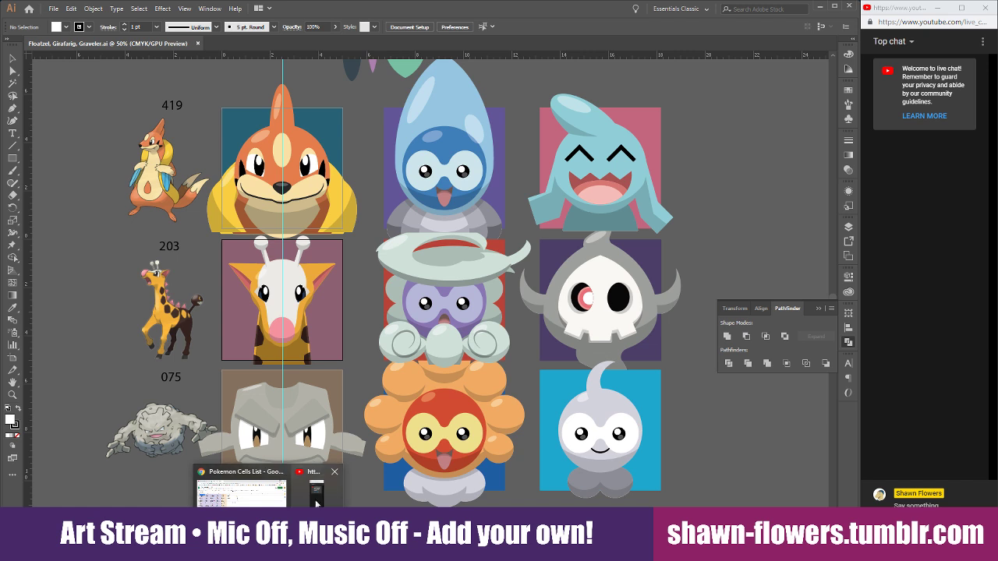
Switch to the browser and check the Pokemon Cells List spreadsheet for the next character, returning to the Illustrator artwork.
click(242, 490)
click(63, 12)
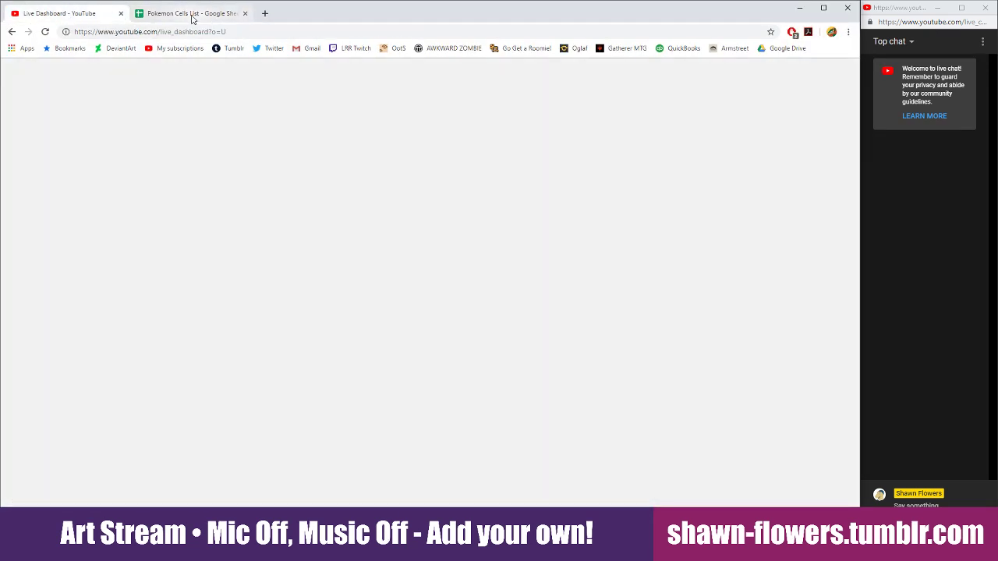
click(192, 14)
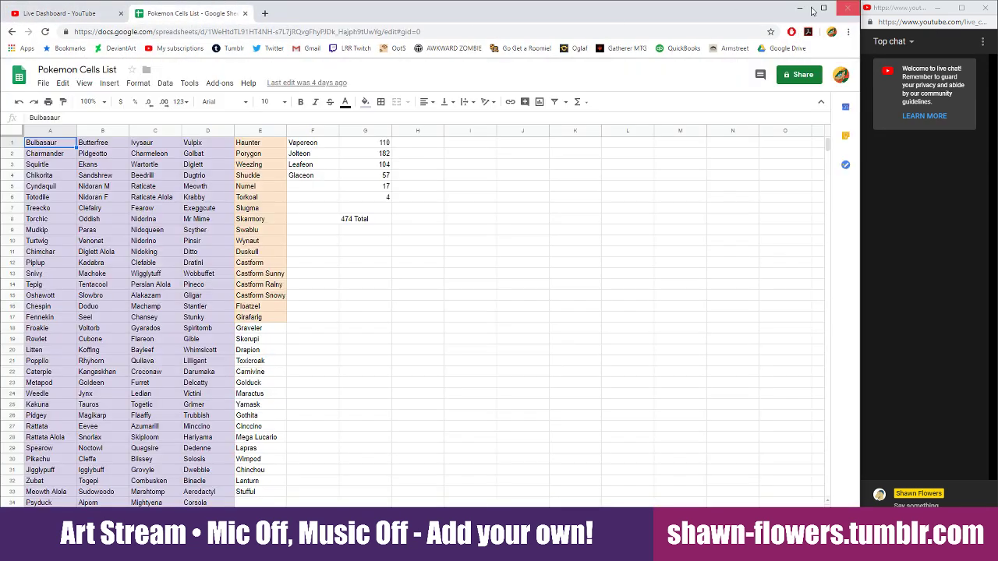
click(800, 7)
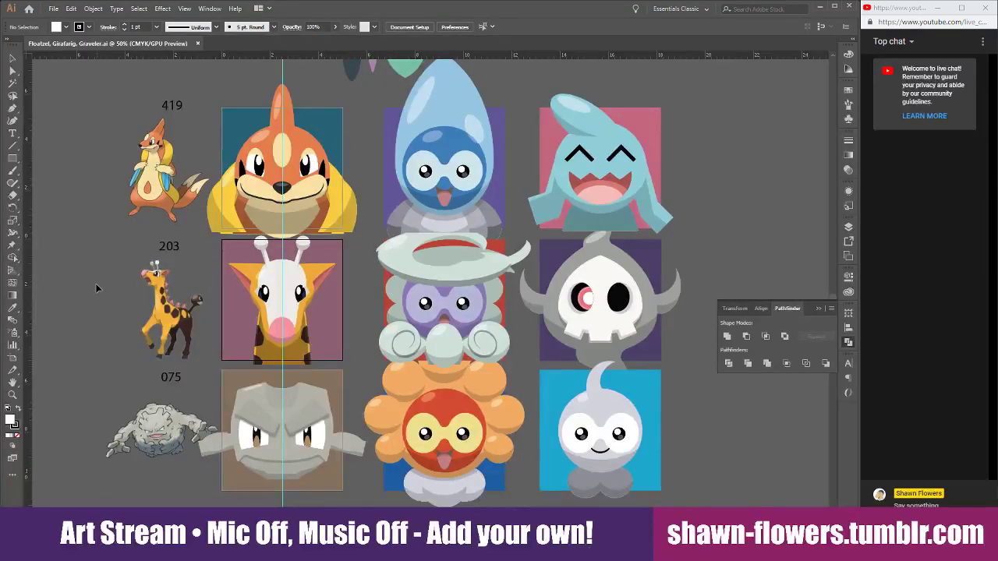
Post the live chat message "Let's continue where we left off, shall we?".
scroll(280, 326, down, 1)
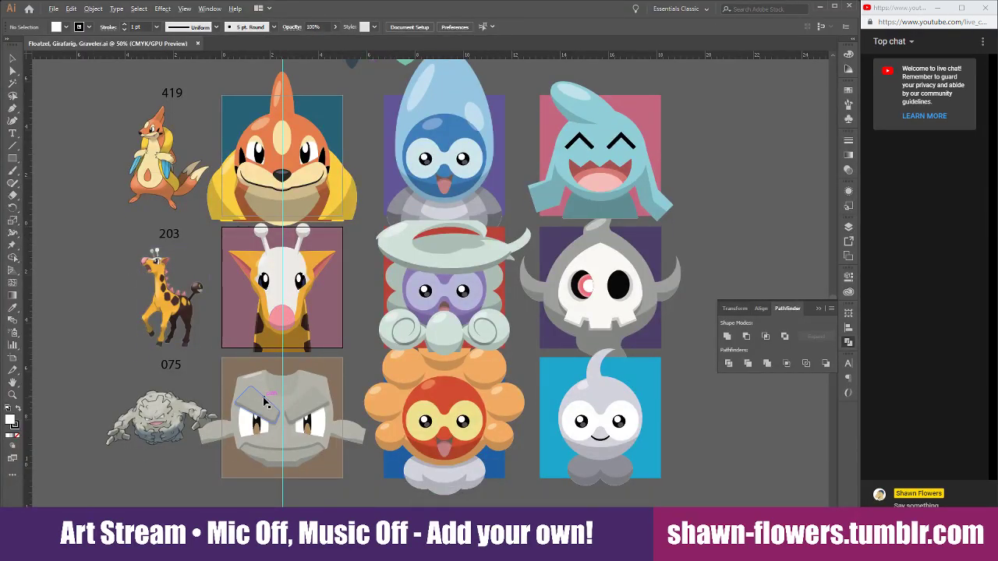
scroll(266, 402, up, 1)
scroll(383, 401, left, 3)
scroll(383, 401, down, 4)
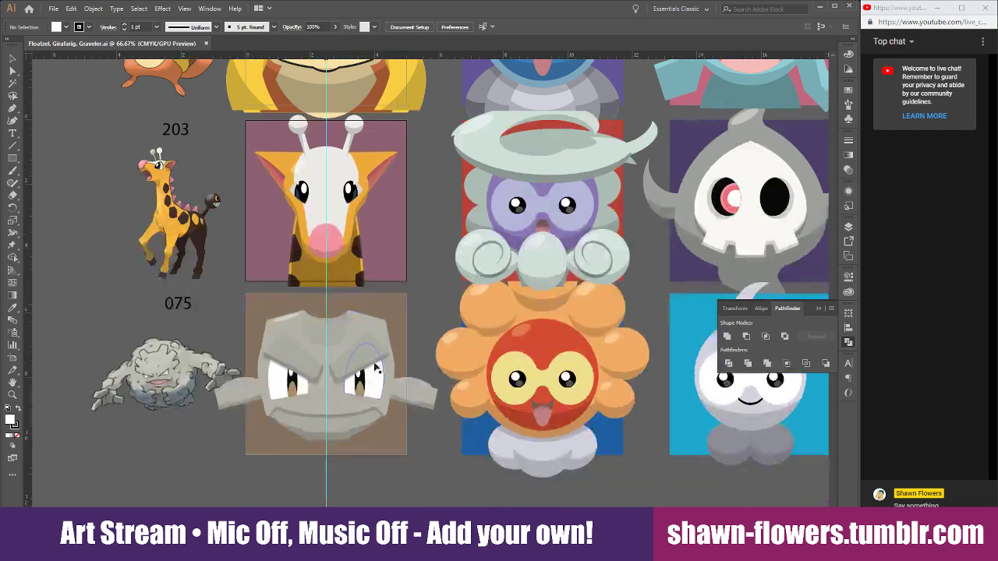
scroll(375, 367, down, 3)
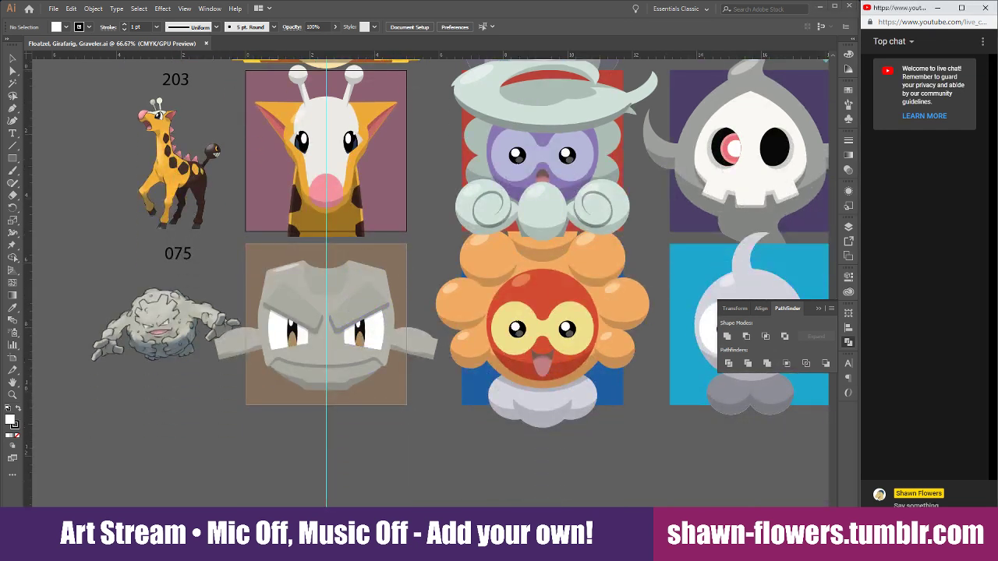
text(Le)
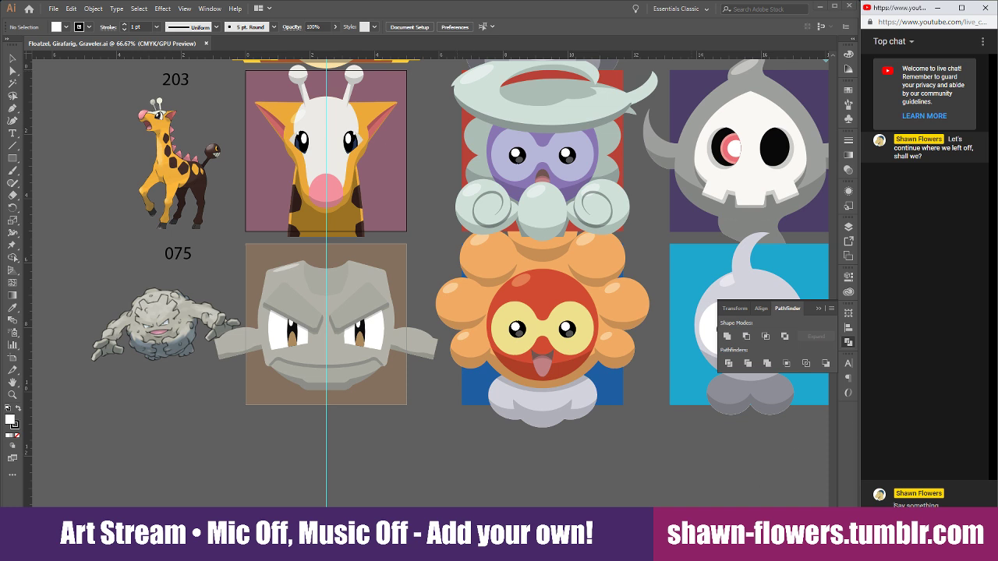
Switch to OBS, mute the Desktop Audio source, and return to the Illustrator artwork.
key(alt+Tab)
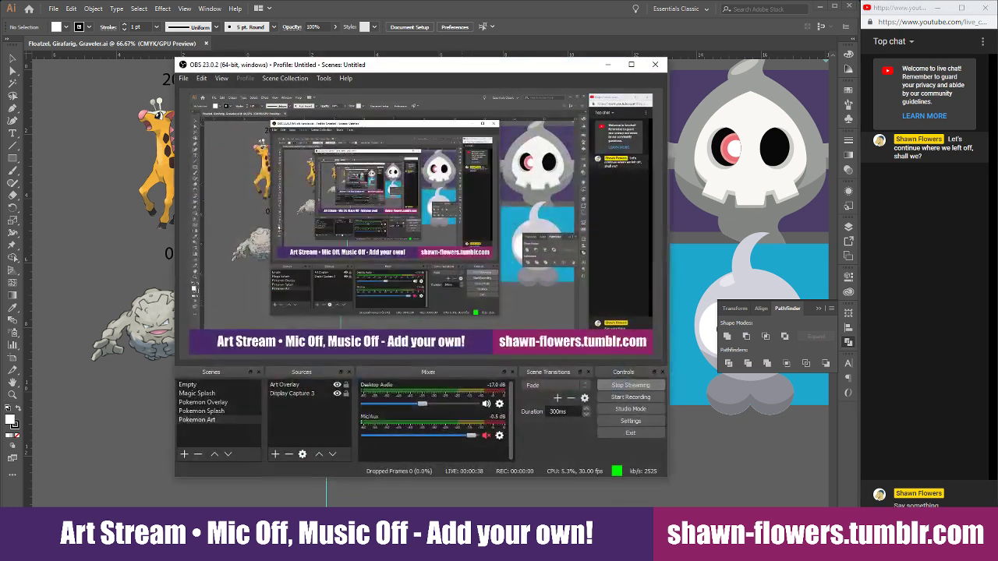
click(484, 406)
click(607, 65)
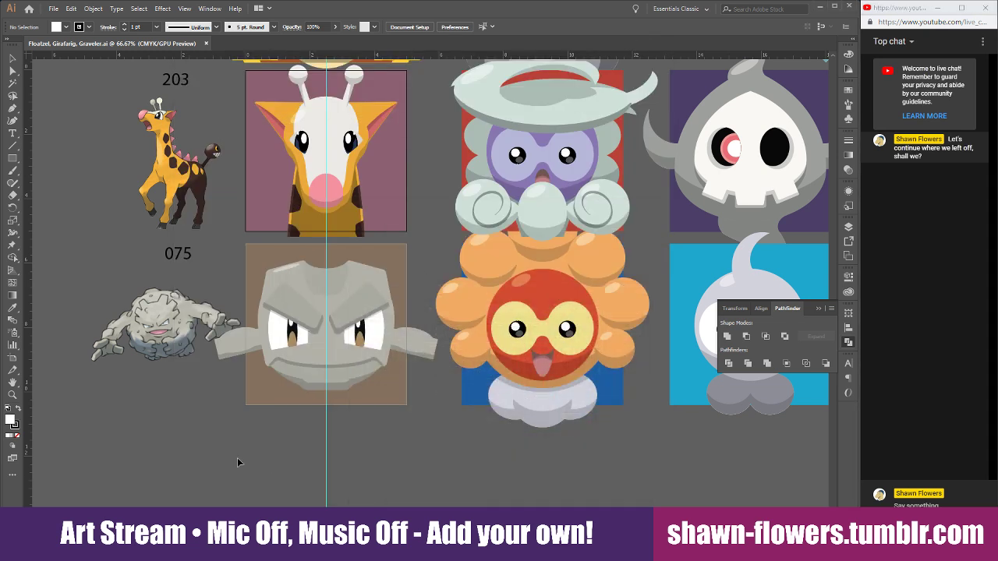
drag(265, 437, 305, 446)
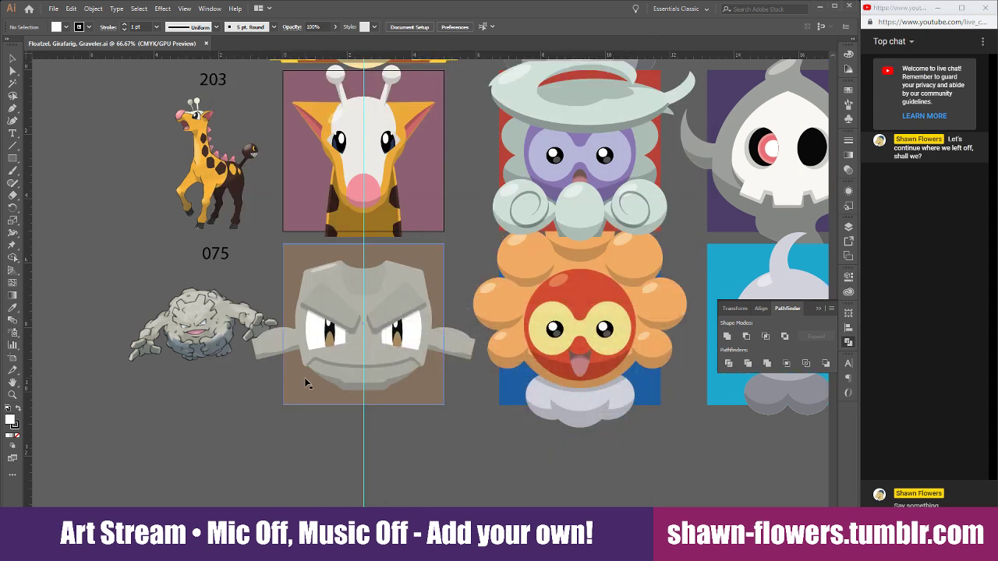
scroll(250, 331, up, 2)
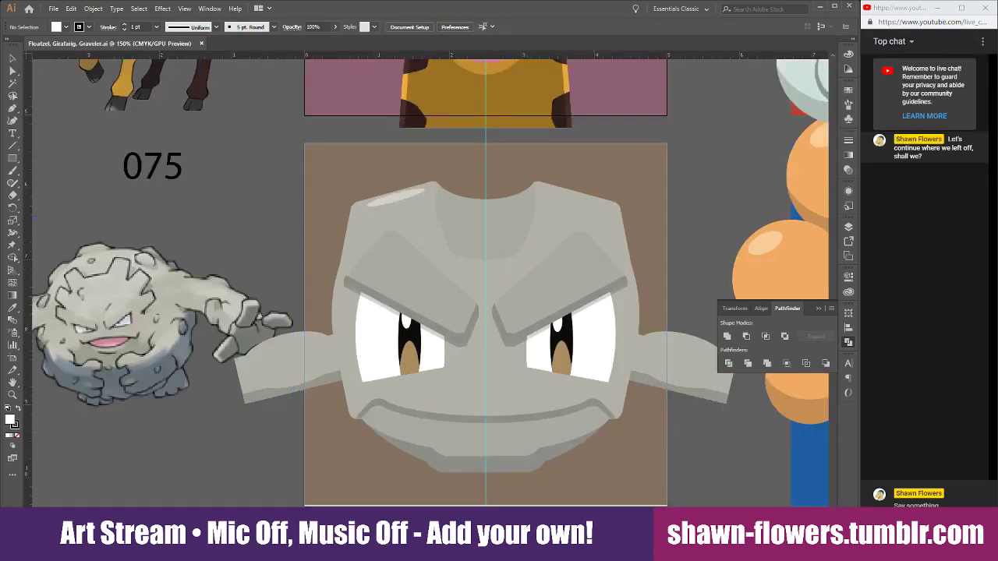
key(alt+Tab)
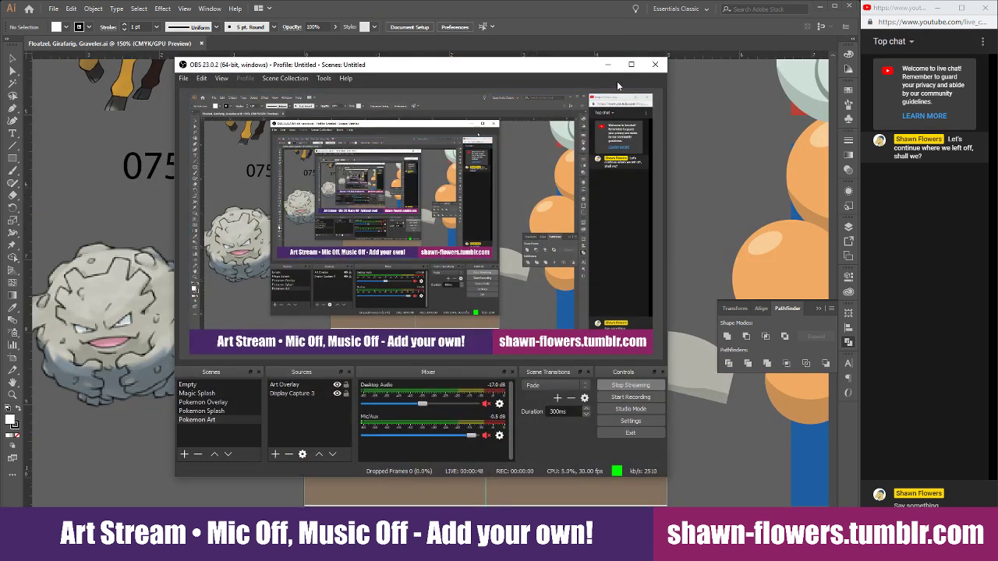
click(608, 64)
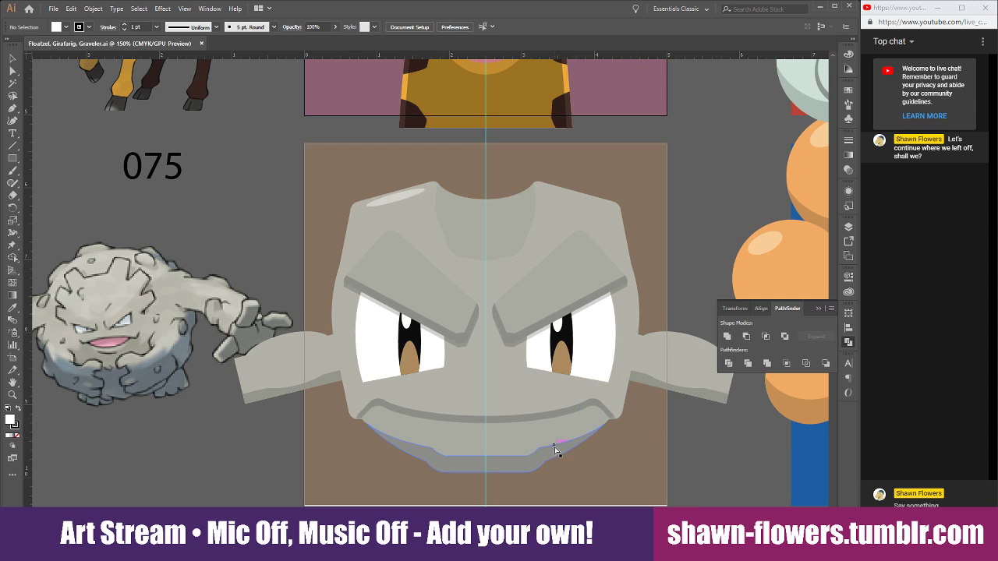
Move the grey rock face and its brown background straight down to clear the artboard beside the 075 reference.
scroll(555, 447, right, 2)
scroll(595, 452, left, 2)
scroll(601, 410, down, 1)
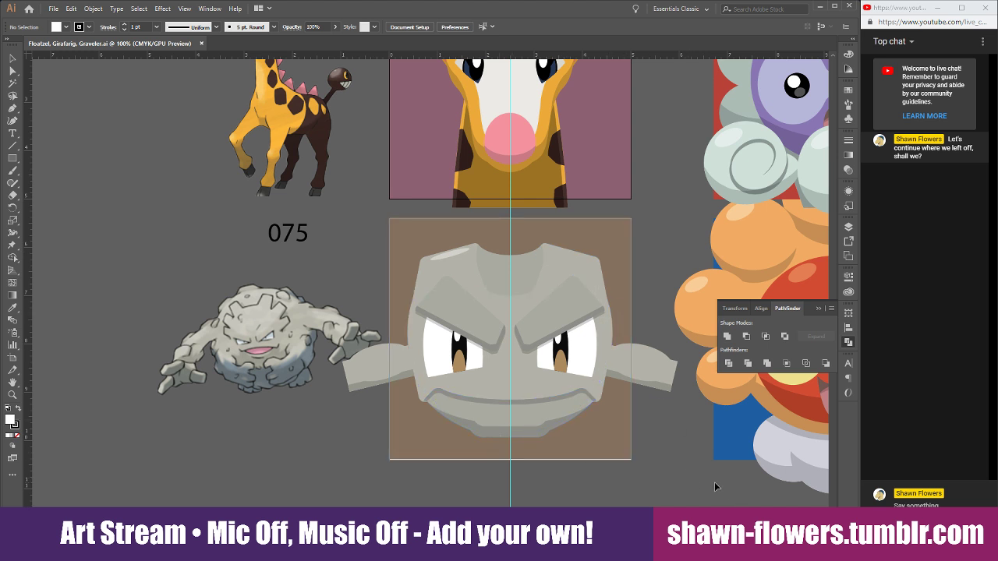
scroll(682, 468, down, 2)
scroll(591, 424, right, 3)
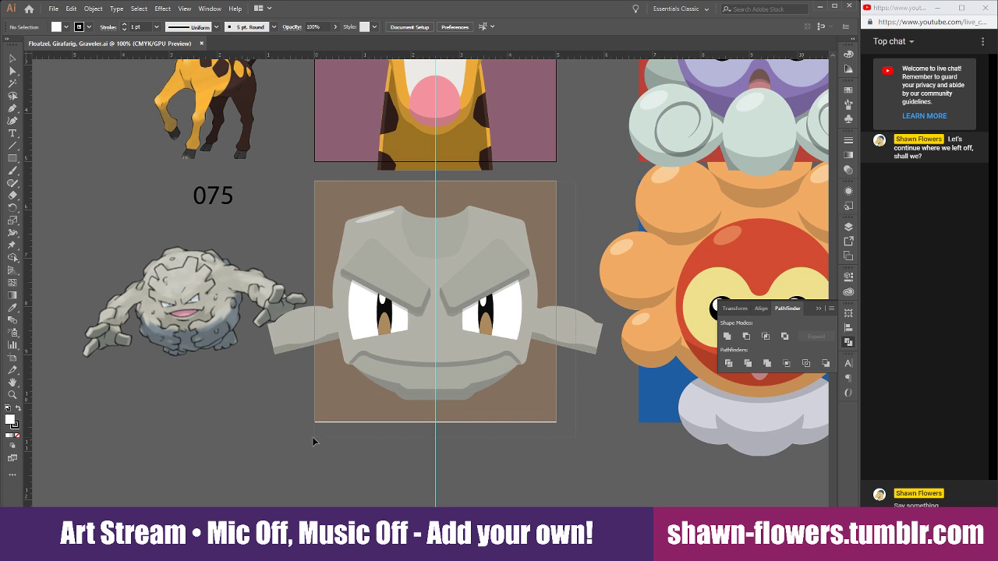
click(364, 261)
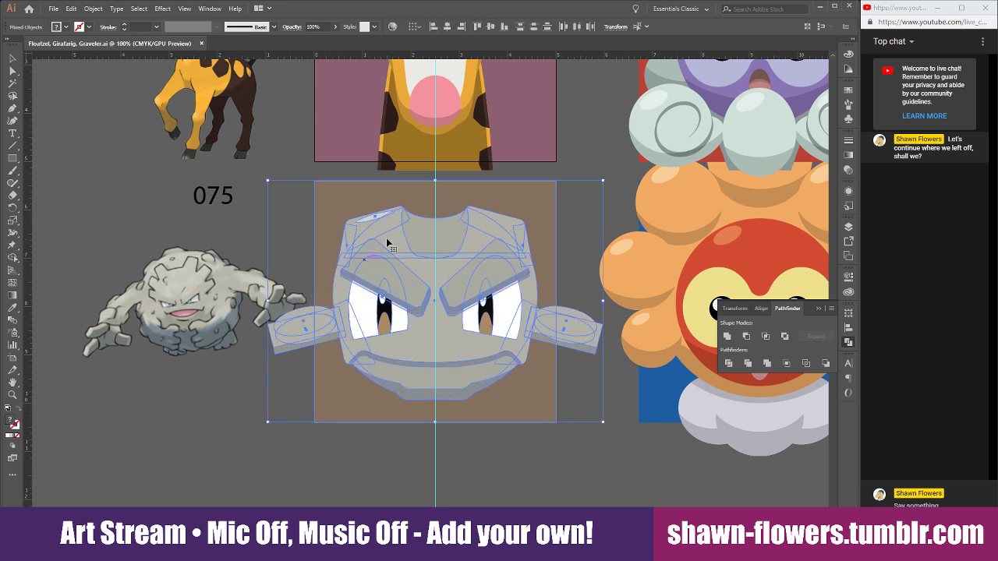
drag(396, 245, 408, 500)
click(238, 448)
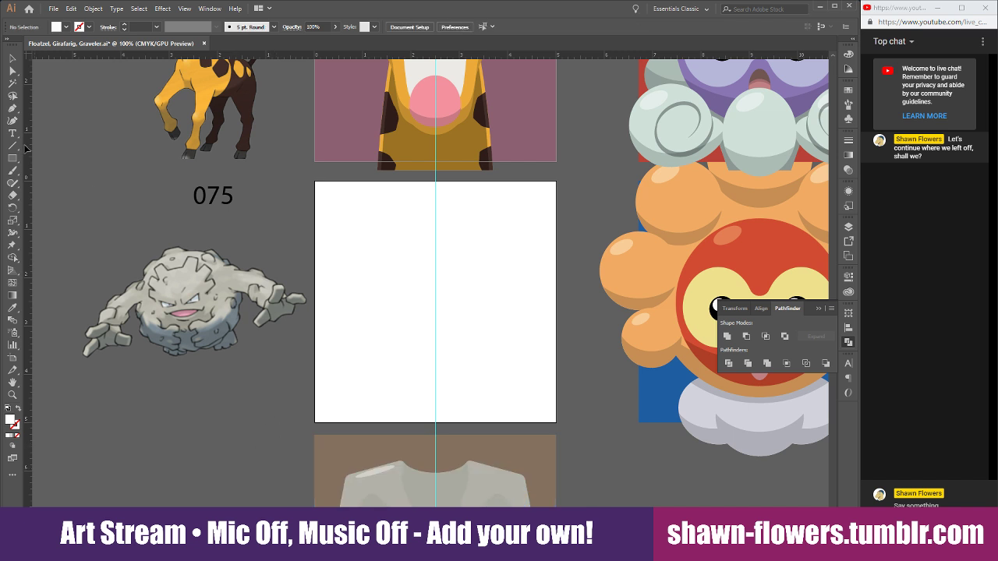
Draw an ellipse about 4.33 by 3.05 in on the empty artboard and centre it on the vertical guide.
drag(12, 159, 56, 185)
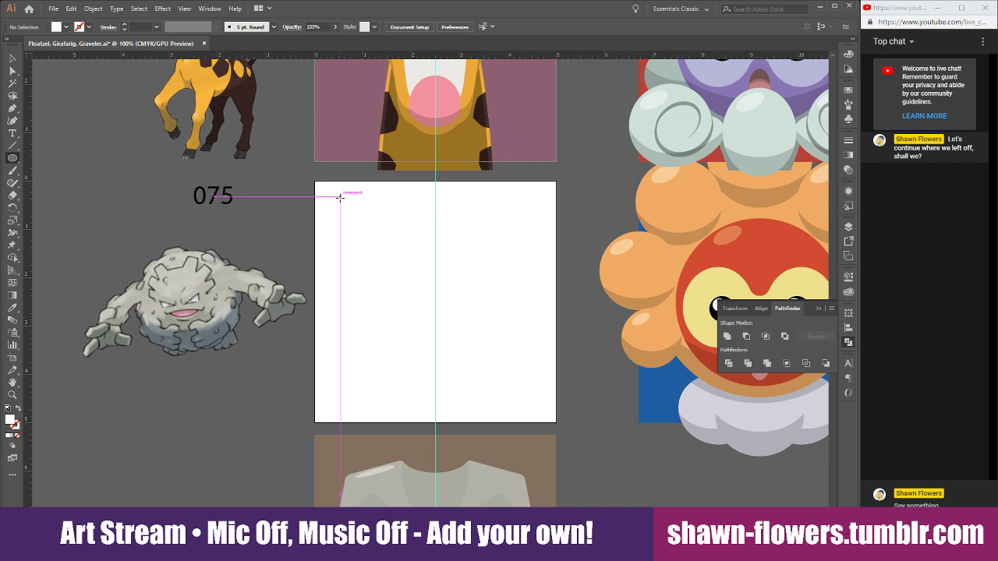
drag(341, 199, 551, 343)
click(12, 58)
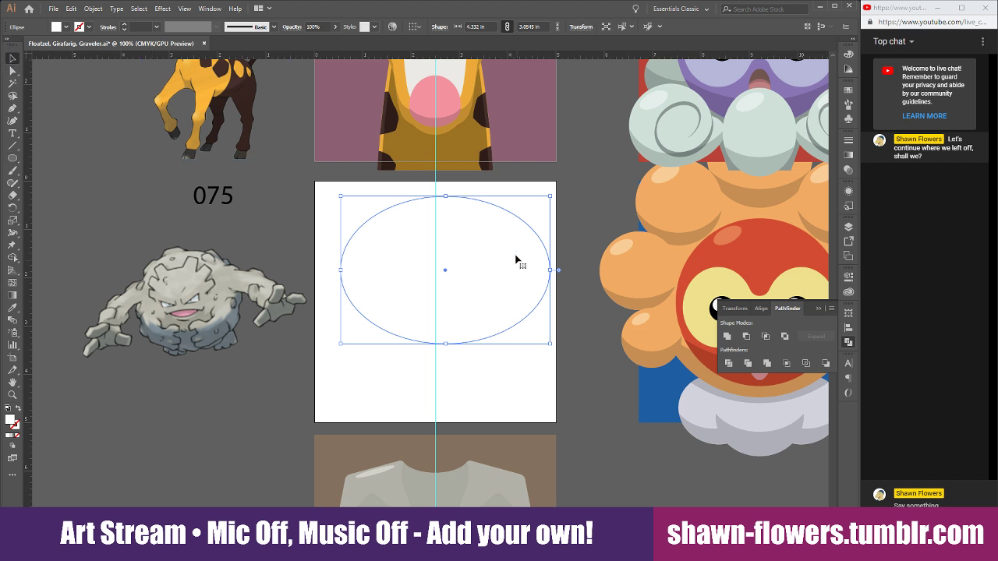
mouse_move(513, 261)
mouse_down()
mouse_move(503, 287)
mouse_move(517, 273)
mouse_up()
scroll(457, 310, up, 2)
key(ctrl+minus)
key(ctrl+minus)
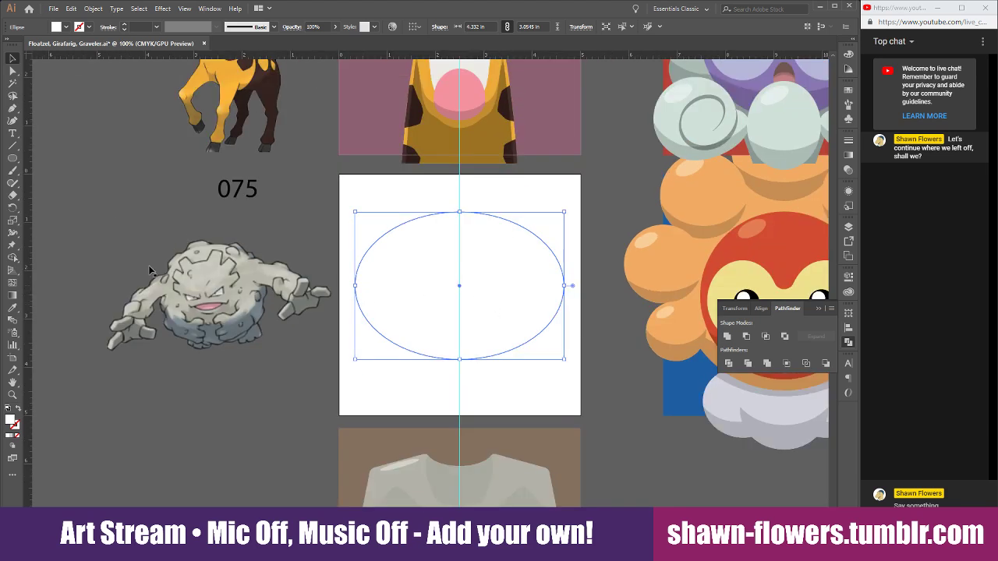
Fill the ellipse with the light grey sampled from the 075 reference picture's body.
click(12, 308)
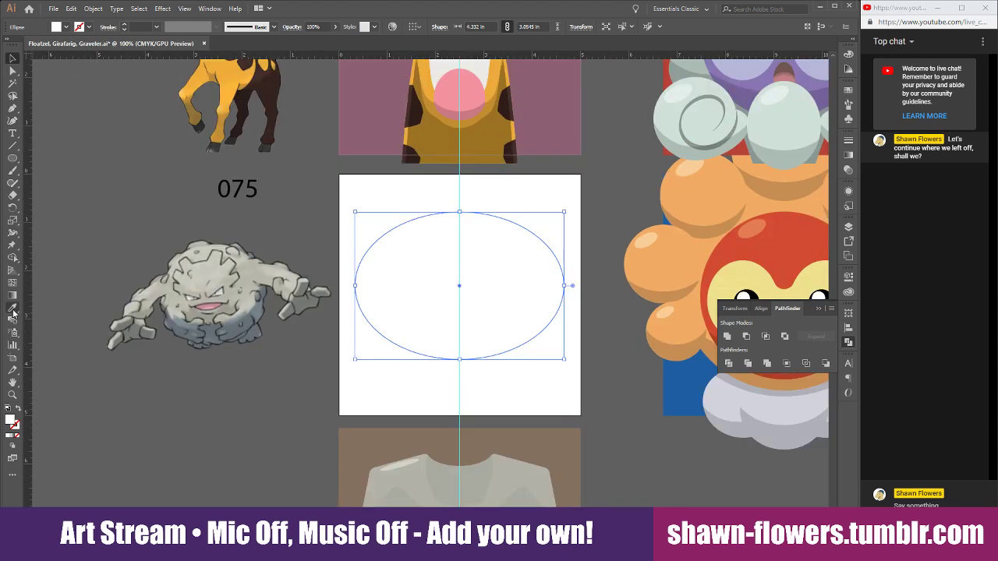
click(211, 267)
key(v)
click(134, 206)
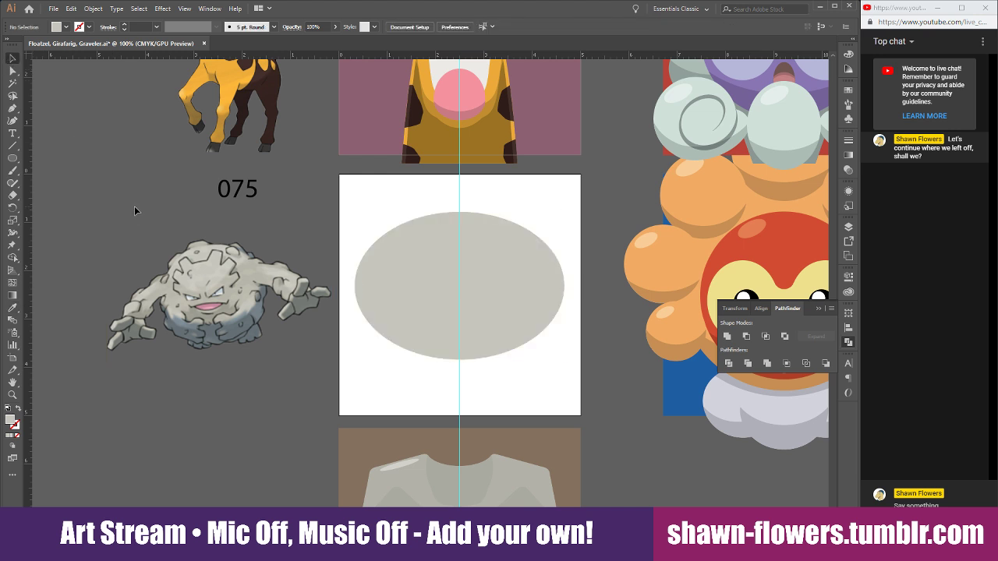
Copy a brow shape from the lower rock face and place three copies around the ellipse's upper-right edge.
scroll(134, 207, down, 1)
drag(411, 484, 367, 110)
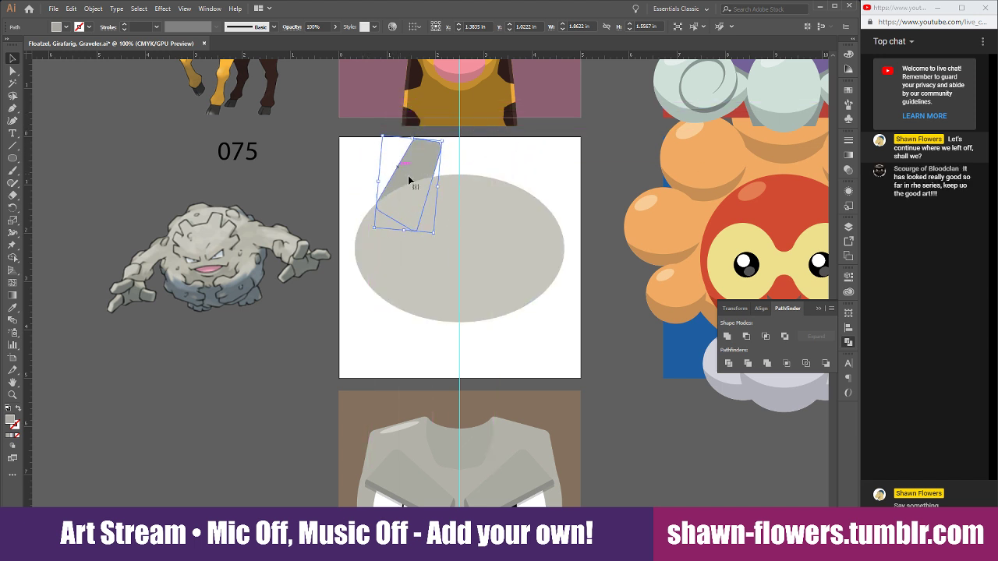
drag(421, 163, 549, 192)
alt+drag(550, 192, 578, 224)
click(505, 165)
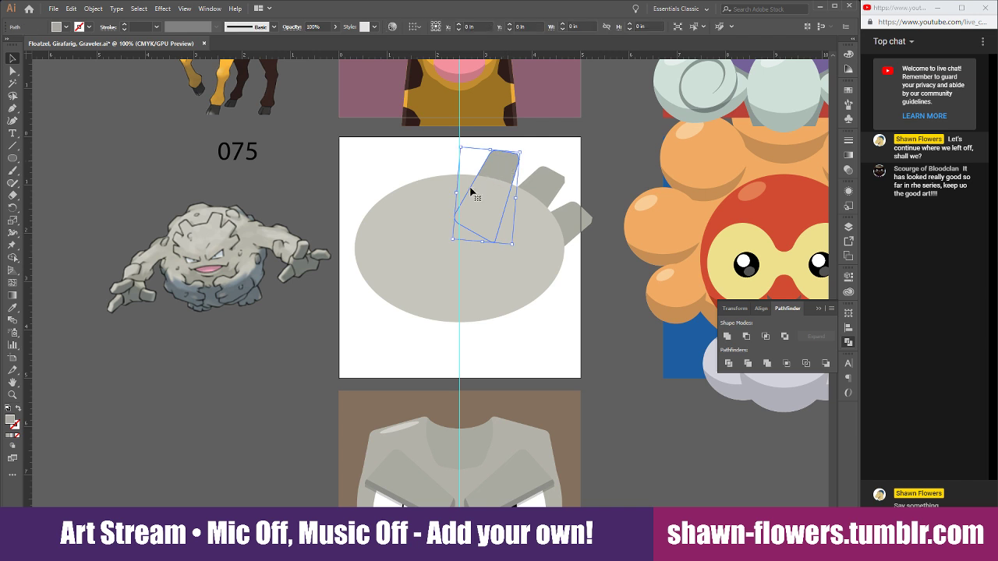
Reposition and rotate the three rock protrusions so they fan out with gaps along the ellipse's upper-right edge.
drag(455, 191, 439, 190)
drag(499, 163, 562, 223)
click(621, 192)
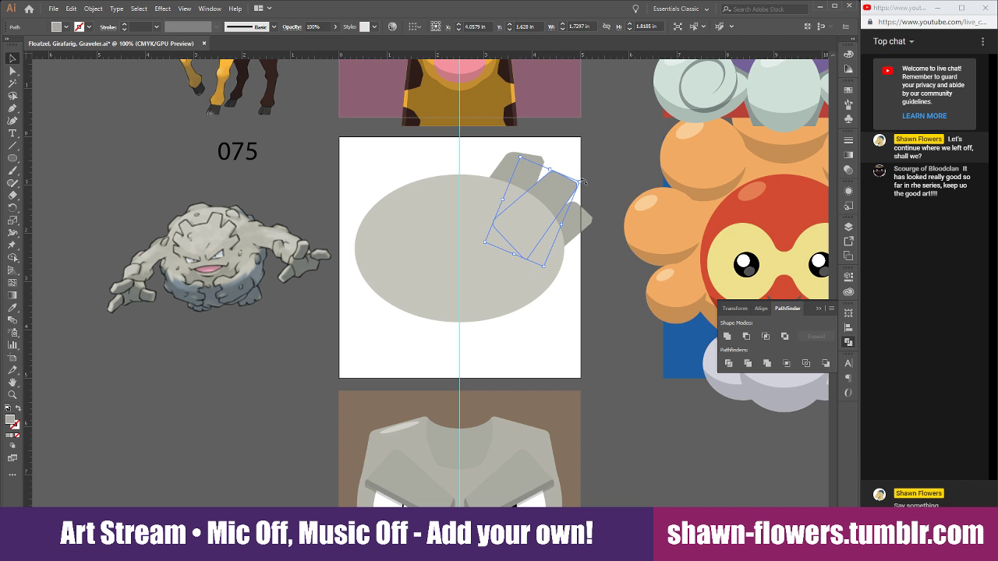
drag(582, 181, 574, 234)
click(599, 256)
click(596, 190)
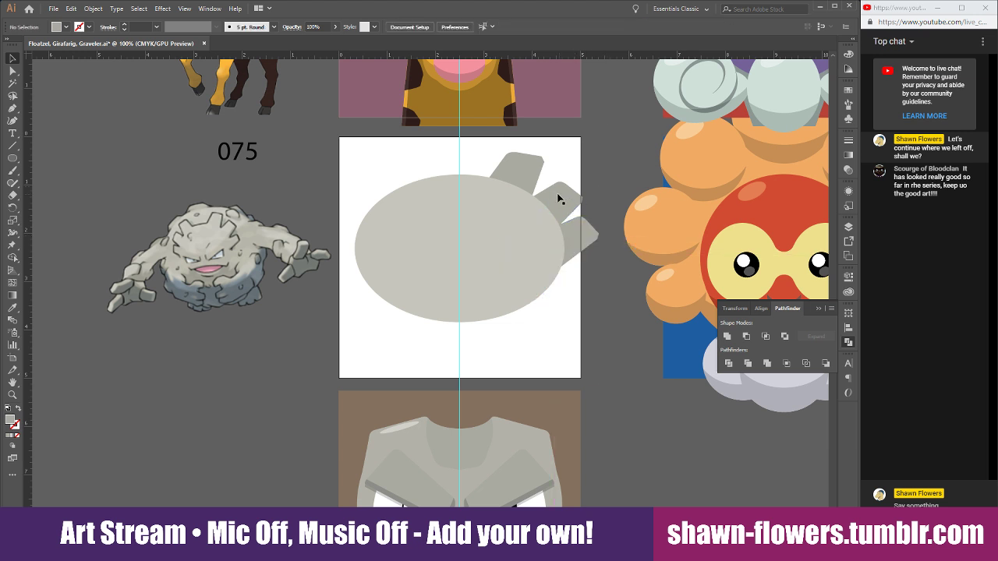
drag(556, 195, 553, 197)
click(620, 177)
drag(584, 240, 583, 239)
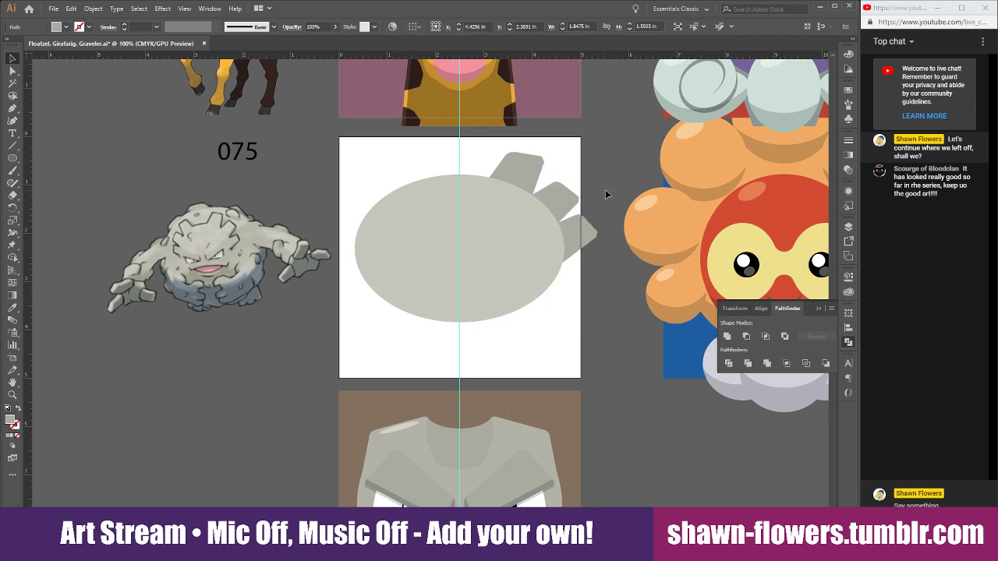
click(606, 190)
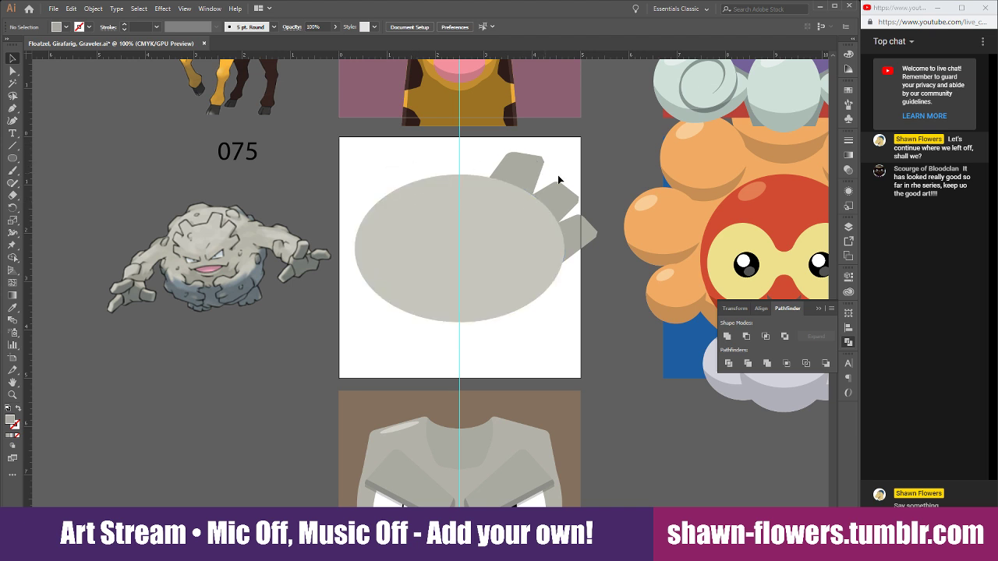
Reshape the outer end of the lowest rock protrusion by moving its tip anchor inward and rounding the corner.
click(590, 231)
scroll(590, 249, up, 3)
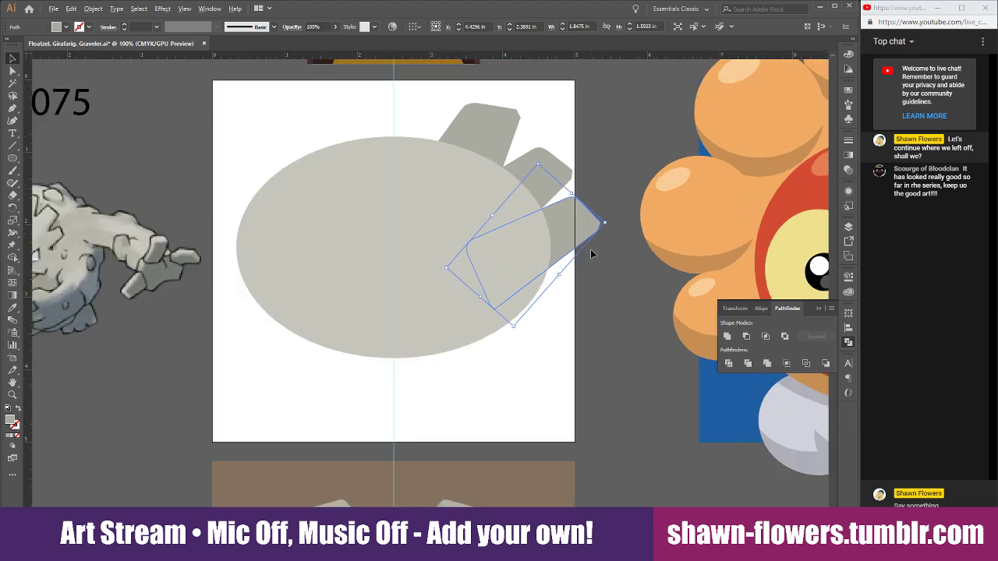
click(12, 71)
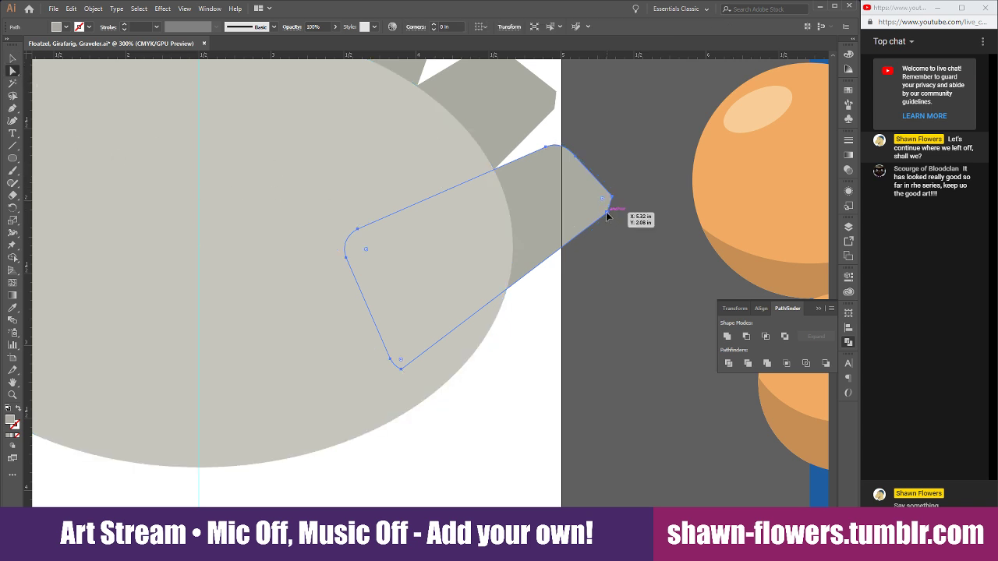
mouse_move(609, 213)
mouse_down()
mouse_move(584, 232)
mouse_move(613, 200)
mouse_move(587, 209)
mouse_move(597, 209)
mouse_up()
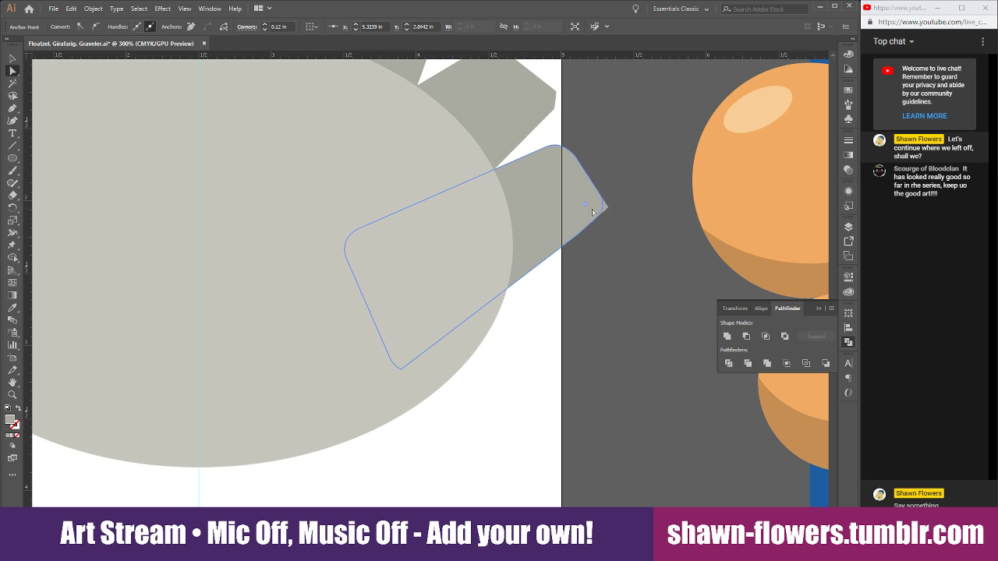
click(610, 172)
Reshape the middle rock protrusion's lower outer edge into a bevelled, rounded corner by adjusting its anchor points.
scroll(555, 175, up, 2)
click(481, 148)
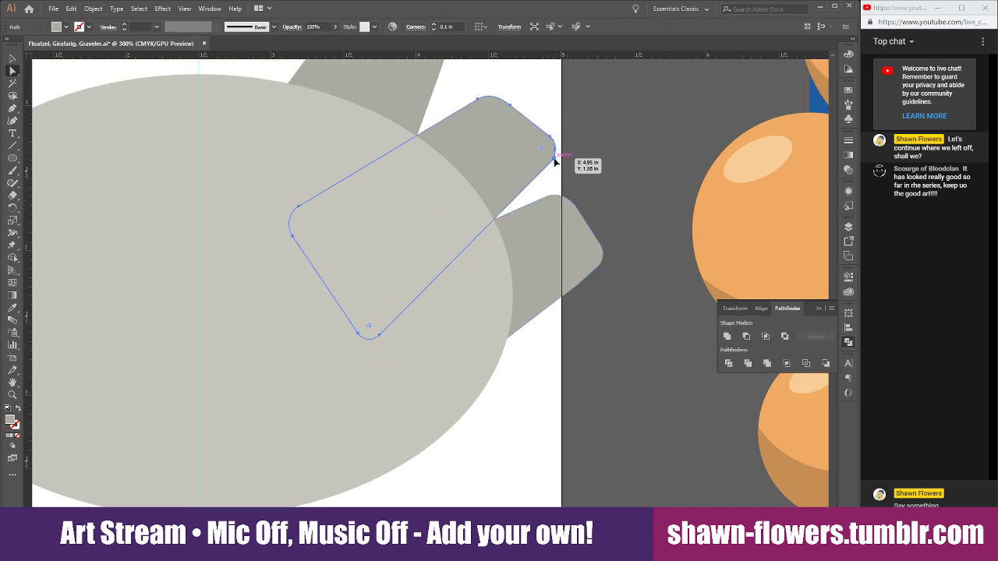
click(556, 158)
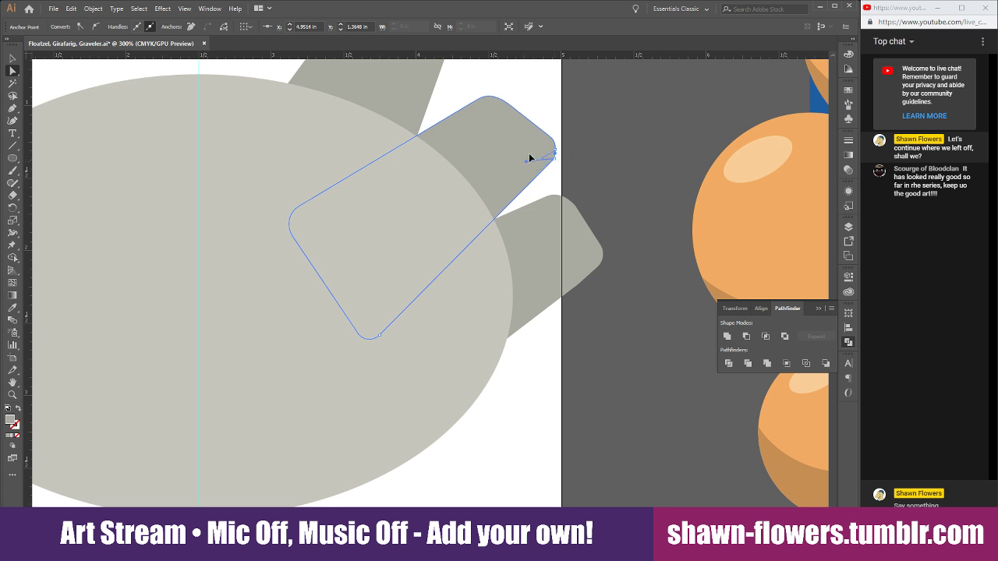
drag(555, 154, 524, 193)
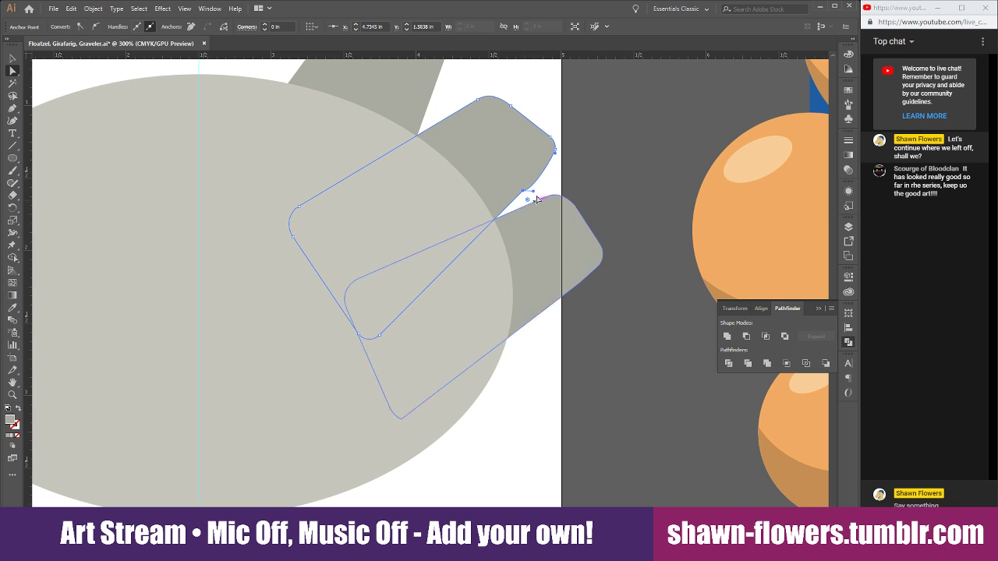
click(538, 181)
drag(555, 156, 553, 165)
click(582, 194)
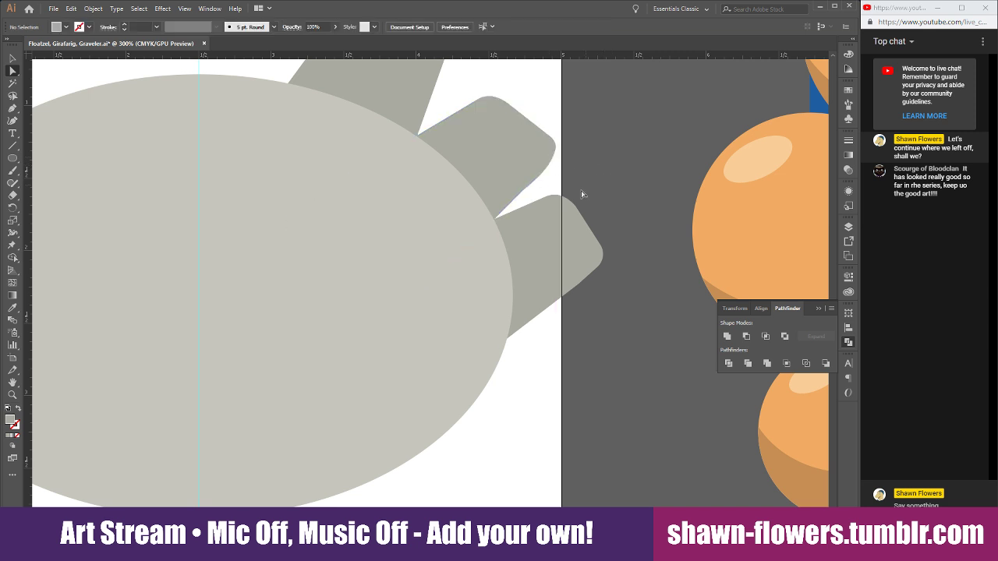
Reshape the uppermost rock protrusion's outer right corner by moving its two anchors inward and rounding the corner.
scroll(588, 211, up, 3)
click(441, 173)
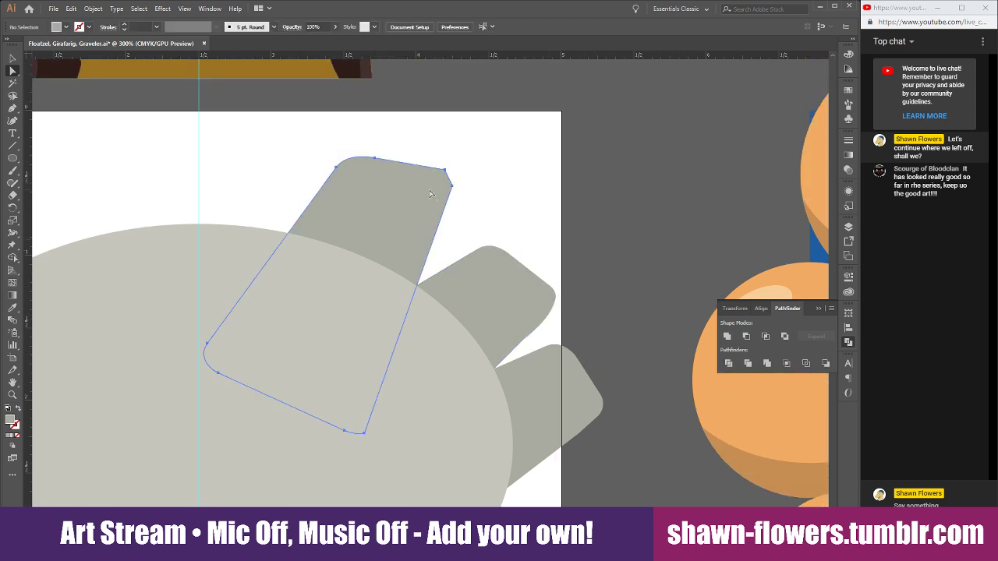
drag(454, 188, 437, 234)
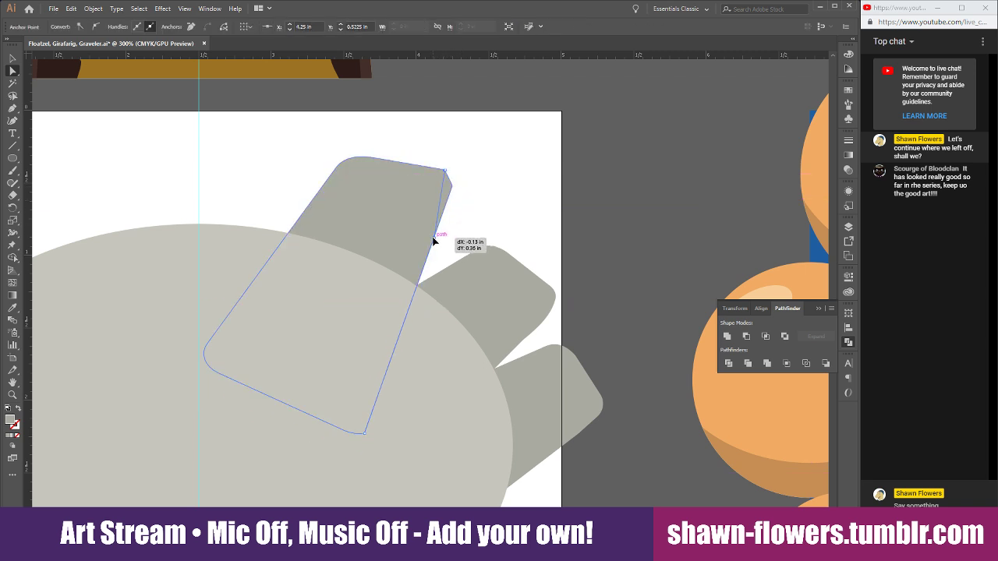
drag(446, 170, 439, 200)
click(13, 70)
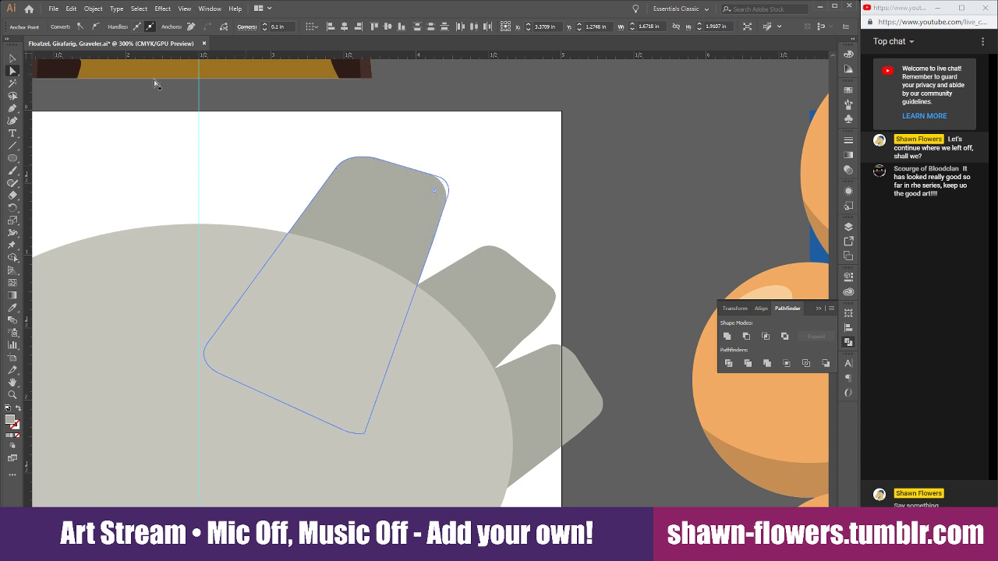
click(12, 57)
click(544, 189)
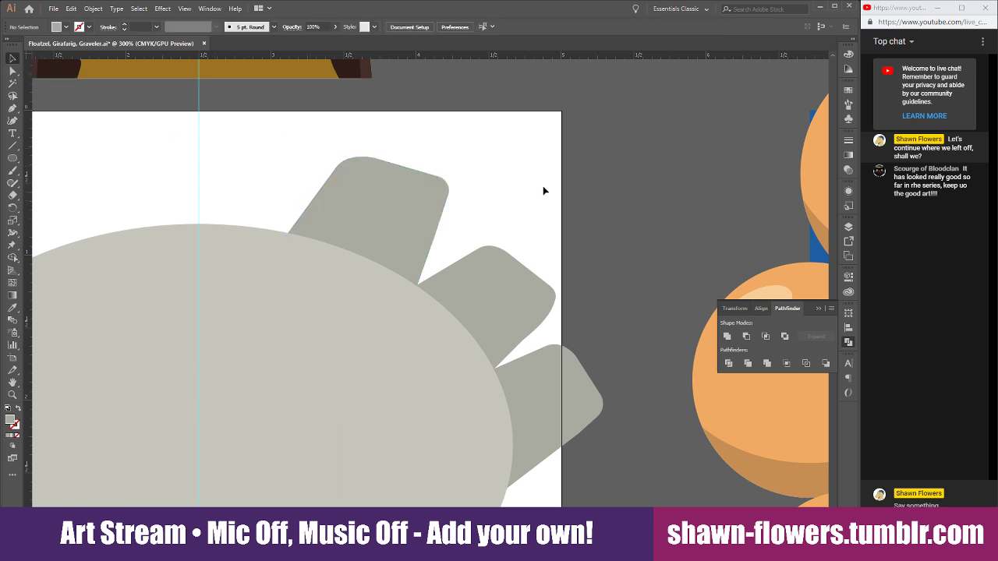
Duplicate the three rock protrusions straight across to the ellipse's left side and reflect the copies across the vertical axis.
scroll(541, 186, down, 3)
scroll(615, 396, left, 5)
click(615, 395)
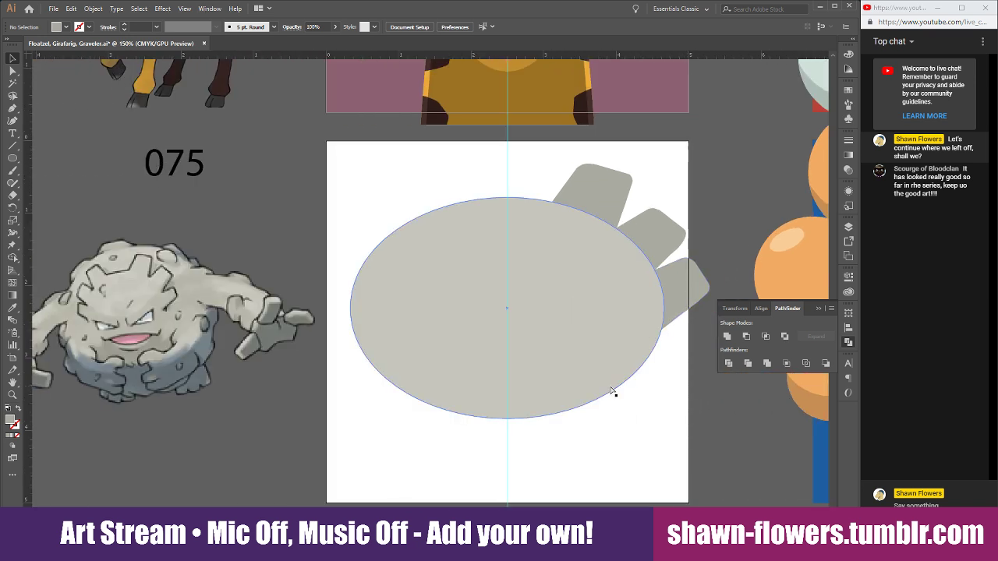
scroll(587, 387, right, 1)
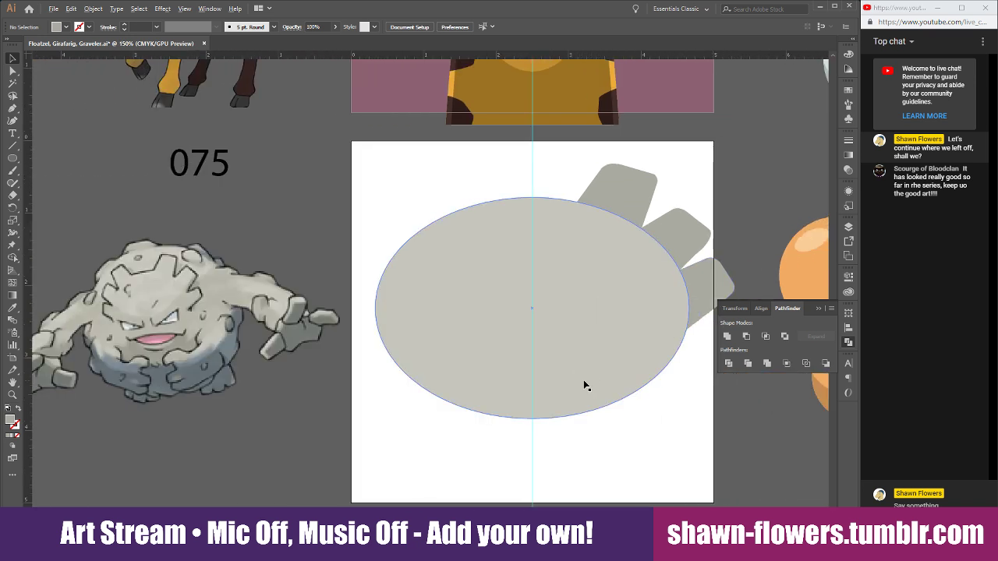
scroll(583, 382, down, 1)
scroll(646, 404, up, 1)
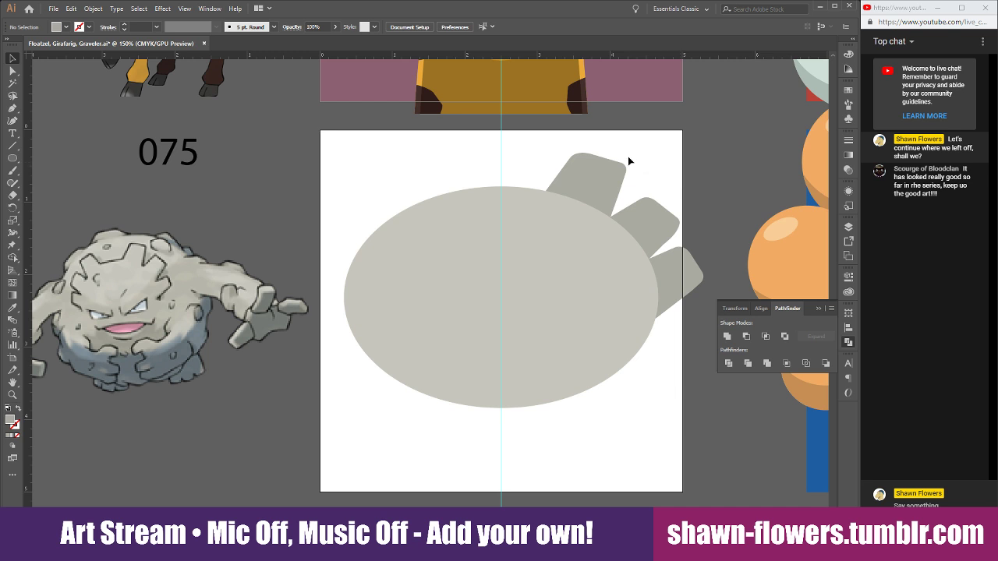
drag(612, 140, 705, 272)
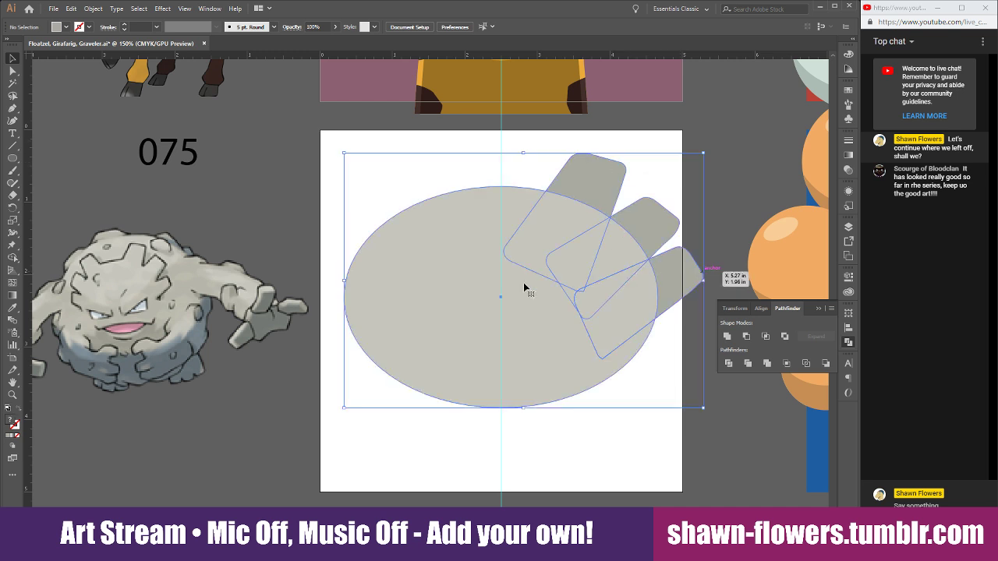
shift+click(467, 322)
drag(608, 167, 367, 167)
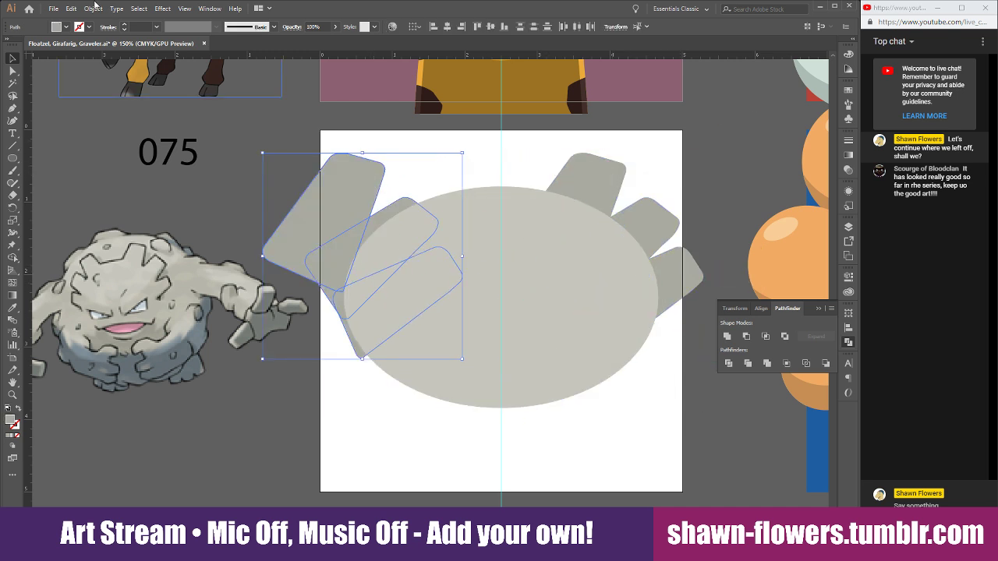
click(92, 9)
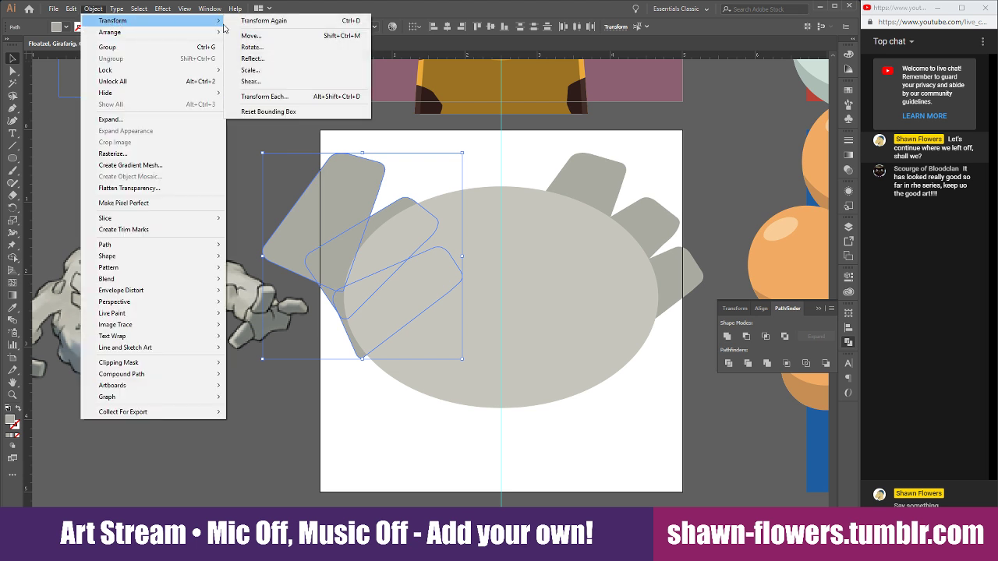
click(249, 61)
click(102, 168)
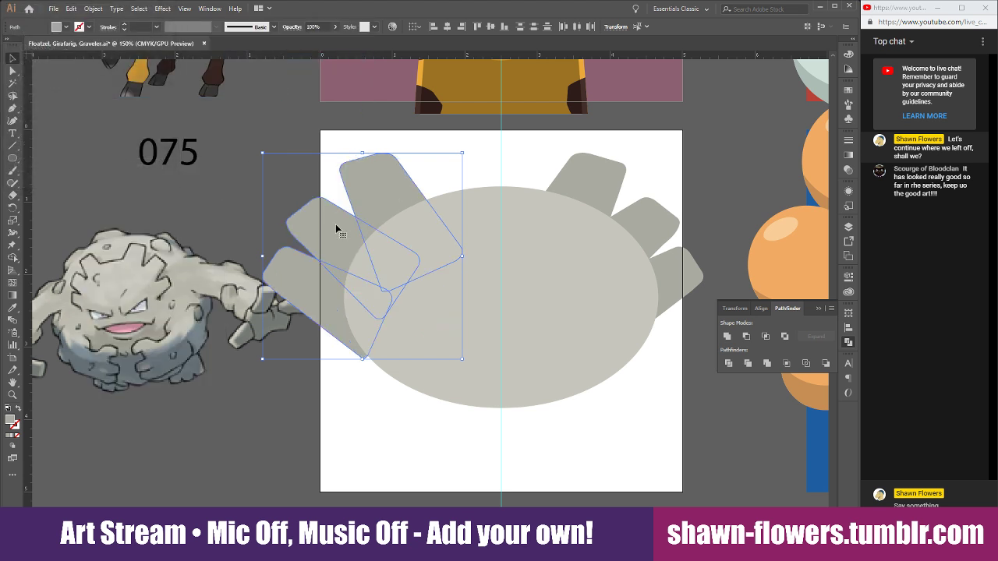
Shift the mirrored protrusions inward along the ellipse's upper-left edge so both sets sit symmetrically about the centre guide.
drag(383, 196, 408, 187)
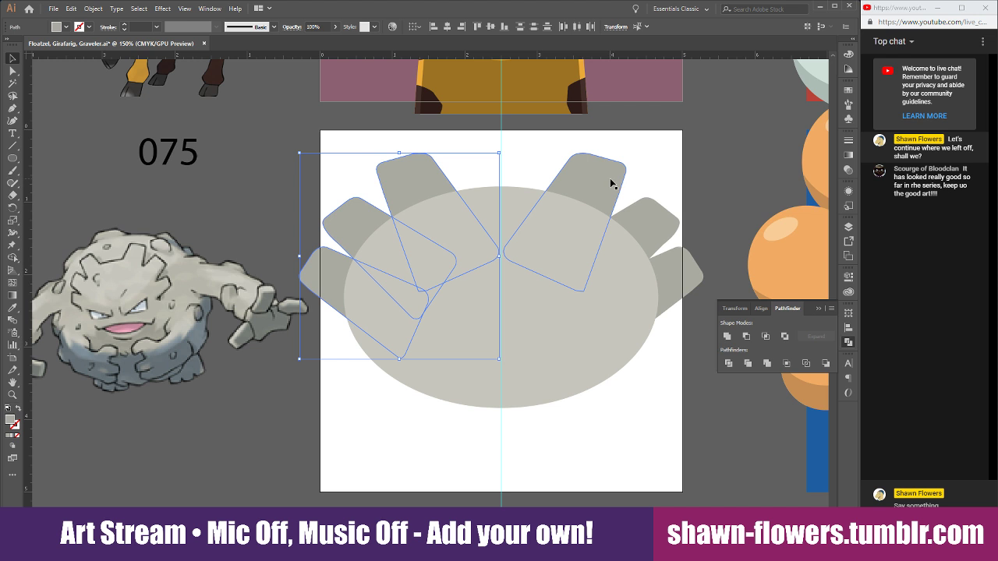
shift+click(597, 172)
shift+click(653, 218)
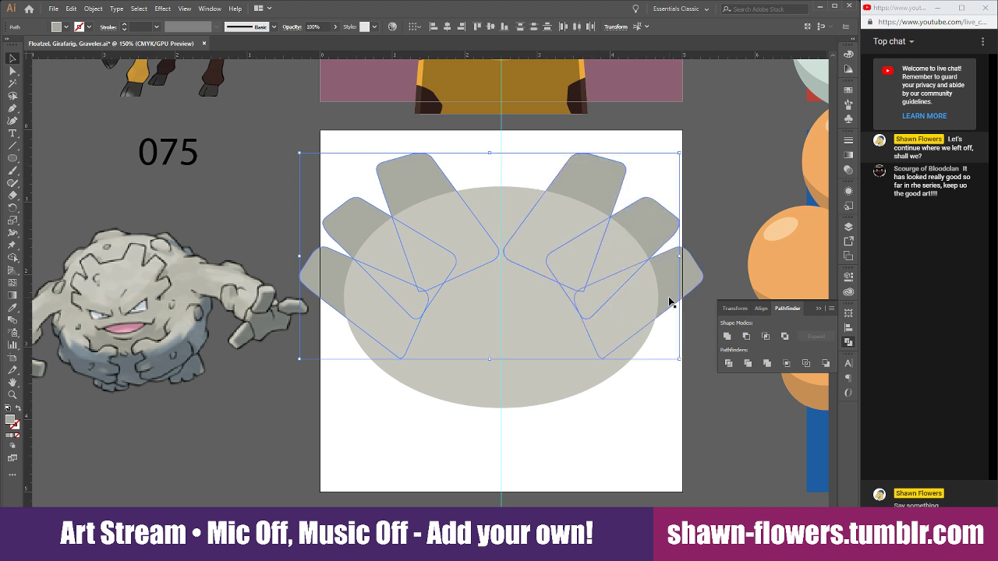
shift+click(668, 301)
mouse_move(669, 290)
mouse_down()
mouse_move(718, 284)
mouse_move(684, 282)
mouse_up()
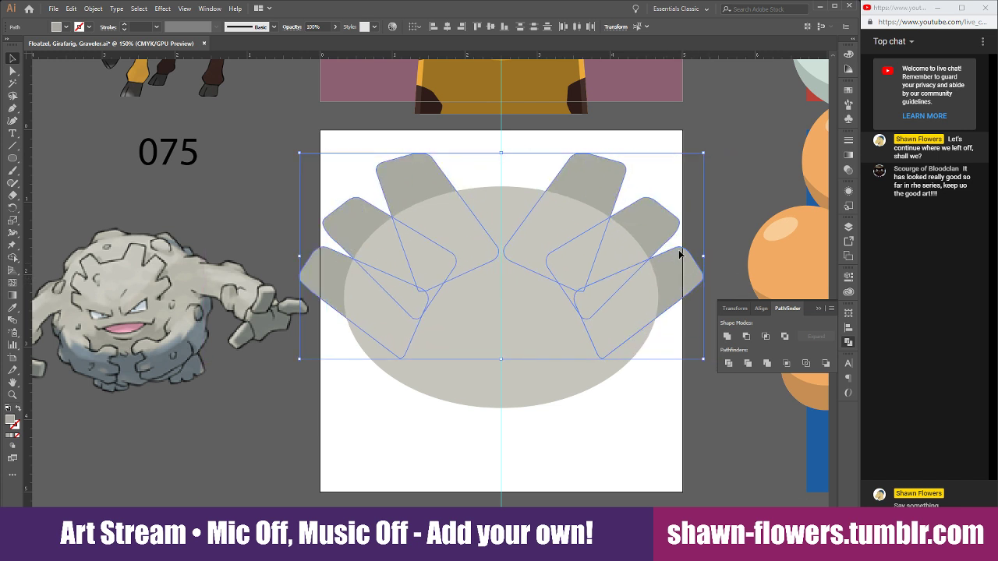
click(659, 182)
scroll(593, 292, right, 3)
scroll(620, 314, left, 2)
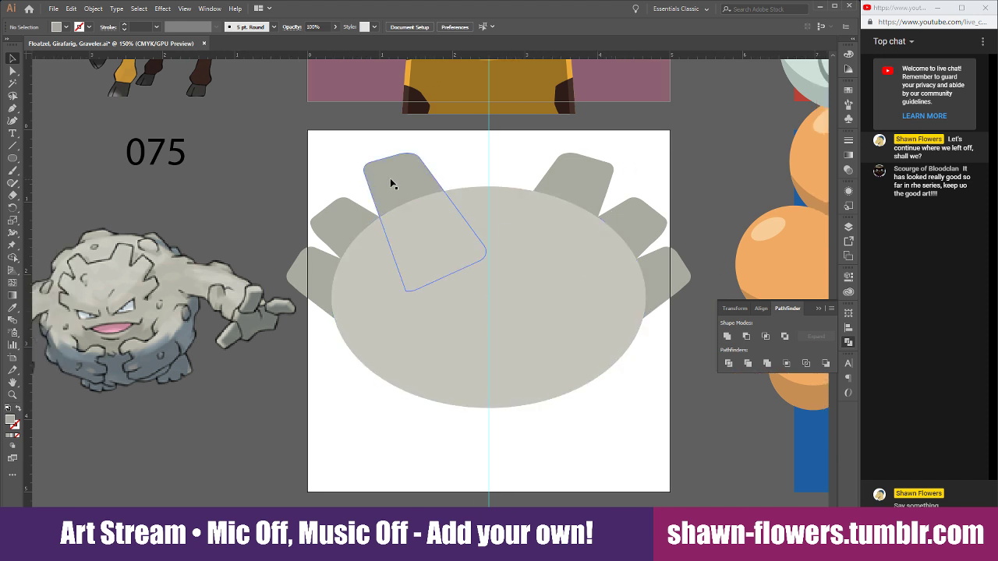
Scale the ellipse and all six protrusions down slightly together about their centre so the head nearly fits the artboard width.
drag(315, 153, 668, 370)
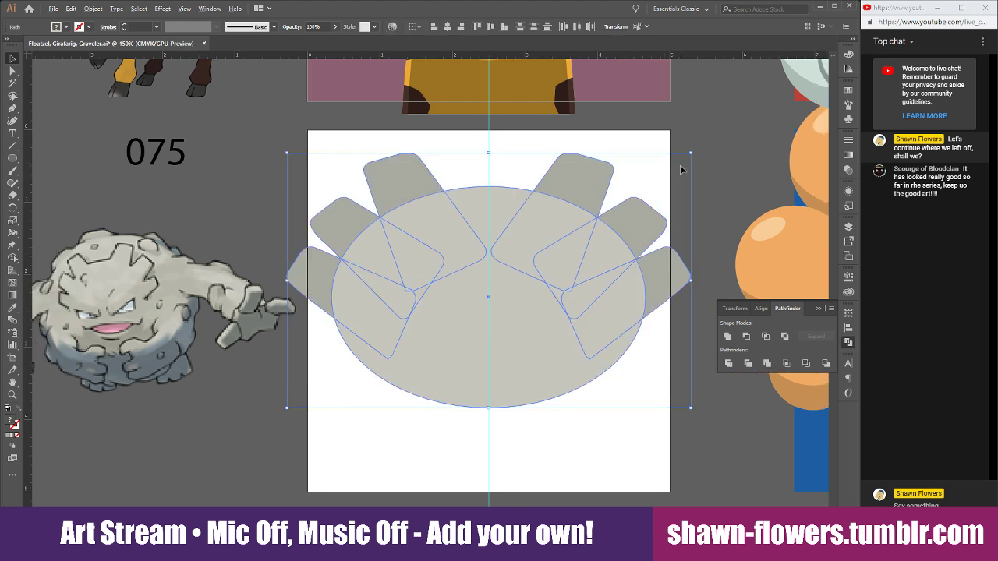
drag(692, 153, 687, 165)
click(731, 207)
scroll(510, 411, right, 5)
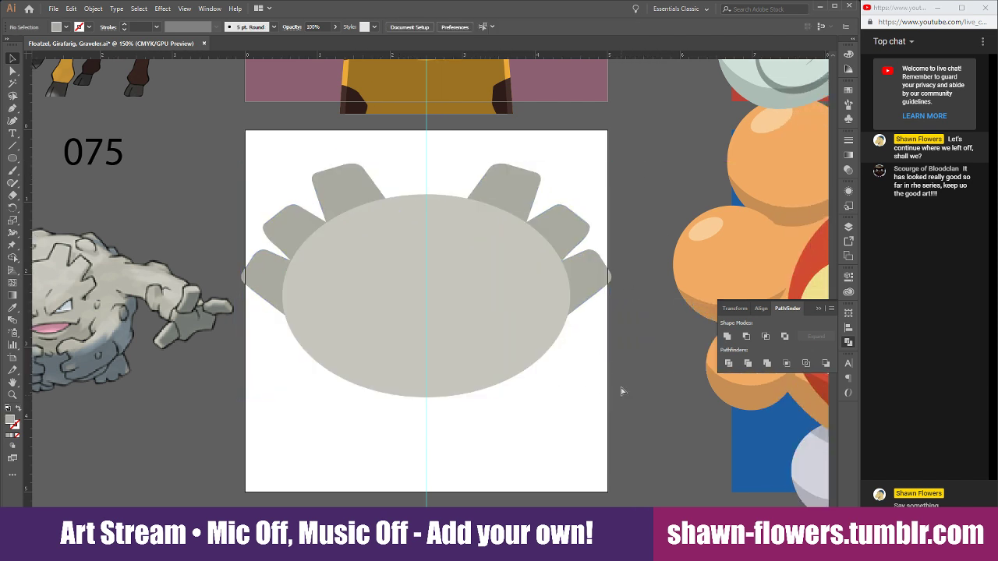
scroll(621, 392, left, 4)
scroll(556, 428, left, 3)
scroll(549, 418, right, 3)
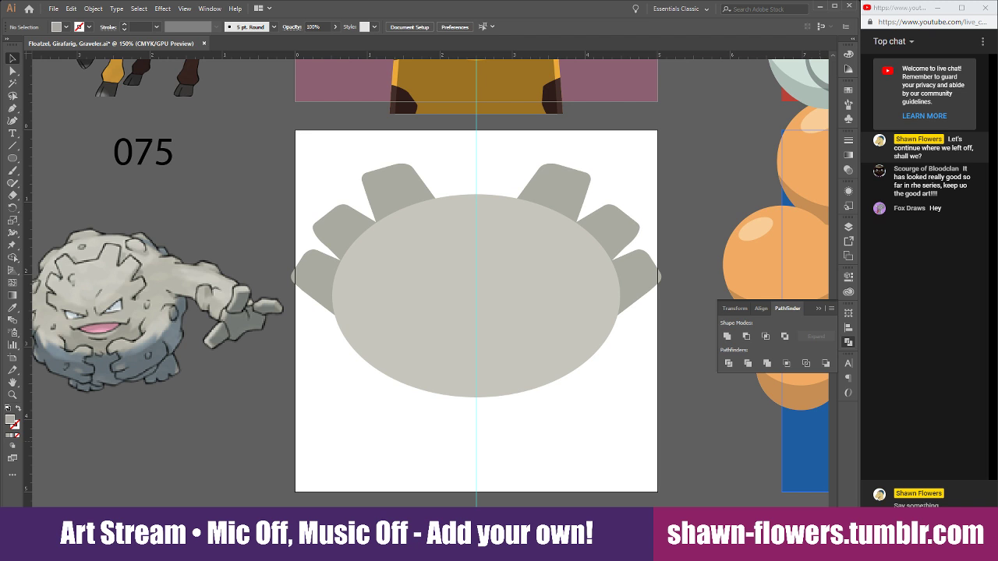
Post two live chat replies, one thanking the complimentary viewer and one reading "and hello!".
click(923, 505)
text(Thanks, Scourge)
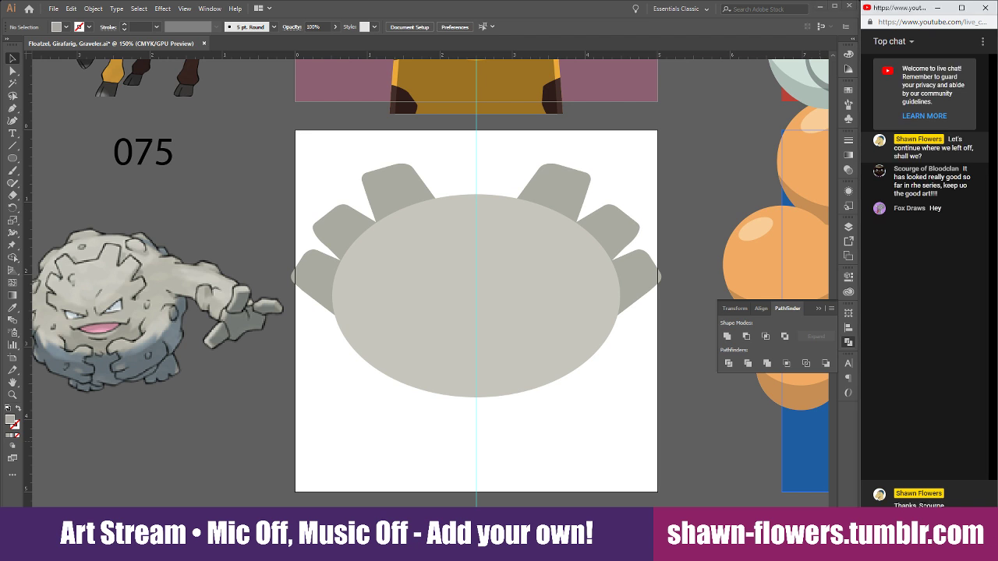
text(!)
key(Return)
text(and h)
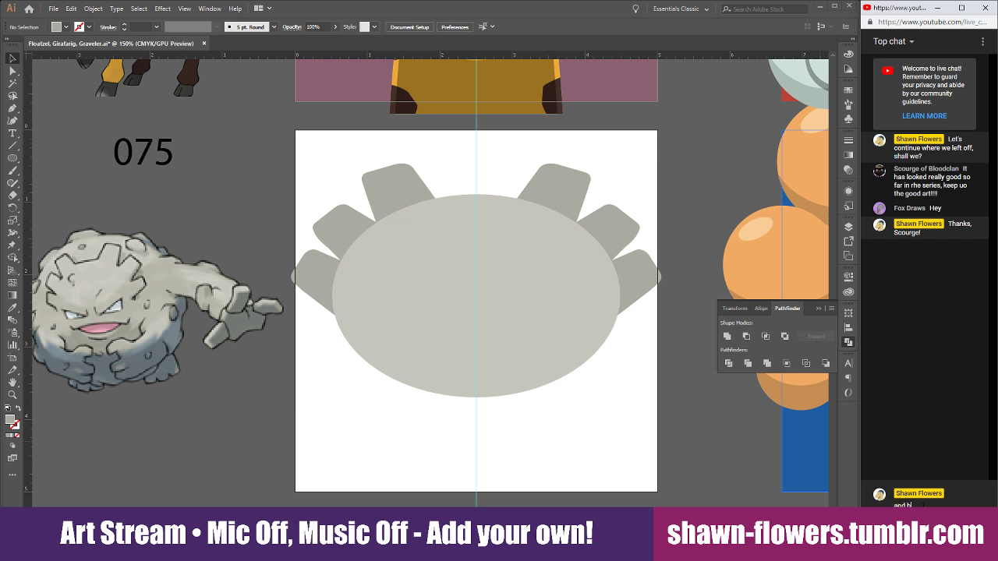
text(ello!)
key(Return)
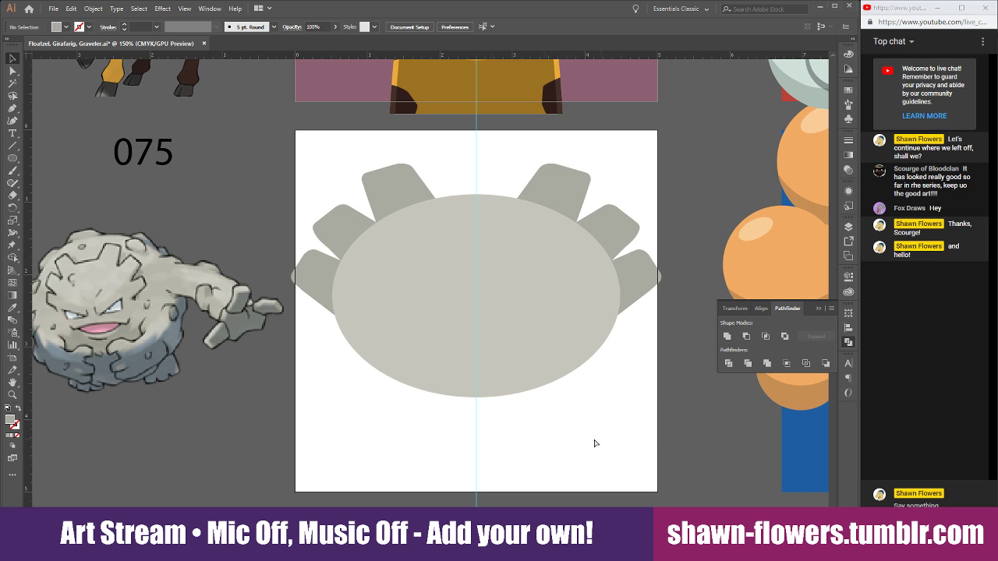
Recolour all six rock protrusions with the ellipse's light grey fill, sampled with the Eyedropper.
scroll(595, 443, left, 1)
drag(312, 147, 623, 310)
shift+click(501, 343)
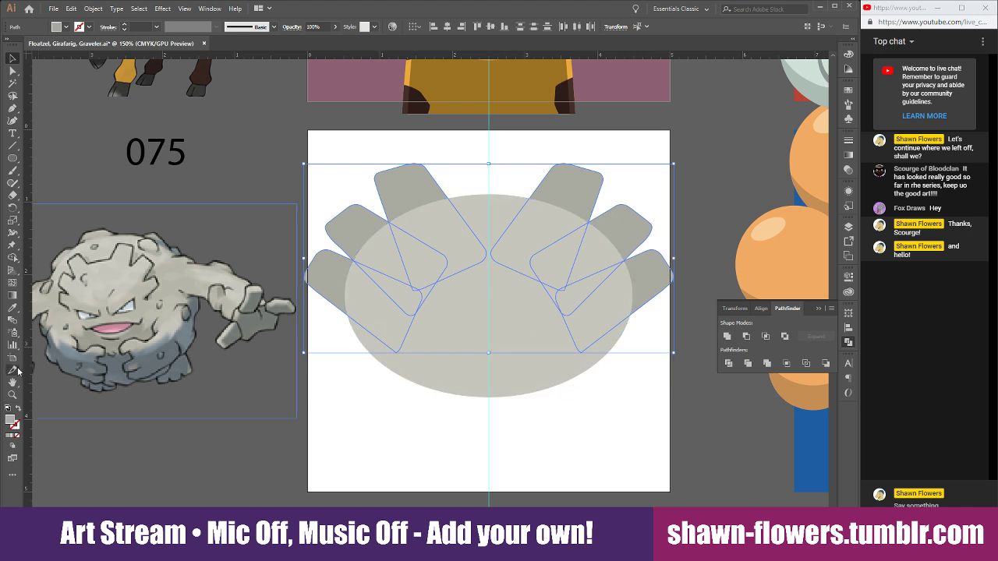
click(12, 308)
click(467, 314)
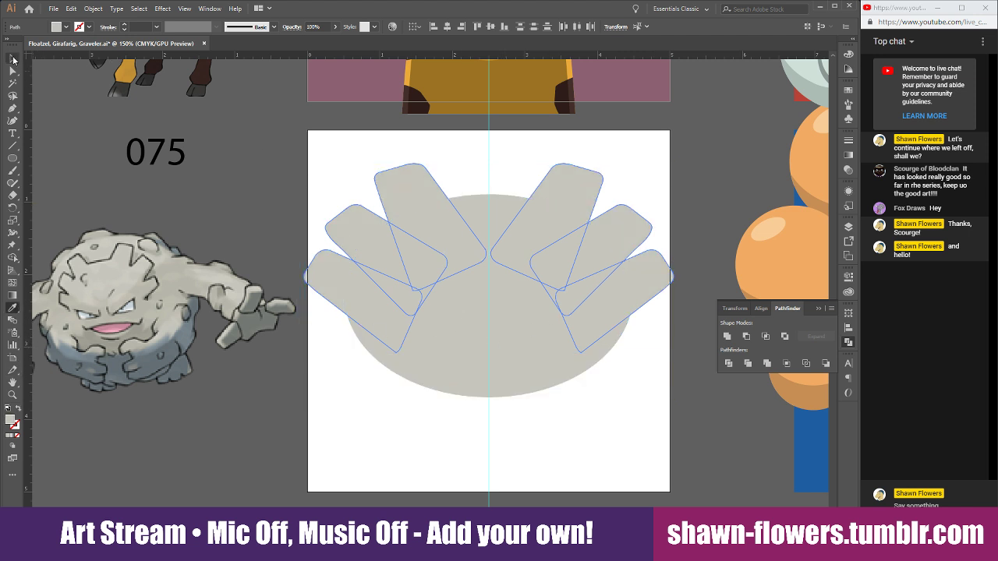
click(12, 58)
click(536, 441)
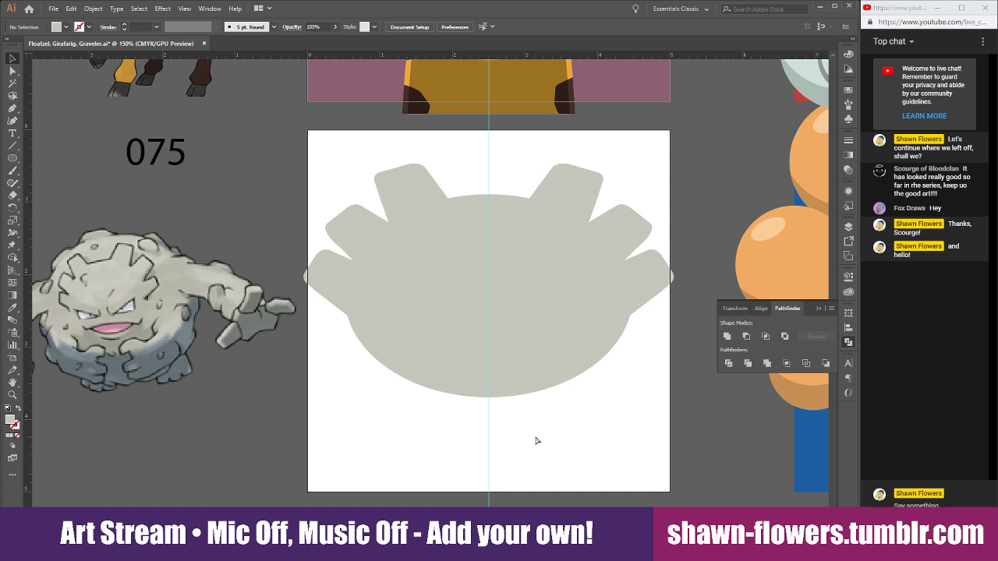
Copy both brows with their shadow edges from the lower rock face straight up onto the ellipse.
scroll(535, 440, right, 1)
scroll(507, 426, down, 1)
scroll(511, 423, down, 3)
scroll(627, 374, down, 3)
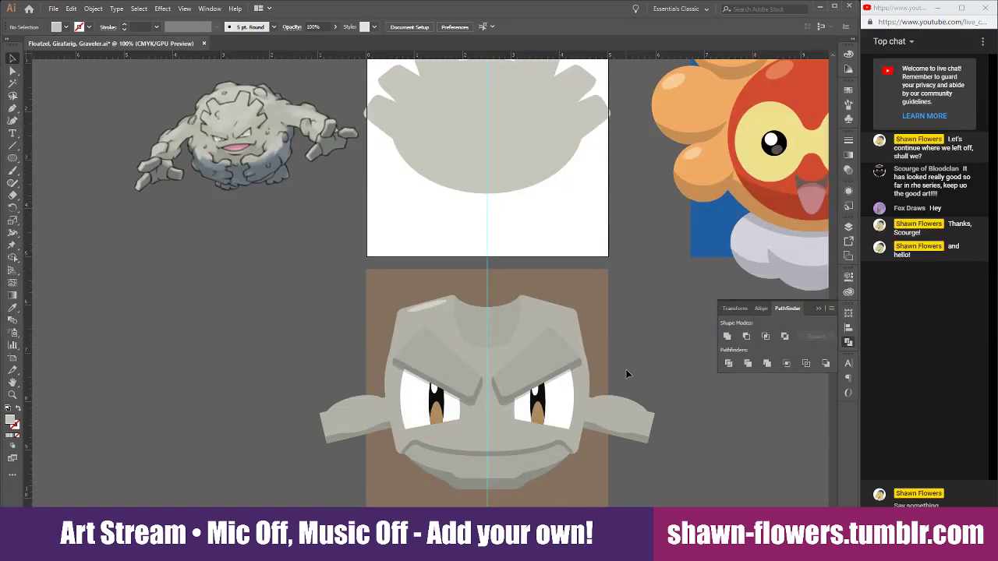
scroll(641, 376, up, 1)
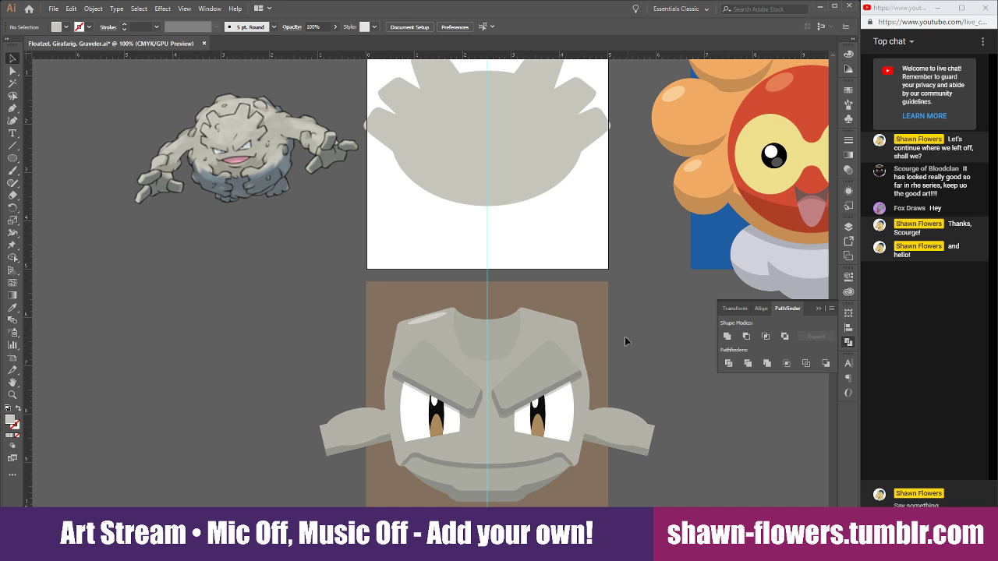
click(447, 386)
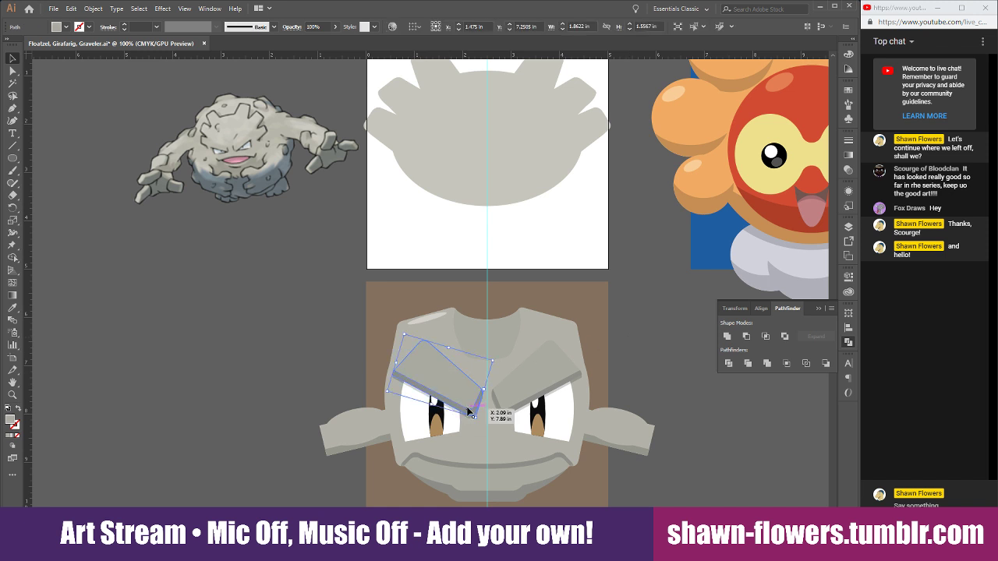
shift+click(518, 399)
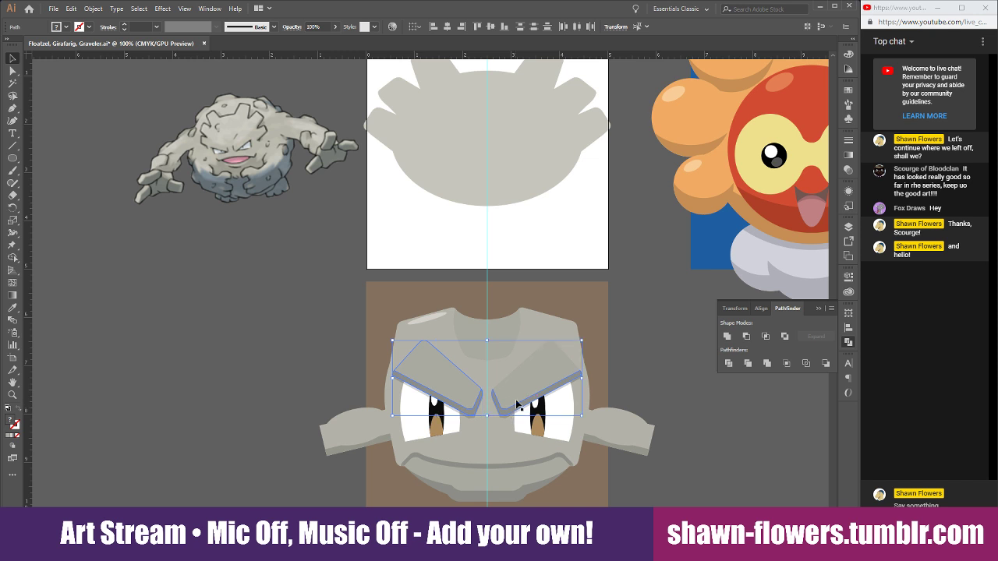
drag(515, 398, 523, 178)
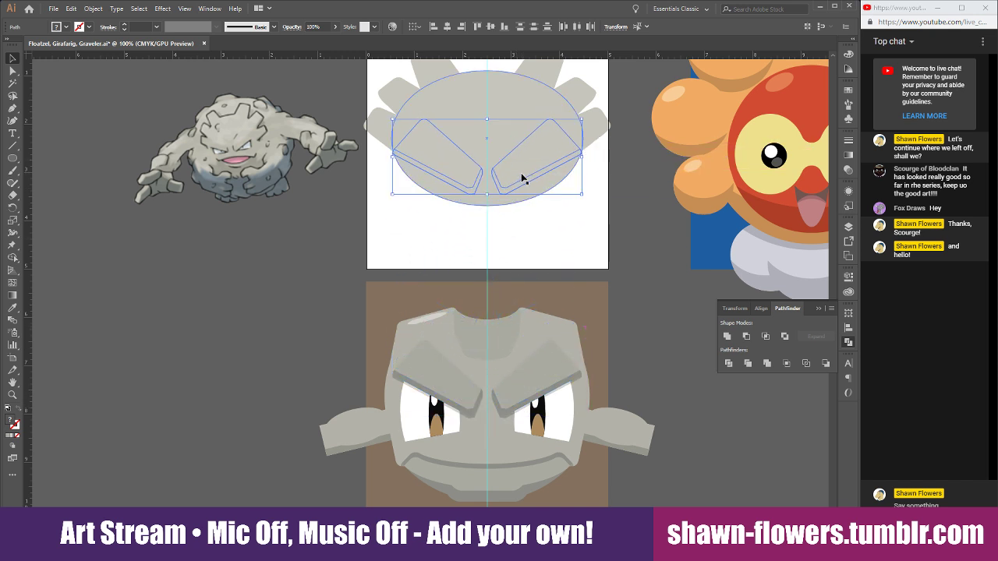
Scale the copied brows down about their centre, stretch them slightly wider, and nudge them down on the ellipse.
scroll(523, 178, up, 1)
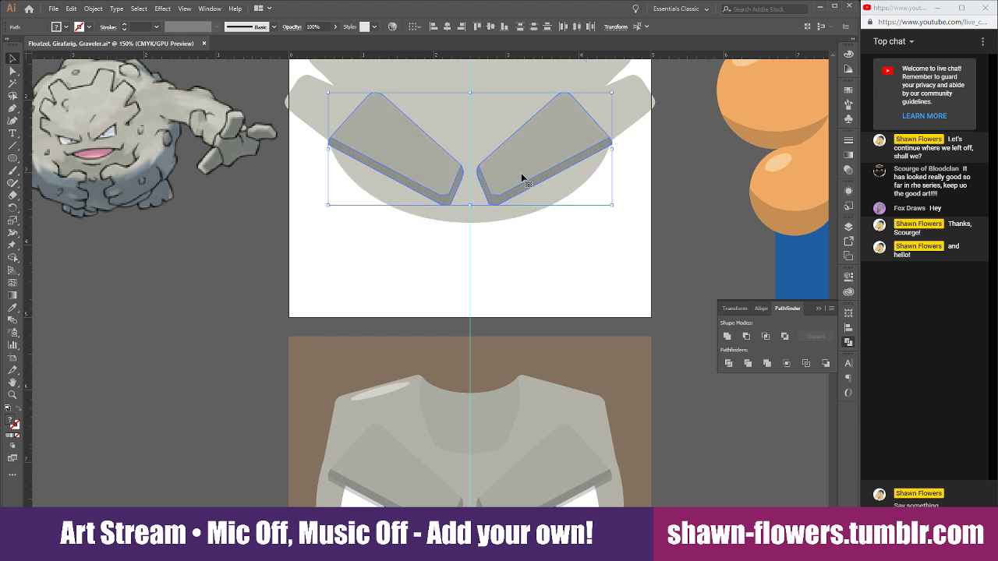
scroll(593, 156, up, 1)
drag(611, 129, 606, 149)
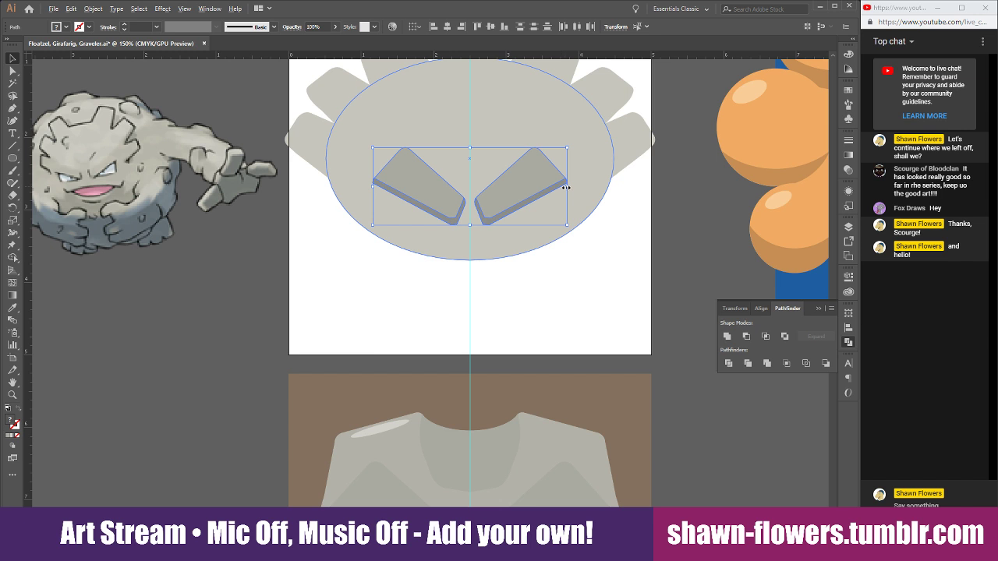
drag(566, 186, 589, 186)
drag(507, 198, 508, 204)
click(546, 285)
scroll(466, 289, down, 1)
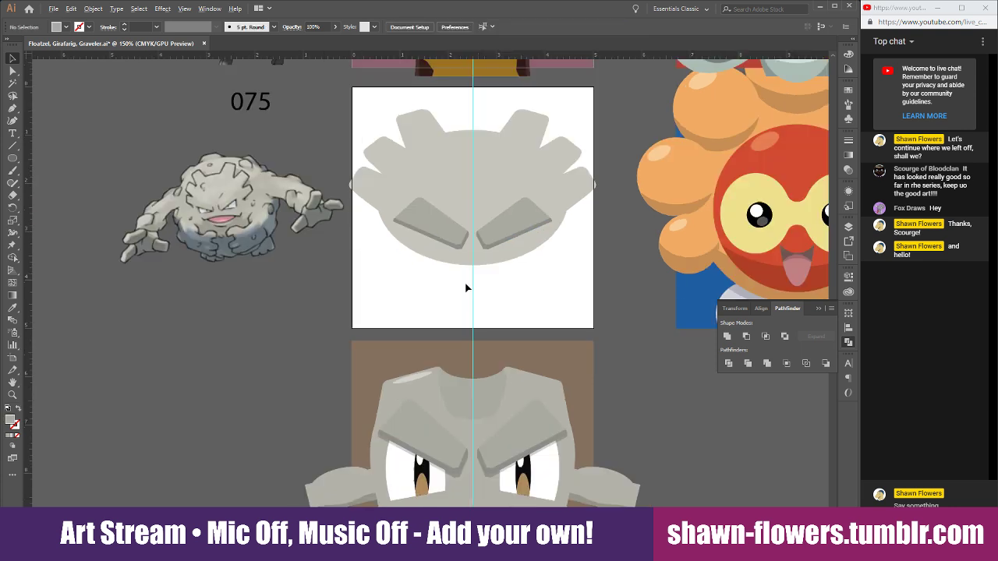
scroll(427, 265, up, 2)
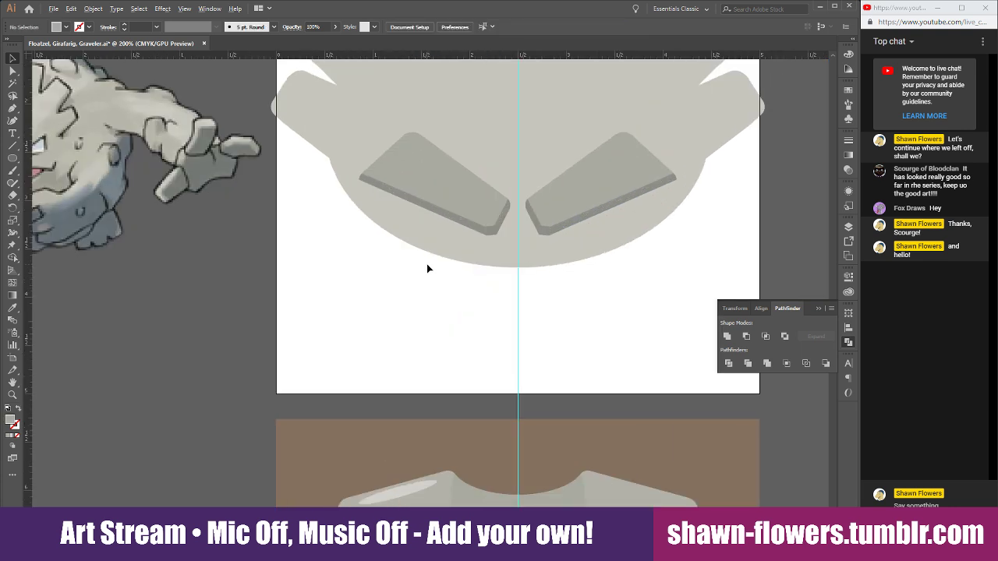
scroll(427, 265, down, 2)
scroll(533, 281, down, 3)
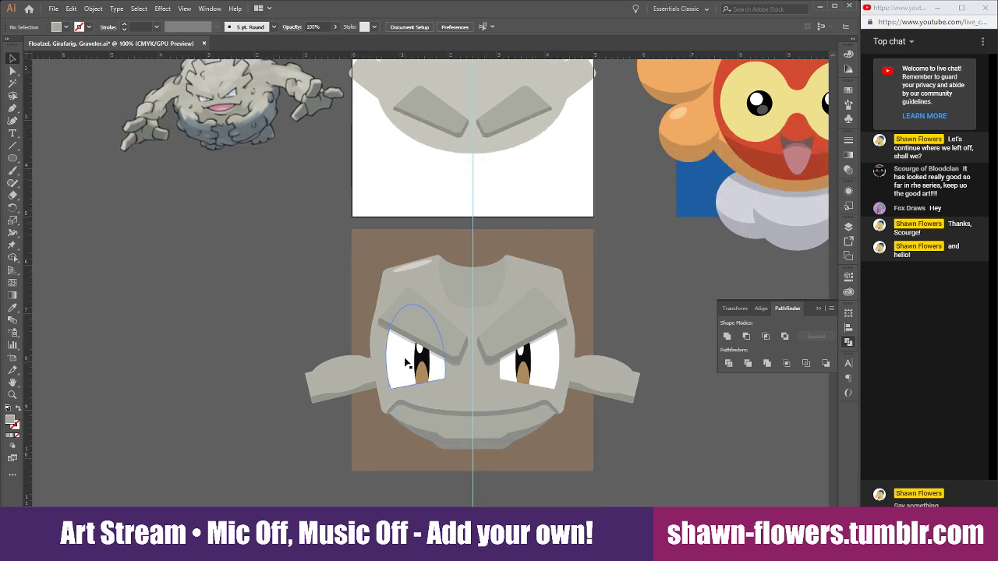
scroll(427, 248, up, 1)
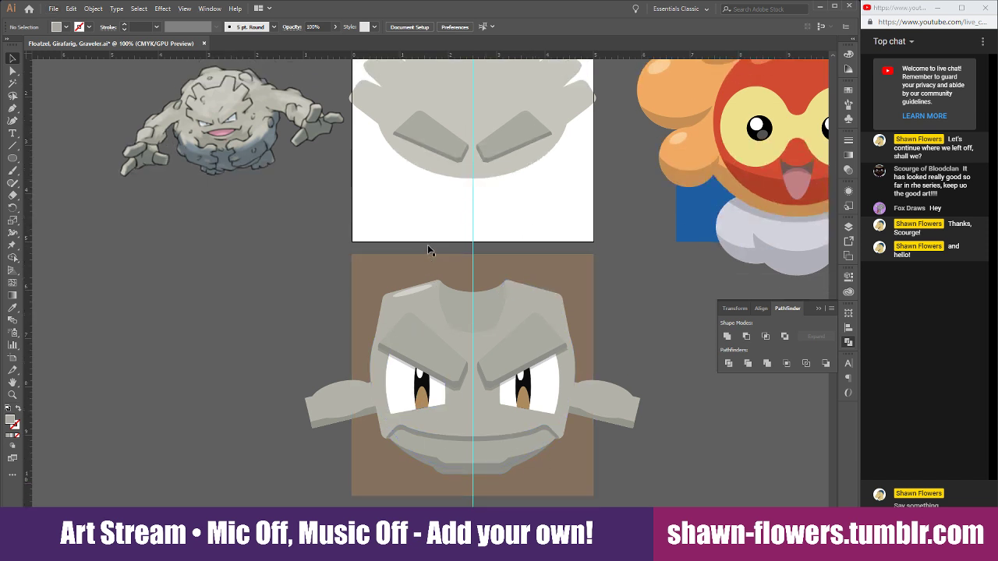
Copy the right eye white from the lower rock face up onto the ellipse and bring it to the front.
click(550, 402)
drag(548, 402, 533, 152)
scroll(528, 160, up, 2)
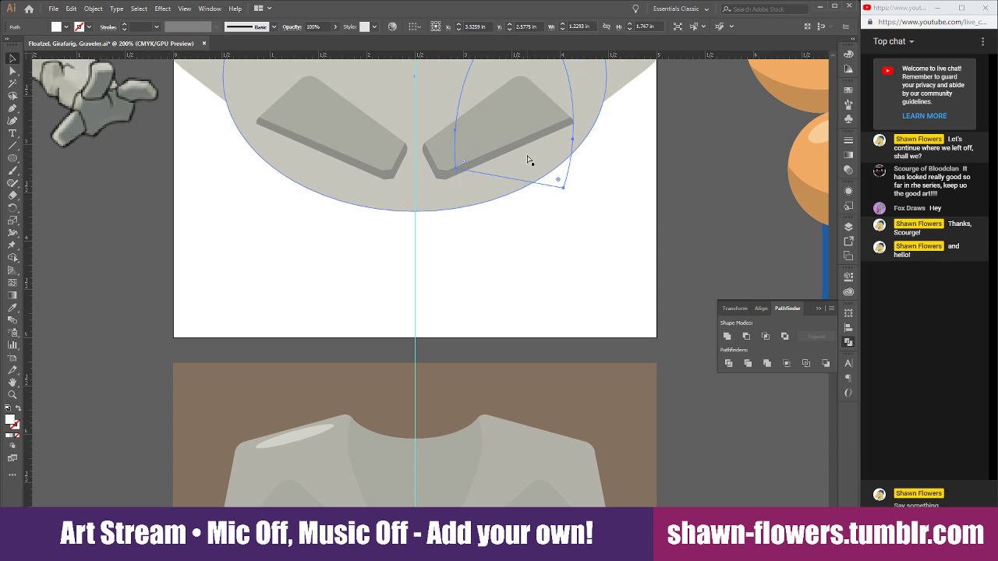
key(ctrl+shift+bracketright)
scroll(524, 160, up, 1)
scroll(544, 188, down, 1)
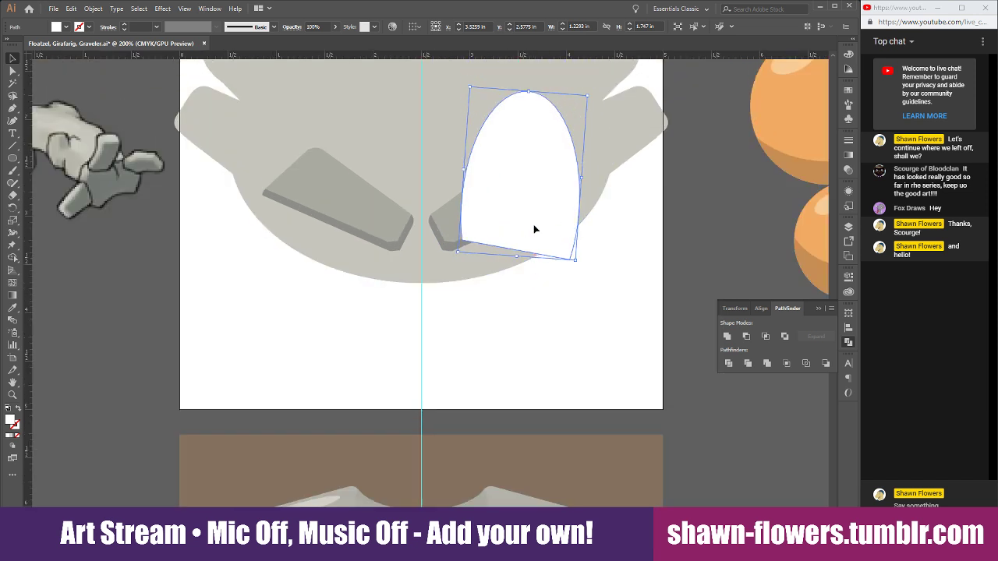
Squash the copied eye white shorter, tilt it counterclockwise beneath the right brow, and send it behind that brow.
scroll(558, 179, up, 1)
drag(529, 129, 528, 195)
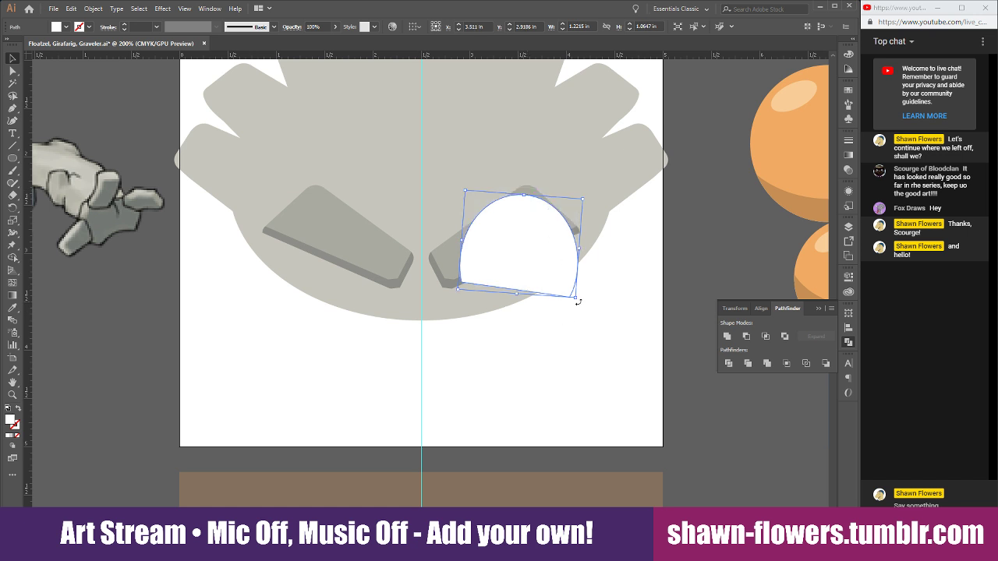
drag(578, 303, 524, 268)
click(613, 318)
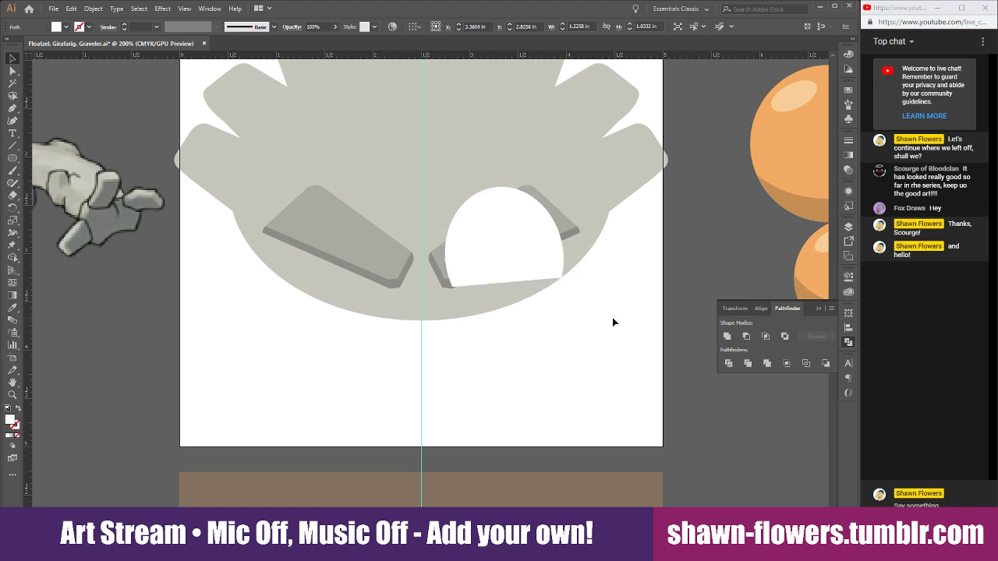
click(522, 263)
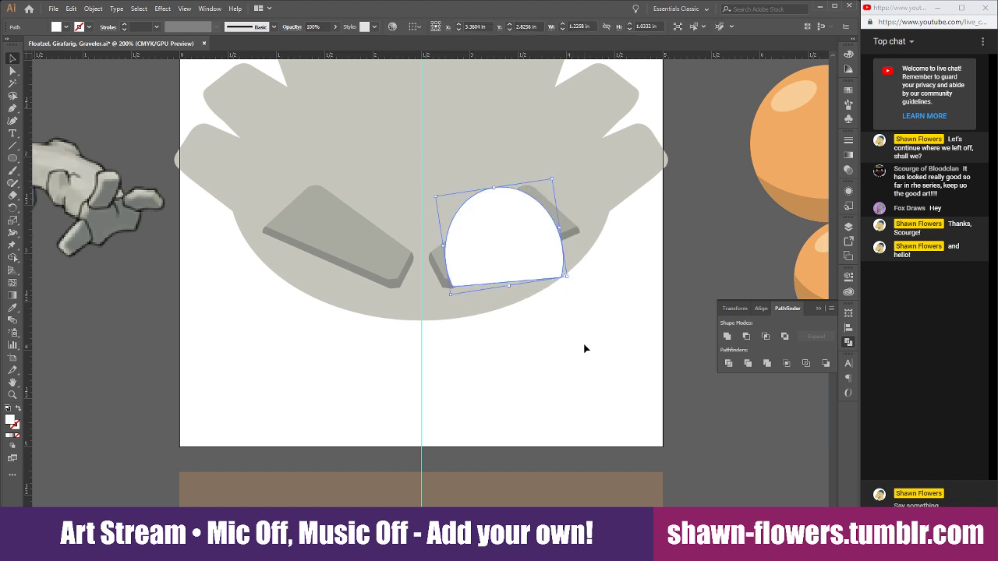
key(ctrl+bracketleft)
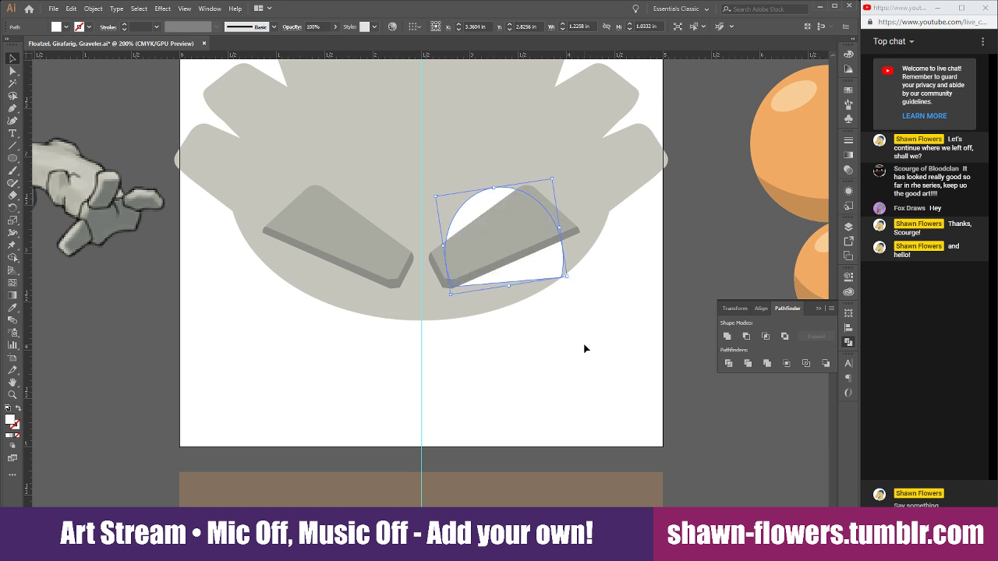
Draw a rectangle about 1.73 by 0.97 in and rotate it to cover the upper part of the right eye white.
drag(12, 157, 46, 160)
drag(378, 144, 544, 236)
click(11, 58)
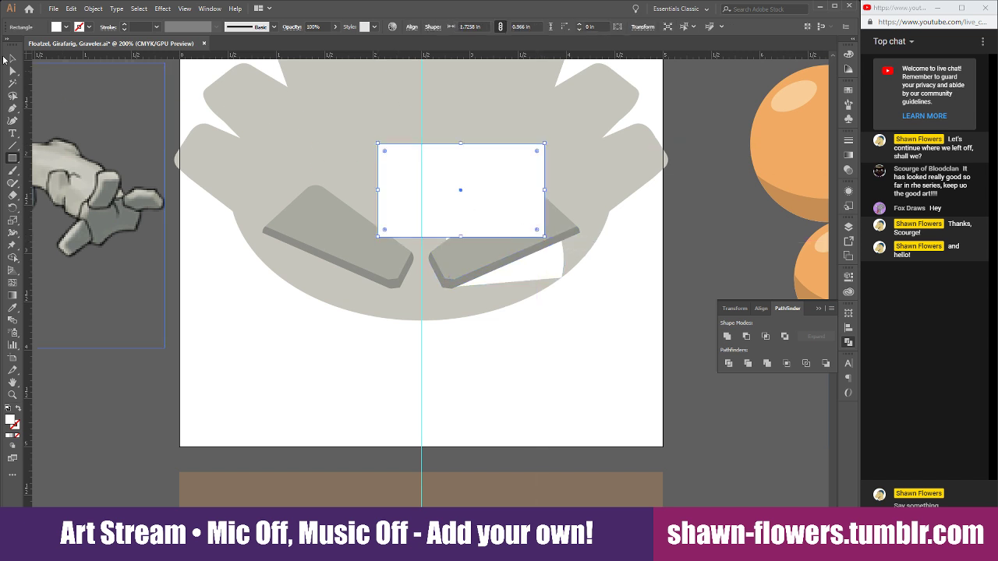
drag(548, 248, 591, 192)
drag(520, 160, 539, 172)
shift+click(538, 278)
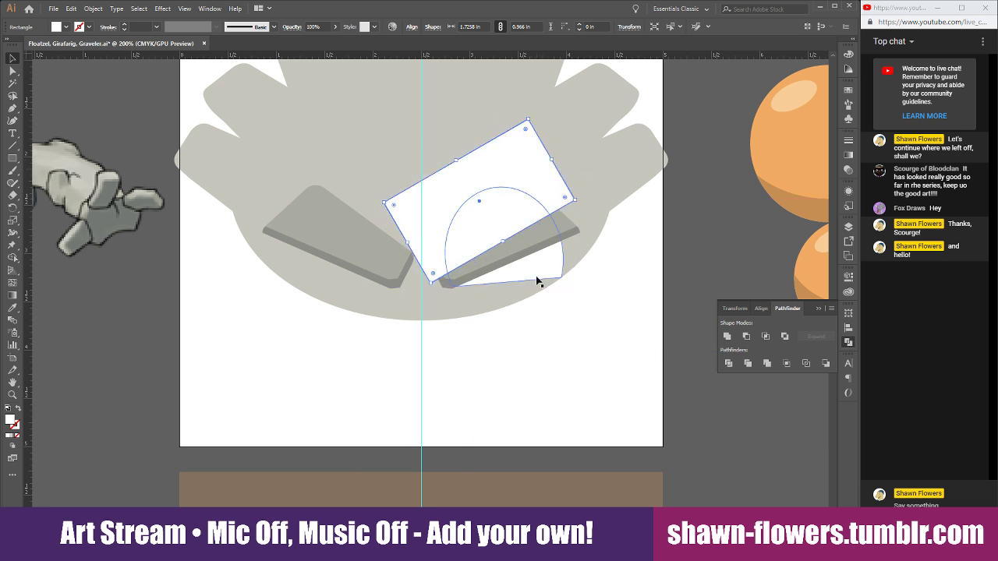
click(581, 335)
Stretch the right eye white slightly downward at its base and rotate it slightly counterclockwise.
click(535, 270)
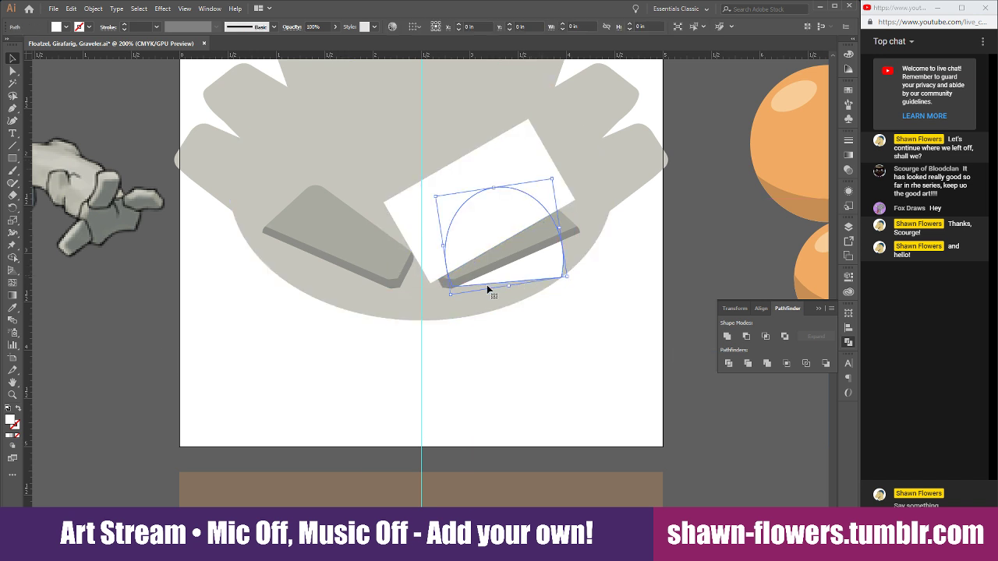
drag(508, 286, 509, 289)
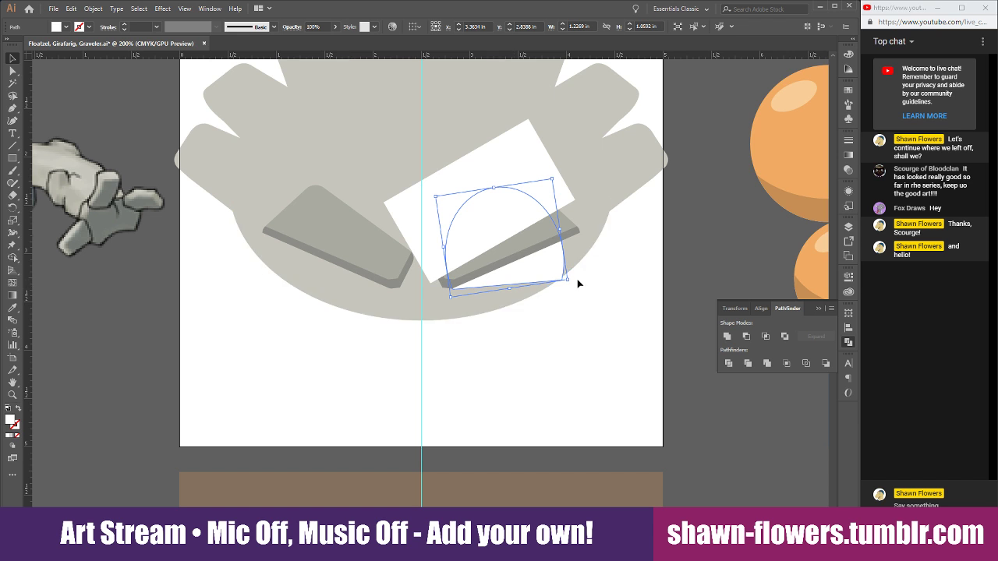
scroll(555, 300, up, 1)
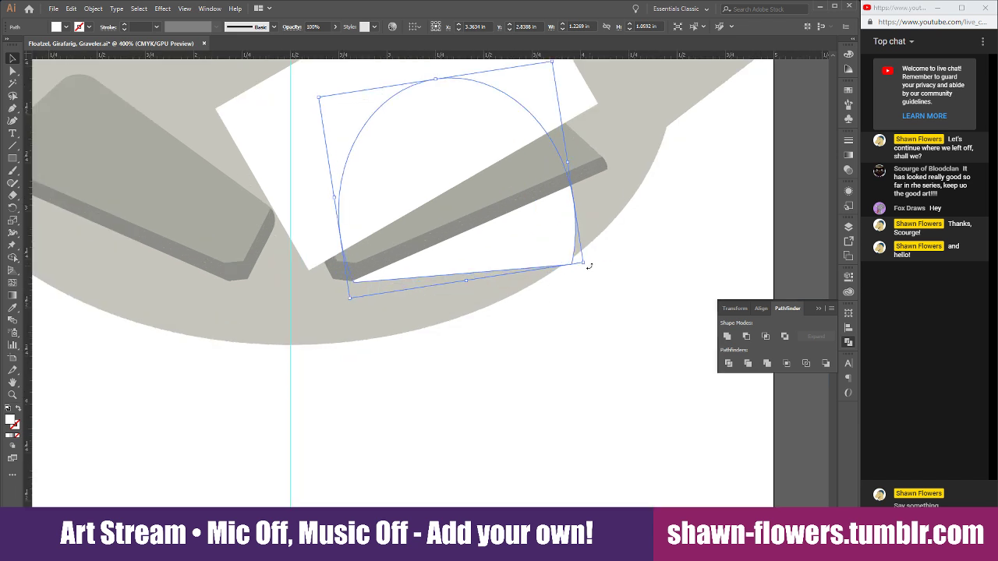
drag(590, 266, 582, 266)
click(574, 322)
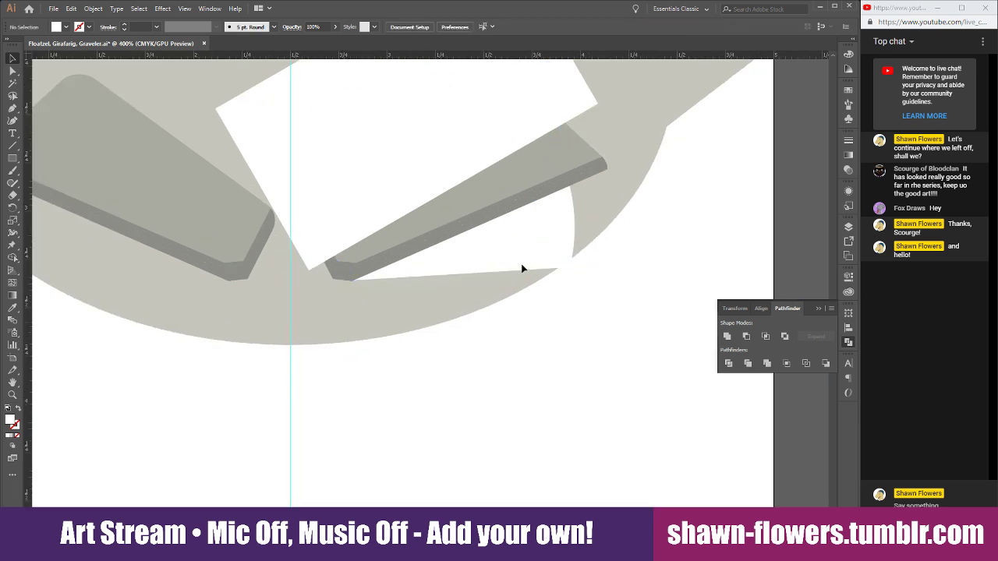
Nudge the right eye white so its lower inner corner lines up with the brow's lower end.
click(521, 256)
key(Right)
key(Right)
key(Right)
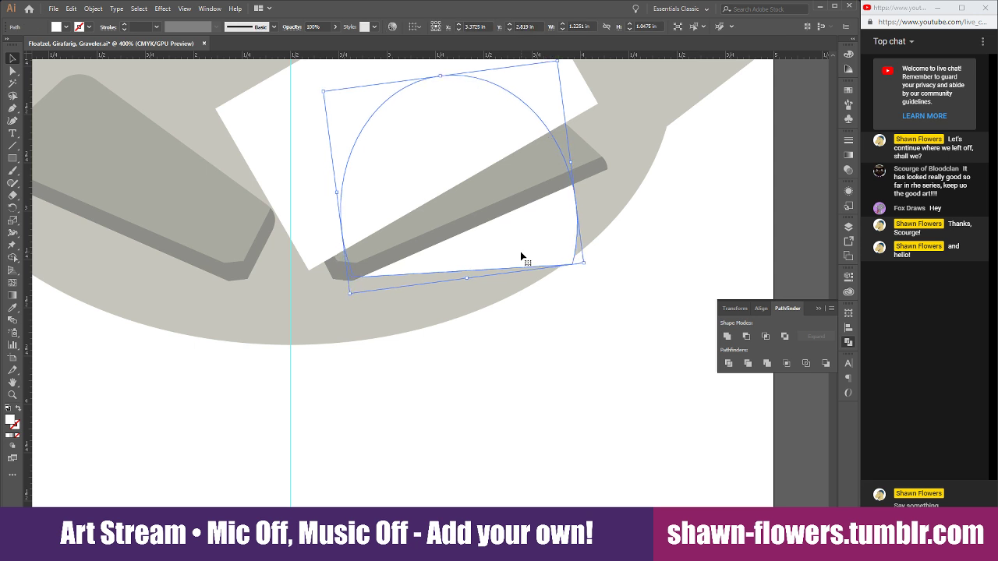
scroll(461, 346, up, 2)
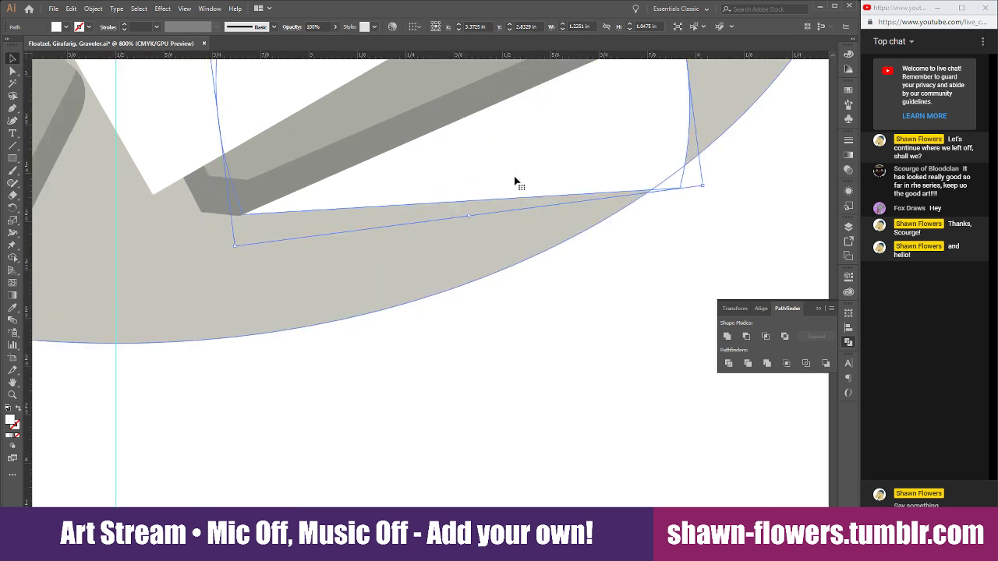
drag(517, 183, 511, 181)
click(588, 336)
scroll(556, 340, down, 1)
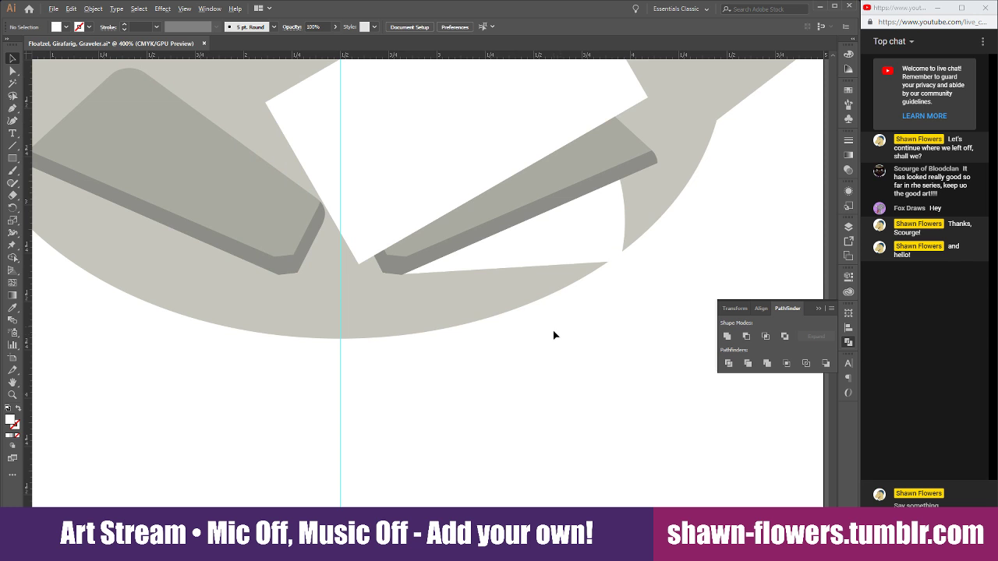
Subtract the tilted rectangle from the right eye white with Minus Front.
scroll(554, 335, down, 2)
click(510, 216)
shift+click(553, 285)
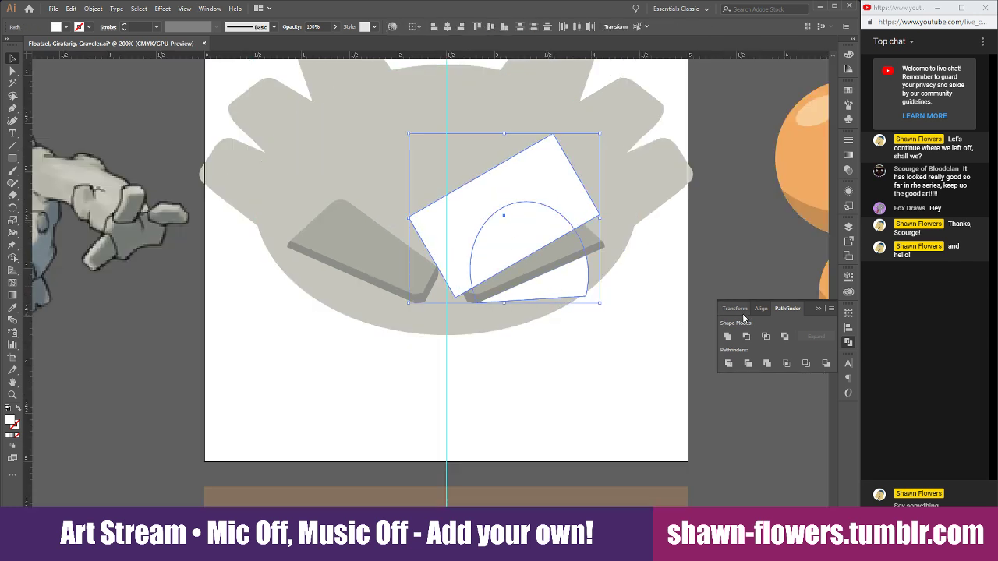
click(746, 336)
click(534, 369)
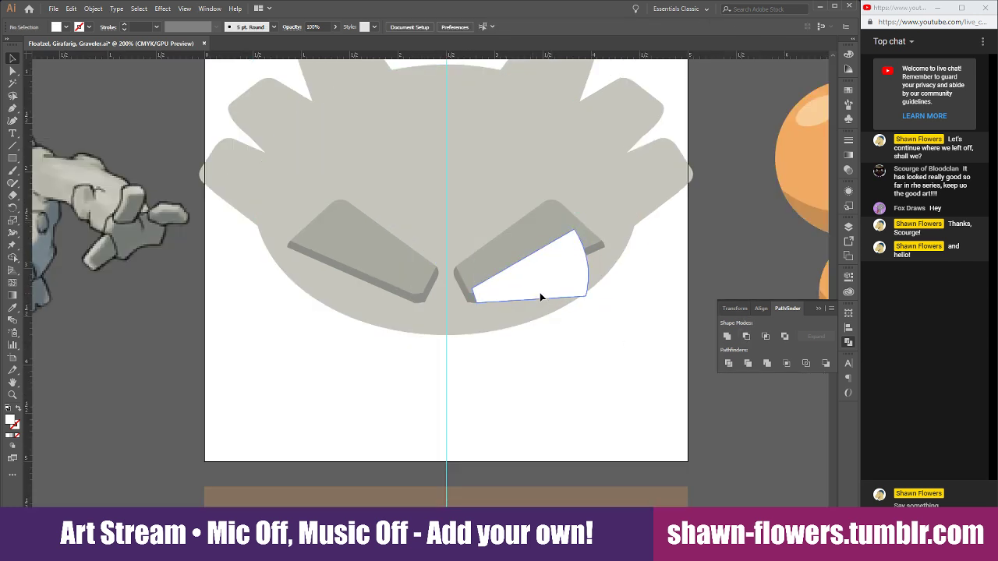
click(540, 296)
drag(541, 293, 318, 263)
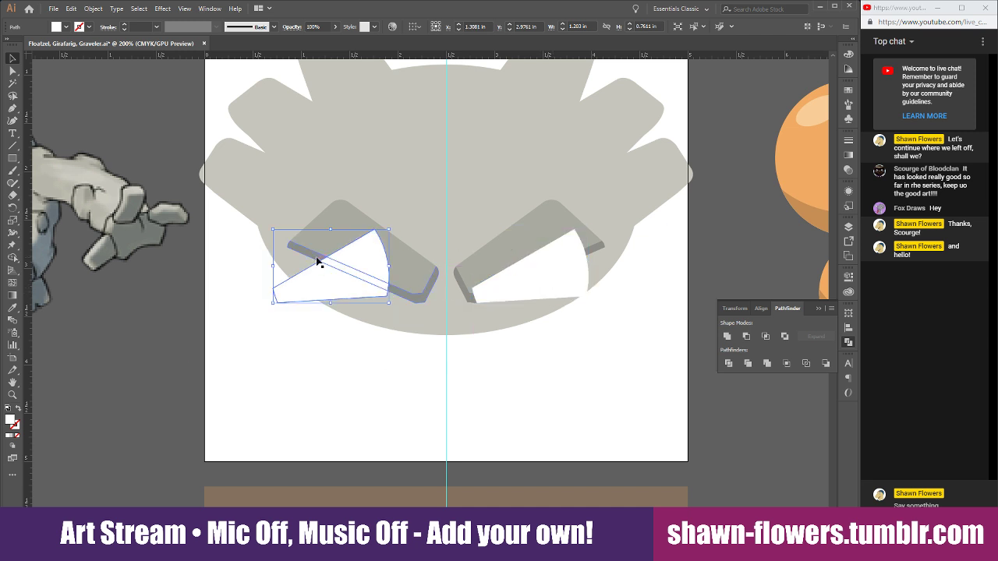
key(Delete)
Send the trimmed right eye white behind the right brow.
click(549, 294)
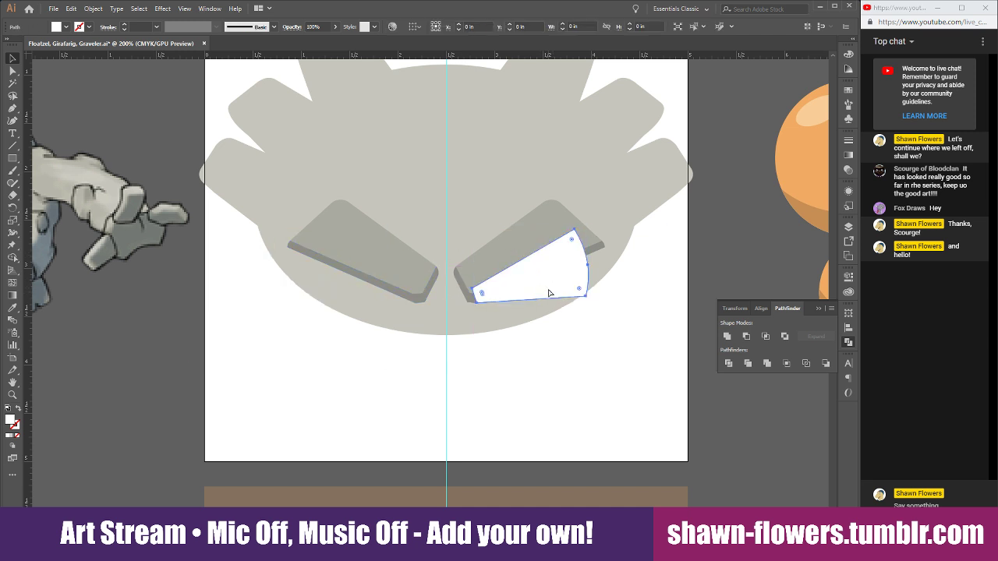
key(ctrl+bracketleft)
click(581, 402)
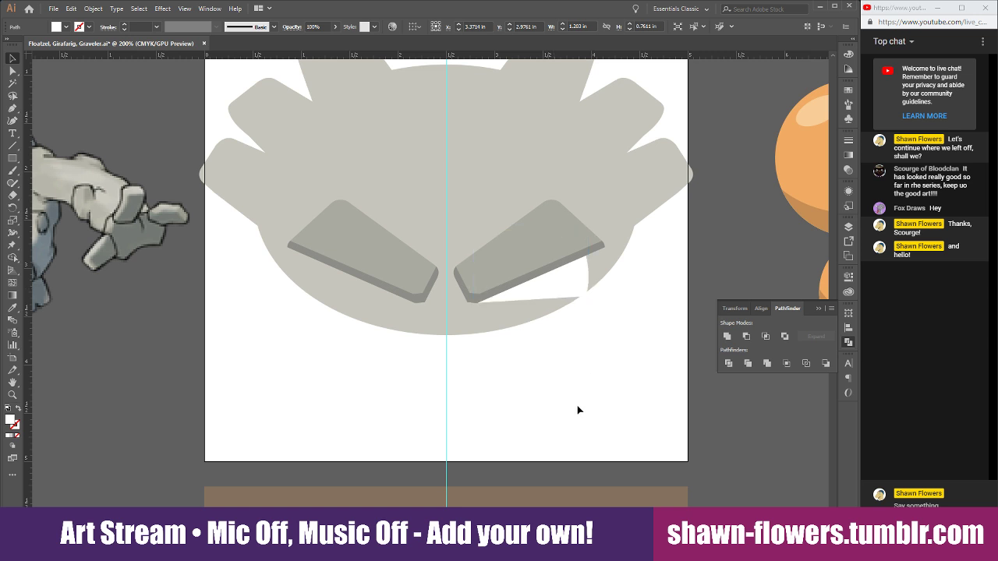
scroll(570, 390, down, 2)
scroll(544, 395, up, 1)
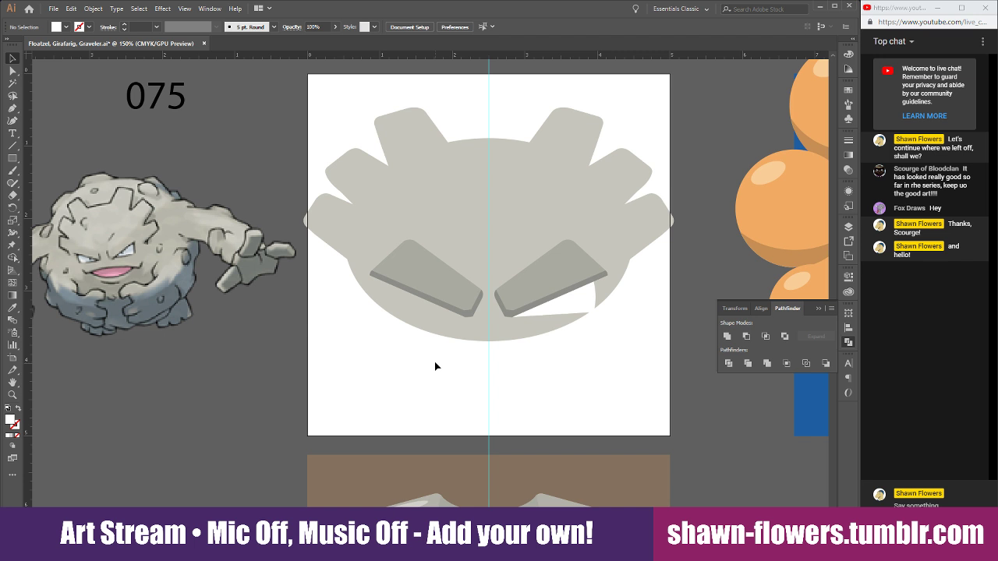
Draw an upright elliptical pupil about 0.12 by 0.21 in near the inner end of the right eye white.
click(12, 159)
drag(10, 161, 42, 182)
scroll(642, 359, up, 4)
drag(399, 201, 424, 240)
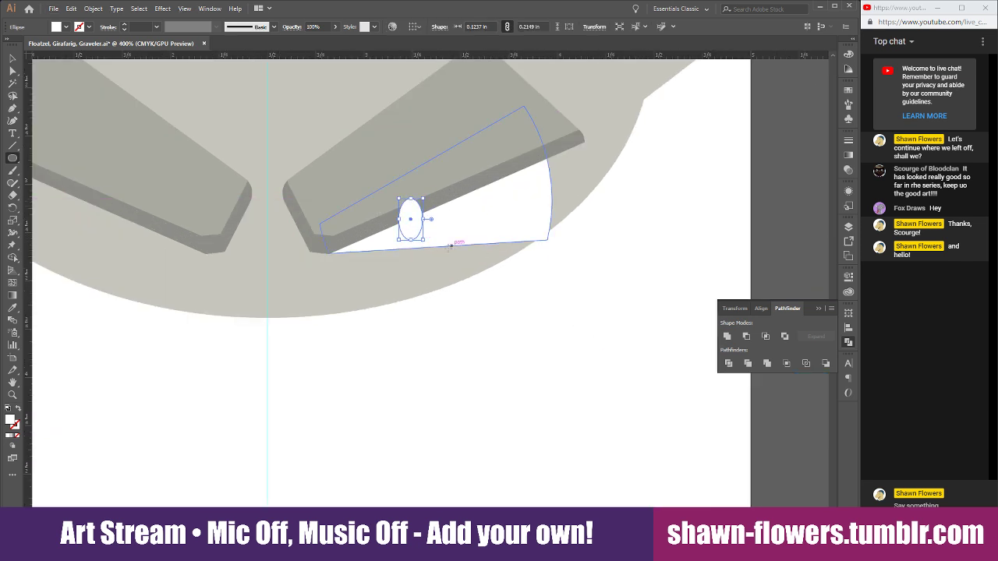
Fill the pupil with rich black, setting cyan, magenta, yellow and black all to 100%.
shift+click(56, 27)
drag(38, 86, 200, 94)
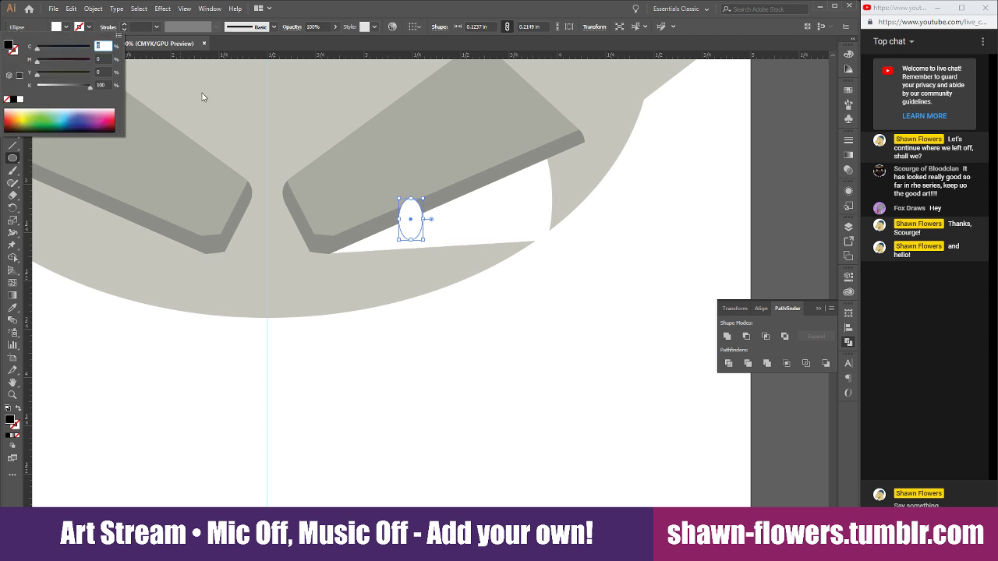
drag(36, 74, 154, 71)
drag(36, 61, 154, 63)
drag(38, 52, 132, 53)
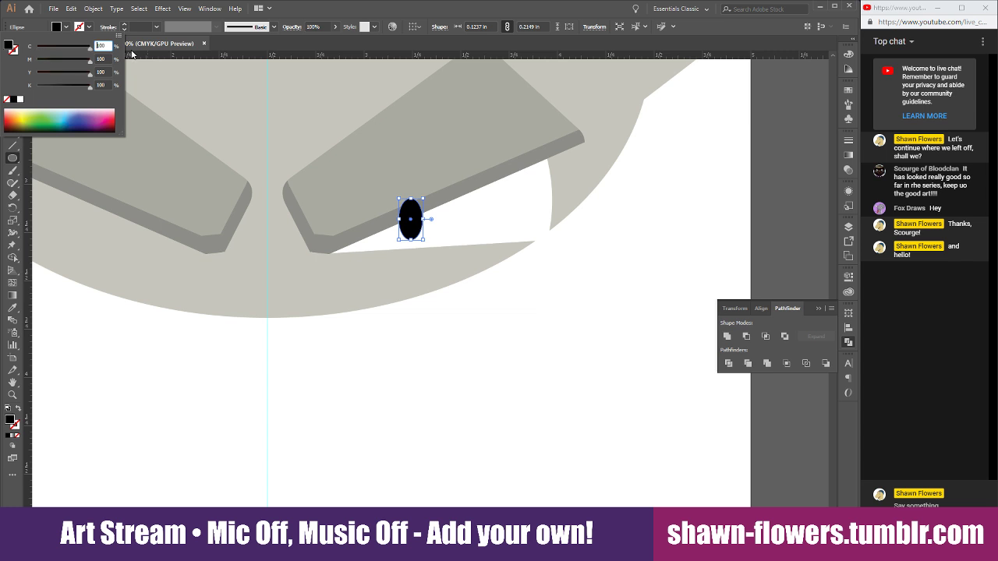
click(69, 28)
key(v)
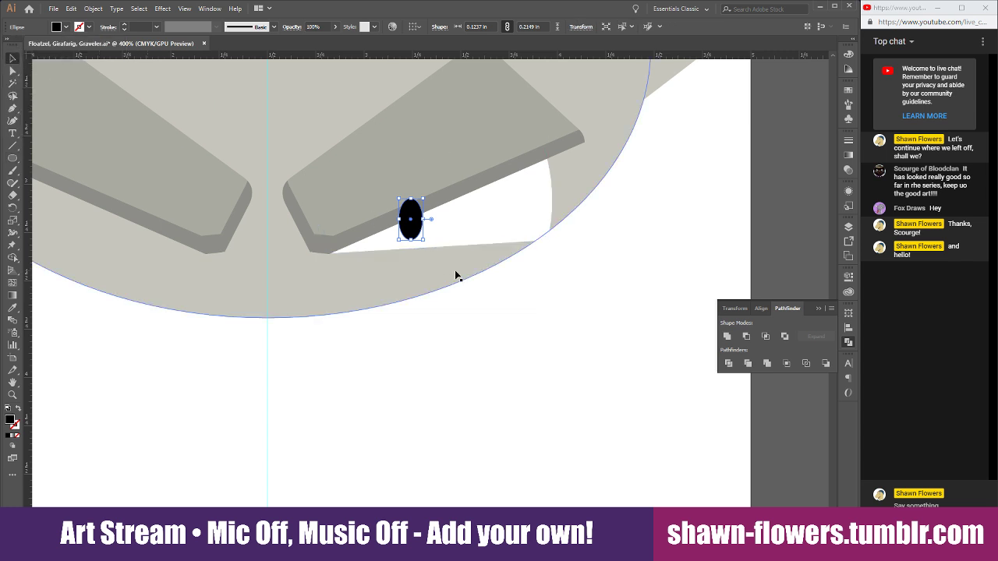
Reorder the pupil so it sits behind the right brow but in front of the eye white.
key(ctrl+[)
key(ctrl+[)
key(ctrl+])
click(488, 403)
key(ctrl+minus)
key(ctrl+minus)
scroll(483, 401, left, 5)
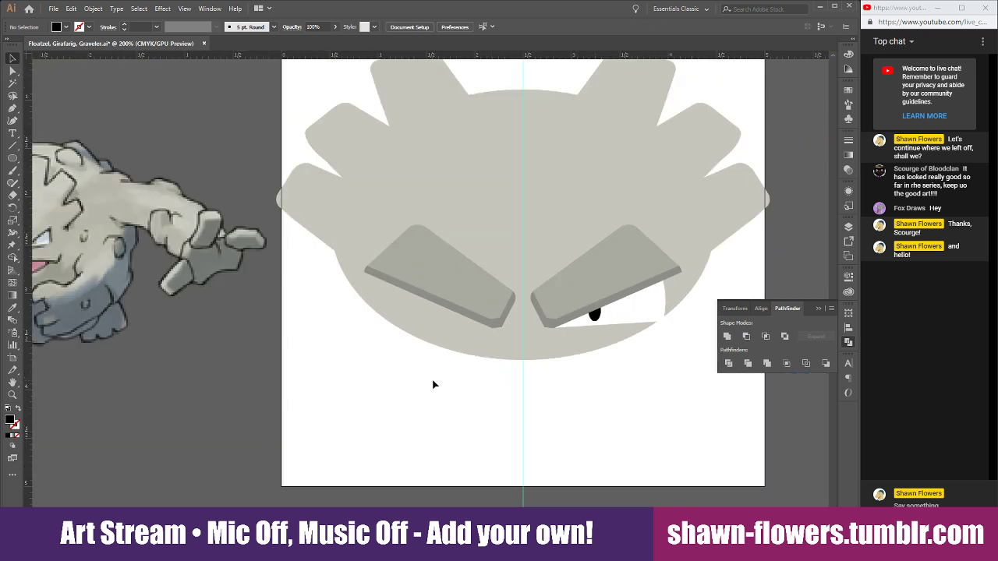
Copy the right eye white and pupil straight across to the left brow and reflect the copy about the vertical axis.
click(629, 320)
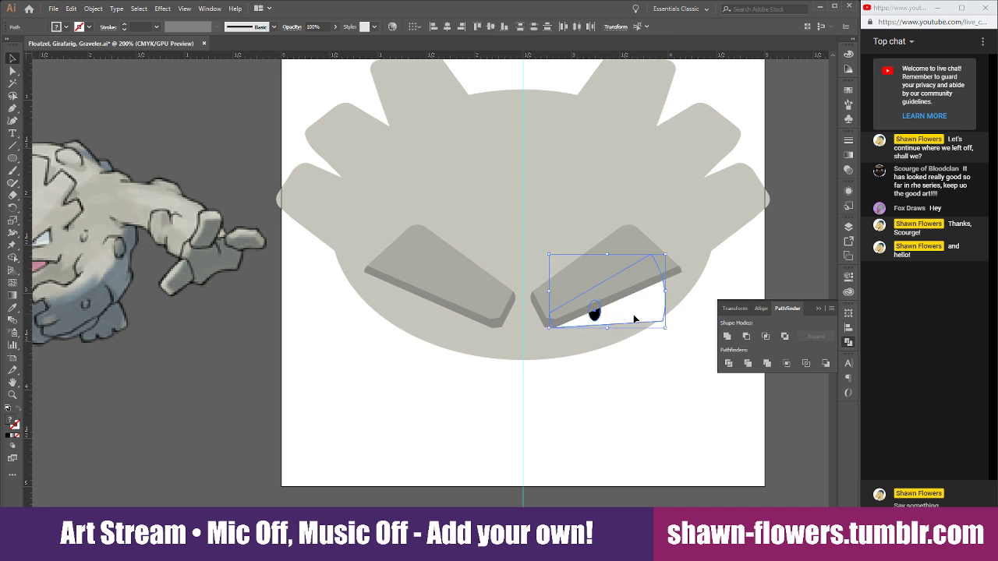
drag(634, 318, 411, 312)
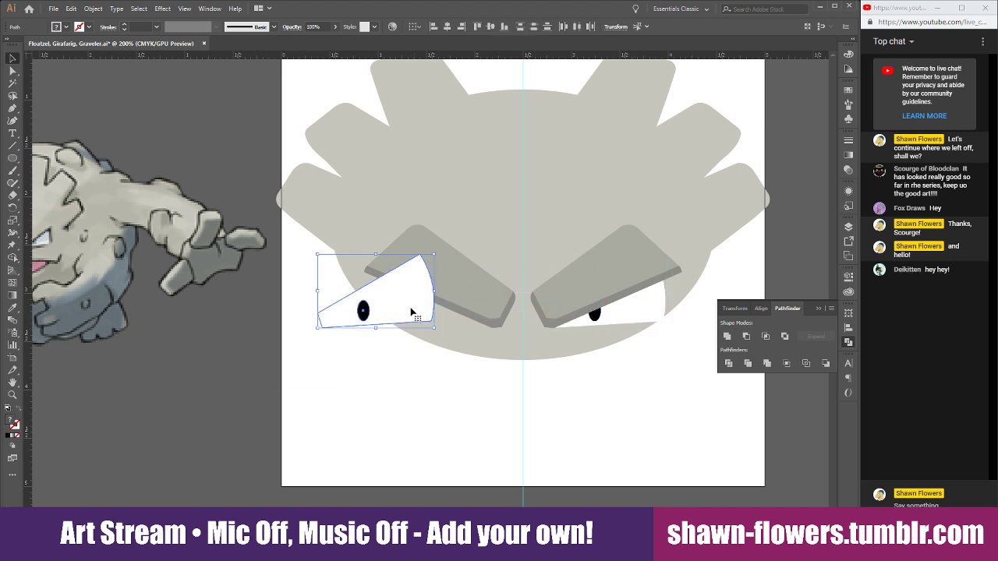
click(95, 9)
mouse_move(109, 18)
click(260, 62)
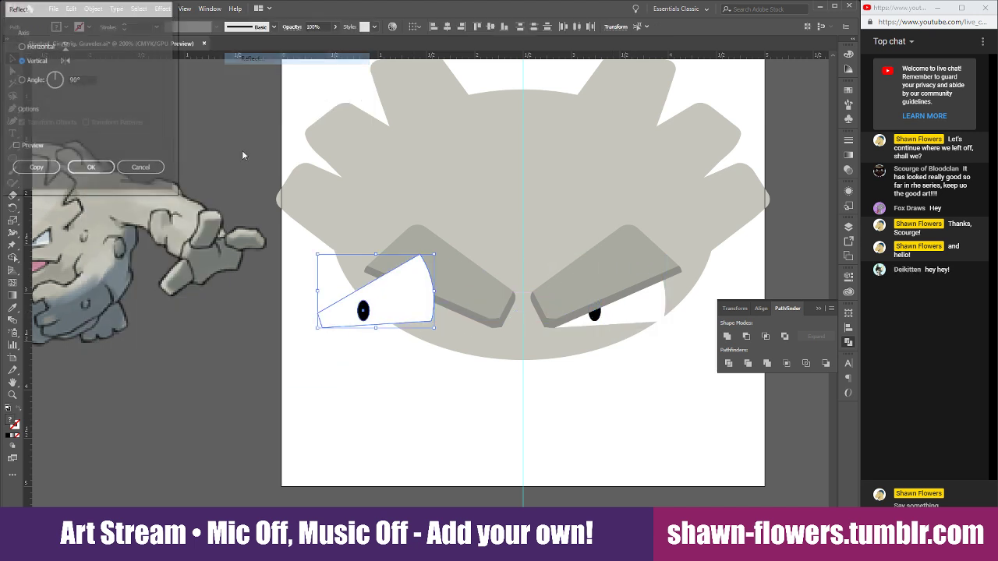
click(90, 167)
Move the reflected eye under the left brow so it mirrors the right eye across the centre guide.
scroll(560, 341, up, 2)
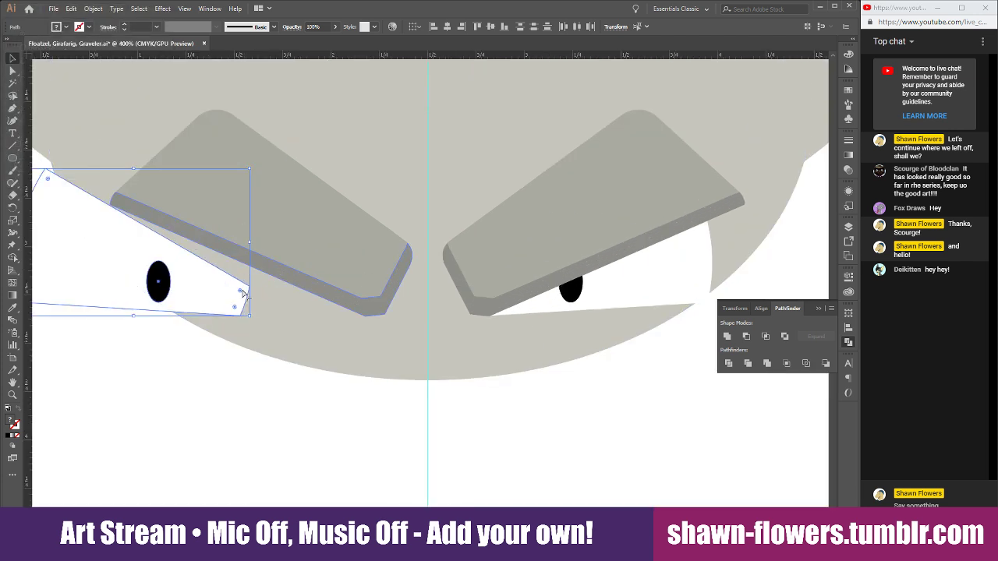
scroll(244, 294, down, 1)
scroll(201, 306, up, 2)
drag(133, 283, 312, 263)
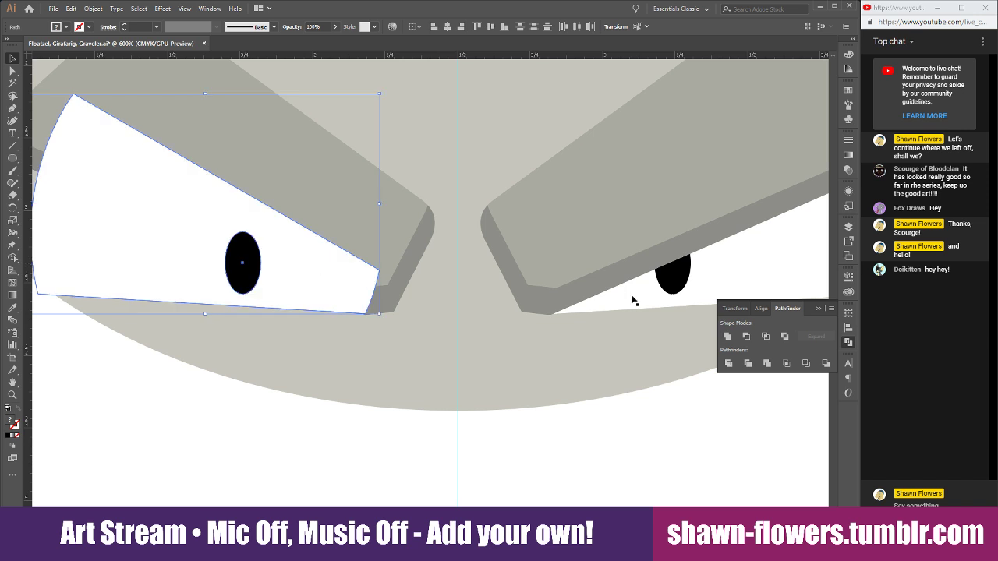
shift+click(614, 308)
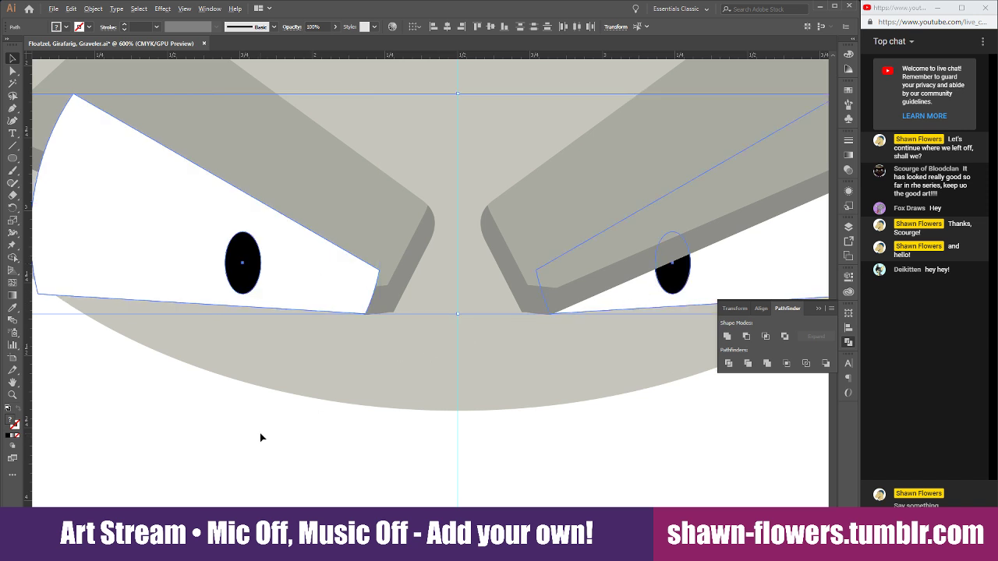
Send the left eye white and pupil behind the left brow.
scroll(260, 438, down, 1)
click(285, 444)
click(252, 337)
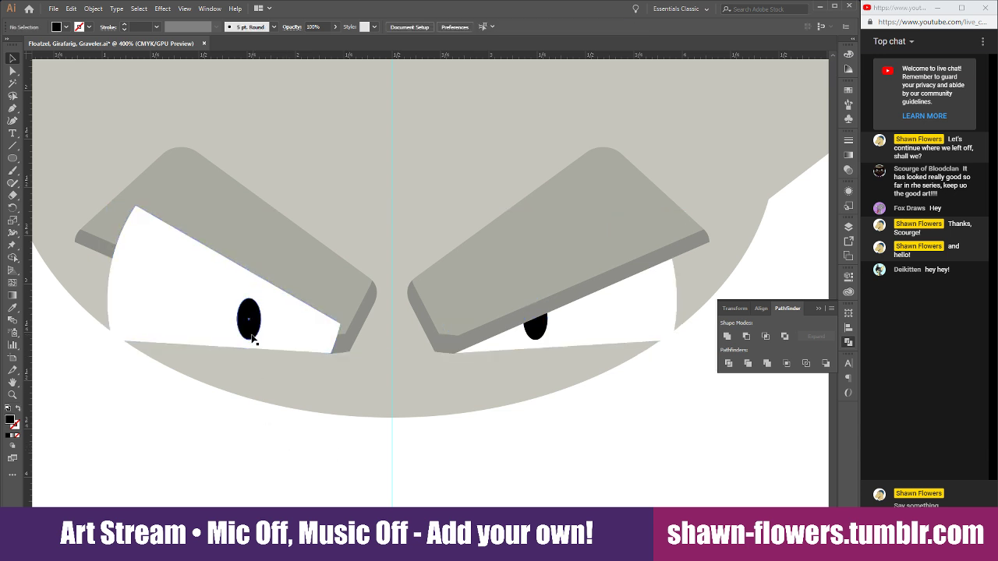
click(180, 329)
key(ctrl+[)
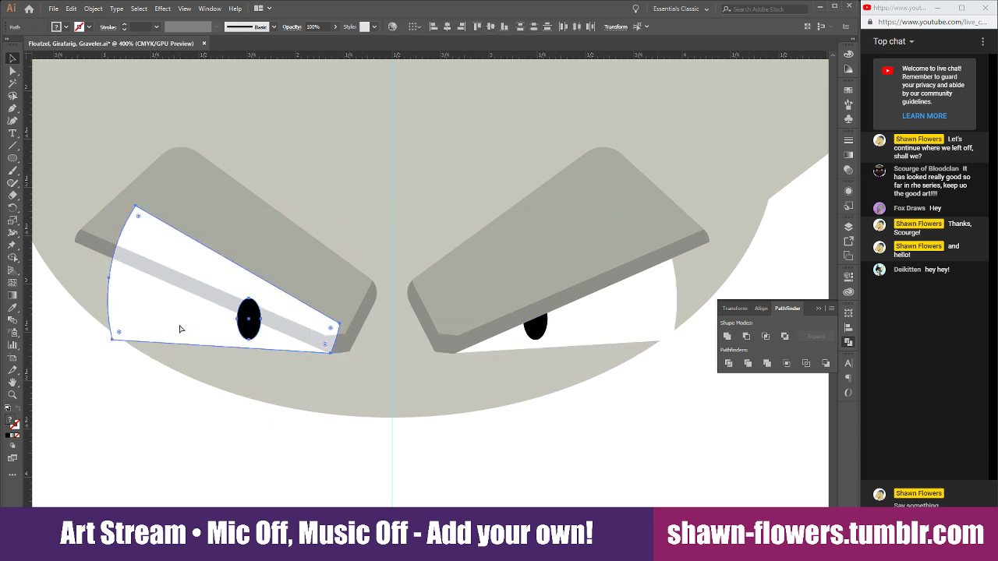
key(ctrl+[)
click(156, 448)
scroll(160, 491, down, 2)
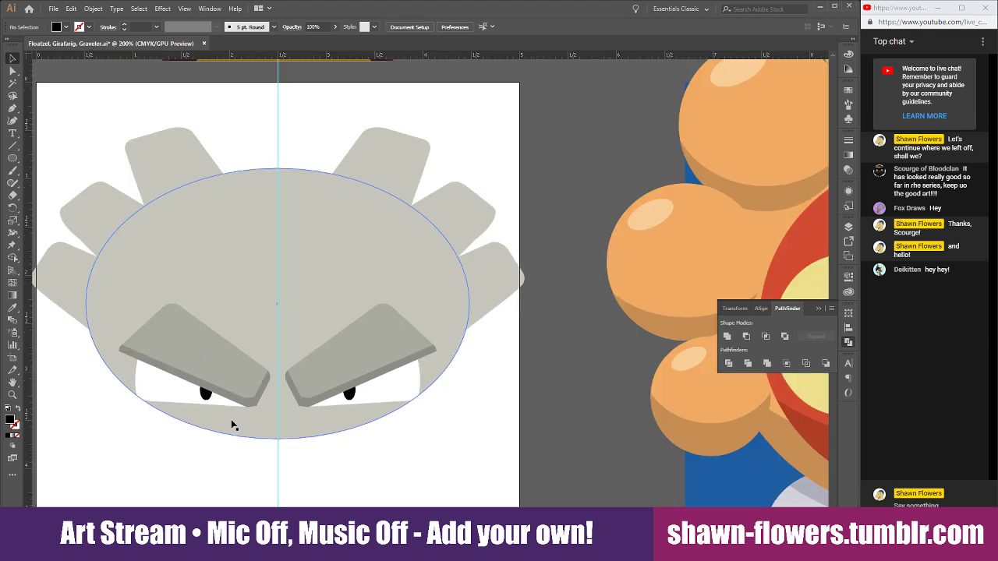
Check the outlines of the head ellipse and both eye whites, and compare the face with the Graveler reference.
click(232, 425)
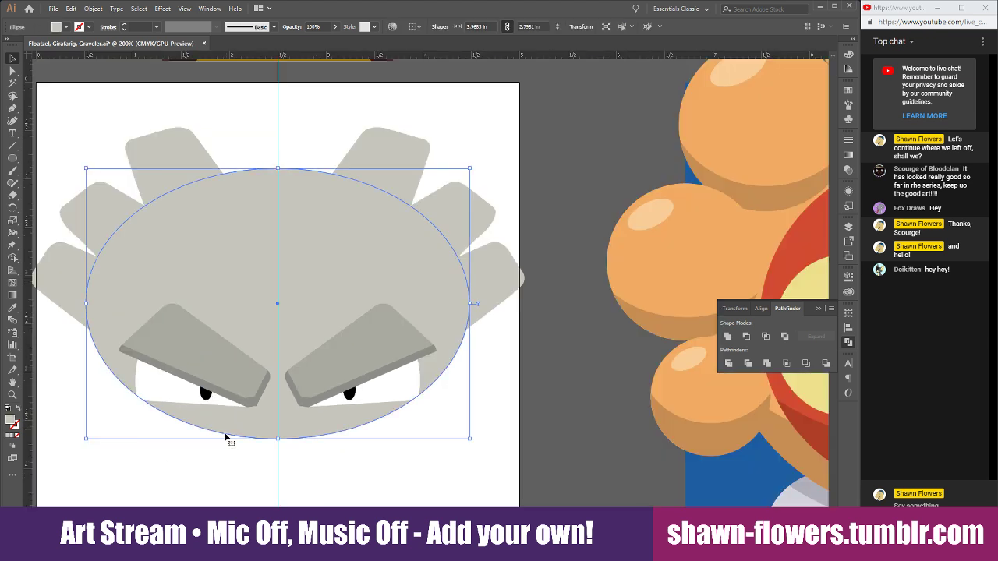
scroll(190, 468, up, 3)
click(133, 454)
click(142, 336)
shift+click(584, 330)
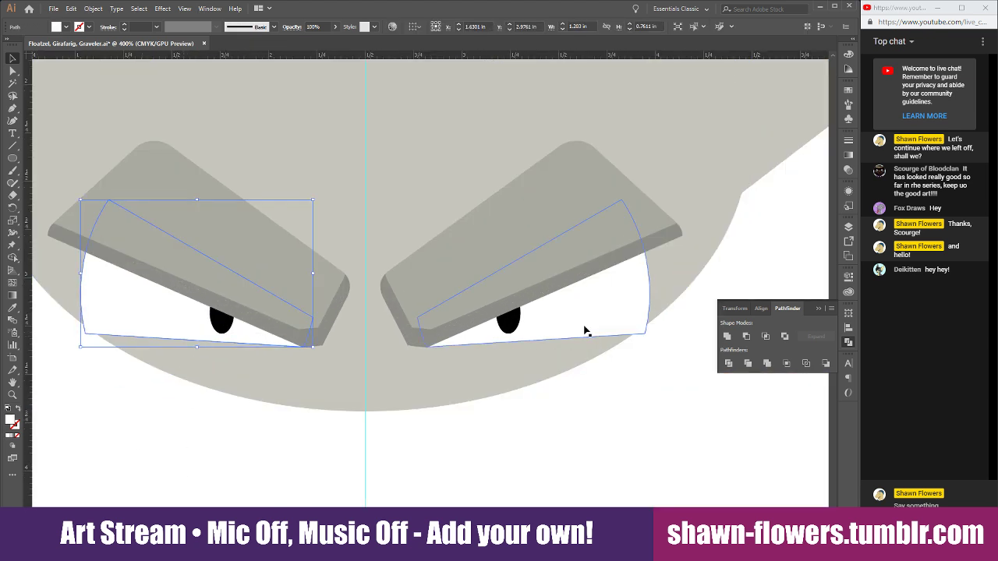
click(528, 485)
scroll(480, 461, down, 2)
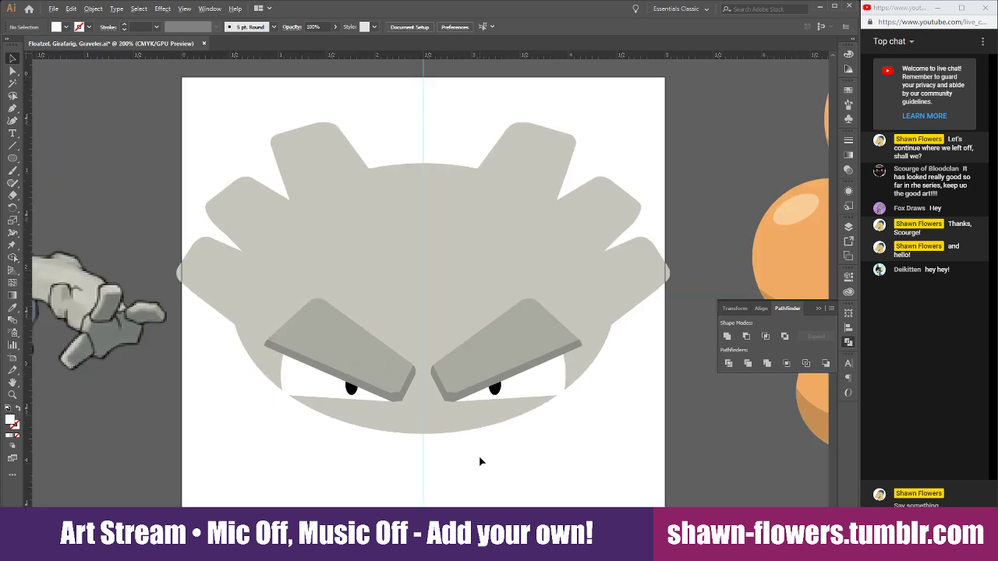
scroll(485, 468, right, 4)
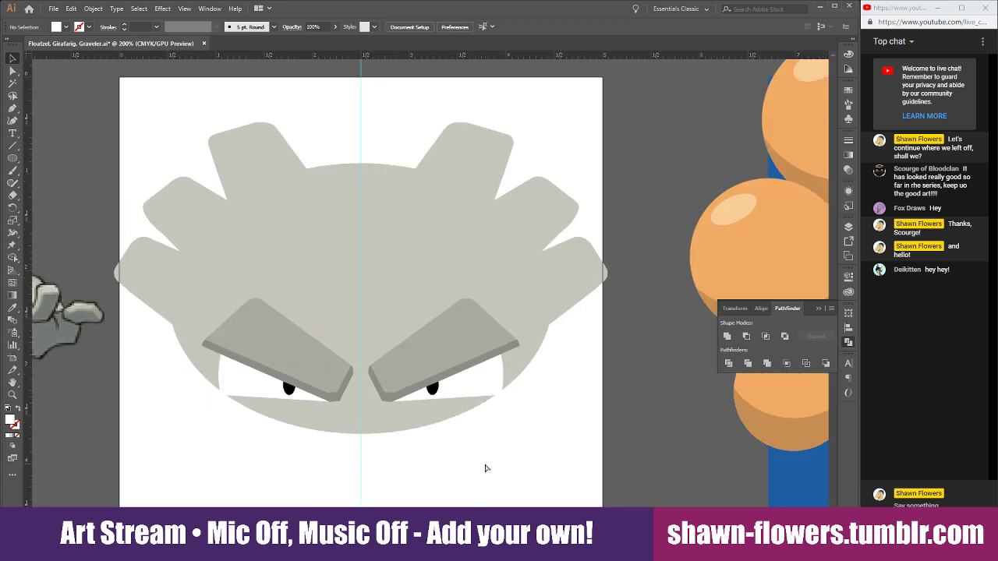
scroll(484, 466, down, 3)
scroll(457, 476, up, 1)
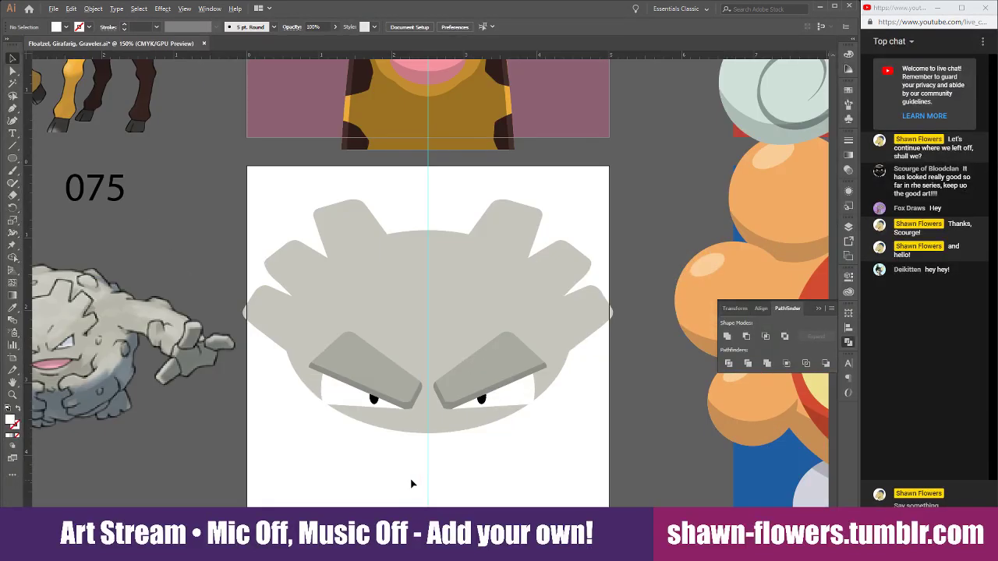
scroll(410, 481, down, 1)
scroll(384, 442, down, 2)
scroll(553, 350, left, 3)
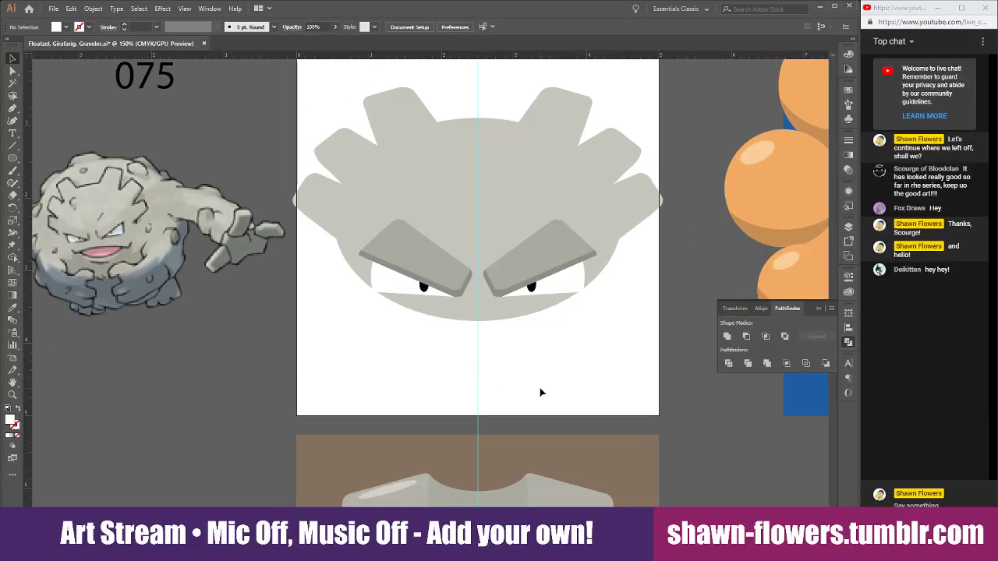
click(117, 204)
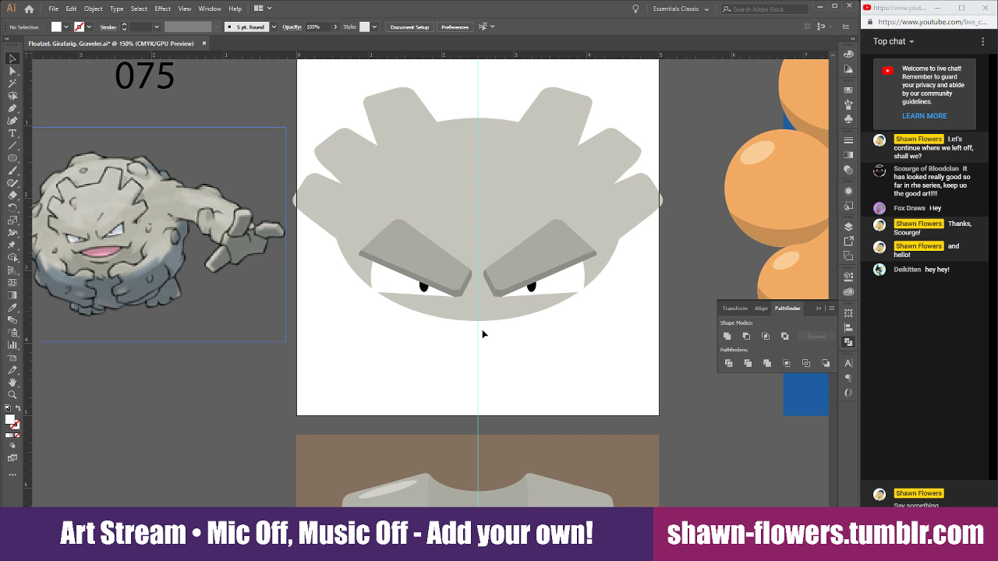
Copy the brown background square from the grey rock face below to behind the Graveler head, aligned with the artboard.
scroll(499, 351, down, 1)
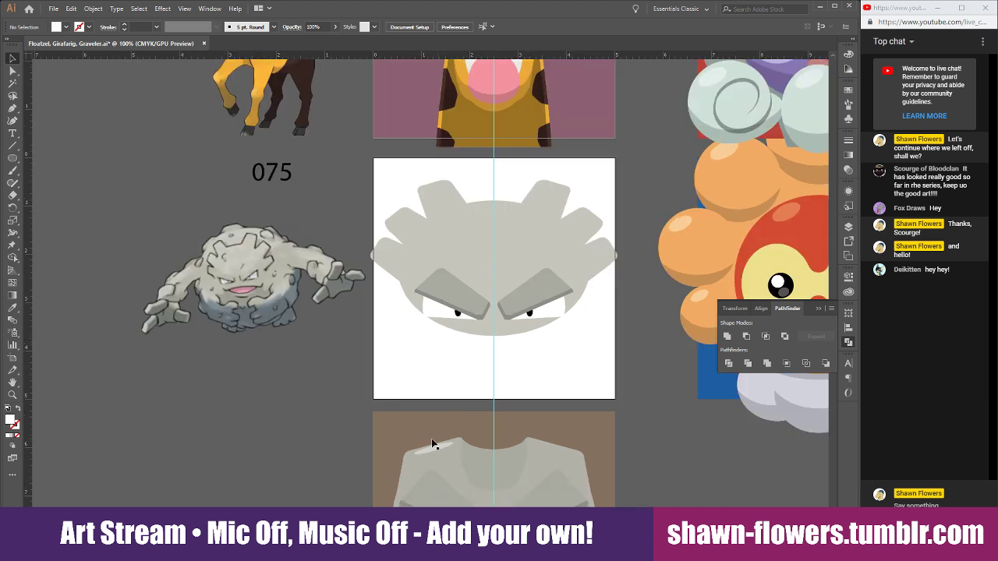
drag(402, 450, 397, 221)
scroll(358, 137, up, 4)
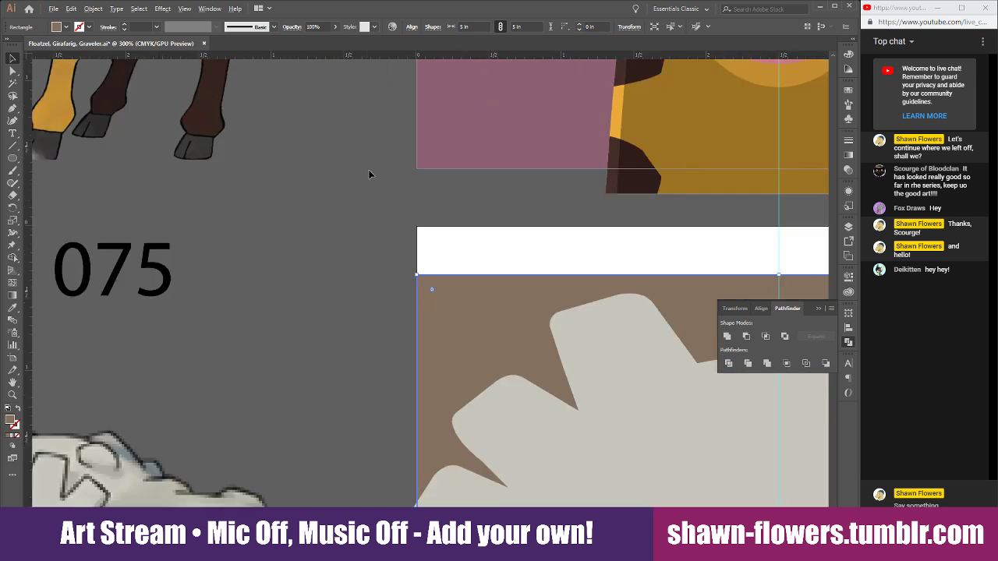
drag(466, 367, 463, 300)
scroll(517, 363, down, 1)
scroll(516, 363, down, 2)
scroll(517, 376, down, 3)
Recolour the Graveler background square with a darker grey-green sampled from the body in the reference picture.
shift+click(334, 296)
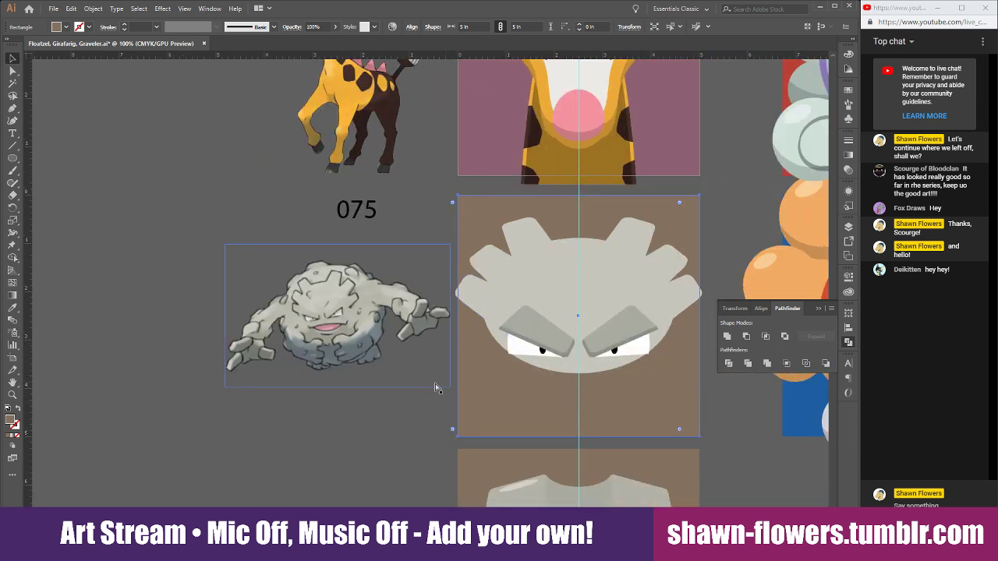
scroll(234, 343, right, 1)
click(12, 308)
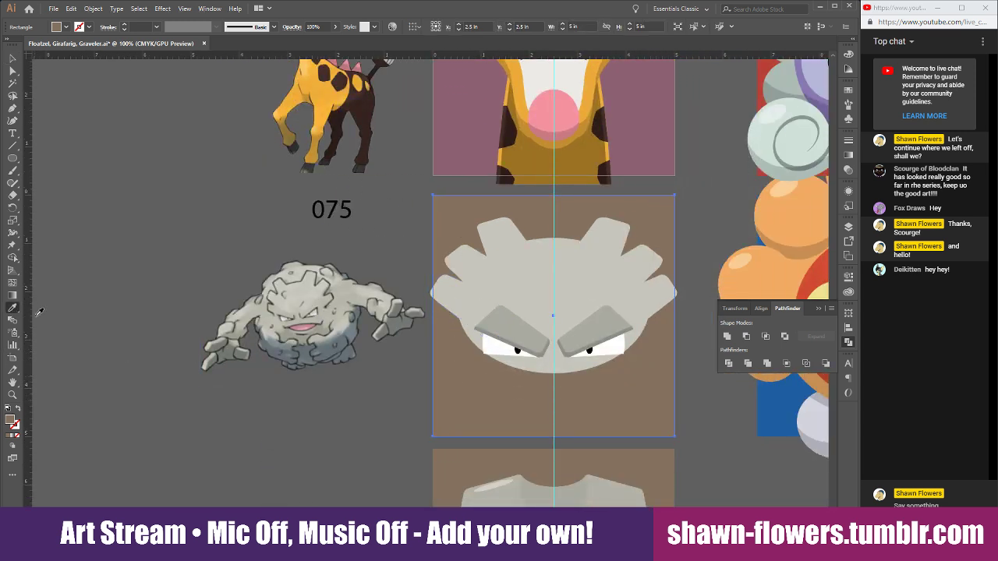
click(346, 285)
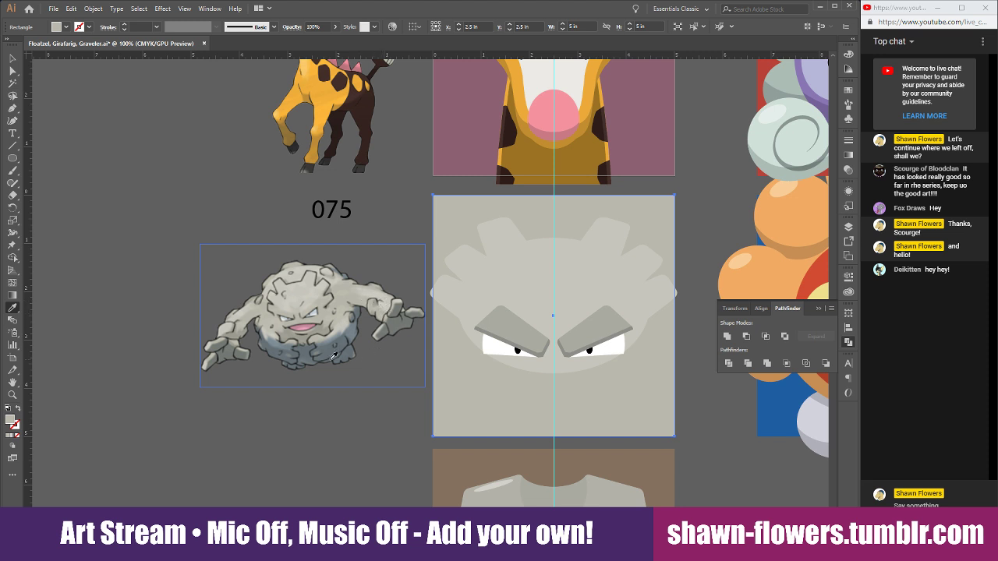
click(320, 325)
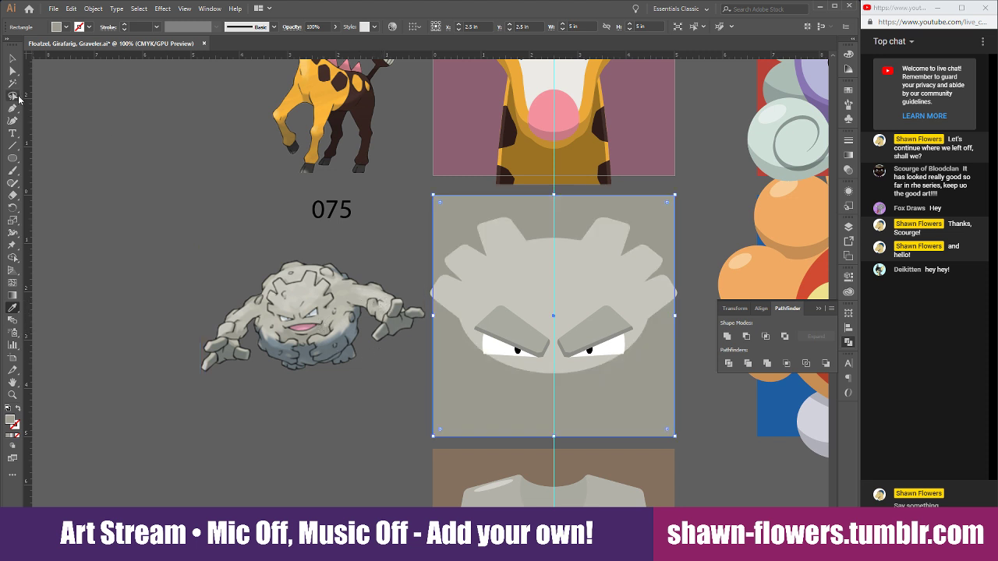
click(12, 58)
click(161, 175)
Copy the curved mouth from the grey rock face below to just under the Graveler's eyes.
scroll(312, 312, right, 4)
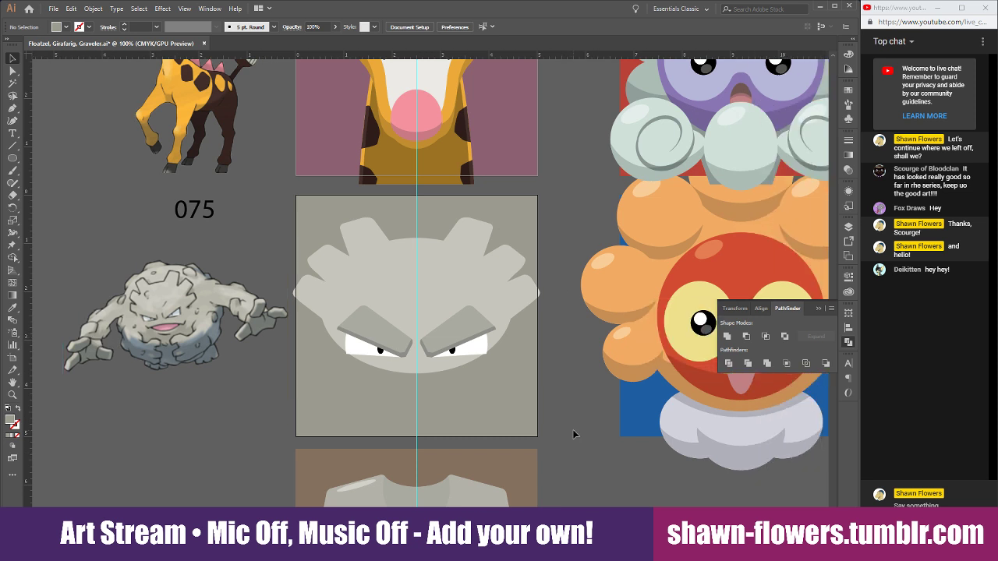
scroll(569, 390, down, 3)
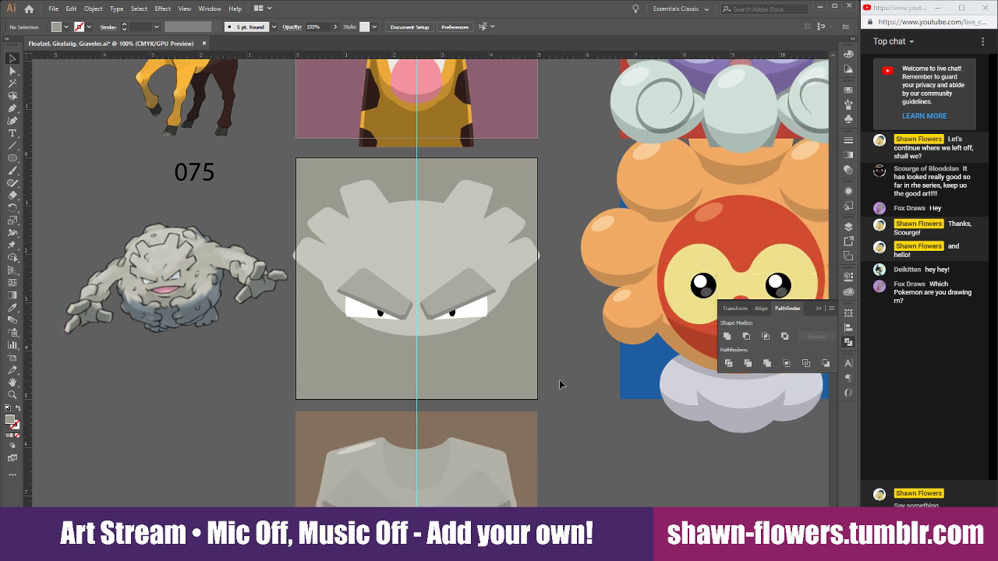
scroll(460, 322, up, 2)
scroll(446, 319, down, 1)
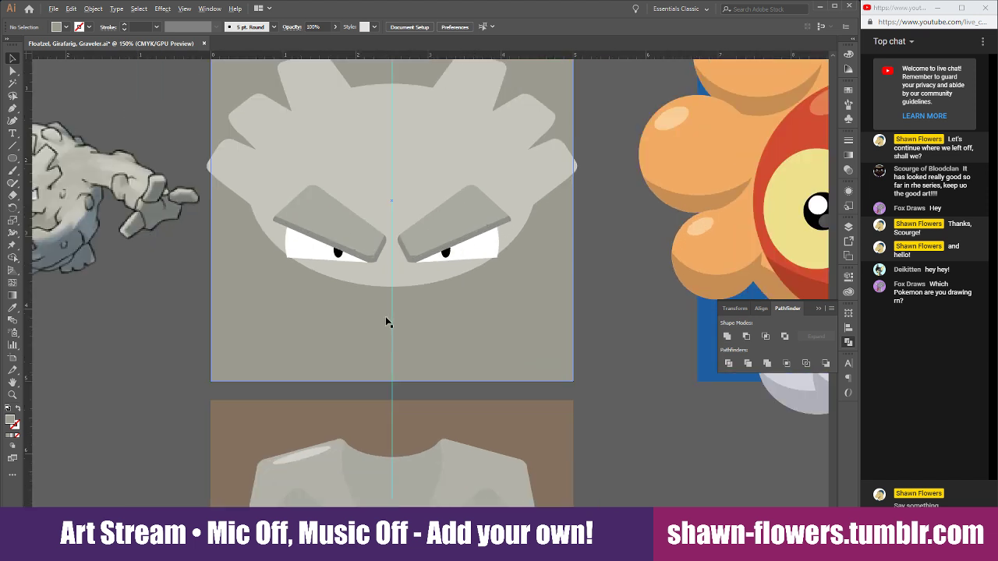
scroll(363, 325, down, 1)
scroll(362, 330, down, 6)
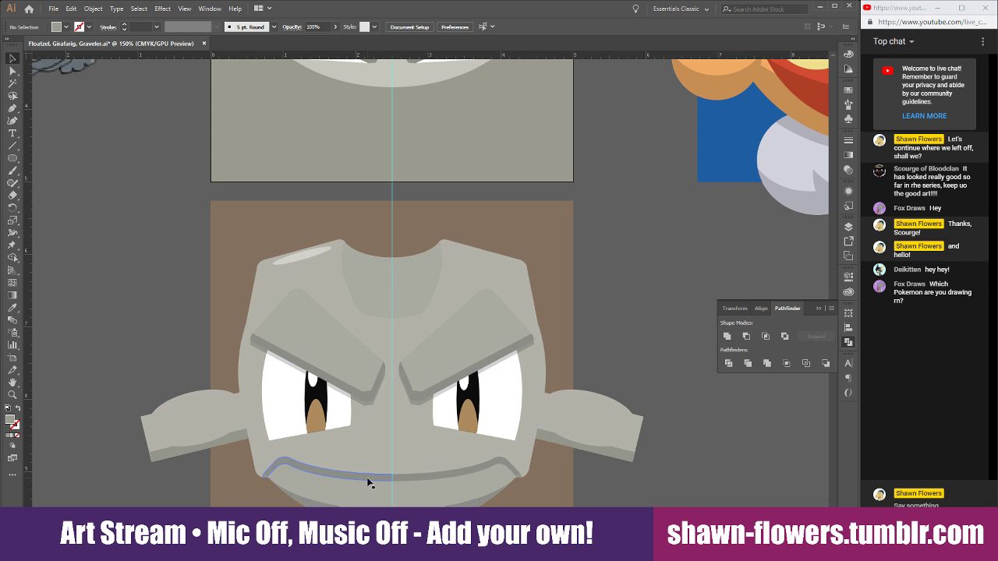
click(417, 480)
drag(418, 479, 445, 97)
scroll(461, 187, up, 6)
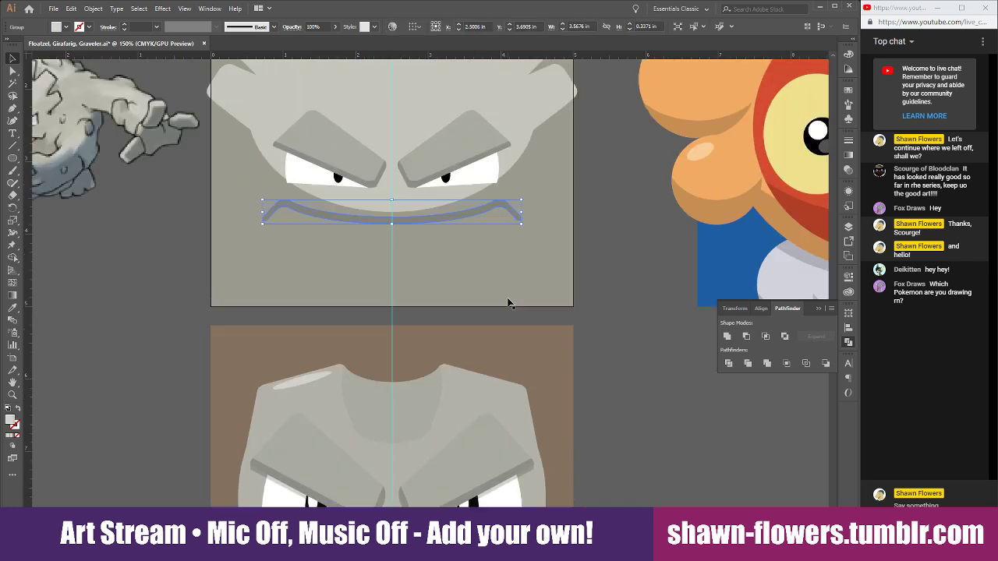
click(607, 290)
Flip the copied mouth upside down so its ends curl upward and its middle arches over the chin.
scroll(612, 323, left, 2)
scroll(612, 324, left, 2)
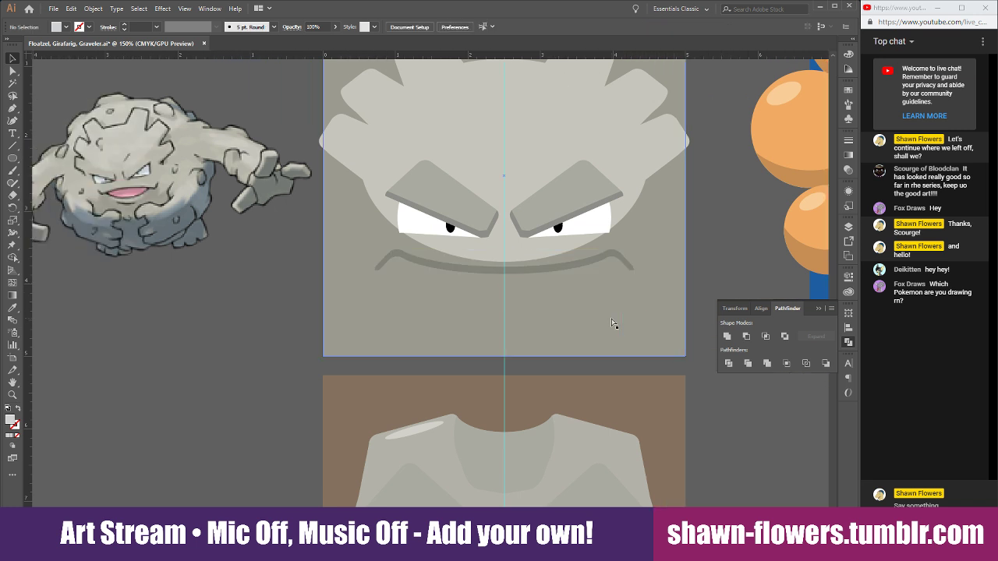
click(549, 275)
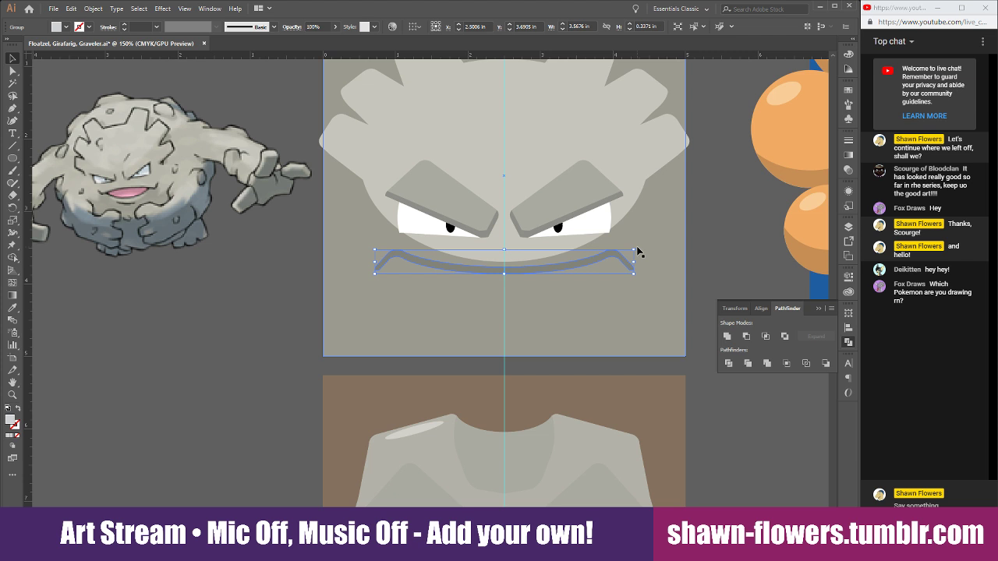
drag(637, 247, 379, 294)
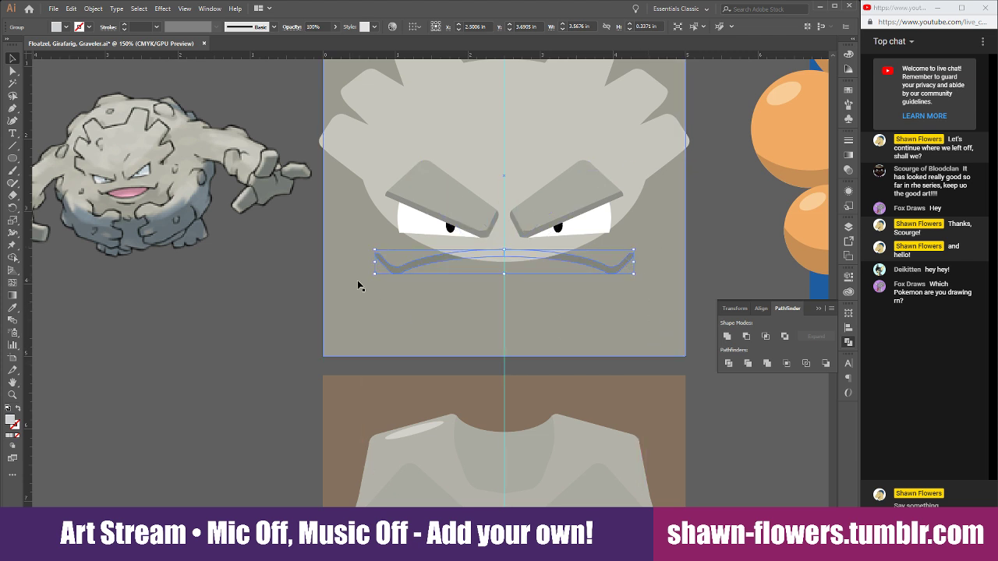
click(728, 253)
Nudge the flipped mouth sideways so its middle seam lines up with the vertical centre guide.
click(582, 268)
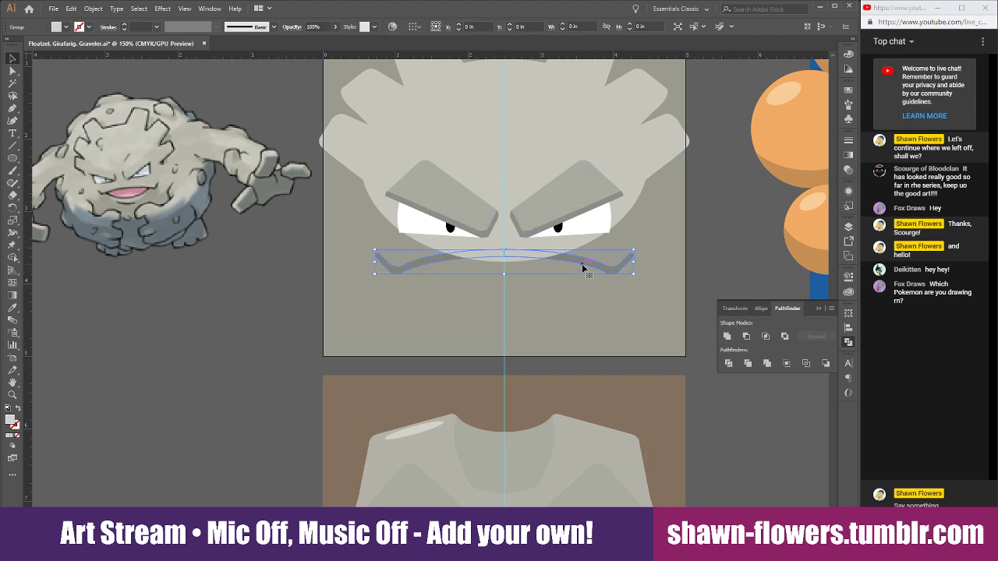
scroll(472, 277, up, 7)
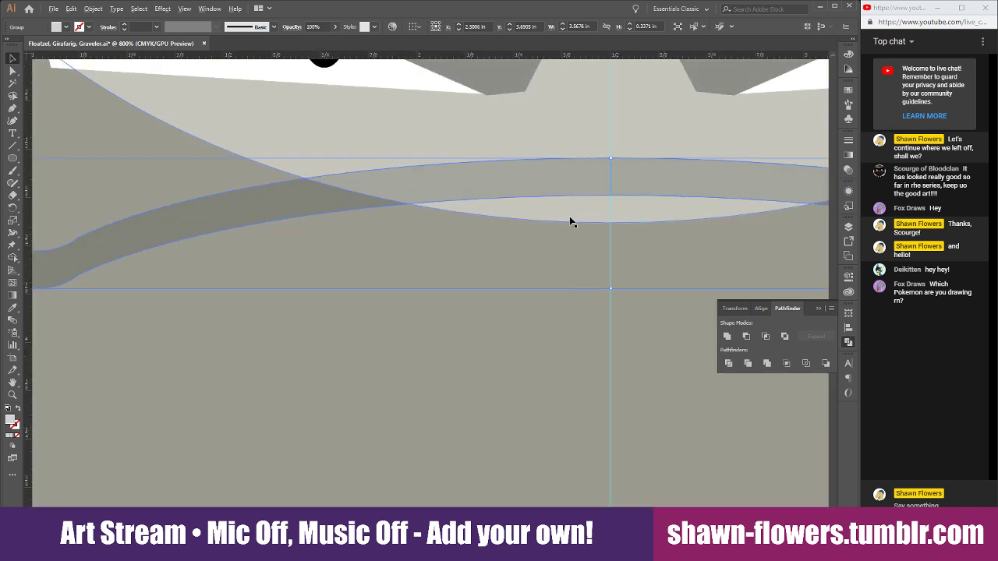
scroll(605, 208, down, 4)
scroll(691, 187, up, 8)
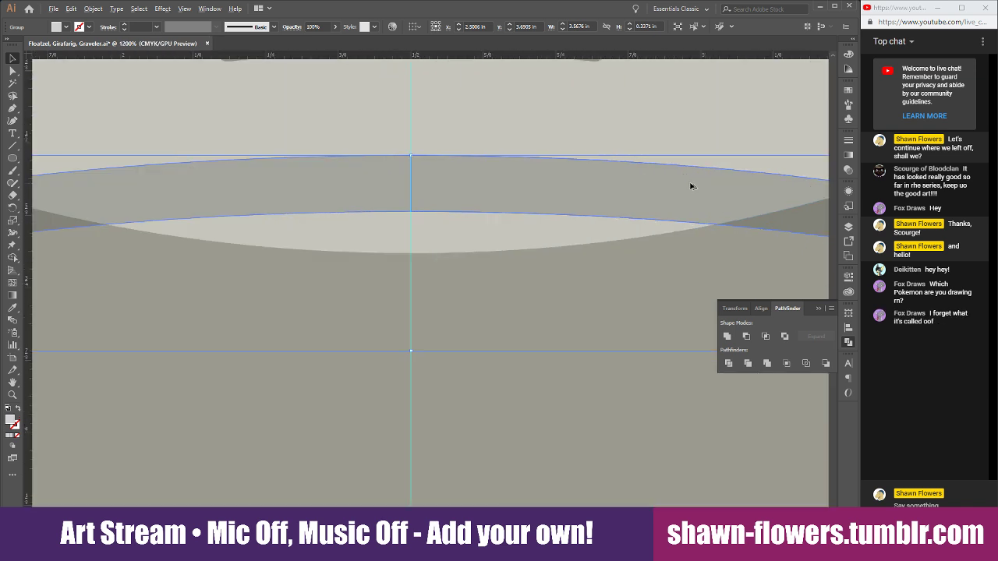
scroll(348, 181, up, 2)
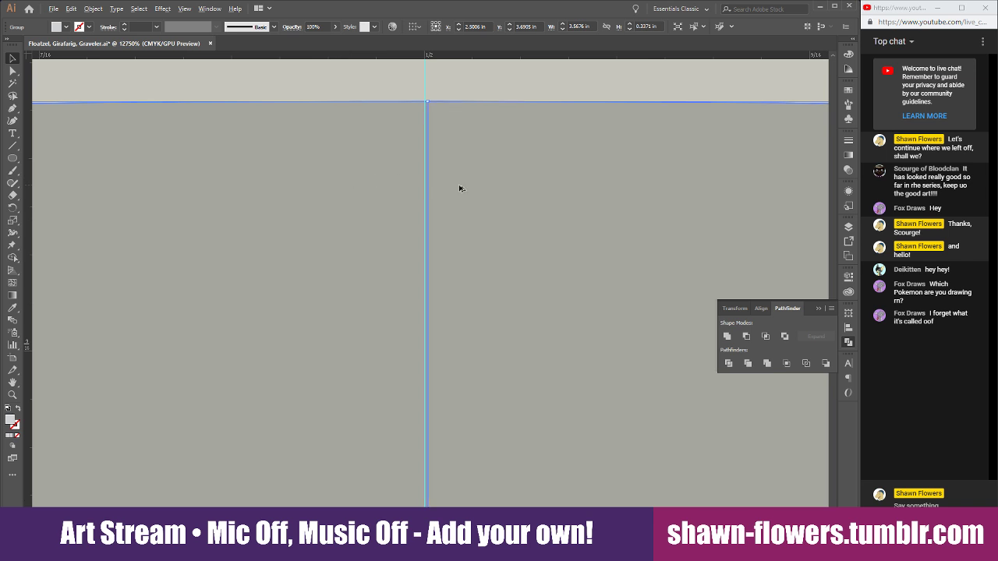
scroll(550, 198, down, 6)
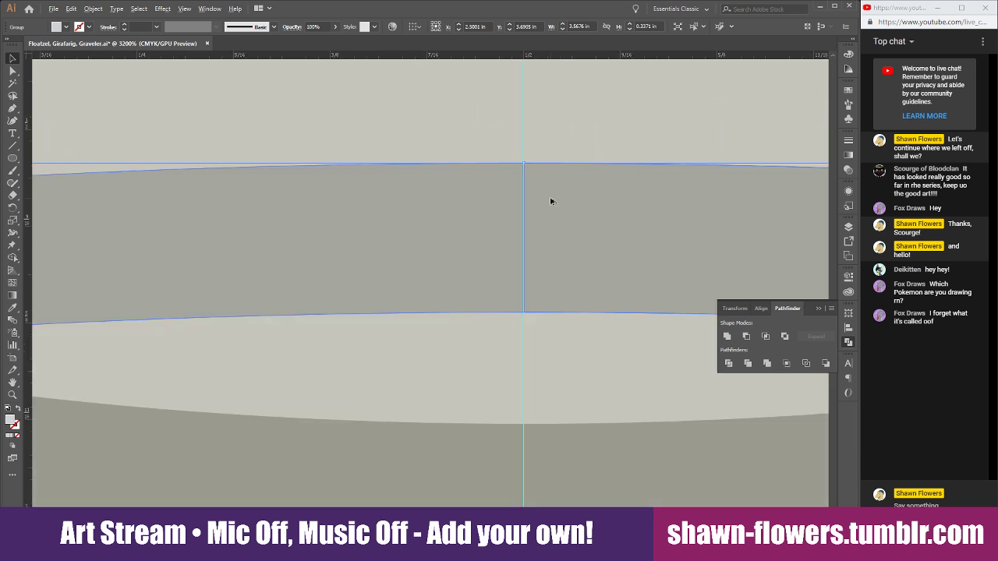
scroll(554, 240, down, 3)
click(764, 223)
Examine the flipped mouth's shape and placement on the face against the mouth in the Graveler reference.
scroll(484, 262, right, 3)
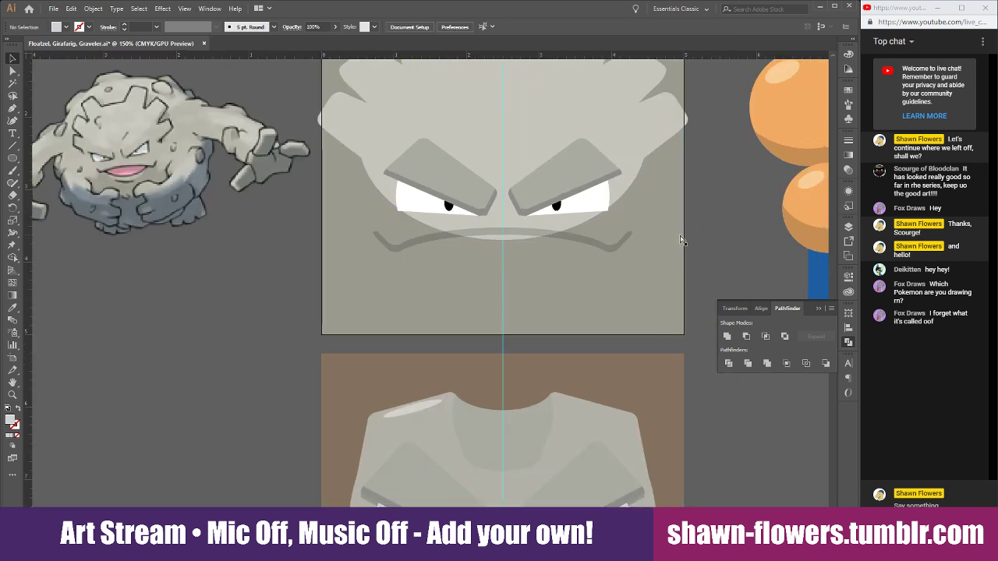
scroll(484, 262, up, 2)
click(354, 216)
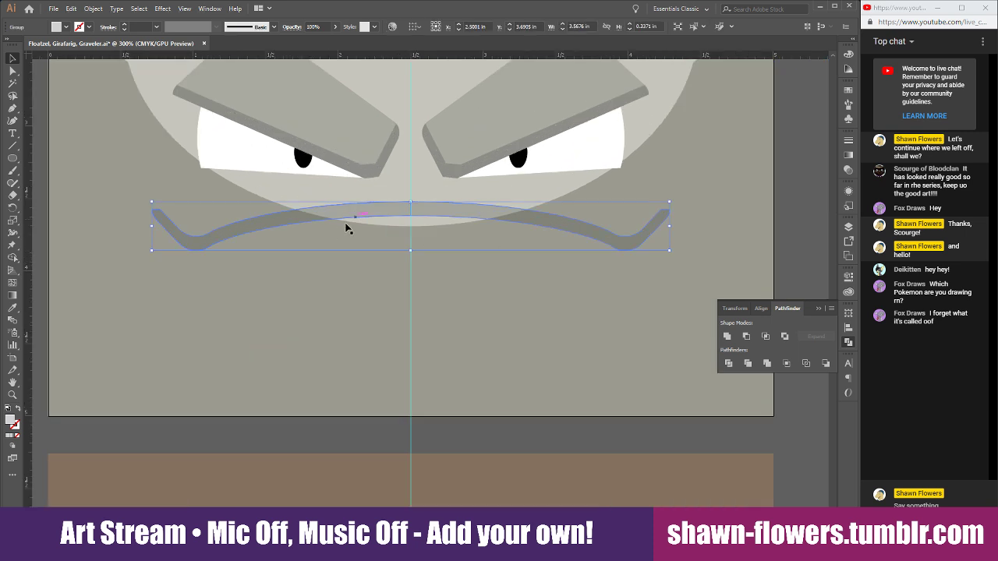
scroll(351, 226, down, 3)
scroll(307, 239, up, 2)
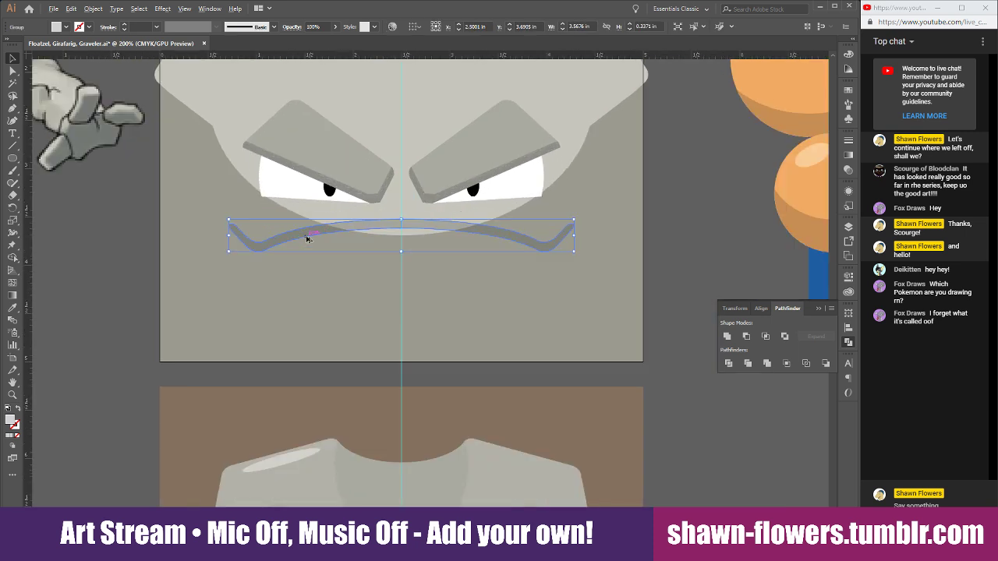
click(691, 214)
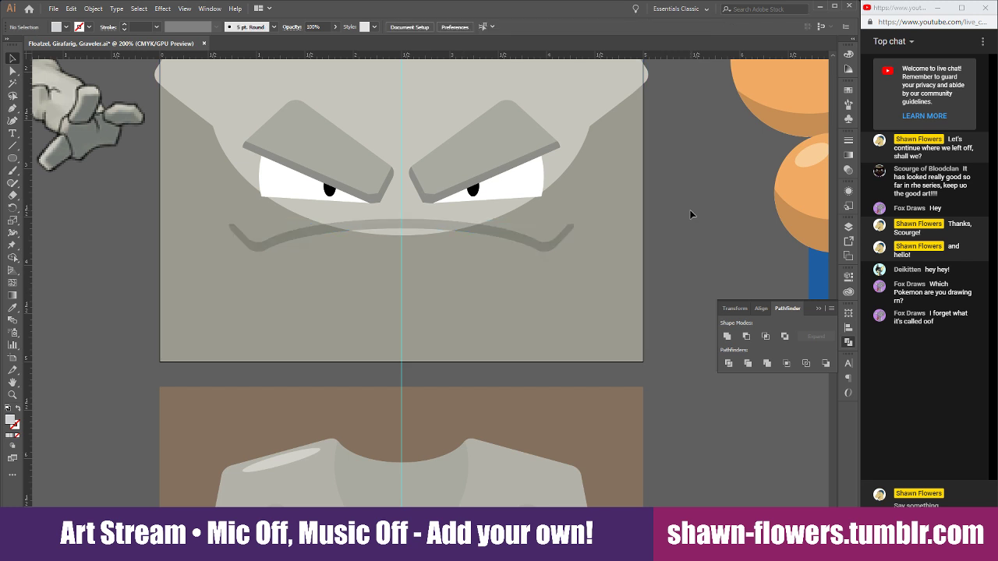
scroll(683, 257, up, 3)
scroll(680, 262, left, 3)
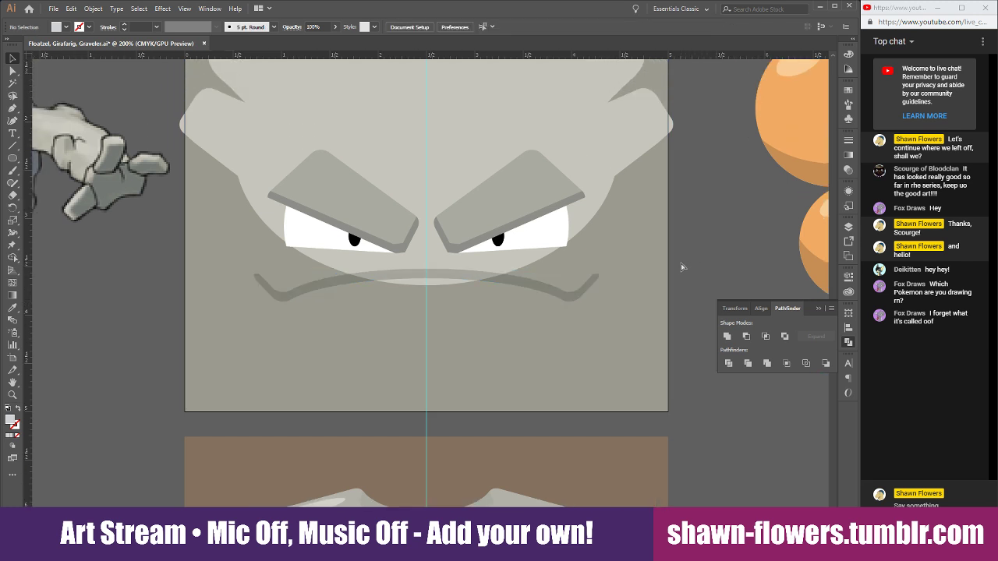
scroll(681, 265, left, 1)
scroll(494, 277, down, 1)
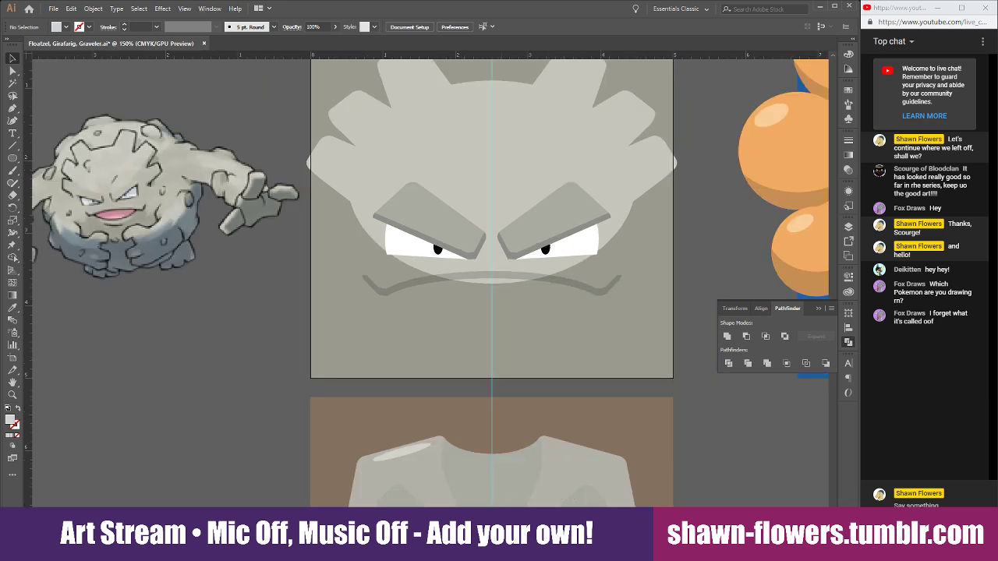
Switch to the YouTube live chat and post the reply "Graveler".
text(Glave)
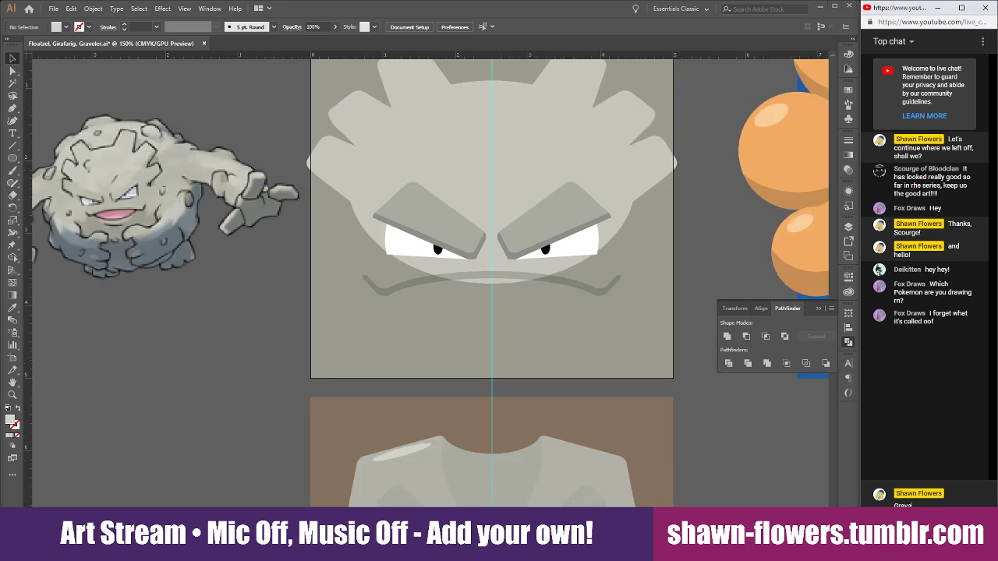
text(ler)
key(Return)
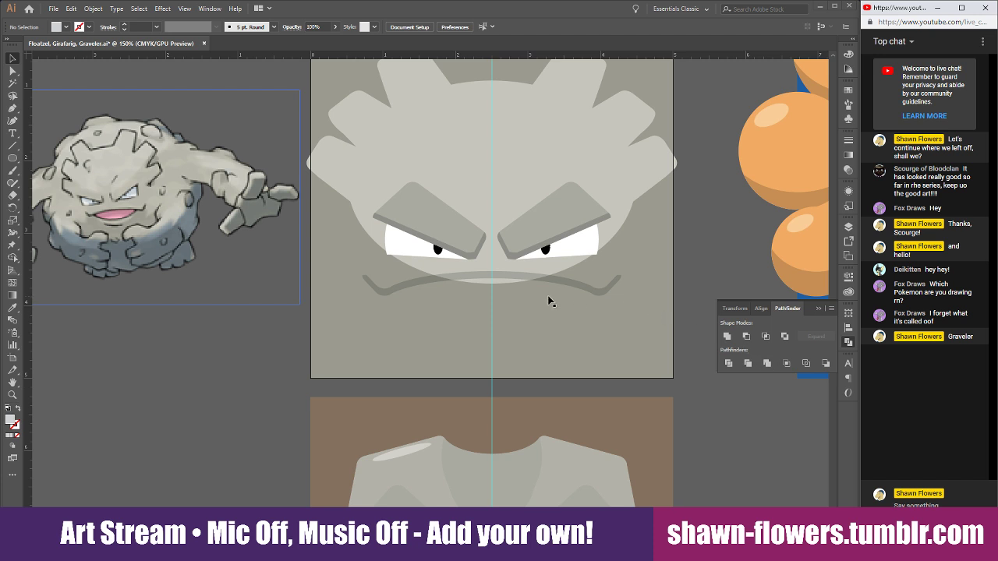
scroll(593, 311, down, 3)
scroll(636, 326, down, 8)
scroll(664, 320, up, 6)
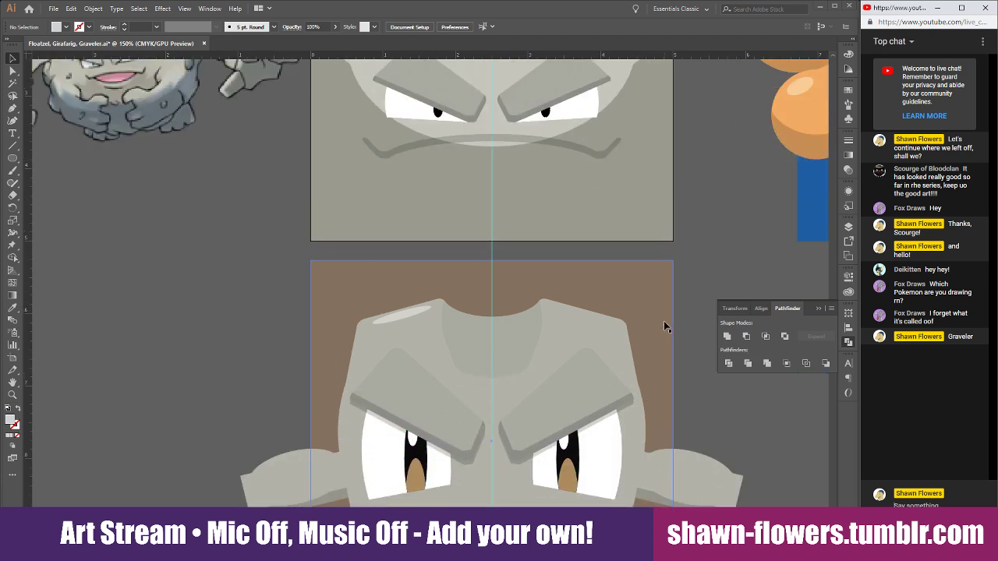
Post the live chat reply "The evolution od Geodude".
scroll(677, 328, up, 5)
scroll(679, 326, up, 3)
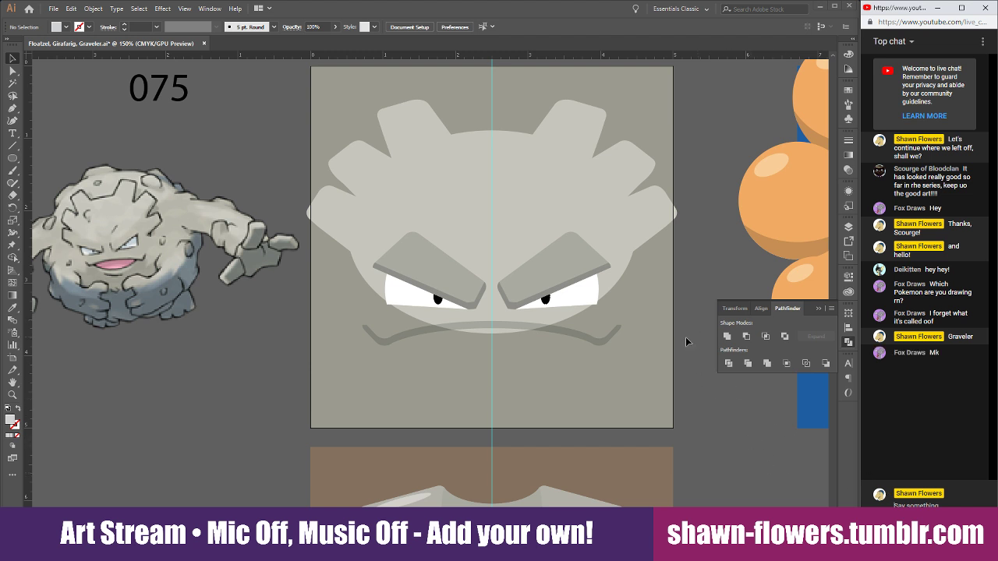
scroll(686, 344, left, 2)
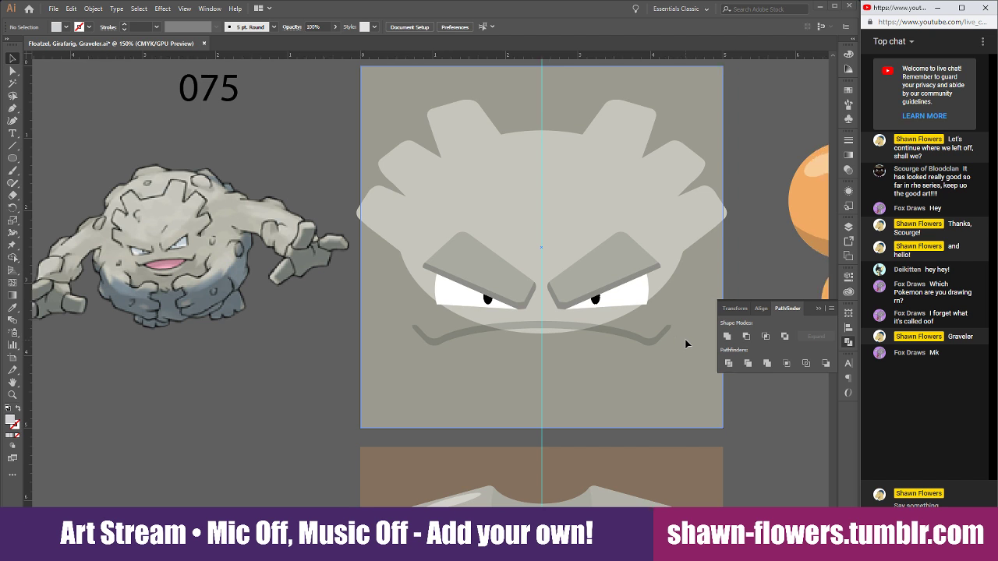
text(The evolution od Geodude)
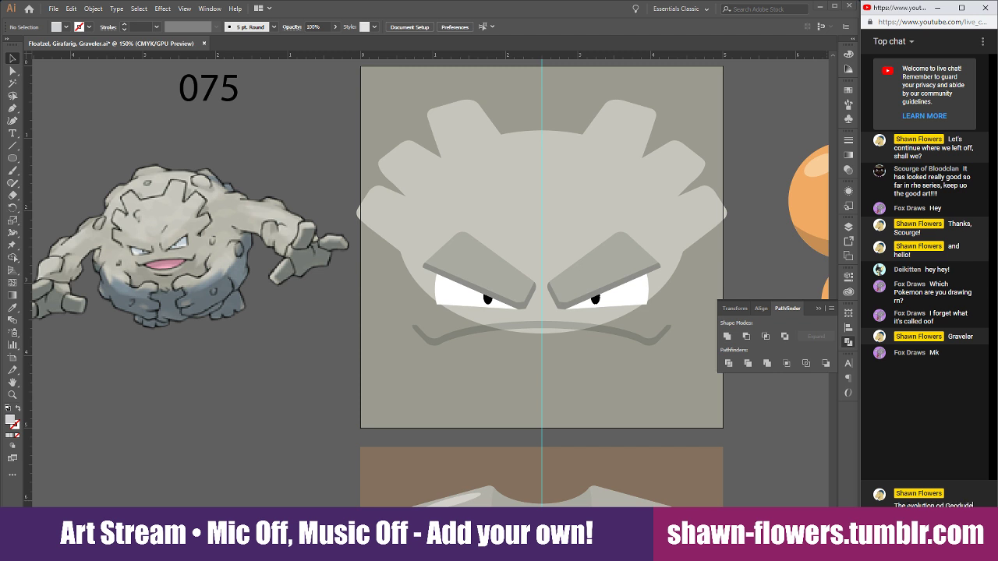
key(Return)
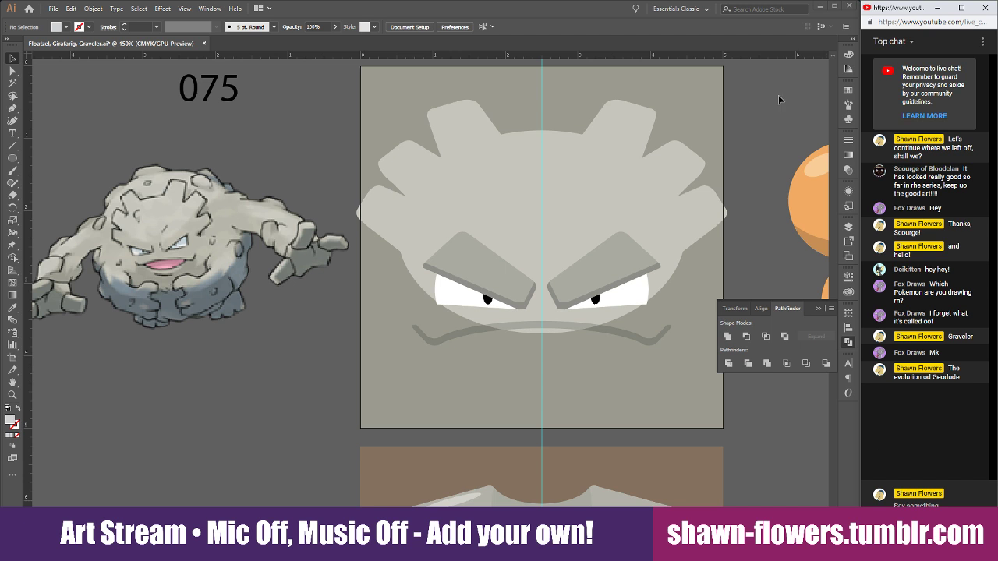
Draw an ellipse about 3.18 in wide and 1.34 in tall over the mouth and lower eyes.
scroll(745, 223, right, 3)
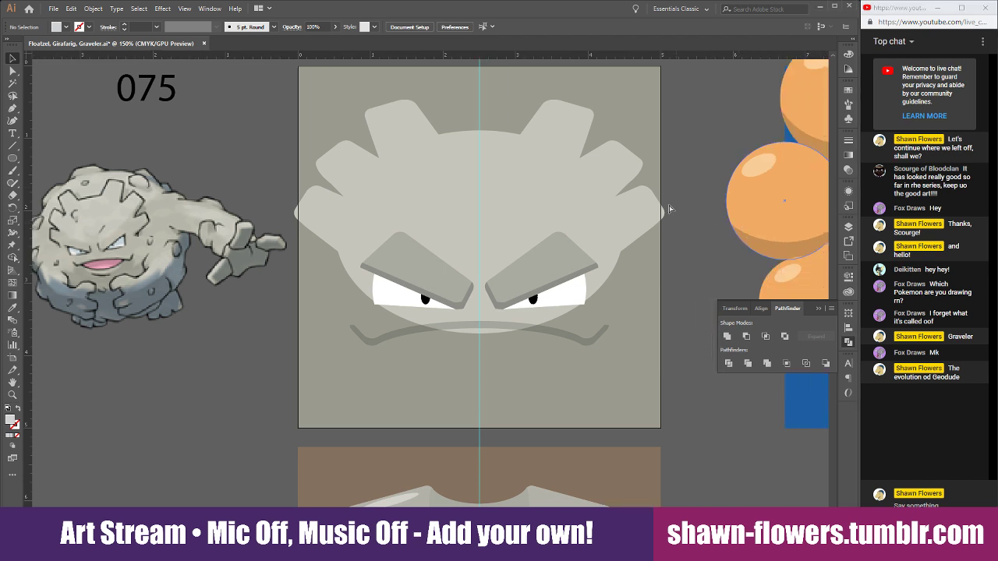
scroll(406, 294, up, 1)
scroll(581, 418, up, 2)
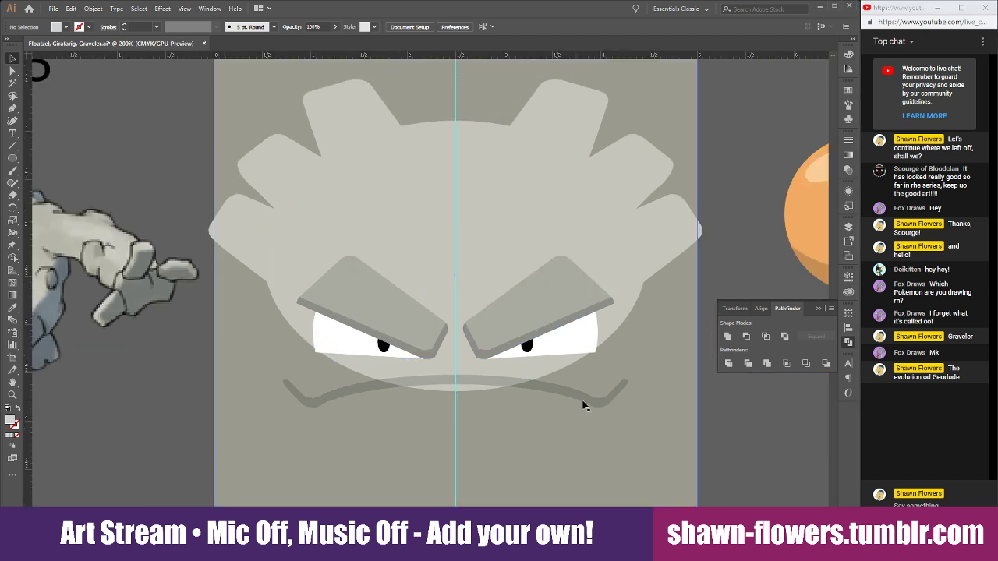
scroll(538, 402, right, 1)
scroll(493, 399, down, 3)
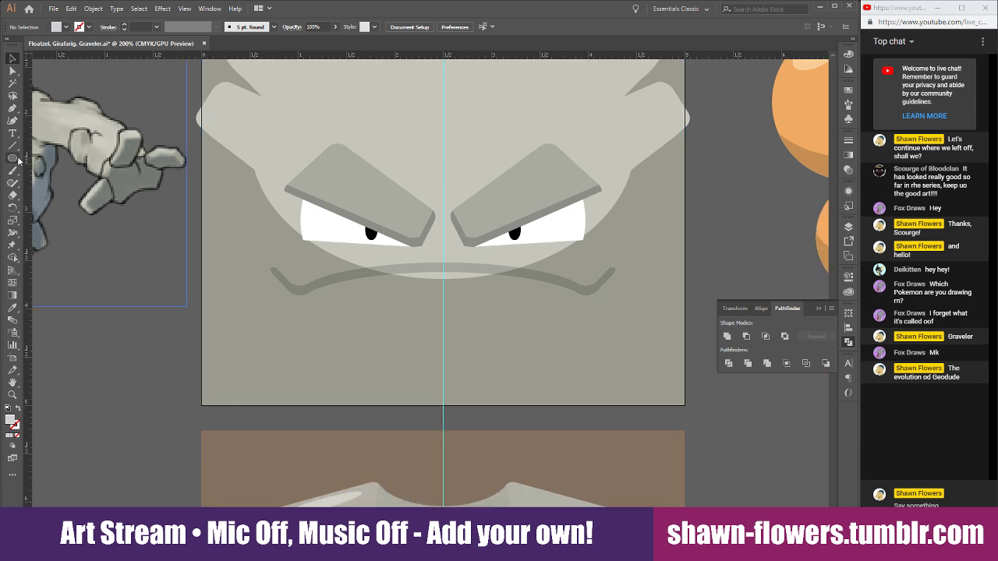
click(16, 159)
drag(278, 195, 585, 324)
key(v)
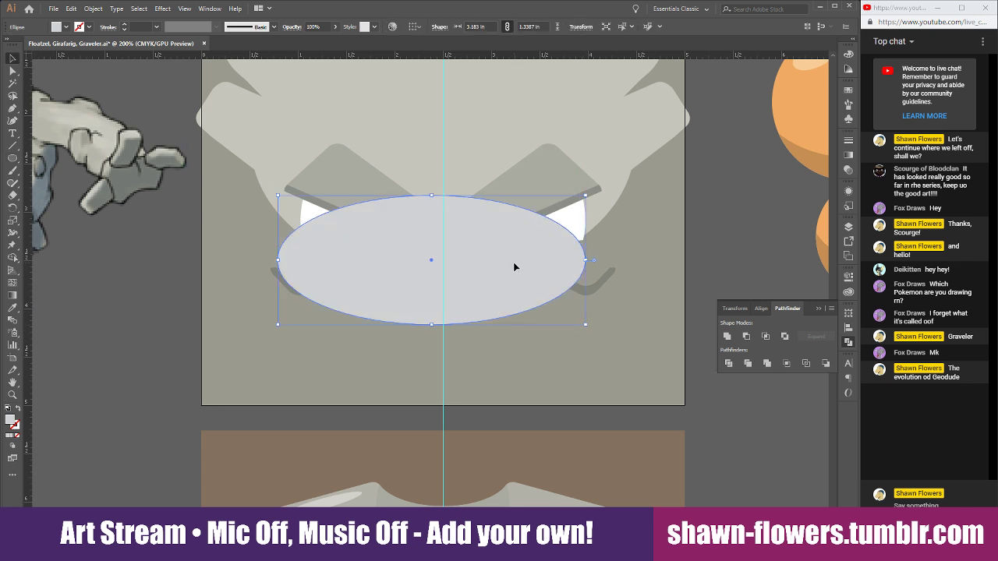
Centre the ellipse on the vertical guide so the mouth line crosses its lower half.
drag(514, 267, 500, 290)
scroll(492, 368, down, 1)
scroll(491, 368, down, 2)
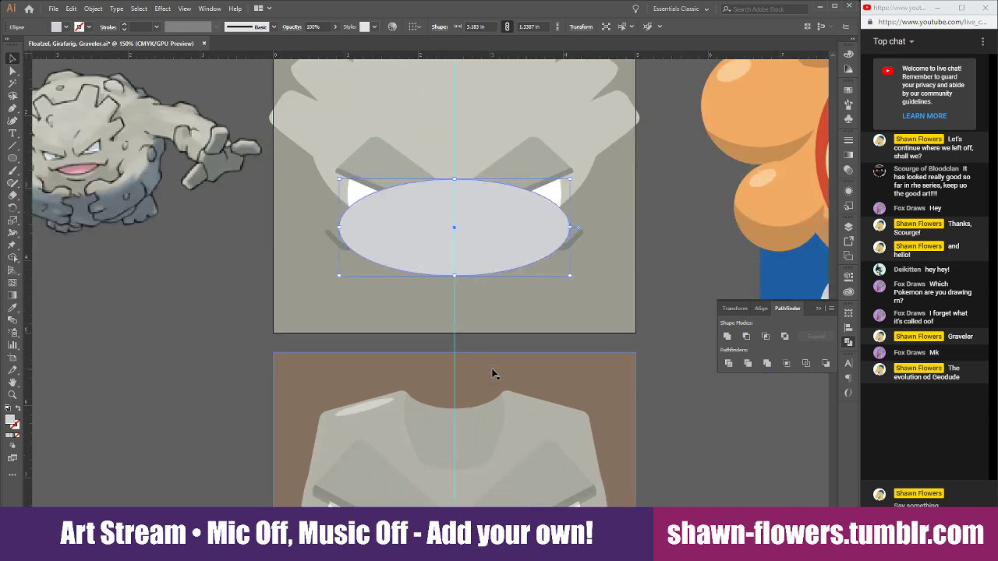
scroll(491, 368, up, 1)
alt+scroll(499, 316, up, 1)
alt+scroll(474, 285, up, 1)
drag(469, 274, 468, 263)
alt+scroll(494, 305, down, 1)
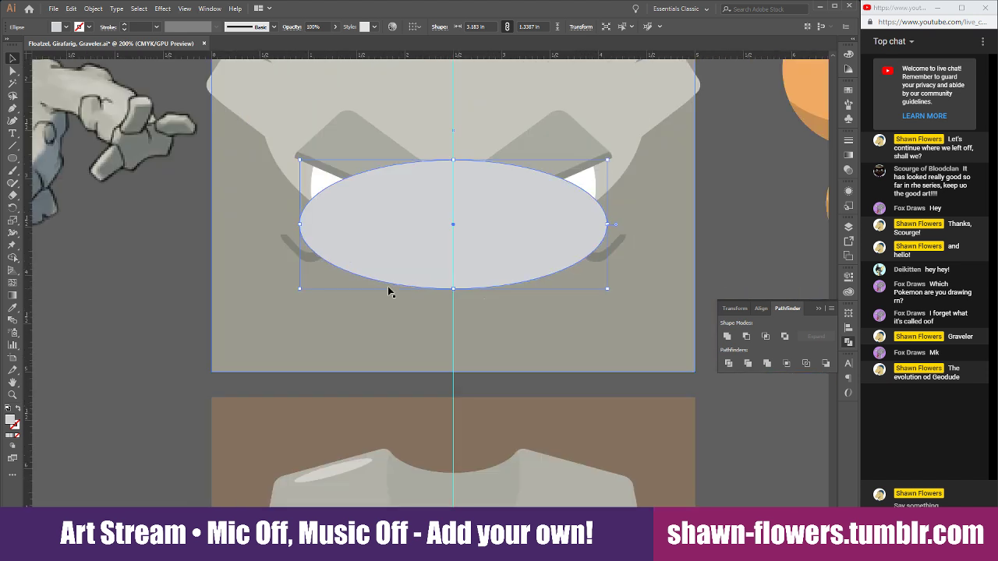
Bring the mouth line in front of the ellipse and ungroup its two halves.
click(293, 251)
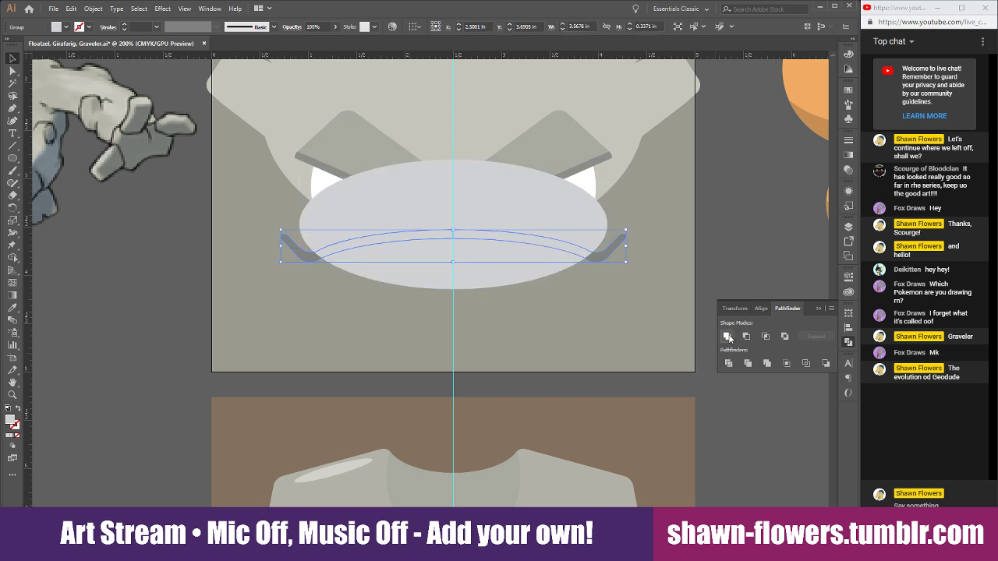
click(741, 223)
alt+scroll(395, 232, up, 2)
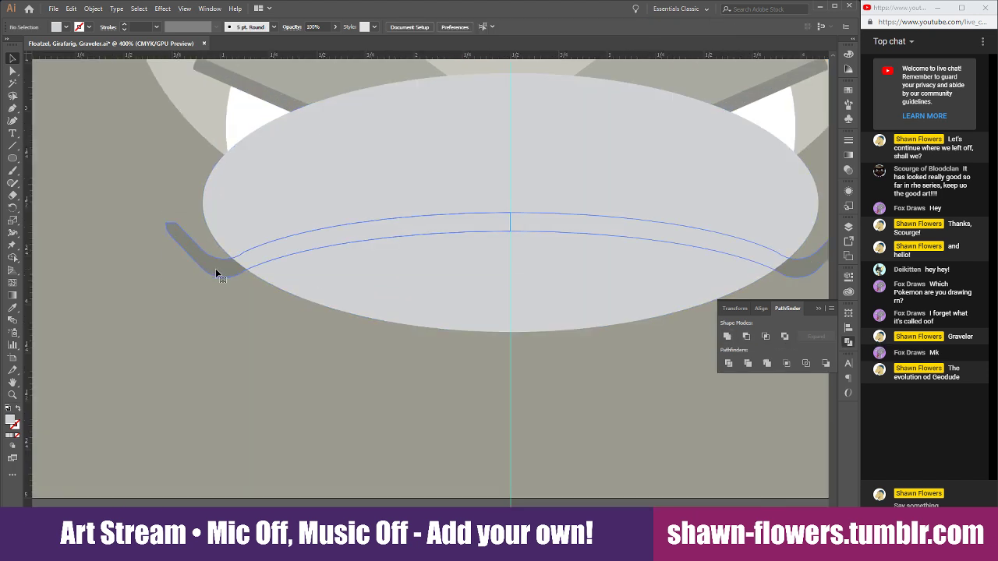
click(217, 273)
key(ctrl+shift+bracketright)
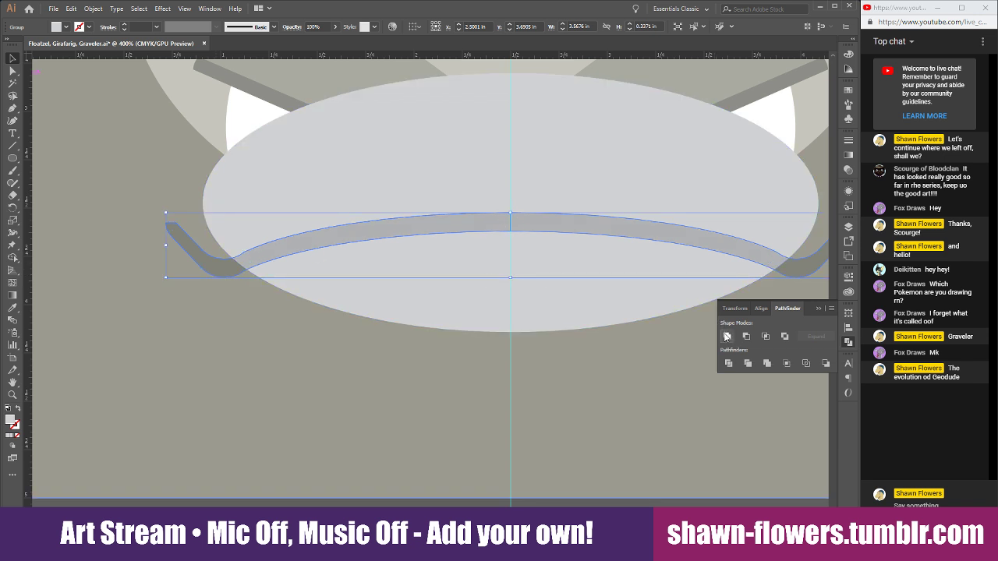
alt+scroll(631, 311, up, 2)
key(ctrl+shift+g)
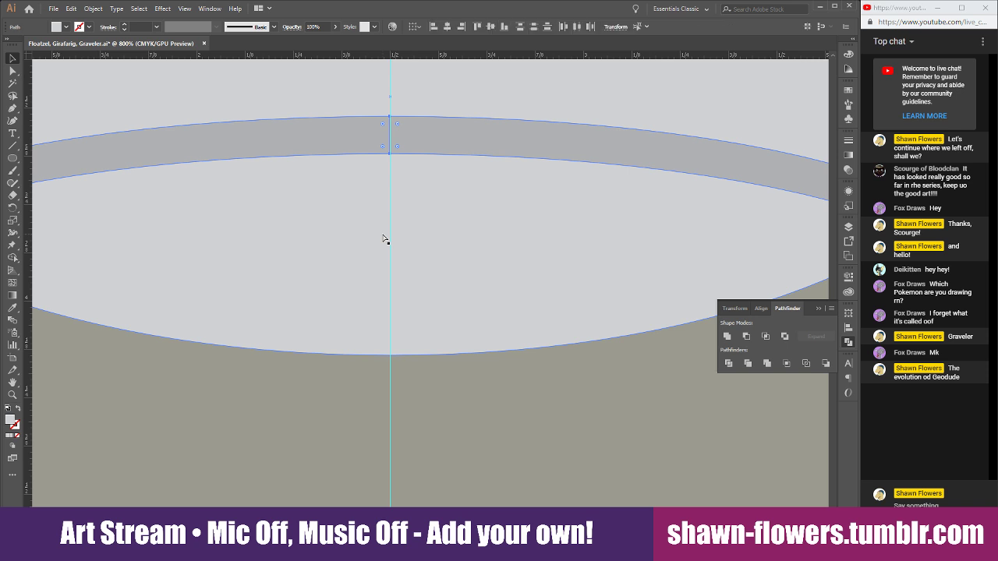
Try to close the seam by moving the mouth line's right half to the centre guide and uniting both halves.
click(565, 403)
click(407, 147)
alt+scroll(407, 150, up, 6)
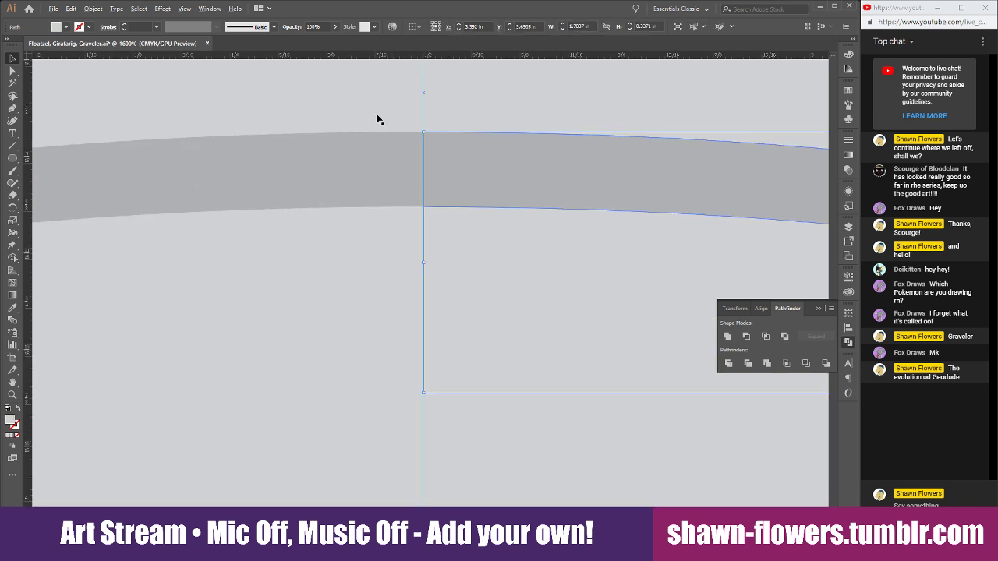
alt+scroll(428, 463, up, 3)
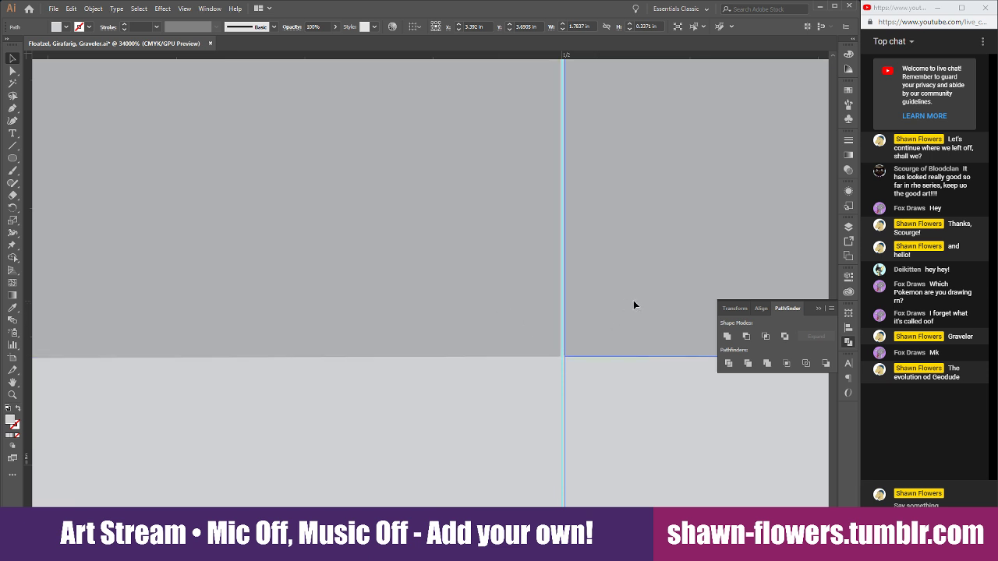
drag(633, 300, 626, 303)
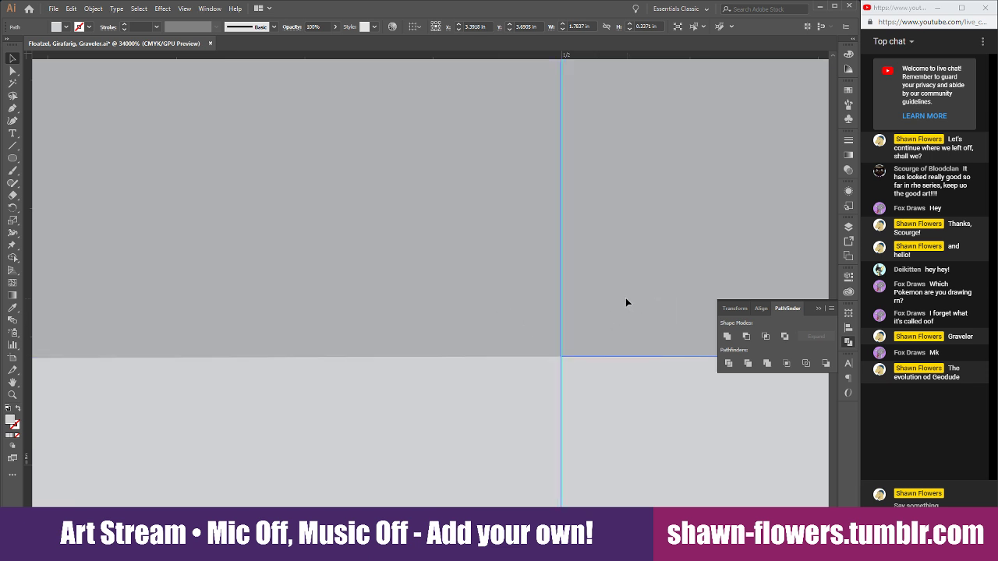
shift+click(488, 258)
click(728, 337)
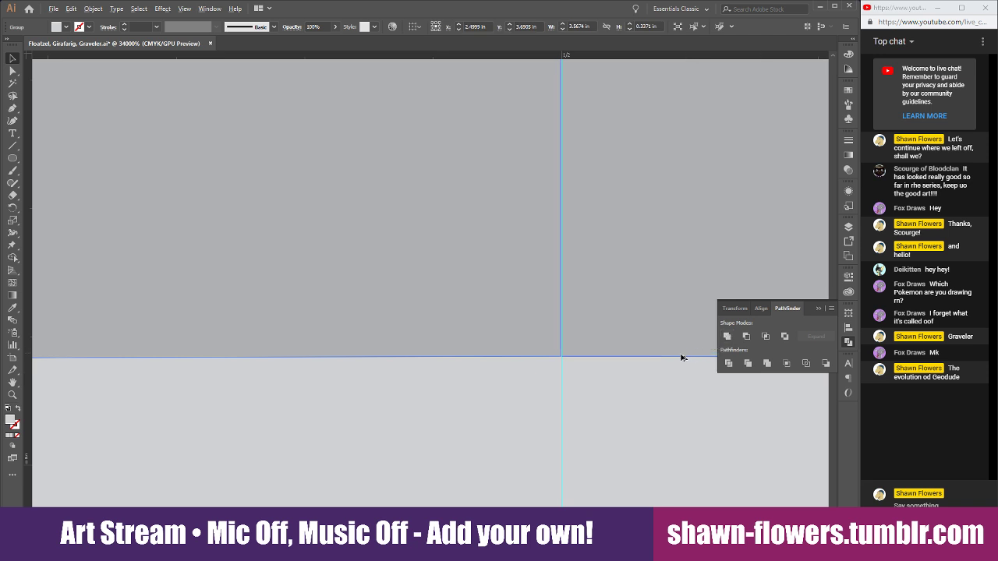
Check the seam of the united mouth line and undo the unite.
alt+scroll(660, 367, down, 4)
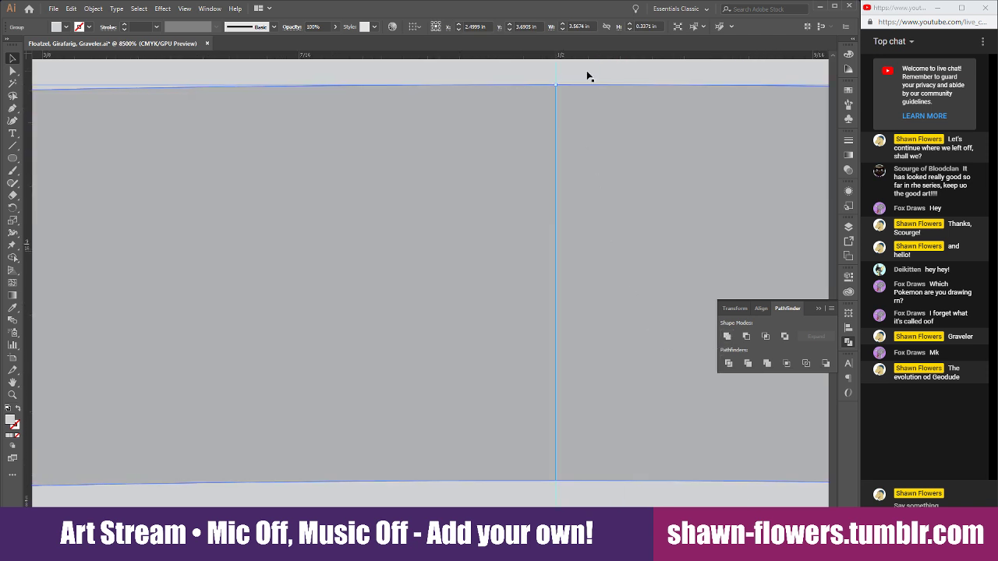
click(587, 70)
click(546, 162)
key(ctrl+z)
key(ctrl+z)
key(ctrl+z)
Snap the mouth line's right half flush to the centre guide and unite it with the left half.
key(ctrl+=)
key(ctrl+=)
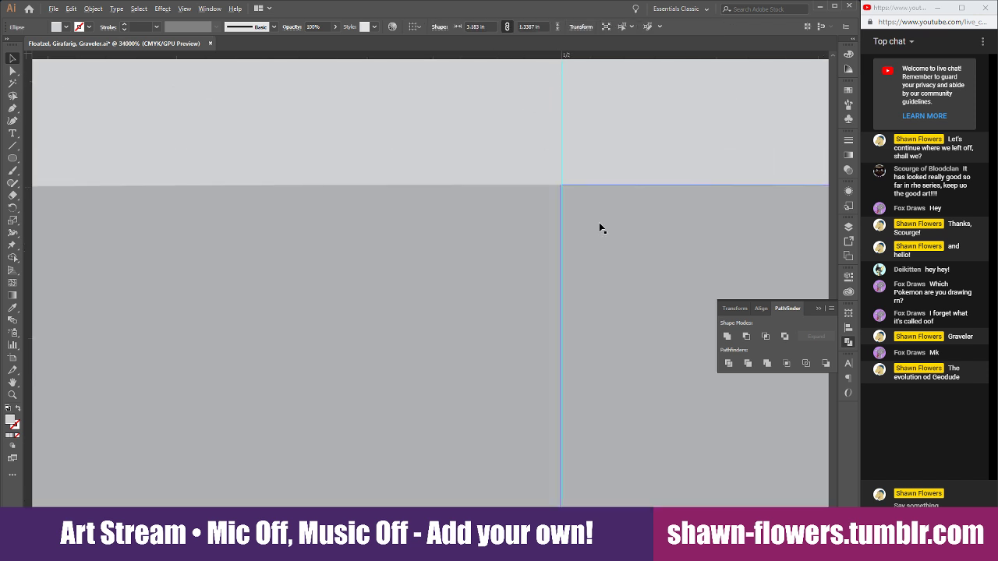
alt+scroll(558, 182, up, 2)
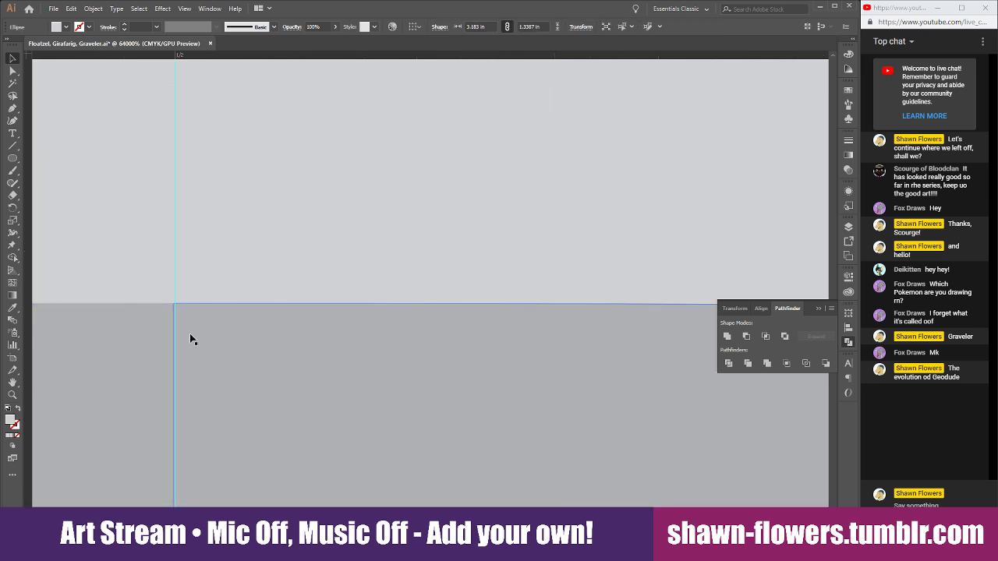
drag(192, 339, 226, 341)
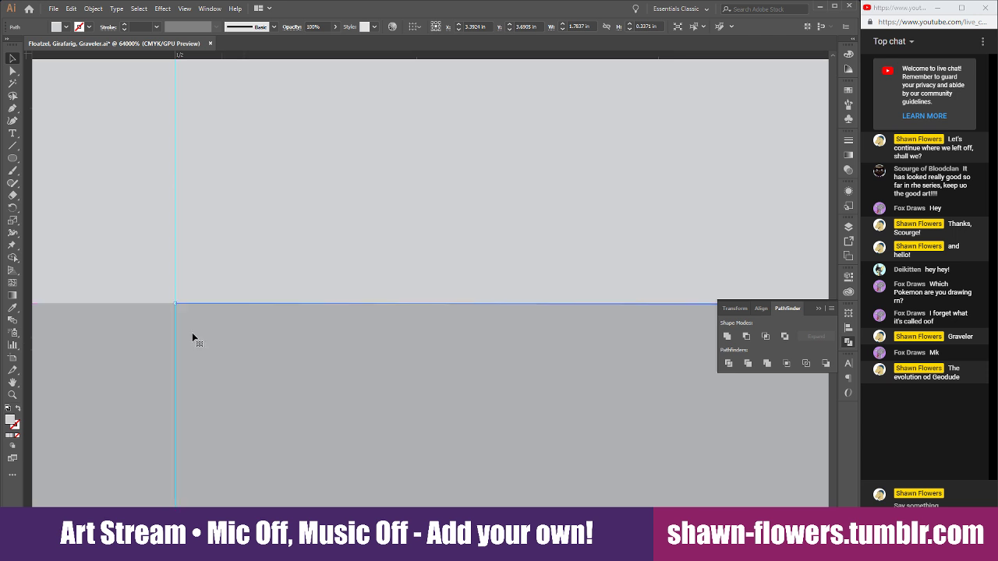
shift+click(135, 342)
click(727, 337)
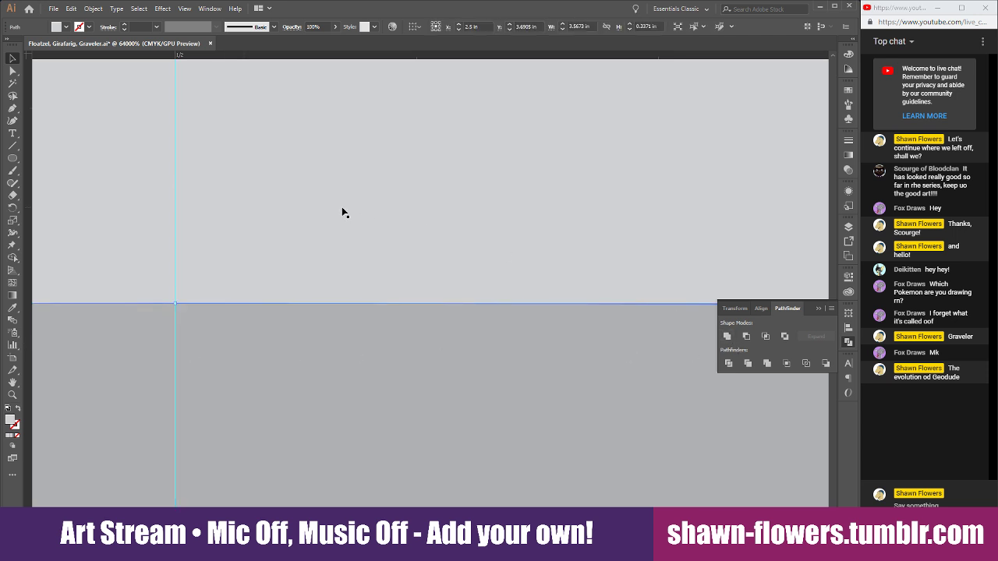
Duplicate the united mouth line in place, directly on top of the original.
scroll(323, 323, down, 10)
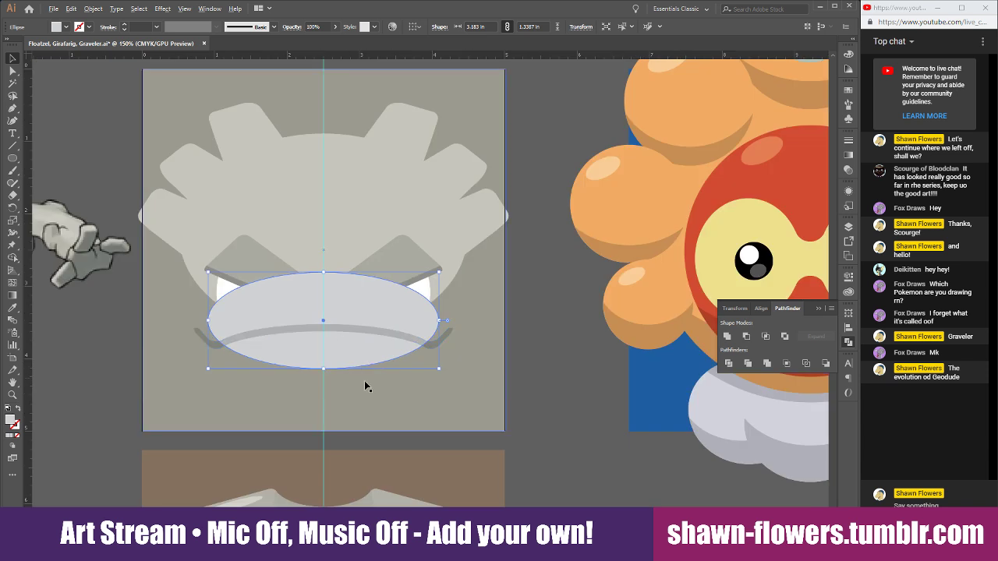
click(555, 336)
scroll(355, 356, left, 3)
scroll(439, 371, up, 1)
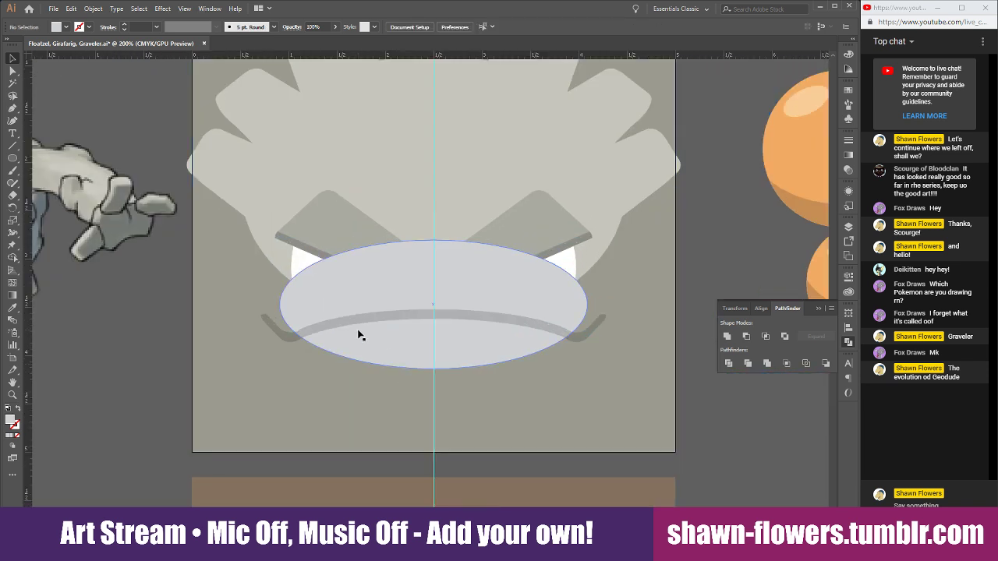
click(392, 344)
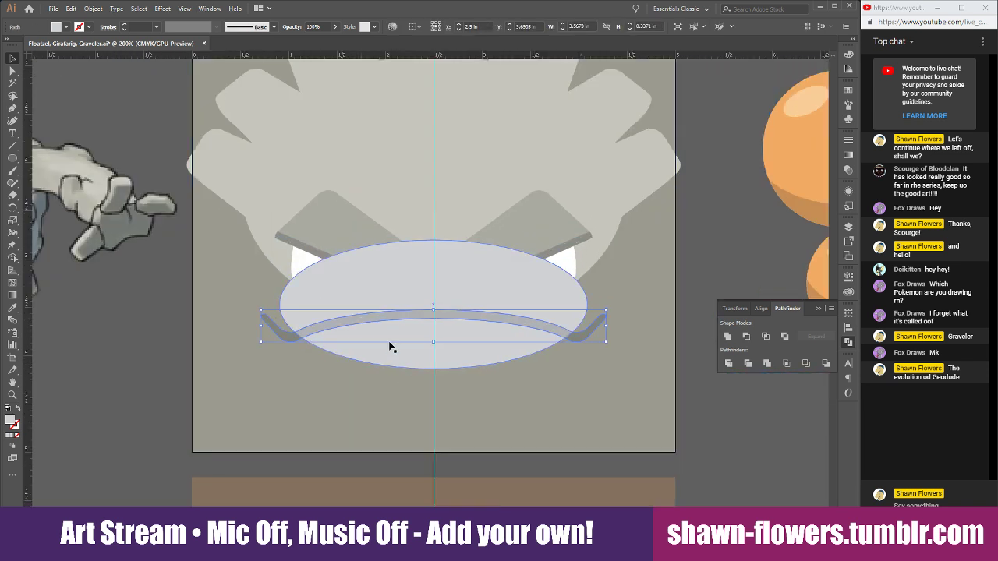
click(751, 393)
click(349, 321)
mouse_move(349, 320)
mouse_down()
mouse_move(365, 322)
mouse_move(344, 322)
mouse_up()
scroll(305, 340, up, 5)
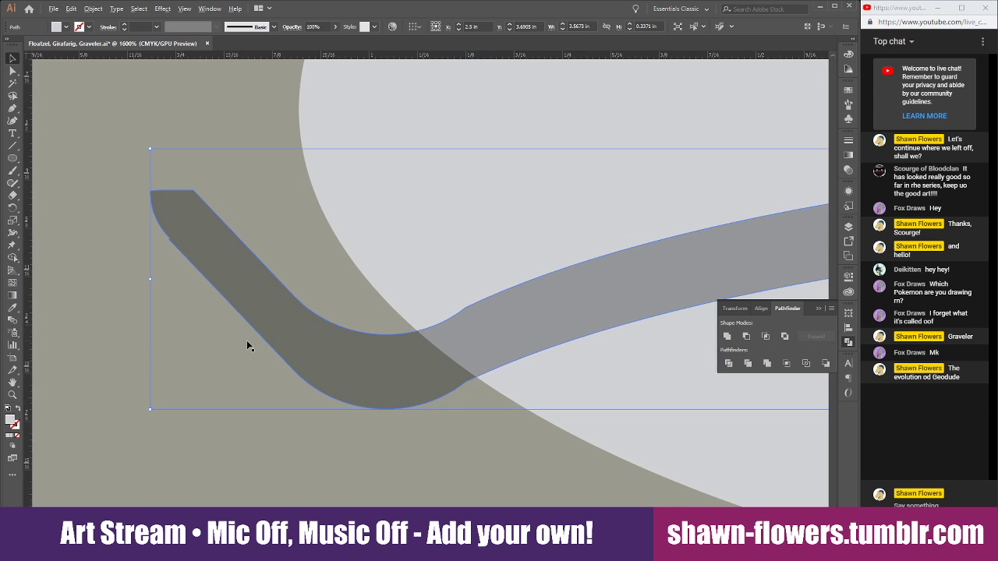
Subtract the copied mouth line from the ellipse with Minus Front.
scroll(247, 340, down, 3)
scroll(455, 370, right, 2)
shift+click(590, 382)
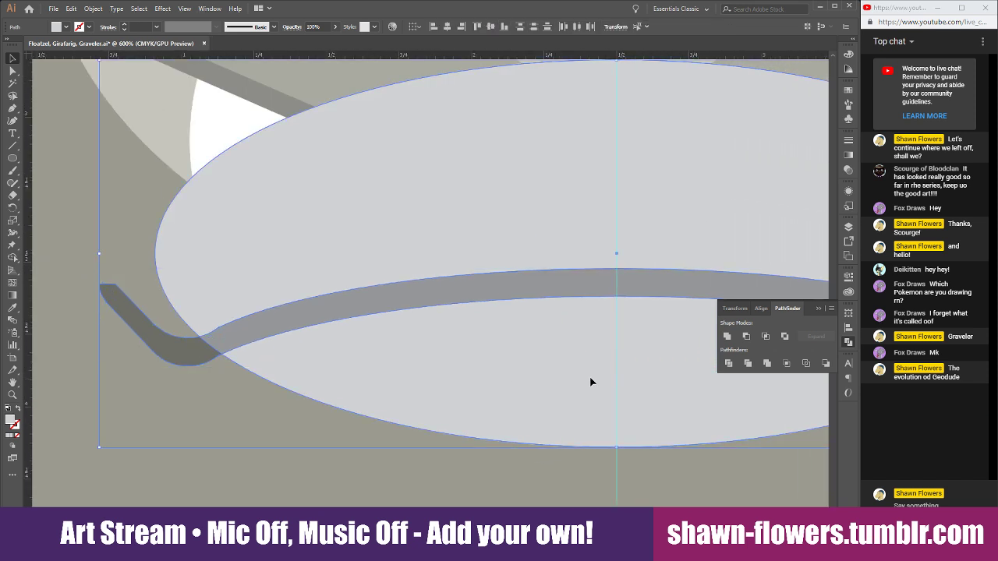
click(746, 336)
scroll(527, 390, right, 1)
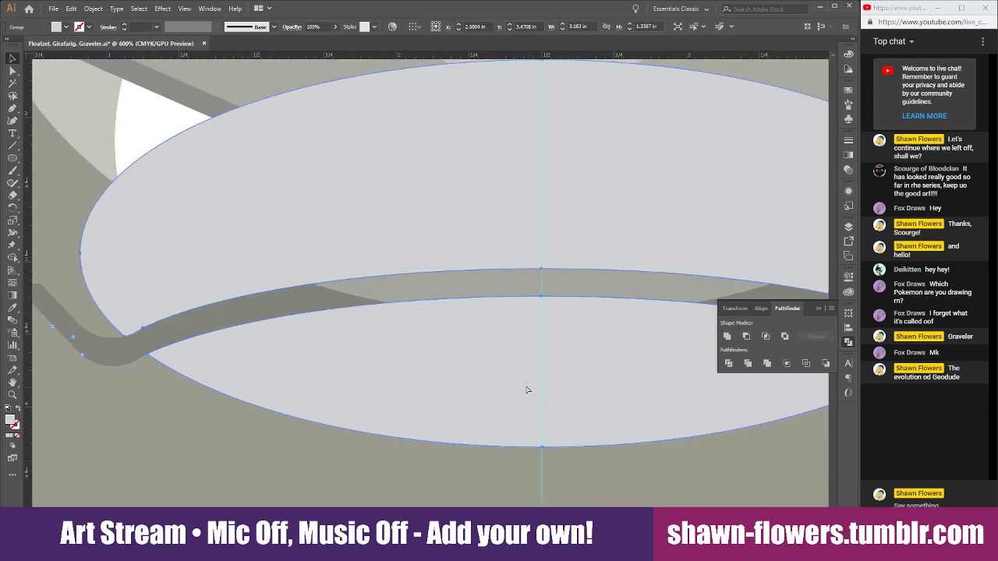
Ungroup the divided ellipse and delete its upper piece, keeping the part below the mouth line.
scroll(502, 378, right, 2)
scroll(490, 361, down, 2)
key(ctrl+shift+g)
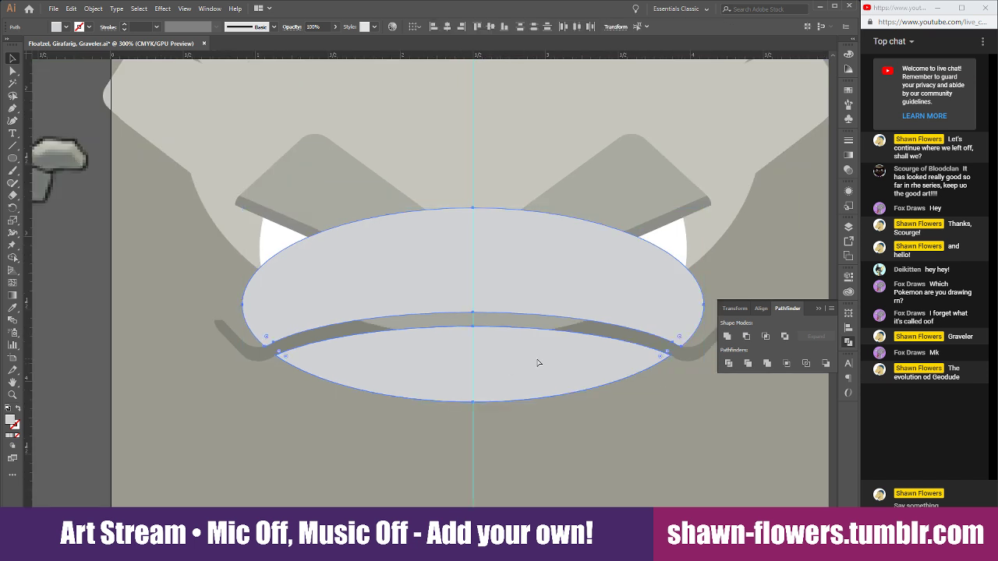
click(533, 289)
key(Delete)
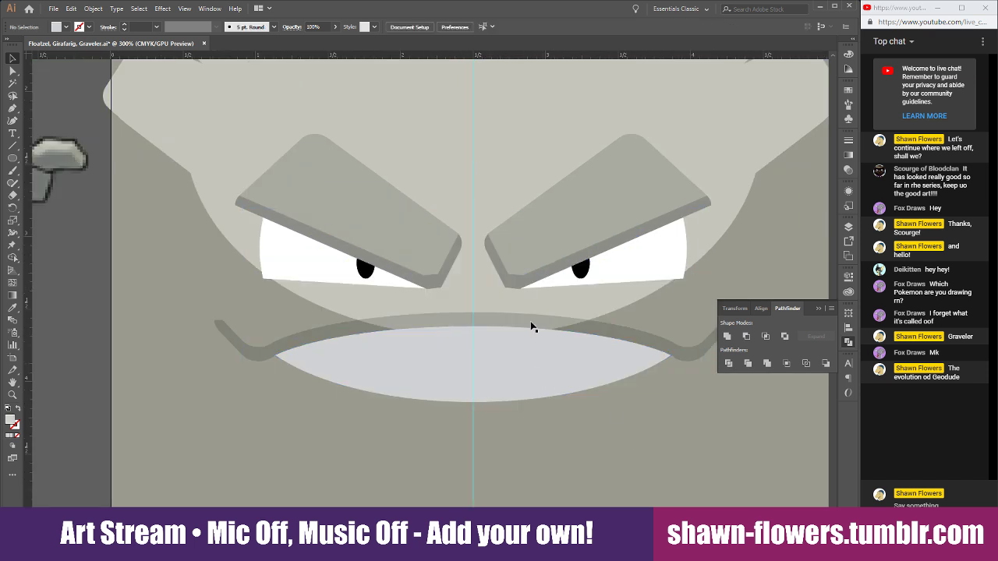
Fill the shape below the mouth line with the pink sampled from the Graveler reference's mouth.
click(391, 367)
scroll(441, 386, down, 2)
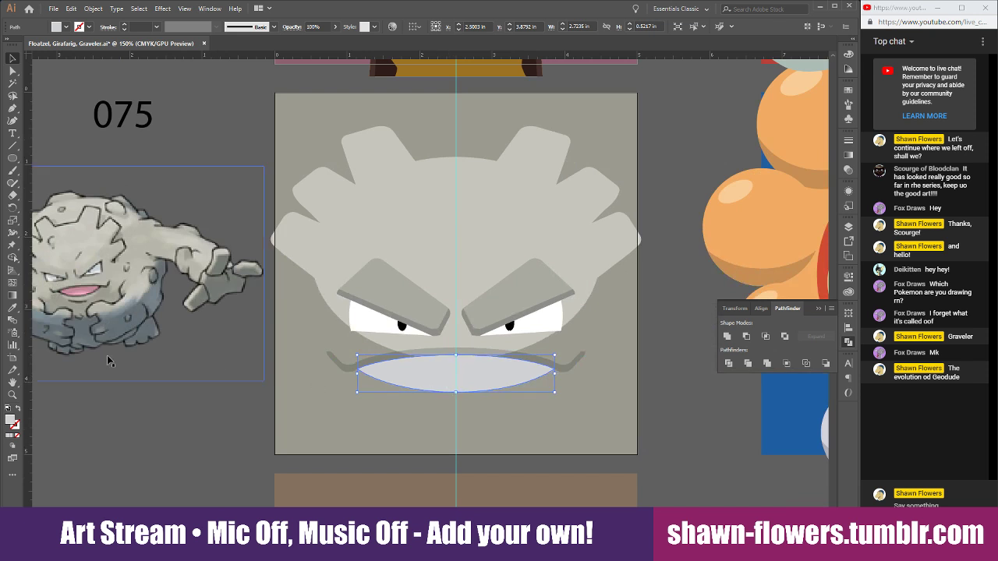
click(12, 308)
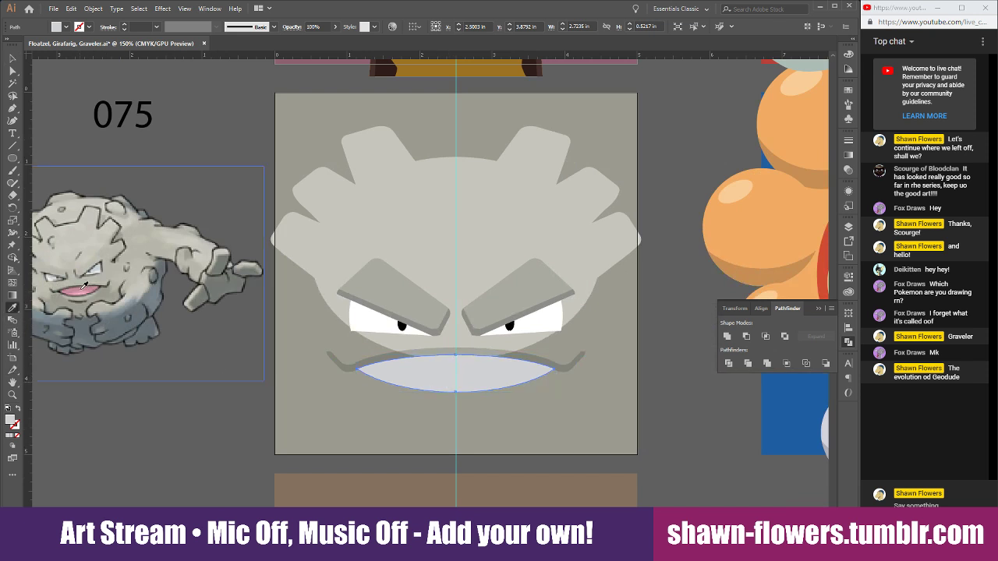
click(83, 288)
click(13, 58)
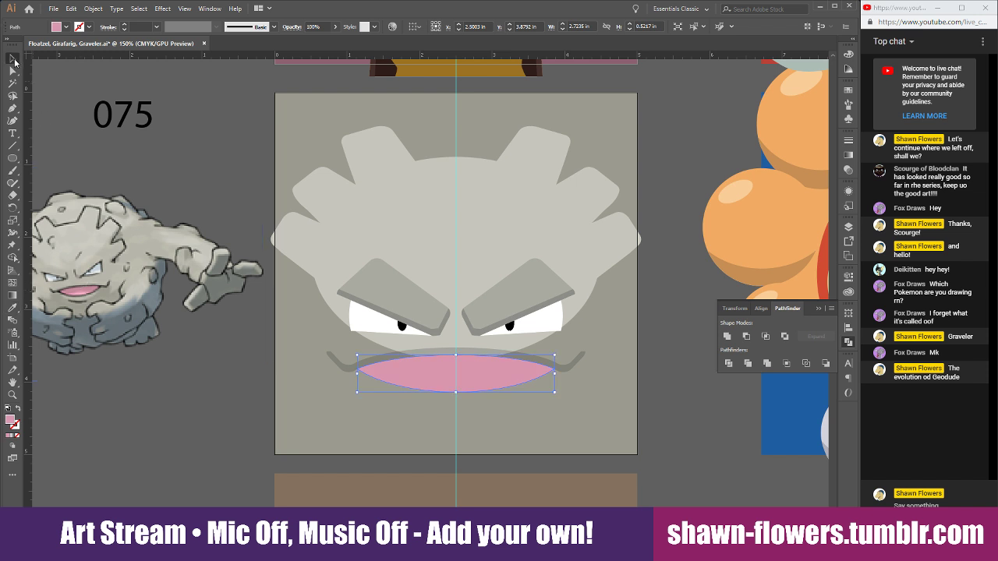
scroll(481, 435, up, 3)
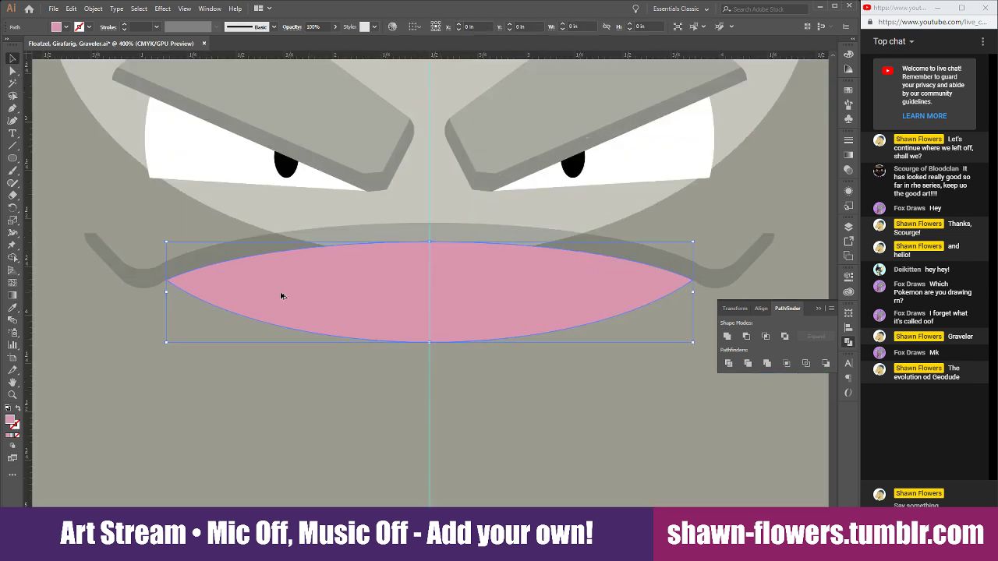
Duplicate the pink mouth shape in place, directly on top of the original.
drag(345, 297, 302, 297)
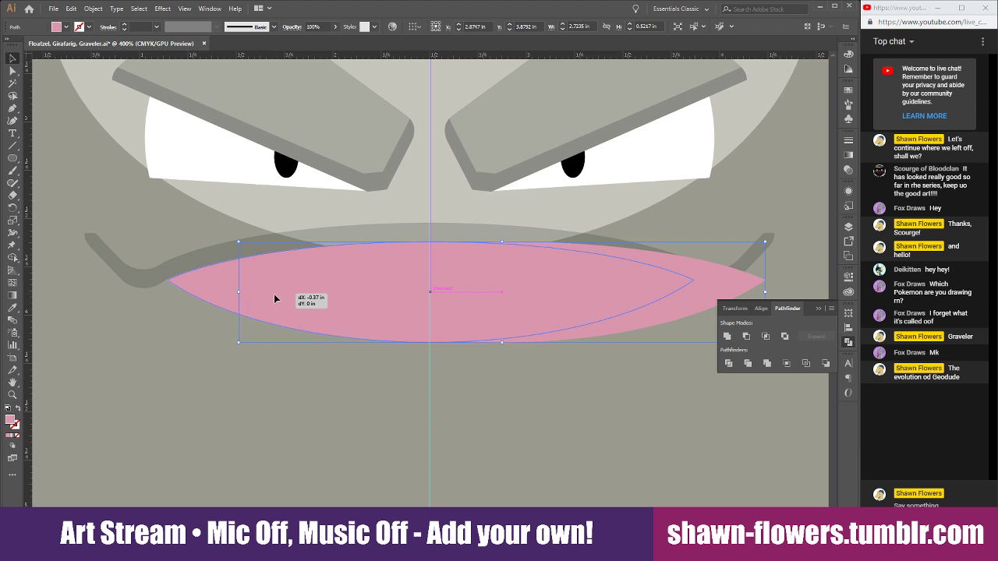
drag(274, 295, 273, 296)
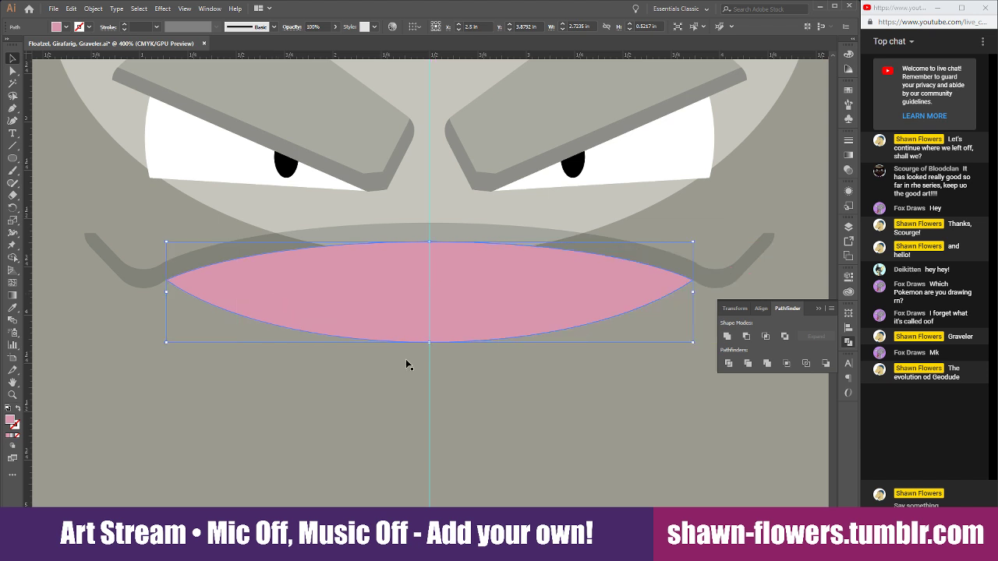
scroll(512, 348, down, 1)
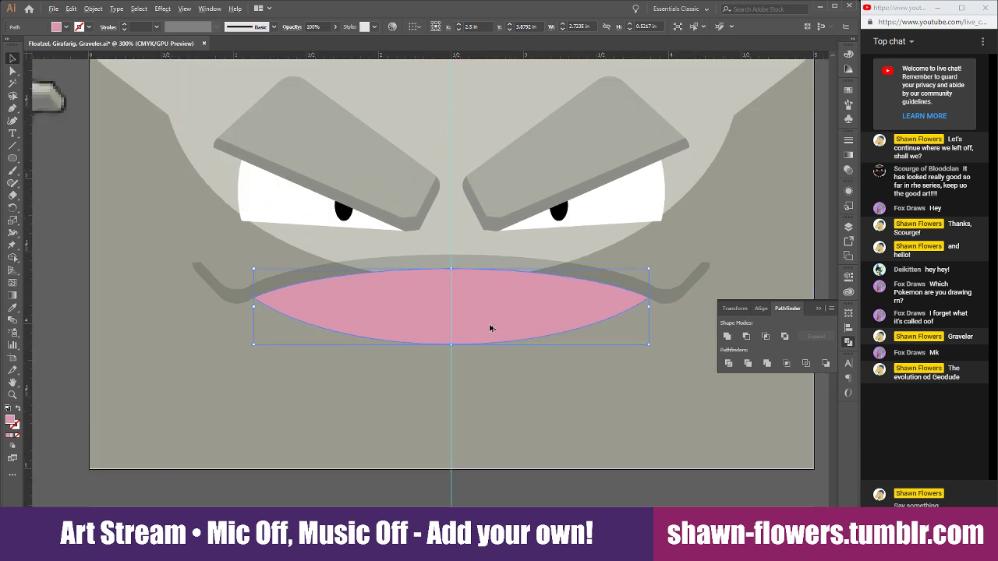
Copy the pink mouth shape straight down and intersect it with the upper duplicate to form a tongue piece along the mouth's lower edge.
drag(479, 307, 484, 348)
shift+click(497, 294)
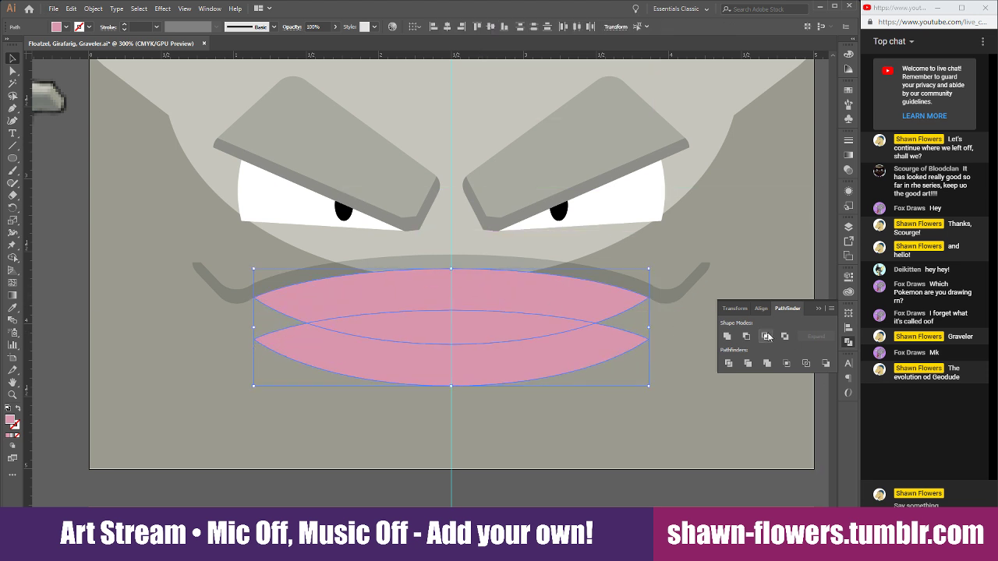
click(766, 336)
scroll(324, 353, down, 3)
scroll(16, 316, up, 1)
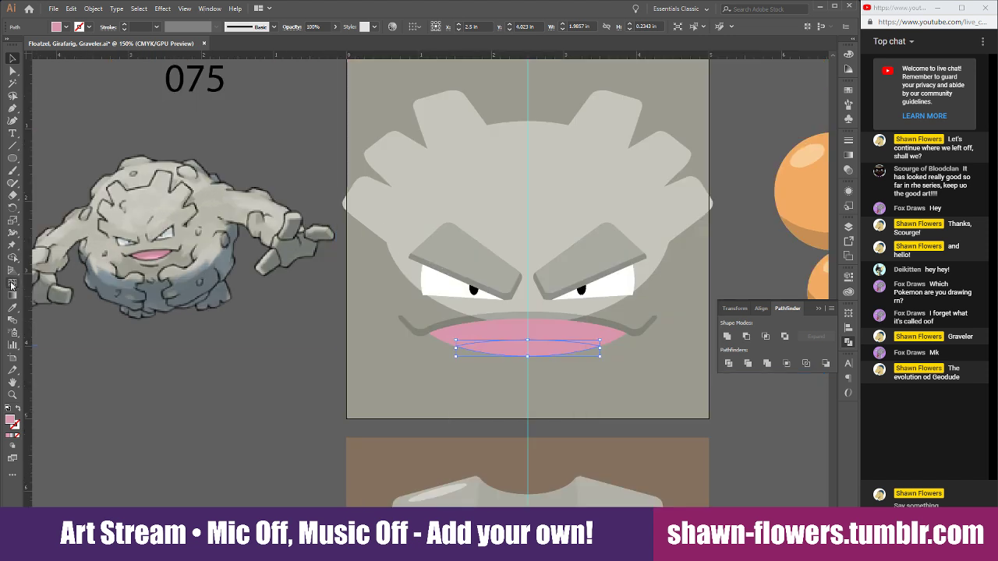
Fill the tongue piece with the lighter pink sampled from the Graveler reference's mouth.
scroll(139, 265, up, 1)
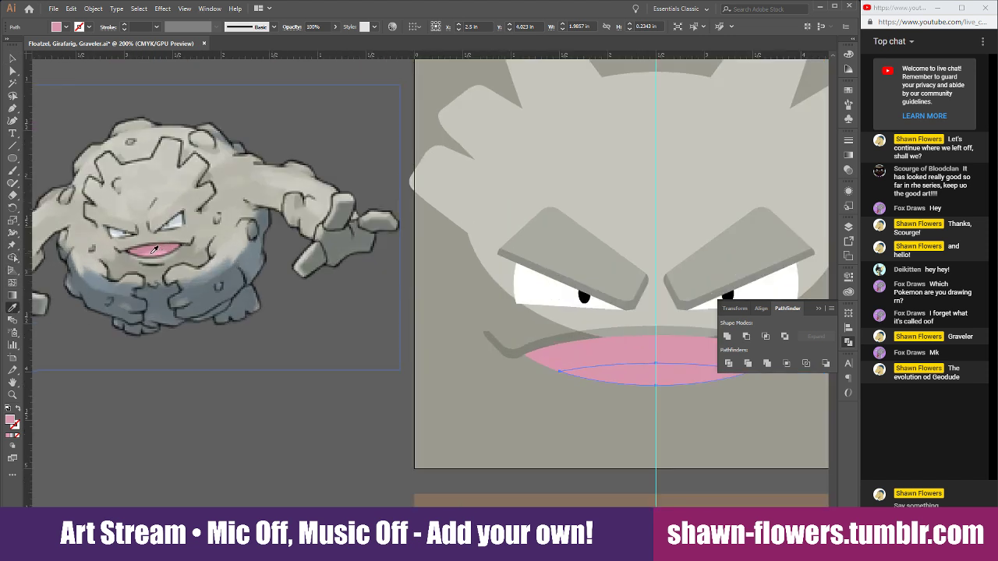
click(155, 250)
click(11, 59)
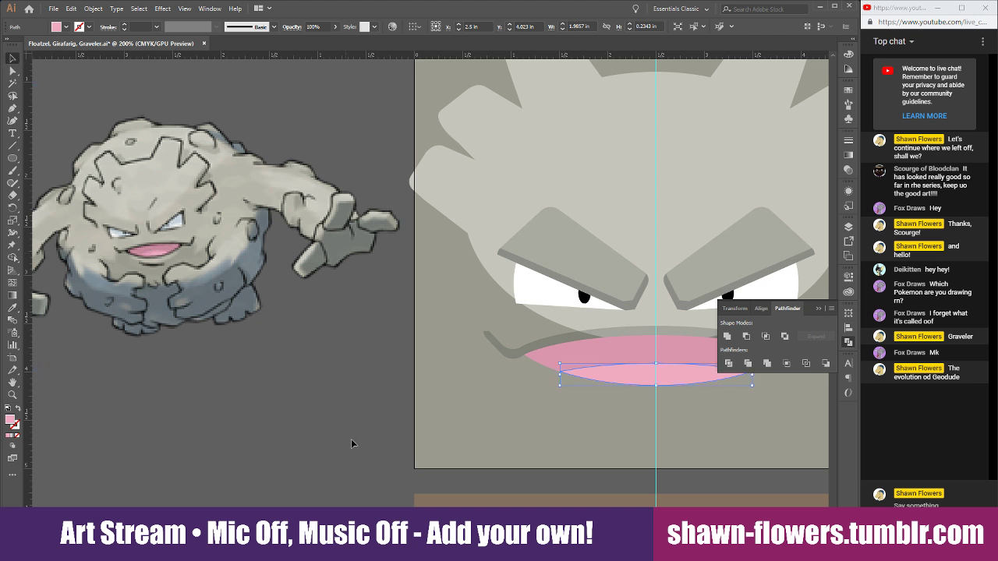
click(350, 426)
Fill the mouth line with the C=0 M=0 Y=0 K=50 gray swatch.
scroll(501, 423, right, 4)
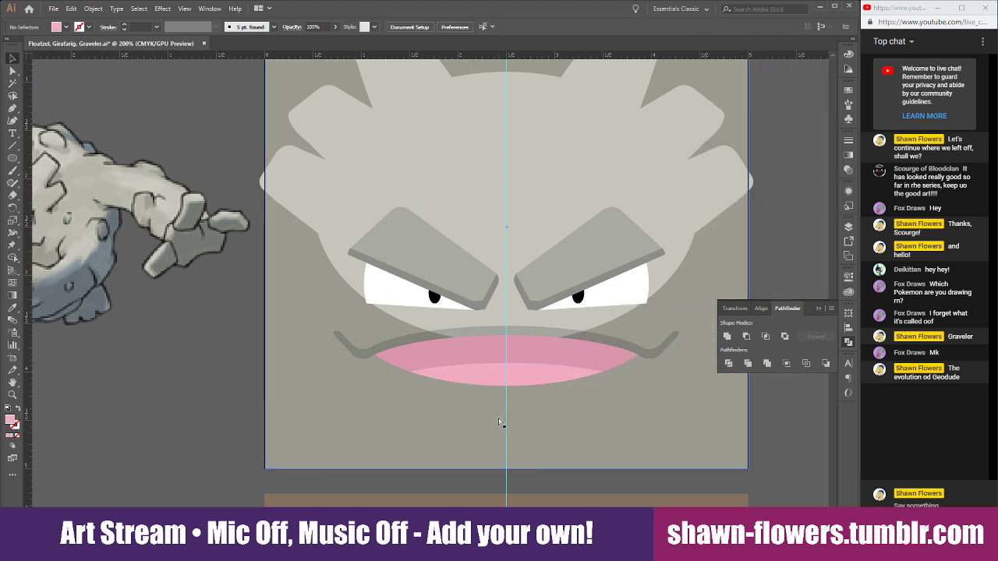
scroll(502, 421, left, 1)
scroll(500, 422, right, 3)
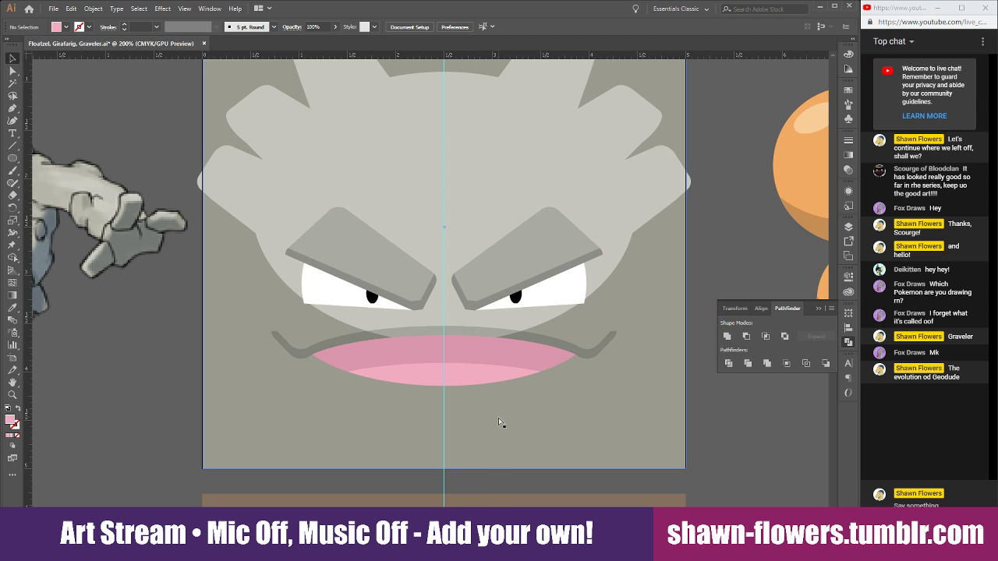
click(444, 328)
shift+click(56, 27)
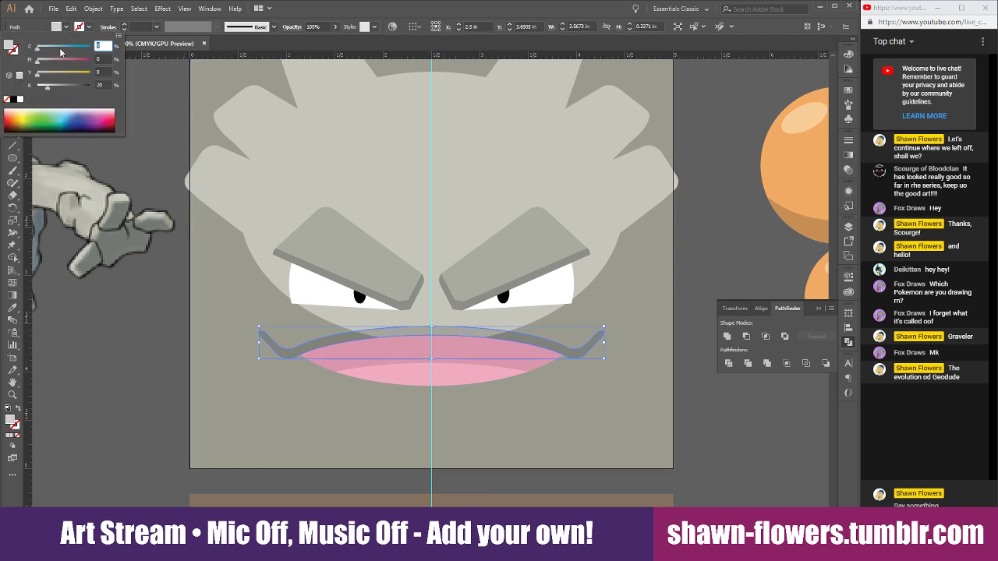
click(58, 27)
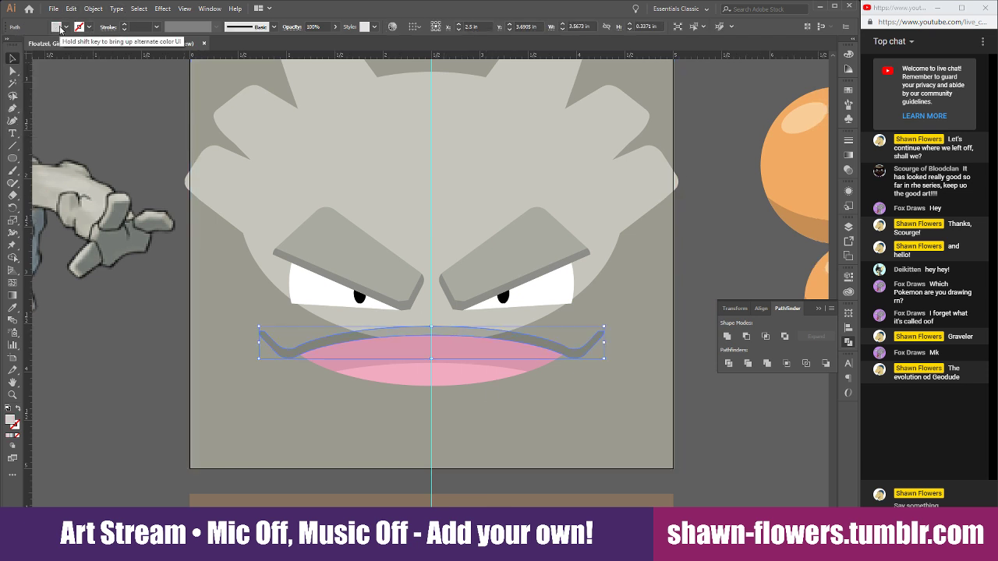
click(58, 27)
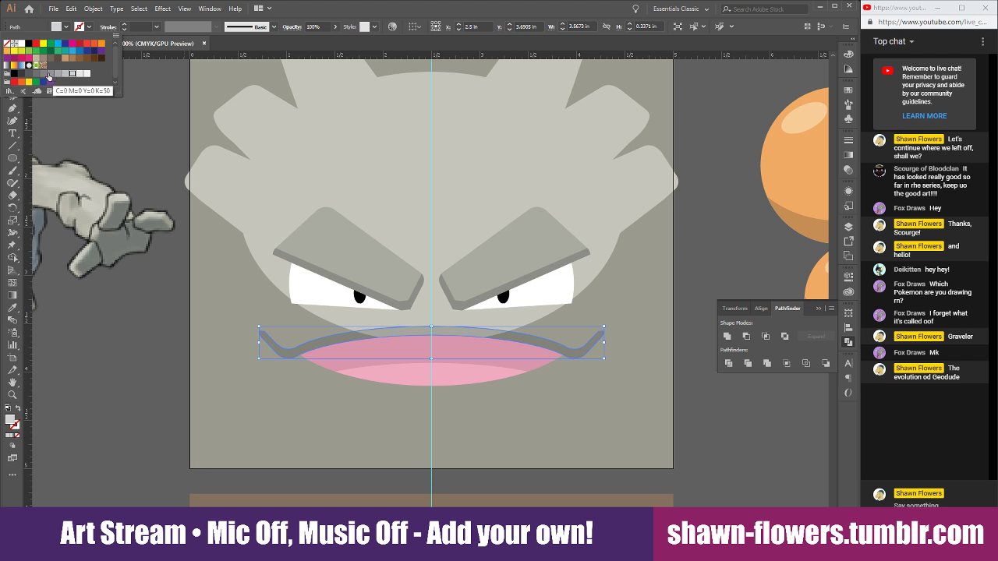
click(50, 74)
click(67, 27)
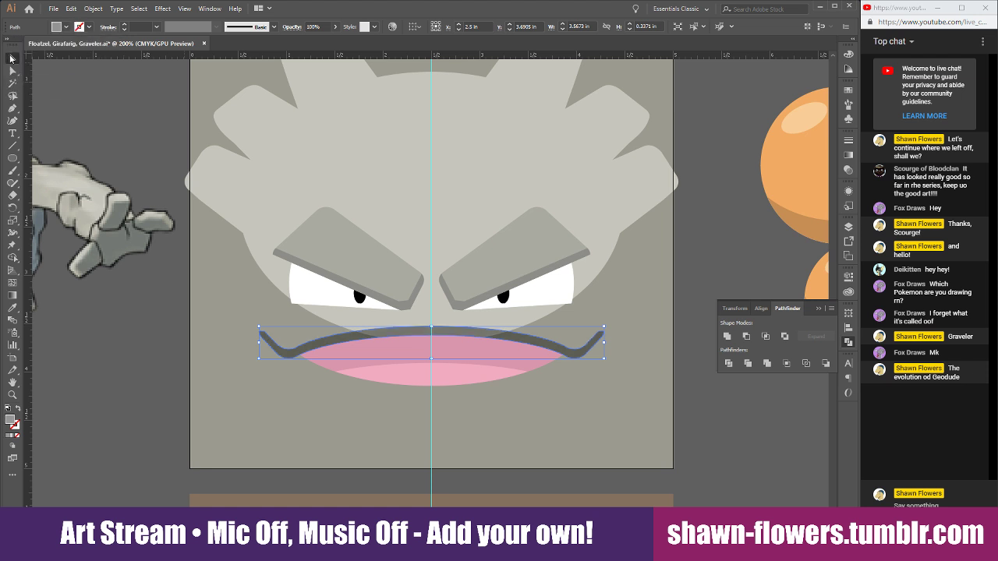
click(144, 124)
click(169, 411)
scroll(387, 413, down, 1)
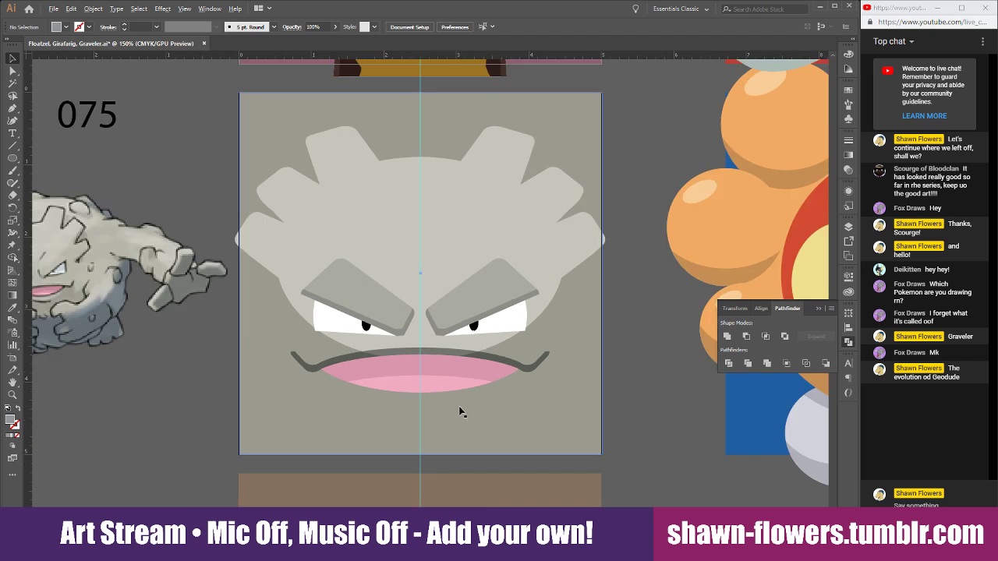
Change the mouth line's fill to a lighter gray swatch, two shades below the K=50 gray.
click(379, 352)
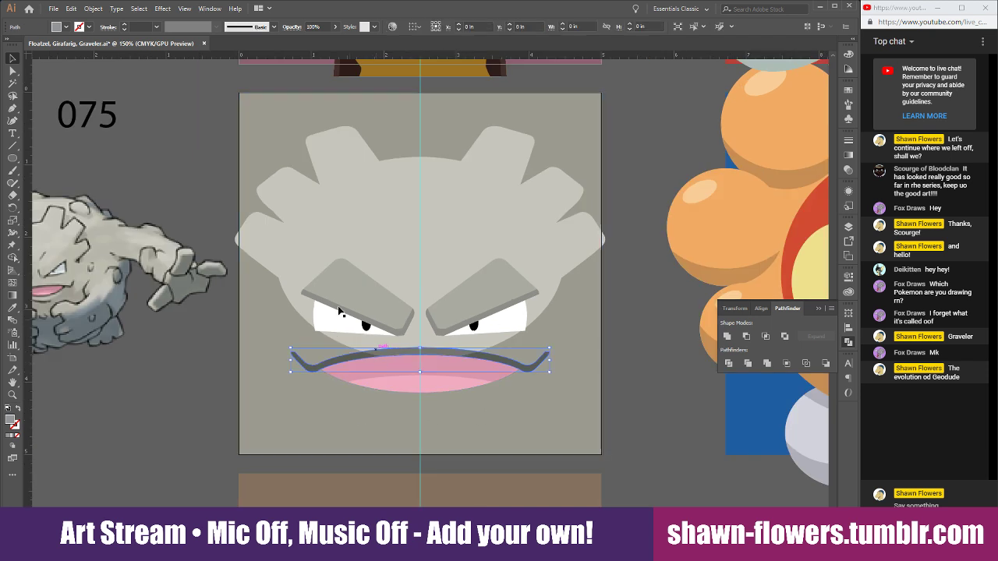
shift+click(57, 29)
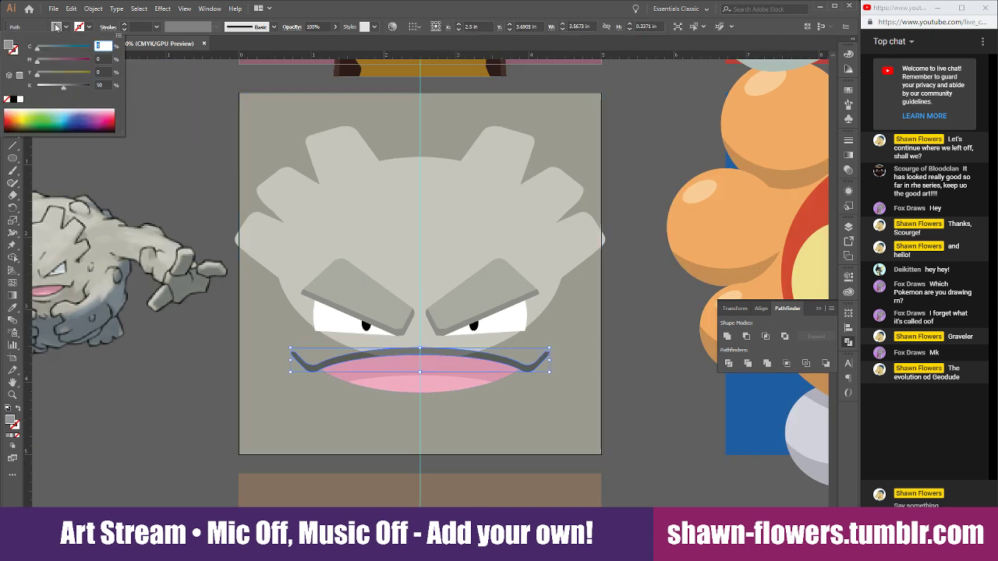
click(56, 28)
click(56, 28)
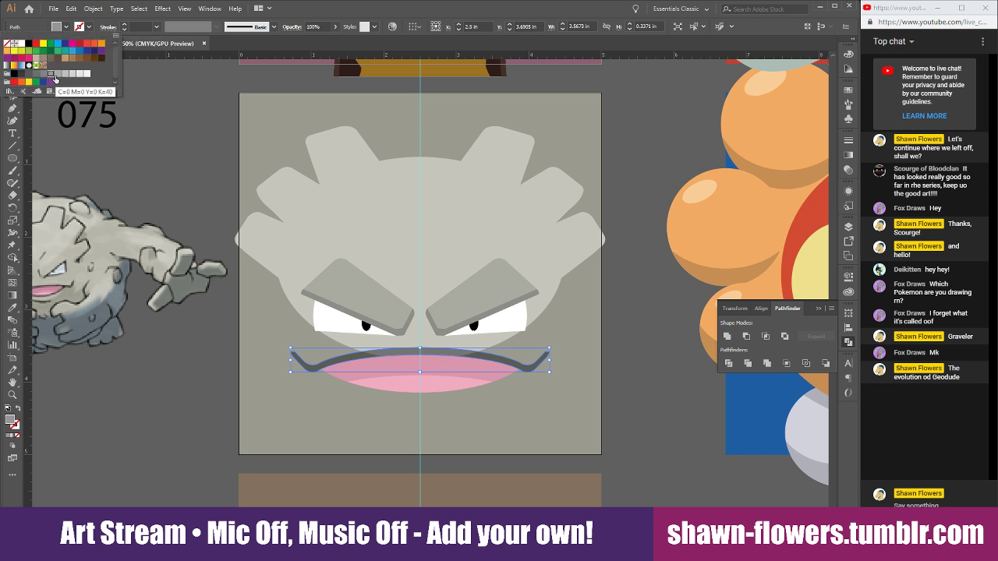
click(64, 74)
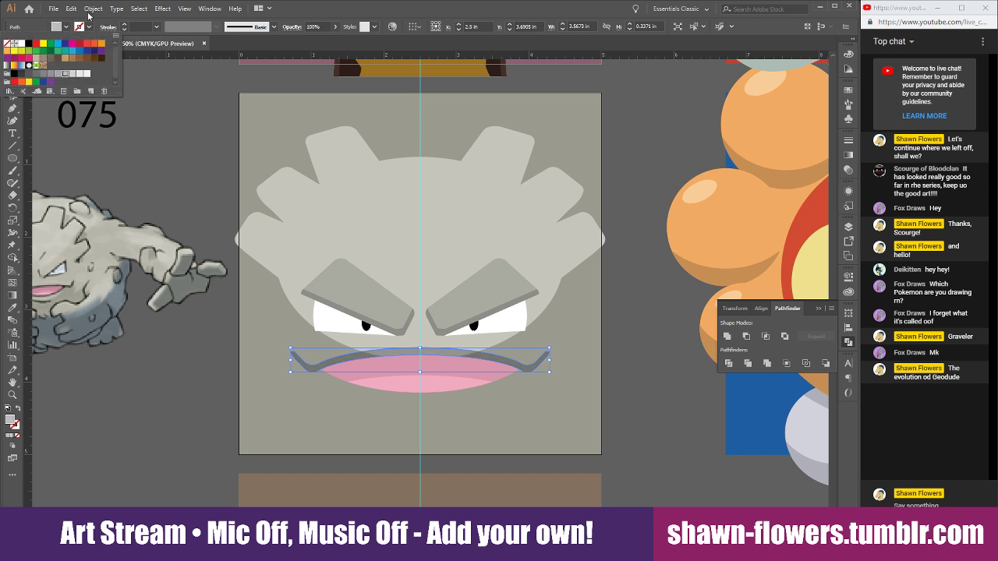
click(67, 25)
click(207, 435)
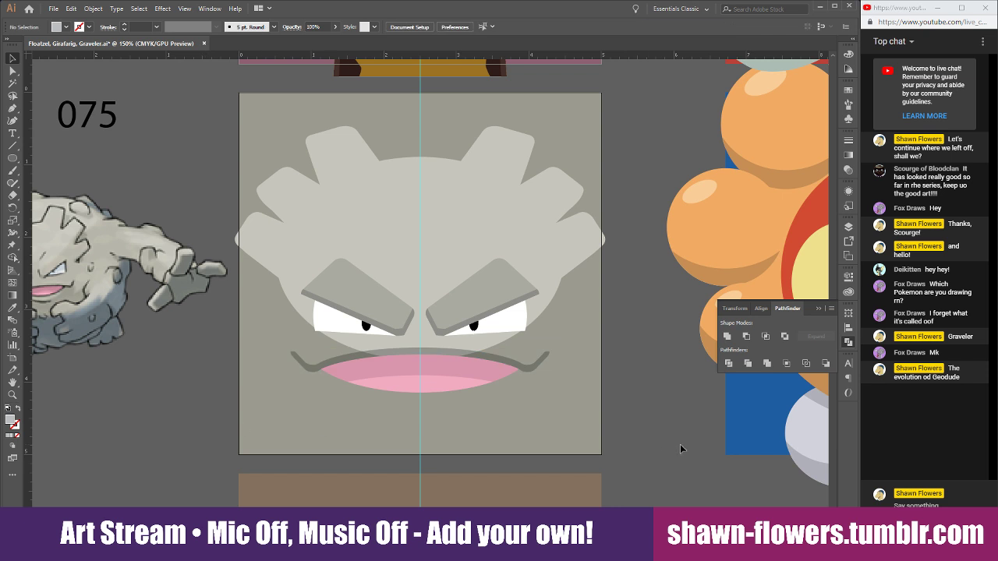
Fill both brow faces with the light gray sampled from the head ellipse.
scroll(574, 407, up, 1)
scroll(623, 428, up, 1)
scroll(577, 377, down, 1)
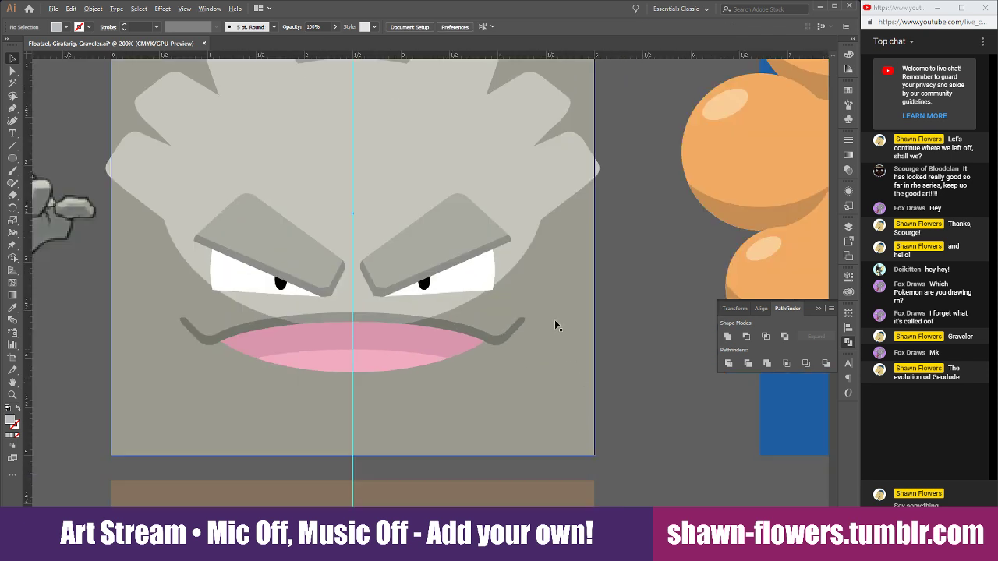
scroll(538, 275, left, 1)
click(445, 245)
shift+click(298, 247)
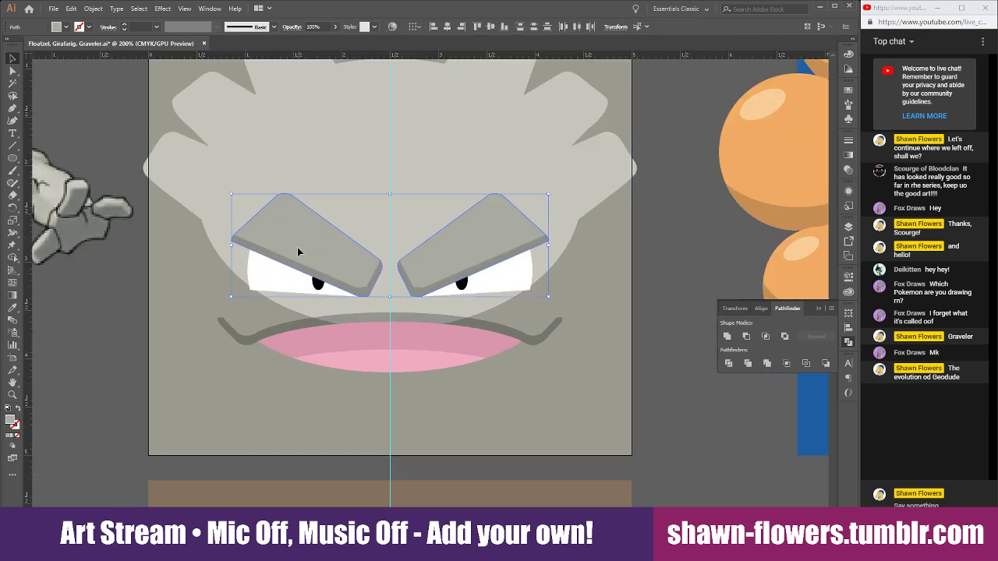
click(12, 308)
click(311, 117)
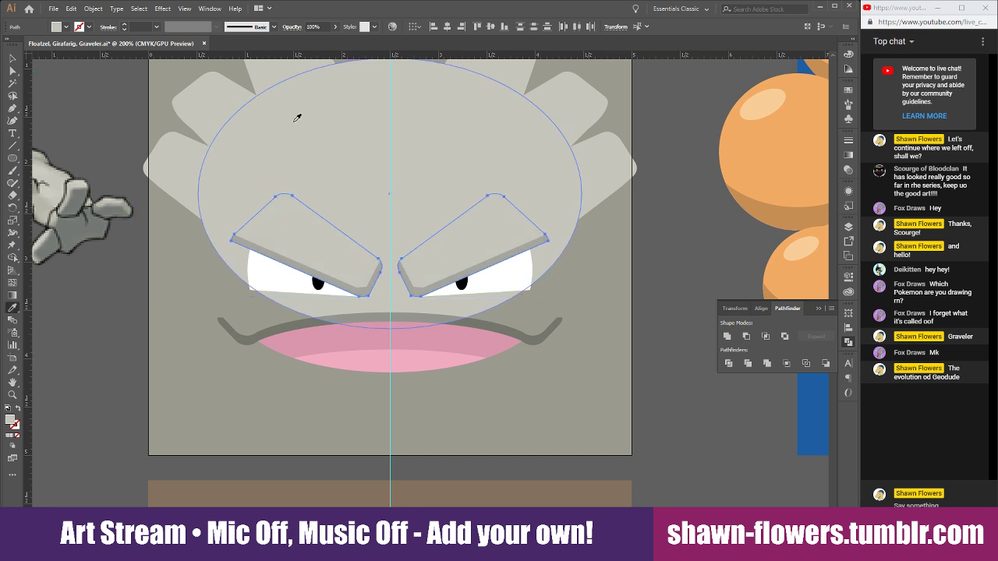
click(13, 59)
click(114, 402)
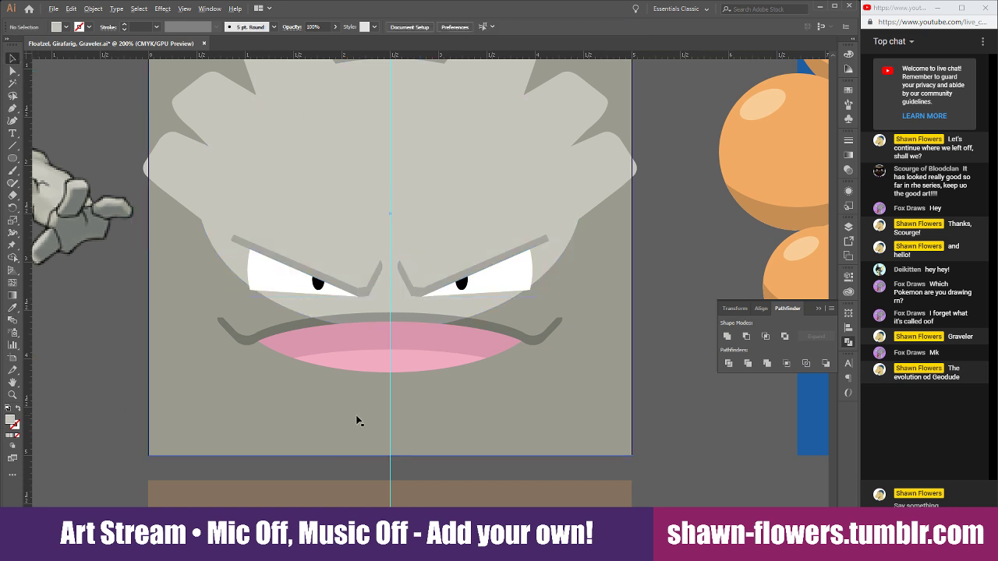
Draw a light gray ellipse about 2.17 in wide and 1.87 in tall over the face's left eye and mouth corner.
scroll(357, 415, down, 3)
scroll(357, 418, up, 1)
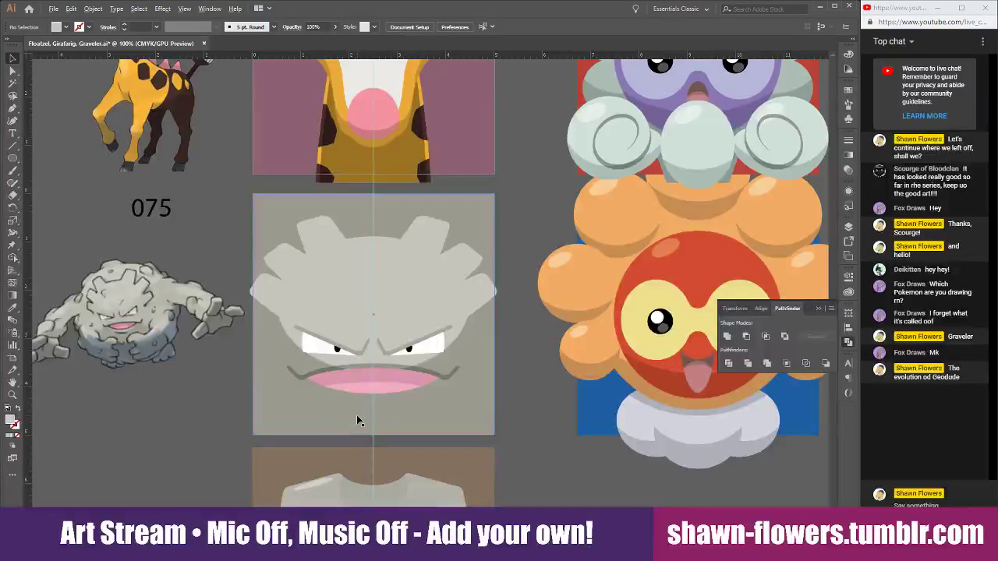
scroll(357, 418, up, 1)
scroll(358, 418, up, 1)
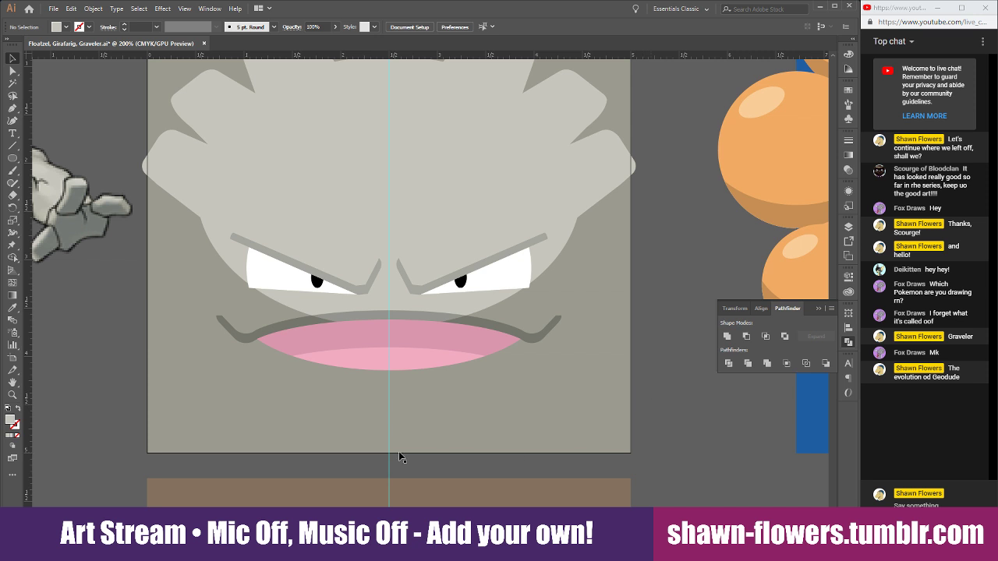
scroll(393, 452, up, 2)
scroll(393, 451, down, 3)
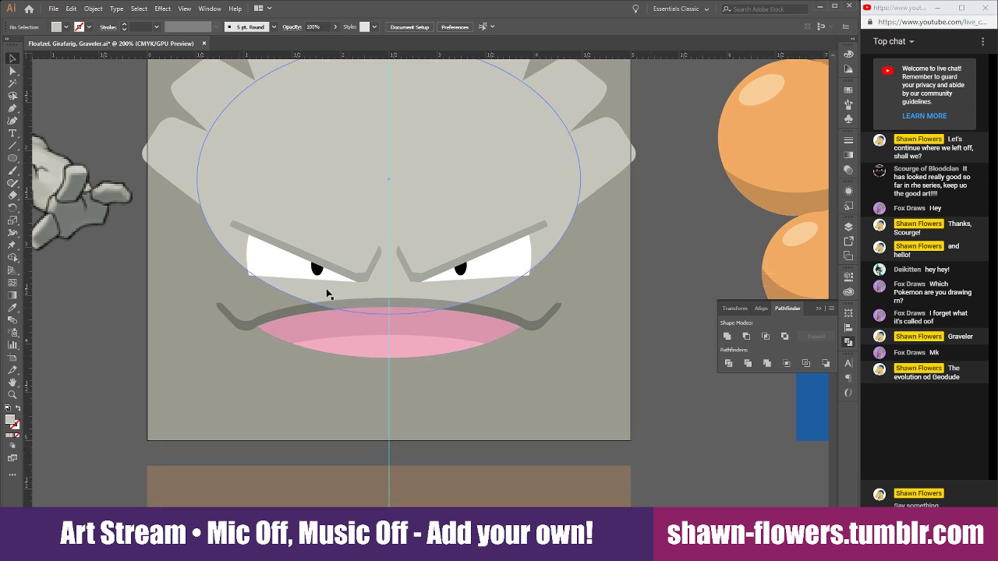
click(13, 158)
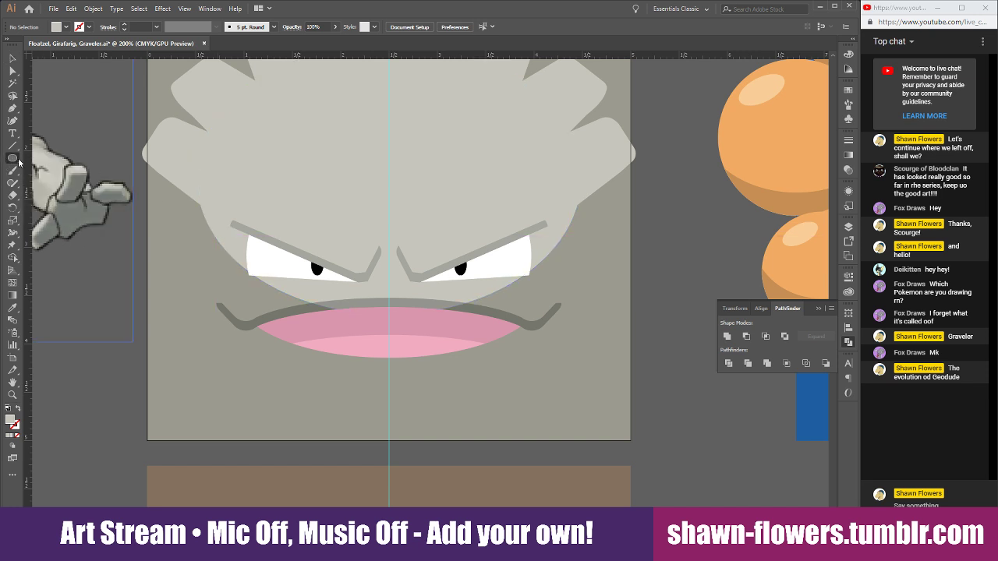
drag(201, 165, 410, 346)
key(v)
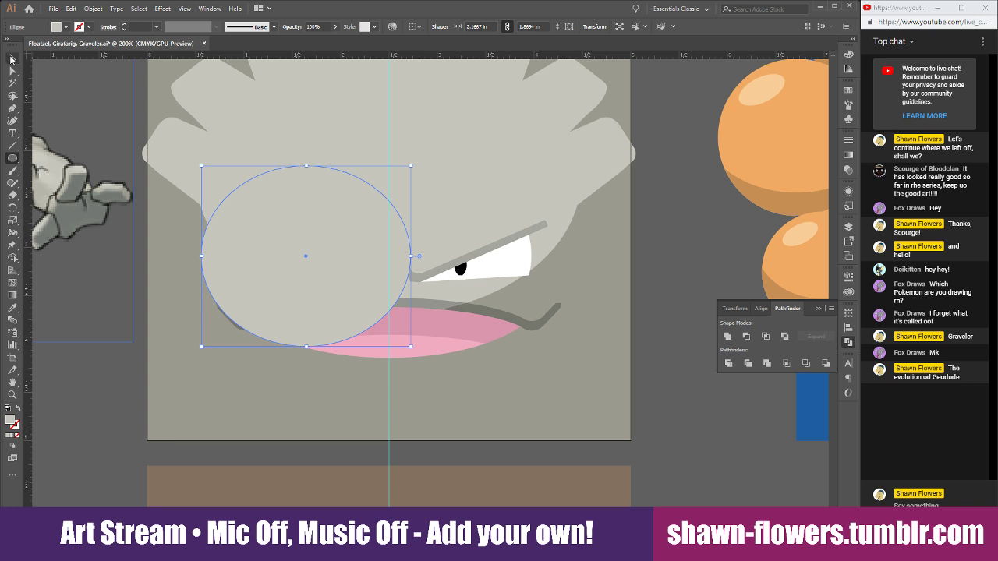
Stretch the ellipse upward to about 2.19 in tall, then tilt it slightly counterclockwise and shift it a little outward as a cheek.
drag(305, 165, 306, 134)
drag(414, 347, 425, 332)
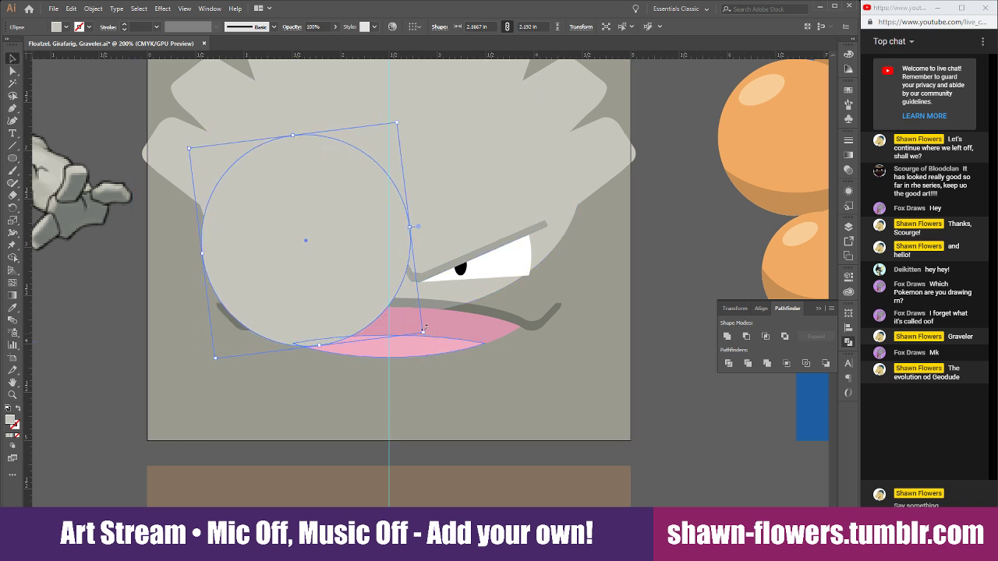
drag(335, 290, 304, 282)
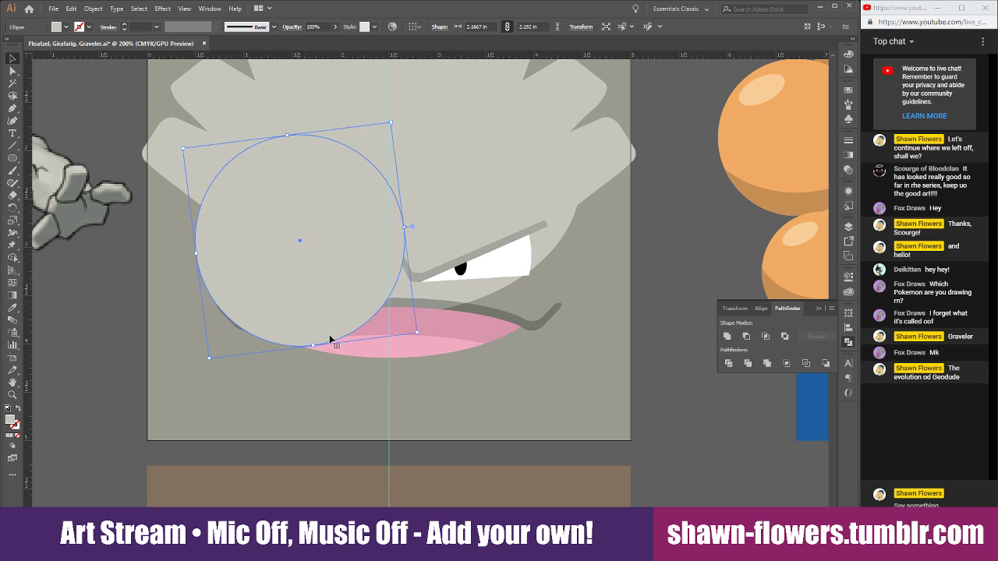
Bring the mouth line to the front and duplicate it in place.
click(476, 310)
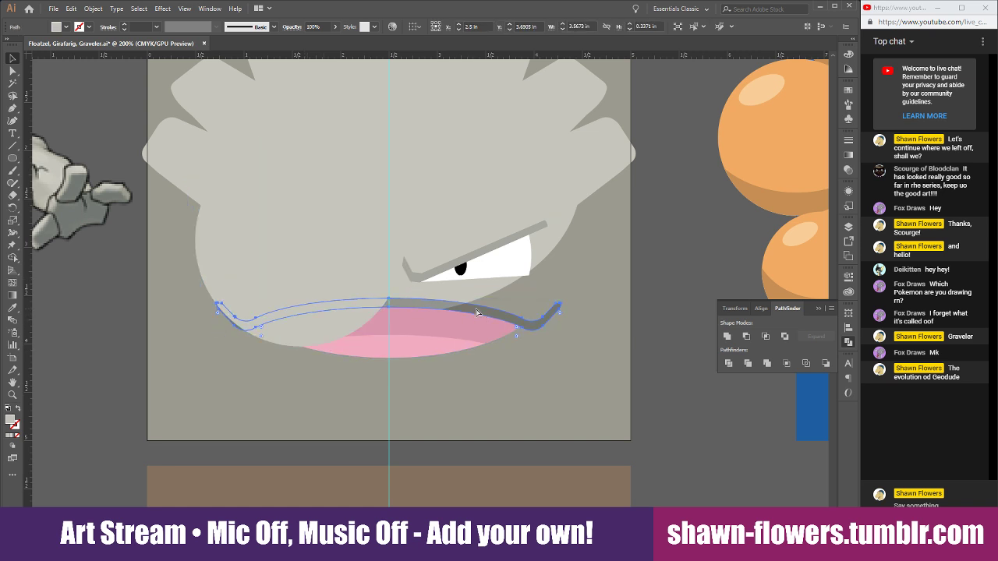
key(ctrl+shift+])
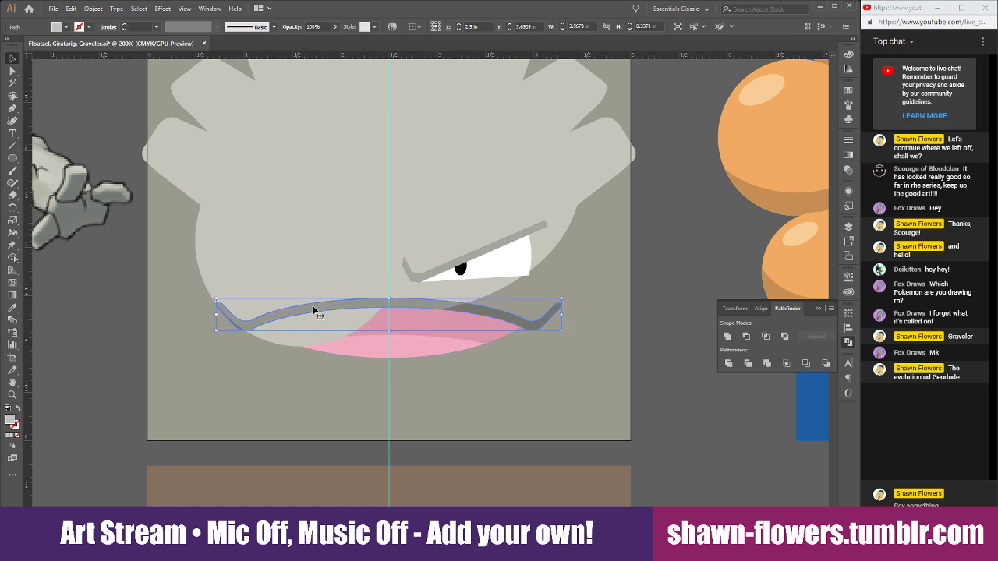
mouse_move(312, 309)
mouse_down()
mouse_move(312, 295)
mouse_move(311, 307)
mouse_up()
Subtract the copied mouth line from the cheek circle with Minus Front.
scroll(239, 353, up, 5)
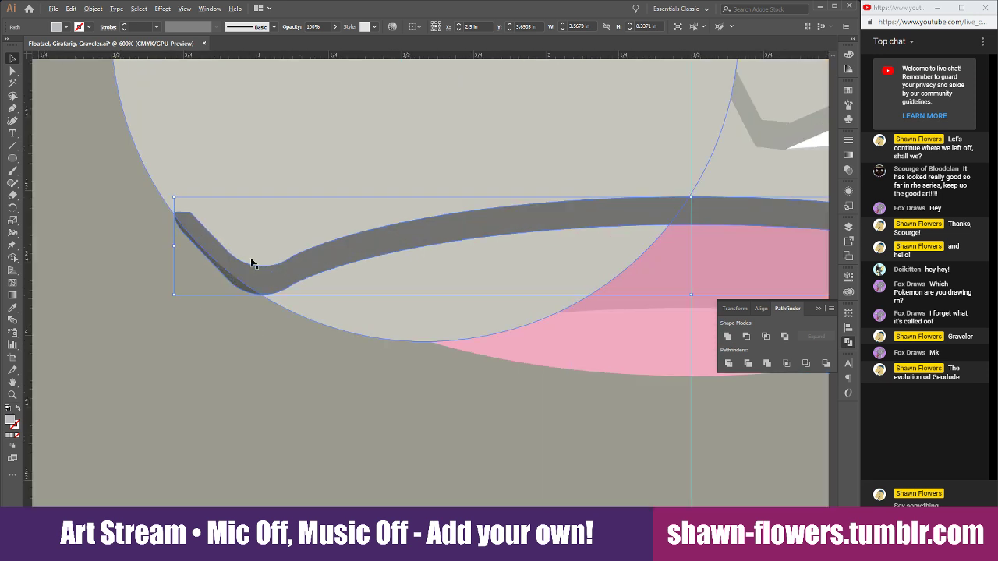
scroll(245, 275, down, 3)
shift+click(328, 172)
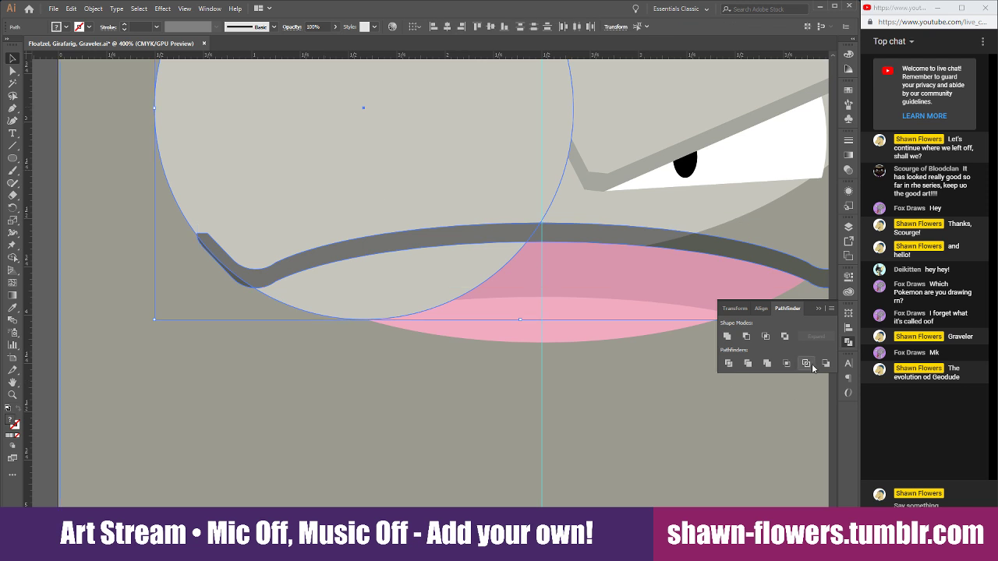
click(749, 335)
scroll(606, 359, down, 3)
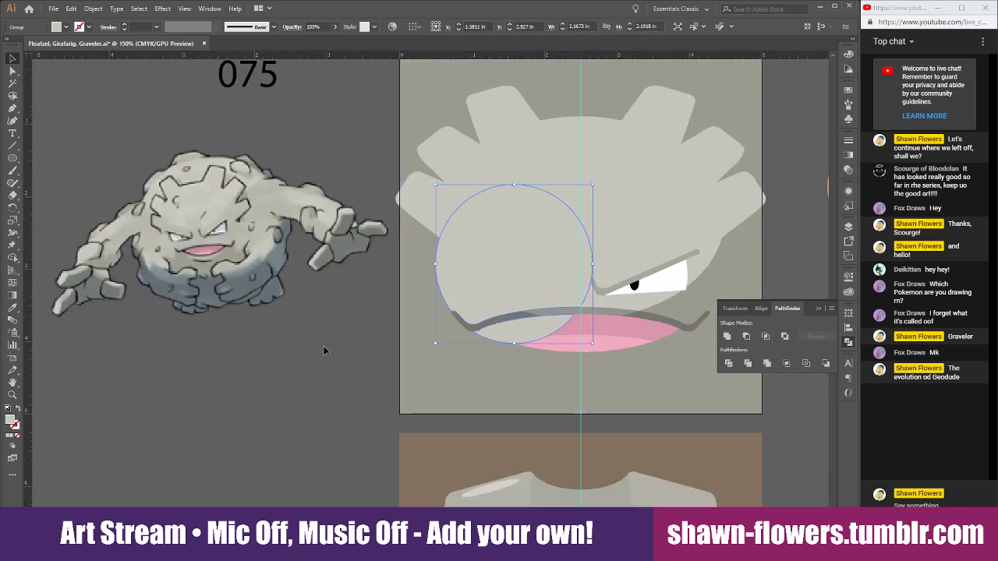
Delete the trimmed cheek circle's leftover piece that covers the mouth below the mouth line.
click(323, 347)
click(516, 274)
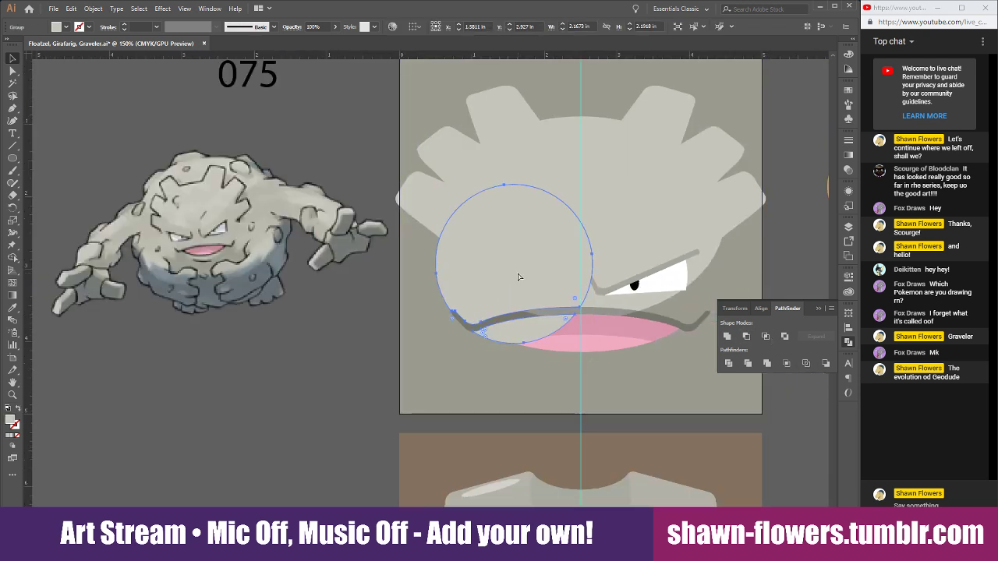
click(356, 379)
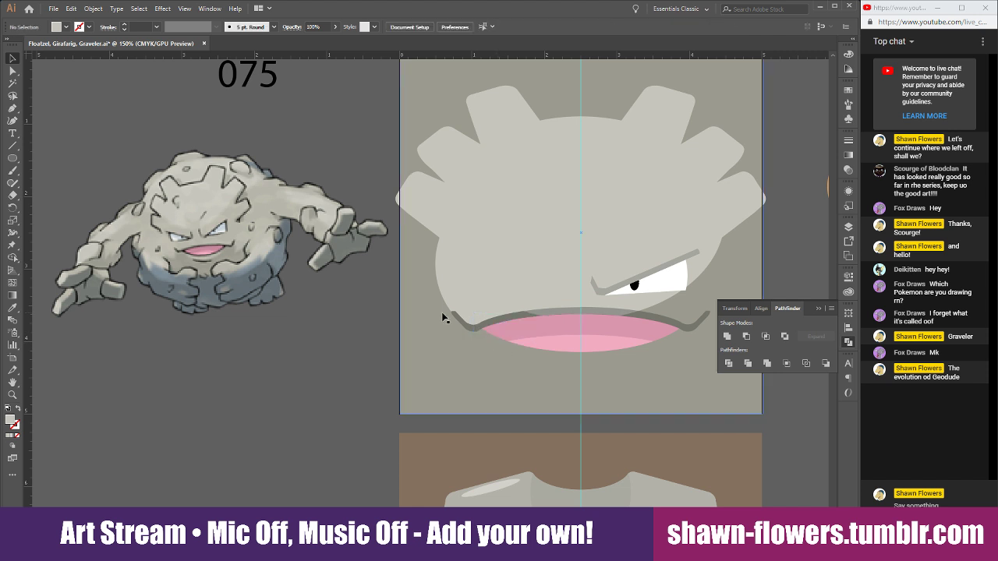
Send the cheek shape backward until it sits behind the face's left brow and eye.
scroll(447, 317, right, 2)
scroll(465, 289, up, 1)
click(379, 274)
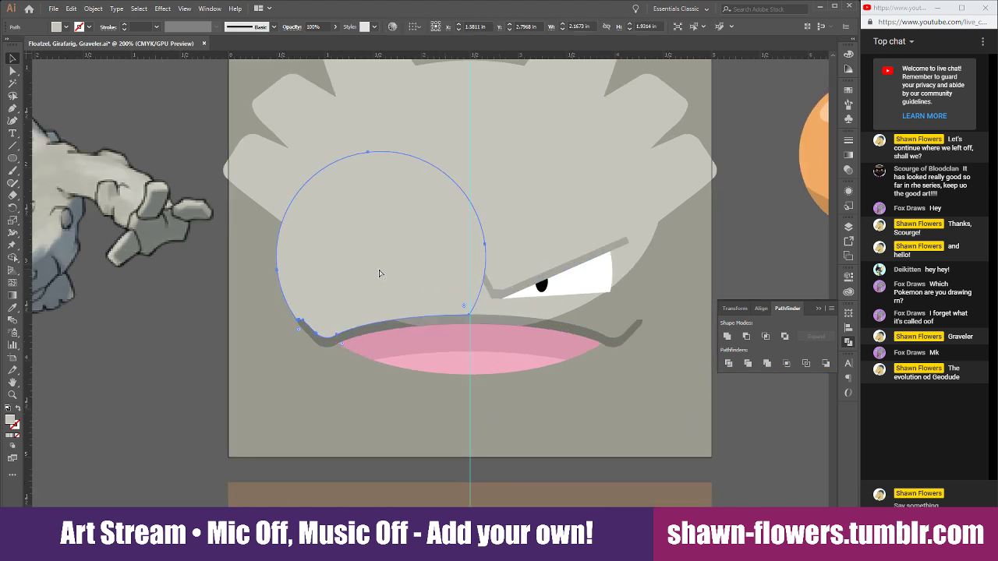
key(ctrl+[)
key(ctrl+[)
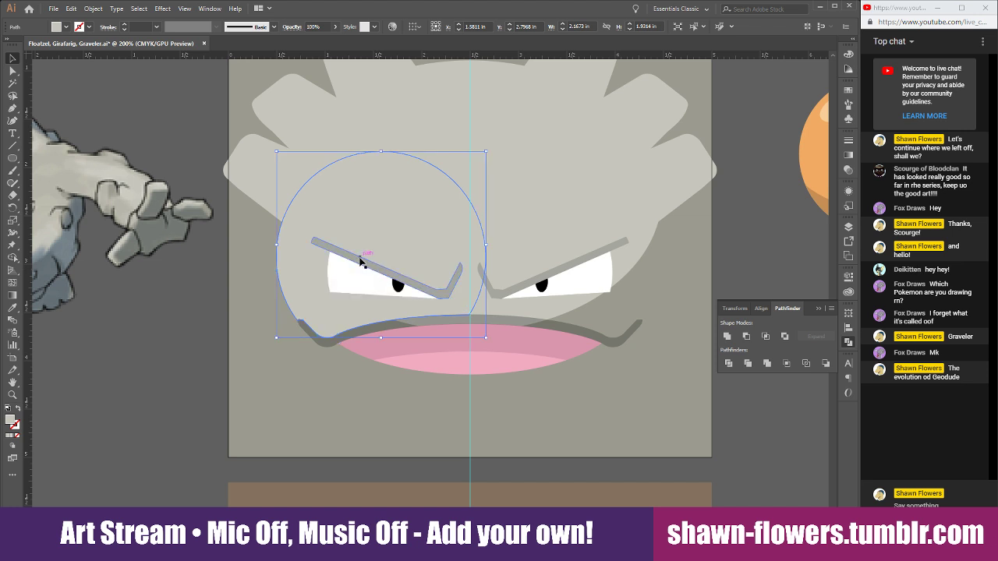
click(200, 436)
scroll(201, 438, right, 2)
scroll(202, 441, right, 1)
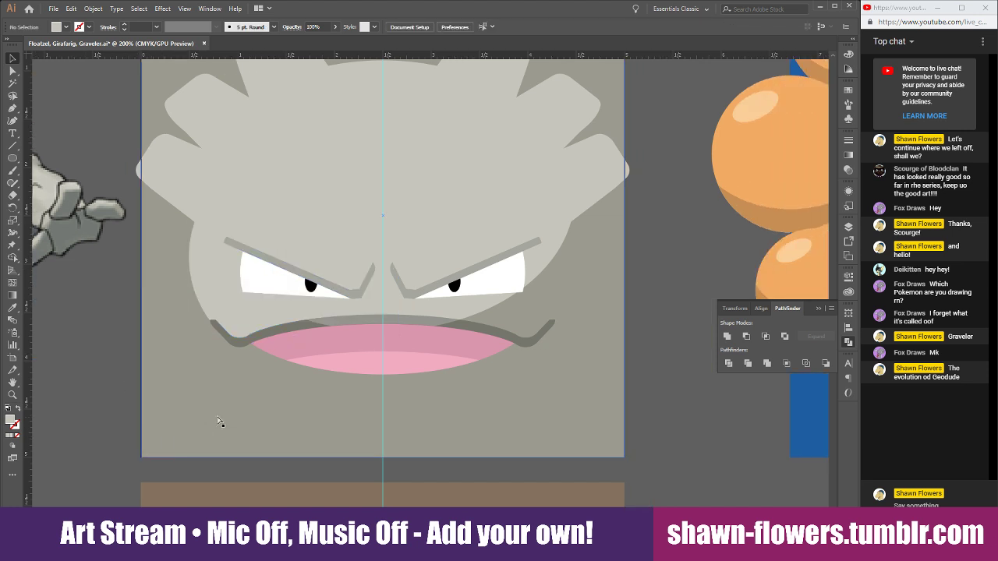
Duplicate the cheek, reflect the copy across the vertical axis, and fit it to the opposite corner of the mouth line.
scroll(632, 340, left, 1)
scroll(602, 340, right, 1)
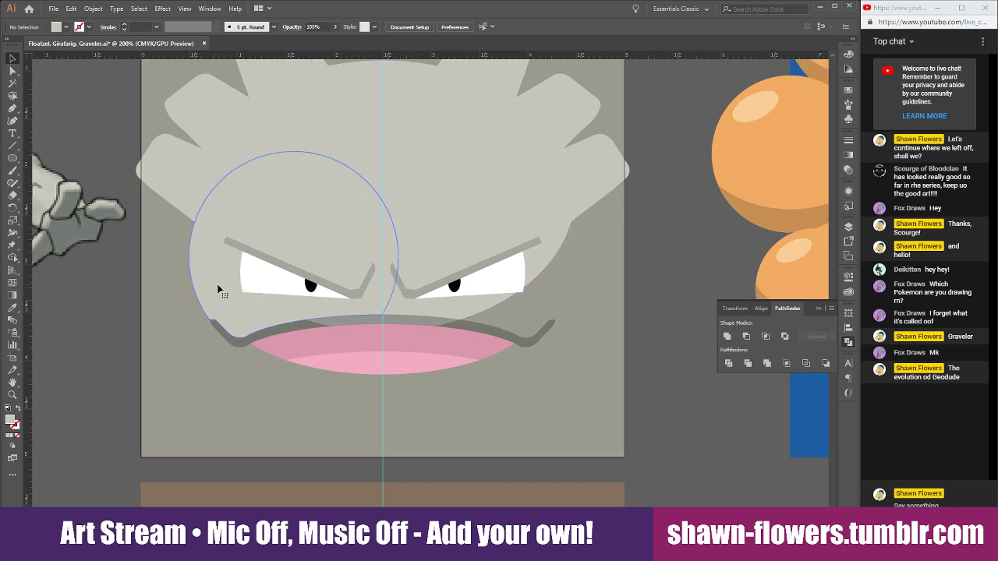
drag(218, 290, 471, 290)
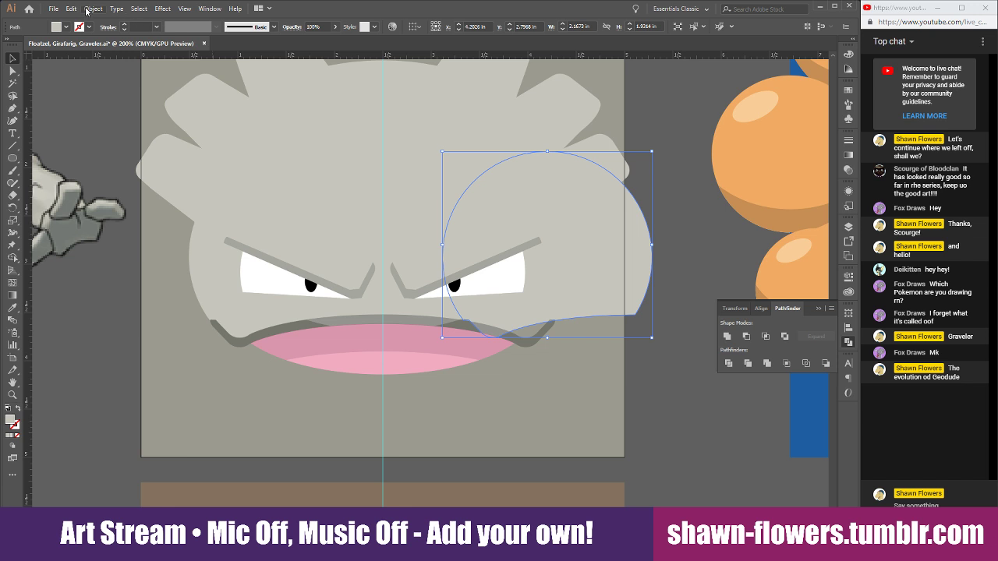
click(87, 11)
mouse_move(110, 23)
click(269, 53)
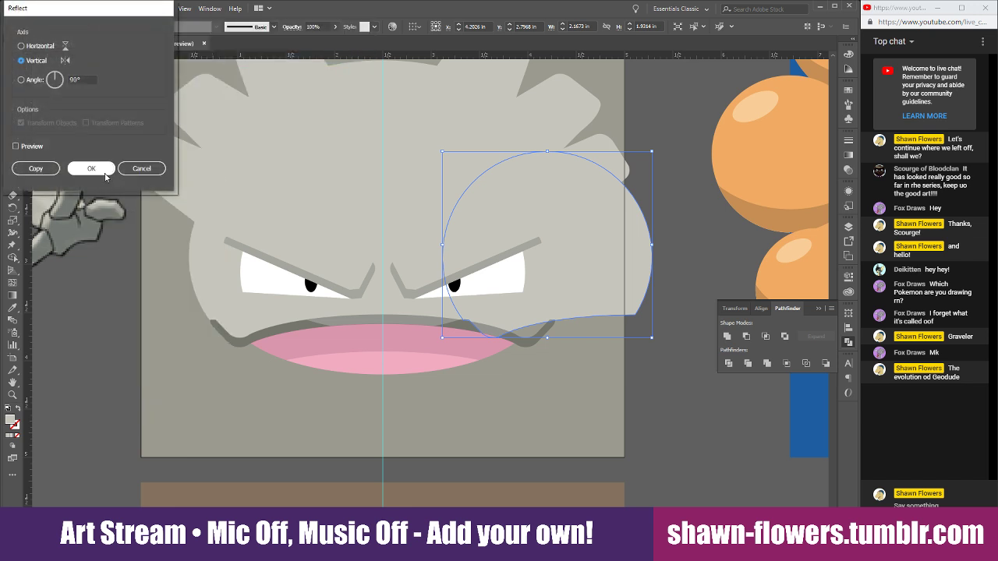
click(104, 173)
scroll(588, 326, up, 3)
drag(638, 296, 413, 275)
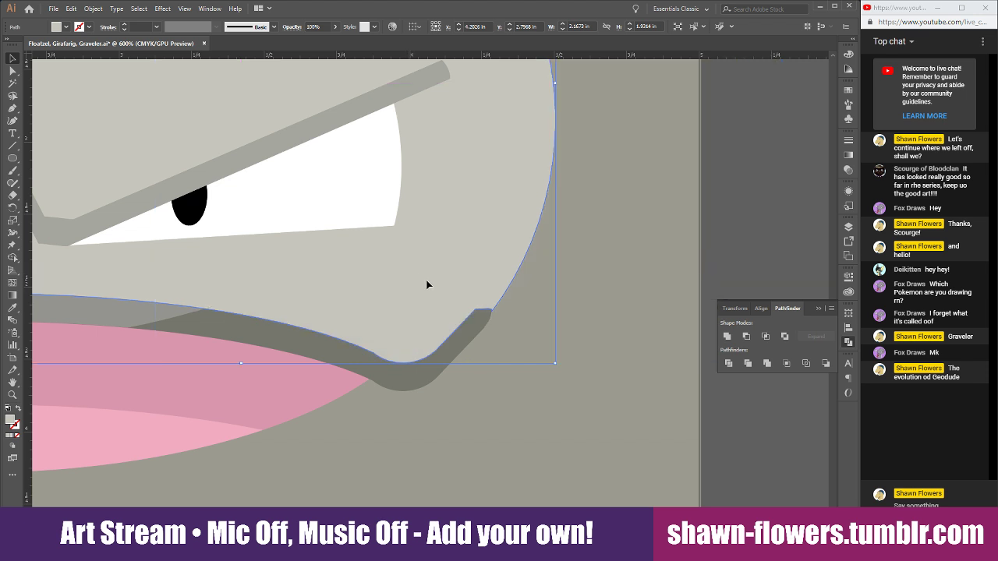
scroll(426, 283, down, 4)
click(655, 267)
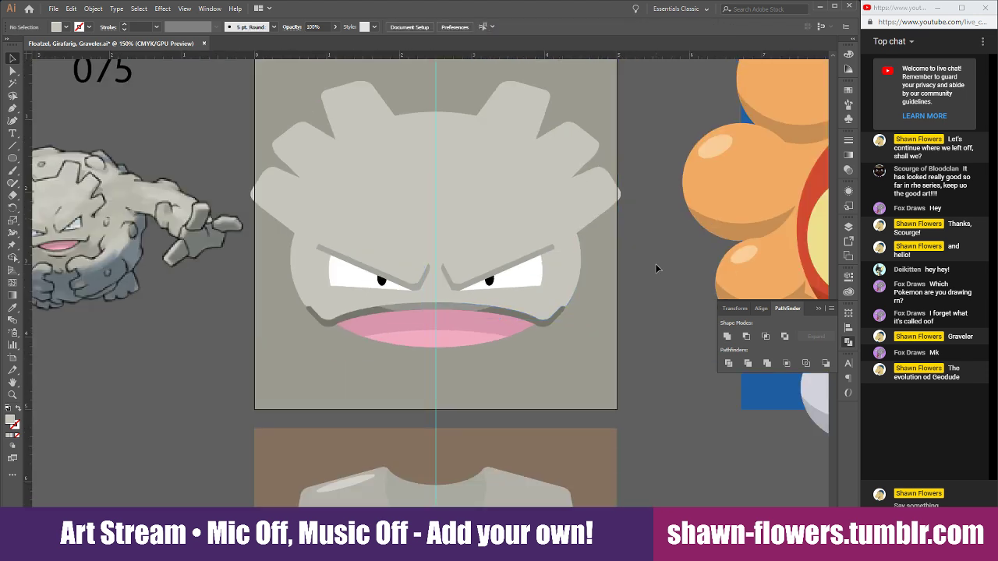
Subtract a copy of the mouth line from the head ellipse with Minus Front and delete the leftover sliver over the mouth.
scroll(438, 280, up, 2)
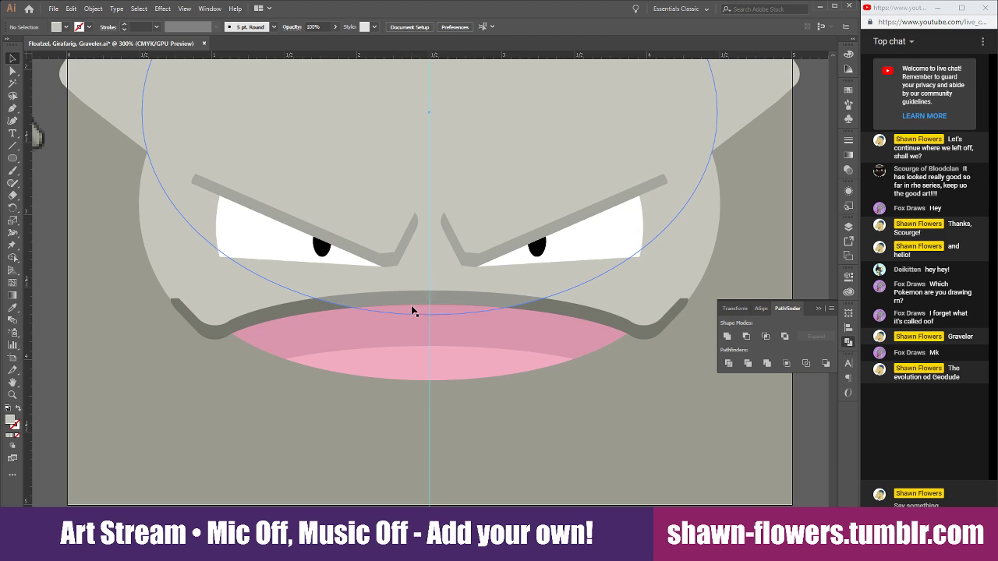
click(305, 311)
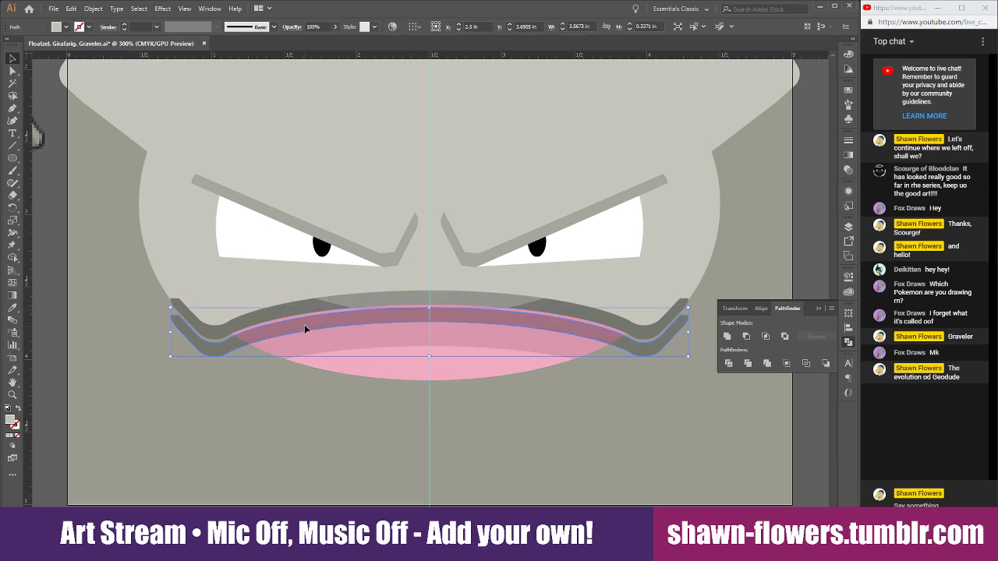
drag(223, 348, 225, 333)
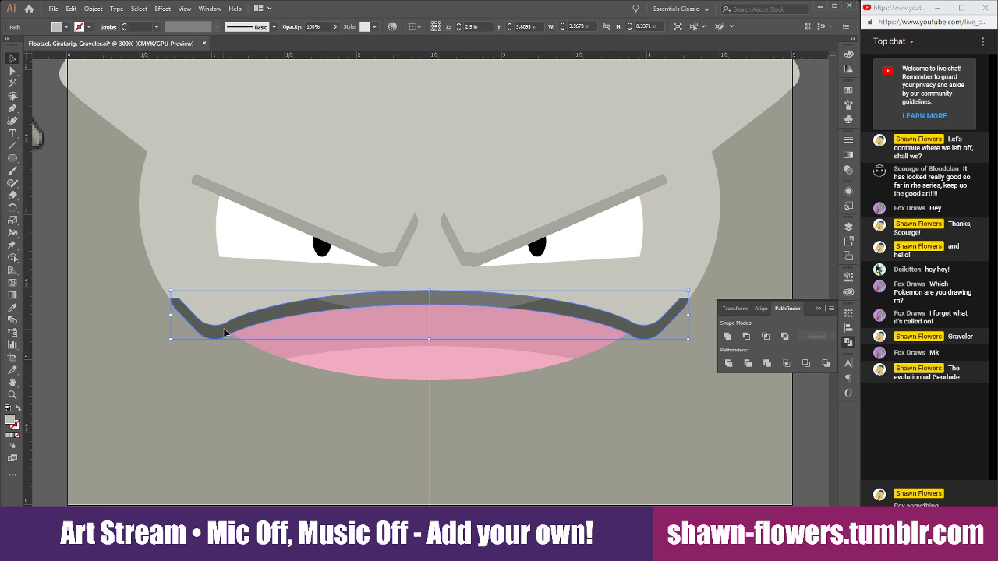
shift+click(444, 271)
click(746, 337)
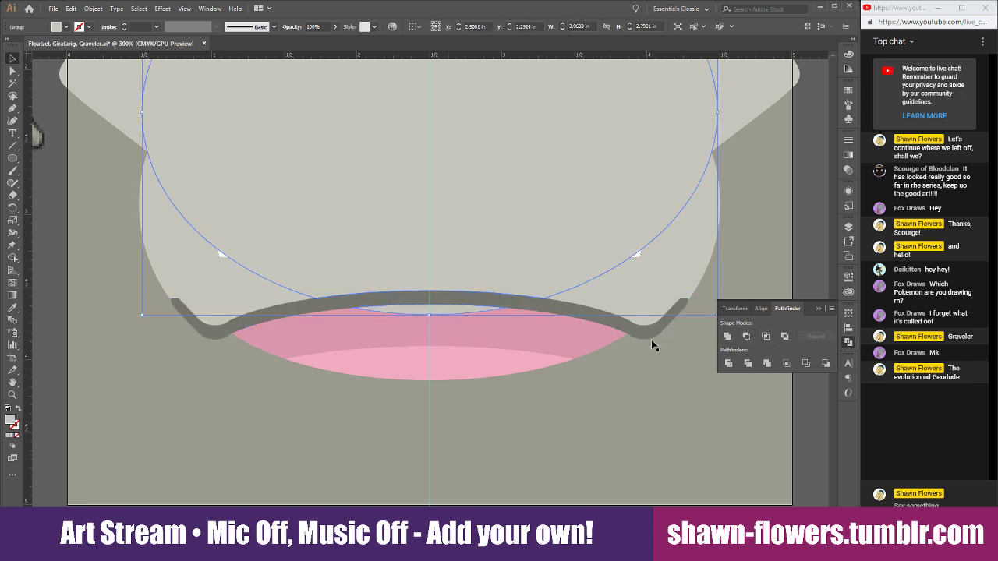
click(516, 425)
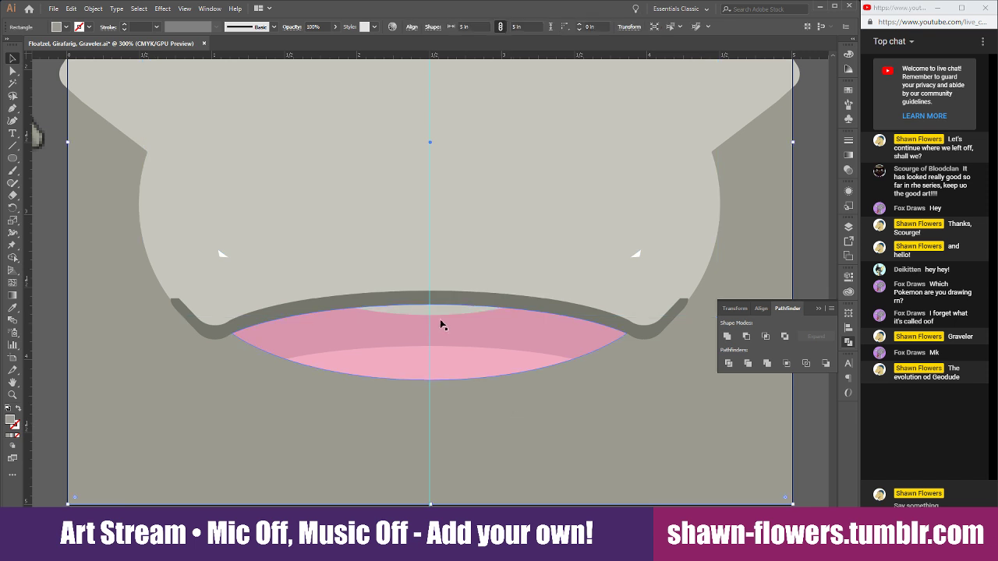
click(440, 311)
key(Delete)
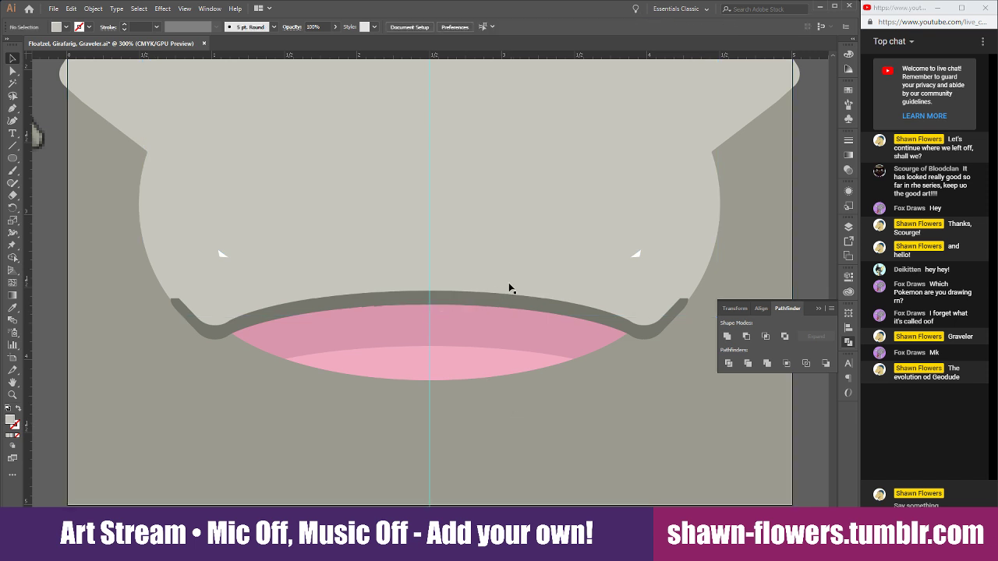
Send the trimmed head ellipse backward until it sits behind both eyes and brows.
key(ctrl+minus)
key(ctrl+minus)
scroll(534, 326, up, 1)
click(507, 266)
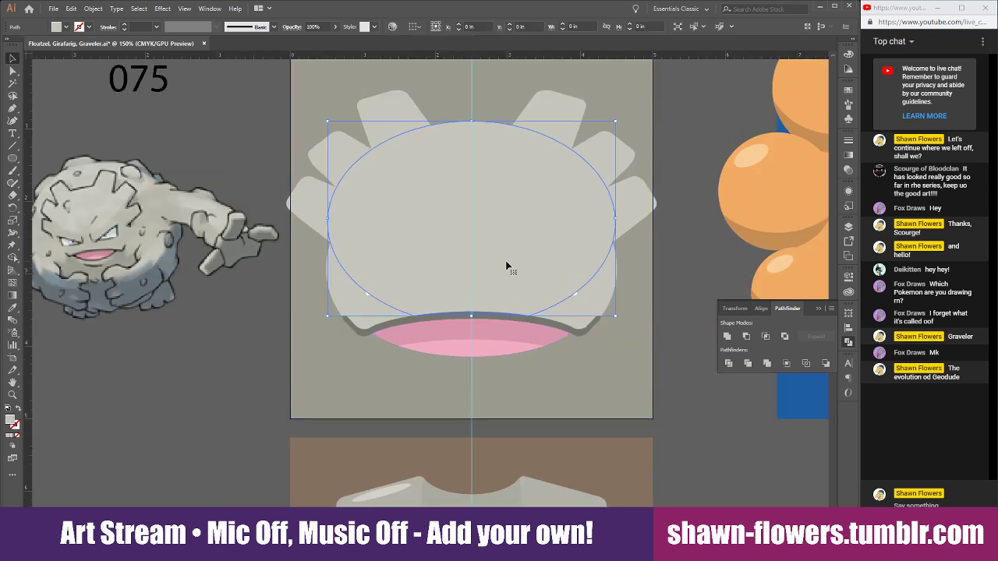
key(ctrl+[)
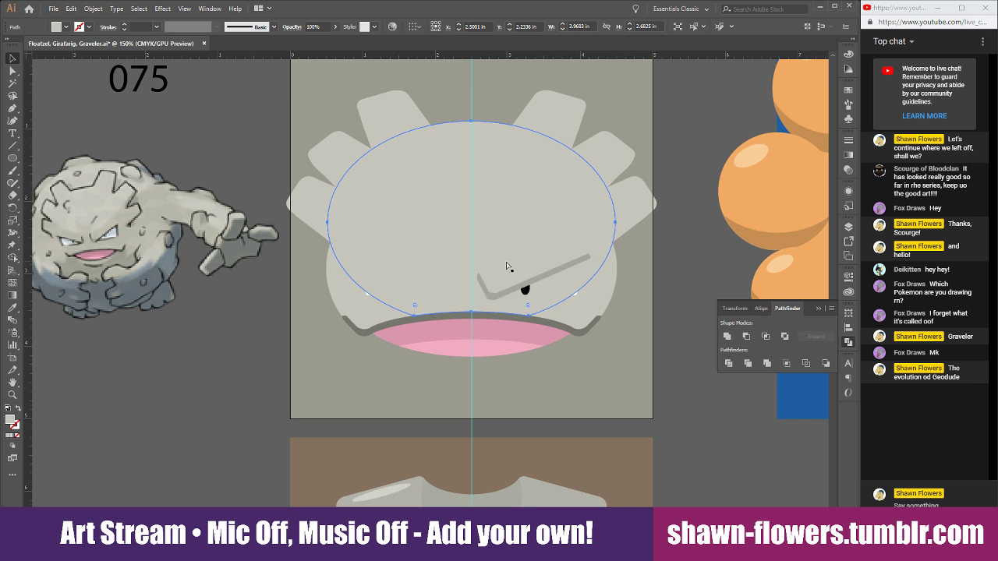
key(ctrl+bracketleft)
key(ctrl+bracketleft)
key(ctrl+bracketleft)
key(ctrl+bracketleft)
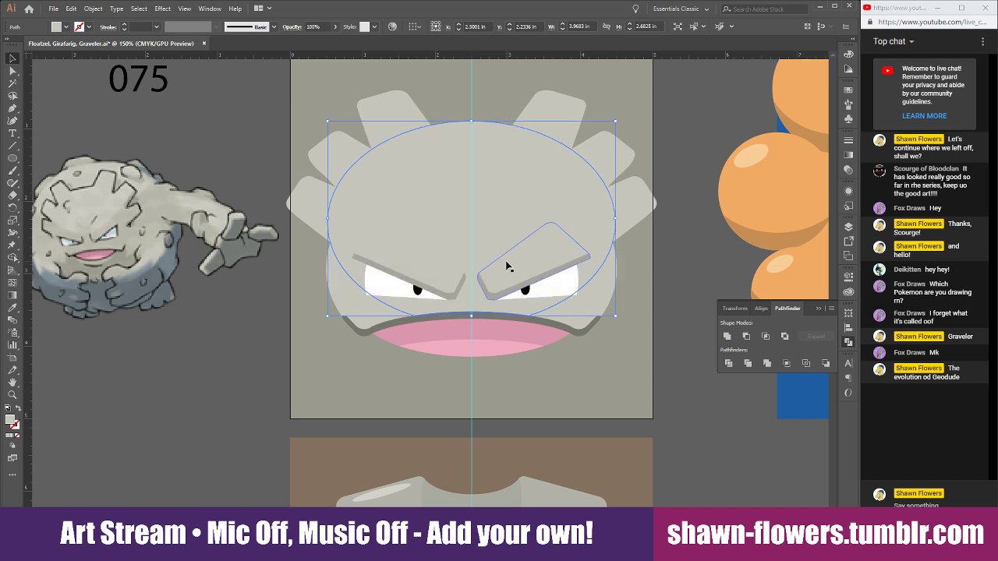
click(707, 273)
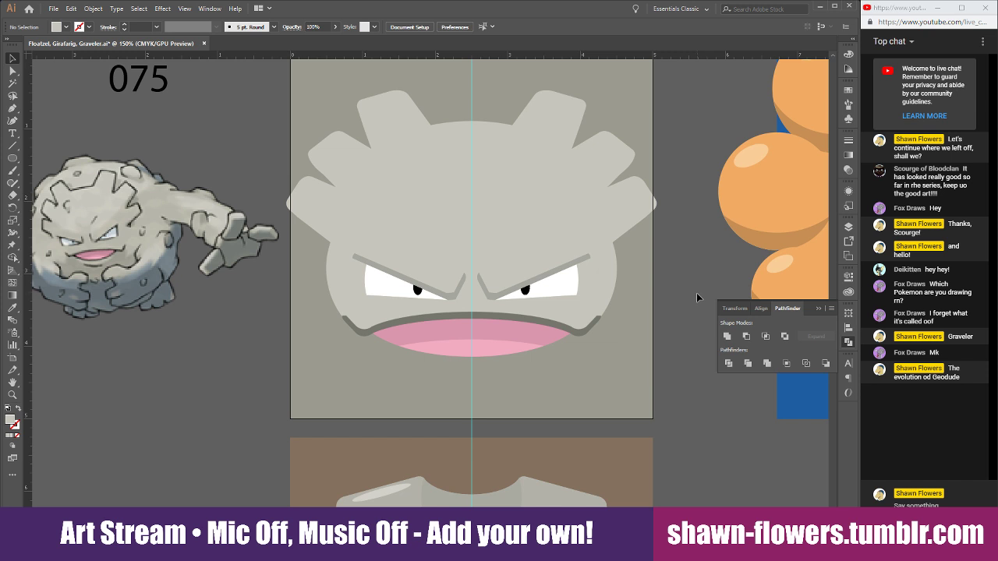
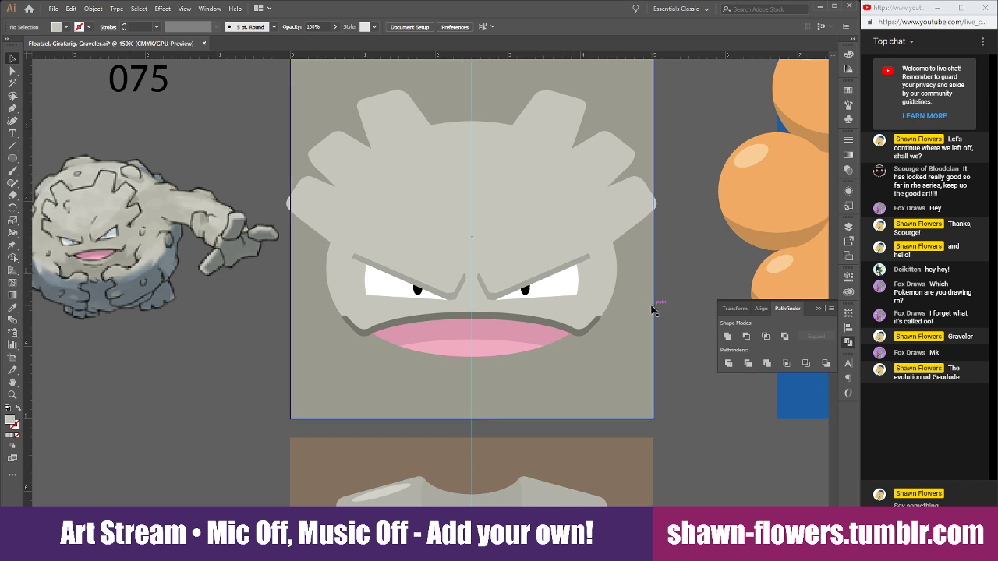
Place two copies of the light pink lower lip below the mouth and resize one to about 1.8 in wide and 0.49 in tall.
scroll(481, 402, up, 2)
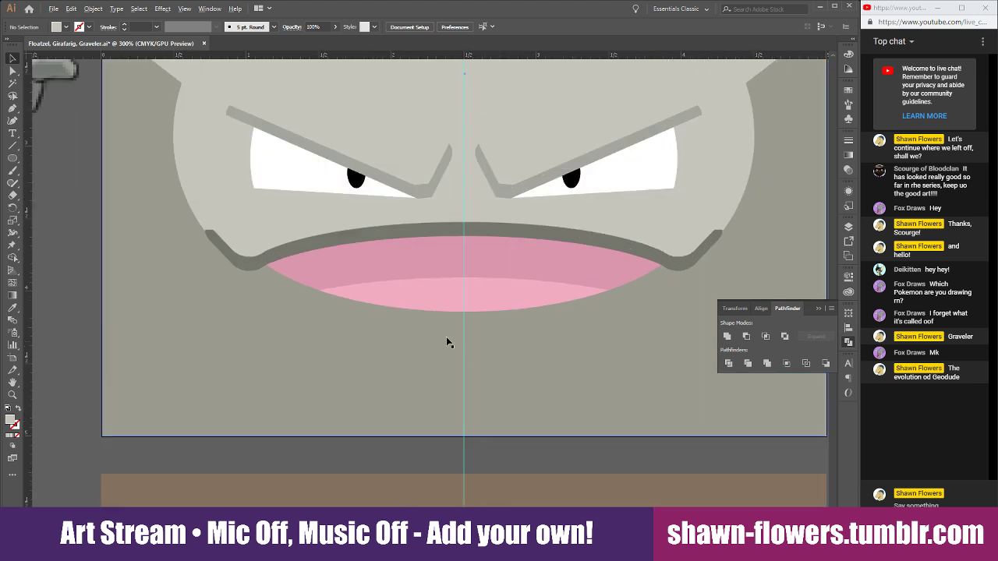
click(13, 158)
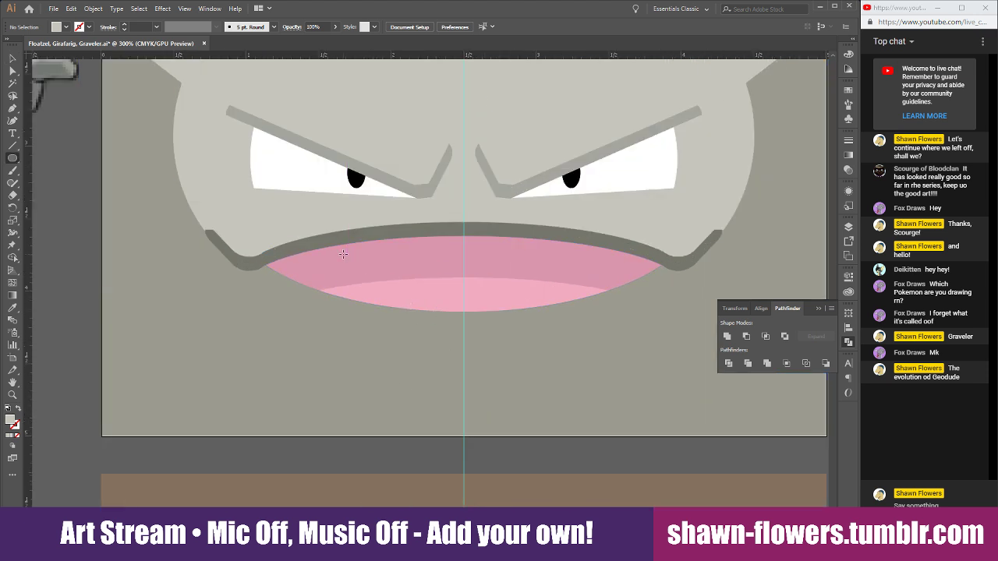
key(v)
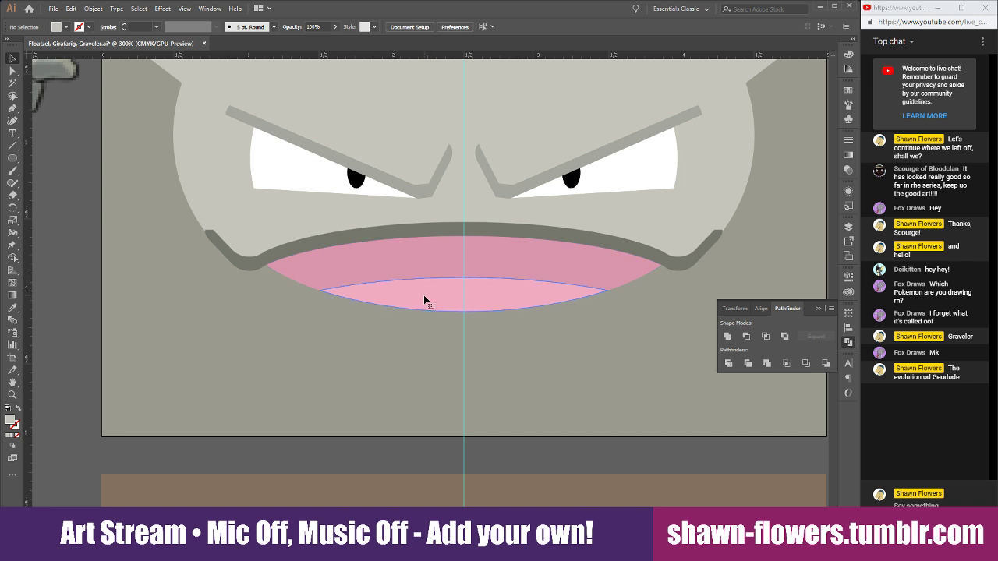
drag(423, 296, 463, 286)
click(497, 348)
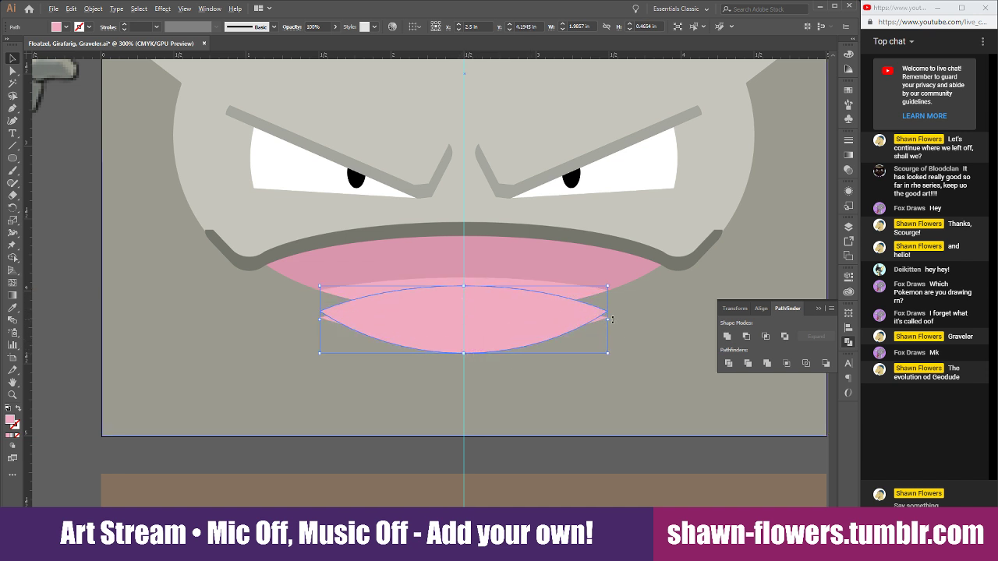
drag(609, 321, 594, 320)
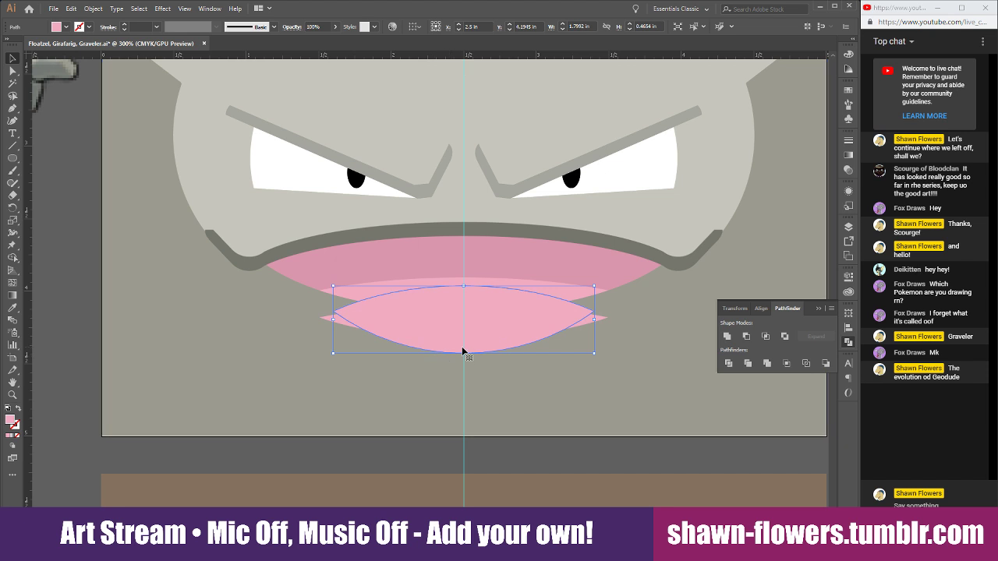
drag(464, 353, 463, 356)
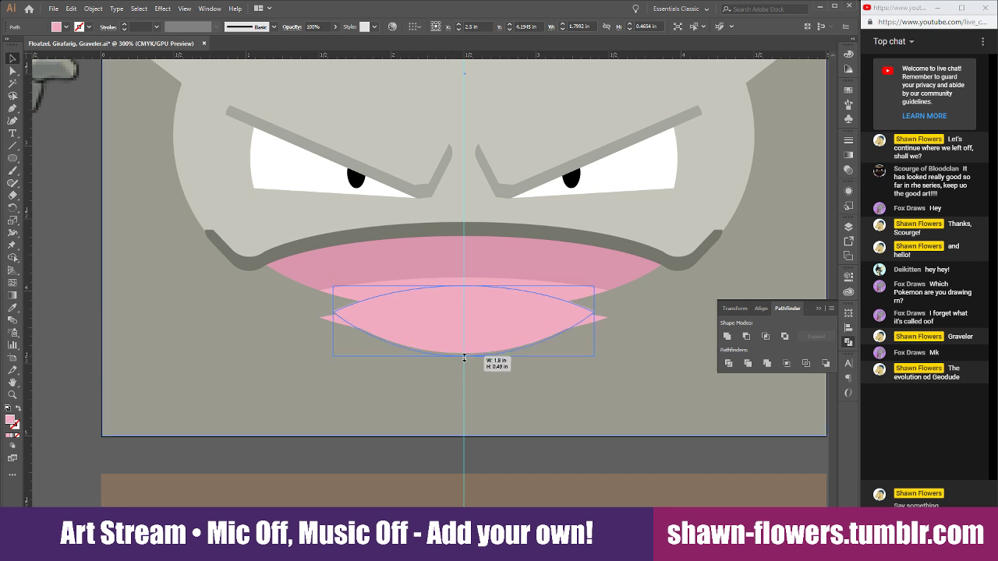
Subtract the thin lip copy from the taller one with Minus Front and delete the upper crescent.
click(343, 326)
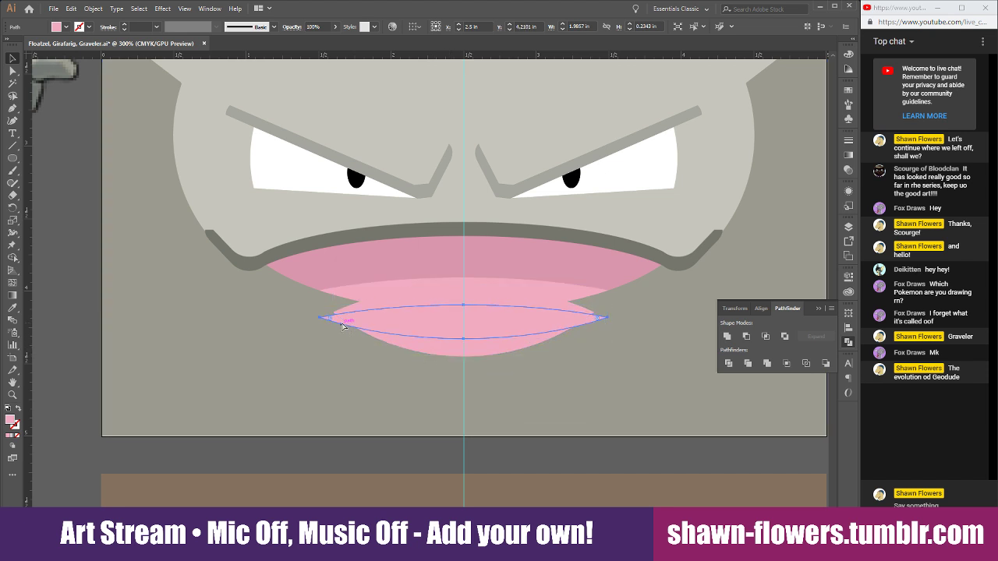
shift+click(421, 349)
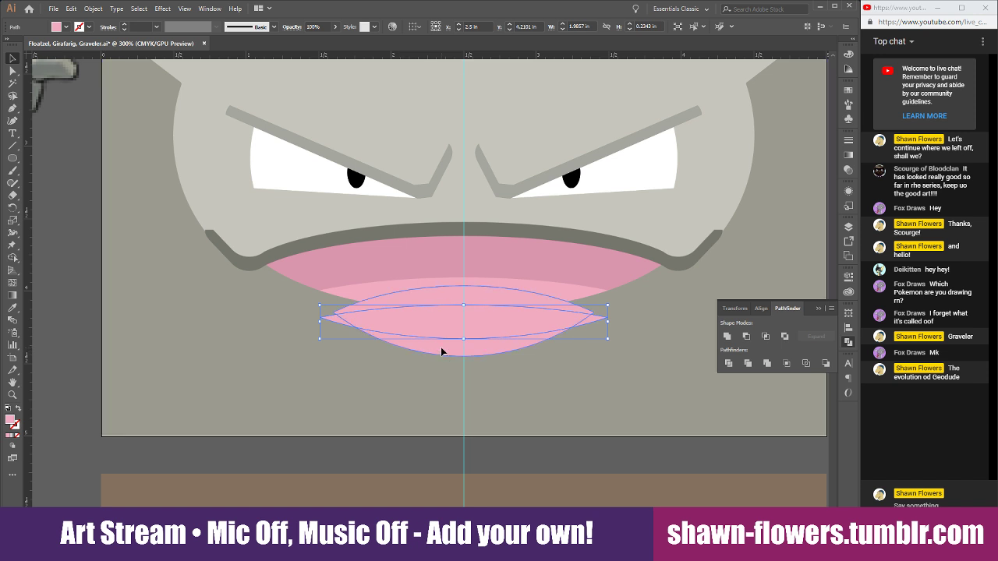
click(746, 336)
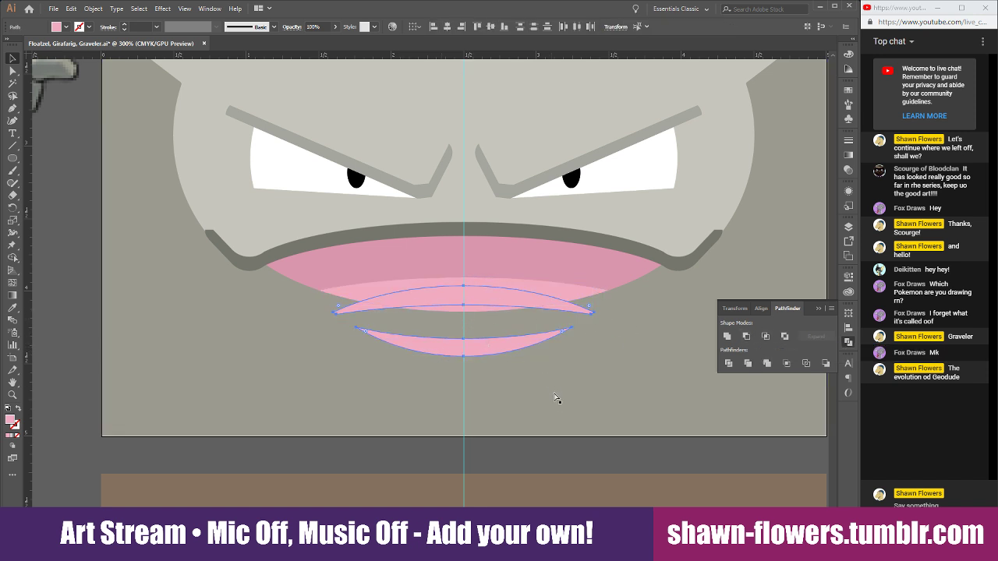
click(490, 320)
click(496, 297)
key(Delete)
Apply the brow's gray shading to the crescent below the mouth with the Eyedropper.
click(492, 346)
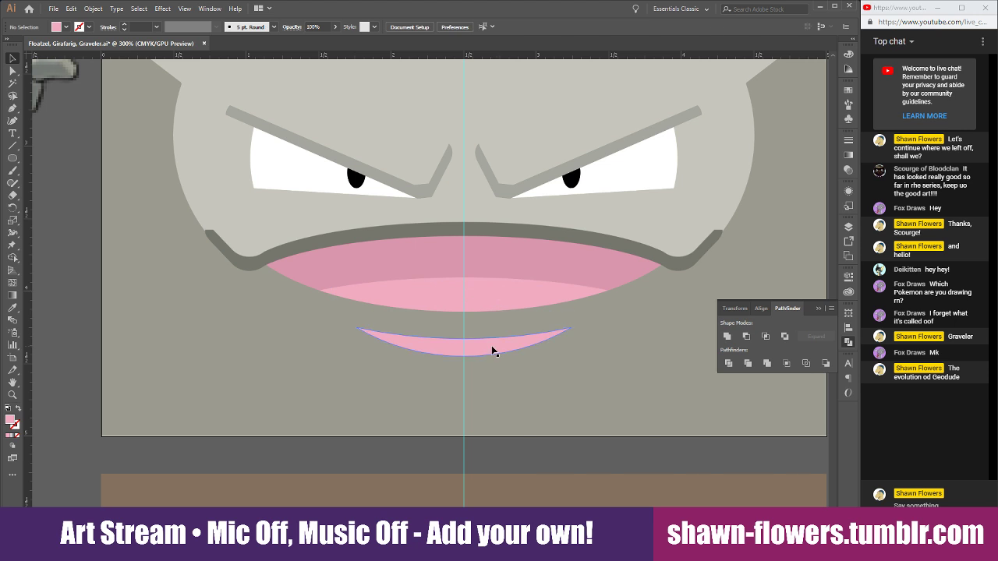
click(14, 307)
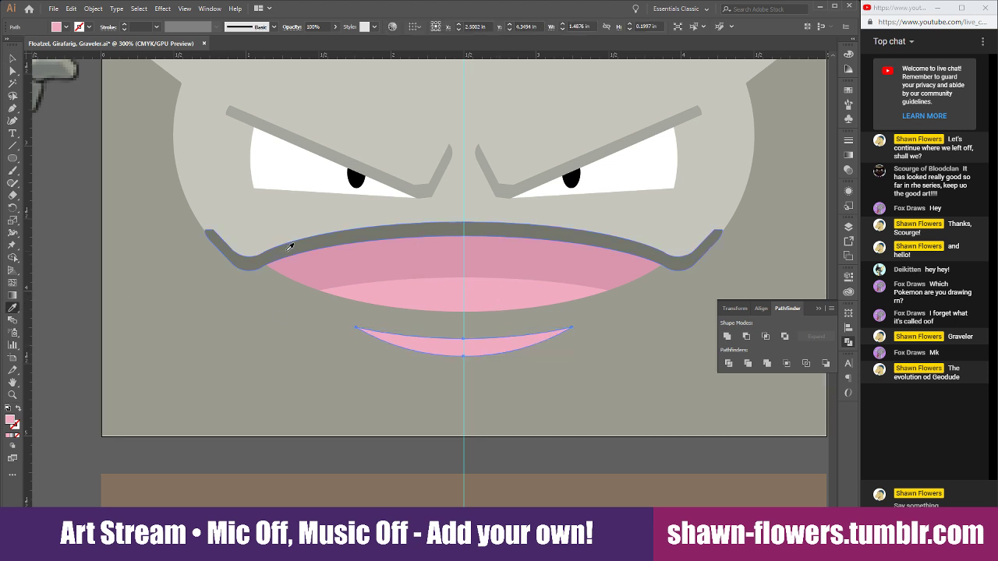
click(399, 175)
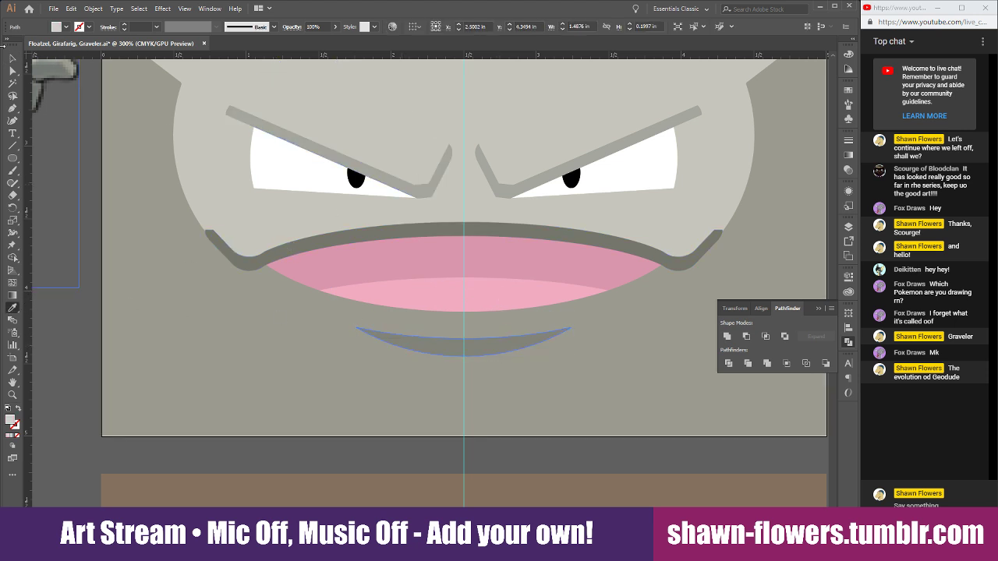
click(11, 59)
click(96, 355)
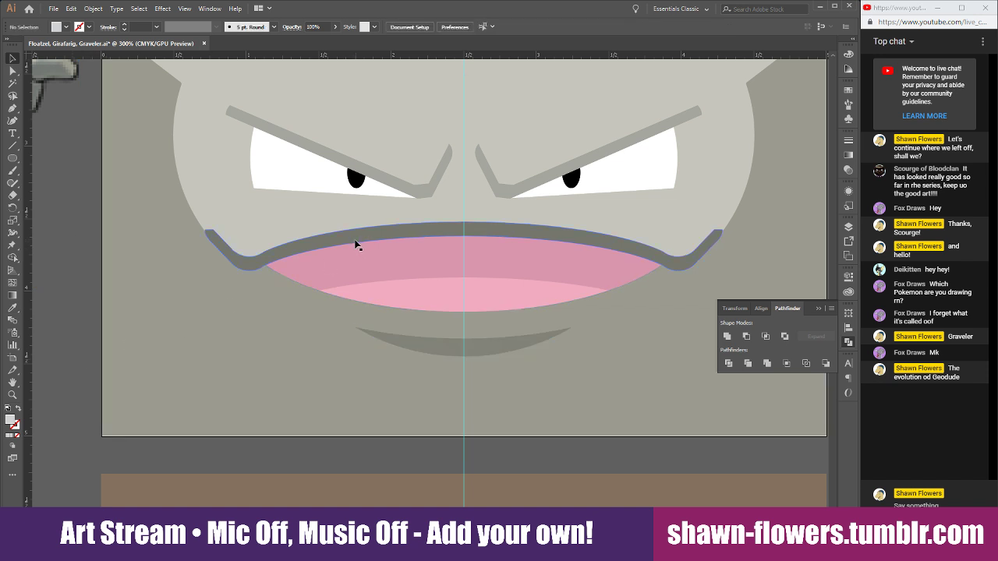
Apply the brow's gray shading to the mouth outline with the Eyedropper.
click(405, 231)
click(12, 309)
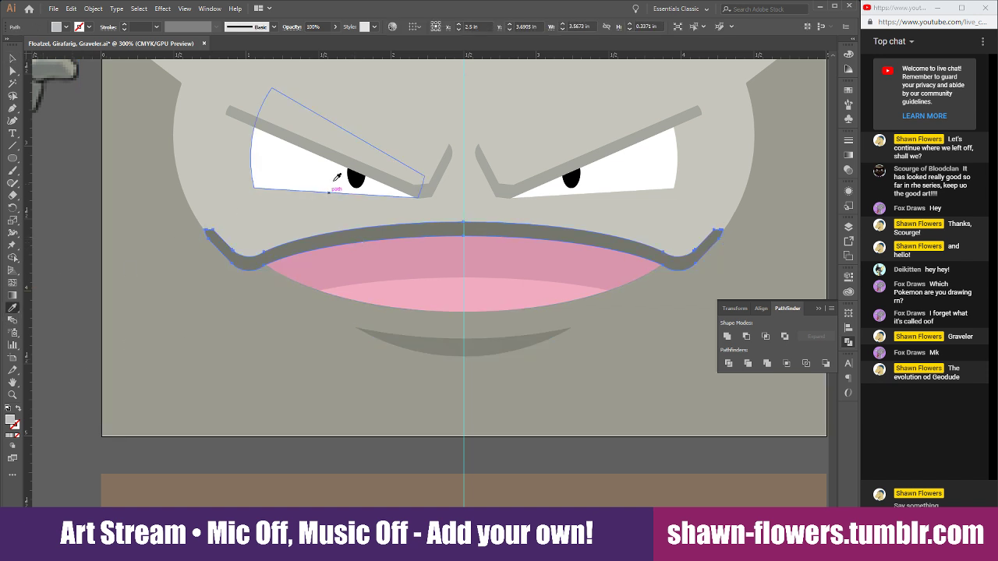
click(345, 156)
click(12, 60)
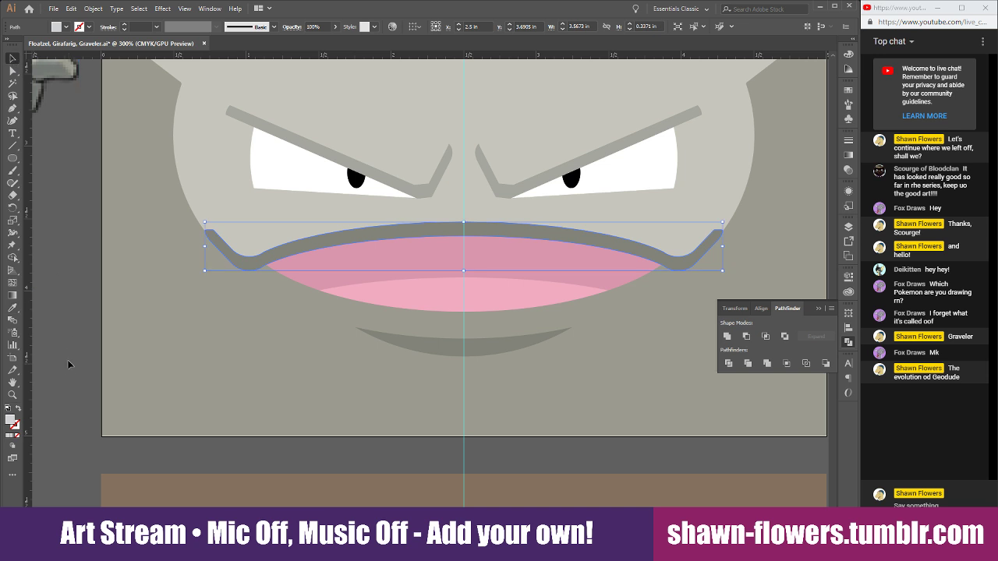
click(67, 363)
Place a copy of the mouth outline slightly above it and recolor the original with the head's light gray.
alt+scroll(224, 379, down, 2)
scroll(421, 420, up, 1)
scroll(567, 423, left, 3)
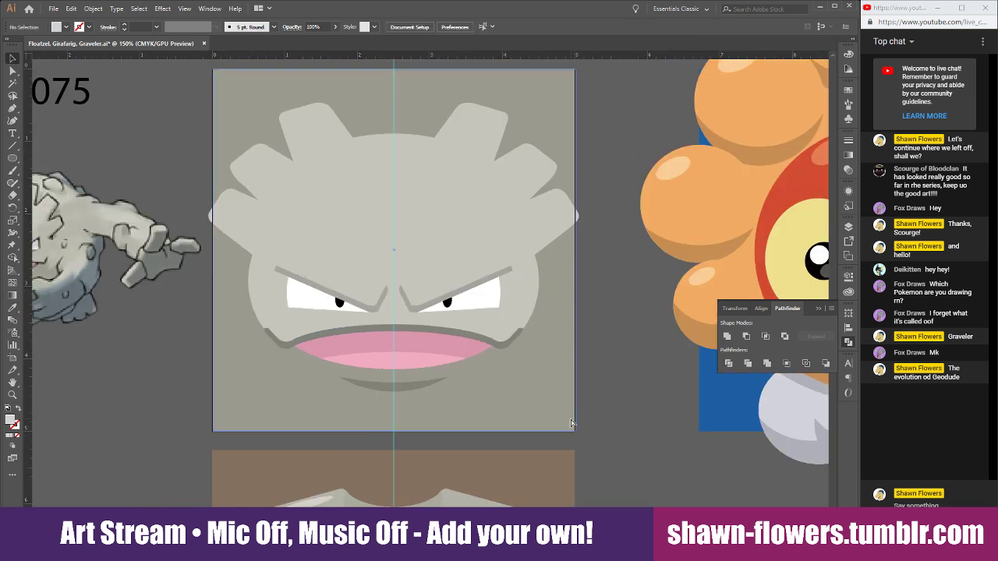
alt+scroll(445, 418, up, 1)
alt+scroll(445, 417, down, 1)
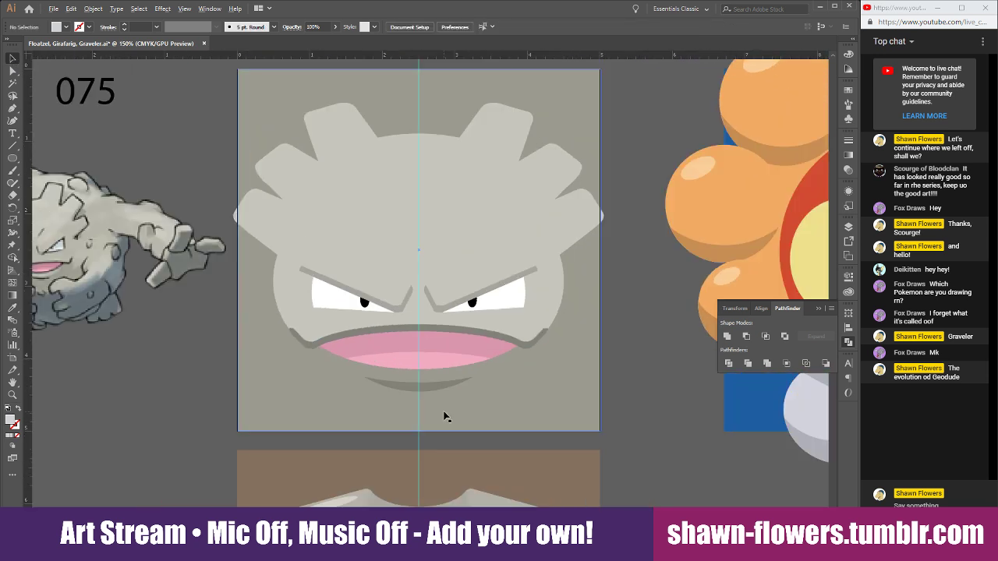
alt+scroll(335, 367, up, 3)
click(289, 297)
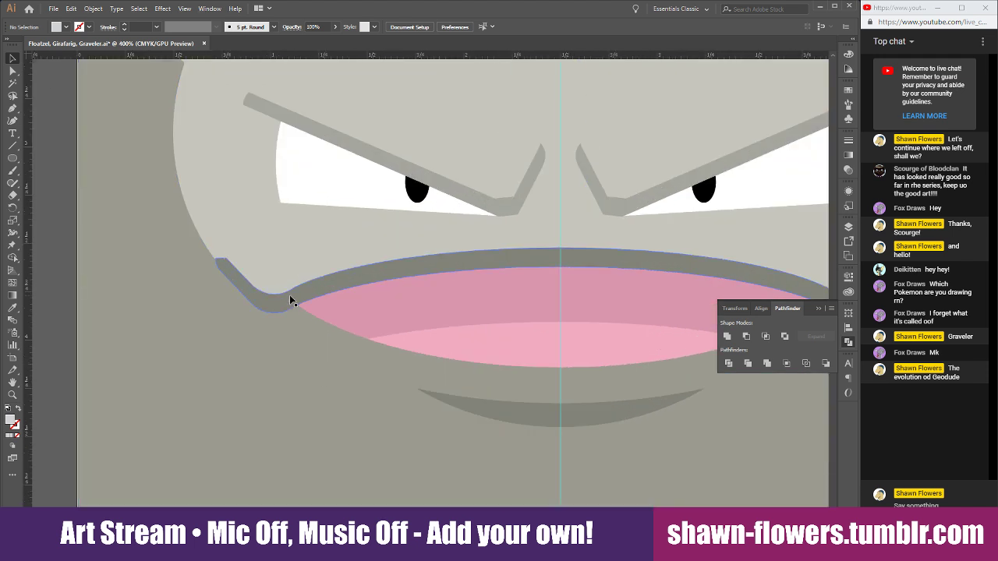
drag(290, 302, 284, 279)
click(246, 295)
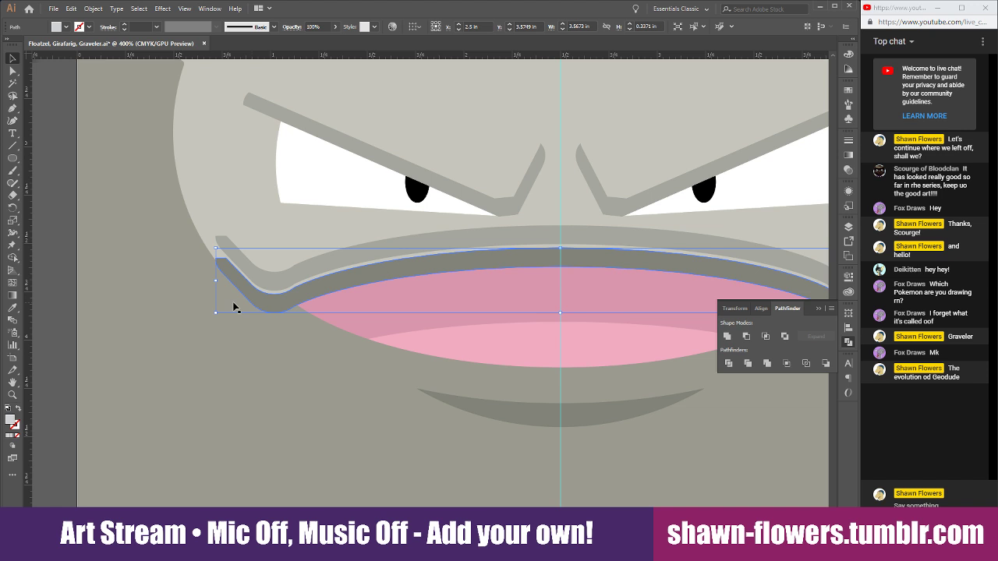
click(16, 311)
click(227, 158)
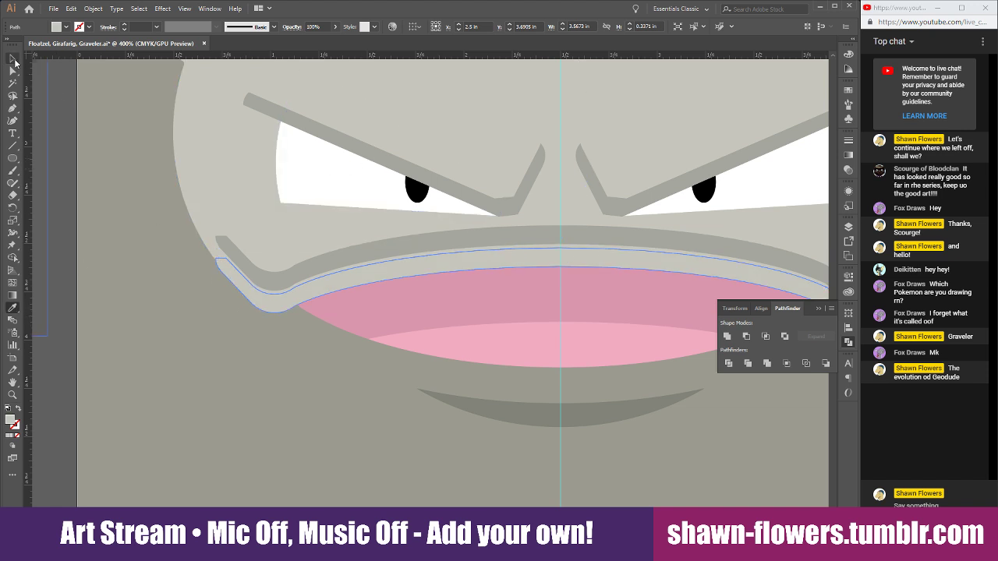
click(14, 61)
Move the shaded outline copy back down exactly over the light gray mouth outline.
scroll(80, 195, up, 1)
click(67, 212)
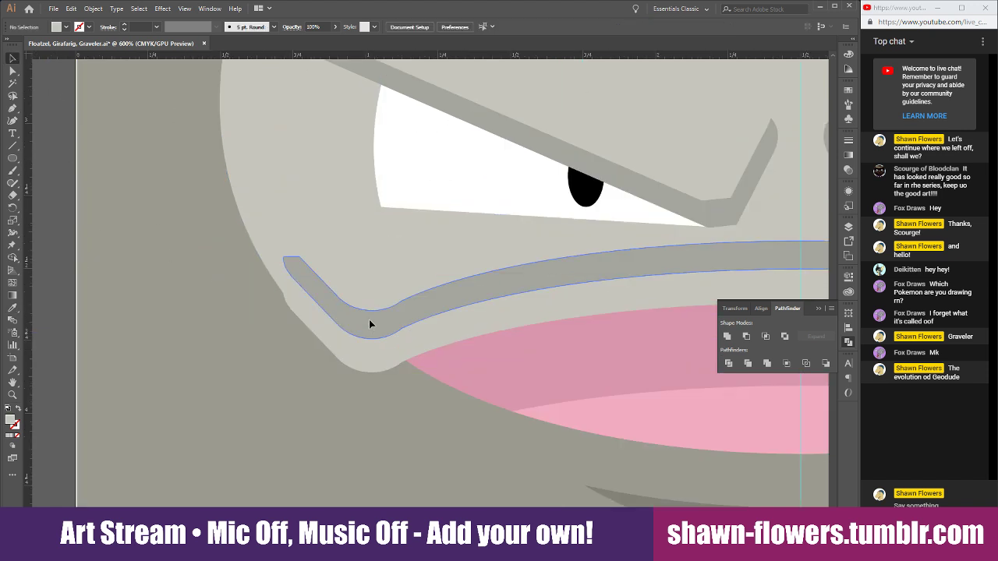
drag(369, 319, 371, 351)
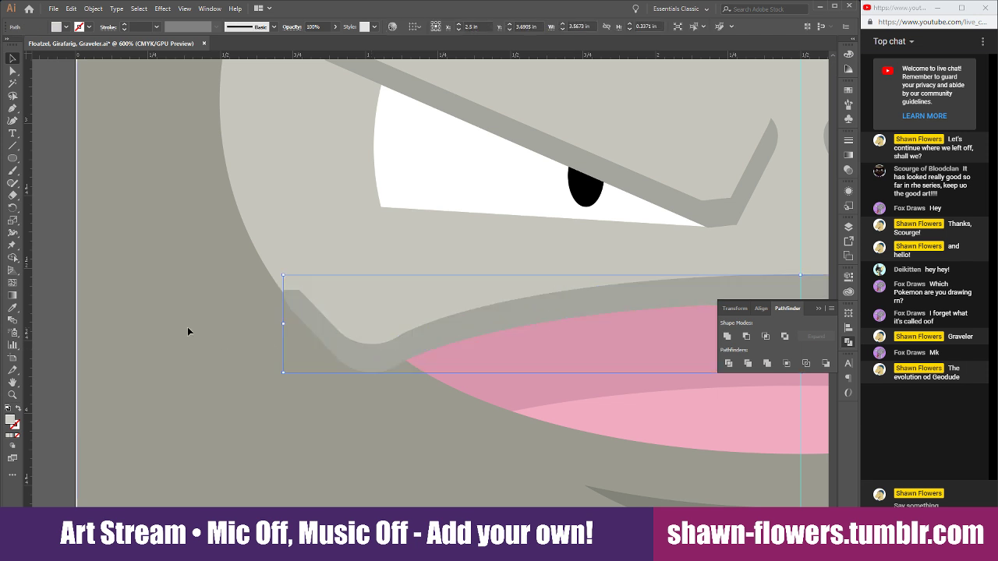
Shift the gray background square so its lower-right corner meets the artboard's corner.
click(162, 335)
scroll(159, 337, down, 3)
scroll(647, 459, up, 3)
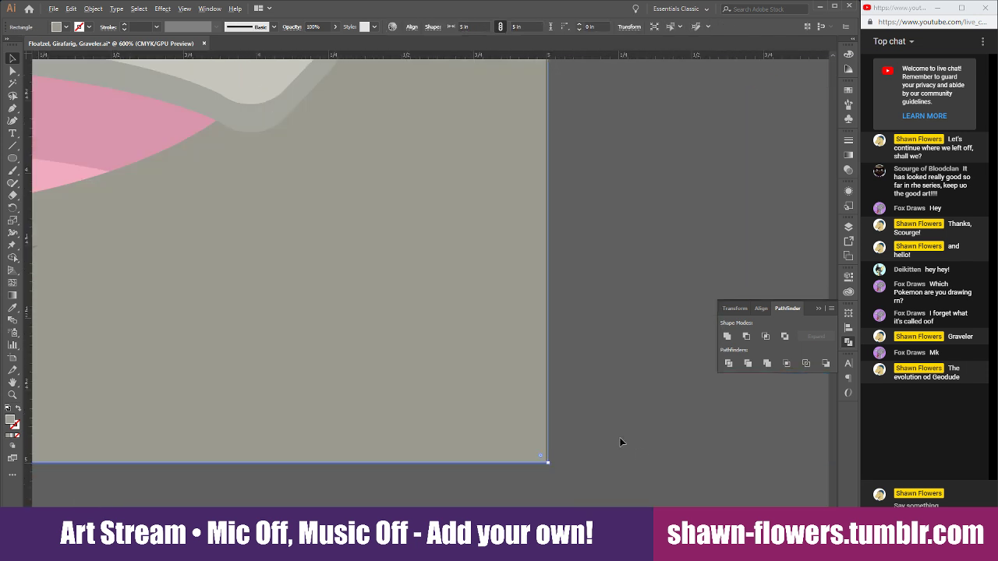
scroll(621, 442, up, 3)
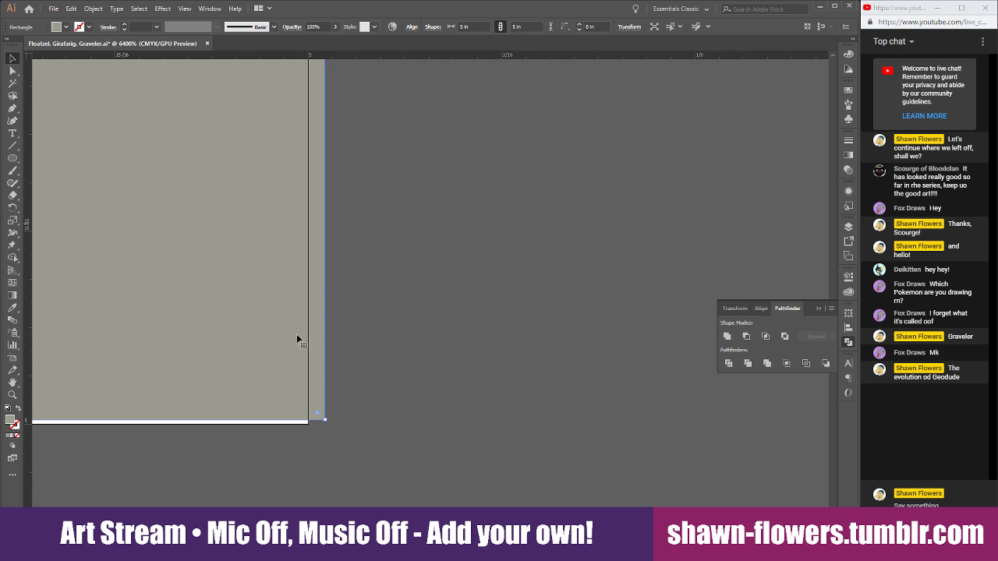
drag(297, 337, 281, 340)
click(351, 312)
Check the background square's upper corners and fine-align its upper-left corner with the artboard.
scroll(334, 292, down, 9)
scroll(313, 266, down, 4)
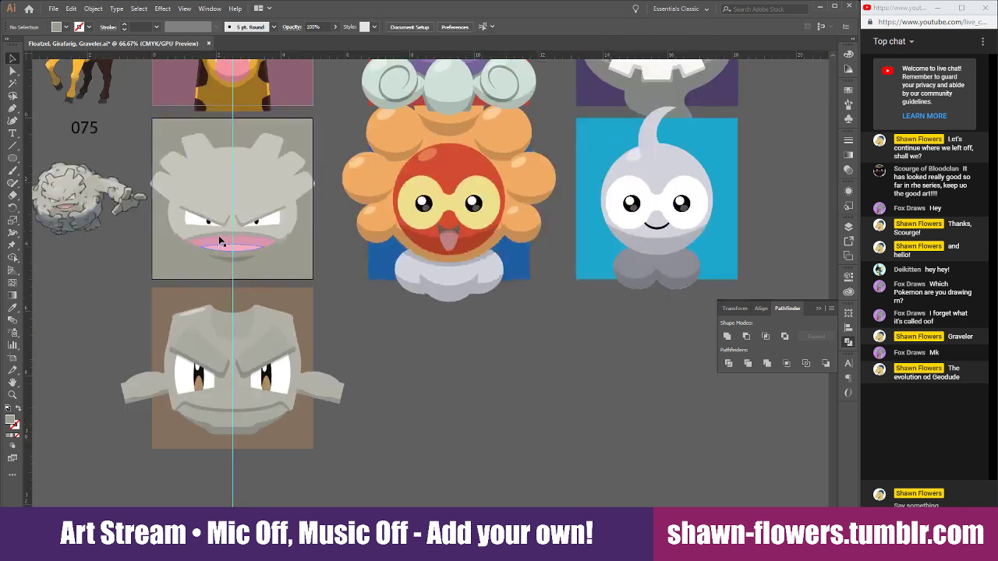
scroll(222, 233, up, 2)
scroll(310, 208, up, 8)
scroll(425, 148, up, 4)
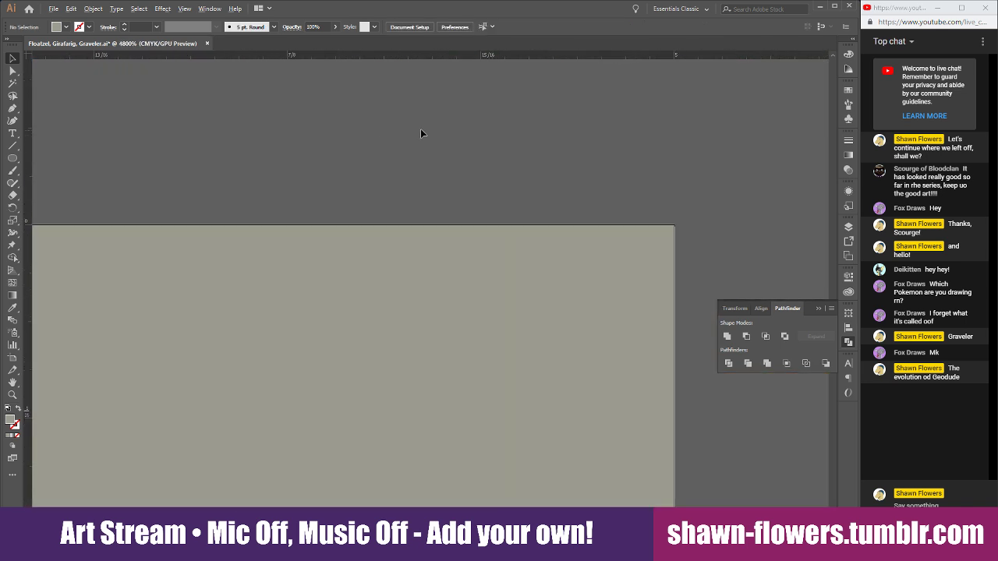
click(510, 271)
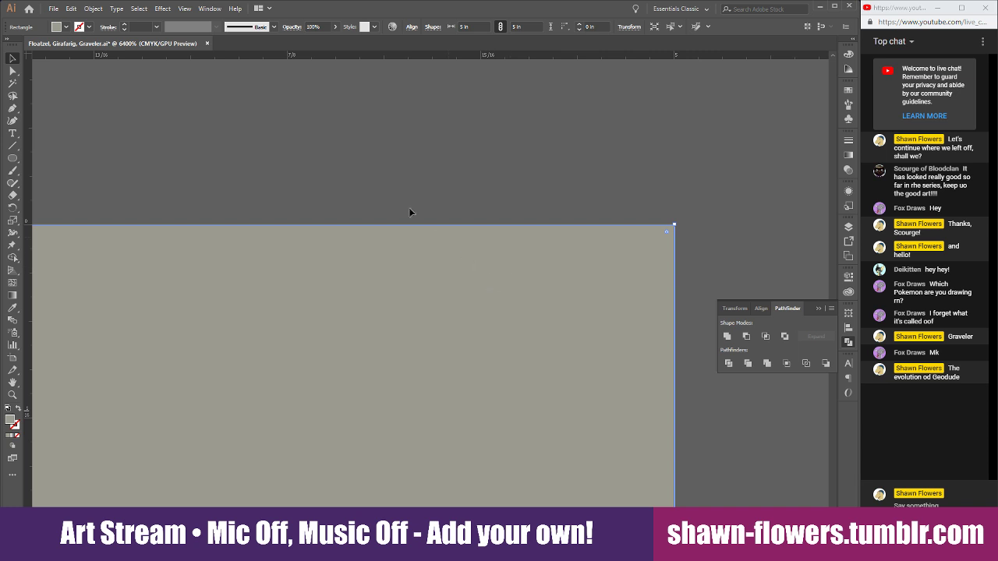
scroll(252, 191, left, 10)
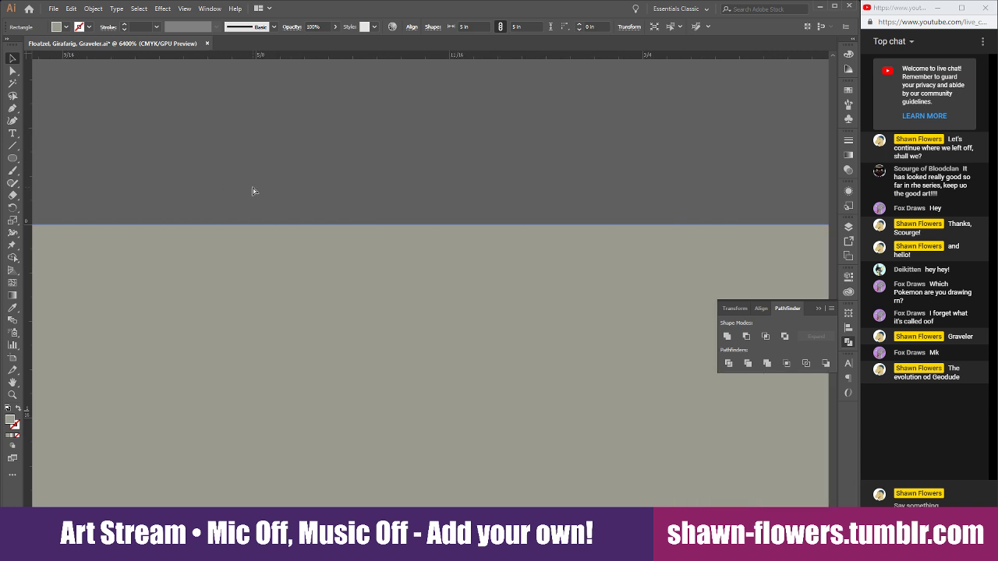
scroll(252, 191, left, 2)
scroll(252, 191, left, 3)
scroll(227, 216, down, 10)
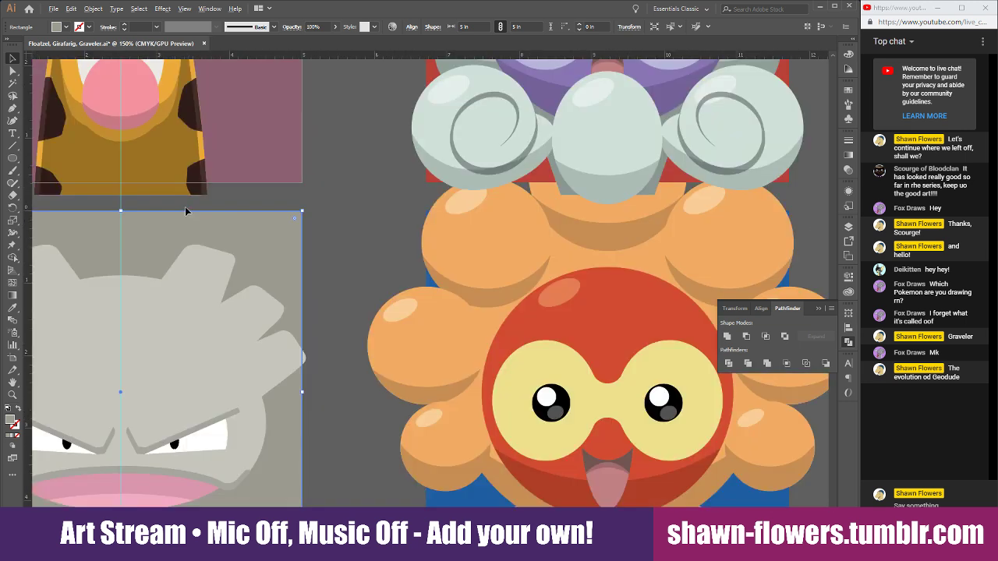
scroll(186, 211, down, 3)
scroll(225, 216, up, 12)
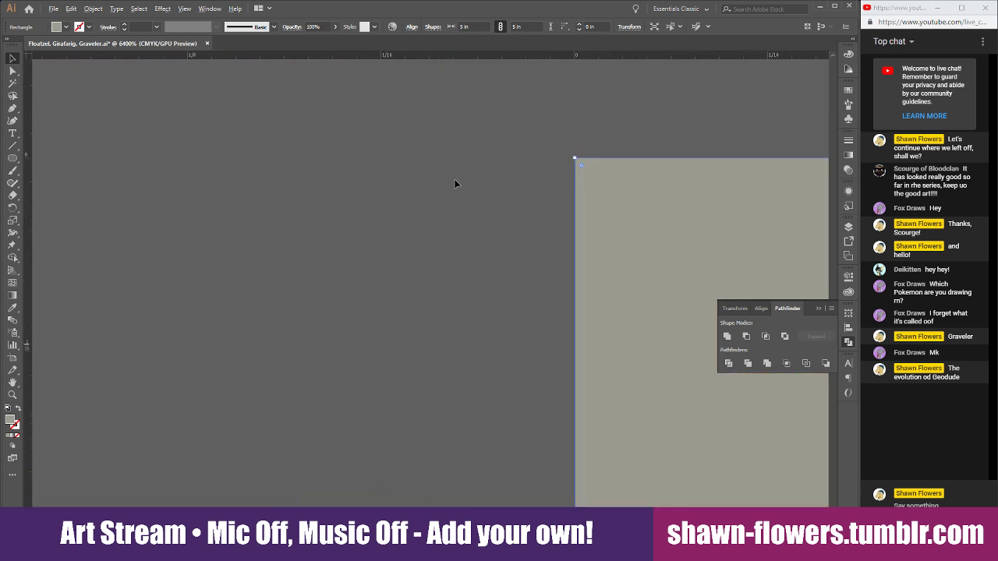
scroll(547, 170, up, 2)
scroll(548, 169, right, 3)
scroll(258, 150, up, 1)
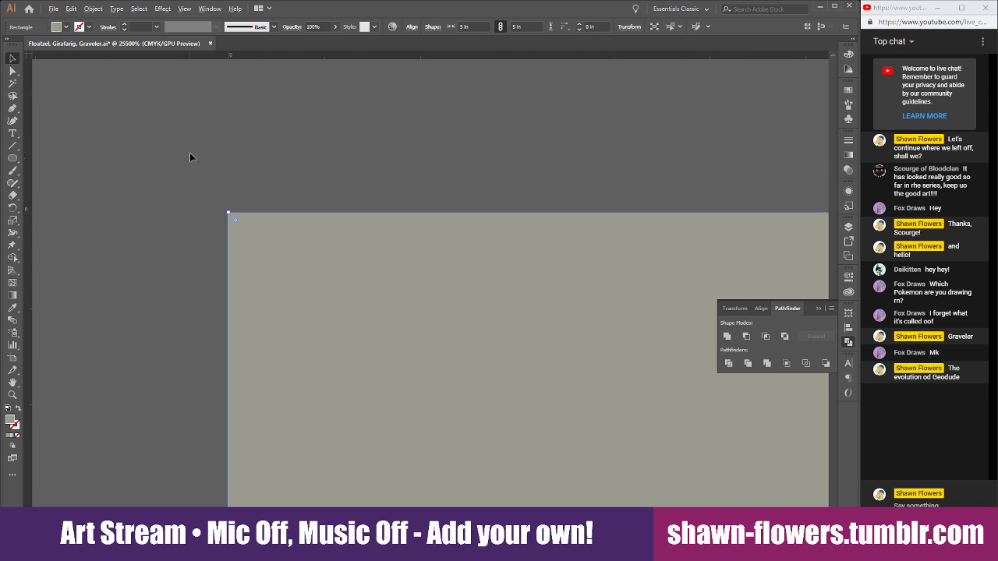
scroll(204, 164, up, 2)
scroll(297, 299, down, 2)
scroll(212, 143, up, 4)
scroll(212, 143, left, 3)
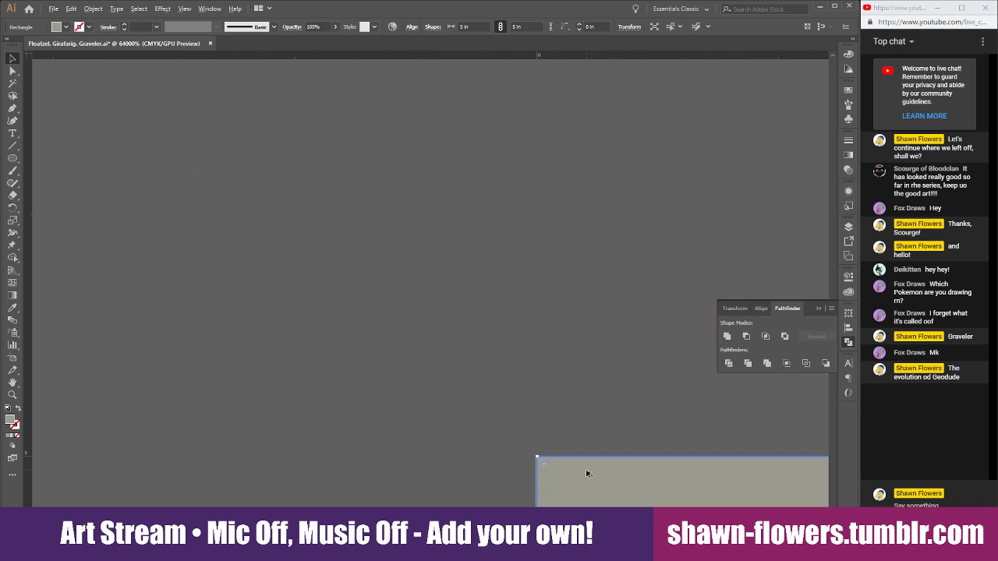
drag(584, 487, 586, 467)
click(577, 406)
Examine the whole portrait and its background against the Graveler reference and the neighboring portraits.
scroll(583, 419, down, 8)
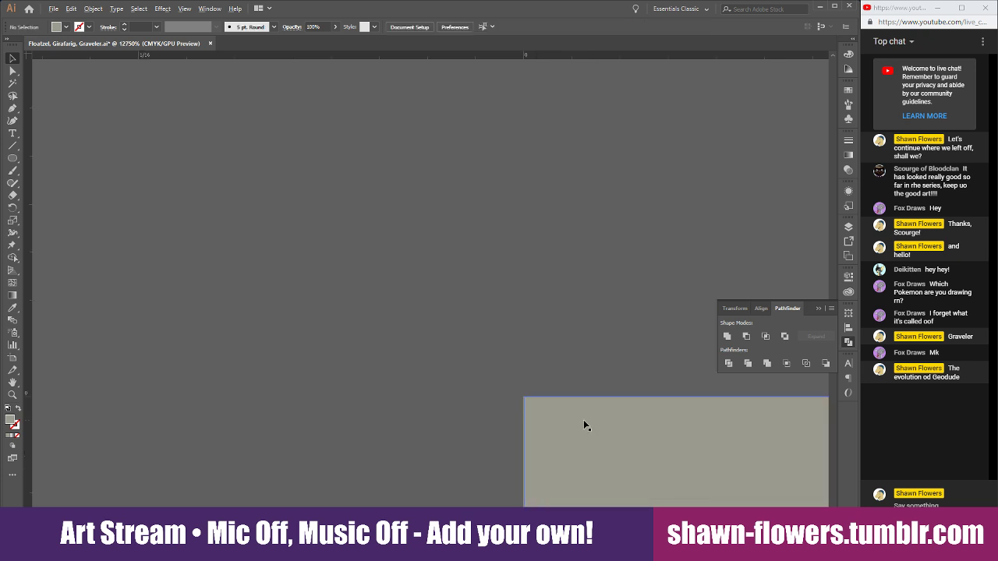
scroll(636, 471, down, 8)
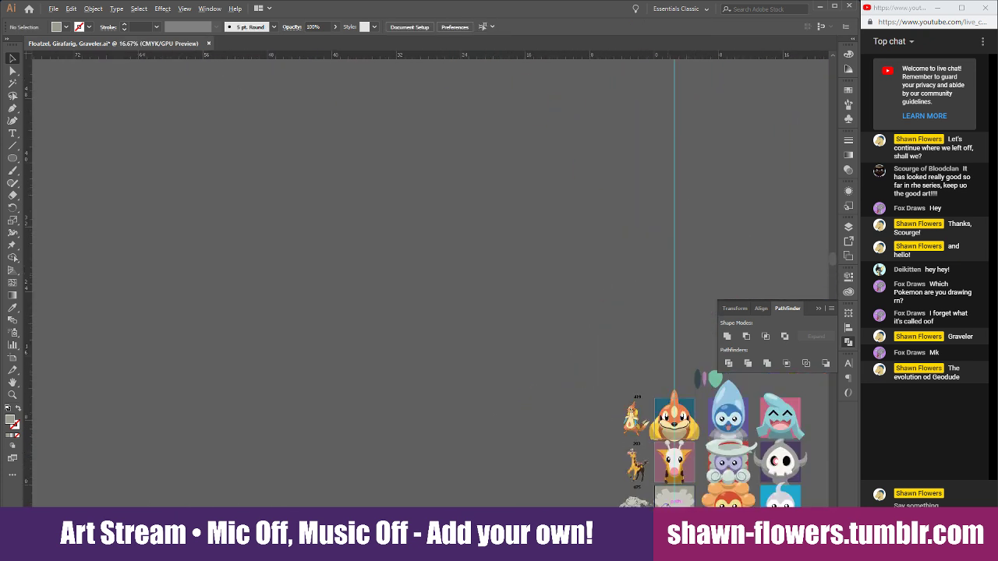
scroll(622, 493, right, 2)
scroll(591, 473, down, 2)
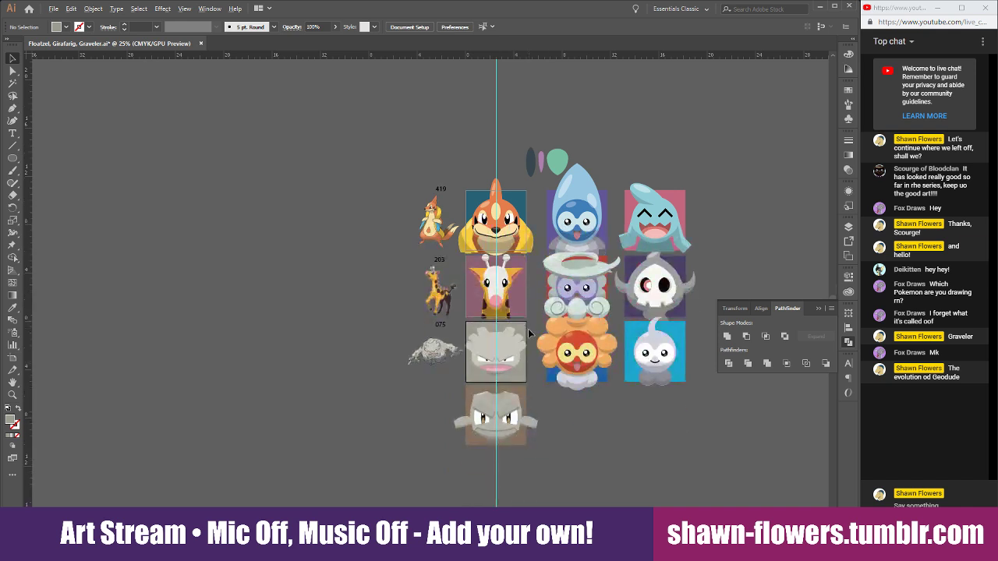
scroll(518, 380, up, 4)
scroll(461, 379, up, 3)
scroll(455, 341, down, 3)
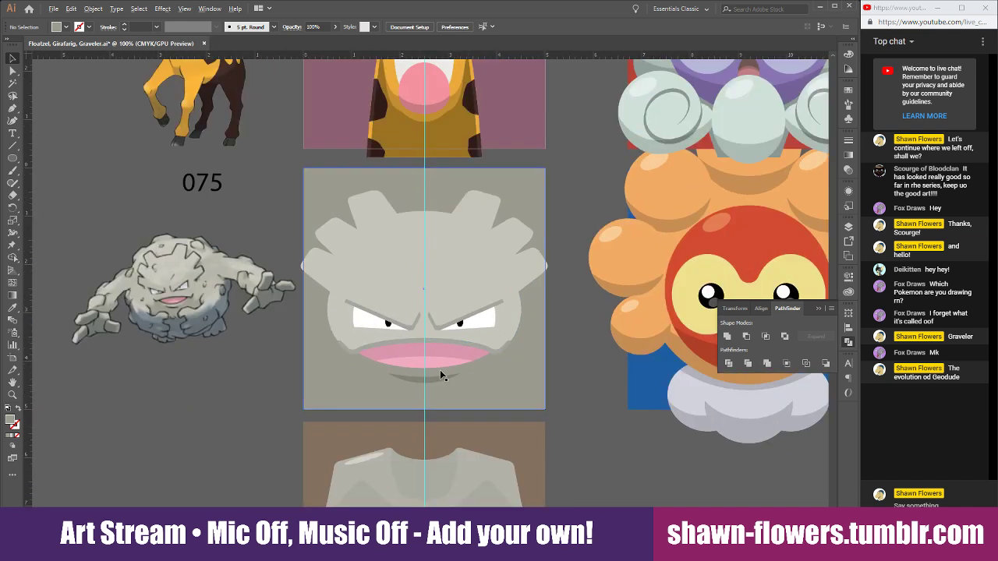
scroll(441, 374, up, 2)
scroll(485, 380, down, 1)
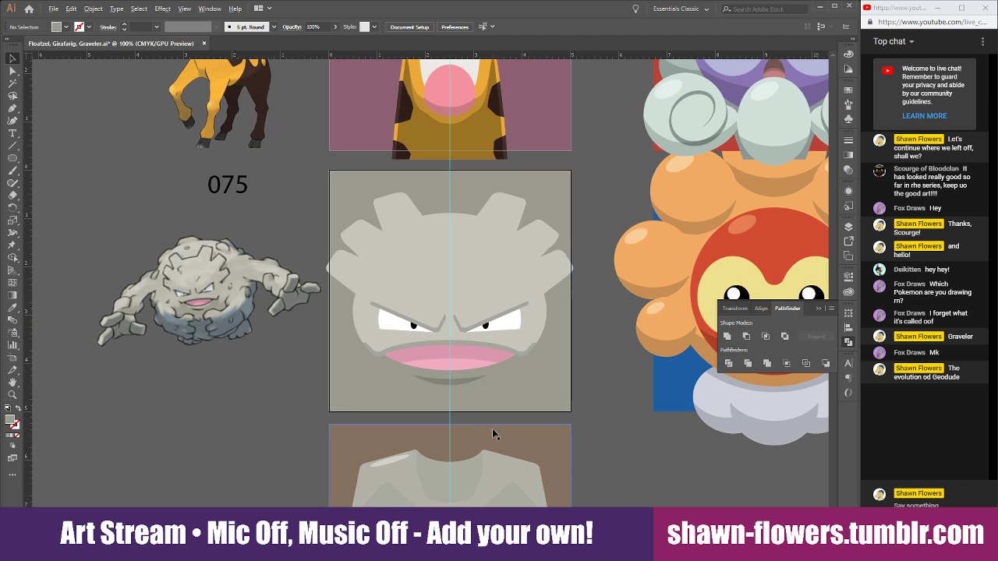
scroll(492, 428, up, 1)
click(285, 360)
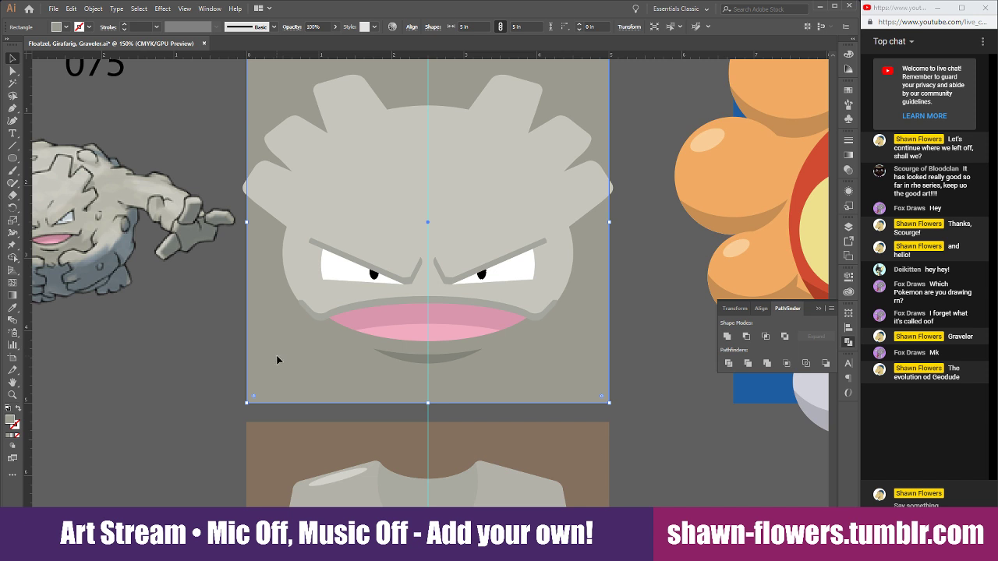
drag(276, 359, 304, 365)
click(664, 334)
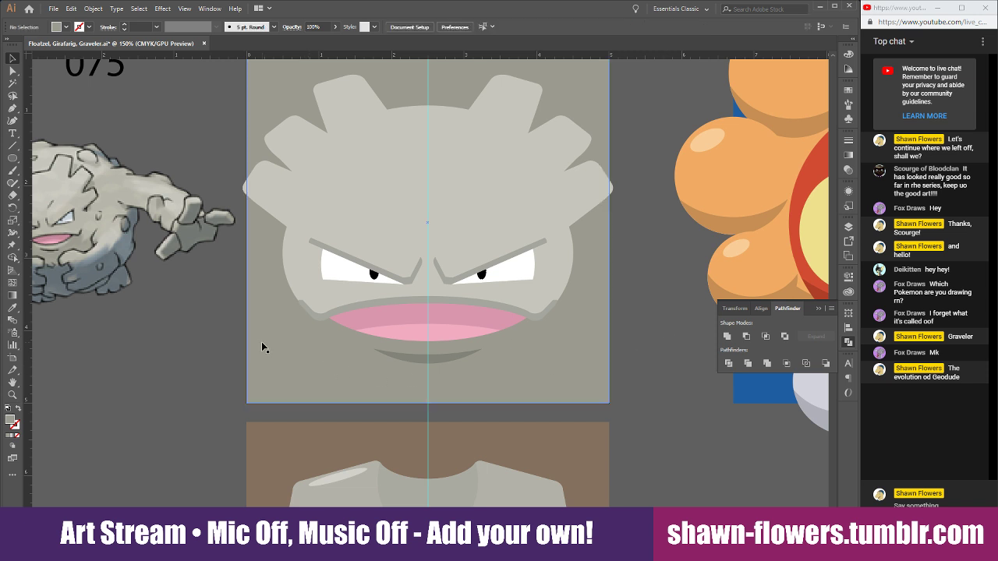
Draw an ellipse about 6.06 in wide and 4.89 in tall over the portrait and center it on the vertical guide.
key(l)
scroll(292, 345, down, 1)
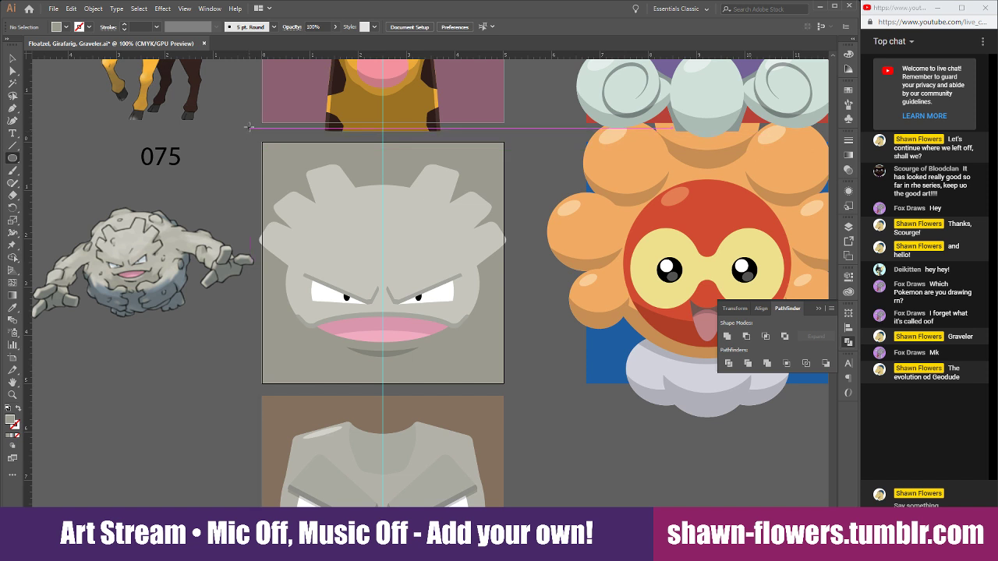
drag(262, 136, 542, 364)
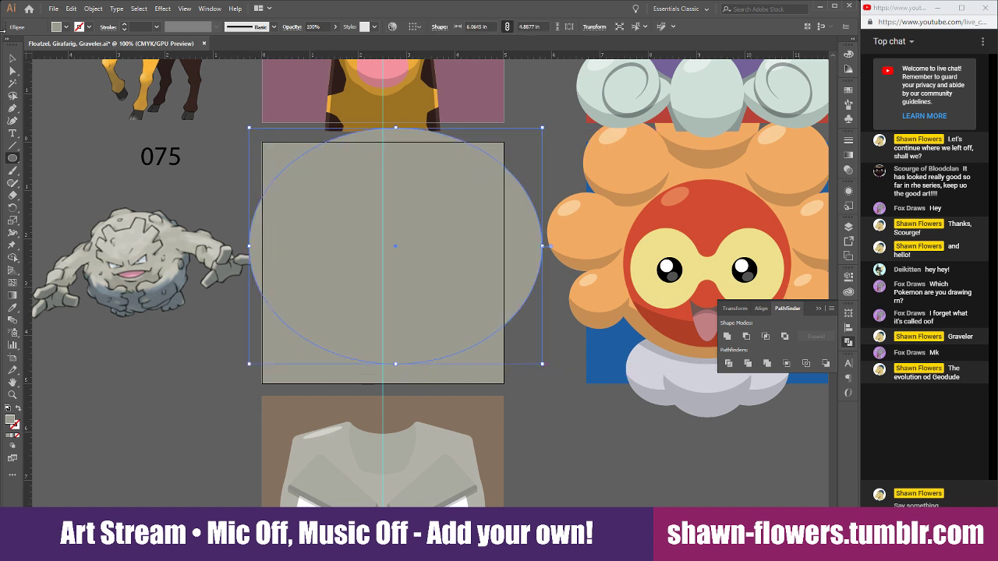
click(14, 59)
drag(520, 289, 486, 316)
scroll(383, 383, up, 5)
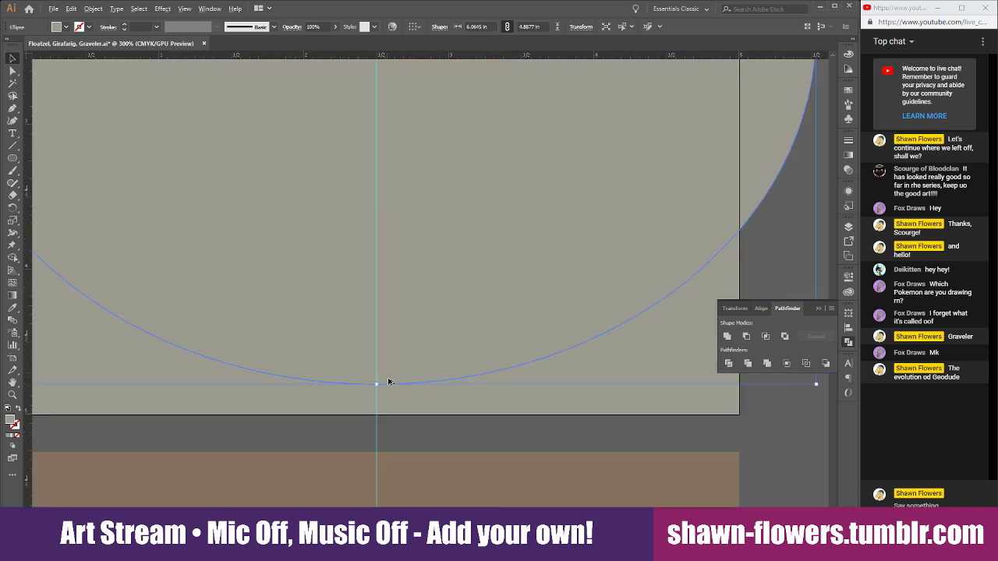
scroll(394, 384, down, 5)
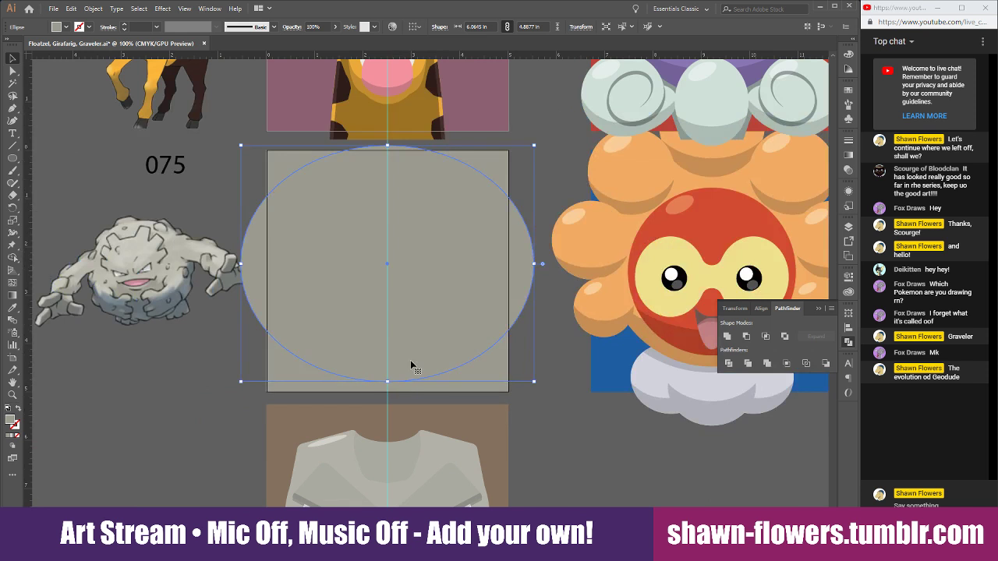
Divide the background square with the large ellipse, keep only the pieces inside the square, and place them behind the face.
shift+click(304, 380)
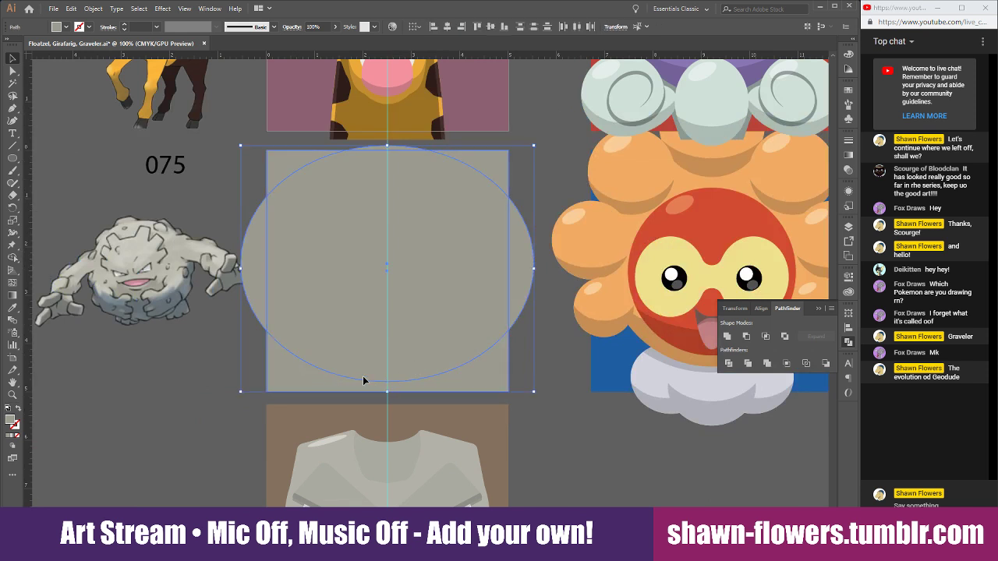
click(729, 337)
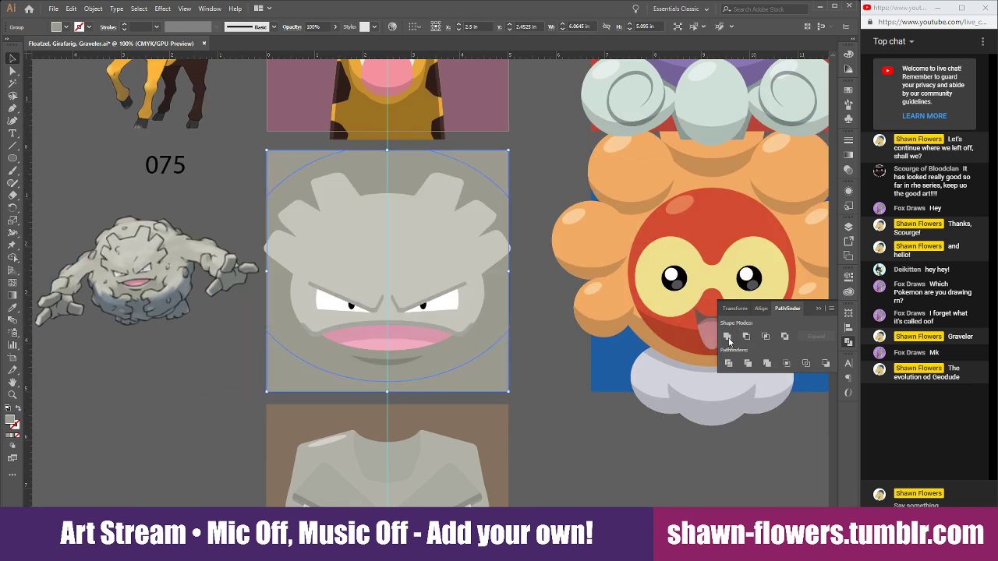
click(559, 362)
Darken the background piece below the ellipse by sampling the giraffe portrait's neck shading with the Eyedropper.
click(491, 372)
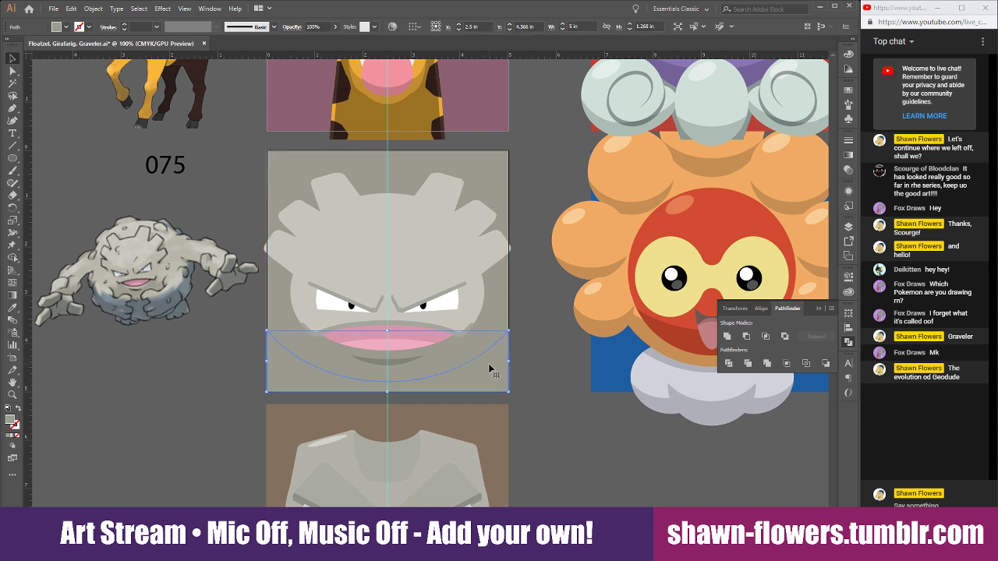
click(12, 308)
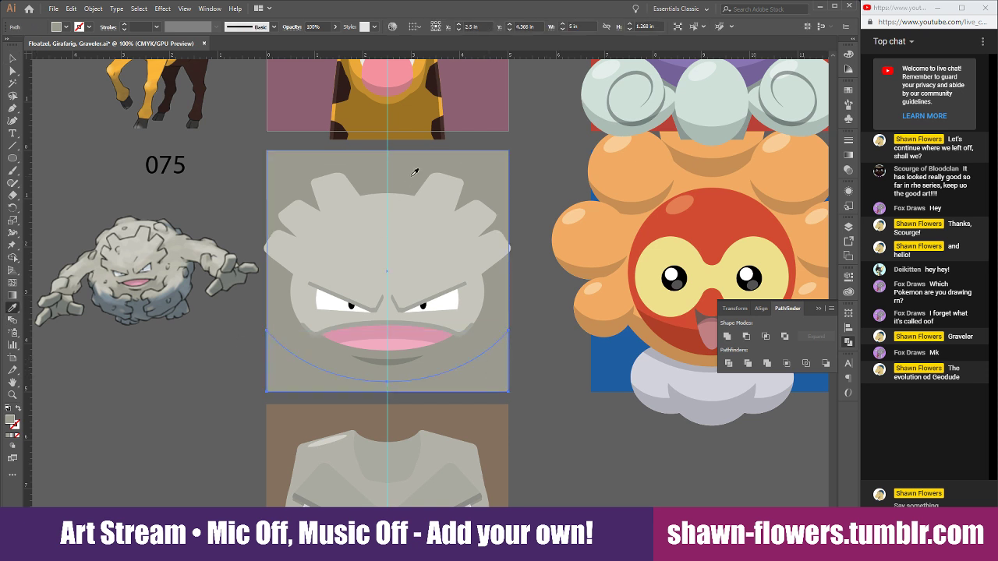
click(406, 114)
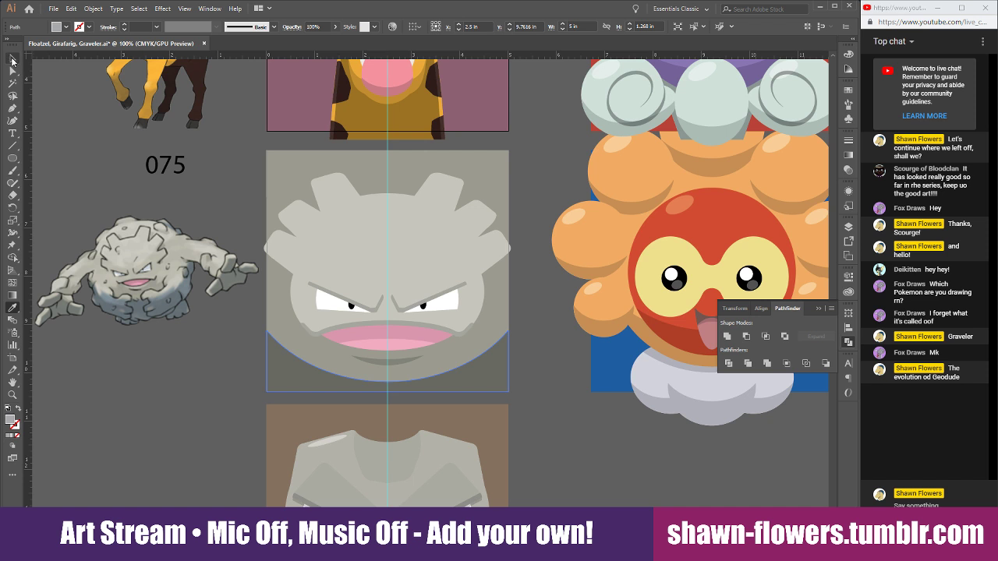
Recolor the background piece below the large ellipse by sampling the chin crease's shading with the Eyedropper.
click(12, 59)
click(215, 409)
scroll(225, 421, up, 2)
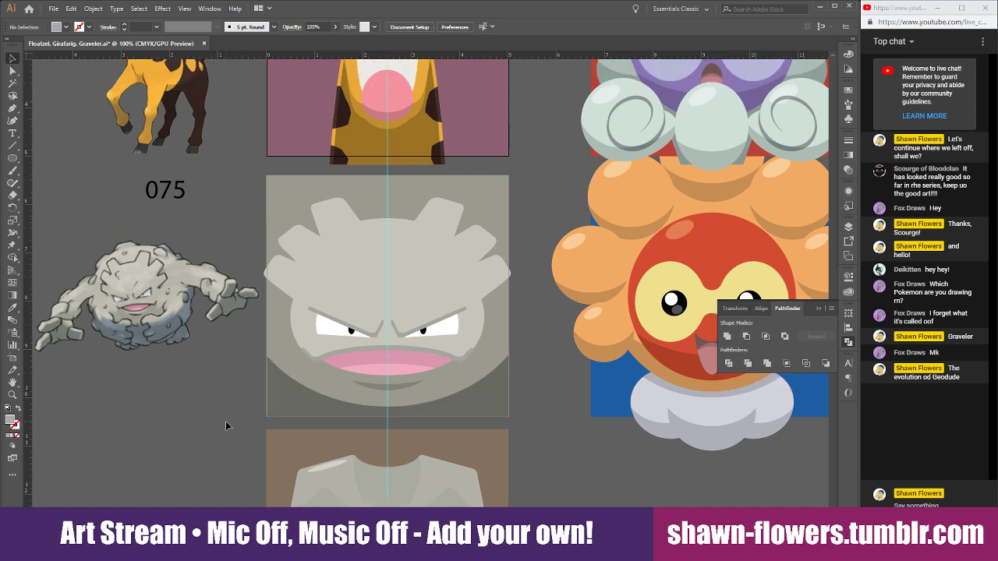
scroll(226, 422, down, 3)
click(288, 363)
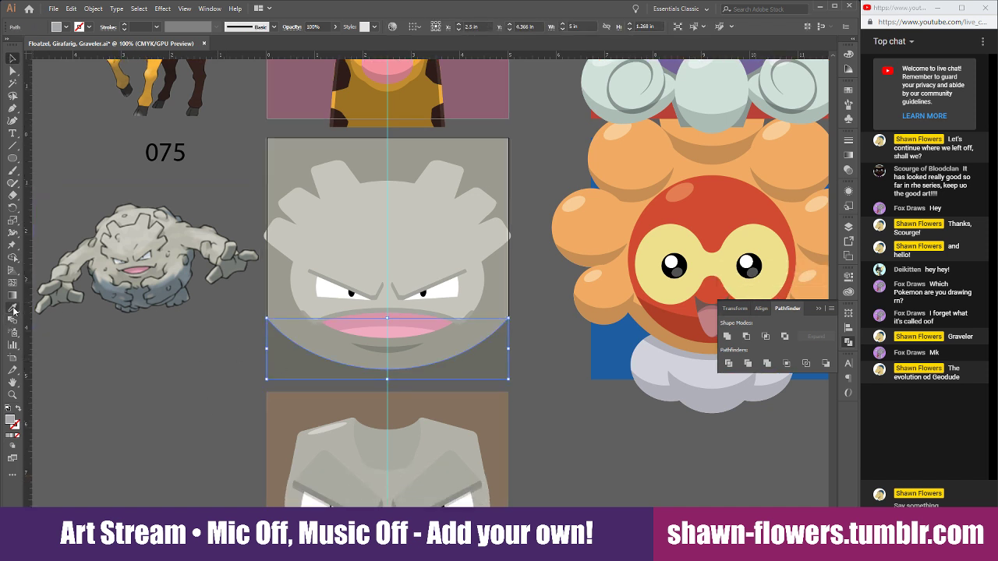
click(13, 310)
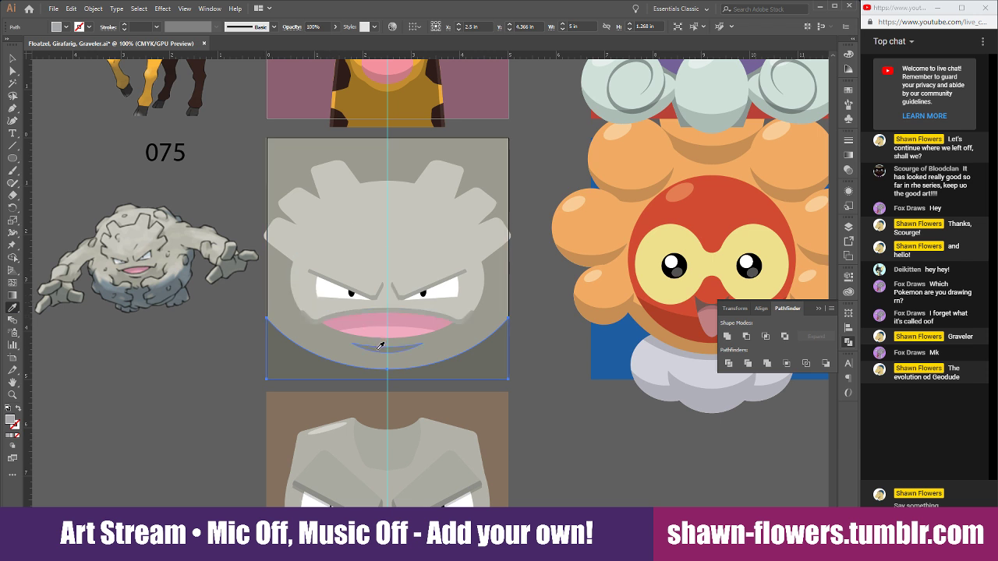
click(182, 235)
click(12, 58)
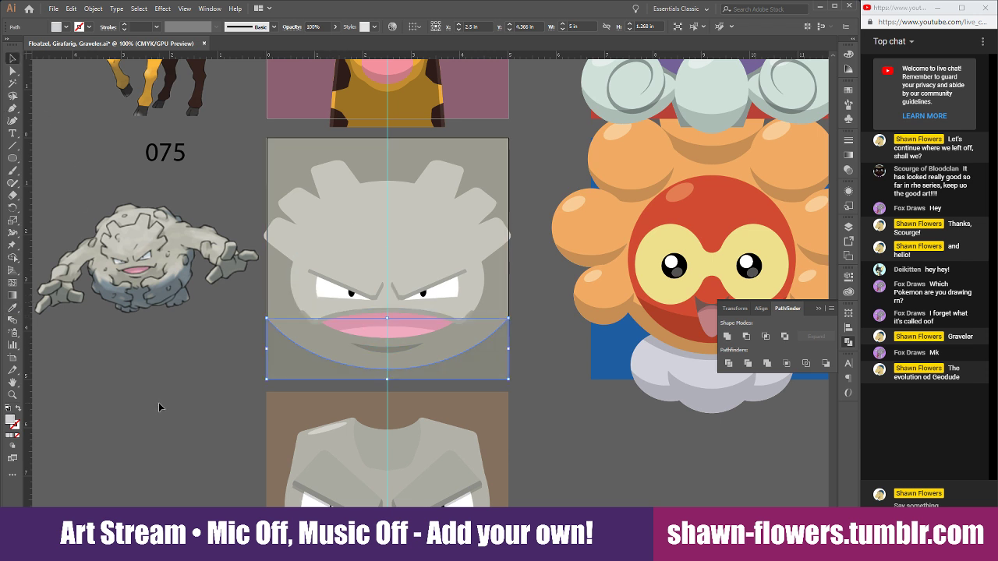
Lighten the two upper corner pieces of the background by sampling a highlight on the neighboring portrait's orange lobes with the Eyedropper.
click(284, 152)
shift+click(477, 158)
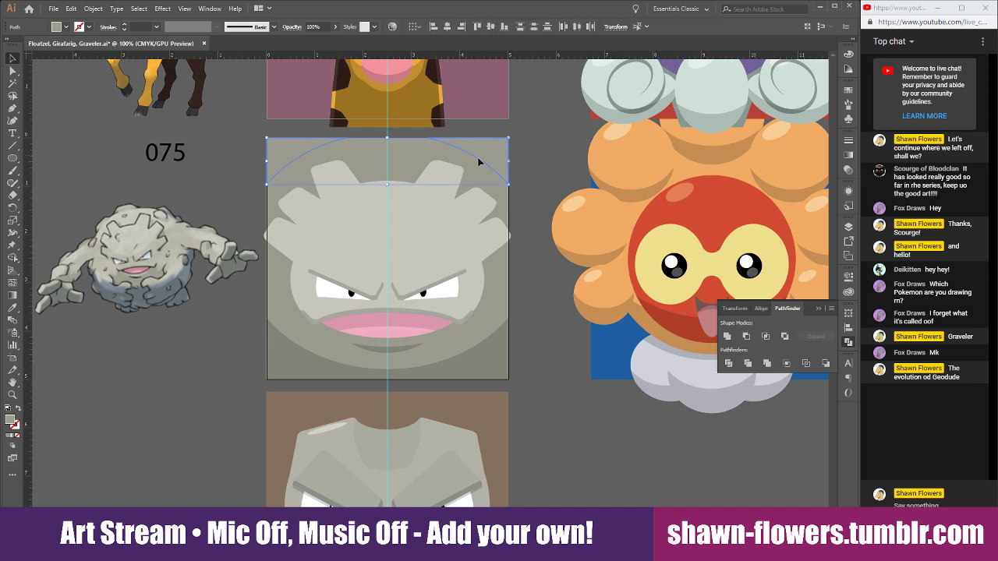
click(16, 310)
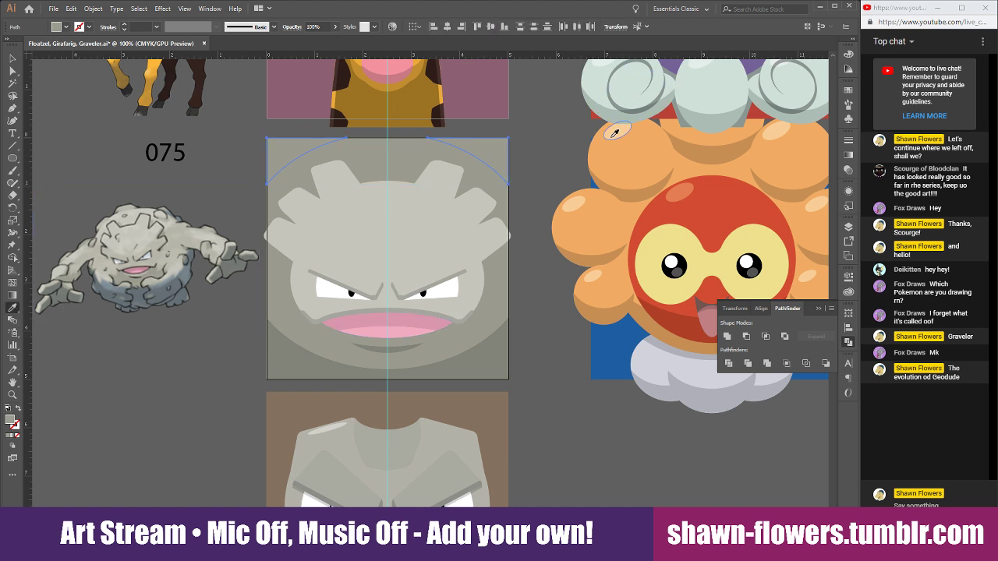
click(616, 131)
click(16, 58)
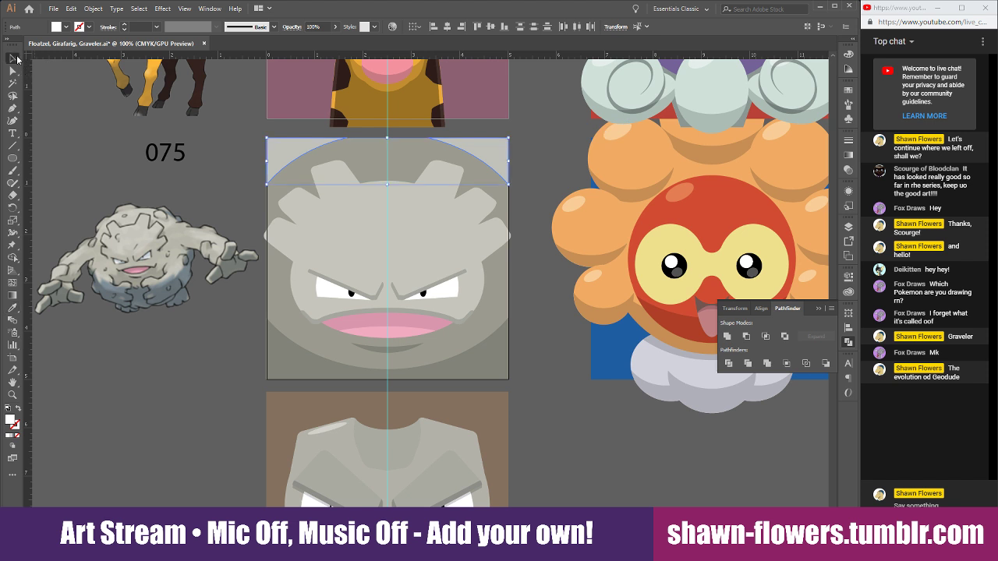
click(221, 401)
scroll(594, 422, down, 3)
scroll(595, 422, up, 1)
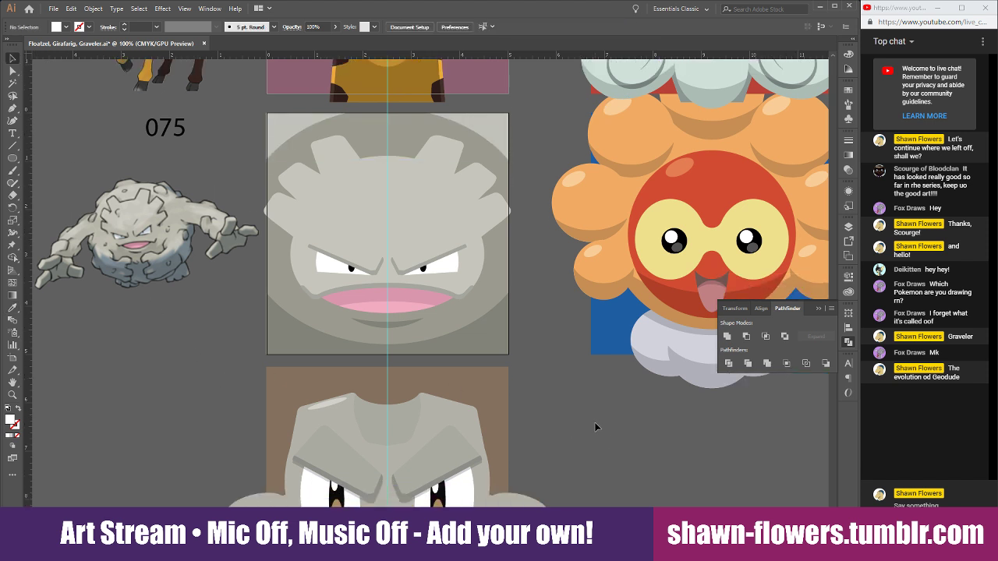
scroll(541, 397, up, 1)
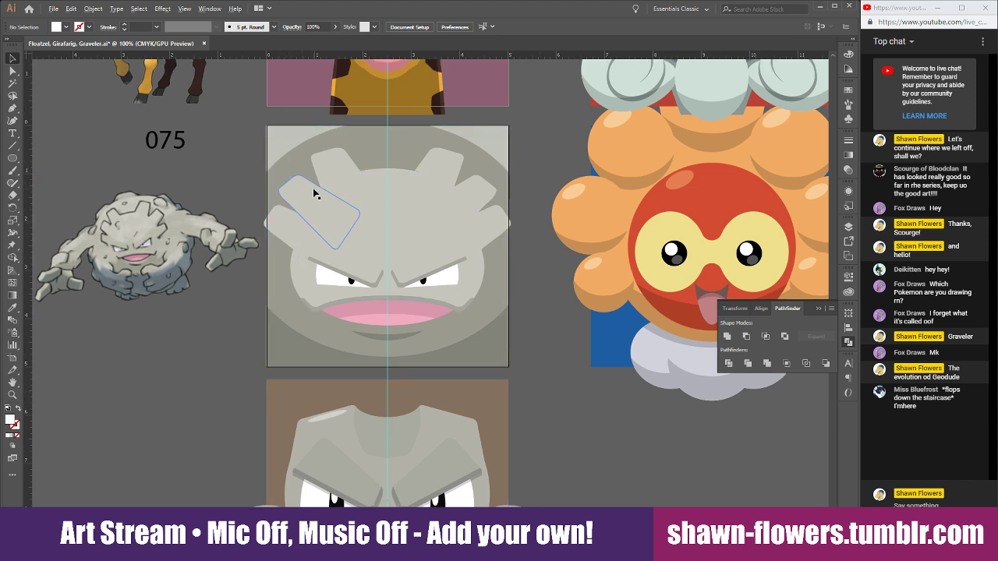
scroll(319, 191, up, 3)
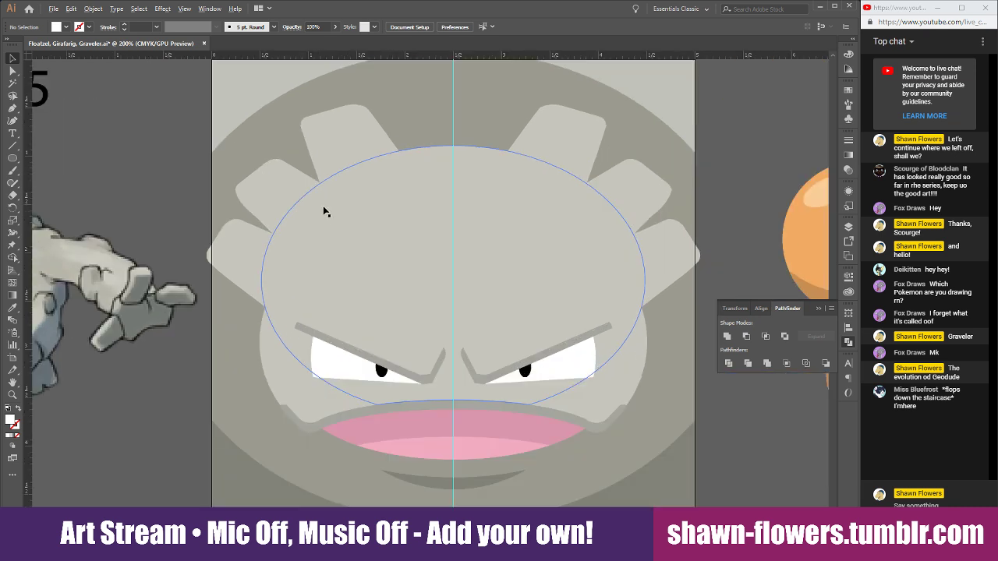
scroll(326, 218, down, 3)
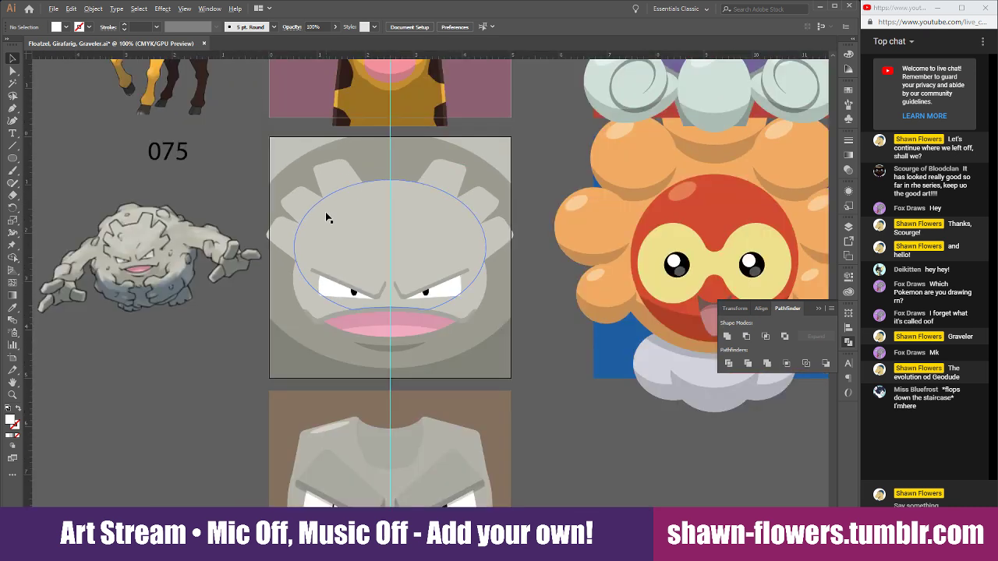
scroll(326, 218, up, 3)
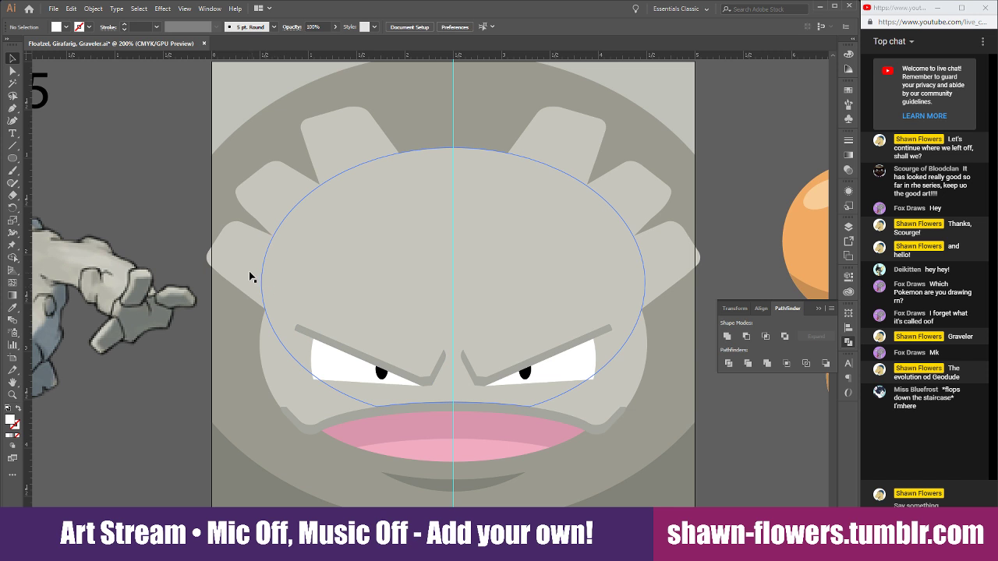
click(249, 277)
scroll(260, 286, up, 2)
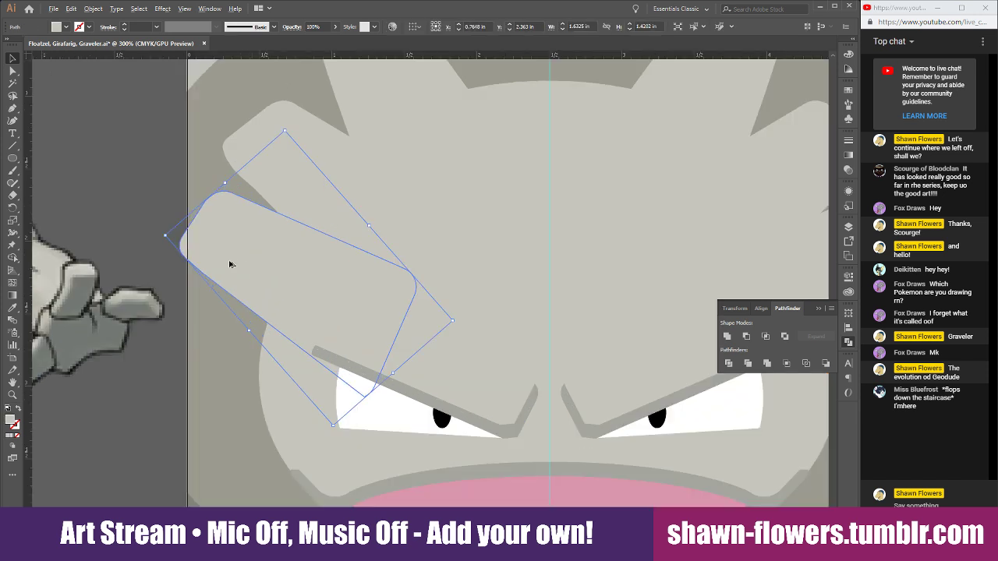
mouse_move(229, 260)
mouse_down()
mouse_move(257, 257)
mouse_move(229, 259)
mouse_up()
key(i)
click(473, 416)
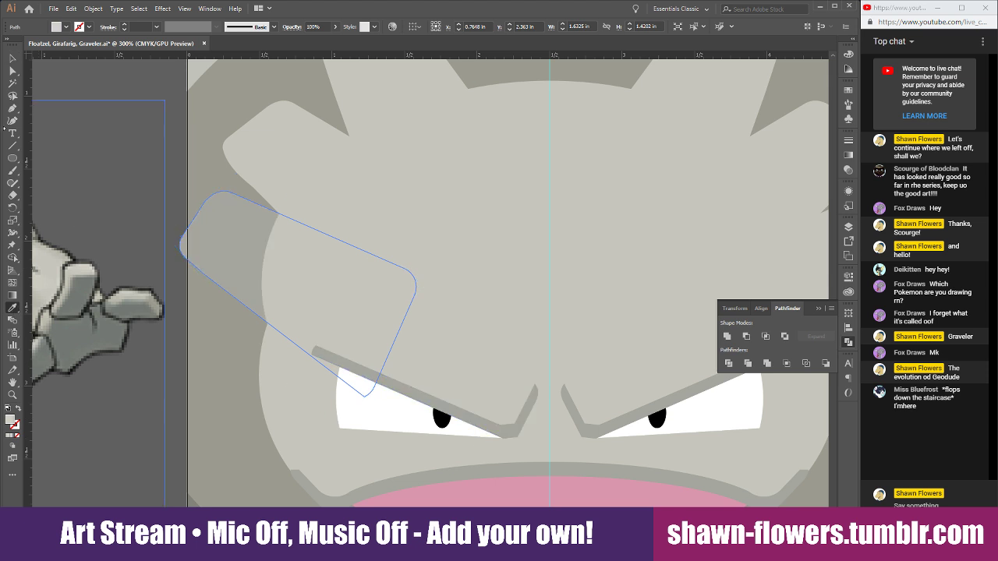
click(14, 58)
click(176, 416)
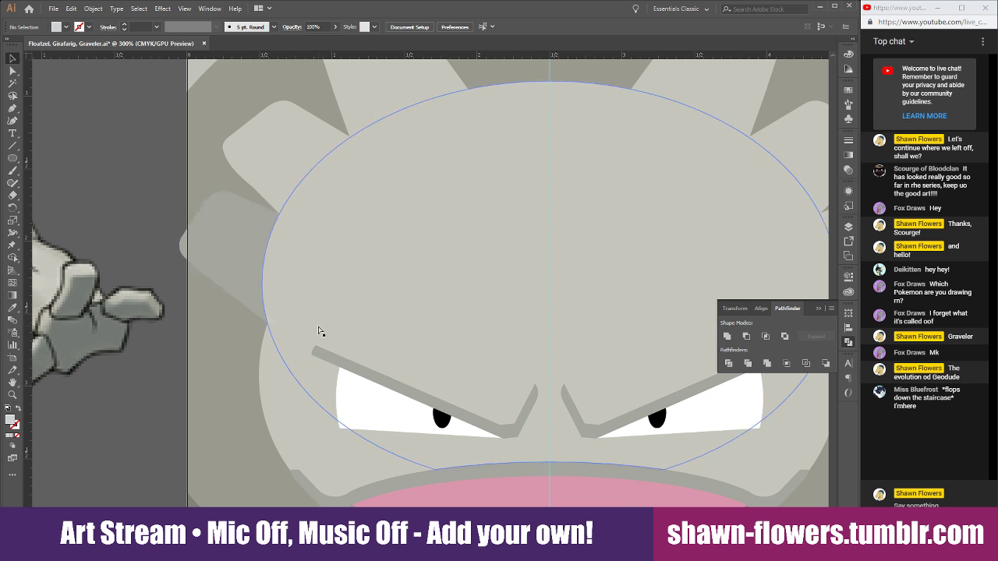
key(ctrl+z)
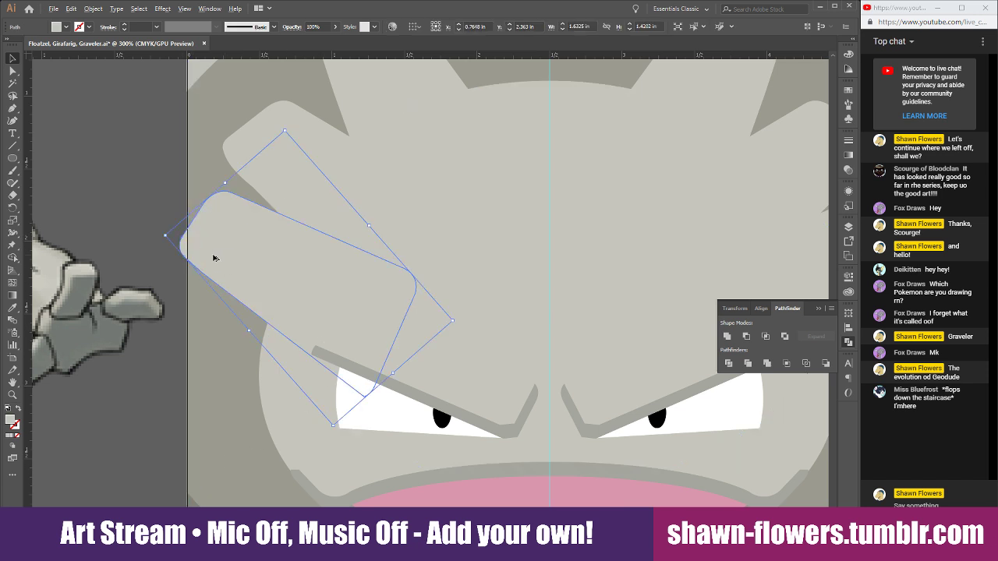
Cut a shading strip along the underside of the lowest left head spike using offset copies and Minus Front, and give it the brow's shade.
mouse_move(215, 257)
mouse_down()
mouse_move(231, 249)
mouse_move(216, 243)
mouse_move(217, 261)
mouse_up()
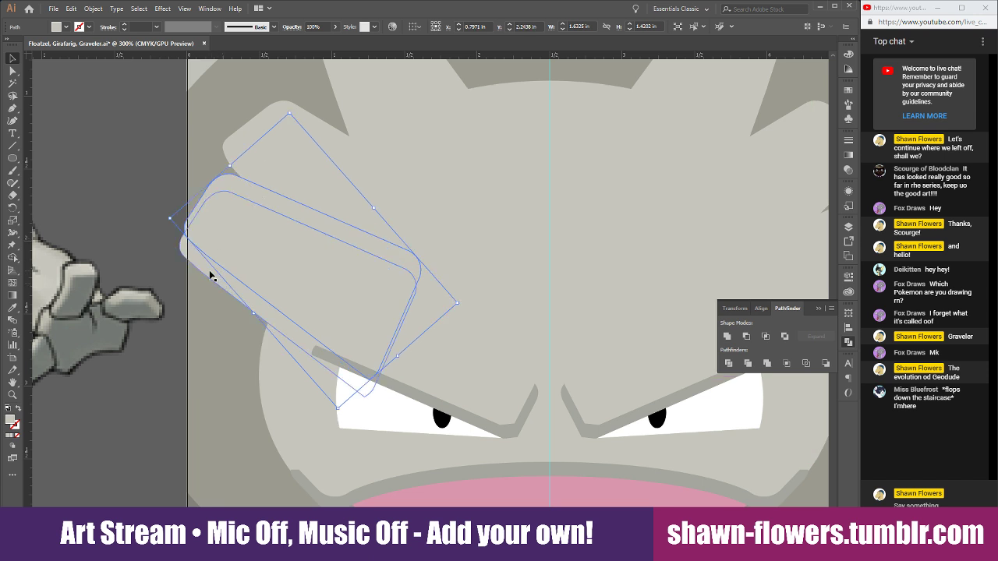
shift+click(210, 275)
click(751, 336)
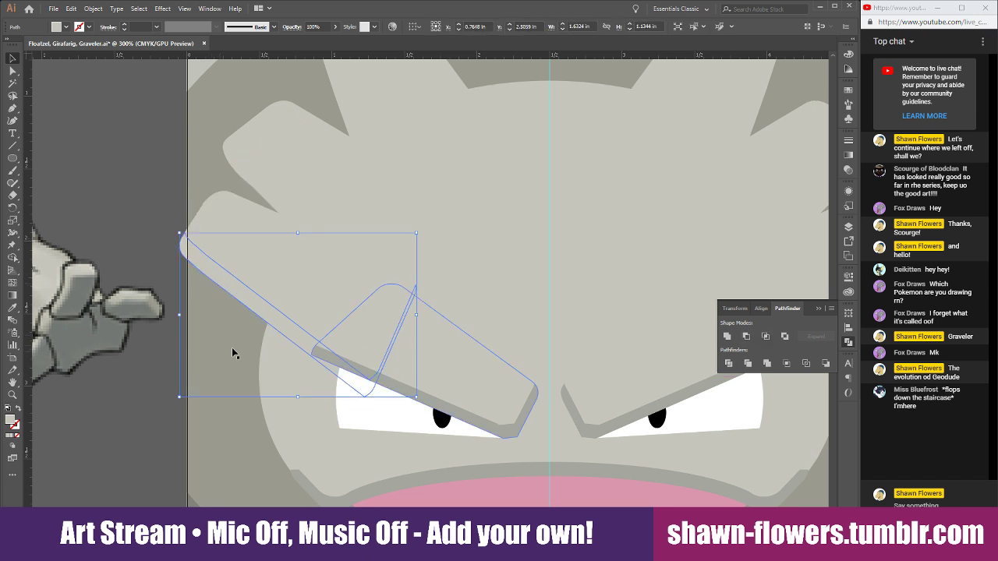
key(i)
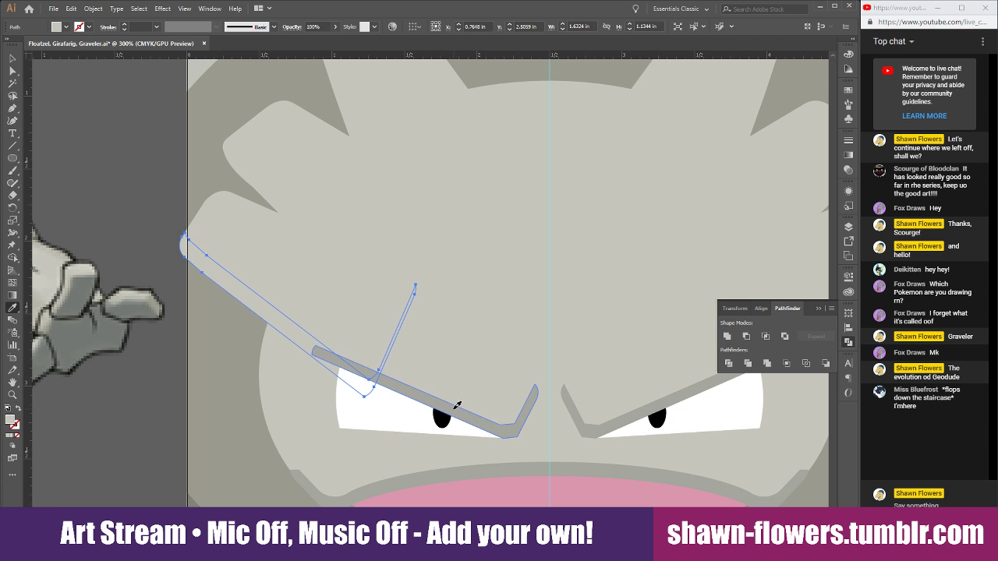
click(458, 404)
click(12, 59)
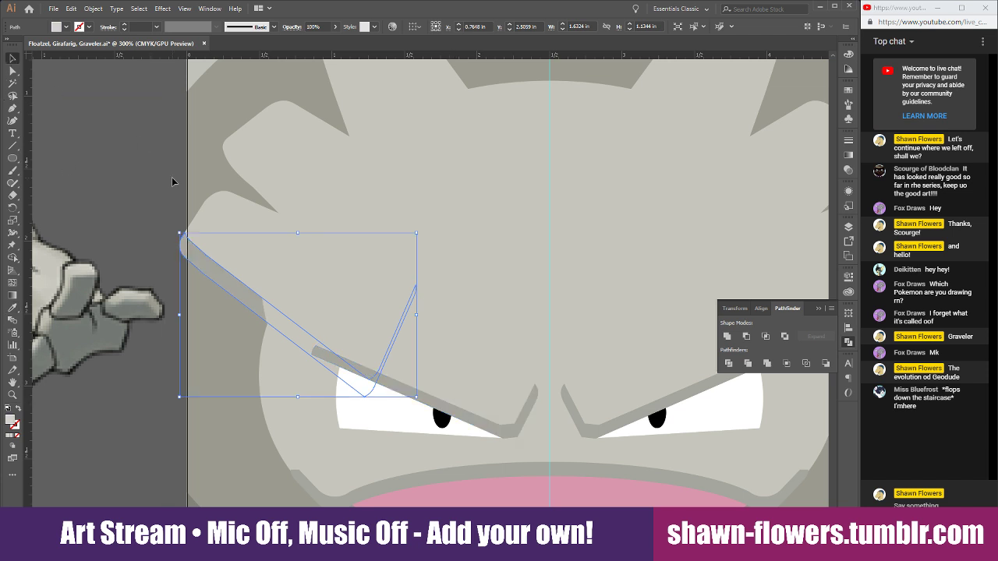
Make a matching shading strip under the middle left head spike from offset copies with Minus Front, sampling the lowest spike's shade.
click(265, 166)
mouse_move(256, 166)
mouse_down()
mouse_move(297, 160)
mouse_move(273, 161)
mouse_move(258, 182)
mouse_move(279, 181)
mouse_move(281, 165)
mouse_move(261, 182)
mouse_move(243, 177)
mouse_up()
click(746, 336)
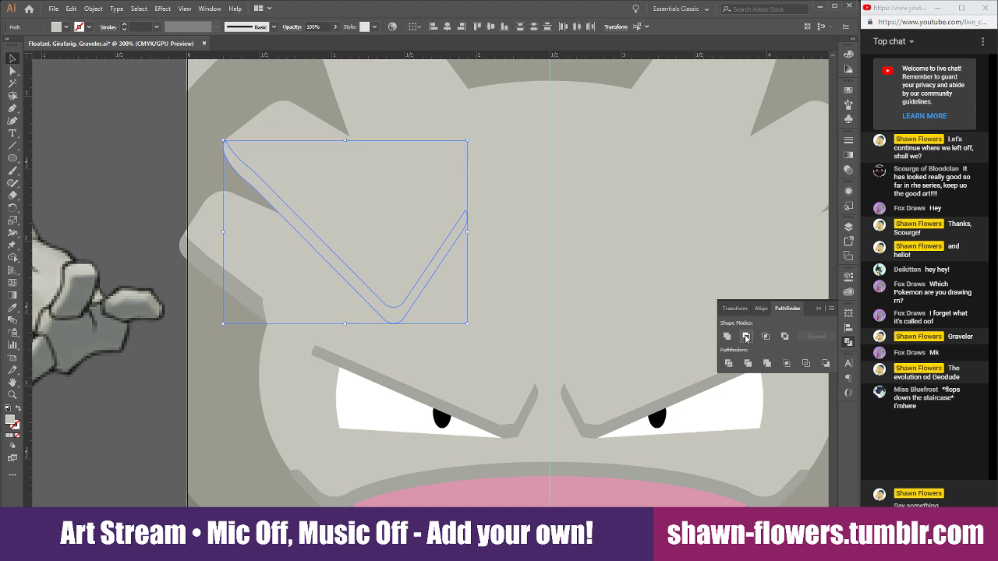
click(12, 307)
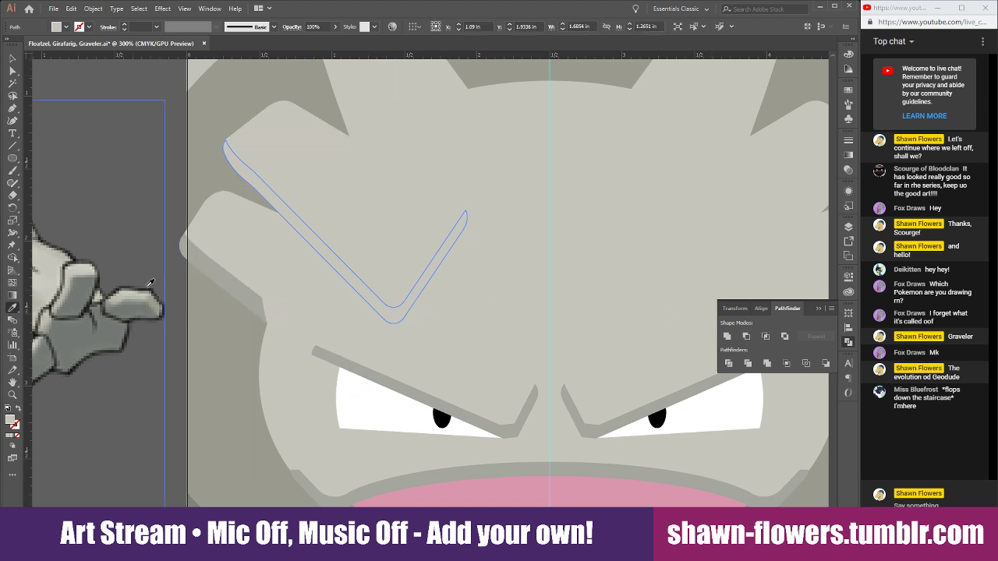
click(217, 259)
key(v)
click(121, 82)
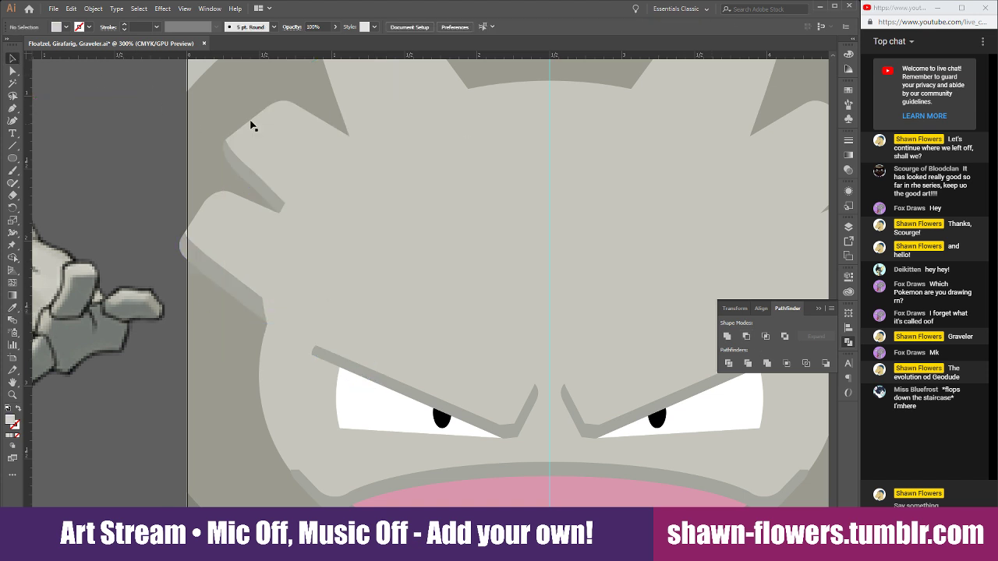
Shade the outer edge of the uppermost left head spike with a strip cut from slightly rotated copies, using the other strips' shade.
scroll(428, 195, up, 3)
click(370, 175)
mouse_move(371, 174)
mouse_down()
mouse_move(384, 168)
mouse_move(370, 168)
mouse_move(368, 189)
mouse_up()
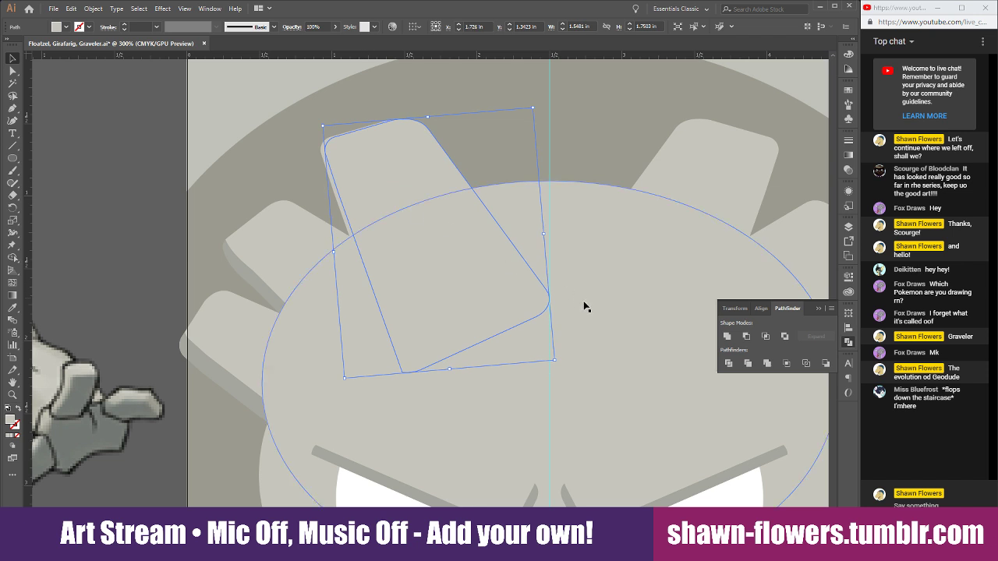
drag(561, 359, 573, 355)
drag(364, 170, 375, 167)
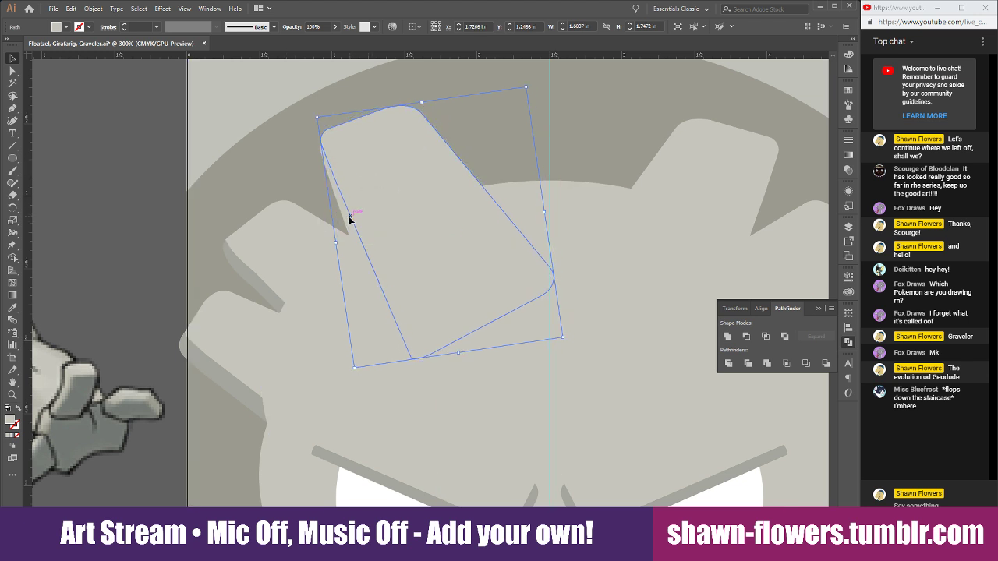
click(743, 337)
click(12, 308)
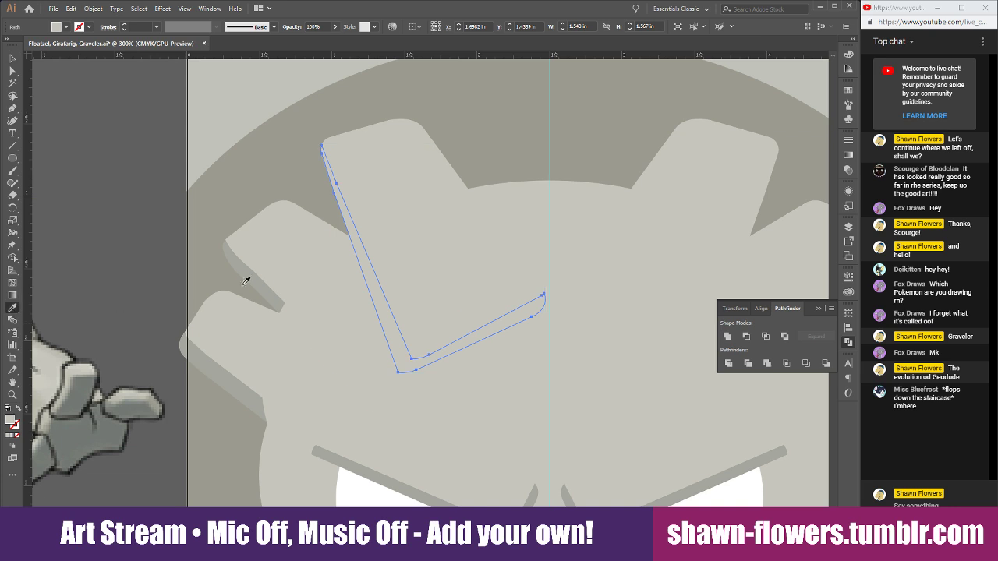
click(12, 60)
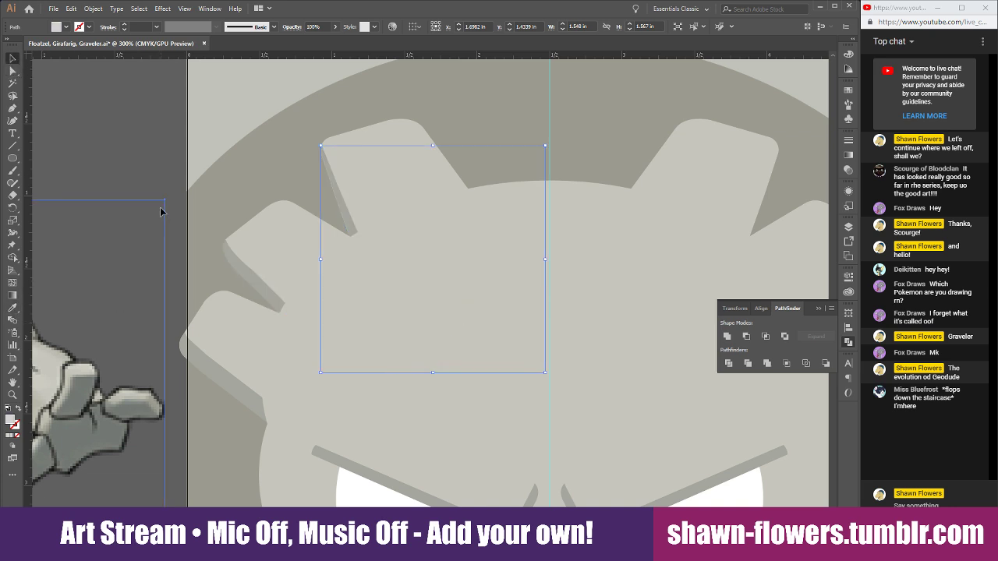
click(160, 173)
Duplicate the three left spike shading strips beside the head and reflect the copies across the vertical axis.
key(ctrl+1)
alt+scroll(202, 319, up, 1)
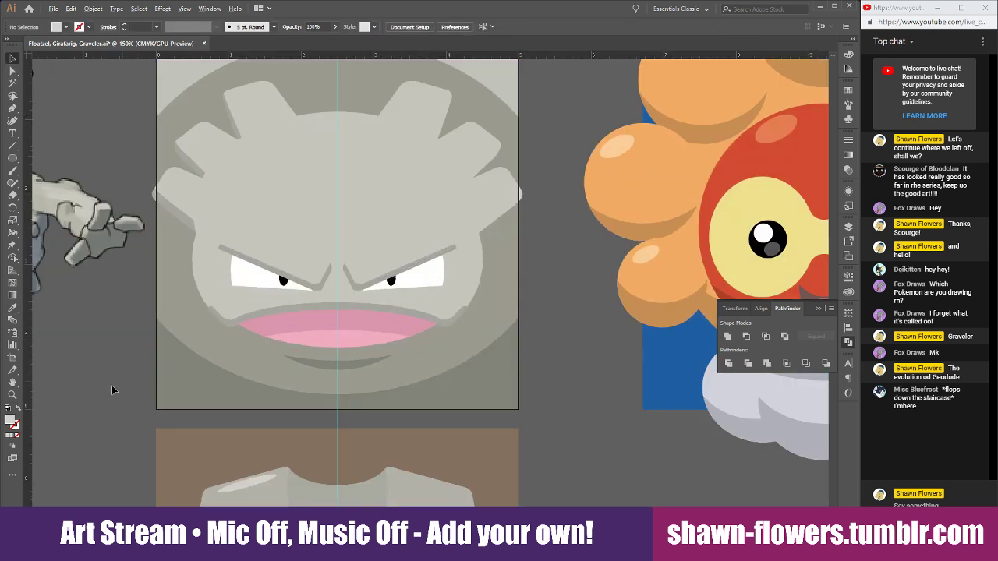
scroll(104, 425, up, 2)
drag(236, 186, 459, 274)
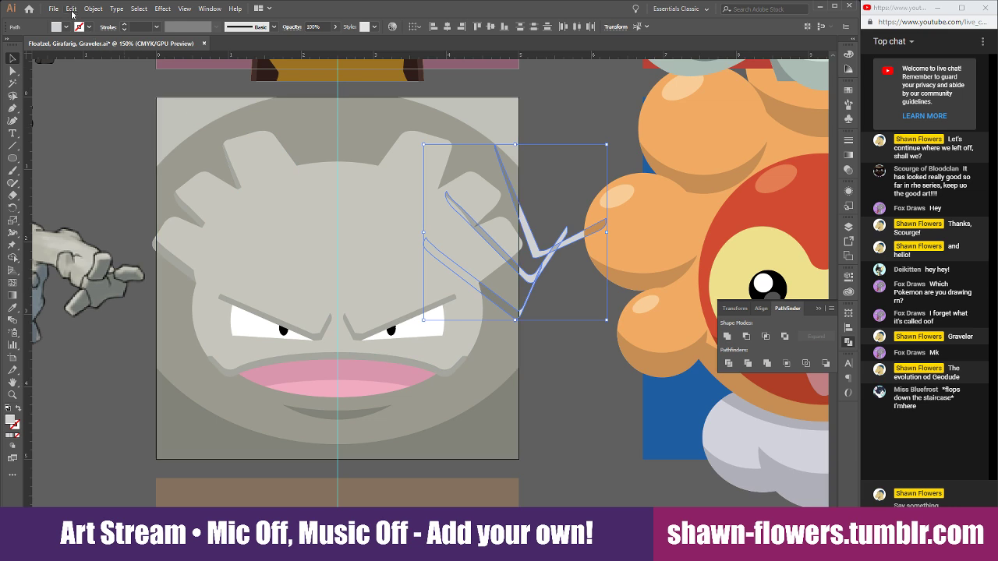
click(100, 11)
mouse_move(109, 21)
click(245, 69)
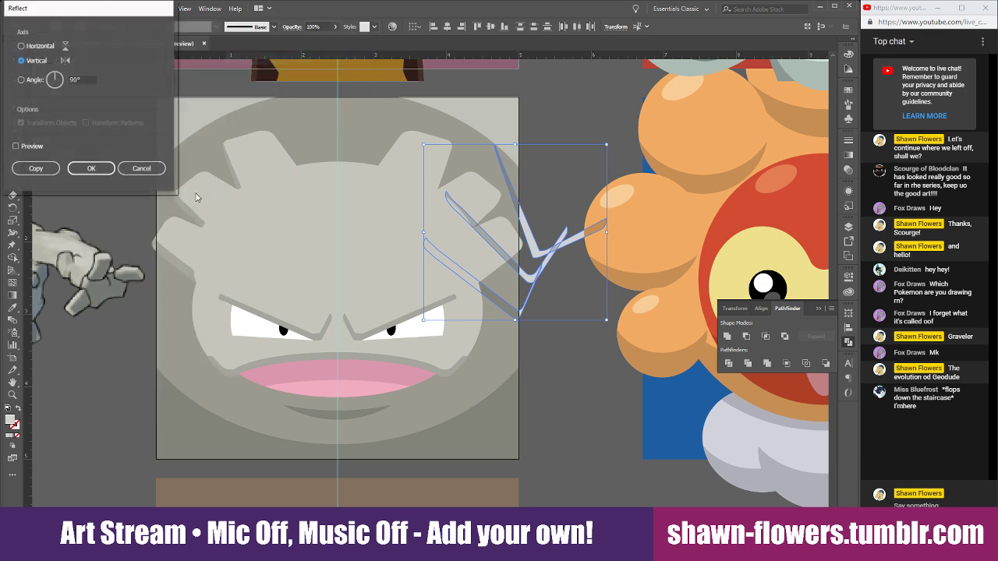
click(101, 173)
Align the mirrored shading strips with the outer edges of the three right head spikes.
scroll(577, 257, up, 3)
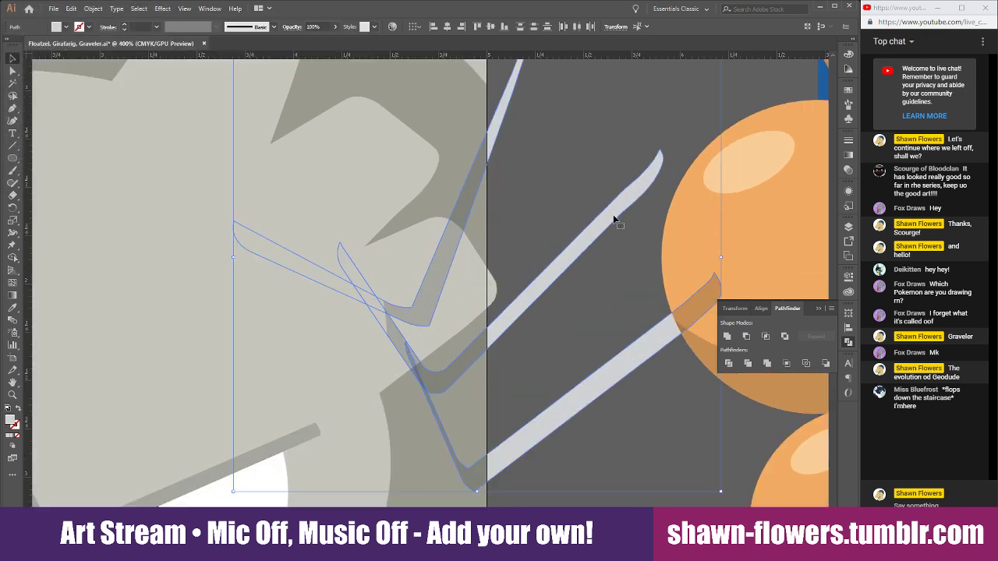
drag(632, 198, 407, 203)
scroll(581, 215, left, 7)
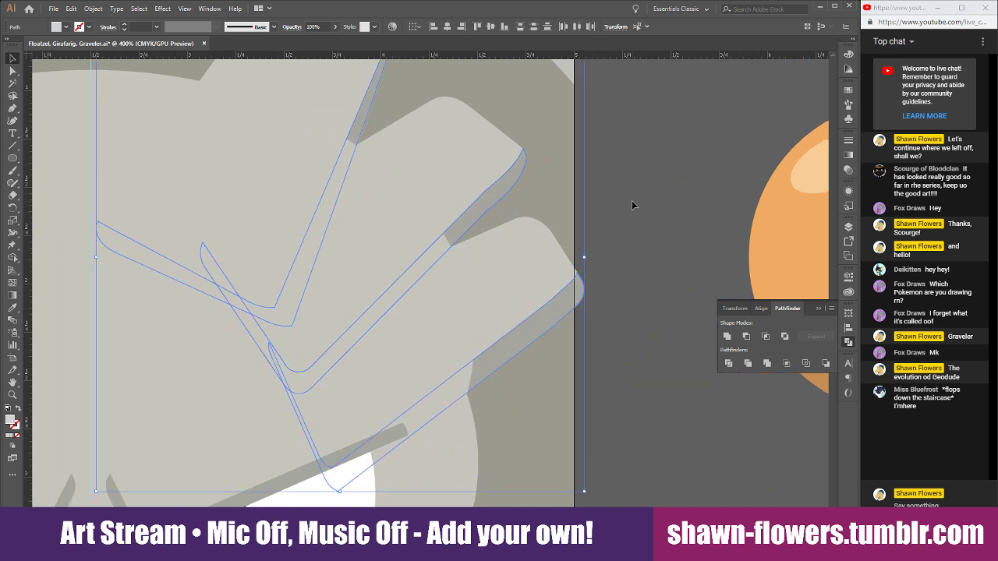
click(631, 201)
Examine the whole shaded portrait against the Graveler reference and the neighboring portraits.
scroll(631, 202, down, 1)
scroll(631, 205, down, 1)
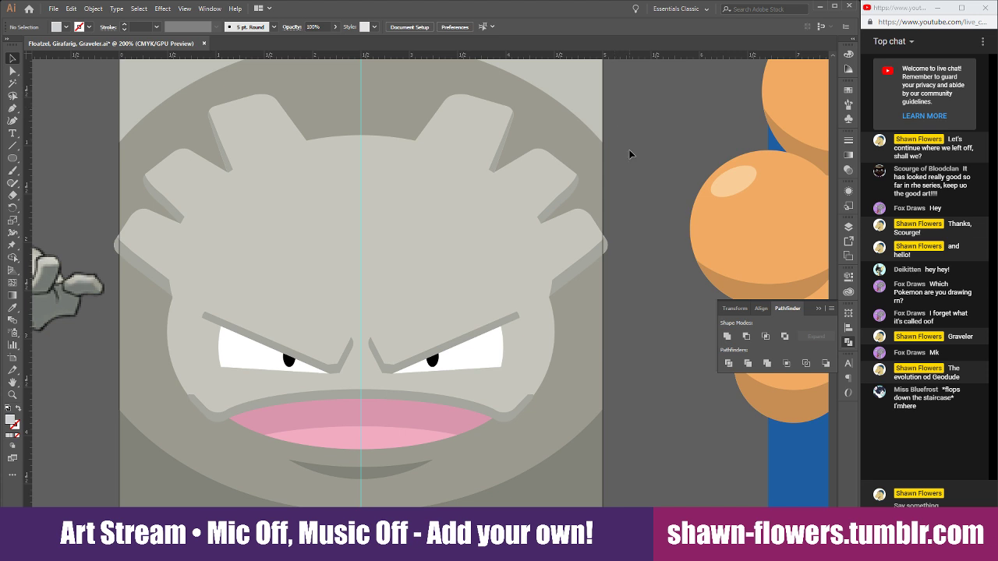
scroll(633, 153, down, 1)
scroll(629, 205, down, 1)
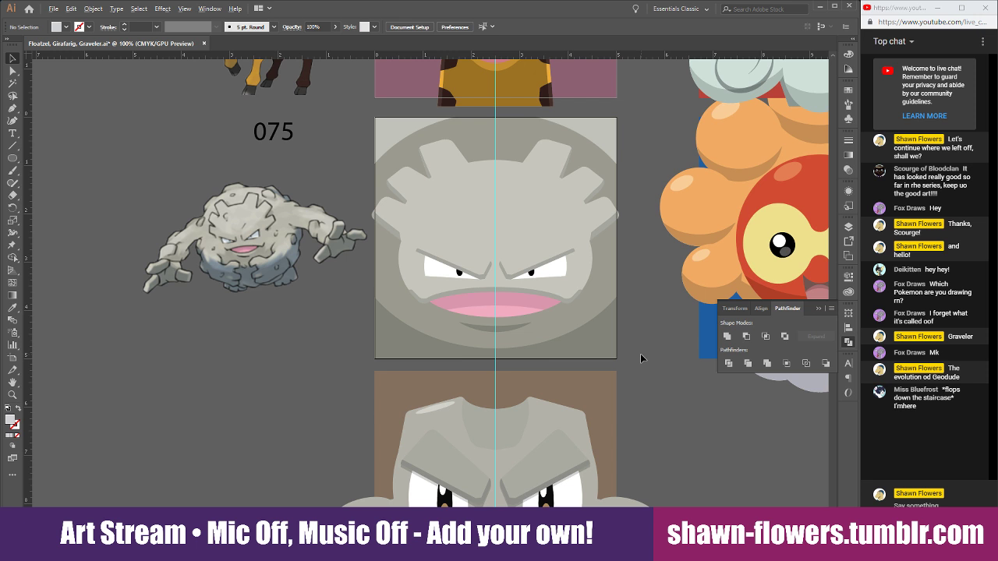
scroll(641, 359, up, 1)
scroll(643, 366, down, 1)
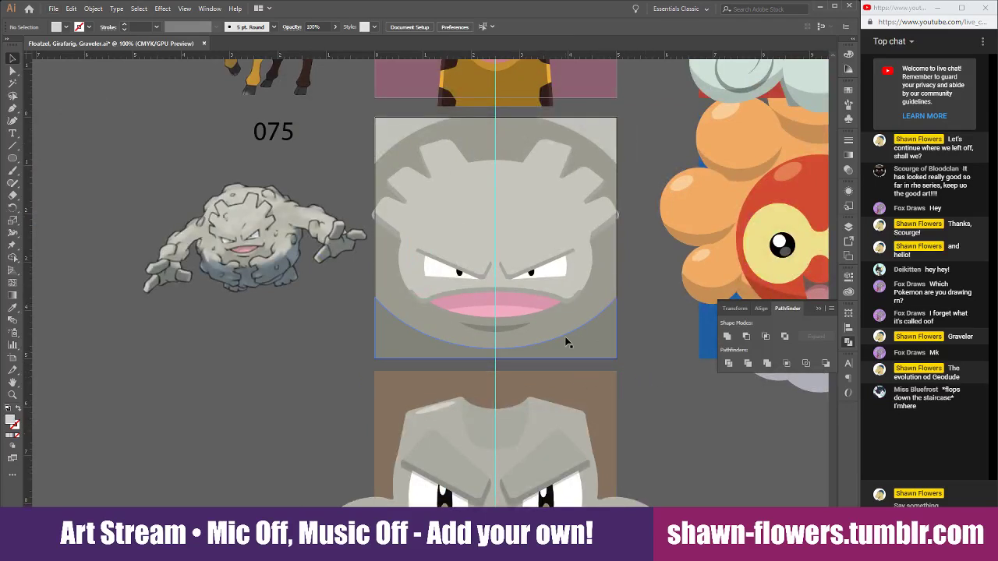
Inspect the head spikes, face and upper background corners up close, and compare the portrait's level of detail with the Girafarig and Floatzel portraits.
scroll(567, 341, up, 1)
scroll(661, 354, up, 3)
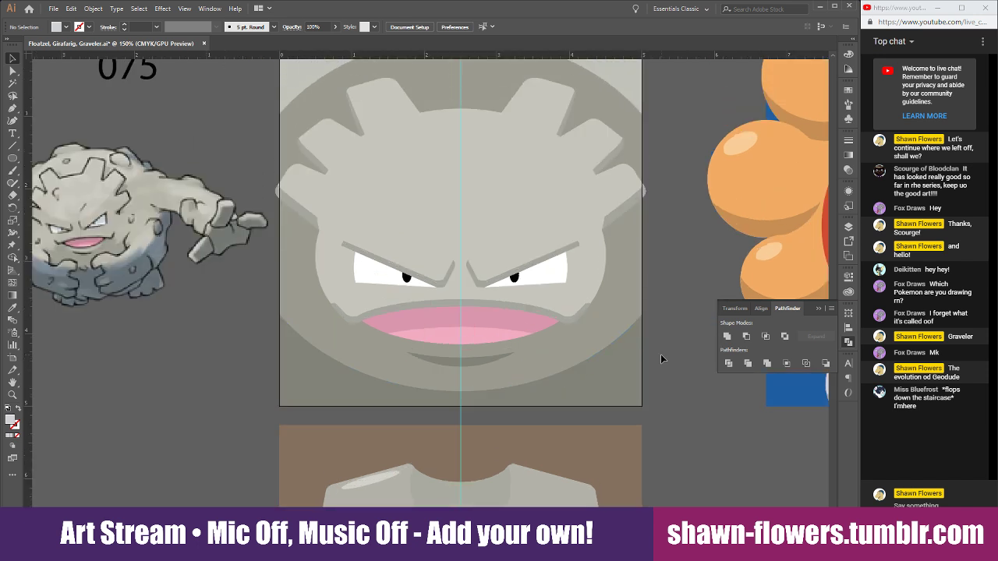
scroll(610, 356, right, 1)
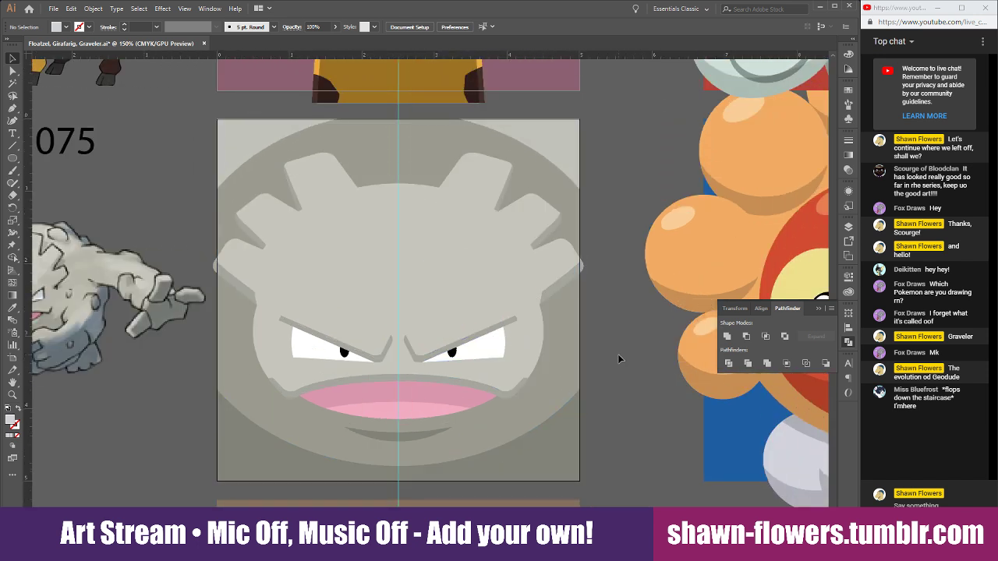
scroll(619, 357, up, 2)
scroll(613, 319, down, 1)
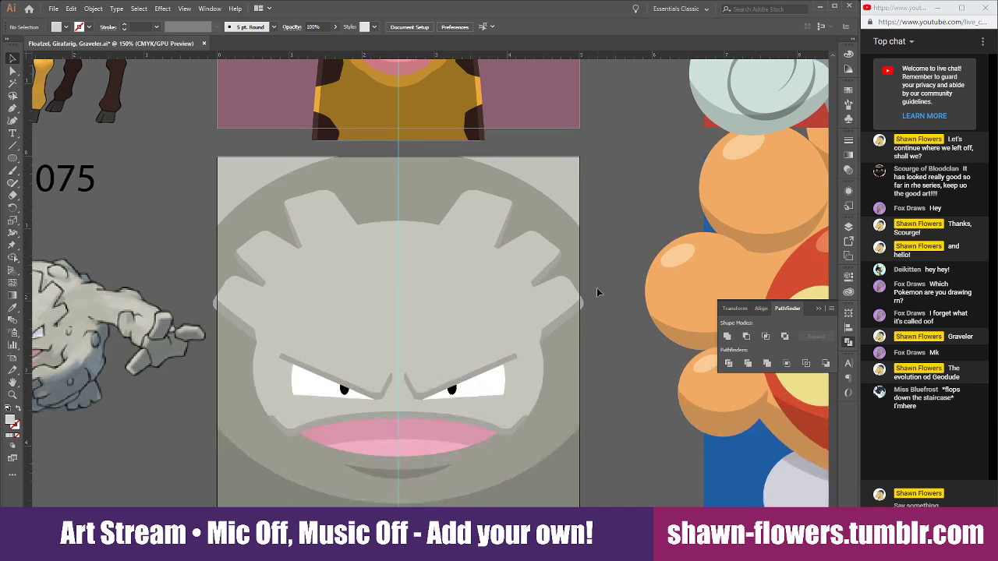
scroll(630, 259, down, 1)
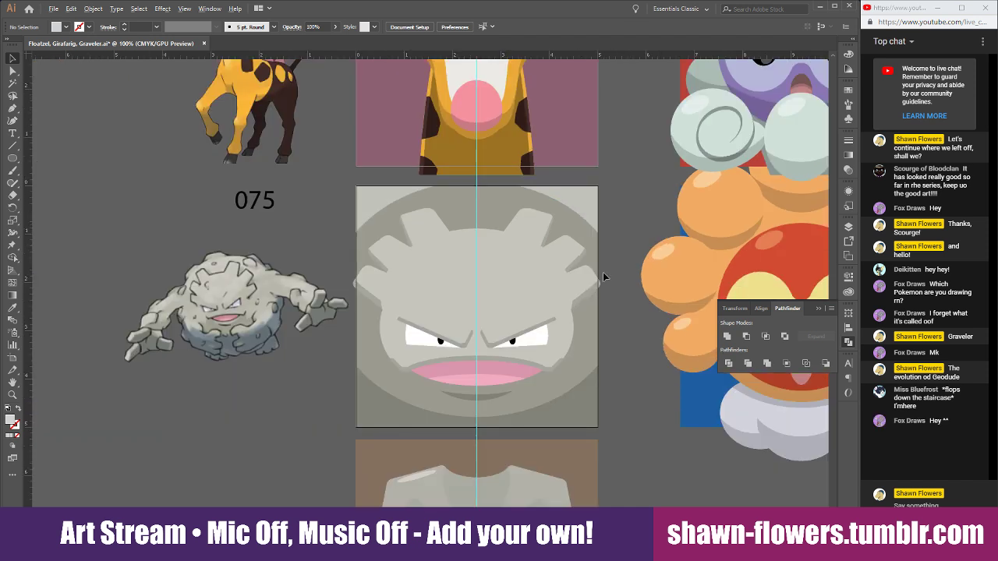
scroll(603, 272, up, 1)
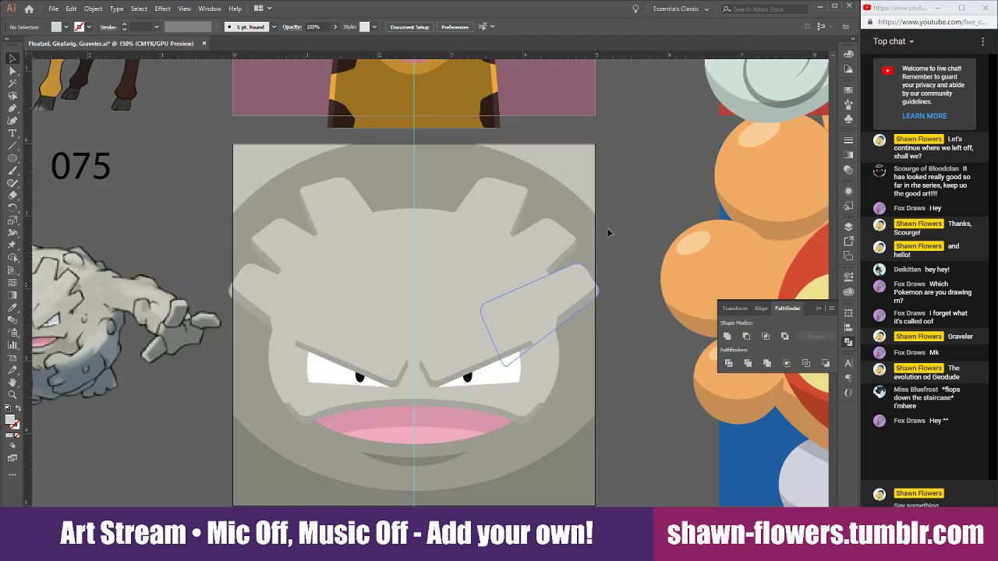
scroll(620, 233, down, 1)
scroll(620, 233, down, 1)
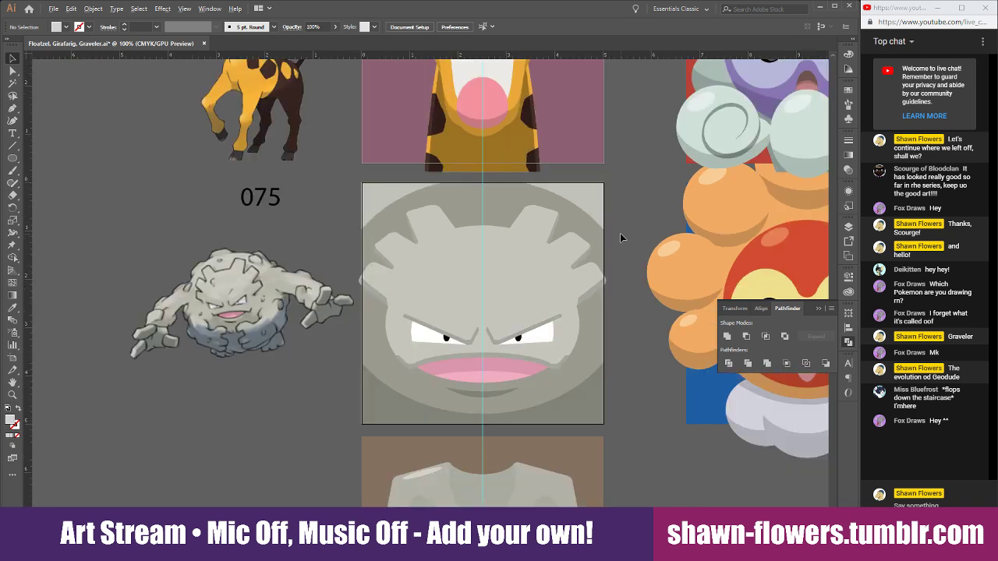
scroll(620, 233, down, 2)
scroll(620, 233, up, 1)
scroll(620, 233, up, 4)
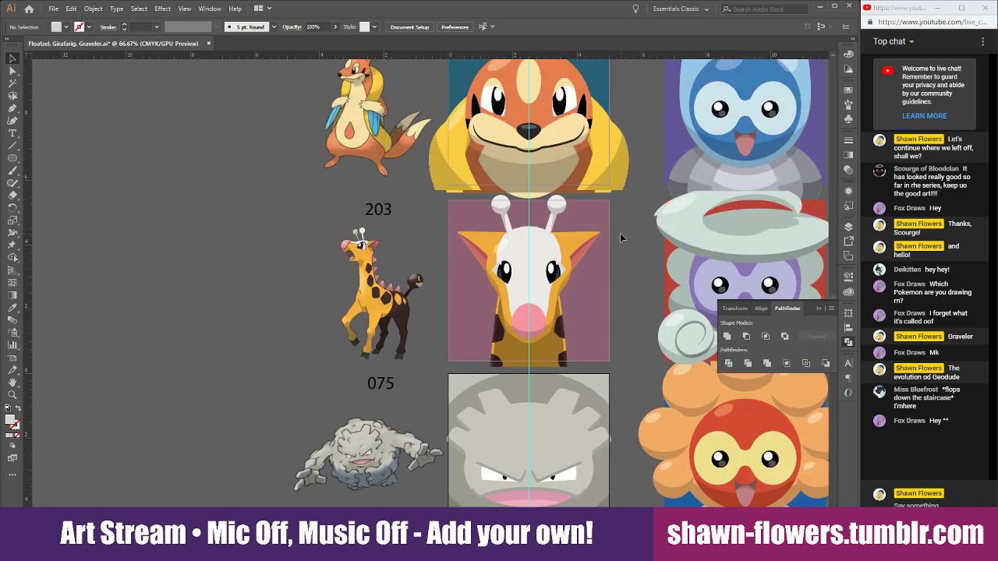
scroll(621, 237, up, 1)
scroll(621, 237, down, 2)
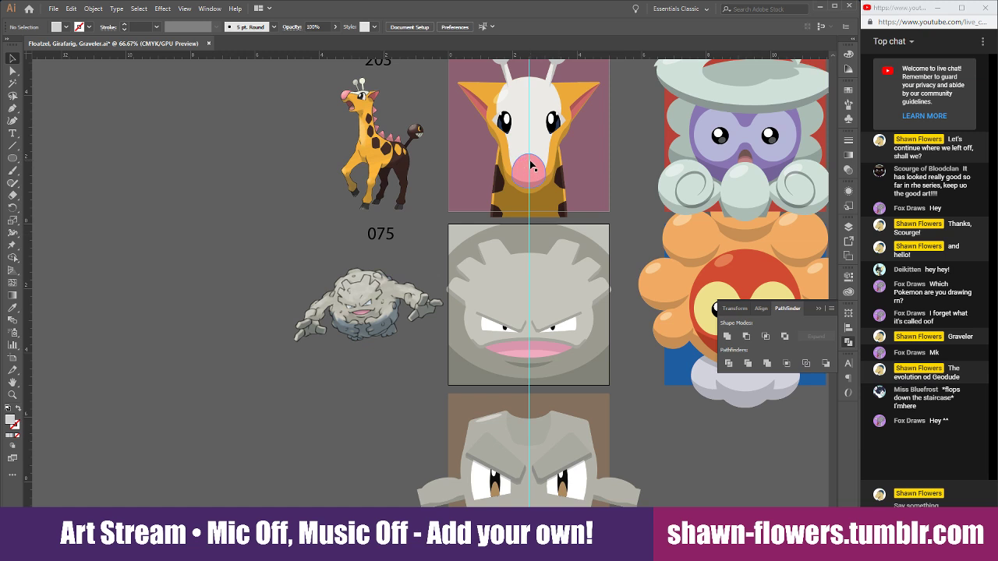
Duplicate Girafarig's pink nose onto the Graveler portrait's upper-left background corner and reshape it into a tilted oval about 1.19 by 0.77 in.
click(530, 165)
drag(534, 168, 479, 257)
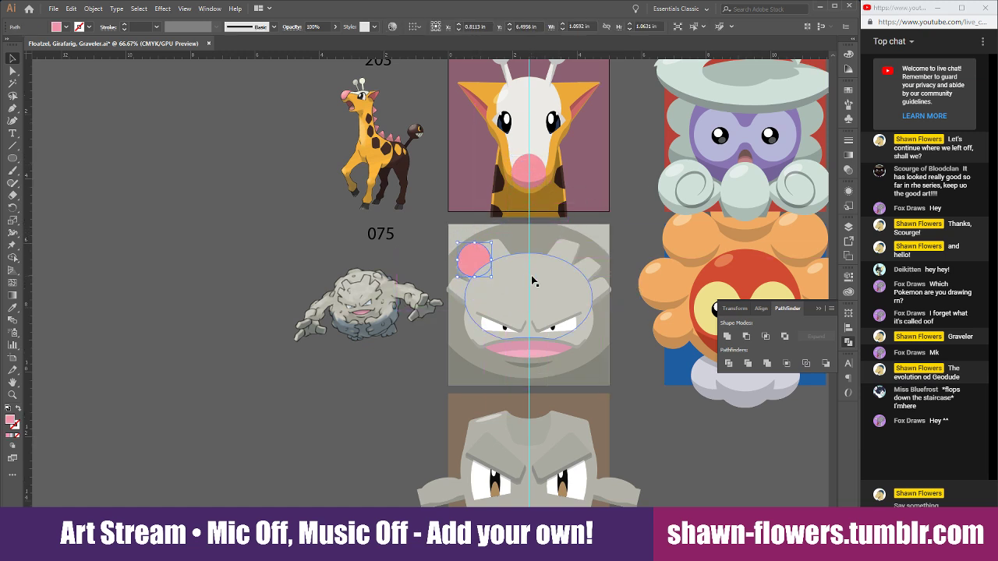
scroll(517, 263, up, 3)
drag(442, 317, 406, 205)
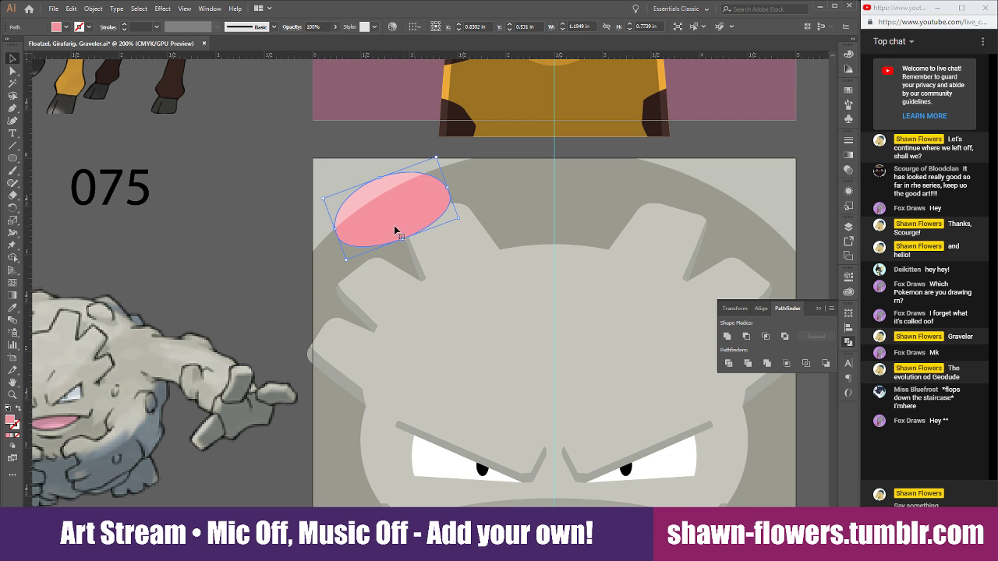
Fill the oval with the body's gray and reorder it behind the head spikes but over the light corner shading, as a rocky bump.
click(12, 308)
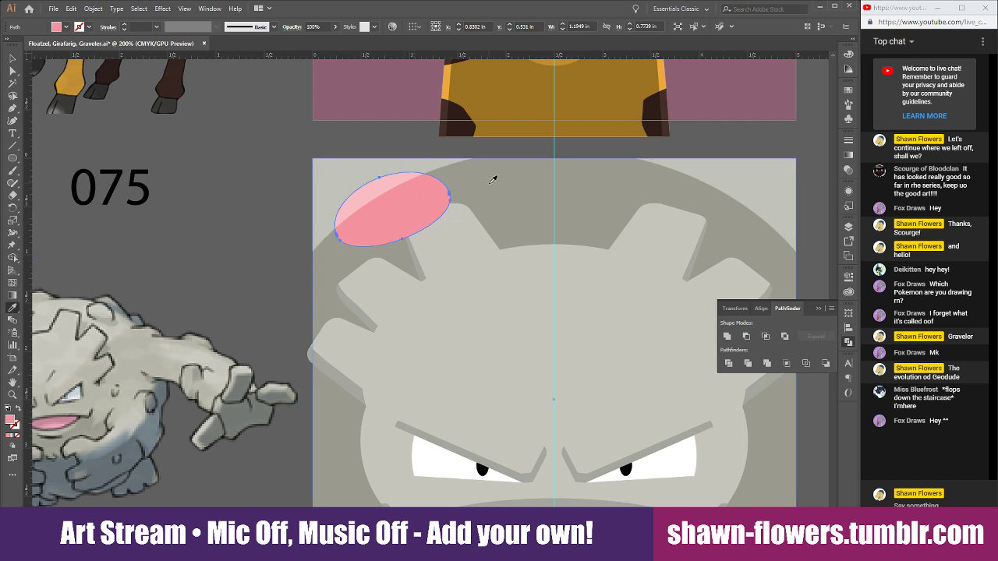
click(493, 179)
click(16, 58)
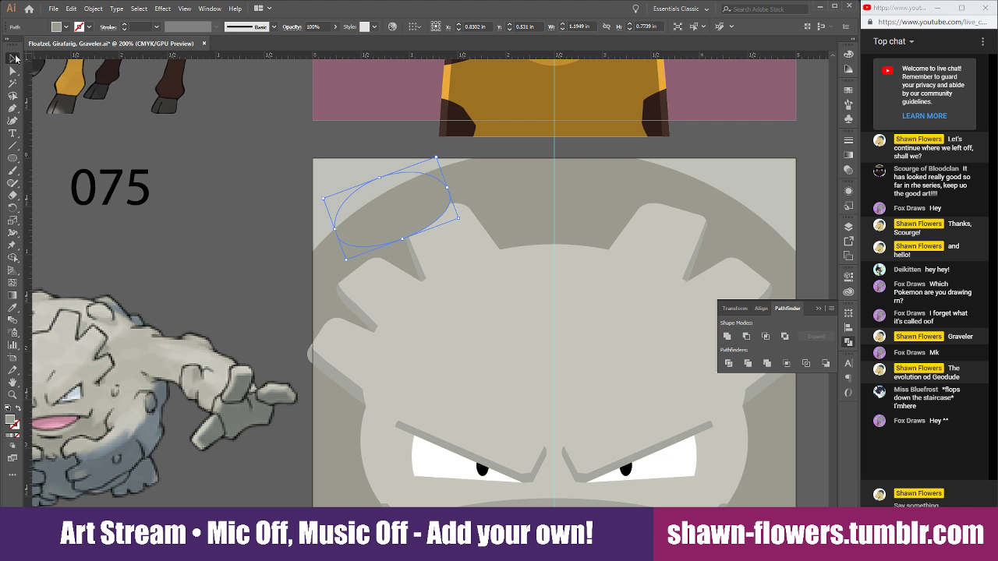
key(ctrl+[)
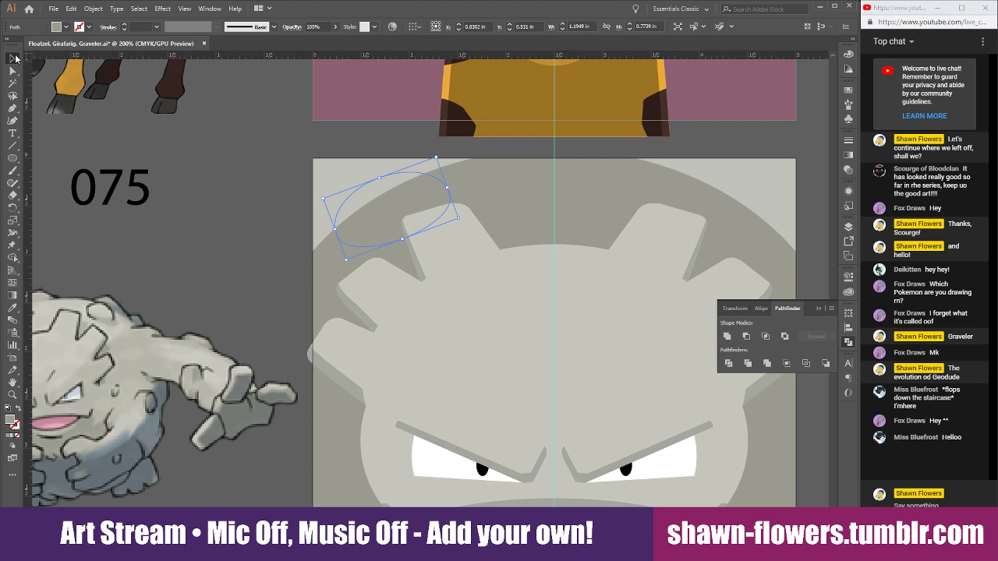
click(289, 235)
click(378, 254)
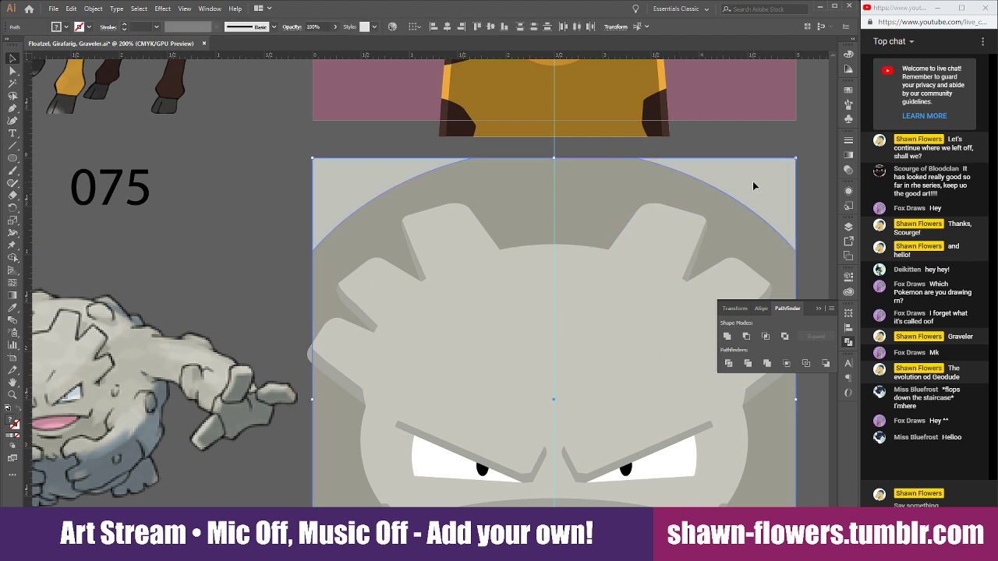
key(ctrl+[)
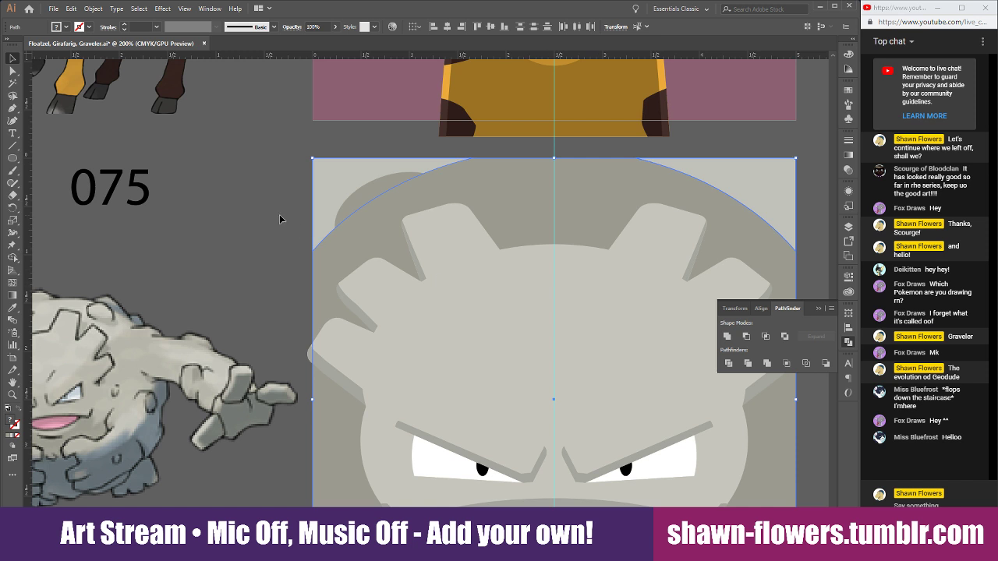
click(281, 219)
Duplicate the rocky bump to the upper-right edge of the body, then rotate and narrow the copy to differ from the left one.
scroll(280, 227, right, 3)
drag(284, 191, 612, 192)
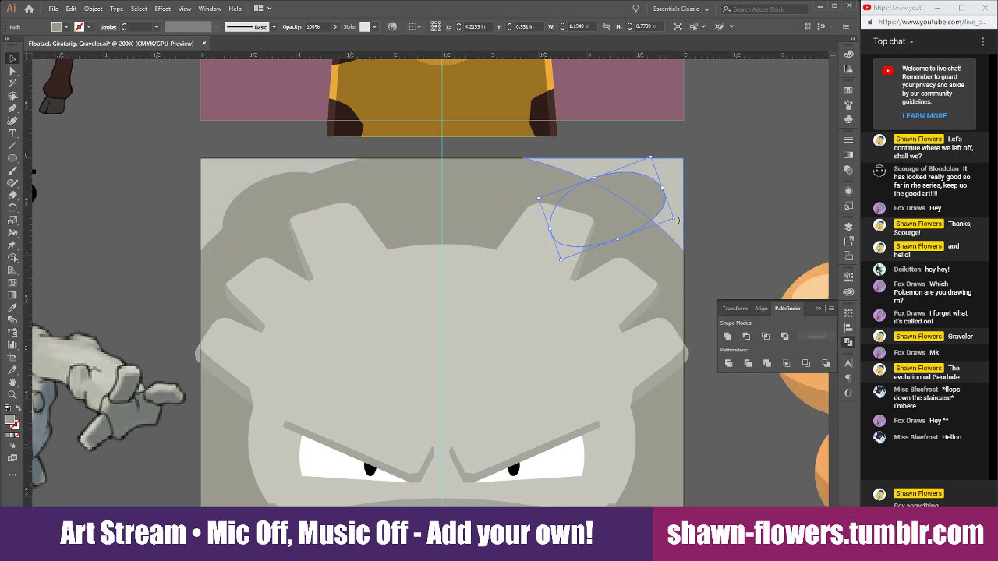
drag(678, 221, 675, 254)
drag(669, 179, 654, 206)
click(765, 211)
scroll(765, 212, down, 1)
scroll(765, 211, down, 2)
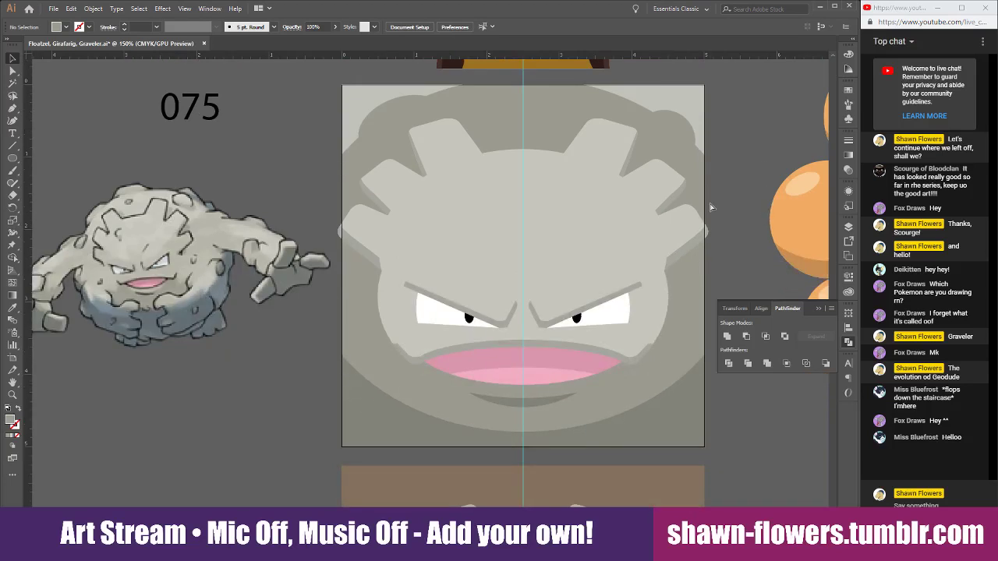
Duplicate the right bump onto the left of the forehead, flatten it to about 0.87 by 0.58 in and bring it to the front.
scroll(706, 179, right, 2)
drag(633, 122, 442, 190)
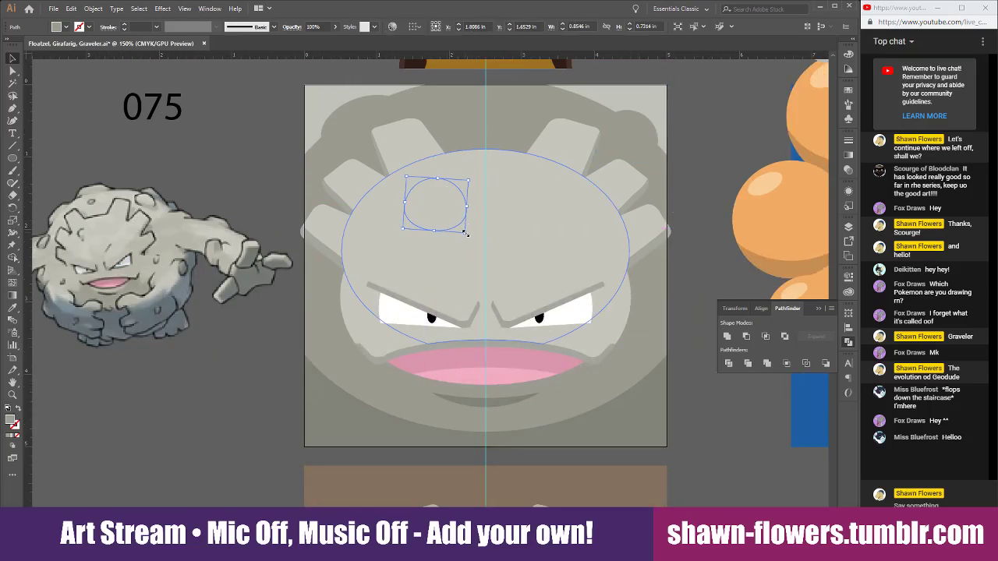
drag(466, 234, 440, 220)
scroll(438, 193, up, 2)
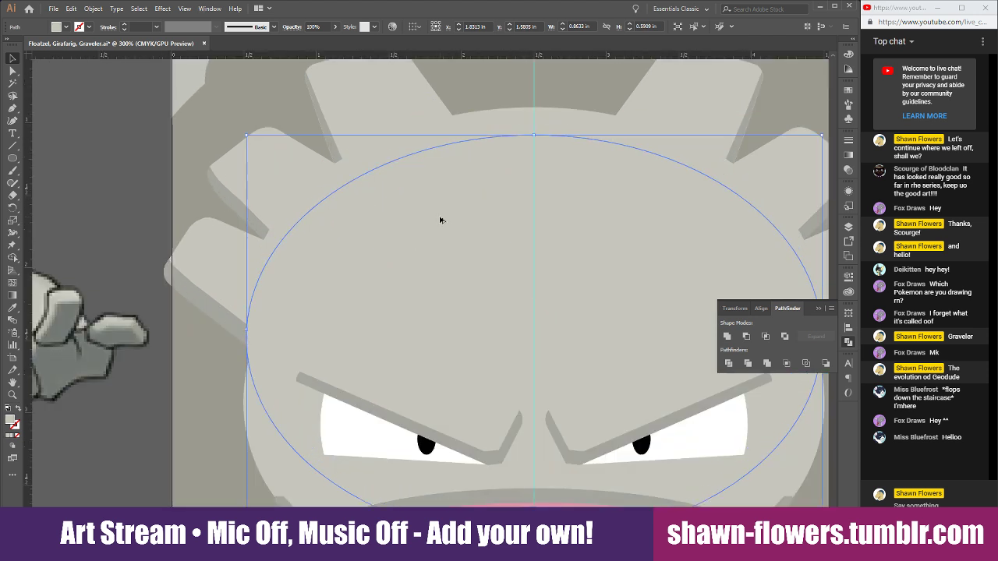
key(ctrl+z)
key(ctrl+z)
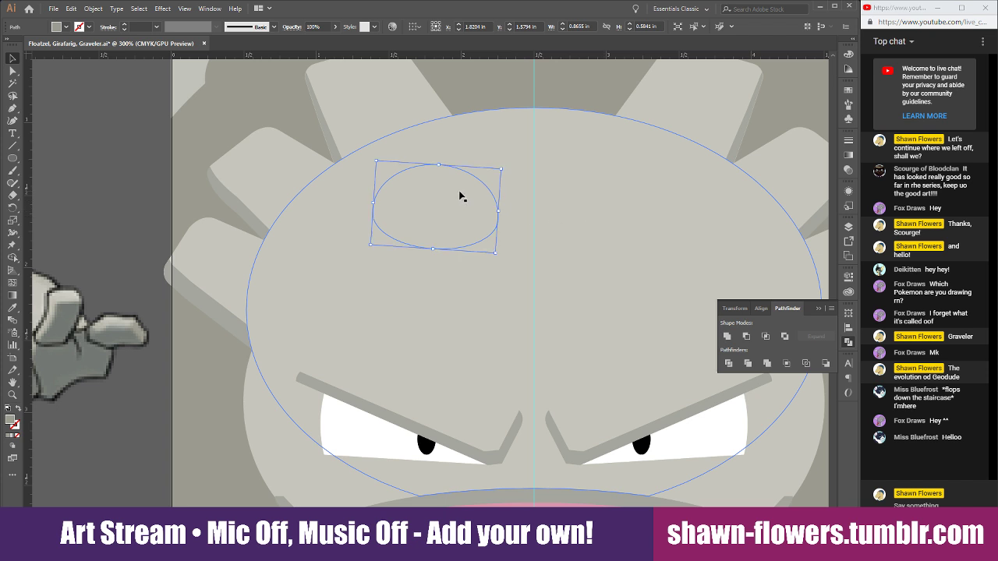
key(a)
key(ctrl+shift+])
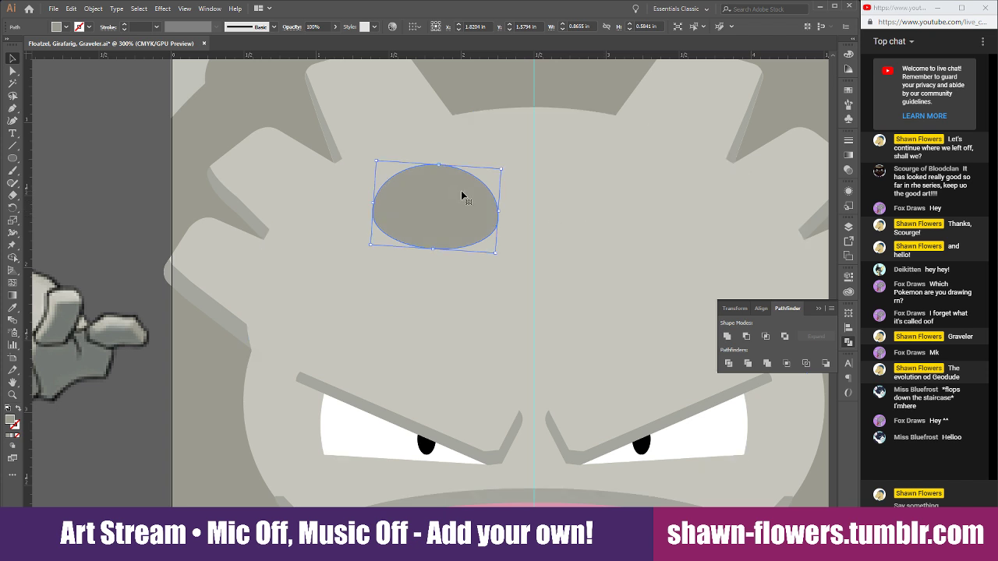
Rotate the forehead oval, place a wider, tilted copy slightly lower, and subtract the copy to leave a thin crescent.
drag(499, 256, 519, 244)
drag(437, 196, 434, 233)
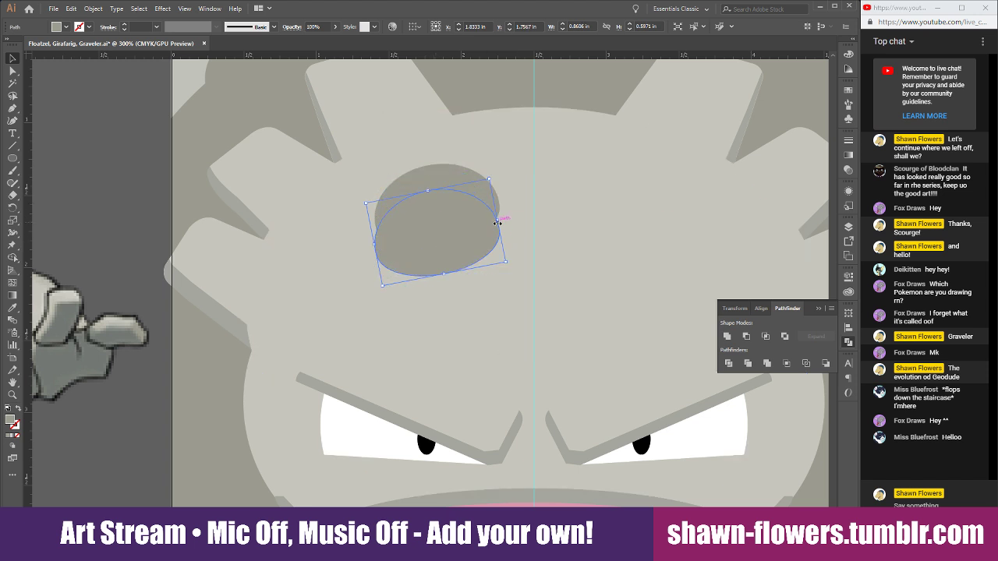
drag(497, 223, 463, 225)
shift+click(453, 184)
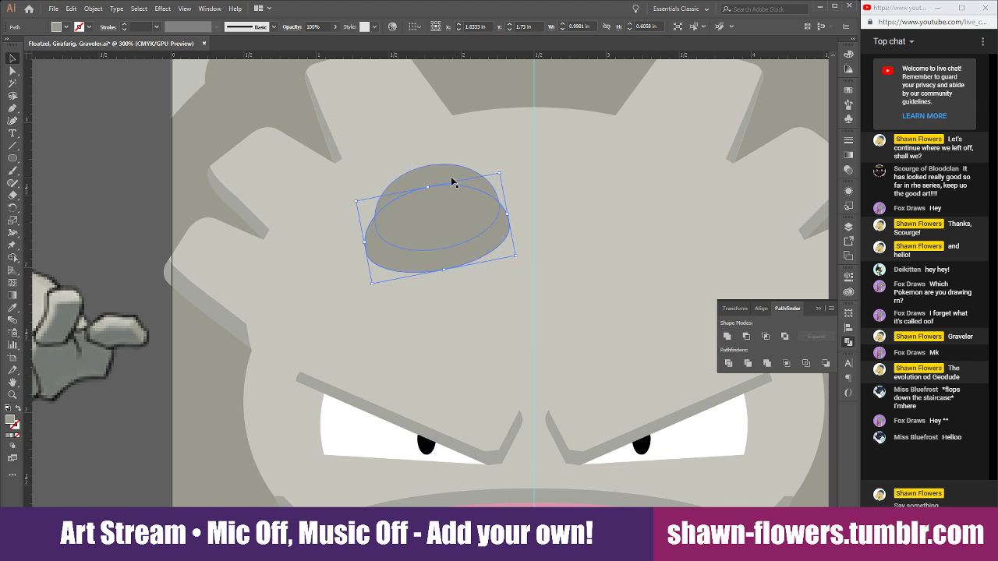
click(747, 335)
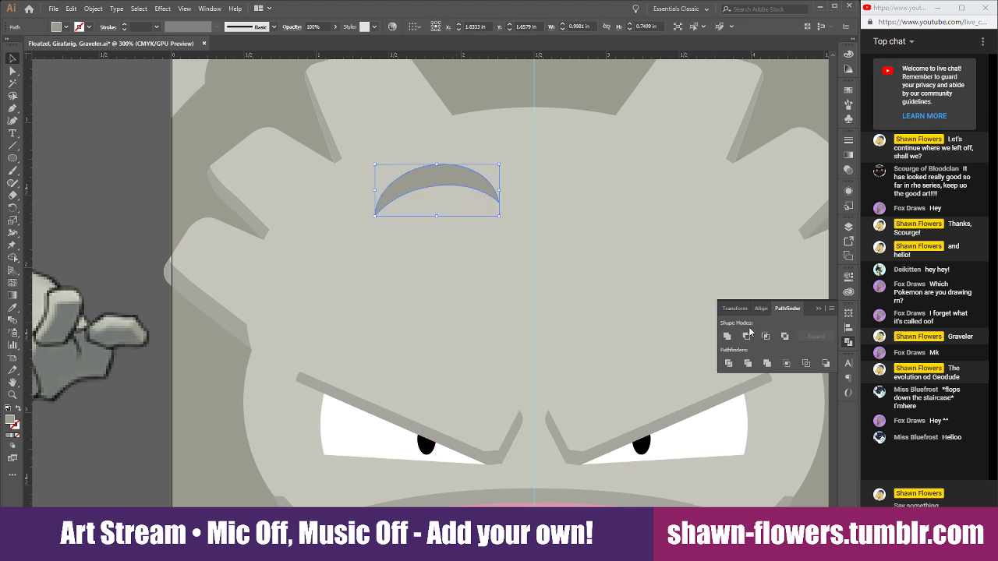
Give the forehead crescent the same translucent white appearance as the light shading in the upper-left background corner.
click(12, 309)
scroll(159, 277, down, 1)
click(188, 92)
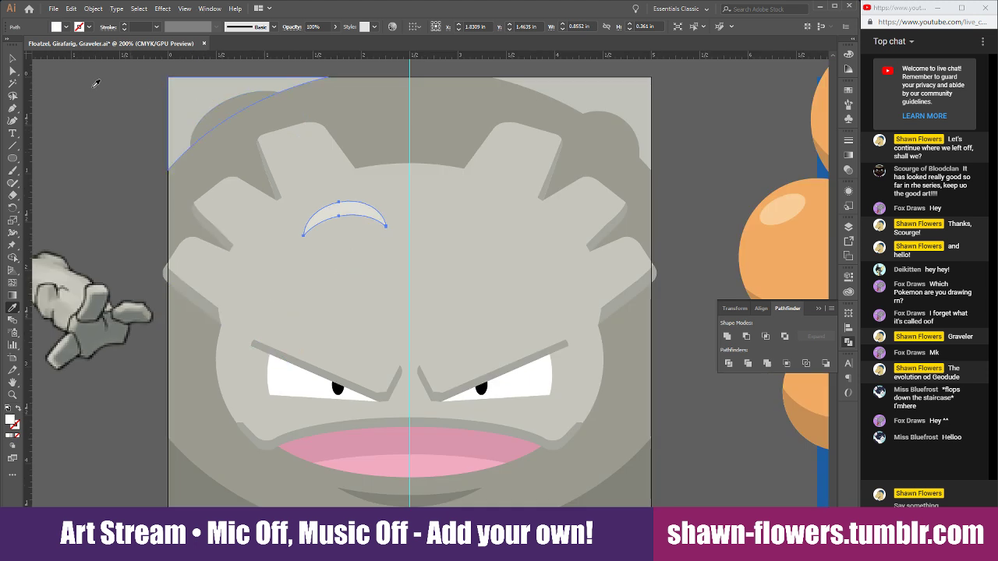
click(12, 59)
click(103, 129)
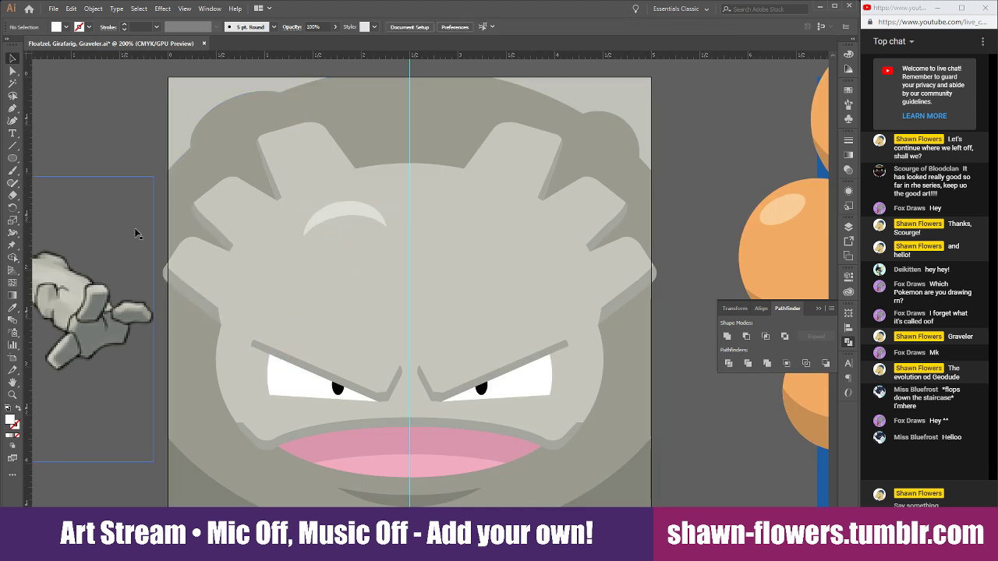
Stretch the forehead highlight crescent to about 0.93 by 0.32 in and rotate it slightly counterclockwise.
click(347, 213)
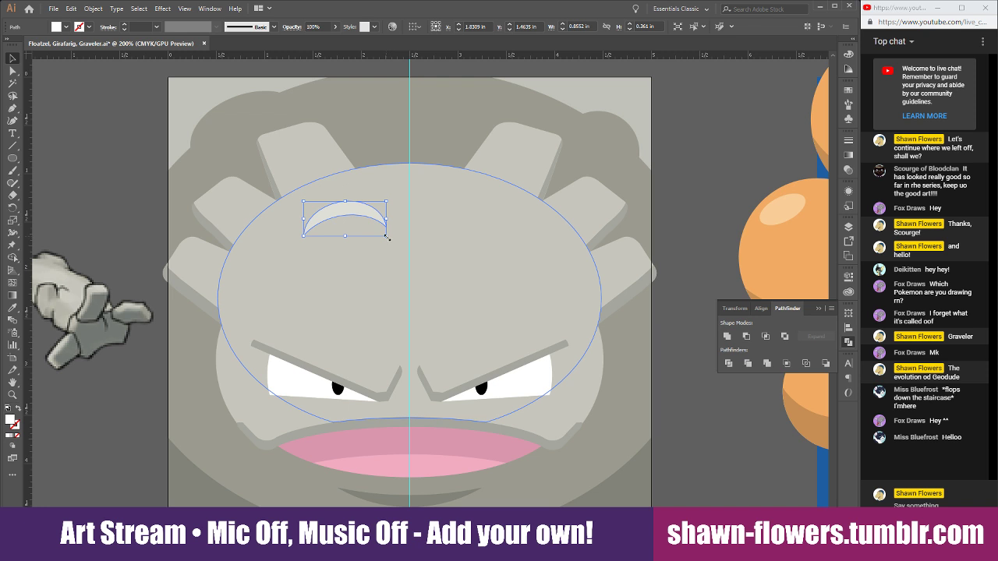
drag(388, 238, 398, 236)
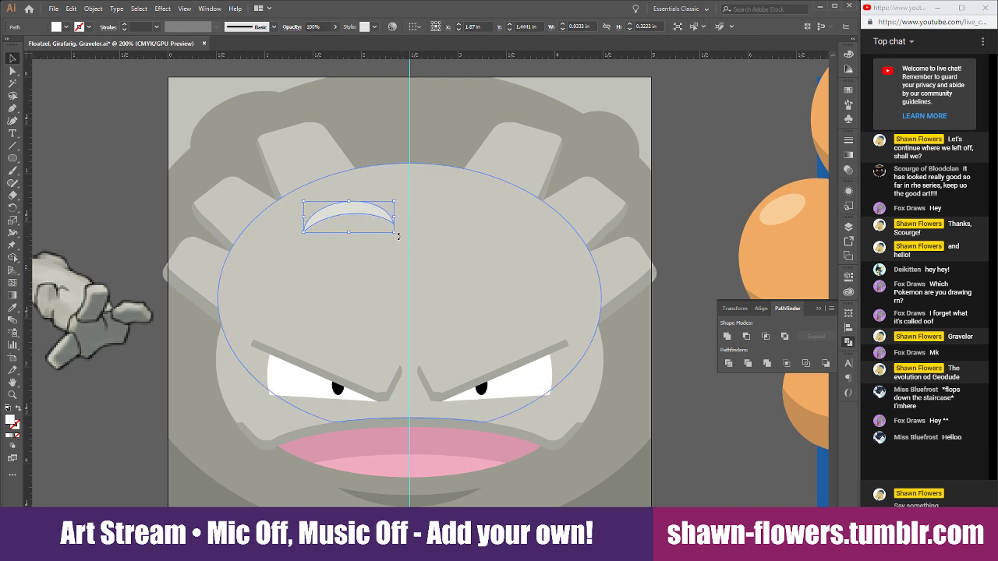
click(140, 187)
scroll(249, 204, down, 2)
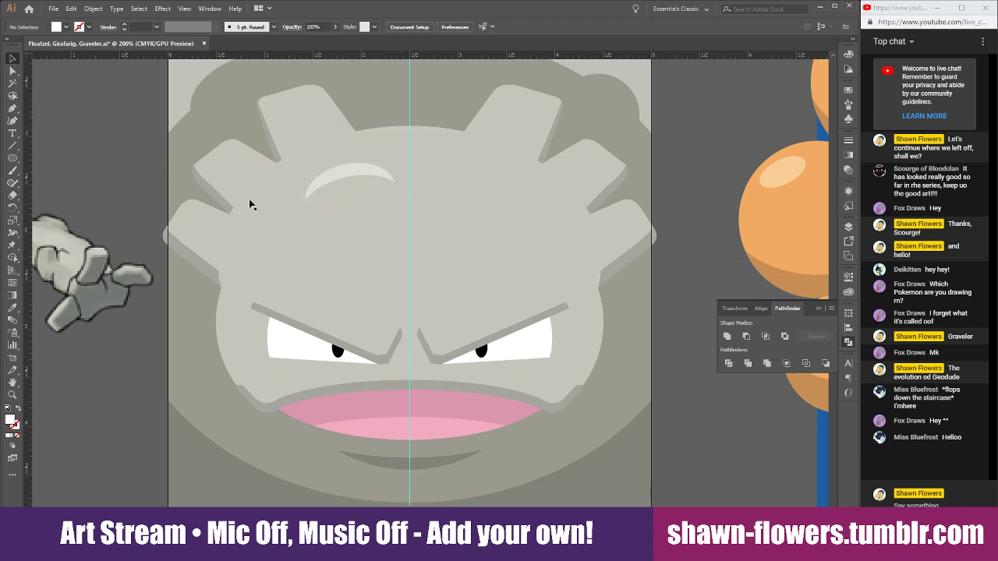
Duplicate the highlight crescent to the right side of the forehead, shrink it to about 0.58 by 0.32 in and tilt it clockwise.
click(345, 179)
drag(346, 178, 508, 264)
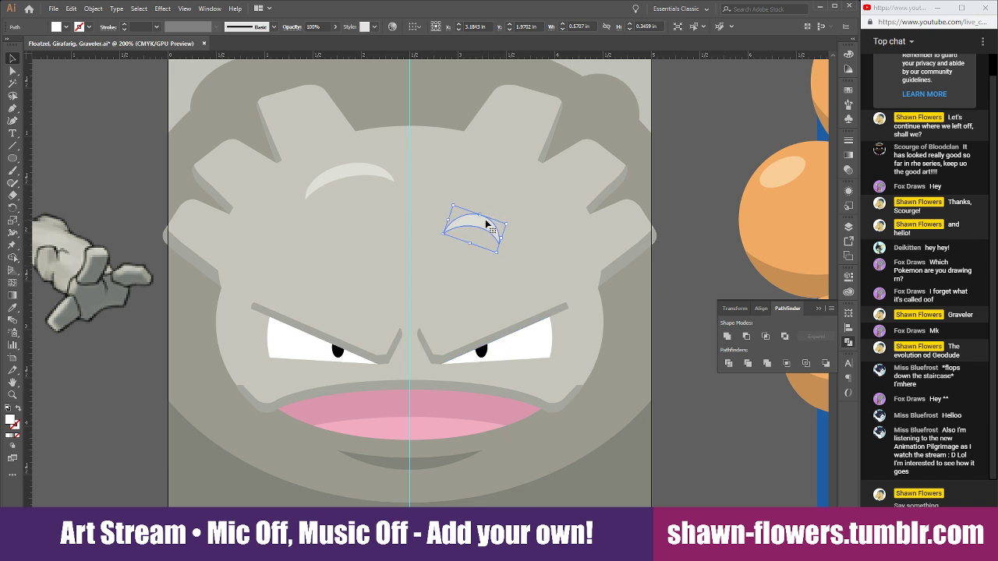
drag(482, 223, 466, 222)
click(676, 210)
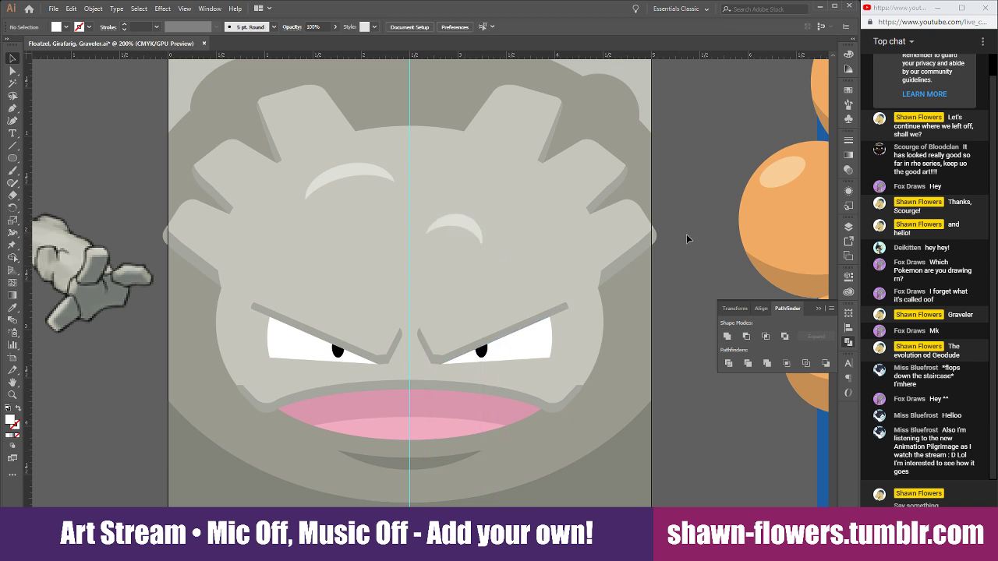
scroll(686, 234, down, 1)
scroll(546, 238, up, 1)
click(518, 222)
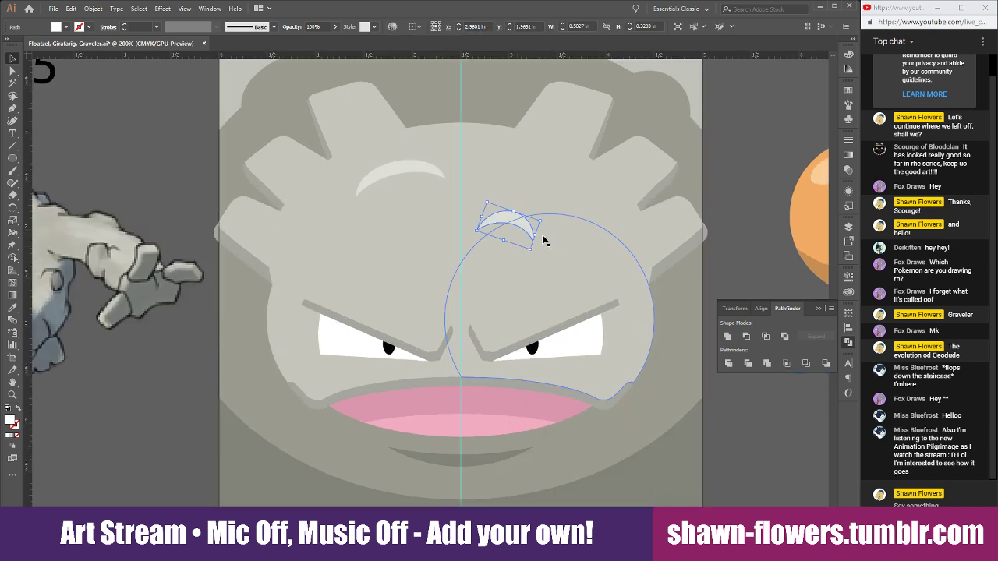
drag(538, 235, 544, 232)
click(749, 175)
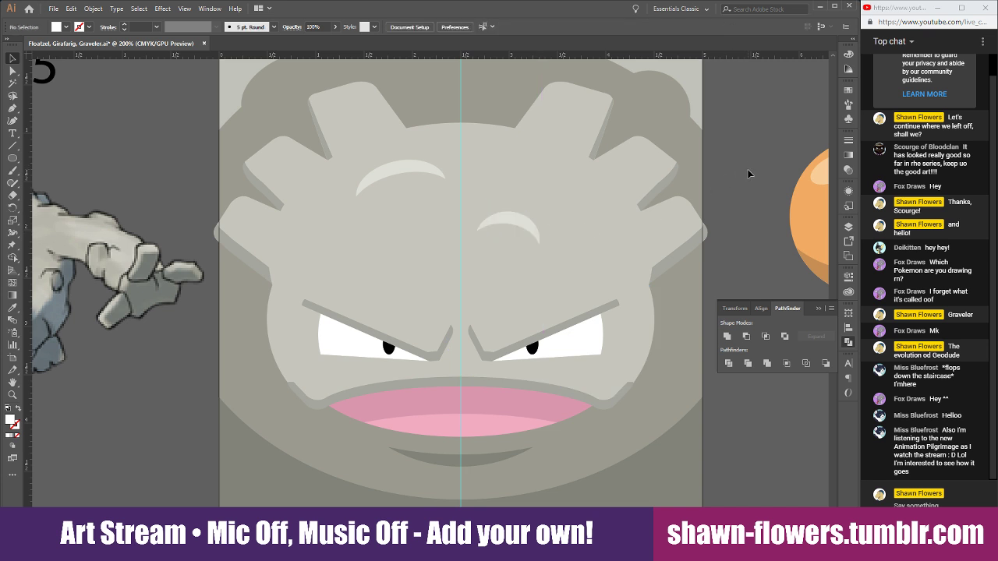
scroll(581, 304, down, 2)
scroll(577, 320, up, 1)
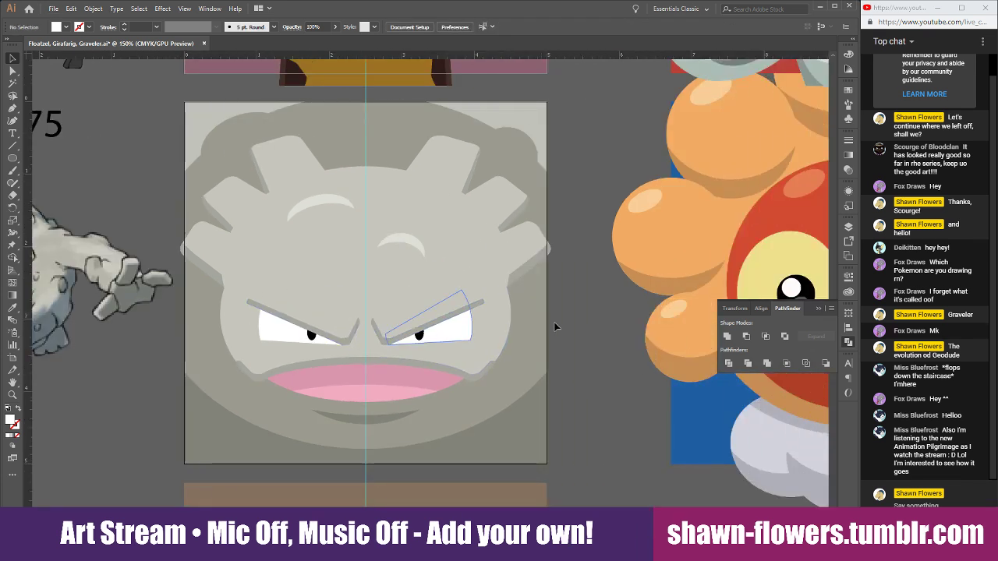
scroll(511, 203, up, 2)
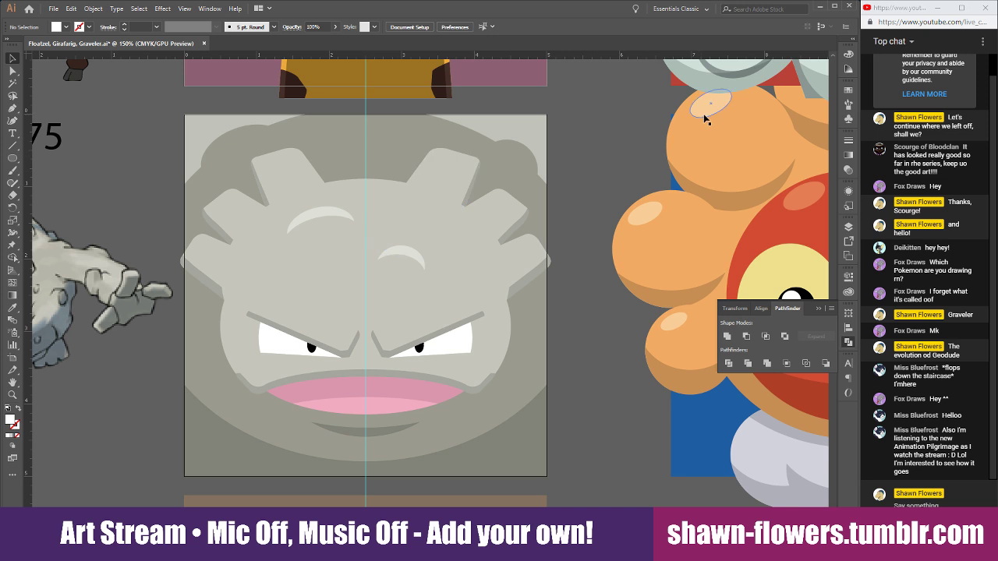
Copy the orange artwork's oval highlight onto the upper-left body bump, shrink it to about 0.50 by 0.17 in and tilt it.
drag(702, 118, 229, 159)
scroll(230, 140, up, 2)
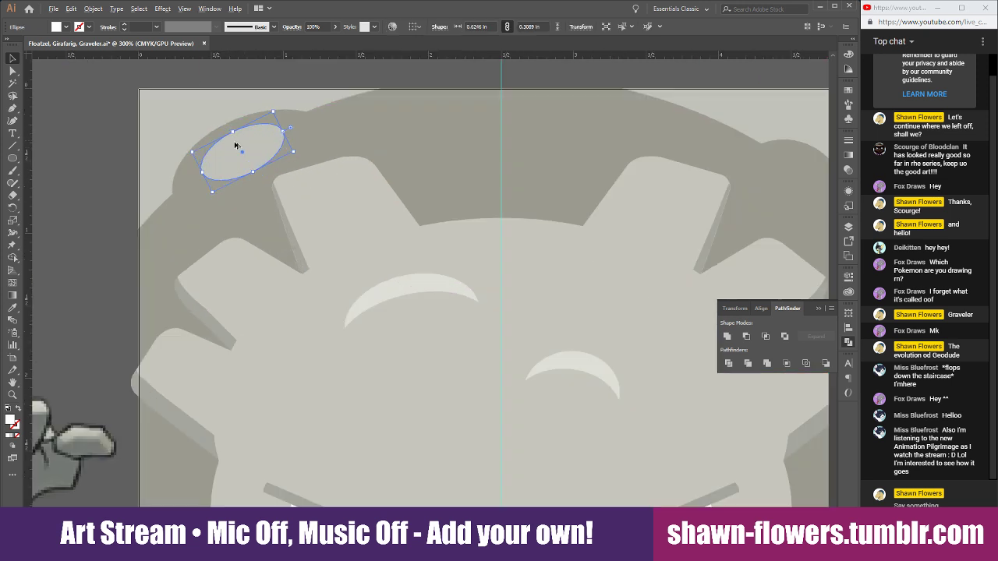
drag(293, 153, 289, 130)
click(106, 136)
scroll(157, 191, down, 1)
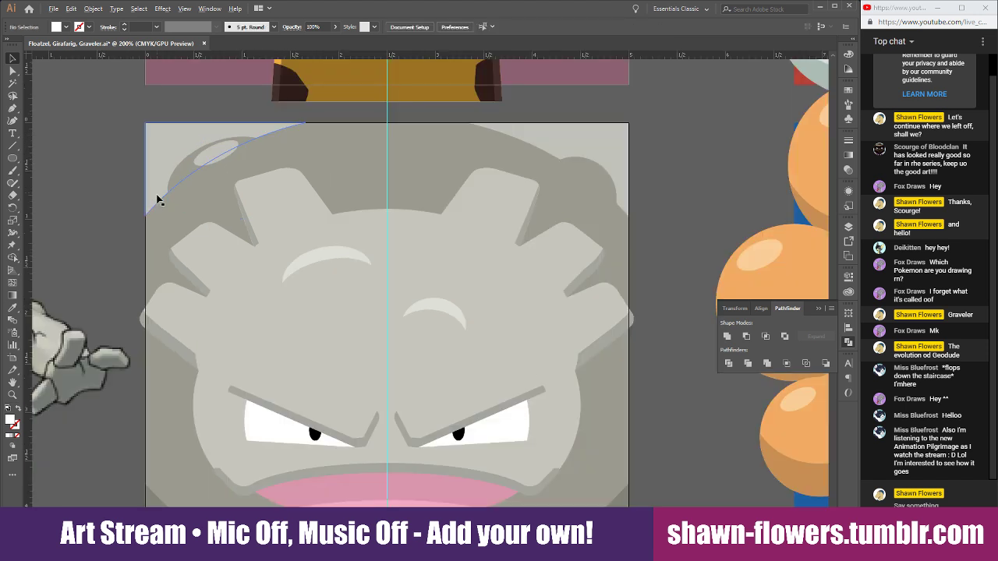
click(212, 159)
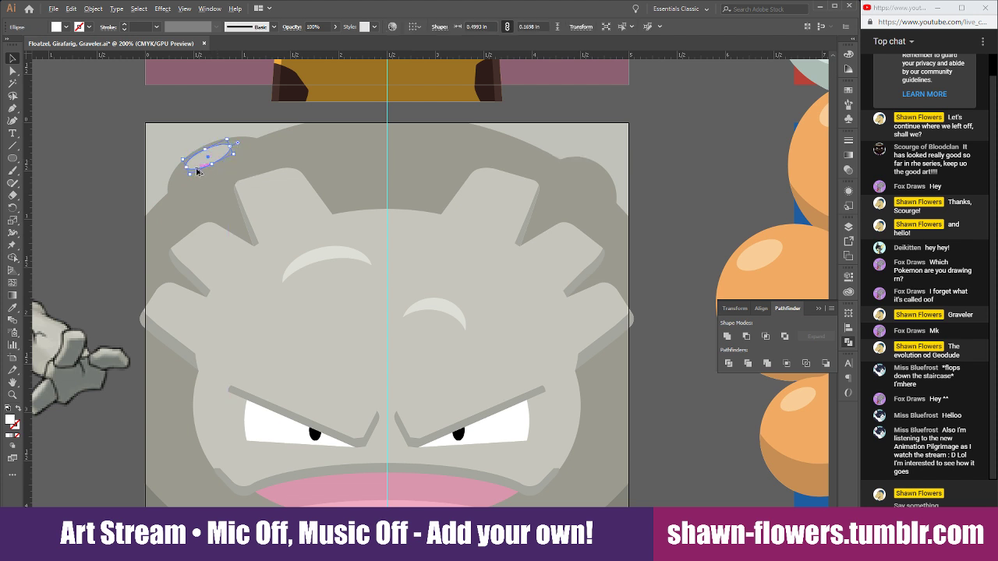
Duplicate the bump's oval highlight onto the body's top edge and the upper-right bump, adjusting the size and tilt of each copy.
drag(198, 171, 421, 142)
scroll(582, 175, up, 1)
click(719, 152)
scroll(615, 179, down, 1)
click(343, 71)
scroll(363, 105, down, 2)
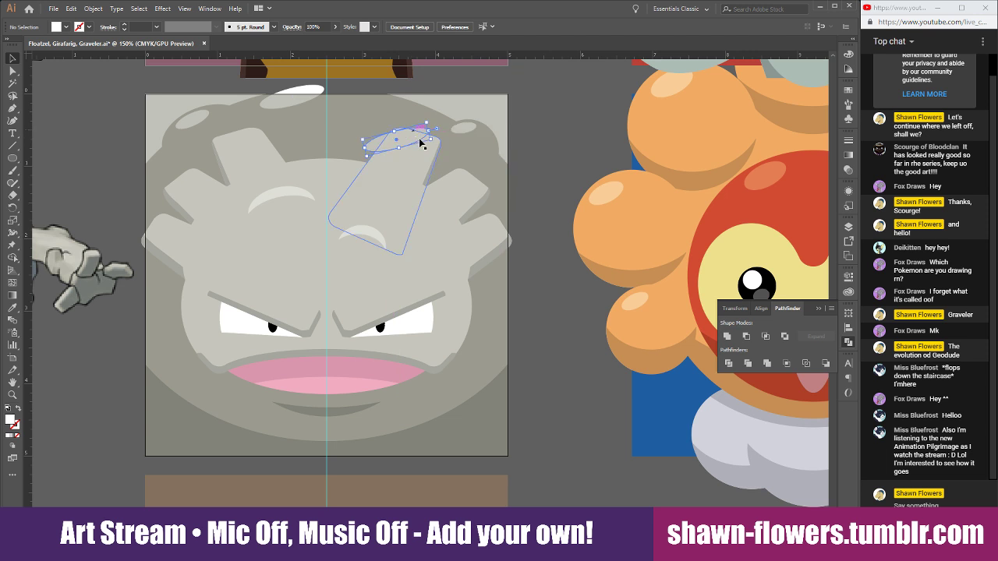
Place small tilted oval highlights on the three right-hand head spikes, shrinking the lowest one to about 0.28 by 0.12 in.
scroll(421, 142, up, 2)
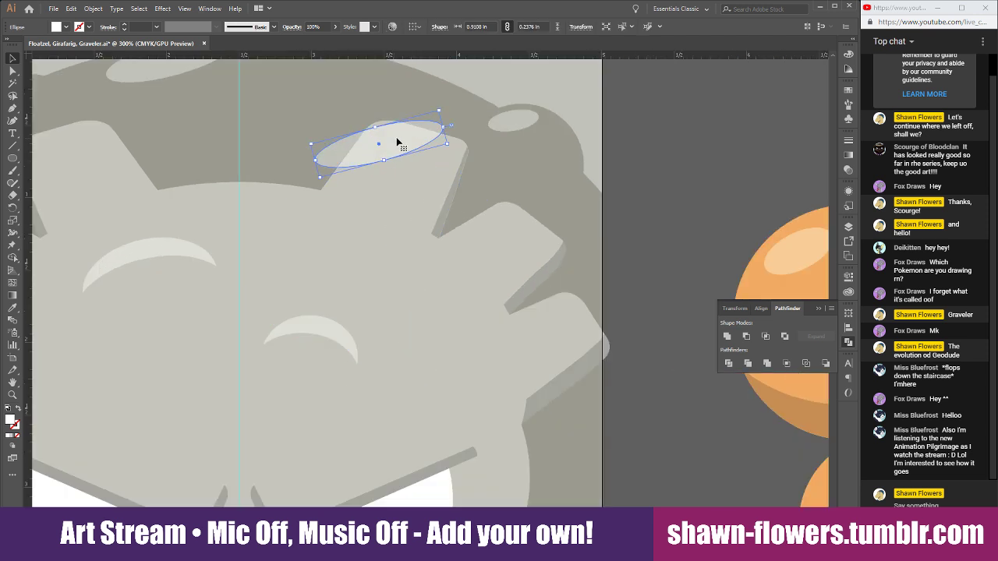
drag(450, 146, 569, 307)
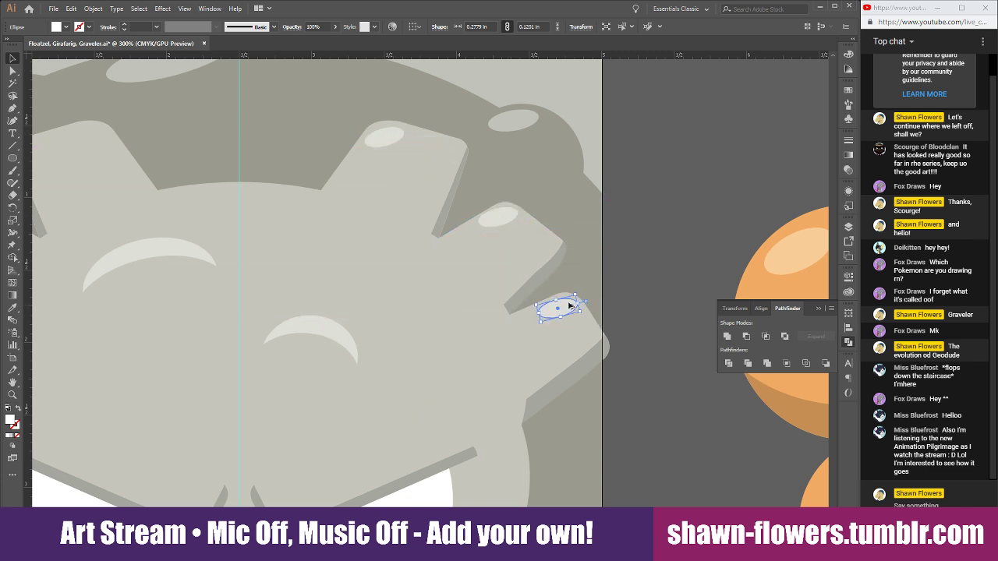
click(502, 224)
drag(481, 233, 488, 226)
click(555, 306)
drag(543, 314, 563, 303)
click(642, 262)
key(ctrl+1)
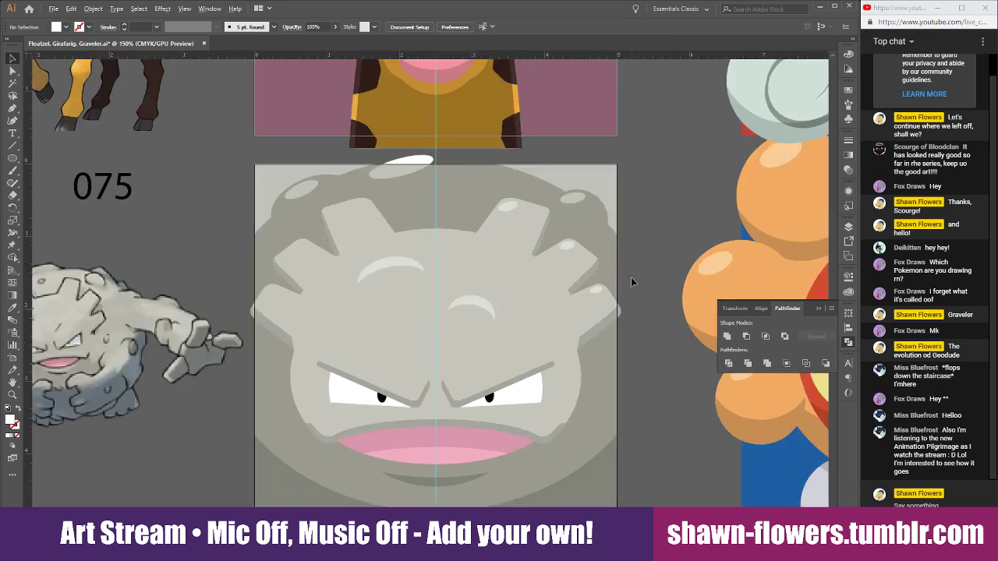
Examine the highlighted head and body against the Graveler reference and the neighbouring portraits.
scroll(627, 263, up, 1)
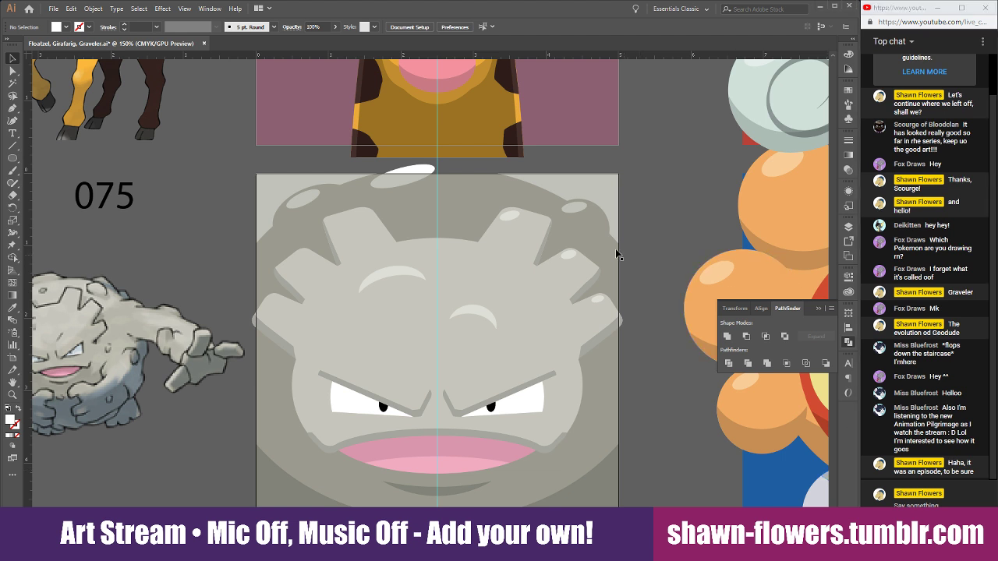
scroll(457, 284, up, 2)
scroll(532, 186, down, 1)
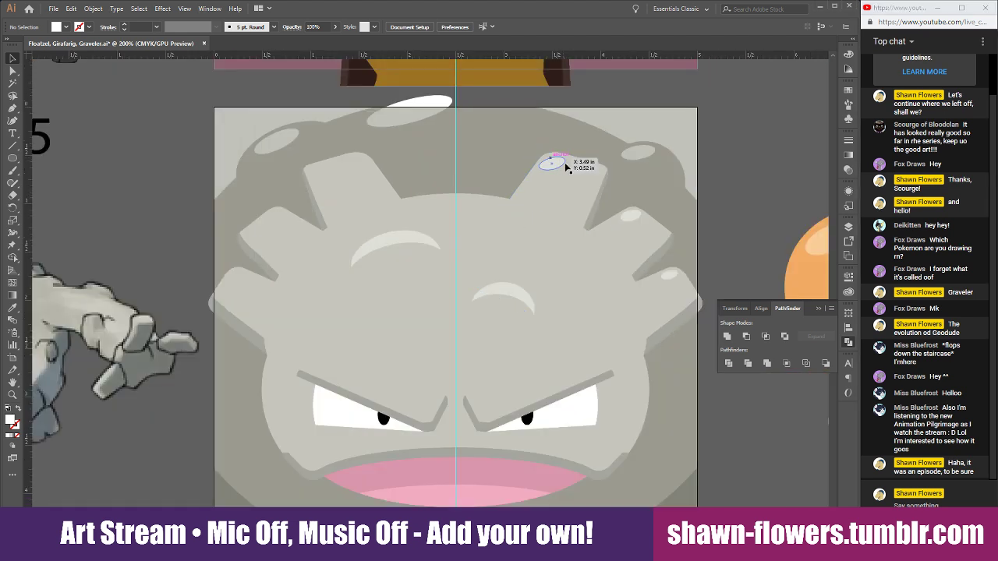
scroll(647, 191, right, 1)
scroll(659, 202, down, 1)
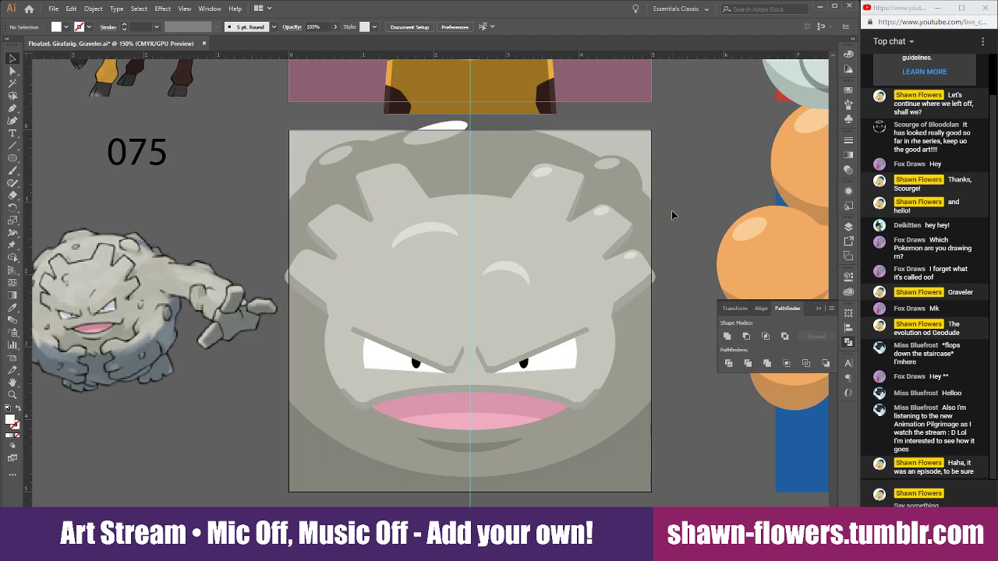
scroll(675, 234, down, 3)
scroll(698, 203, down, 5)
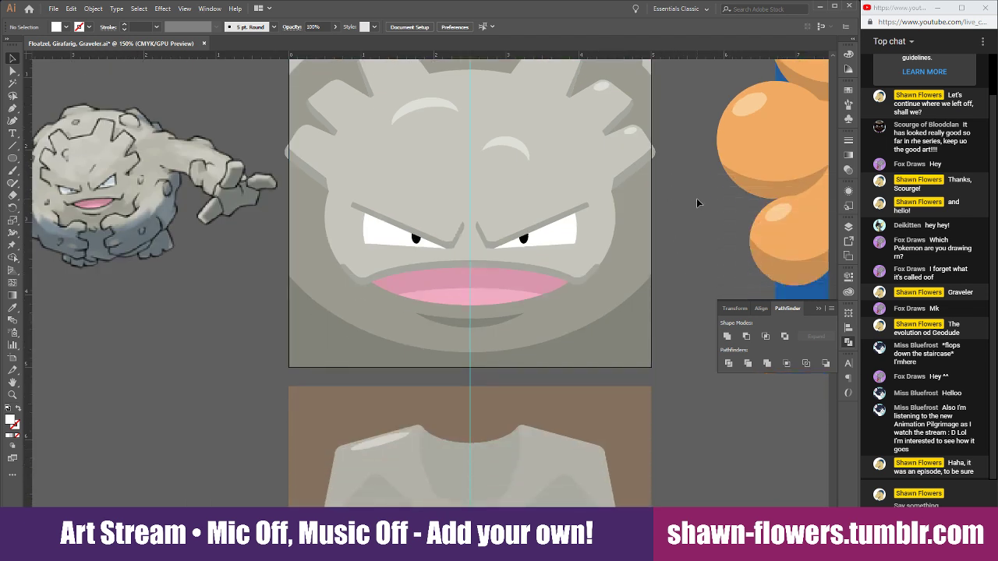
scroll(697, 203, up, 5)
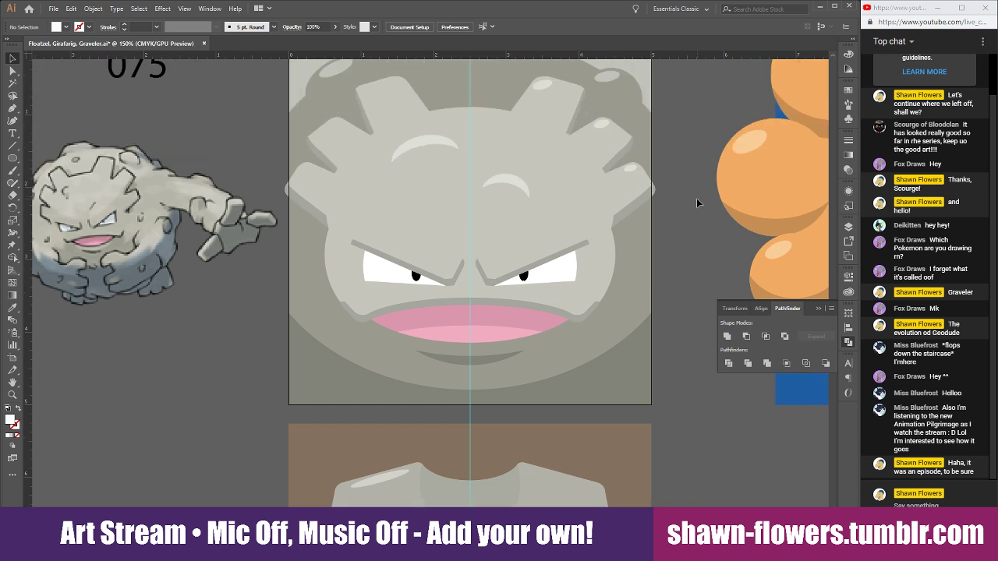
scroll(696, 201, up, 2)
scroll(696, 200, down, 1)
scroll(563, 138, up, 2)
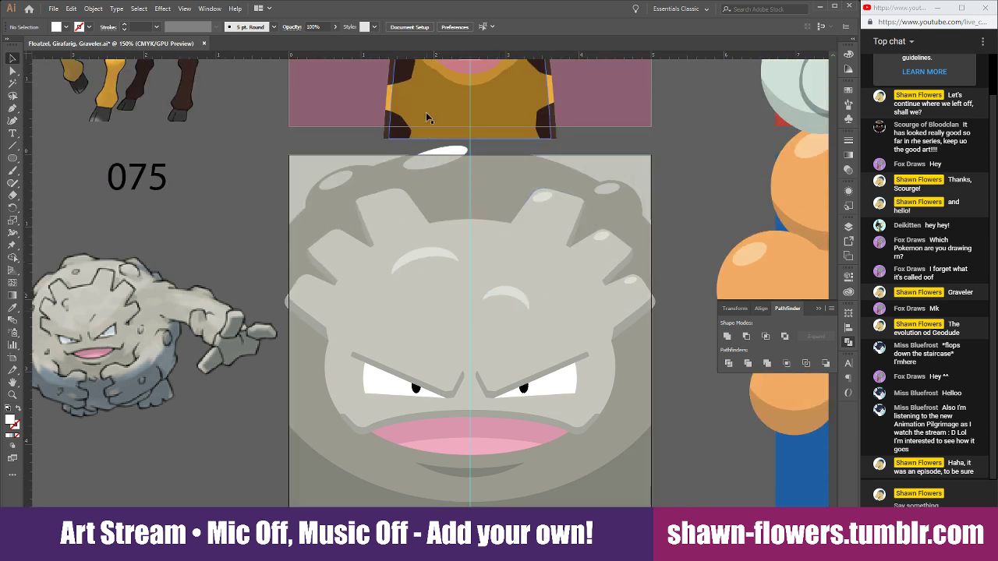
Enlarge the oval highlight on the body's top edge, making it wider.
scroll(447, 168, up, 2)
click(480, 131)
drag(489, 128, 538, 139)
click(623, 117)
scroll(594, 136, down, 1)
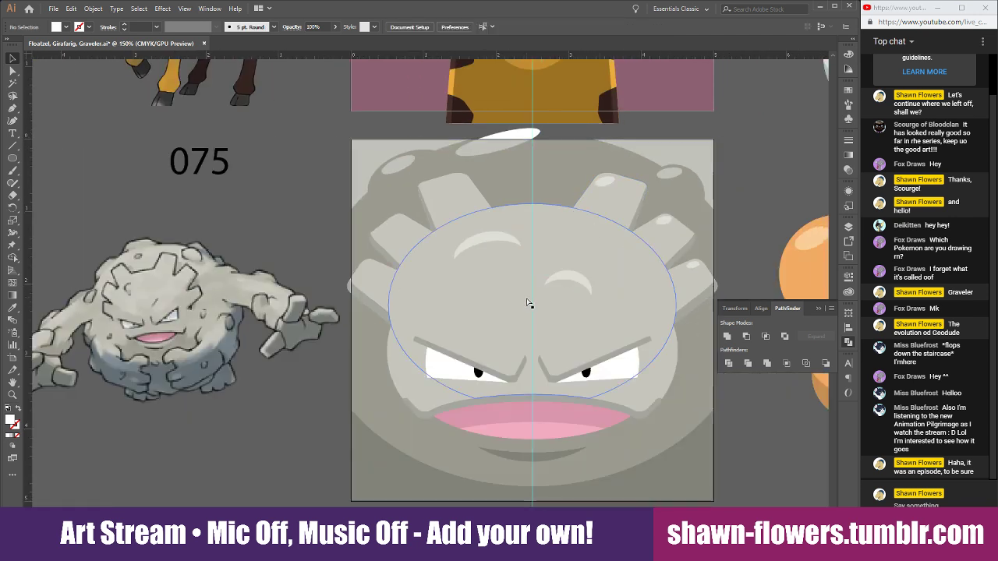
Duplicate both upper body bumps to the lower body, rotate the copies 180°, bring them to the front and raise them slightly.
scroll(624, 226, right, 3)
scroll(658, 317, down, 4)
scroll(651, 322, up, 2)
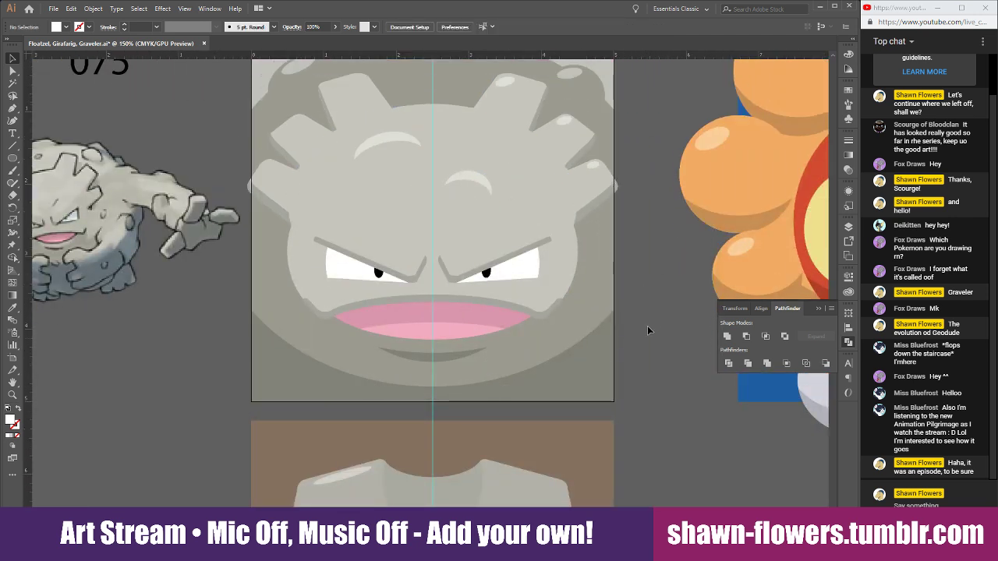
click(592, 119)
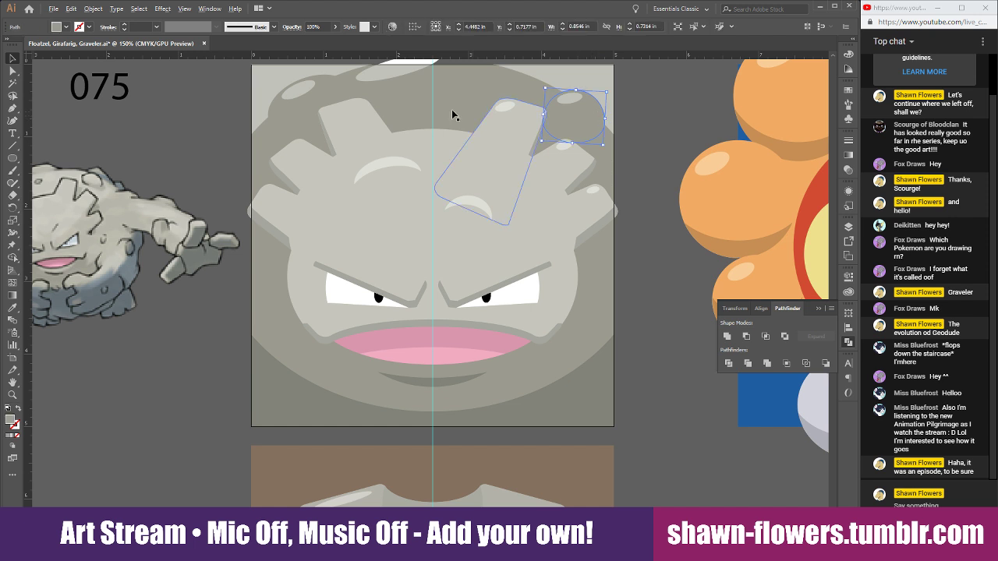
shift+click(324, 93)
drag(325, 94, 351, 382)
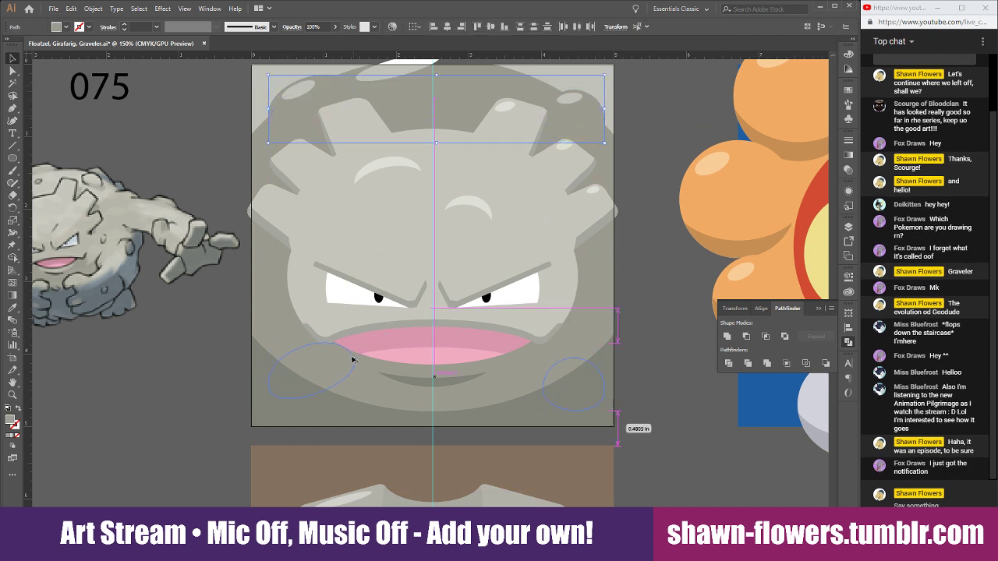
drag(609, 351, 224, 392)
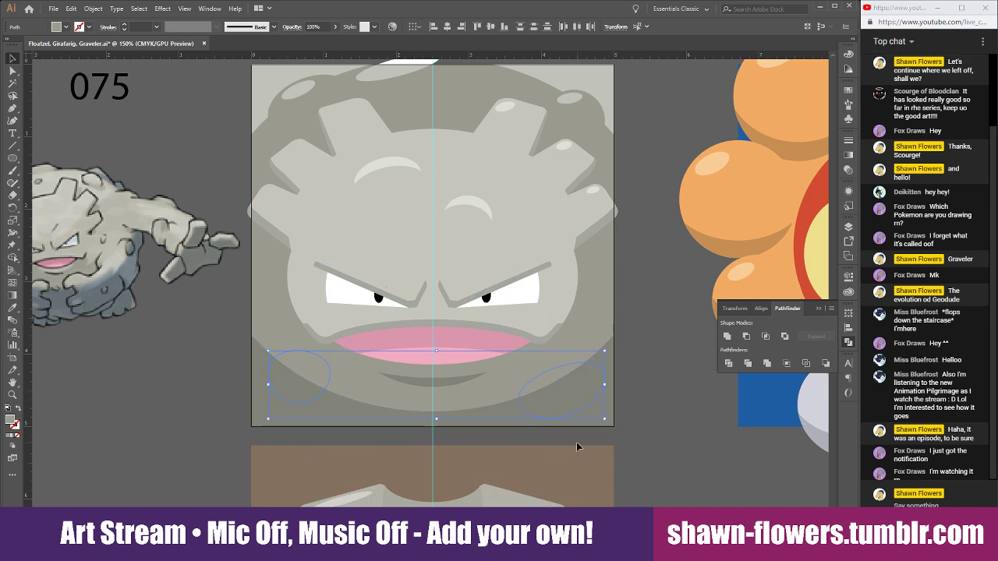
key(ctrl+shift+])
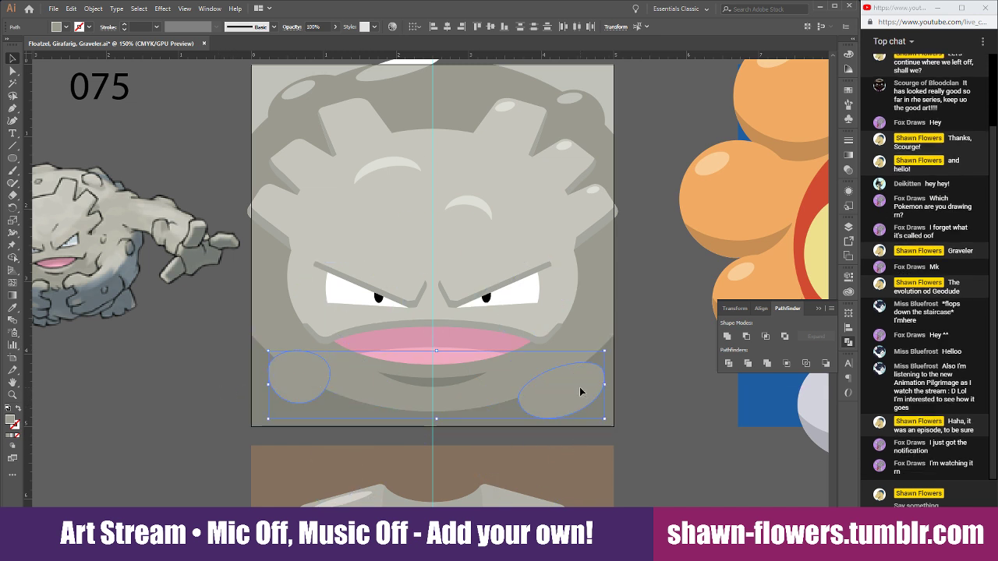
drag(580, 392, 580, 380)
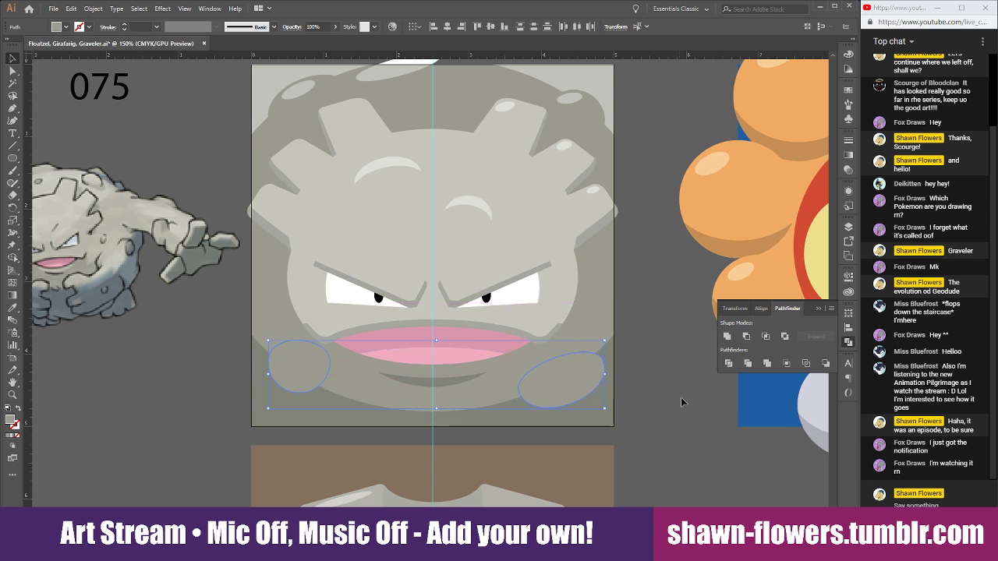
Reposition the two lower bumps so one protrudes below the body's lower-left edge and the other crosses the artboard's right edge.
click(681, 401)
key(ctrl+equal)
drag(234, 379, 304, 383)
click(695, 439)
drag(601, 383, 707, 336)
key(ctrl+shift+a)
Place another rounded bump on the body's lower edge just right of centre, sized about 0.67 by 0.68 in.
drag(599, 366, 470, 404)
click(638, 404)
drag(520, 355, 469, 404)
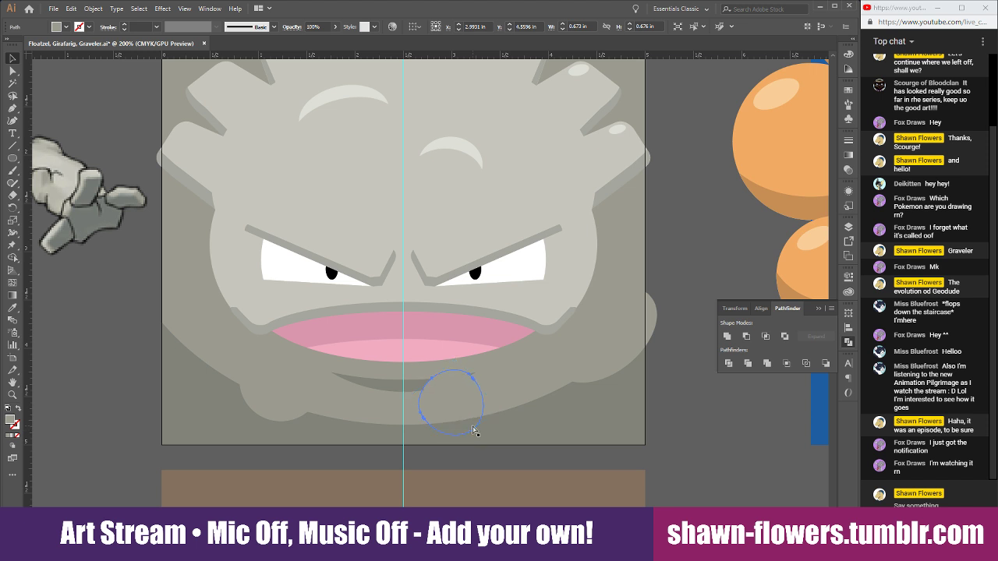
Bring the curved shadow below Graveler's mouth to the front so it lies over the round bump.
click(388, 392)
key(ctrl+shift+])
click(118, 378)
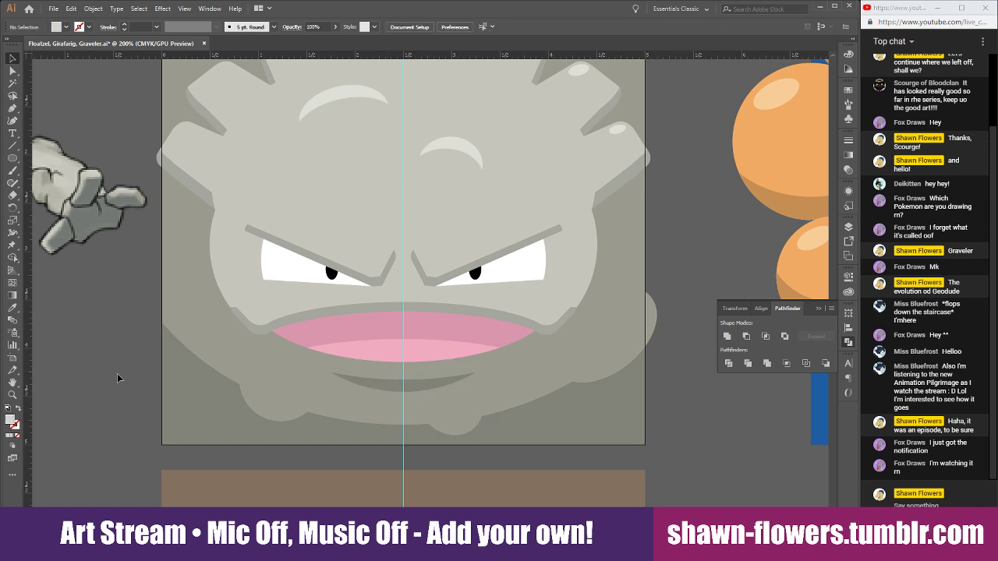
Copy the round bump at Graveler's lower left to the left edge of the face and fill it with the face's light grey.
scroll(119, 420, down, 2)
scroll(101, 425, up, 1)
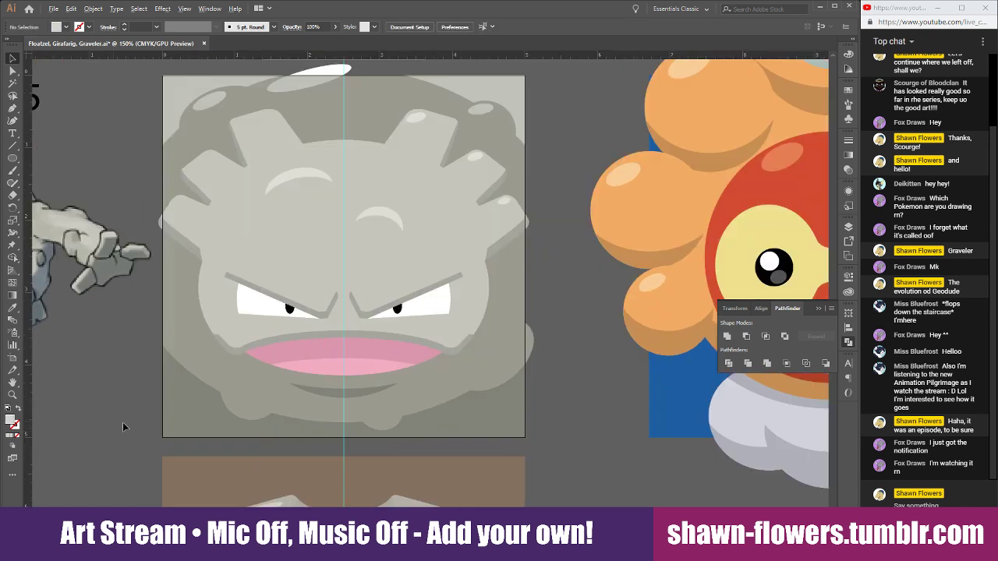
scroll(541, 437, left, 2)
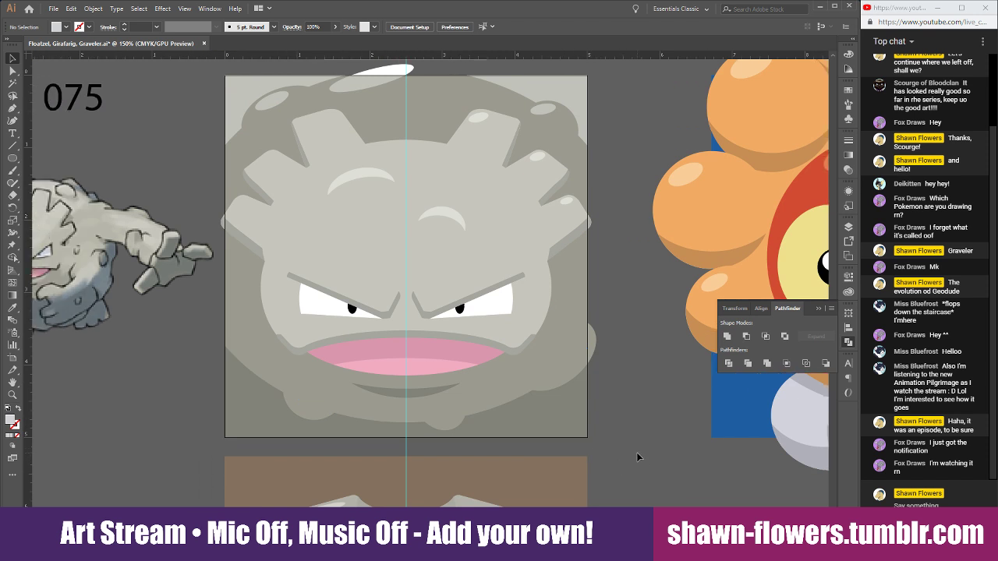
scroll(396, 169, up, 1)
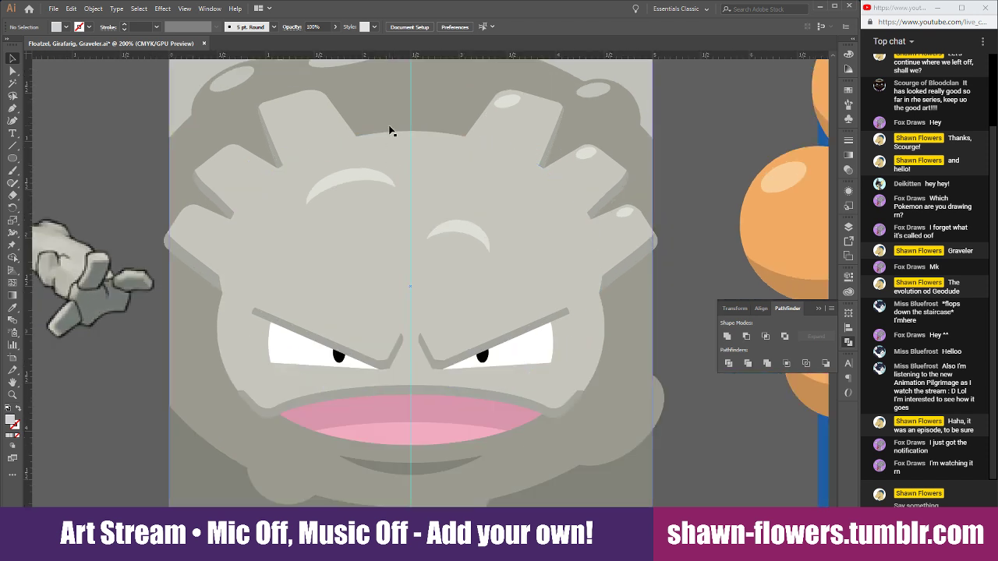
click(303, 491)
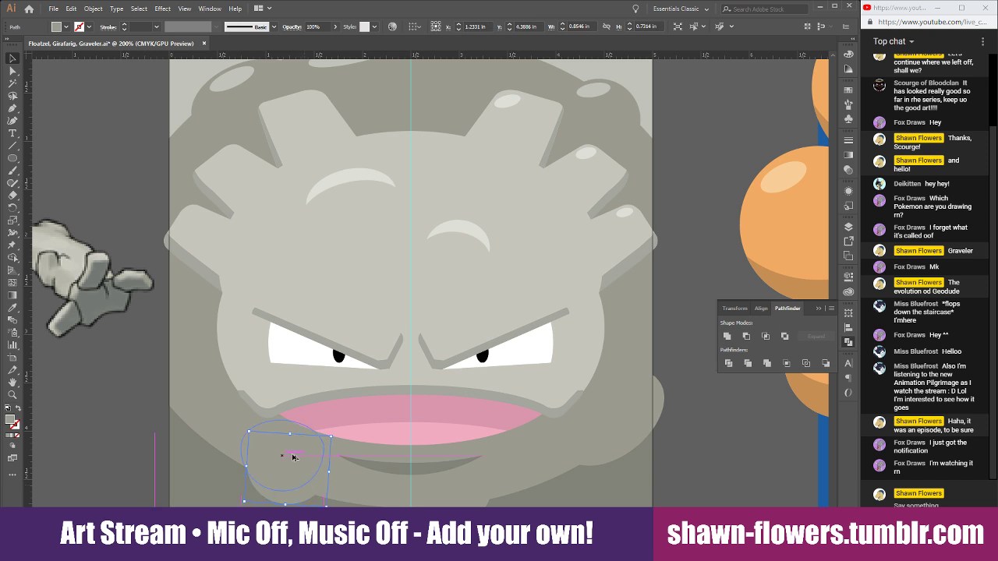
drag(289, 457, 271, 355)
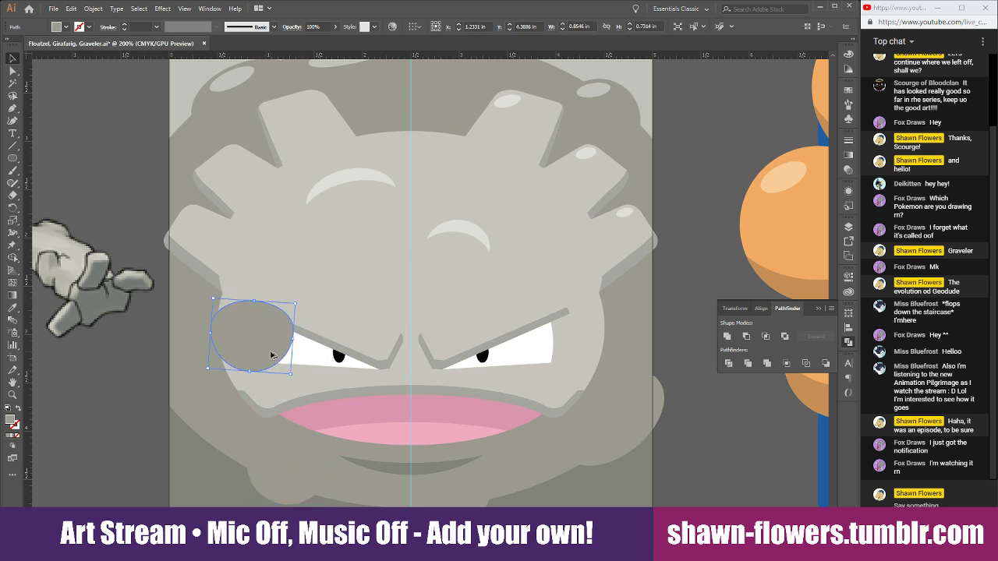
click(13, 308)
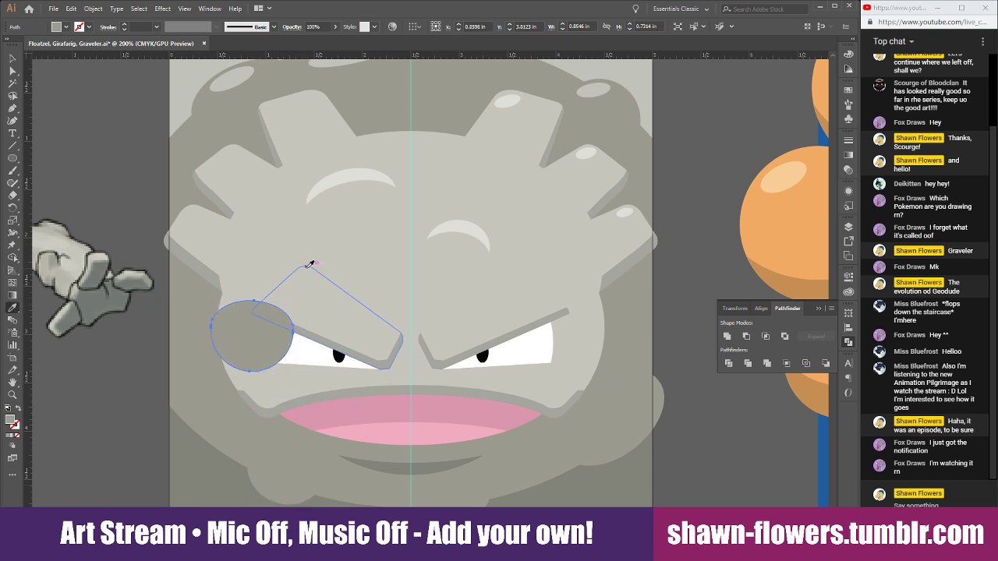
click(307, 257)
key(v)
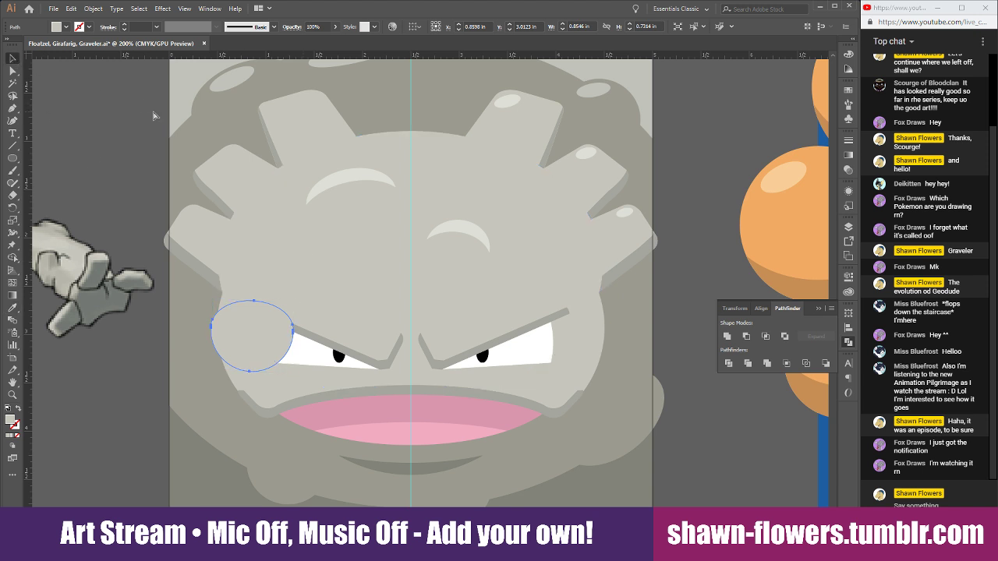
Send the copied bump behind the left eye and brow, and shift it slightly outward along the face's left edge.
key(ctrl+[)
key(ctrl+[)
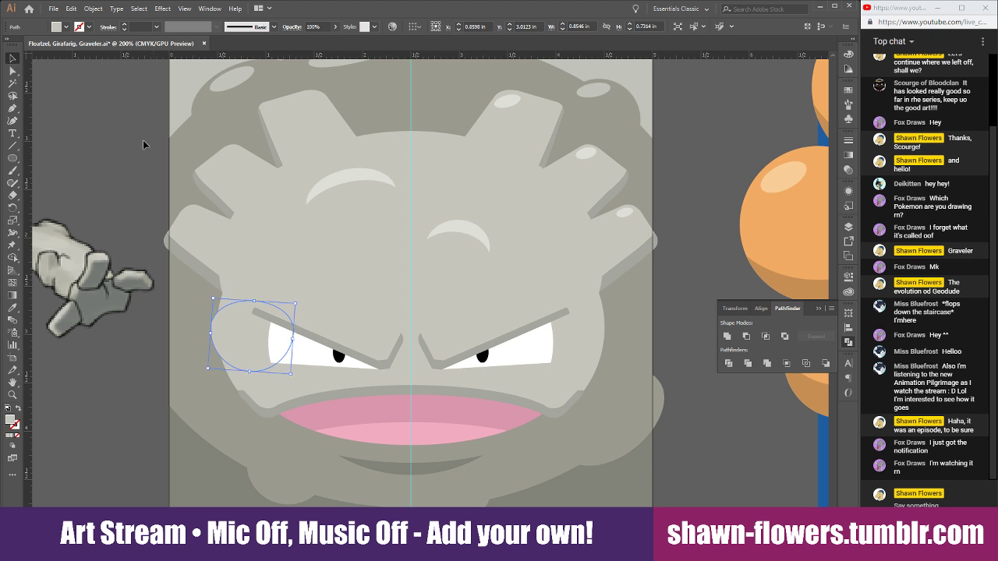
click(143, 141)
drag(217, 336, 215, 336)
click(133, 469)
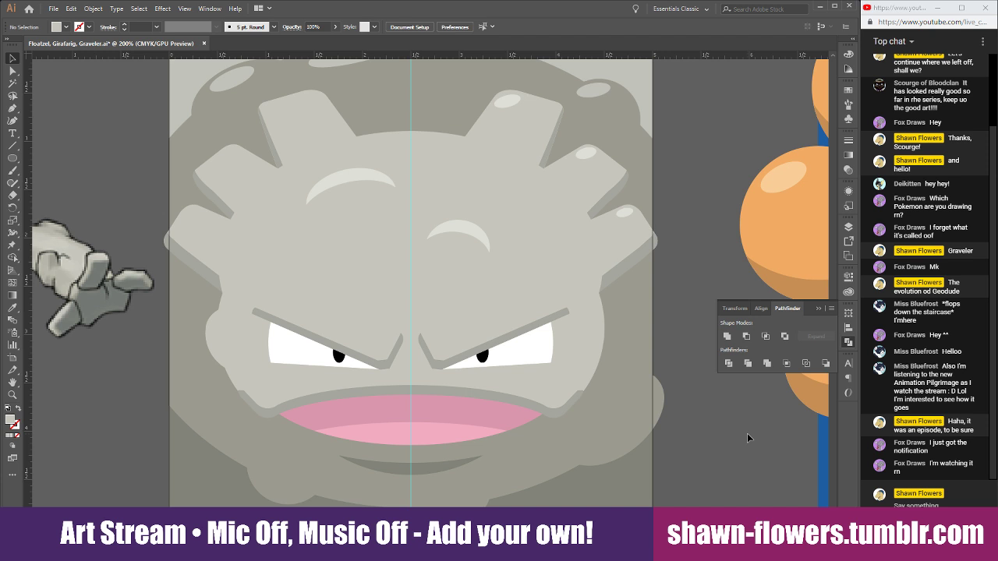
Examine the whole Graveler portrait beside its reference picture at different magnifications.
scroll(722, 402, down, 5)
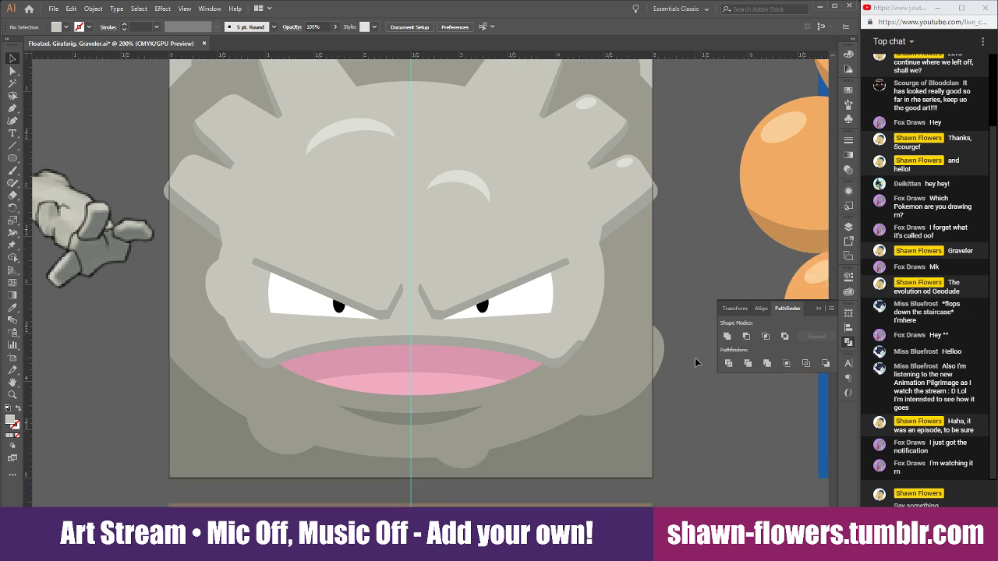
scroll(700, 396, down, 1)
scroll(701, 385, down, 1)
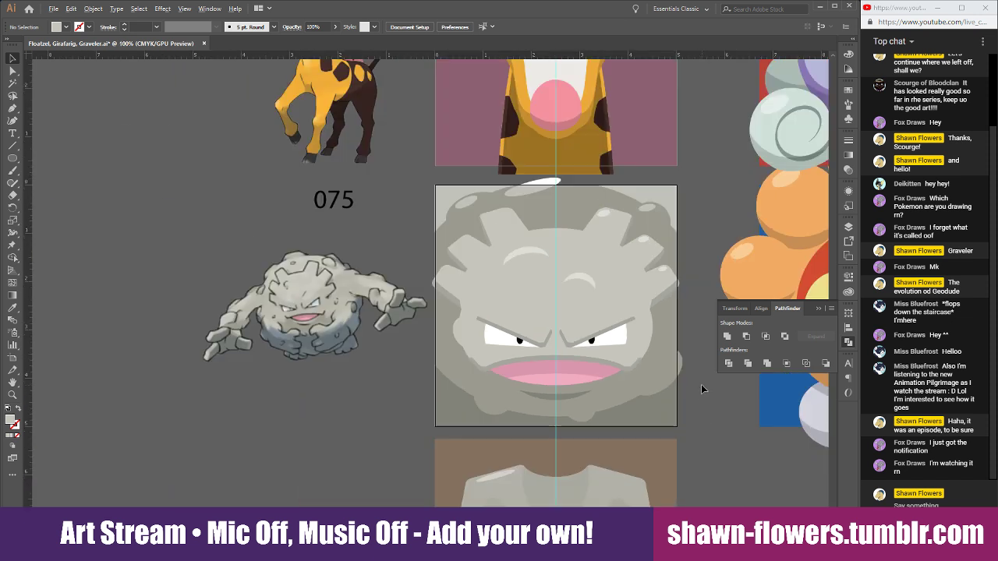
scroll(706, 409, up, 1)
click(645, 409)
scroll(639, 417, right, 2)
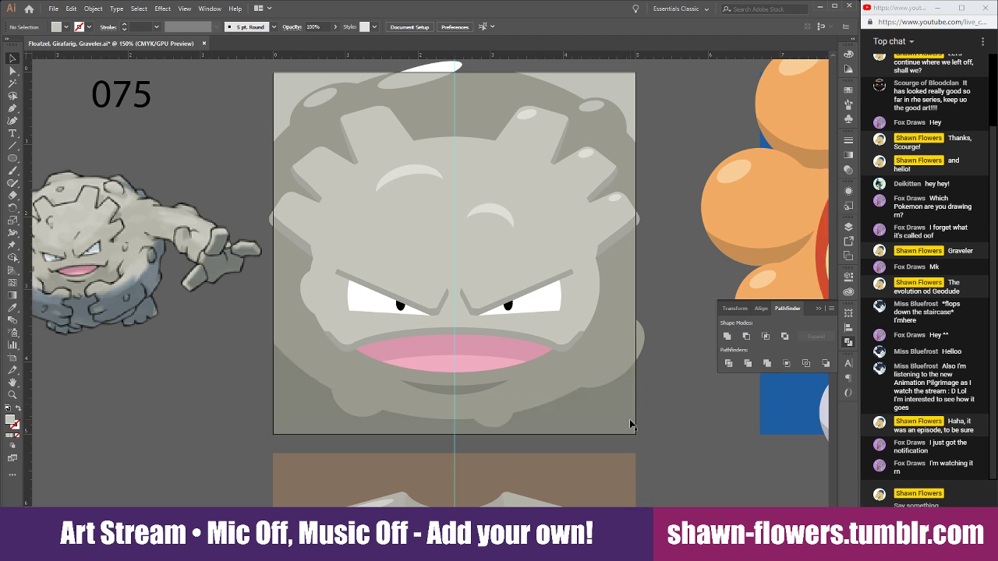
scroll(648, 425, up, 5)
scroll(677, 321, down, 2)
scroll(672, 324, down, 1)
scroll(672, 323, up, 1)
scroll(672, 323, down, 1)
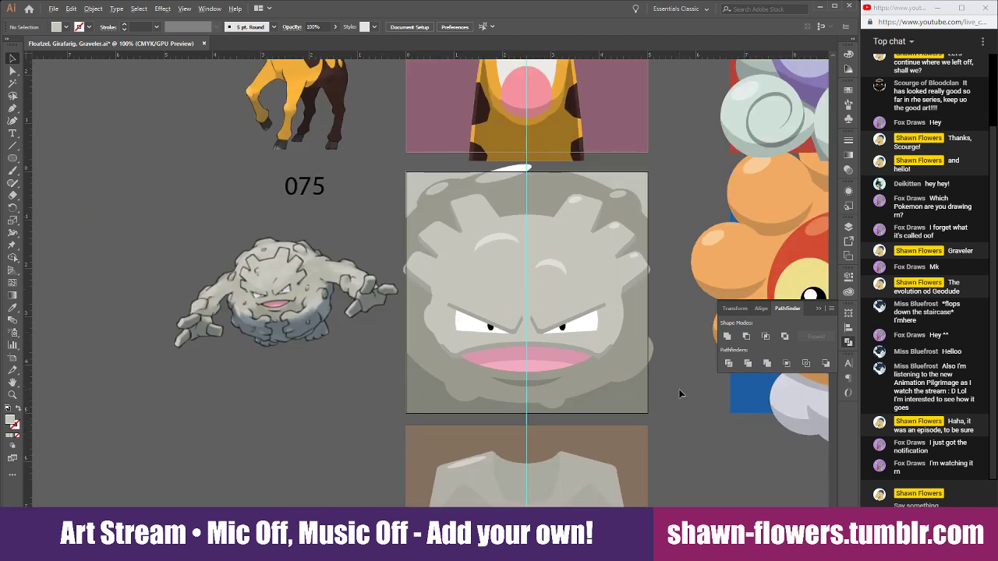
Delete the Geodude artwork and its brown background below the Graveler artboard.
scroll(686, 408, up, 1)
scroll(600, 419, down, 4)
scroll(565, 423, down, 2)
scroll(566, 423, down, 5)
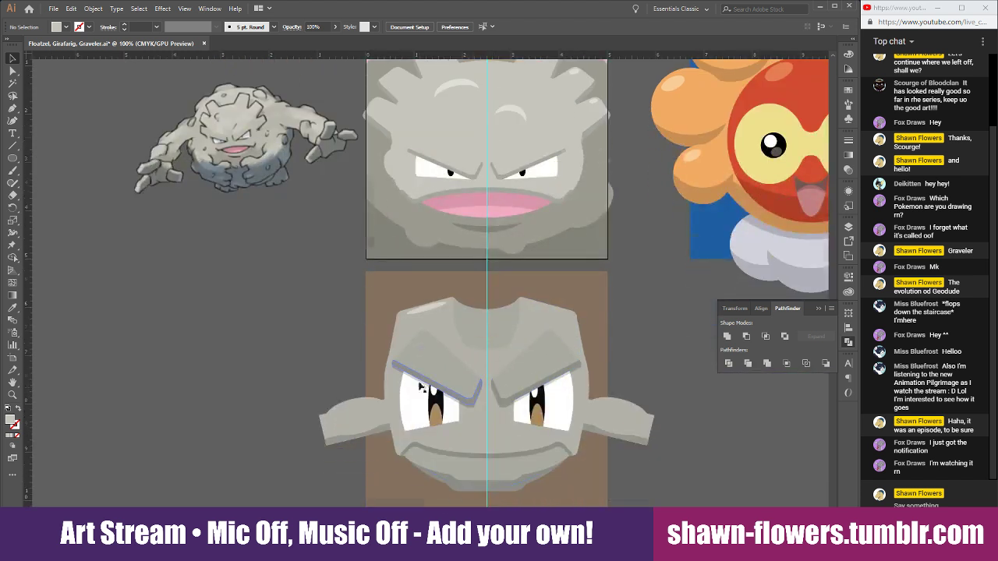
drag(607, 277, 642, 264)
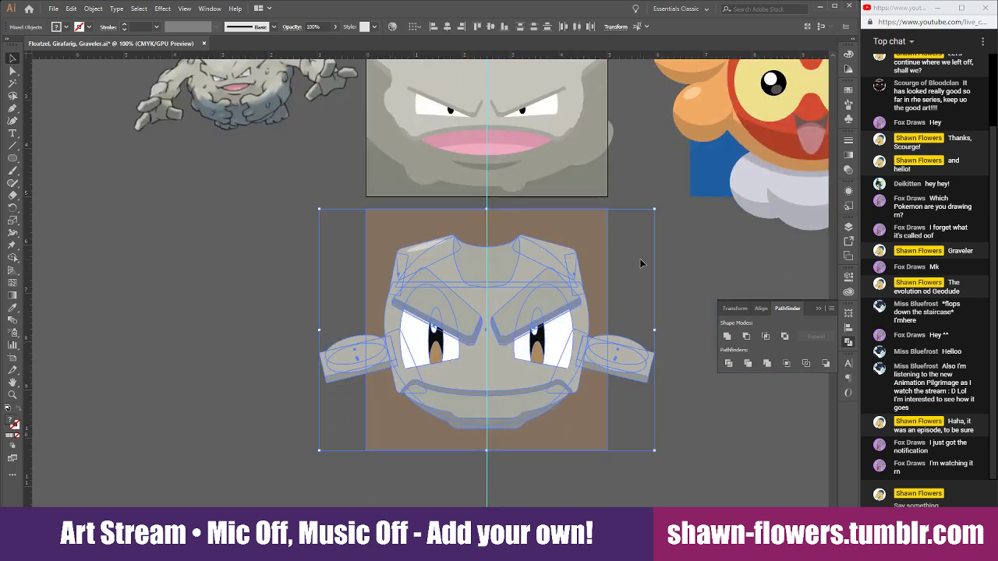
key(Delete)
scroll(649, 298, up, 1)
click(431, 256)
key(Delete)
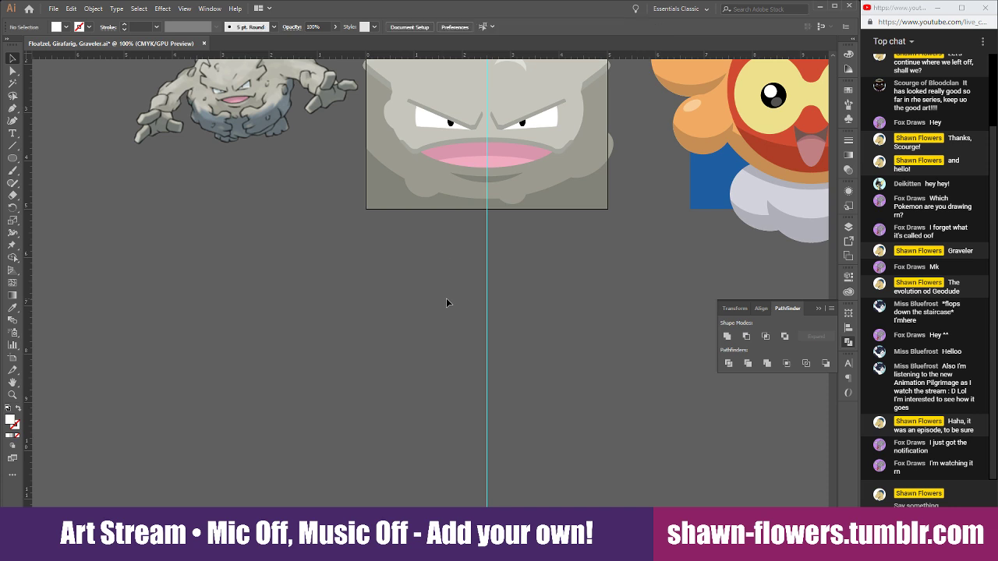
Review the Floatzel, Girafarig and Graveler portraits beside the older artwork and save the document.
scroll(627, 343, up, 6)
scroll(628, 346, up, 13)
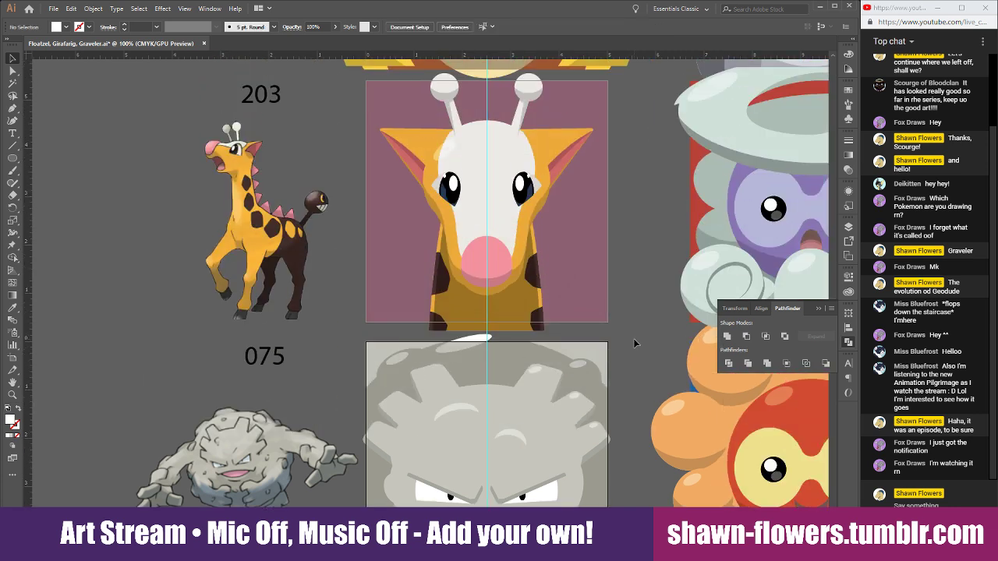
scroll(634, 341, down, 4)
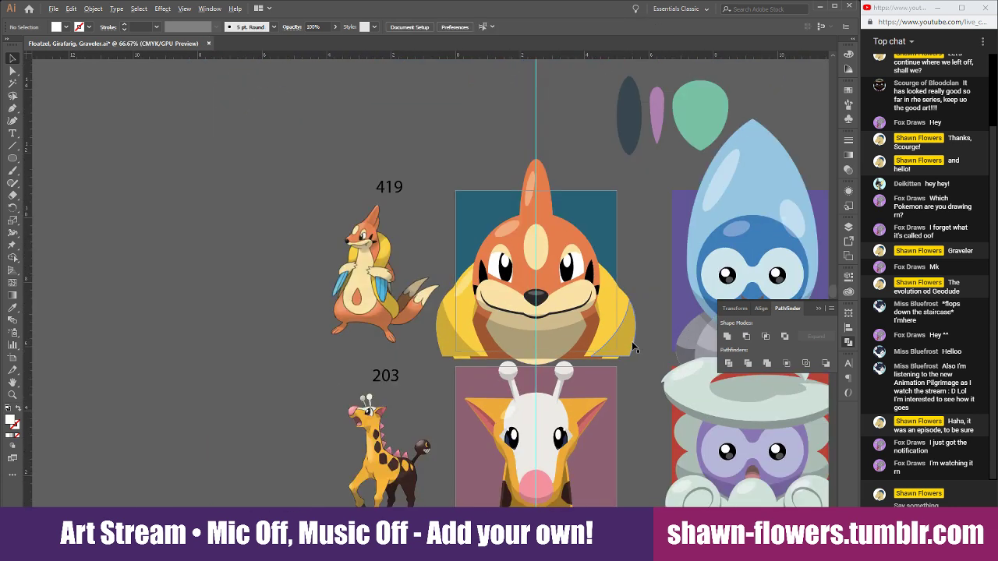
scroll(556, 343, right, 6)
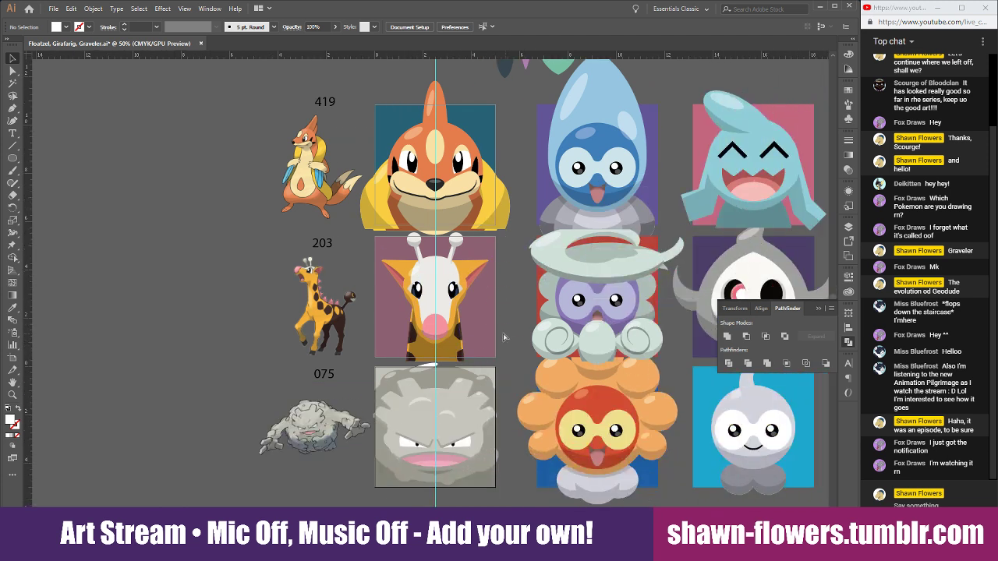
scroll(502, 334, down, 1)
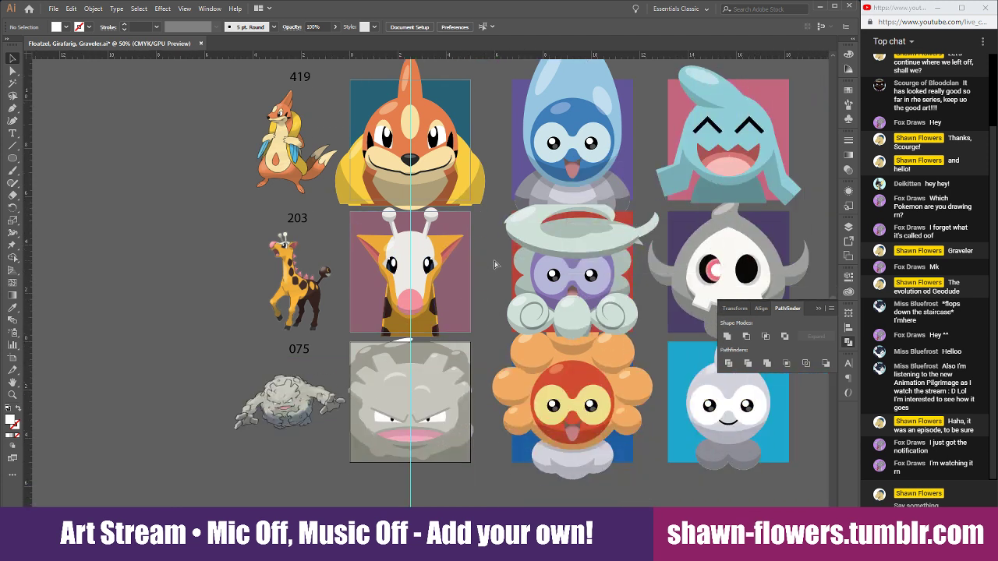
key(ctrl+s)
Delete the column of older artwork containing Wynaut, Duskull and the normal Castform.
scroll(489, 281, right, 5)
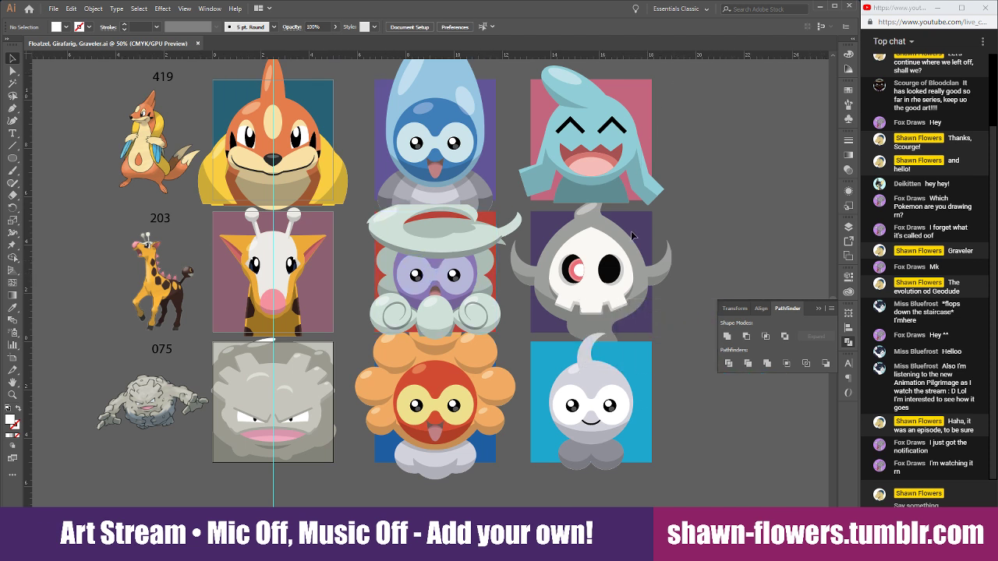
click(528, 477)
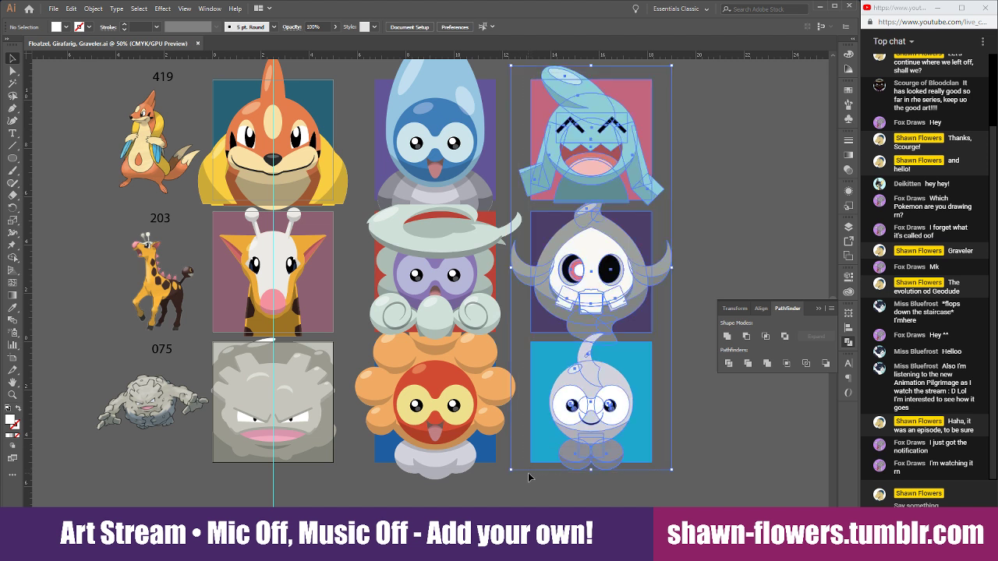
key(Delete)
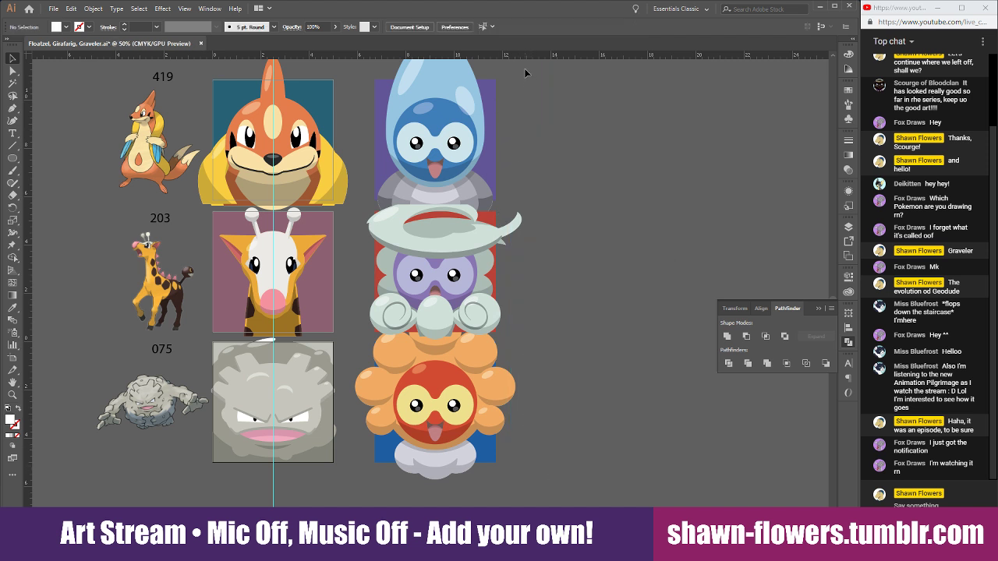
Move both remaining portrait columns to the right of the artboards, and bring the Castform column closer to the Floatzel, Girafarig and Graveler column.
key(ctrl+a)
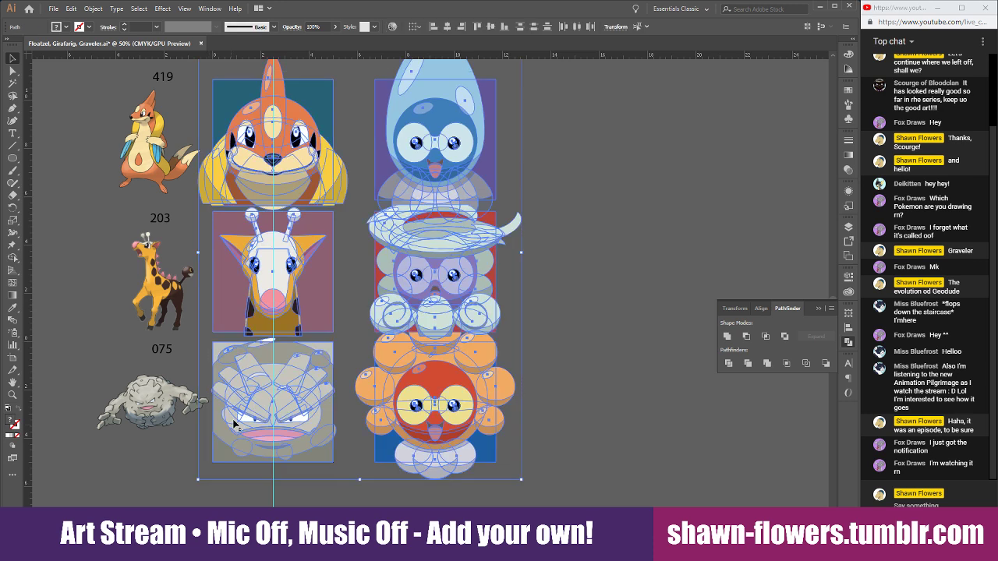
drag(248, 399, 394, 399)
click(342, 375)
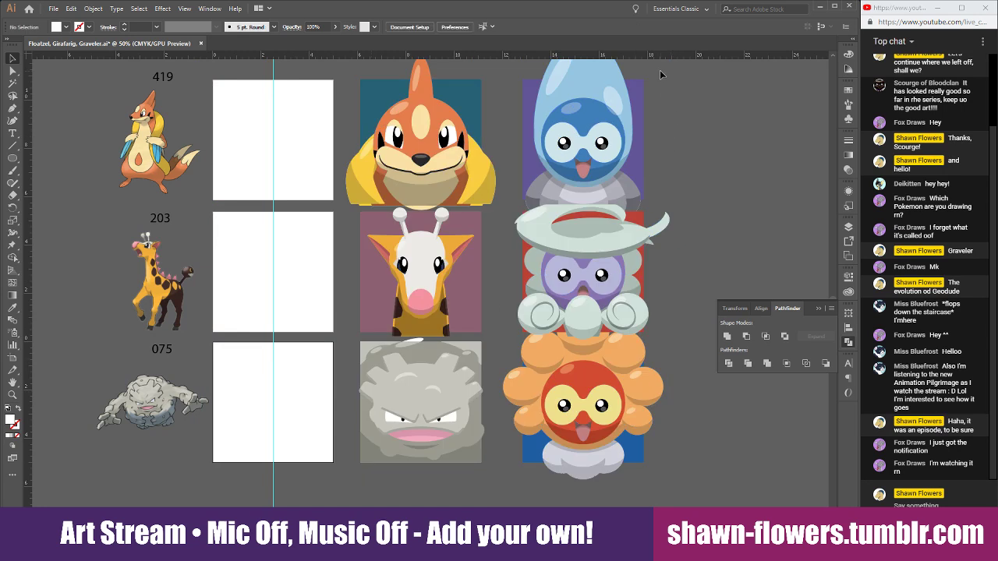
click(577, 386)
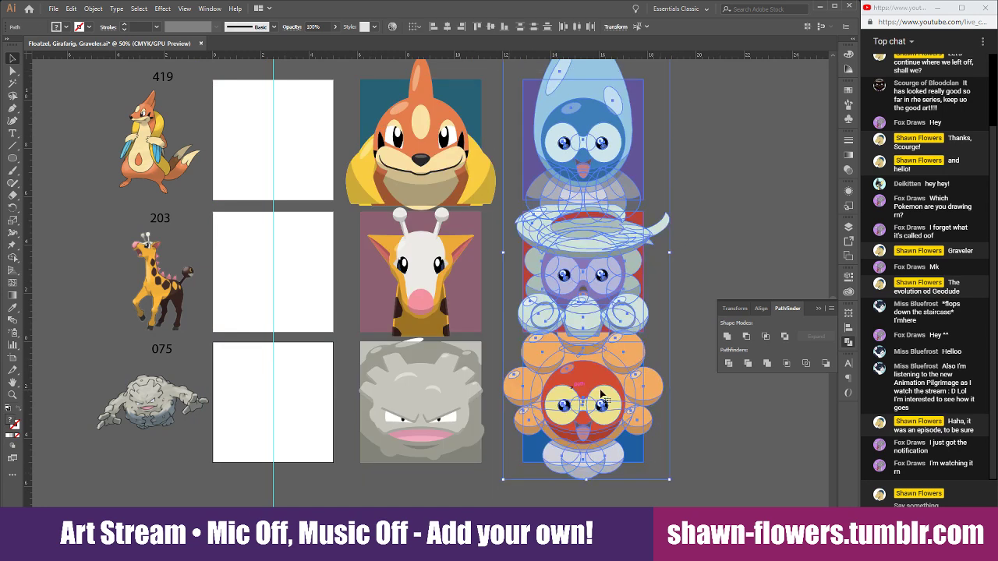
drag(597, 387, 577, 386)
click(301, 282)
scroll(303, 282, left, 3)
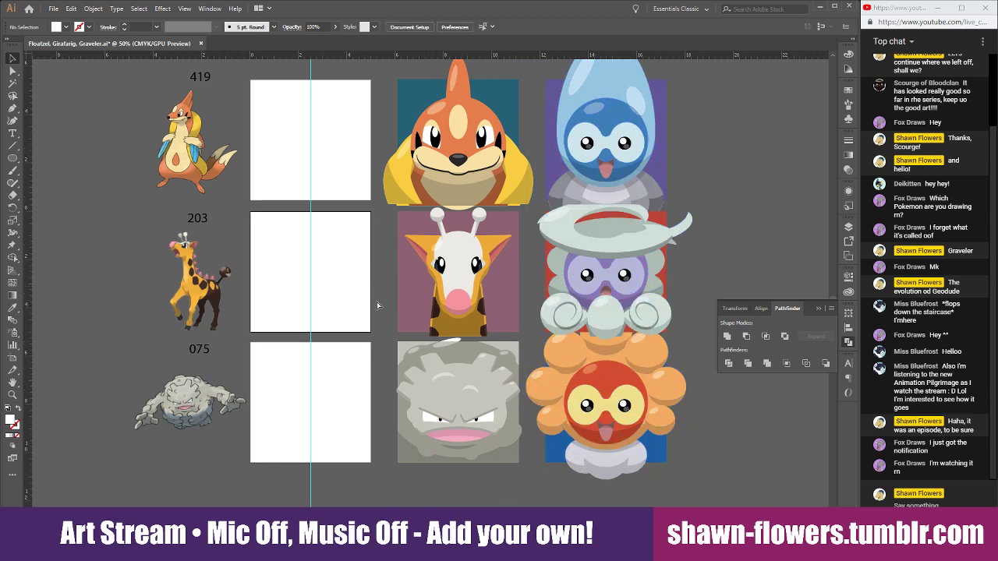
Start saving the document under a new name in the Route 04 folder, beginning the file name with "Skorupi, Drapion,".
key(ctrl+shift+s)
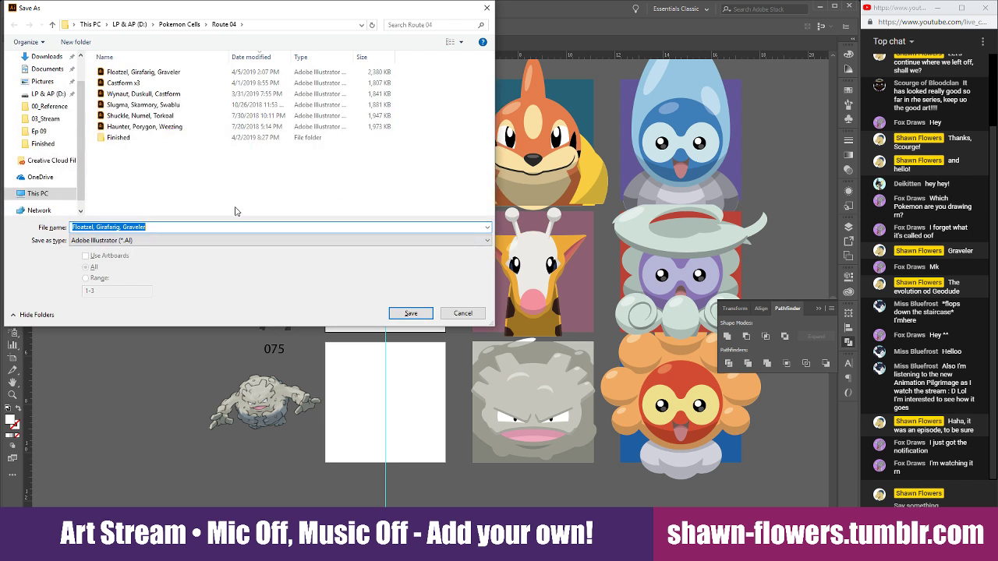
text(Skorupi,)
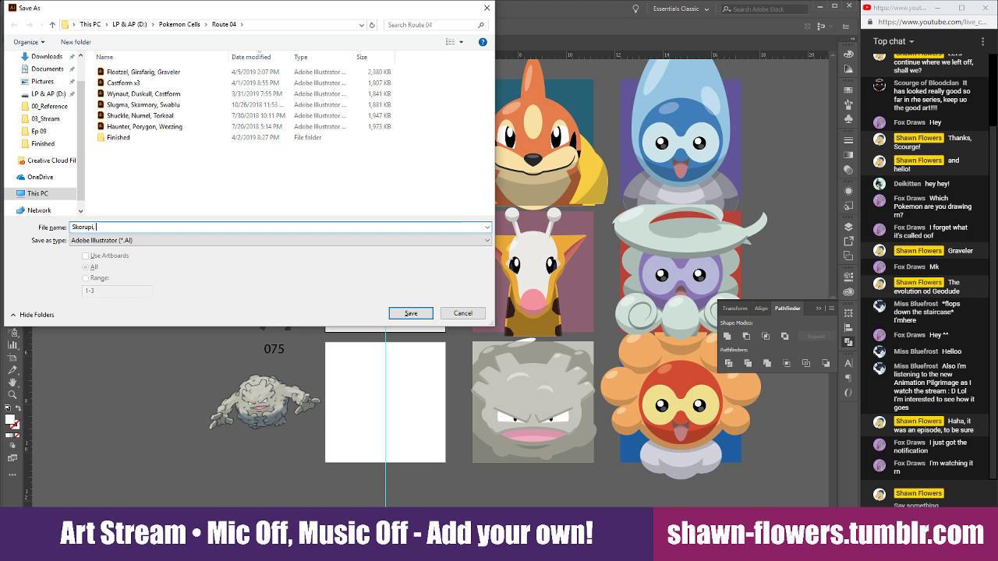
text( Drapion,)
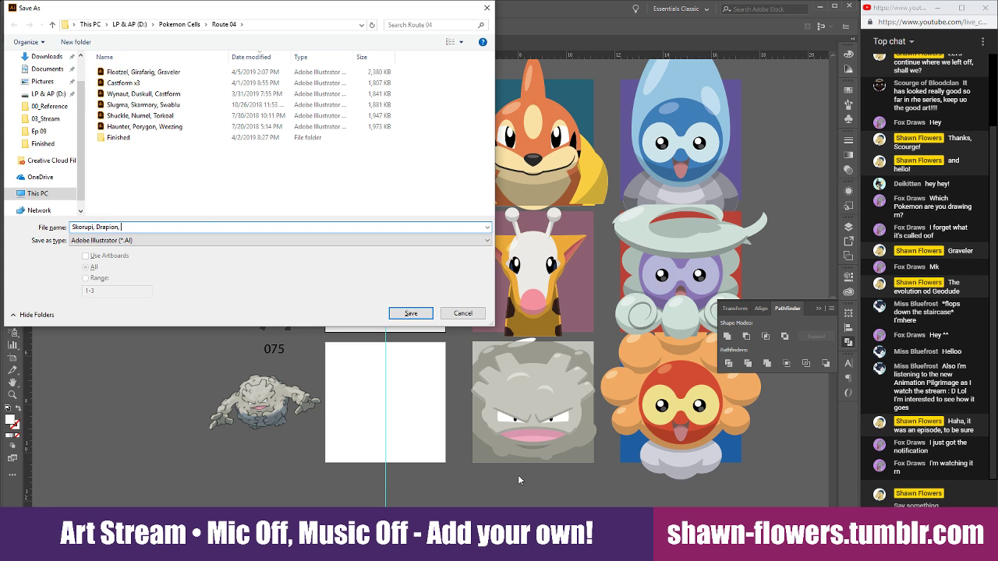
Check the Pokemon Cells List spreadsheet in Chrome for the next name, and complete Illustrator's new file name as "Skorupi, Drapion, Toxicroak".
mouse_move(270, 545)
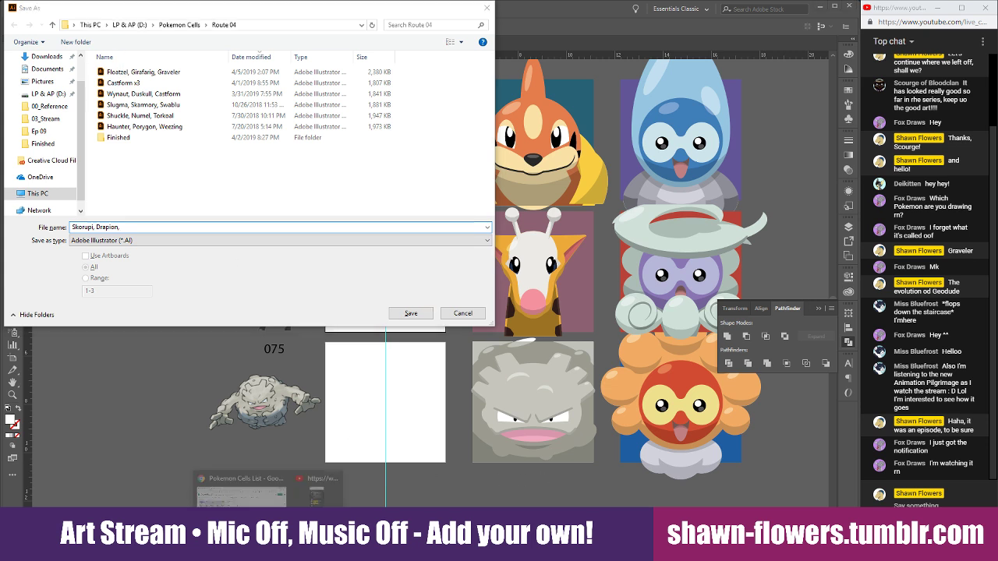
click(237, 488)
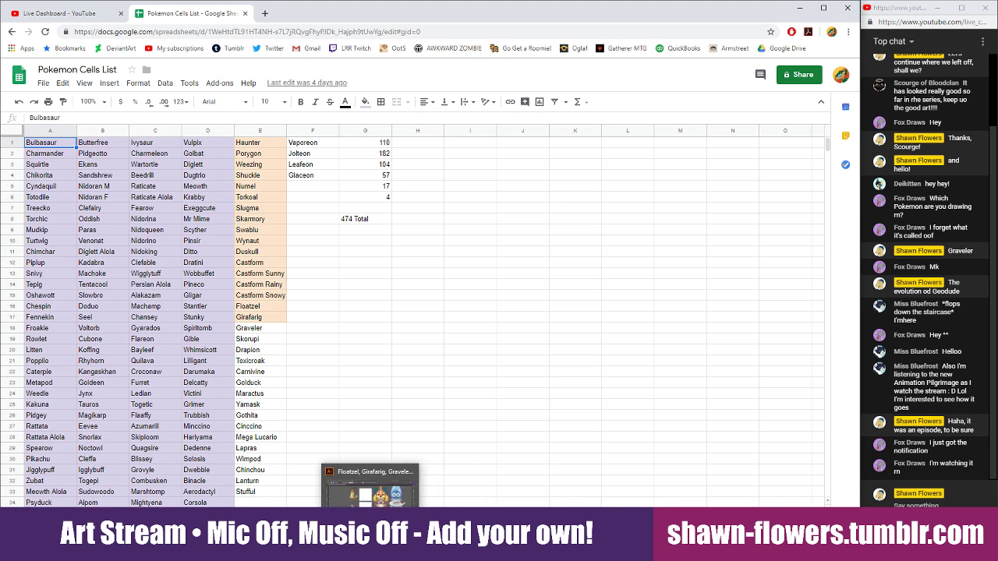
click(369, 546)
click(370, 487)
text(Skorupi, Drapion,)
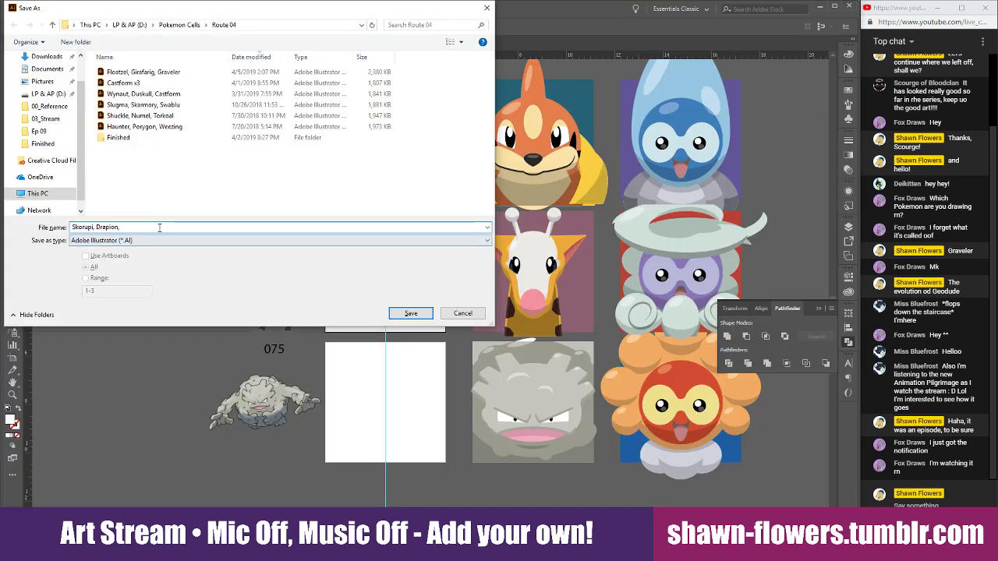
text( Toxicroak)
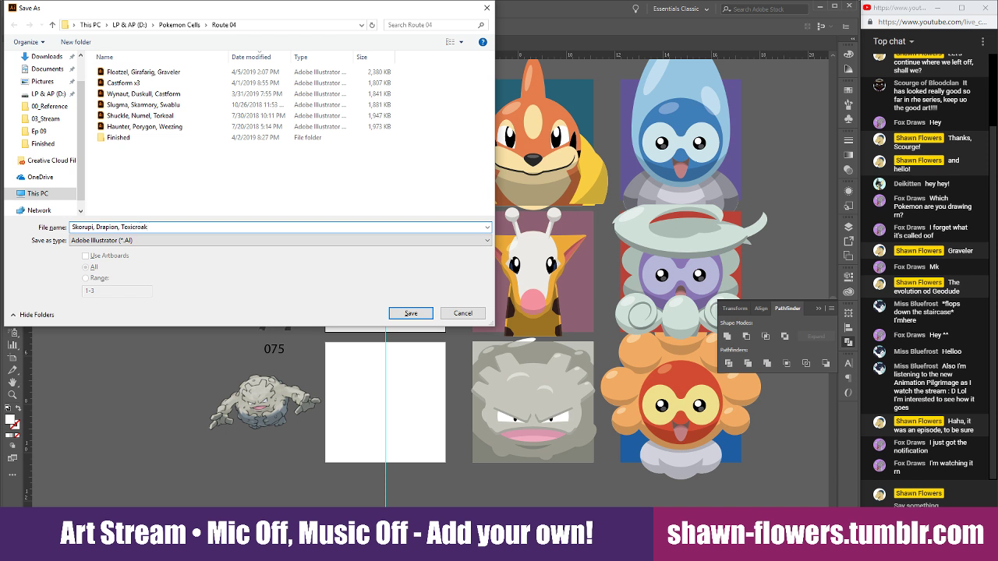
Save the document as "Skorupi, Drapion, Toxicroak" in the Route 04 folder with the offered Illustrator options.
click(413, 314)
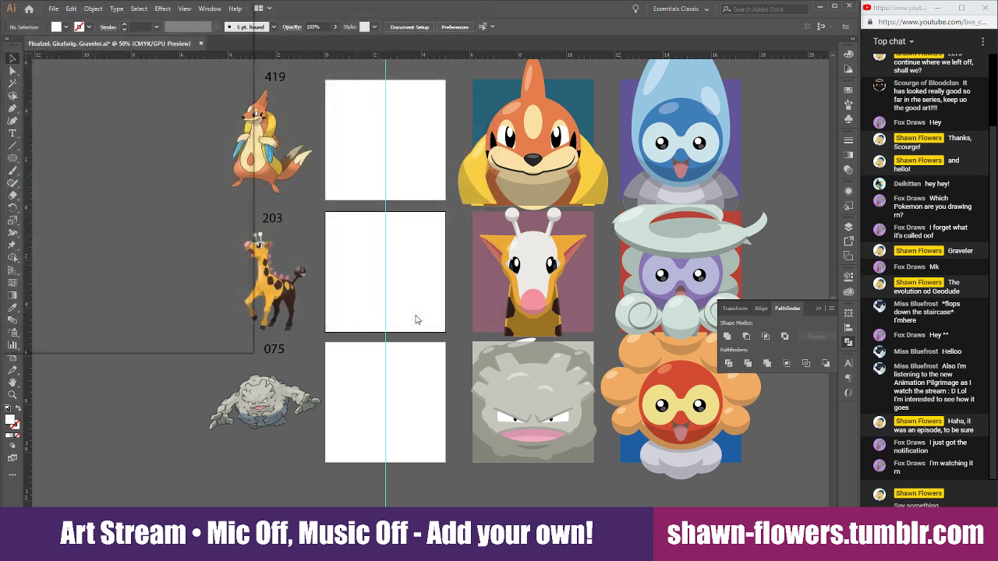
click(164, 327)
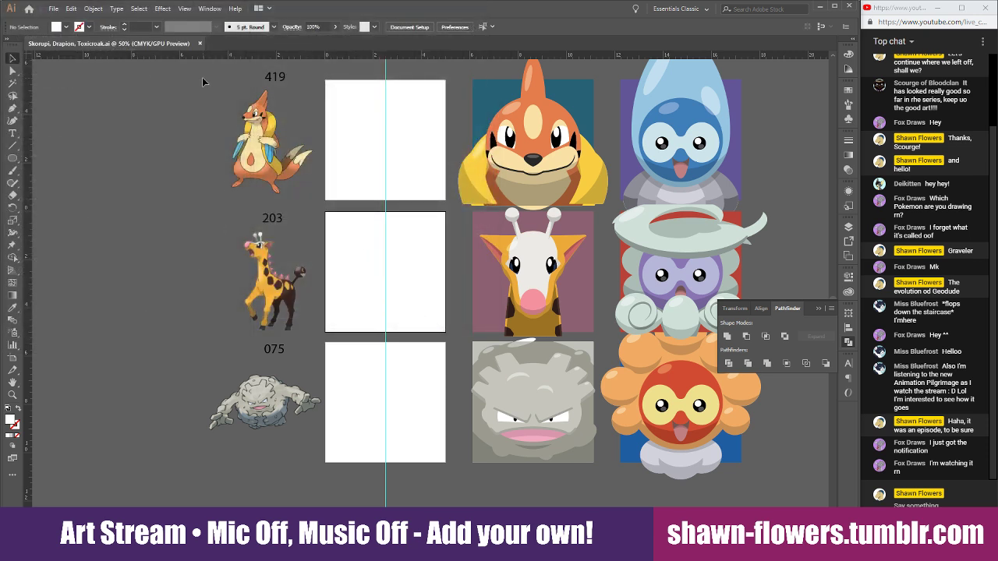
Delete the old Floatzel, Girafarig and Graveler reference images beside the artboards, keeping their number labels.
click(234, 156)
scroll(225, 154, up, 1)
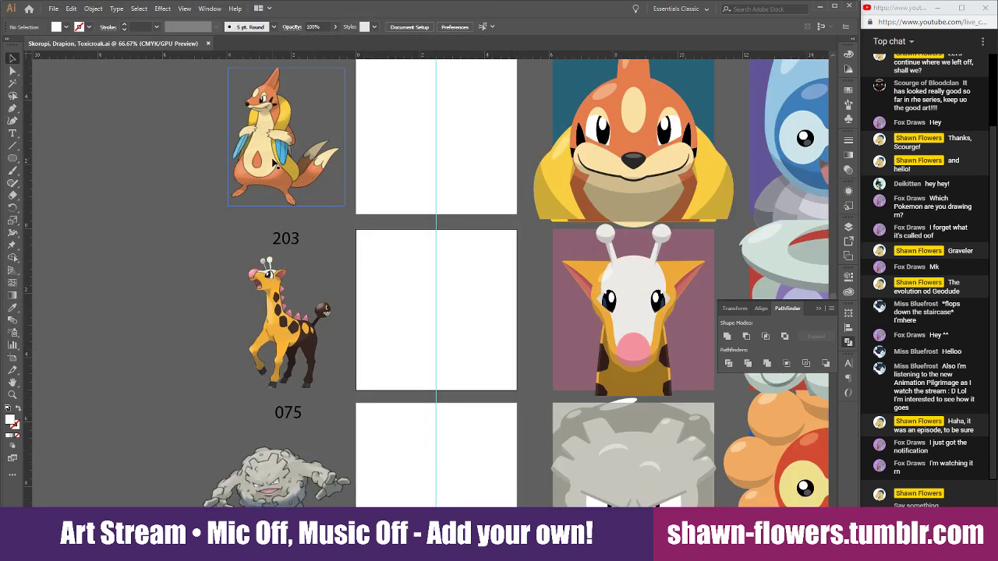
key(Delete)
click(297, 295)
key(Delete)
click(311, 472)
key(Delete)
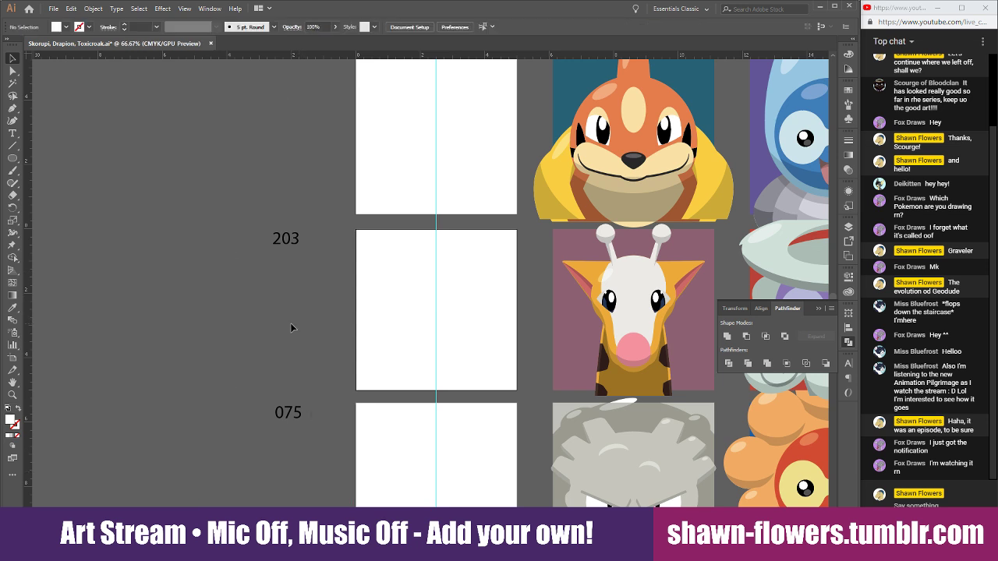
Load the 451Skorupi, 452Drapion and 454Toxicroak images from the 00_Reference folder for placing as linked files.
scroll(311, 248, up, 1)
scroll(304, 202, up, 1)
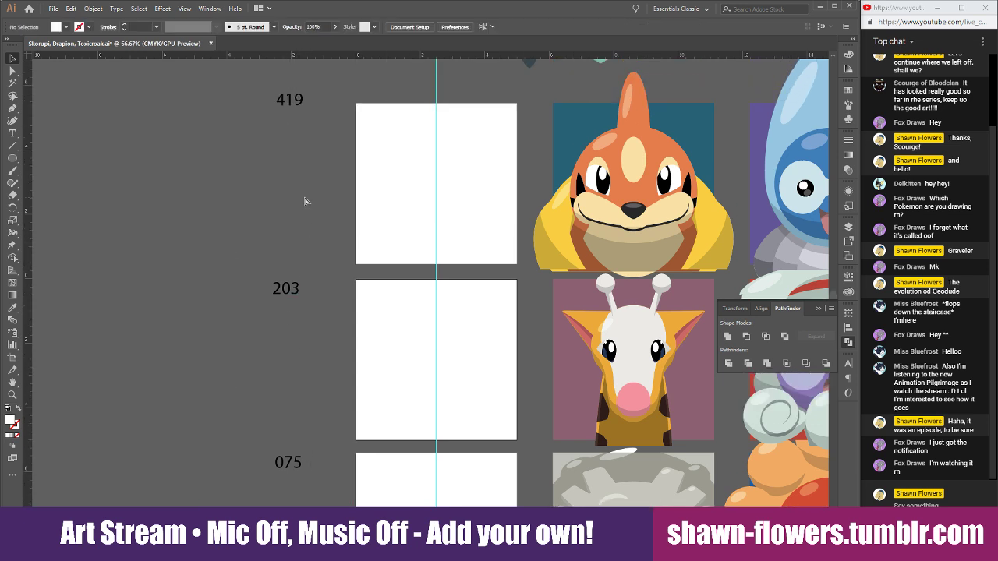
key(ctrl+shift+p)
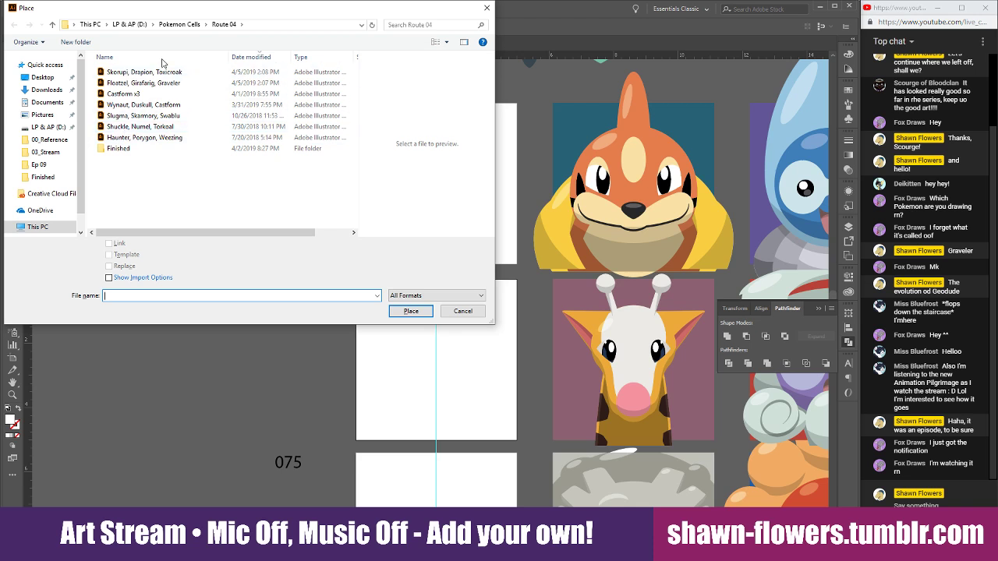
click(180, 25)
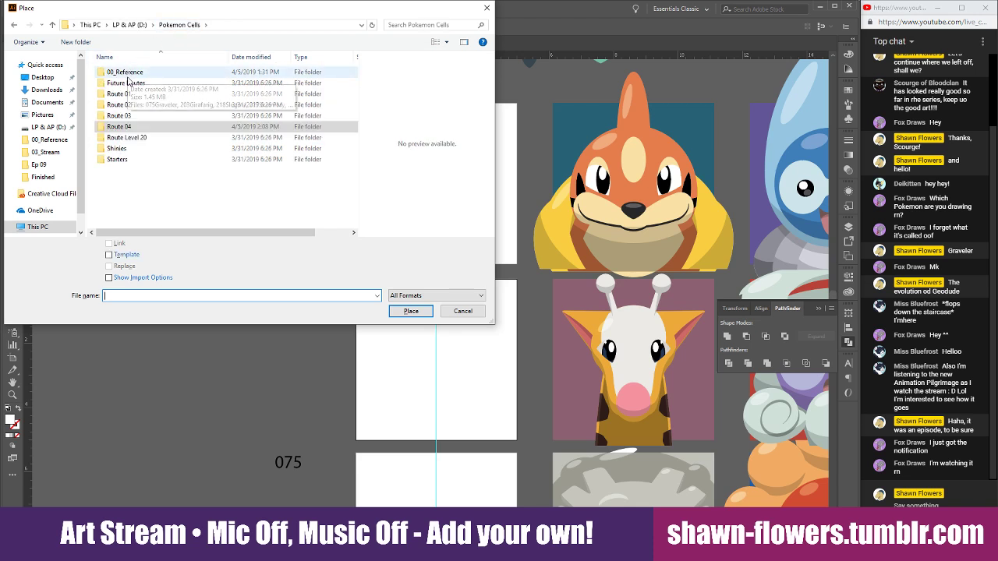
double_click(127, 73)
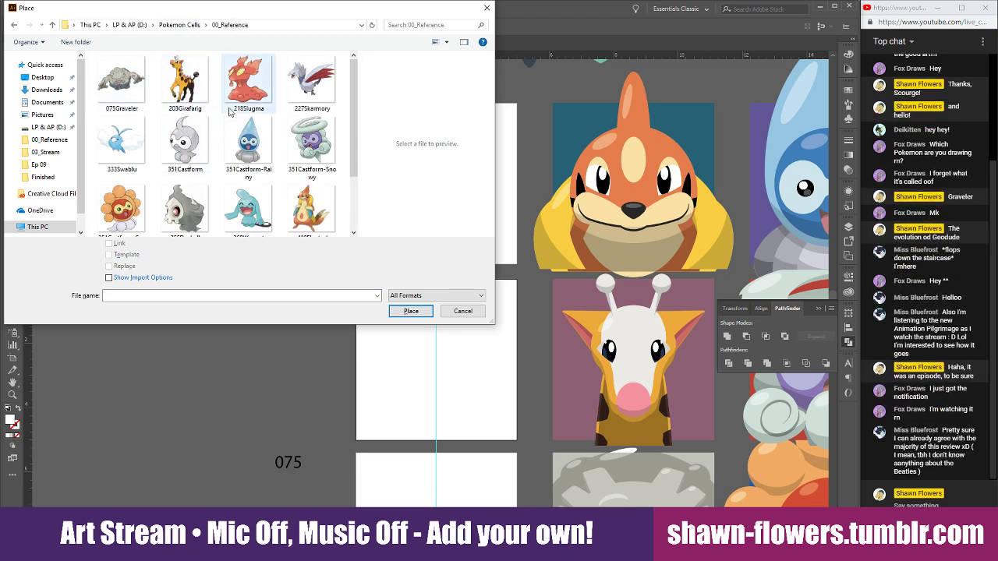
scroll(248, 141, down, 1)
click(135, 211)
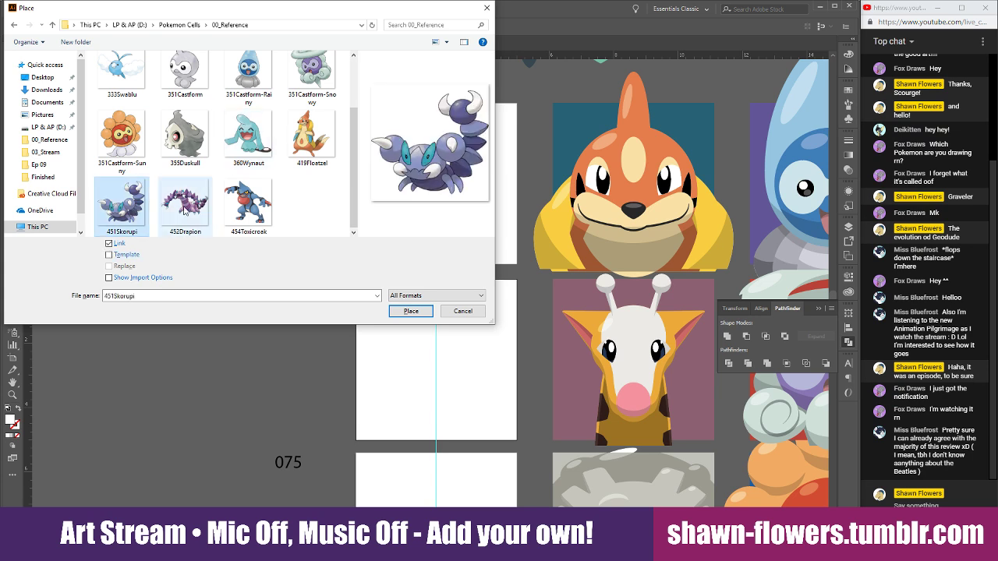
shift+click(254, 209)
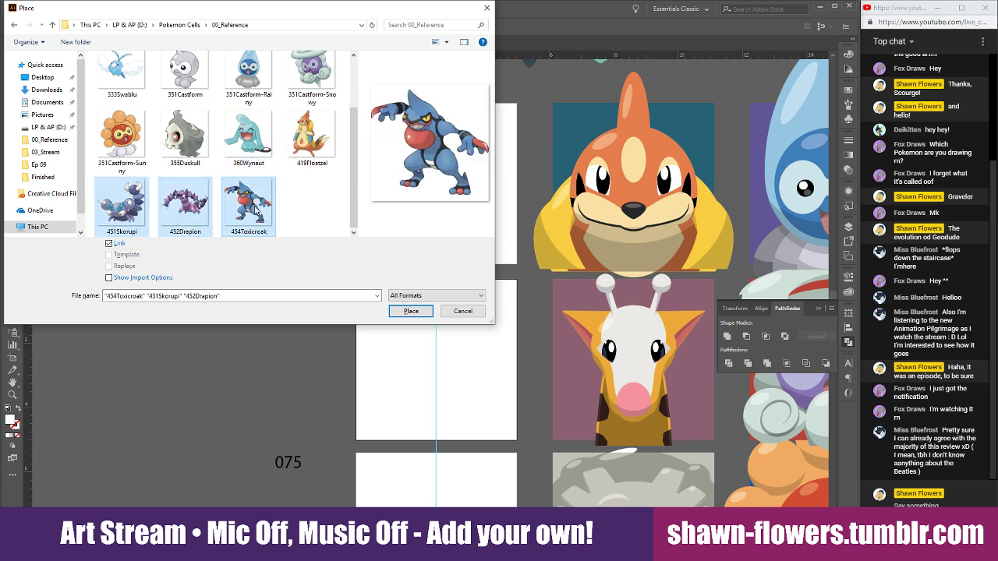
click(411, 311)
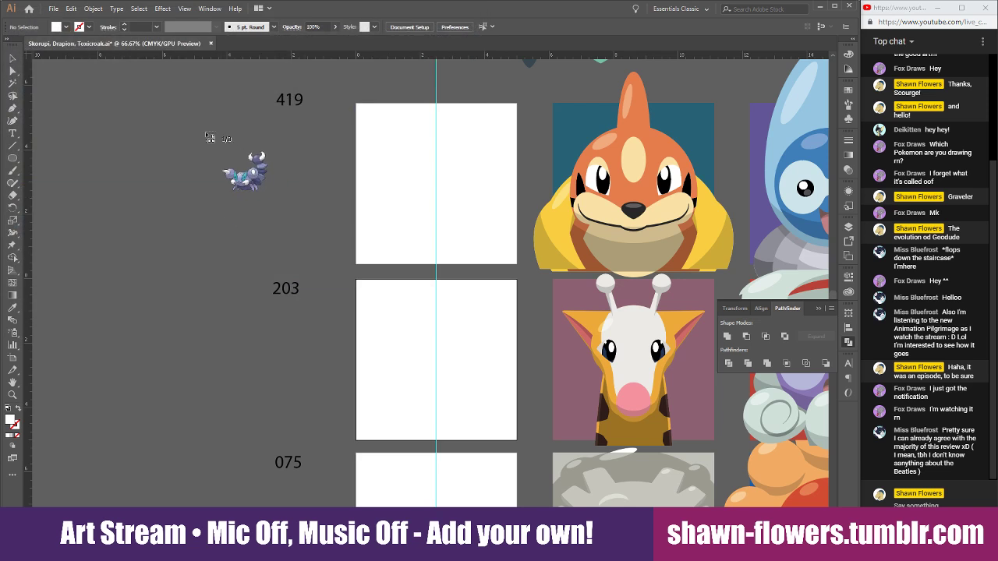
Place Skorupi beside the top artboard, Drapion from beside the middle artboard, and Toxicroak on the pasteboard beside the bottom artboard.
click(213, 148)
drag(211, 316, 226, 493)
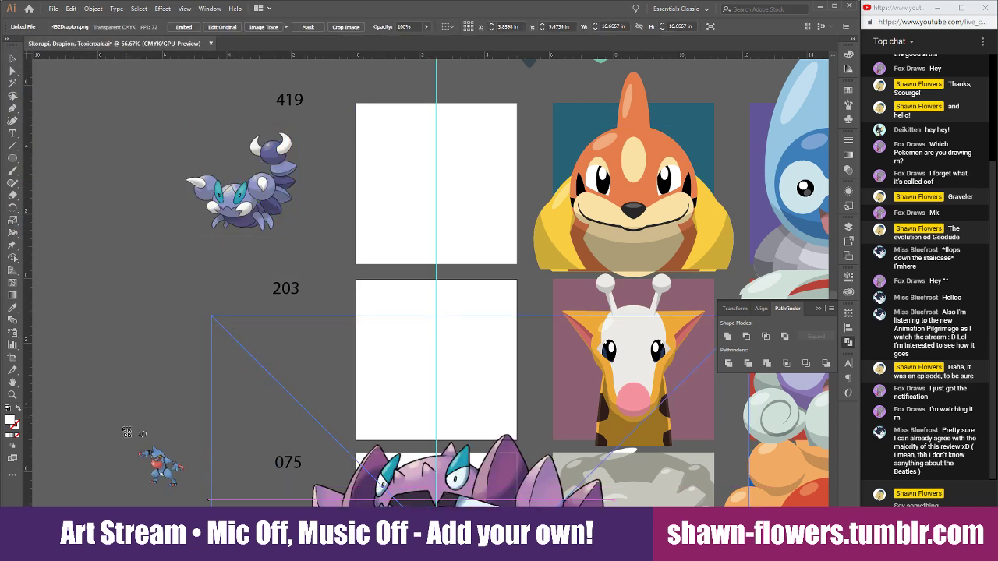
click(118, 457)
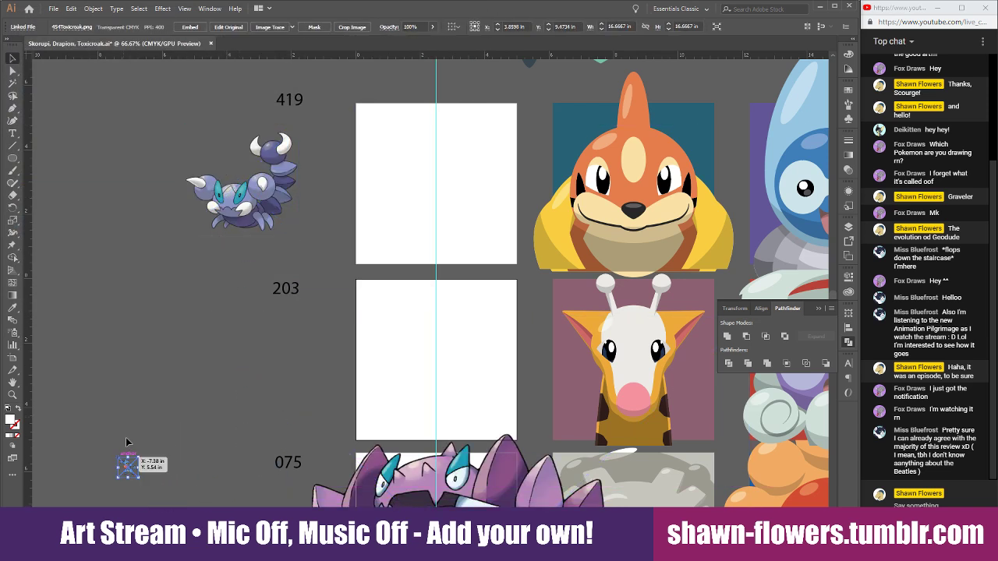
Change the number label above Skorupi to 451 and the label beside the middle artboard to 452.
click(305, 103)
double_click(305, 102)
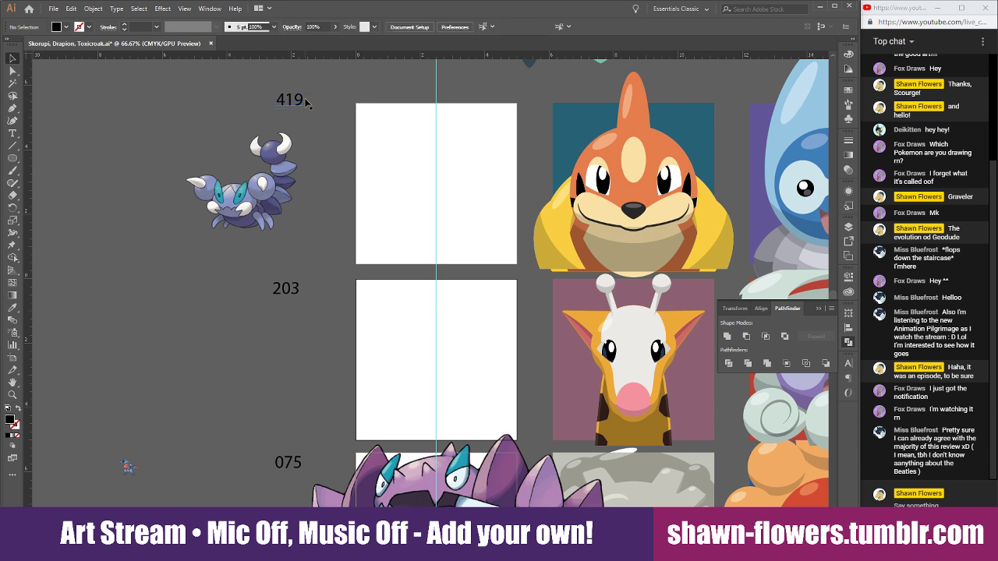
drag(306, 100, 289, 101)
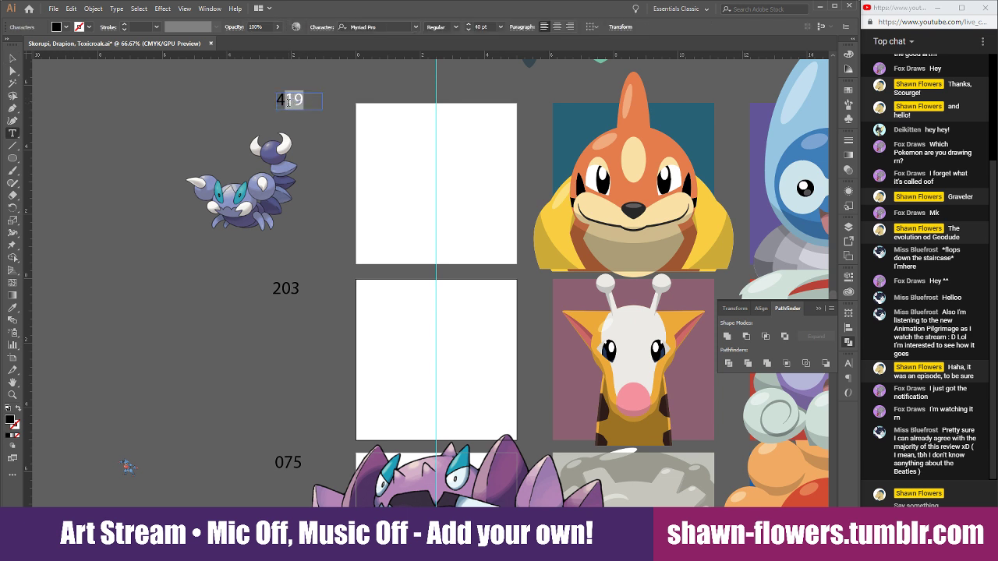
text(51)
drag(301, 289, 263, 285)
text(5)
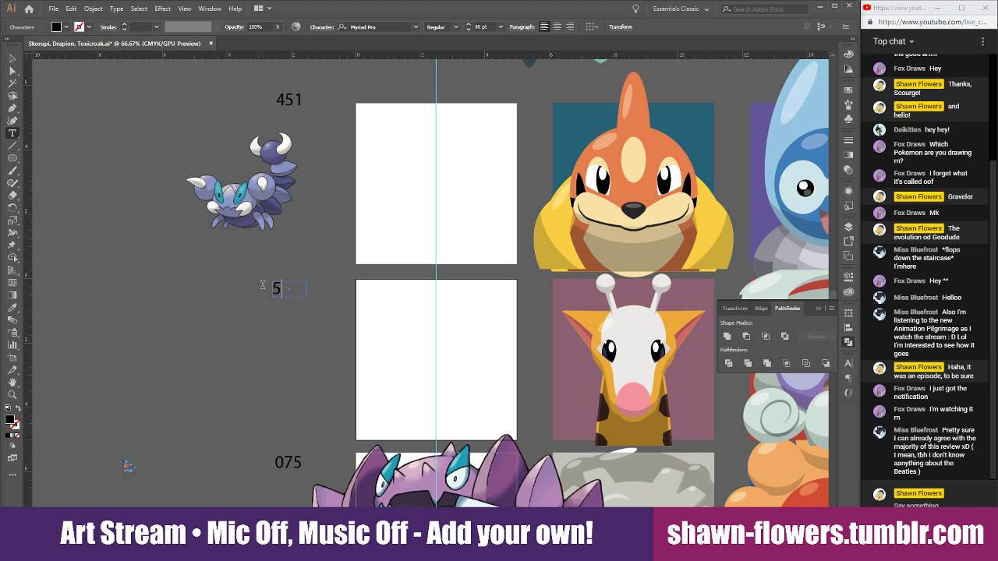
key(BackSpace)
text(452)
scroll(314, 446, down, 1)
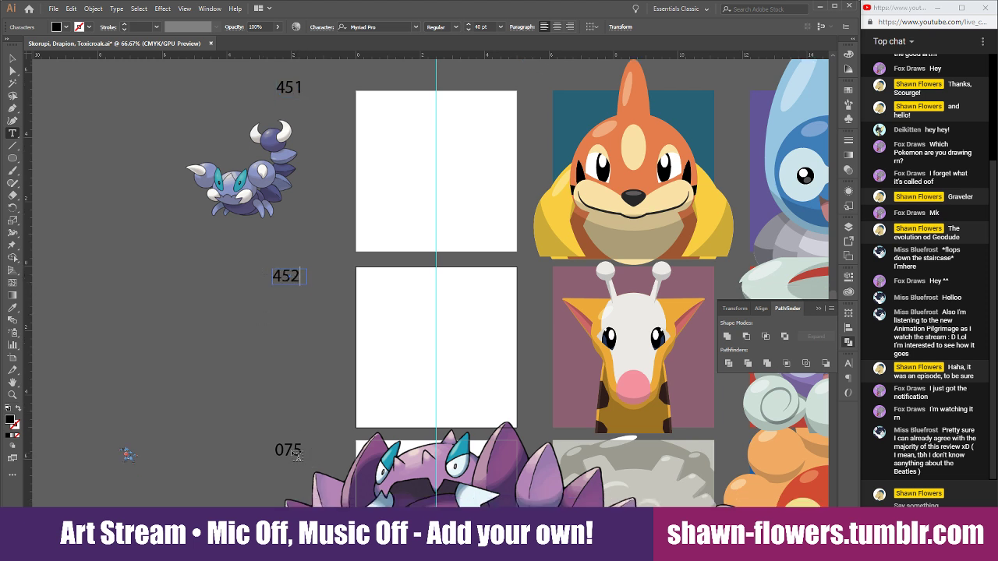
click(294, 452)
click(12, 58)
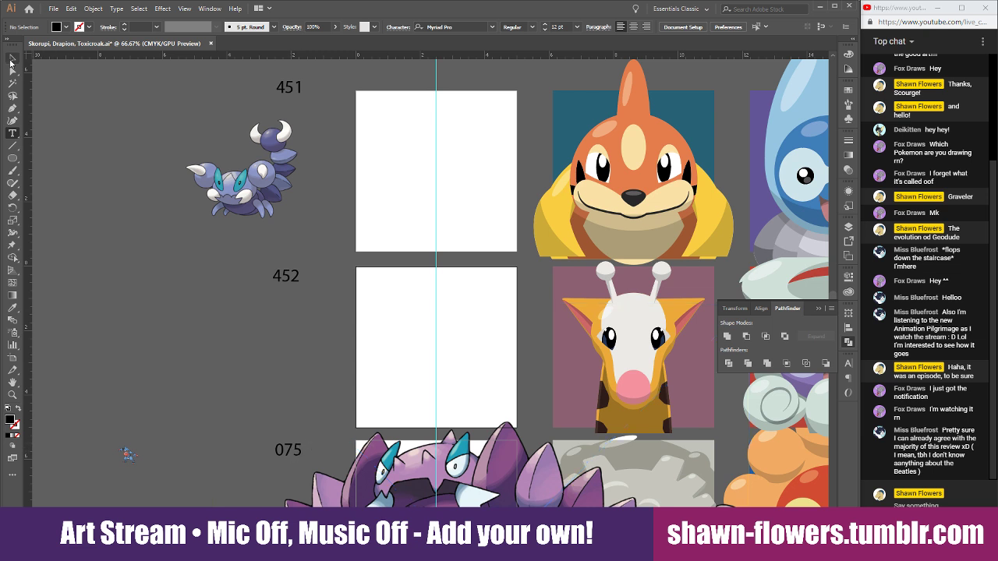
Shrink the oversized Drapion image to fit beside the middle artboard and position it under the 452 label.
scroll(397, 333, down, 3)
scroll(397, 334, down, 7)
alt+scroll(555, 368, down, 2)
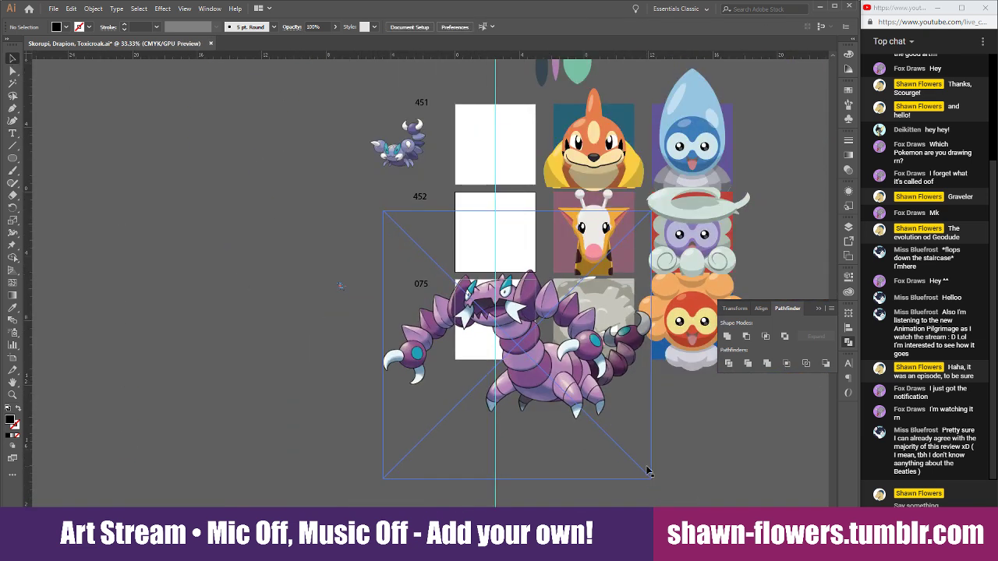
click(652, 481)
drag(616, 452, 418, 255)
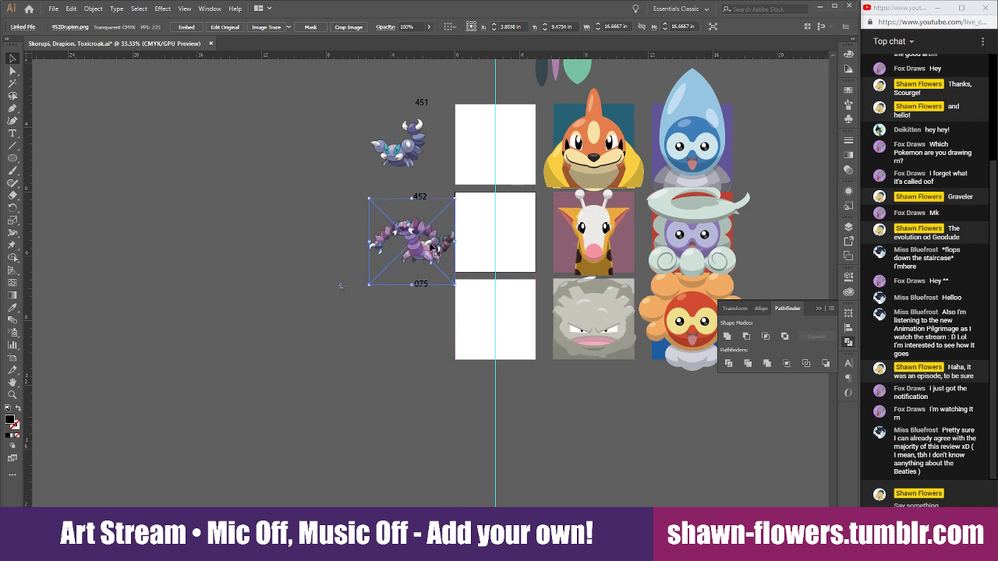
Change the number label beside the bottom artboard to 454.
scroll(437, 299, up, 2)
click(411, 274)
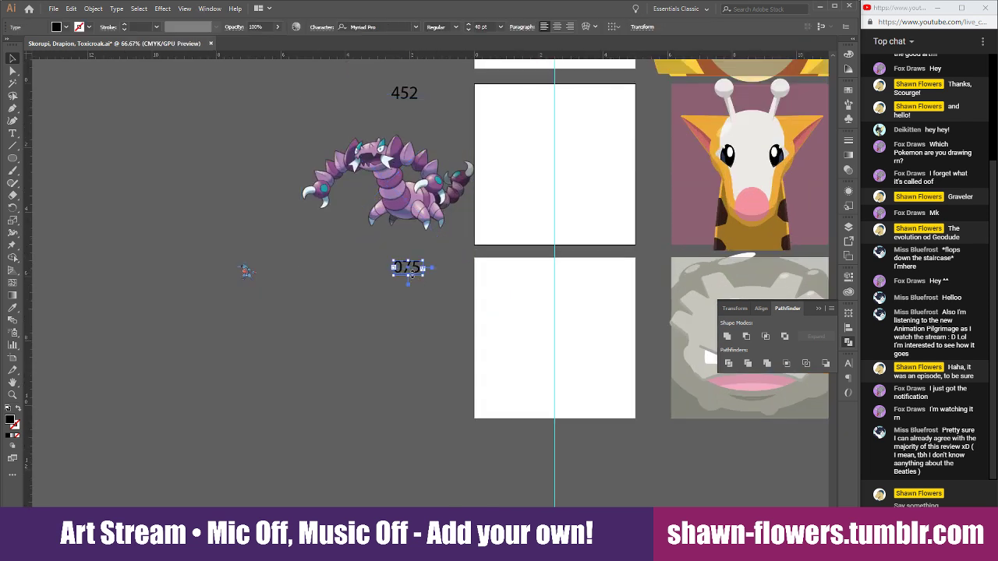
double_click(414, 274)
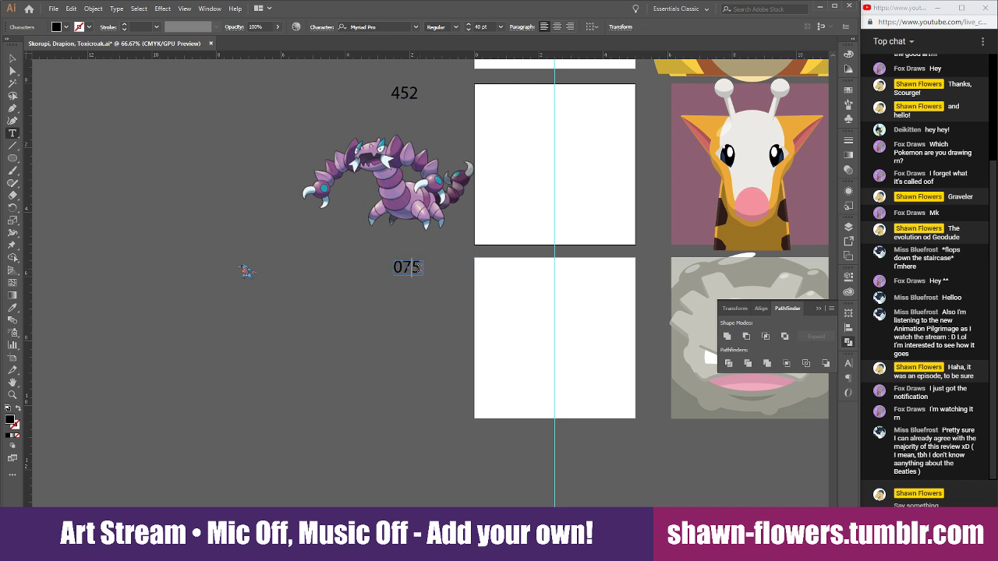
double_click(396, 267)
text(454)
key(Escape)
Enlarge the tiny Toxicroak image to about 4.07 in square and position it under the 454 label.
click(200, 341)
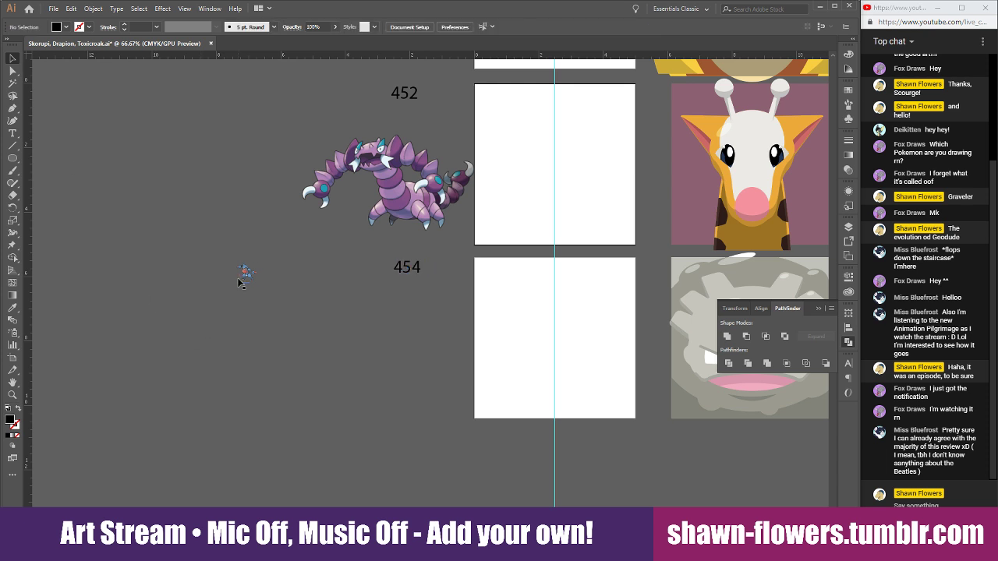
drag(245, 277, 485, 421)
drag(416, 365, 392, 363)
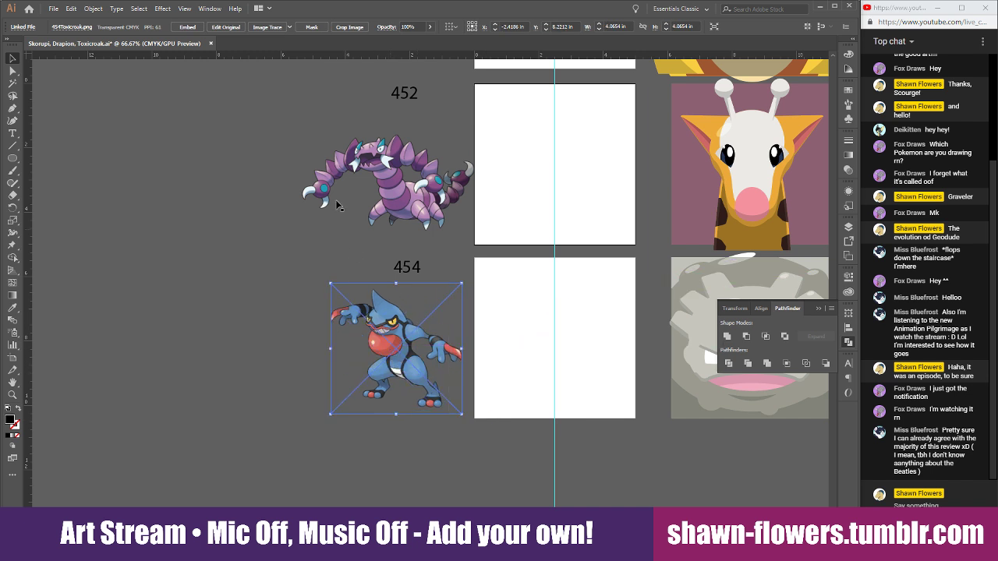
Crop the Toxicroak image to its full width, trimming the empty top and bottom to about 4.06 by 3.81 in.
click(351, 27)
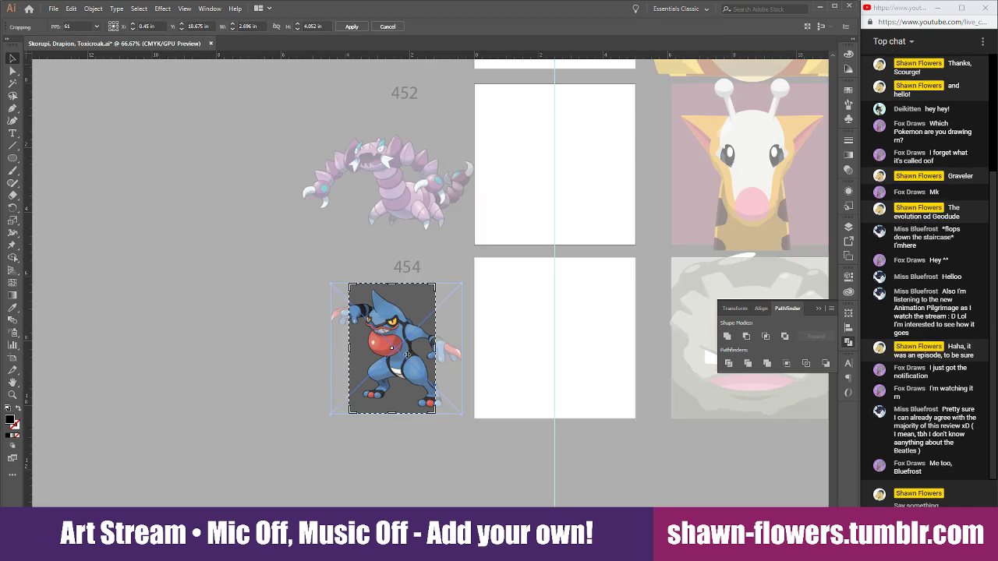
scroll(417, 402, up, 3)
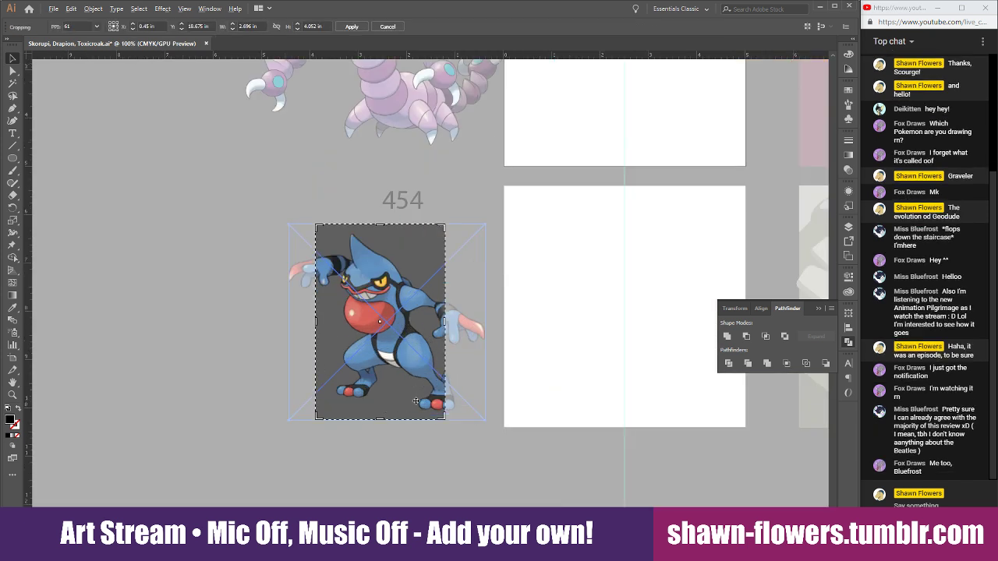
drag(460, 282, 616, 286)
drag(379, 138, 379, 146)
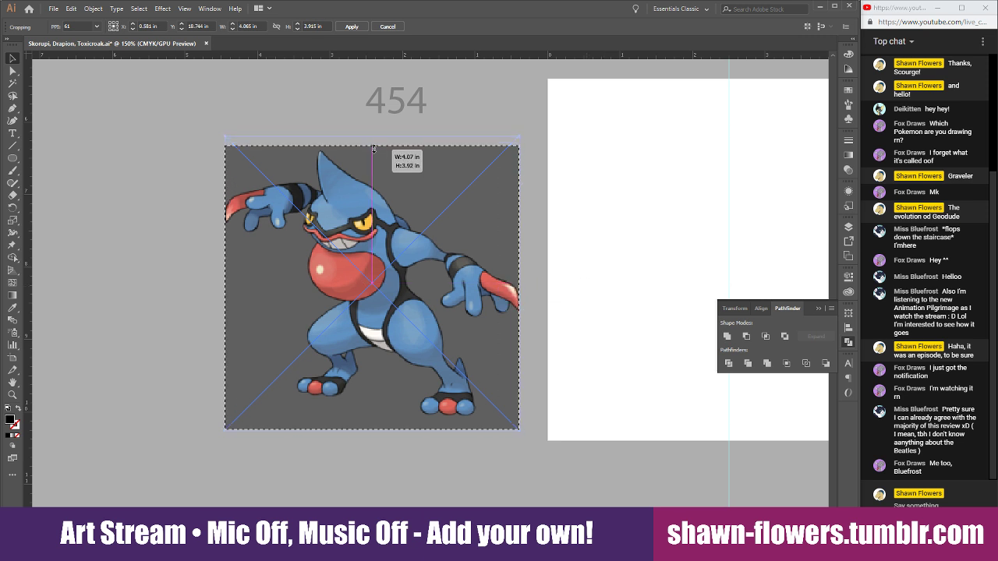
drag(372, 429, 372, 419)
click(351, 28)
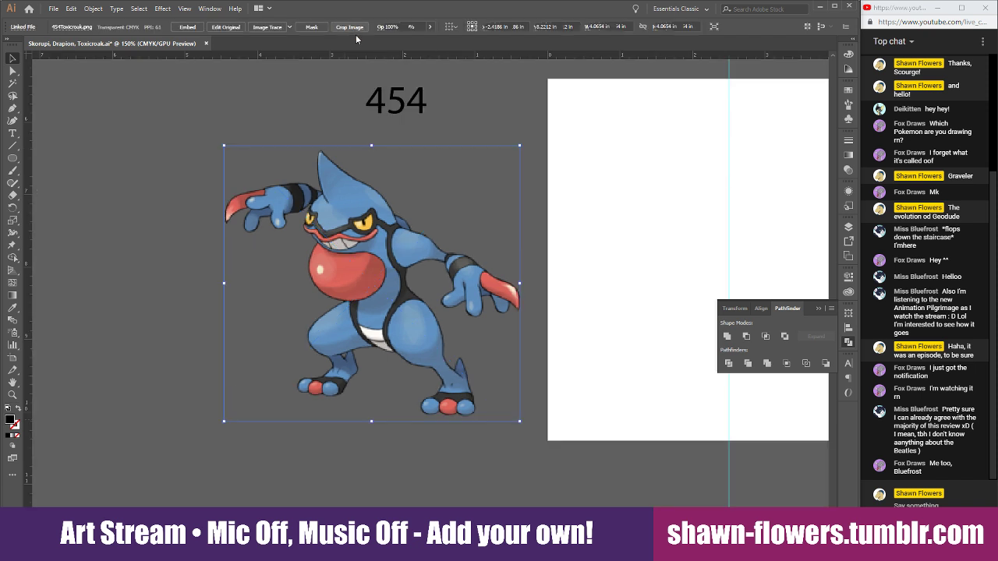
Crop the Drapion image to about 5.34 by 4 in and shift it slightly up and away from the artboard.
scroll(462, 227, up, 8)
scroll(434, 261, up, 3)
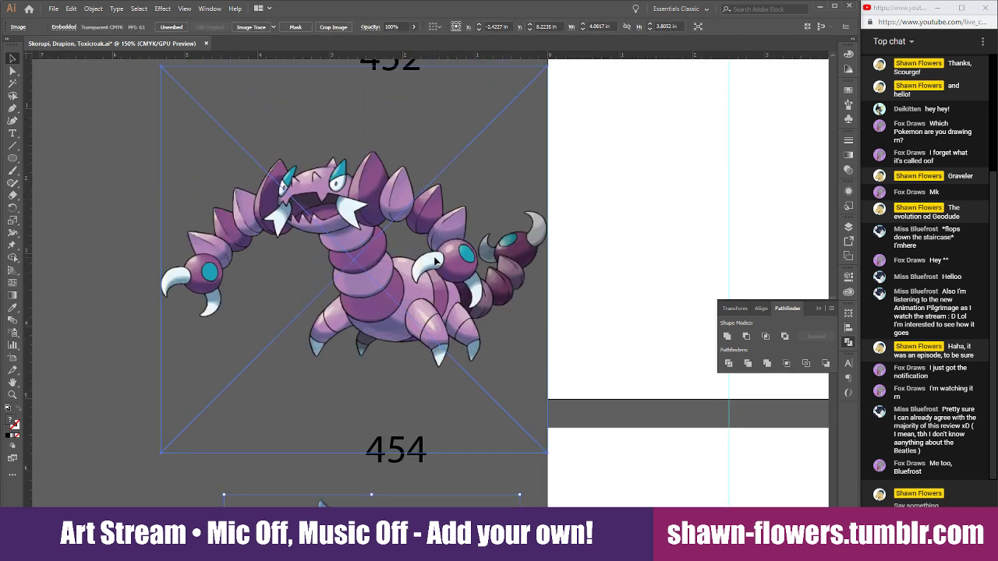
click(435, 249)
key(shift+c)
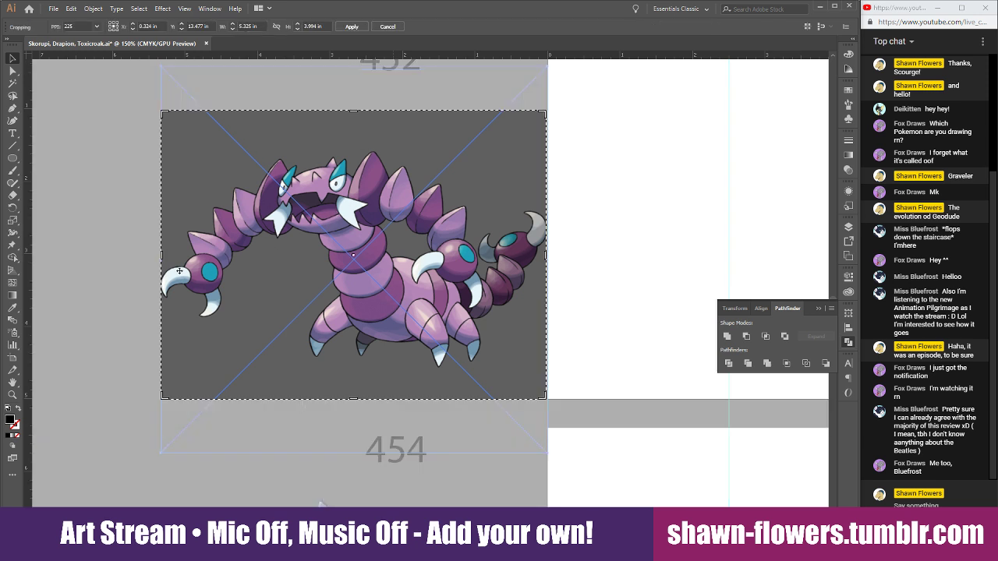
drag(547, 256, 597, 260)
click(352, 27)
drag(426, 244, 407, 229)
Move the Skorupi image nearer its artboard and crop it to its full width, trimming the empty strips at the top and bottom.
scroll(474, 293, up, 8)
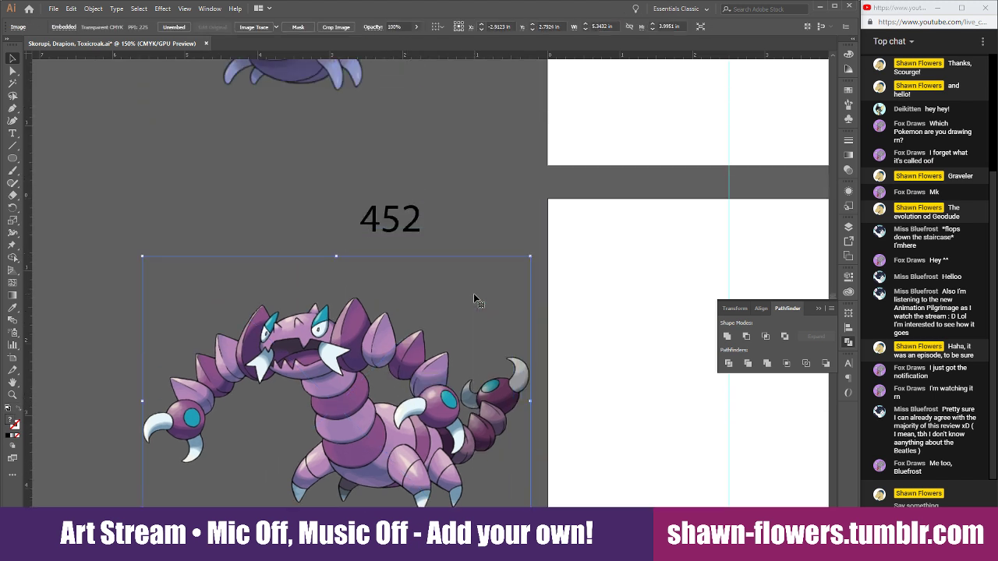
scroll(449, 286, up, 2)
drag(317, 222, 391, 237)
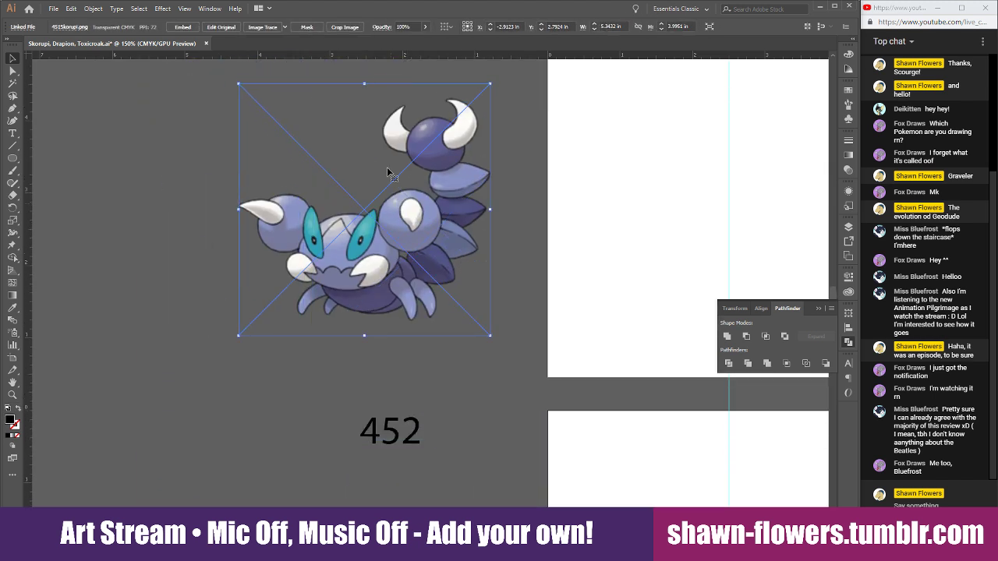
click(338, 30)
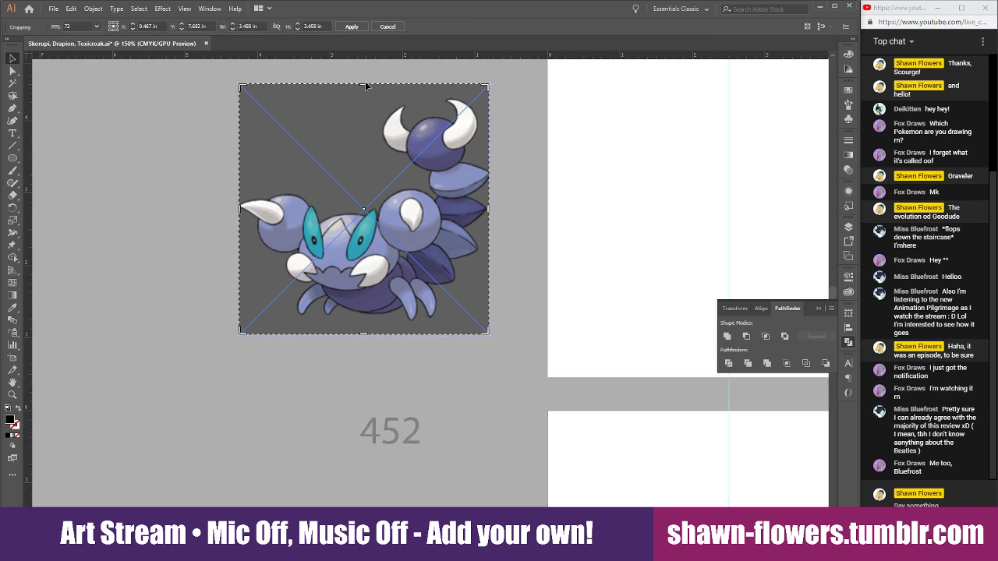
drag(488, 209, 525, 216)
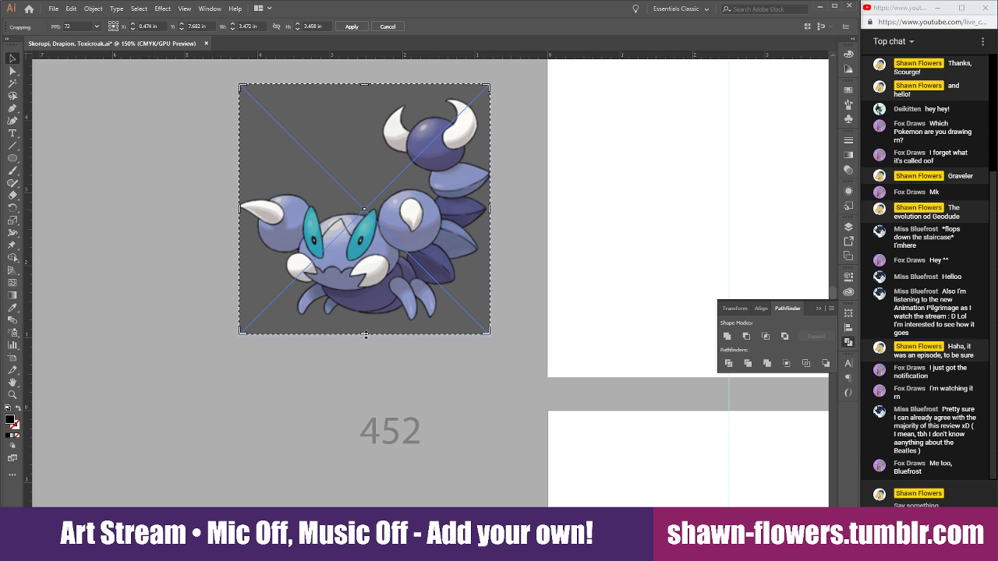
drag(365, 335, 365, 326)
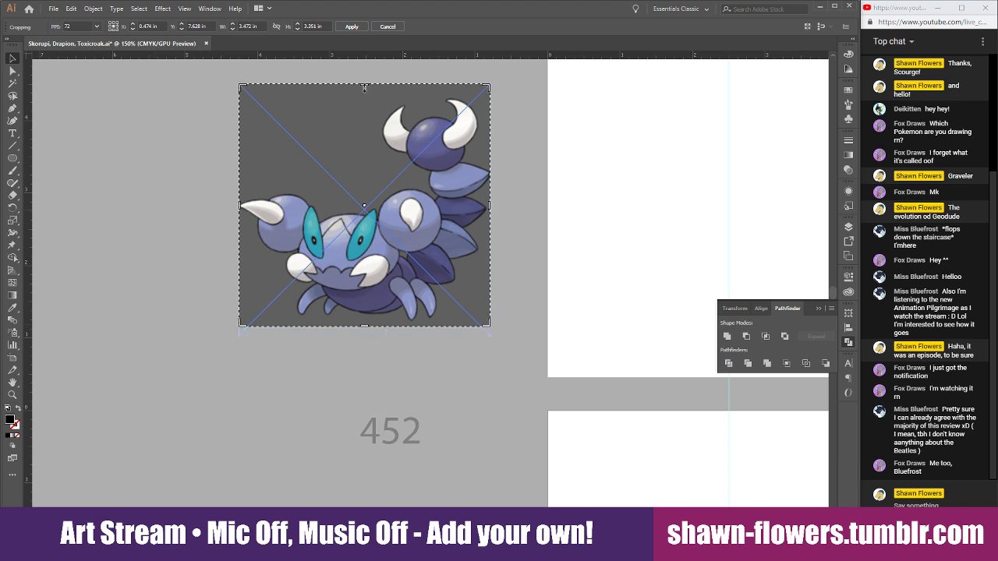
drag(365, 87, 365, 95)
click(352, 27)
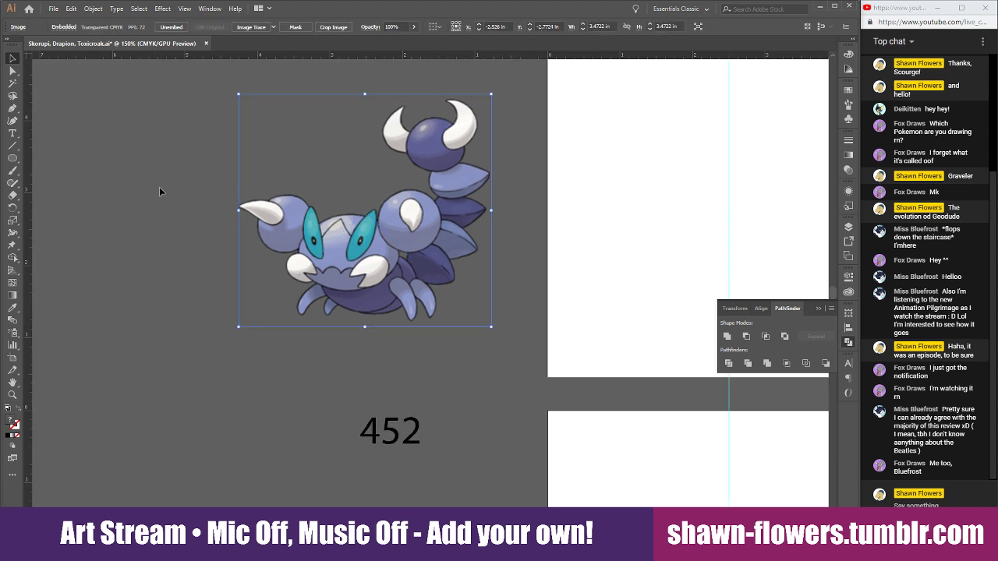
Shift the cropped Skorupi image slightly closer to its artboard and deselect it.
click(159, 187)
scroll(293, 306, down, 2)
drag(343, 292, 355, 287)
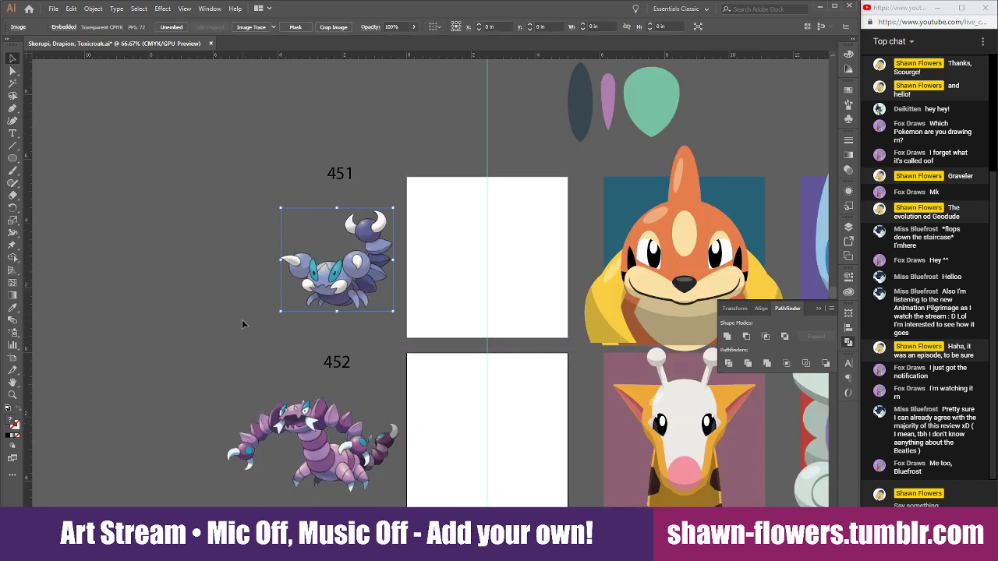
click(242, 324)
scroll(439, 375, down, 5)
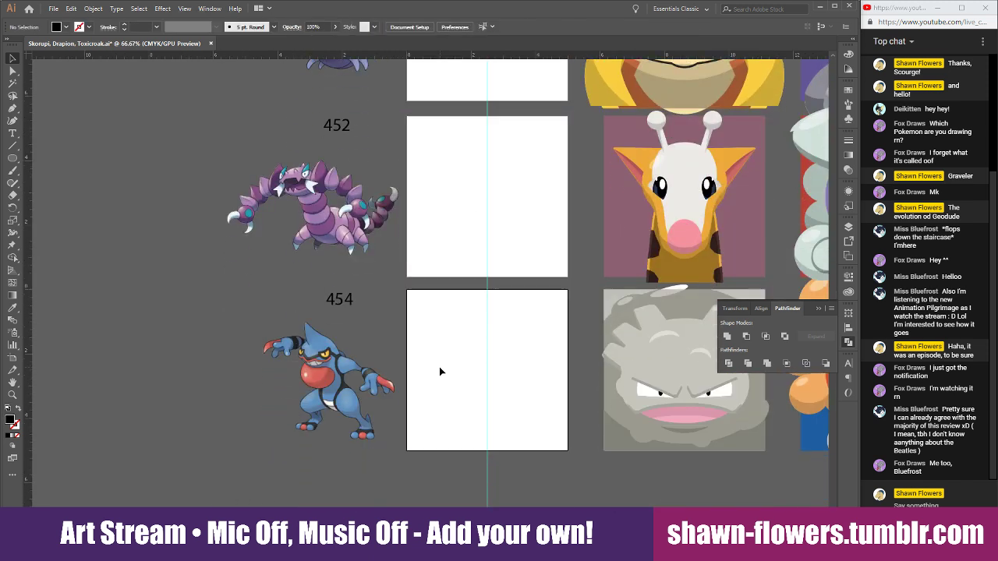
scroll(441, 371, right, 1)
scroll(387, 370, up, 5)
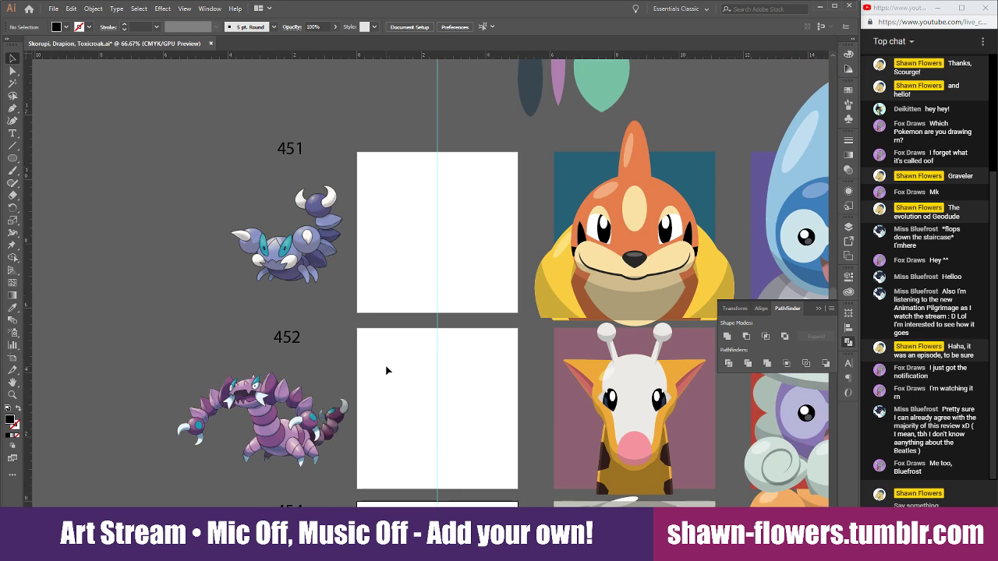
scroll(386, 371, down, 1)
key(shift+ctrl+p)
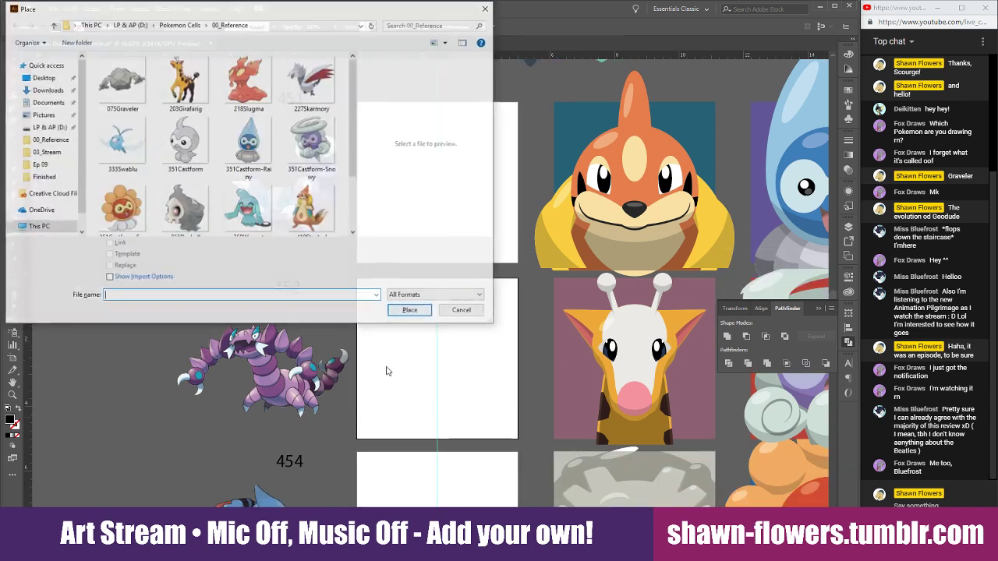
scroll(234, 206, down, 2)
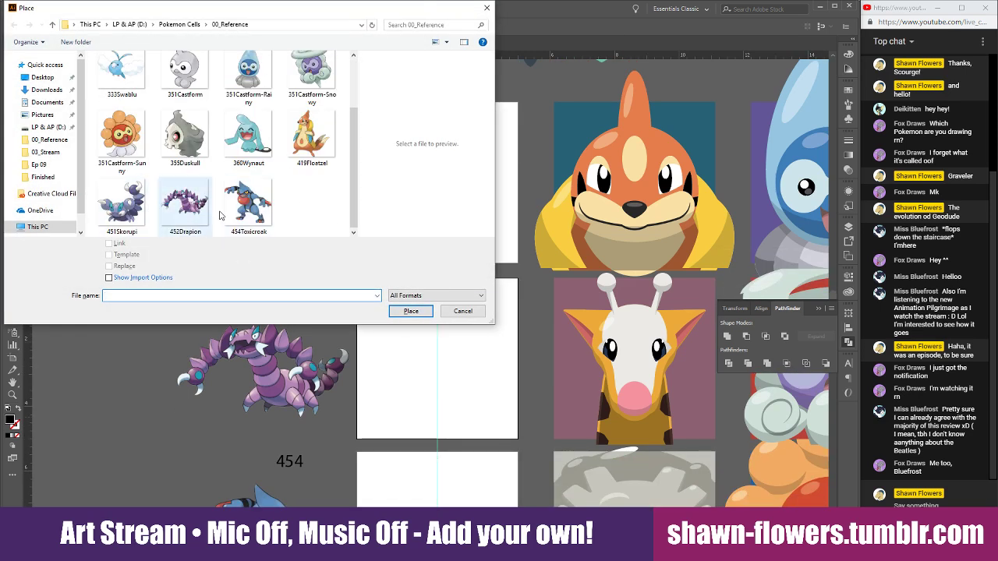
click(457, 311)
Look over the three blank artboards with their number labels, reference images and the finished portraits beside them.
scroll(386, 359, down, 3)
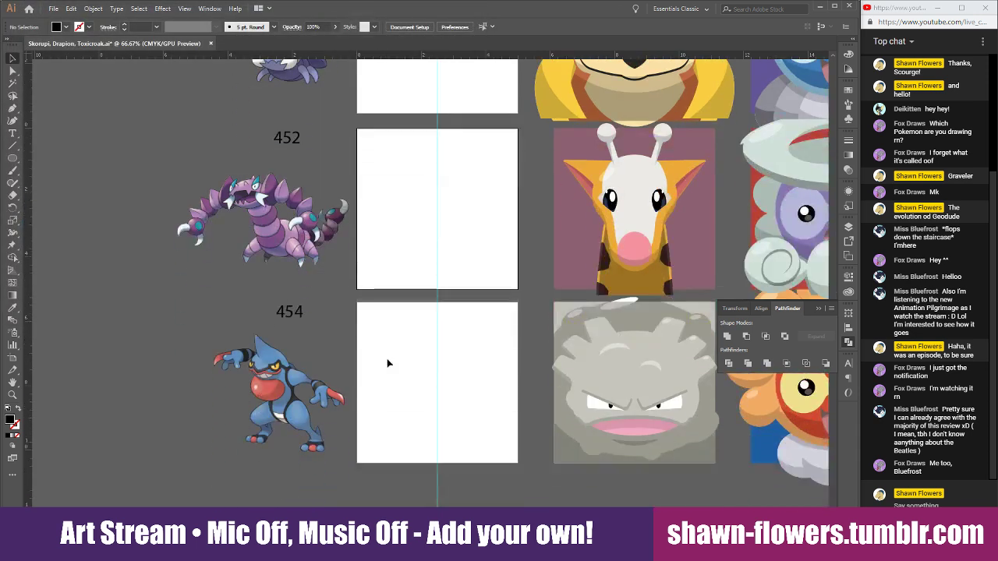
scroll(407, 364, up, 2)
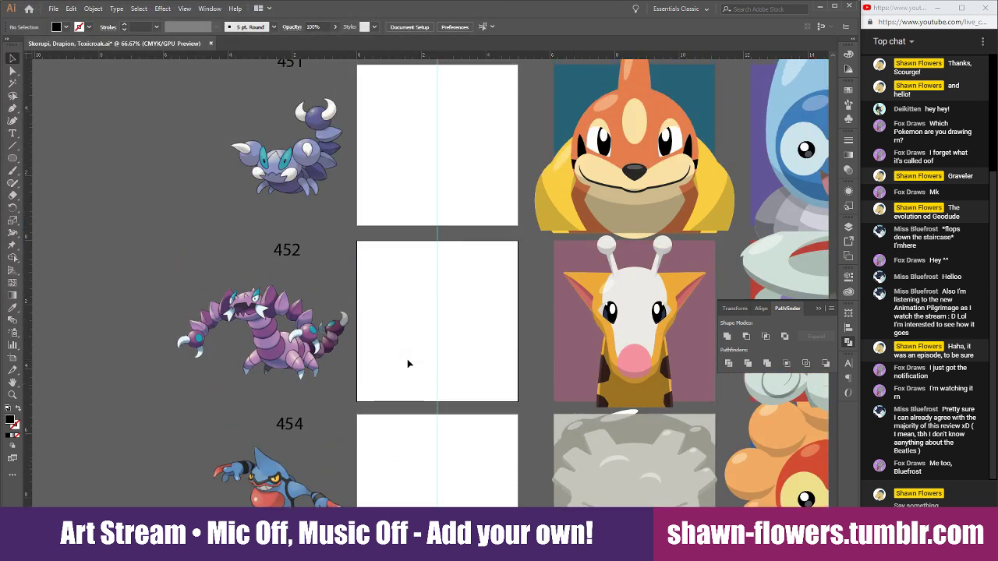
scroll(407, 361, down, 2)
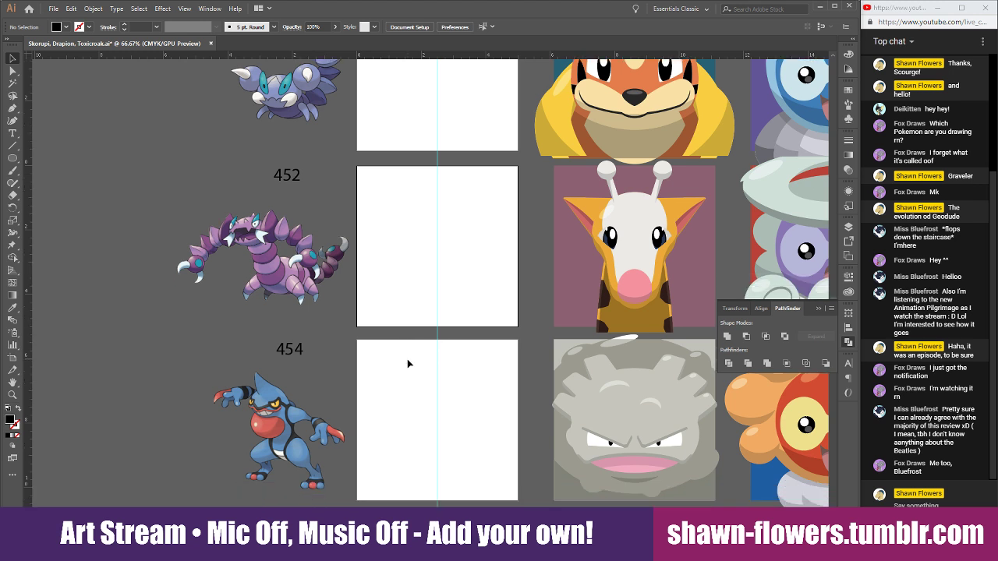
scroll(407, 360, up, 3)
scroll(407, 359, down, 3)
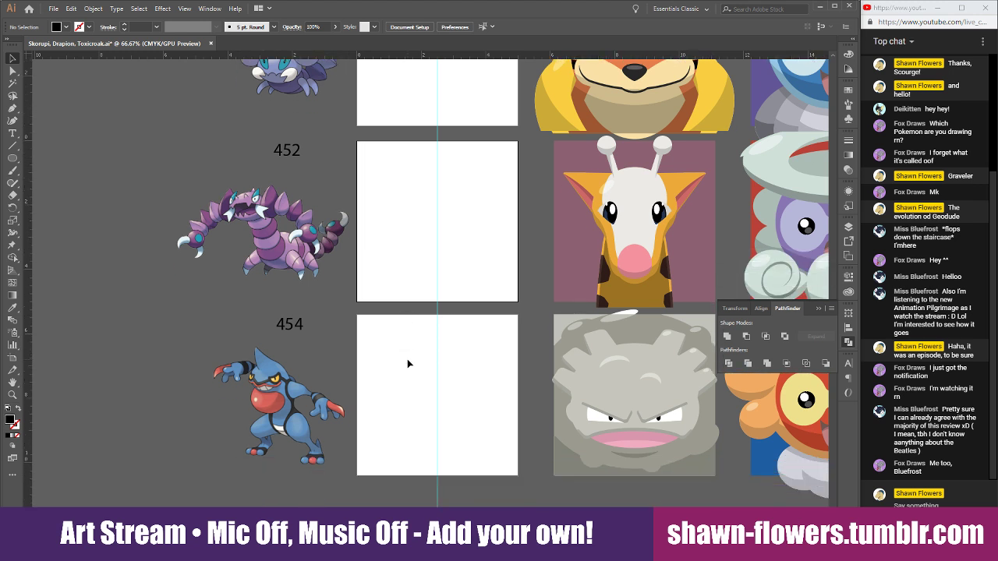
scroll(407, 363, up, 3)
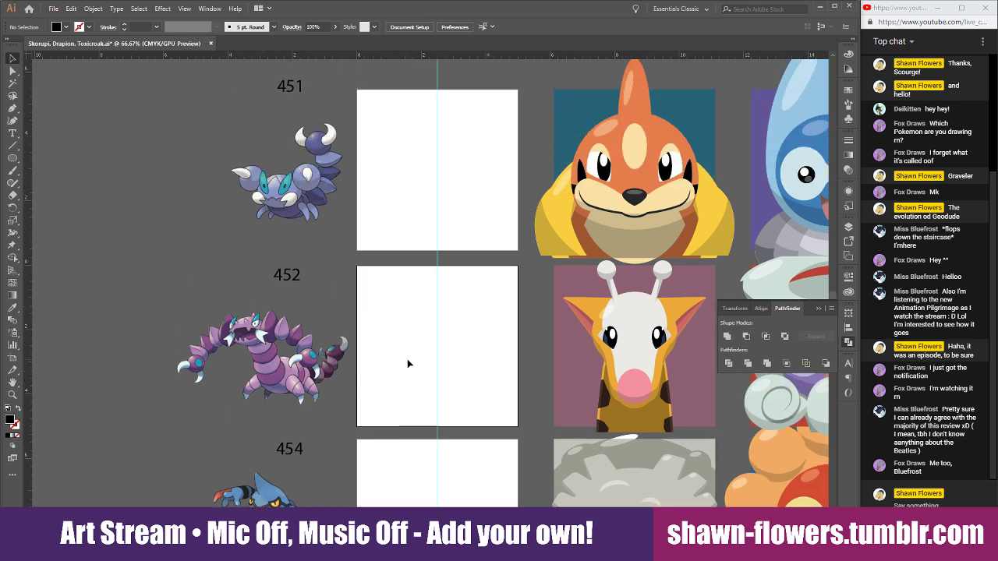
scroll(390, 335, right, 2)
scroll(374, 356, up, 2)
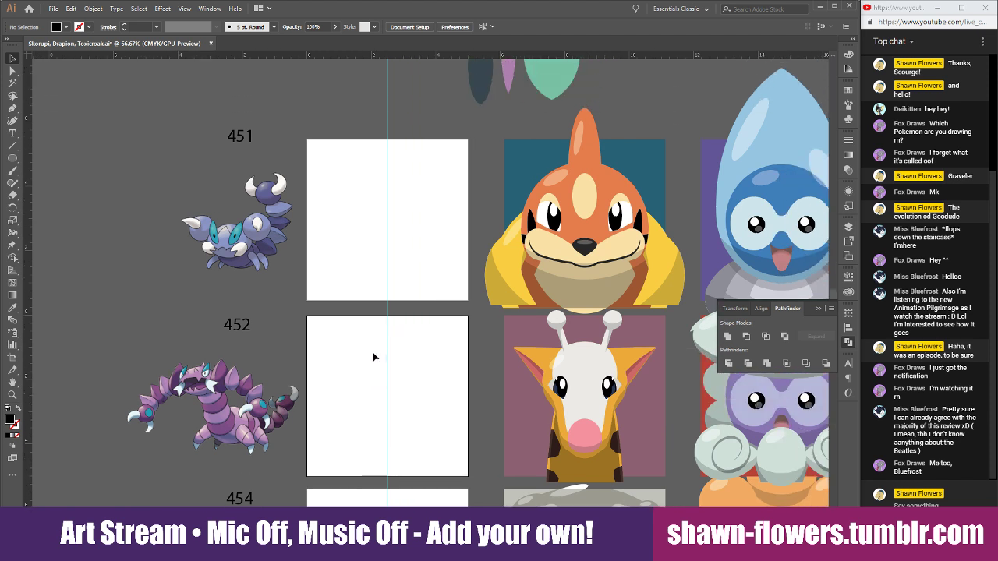
Make the blank artboard beside the 451 label active and save the document.
scroll(373, 267, up, 1)
scroll(487, 316, left, 2)
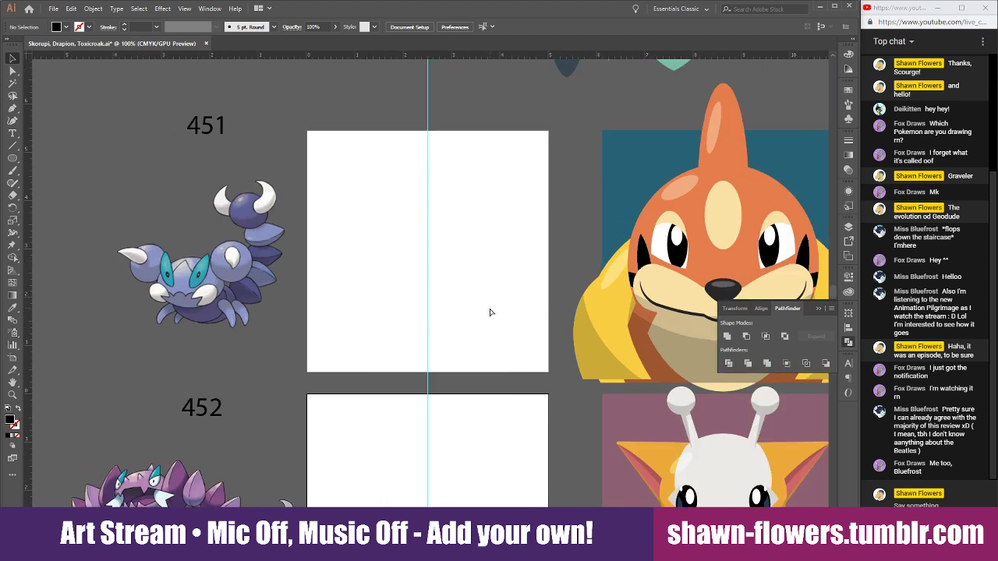
scroll(436, 312, right, 1)
scroll(425, 284, left, 1)
click(379, 228)
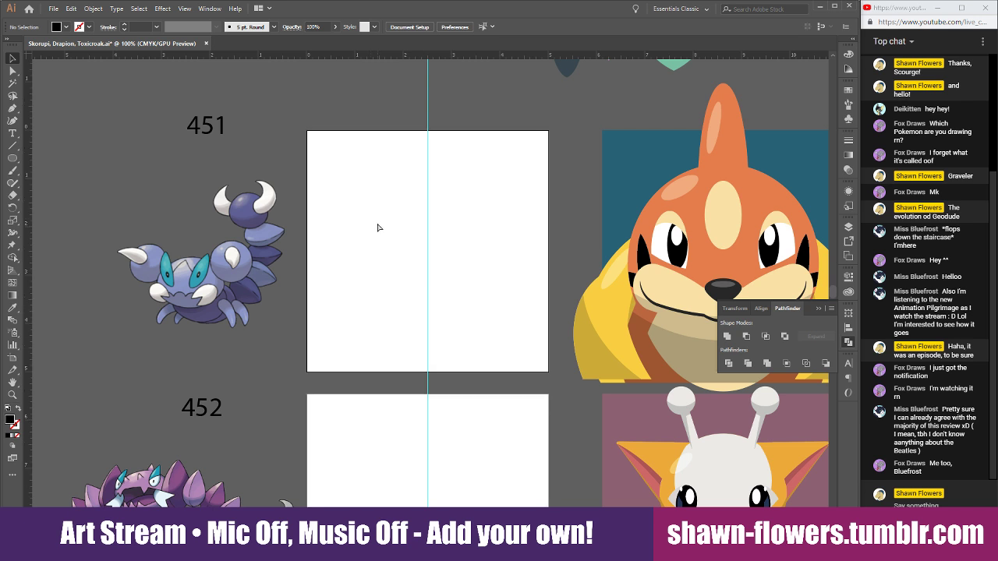
key(ctrl+s)
Switch to the Pokemon Cells List in Google Sheets and fill the Graveler cell with the same light orange as the cells above it.
mouse_move(267, 546)
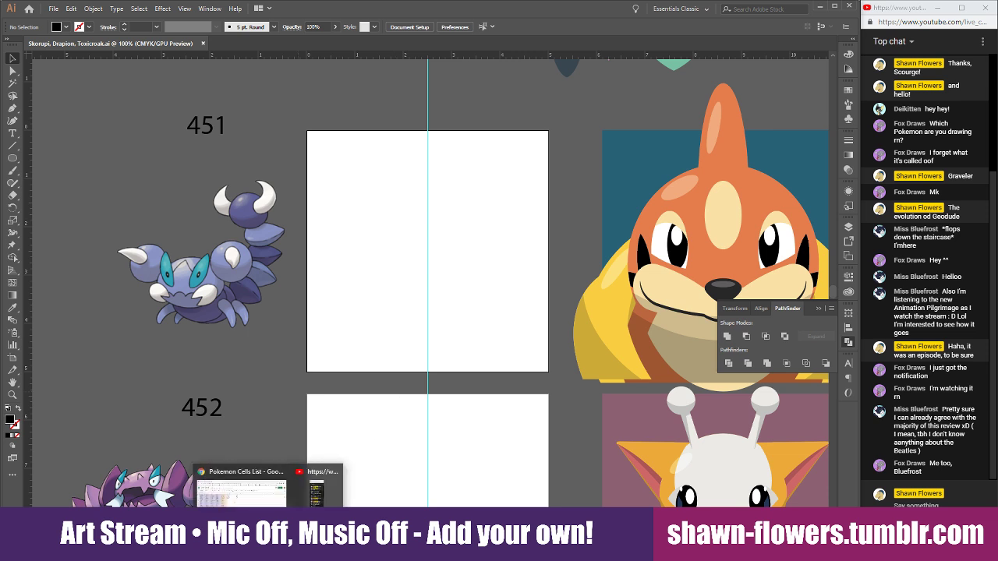
click(242, 487)
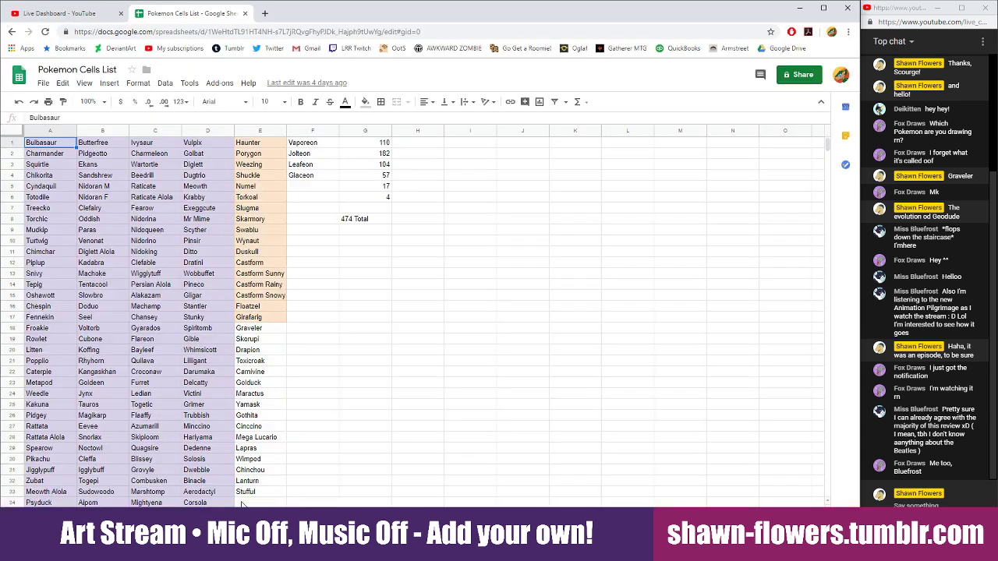
click(256, 331)
double_click(257, 331)
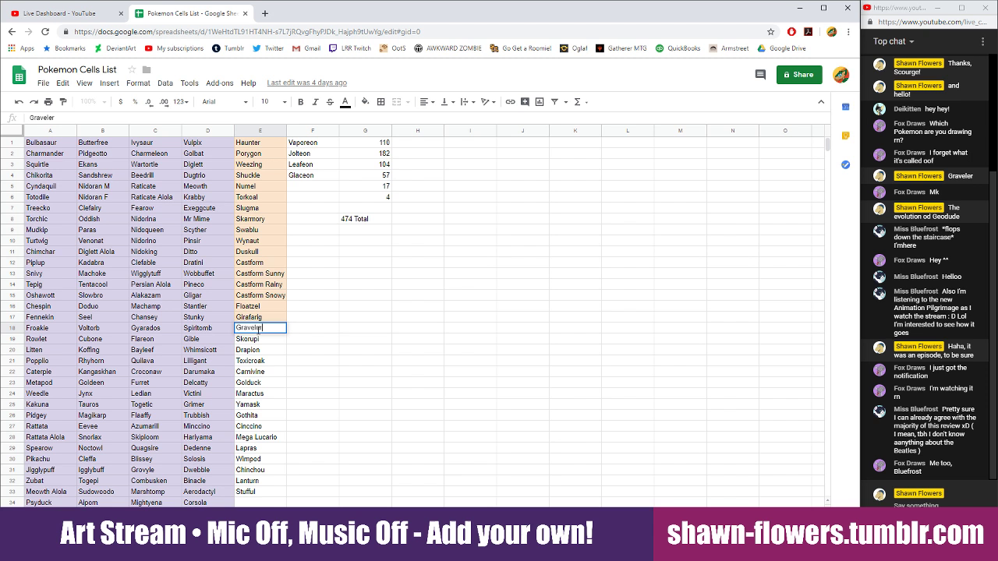
click(269, 340)
click(264, 328)
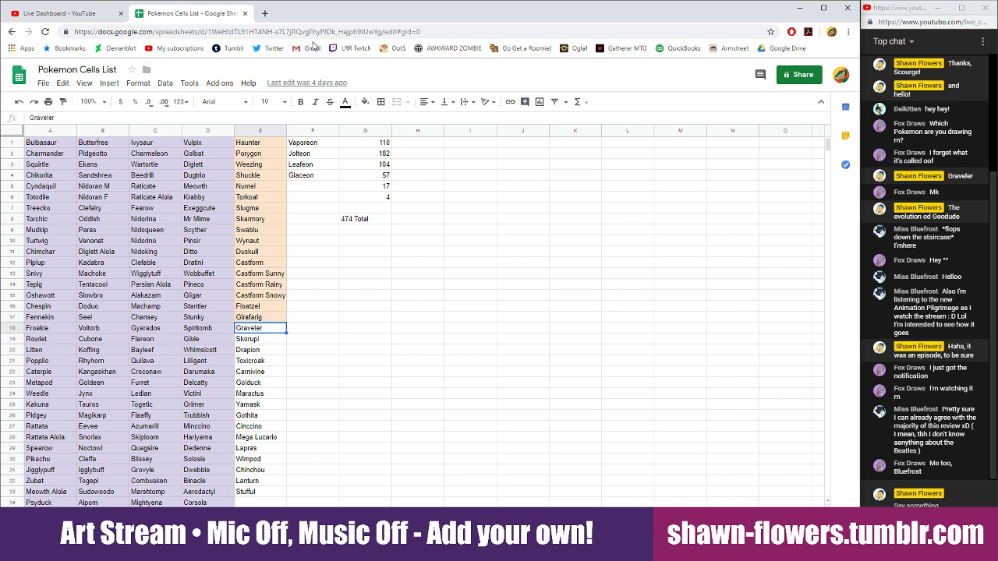
click(364, 101)
click(390, 165)
click(321, 382)
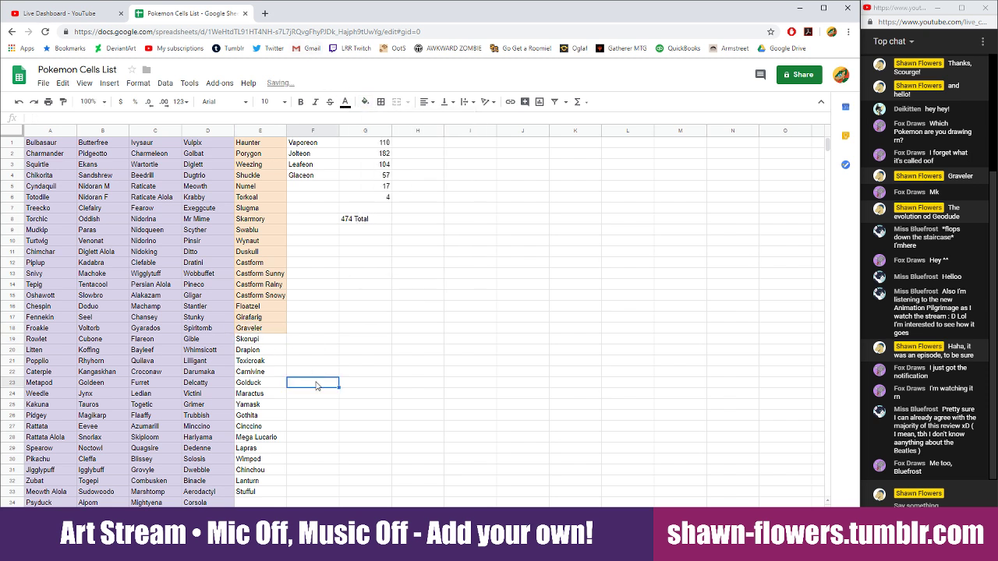
Set the count in cell G5 to 18 and change the total in cell G8 to 475 Total.
click(379, 187)
drag(378, 185, 406, 185)
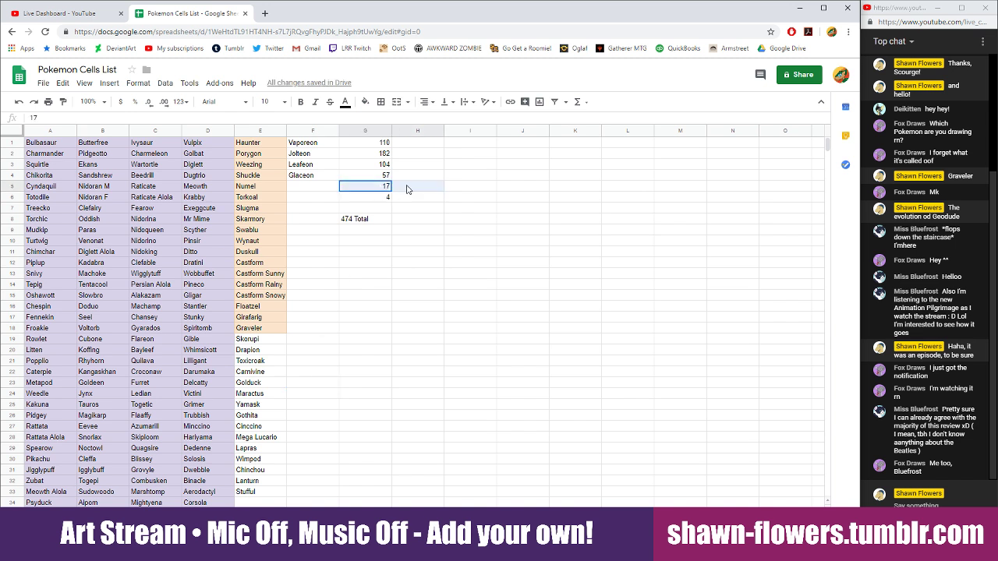
click(412, 218)
click(380, 185)
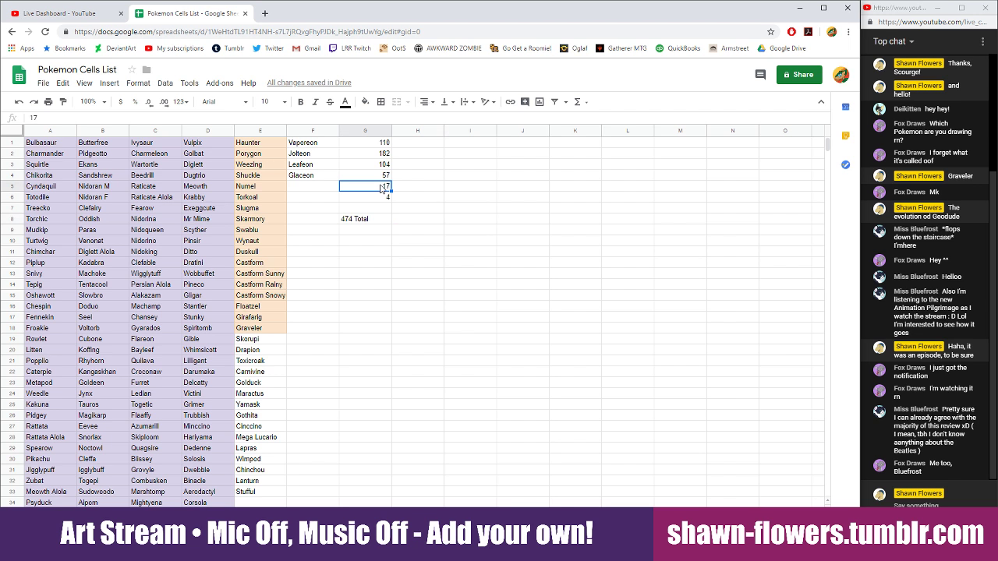
text(18)
click(357, 219)
double_click(355, 219)
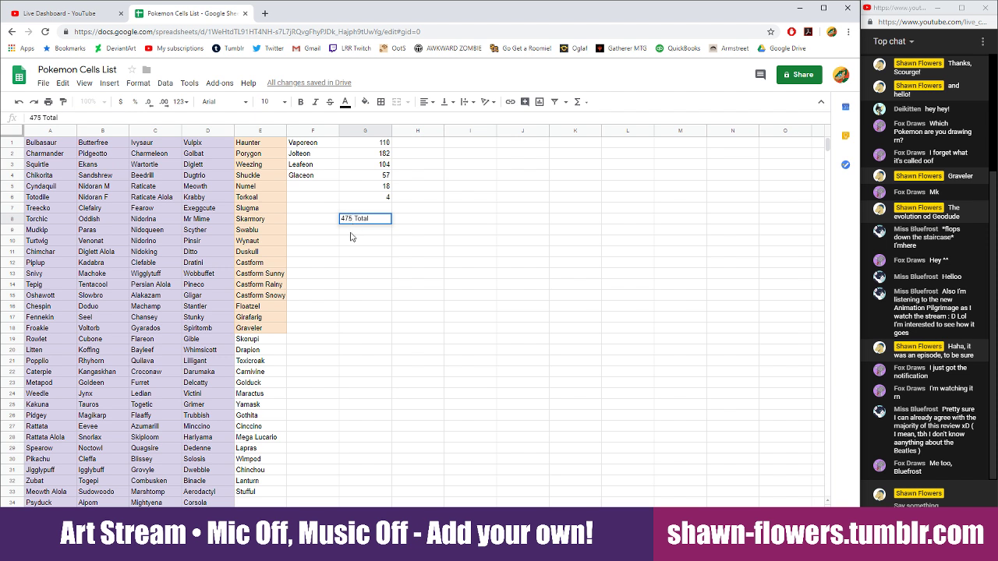
key(Return)
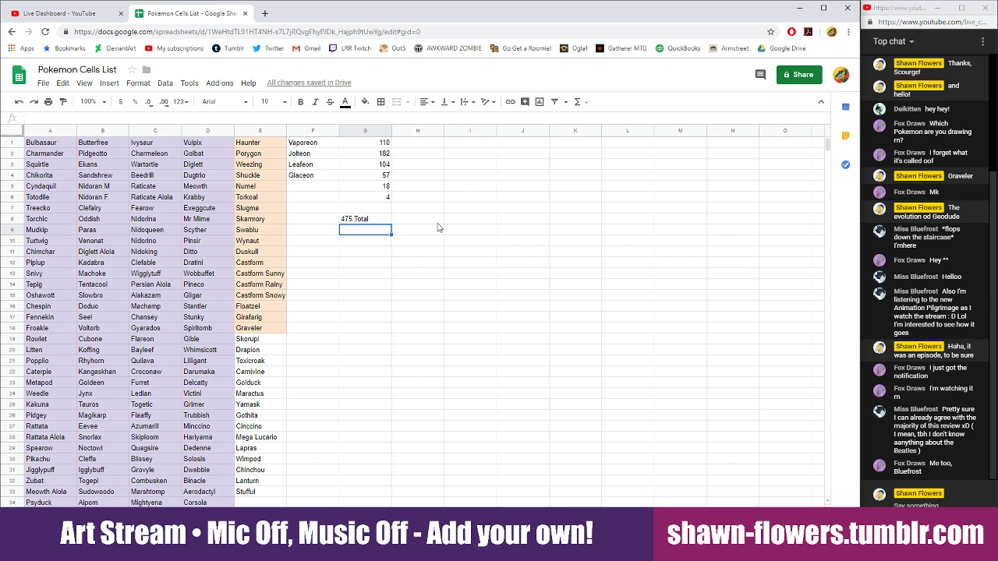
Switch back to Illustrator and draw an ellipse about 3.89 by 2.84 in on the artboard beside the 451 label.
click(799, 8)
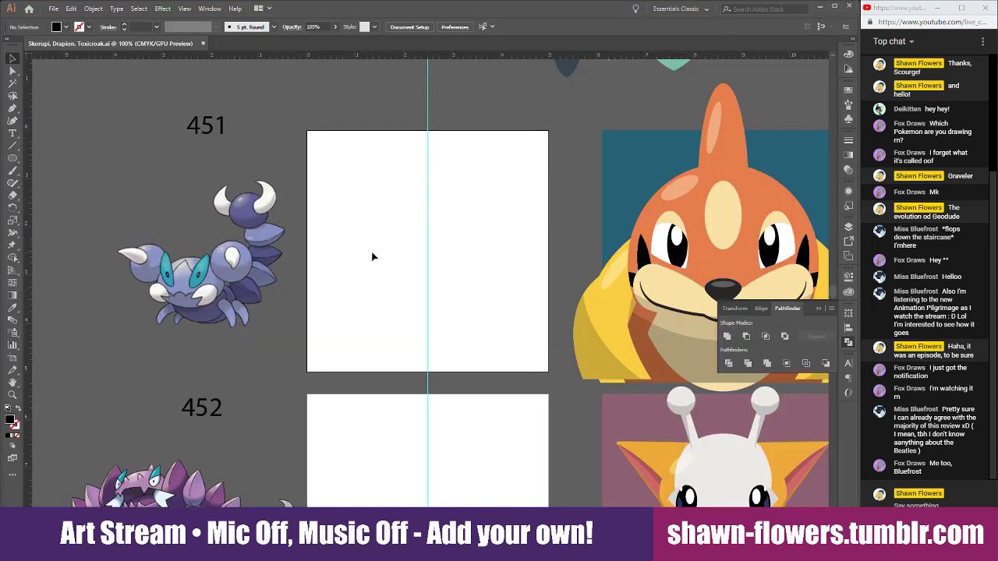
click(12, 158)
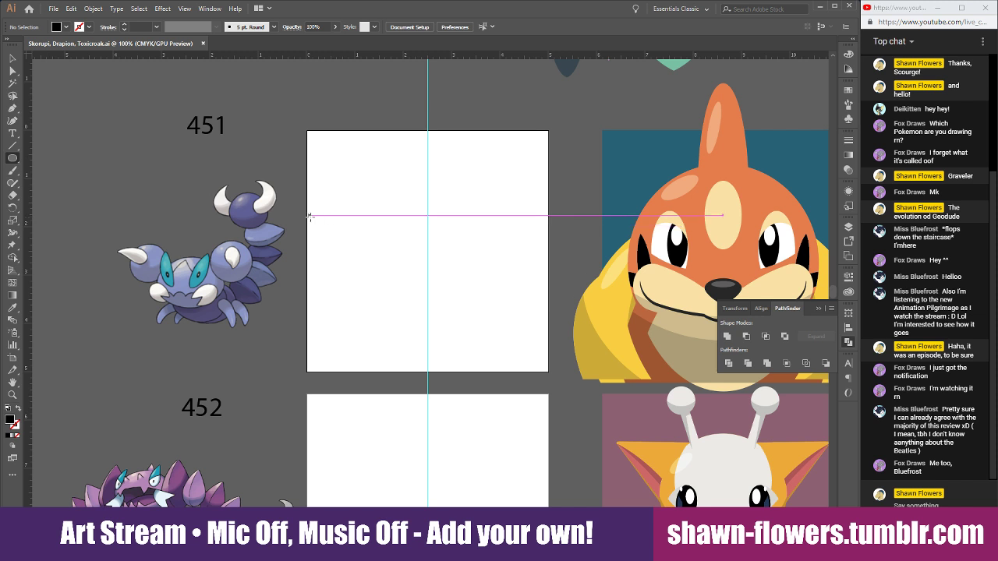
drag(336, 207, 524, 342)
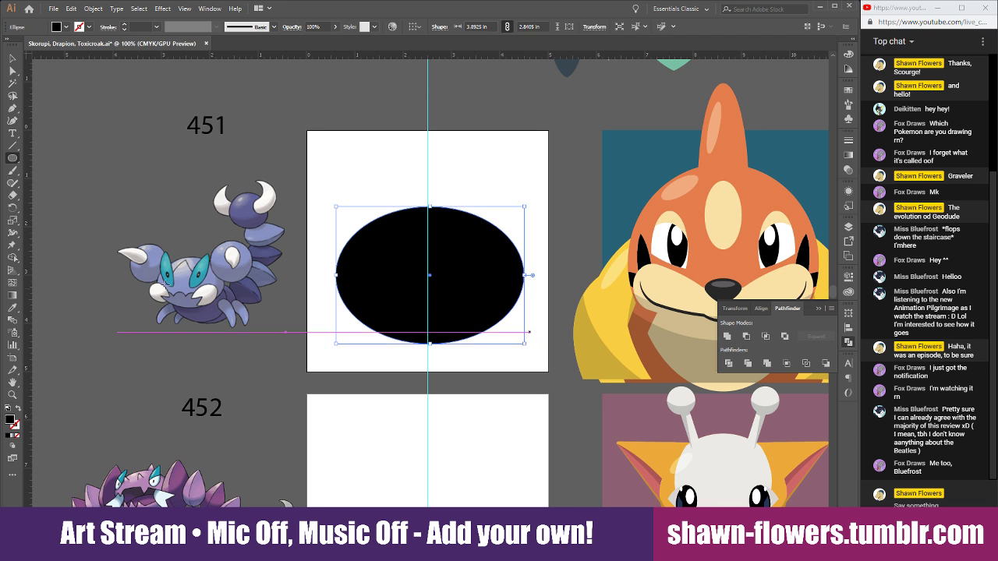
Fill the ellipse with the light periwinkle sampled from the Skorupi image, shift it slightly up to center on the vertical guide, and deselect it.
click(12, 309)
click(186, 282)
key(v)
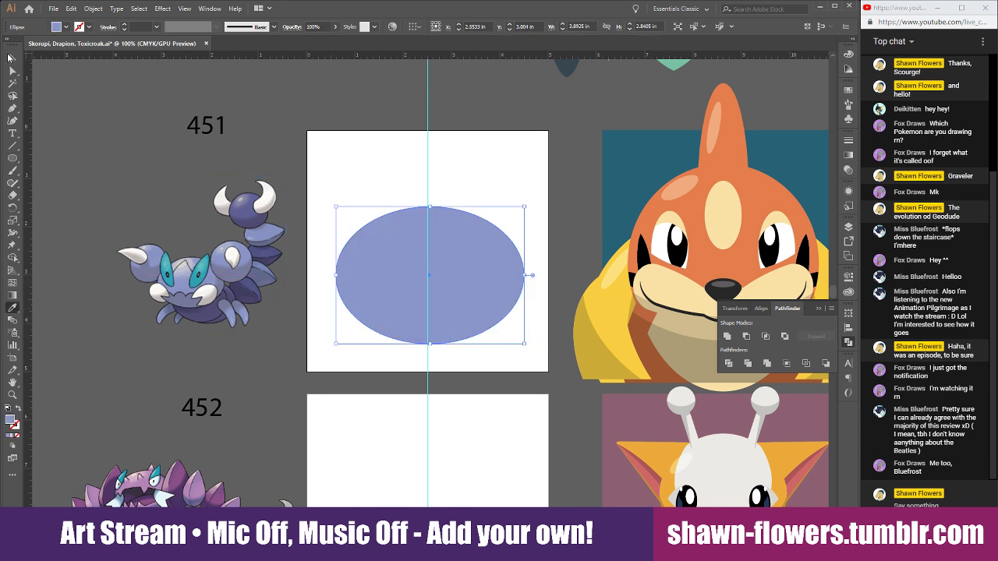
drag(467, 280, 464, 267)
click(511, 344)
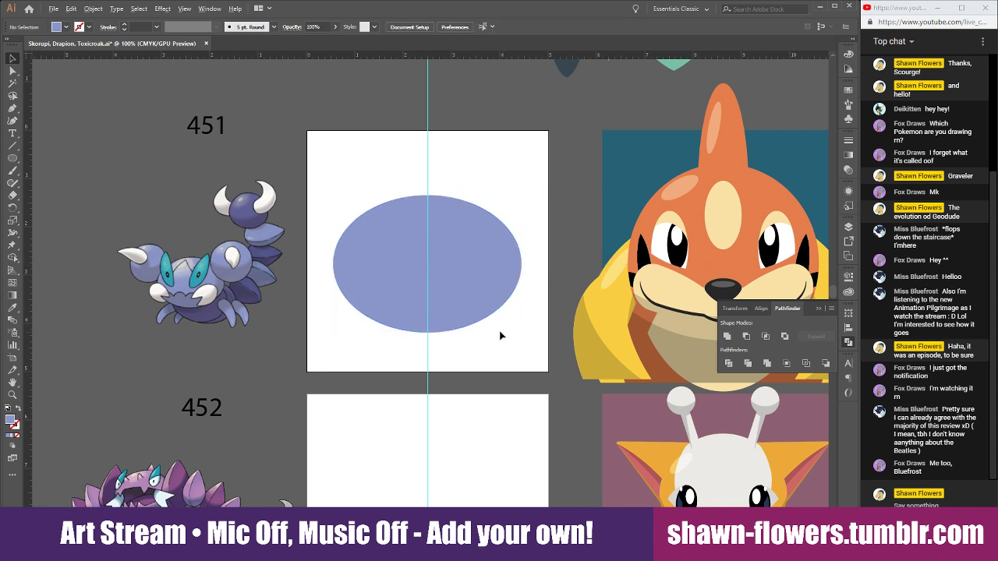
scroll(499, 334, up, 1)
scroll(539, 343, left, 3)
scroll(548, 356, up, 1)
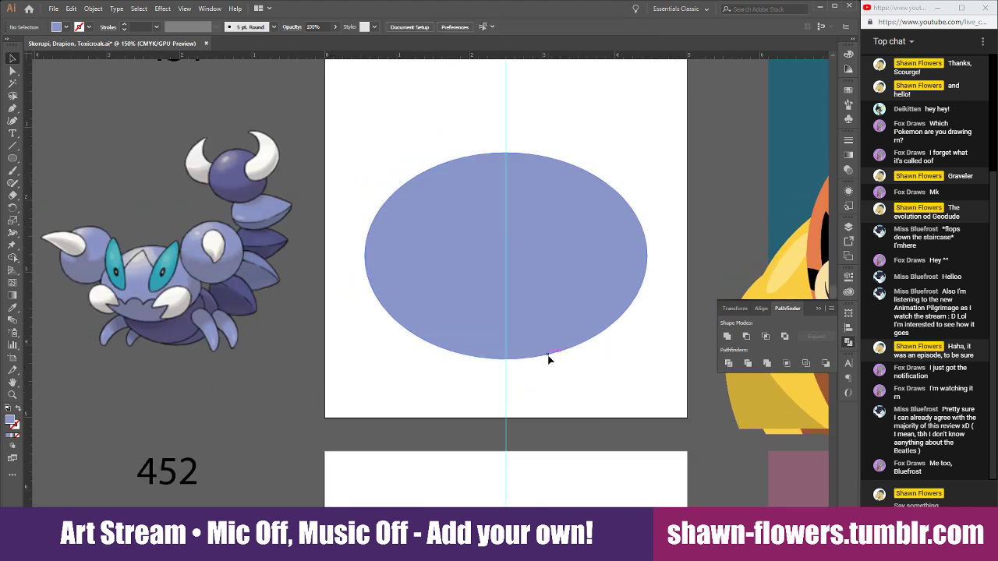
scroll(490, 351, right, 1)
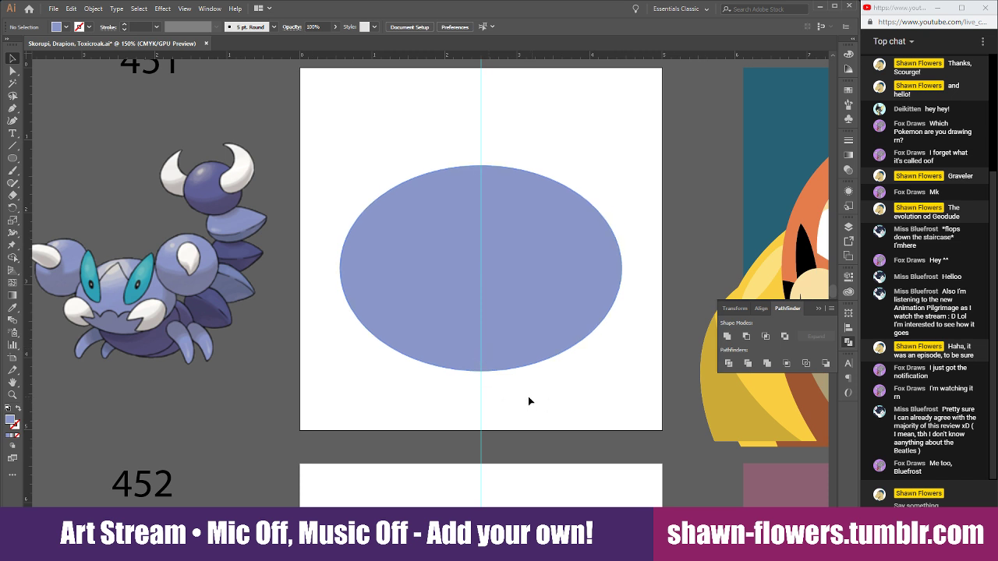
scroll(543, 415, up, 1)
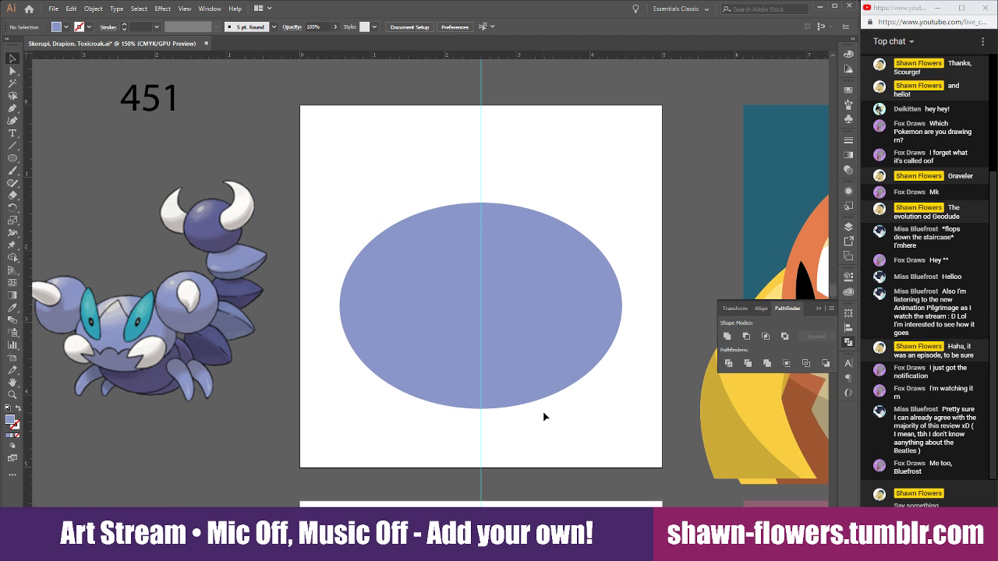
click(445, 322)
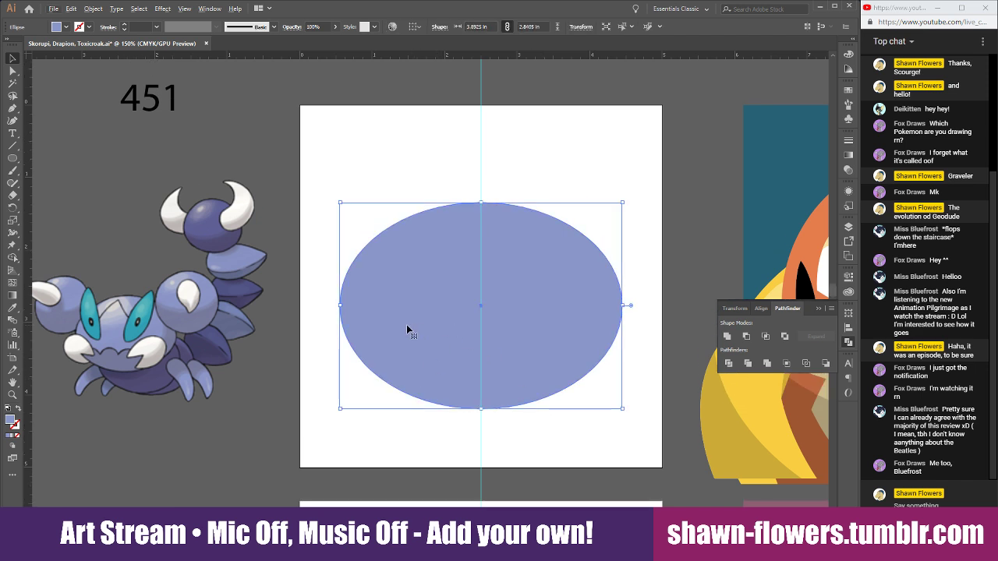
mouse_move(384, 318)
mouse_down()
mouse_move(424, 314)
mouse_move(395, 312)
mouse_up()
drag(463, 398, 457, 319)
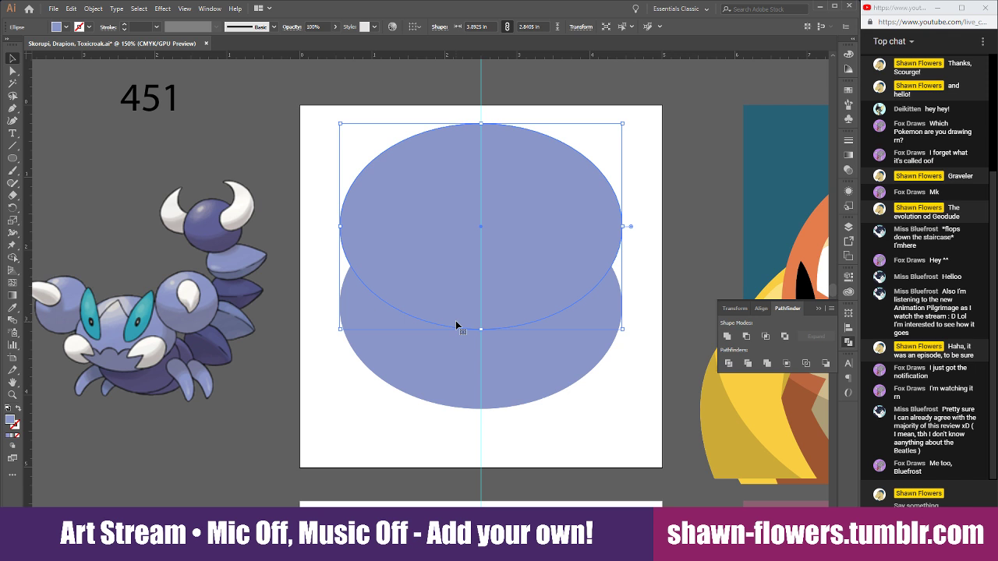
key(Delete)
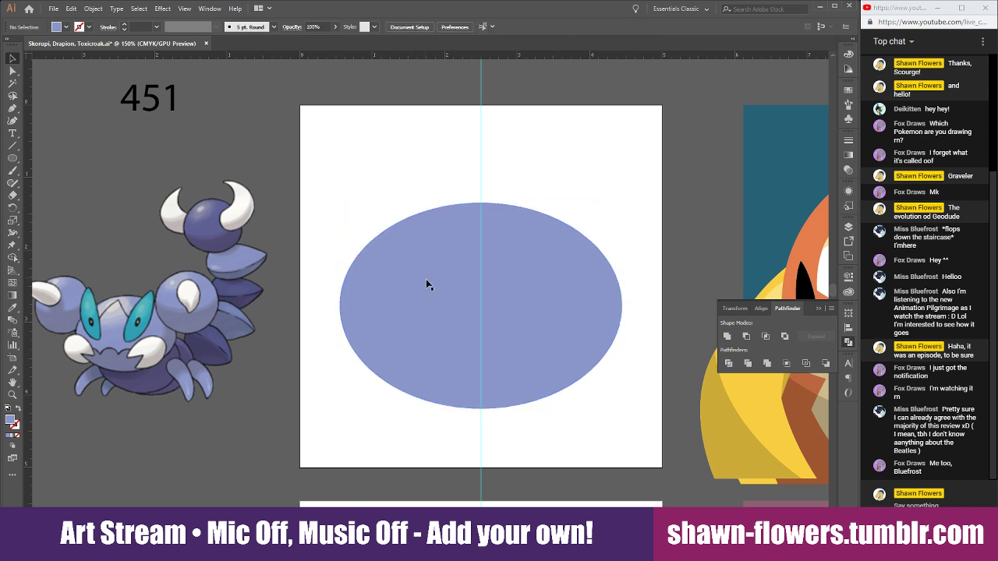
Draw a periwinkle circle scaled to about 1.99 in wide and place matching copies beside the head ellipse's upper left and upper right.
click(12, 158)
drag(260, 114, 422, 271)
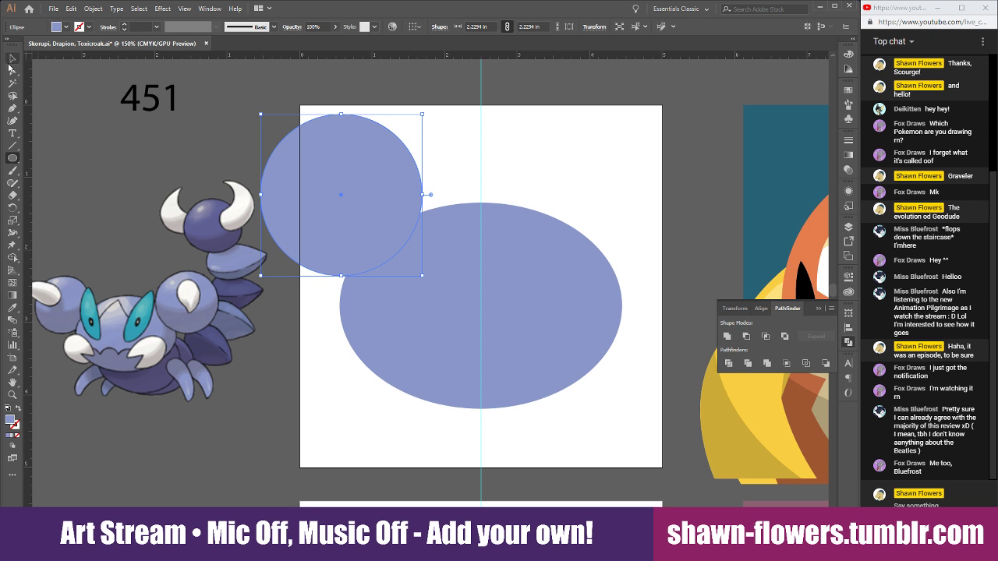
click(12, 59)
drag(424, 113, 406, 130)
drag(377, 189, 649, 180)
click(396, 197)
shift+click(340, 173)
click(536, 166)
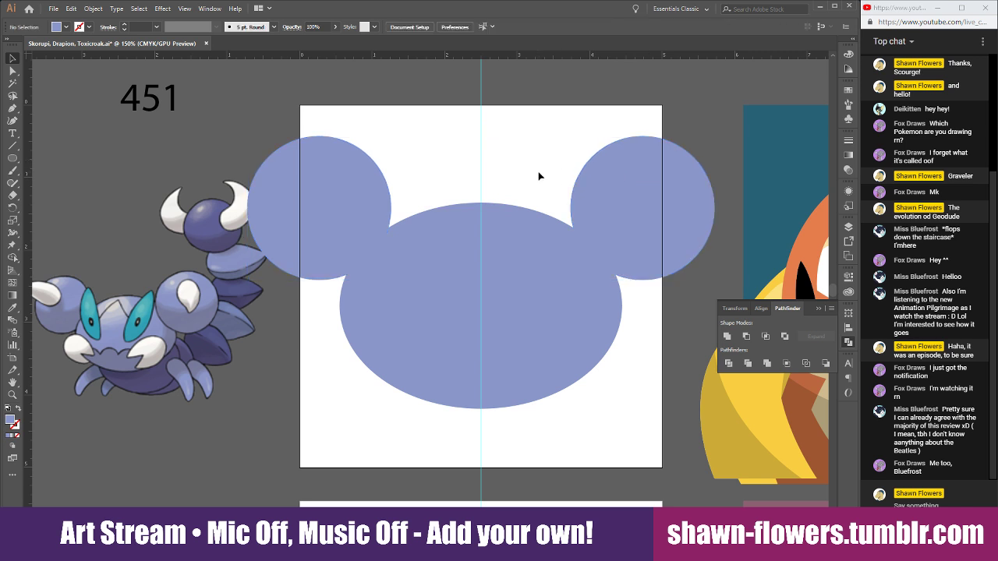
Cut a crescent from a copy of the left circle by subtracting a widened duplicate offset upward with Minus Front.
click(290, 211)
mouse_move(289, 211)
mouse_down()
mouse_move(327, 207)
mouse_move(286, 209)
mouse_up()
drag(319, 252, 319, 207)
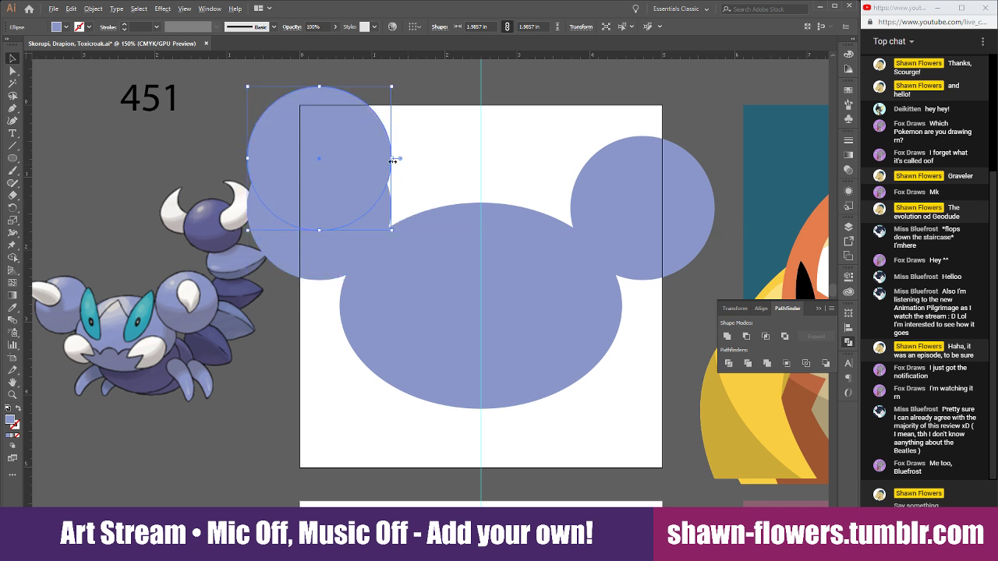
alt+drag(392, 160, 405, 161)
shift+click(328, 254)
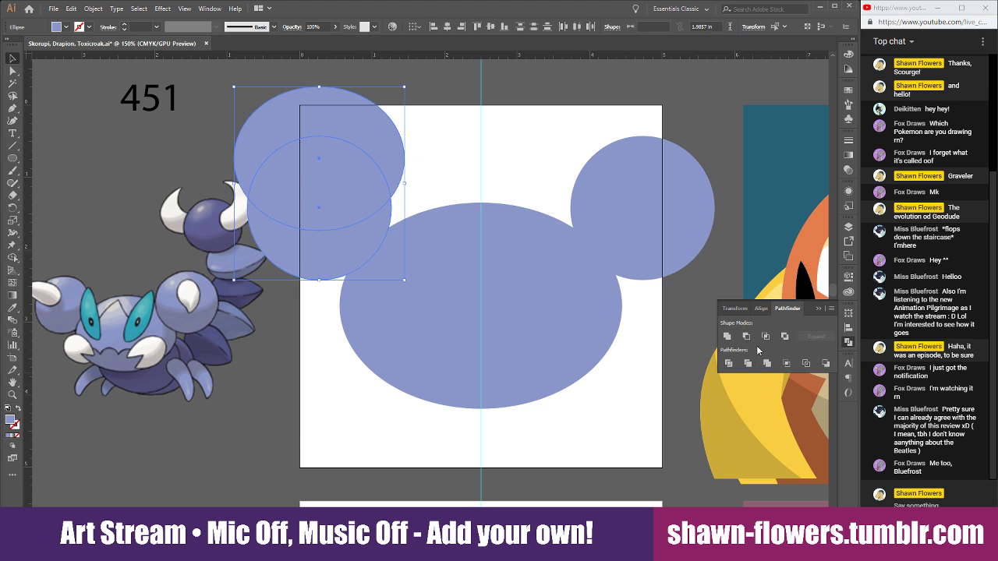
click(747, 336)
Apply the translucent shadow fill sampled from the orange character's artwork to the crescent and copy it onto the right circle.
key(i)
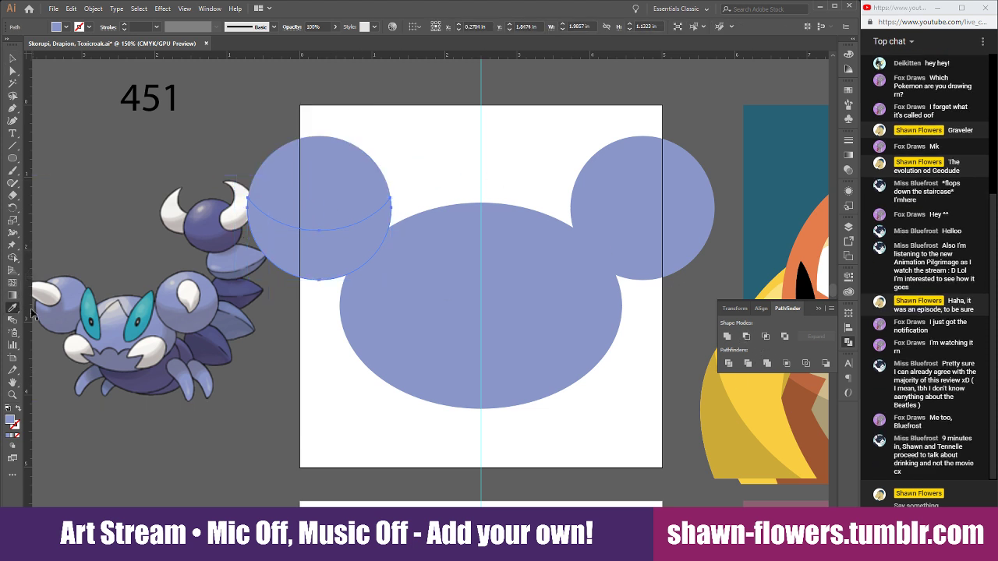
scroll(519, 374, right, 3)
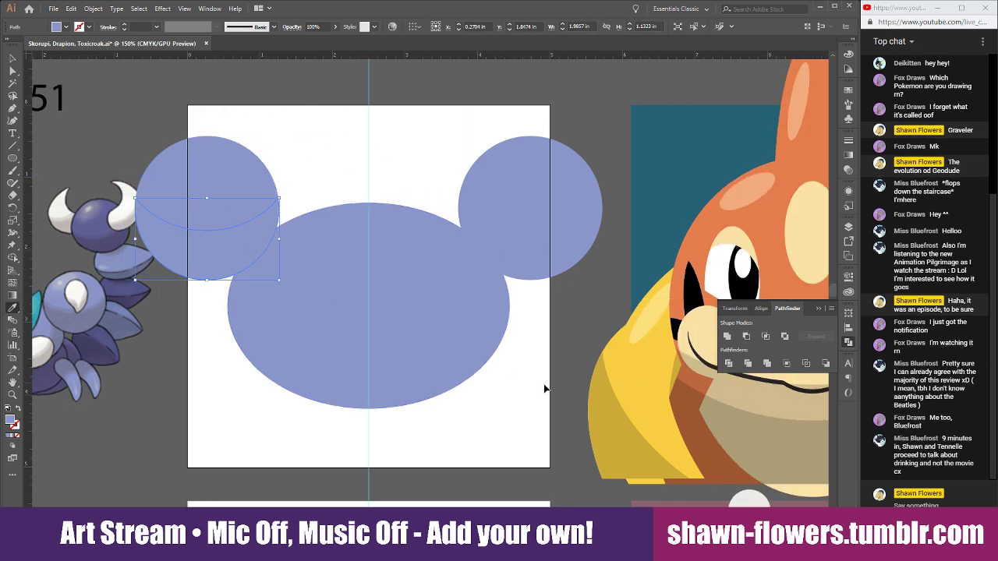
click(756, 396)
key(v)
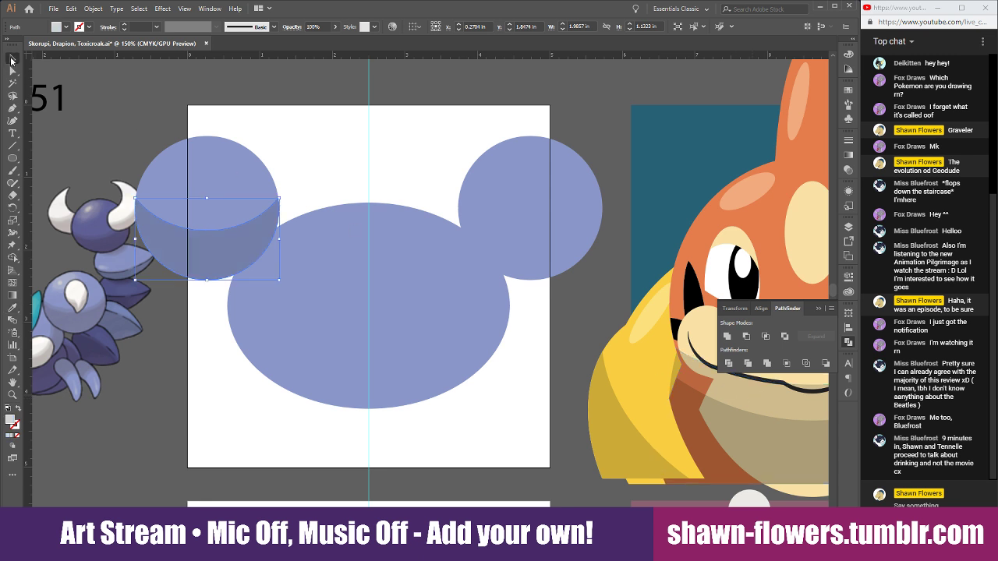
drag(225, 261, 547, 256)
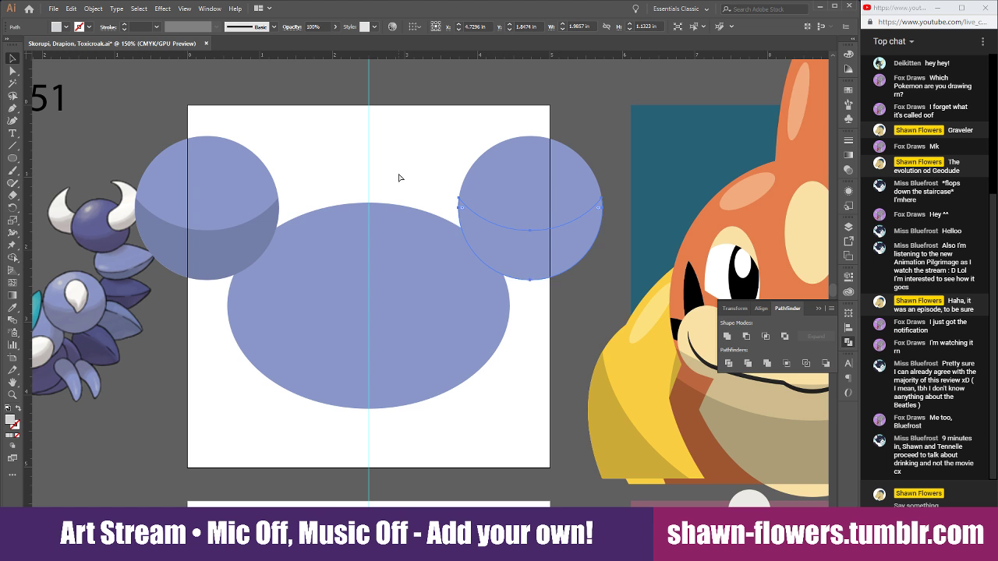
click(399, 178)
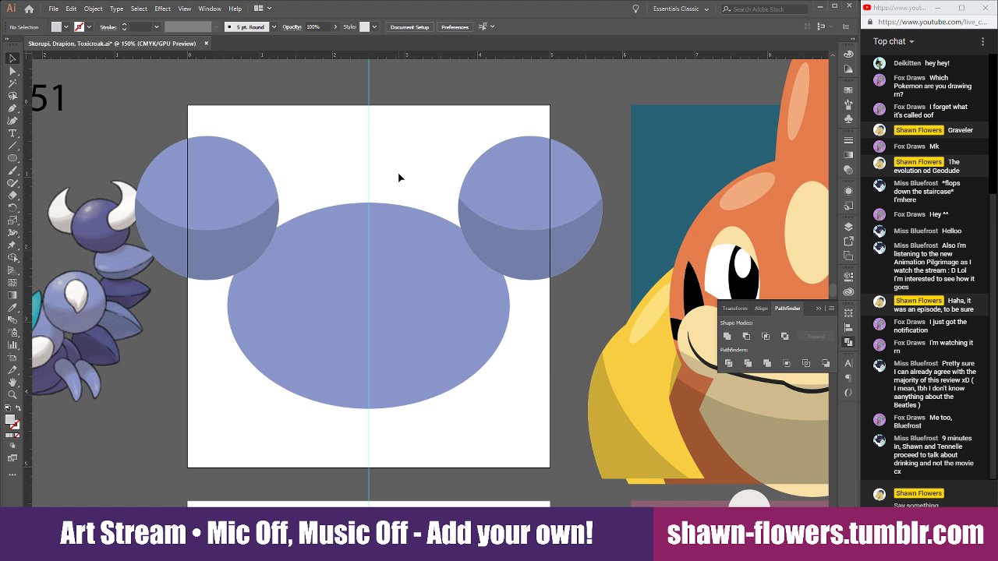
Copy the green teardrop twice onto the 451 artboard, one above the other near the vertical guide, in front of the head ellipse.
scroll(436, 192, left, 4)
scroll(445, 205, right, 1)
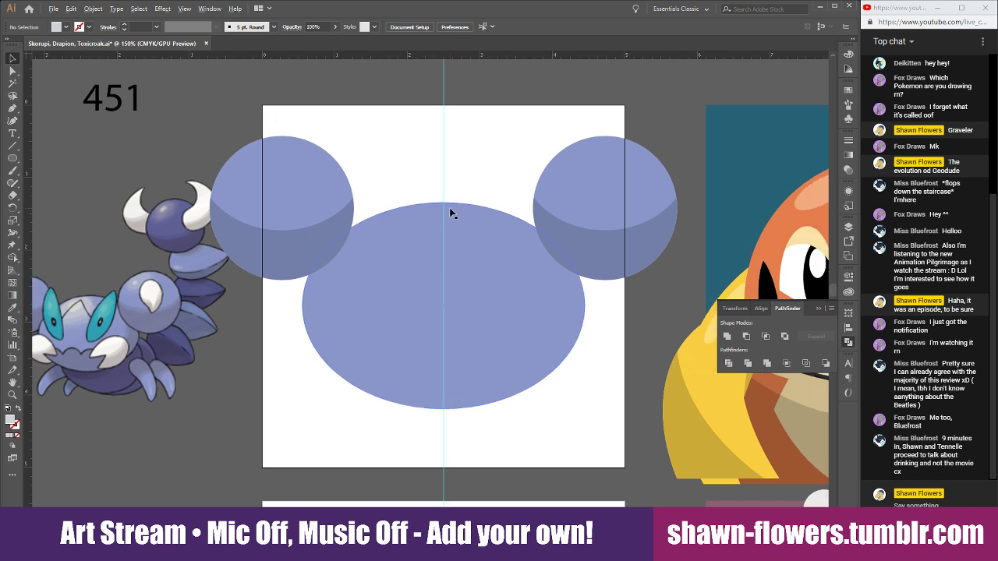
scroll(451, 213, down, 1)
scroll(498, 216, up, 1)
scroll(544, 232, down, 1)
scroll(554, 252, up, 2)
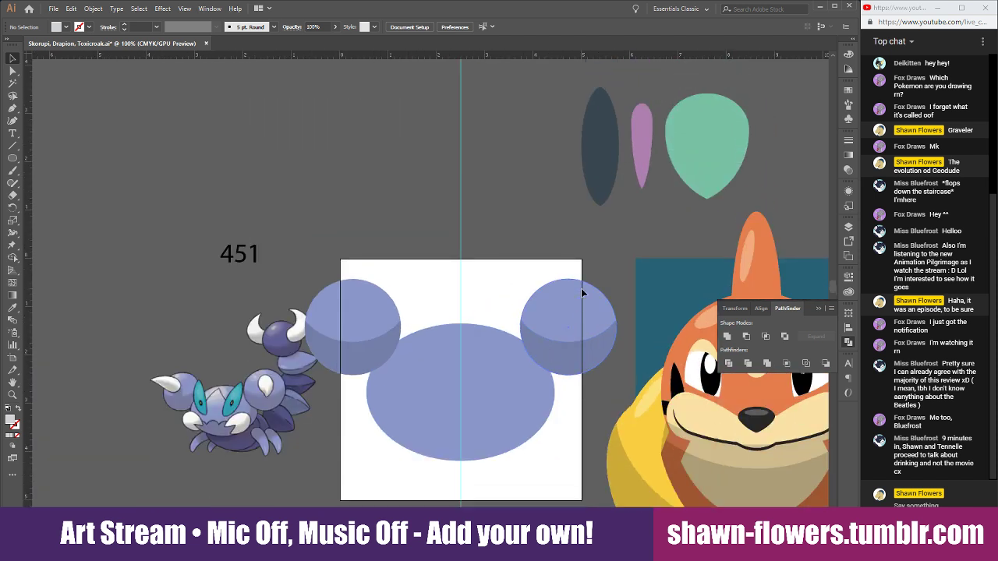
click(704, 114)
drag(710, 114, 463, 351)
key(ctrl+shift+bracketright)
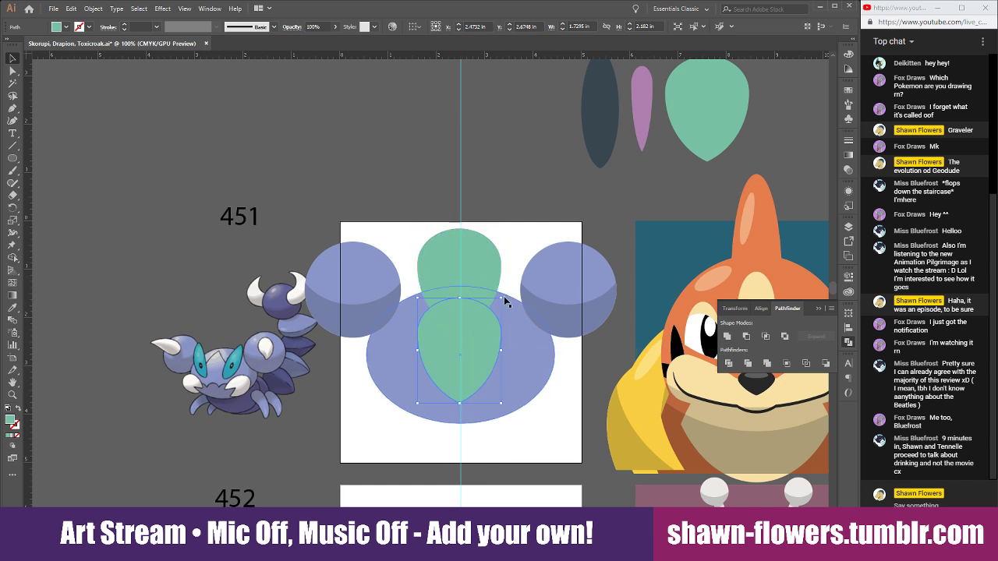
Rotate the lower green teardrop 180 degrees, narrow it to about 1.21 in, and center both teardrops on the vertical guide.
drag(506, 298, 376, 423)
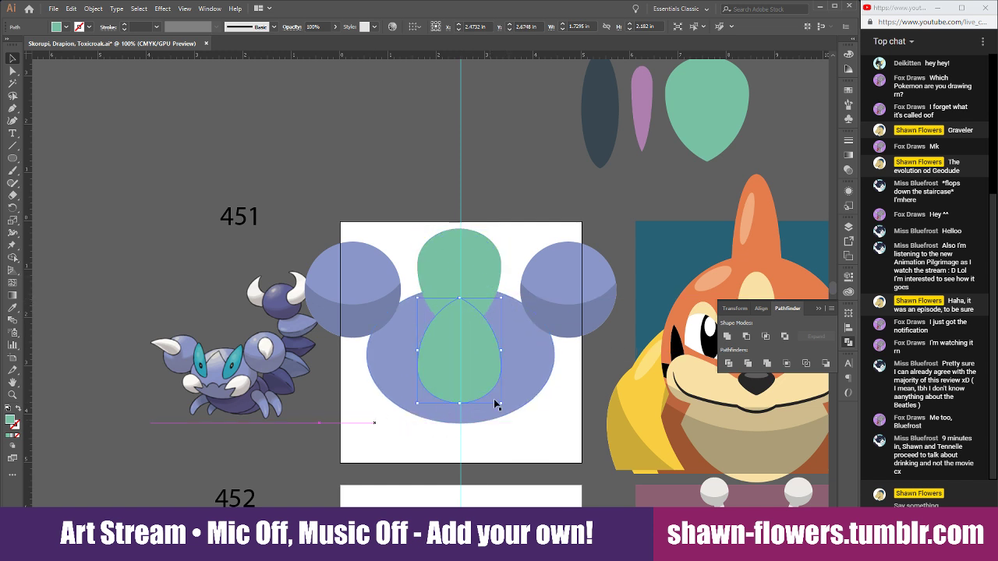
key(ctrl+plus)
key(ctrl+plus)
drag(500, 311, 475, 312)
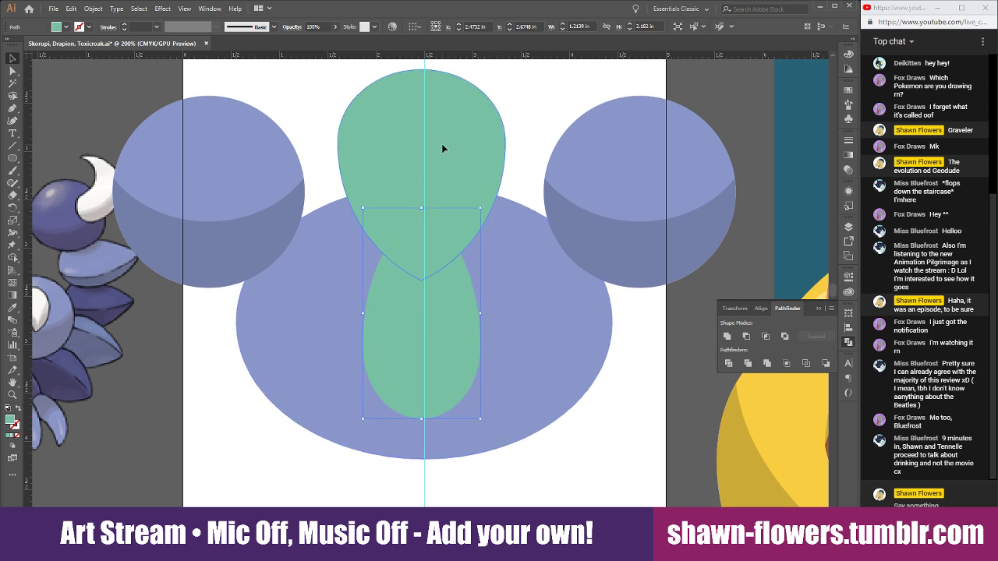
drag(440, 141, 441, 139)
click(450, 332)
drag(452, 335, 454, 351)
click(474, 167)
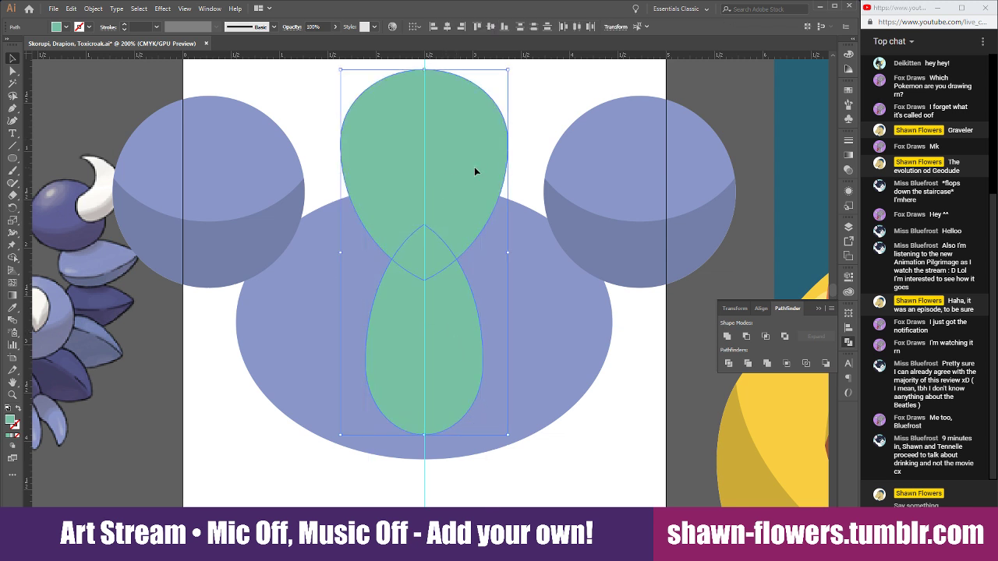
Narrow the lower teardrop to about 1.05 in, shift it up, and subtract it from the upper teardrop with Minus Front.
scroll(471, 184, down, 2)
scroll(458, 208, up, 1)
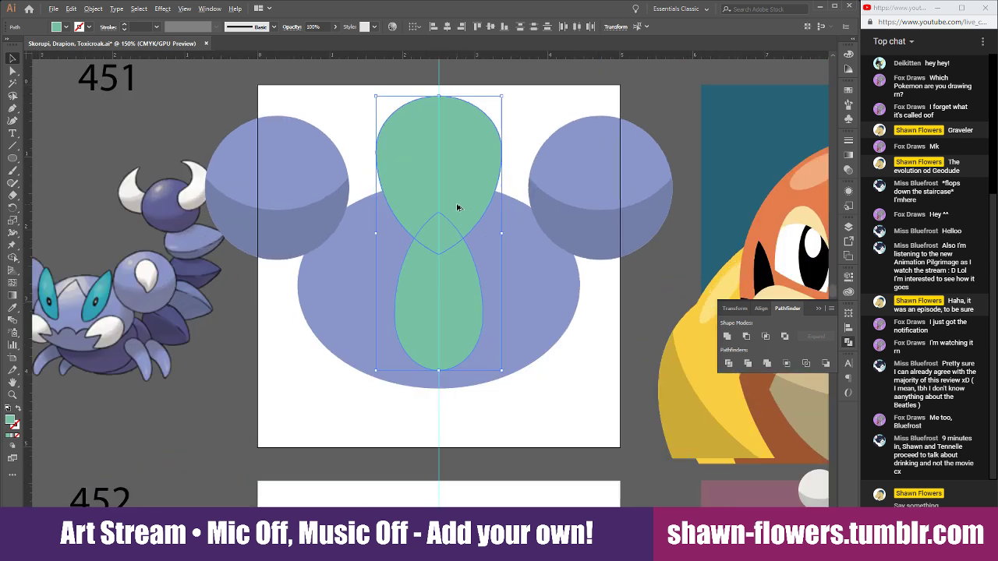
click(457, 314)
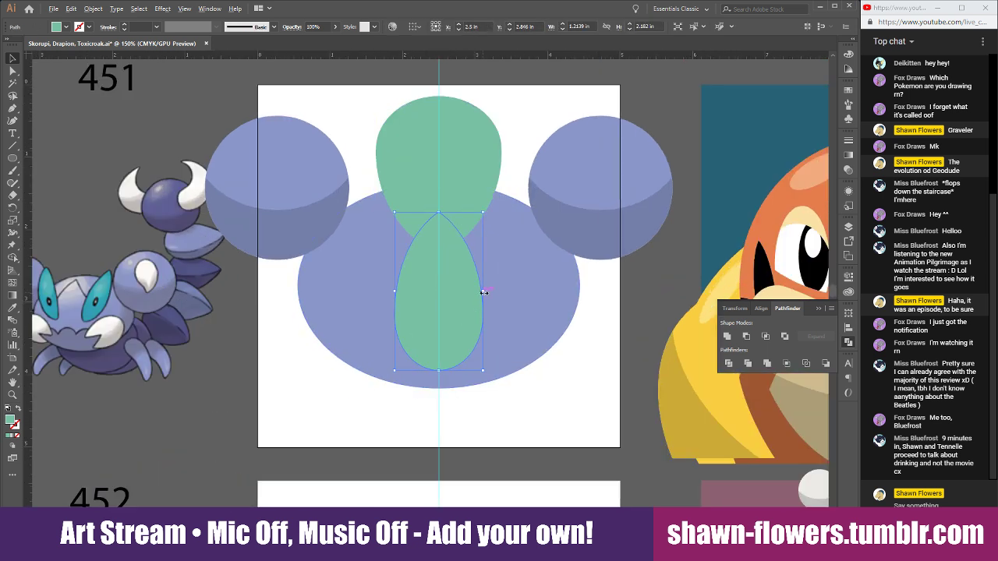
drag(483, 292, 462, 301)
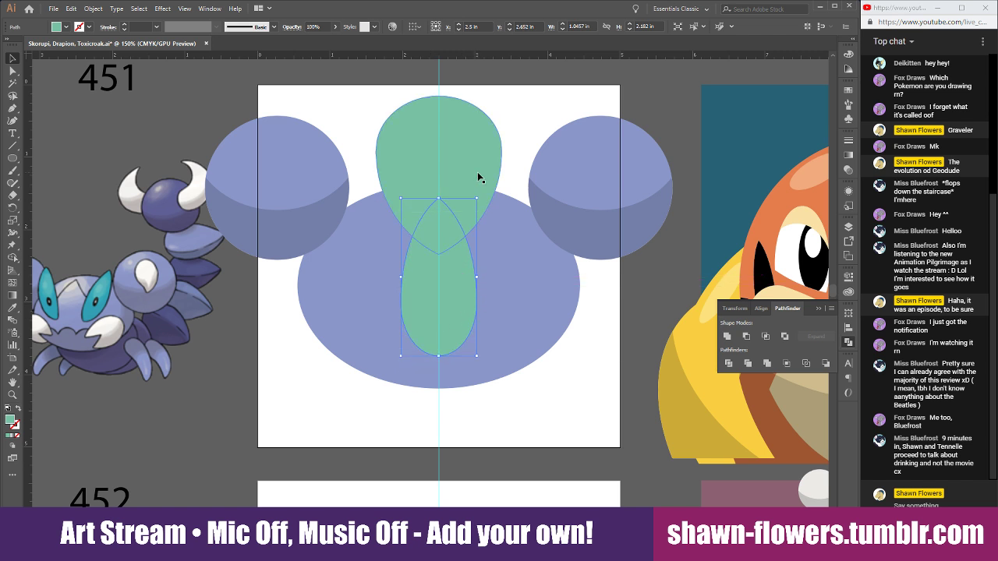
shift+click(477, 172)
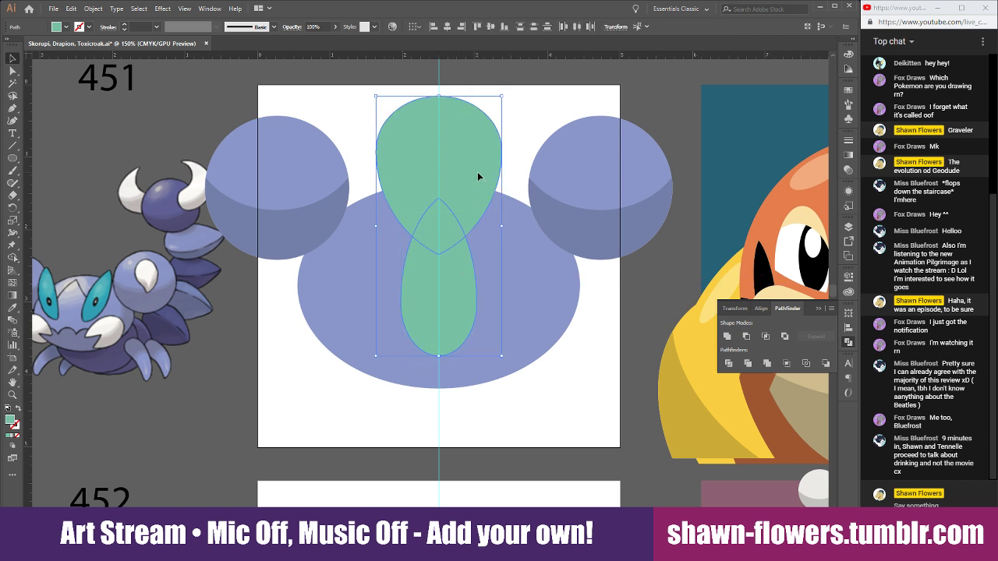
click(746, 336)
Place a copy of the notched green shape on the head's right half and delete the original above.
drag(466, 150, 515, 276)
click(444, 143)
key(Delete)
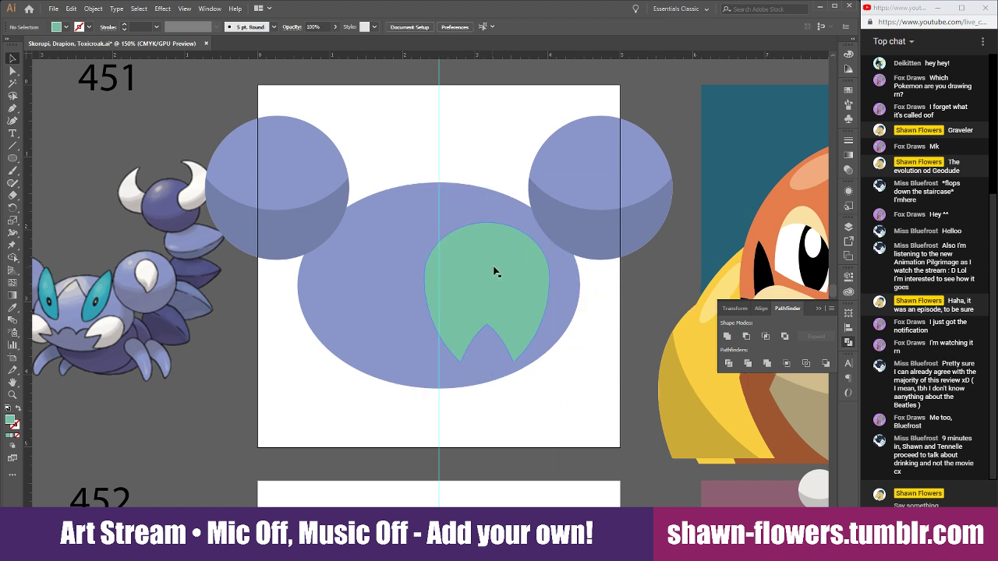
Fill the notched shape with pure white, CMYK 0, 0, 0, 0.
click(495, 270)
click(13, 308)
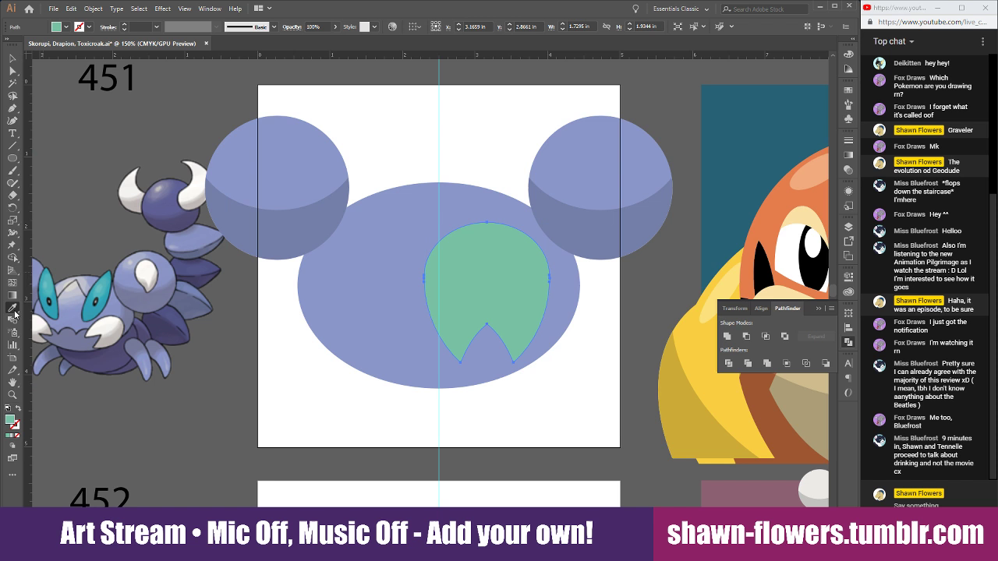
click(111, 320)
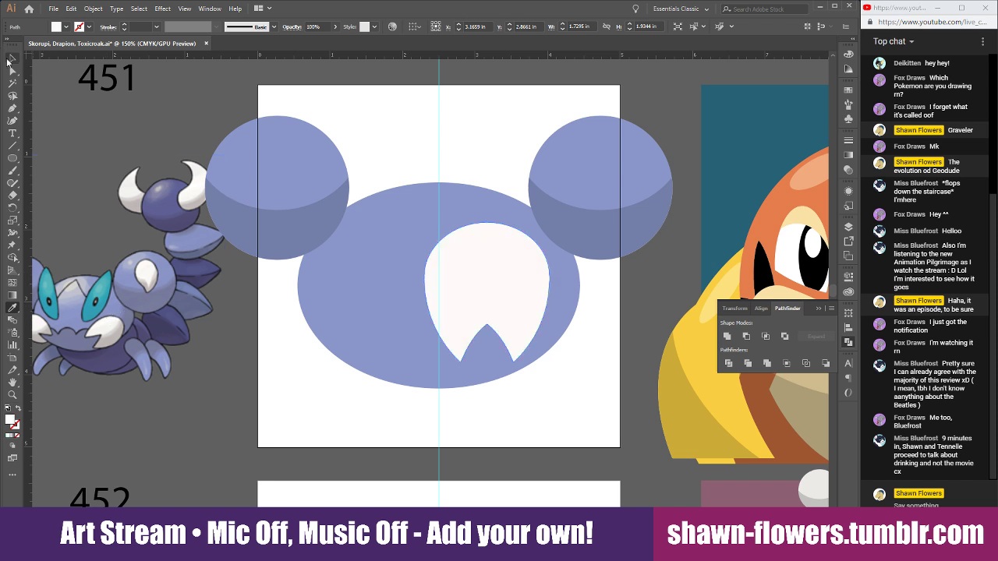
click(56, 27)
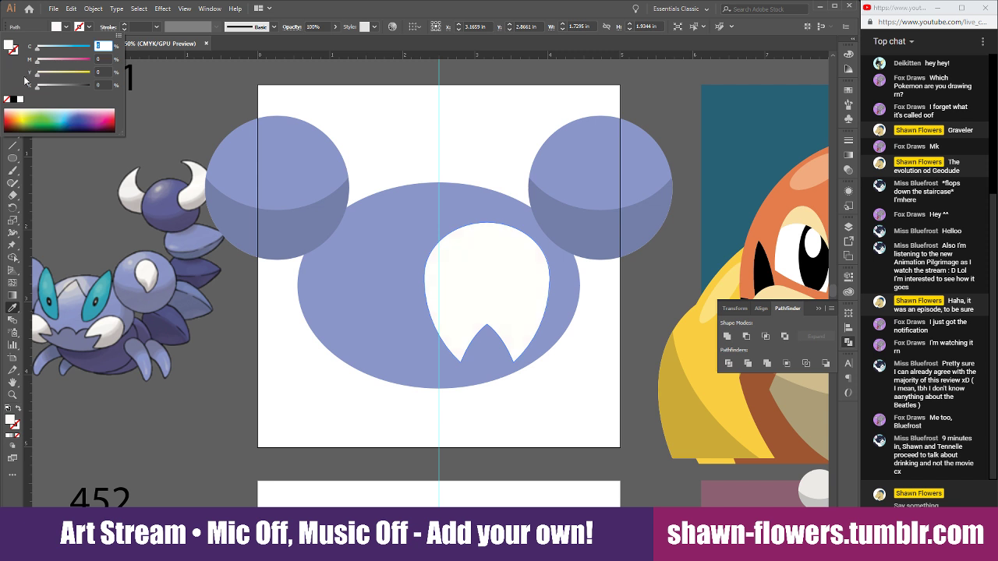
click(56, 32)
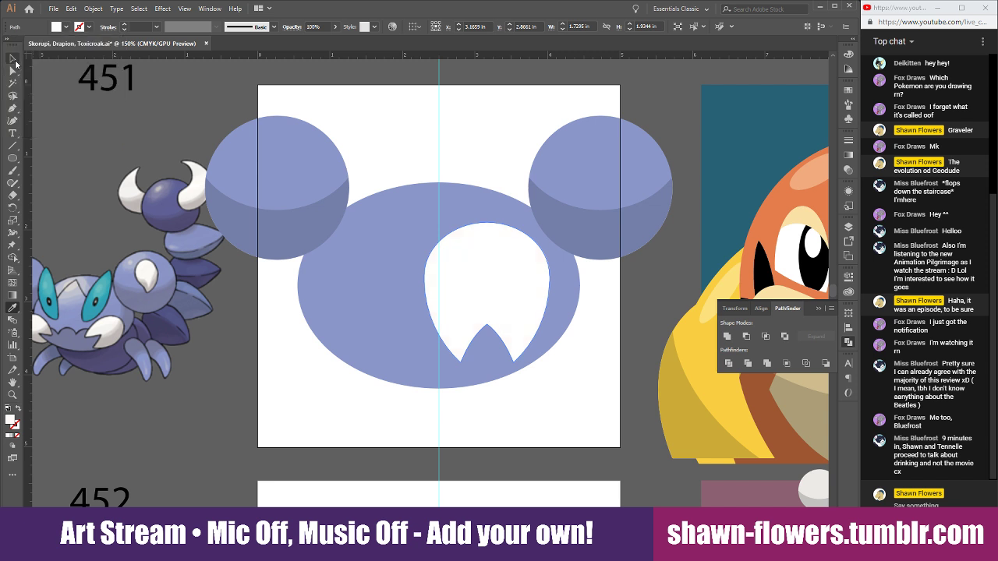
Rotate the white notched shape so its points face inward and place it at the head's lower right as a fang.
click(14, 59)
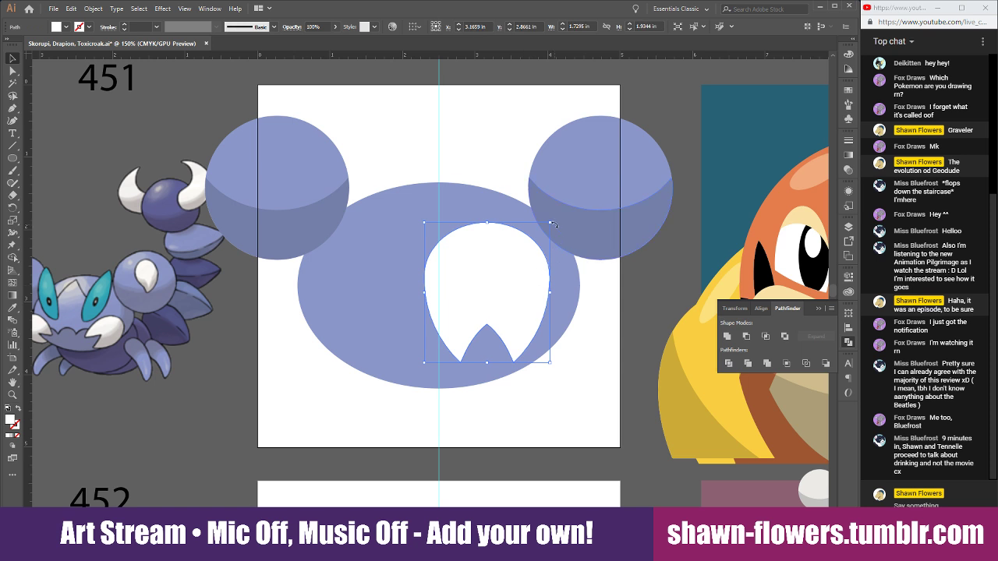
drag(552, 221, 539, 298)
drag(485, 264, 537, 349)
Draw an ellipse about 2.43 by 1.55 in over the fang and subtract it from a fang copy to form a lower shadow sliver.
key(l)
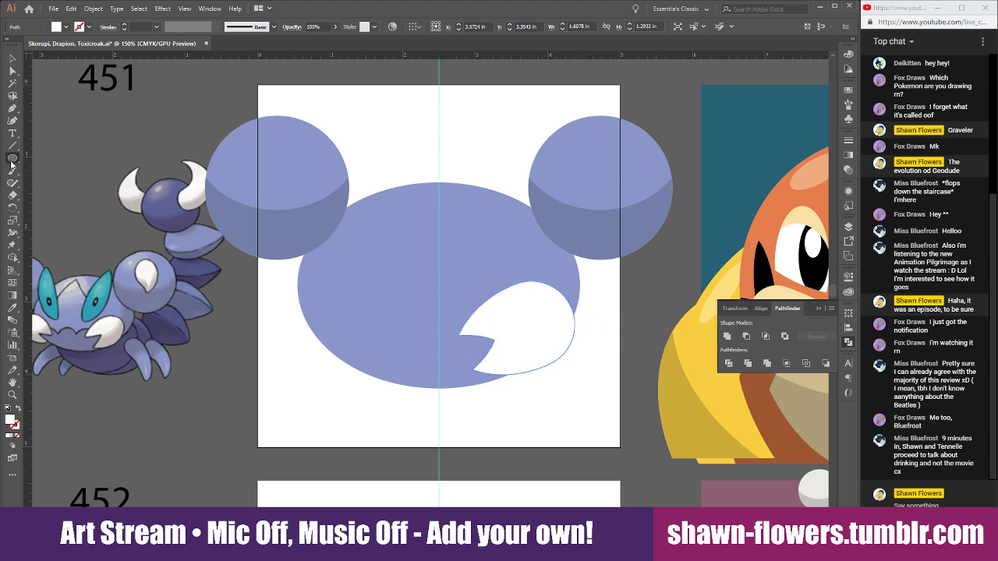
drag(403, 245, 580, 355)
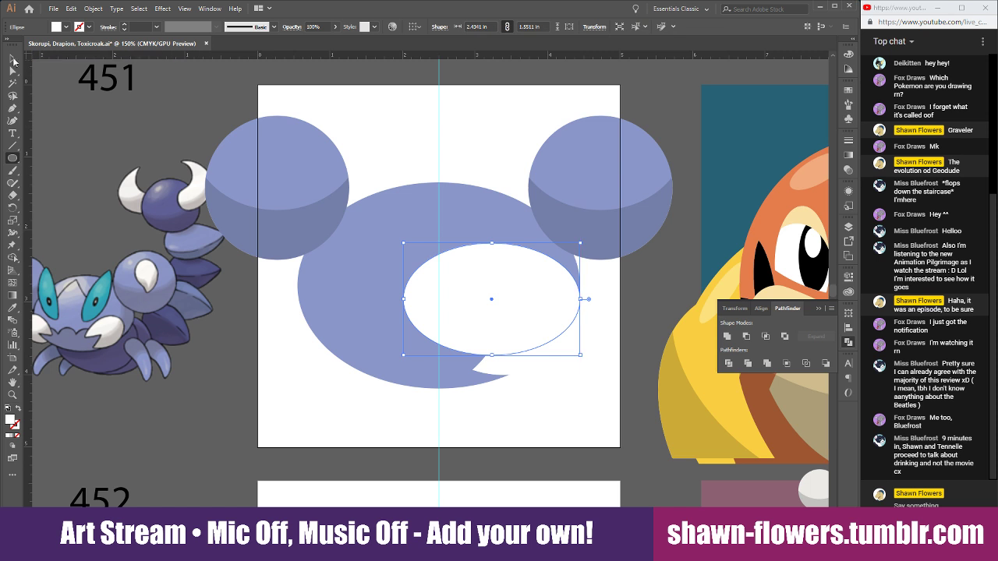
click(12, 58)
shift+click(522, 367)
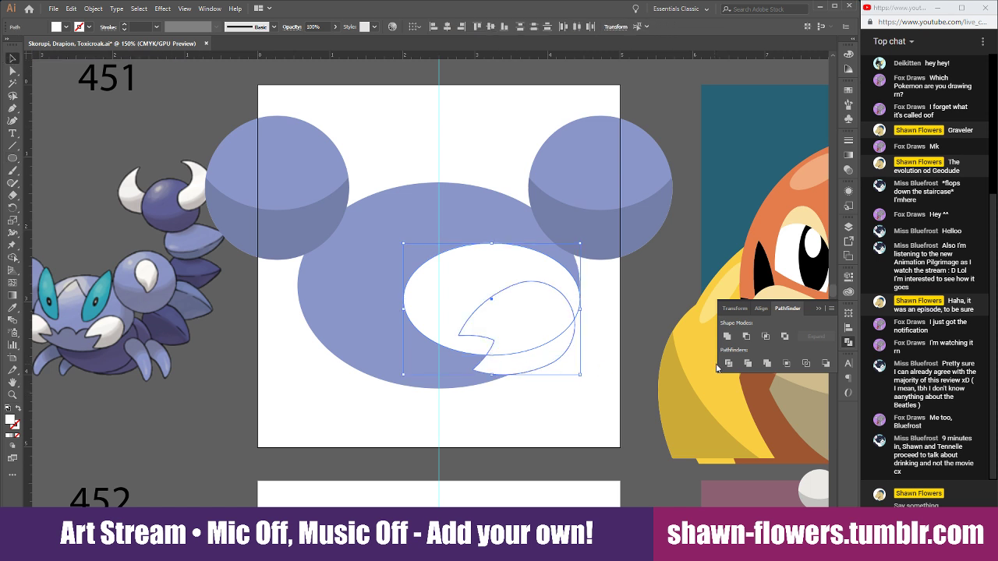
click(746, 337)
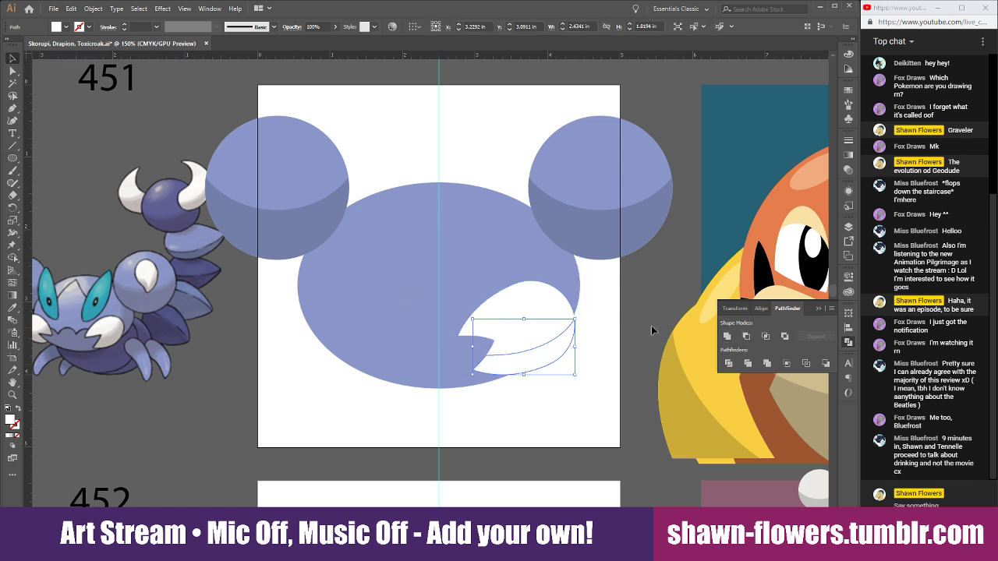
Give the fang's sliver the translucent grey shadow fill sampled from the left circle's crescent and deselect it.
click(13, 310)
click(261, 206)
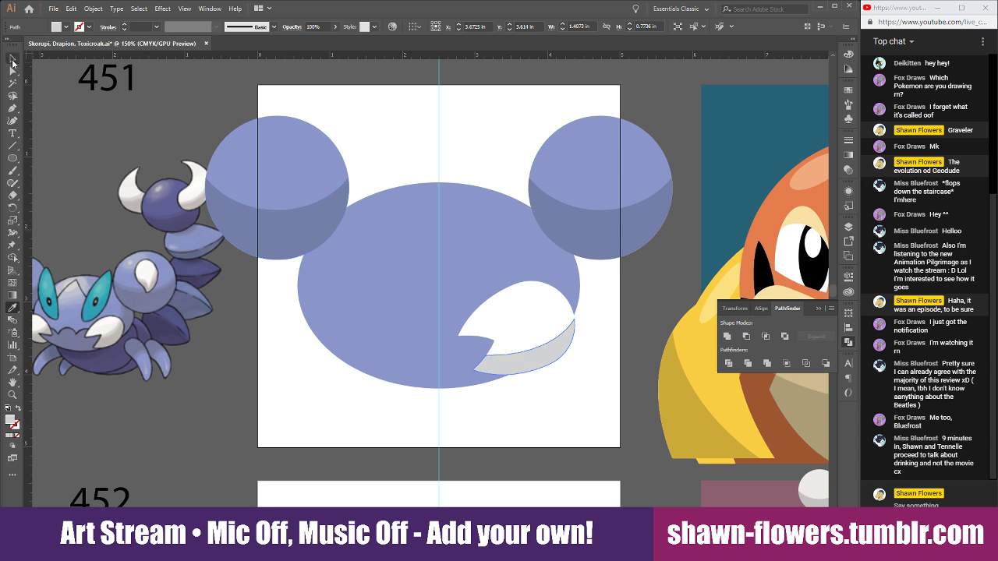
click(12, 63)
click(571, 404)
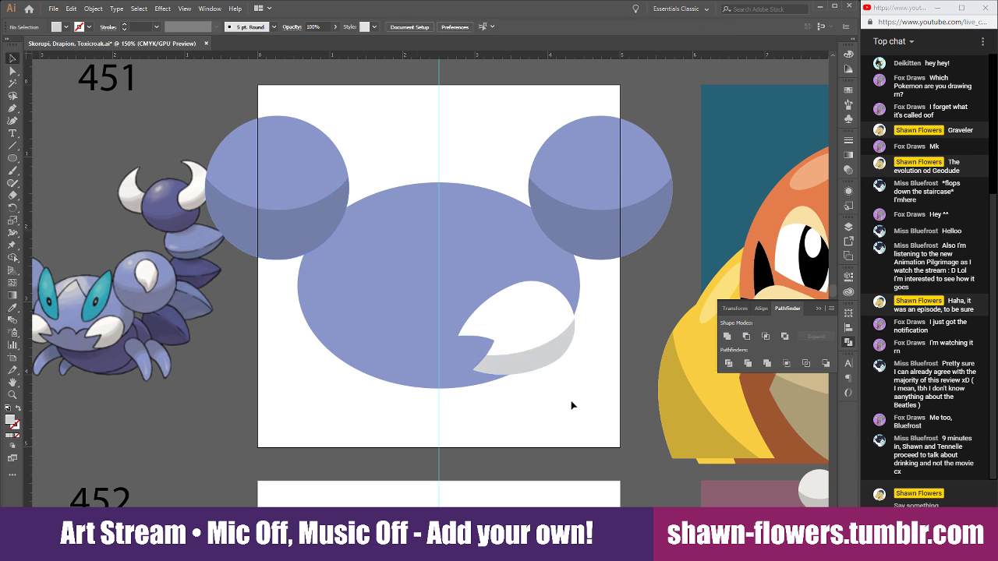
Duplicate the fang with its shadow, reflect the copy vertically and place it on the head's lower left.
click(555, 359)
shift+click(538, 313)
alt+shift+drag(537, 313, 337, 312)
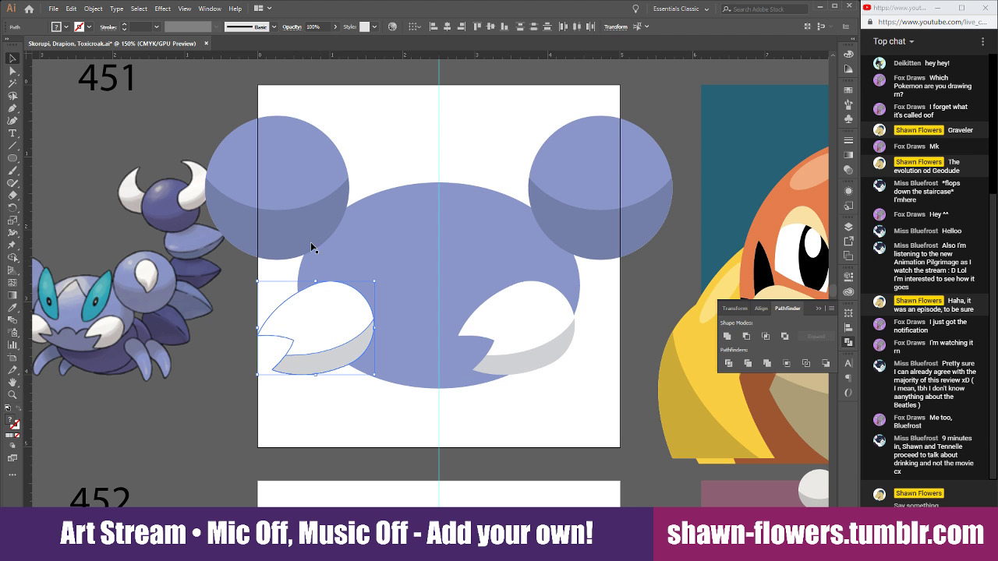
click(92, 8)
mouse_move(109, 18)
click(254, 61)
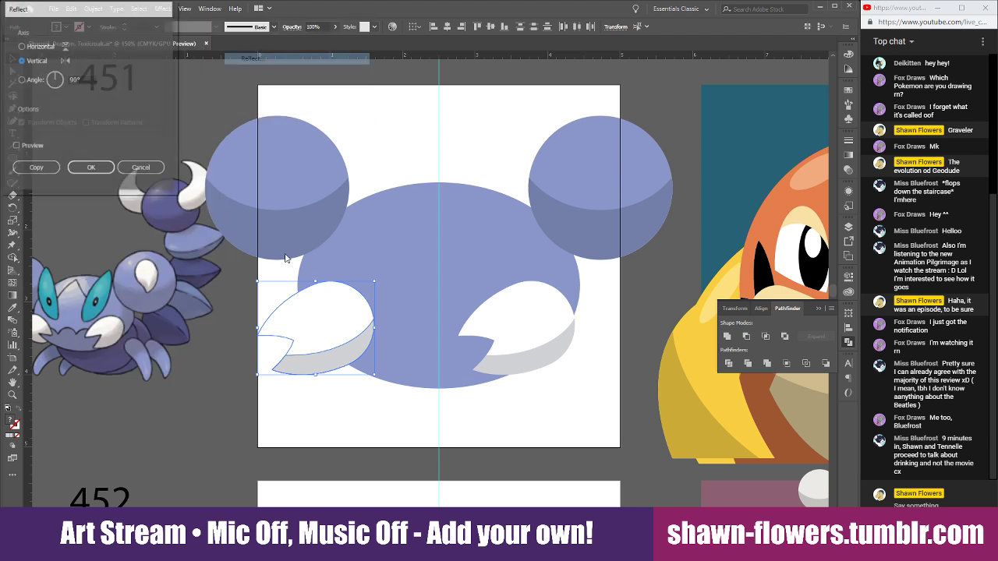
click(90, 167)
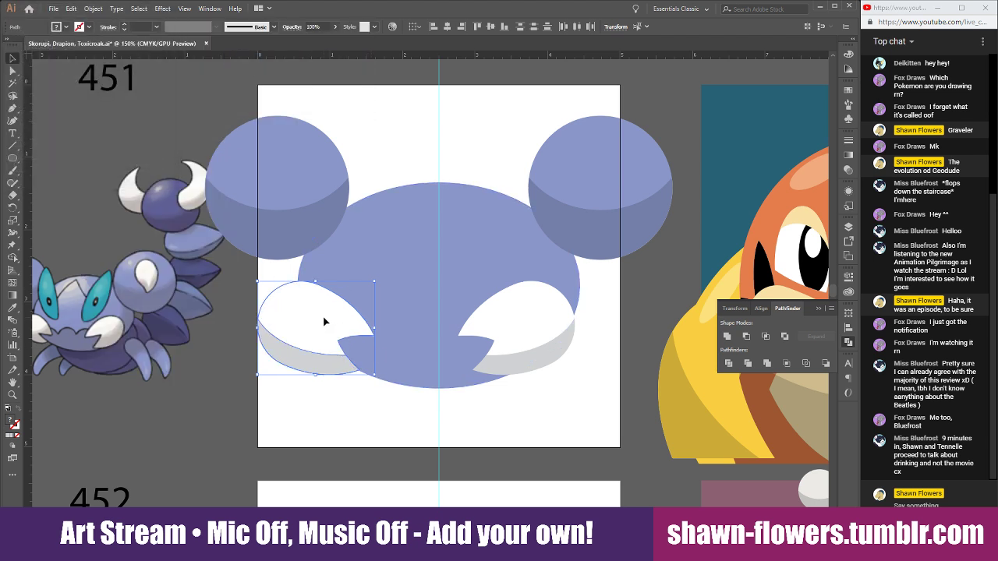
drag(325, 321, 365, 319)
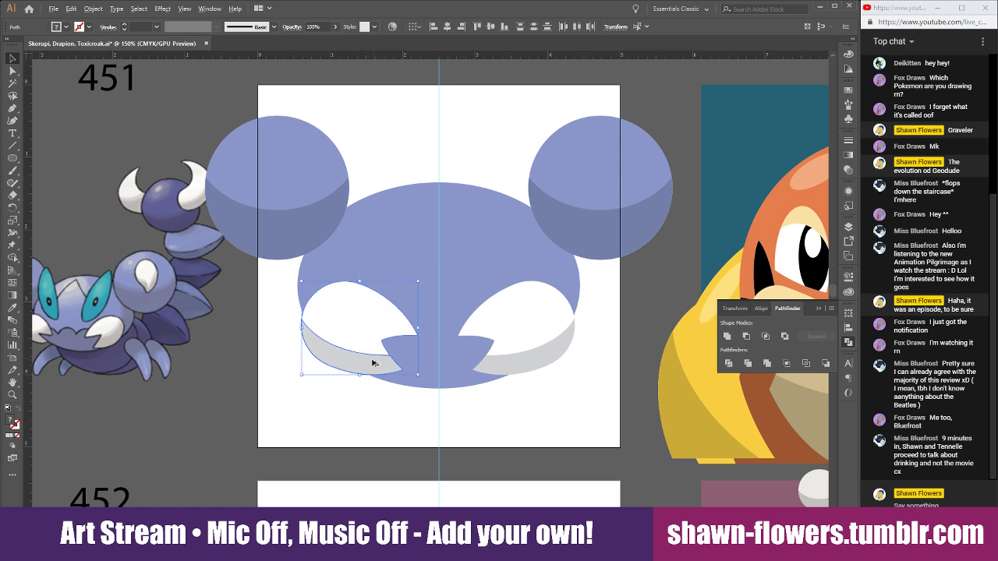
Nudge the mirrored left fang so both fangs sit symmetrically about the centre guide.
scroll(366, 363, up, 2)
drag(329, 279, 352, 283)
shift+click(669, 383)
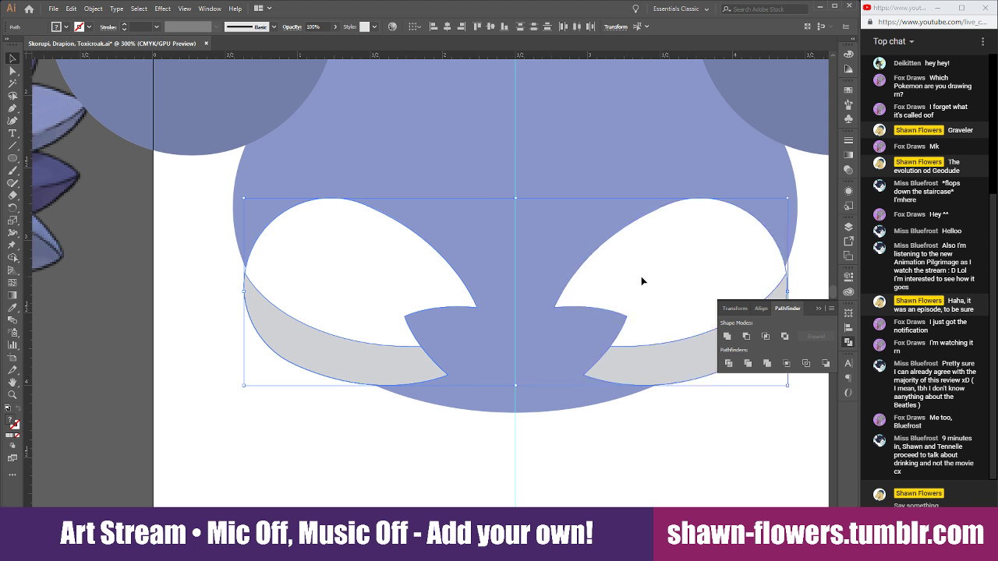
drag(644, 280, 682, 266)
click(673, 428)
scroll(655, 429, down, 2)
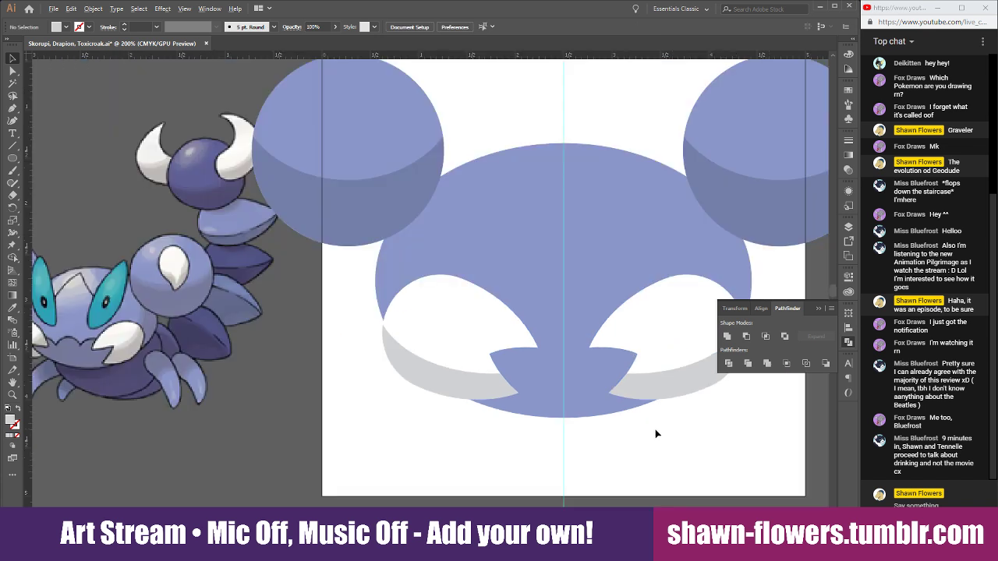
scroll(550, 446, right, 3)
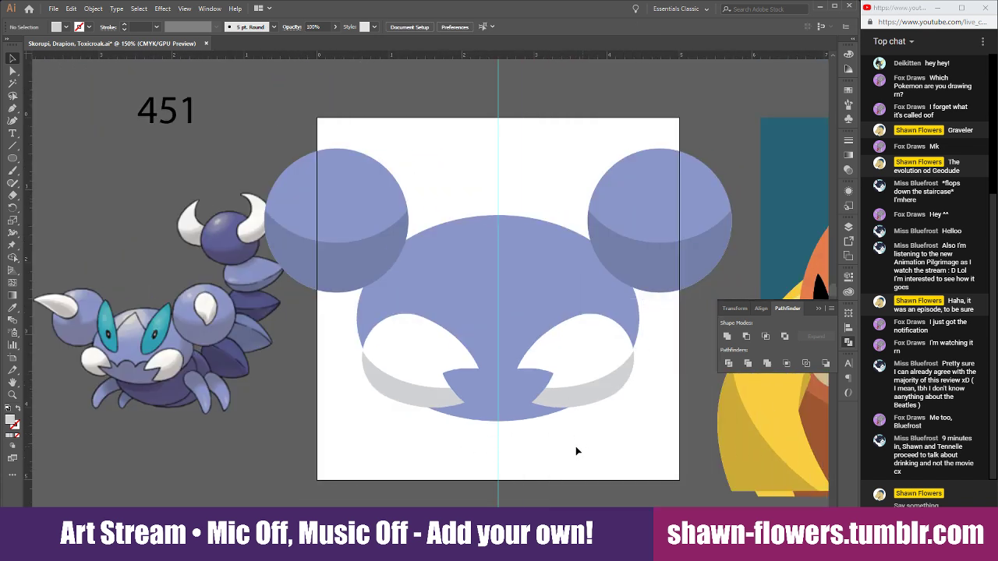
Spread both fangs outward equally from the centre guide so their outer edges extend slightly past the head.
scroll(576, 451, up, 4)
click(407, 400)
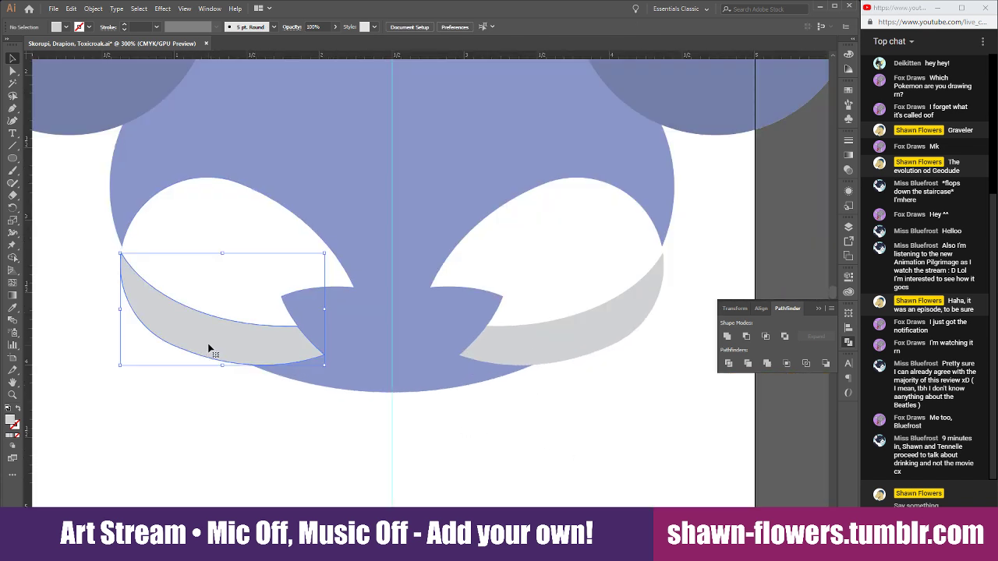
shift+click(273, 245)
drag(274, 245, 238, 250)
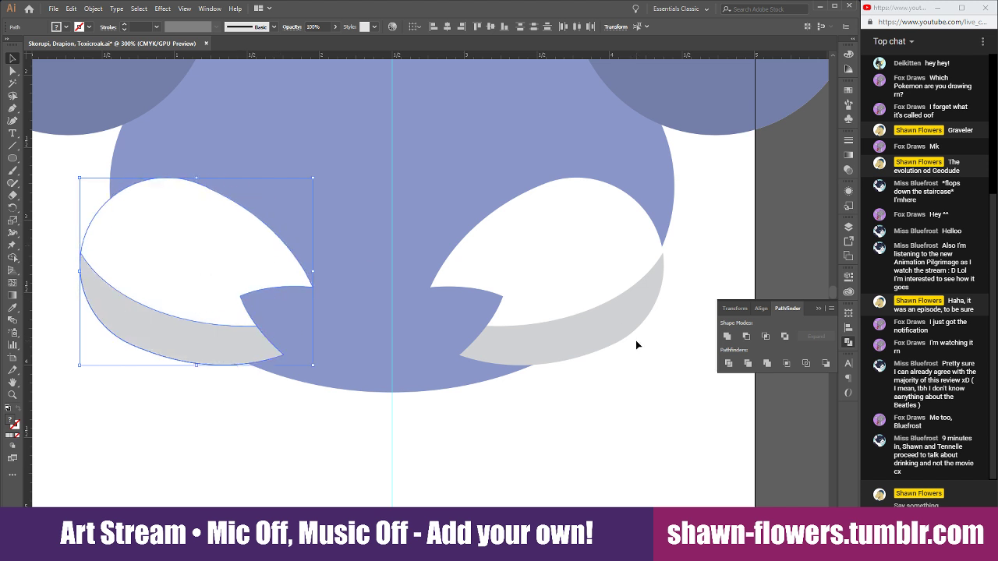
shift+click(588, 258)
drag(568, 260, 585, 258)
click(585, 398)
scroll(585, 398, down, 2)
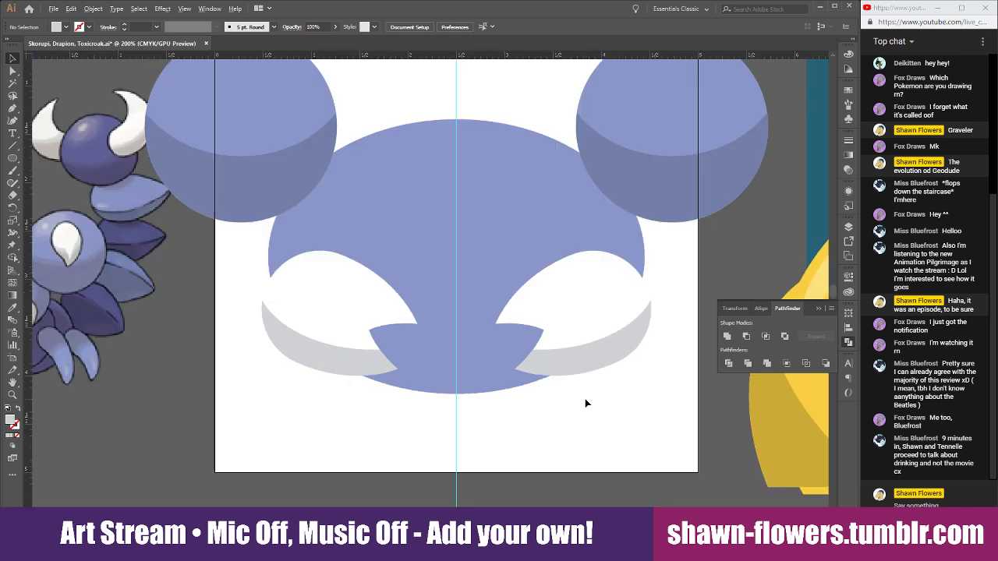
scroll(586, 399, down, 1)
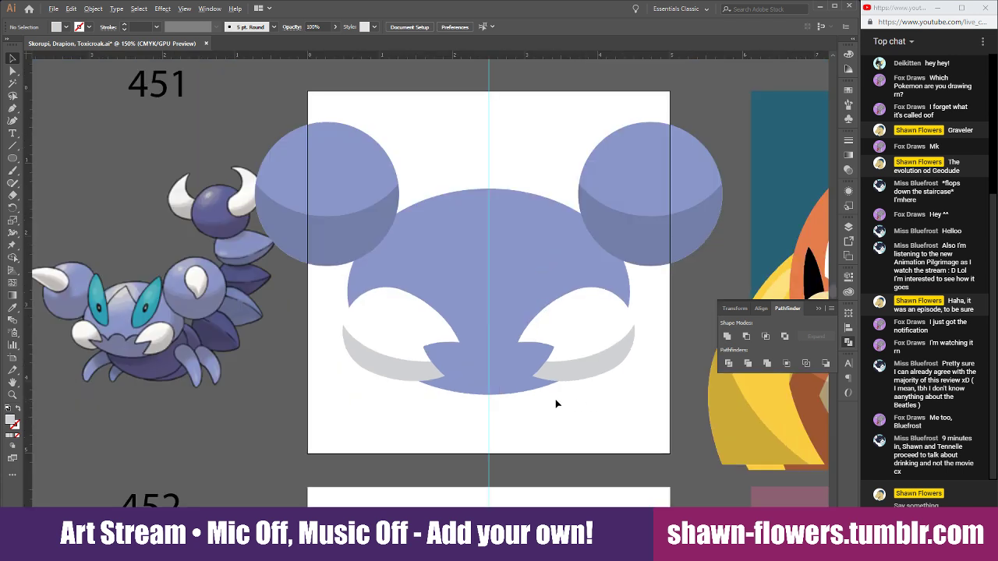
Copy the dark slate pointed ellipse from above the neighbouring artboard onto the head and bring it to the front.
scroll(556, 404, down, 1)
scroll(593, 401, right, 2)
scroll(592, 396, up, 3)
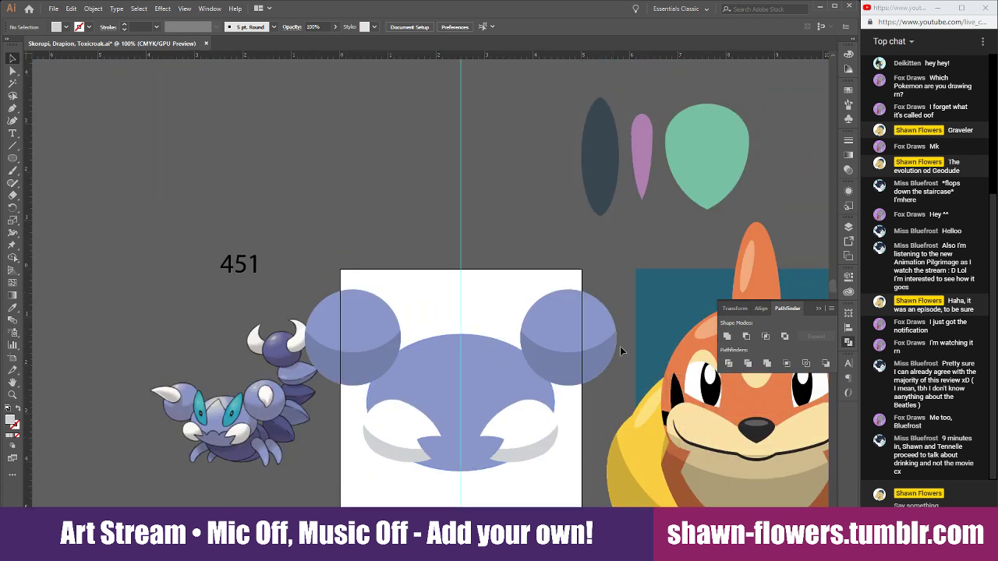
click(602, 176)
drag(602, 176, 438, 351)
scroll(458, 427, up, 1)
key(ctrl+shift+bracketright)
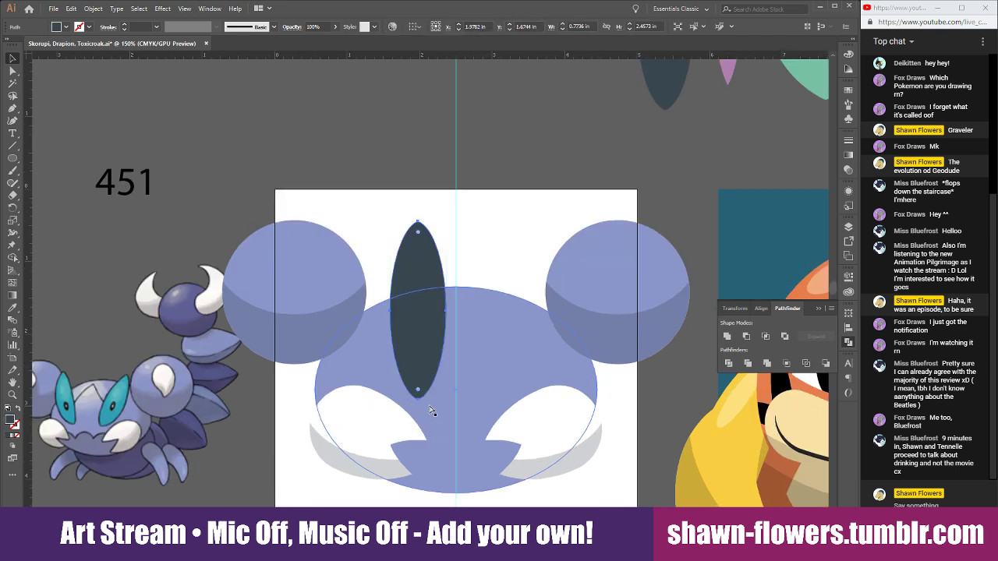
Shrink and tilt the dark ellipse to about 0.93 by 2 in and place it on the head's upper left as an eye.
drag(455, 403, 451, 368)
drag(421, 323, 415, 347)
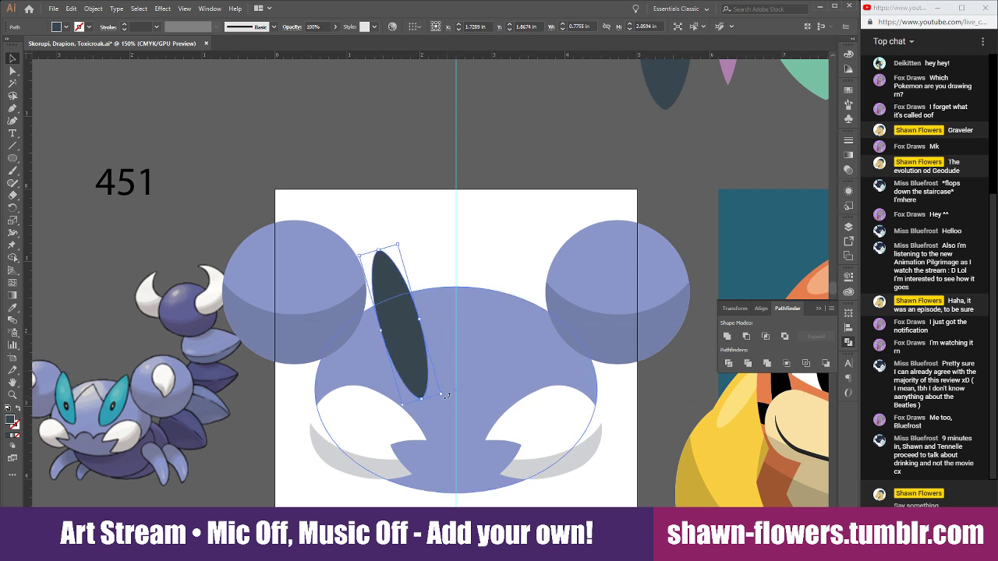
mouse_move(446, 395)
mouse_down()
mouse_move(533, 394)
mouse_move(449, 390)
mouse_up()
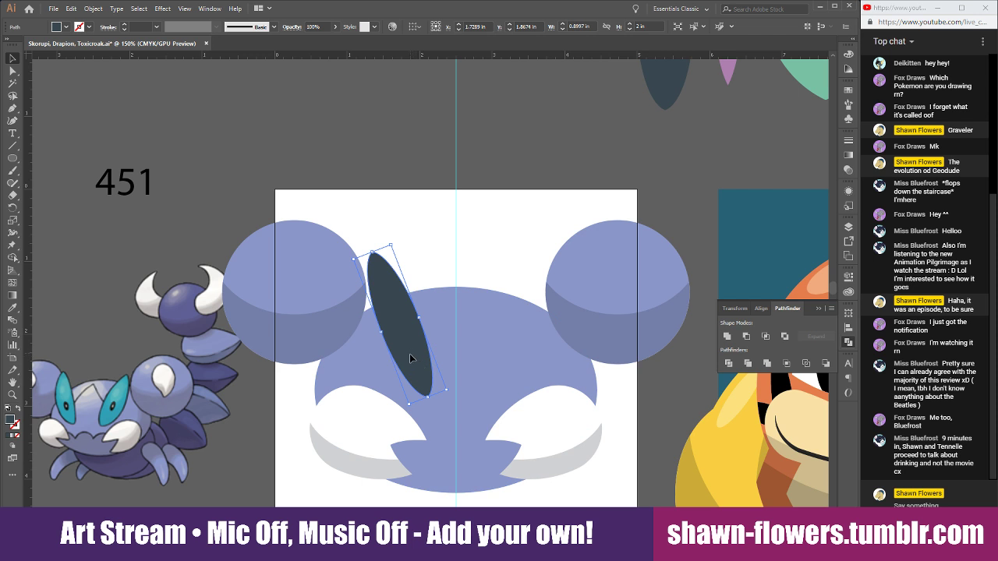
drag(411, 358, 382, 342)
click(428, 266)
click(407, 311)
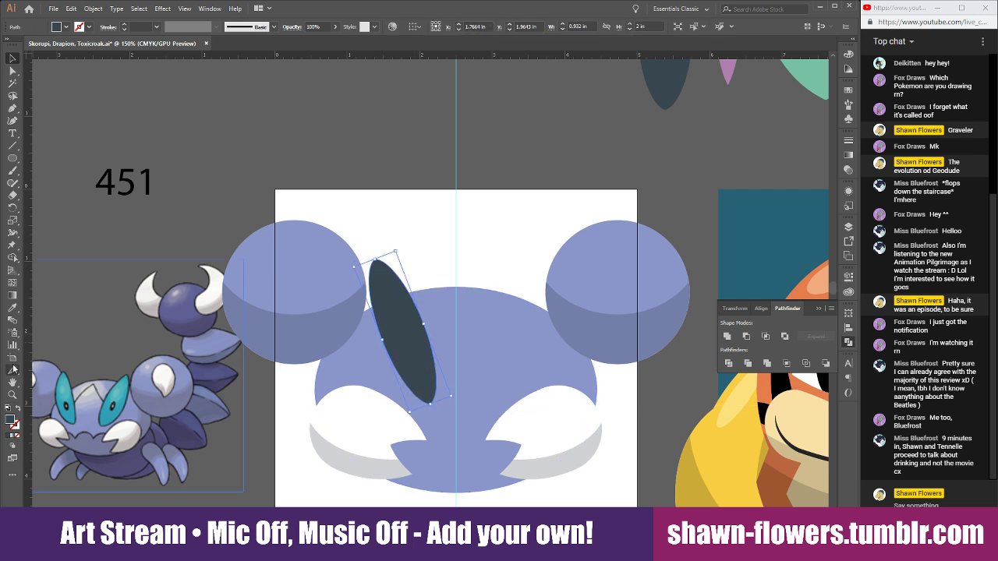
Fill the eye shape with the teal sampled from the reference Skorupi's eye and deselect it.
click(13, 308)
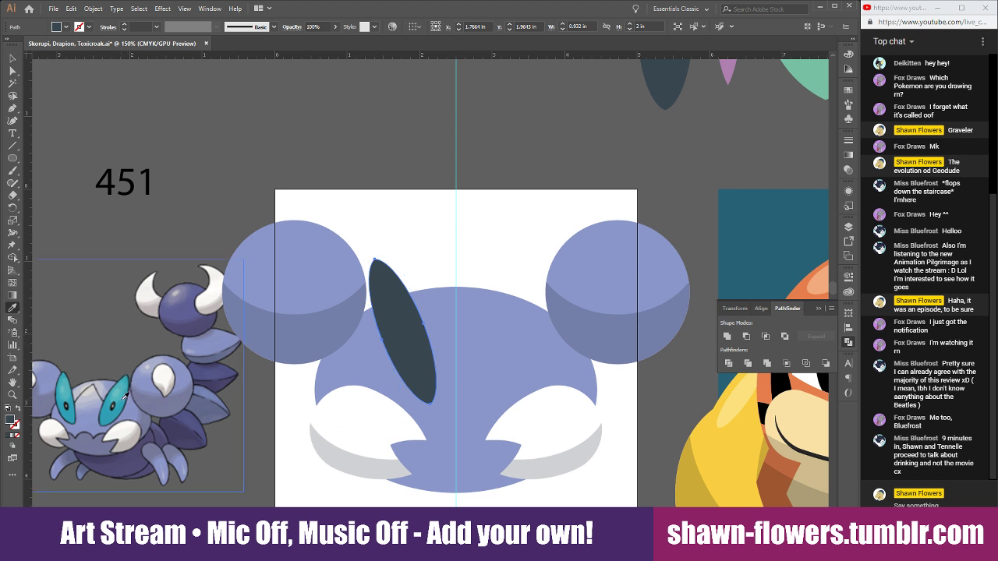
click(110, 403)
click(12, 59)
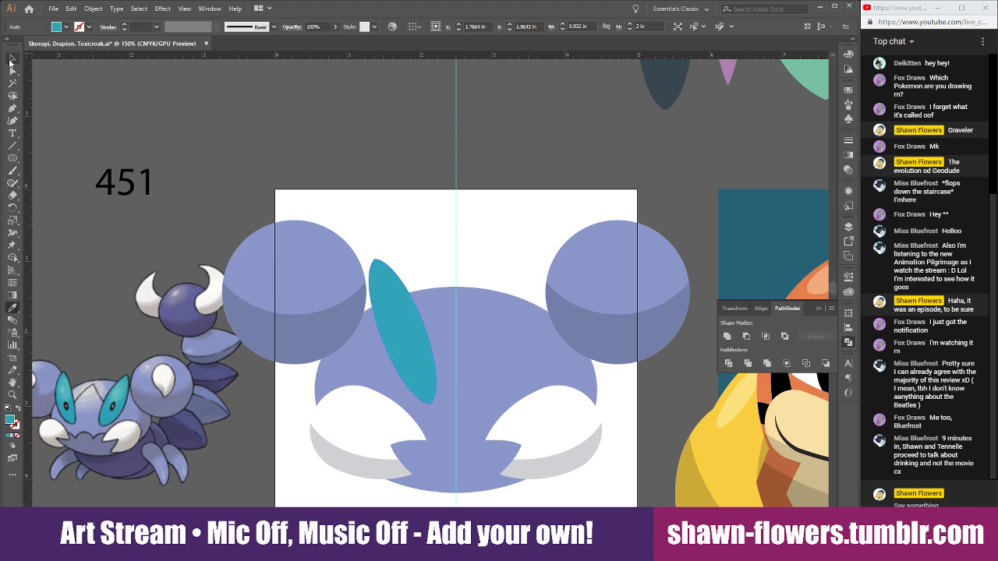
click(396, 230)
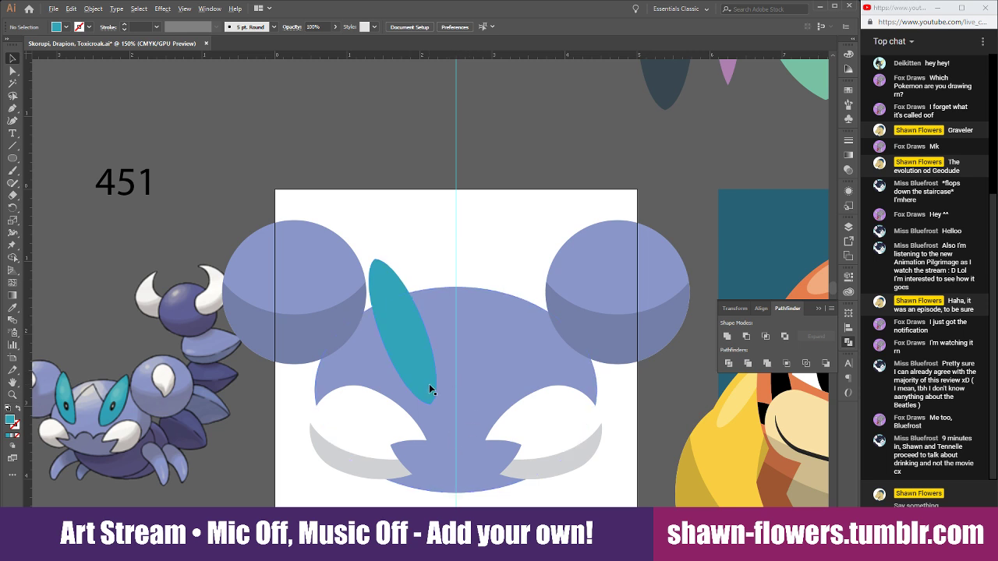
Draw a narrow pupil ellipse about 0.16 by 0.46 in inside the teal eye.
scroll(421, 383, up, 1)
scroll(400, 323, up, 1)
scroll(401, 327, down, 2)
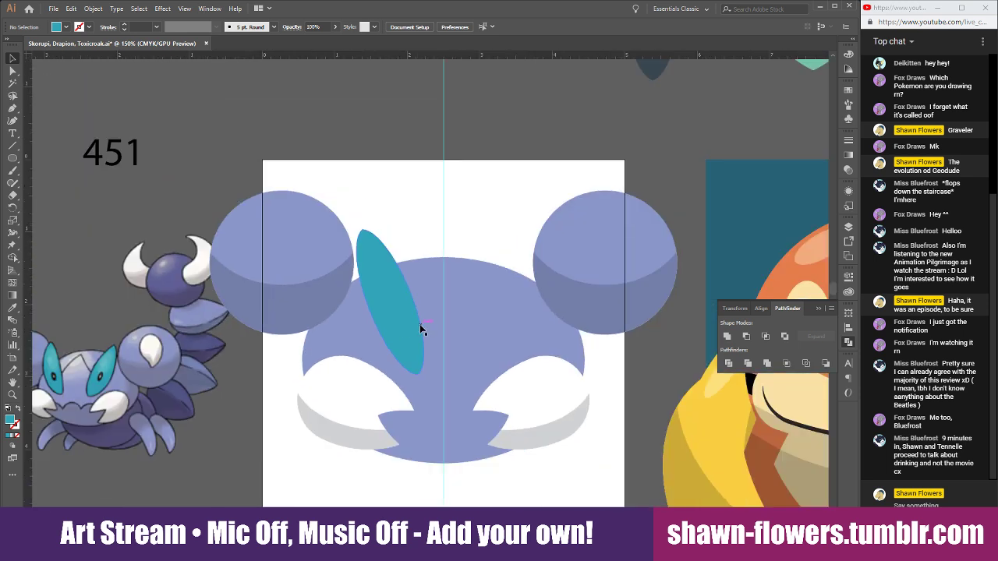
scroll(419, 332, up, 2)
click(12, 158)
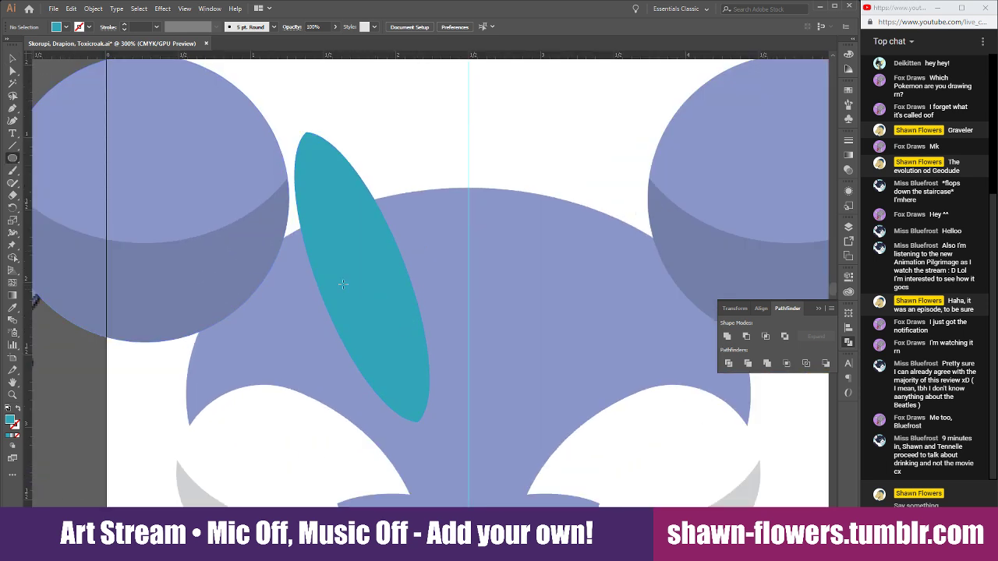
drag(353, 265, 377, 330)
Fill the pupil ellipse with black by raising its CMYK values, and deselect it.
click(55, 28)
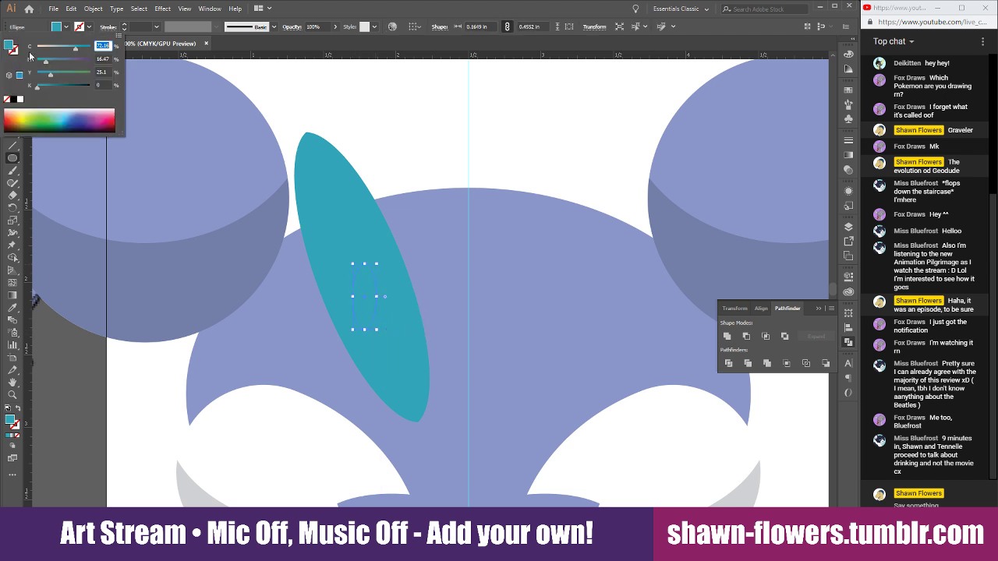
drag(38, 87, 144, 87)
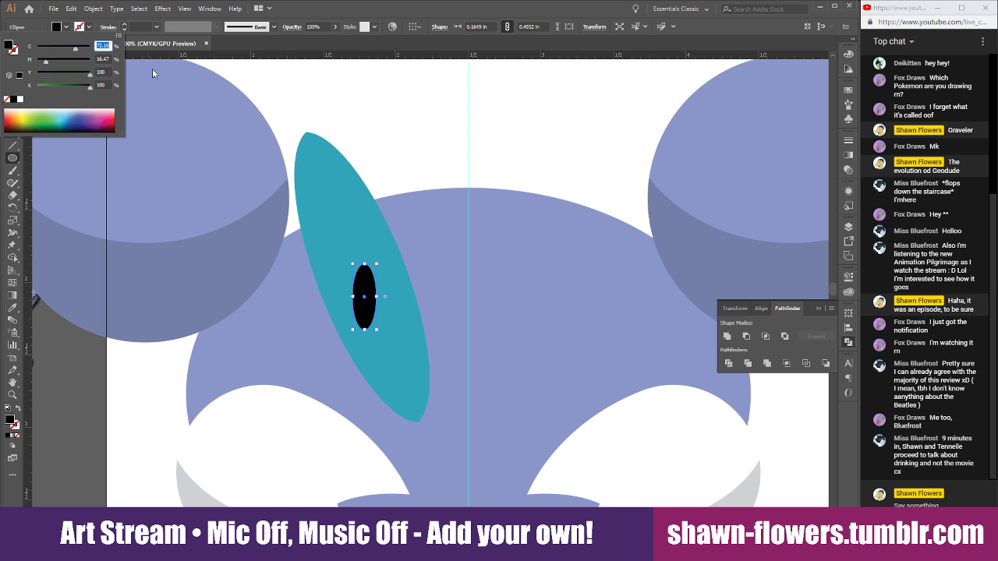
drag(44, 62, 94, 48)
click(67, 29)
click(7, 59)
click(363, 127)
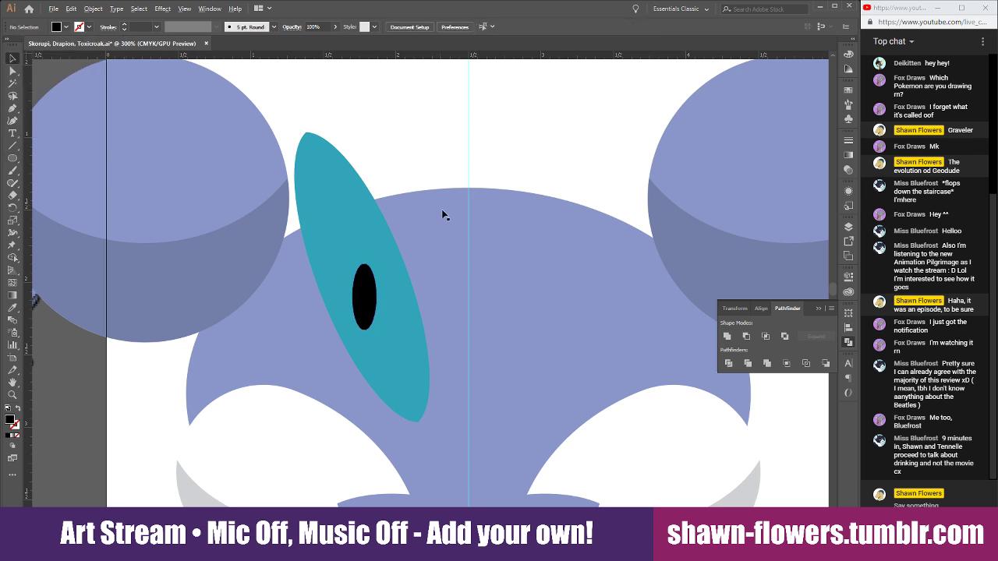
Tilt the black pupil to follow the eye's slant and position it within the teal shape.
scroll(463, 248, down, 2)
scroll(482, 289, left, 2)
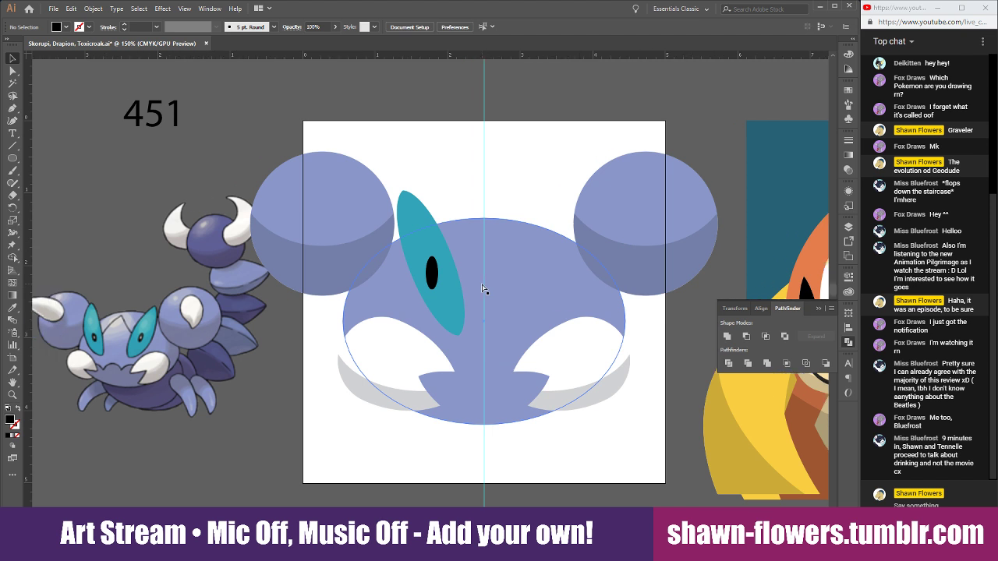
scroll(482, 289, up, 3)
mouse_move(375, 234)
mouse_down()
mouse_move(435, 297)
mouse_move(389, 239)
mouse_up()
key(ctrl+z)
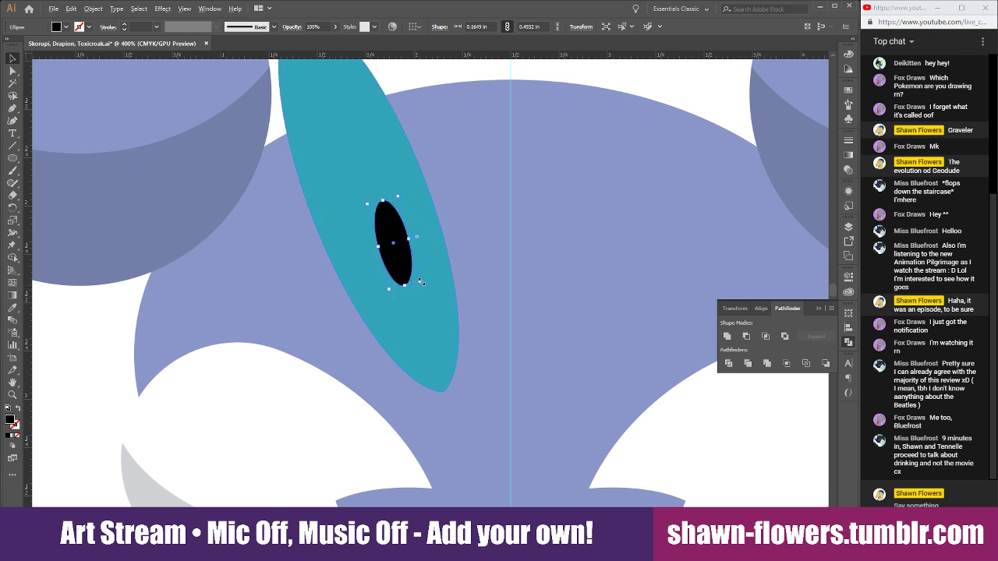
Scale a copy of the pupil to about 0.06 by 0.18 in at its centre and fill it white, CMYK 0, 0, 0, 0.
drag(422, 282, 406, 271)
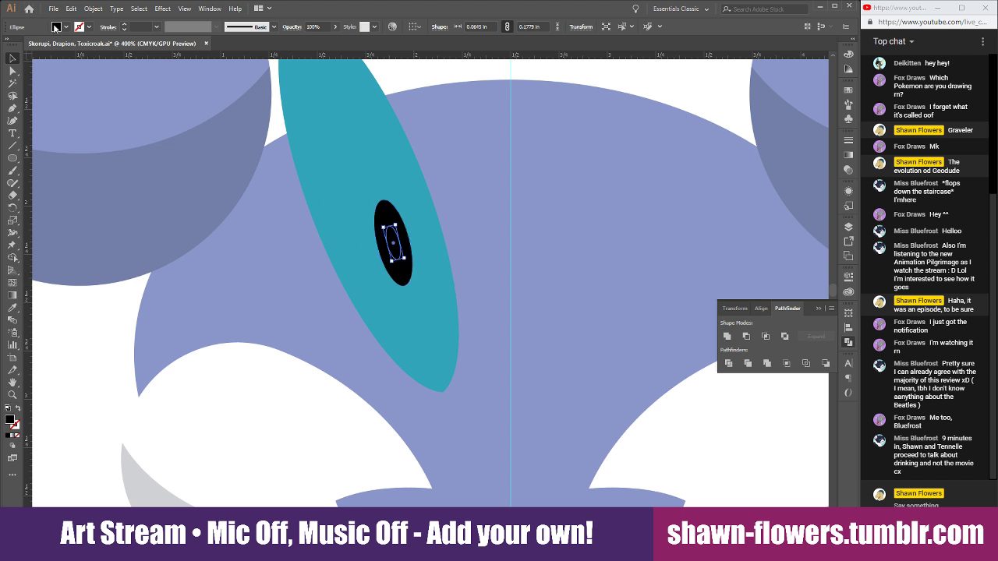
click(55, 27)
click(20, 100)
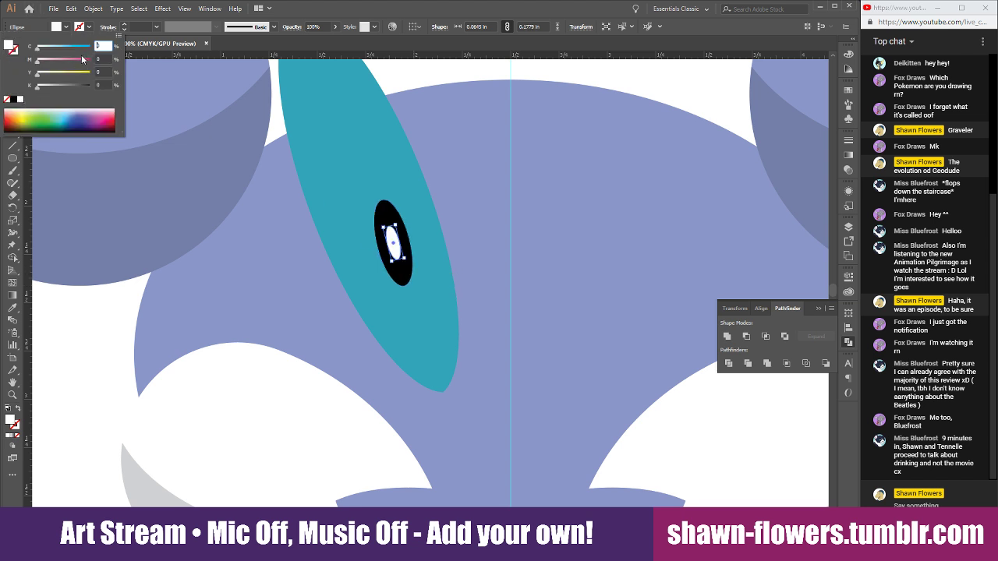
click(63, 24)
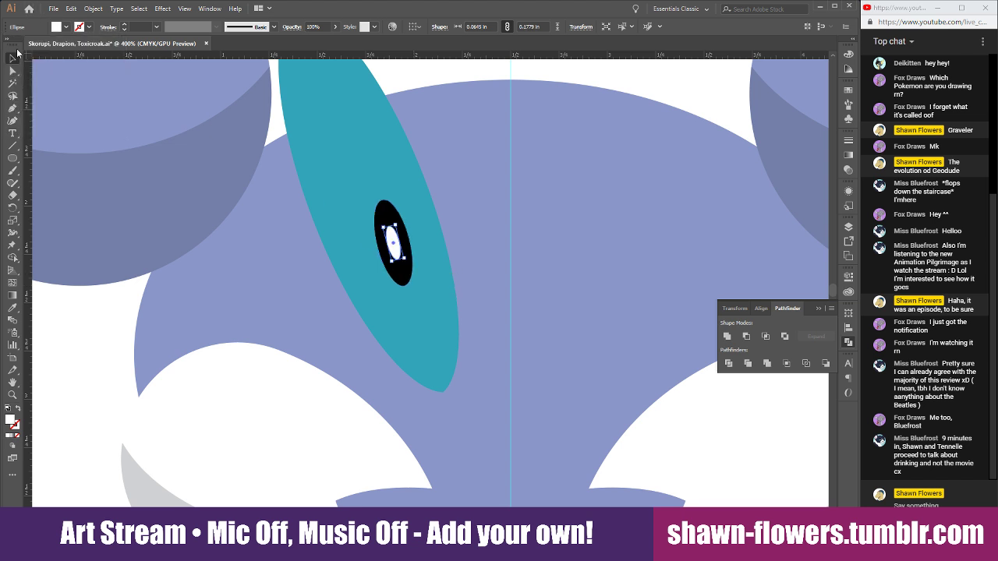
click(397, 74)
Move the whole eye slightly outward and tilt it a little more so its upper tip meets the left circle.
scroll(461, 178, down, 5)
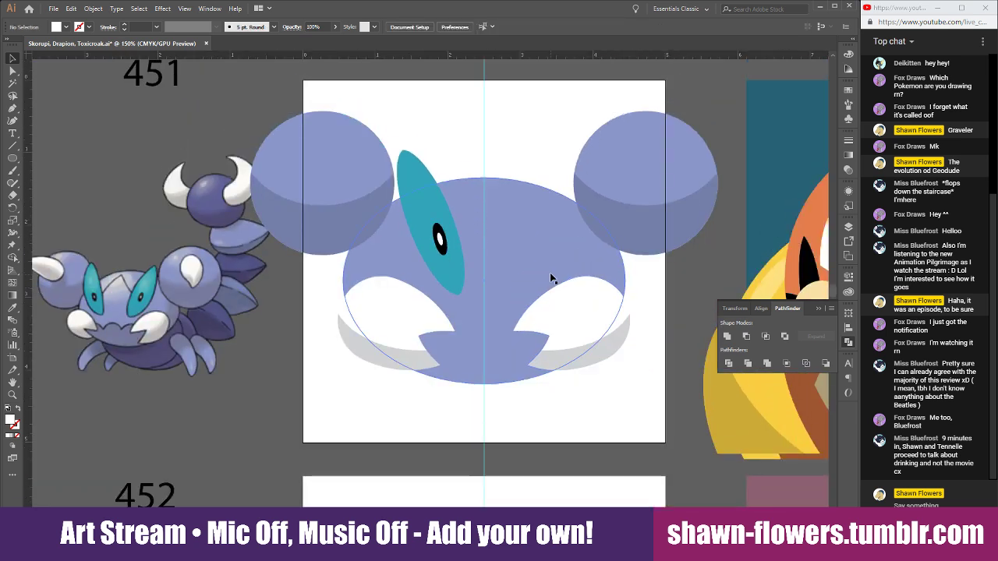
scroll(486, 238, up, 1)
scroll(456, 225, up, 4)
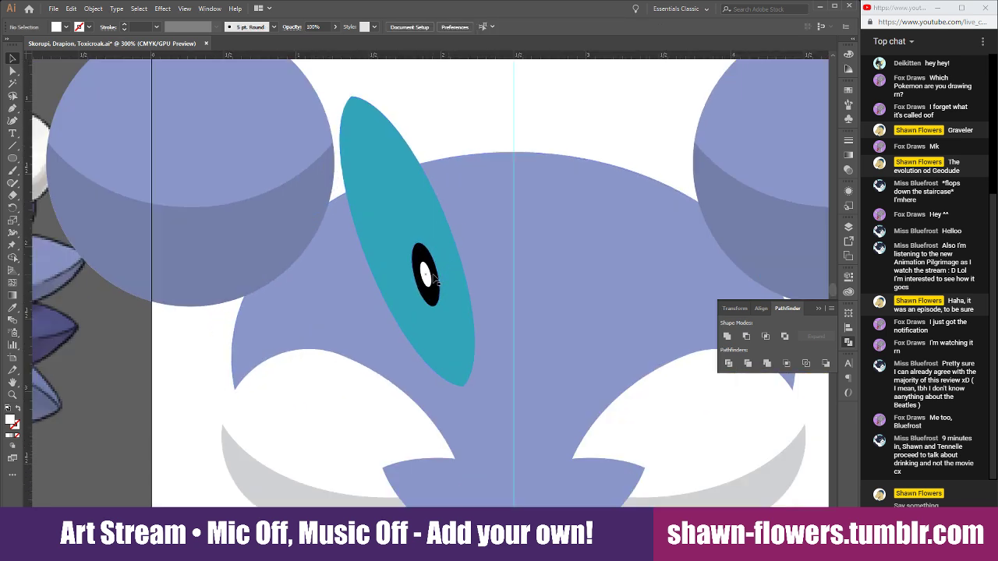
click(423, 257)
drag(438, 222, 427, 219)
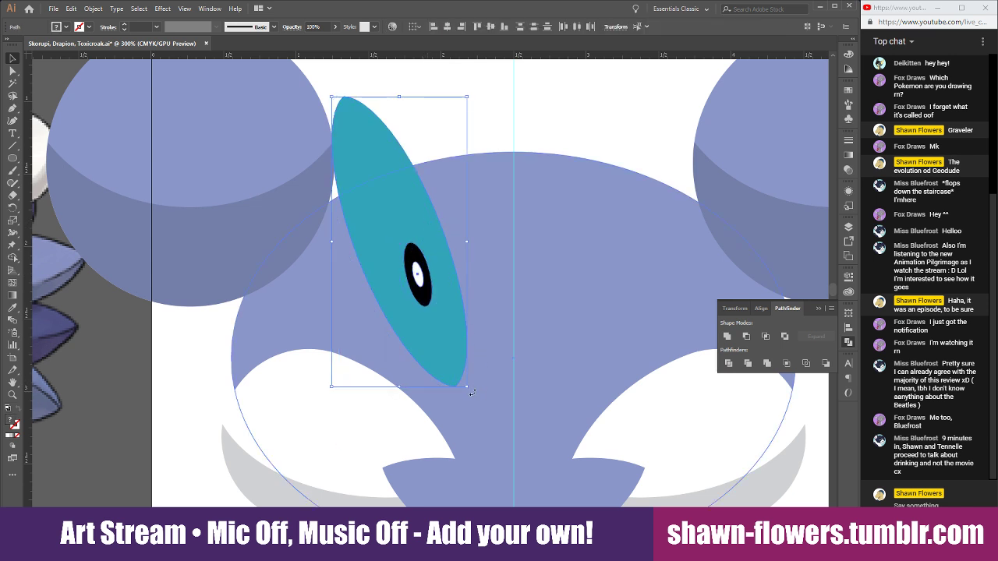
drag(474, 390, 481, 387)
drag(456, 325, 449, 326)
drag(429, 279, 436, 280)
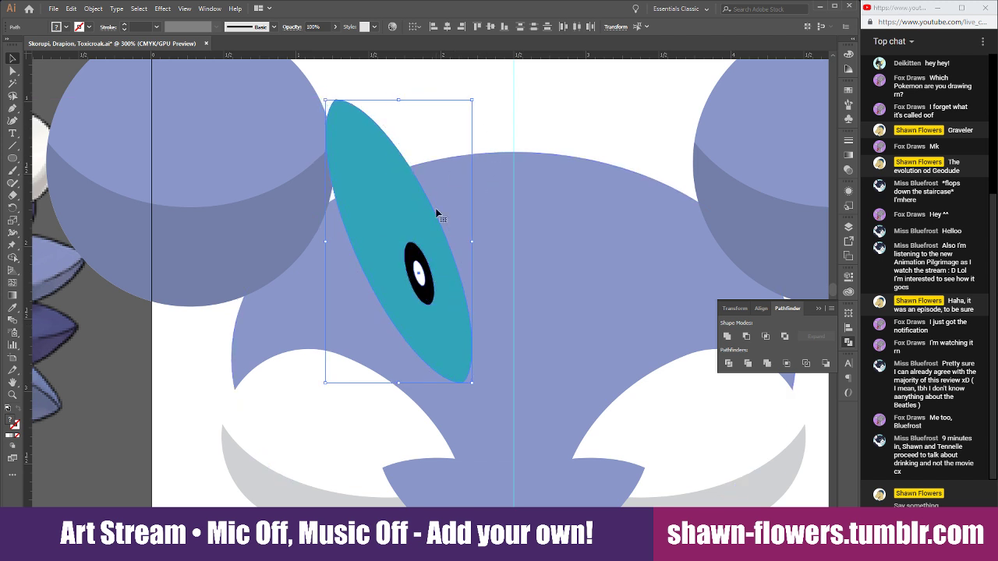
click(420, 126)
Copy the whole left eye with its pupil straight across to the other side of the head and mirror the copy horizontally.
scroll(429, 169, down, 2)
click(422, 219)
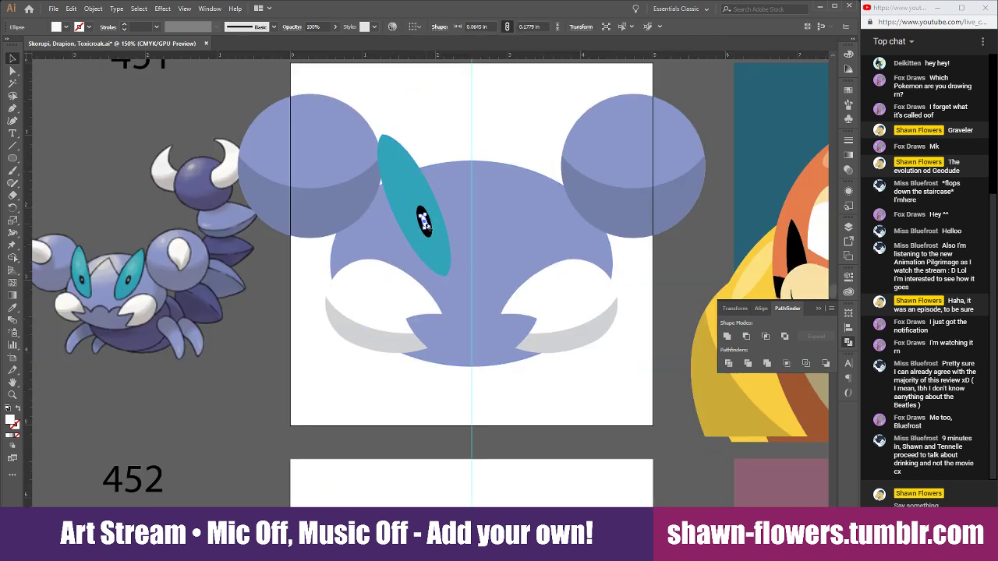
click(405, 224)
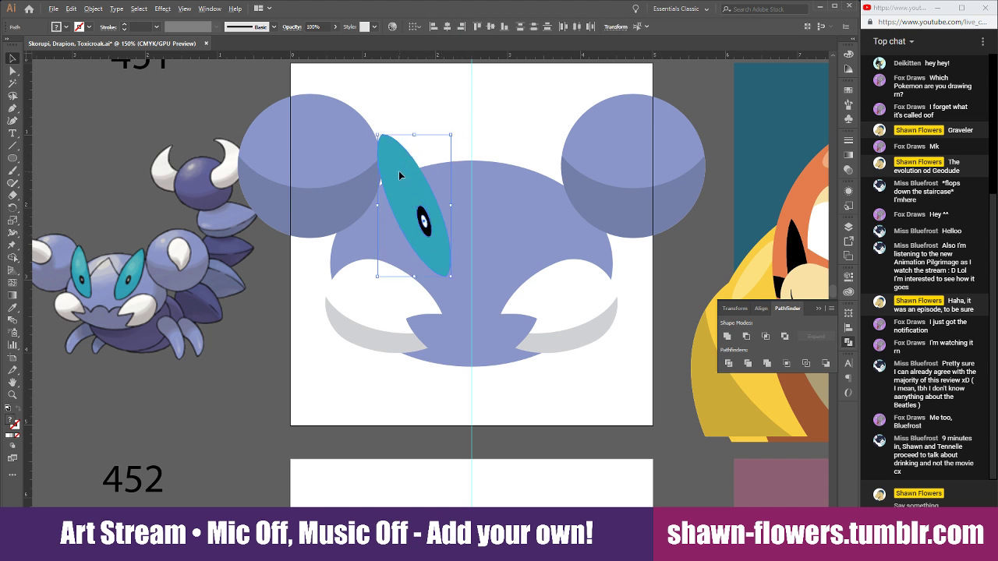
drag(399, 176, 517, 162)
click(93, 9)
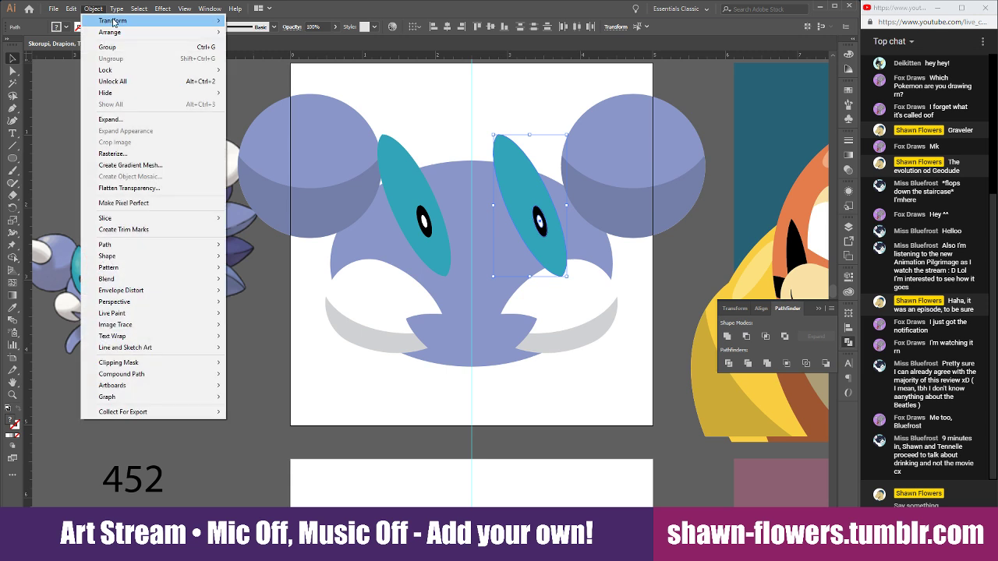
mouse_move(114, 21)
click(304, 68)
click(107, 169)
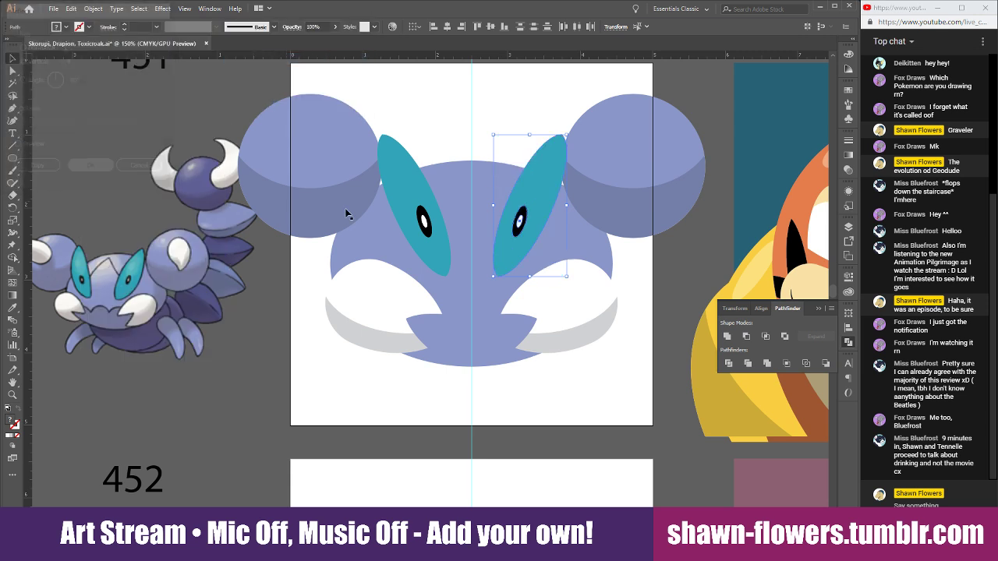
Nudge the mirrored eye slightly inward, then shift both eyes together so they sit evenly about the centre guide.
scroll(545, 238, up, 2)
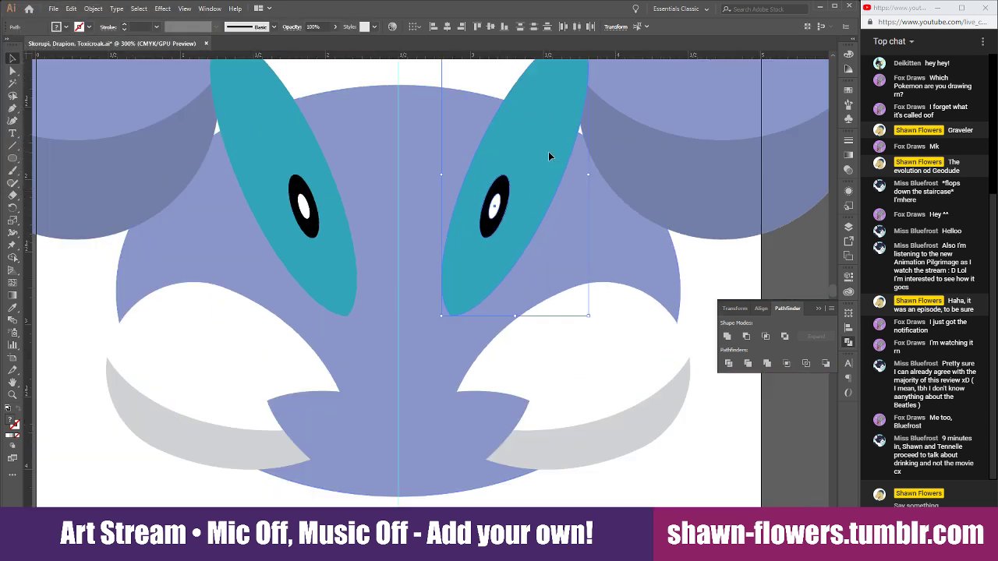
mouse_move(549, 151)
mouse_down()
mouse_move(505, 155)
mouse_move(531, 162)
mouse_up()
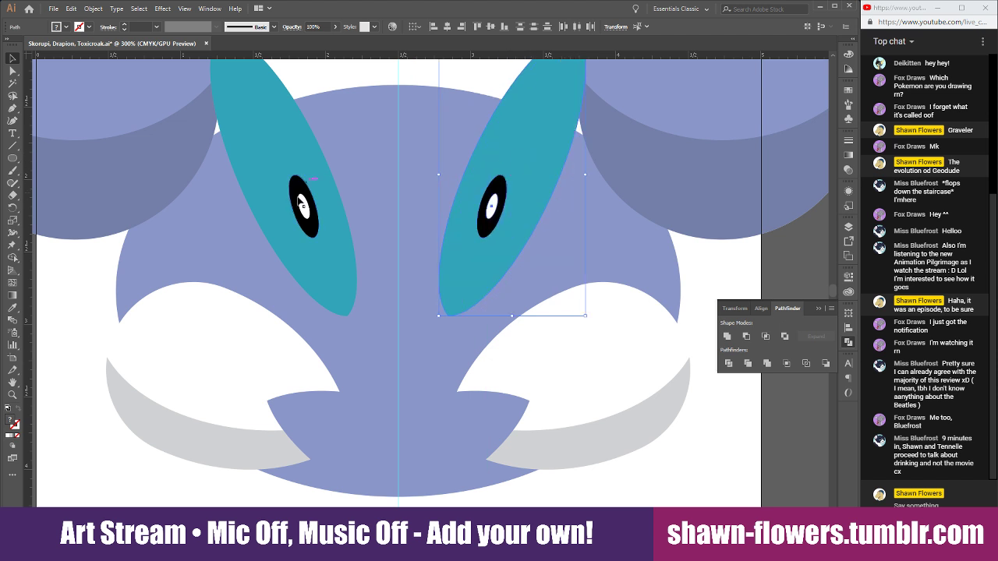
shift+click(297, 179)
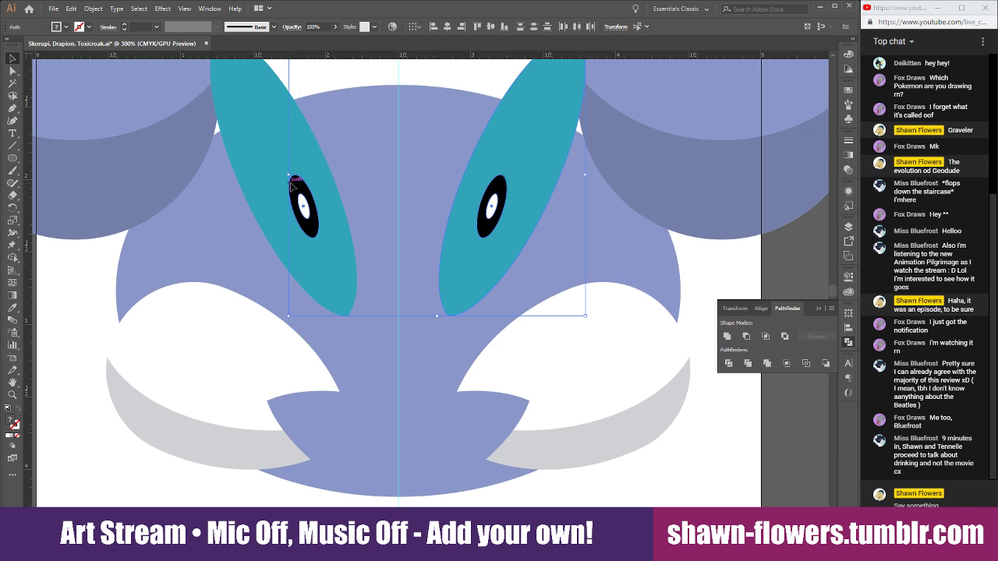
shift+click(300, 146)
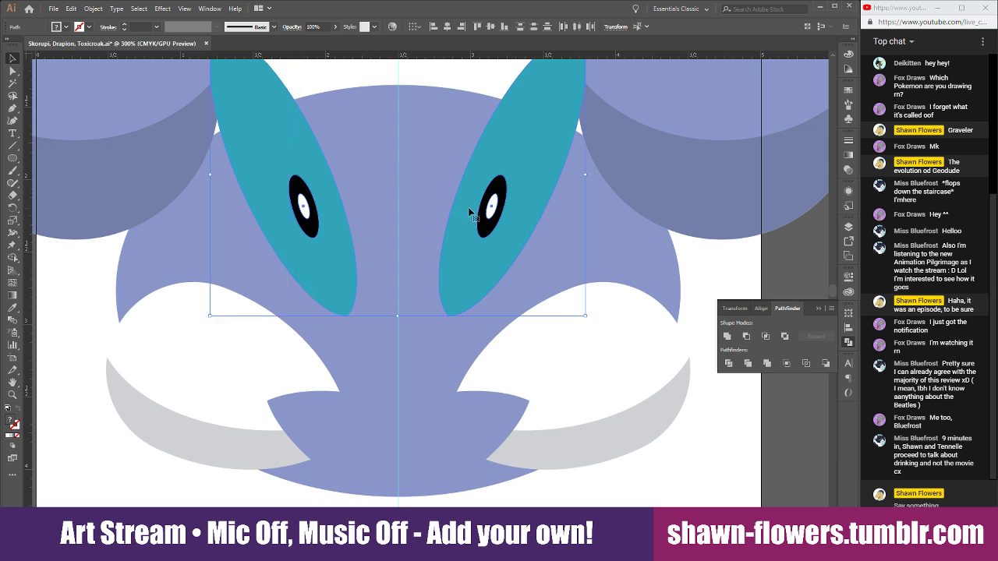
mouse_move(470, 211)
mouse_down()
mouse_move(496, 214)
mouse_move(469, 212)
mouse_up()
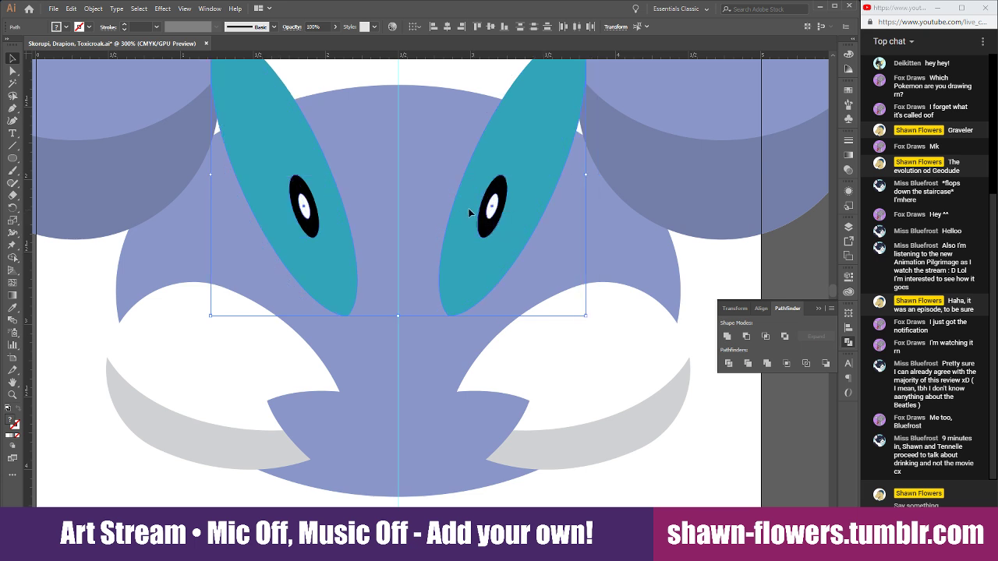
scroll(470, 199, down, 2)
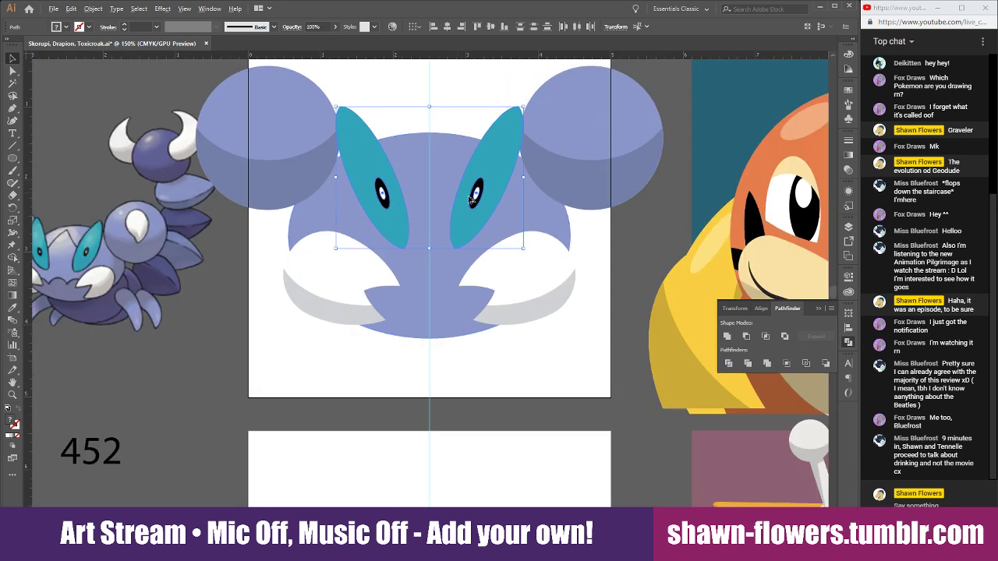
click(448, 127)
scroll(449, 127, down, 1)
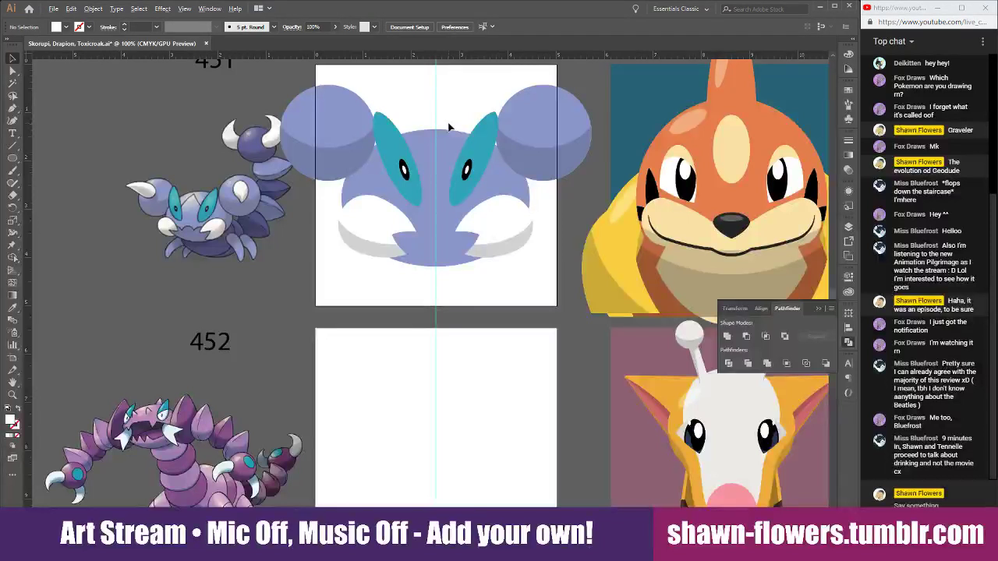
Cut a thin shading strip for the left eye's outer lower edge by subtracting an offset copy of the teal shape with Minus Front.
scroll(448, 127, up, 2)
mouse_move(337, 197)
mouse_down()
mouse_move(347, 197)
mouse_move(330, 194)
mouse_move(340, 208)
mouse_up()
scroll(420, 275, up, 1)
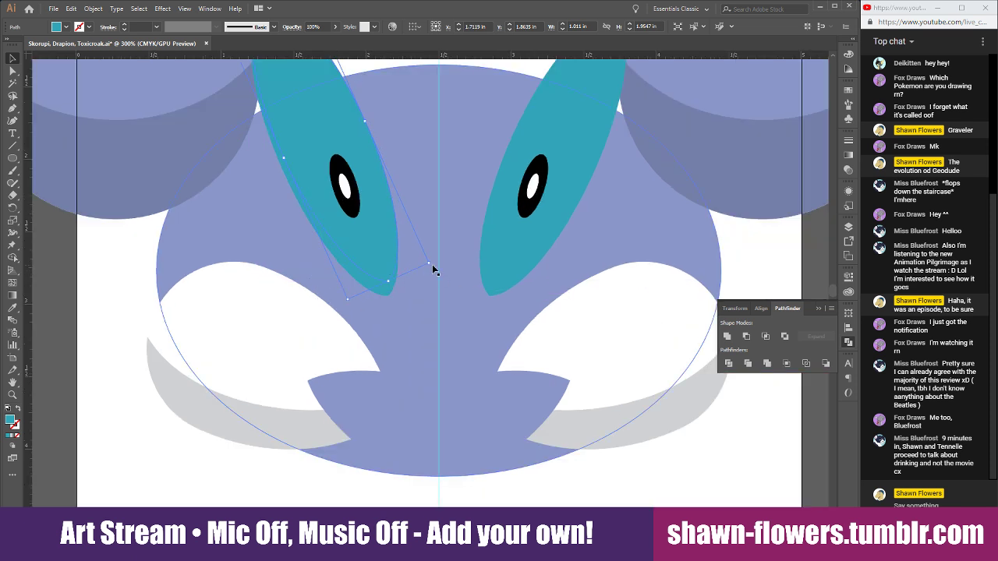
drag(435, 265, 364, 291)
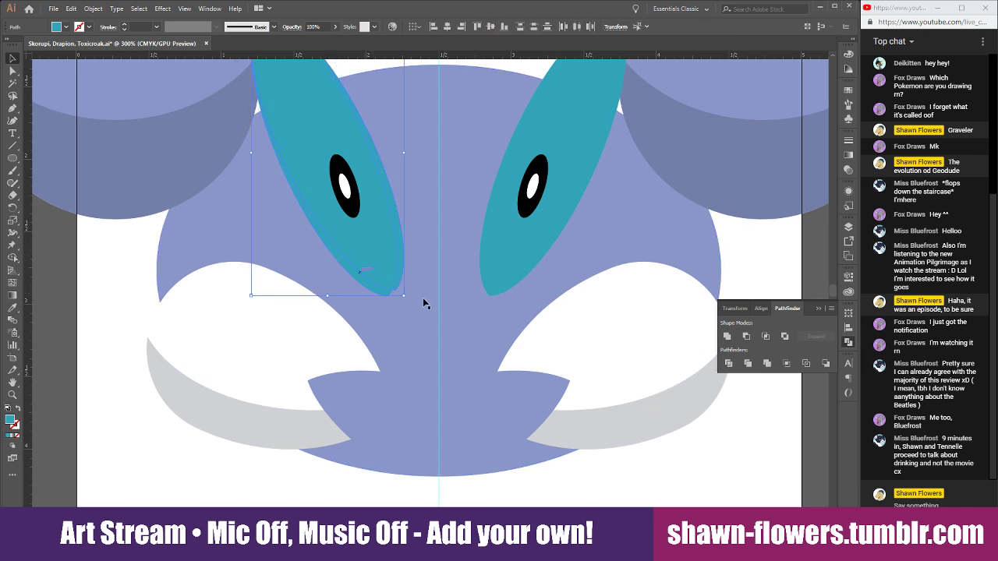
click(746, 338)
scroll(356, 261, up, 8)
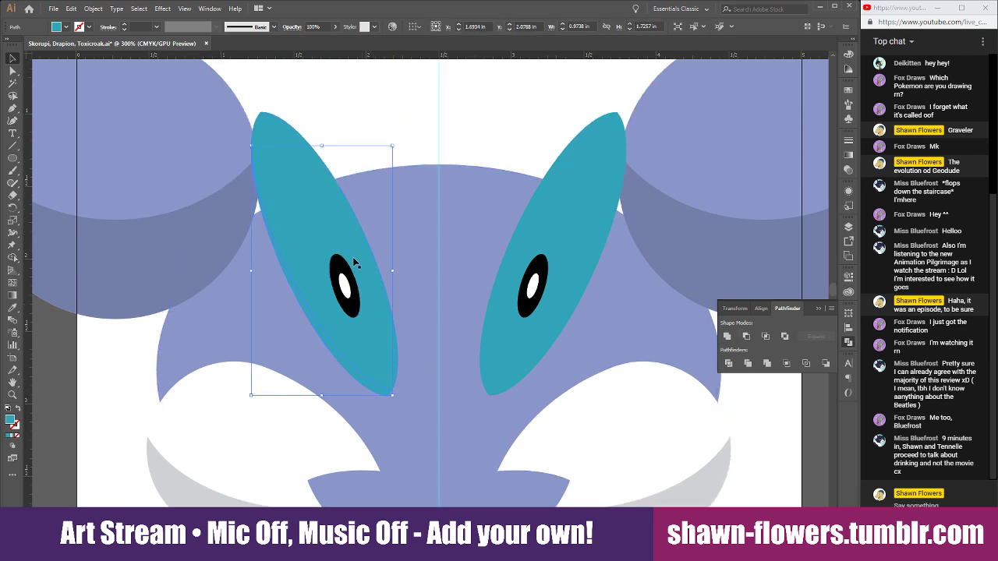
Apply the shadow appearance of the left circle to the eye's edge strip with the Eyedropper.
scroll(354, 251, down, 5)
scroll(352, 245, down, 3)
click(13, 309)
click(140, 170)
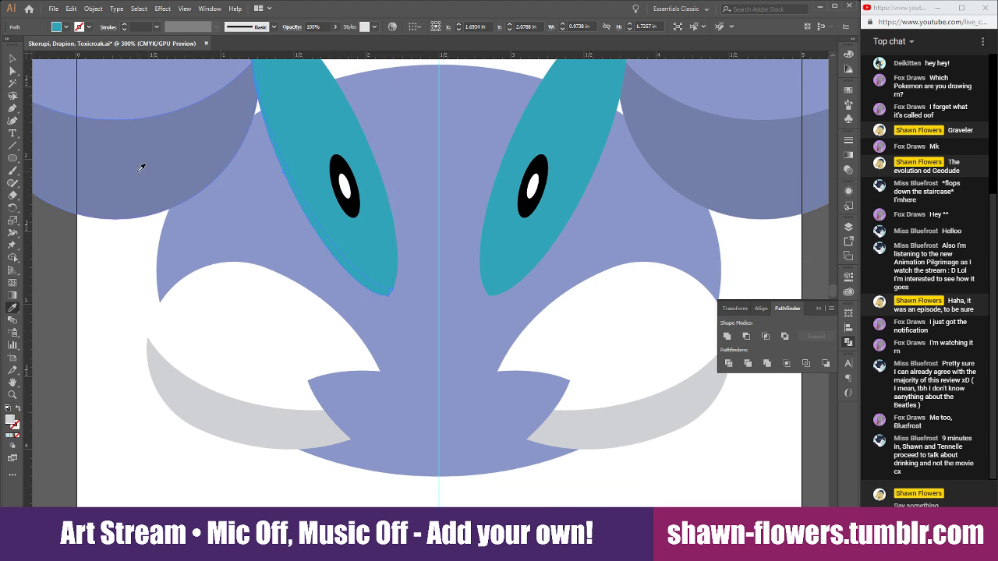
click(12, 59)
click(47, 244)
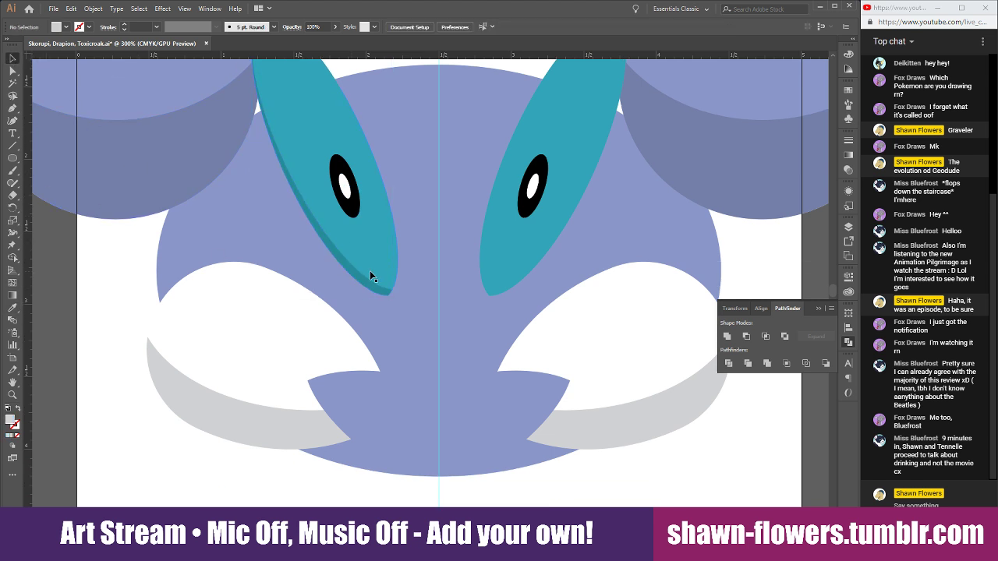
Copy the shading strip to the right eye and mirror it horizontally so it follows that eye's outer lower edge.
drag(350, 267, 586, 267)
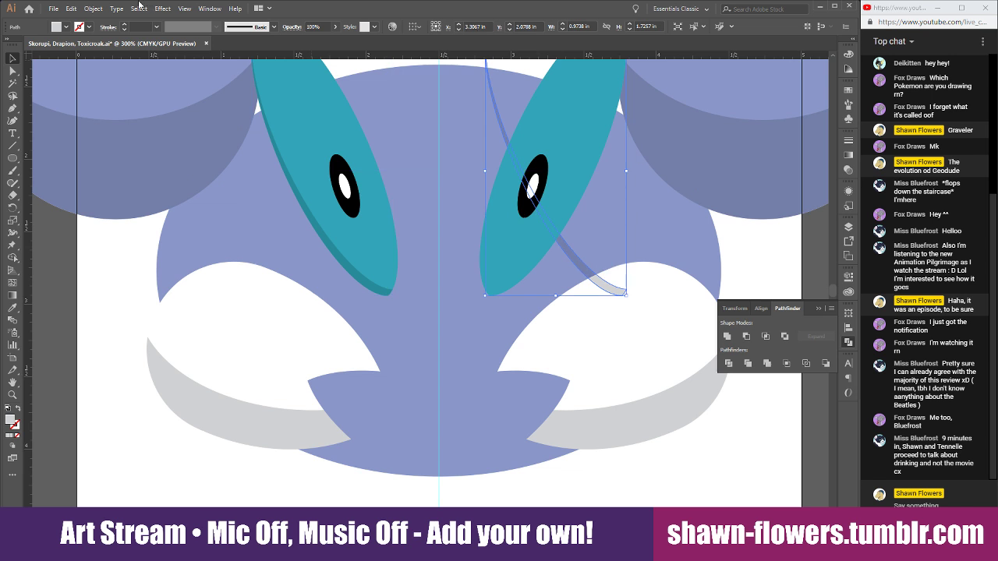
click(92, 8)
mouse_move(117, 22)
click(269, 74)
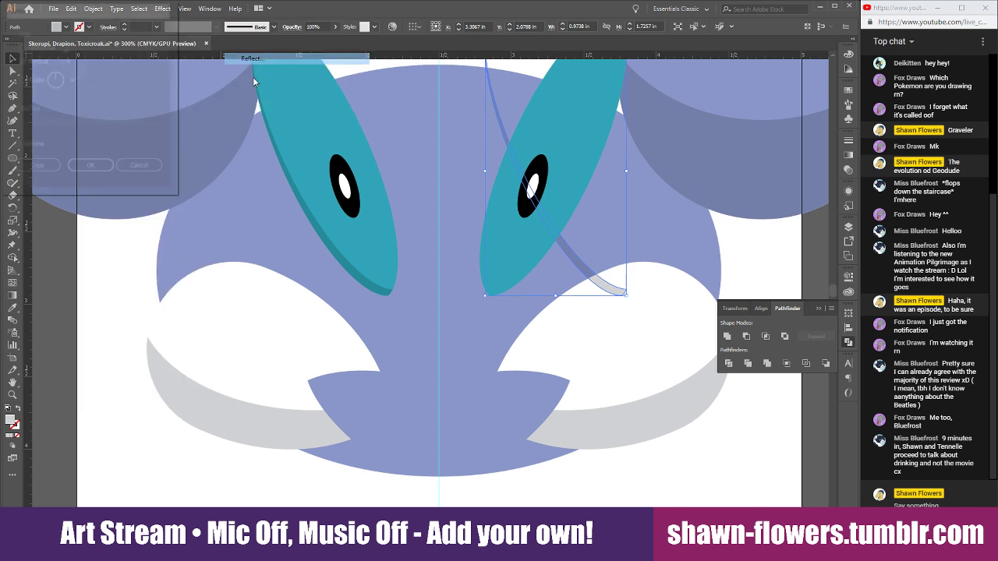
click(91, 168)
key(ctrl+=)
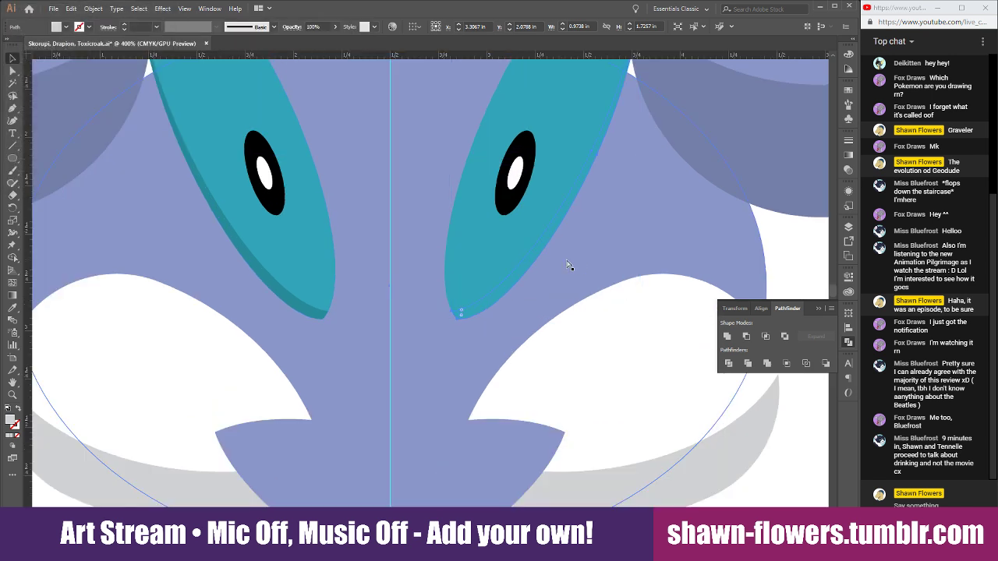
scroll(560, 258, up, 5)
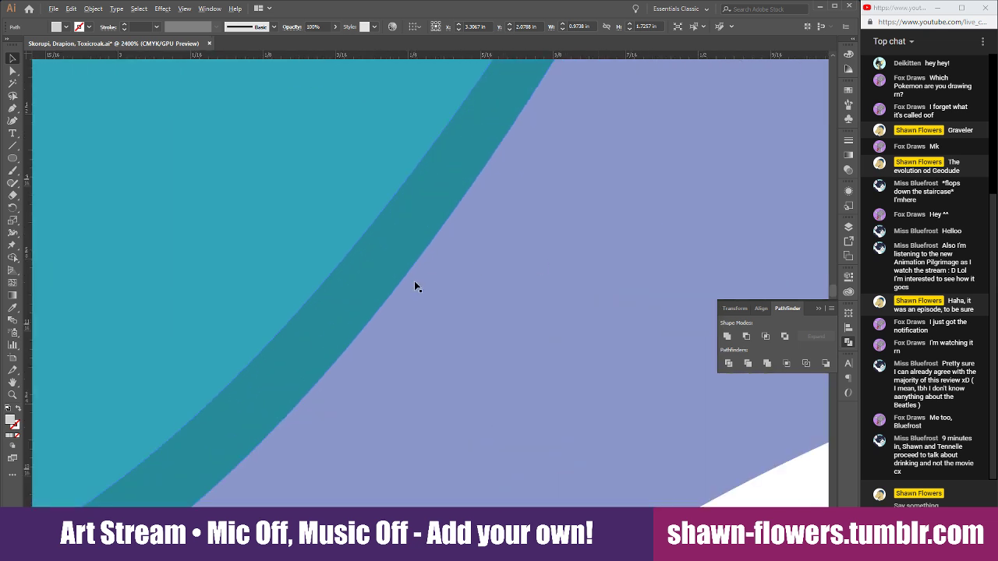
scroll(421, 284, down, 8)
click(545, 306)
scroll(358, 293, up, 2)
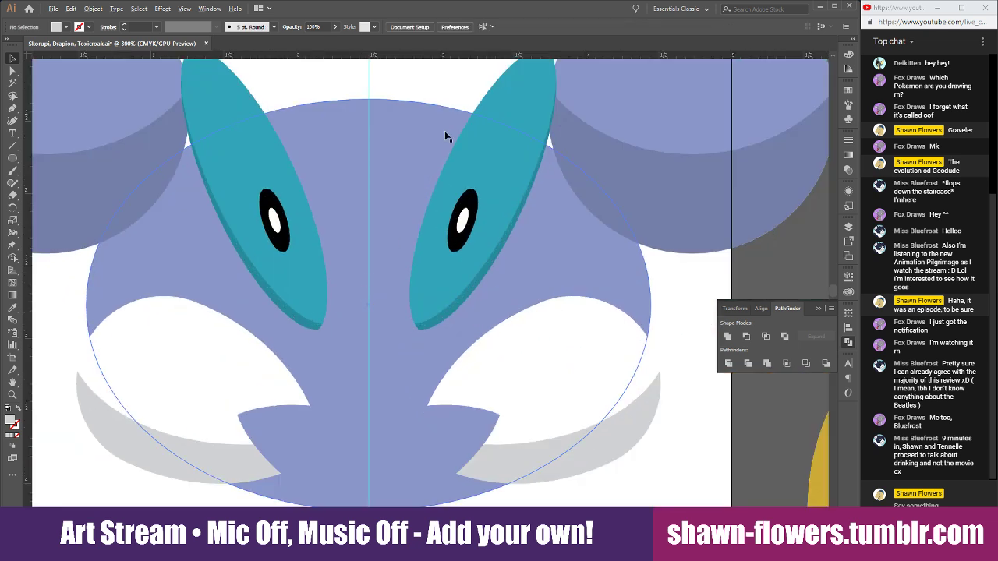
Copy the pale highlight ellipse from the orange character's head onto the upper part of the right circle.
scroll(282, 102, down, 1)
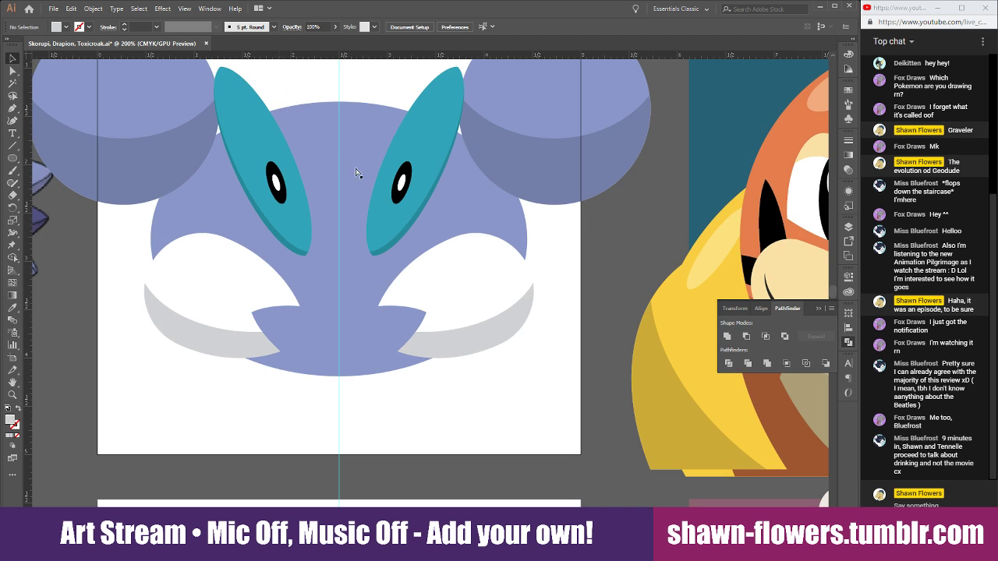
scroll(381, 190, down, 1)
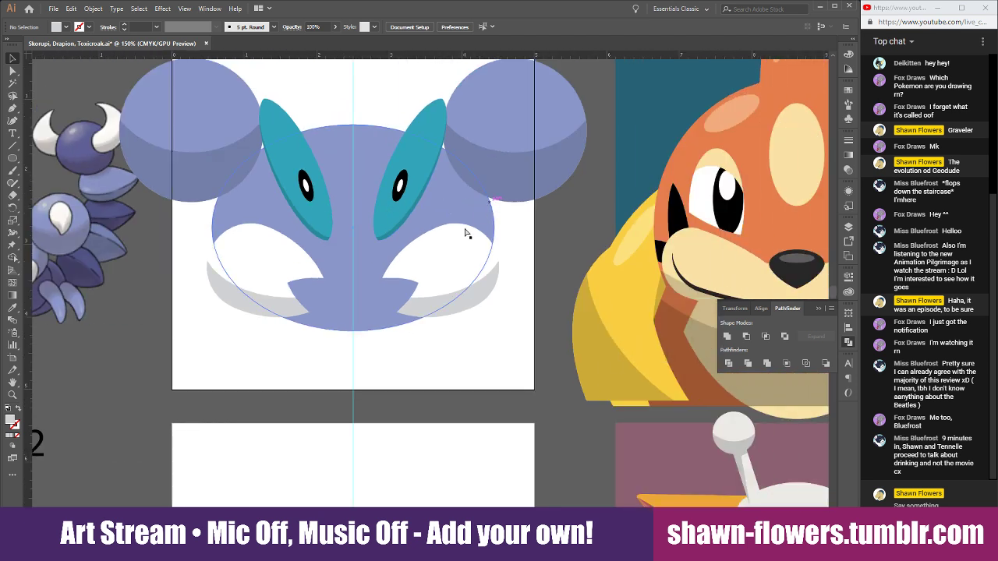
scroll(593, 203, up, 1)
drag(713, 131, 484, 103)
scroll(469, 110, up, 1)
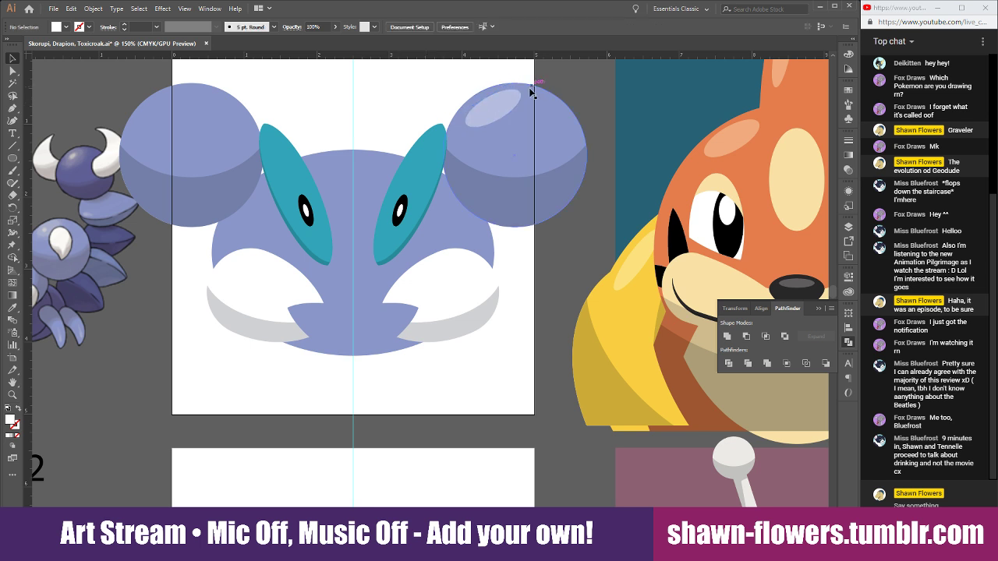
Copy the highlight to the left circle and adjust the pair so both sit at matching places on their circles.
drag(527, 104, 176, 96)
click(407, 78)
click(421, 81)
click(296, 78)
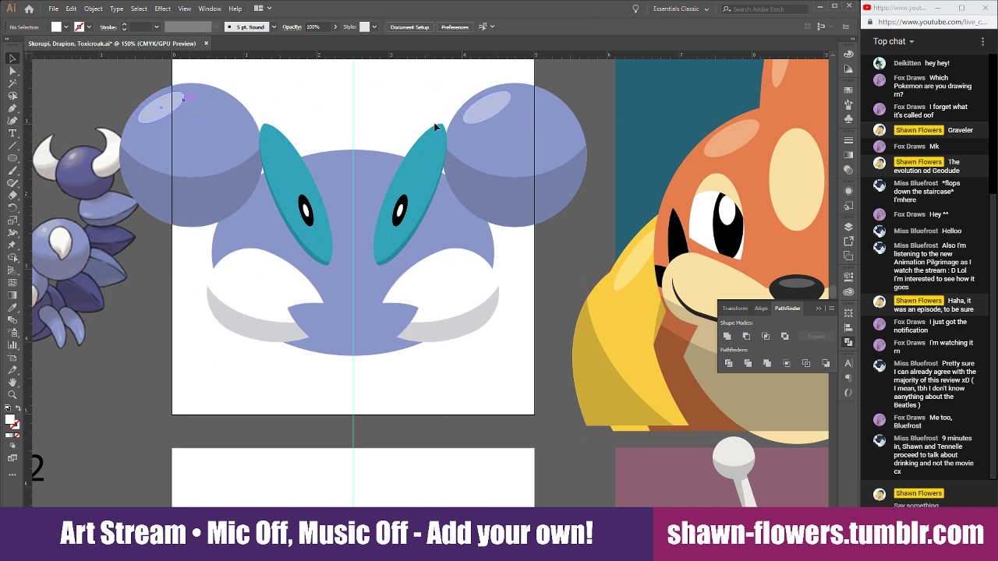
Place a smaller copy of the highlight, about 0.44 by 0.13 in, inside the right eye's upper tip, tilted along its slant.
drag(493, 114, 453, 129)
scroll(436, 140, up, 3)
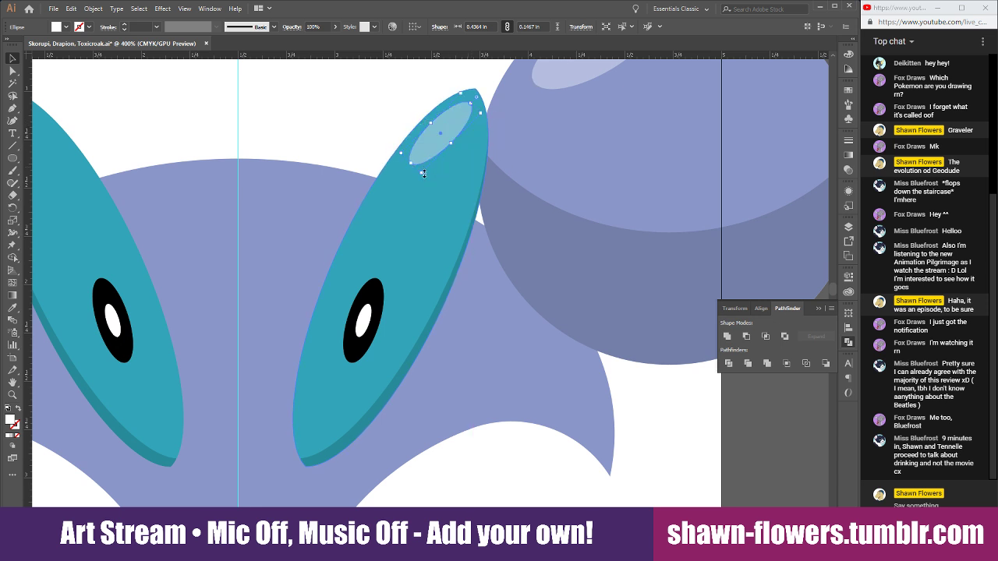
drag(424, 173, 419, 170)
click(353, 108)
Copy the eye highlight across to the left eye, mirror it horizontally and fit it inside the upper tip.
scroll(346, 125, left, 3)
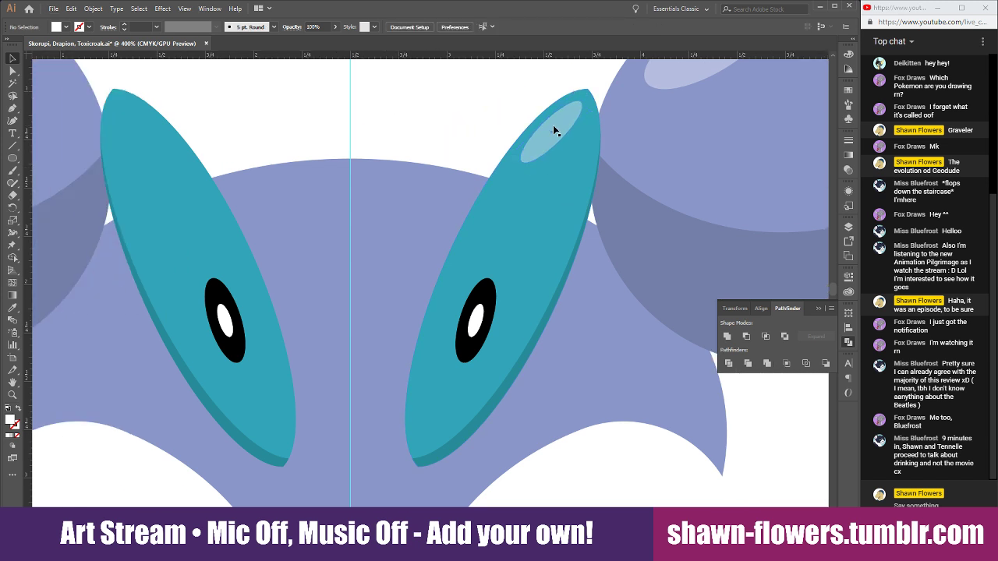
drag(554, 131, 158, 131)
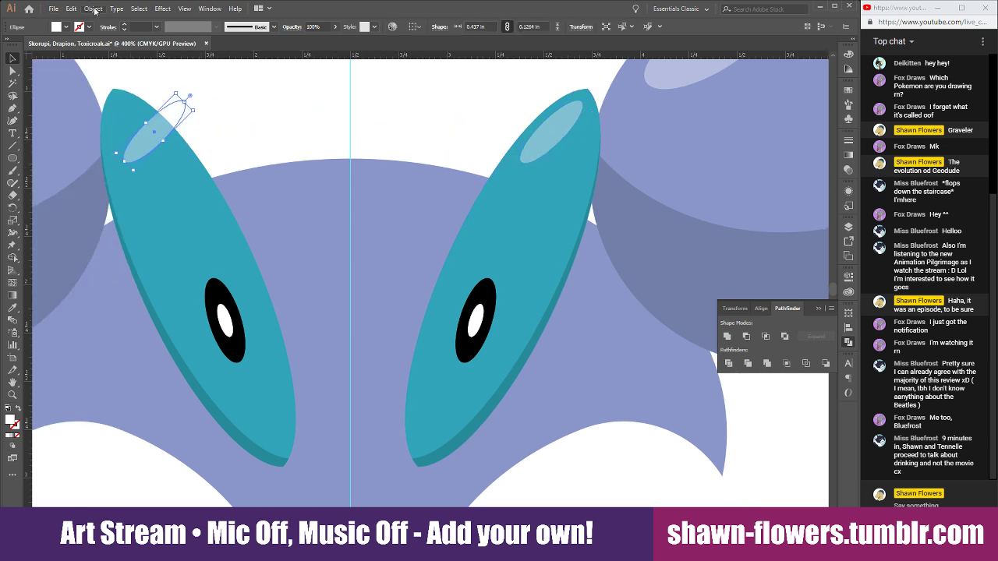
click(94, 9)
mouse_move(148, 20)
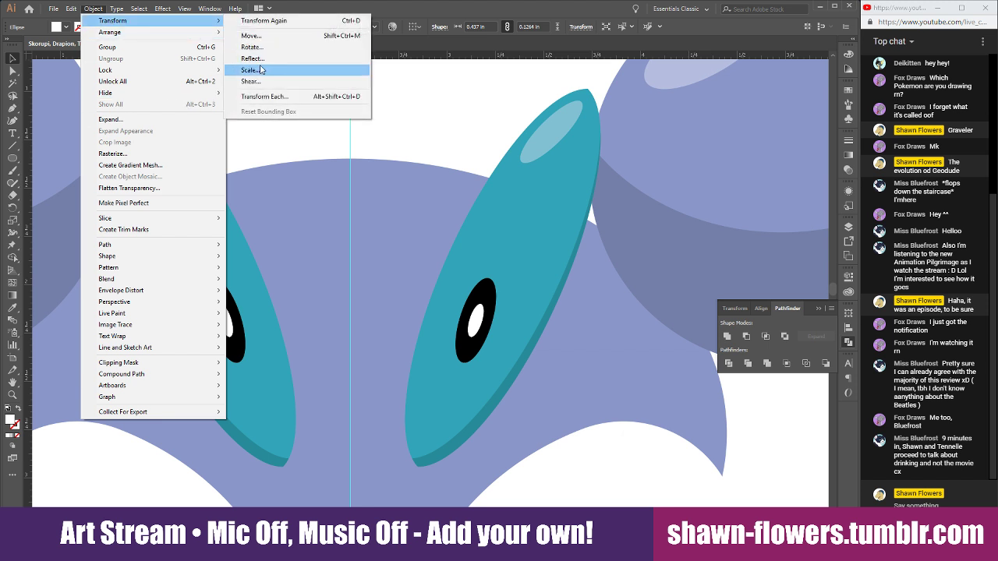
click(252, 59)
click(96, 165)
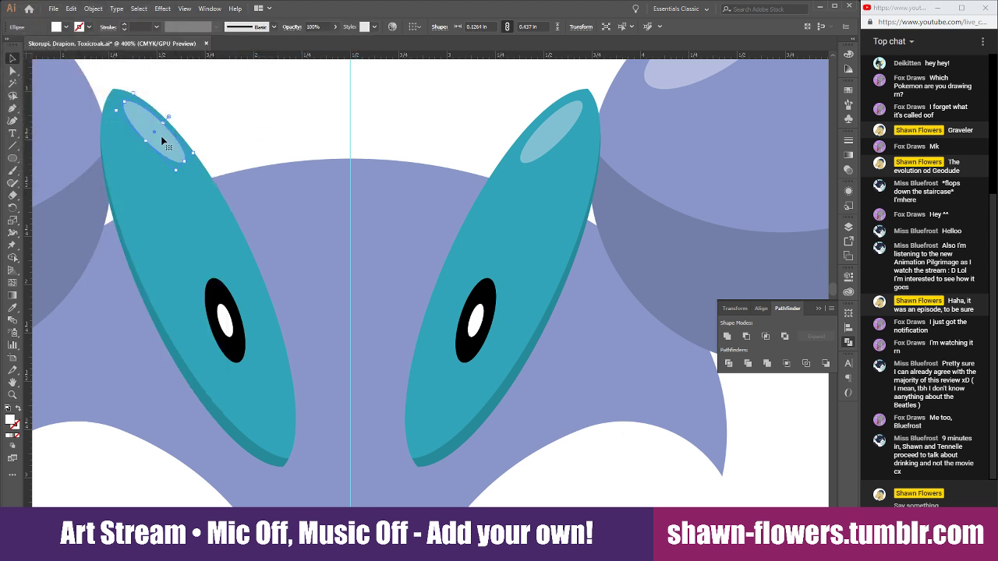
drag(162, 140, 156, 135)
Nudge both eye highlights together so they sit evenly within the two upper tips, and deselect them.
shift+click(543, 145)
drag(534, 147, 536, 147)
click(411, 129)
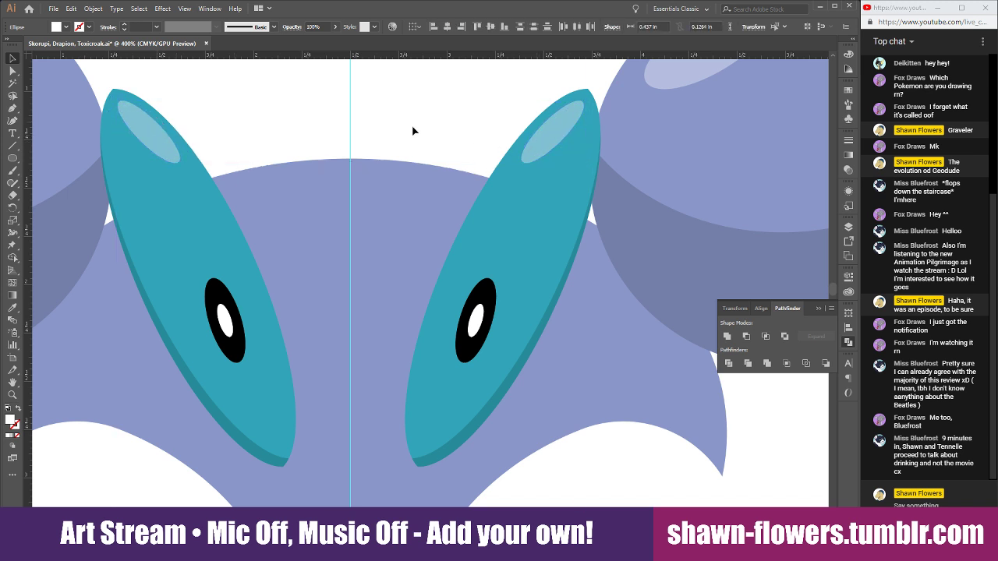
scroll(412, 129, down, 2)
scroll(427, 103, down, 2)
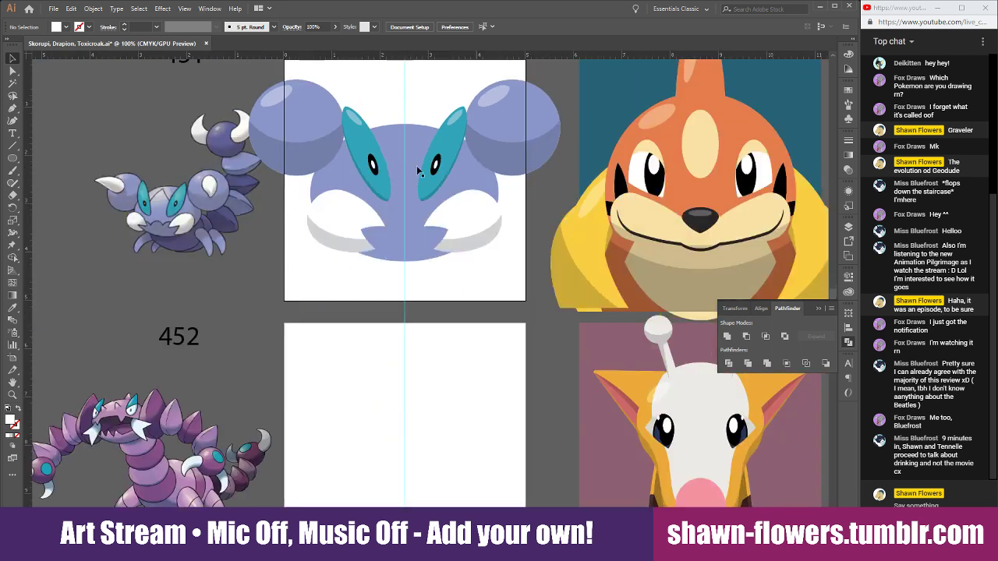
Place a copy of the circle highlight, about 1.08 by 0.44 in, on the upper forehead, behind the left eye.
scroll(415, 250, up, 1)
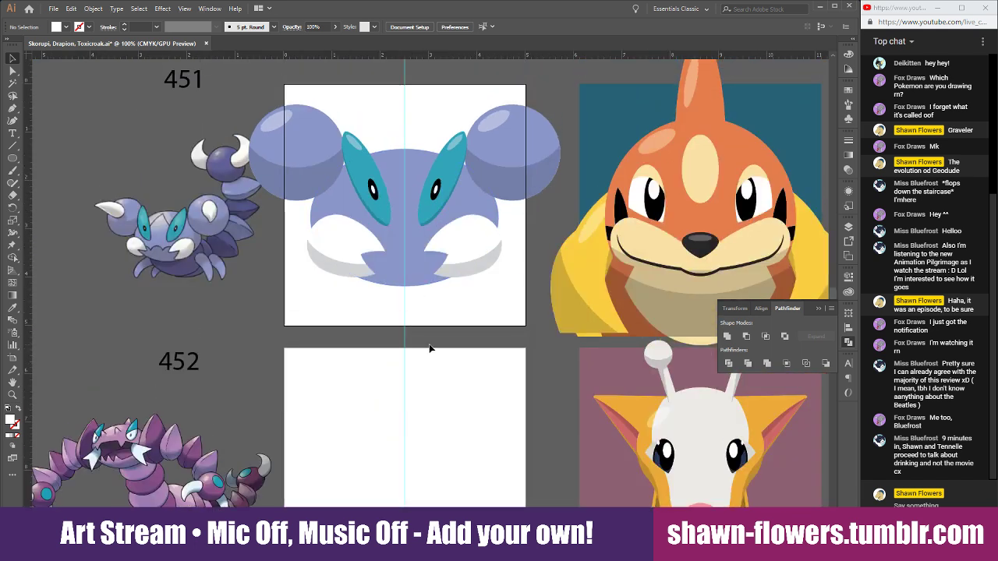
scroll(492, 129, up, 1)
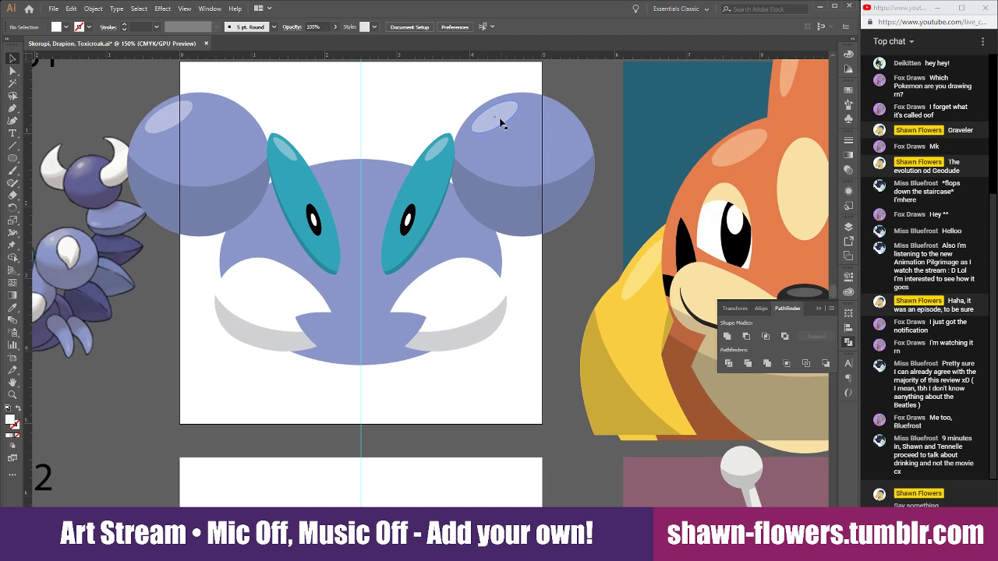
drag(500, 122, 355, 178)
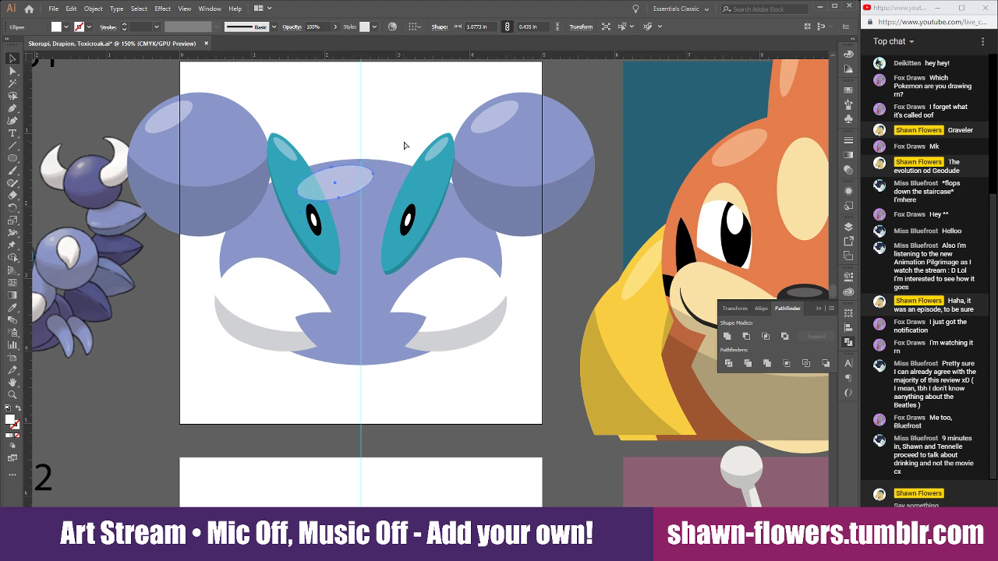
key(ctrl+bracketleft)
click(403, 124)
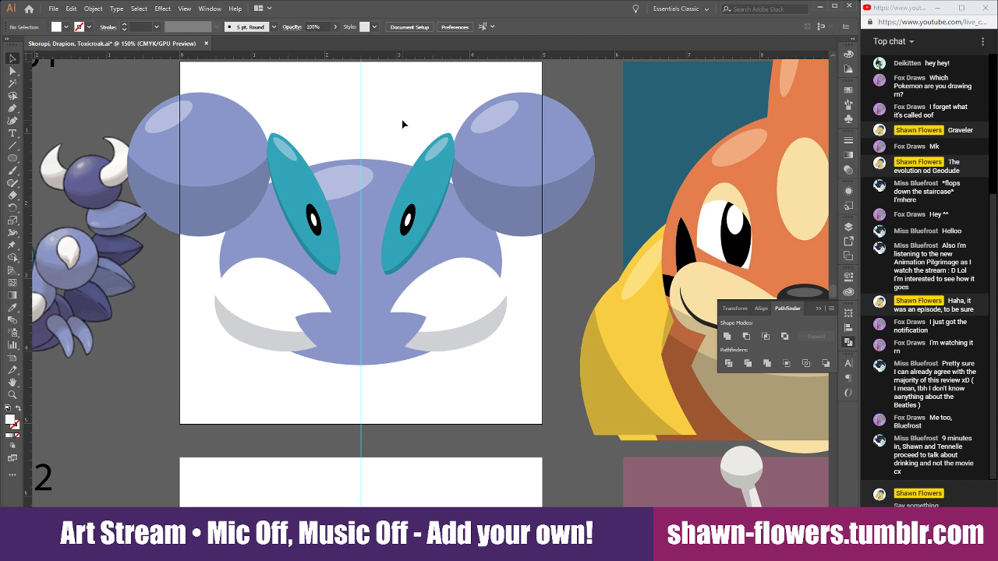
Bring the green teardrop from above the artboard to the lower face, centred on the guide and in front, scaled to about 0.85 by 1.08 in.
scroll(499, 356, down, 2)
scroll(508, 366, left, 9)
scroll(508, 367, right, 1)
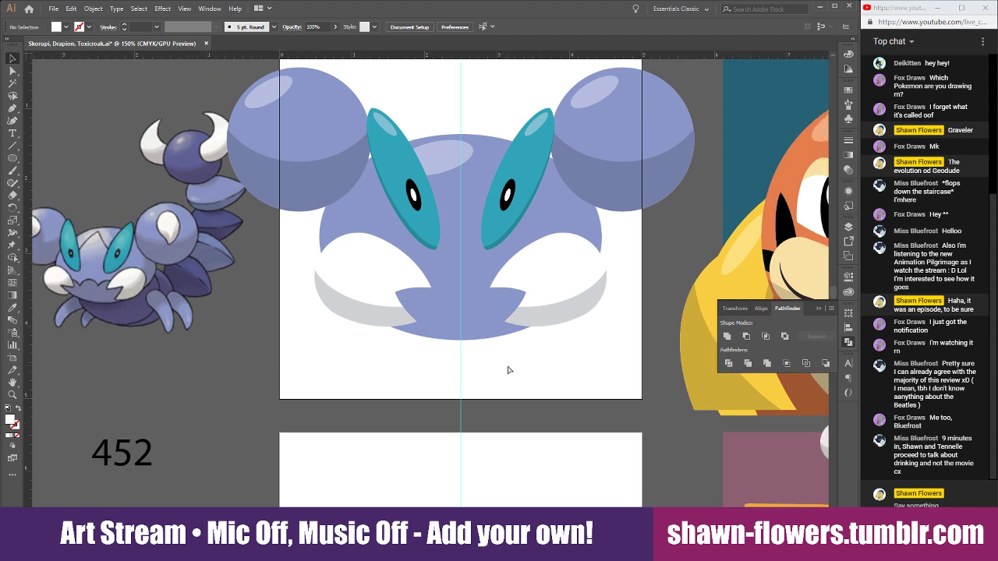
scroll(508, 370, right, 1)
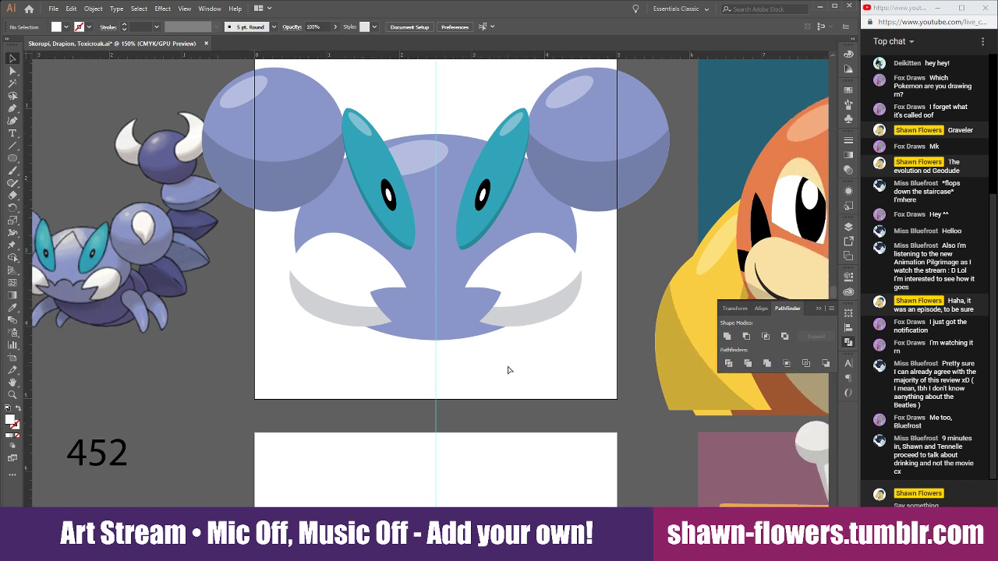
scroll(508, 369, right, 1)
scroll(507, 370, down, 1)
scroll(510, 363, up, 5)
click(702, 92)
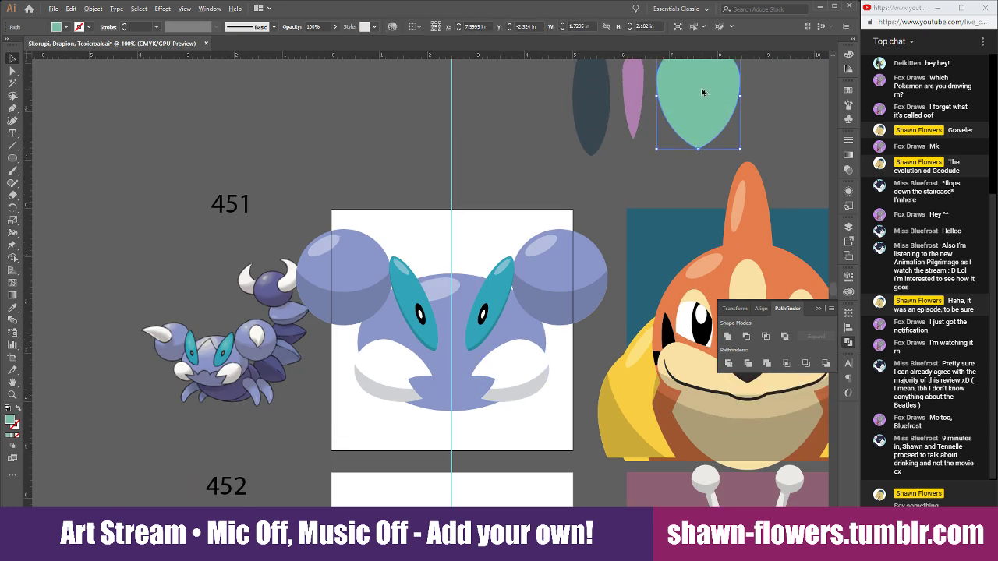
drag(702, 92, 456, 403)
key(ctrl+plus)
key(ctrl+plus)
key(ctrl+plus)
key(ctrl+shift+bracketright)
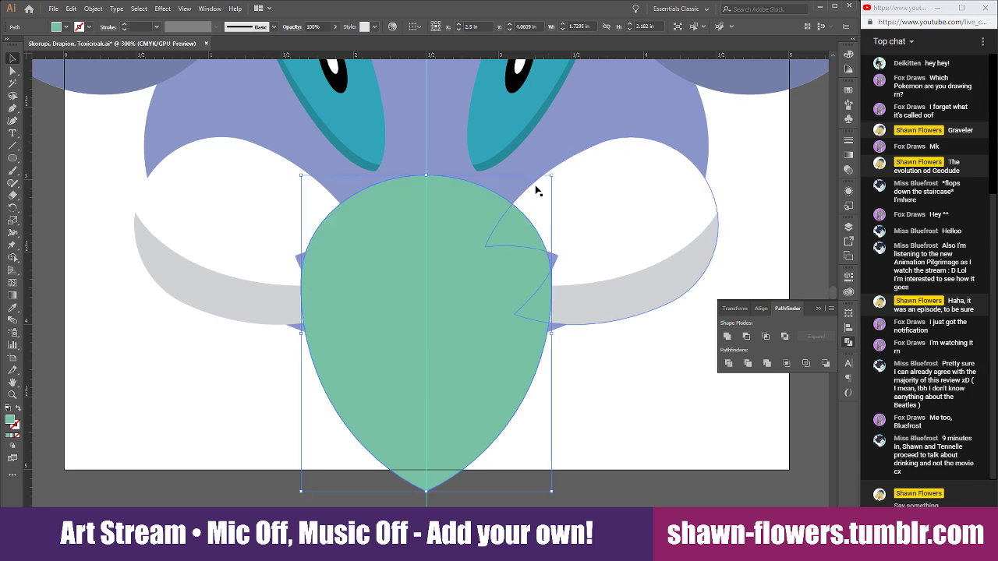
drag(550, 176, 489, 244)
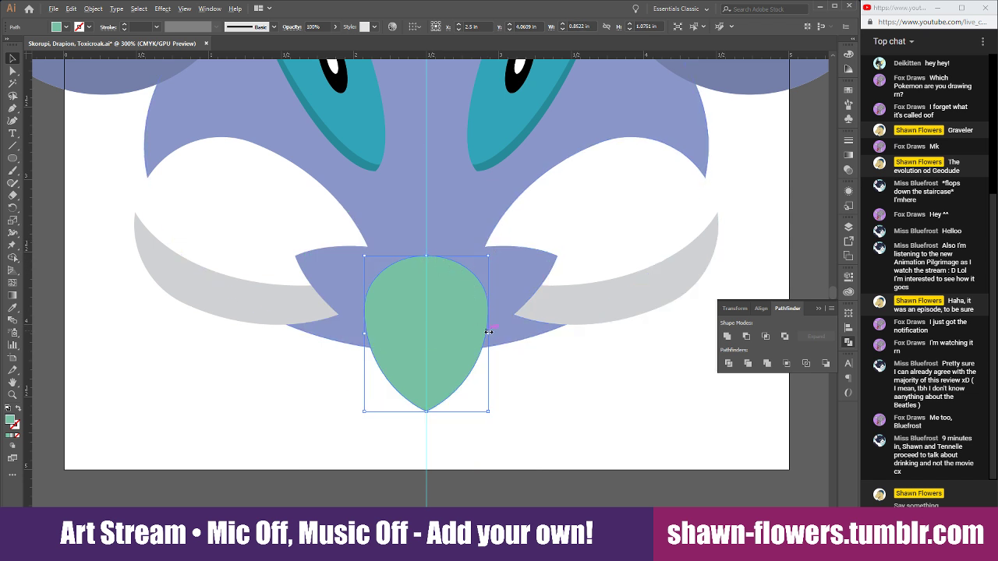
Narrow the green teardrop and place a slightly tilted copy beside it, overlapping its left edge.
drag(488, 334, 379, 300)
drag(408, 228, 414, 233)
drag(367, 304, 351, 310)
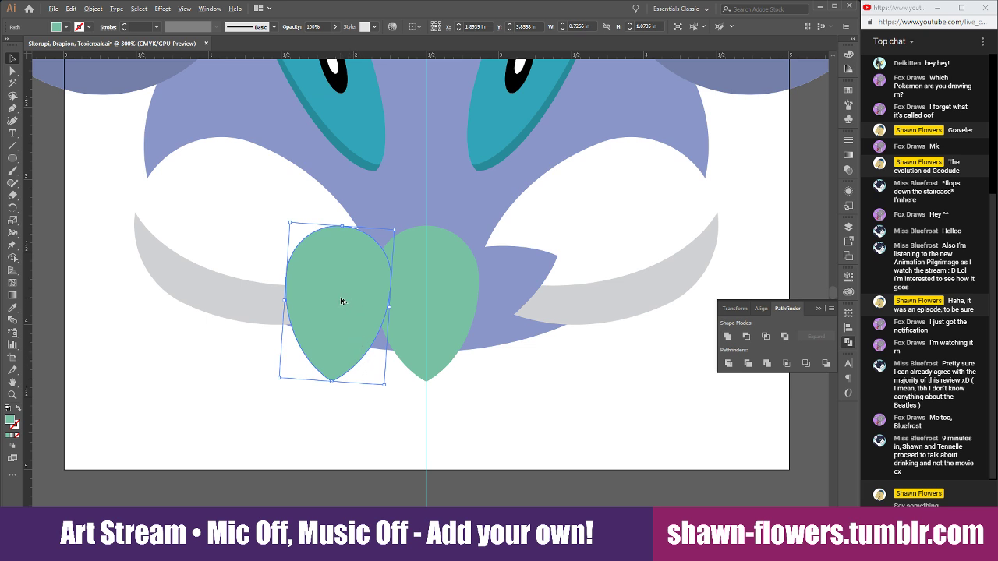
Copy the tilted teardrop to the other side of the guide, mirror it horizontally and space the three teardrops evenly.
drag(344, 300, 491, 301)
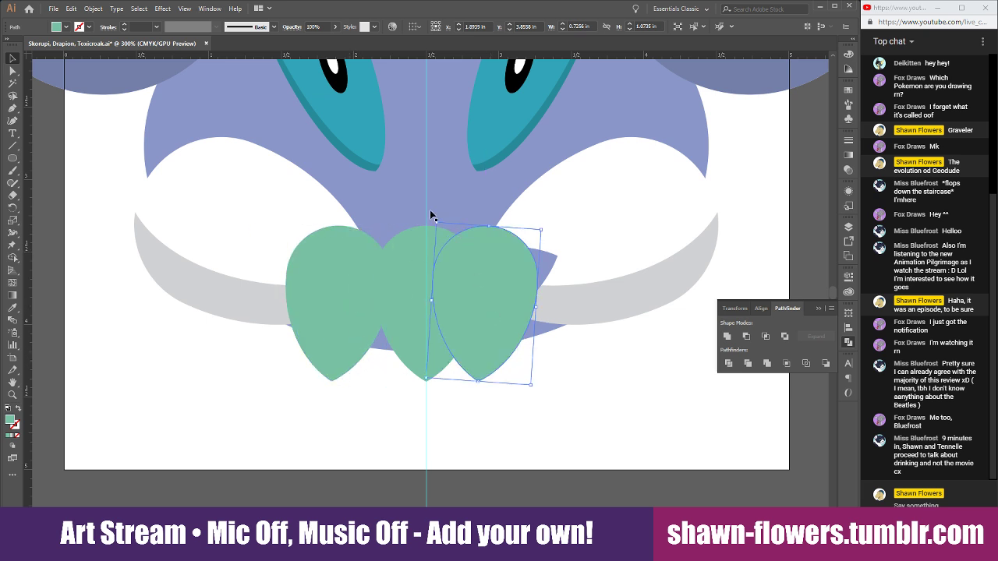
click(110, 8)
mouse_move(84, 10)
mouse_move(109, 21)
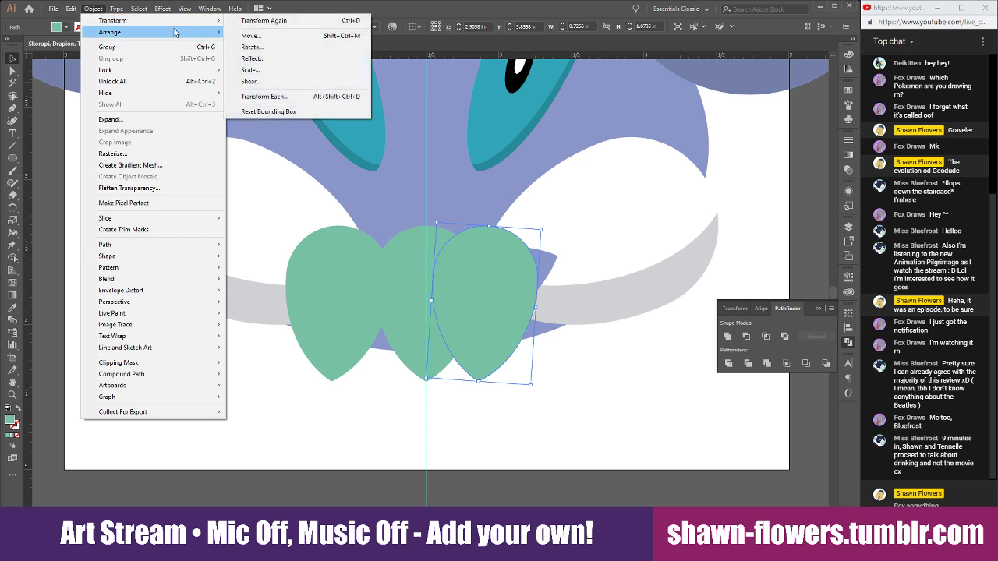
click(241, 61)
click(91, 168)
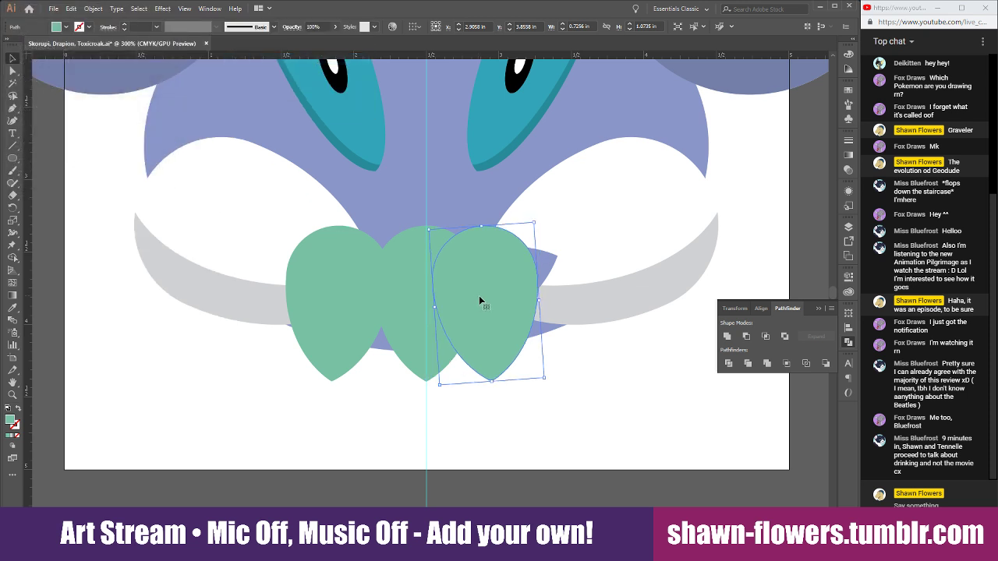
drag(481, 304, 525, 277)
shift+click(342, 263)
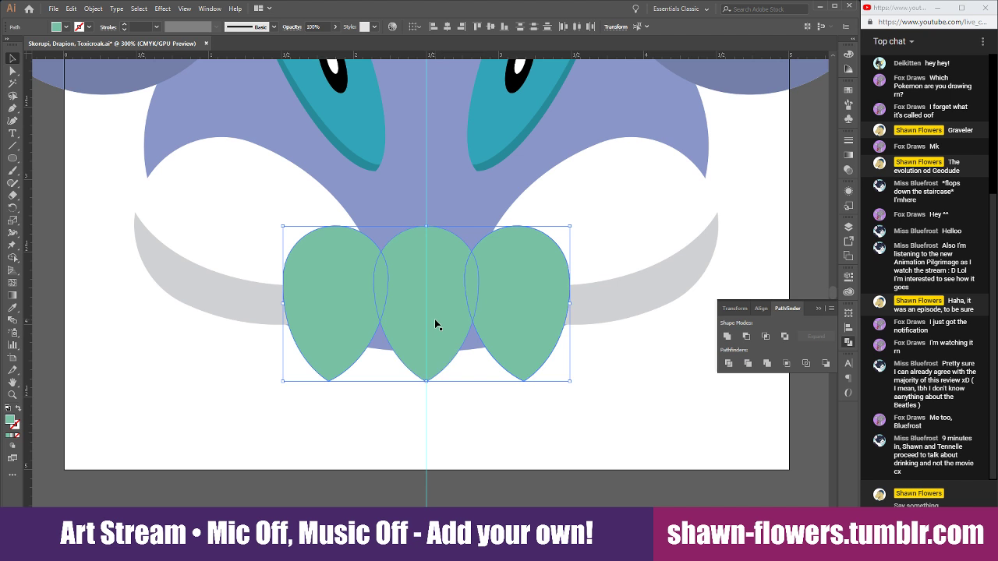
click(392, 420)
Draw an ellipse about 2.66 by 0.84 in across the three teardrops, centre it on the guide and unite all four shapes.
click(13, 158)
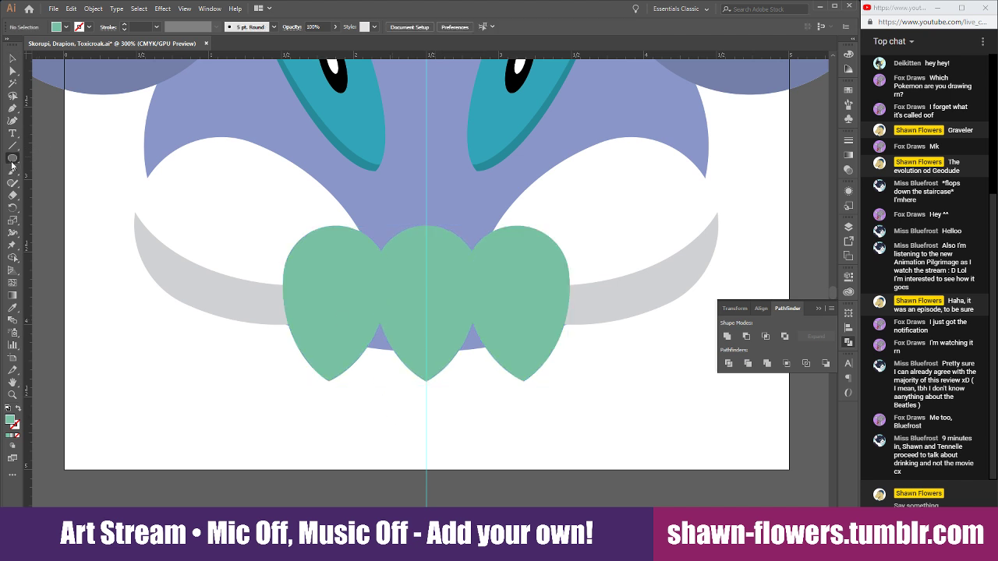
drag(239, 260, 624, 380)
key(v)
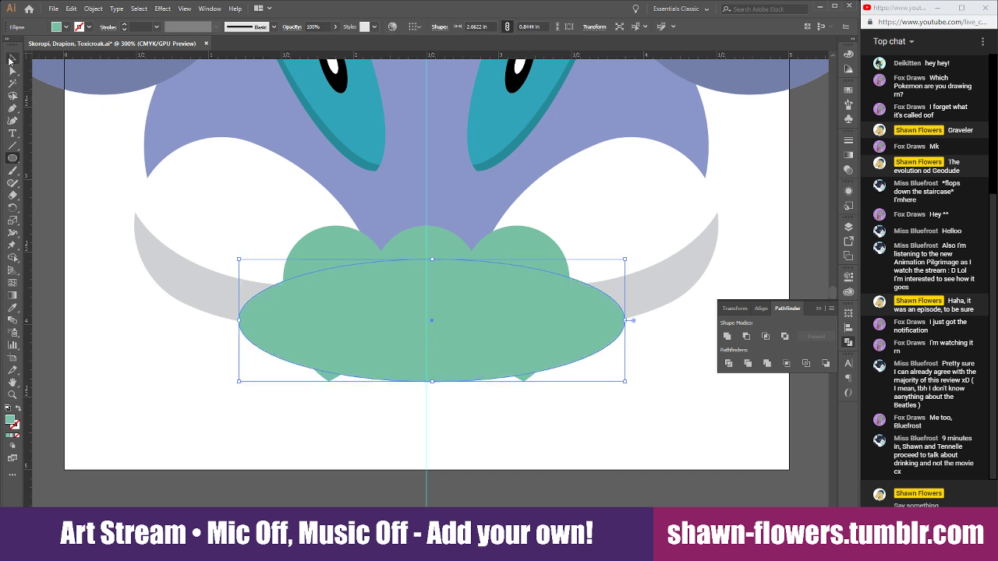
drag(605, 340, 597, 340)
shift+click(538, 252)
shift+click(428, 236)
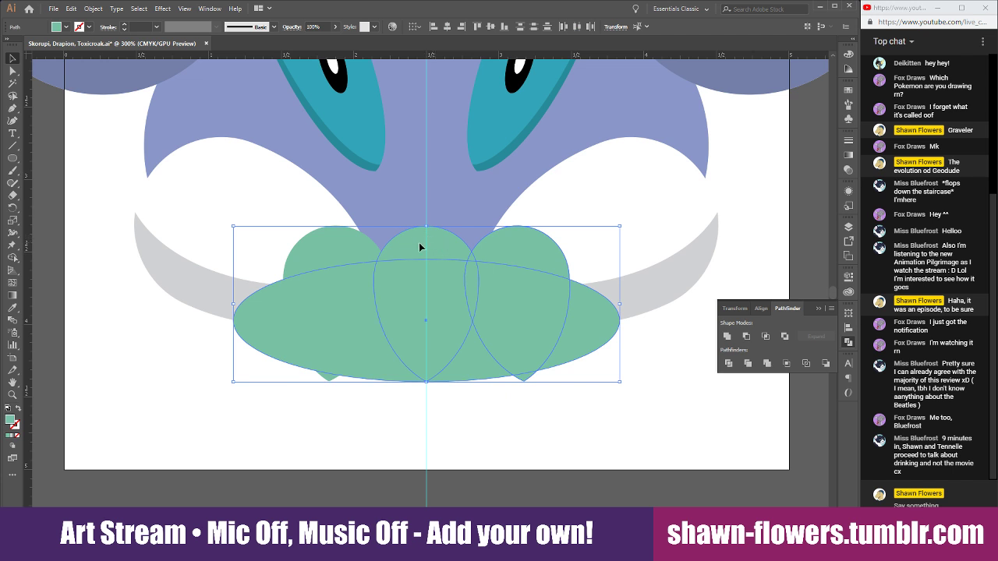
shift+click(343, 253)
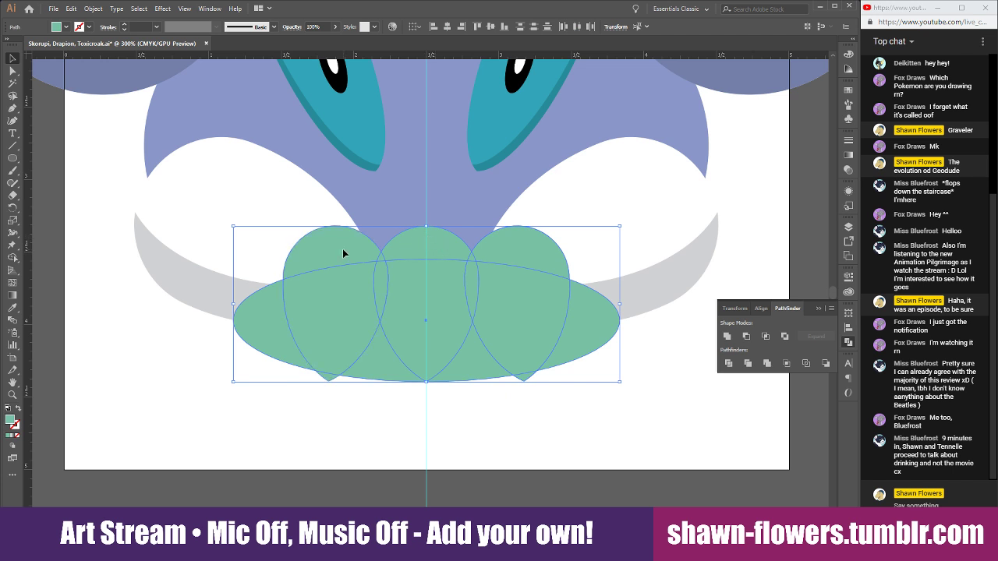
click(727, 336)
Trim the united mouth shape to the head's lower edge by intersecting it with a copy of the head ellipse.
drag(405, 184, 388, 187)
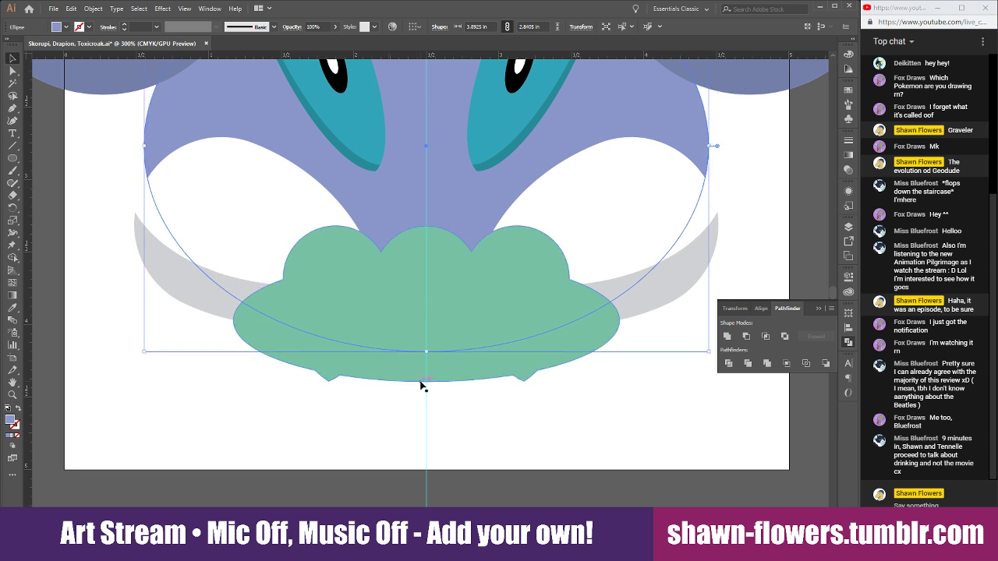
shift+click(455, 381)
click(766, 336)
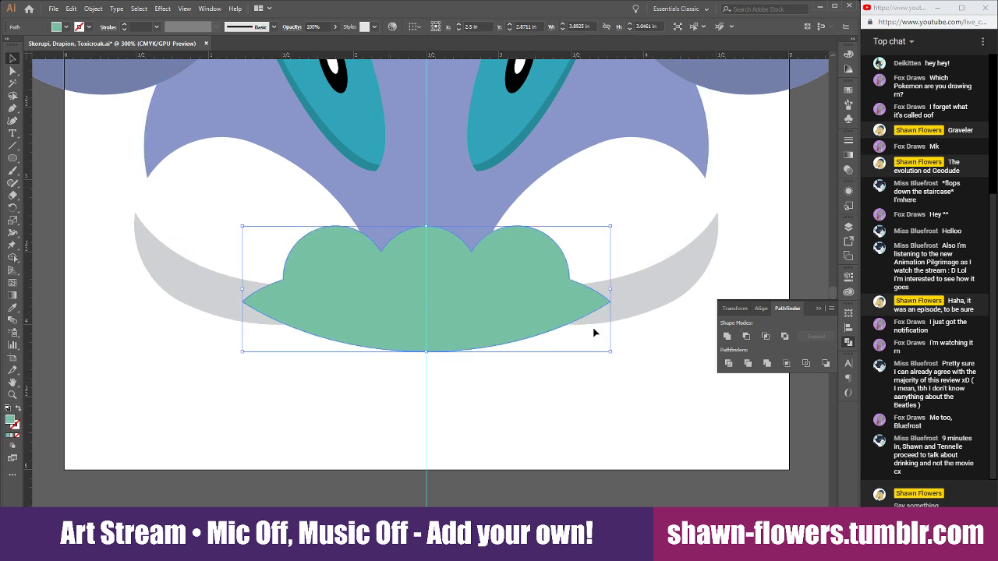
Fill the mouth shape with the claw circle's shadow color and move it backward behind the white fangs.
click(14, 309)
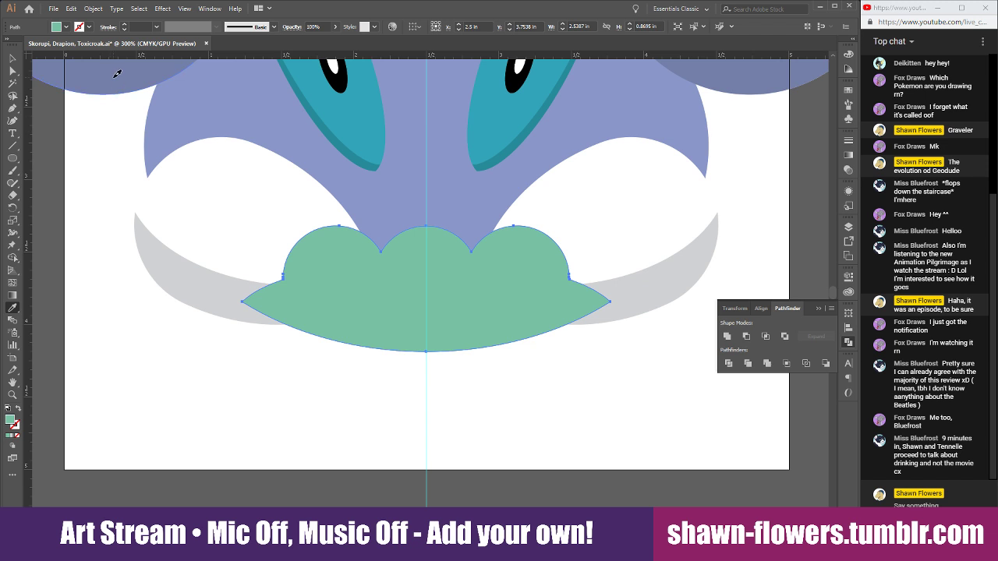
click(117, 73)
click(12, 58)
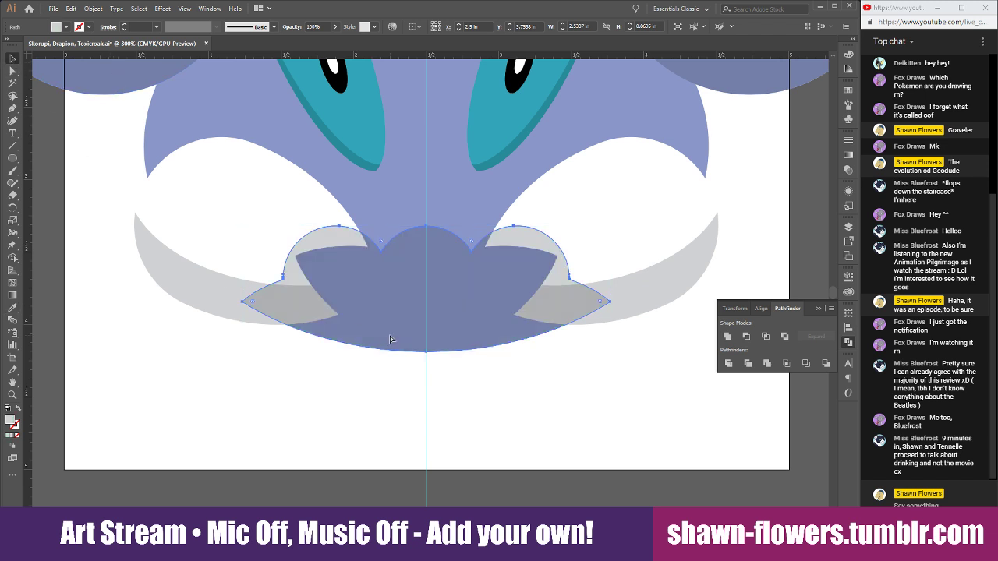
key(ctrl+[)
key(ctrl+[)
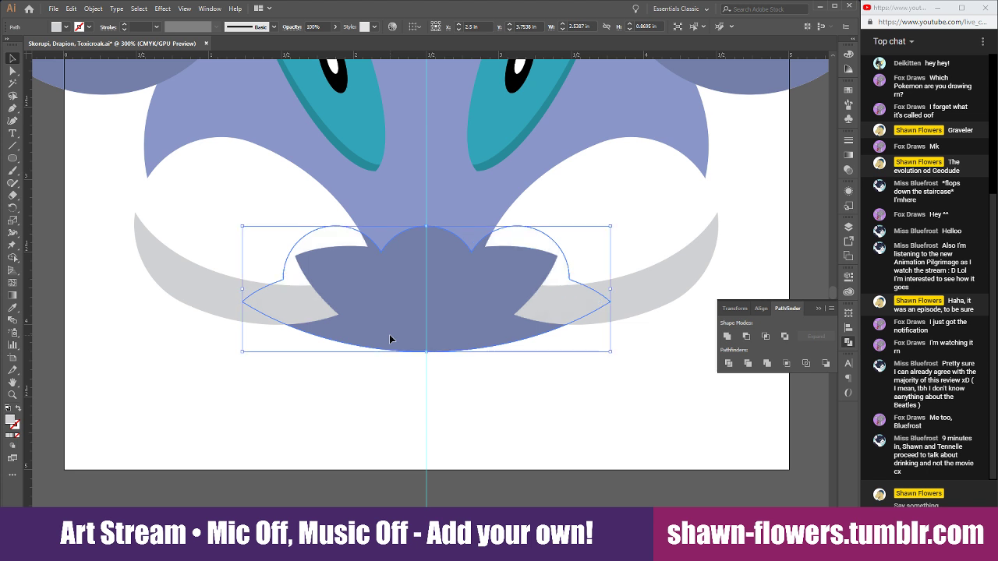
click(461, 449)
scroll(473, 357, down, 2)
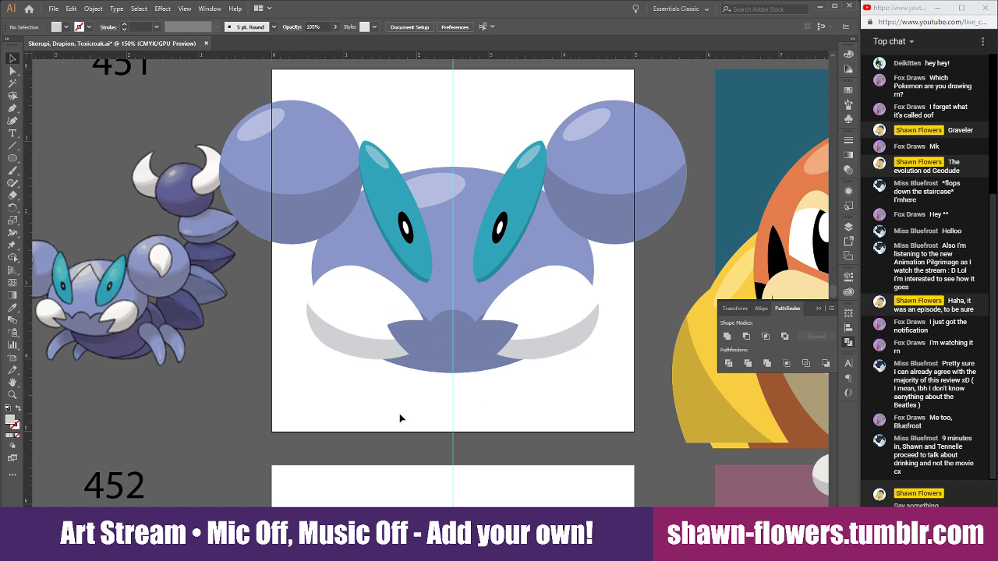
Create a crescent on the head's left side by subtracting an offset ellipse, about 3.89 by 4.07 in, from a copy of the head.
scroll(372, 393, up, 1)
drag(316, 198, 405, 210)
drag(530, 110, 525, 89)
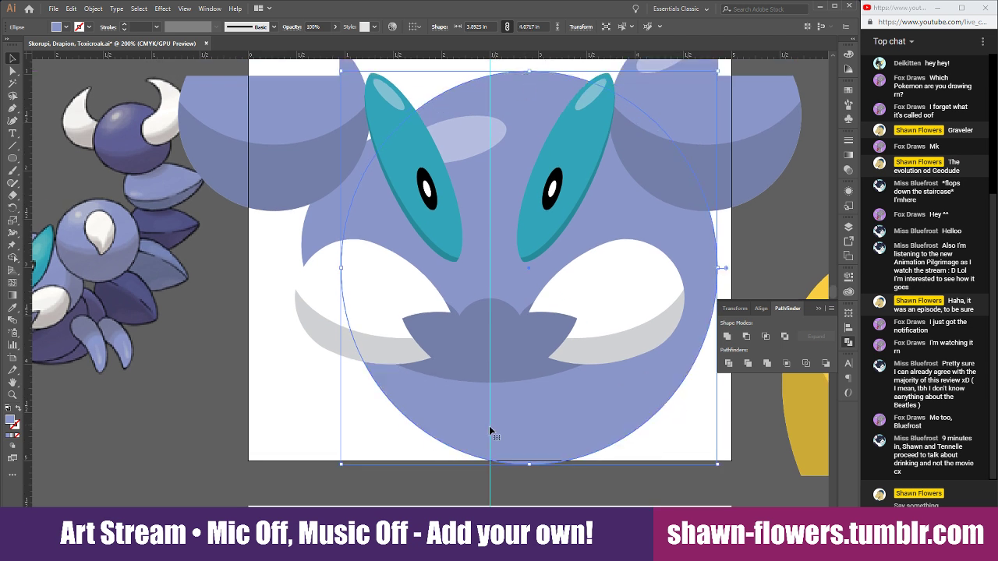
drag(491, 431, 456, 366)
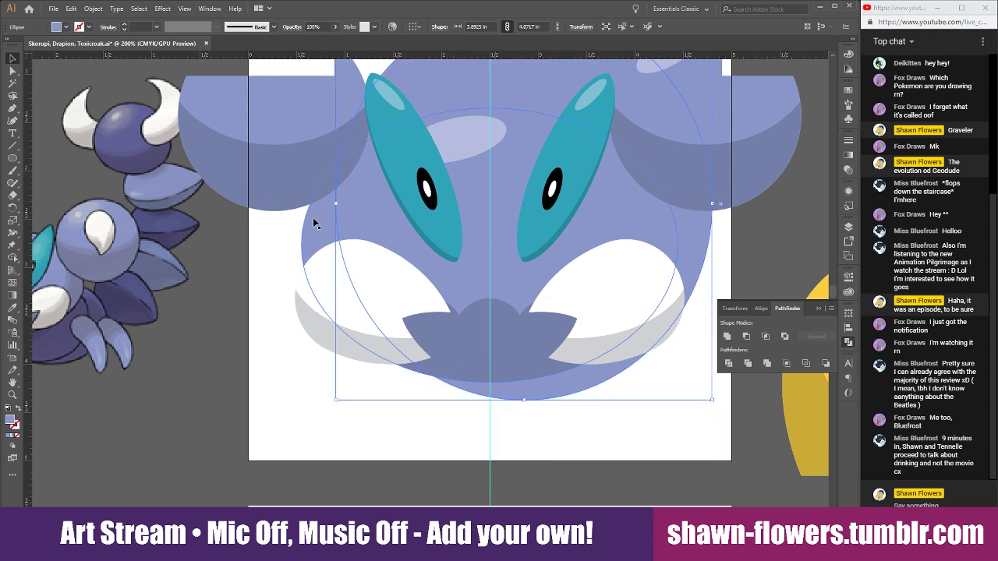
click(752, 337)
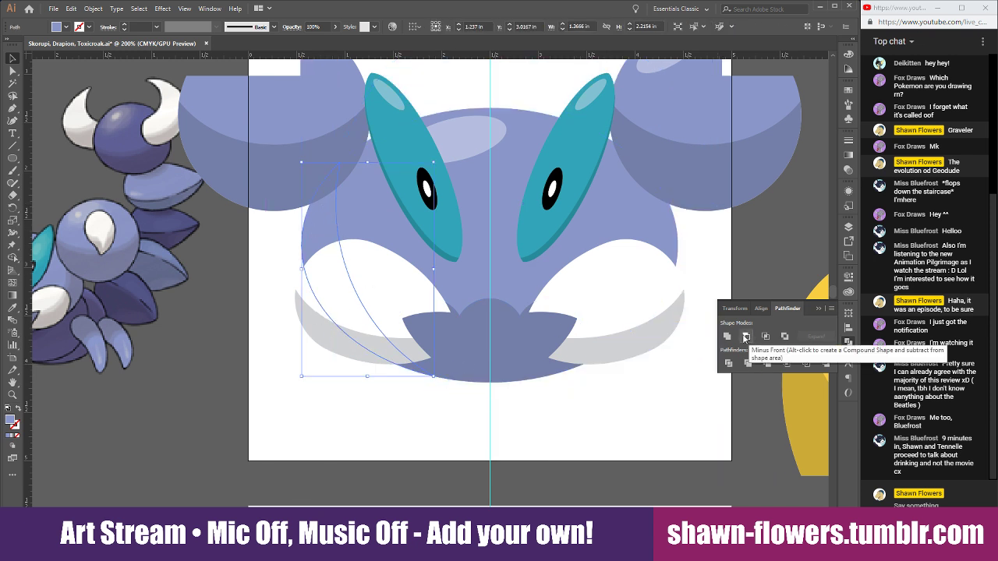
Give the crescent on the head's left side the same translucent shadow fill as the mouth shape.
click(350, 269)
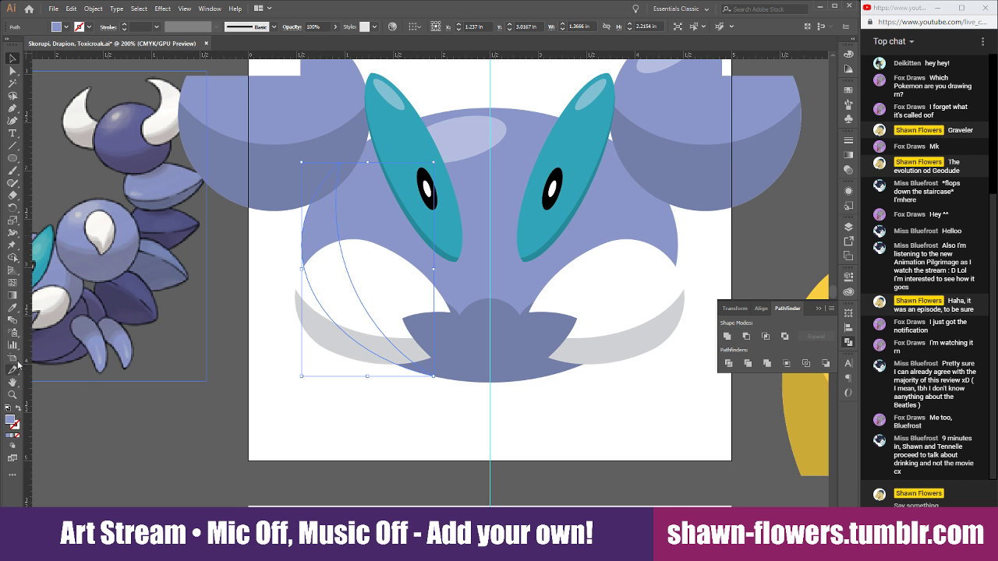
click(12, 308)
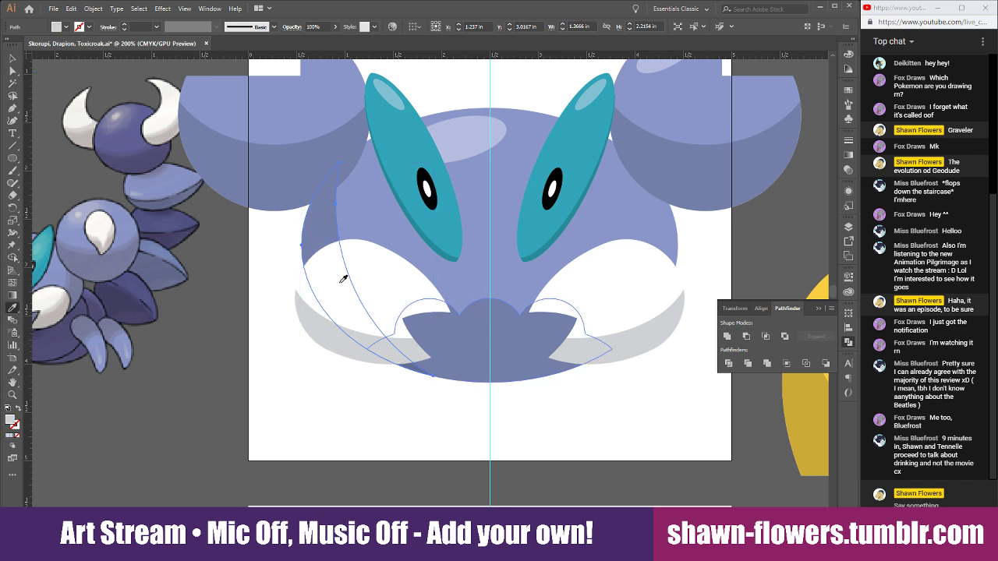
key(v)
Copy the crescent shadow across to the right of the head and mirror it.
drag(322, 238, 691, 240)
click(92, 8)
mouse_move(117, 21)
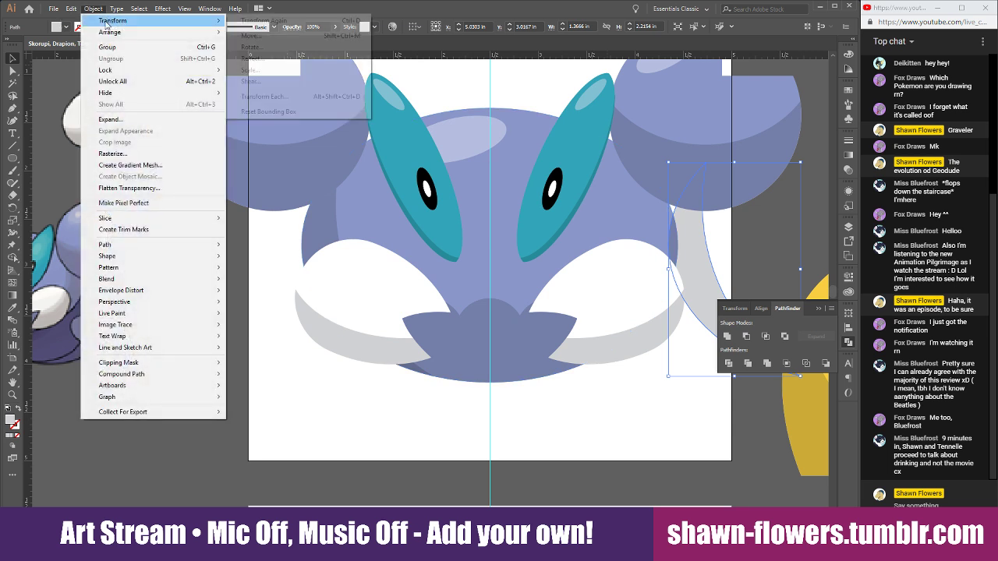
click(265, 47)
click(83, 166)
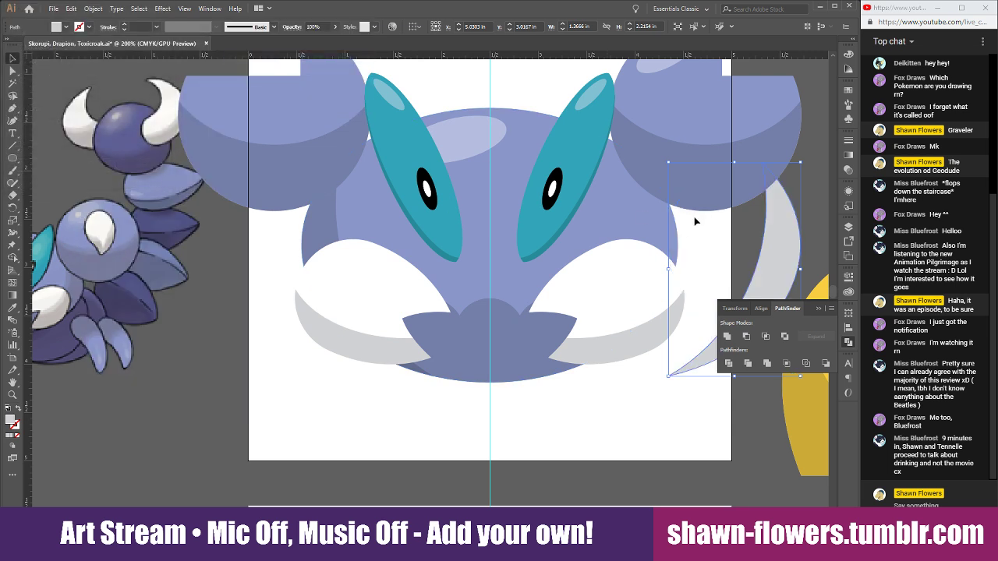
Fit the mirrored crescent shadow against the head's right edge, matching the left one, and deselect it.
key(ctrl+equal)
drag(812, 225, 627, 228)
scroll(627, 228, up, 3)
drag(540, 235, 548, 237)
click(632, 236)
key(ctrl+minus)
scroll(630, 248, down, 3)
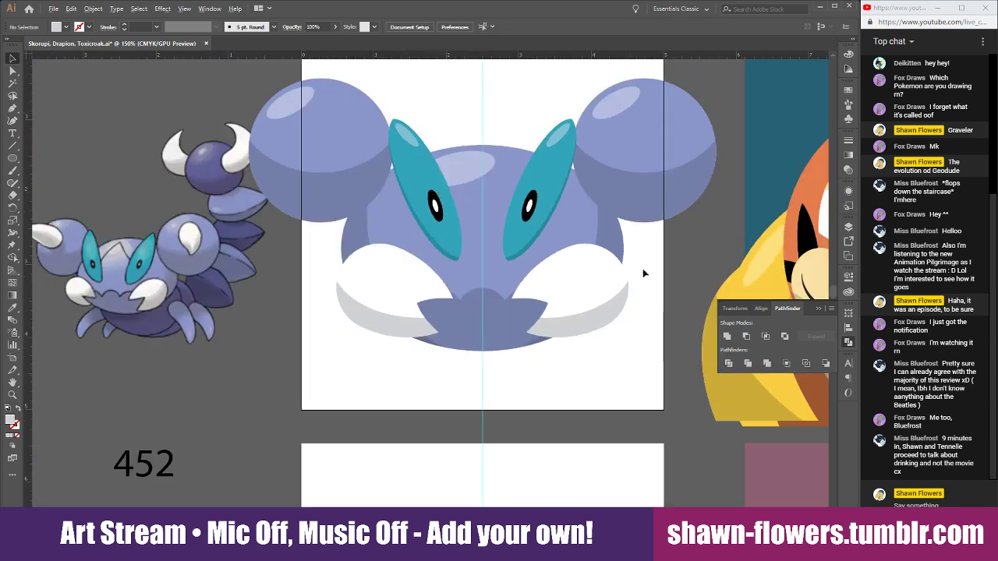
Unite the head's two side crescents with the chin shadow into one shape layered behind the round claws and fangs.
scroll(574, 378, up, 2)
scroll(360, 366, down, 2)
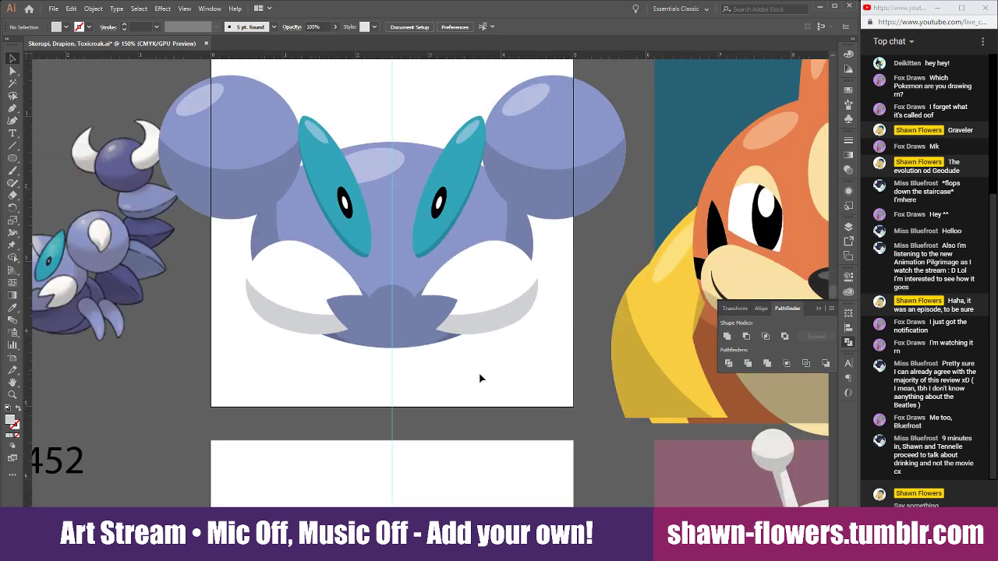
scroll(400, 351, up, 1)
scroll(364, 361, up, 3)
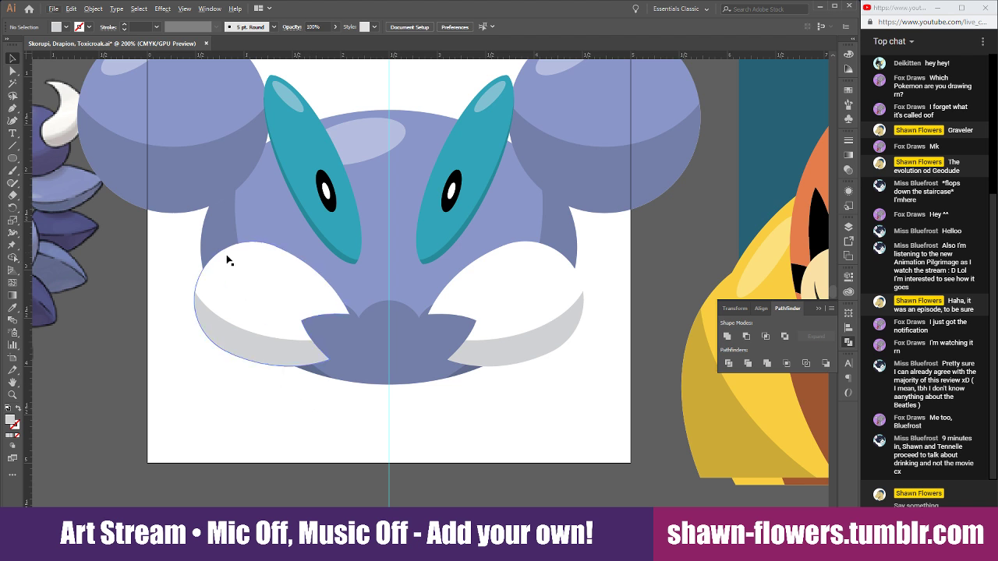
click(217, 233)
shift+click(573, 238)
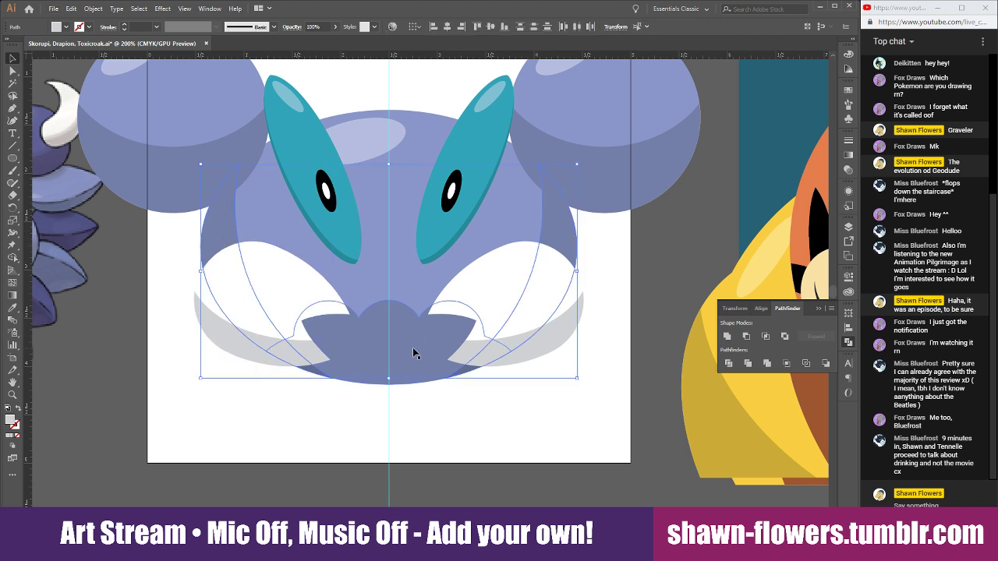
click(488, 410)
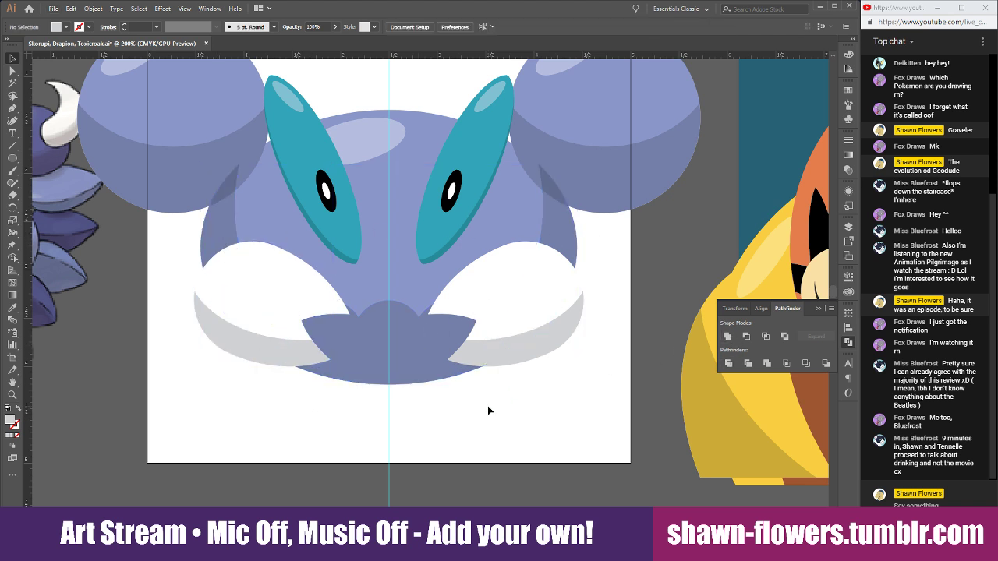
click(574, 238)
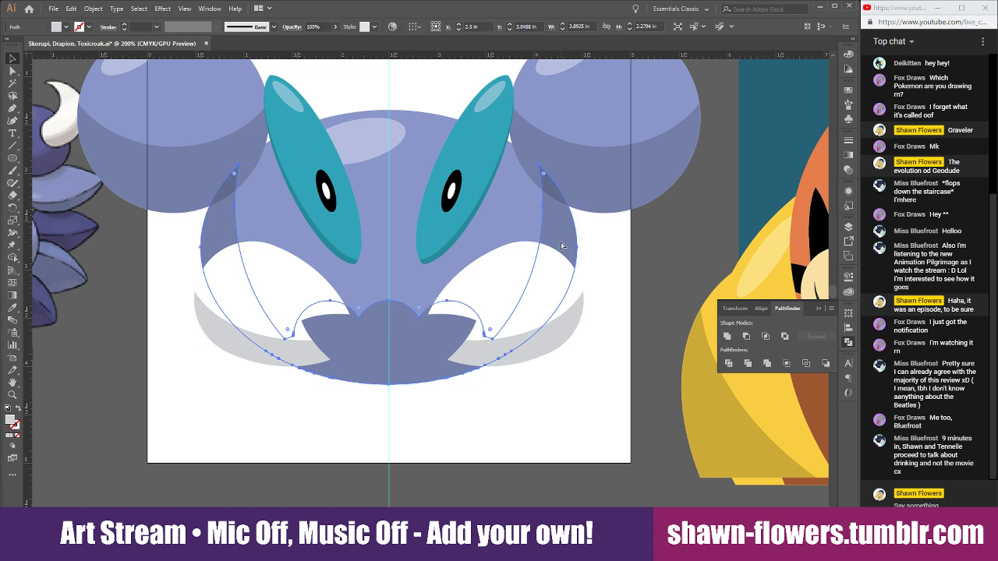
key(v)
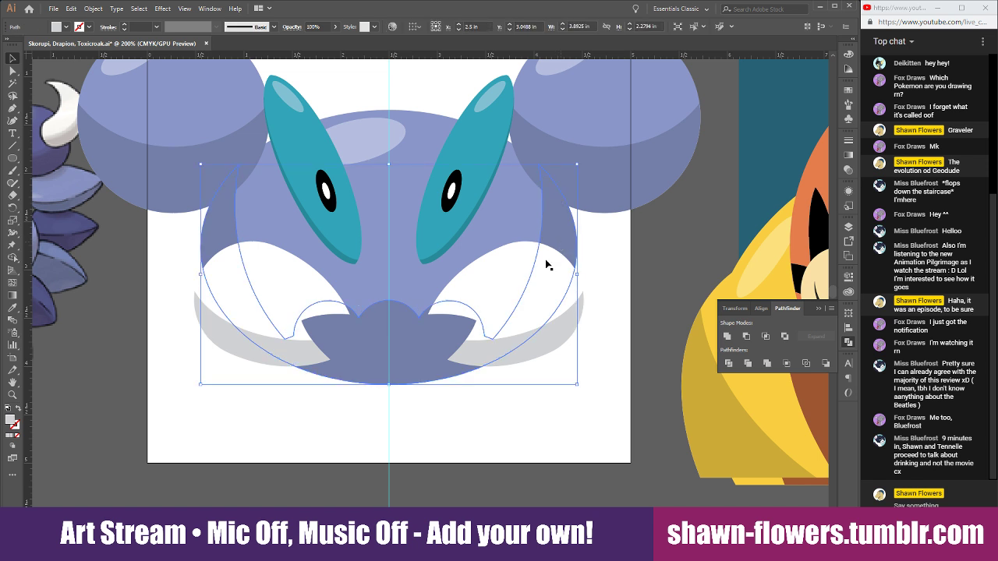
click(330, 450)
Copy the head ellipse straight down and shrink it to about 3.48 by 2.40 in as the body.
scroll(334, 420, down, 2)
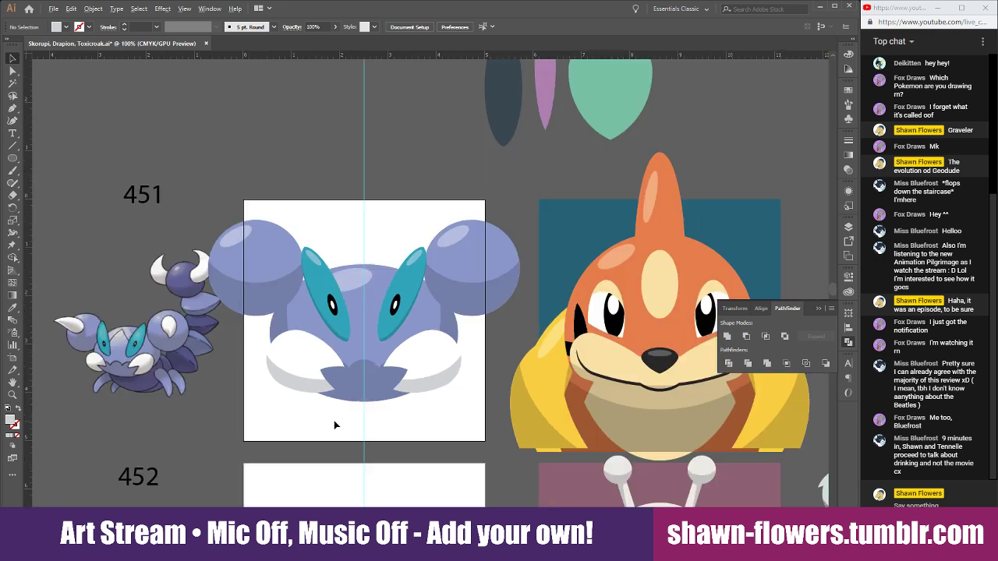
scroll(334, 420, up, 1)
scroll(331, 427, down, 1)
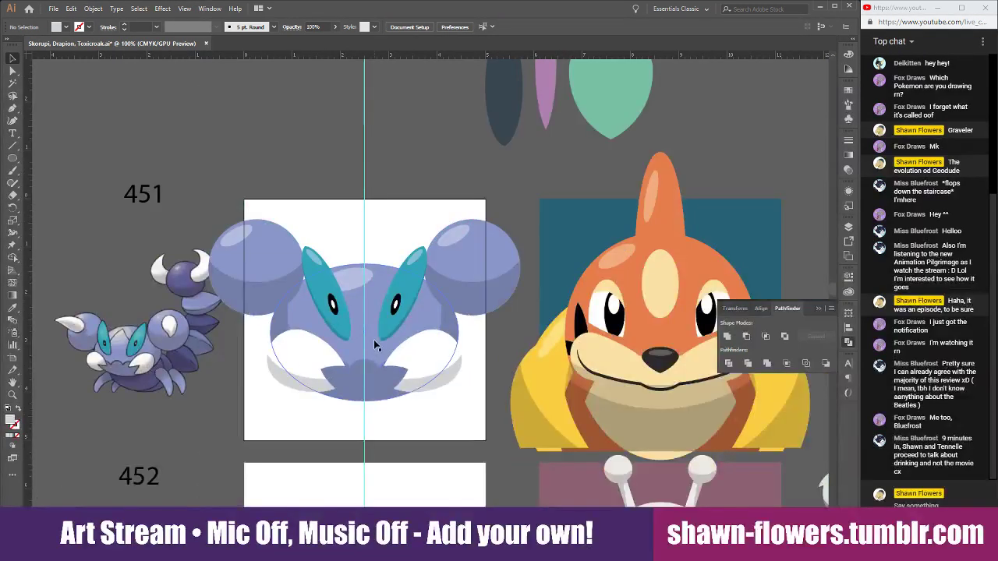
click(374, 338)
drag(375, 341, 381, 398)
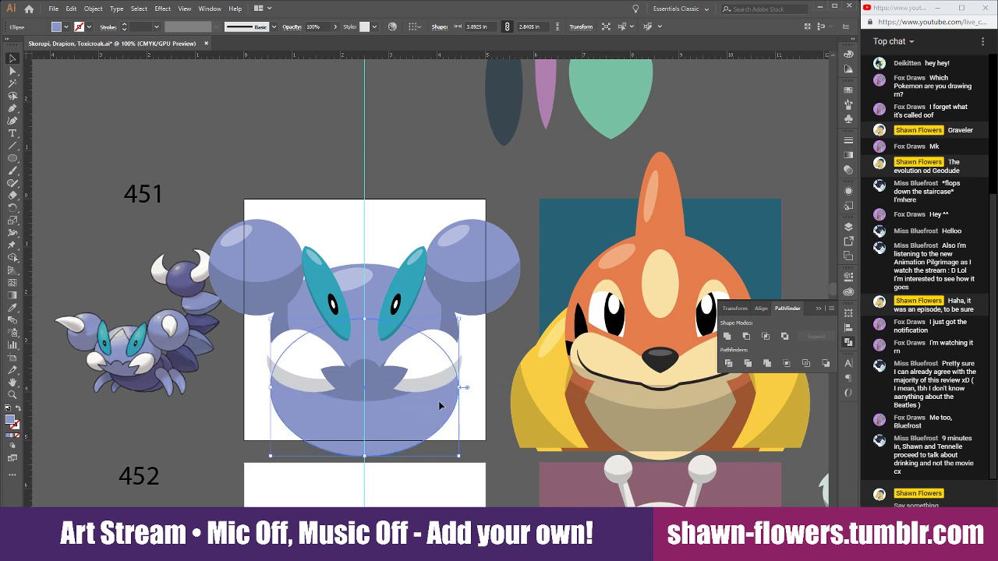
drag(460, 320, 453, 330)
drag(441, 392, 451, 390)
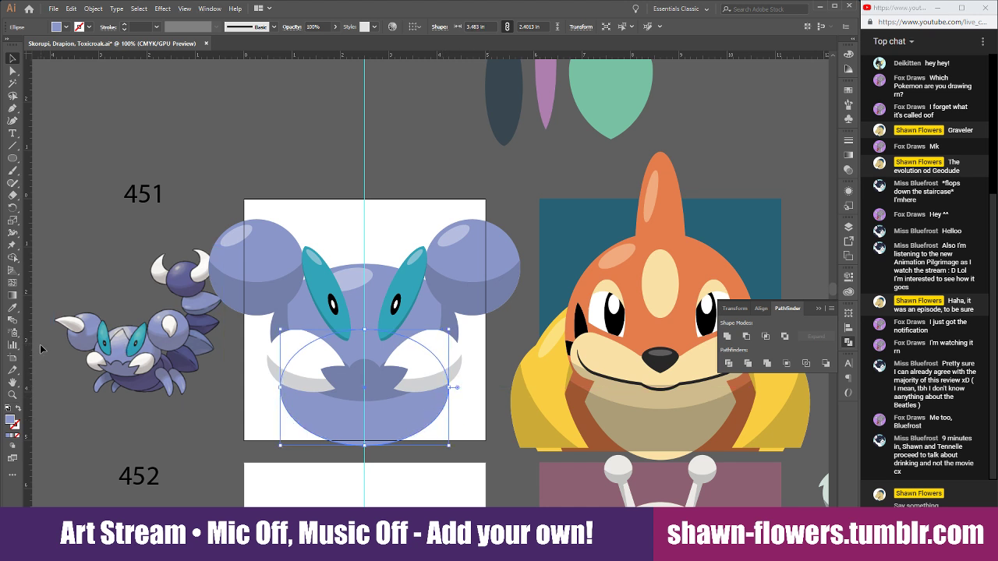
Fill the body ellipse with the dark purple sampled from the reference's tail ball and send it behind the head.
click(11, 311)
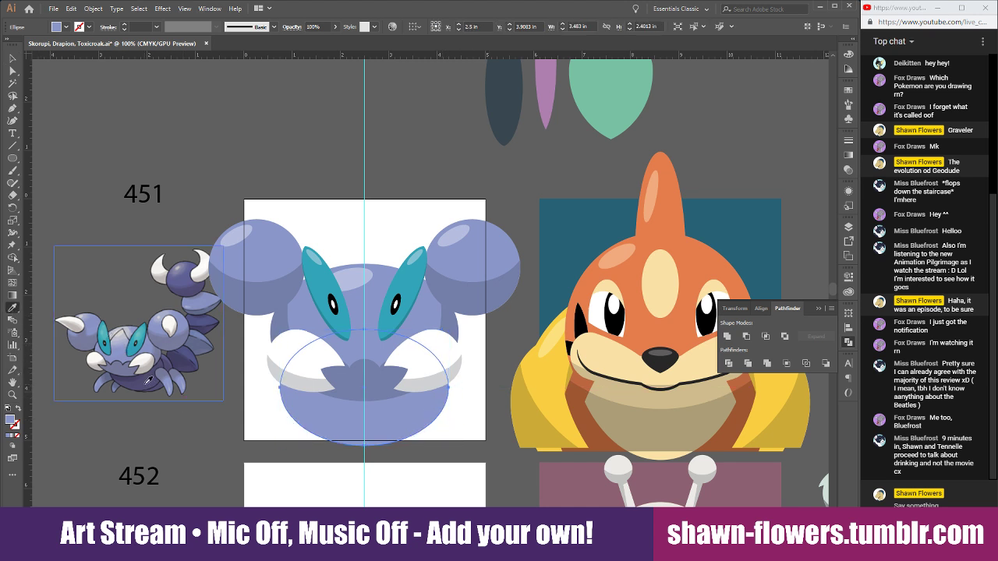
click(185, 276)
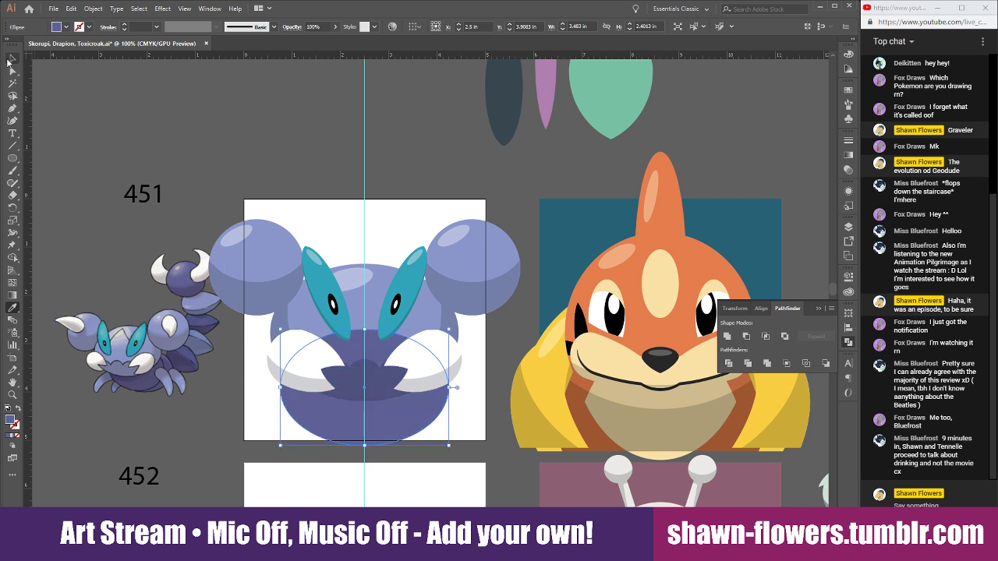
click(11, 59)
key(ctrl+shift+[)
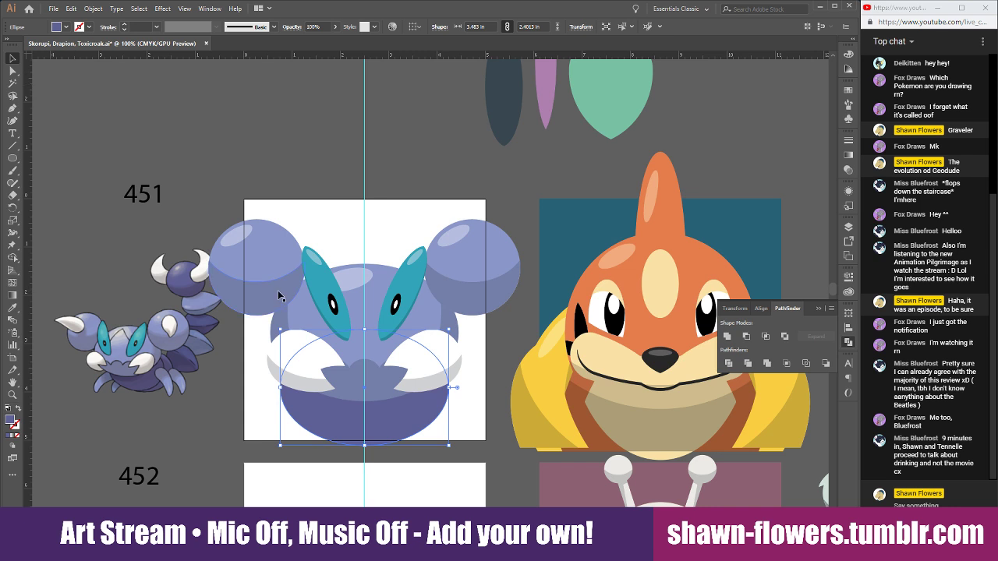
click(471, 423)
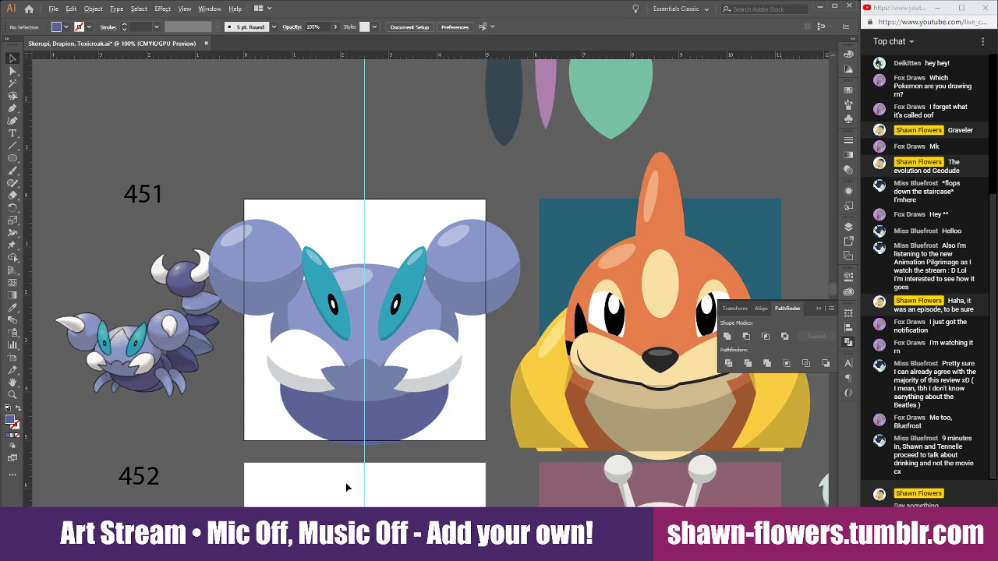
Duplicate the body ellipse in place and give the copy the translucent shadow fill of the round left claw, keeping it behind the head.
scroll(379, 488, up, 1)
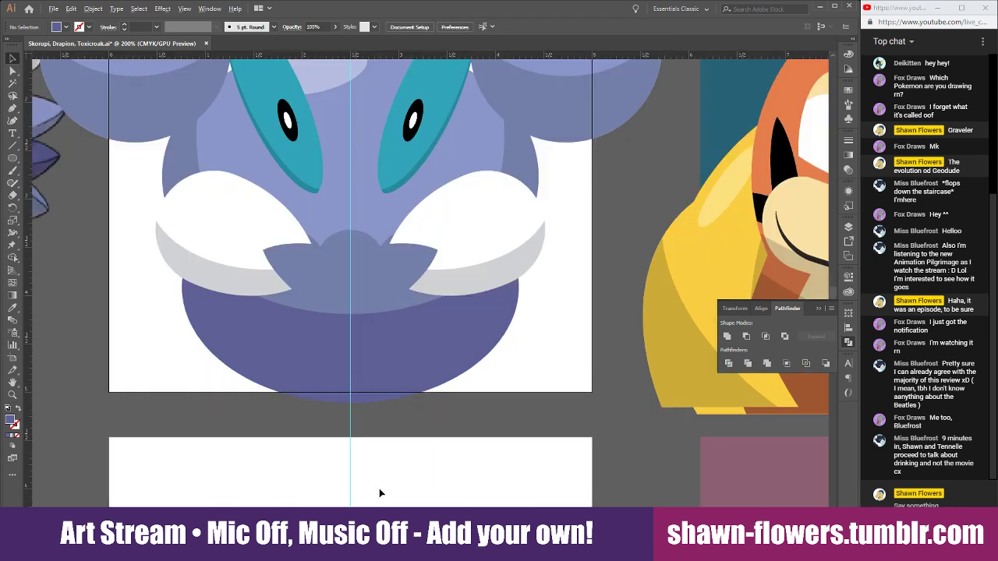
click(298, 384)
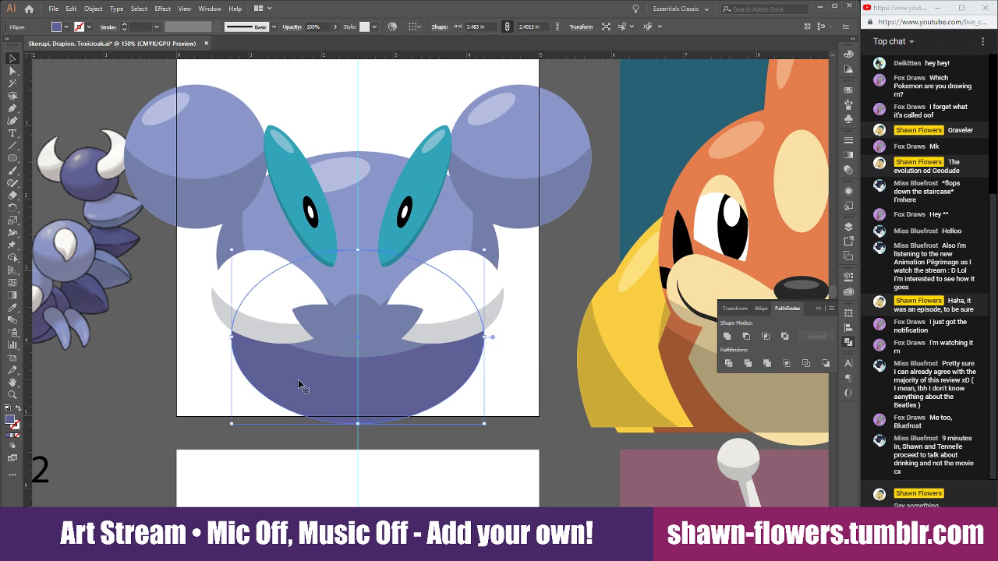
scroll(315, 400, down, 1)
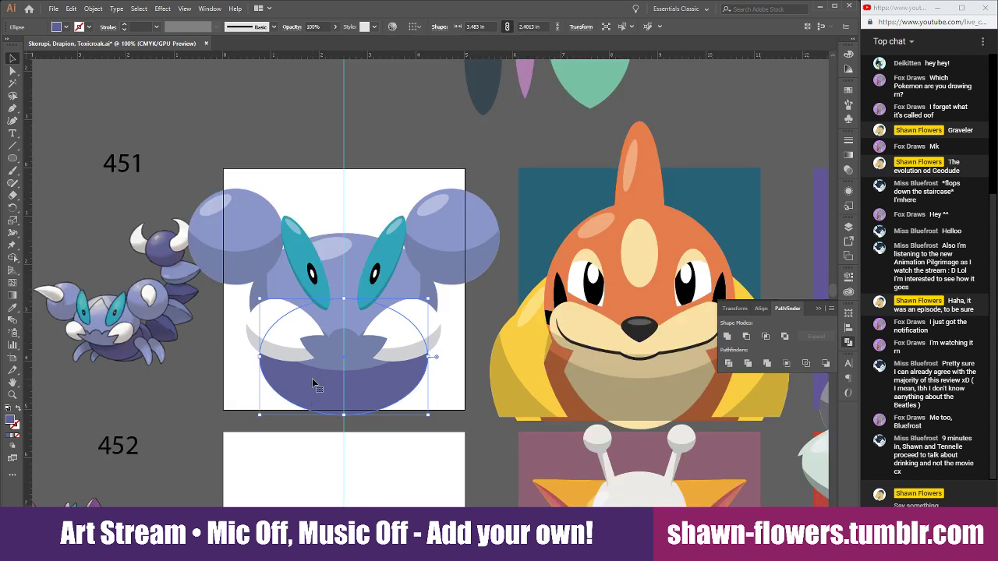
drag(285, 383, 306, 384)
key(shift+Left)
key(shift+Left)
key(shift+Left)
key(shift+Left)
click(13, 307)
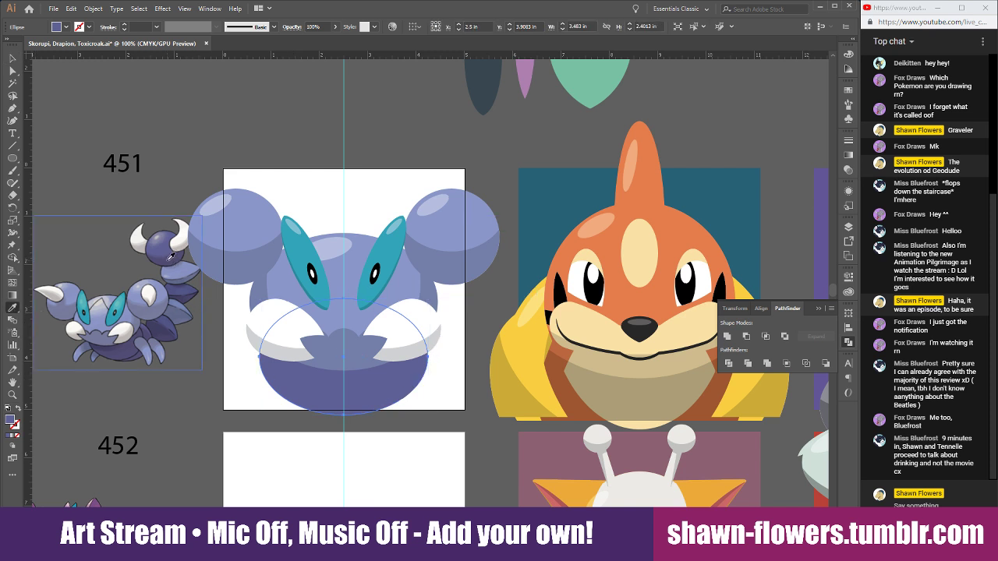
click(251, 259)
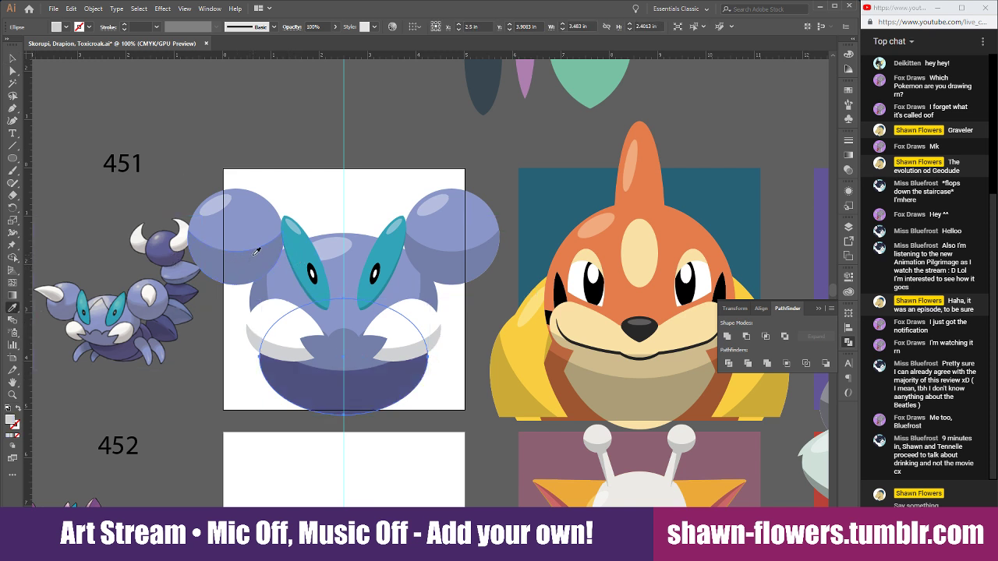
click(11, 59)
click(265, 114)
click(501, 387)
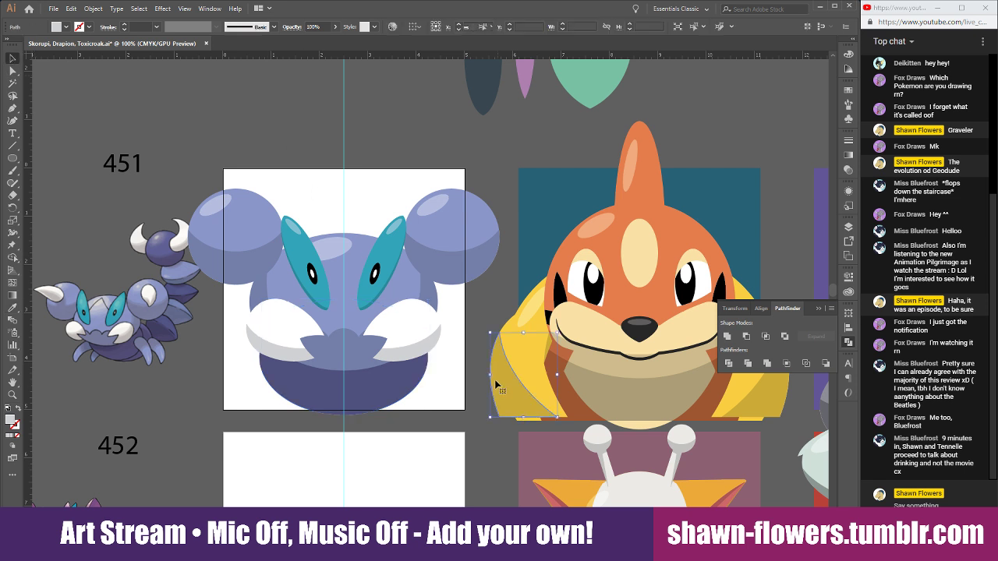
click(453, 391)
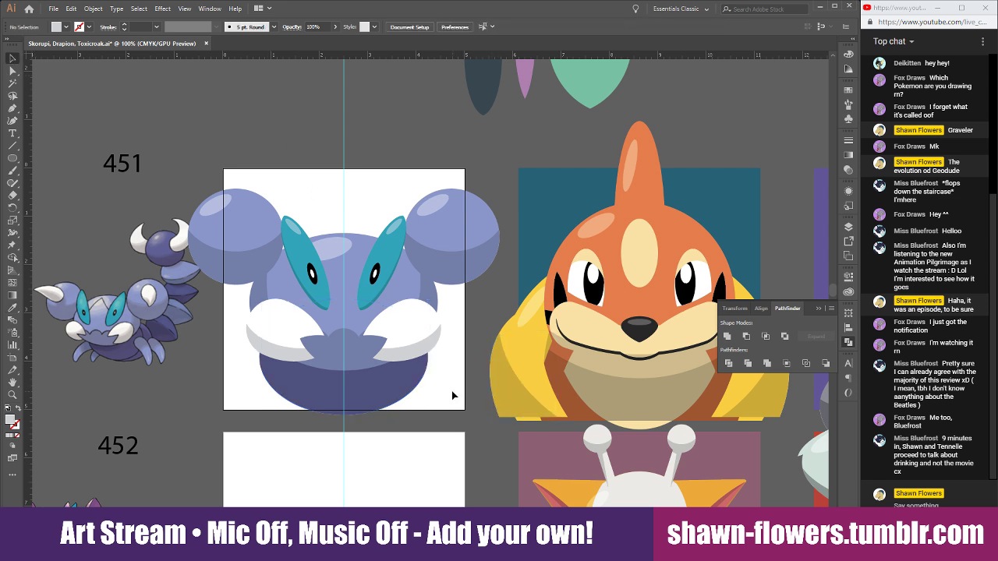
Copy the green leaf shape to the lower left of the 451 artboard and overlap it with a second copy about 1.73 by 3.07 in.
scroll(332, 447, up, 1)
scroll(331, 448, down, 1)
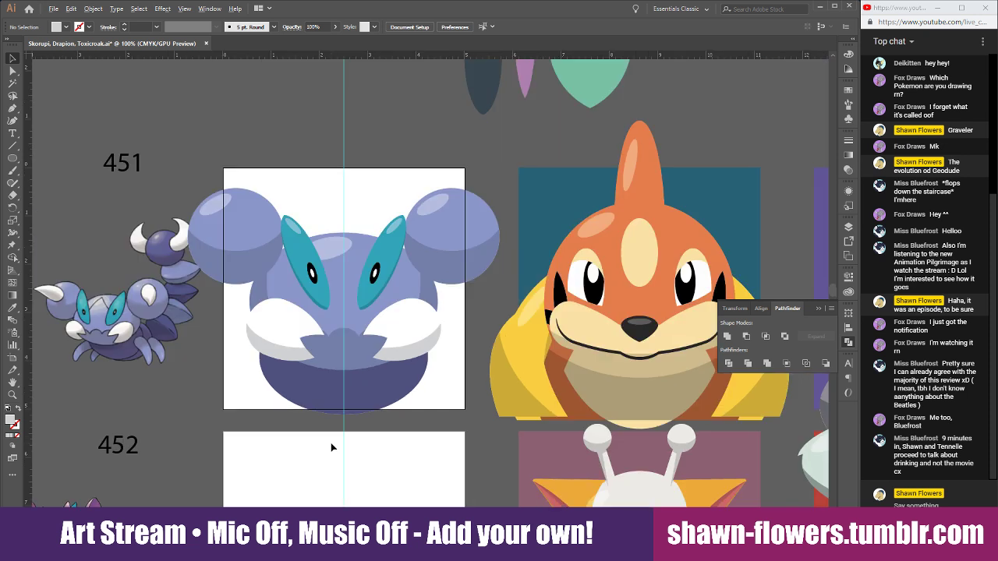
scroll(527, 155, up, 1)
scroll(527, 156, down, 1)
drag(605, 94, 254, 386)
drag(264, 330, 265, 308)
drag(261, 436, 255, 439)
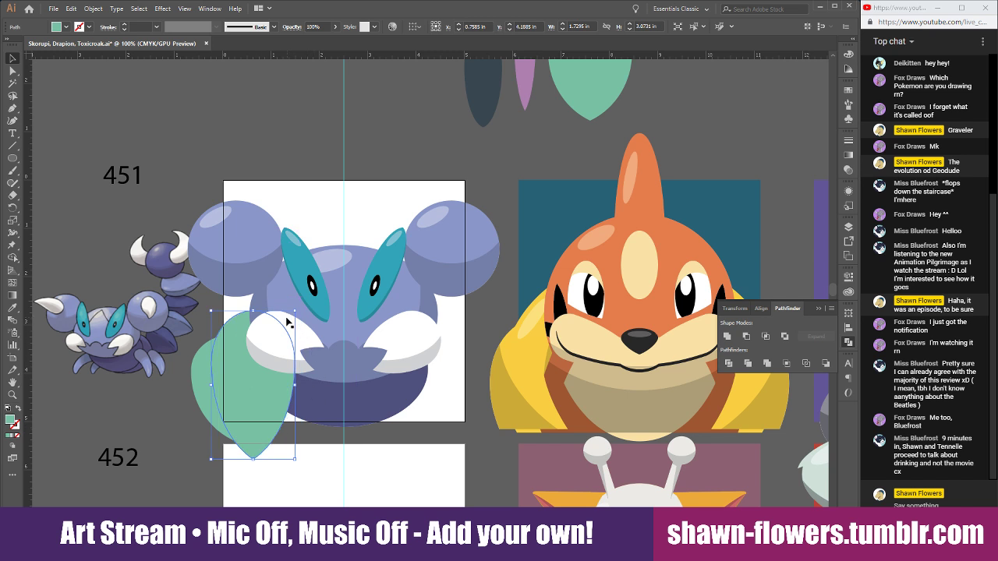
Tilt and enlarge the front leaf, then subtract it from the rear one to leave a crescent about 0.84 by 2.12 in.
drag(300, 311, 314, 321)
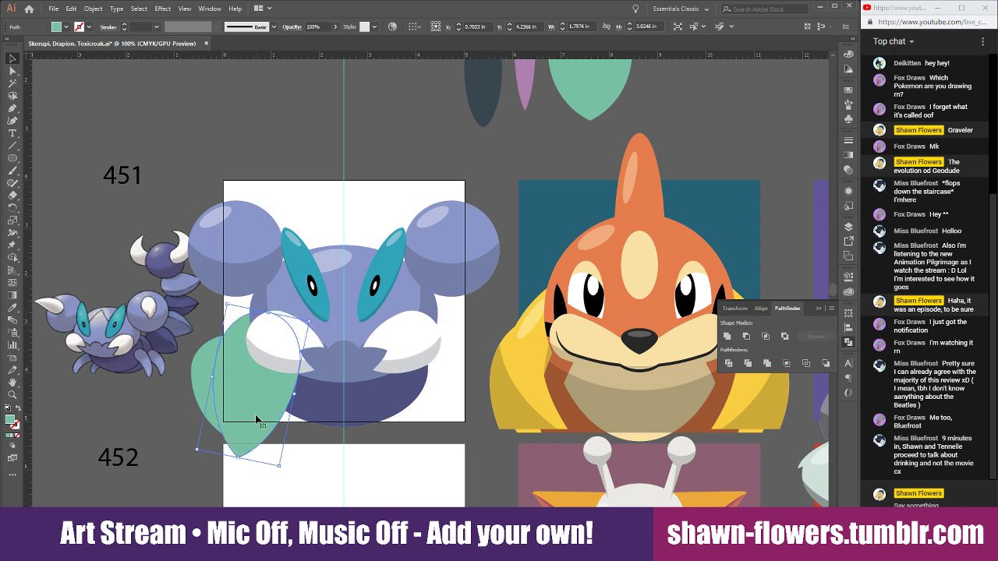
mouse_move(250, 425)
mouse_down()
mouse_move(267, 409)
mouse_move(256, 416)
mouse_up()
drag(277, 313, 283, 285)
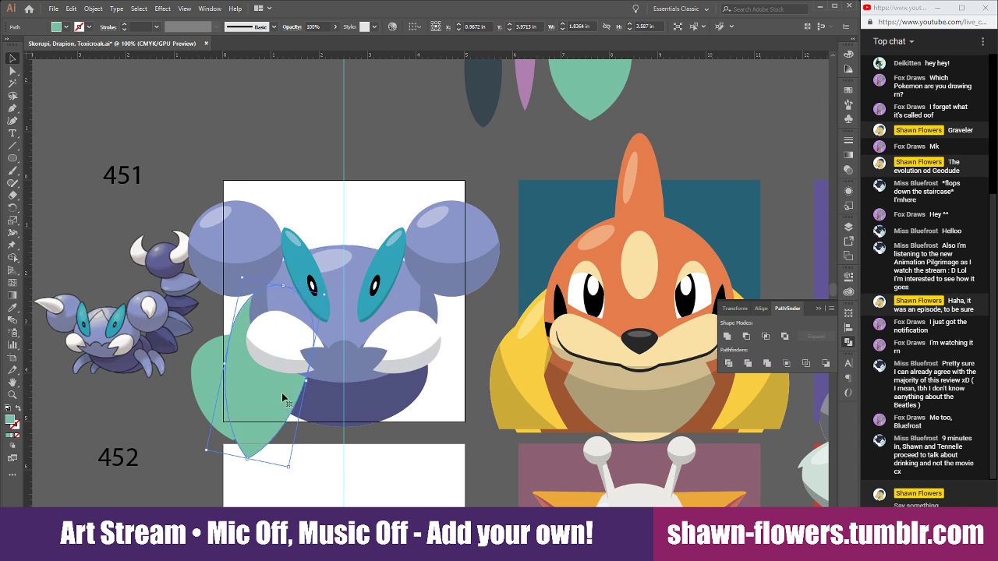
drag(309, 382, 219, 418)
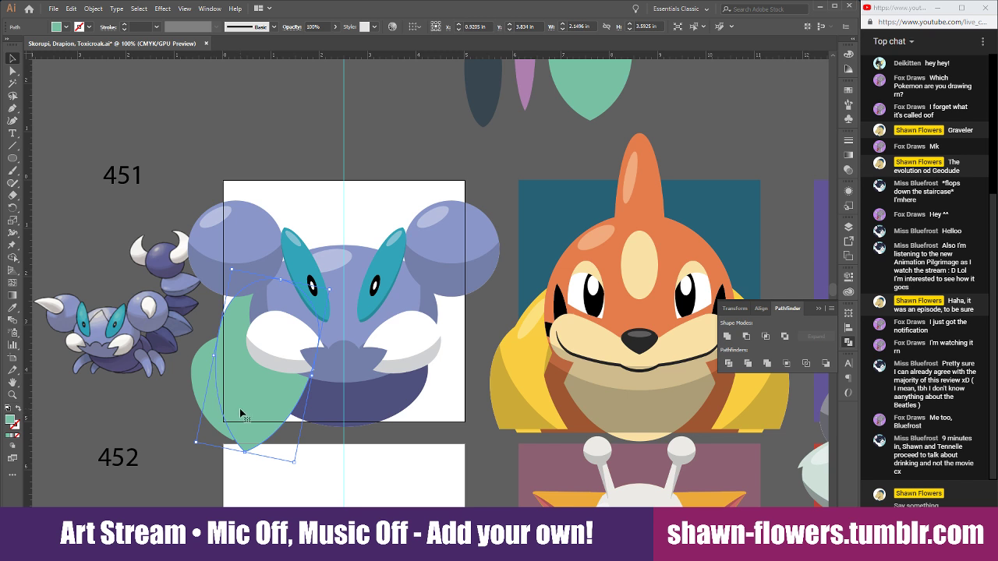
drag(218, 355, 212, 384)
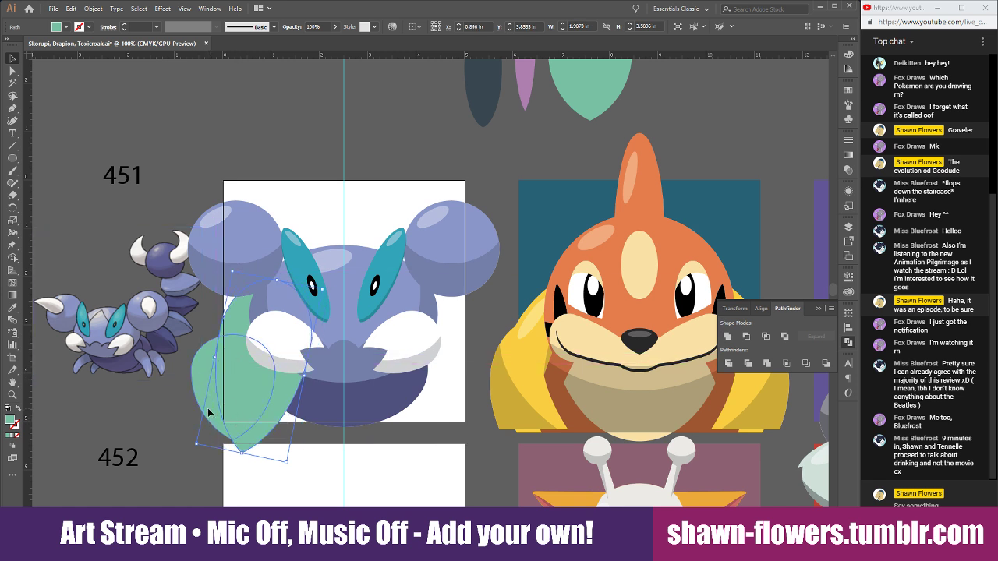
shift+click(208, 413)
click(747, 338)
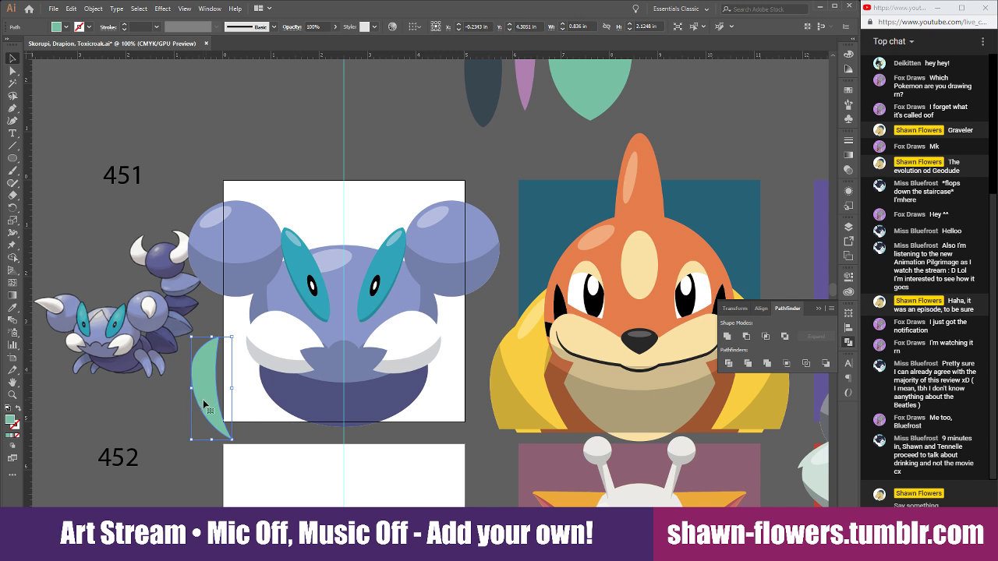
Round the green crescent's upper tip with a corner radius of 0.25 in.
scroll(221, 398, up, 2)
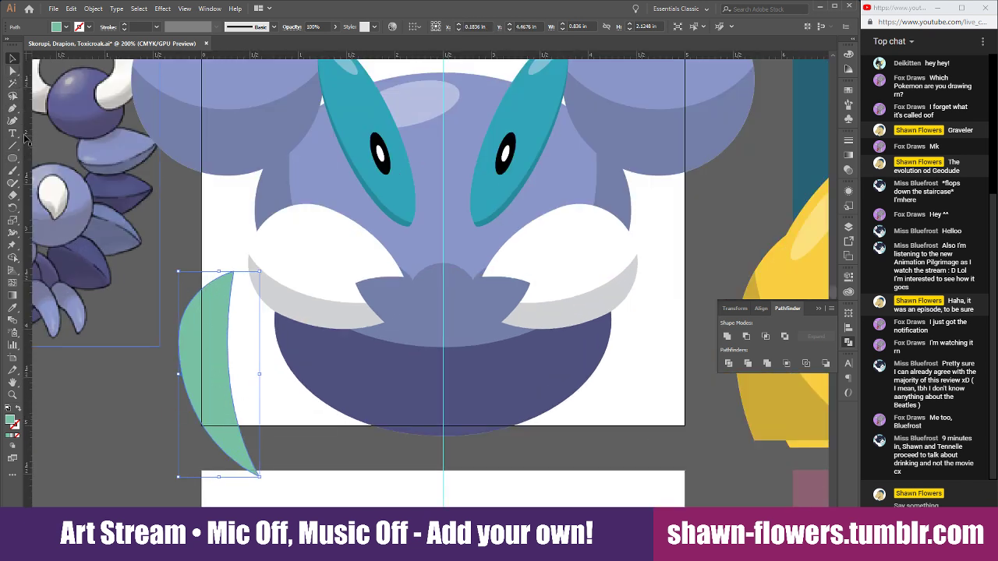
click(11, 72)
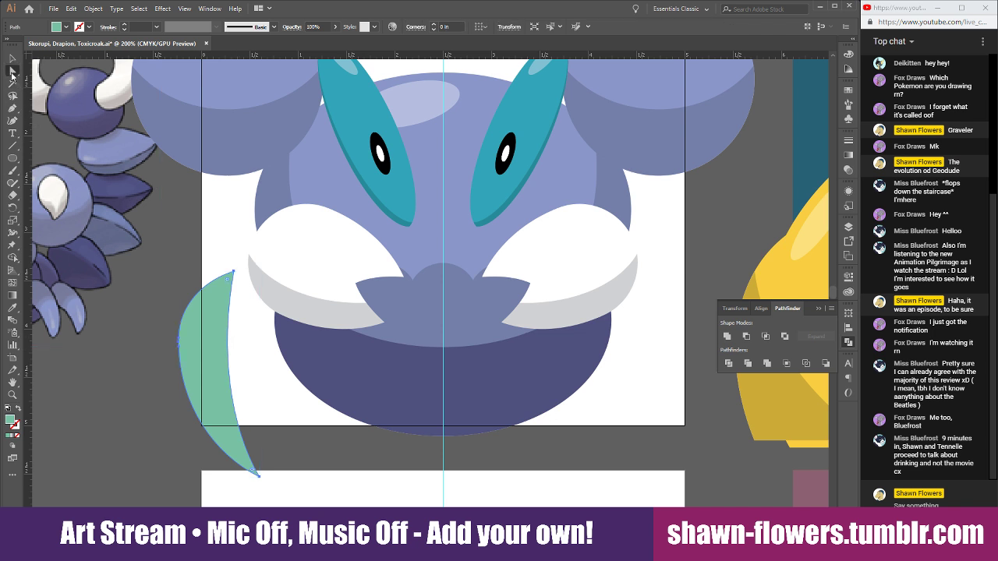
click(233, 273)
drag(231, 285, 223, 335)
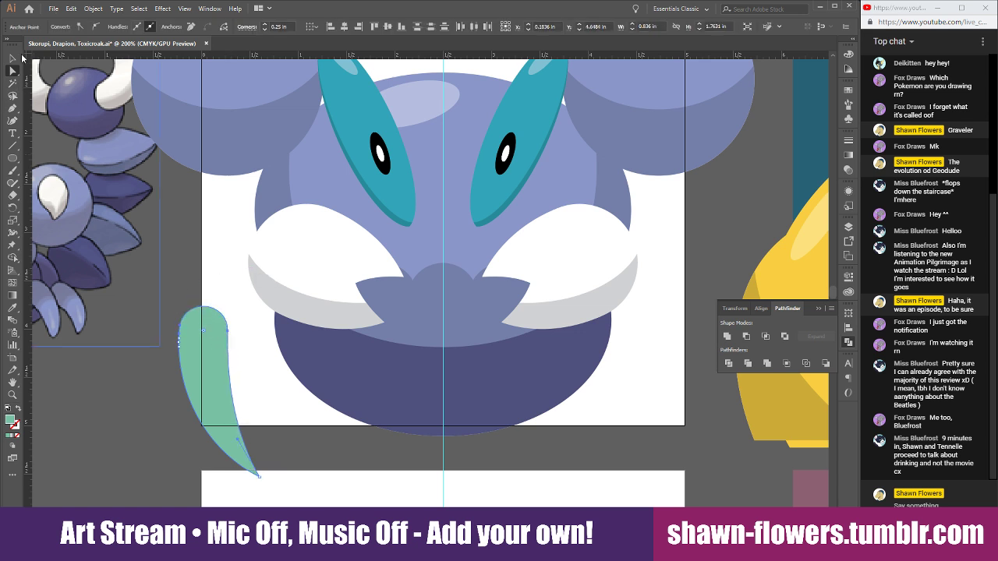
Rotate the rounded green crescent outward, enlarge it to about 1.47 by 1.76 in and attach it to the body's left side as a leg.
key(v)
drag(209, 368, 210, 315)
drag(264, 253, 319, 345)
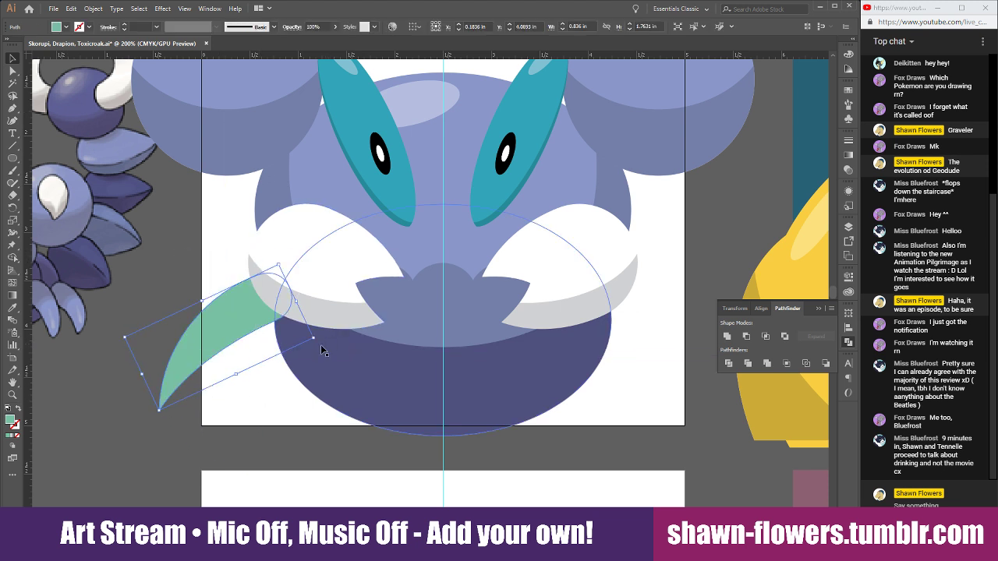
drag(214, 322, 227, 348)
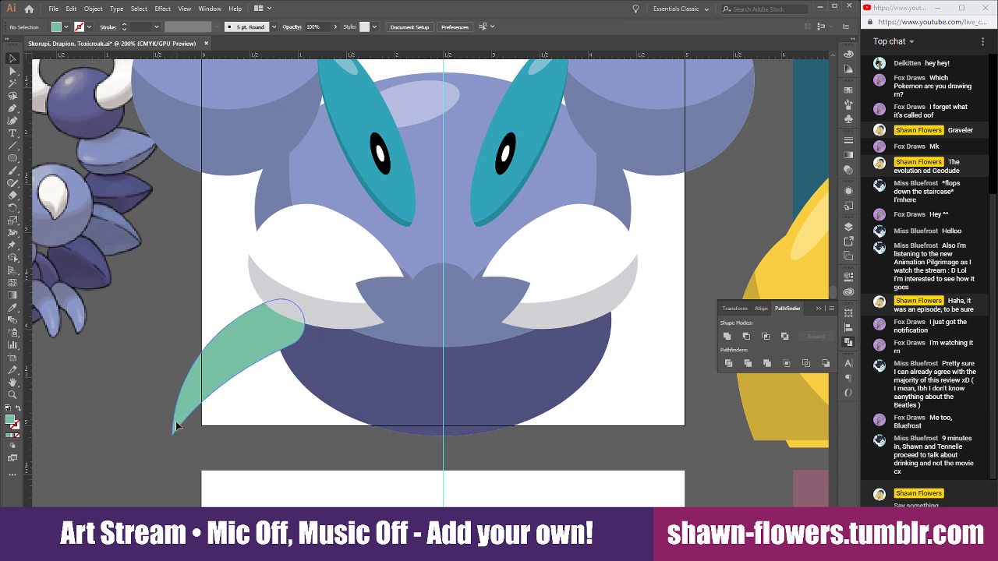
drag(172, 436, 168, 468)
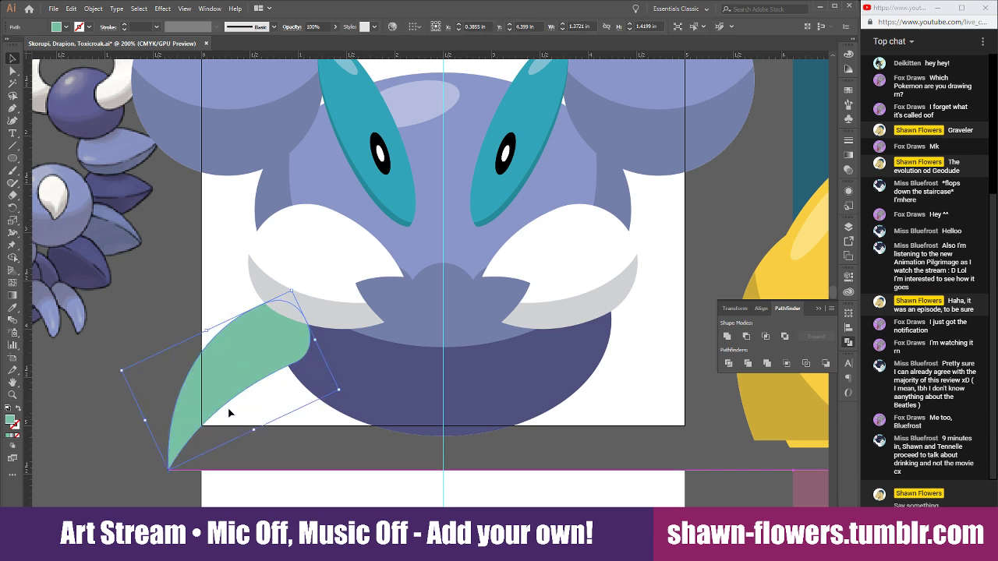
drag(255, 361, 243, 352)
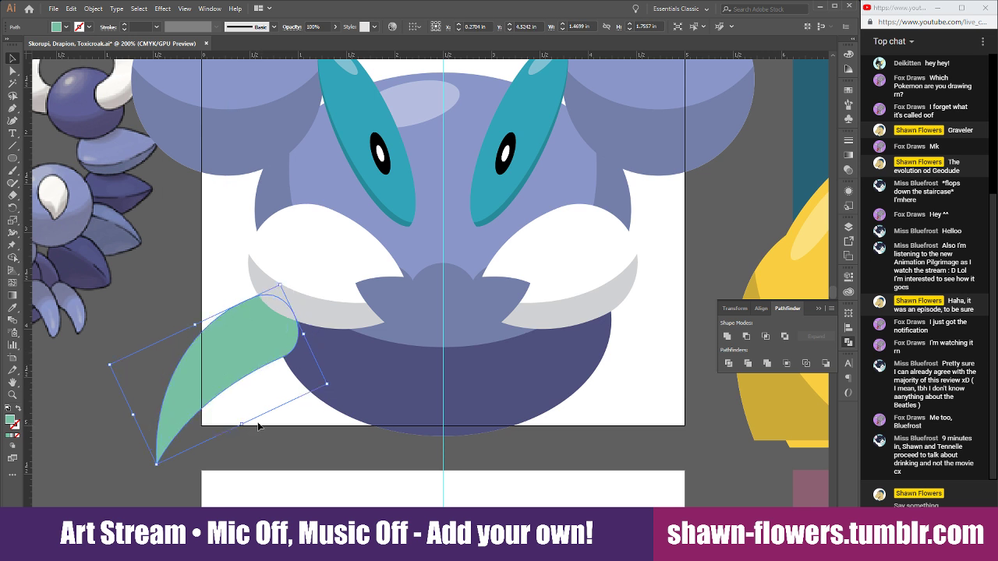
Recolour the green leg on the body's left side with the light blue-violet sampled from the face.
scroll(246, 427, down, 1)
scroll(320, 450, left, 3)
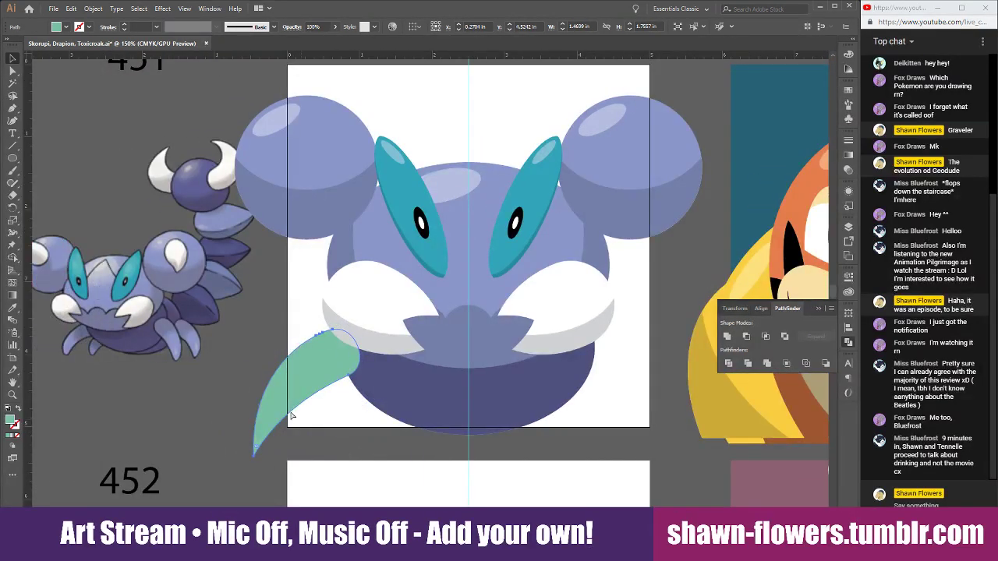
click(12, 310)
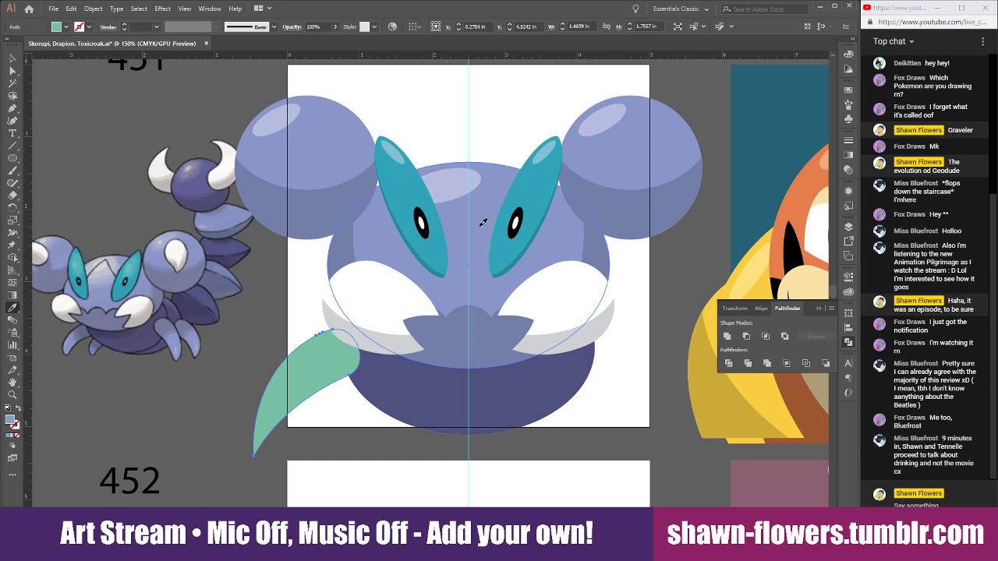
click(481, 225)
click(12, 59)
scroll(377, 430, up, 1)
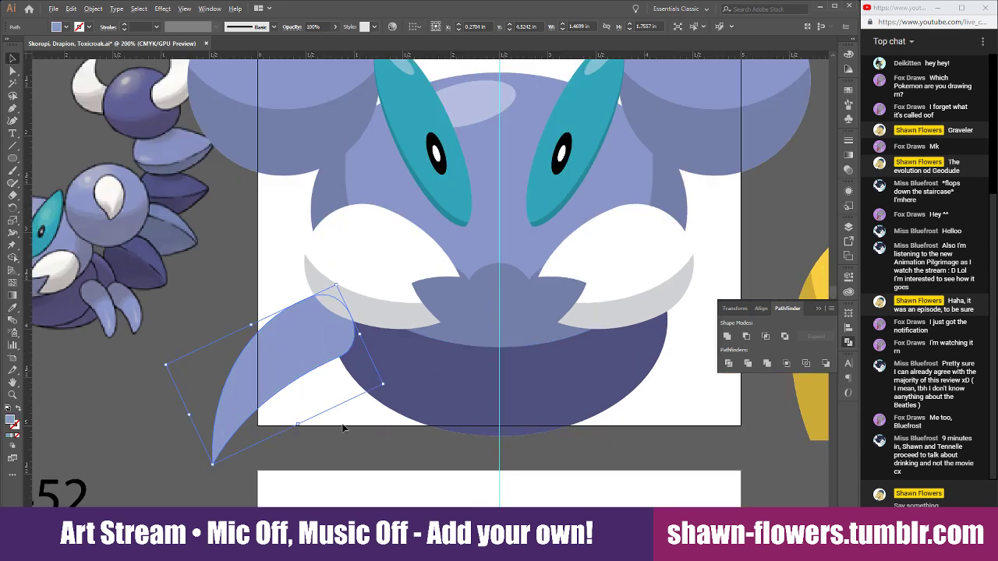
Duplicate the left leg slightly lower, rotate the copy steeper to about 1.30 by 1.91 in and arrange it behind the first leg.
drag(279, 359, 310, 371)
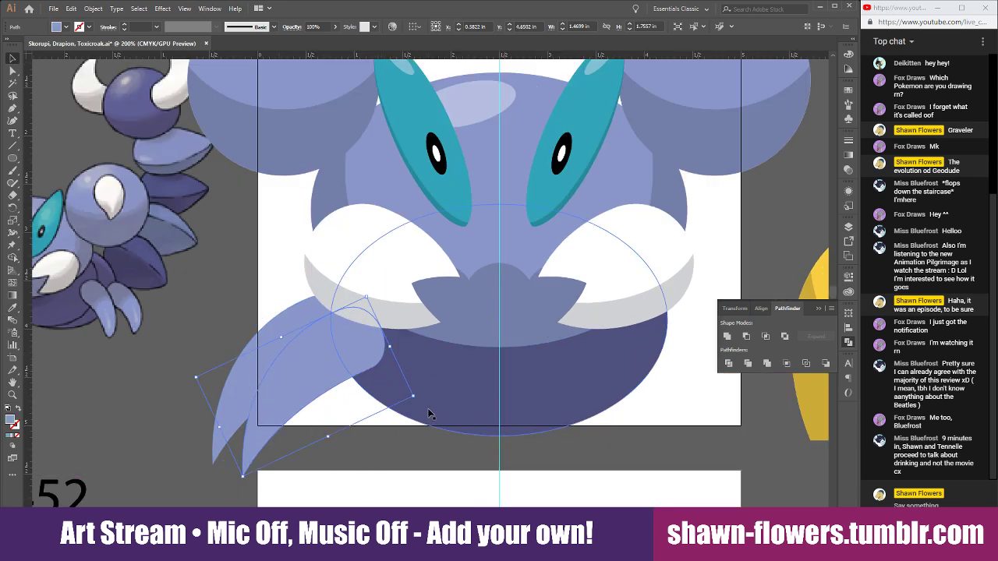
drag(418, 396, 417, 380)
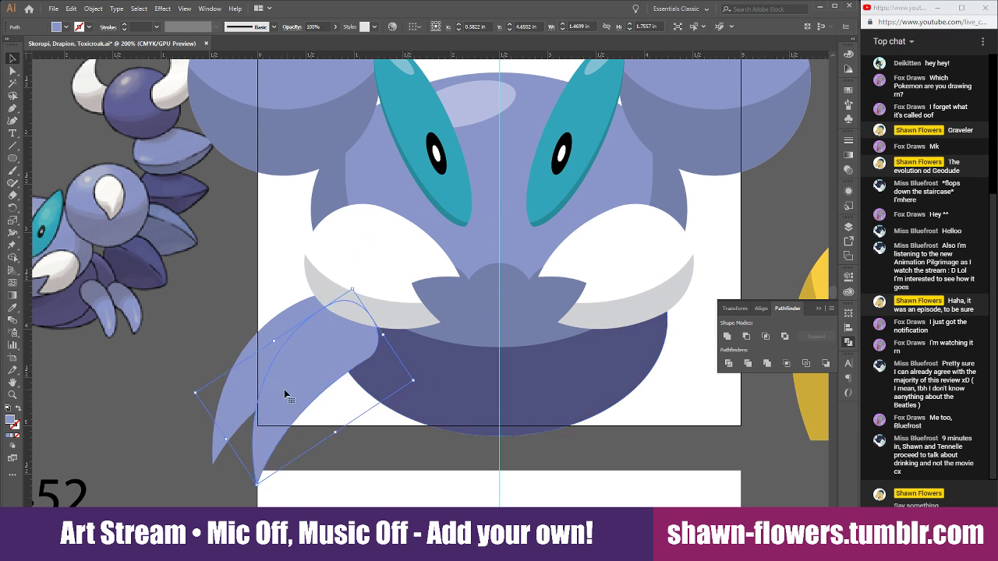
mouse_move(267, 418)
mouse_down()
mouse_move(255, 422)
mouse_move(267, 429)
mouse_up()
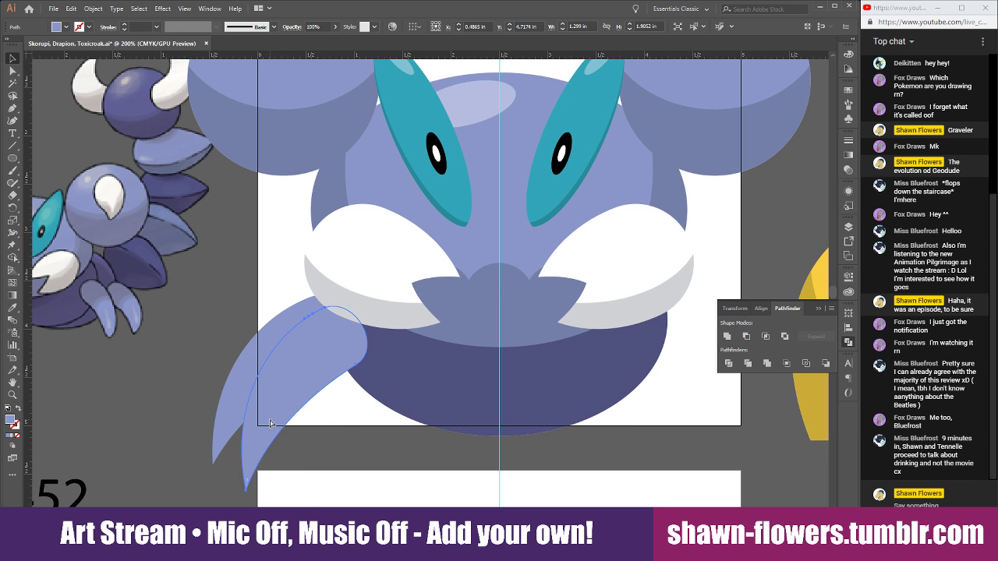
key(ctrl+bracketleft)
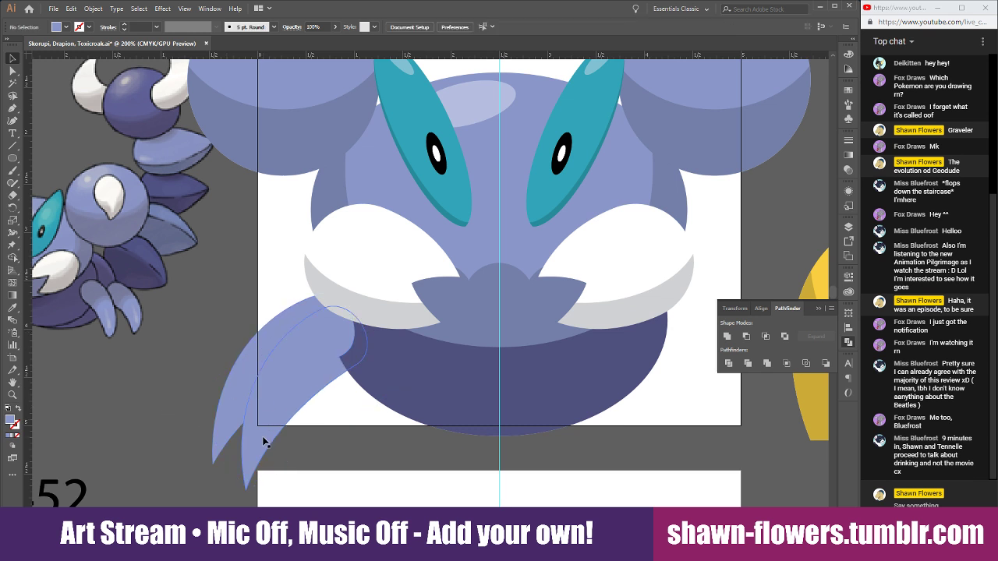
Shade both left legs with copies laid over them, filled with the light grey shadow sampled from the head's shading.
mouse_move(260, 439)
mouse_down()
mouse_move(272, 439)
mouse_move(251, 439)
mouse_up()
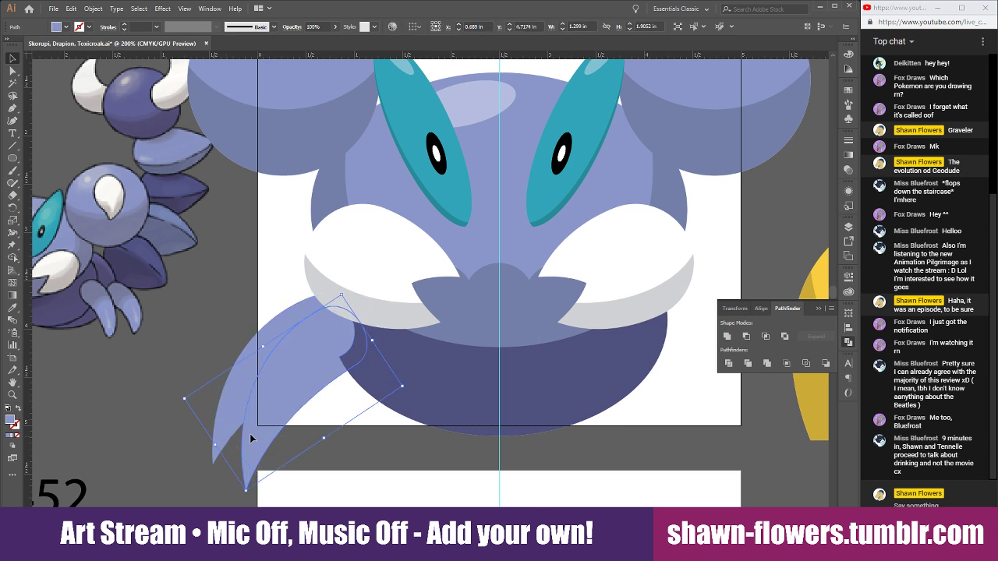
click(12, 309)
click(471, 390)
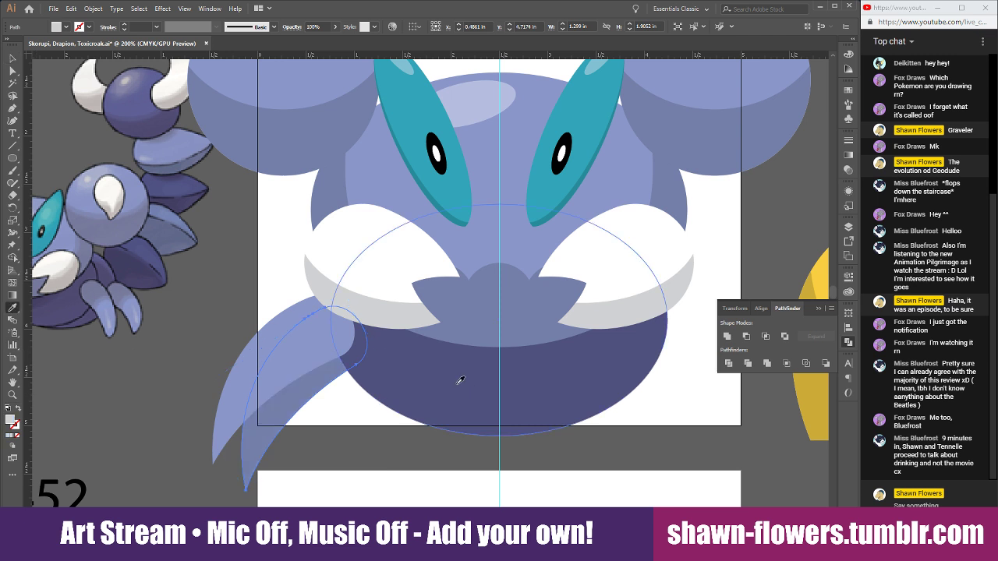
click(243, 402)
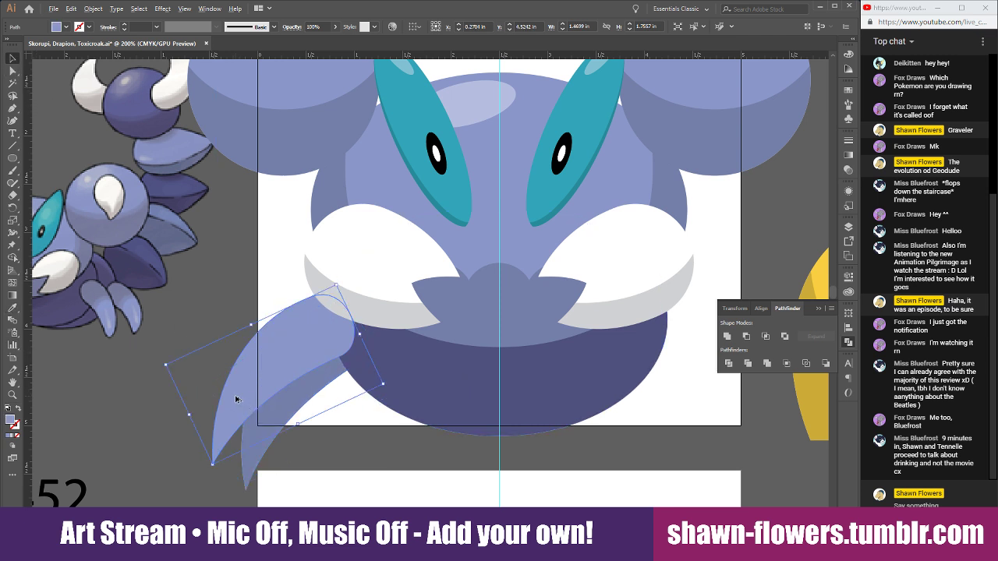
mouse_move(236, 398)
mouse_down()
mouse_move(265, 396)
mouse_move(239, 390)
mouse_up()
click(13, 309)
click(457, 303)
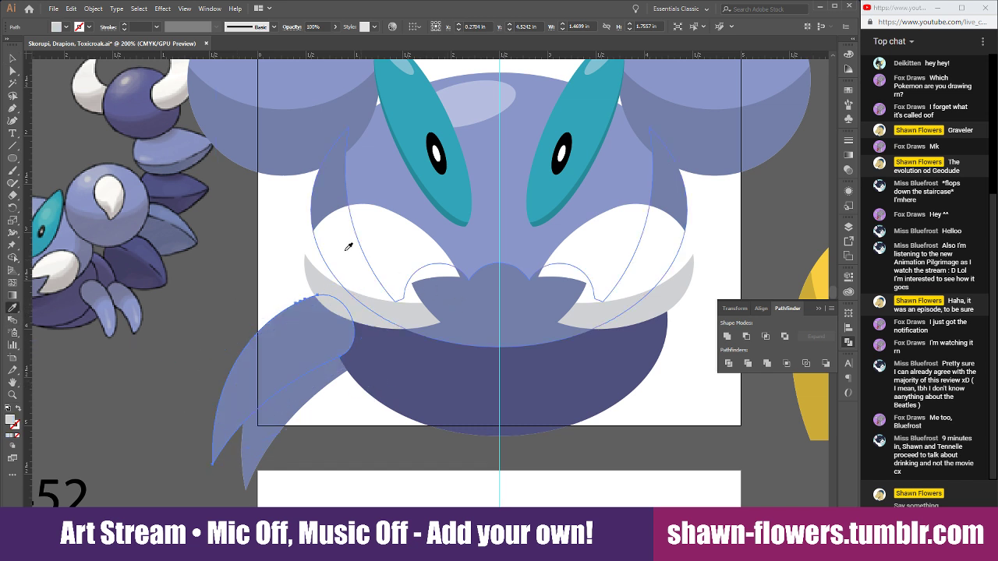
click(13, 59)
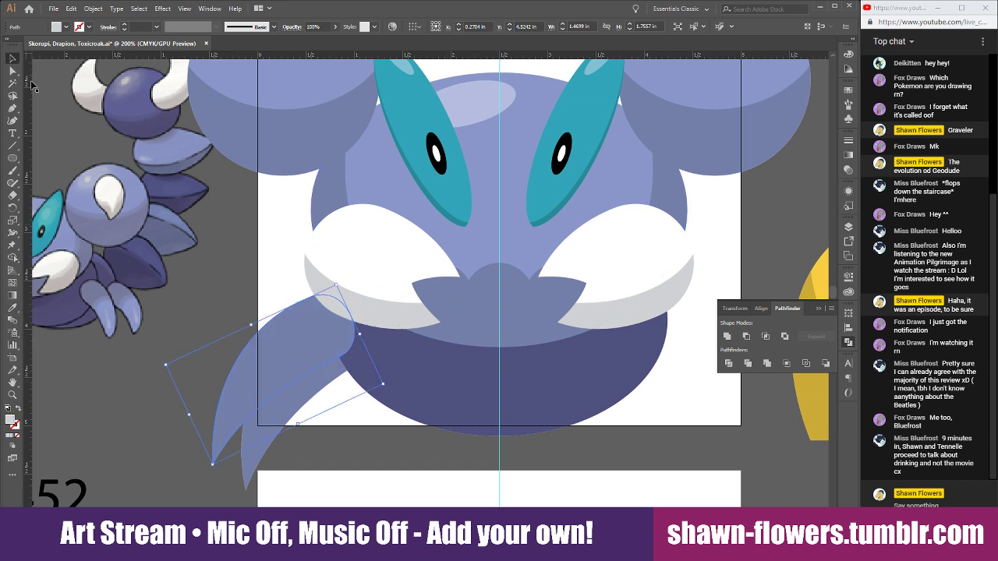
Darken the rear left leg's shading with a darker grey shadow sampled from a neighbouring finished portrait.
click(345, 436)
click(281, 400)
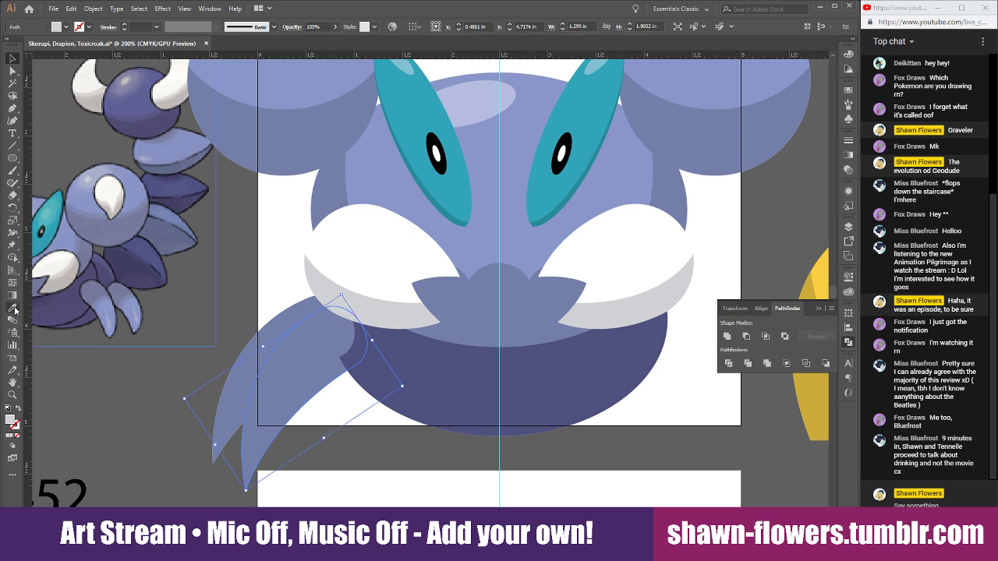
click(14, 309)
scroll(298, 348, down, 2)
scroll(309, 345, right, 2)
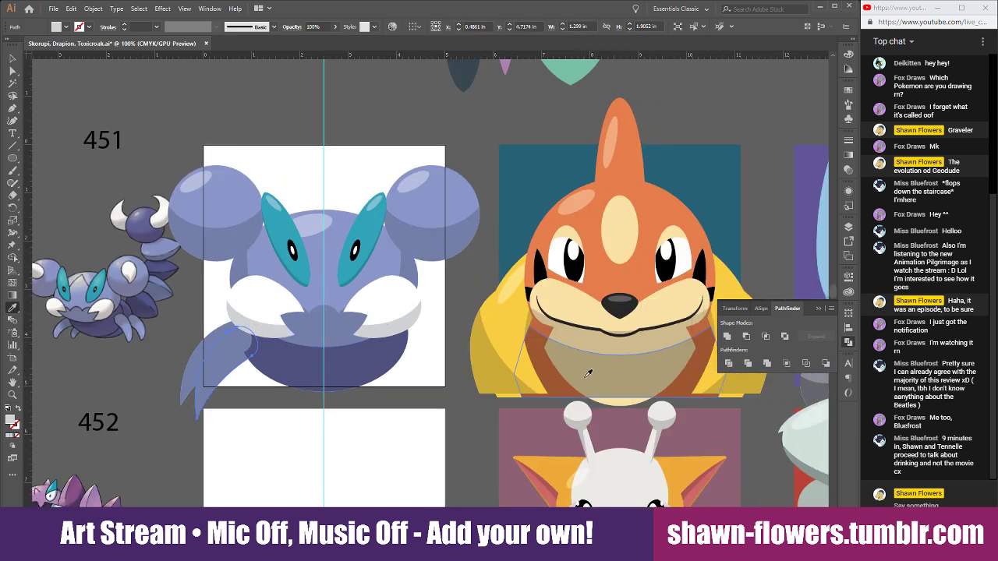
scroll(589, 374, down, 5)
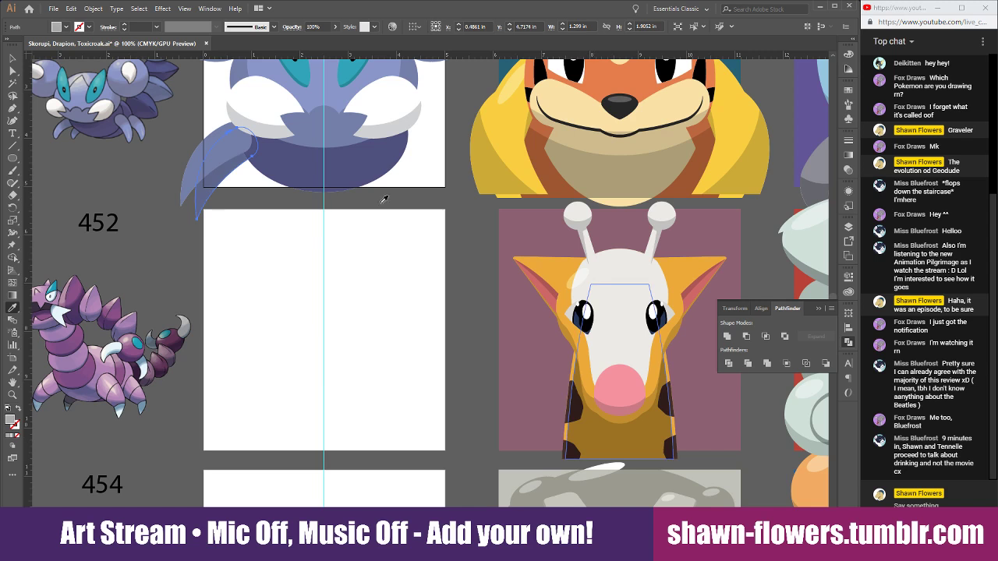
click(12, 60)
click(277, 300)
Shift the rear left leg and its shading slightly outward beneath the front leg.
scroll(277, 328, up, 3)
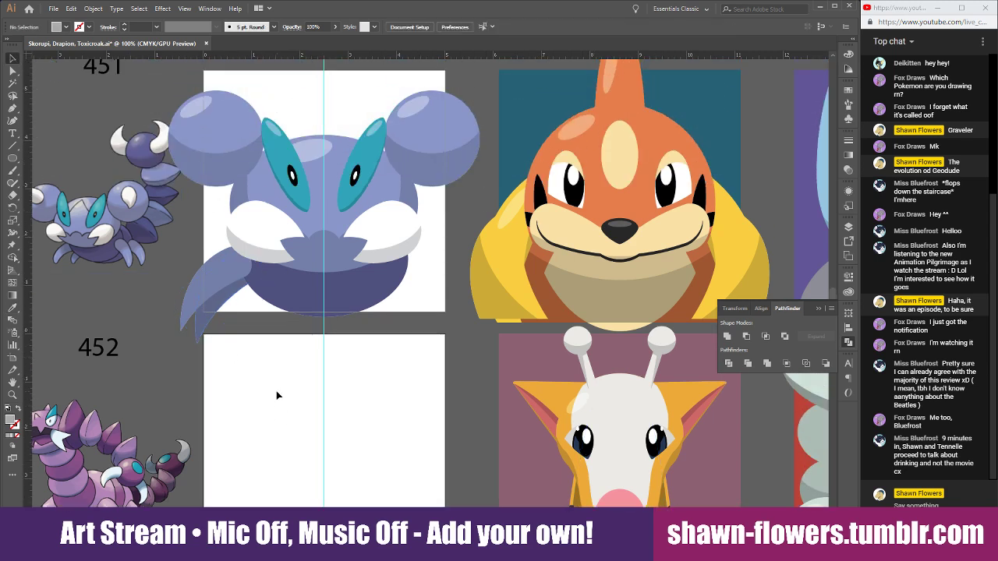
scroll(234, 398, up, 1)
scroll(221, 384, up, 2)
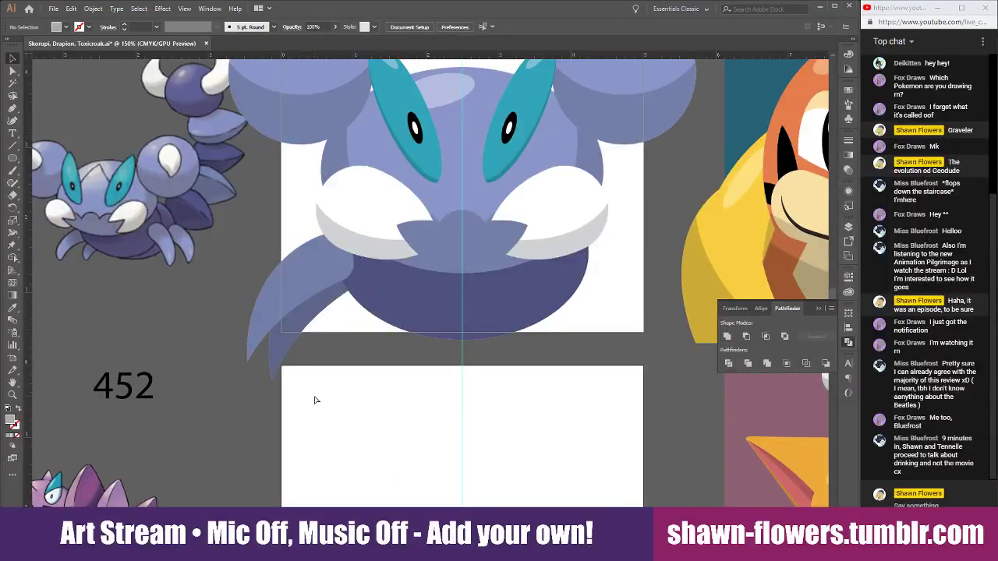
scroll(339, 408, up, 2)
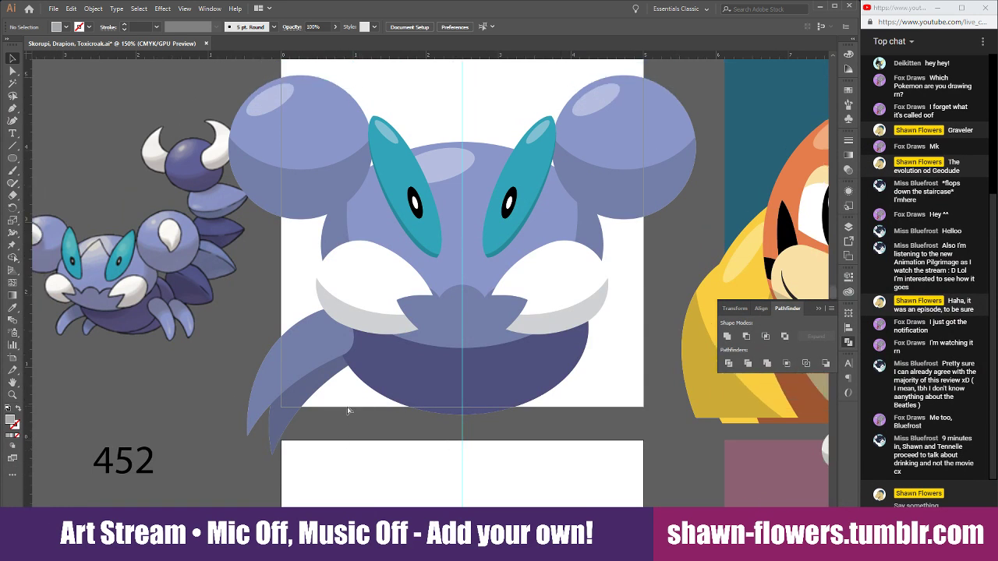
drag(289, 433, 400, 385)
click(337, 478)
Copy the shaded left leg pair, reflect the copy across the vertical axis and place it symmetrically on the body's right side.
drag(344, 398, 539, 380)
click(93, 9)
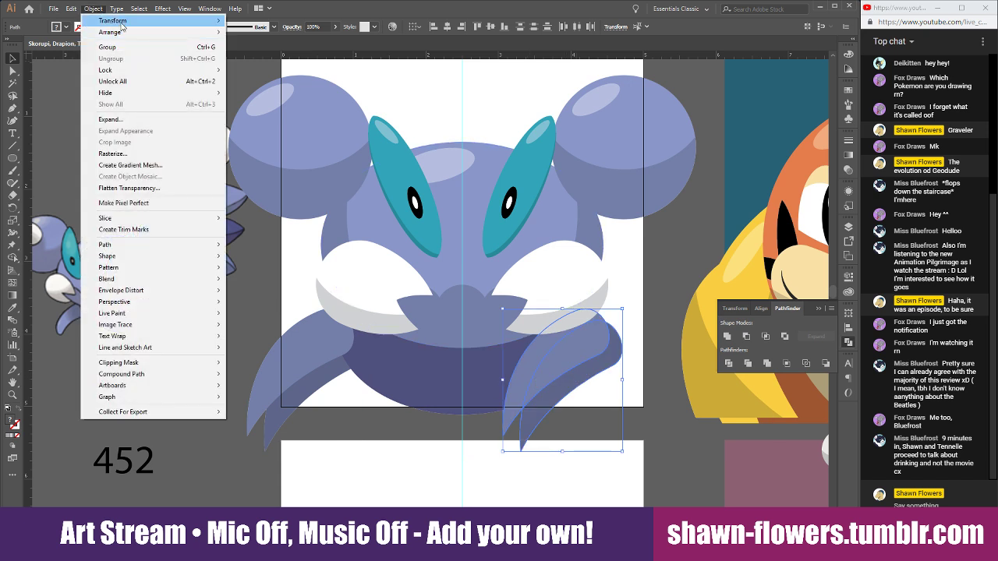
mouse_move(121, 22)
click(253, 59)
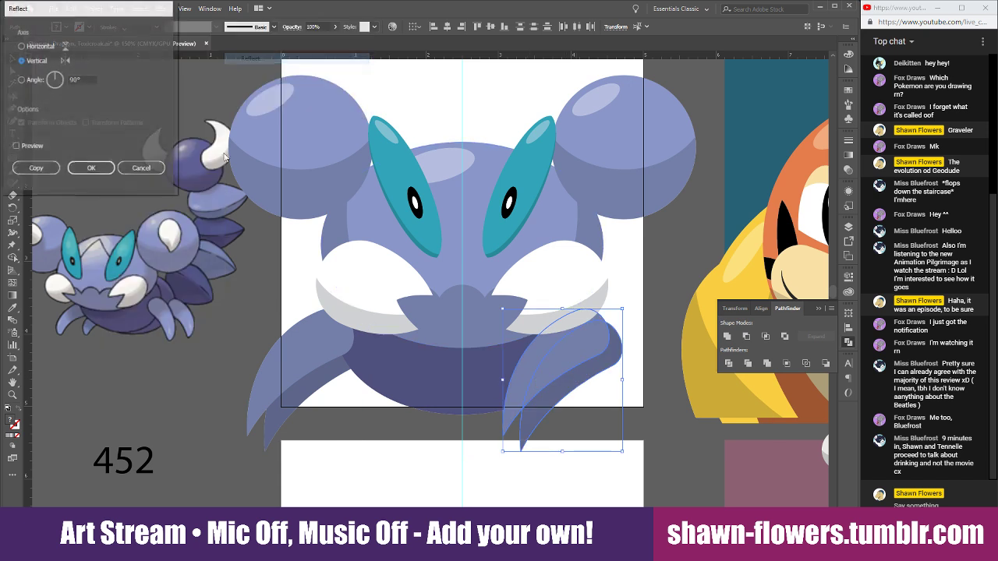
click(77, 168)
drag(592, 387, 647, 390)
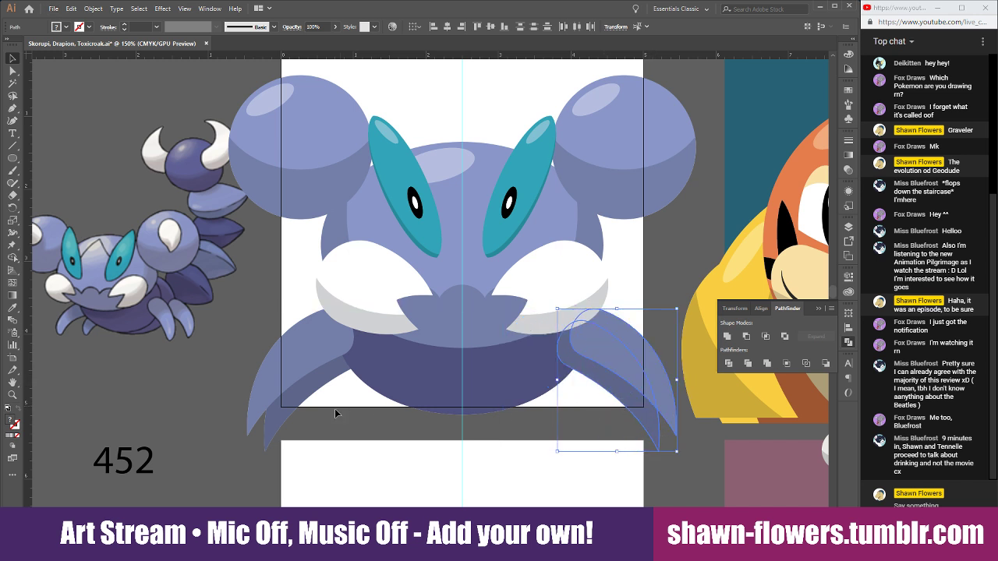
shift+click(299, 352)
scroll(581, 441, up, 2)
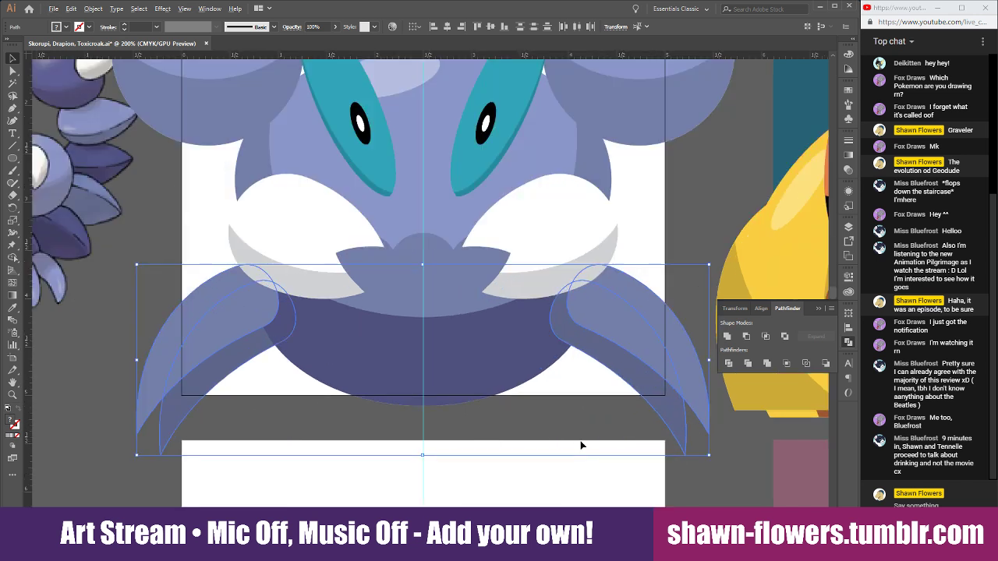
mouse_move(631, 301)
mouse_down()
mouse_move(658, 305)
mouse_move(641, 309)
mouse_up()
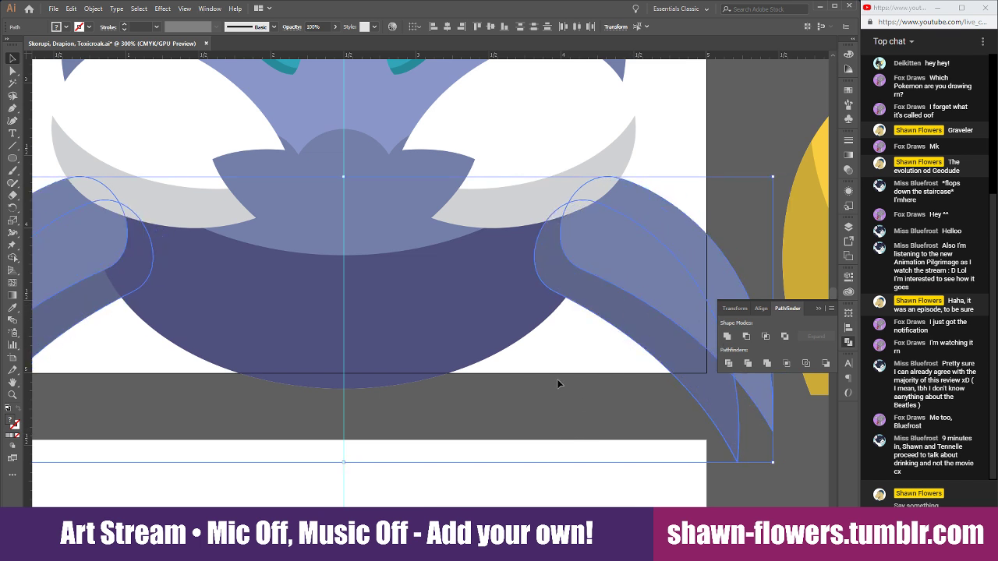
click(627, 422)
drag(659, 346, 659, 347)
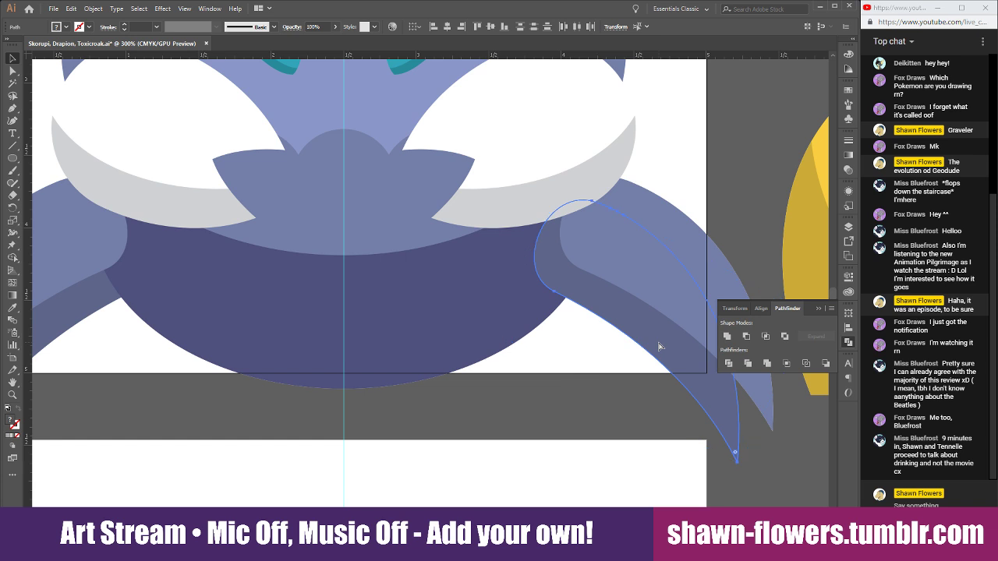
click(595, 375)
Copy the front left leg's shadow shape onto the left claw ball and rotate it nearly upright, about 0.82 by 2.14 in.
scroll(593, 376, down, 2)
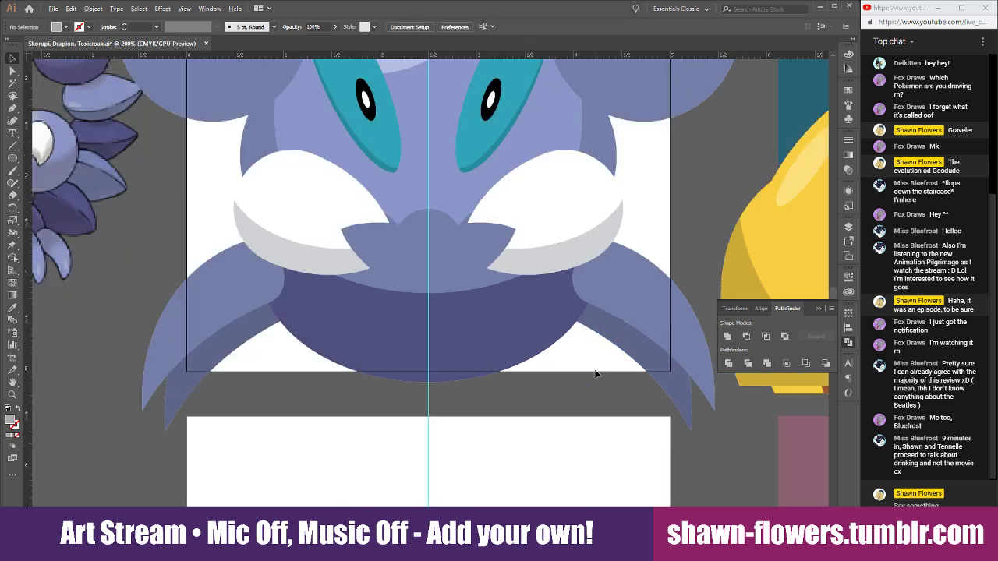
scroll(588, 385, down, 1)
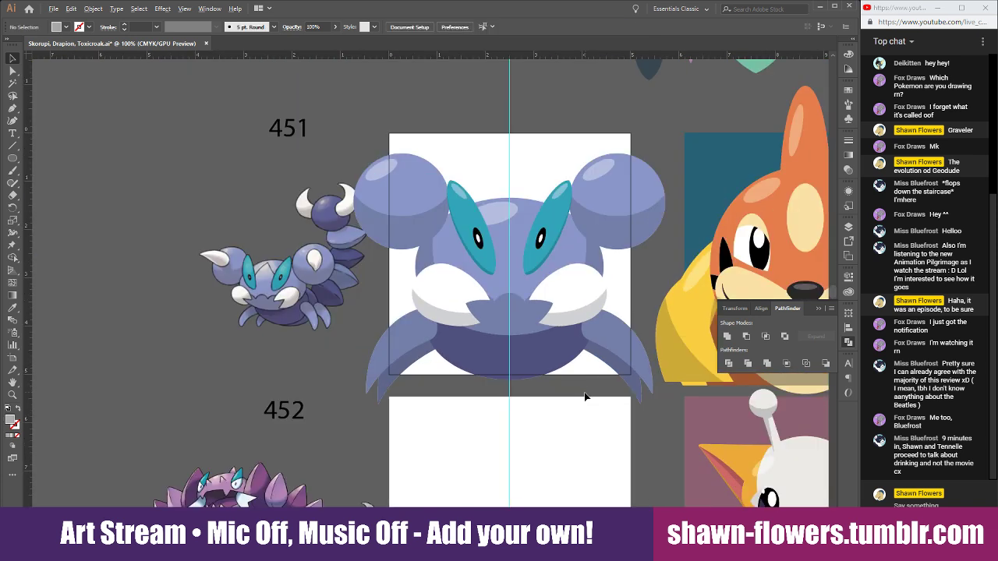
scroll(585, 393, up, 1)
scroll(583, 402, up, 2)
scroll(578, 422, down, 1)
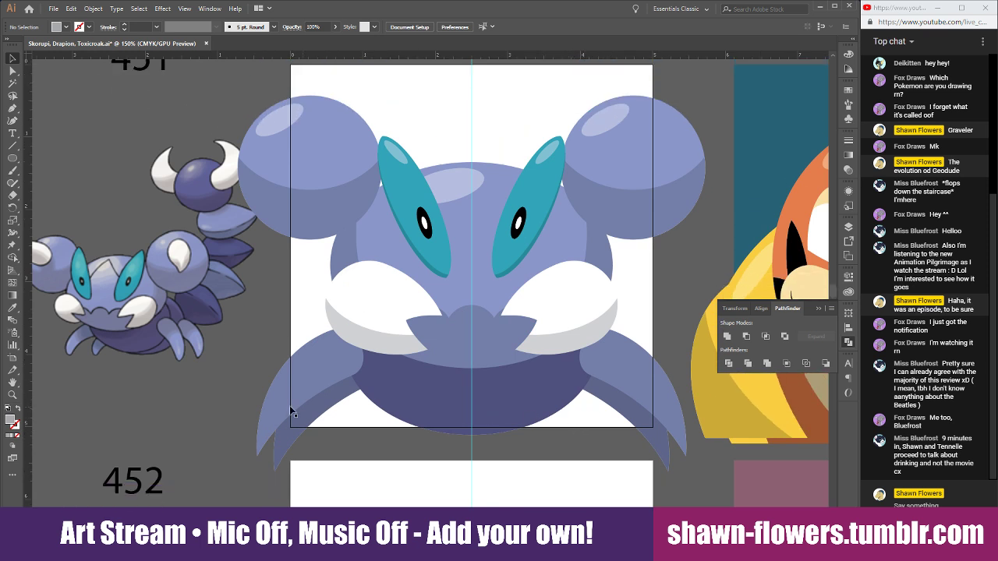
drag(310, 363, 294, 180)
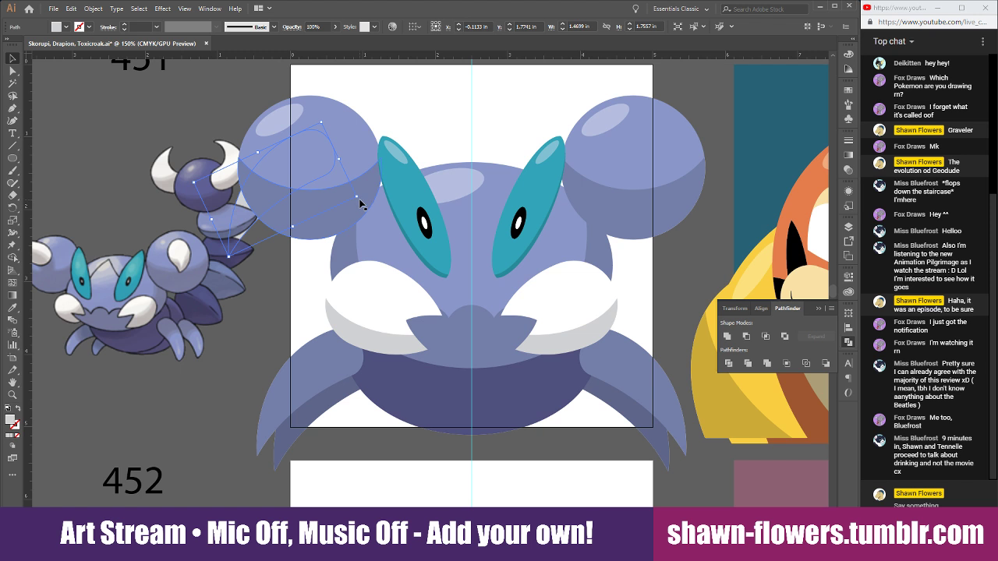
drag(362, 198, 401, 145)
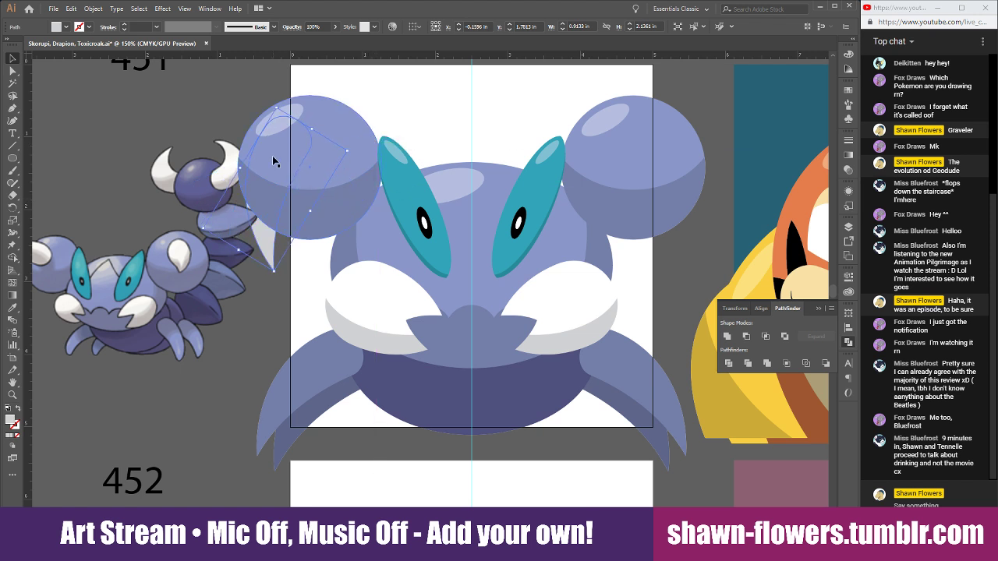
drag(268, 249, 316, 287)
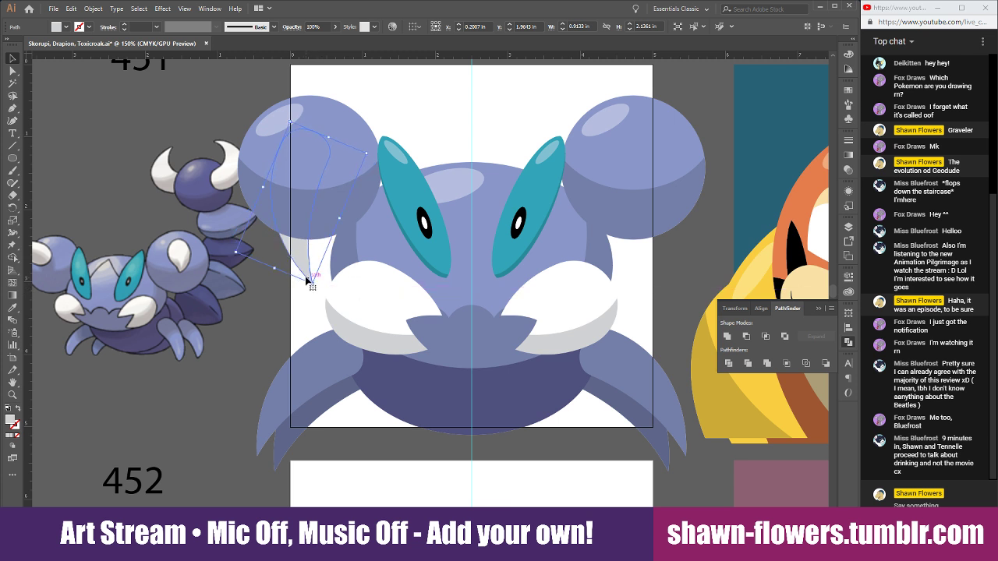
Bring the copied shape in front of the claw ball, shrink it to about 0.76 by 1.96 in and position it as a claw tip.
key(ctrl+shift+])
click(305, 281)
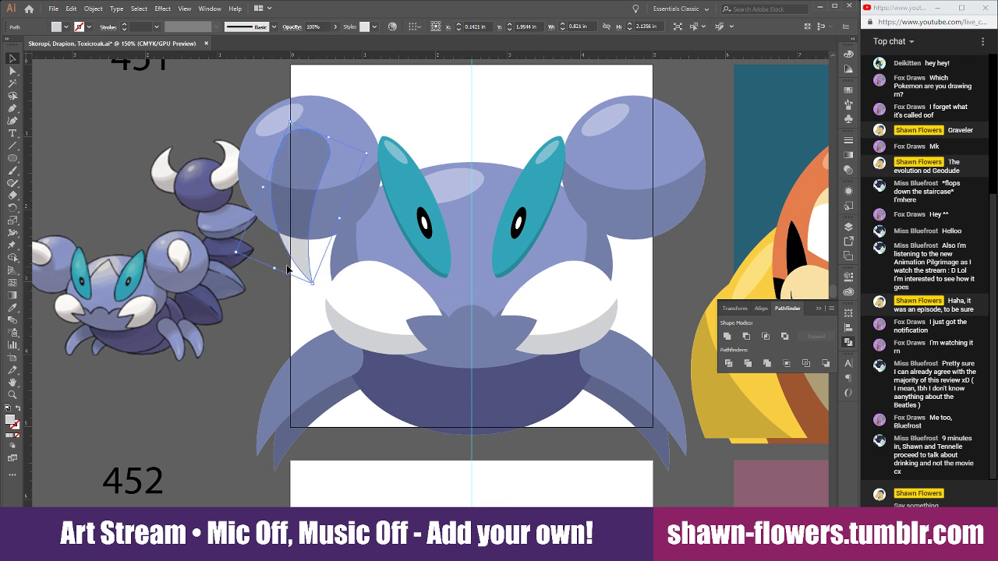
drag(276, 269, 280, 257)
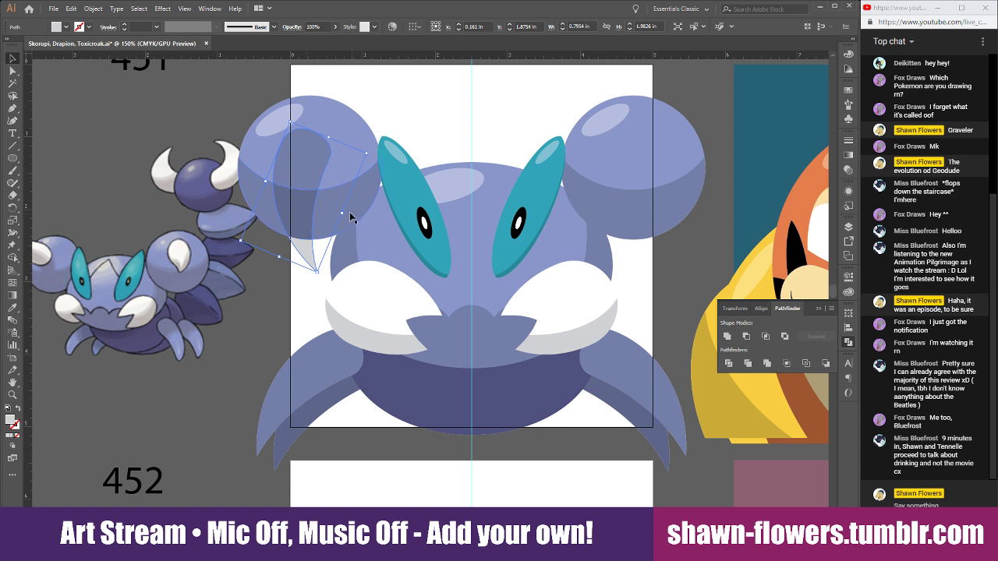
drag(343, 213, 339, 209)
drag(310, 171, 311, 180)
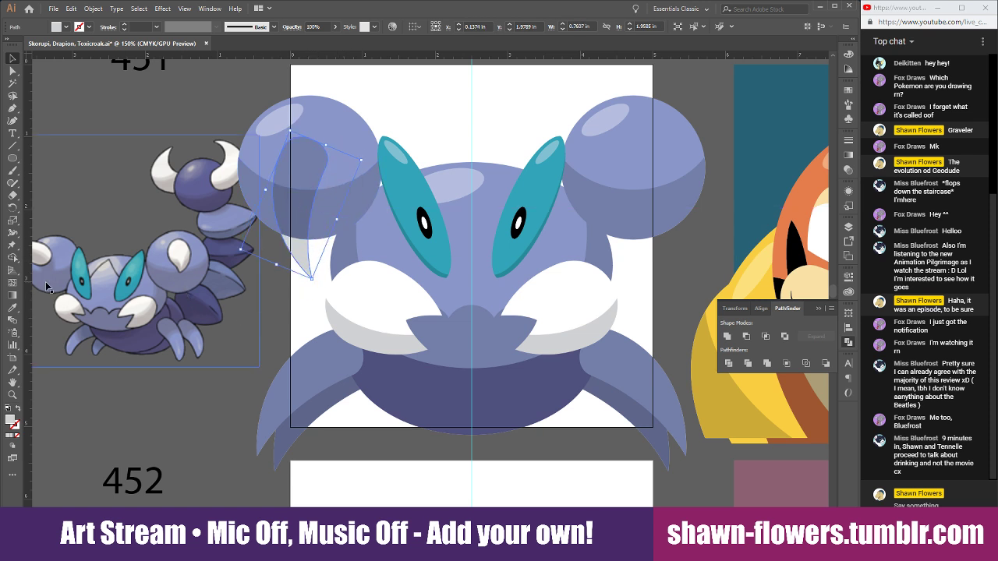
Fill the left claw tip with the white sampled from the fang.
click(13, 307)
click(316, 238)
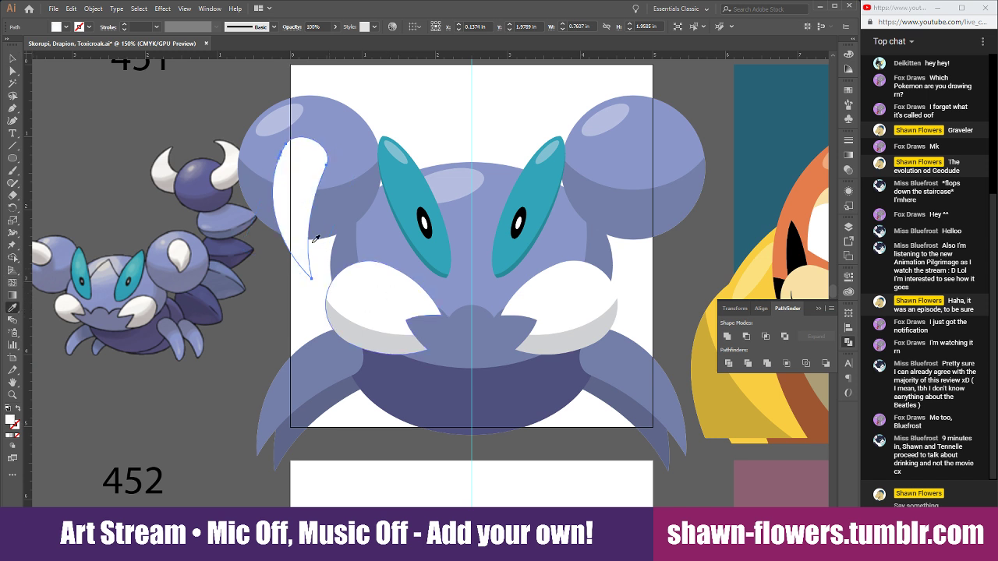
click(13, 59)
click(294, 303)
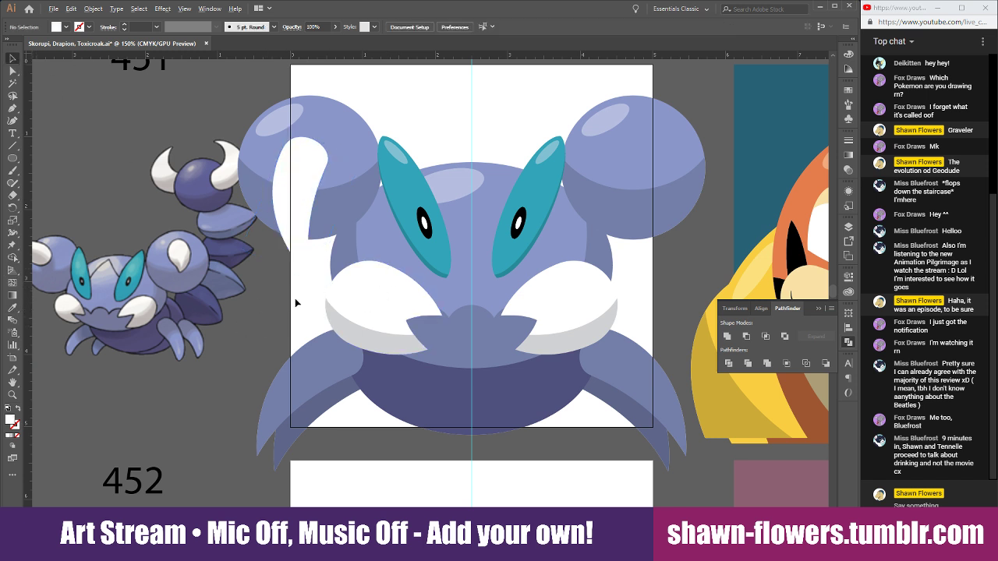
Duplicate the left claw tip overlapping the original, then enlarge and rotate the copy to about 0.71 by 2.27 in.
scroll(295, 303, up, 2)
drag(288, 159, 320, 157)
scroll(315, 311, up, 2)
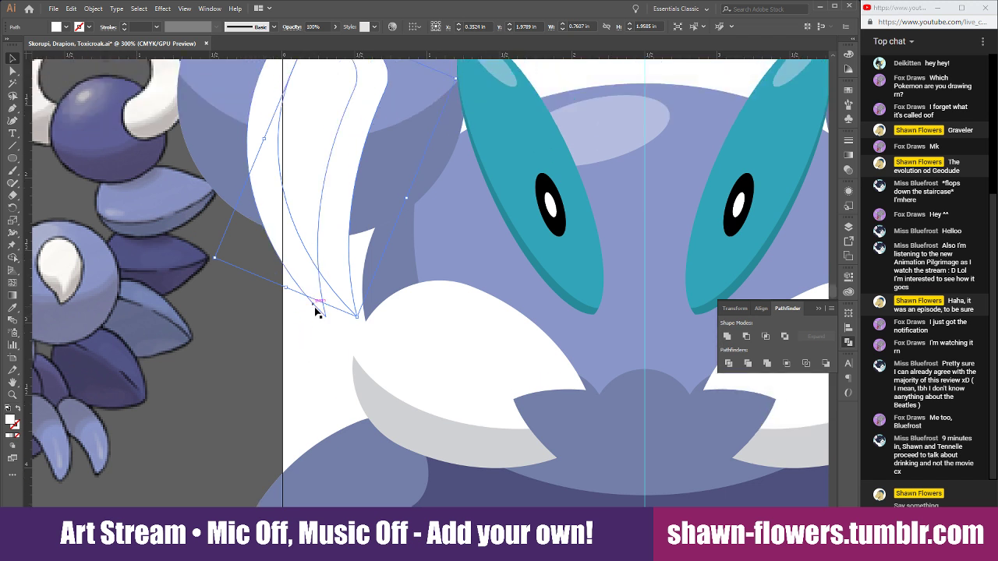
scroll(320, 260, up, 3)
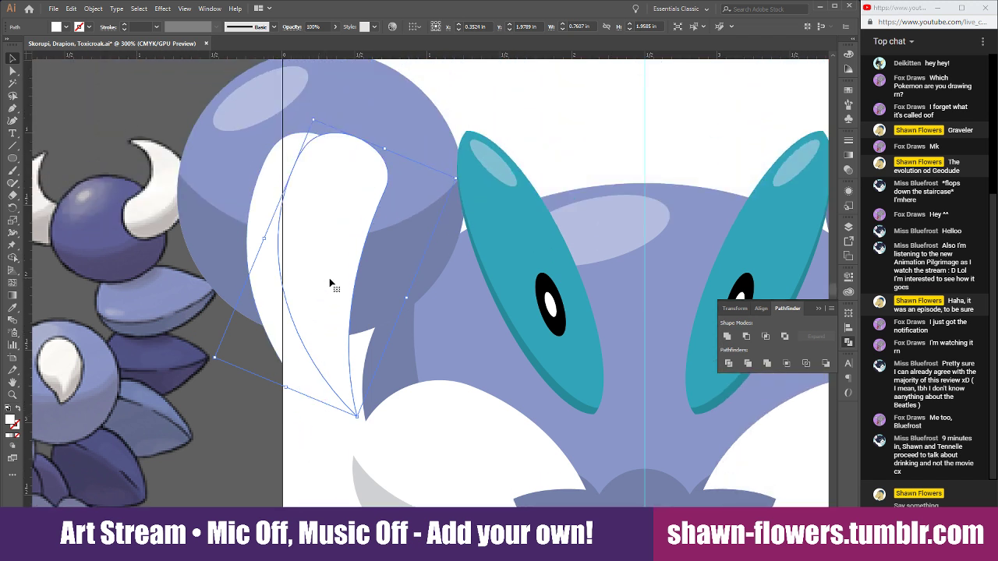
drag(329, 292, 327, 238)
drag(337, 375, 295, 419)
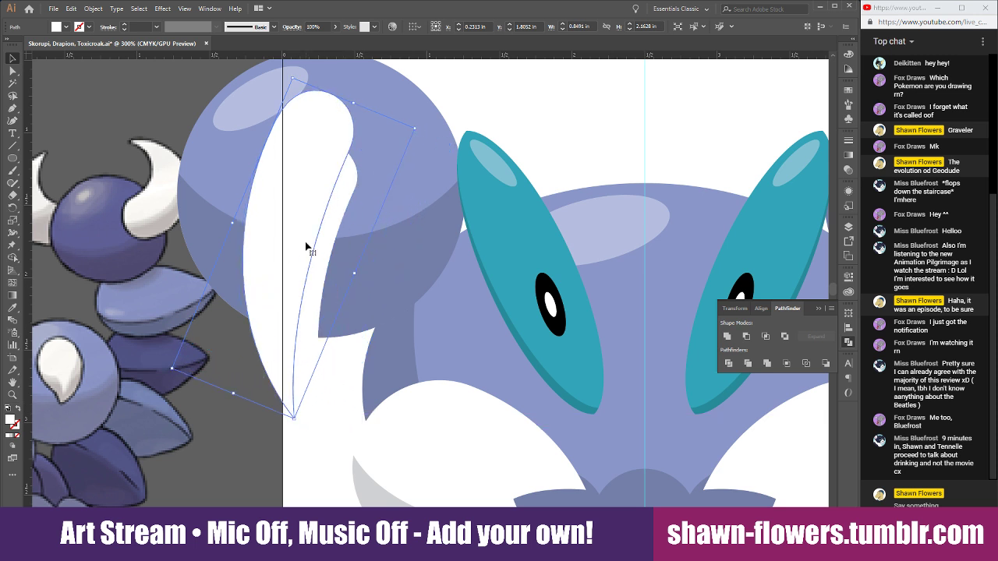
mouse_move(306, 244)
mouse_down()
mouse_move(376, 225)
mouse_move(331, 264)
mouse_move(325, 240)
mouse_up()
drag(330, 374, 324, 398)
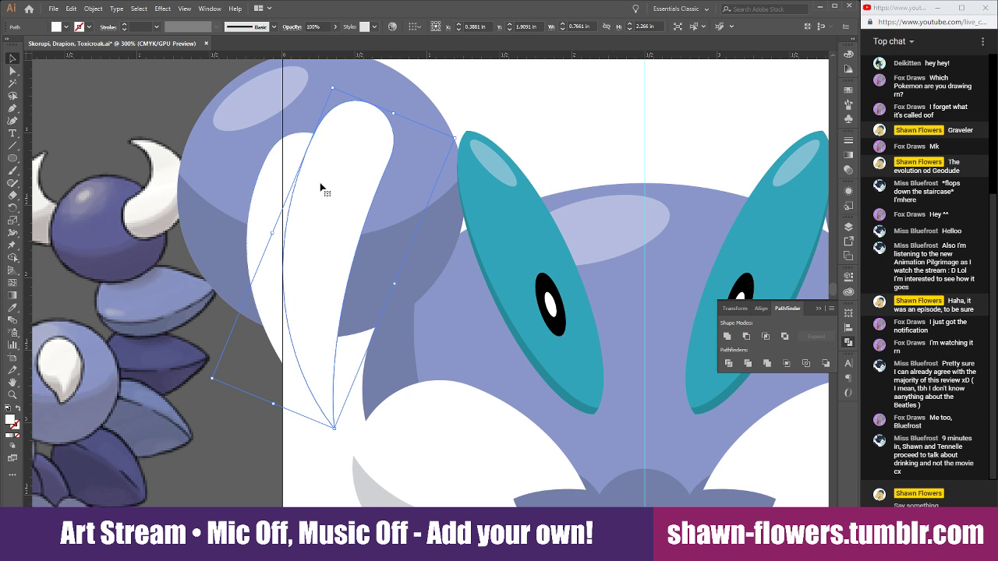
drag(460, 139, 451, 129)
drag(337, 241, 326, 220)
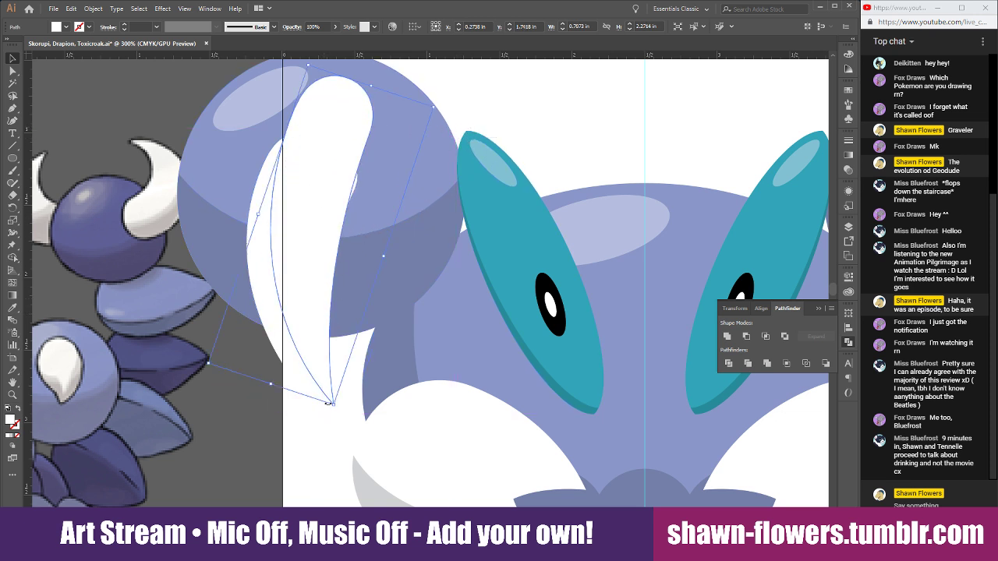
Stretch the overlapping copy to about 0.59 by 2.57 in and align its lower edge with the left claw tip's point.
drag(334, 405, 333, 450)
drag(302, 259, 343, 260)
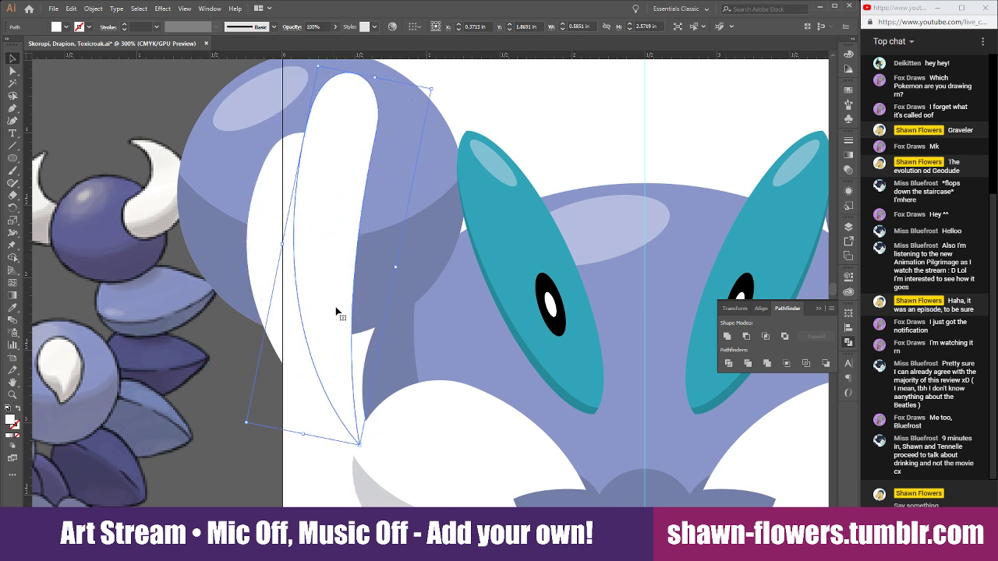
drag(340, 398, 333, 412)
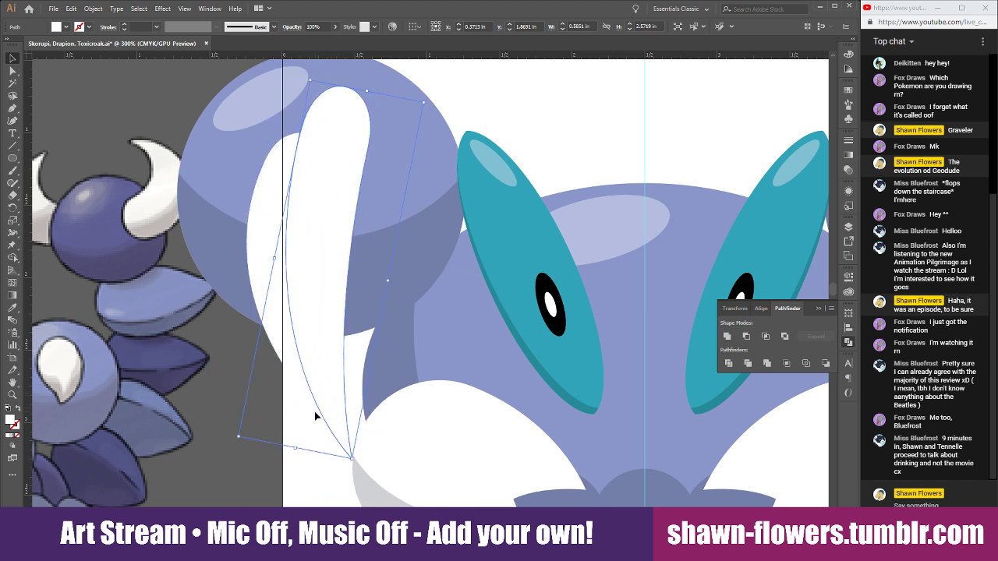
drag(324, 373, 330, 377)
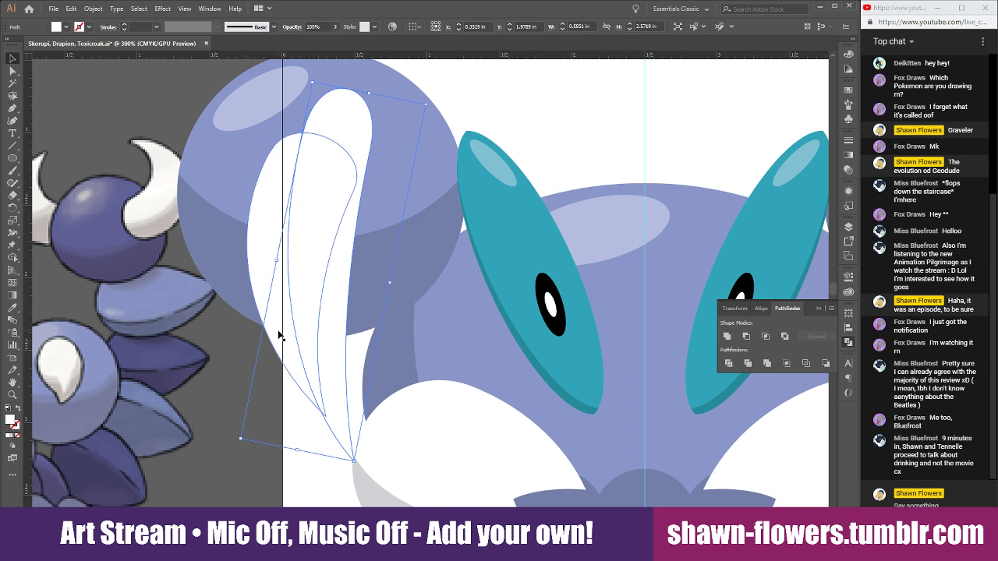
alt+scroll(324, 437, up, 3)
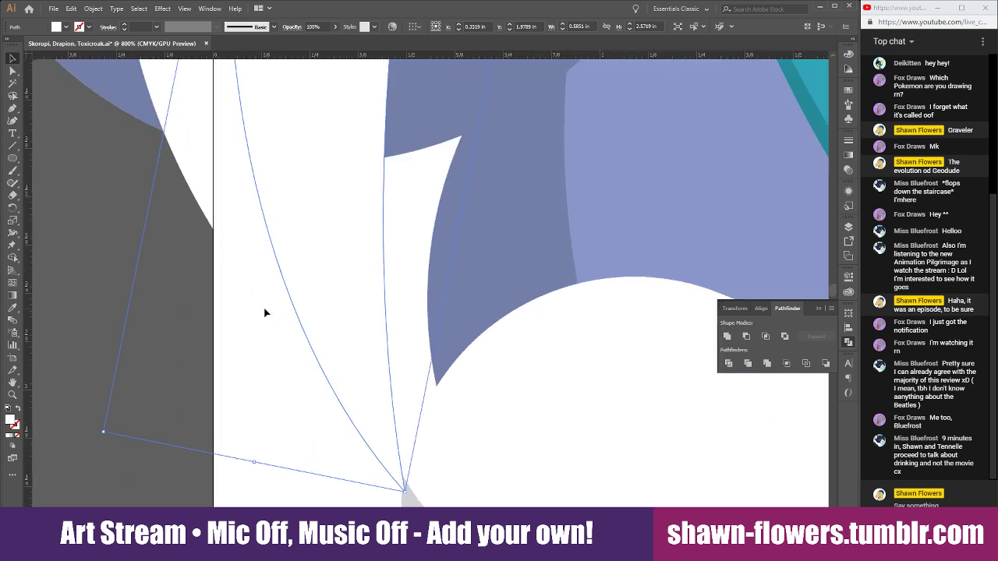
drag(364, 338, 369, 336)
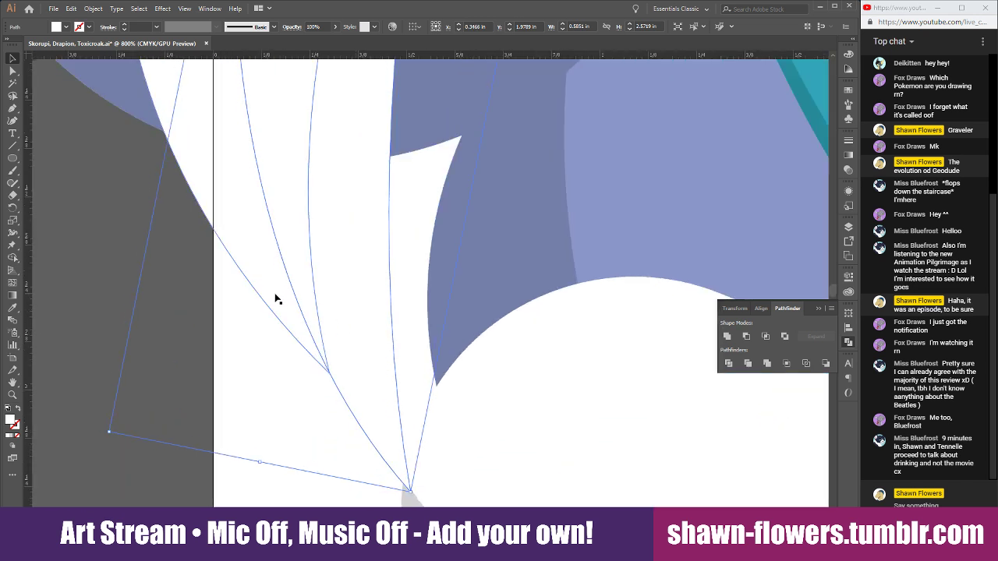
Cut the outer shadow sliver from the left claw tip using the overlapping copy and fill it with the fang shadow's light gray.
alt+scroll(274, 299, down, 4)
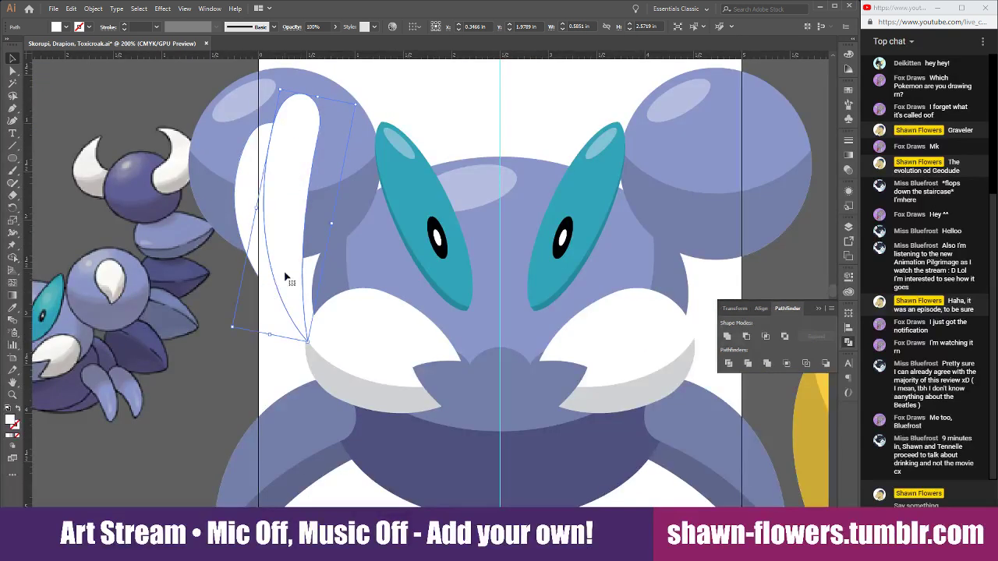
key(ctrl+z)
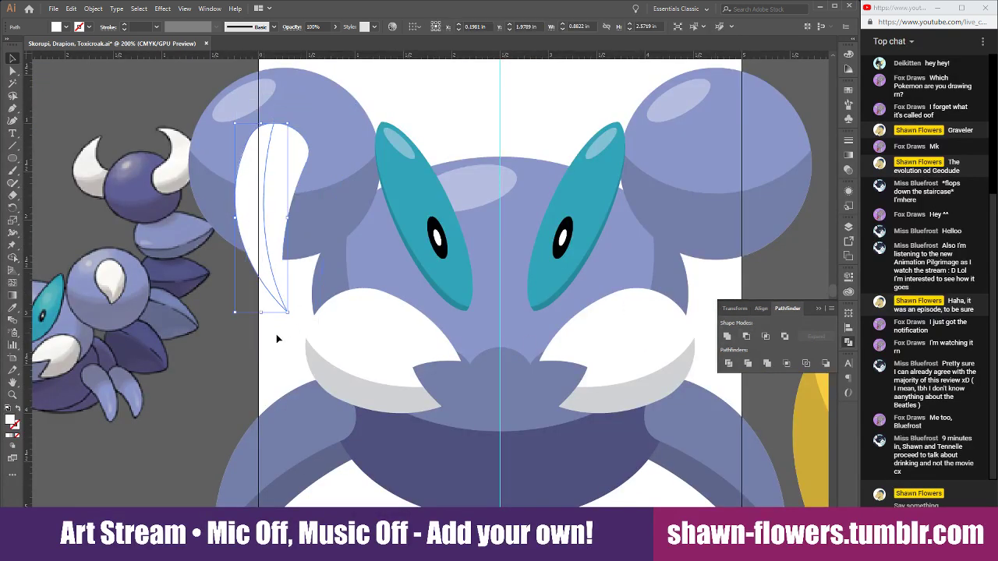
click(12, 310)
click(351, 382)
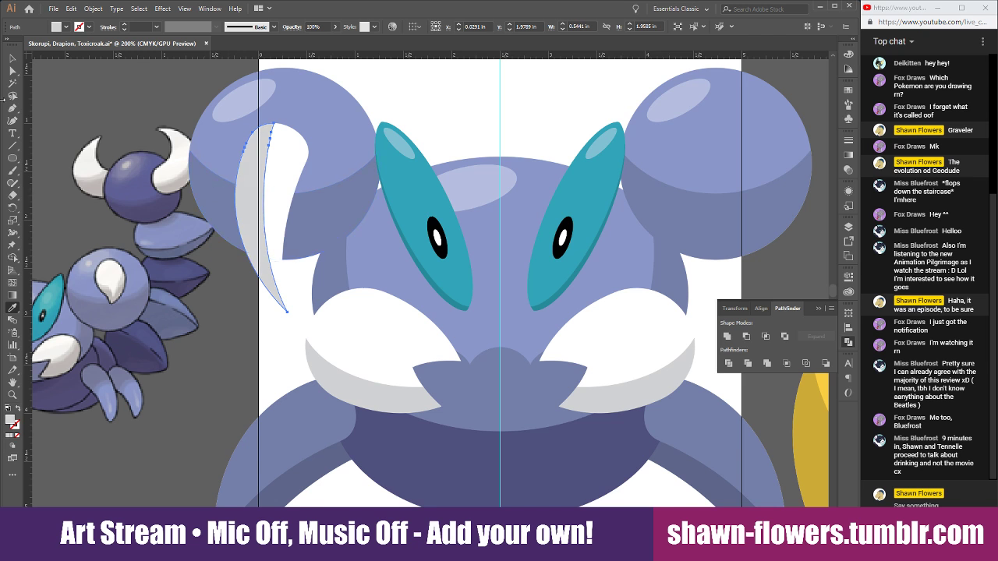
click(12, 58)
click(269, 359)
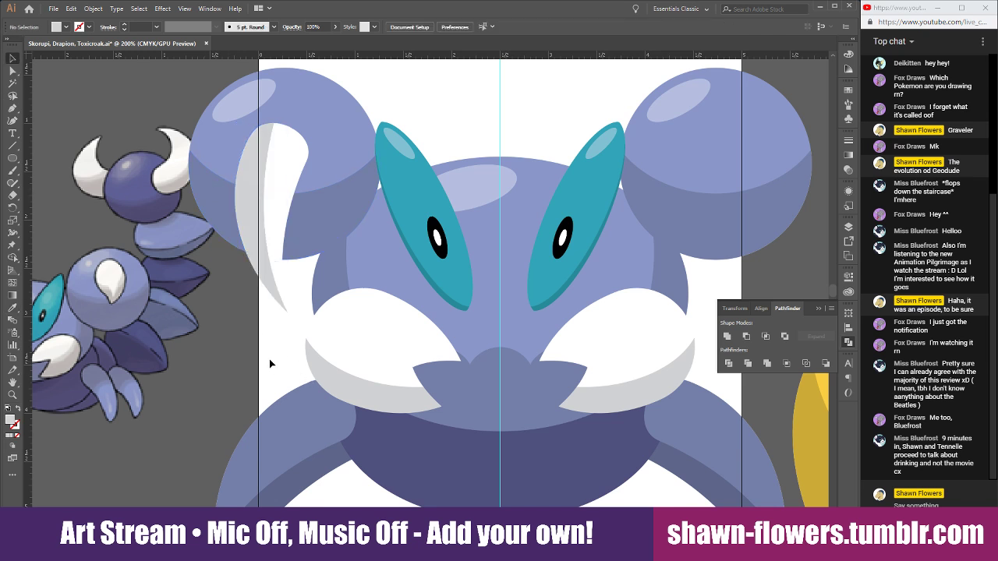
Copy the shaded left claw tip onto the right claw ball and reflect the copy across the vertical axis.
scroll(266, 356, right, 1)
scroll(267, 356, right, 1)
click(211, 273)
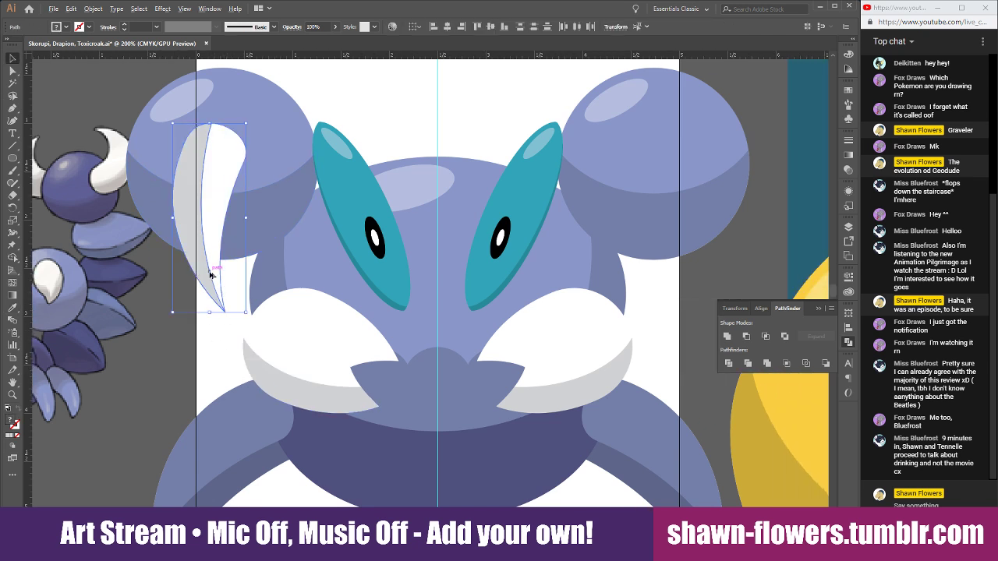
drag(210, 276, 674, 276)
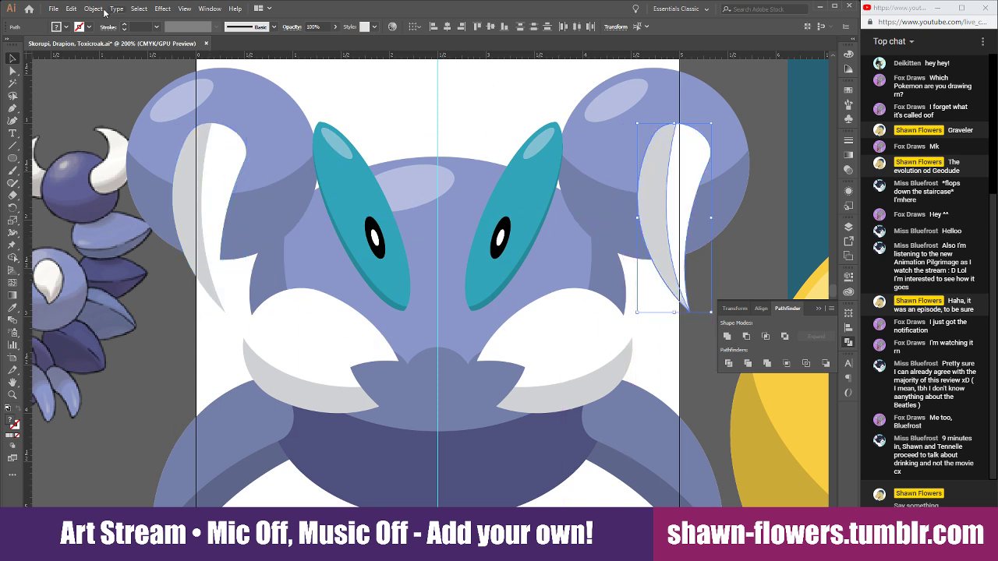
click(91, 9)
mouse_move(117, 21)
click(257, 63)
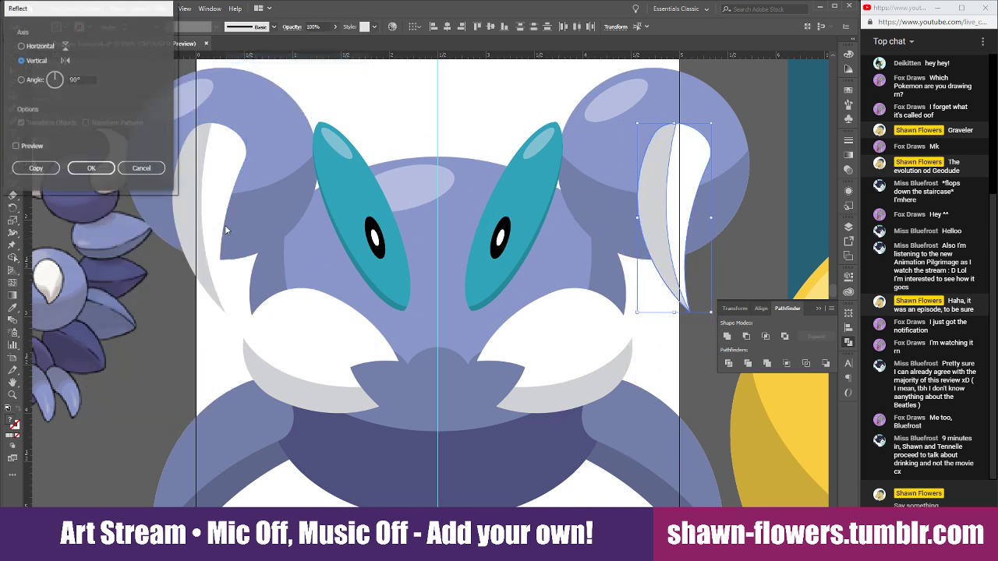
click(101, 170)
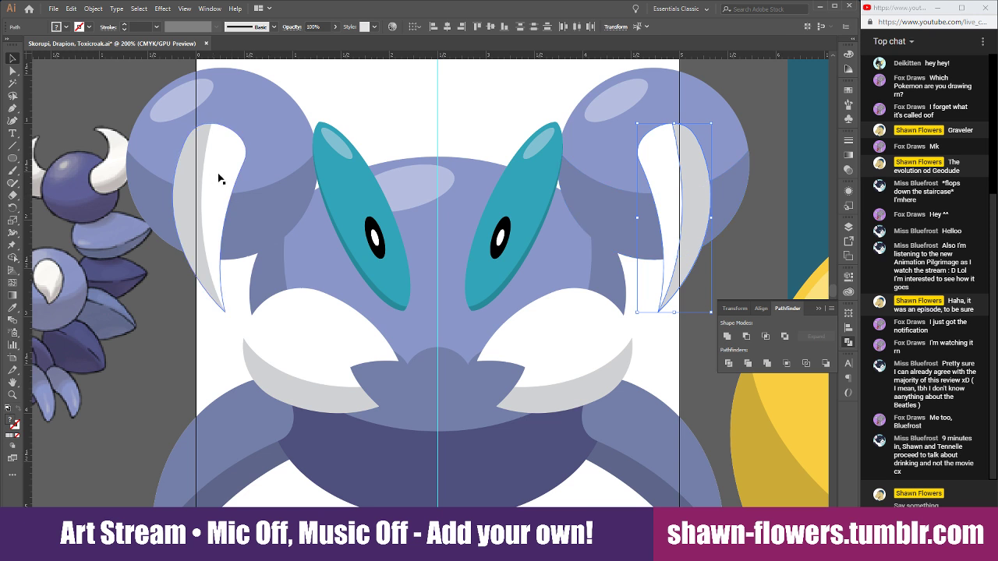
Position the reflected claw tip and align both tips symmetrically about the vertical centre guide.
drag(703, 228, 697, 224)
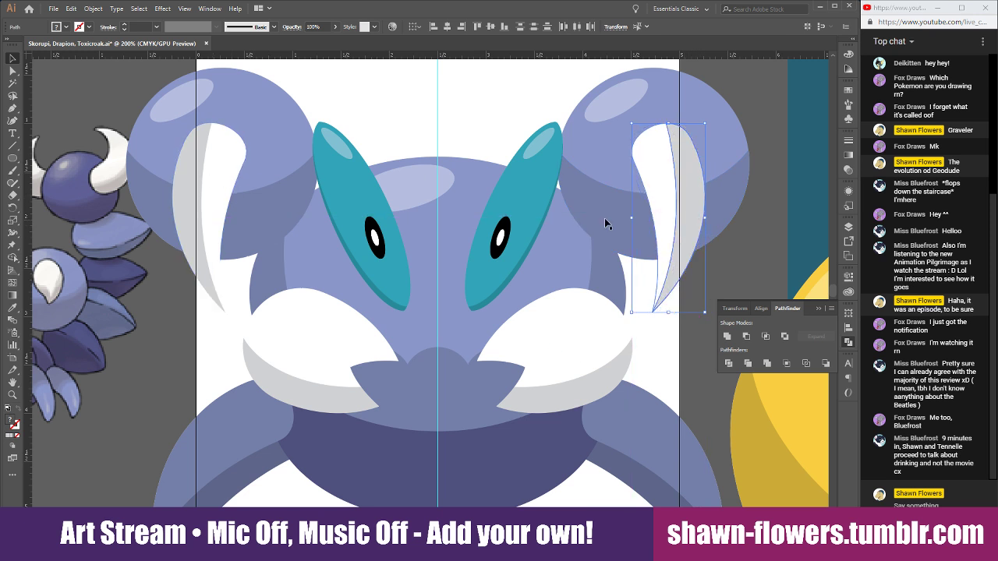
shift+click(189, 170)
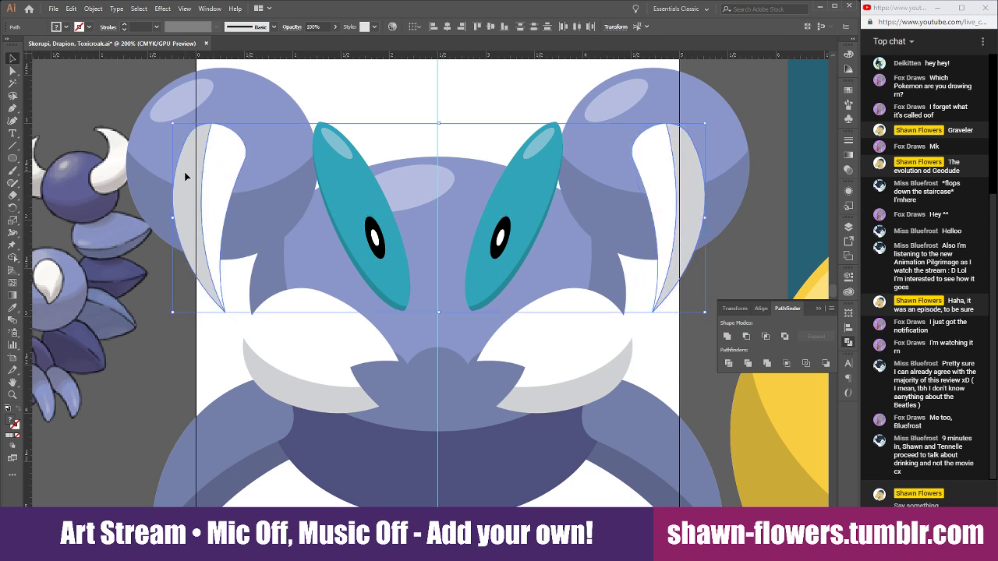
drag(659, 189, 695, 174)
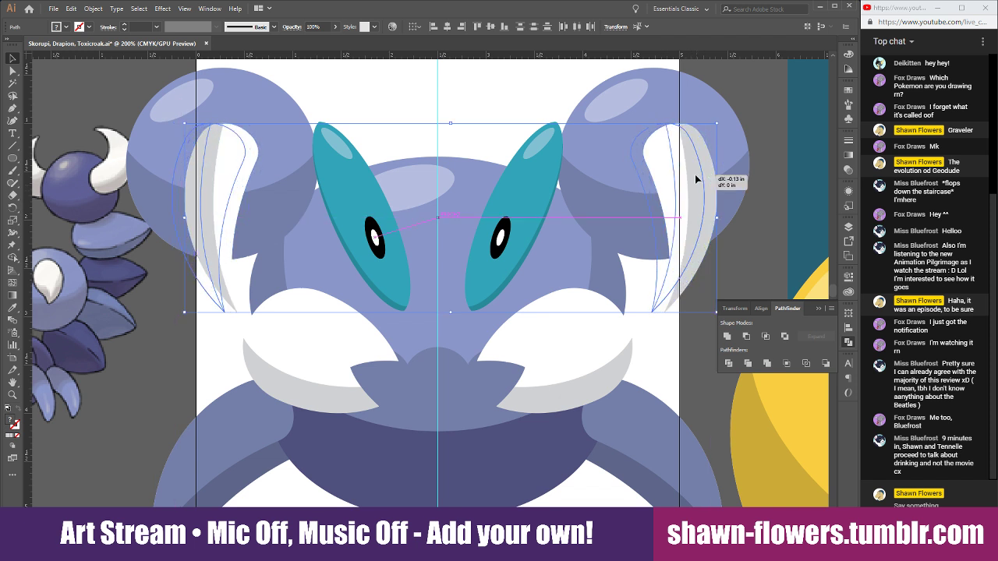
click(675, 364)
Draw a 5 by 5 in background rectangle covering the 451 artboard and send it behind the portrait.
scroll(659, 357, down, 1)
scroll(494, 377, right, 3)
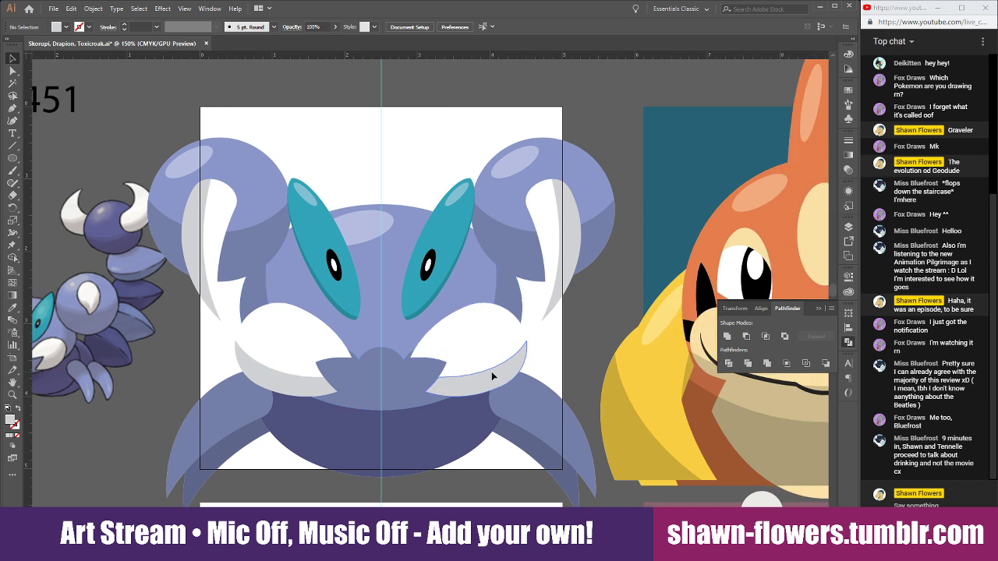
drag(491, 374, 487, 350)
scroll(365, 340, down, 1)
scroll(454, 371, up, 1)
scroll(548, 363, left, 3)
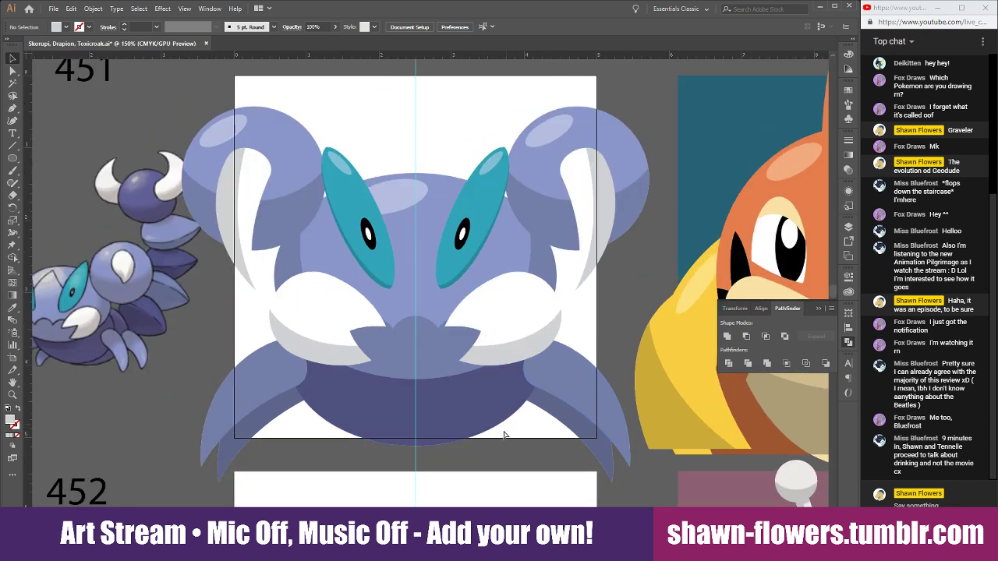
drag(15, 160, 40, 162)
drag(245, 73, 610, 425)
key(ctrl+shift+bracketleft)
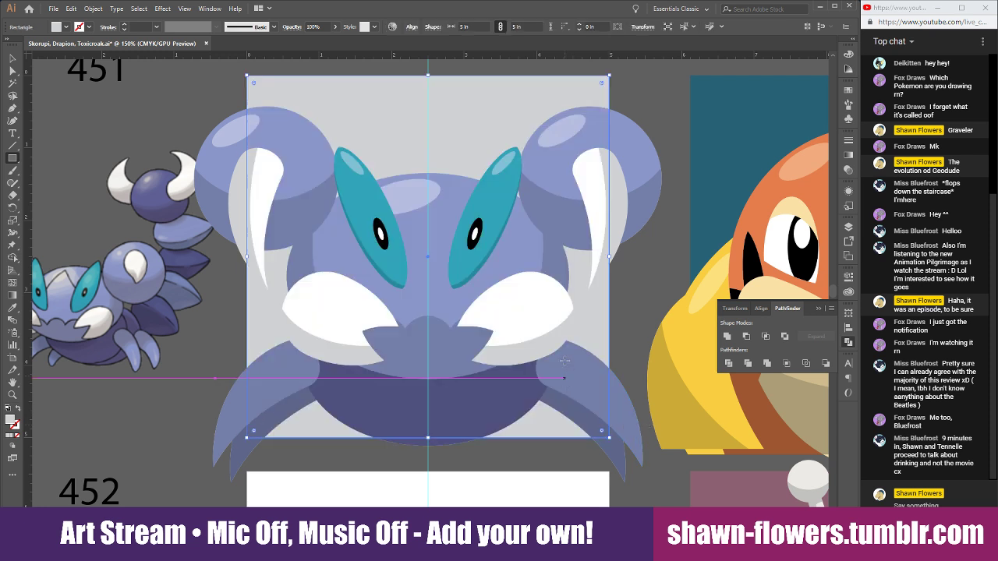
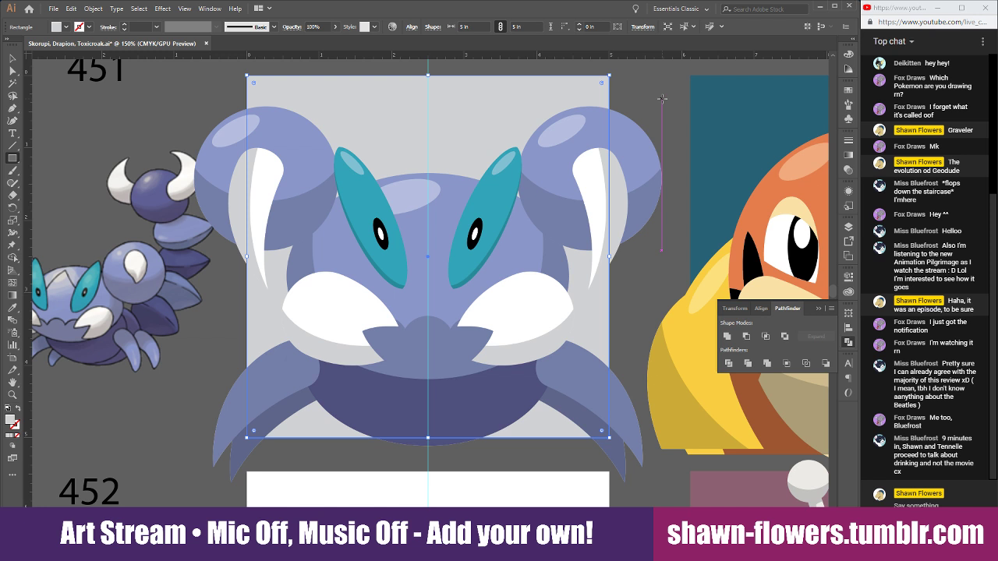
Fill the background rectangle with a deep purple mixed with 100% magenta and 0% yellow.
click(58, 27)
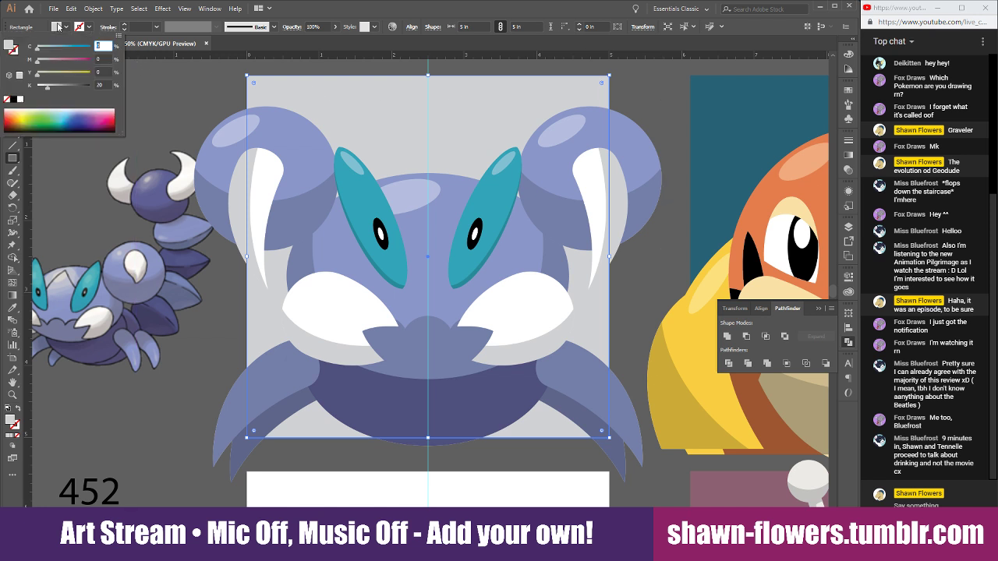
drag(35, 64, 60, 50)
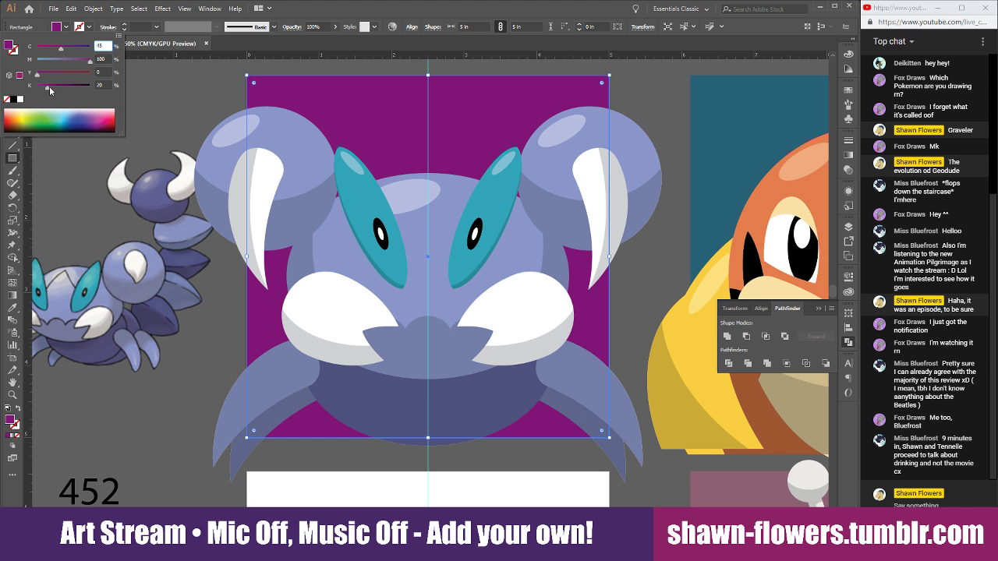
drag(45, 92, 43, 93)
drag(49, 89, 52, 88)
click(68, 26)
click(11, 58)
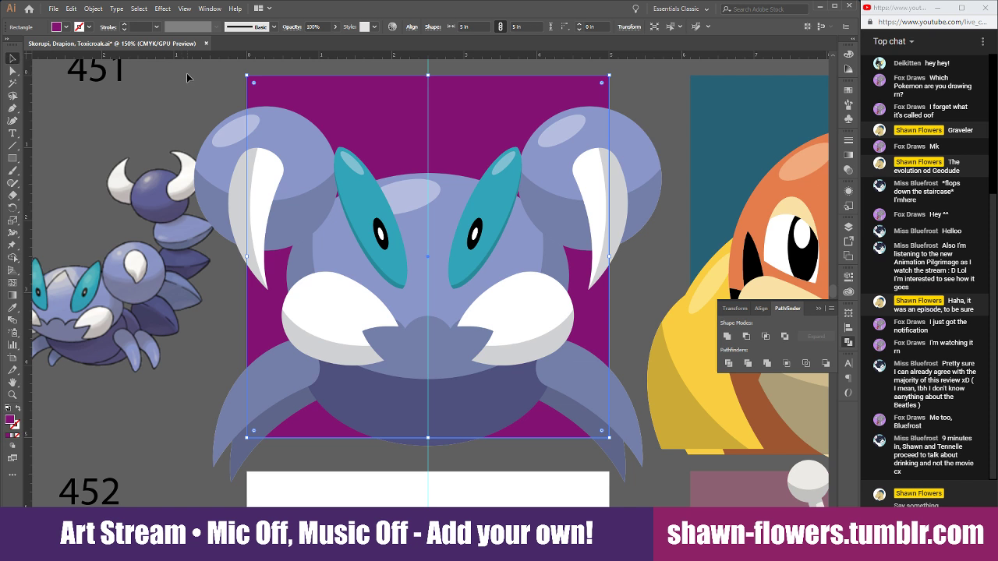
click(217, 98)
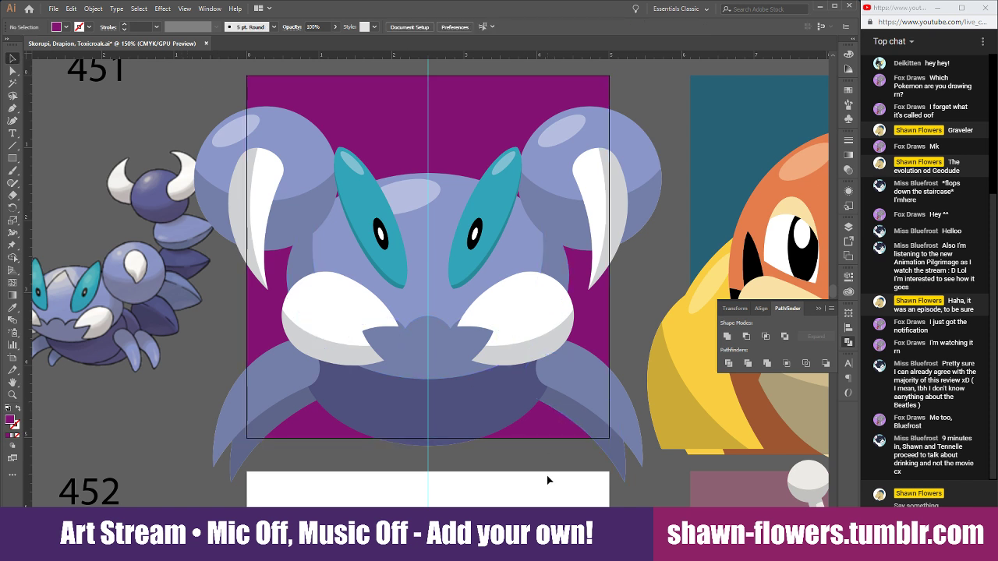
Examine the Skorupi portrait on its purple background beside the reference image and the neighbouring portraits.
scroll(550, 479, down, 2)
scroll(565, 486, up, 2)
scroll(457, 486, left, 3)
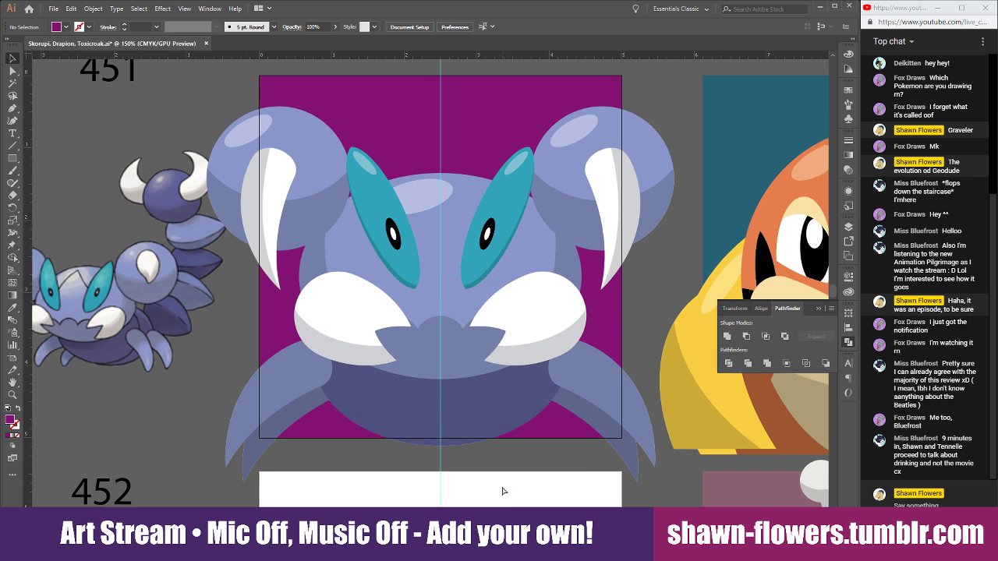
scroll(503, 489, right, 1)
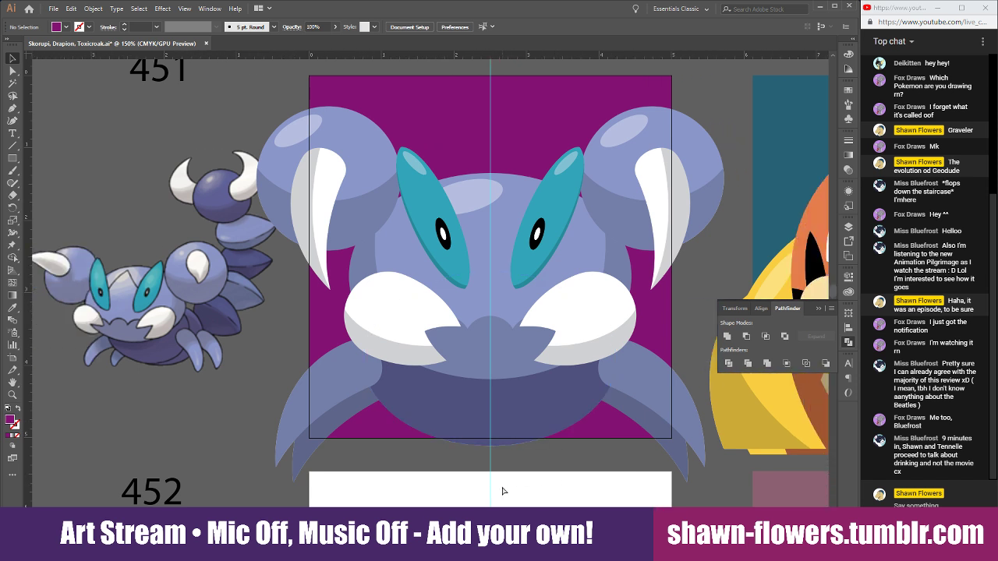
scroll(503, 490, down, 3)
scroll(456, 460, up, 3)
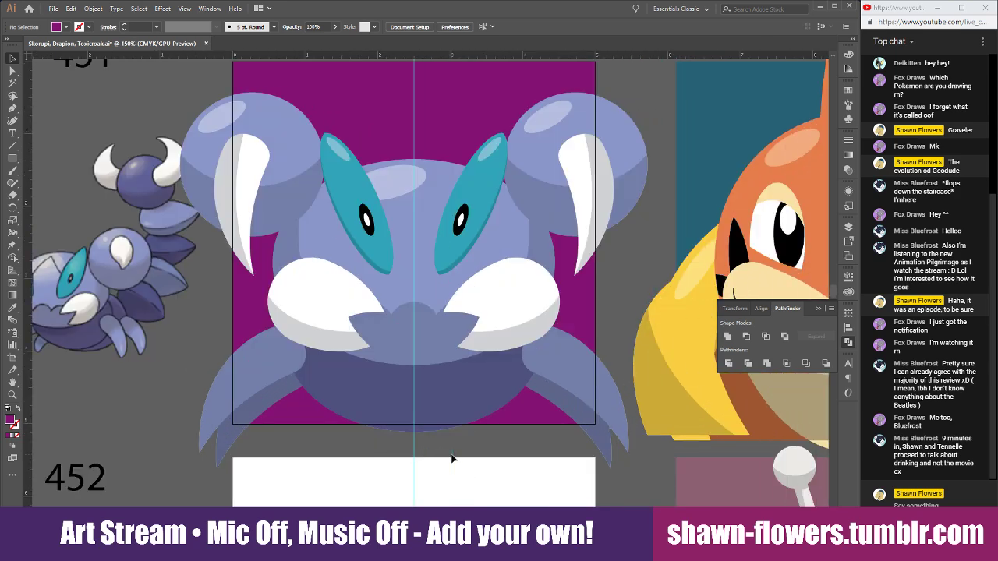
scroll(452, 459, down, 2)
scroll(458, 444, down, 3)
scroll(468, 434, up, 1)
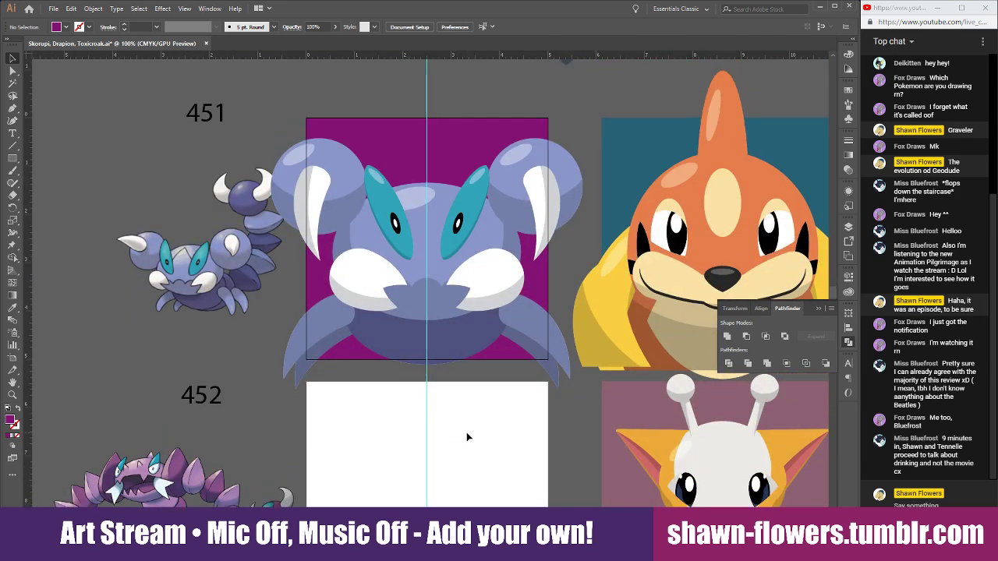
Move the whole Skorupi portrait slightly upward over its purple background, keeping it centred on the vertical guide.
scroll(467, 437, up, 2)
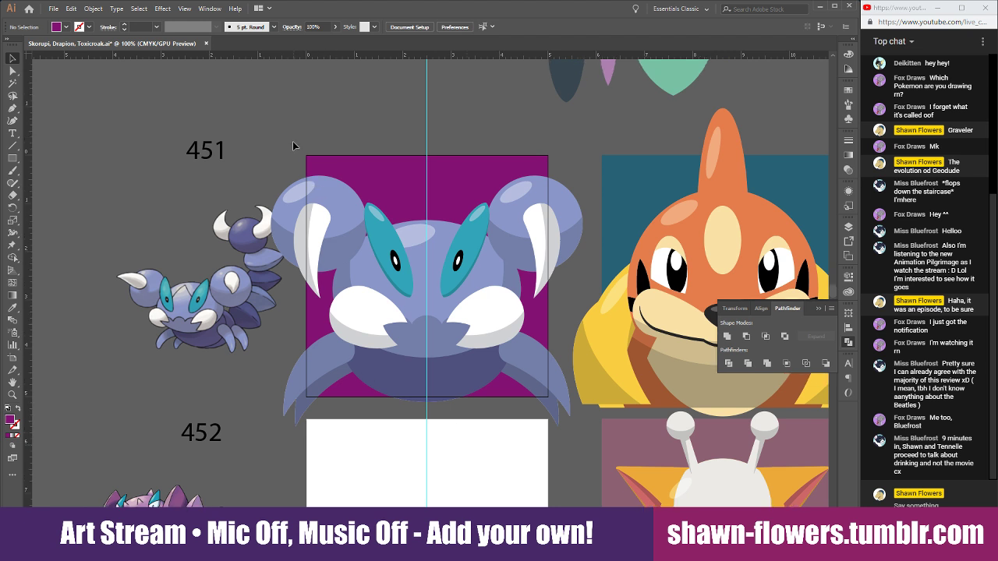
click(558, 415)
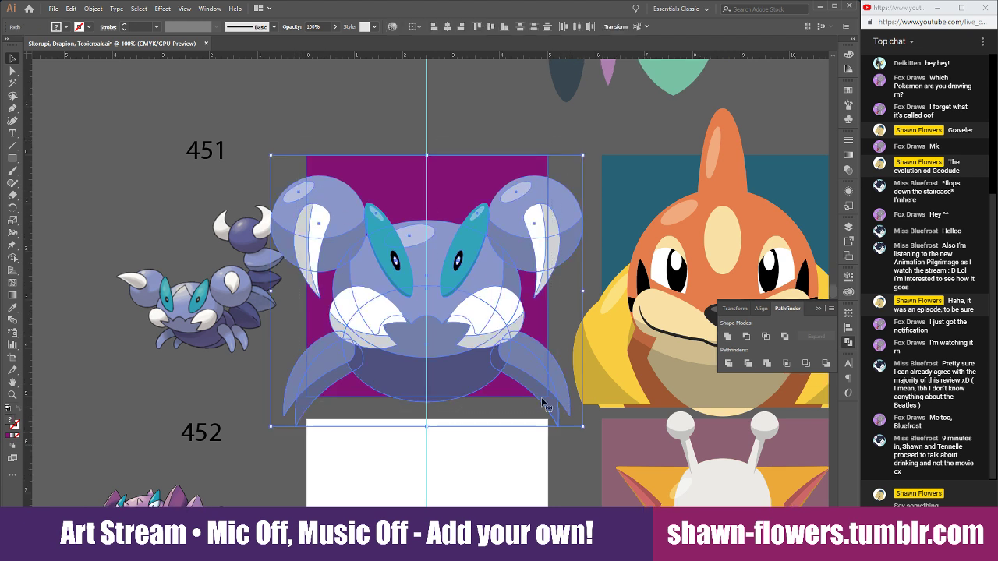
drag(444, 384, 445, 375)
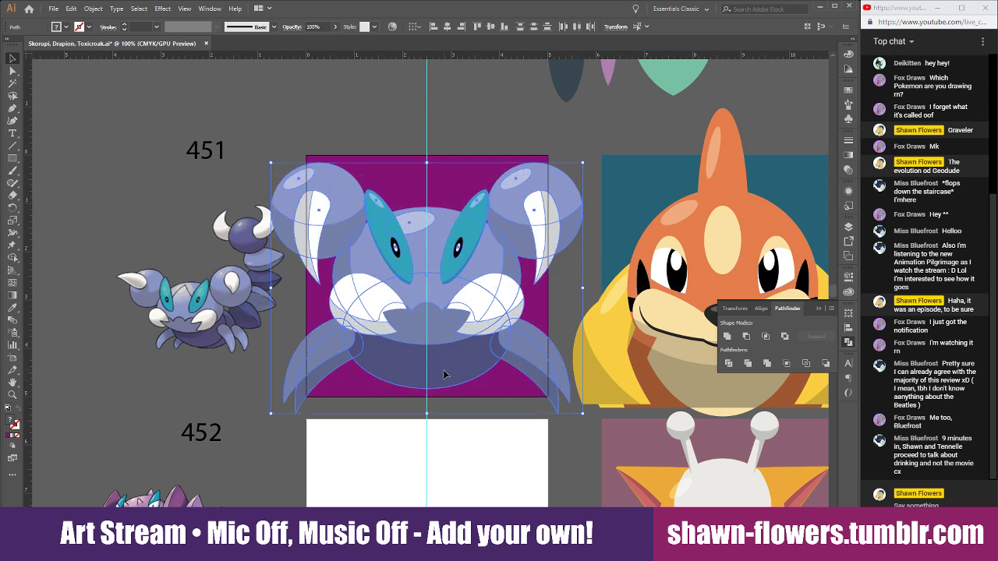
click(470, 417)
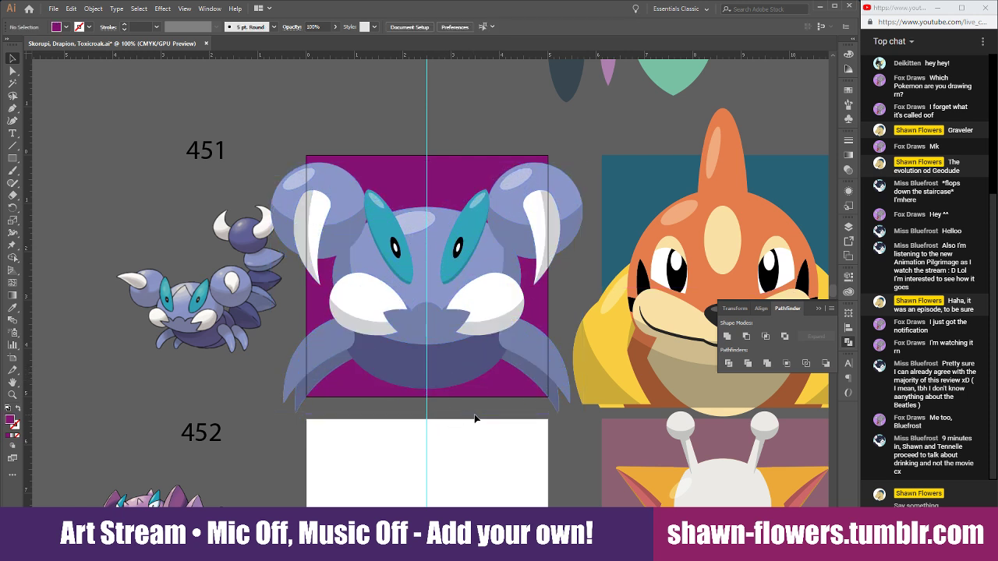
Examine the Drapion reference image and the empty 452 artboard beside the finished Skorupi portrait.
scroll(474, 417, down, 5)
scroll(476, 409, up, 3)
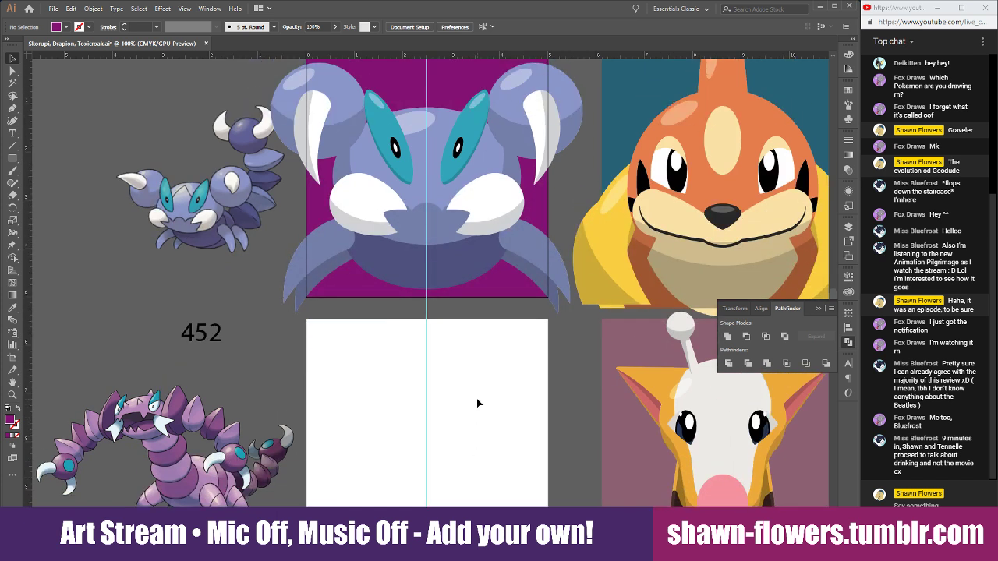
scroll(477, 402, down, 3)
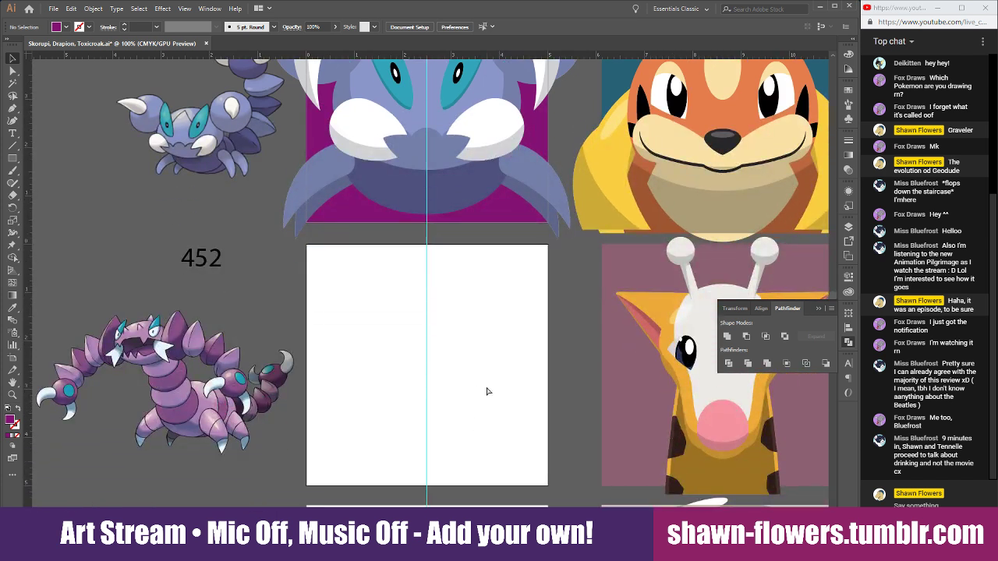
scroll(487, 391, up, 3)
scroll(487, 438, down, 3)
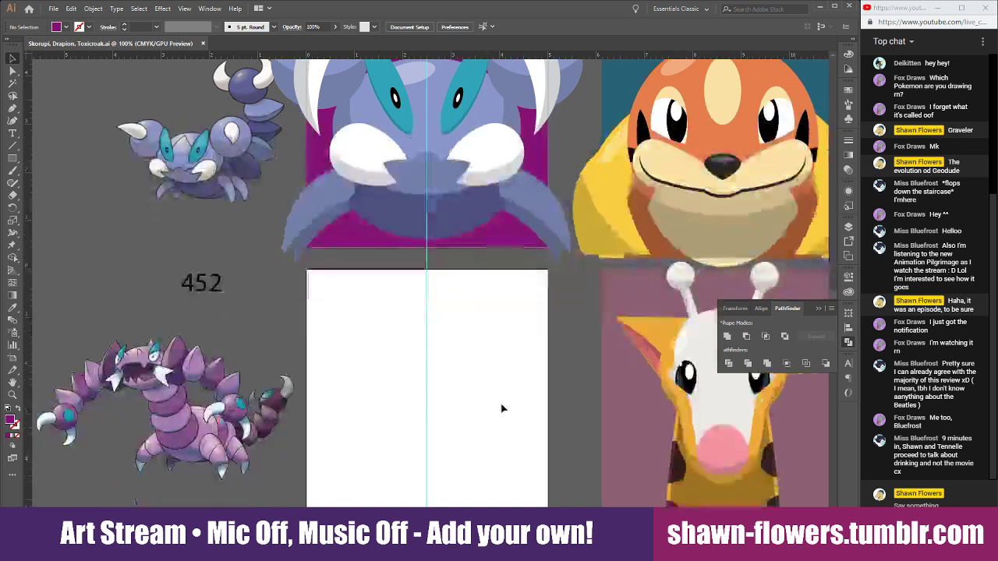
scroll(445, 269, up, 3)
scroll(428, 319, down, 4)
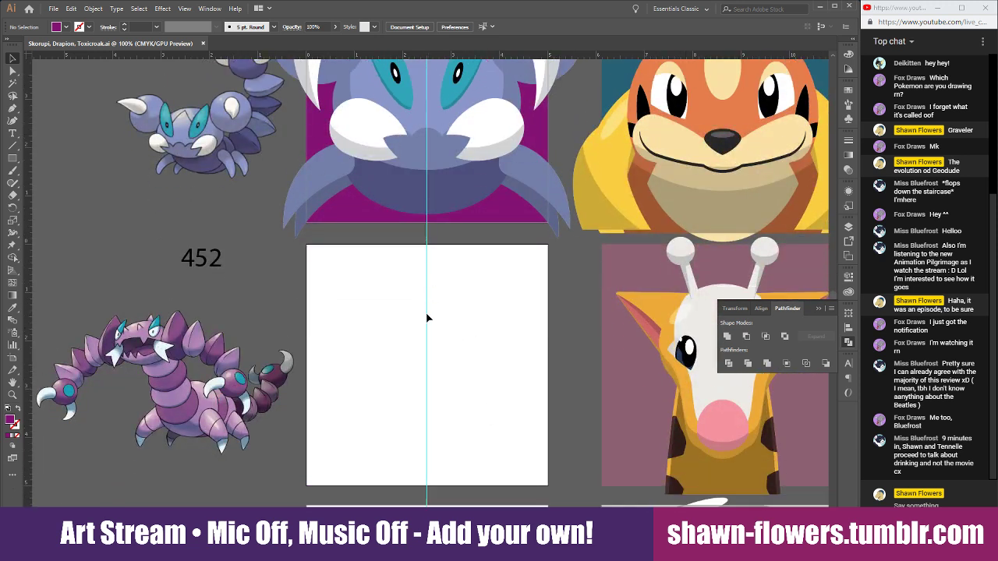
Copy Skorupi's blue head ellipse, about 3.89 by 2.84 in, onto the 452 artboard, centred on the vertical guide.
scroll(459, 334, up, 5)
scroll(459, 334, up, 1)
scroll(459, 335, down, 3)
scroll(458, 335, up, 3)
drag(433, 156, 507, 410)
click(477, 487)
scroll(477, 487, down, 3)
click(474, 286)
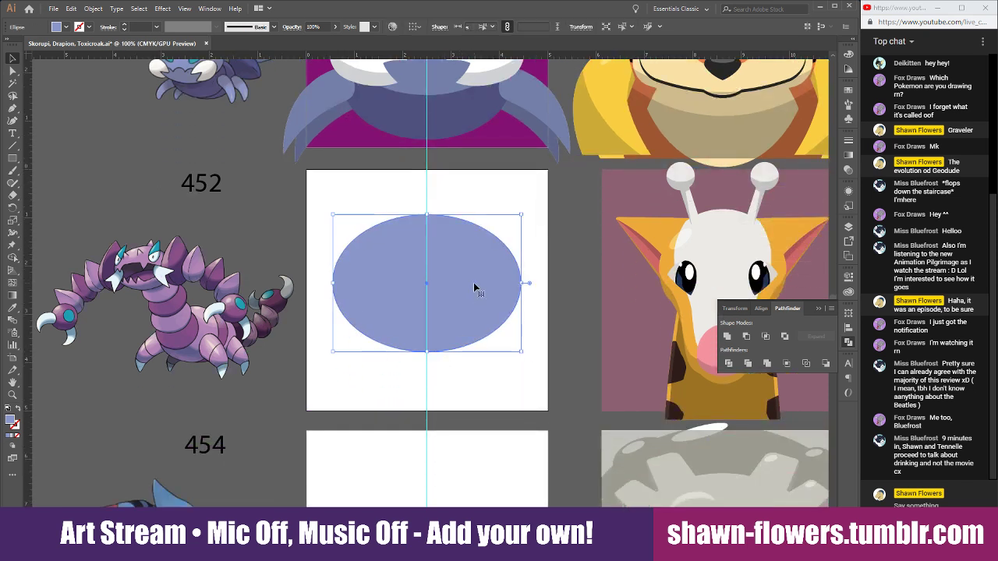
Fill the copied head ellipse with a light purple sampled from the Drapion reference image.
click(13, 308)
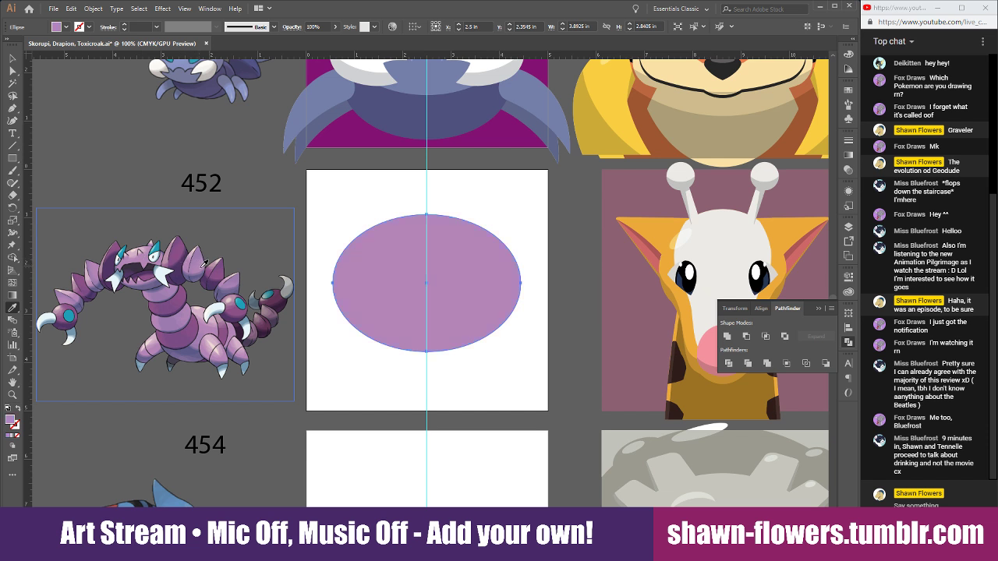
key(v)
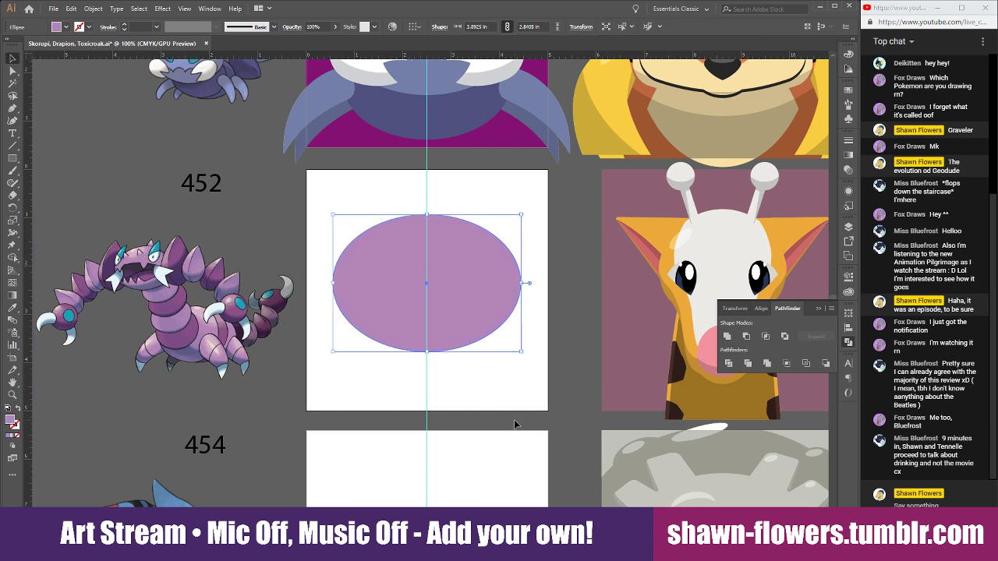
click(507, 401)
scroll(506, 402, down, 2)
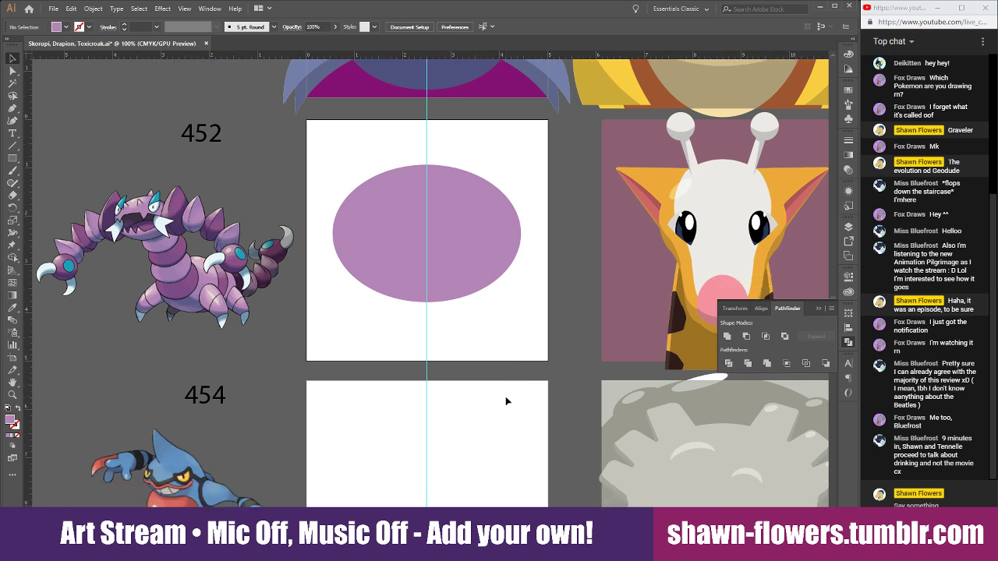
scroll(505, 401, up, 1)
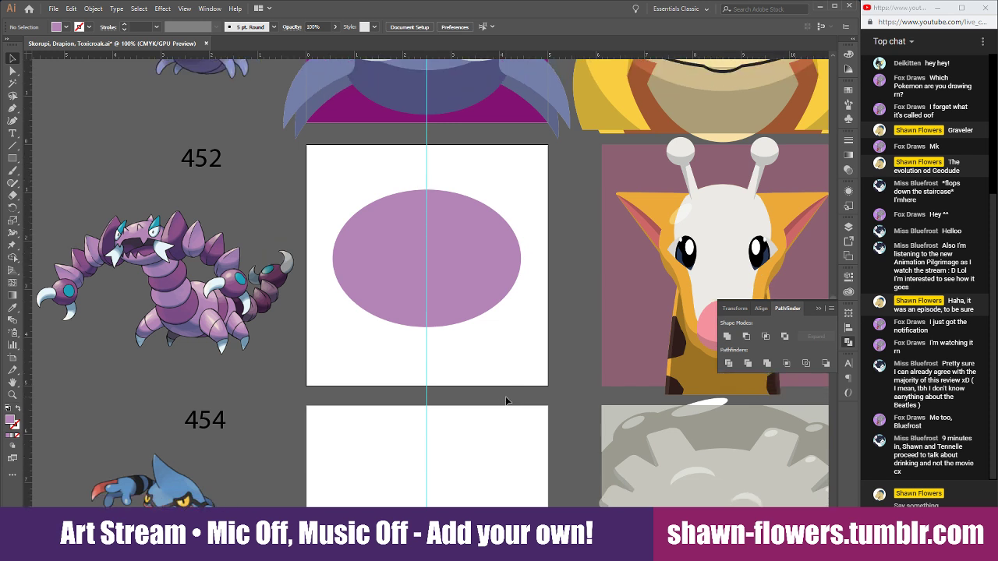
Duplicate the head ellipse lower down the guide and scale the copy to about 3.38 by 2.12 in as a neck segment.
scroll(506, 401, up, 1)
scroll(506, 401, down, 1)
drag(443, 274, 461, 327)
drag(522, 229, 497, 248)
drag(500, 298, 513, 299)
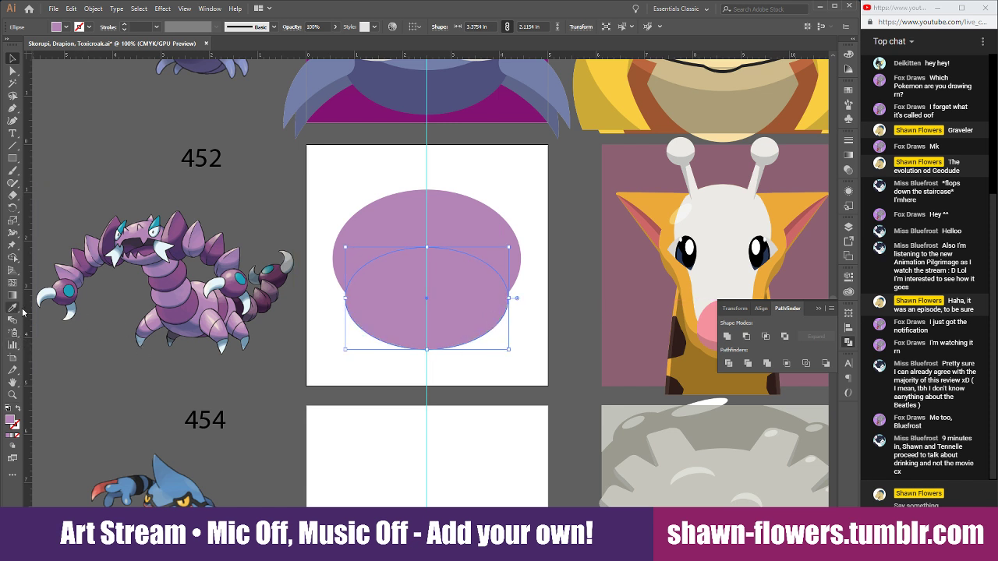
Add two more copies of the neck segment below it, overlapping down the centre guide past the artboard's lower edge.
drag(388, 330, 388, 406)
click(356, 468)
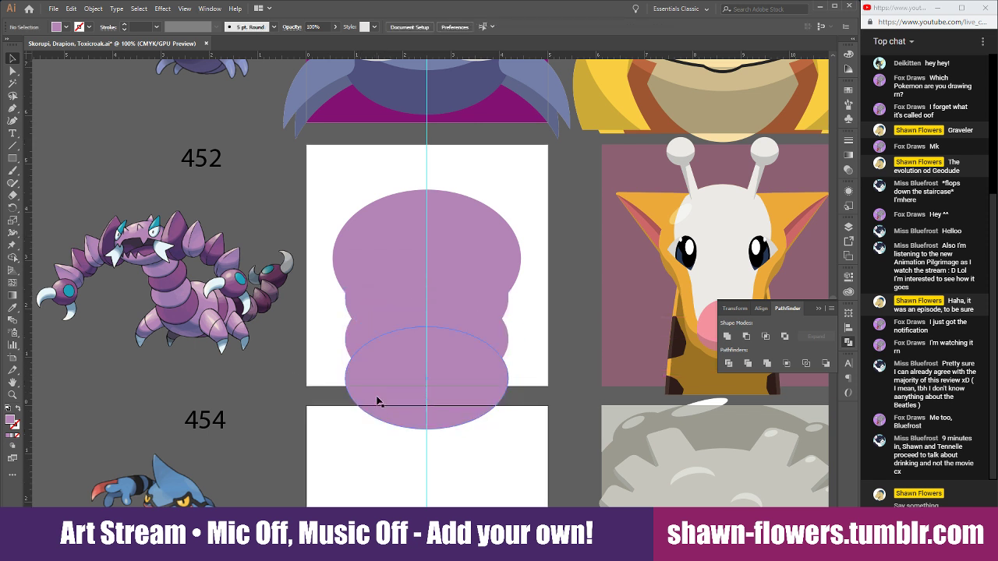
drag(371, 351, 371, 310)
Fill the middle neck segment with dark purple sampled from the Drapion reference and bring it in front of the lowest segment.
click(13, 308)
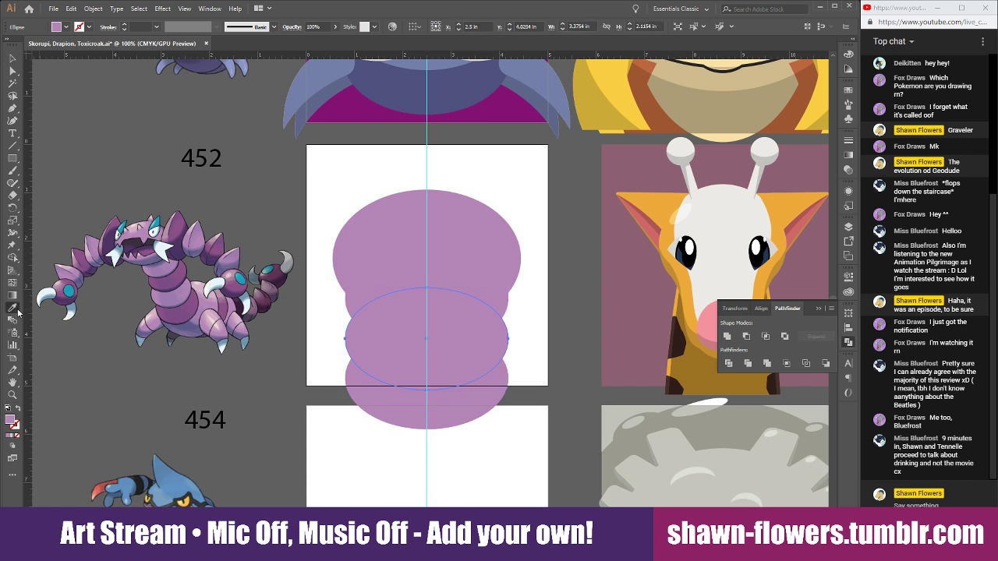
click(185, 271)
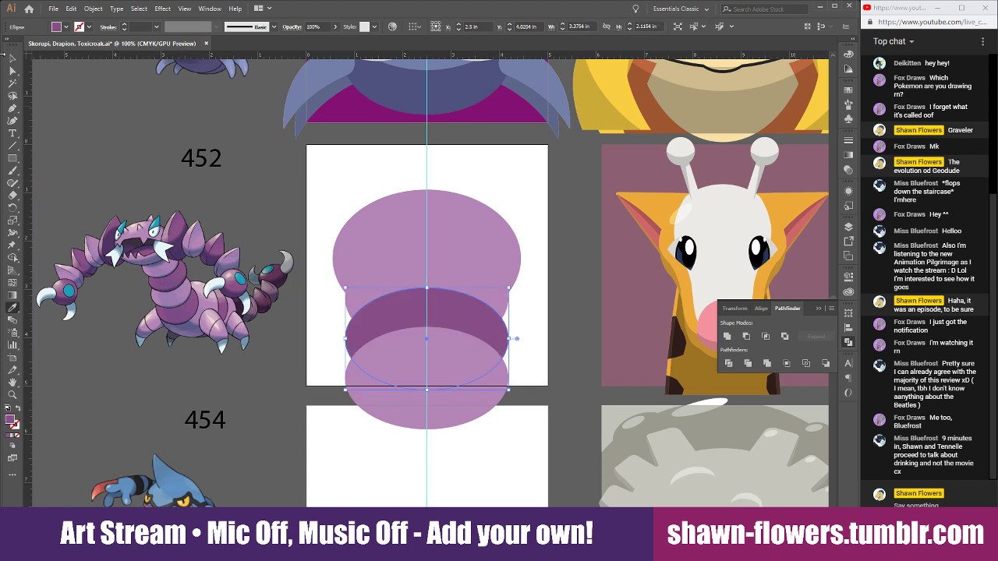
key(v)
key(ctrl+shift+bracketright)
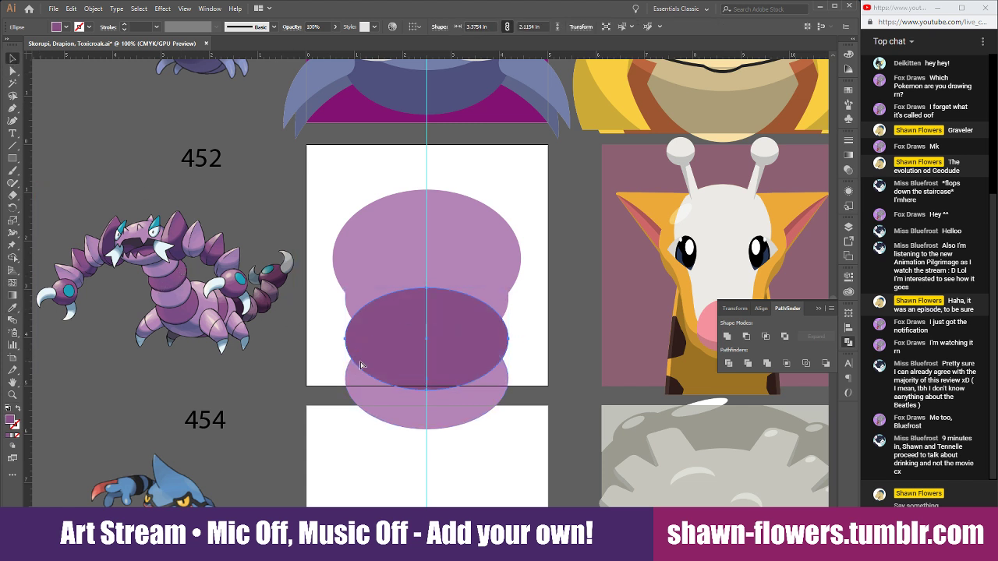
Bring the head and upper neck ellipses to the front and reduce the head ellipse's height to about 2.63 in.
click(348, 256)
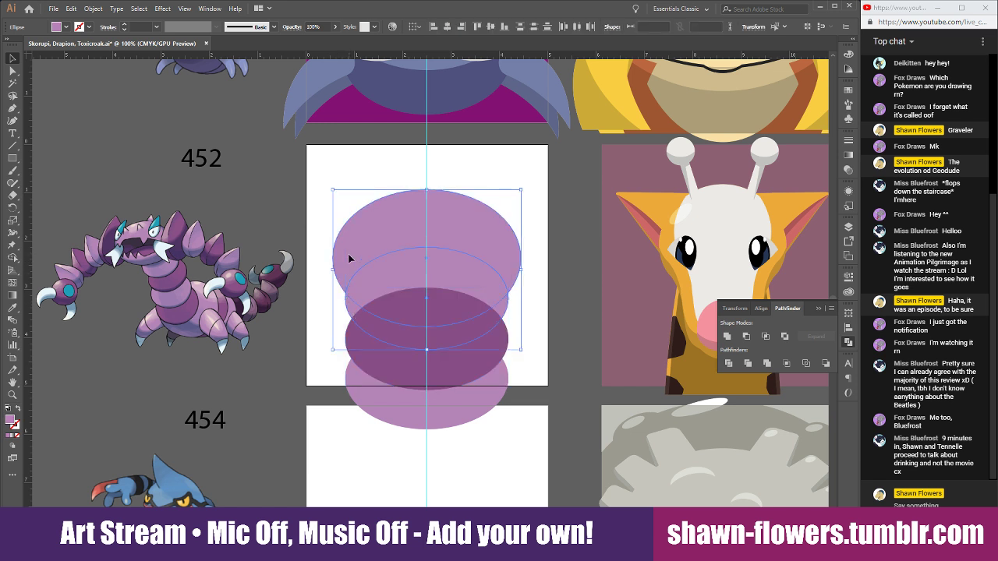
key(ctrl+shift+bracketright)
click(316, 291)
click(372, 262)
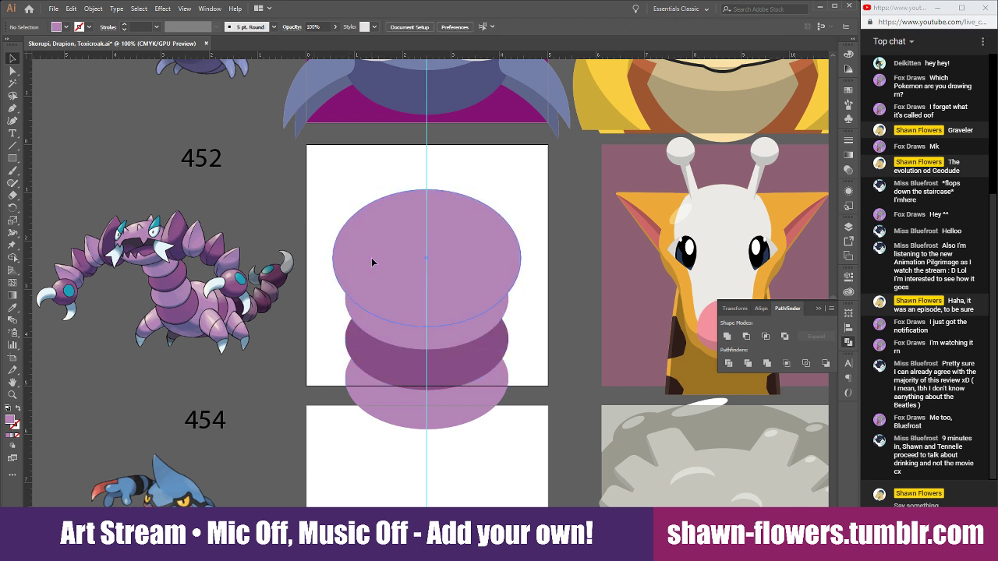
click(376, 468)
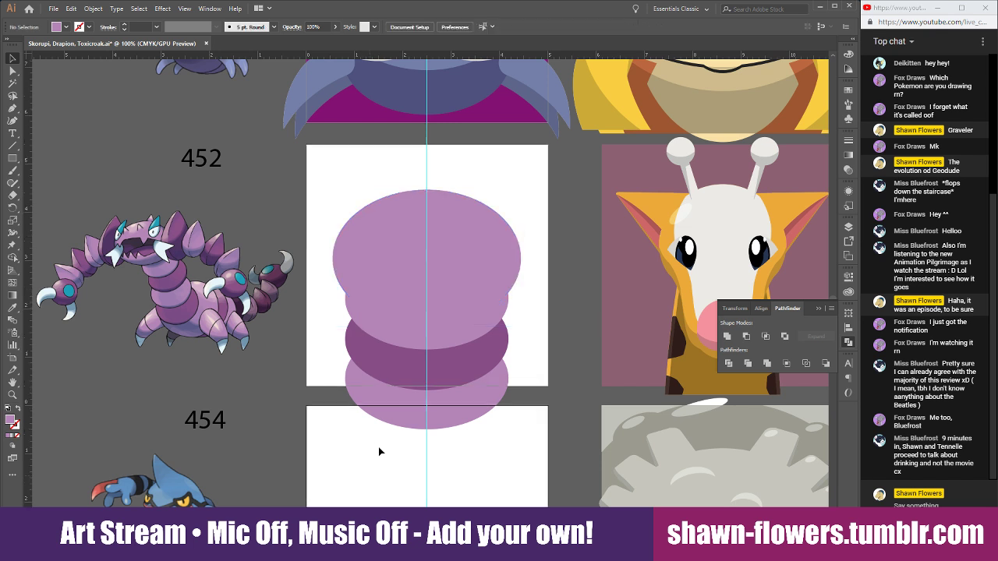
click(447, 294)
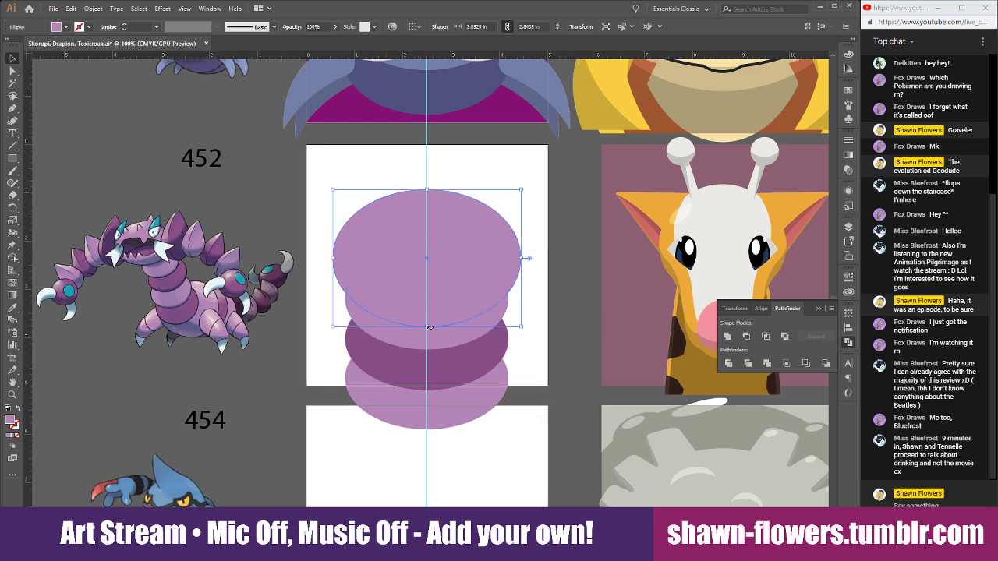
click(525, 368)
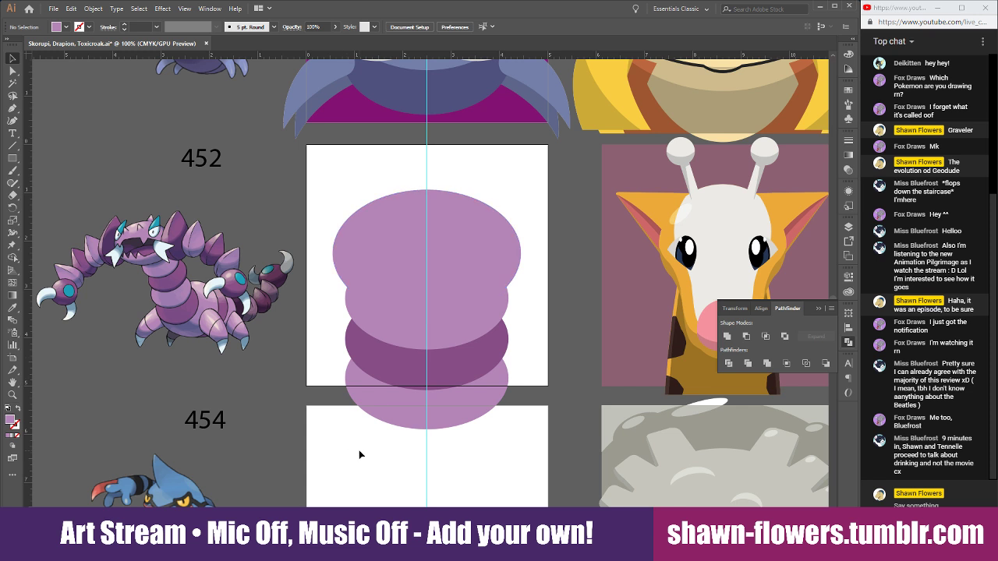
Duplicate the three neck ellipses in place, narrow the copies to about 3.14 in overall, and unite them into one shape.
drag(370, 442, 409, 333)
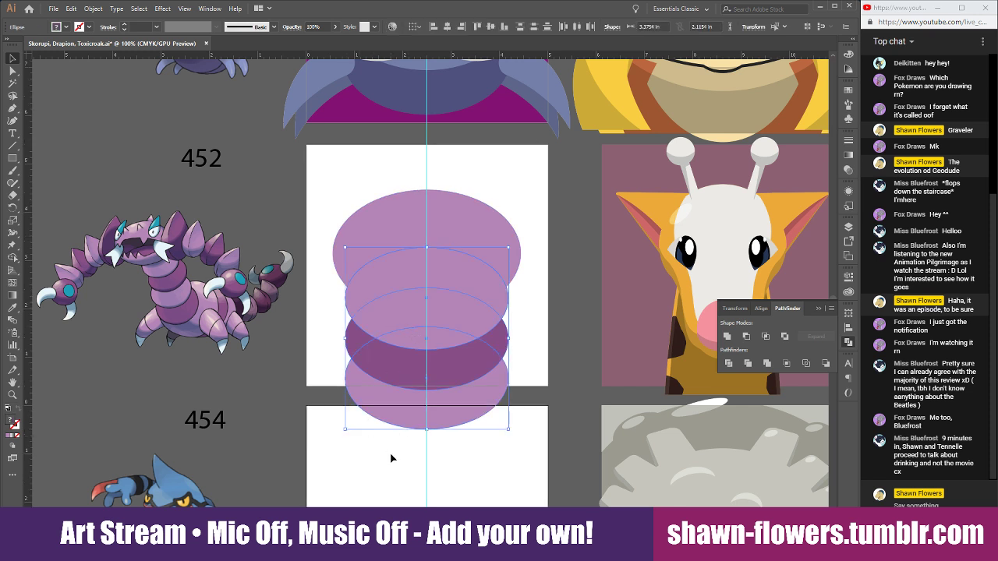
drag(380, 427, 374, 405)
mouse_move(508, 339)
mouse_down()
mouse_move(503, 406)
mouse_move(503, 341)
mouse_up()
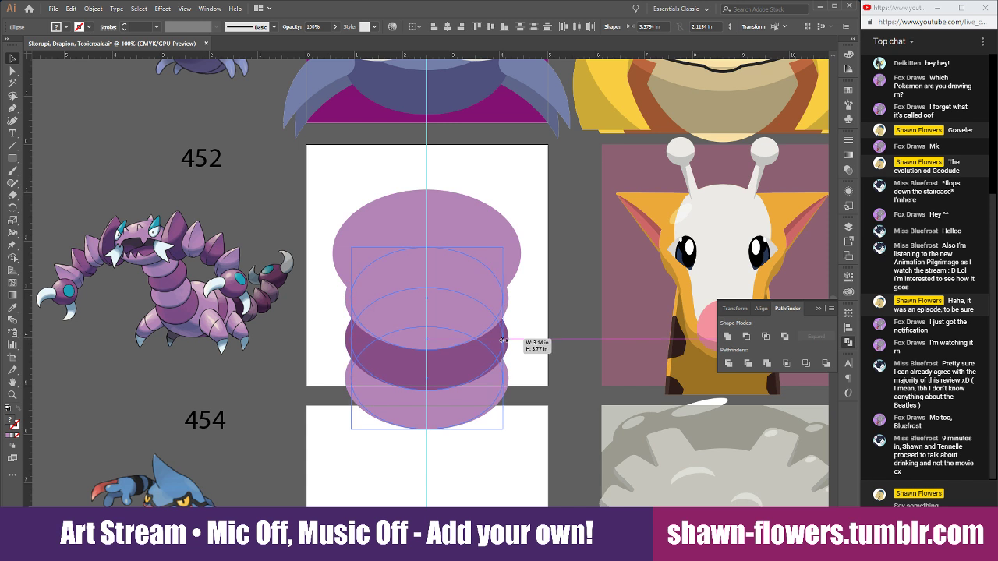
drag(503, 340, 503, 341)
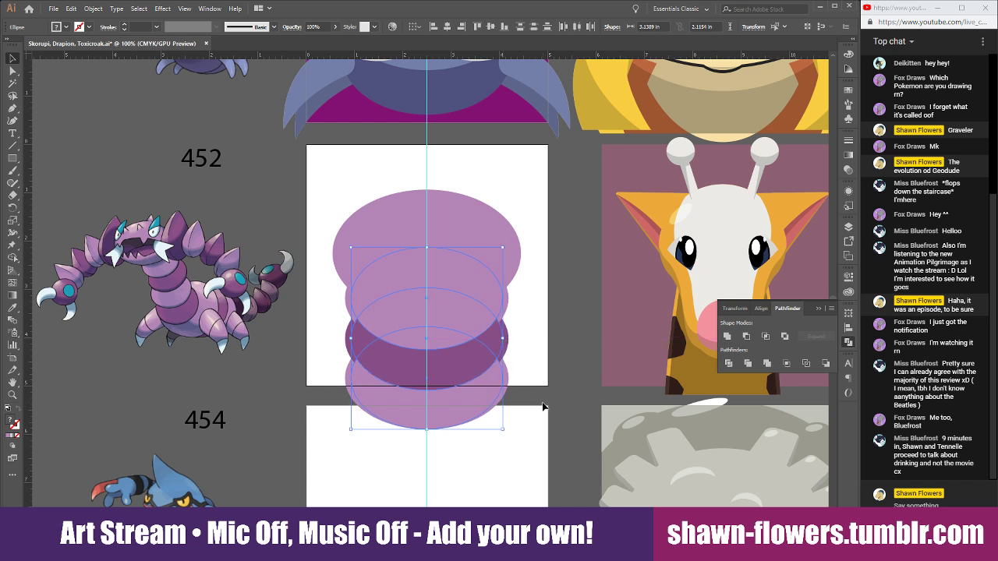
click(727, 337)
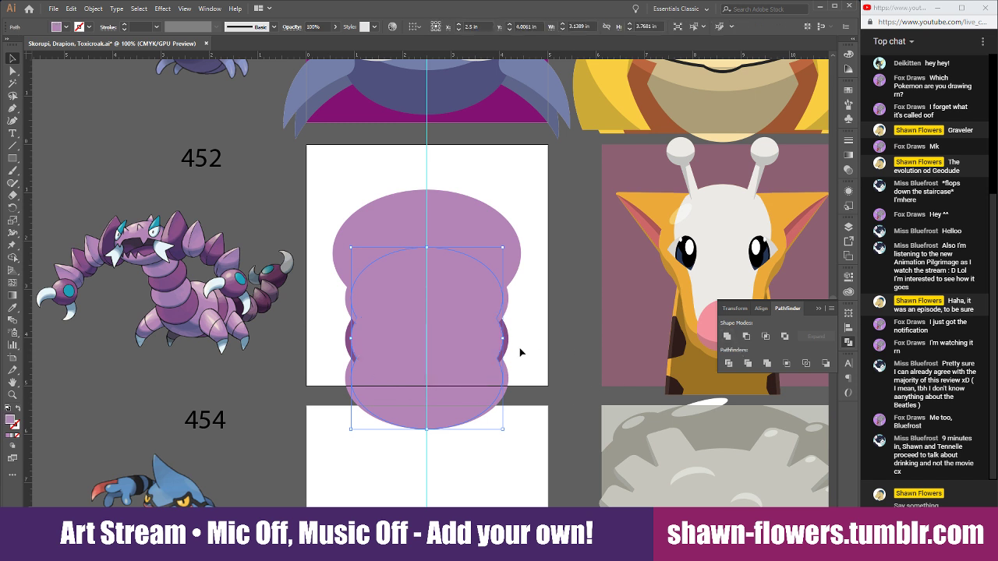
Turn the united neck shape into a dark translucent shadow behind the head, using the shading sampled from the giraffe portrait's neck.
click(12, 307)
scroll(350, 292, up, 2)
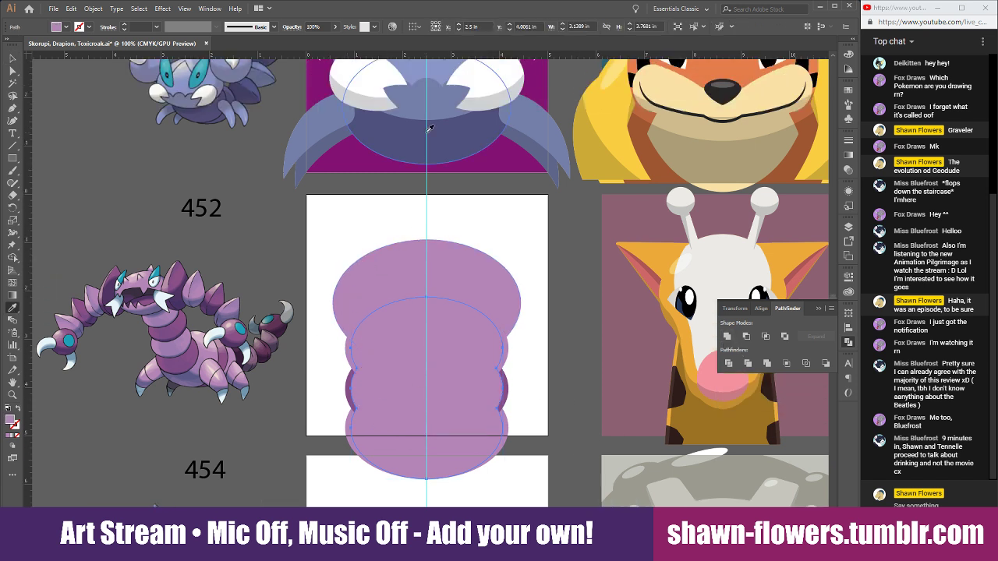
click(388, 135)
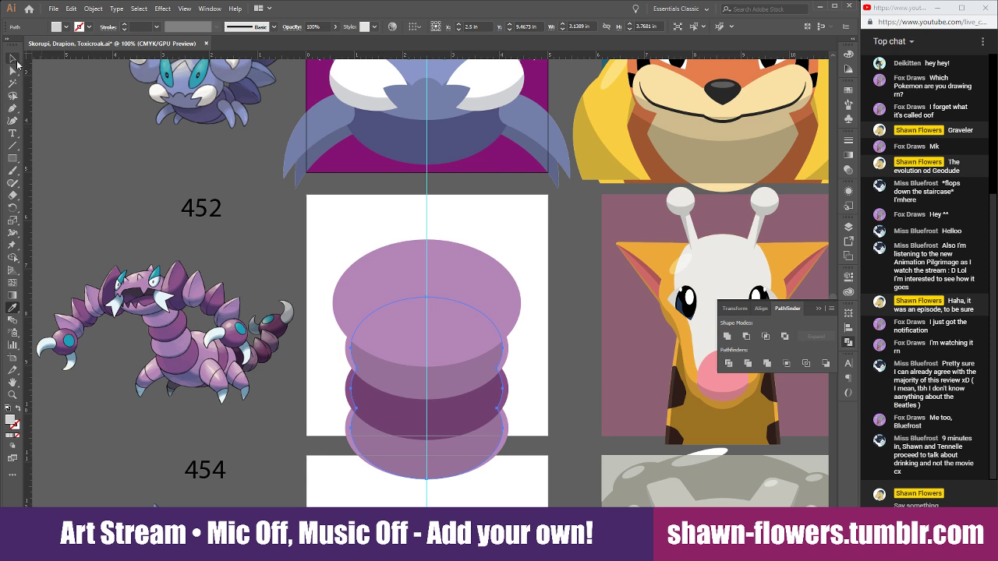
click(694, 415)
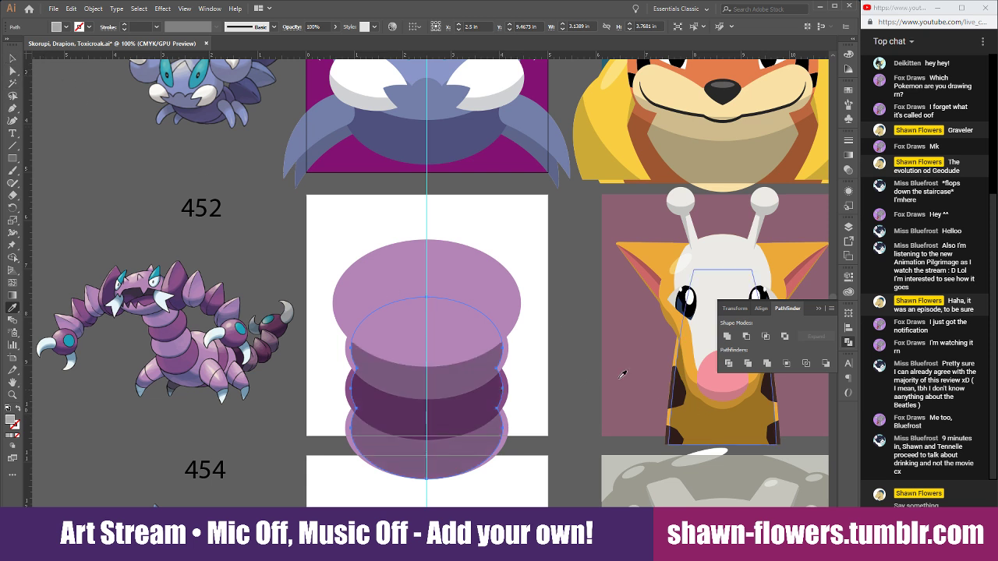
click(12, 59)
click(354, 219)
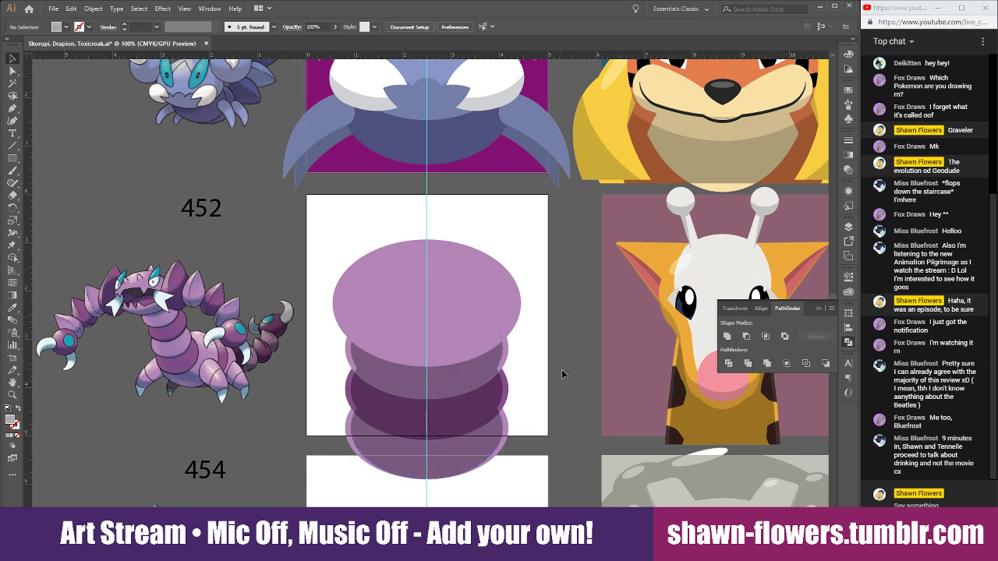
click(366, 331)
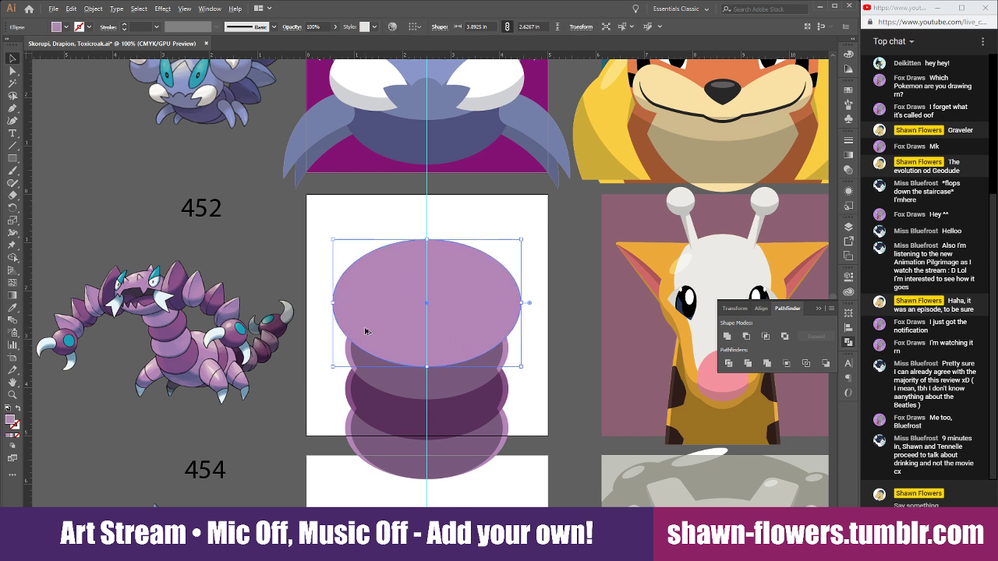
mouse_move(366, 330)
mouse_down()
mouse_move(404, 330)
mouse_move(376, 334)
mouse_up()
click(549, 414)
Place the green teardrop shape from above the artboards on the 452 artboard, overlapping the left side of Drapion's head ellipse.
scroll(549, 414, up, 6)
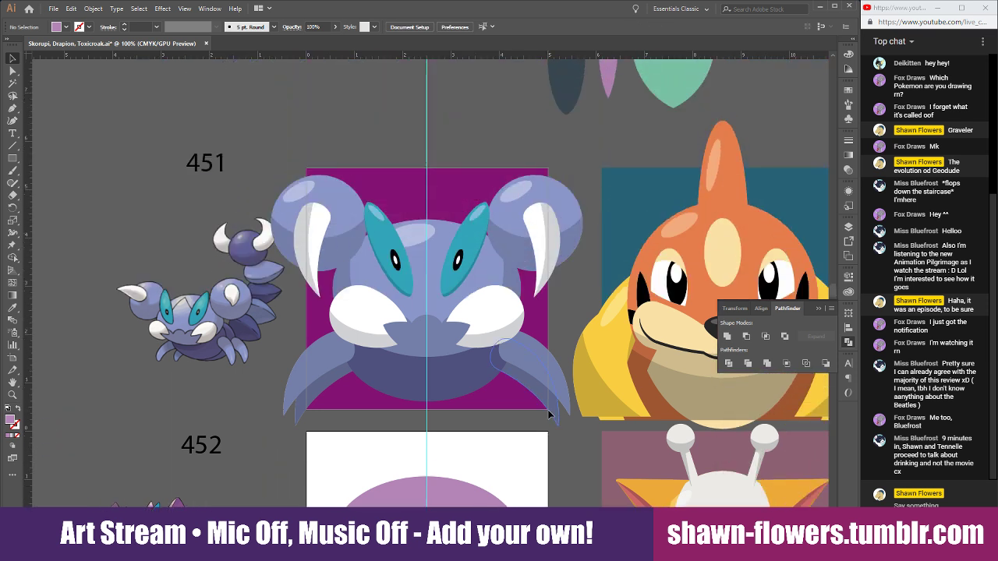
scroll(549, 414, down, 1)
scroll(549, 414, up, 1)
click(636, 152)
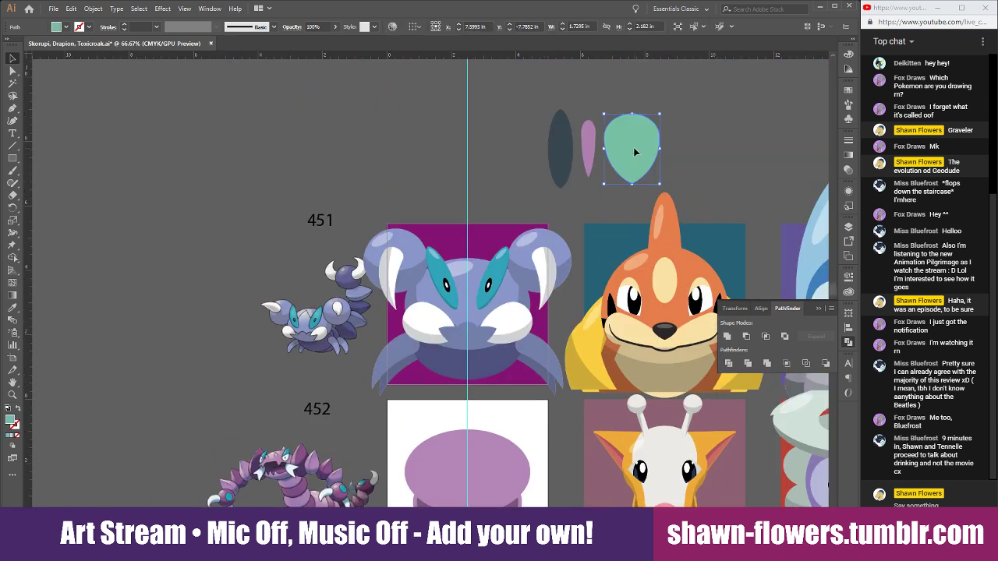
drag(636, 152, 414, 468)
scroll(424, 489, up, 3)
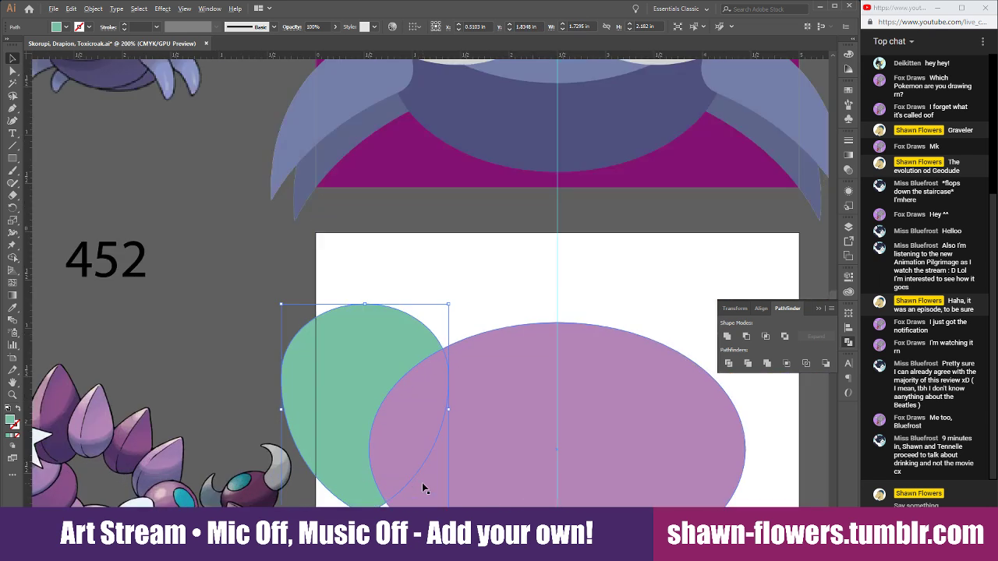
Rotate the green teardrop point-up, stretch it to about 1.67 × 2.84 in, and place it over the artboard's left edge beside the head ellipse.
scroll(423, 488, up, 1)
scroll(413, 460, down, 2)
scroll(400, 407, down, 3)
scroll(451, 437, down, 3)
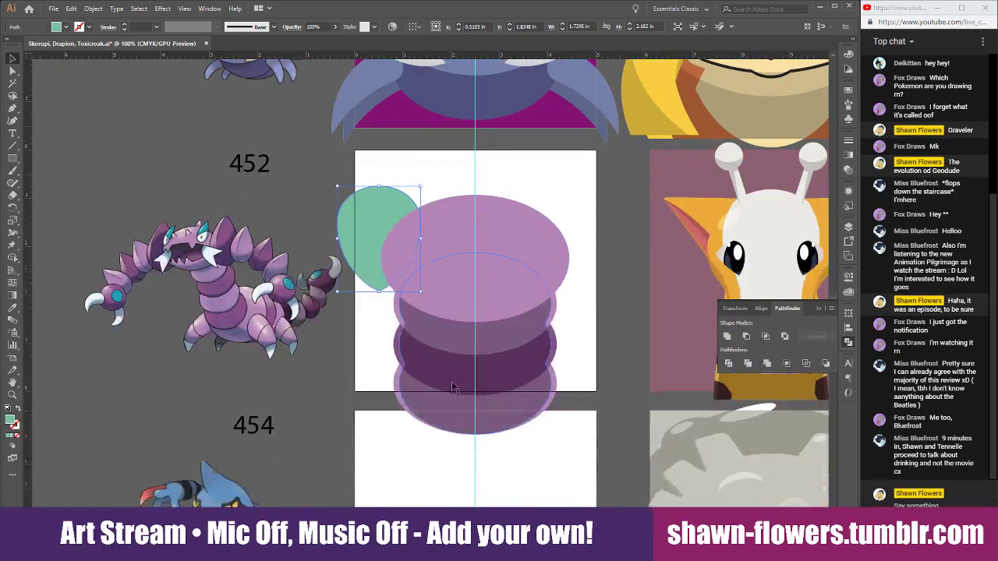
drag(424, 184, 334, 340)
drag(420, 187, 418, 153)
drag(422, 290, 429, 284)
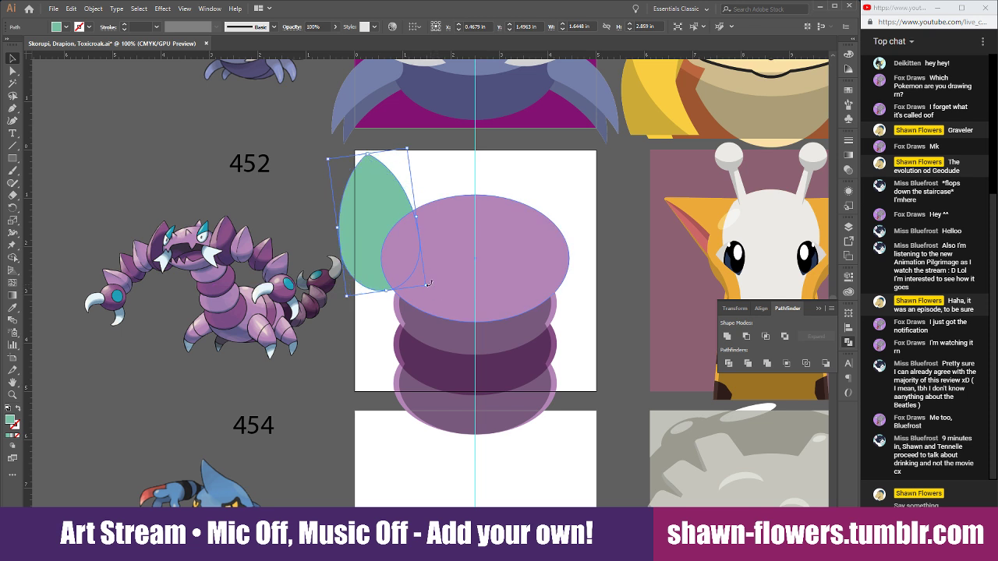
drag(394, 209, 372, 233)
click(427, 195)
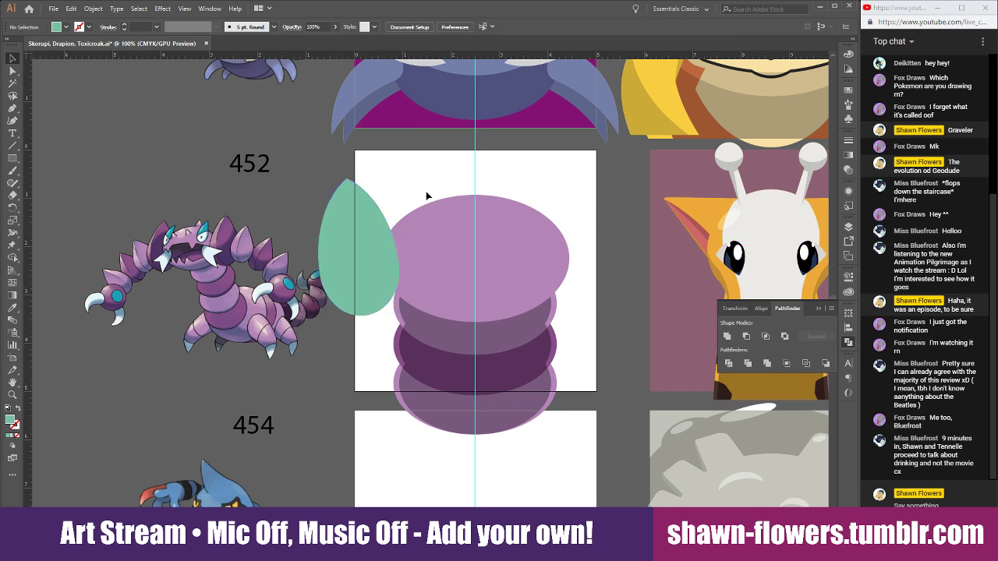
Rotate the green teardrop slightly clockwise and nudge it up and inward against the head ellipse.
click(367, 235)
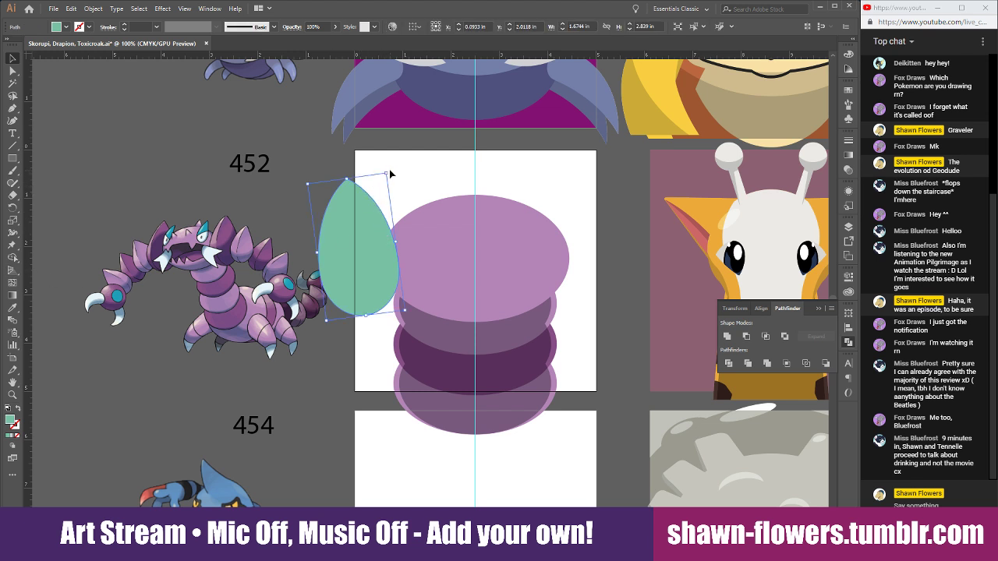
drag(392, 170, 400, 175)
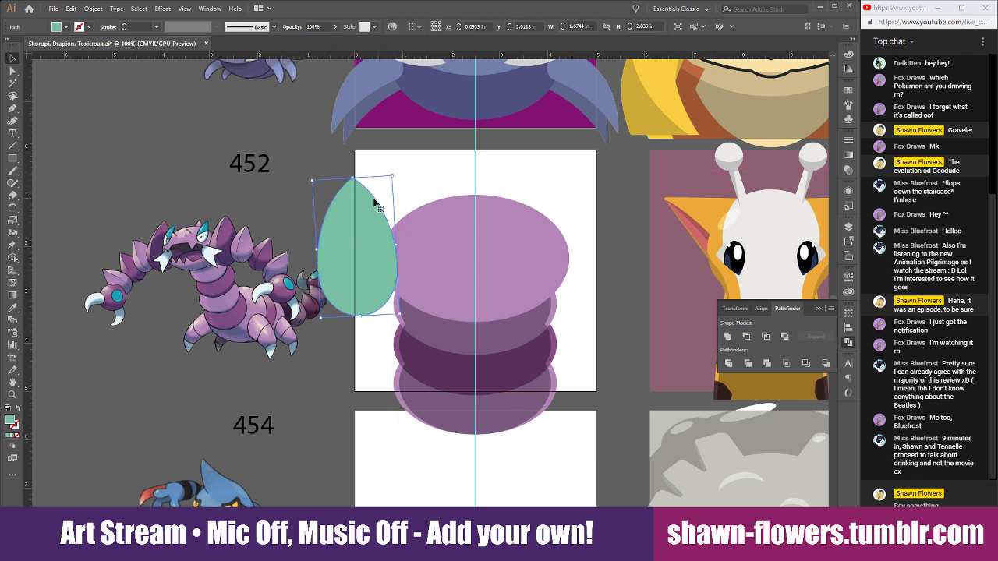
drag(372, 234, 382, 219)
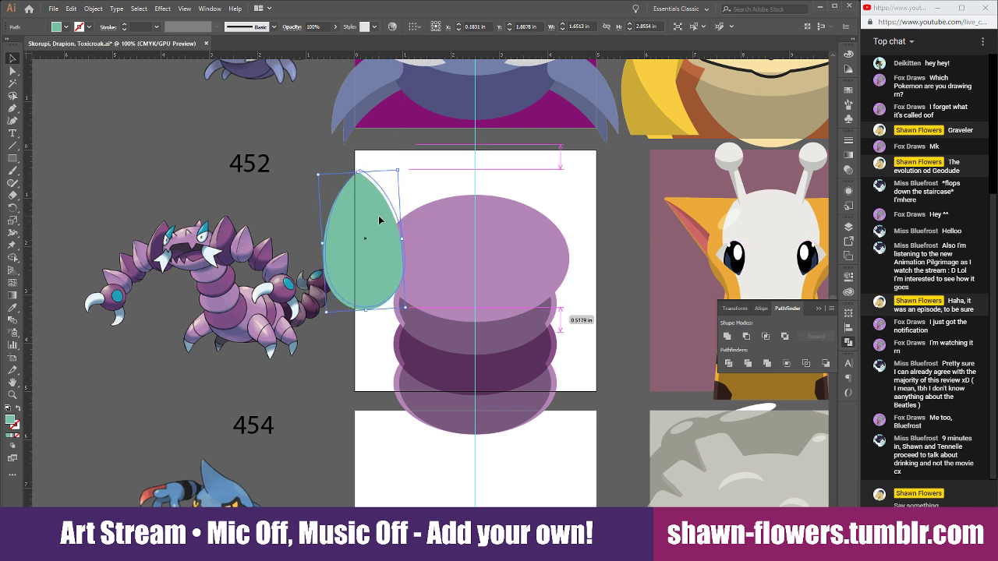
drag(343, 245, 346, 244)
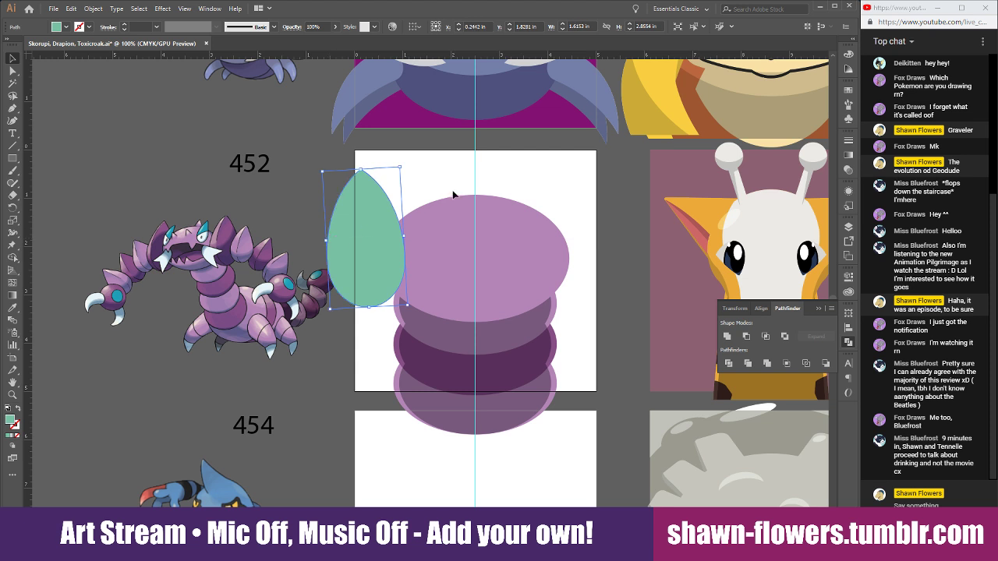
Fill the green teardrop with the purple sampled from the visible edge of the middle neck ring.
click(12, 309)
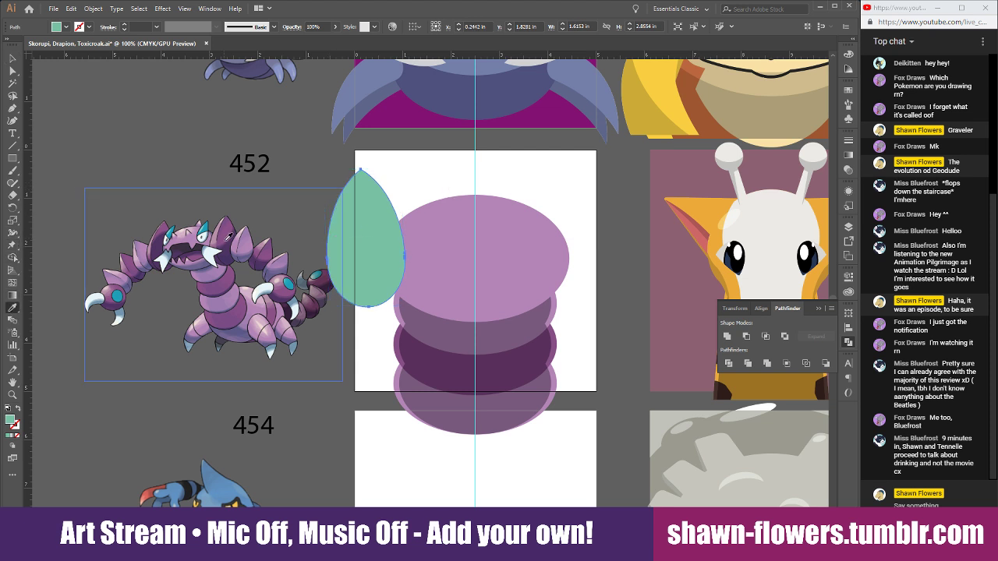
click(399, 339)
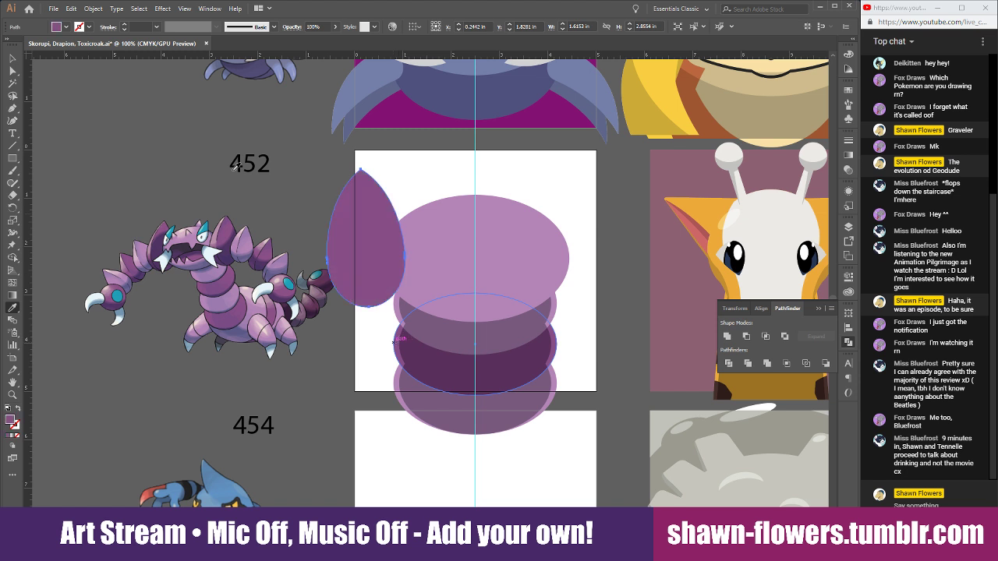
click(11, 58)
click(422, 165)
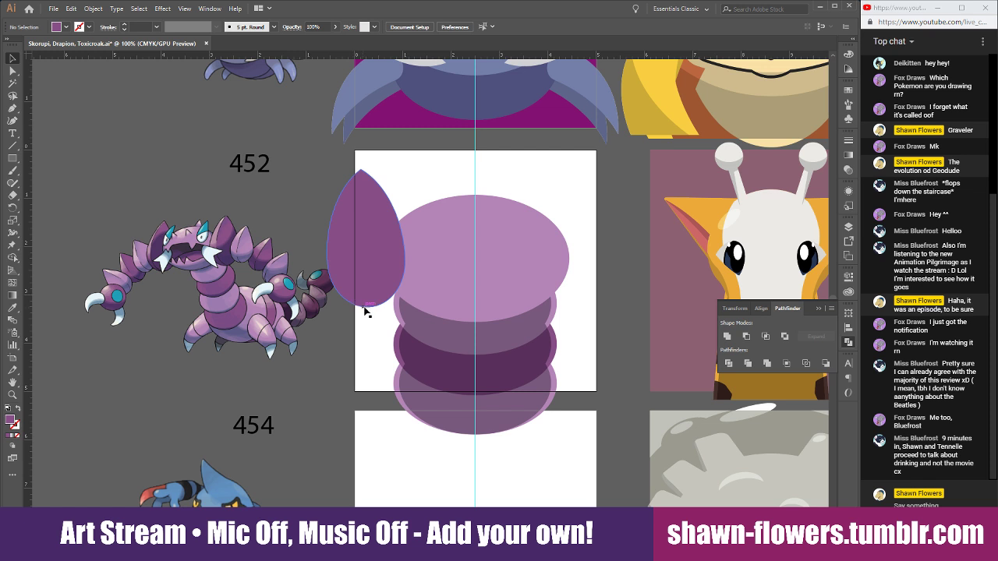
Duplicate the purple teardrop, then narrow and tilt the copy to about 1.22 × 2.65 in over the original's inner side.
click(378, 206)
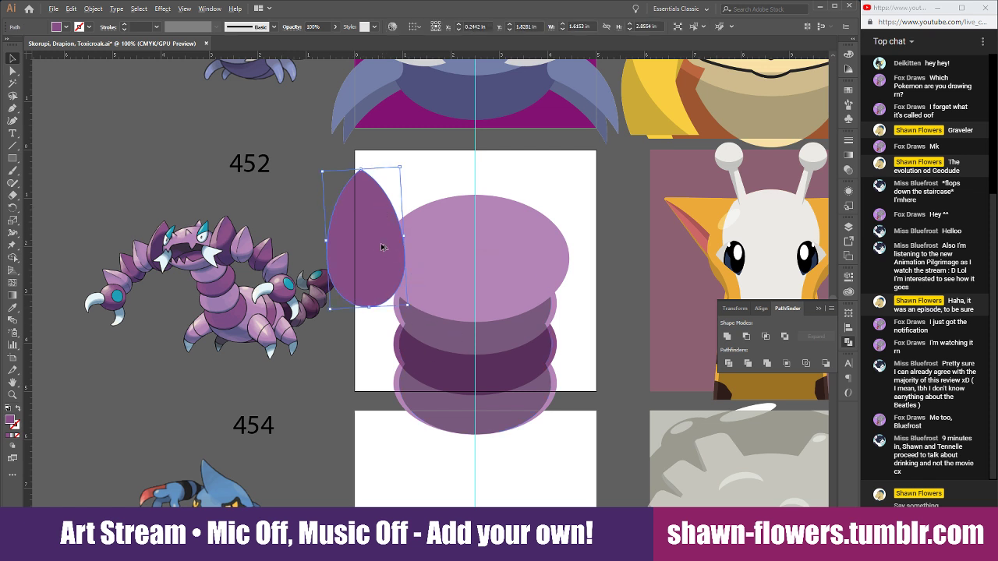
drag(384, 247, 401, 195)
key(ctrl+equal)
key(ctrl+minus)
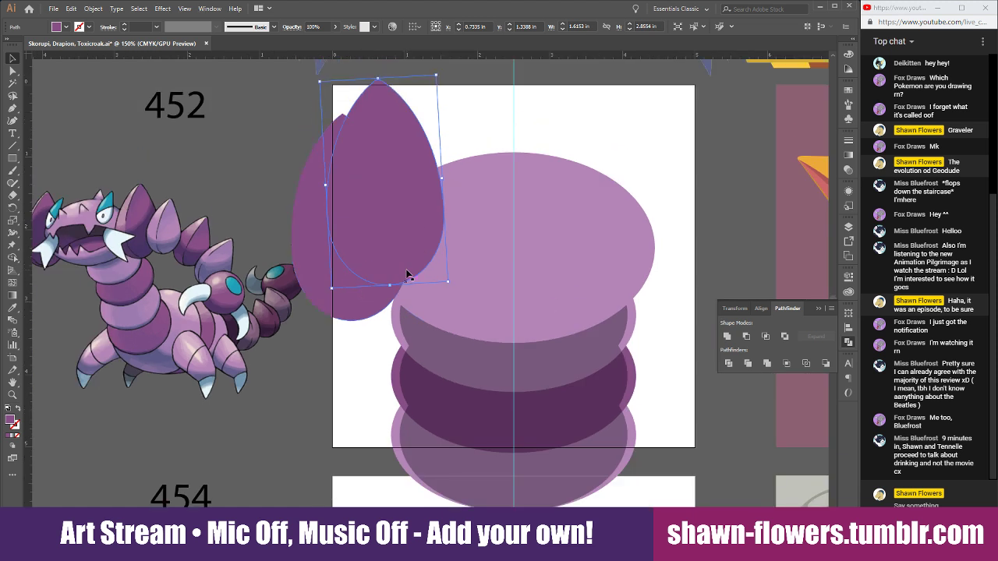
scroll(407, 275, up, 2)
drag(451, 334, 386, 219)
key(ctrl+z)
click(414, 178)
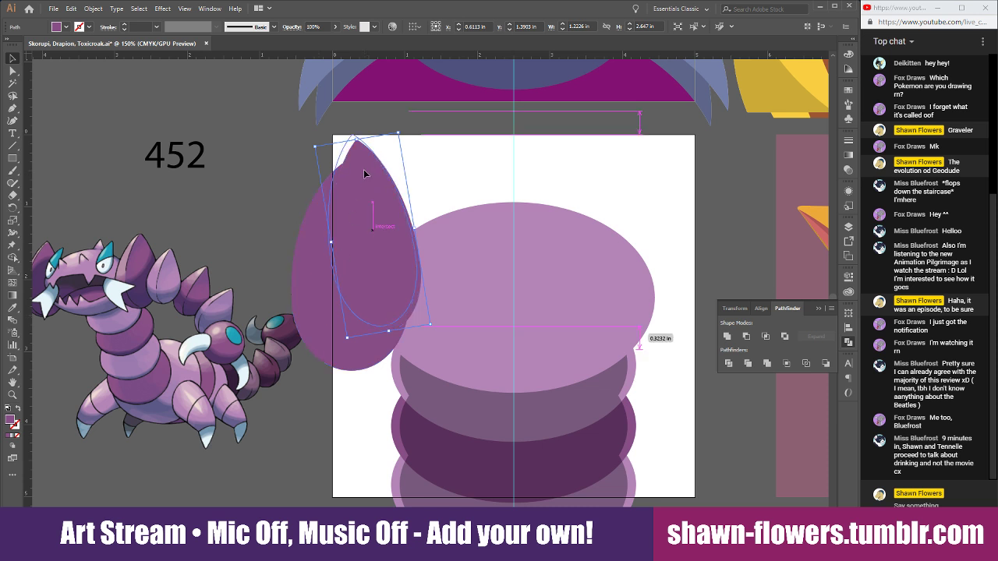
Cut a crescent from the teardrop using Minus Front with the narrow copy, and give it the shading sampled from the blue character's claw.
shift+click(316, 277)
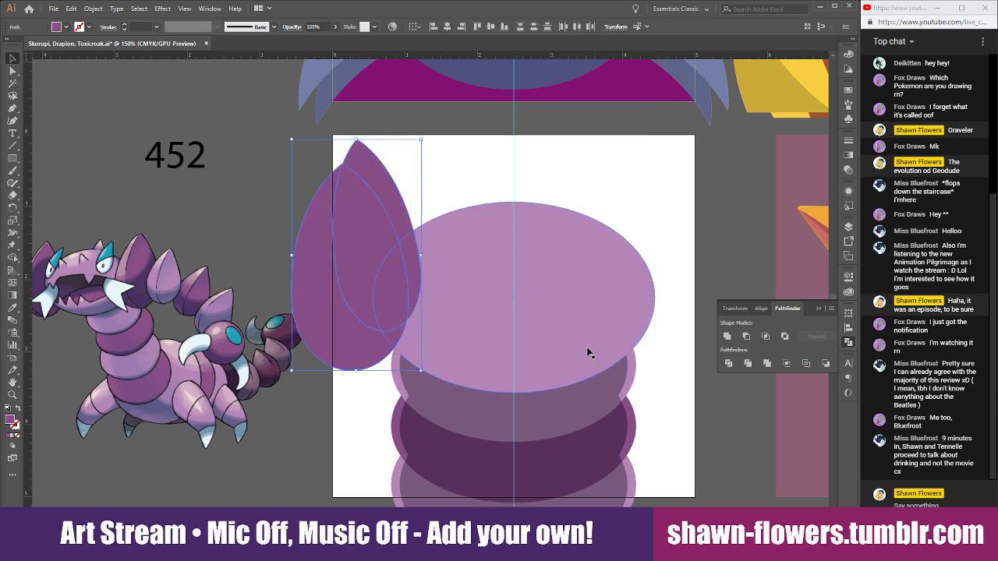
click(747, 336)
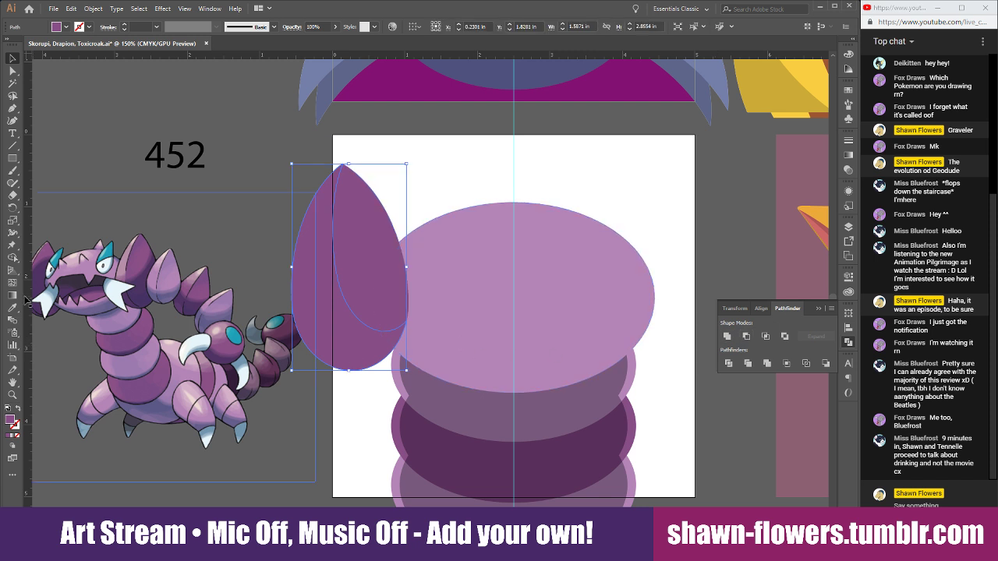
key(i)
scroll(421, 104, up, 2)
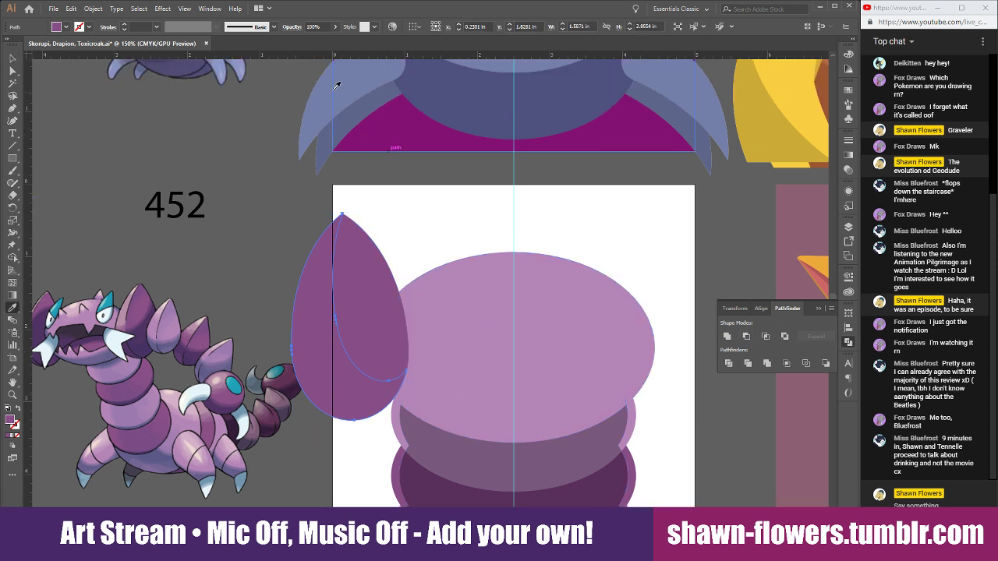
click(348, 84)
click(13, 58)
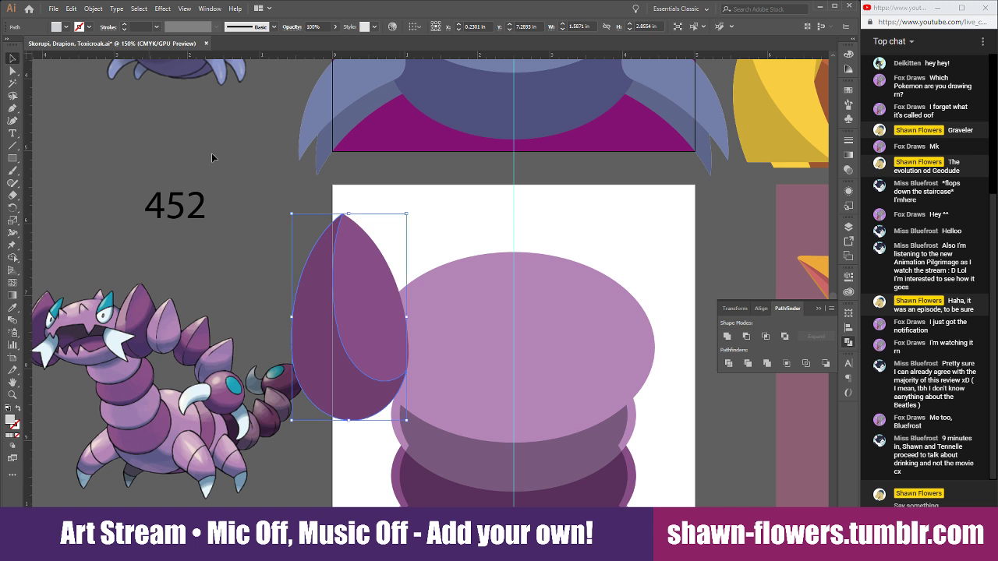
click(463, 231)
Duplicate the shaded purple teardrop to the opposite side of the head ellipse at the same height.
scroll(439, 262, right, 3)
scroll(330, 335, down, 1)
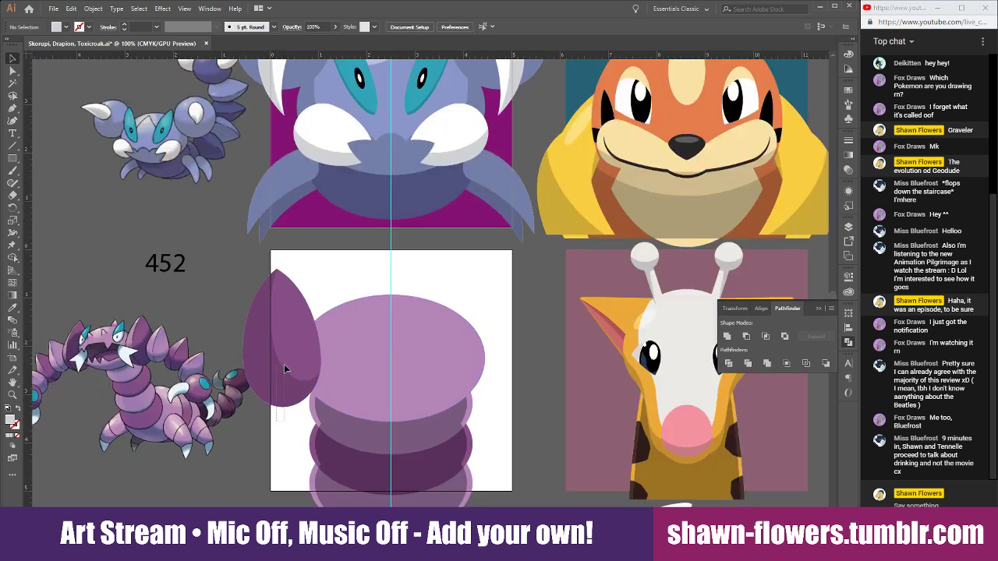
drag(284, 364, 506, 371)
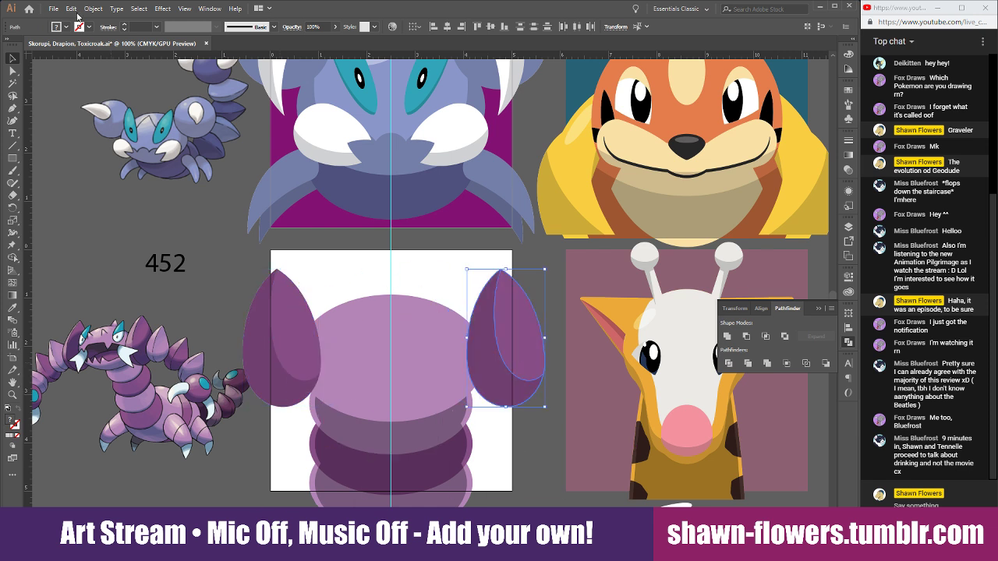
Reflect the duplicated teardrop across the vertical axis and move it inward so the pair is symmetric about the centre guide.
click(91, 9)
mouse_move(132, 18)
click(257, 58)
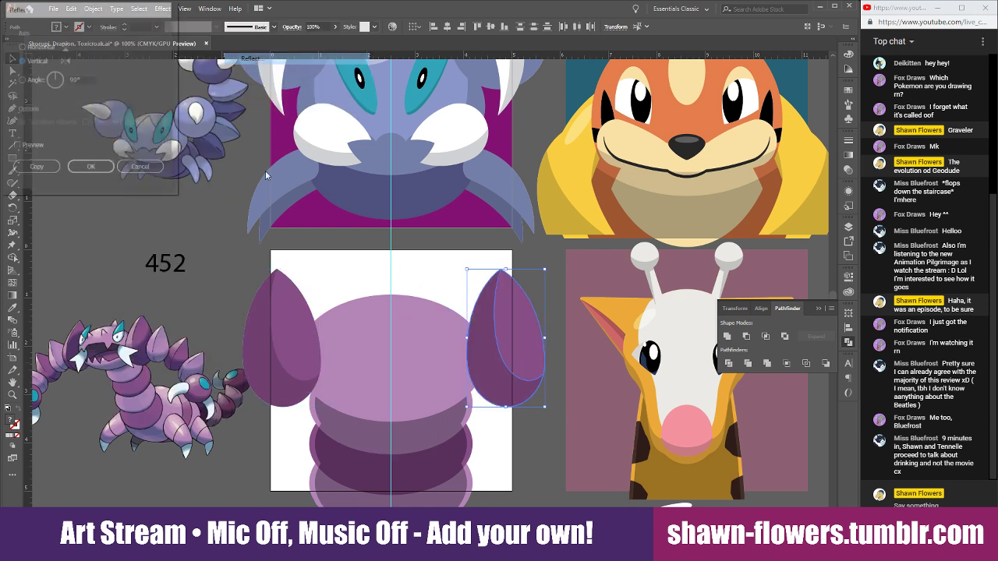
click(91, 166)
scroll(508, 407, up, 1)
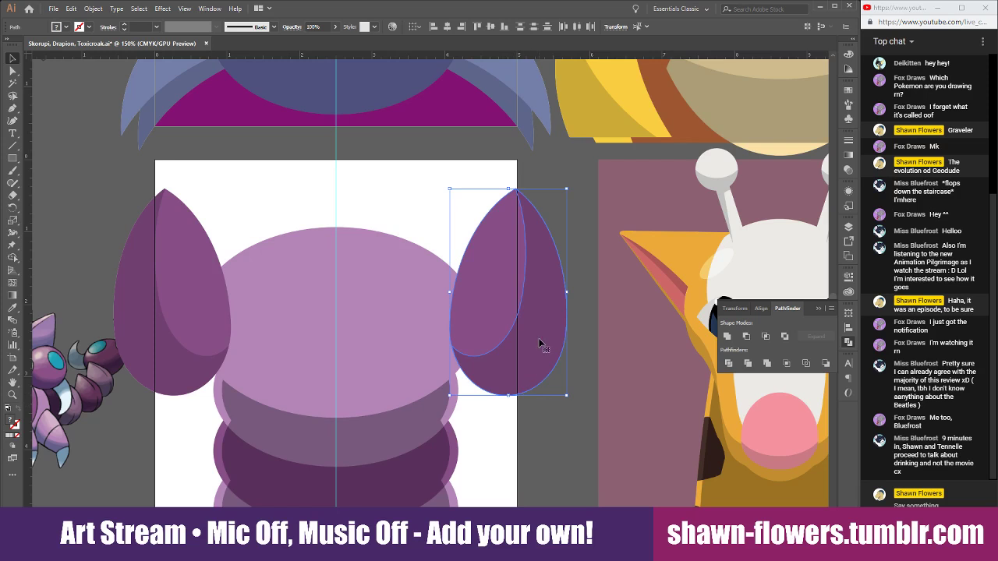
drag(539, 344, 529, 339)
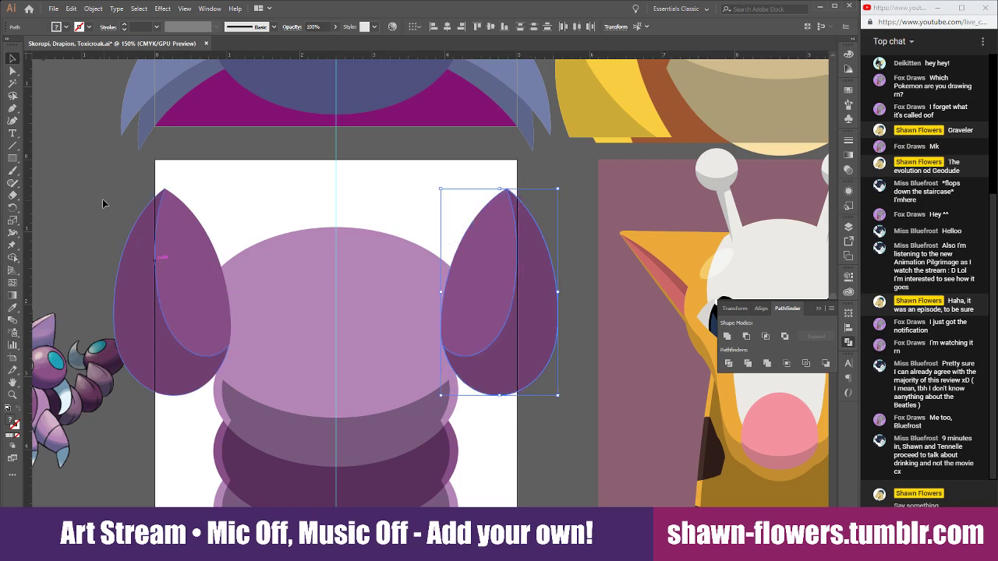
shift+click(179, 229)
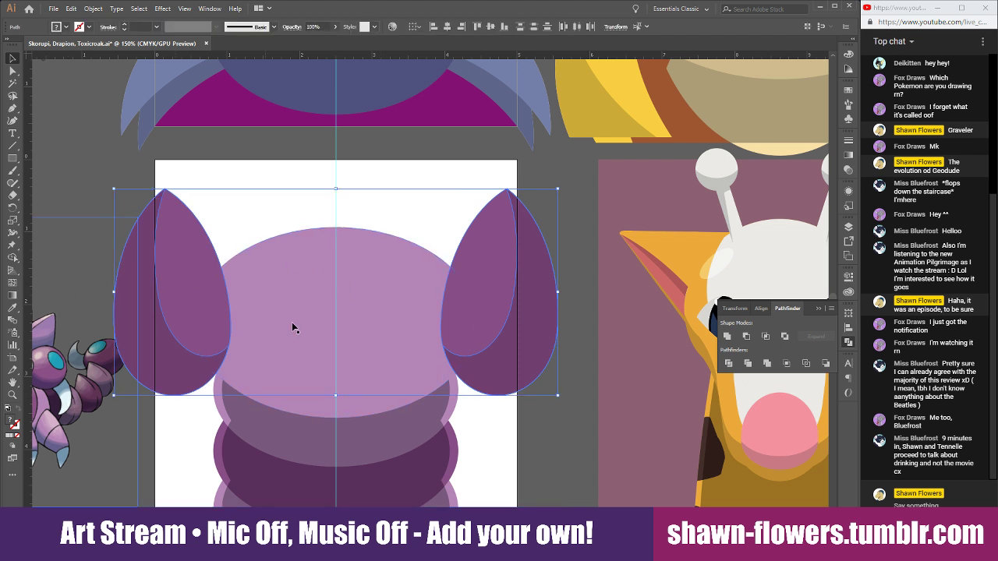
key(ctrl+plus)
drag(516, 211, 542, 216)
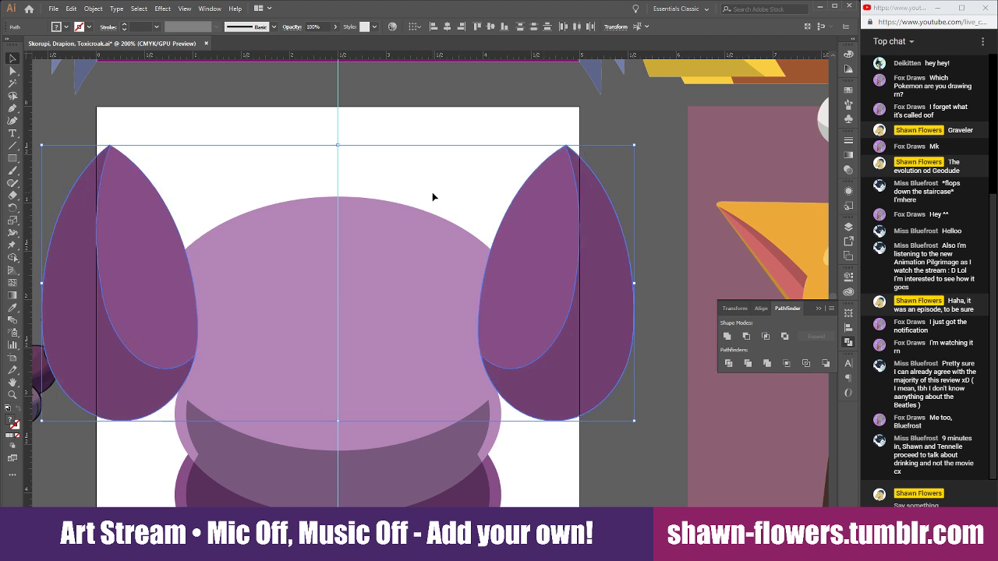
click(433, 193)
Copy the left purple teardrop onto the head, tilt it counterclockwise, and shrink it to about 0.93 × 1.6 in.
scroll(442, 234, down, 2)
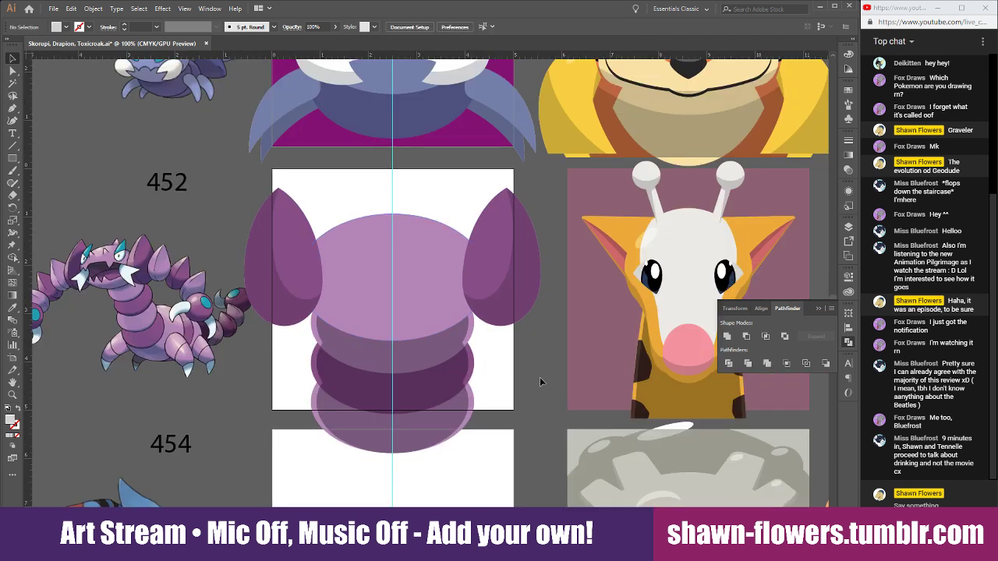
drag(297, 256, 380, 238)
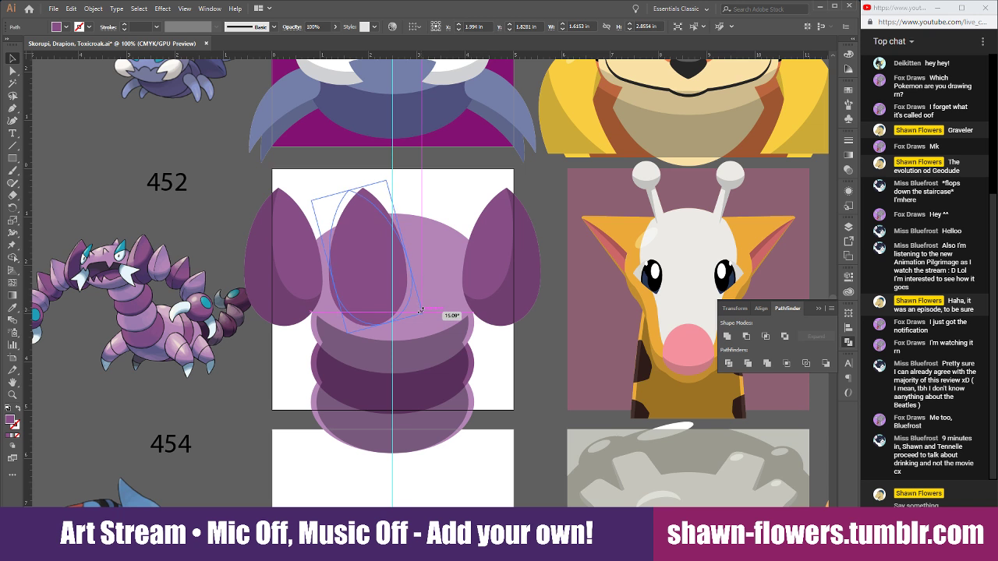
drag(421, 311, 368, 275)
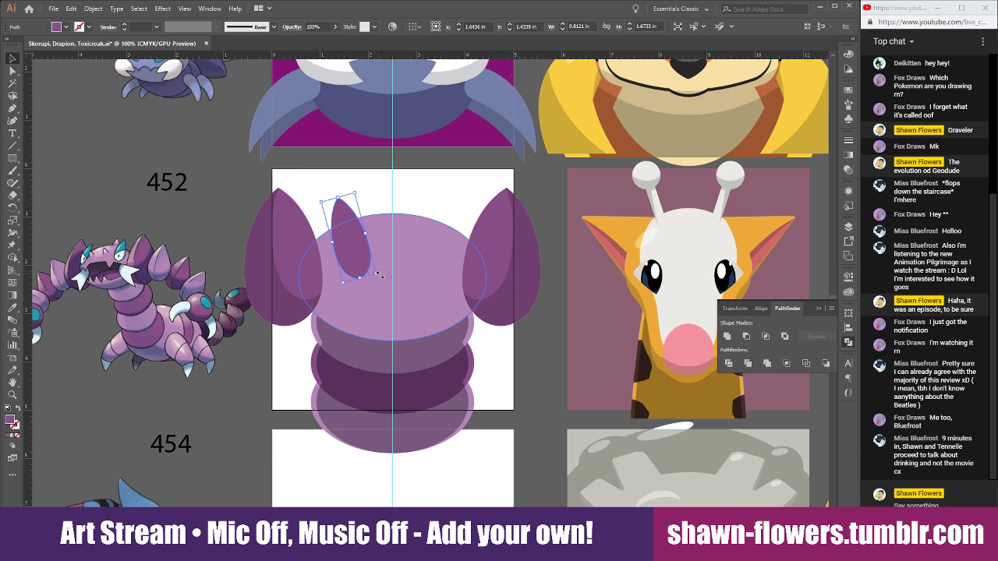
drag(381, 273, 357, 262)
click(372, 198)
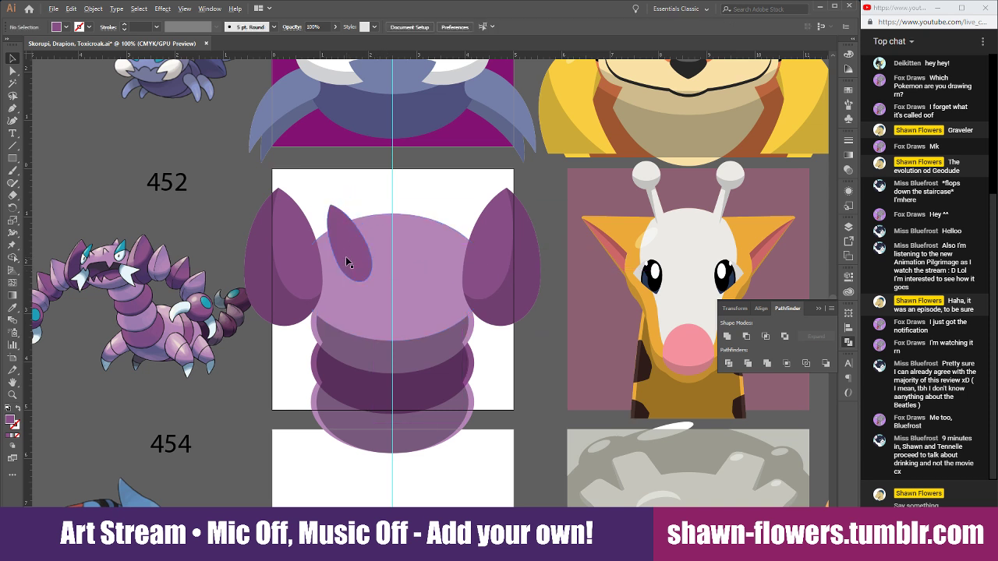
Fill the small tilted teardrop on the head with white.
click(347, 262)
click(12, 307)
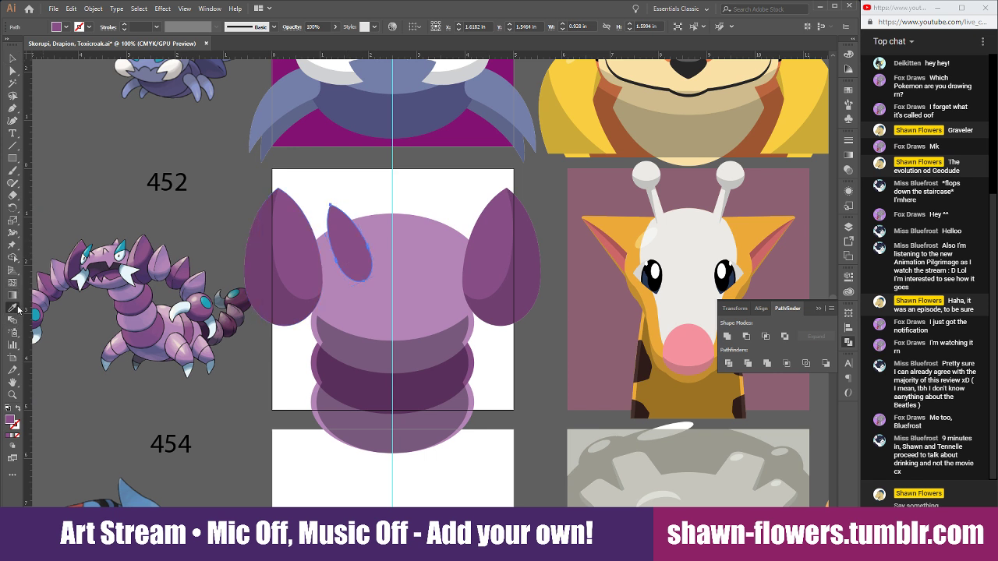
click(54, 27)
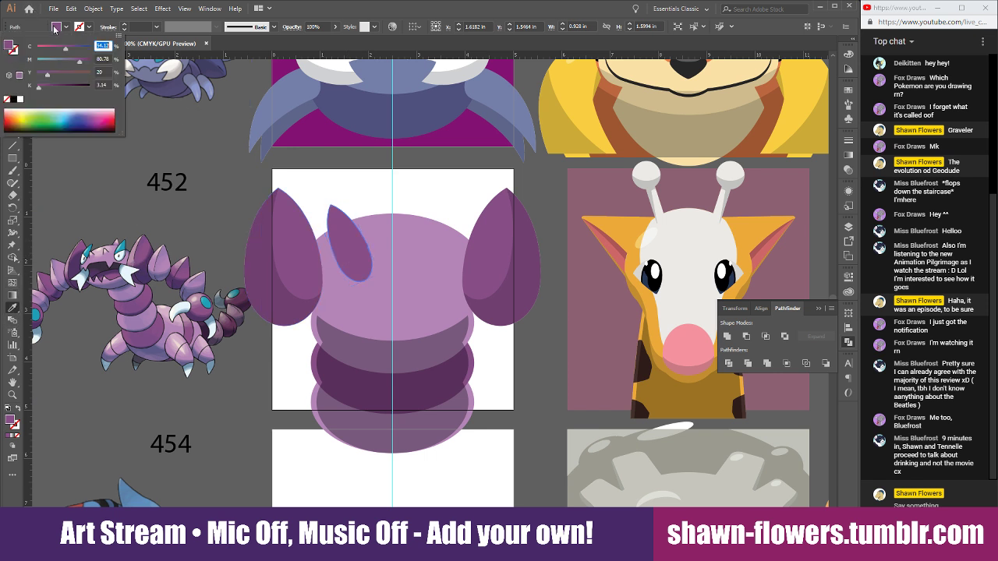
click(19, 100)
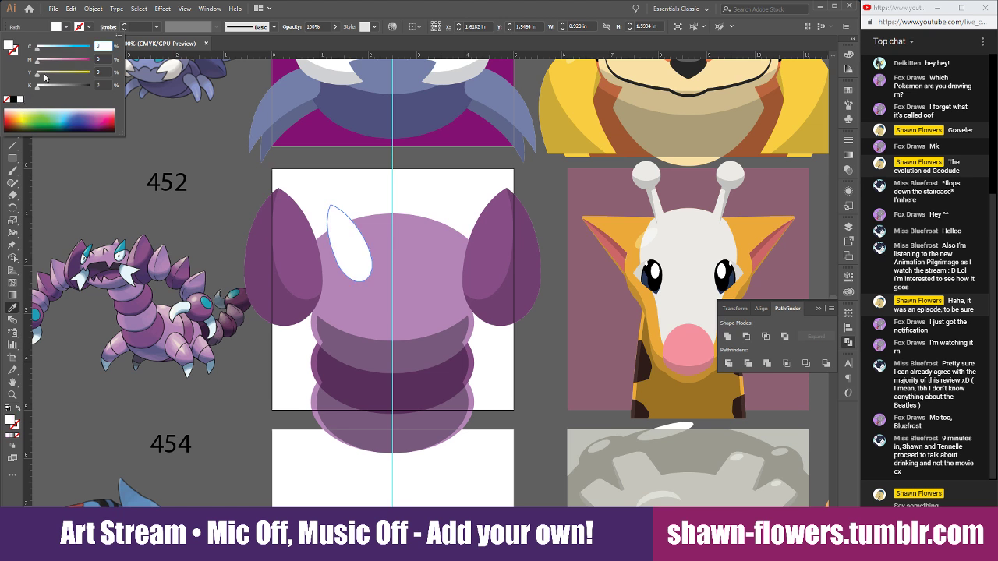
click(65, 26)
click(12, 59)
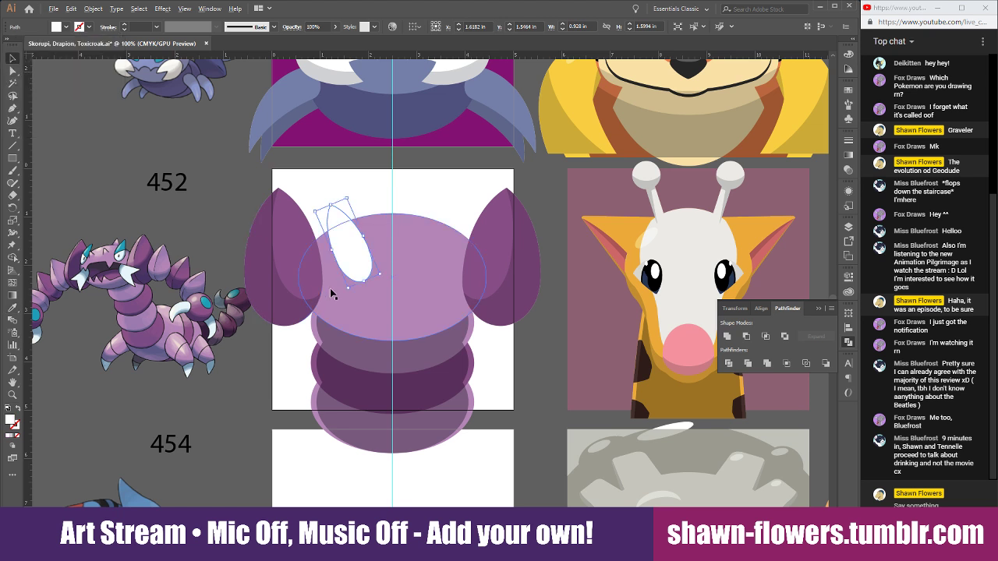
Duplicate the white teardrop lower on the head, then rotate and widen the copy to about 1.6 × 1.5 in, overlapping the original.
scroll(331, 289, up, 2)
drag(361, 196, 407, 294)
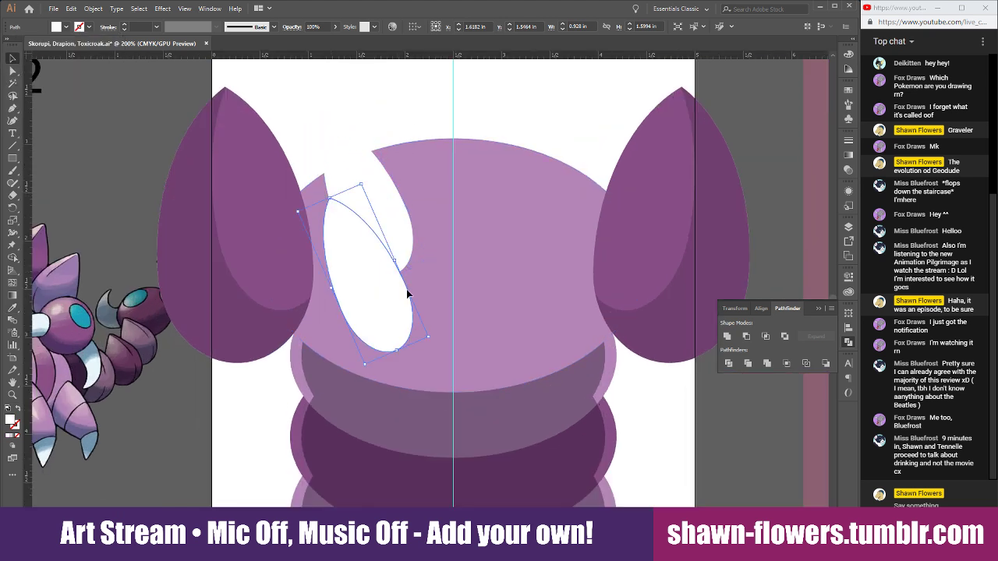
drag(431, 338, 494, 278)
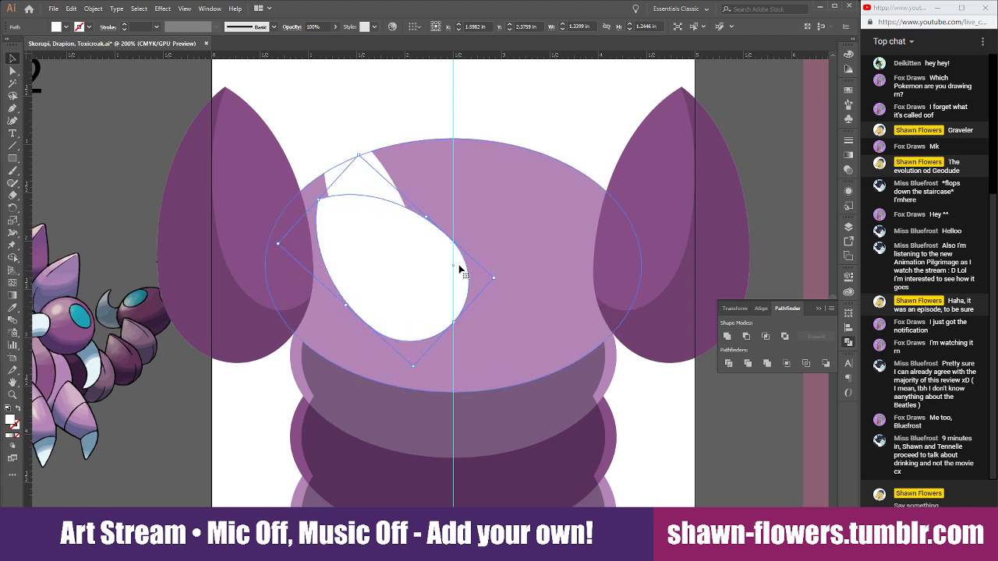
drag(380, 311, 374, 297)
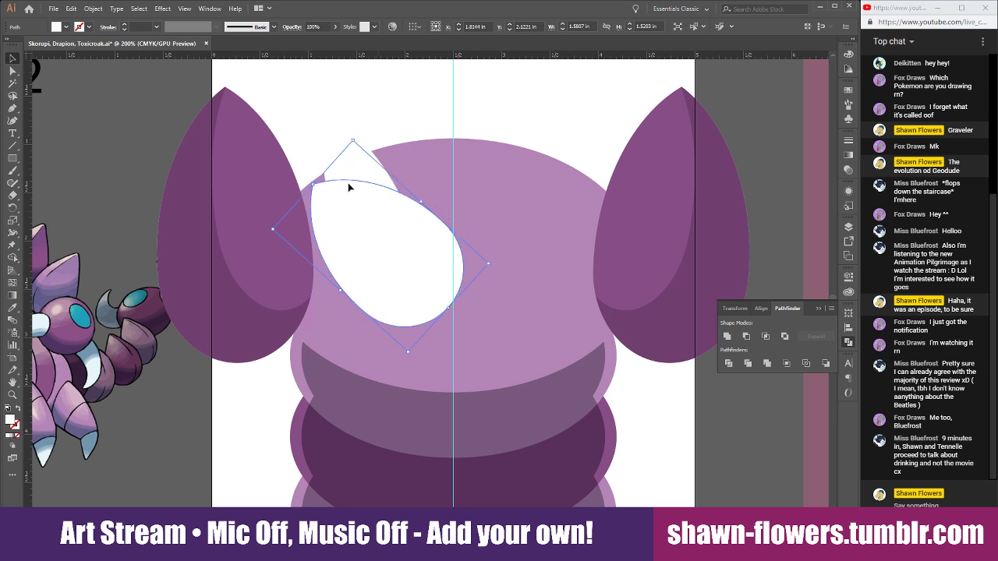
Nudge the wide white teardrop slightly lower and try subtracting it from the narrow one.
drag(400, 251, 403, 258)
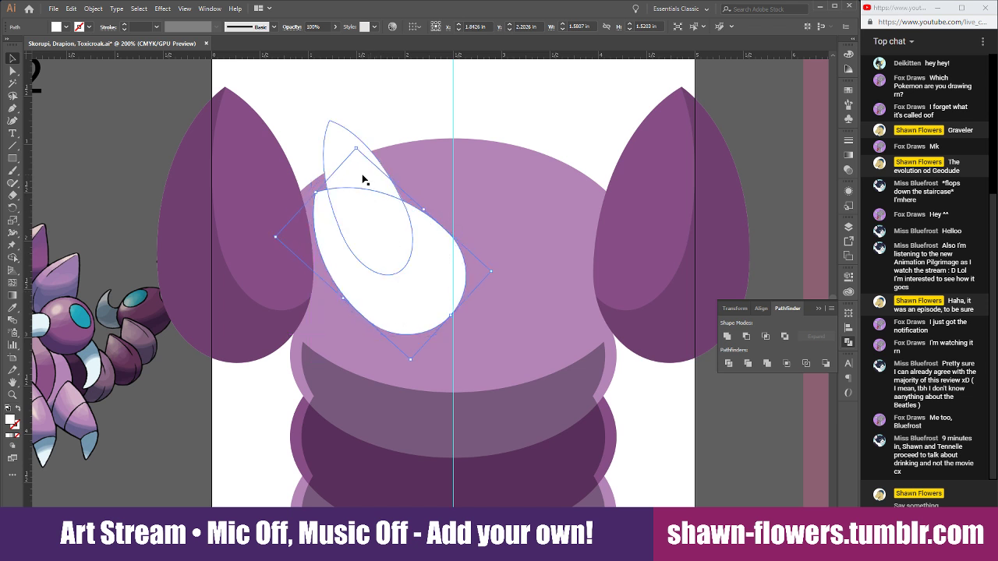
shift+click(363, 175)
click(746, 337)
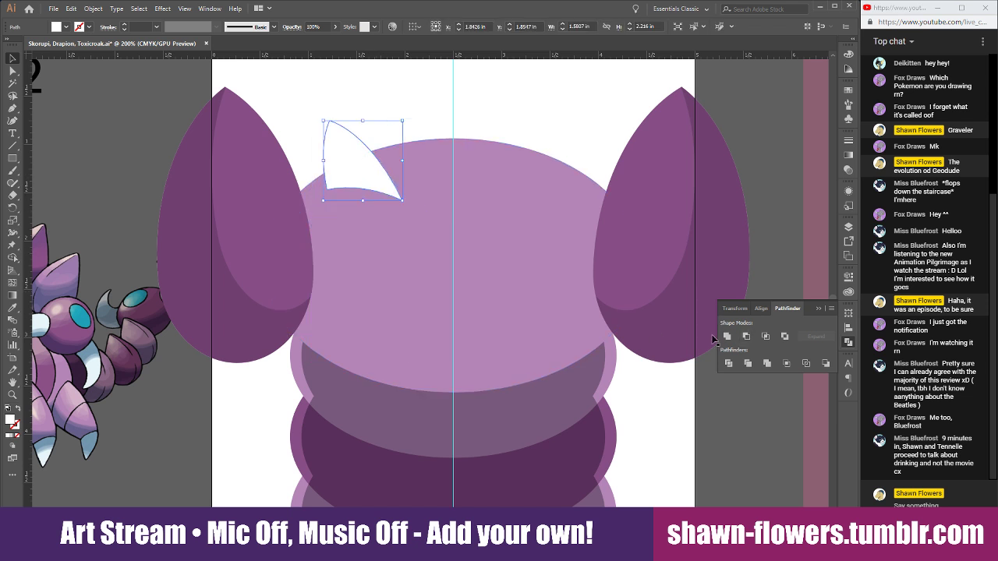
key(ctrl+z)
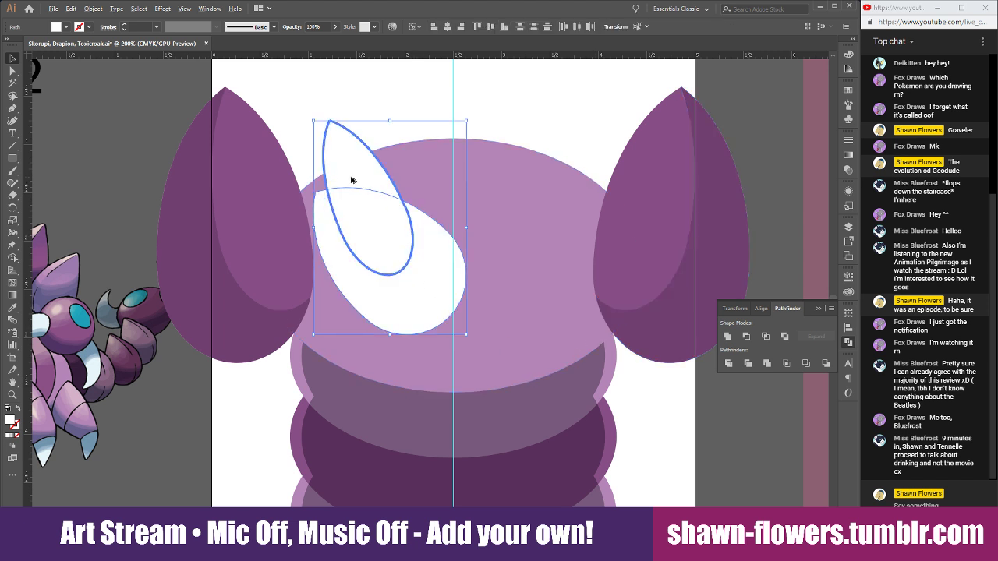
Duplicate the narrow white teardrop in place and subtract the wide teardrop from the copy, leaving a separate upper tip over the eye.
key(ctrl+shift+z)
click(428, 173)
click(365, 178)
mouse_move(352, 179)
mouse_down()
mouse_move(368, 179)
mouse_move(355, 179)
mouse_up()
shift+click(393, 312)
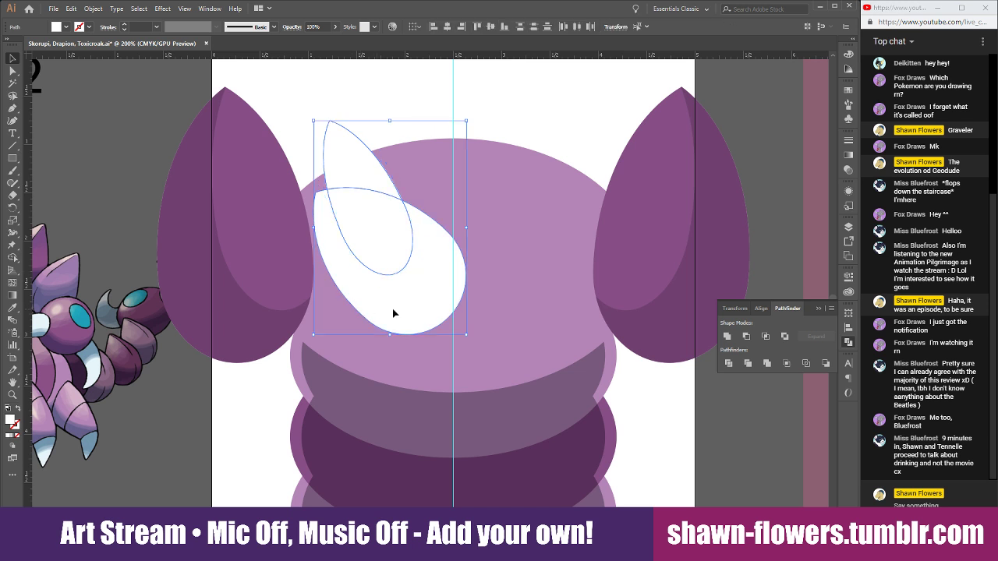
click(747, 337)
Fill the eye's upper tip with the teal sampled from the Drapion reference picture.
key(ctrl+minus)
key(ctrl+minus)
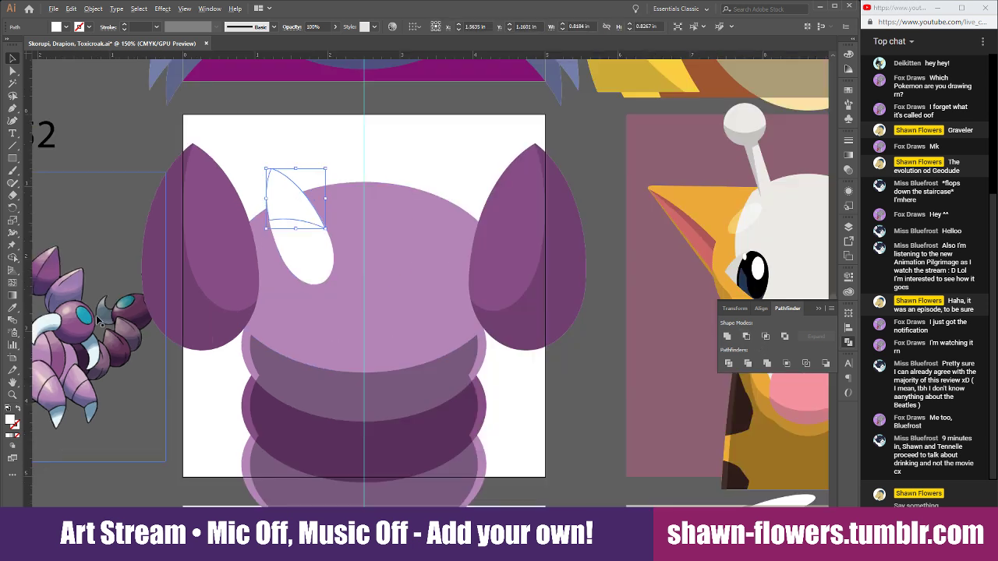
click(13, 308)
scroll(152, 311, left, 3)
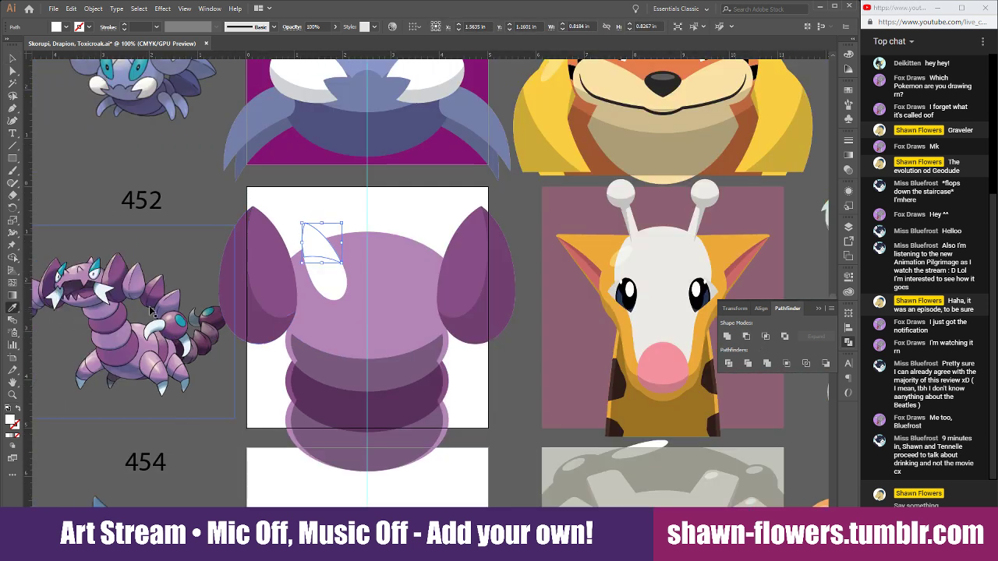
scroll(180, 328, up, 1)
click(177, 306)
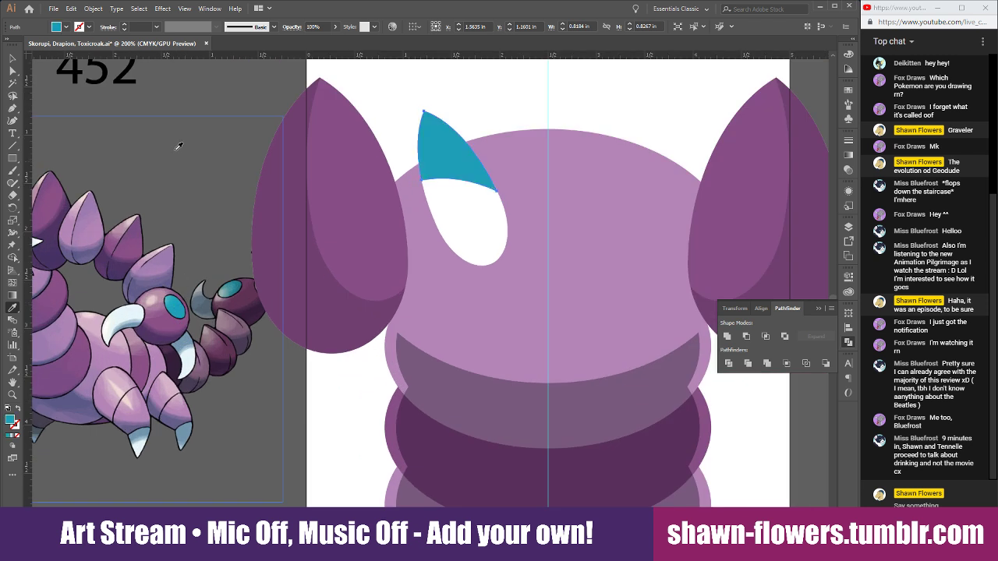
click(12, 60)
click(485, 90)
Duplicate the white eye and its teal tip horizontally onto the other side of the head and reflect the copy across the vertical axis.
scroll(468, 102, right, 4)
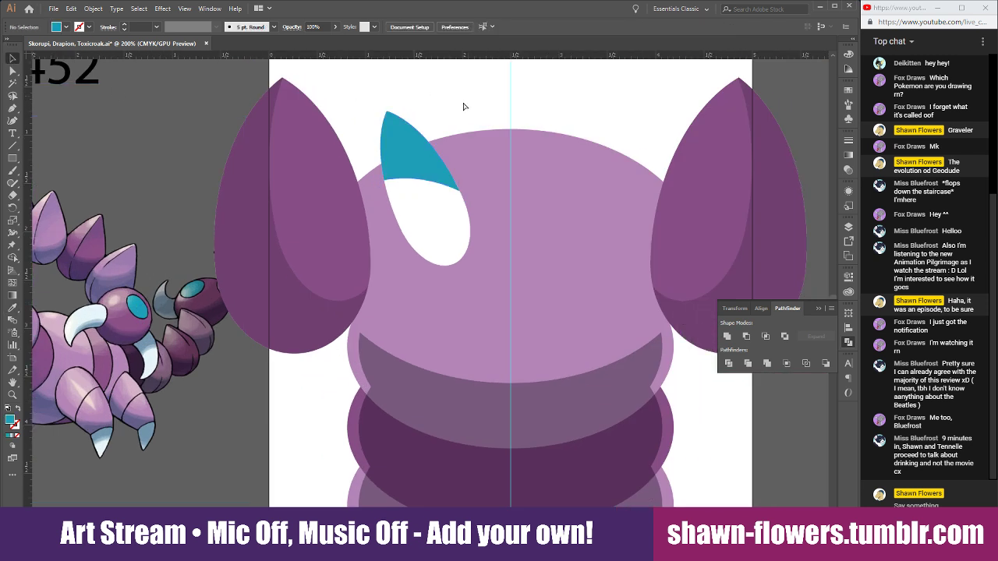
click(363, 204)
shift+click(346, 174)
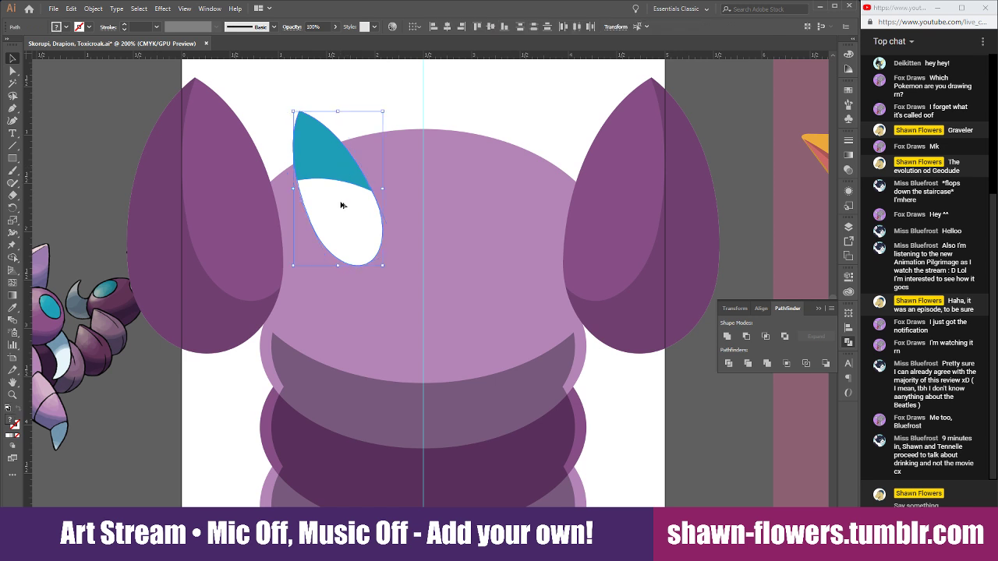
drag(338, 203, 521, 203)
click(93, 11)
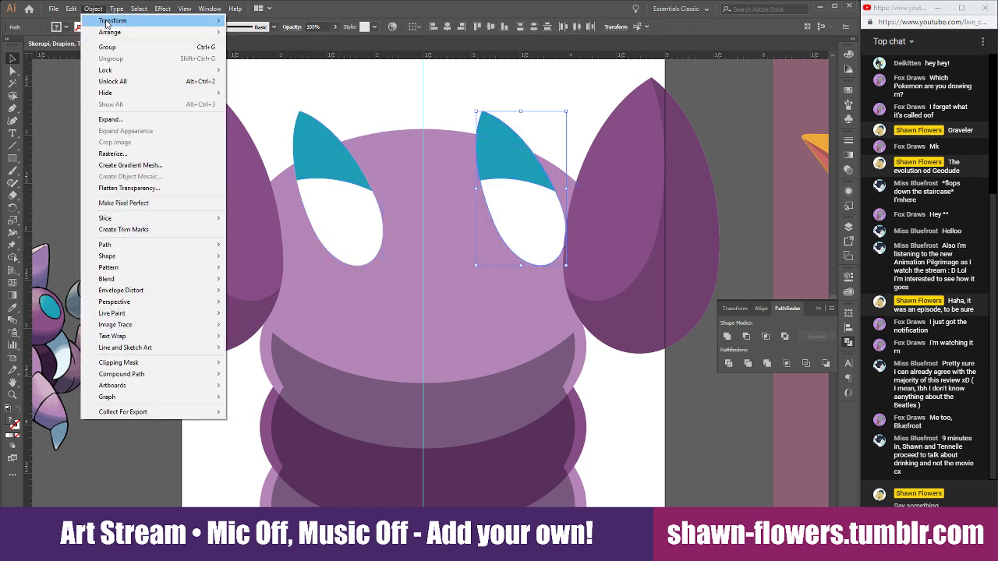
mouse_move(109, 23)
click(262, 61)
click(91, 169)
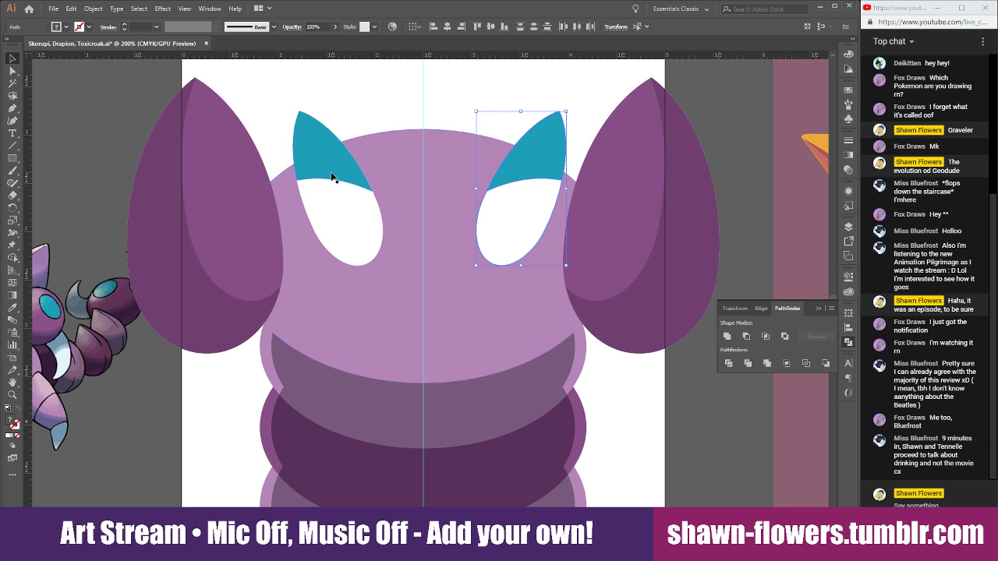
Move the original eye with its teal tip outward so both eyes are symmetric about the centre guide.
click(350, 216)
drag(365, 221, 352, 227)
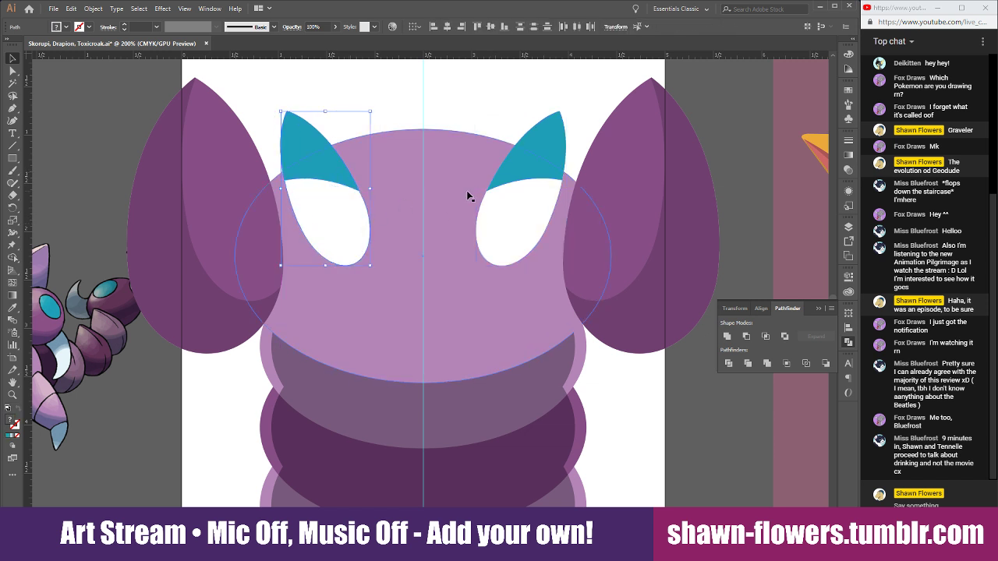
shift+click(517, 180)
drag(517, 173, 544, 163)
click(502, 123)
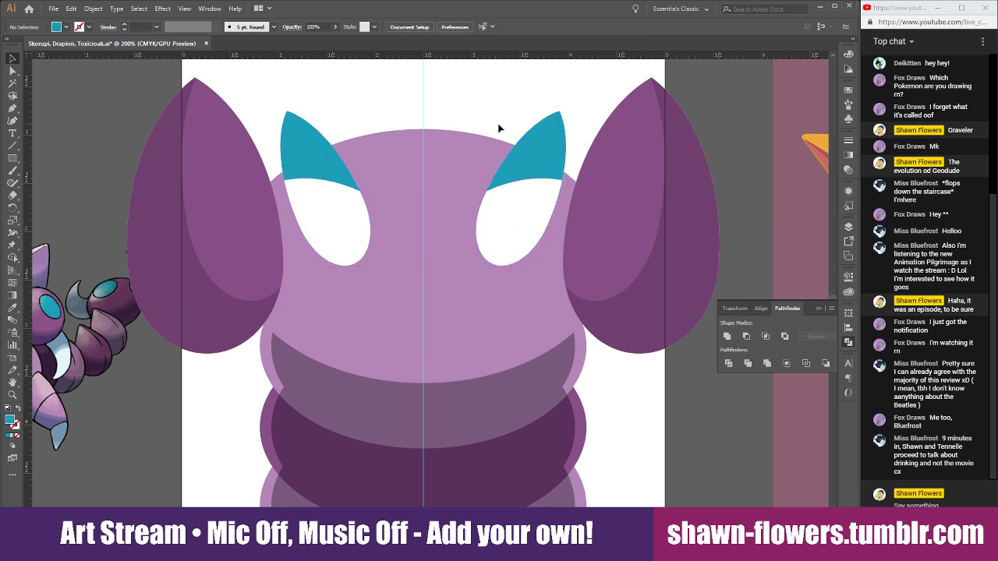
Copy the spare green teardrop onto the top centre of the head, point upward, and shrink it to about 0.54 × 1.16 in.
scroll(473, 163, down, 2)
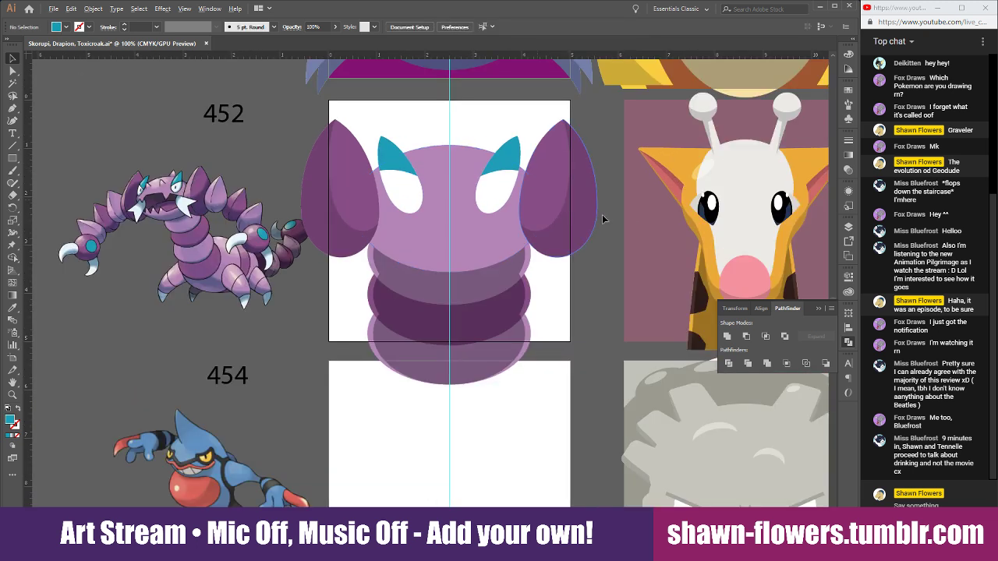
scroll(601, 218, down, 2)
scroll(606, 180, up, 4)
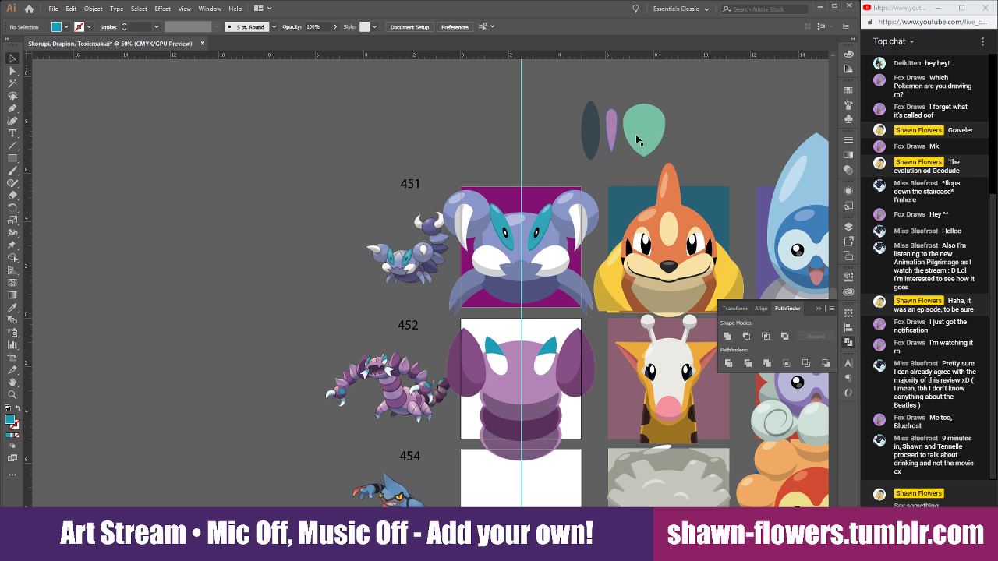
drag(638, 141, 534, 352)
scroll(541, 374, up, 3)
drag(548, 218, 438, 361)
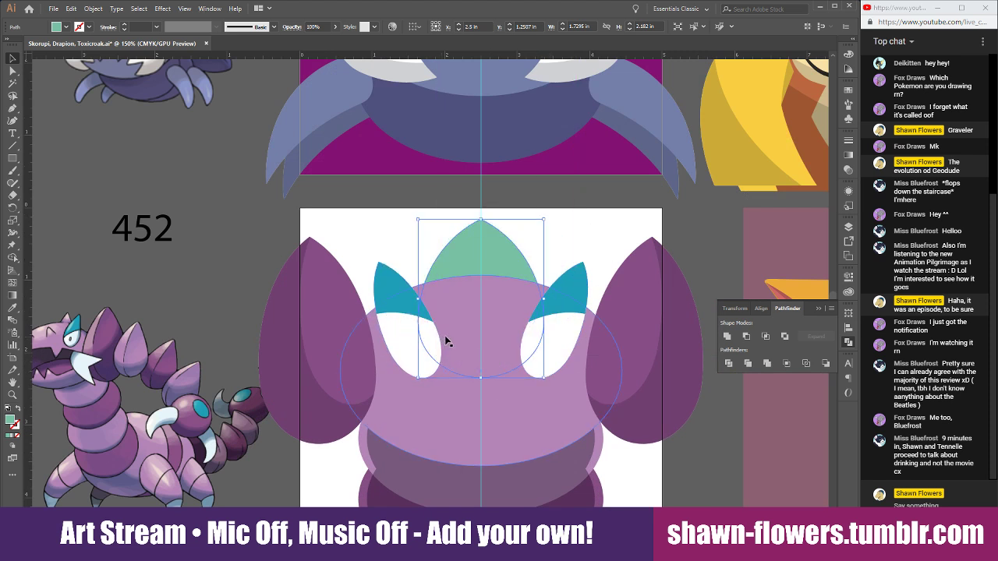
drag(545, 220, 500, 257)
Fill the small central horn with the light purple sampled from the head.
click(11, 308)
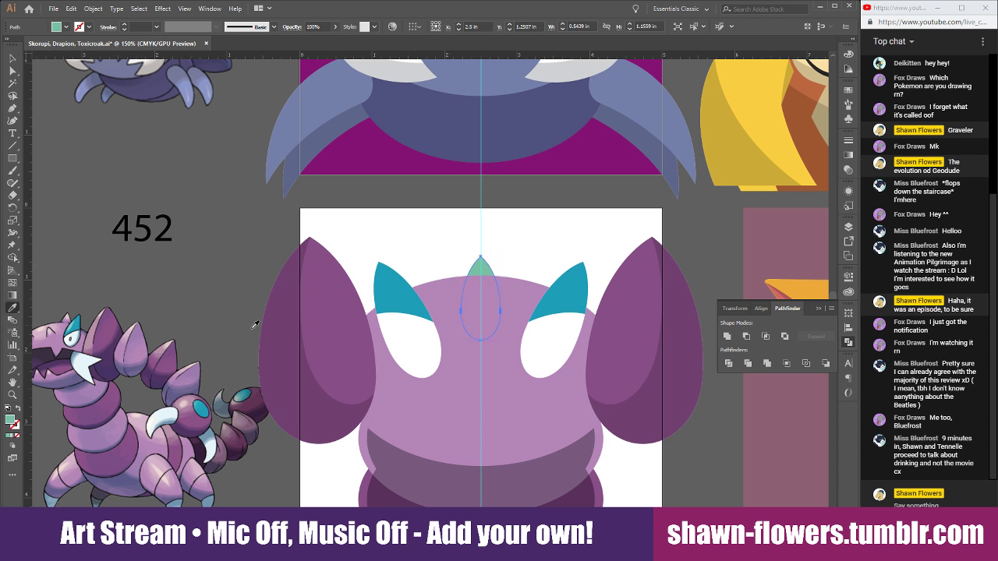
click(445, 285)
click(12, 59)
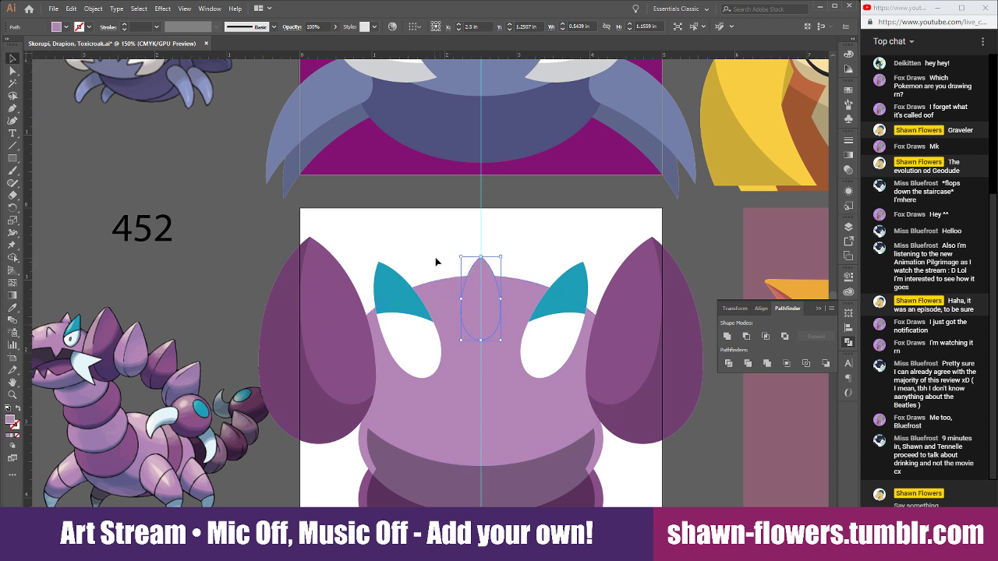
click(419, 224)
Copy the central horn down between the eyes, shrink it, and tilt it counterclockwise beside the centre guide.
scroll(524, 248, down, 3)
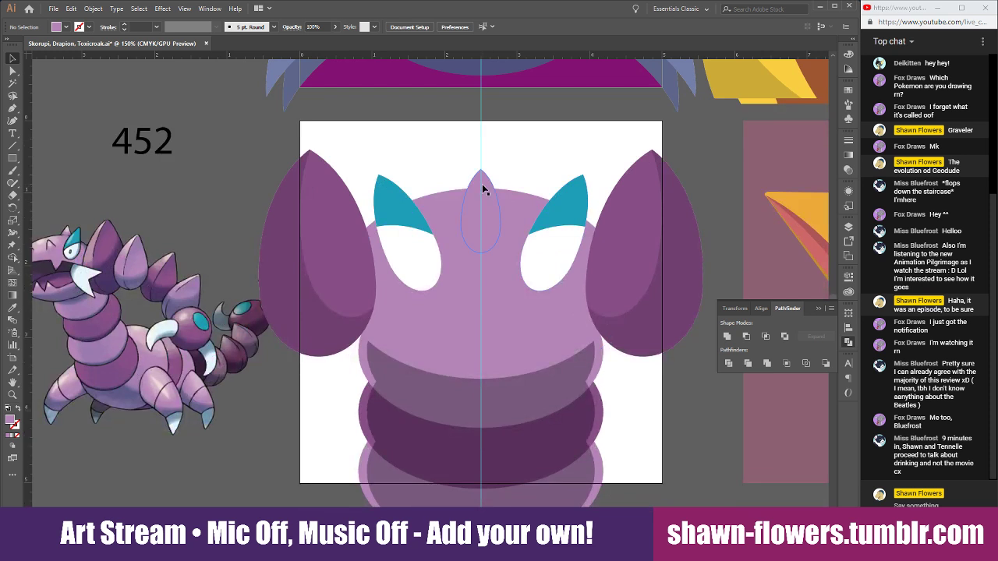
drag(484, 185, 462, 232)
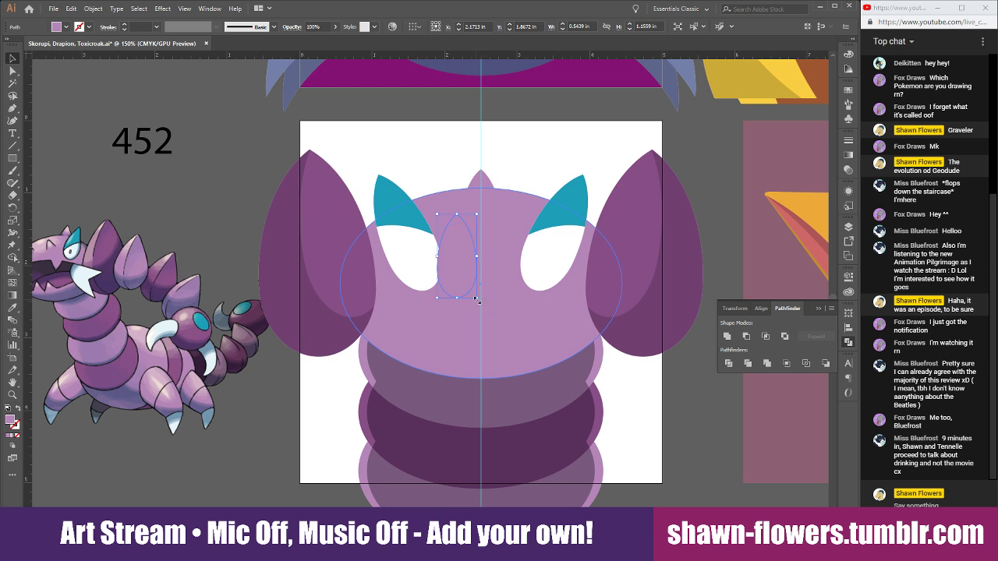
drag(476, 298, 485, 269)
scroll(473, 258, up, 2)
drag(446, 213, 442, 252)
drag(481, 293, 500, 282)
Overlap an offset copy on the small tilted teardrop, subtract one from the other, and isolate the upper crescent.
drag(451, 260, 451, 209)
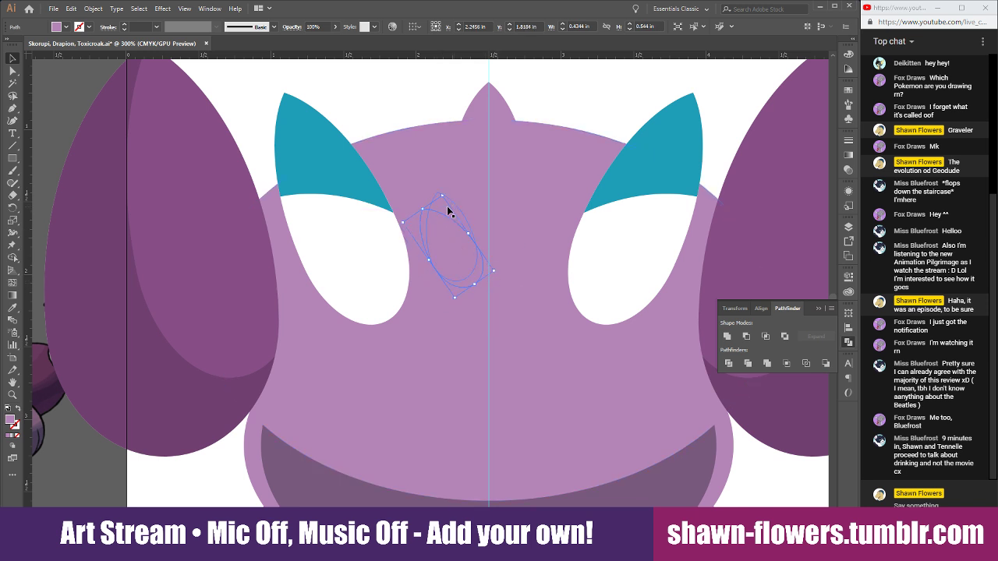
drag(446, 247, 452, 240)
shift+click(449, 208)
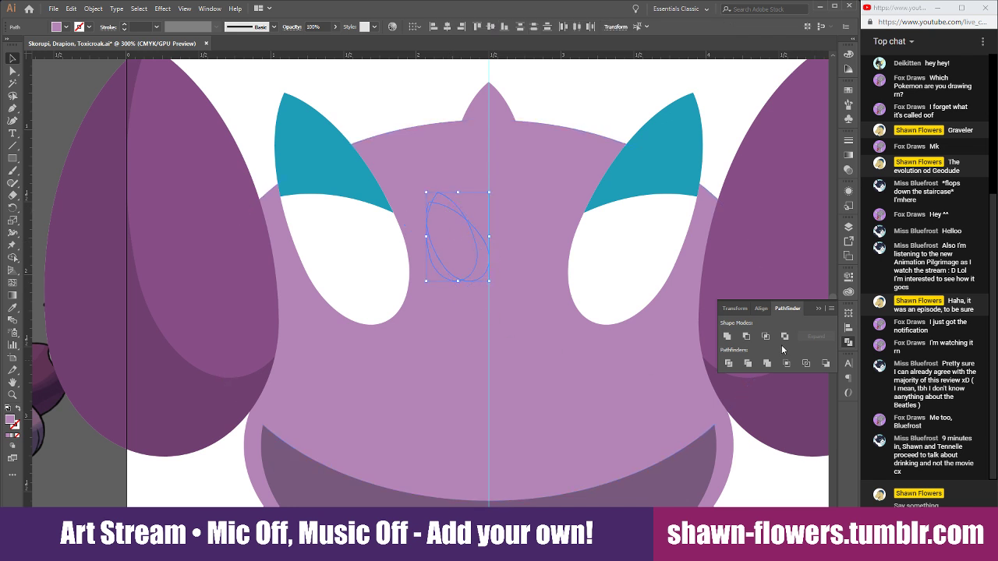
click(749, 336)
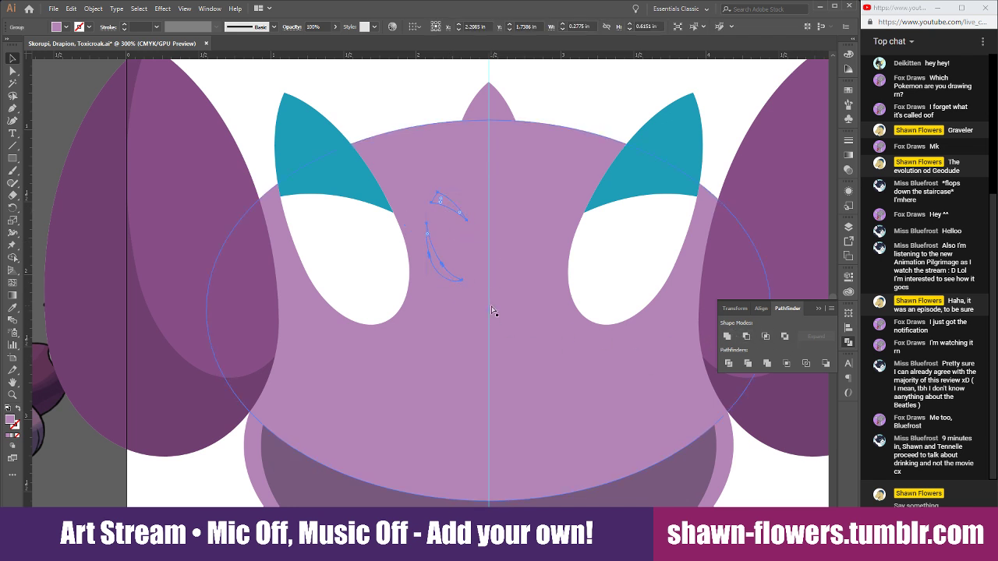
click(392, 99)
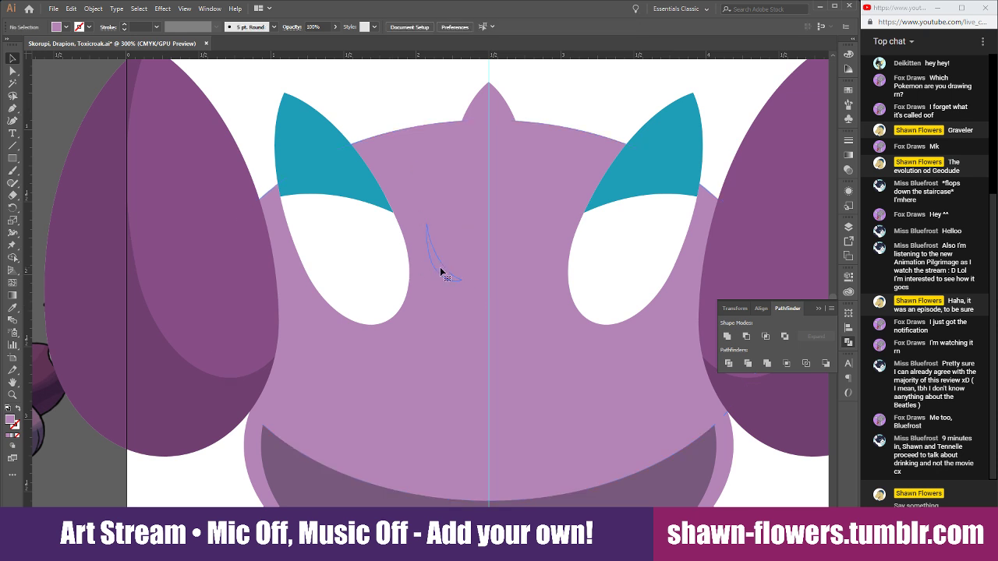
click(450, 211)
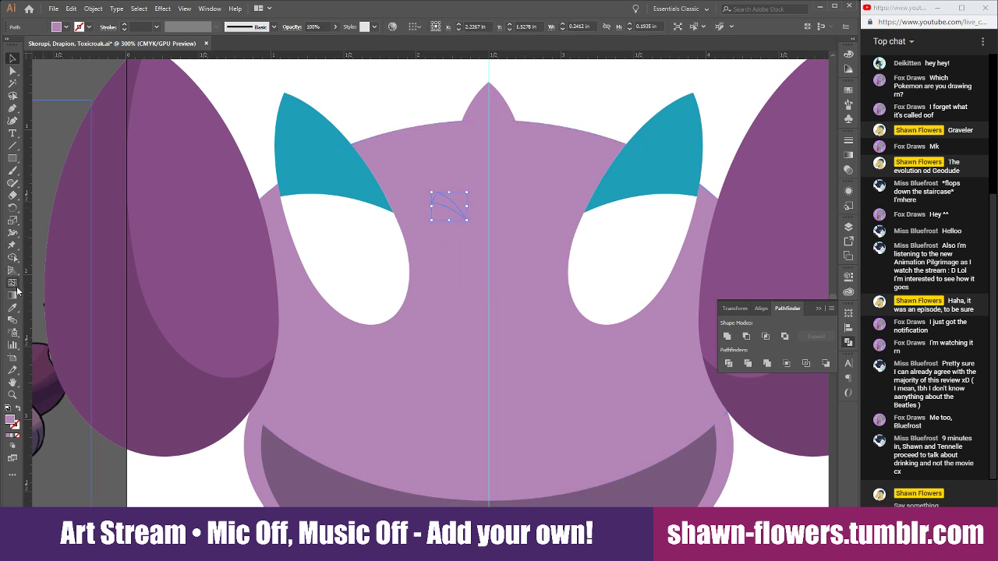
Fill the small crescent with the translucent white sampled from the forehead highlight of the neighbouring giraffe portrait.
key(ctrl+1)
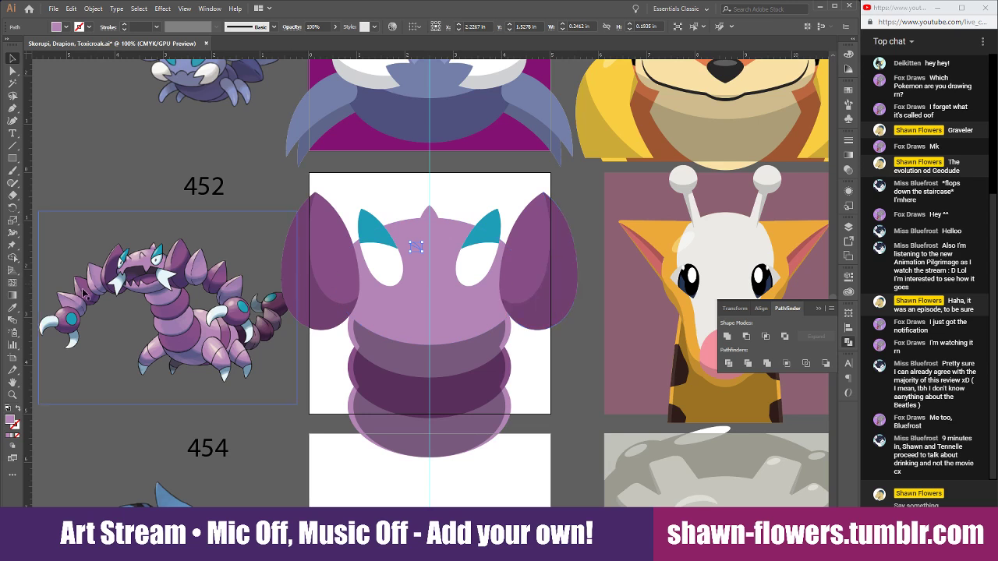
click(12, 307)
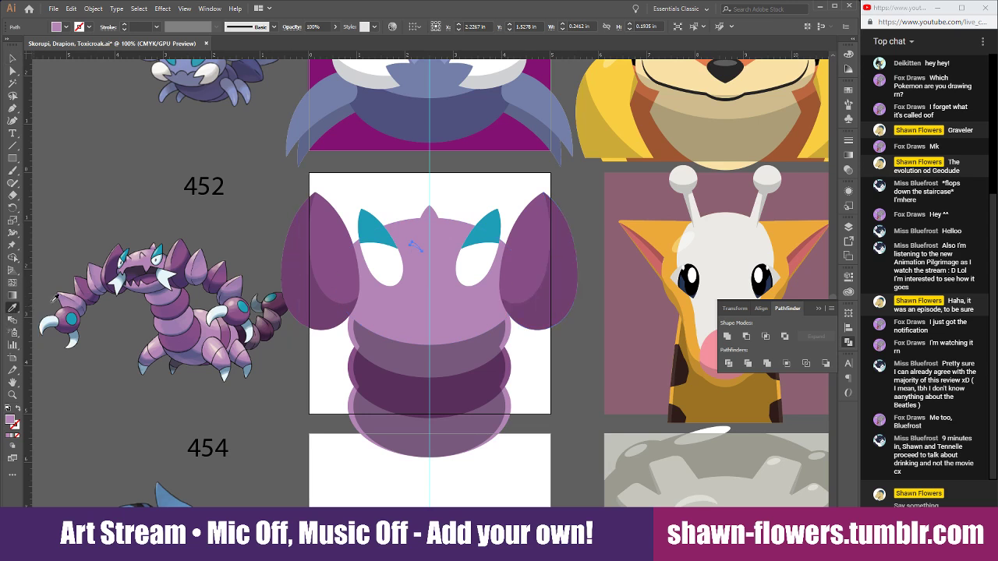
click(686, 237)
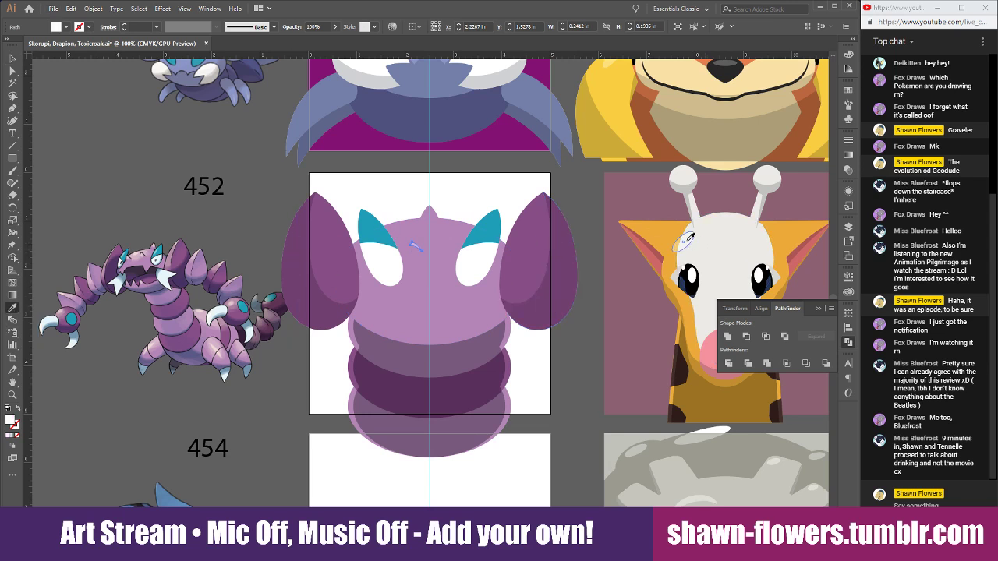
click(384, 183)
Duplicate the pale crescent across the centre guide, reflect the copy across the vertical axis, and move it inward to match the original.
scroll(429, 289, up, 3)
drag(386, 162, 510, 173)
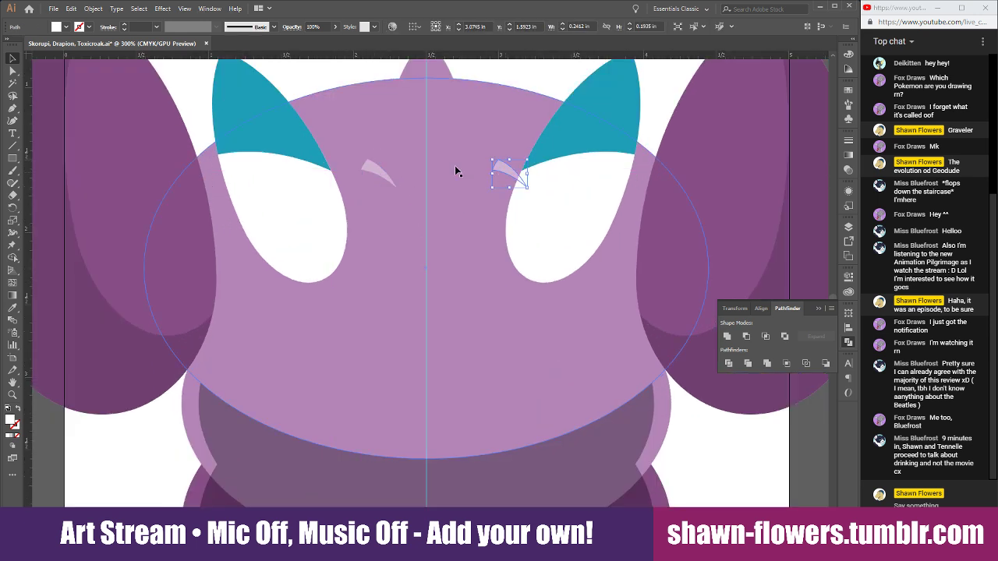
click(91, 8)
mouse_move(156, 18)
click(250, 59)
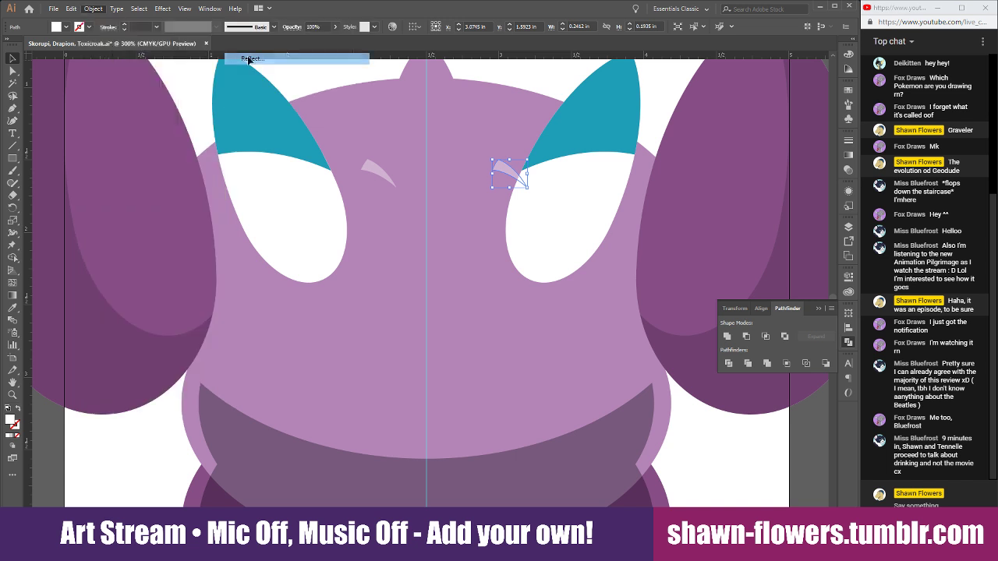
key(Return)
drag(514, 170, 479, 168)
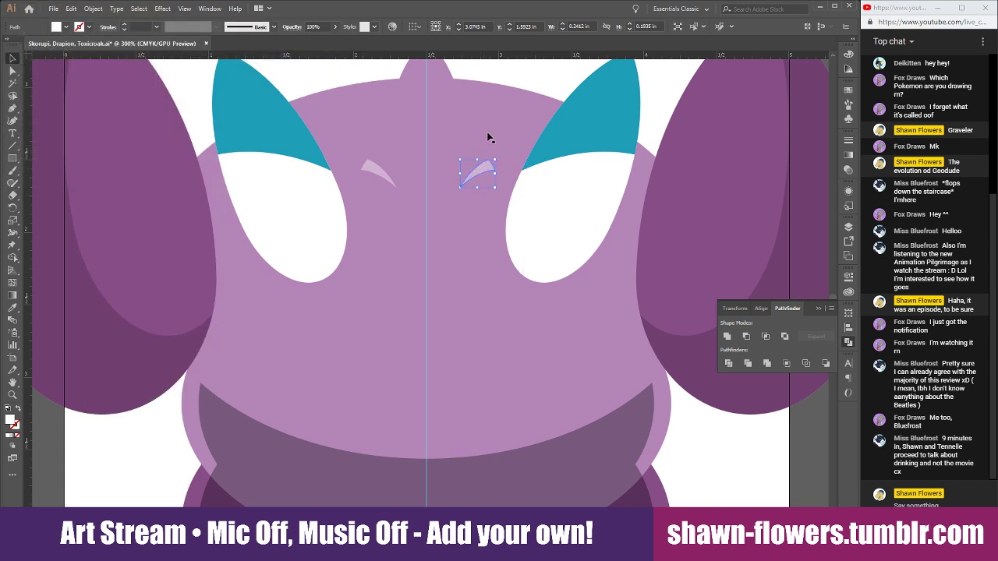
click(517, 86)
Examine the whole portrait on artboard 452 against the Drapion reference, checking the head ellipse and lower face.
scroll(552, 204, down, 2)
scroll(559, 265, up, 1)
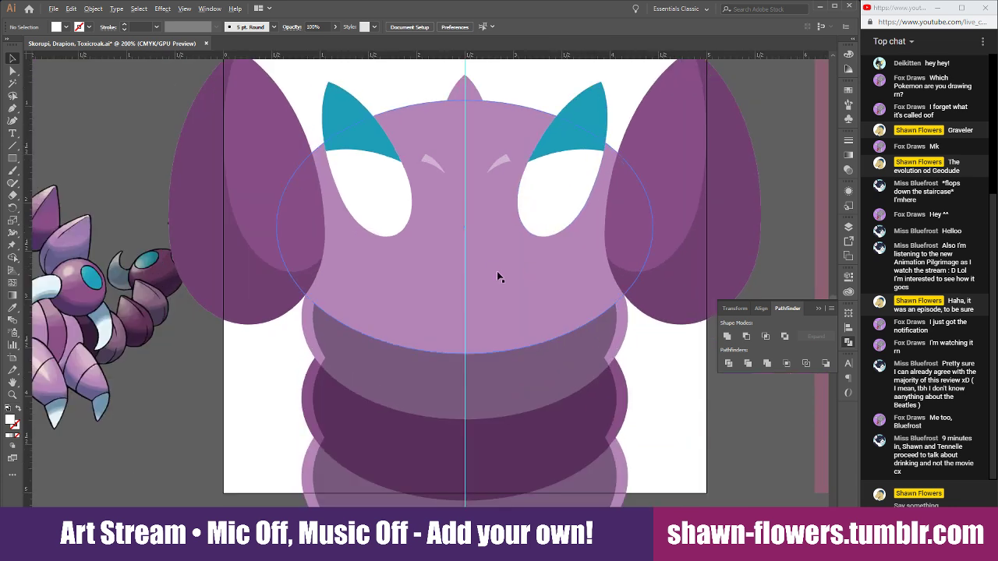
scroll(497, 272, down, 1)
scroll(486, 315, up, 1)
scroll(473, 283, down, 3)
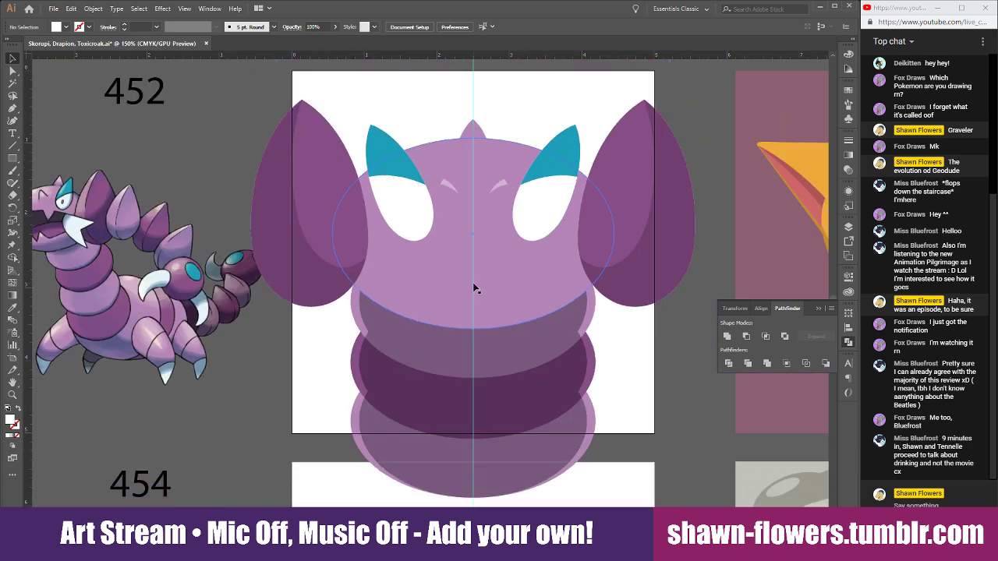
scroll(555, 311, left, 2)
scroll(559, 320, up, 2)
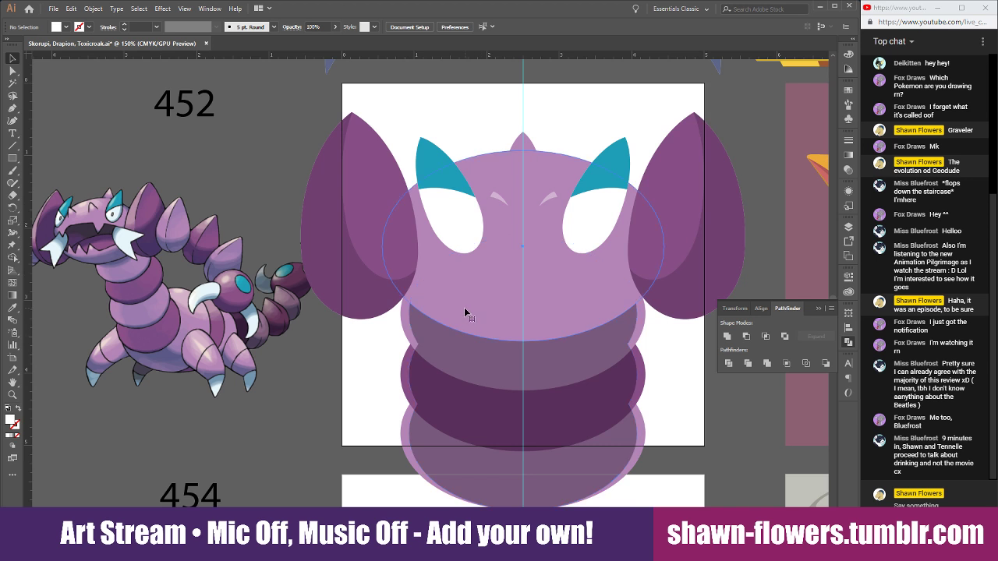
click(464, 308)
mouse_move(438, 305)
mouse_down()
mouse_move(491, 305)
mouse_move(443, 293)
mouse_up()
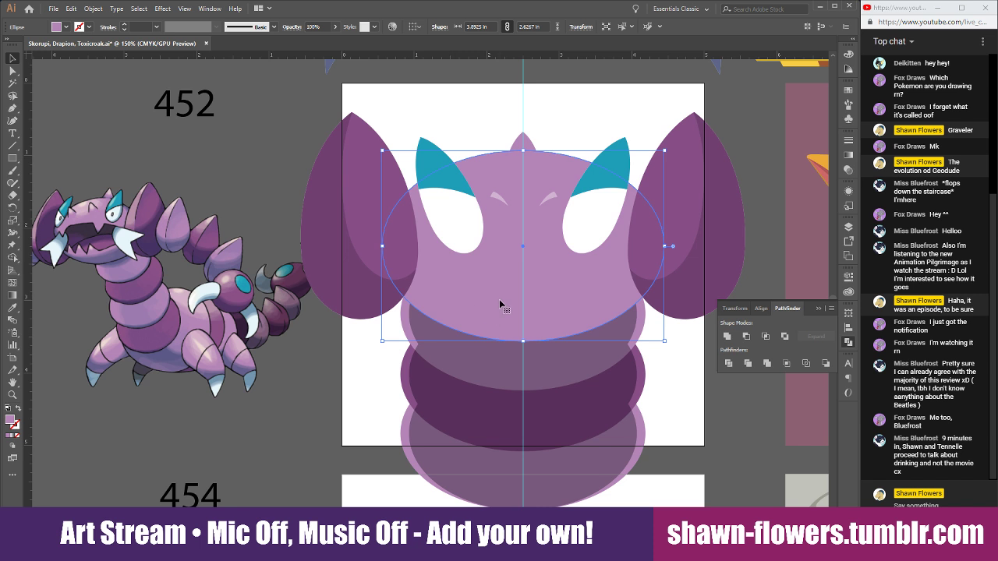
click(460, 106)
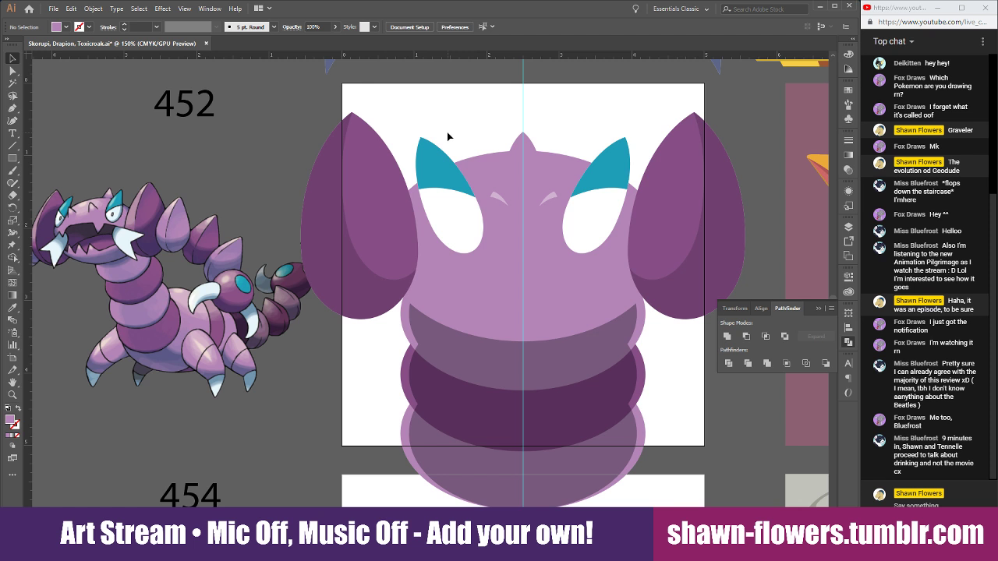
scroll(448, 134, right, 3)
scroll(448, 133, left, 1)
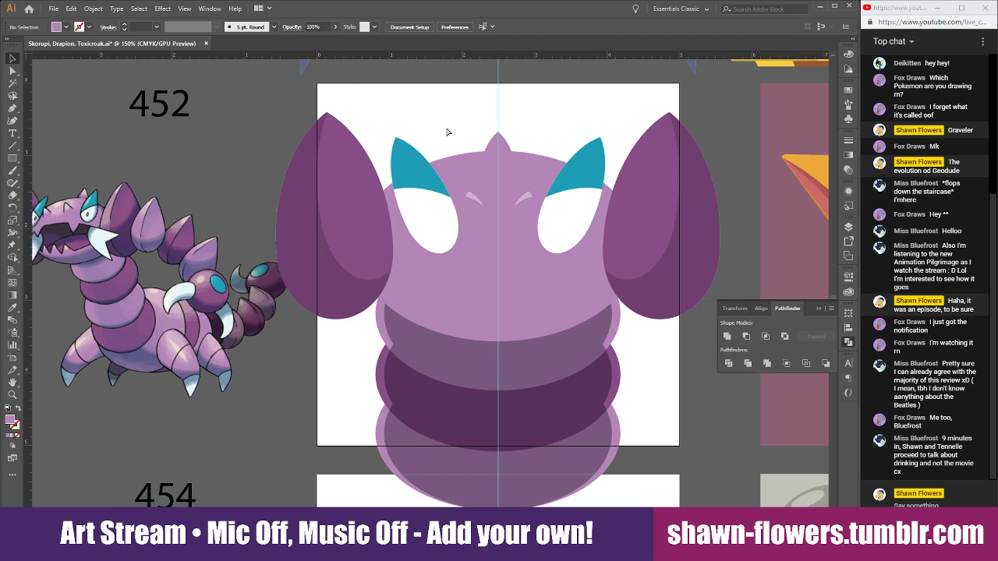
scroll(447, 133, right, 4)
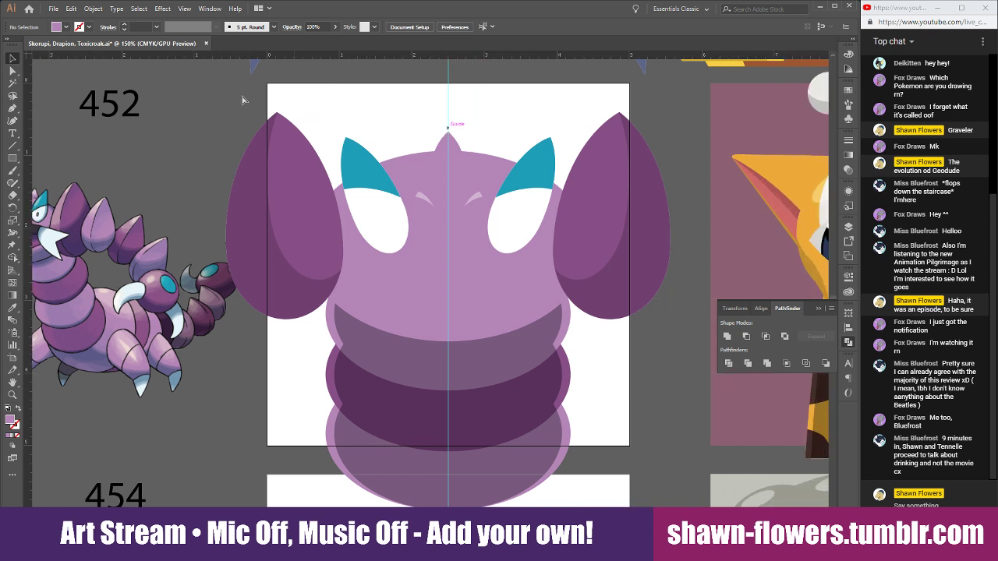
Copy the head ellipse and squash the copy into a wide mouth ellipse about 3.25 in by 0.72 in below the eyes.
mouse_move(384, 291)
mouse_down()
mouse_move(424, 289)
mouse_move(380, 289)
mouse_up()
drag(484, 332, 489, 293)
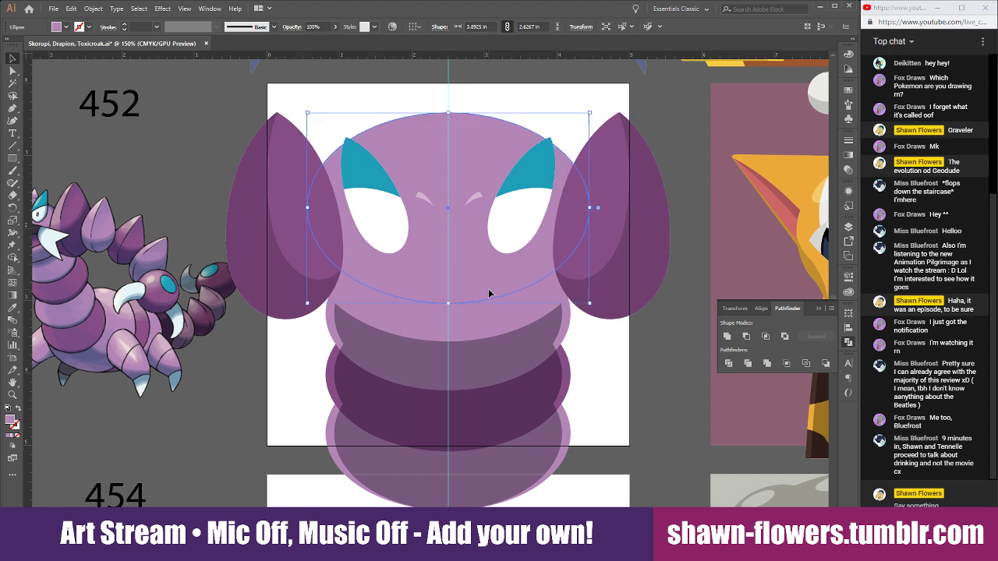
drag(450, 116, 449, 235)
drag(450, 306, 471, 319)
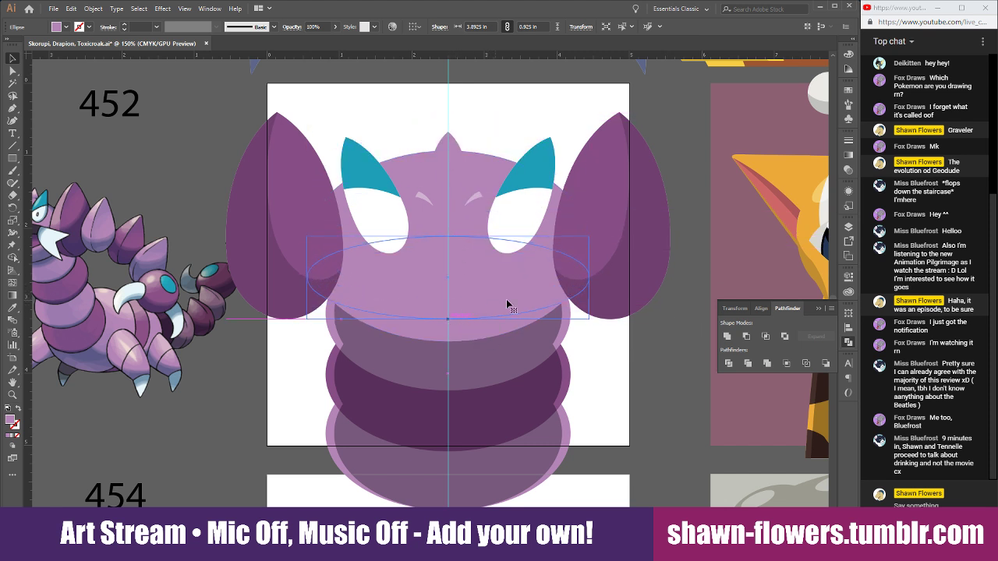
drag(594, 276, 566, 277)
drag(447, 235, 456, 259)
drag(448, 320, 450, 312)
Fill the mouth ellipse with the near-black purple sampled from the open mouth of the Drapion reference.
scroll(383, 196, down, 1)
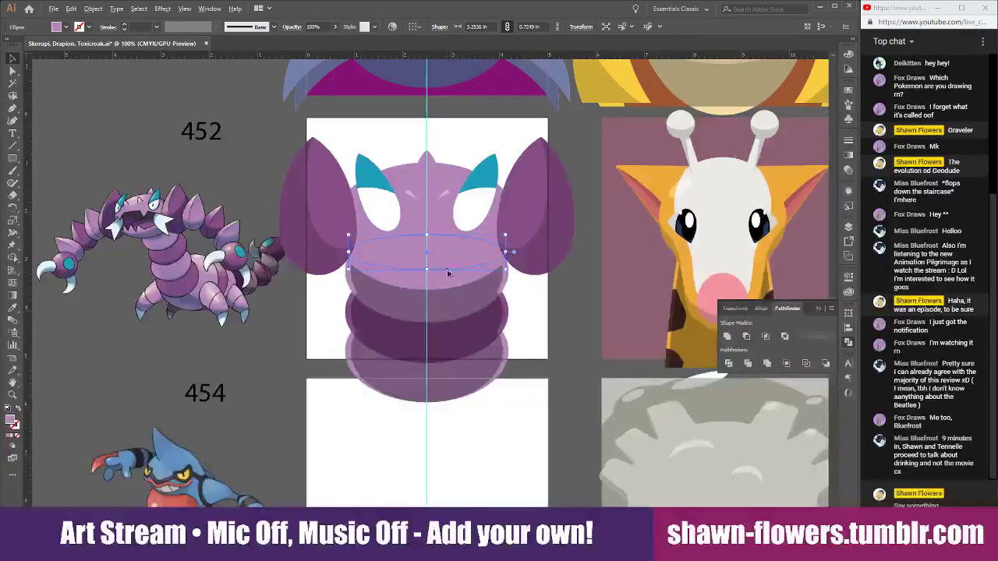
scroll(449, 273, up, 1)
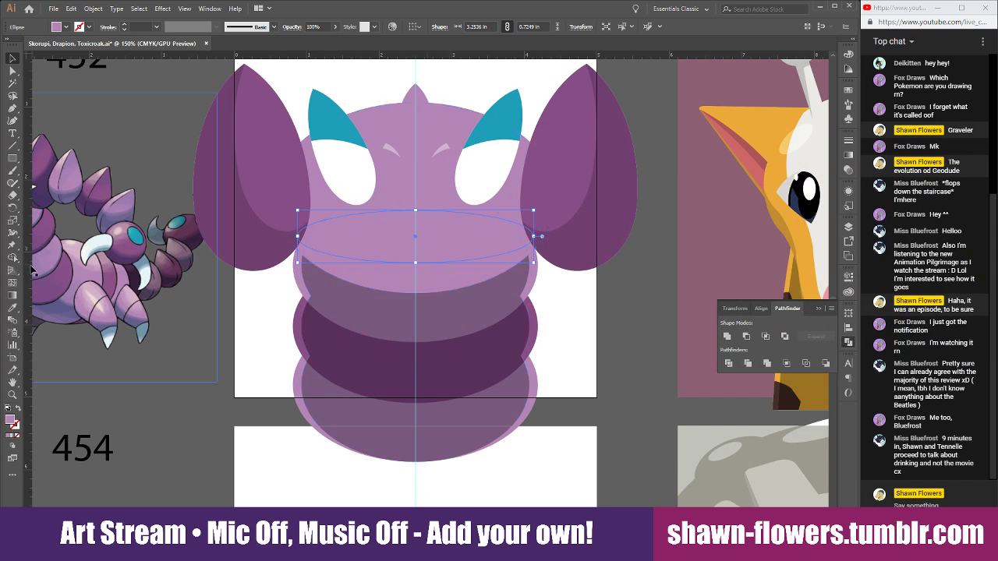
click(13, 308)
scroll(203, 305, left, 2)
scroll(224, 310, left, 2)
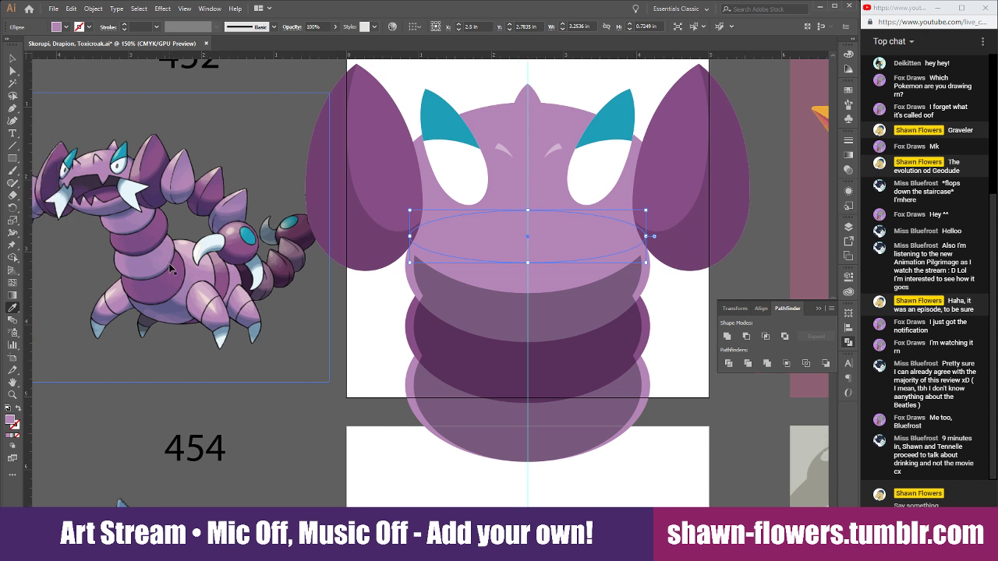
click(119, 180)
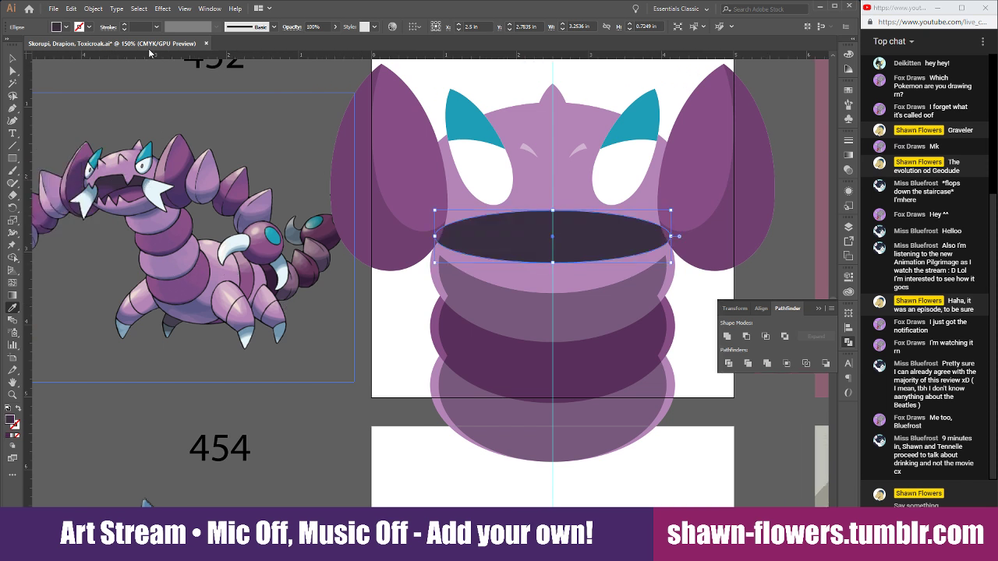
key(v)
click(388, 352)
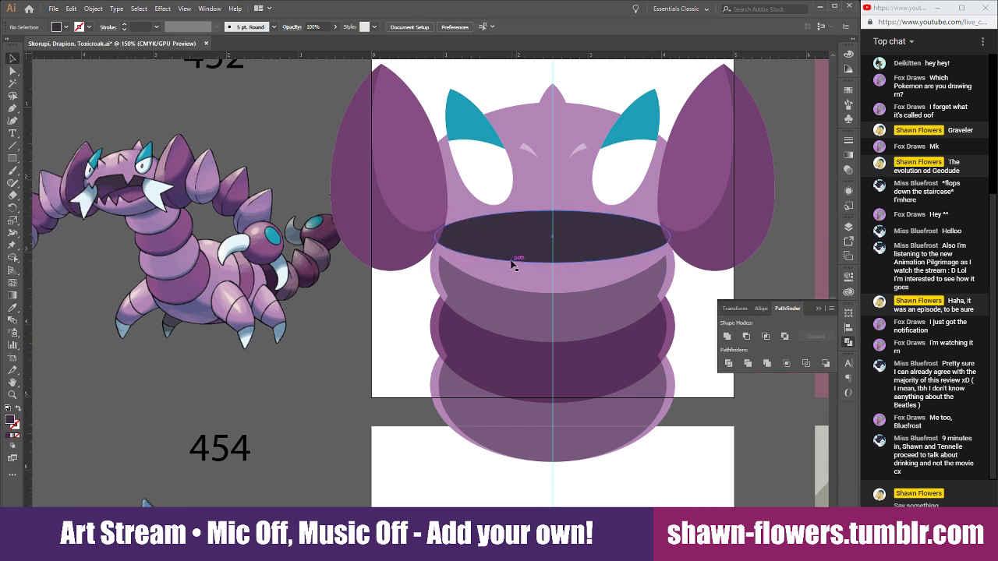
Offset a copy of the mouth ellipse downward, make it about 1.15 in tall, and intersect it with another mouth copy.
mouse_move(477, 240)
mouse_down()
mouse_move(503, 243)
mouse_move(449, 238)
mouse_move(482, 248)
mouse_up()
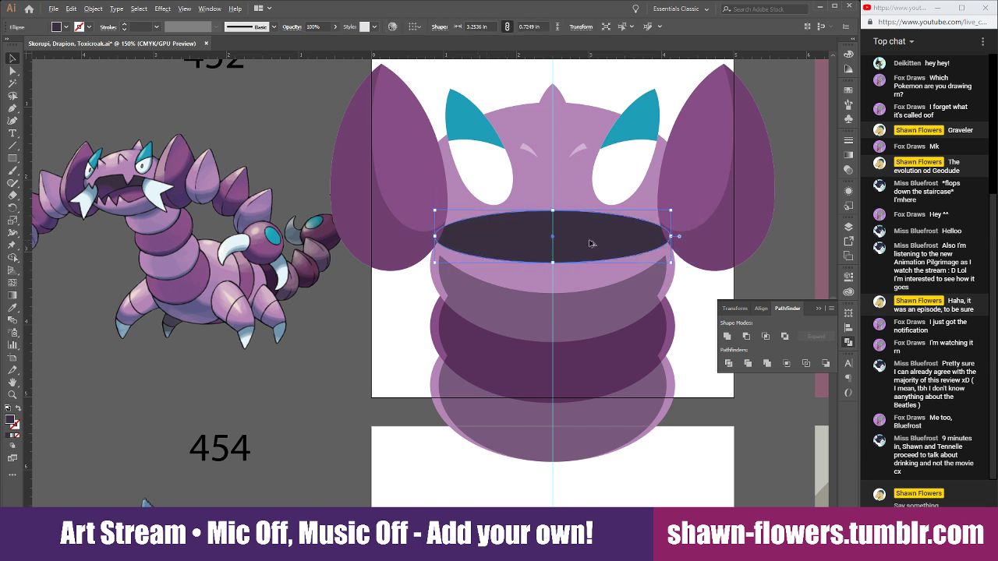
drag(591, 244, 597, 265)
drag(552, 236, 550, 223)
drag(539, 289, 557, 298)
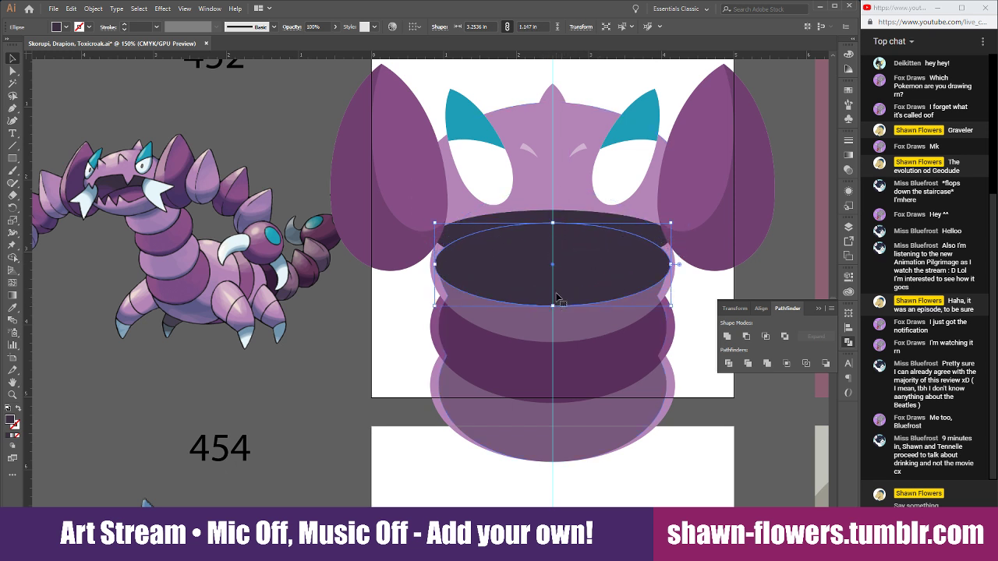
shift+click(582, 234)
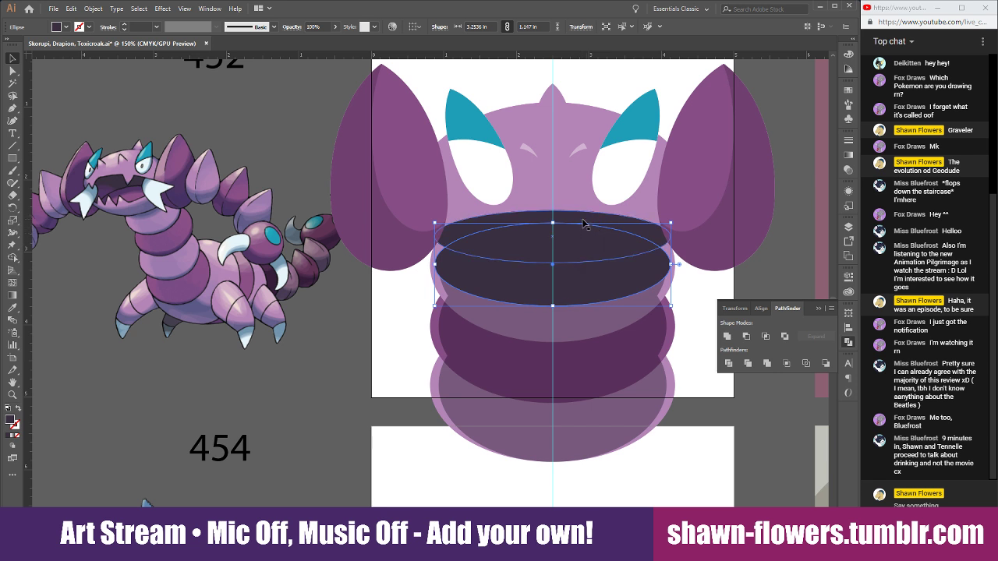
click(768, 336)
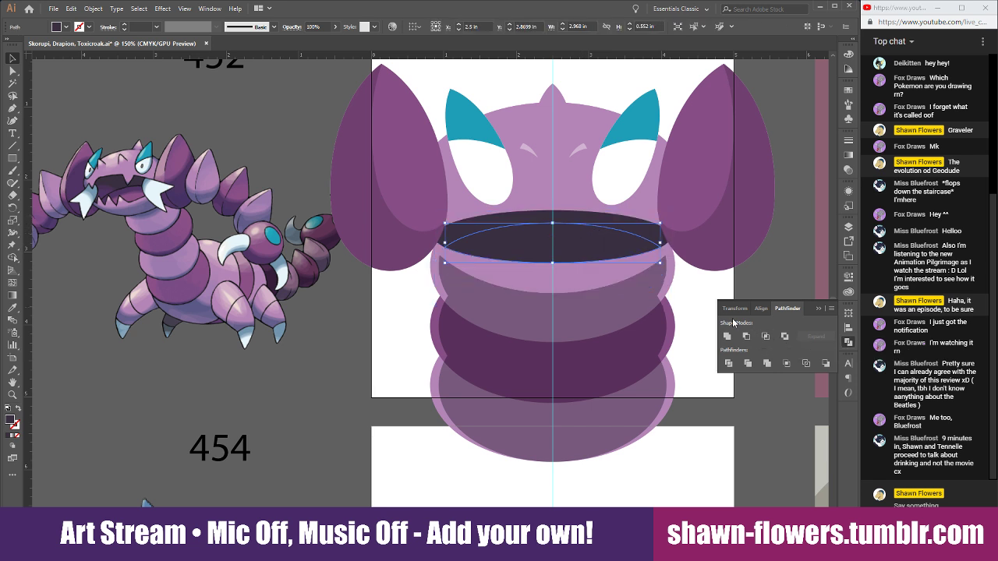
Fill the intersected inner-mouth shape with the deep purple sampled from inside the reference Drapion's mouth.
click(13, 308)
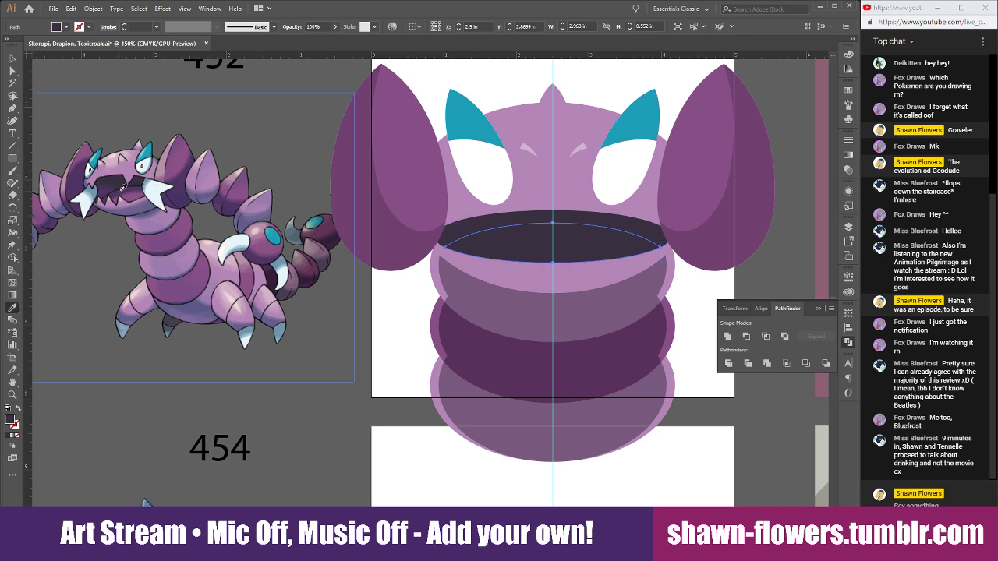
click(122, 187)
click(13, 58)
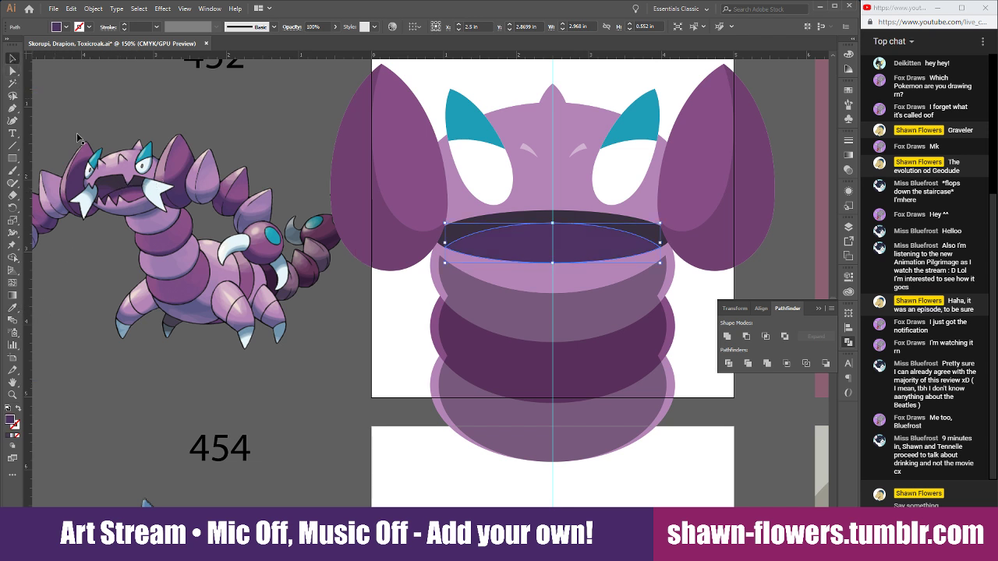
click(396, 378)
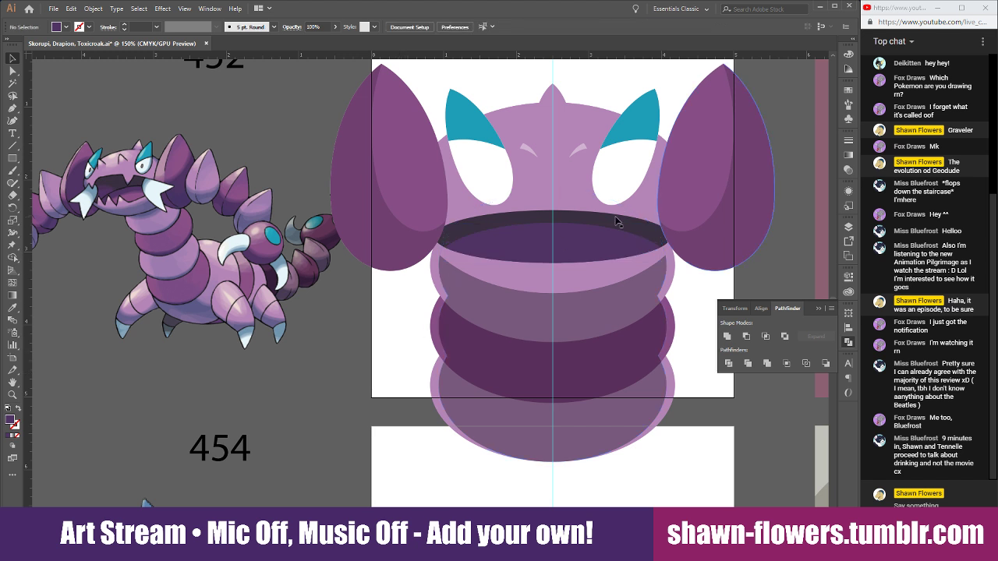
Make a pair of upper fangs from point-down copies of the central horn, placed in front of the mouth on both sides of the guide.
scroll(525, 117, right, 2)
click(527, 98)
click(470, 191)
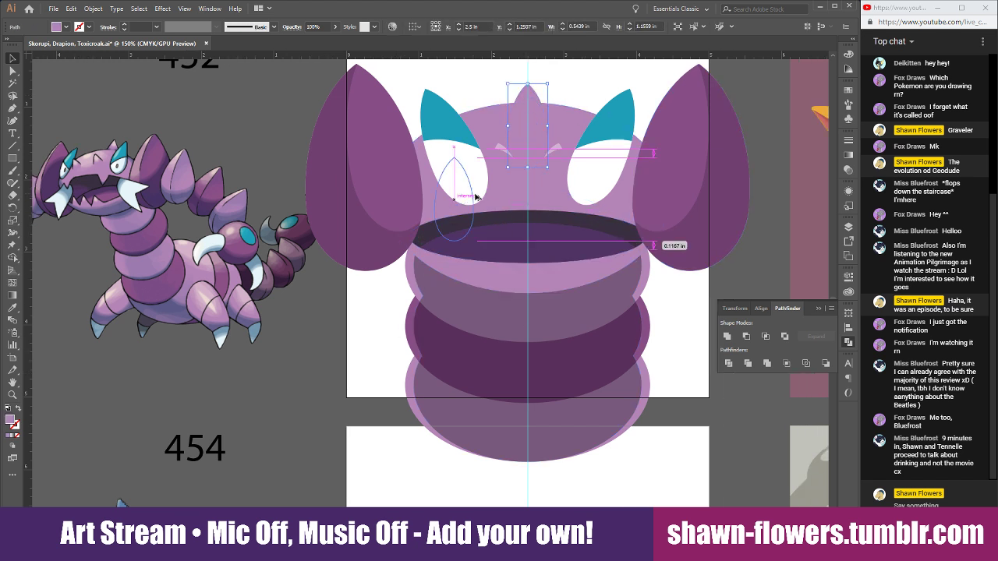
drag(477, 159, 393, 273)
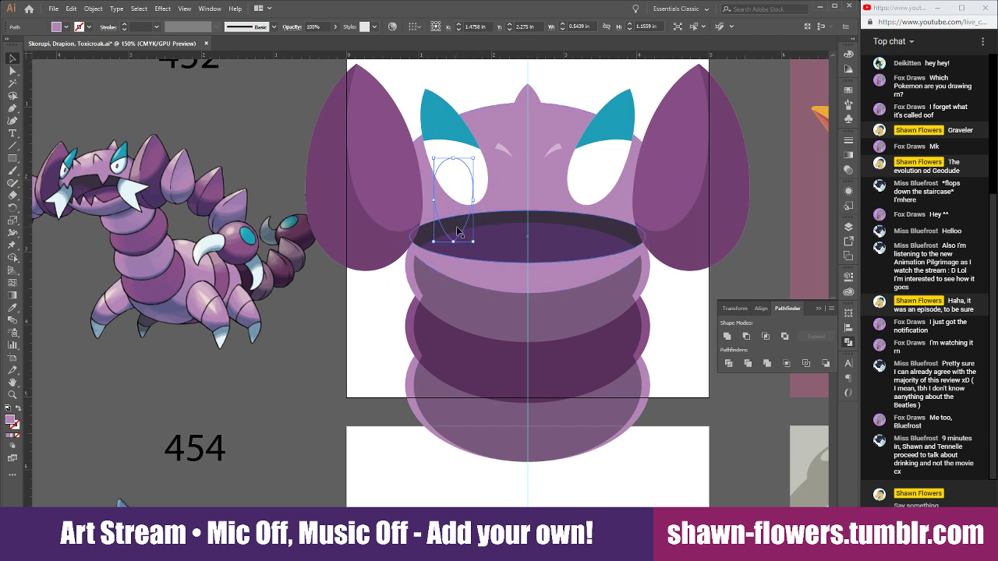
key(ctrl+shift+bracketright)
drag(457, 227, 568, 188)
shift+click(471, 208)
scroll(530, 219, up, 1)
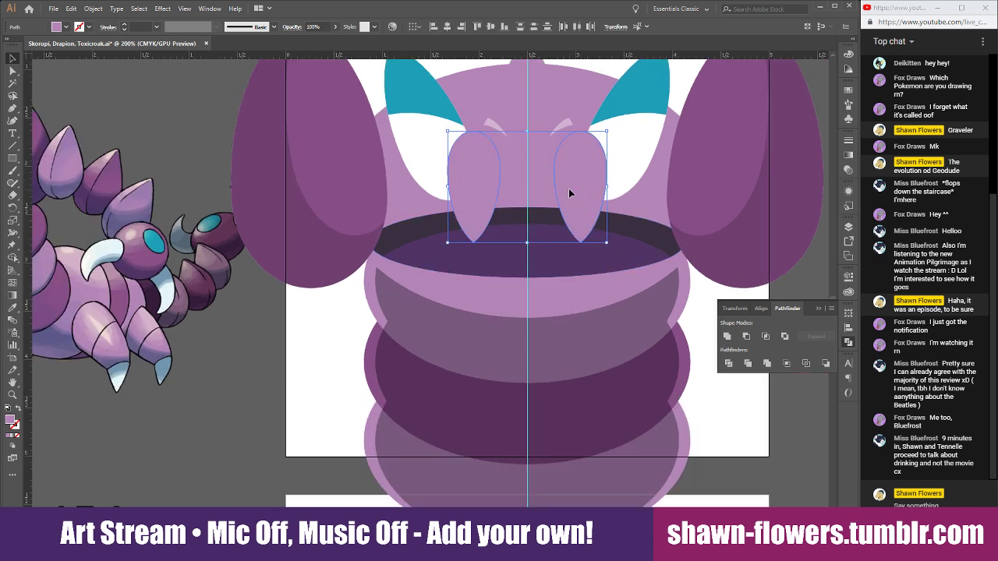
Send both upper fangs backward in the stacking order until they sit behind the white eyes but in front of the mouth.
key(a)
key(ctrl+[)
key(ctrl+[)
key(ctrl+[)
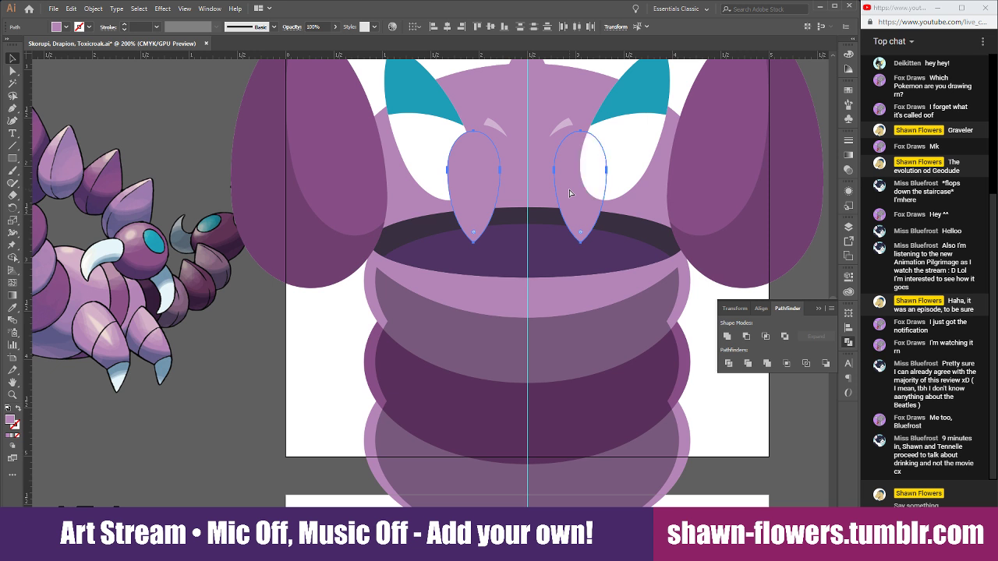
key(ctrl+])
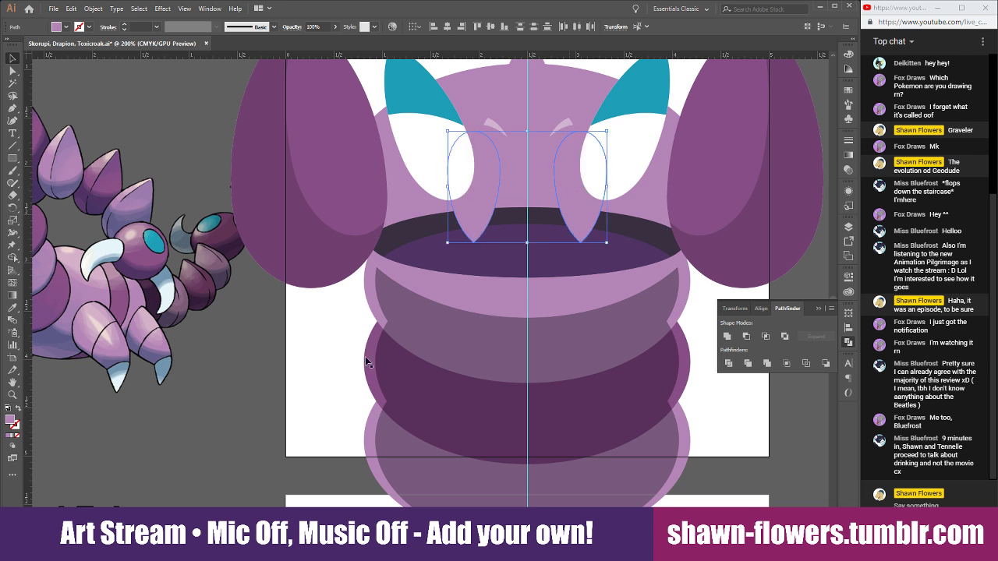
click(318, 362)
Copy both upper fangs downward and rotate the copies 180 degrees to form lower fangs pointing up from the jaw.
scroll(328, 371, left, 5)
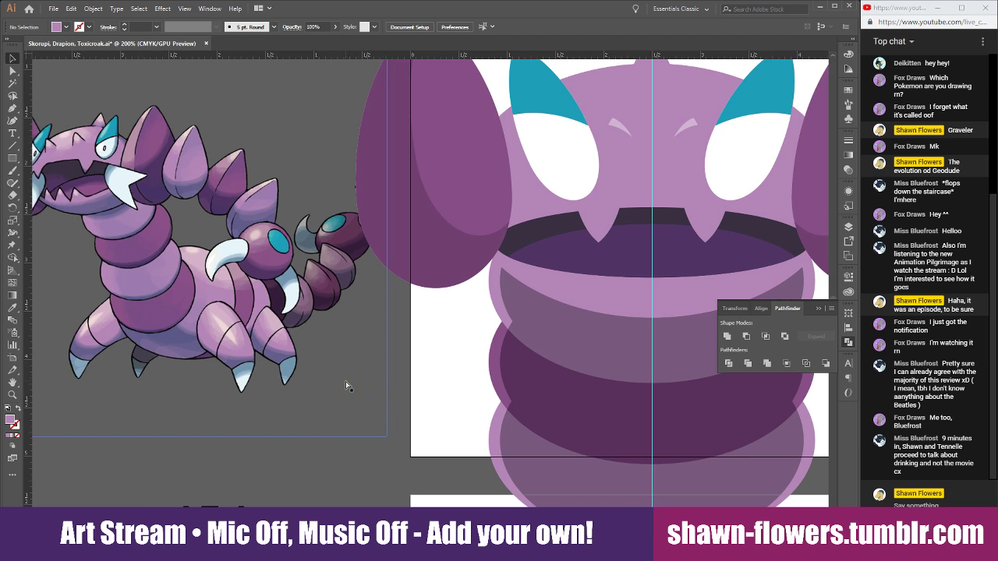
scroll(345, 381, right, 6)
click(539, 231)
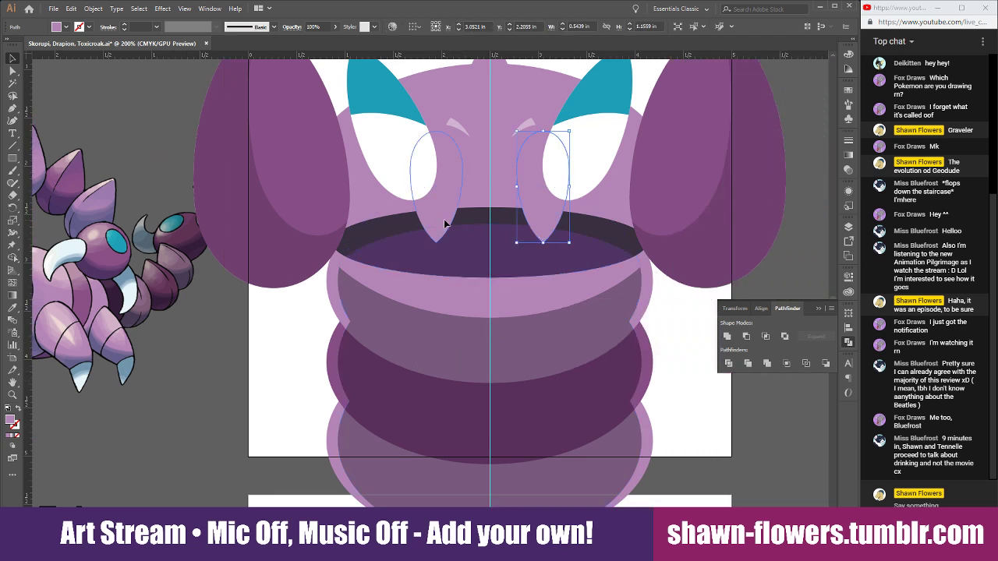
shift+click(445, 224)
drag(558, 219, 558, 253)
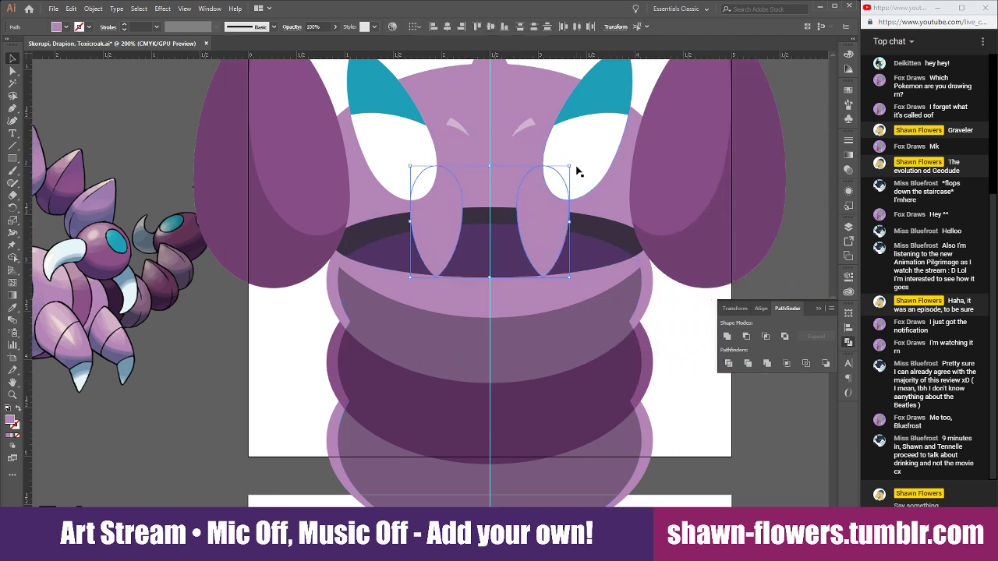
drag(574, 166, 442, 300)
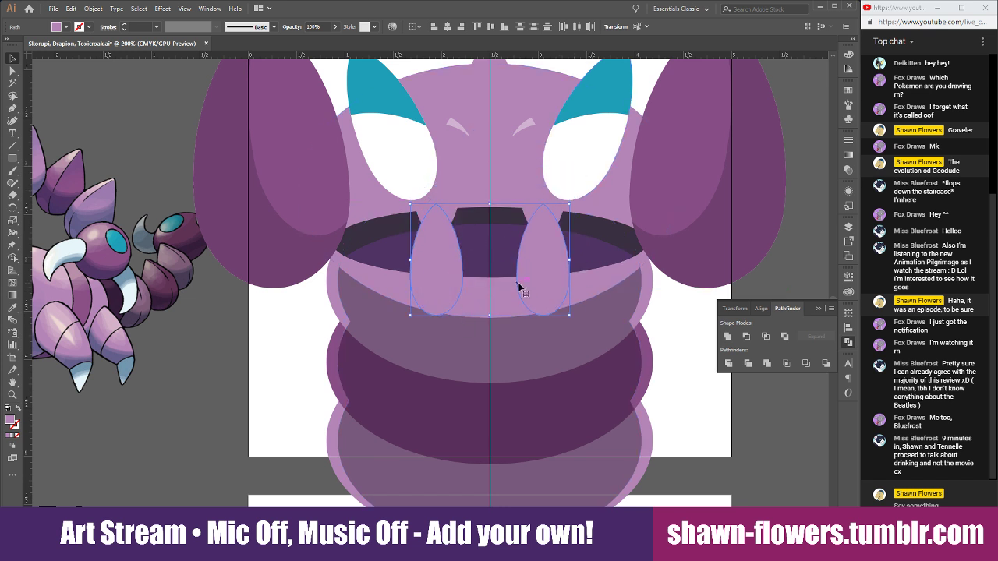
Spread the two upper fangs outward from the centre guide so they sit outside the lower fangs.
scroll(421, 312, down, 2)
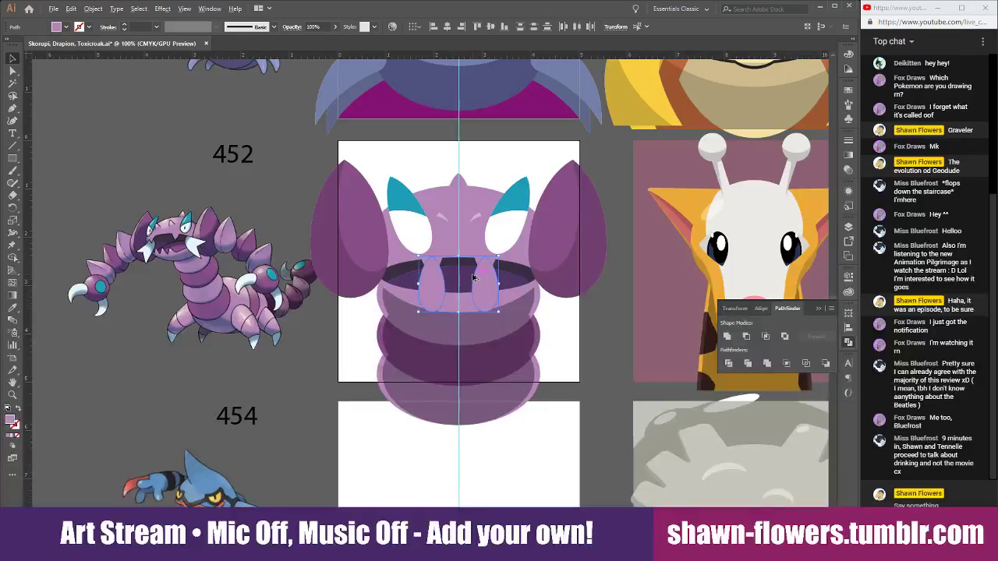
scroll(474, 278, up, 3)
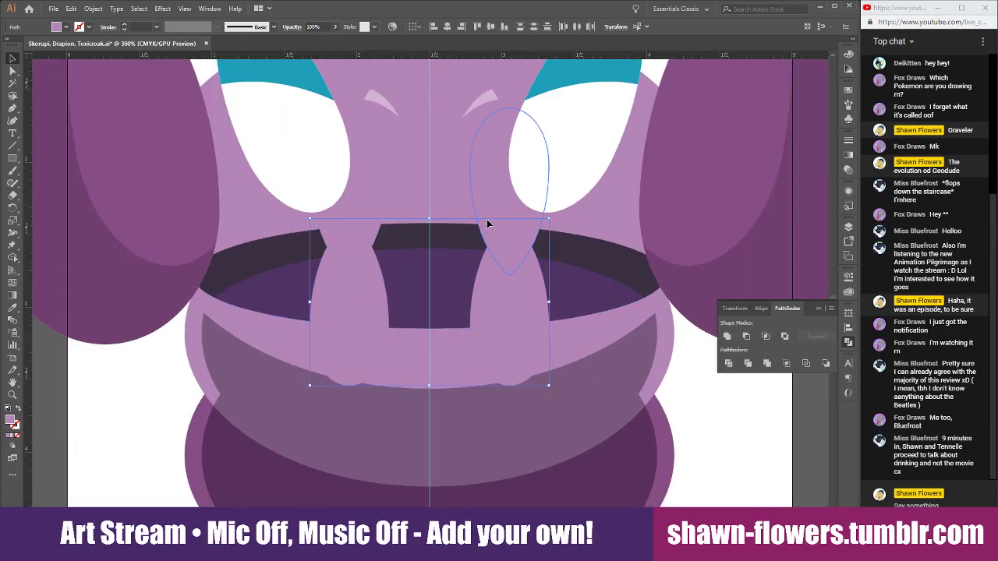
drag(486, 219, 542, 233)
shift+click(378, 226)
click(700, 404)
shift+click(328, 231)
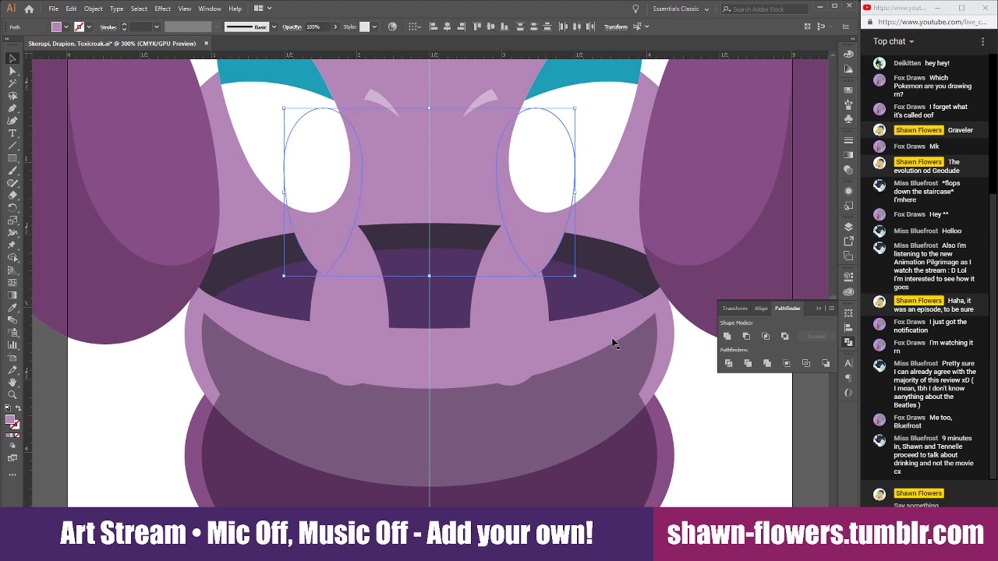
click(712, 430)
Add a third lower fang by copying one into the gap between the other two, and bring all three to the front.
click(520, 322)
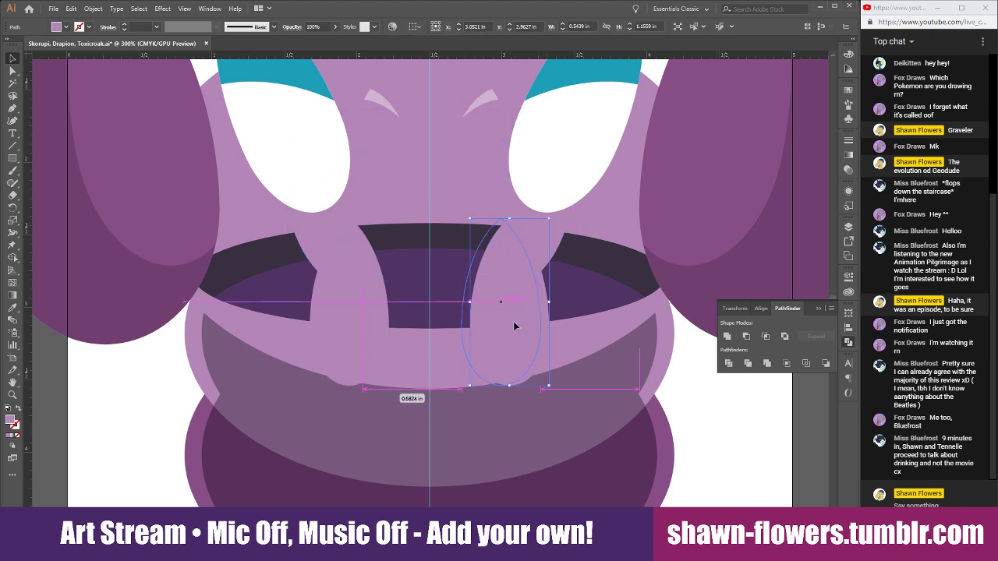
drag(522, 305, 447, 307)
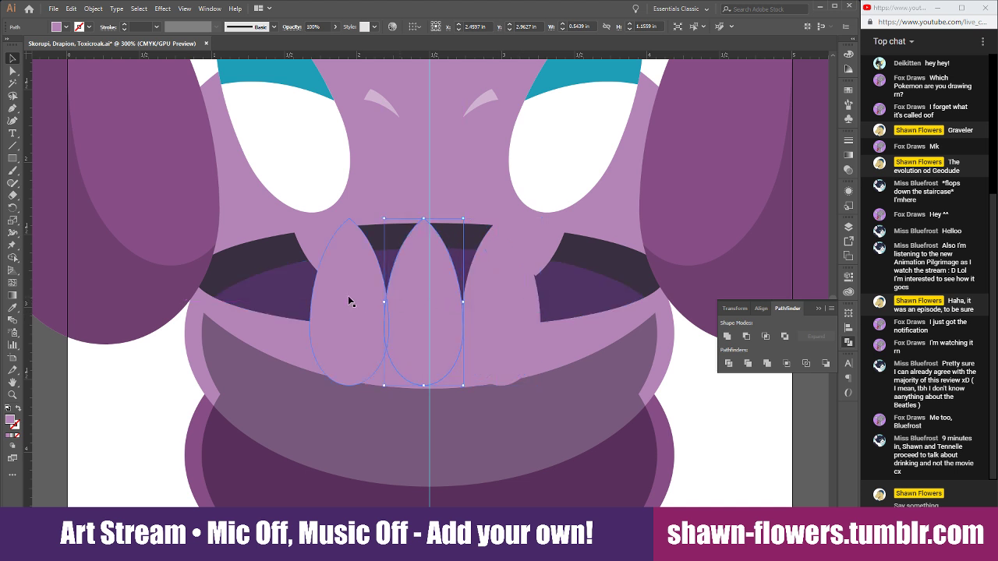
shift+click(351, 300)
shift+click(517, 302)
key(ctrl+shift+bracketright)
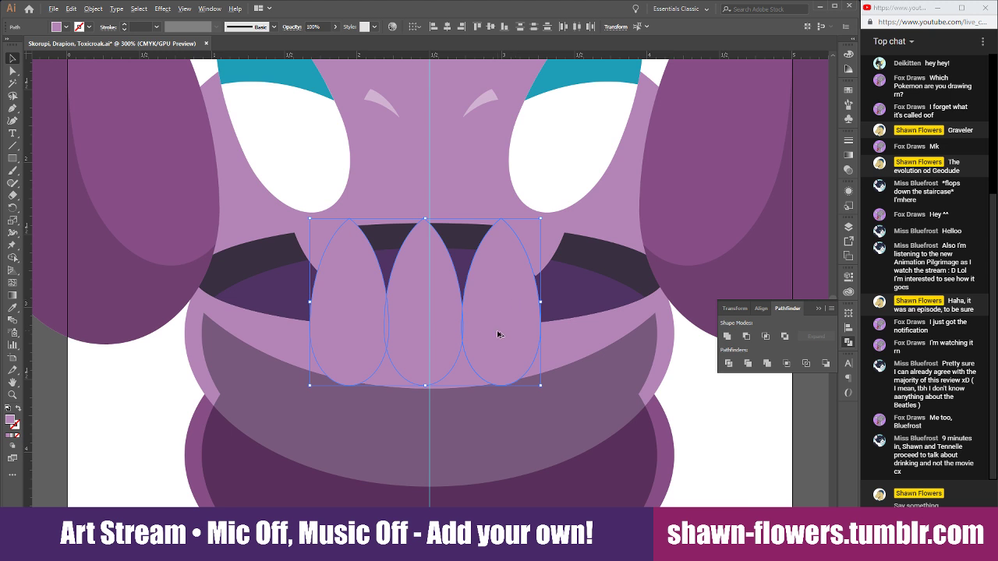
Space the three lower fangs evenly about the centre guide and move them down until only their tips overlap the mouth.
scroll(498, 335, up, 1)
click(775, 464)
click(503, 327)
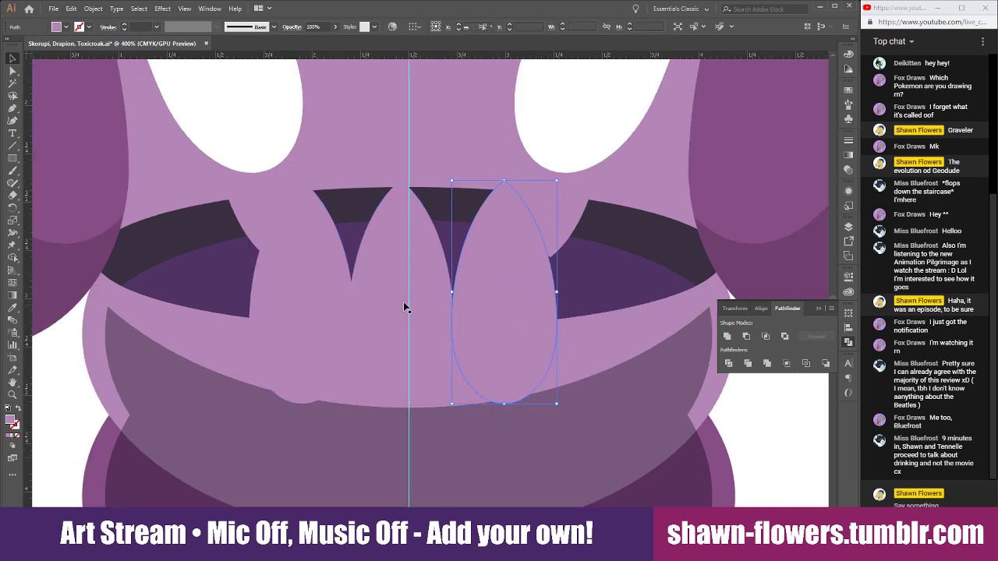
shift+click(335, 303)
drag(505, 298, 510, 298)
click(429, 266)
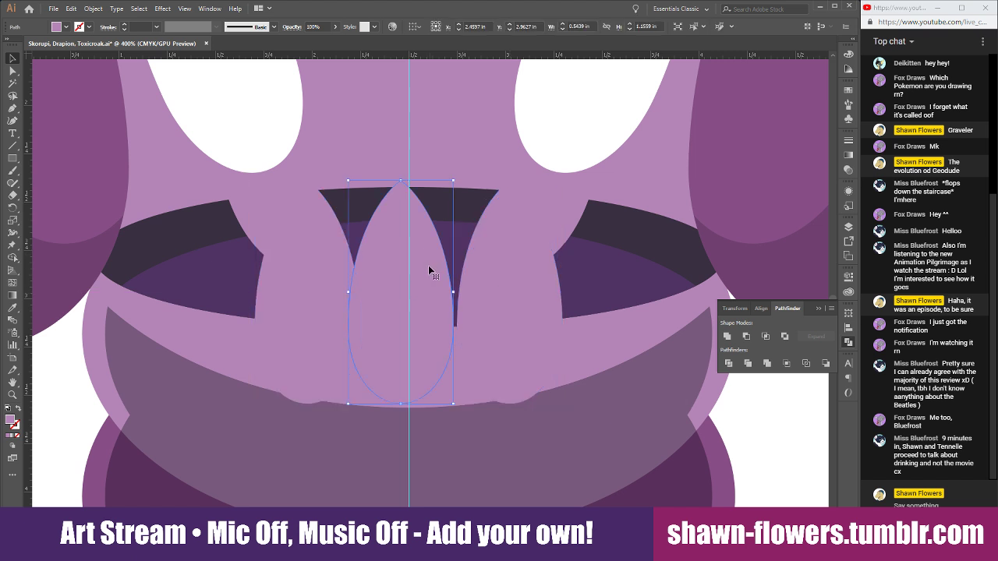
drag(428, 266, 427, 385)
shift+click(521, 304)
shift+click(316, 291)
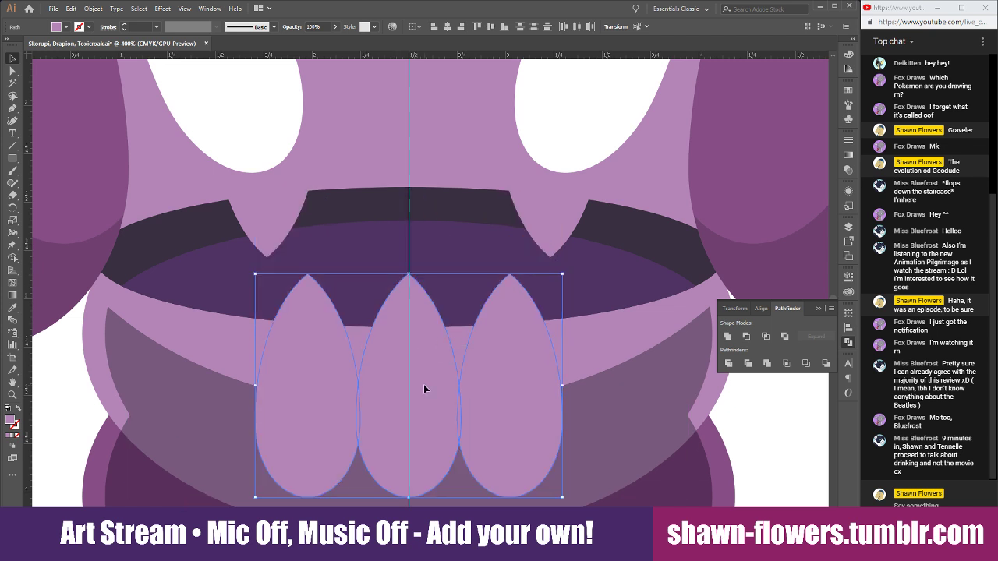
Move the two outer lower fangs inward so they overlap the middle fang, keeping the pair centred on the guide.
click(762, 428)
scroll(761, 429, down, 2)
scroll(761, 429, up, 1)
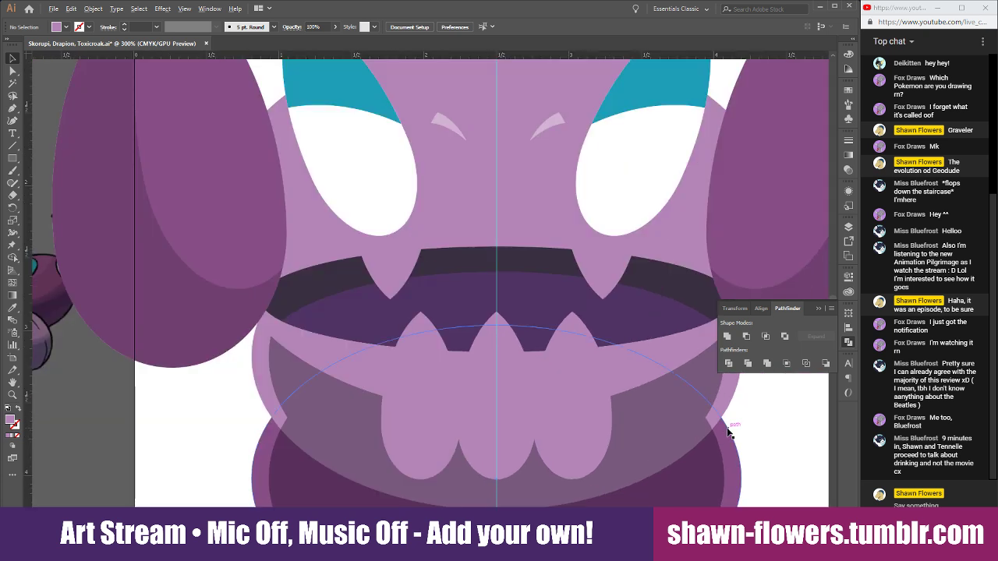
scroll(729, 433, up, 1)
scroll(413, 412, down, 3)
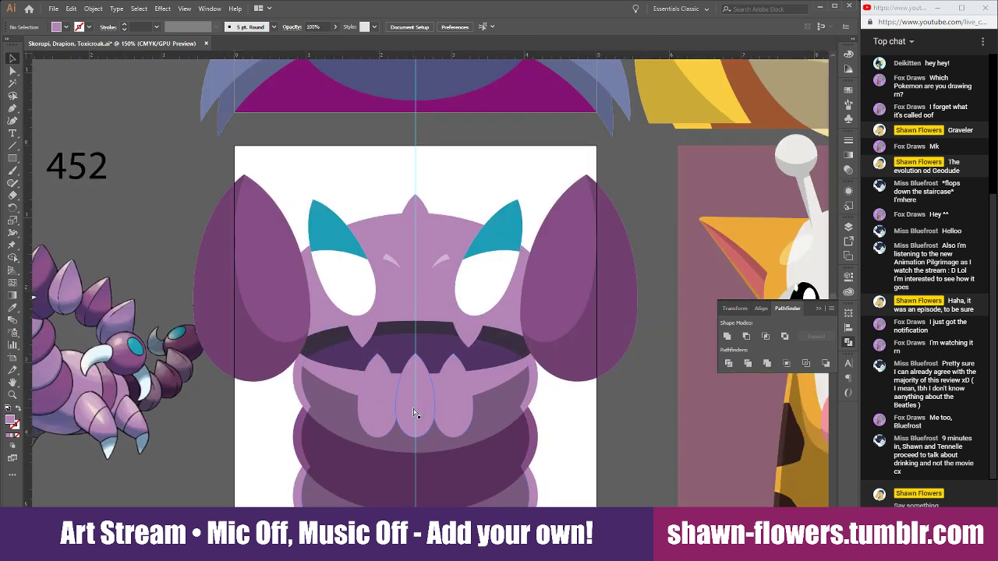
scroll(502, 436, up, 3)
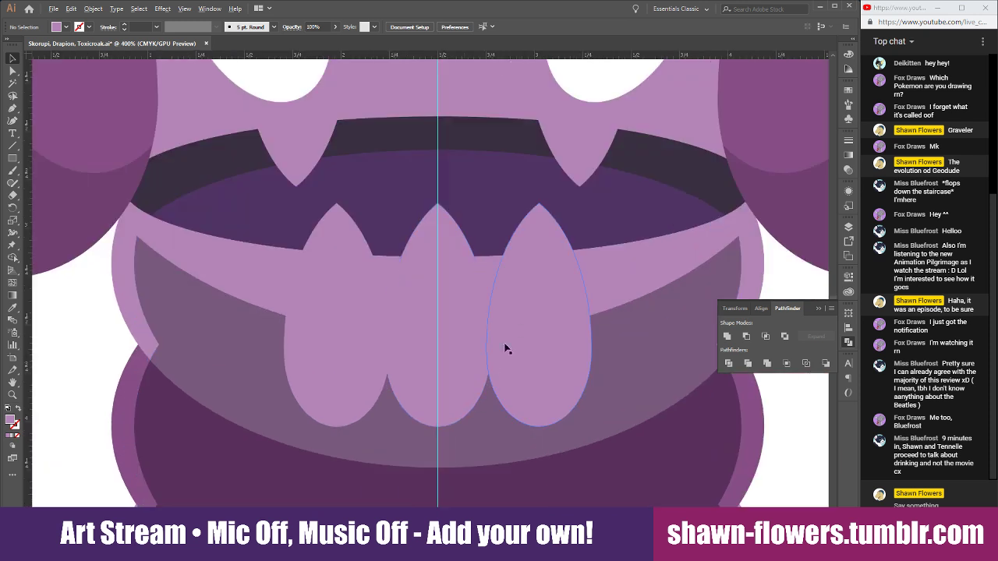
drag(531, 287, 512, 288)
drag(345, 283, 363, 285)
shift+click(528, 271)
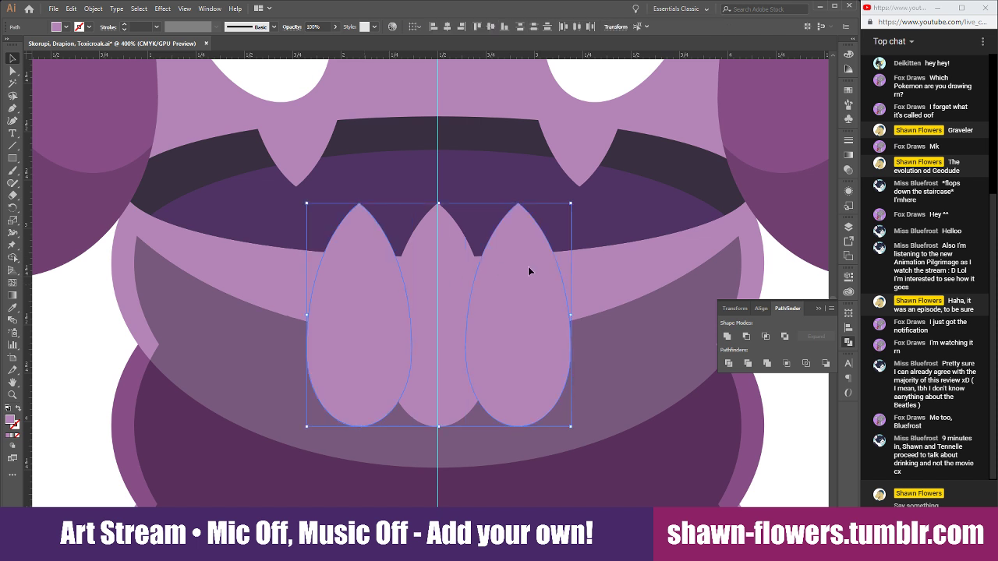
drag(531, 267, 529, 269)
Raise the middle lower fang slightly above its neighbours, and shift all three lower fangs up a little.
shift+click(437, 263)
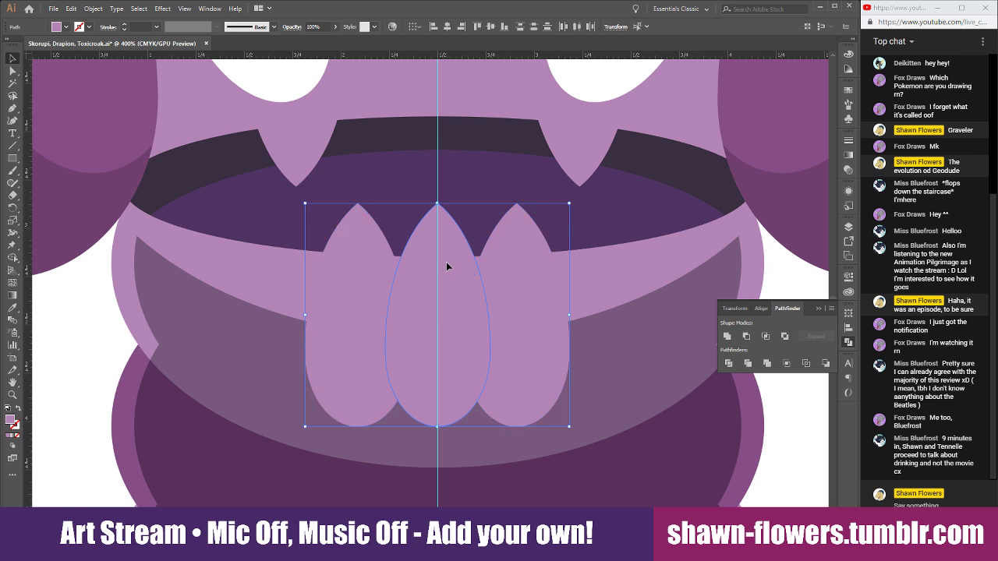
drag(446, 262, 446, 258)
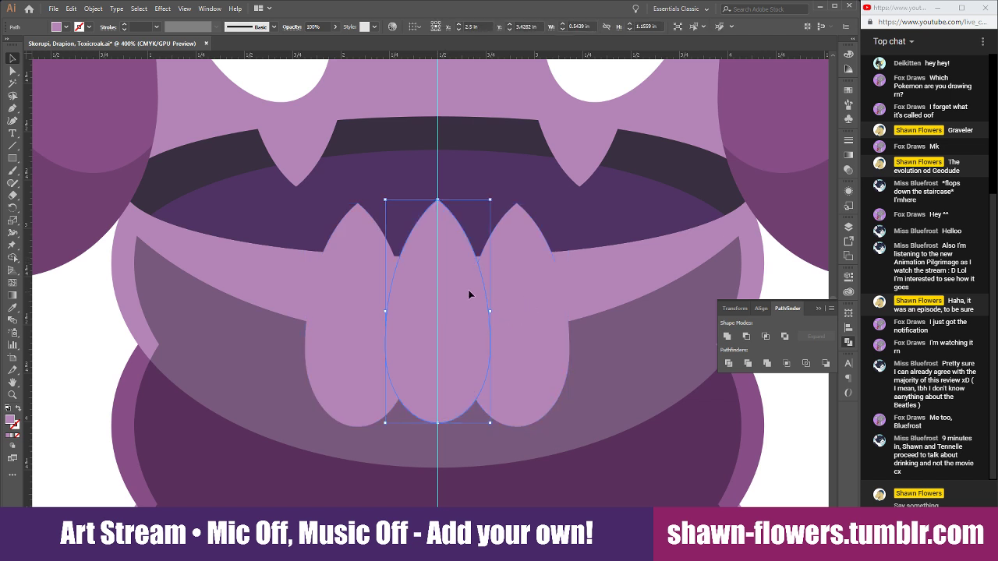
shift+click(499, 291)
shift+click(356, 282)
drag(454, 313, 455, 307)
click(791, 438)
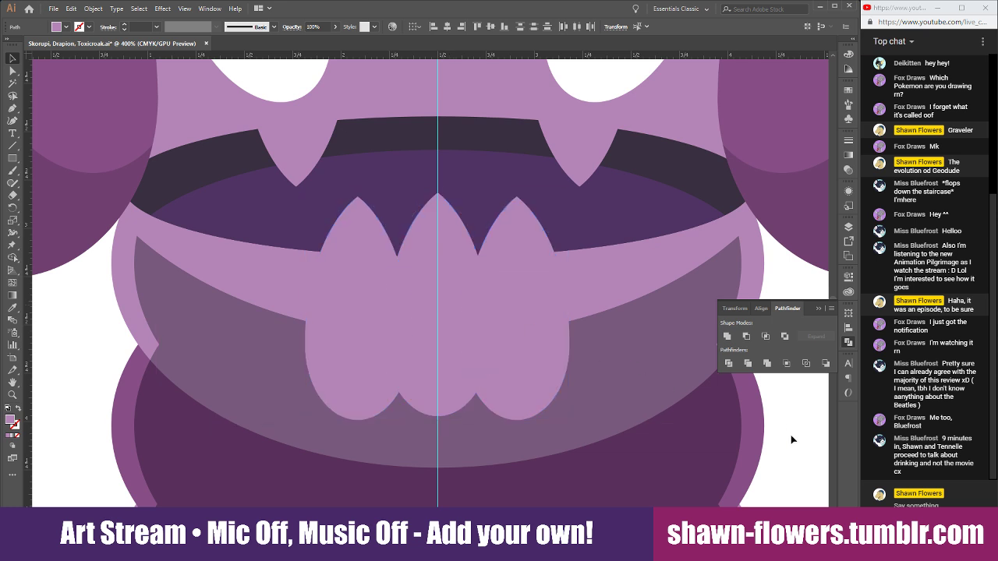
Unite the three lower fangs into a single shape.
key(ctrl+minus)
scroll(652, 398, down, 2)
scroll(607, 406, right, 2)
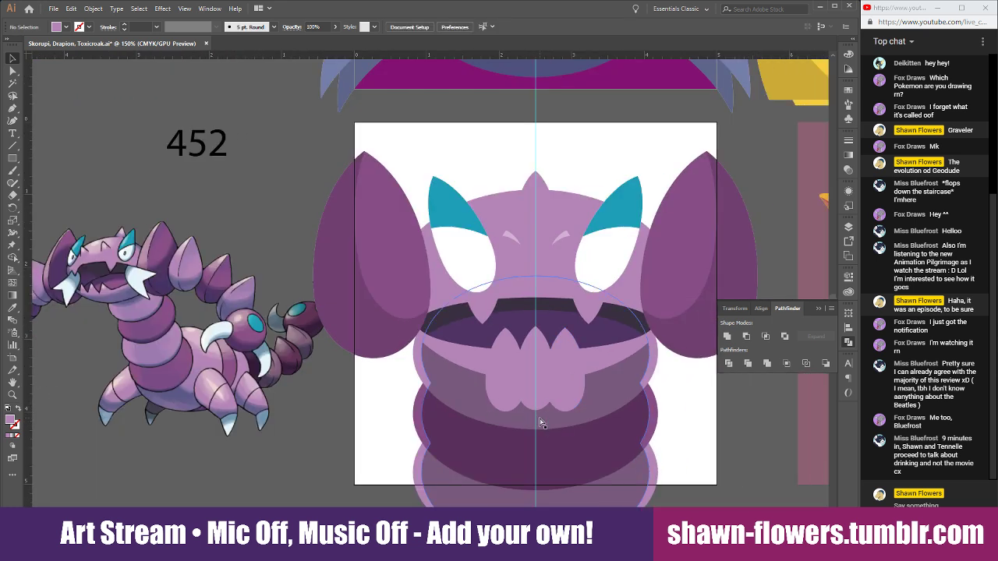
click(535, 379)
shift+click(507, 357)
shift+click(471, 362)
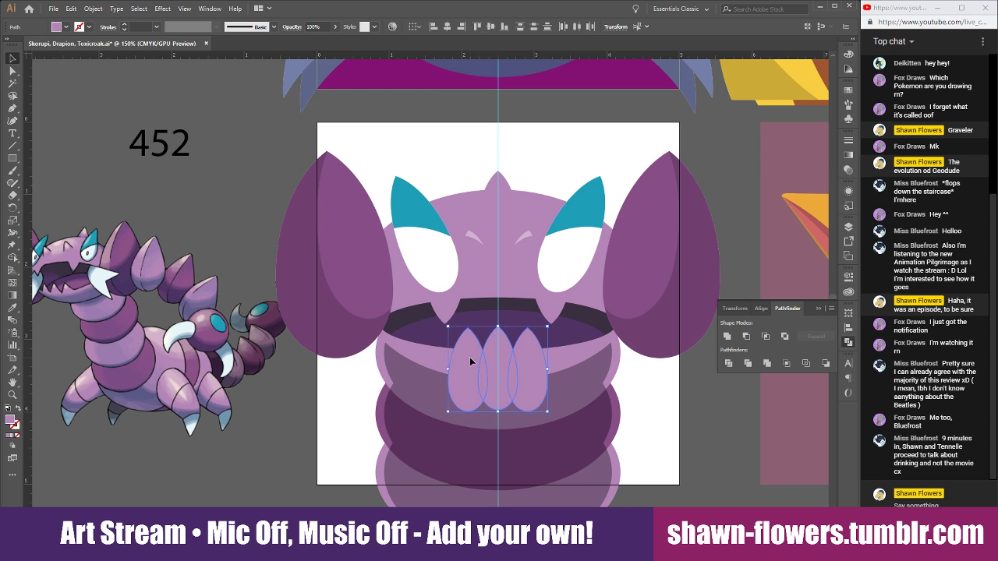
key(ctrl+bracketleft)
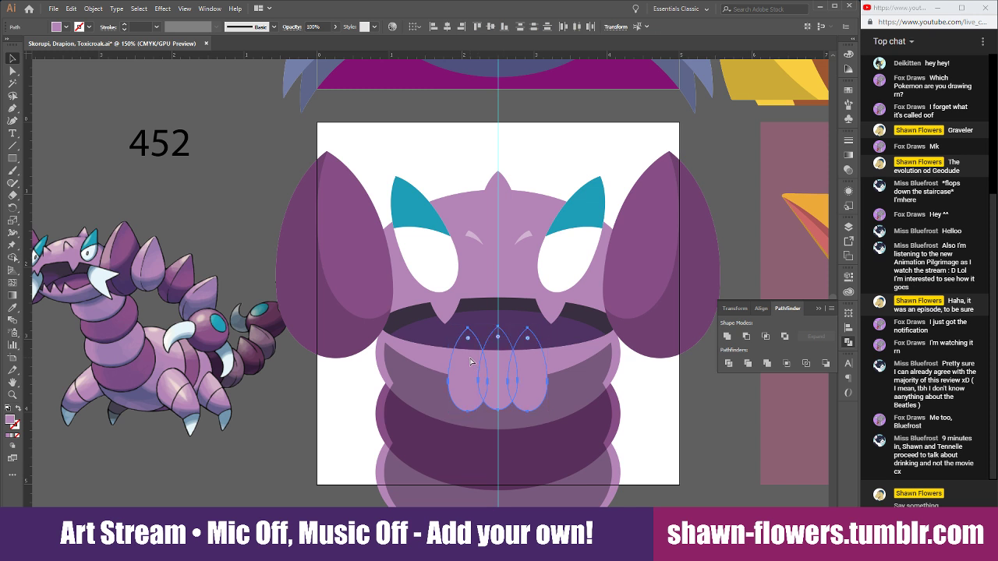
key(ctrl+bracketright)
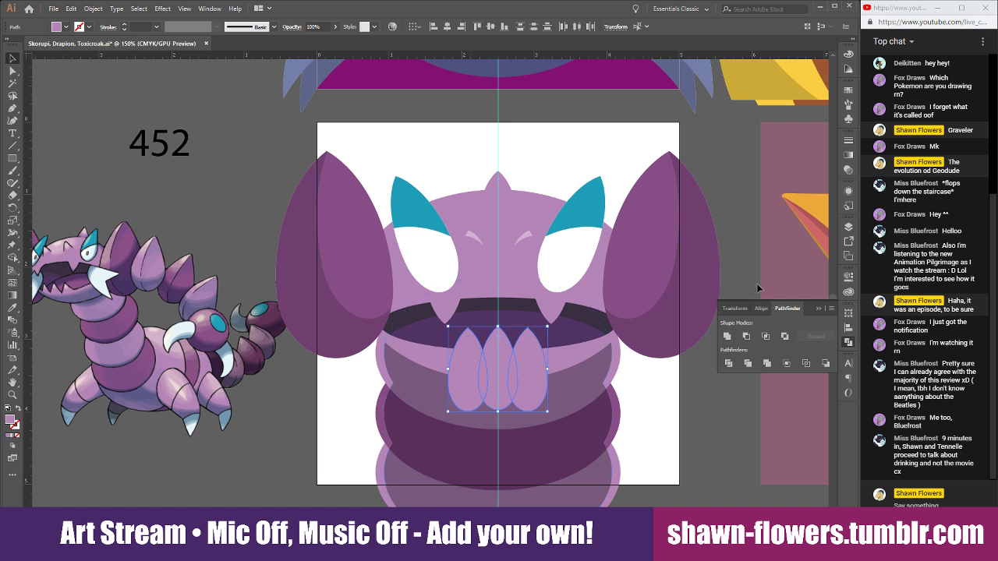
click(727, 336)
Trim the united lower fangs to the jaw's curved lower edge by intersecting them with a copy of the head ellipse.
scroll(655, 419, up, 2)
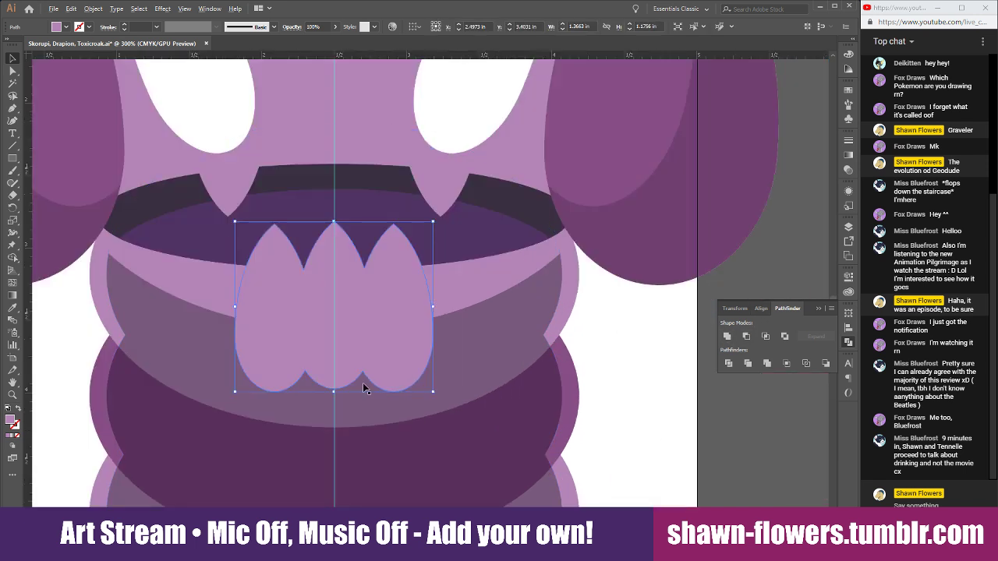
click(189, 293)
drag(200, 283, 176, 286)
shift+click(267, 352)
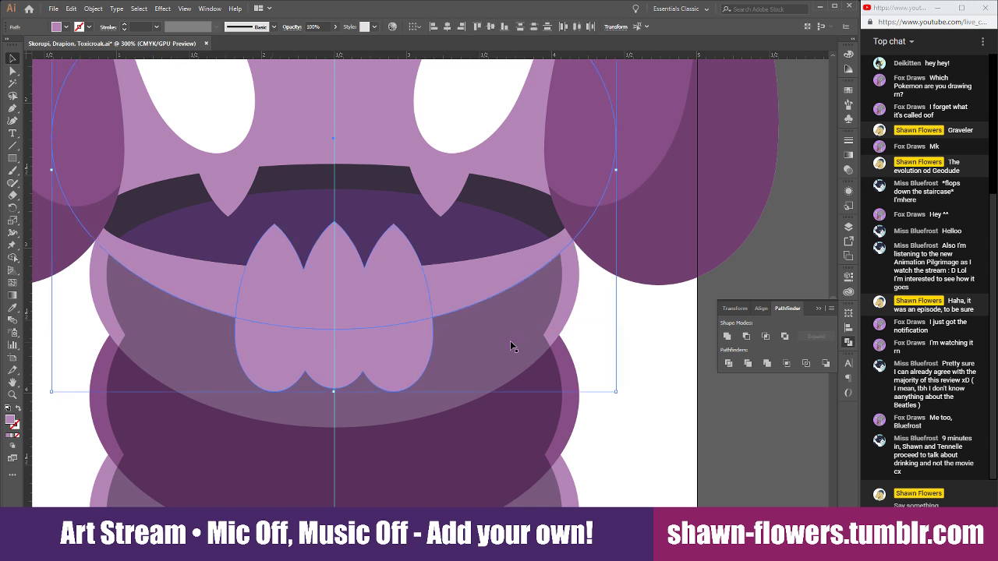
click(765, 336)
click(660, 386)
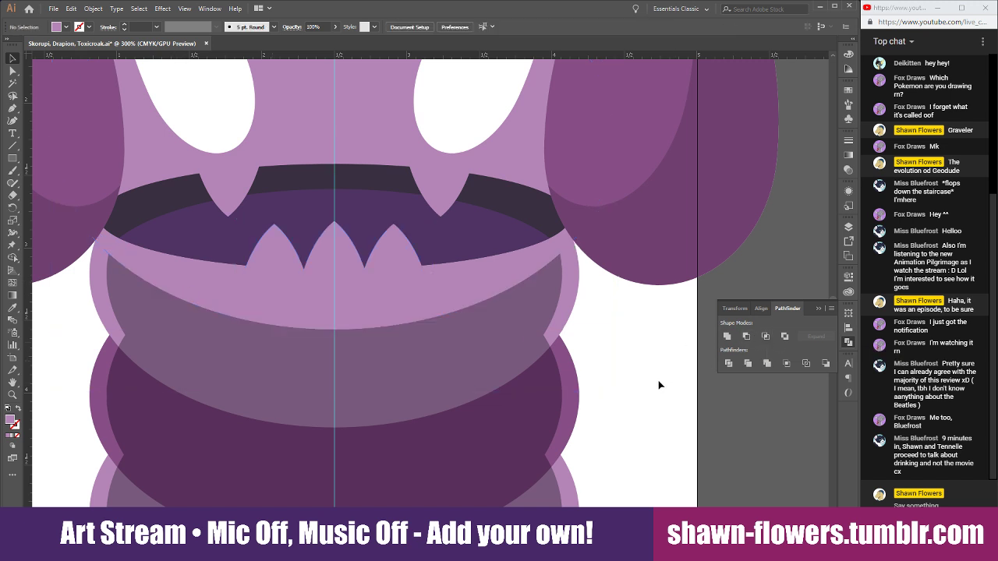
Duplicate the head ellipse and move the front copy straight up until its lower edge crosses the mouth.
scroll(659, 384, down, 1)
scroll(637, 372, up, 1)
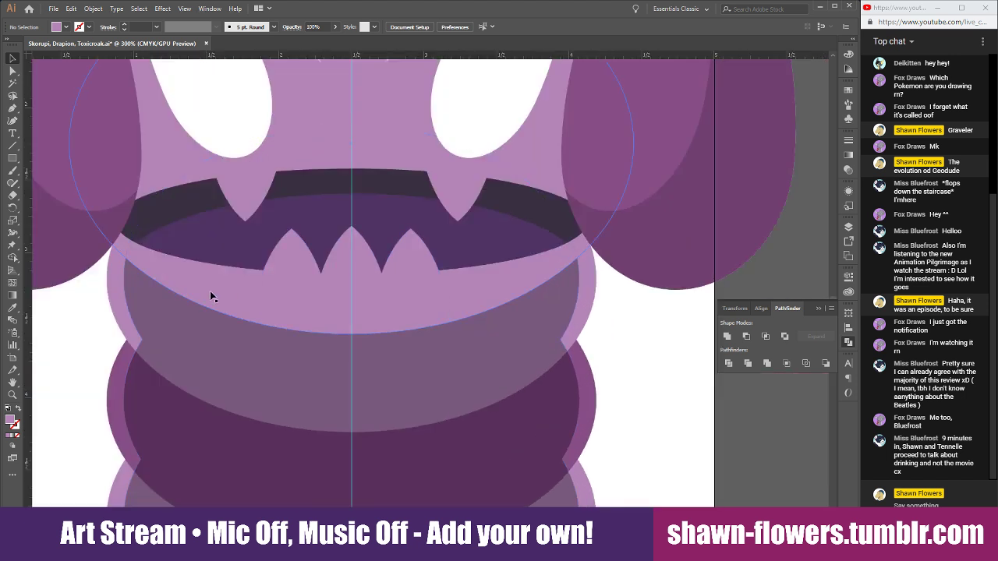
click(199, 282)
mouse_move(199, 282)
mouse_down()
mouse_move(225, 282)
mouse_move(198, 281)
mouse_move(204, 286)
mouse_up()
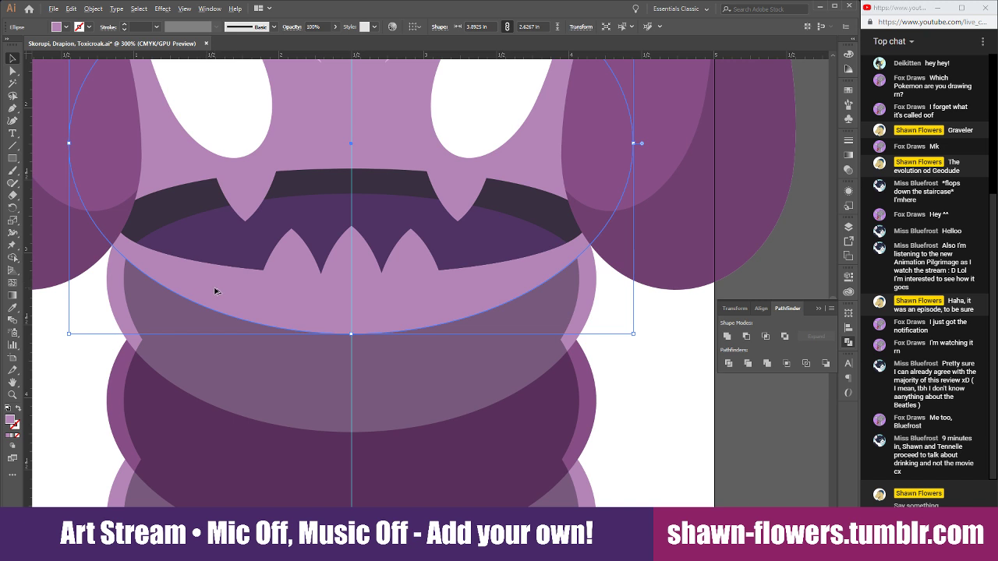
scroll(216, 291, up, 1)
scroll(216, 291, down, 2)
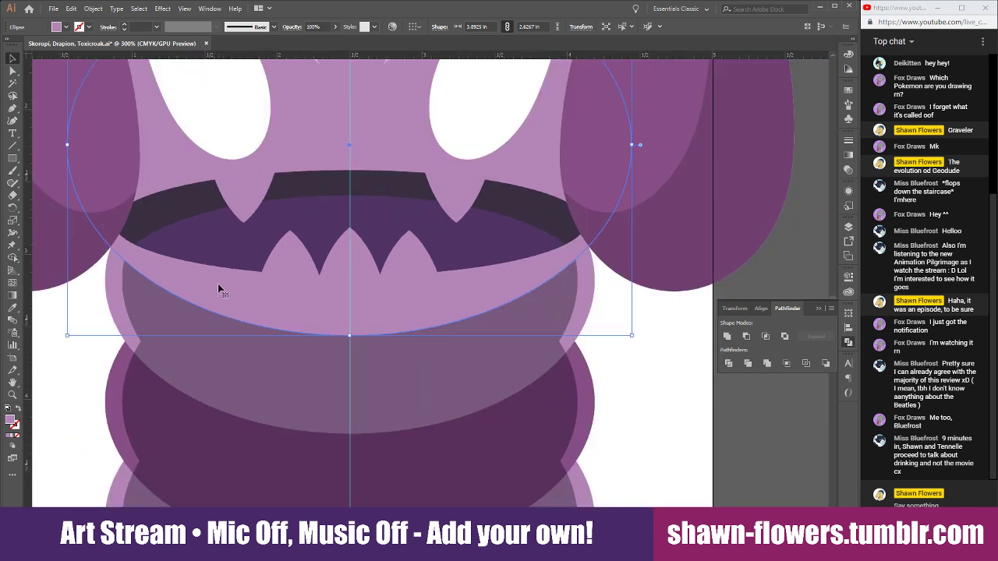
mouse_move(205, 290)
mouse_down()
mouse_move(190, 290)
mouse_move(238, 295)
mouse_move(207, 297)
mouse_up()
scroll(207, 297, down, 3)
scroll(269, 267, up, 3)
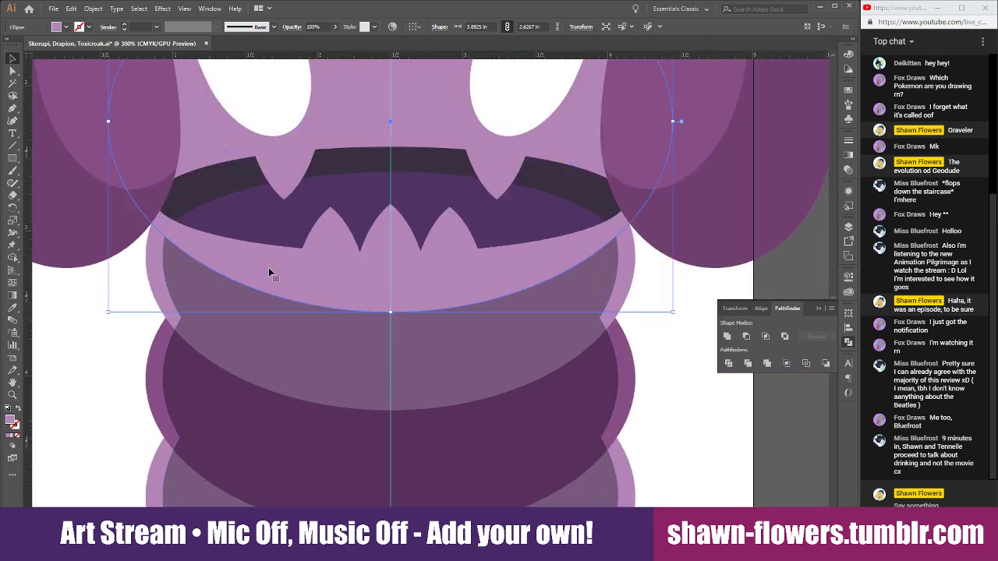
drag(263, 272, 268, 150)
Widen the raised ellipse copy symmetrically to about 7.61 in and lower it slightly over the mouth.
scroll(411, 183, down, 4)
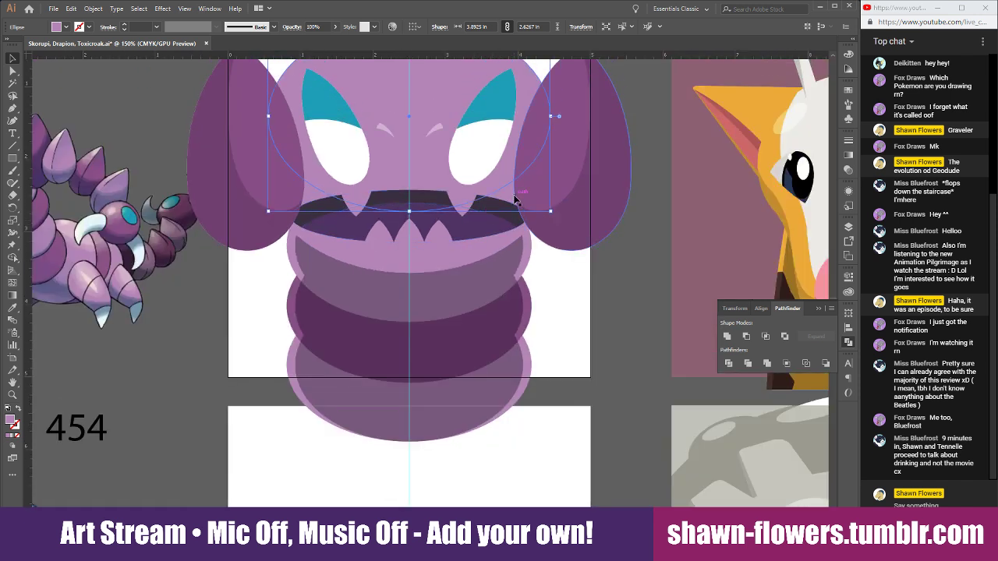
scroll(550, 126, up, 2)
drag(550, 127, 686, 181)
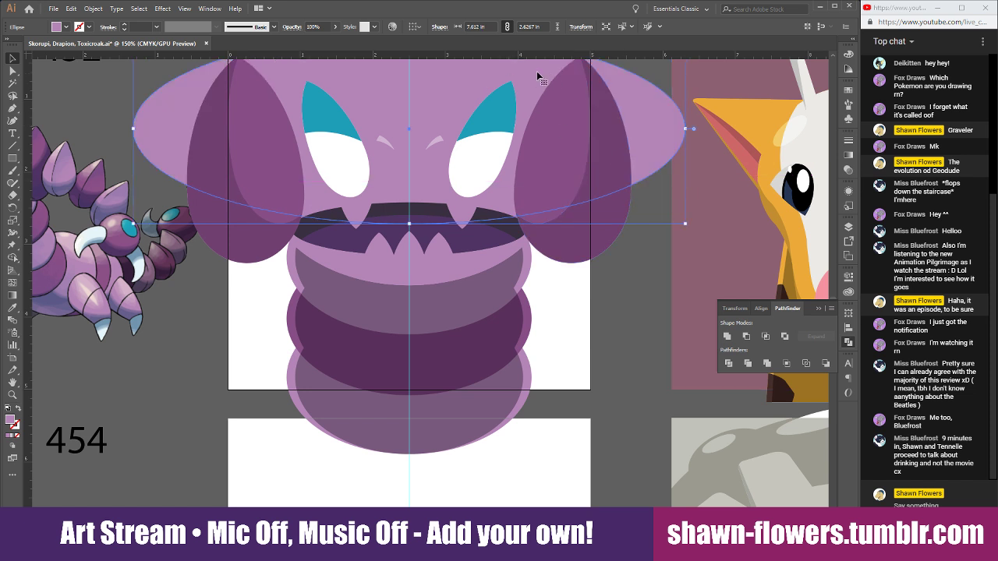
drag(540, 71, 541, 77)
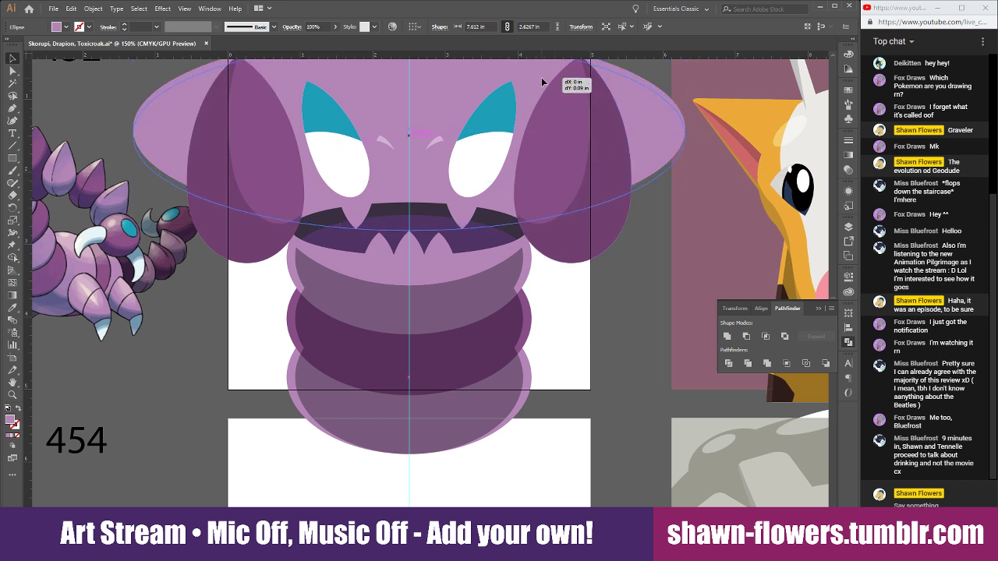
Subtract the wide ellipse from the head ellipse copy to leave a jaw crescent, and give it the claw shading's appearance.
shift+click(486, 264)
click(747, 337)
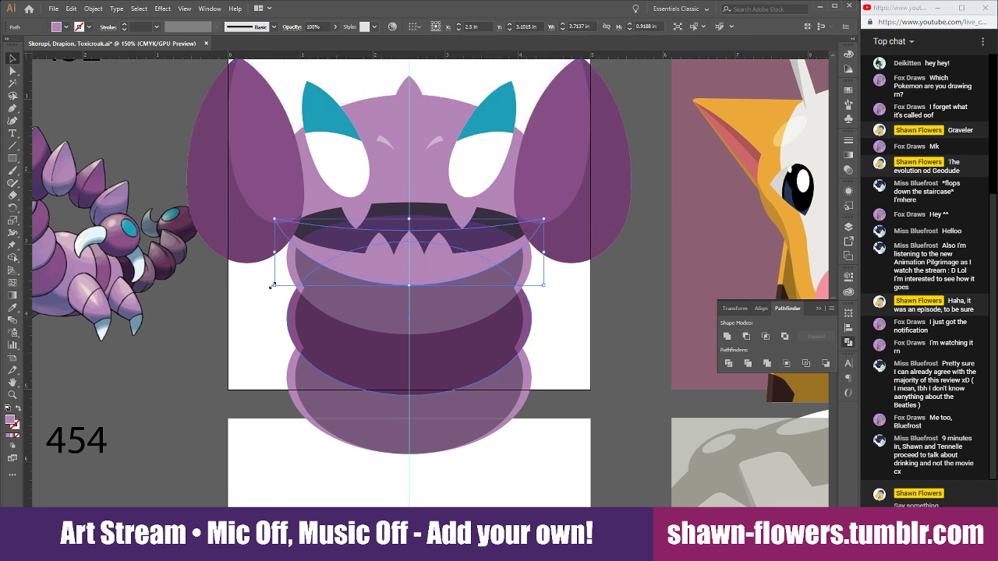
click(11, 309)
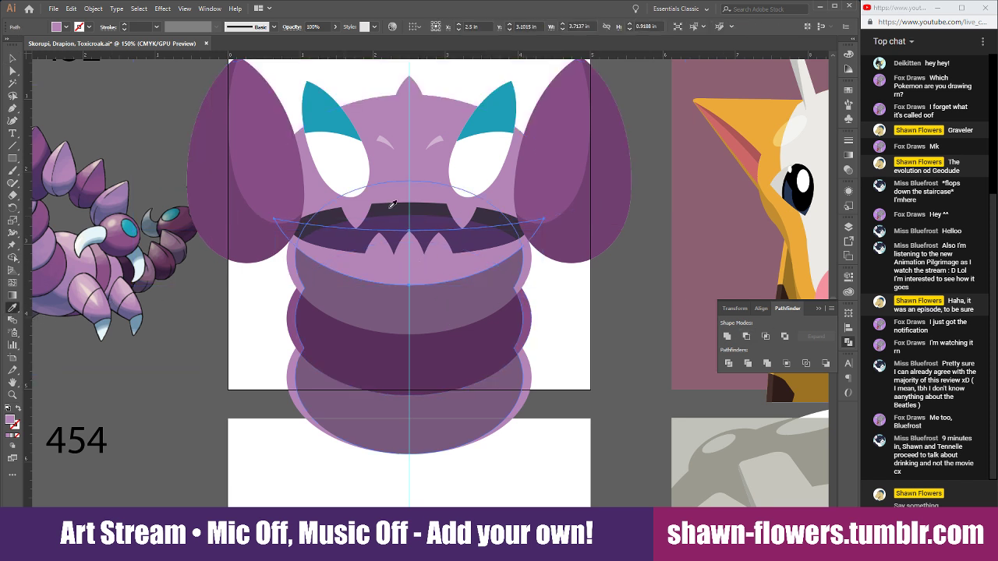
click(228, 227)
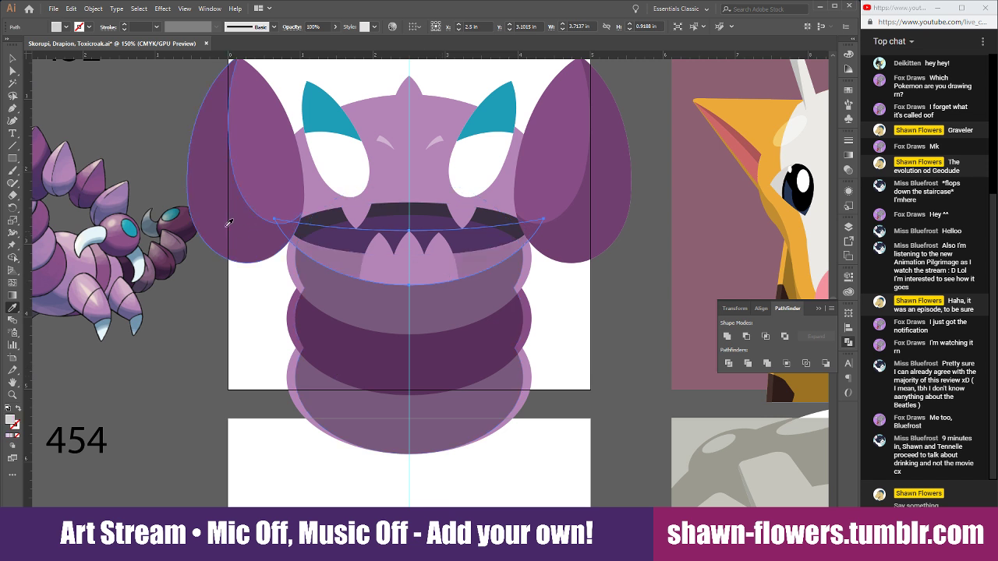
click(11, 59)
Apply the same translucent shading appearance to the united lower fangs with the Eyedropper.
scroll(421, 278, up, 3)
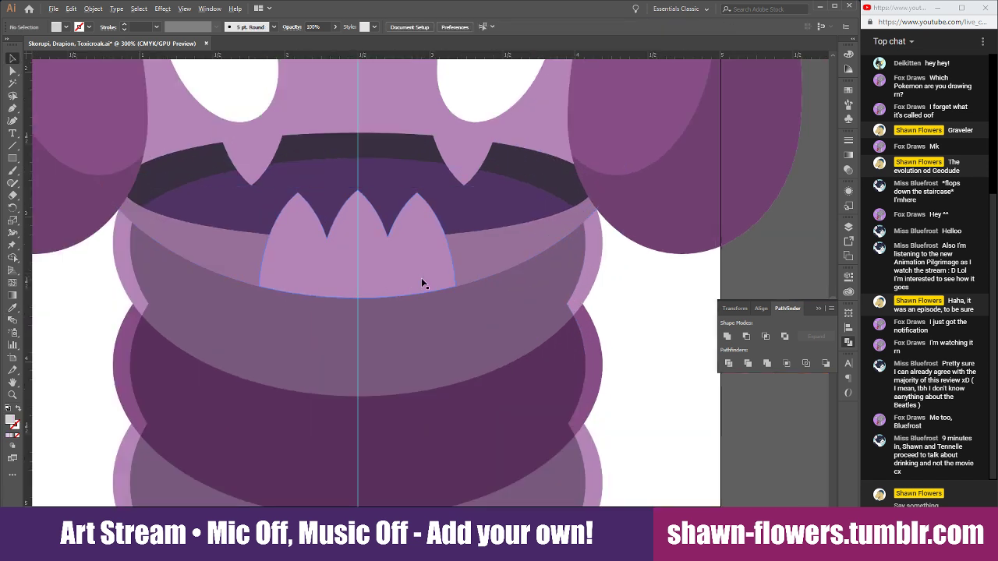
click(249, 252)
mouse_move(250, 252)
mouse_down()
mouse_move(305, 249)
mouse_move(250, 255)
mouse_up()
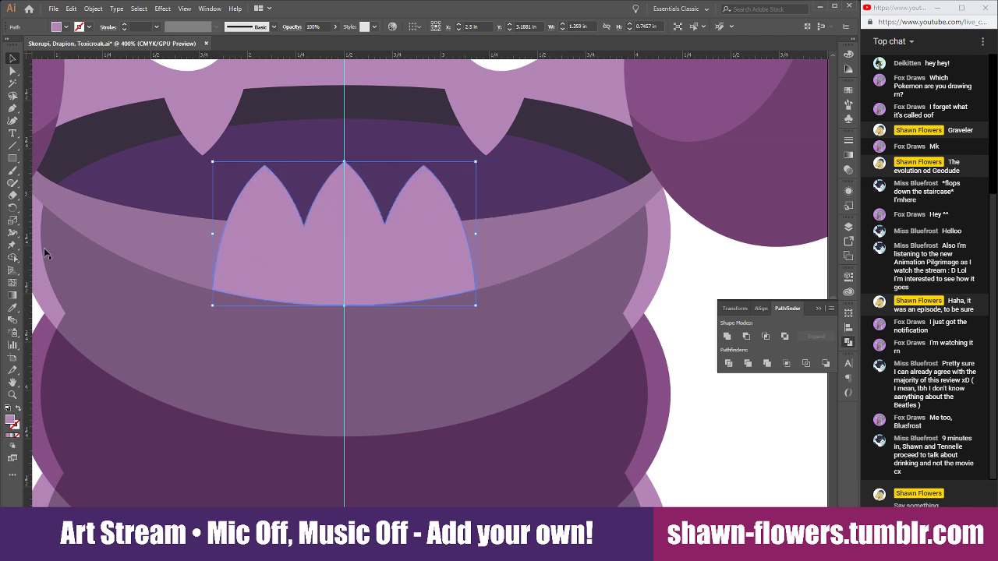
click(12, 308)
click(122, 223)
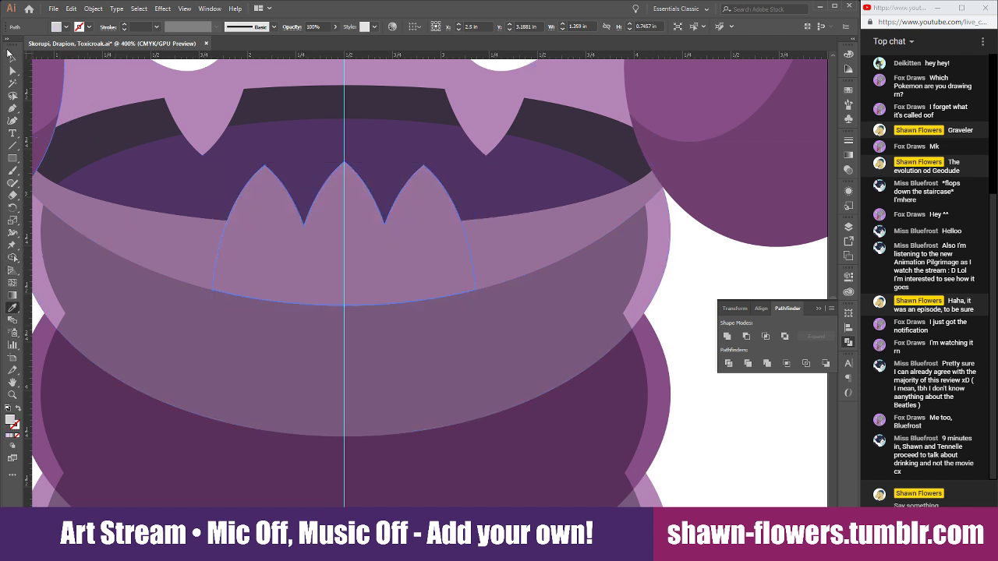
click(12, 57)
click(713, 263)
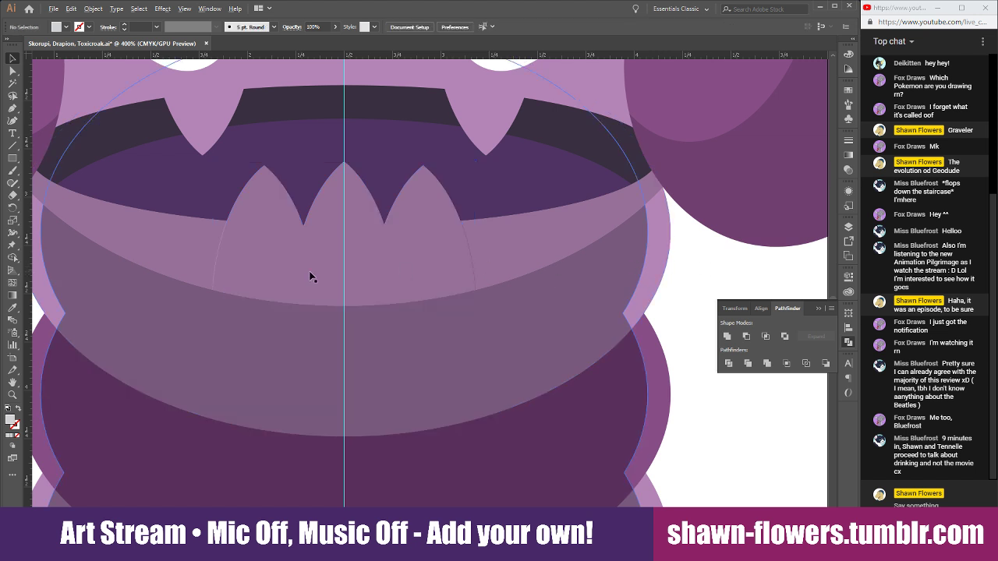
Nudge the translucent lower-fang shading slightly left so its edges line up with the fangs beneath it.
scroll(217, 265, up, 3)
click(537, 287)
scroll(537, 289, up, 1)
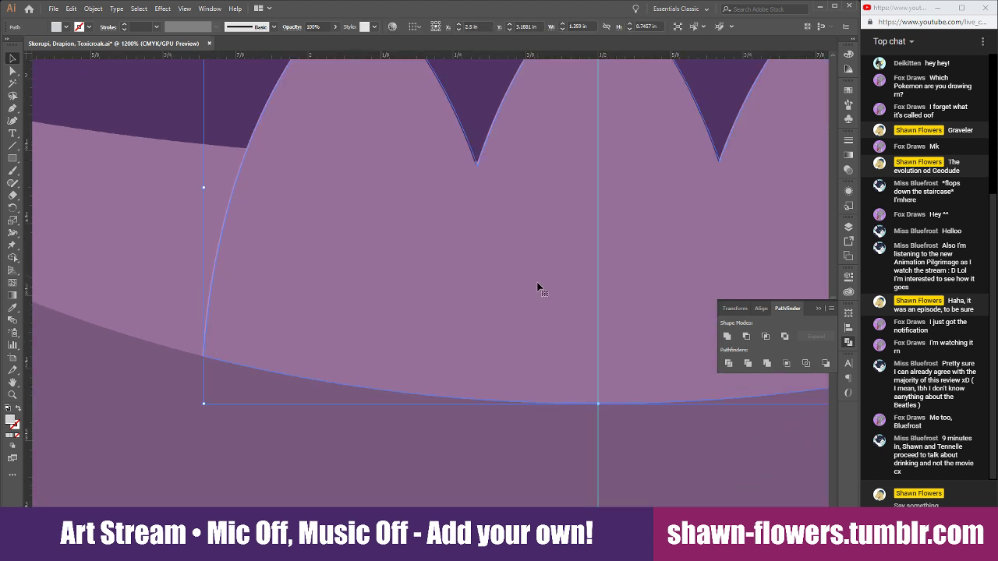
scroll(538, 287, up, 2)
scroll(572, 216, up, 5)
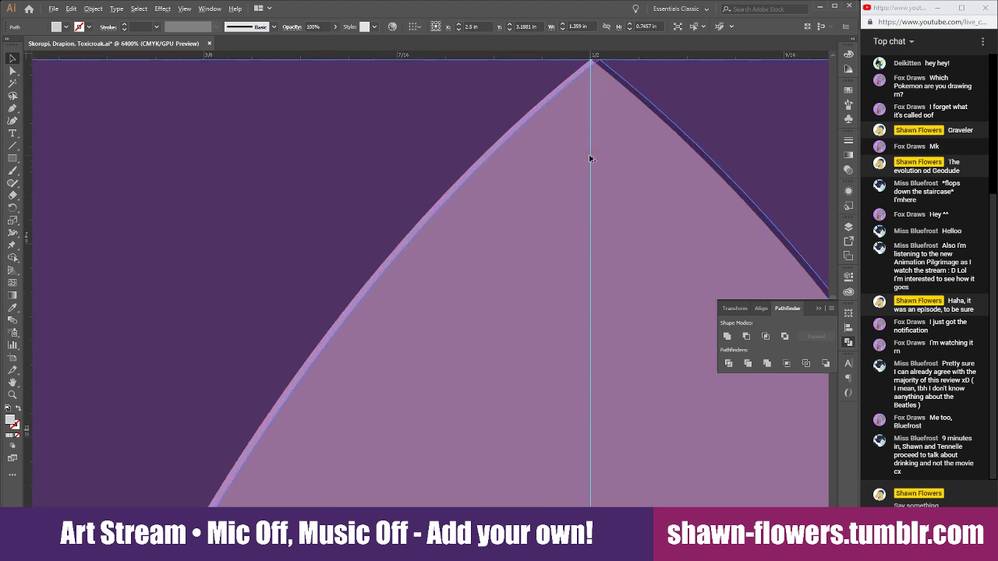
scroll(614, 164, down, 1)
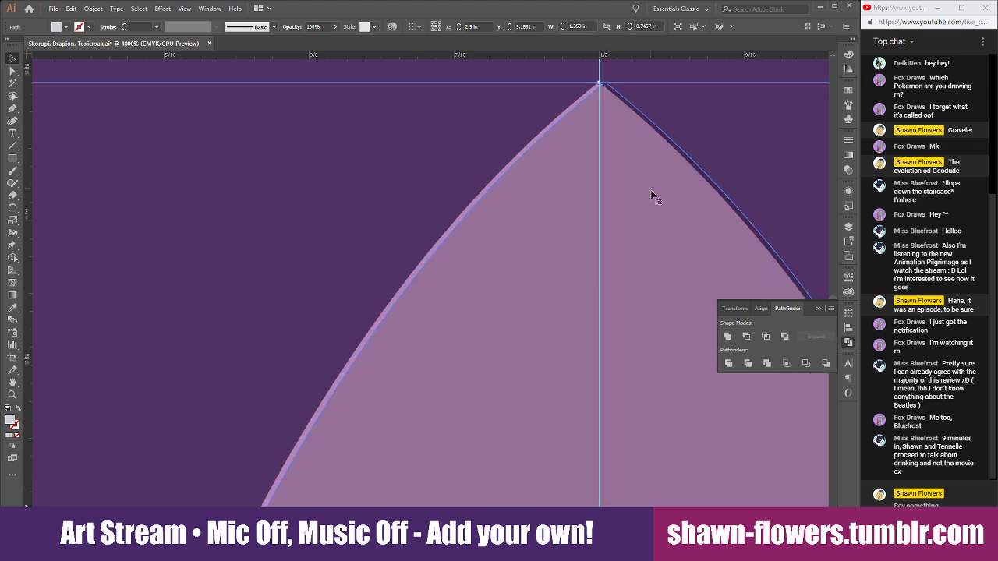
drag(658, 190, 653, 192)
scroll(645, 230, down, 9)
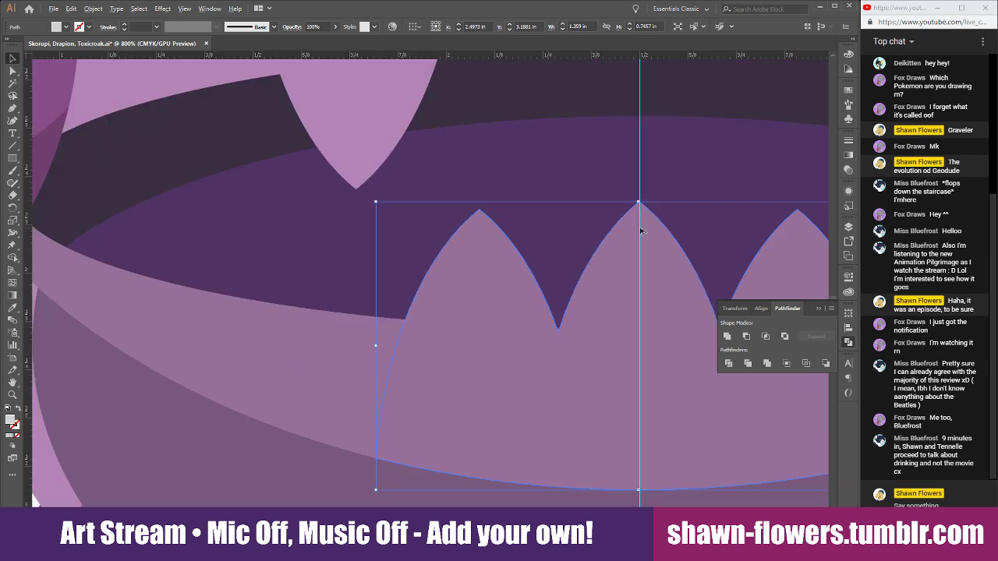
click(436, 376)
Give both nostril shapes the claw shading's darker translucent appearance with the Eyedropper.
scroll(406, 358, up, 8)
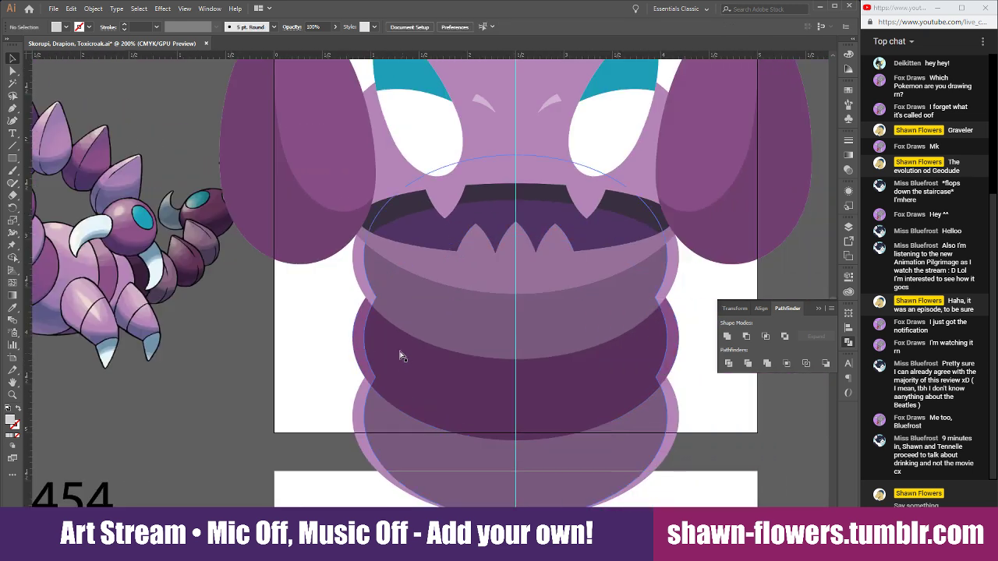
scroll(344, 365, down, 10)
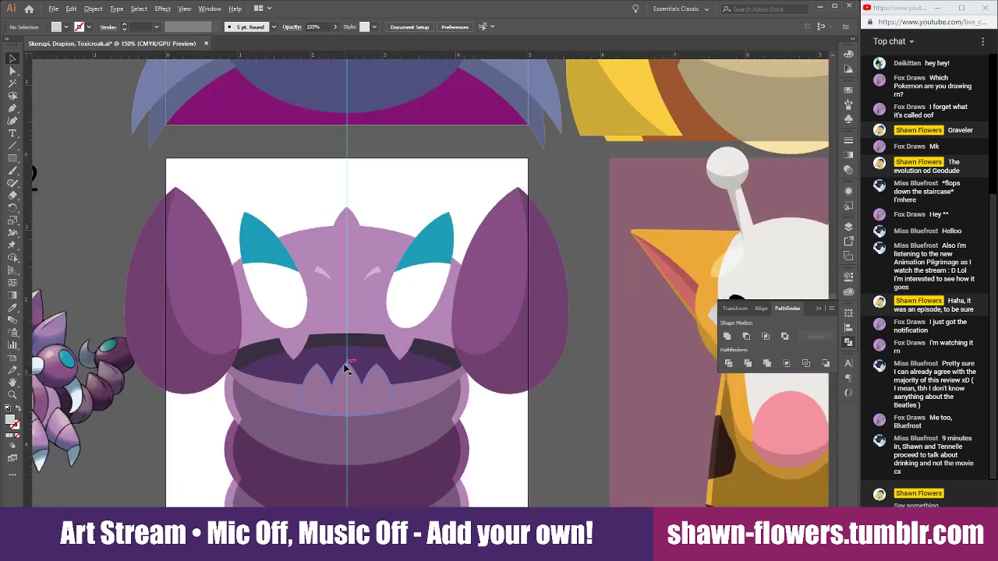
scroll(458, 437, down, 2)
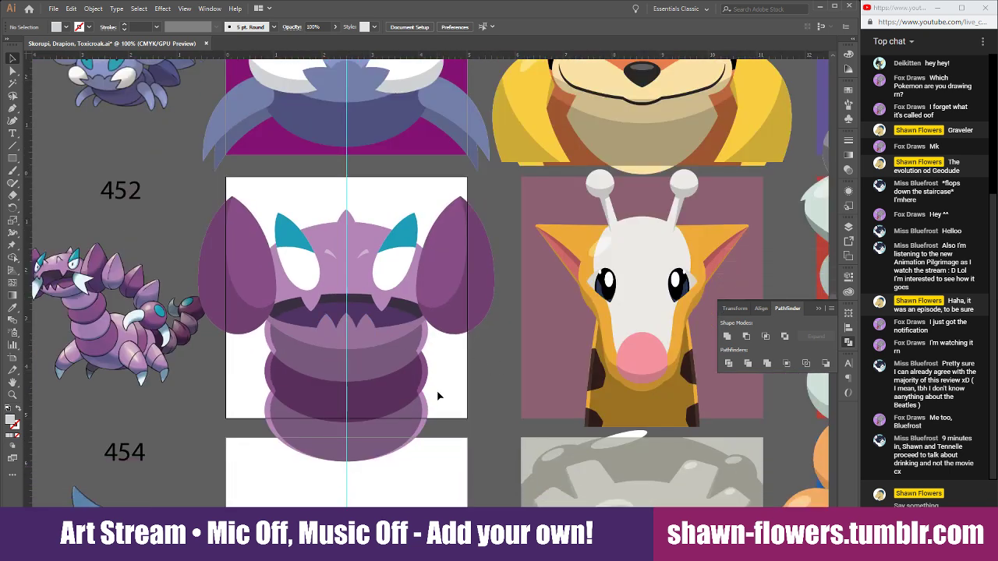
scroll(353, 268, up, 3)
click(288, 227)
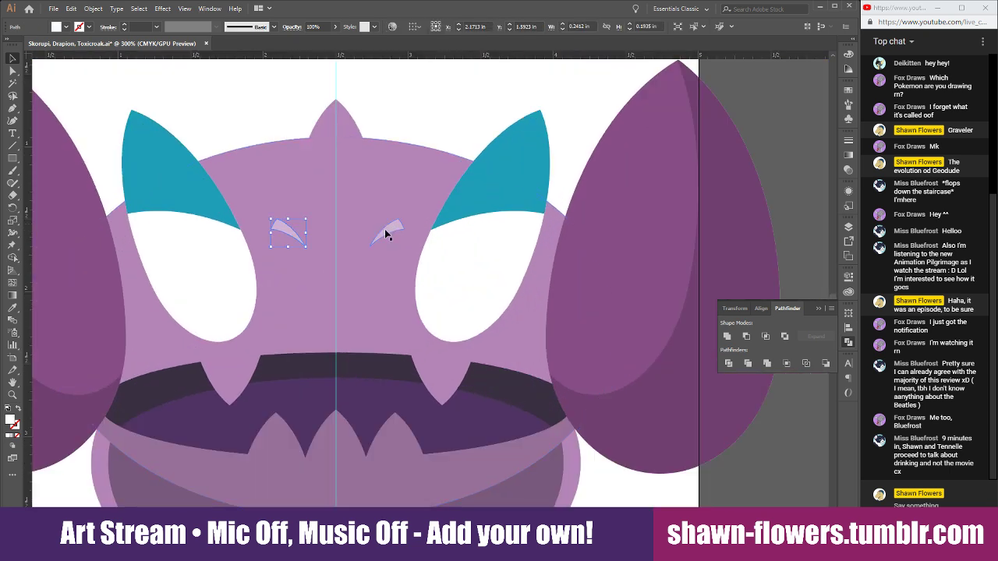
shift+click(385, 231)
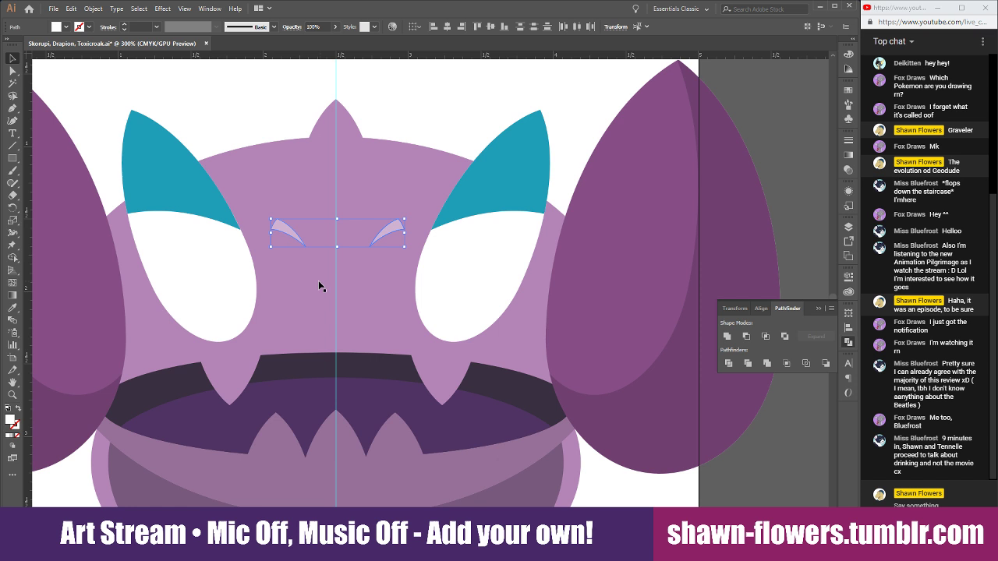
click(12, 308)
click(67, 366)
click(13, 59)
click(264, 103)
Copy the forehead highlight ellipse from the Skorupi portrait straight down onto Drapion's forehead.
scroll(278, 111, down, 2)
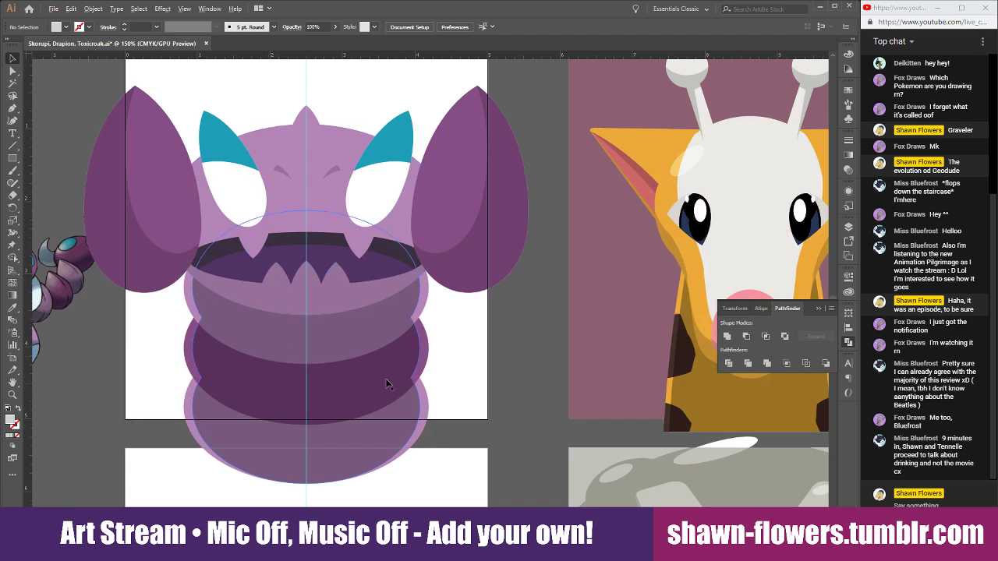
scroll(519, 351, left, 5)
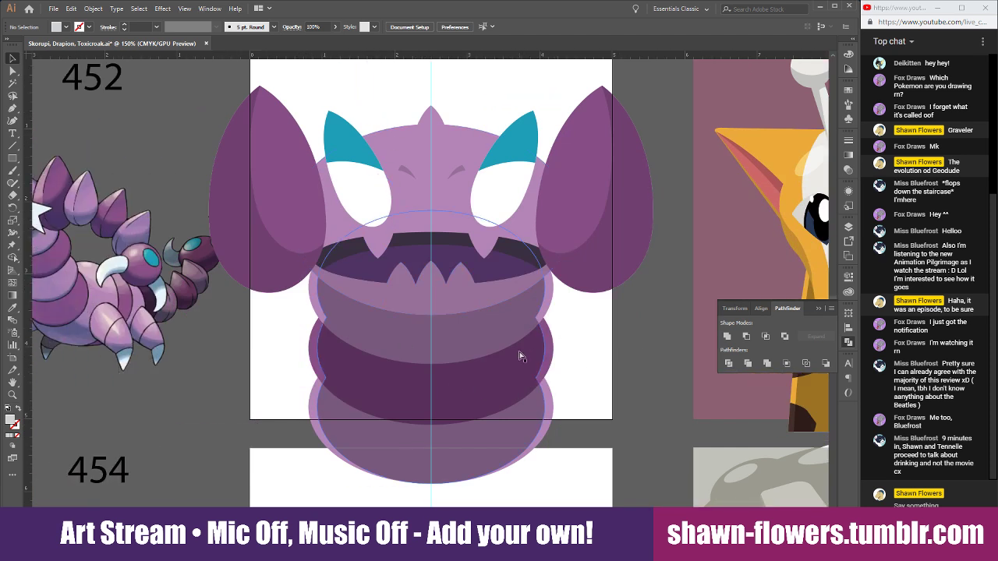
scroll(454, 139, down, 1)
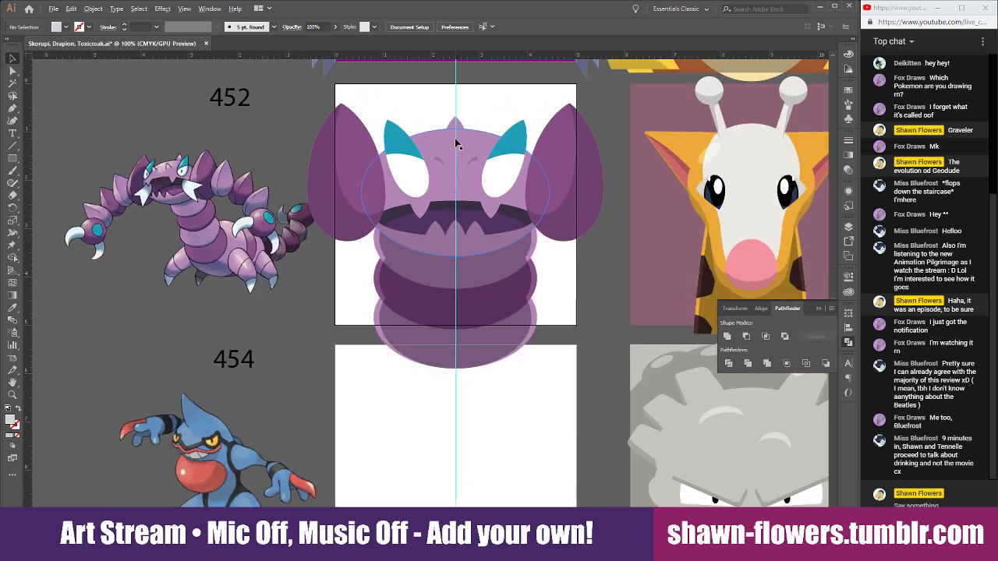
scroll(458, 146, up, 1)
scroll(529, 172, down, 2)
scroll(529, 176, up, 5)
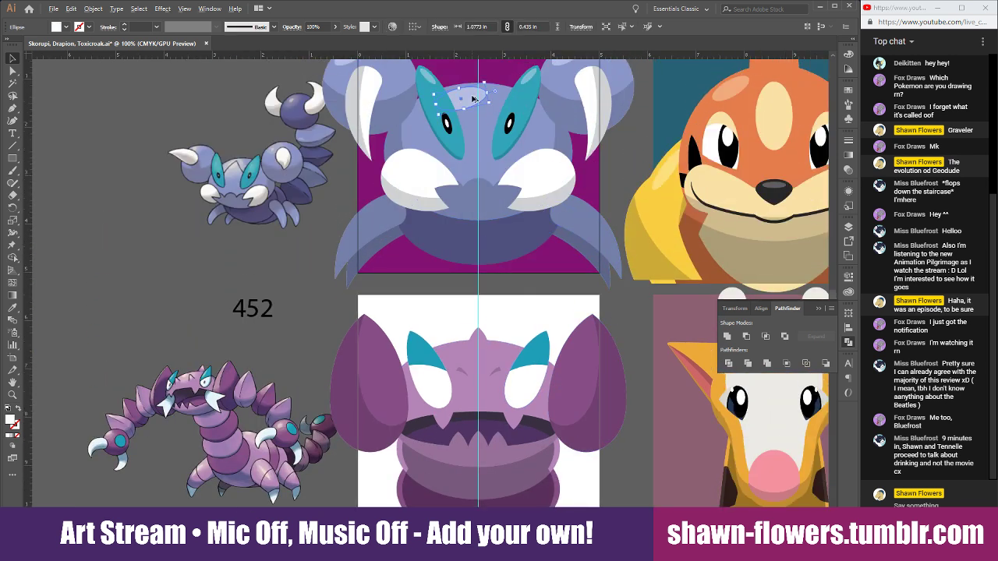
drag(471, 108, 471, 365)
Shrink the highlight ellipse to about 0.83 by 0.26 in on the left forehead and place it behind the teal eyelid.
scroll(472, 365, up, 6)
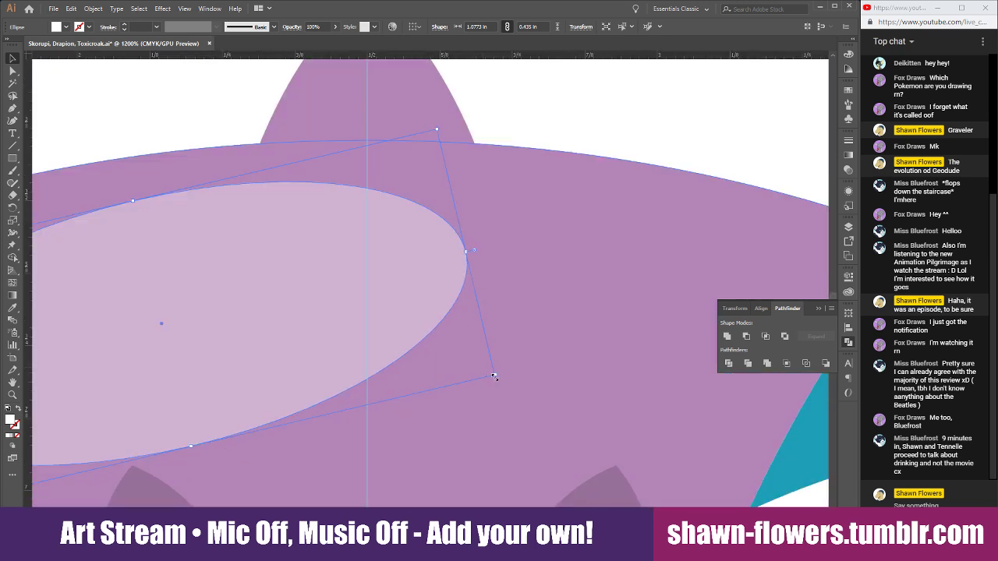
drag(494, 377, 289, 306)
scroll(331, 327, down, 5)
scroll(332, 323, left, 2)
key(ctrl+shift+a)
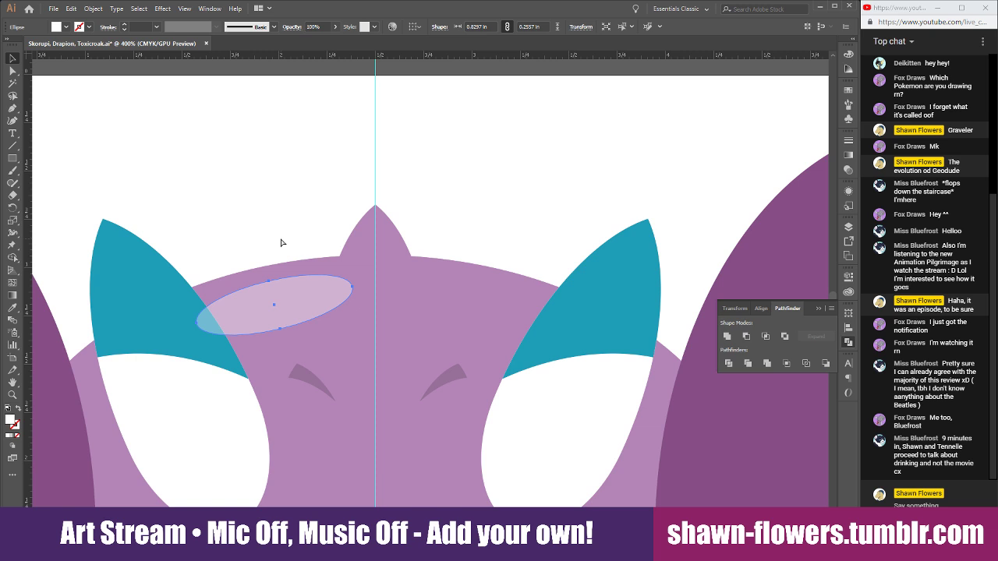
click(263, 178)
key(ctrl+1)
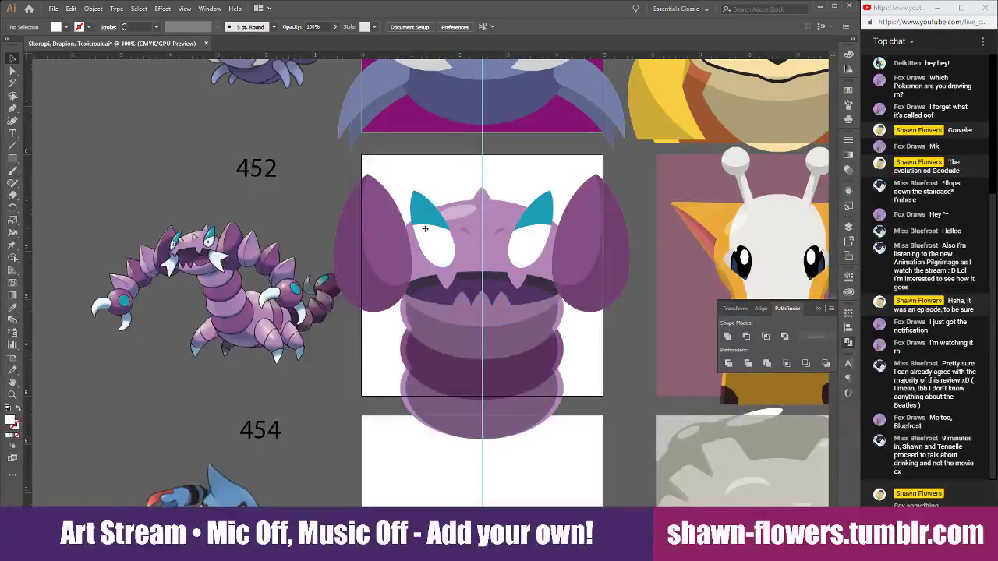
Copy the black pupil and its white glint from Skorupi's left eye into Drapion's left eye.
scroll(457, 241, up, 3)
scroll(456, 257, down, 1)
scroll(451, 243, up, 2)
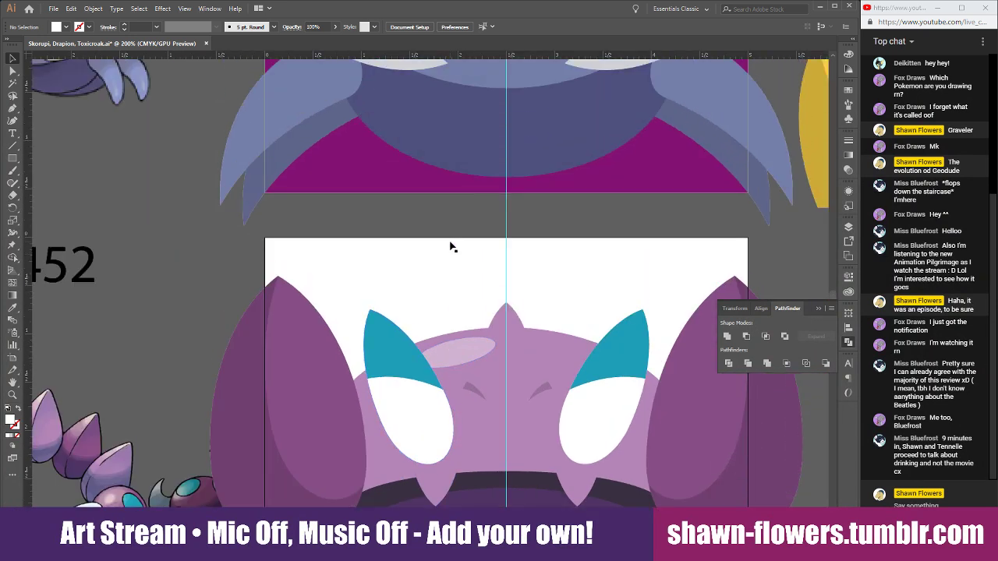
scroll(451, 246, up, 6)
click(442, 140)
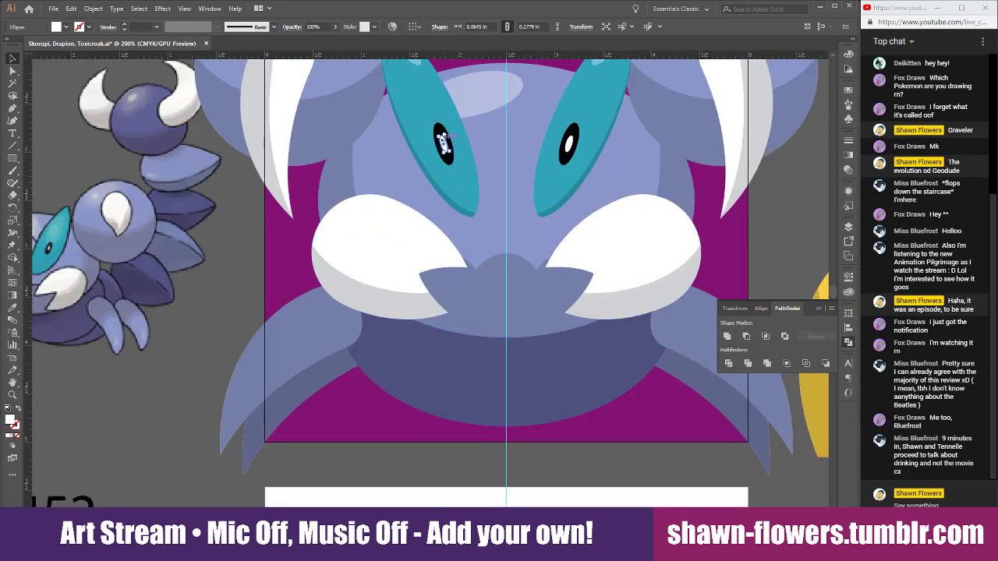
shift+click(441, 133)
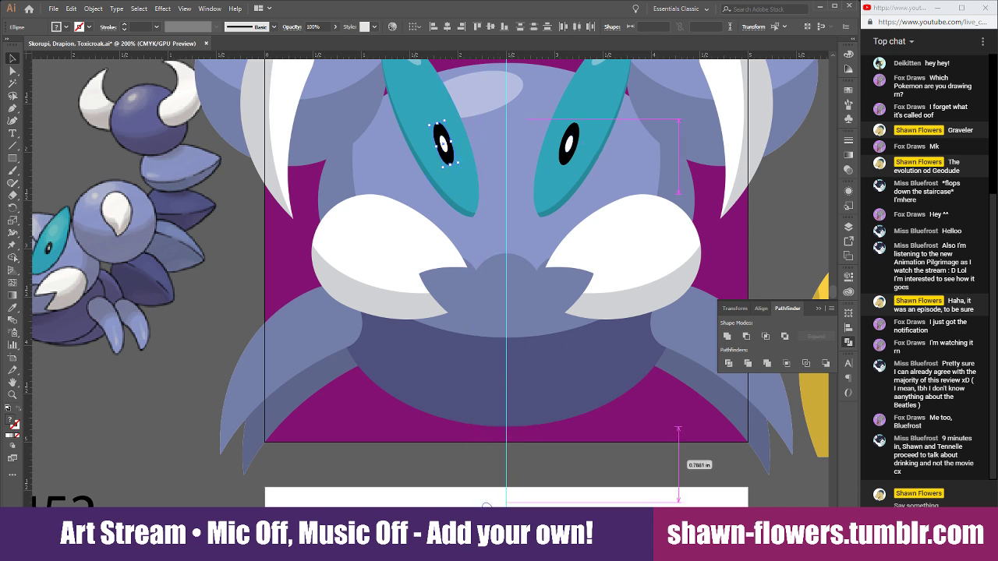
scroll(491, 497, down, 2)
scroll(491, 496, down, 8)
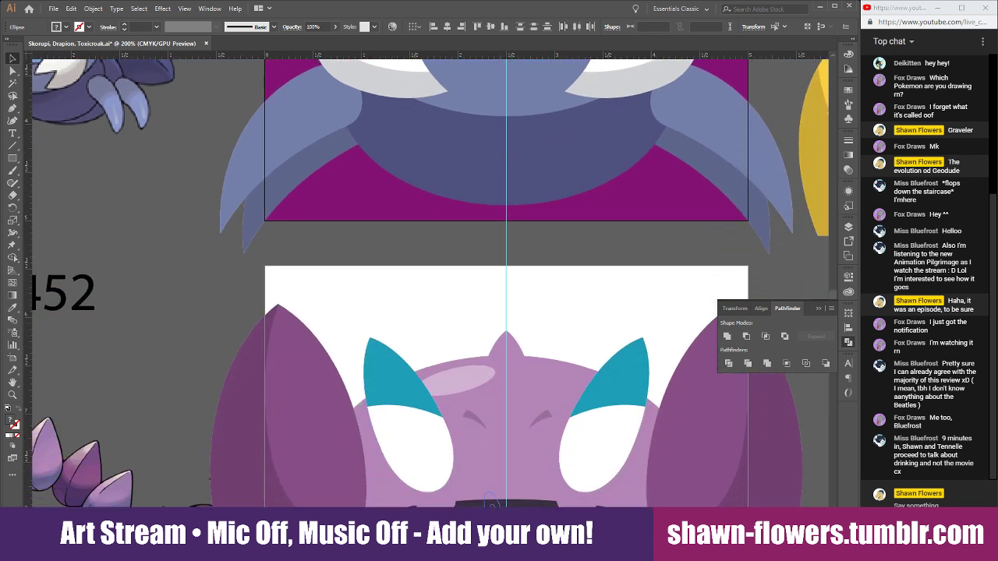
drag(500, 528, 424, 257)
Scale the copied pupil and glint down to about half size and reduce their tilt within the left eye.
scroll(445, 269, left, 5)
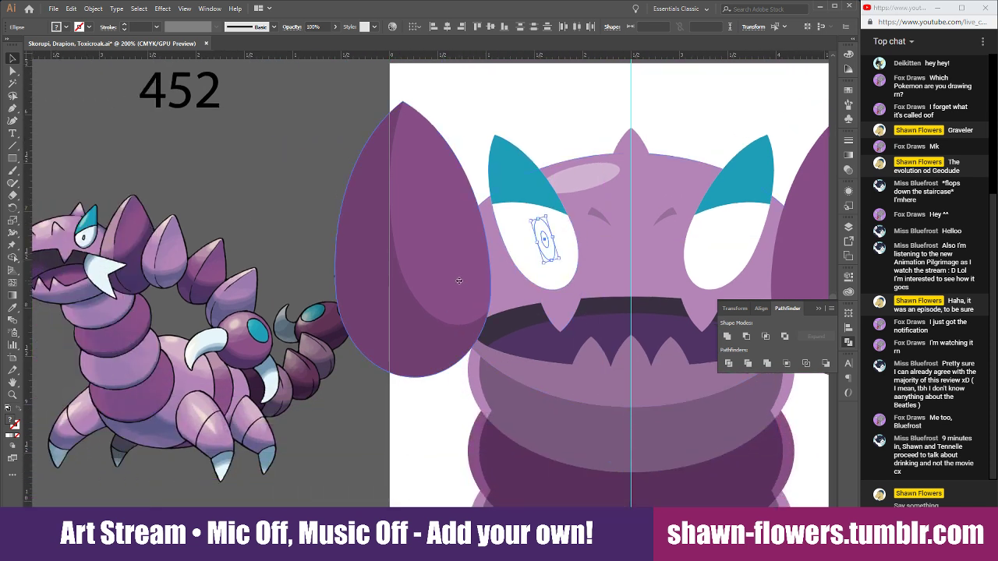
scroll(616, 222, up, 3)
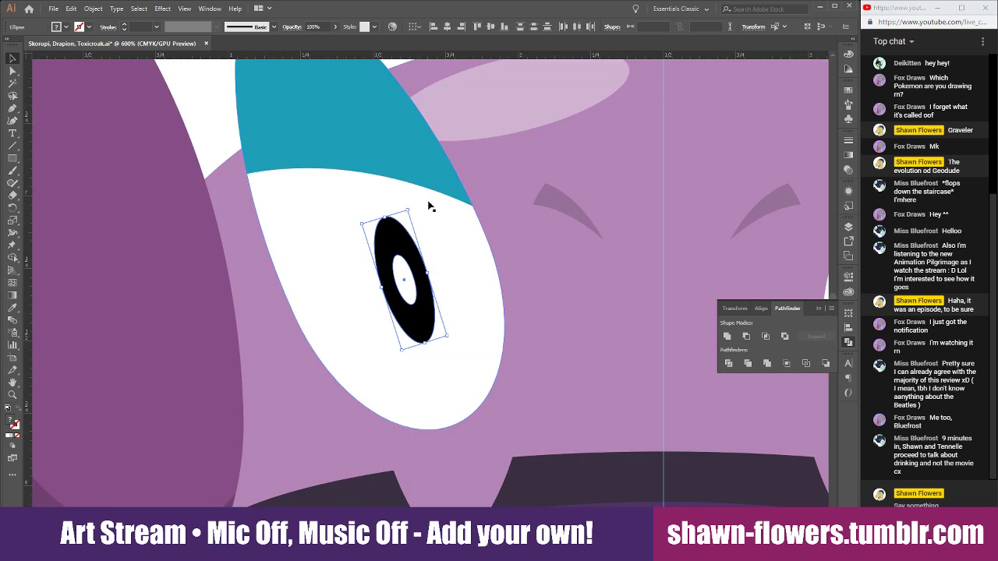
mouse_move(413, 208)
mouse_down()
mouse_move(449, 216)
mouse_move(427, 216)
mouse_move(424, 316)
mouse_move(405, 279)
mouse_up()
click(212, 118)
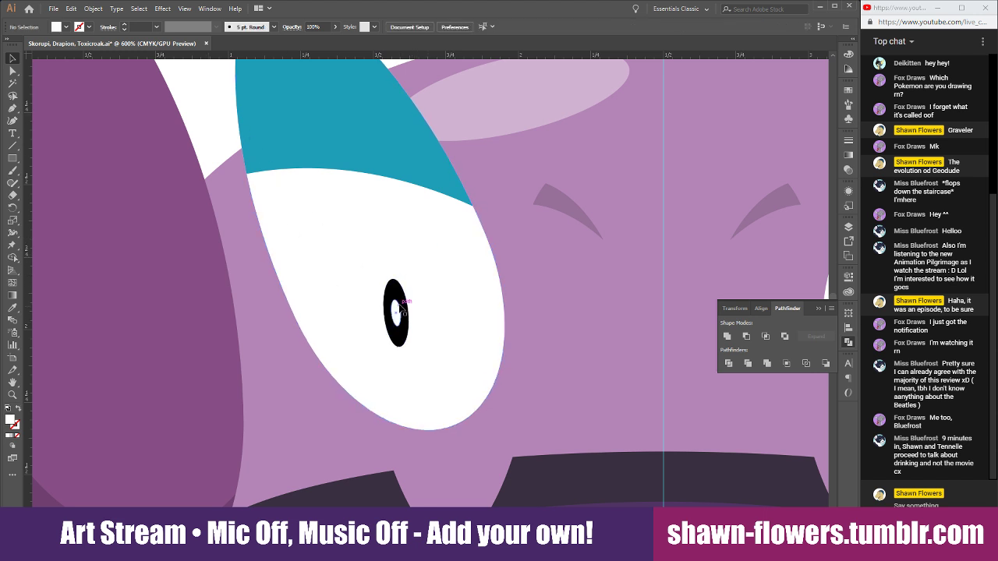
Enlarge the white glint about its centre to roughly 0.045 by 0.127 in inside the pupil.
click(399, 307)
scroll(398, 307, up, 4)
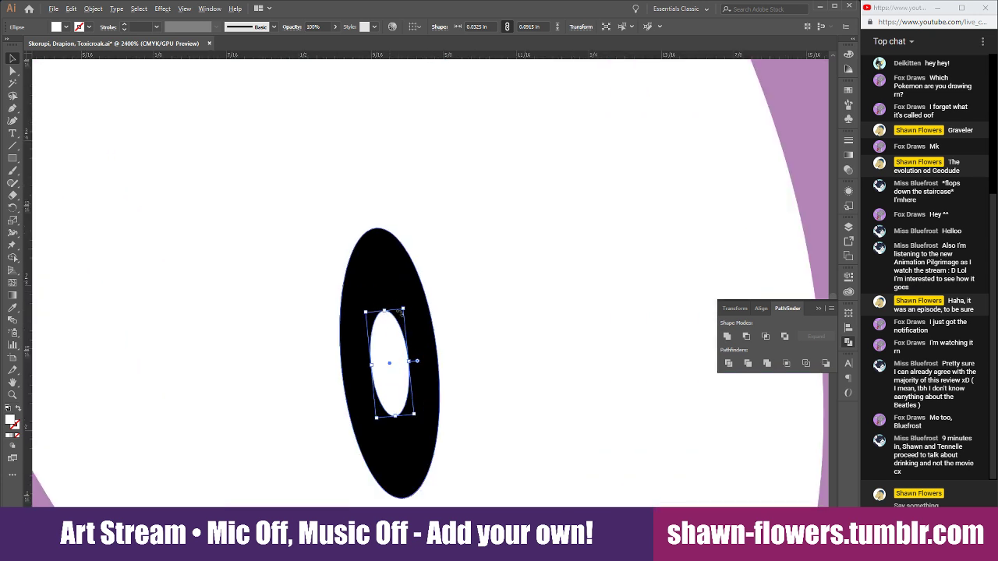
drag(404, 311, 415, 286)
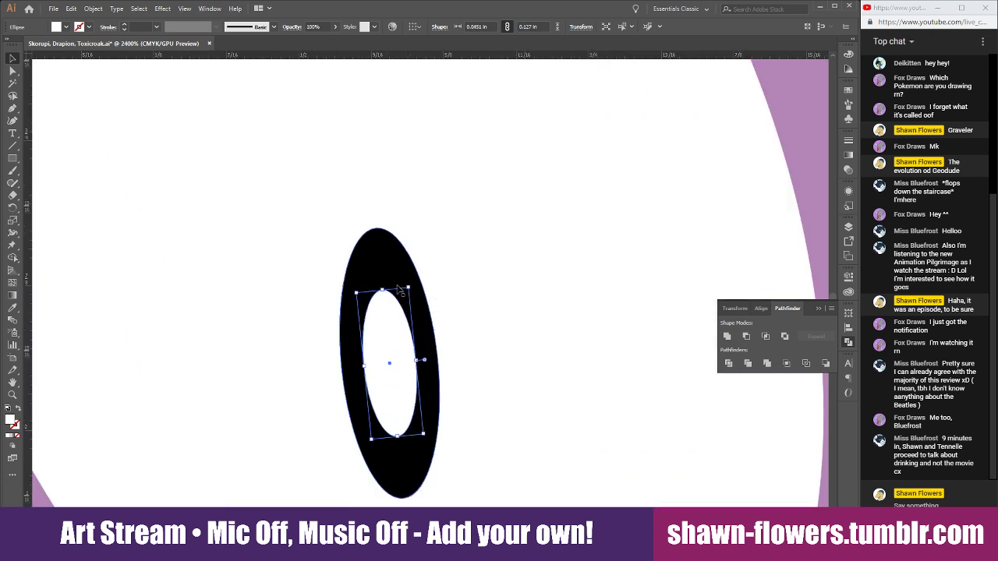
scroll(398, 295, down, 5)
click(255, 154)
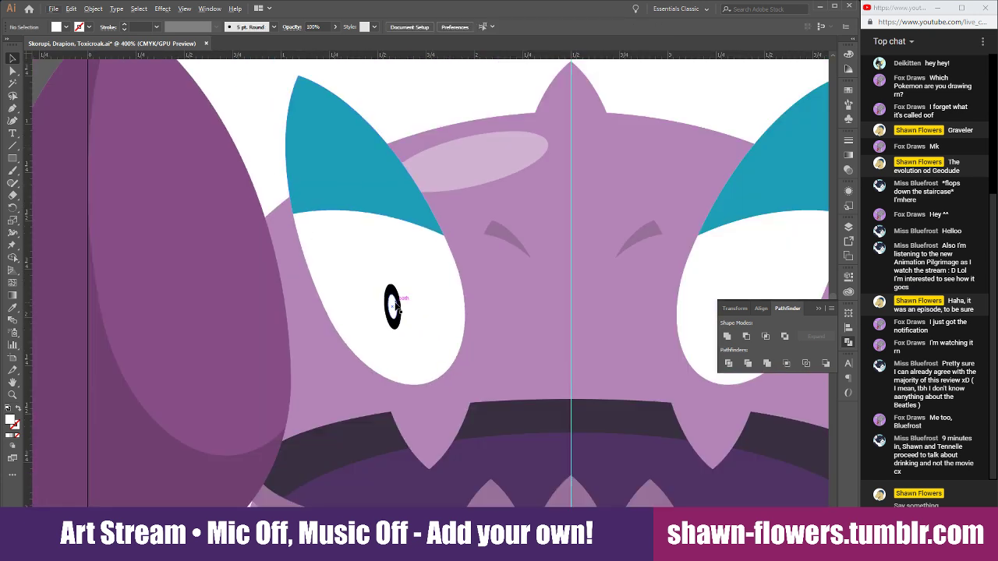
Rotate the left pupil and its glint together until they stand upright.
click(396, 296)
shift+click(413, 284)
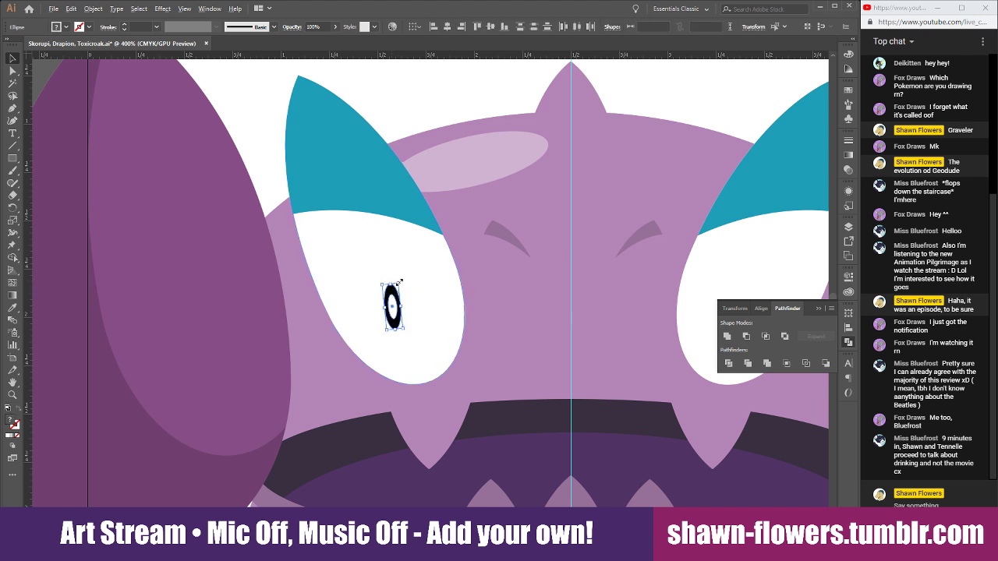
mouse_move(400, 282)
mouse_down()
mouse_move(408, 274)
mouse_move(397, 284)
mouse_up()
click(411, 115)
scroll(436, 168, down, 2)
scroll(460, 234, right, 2)
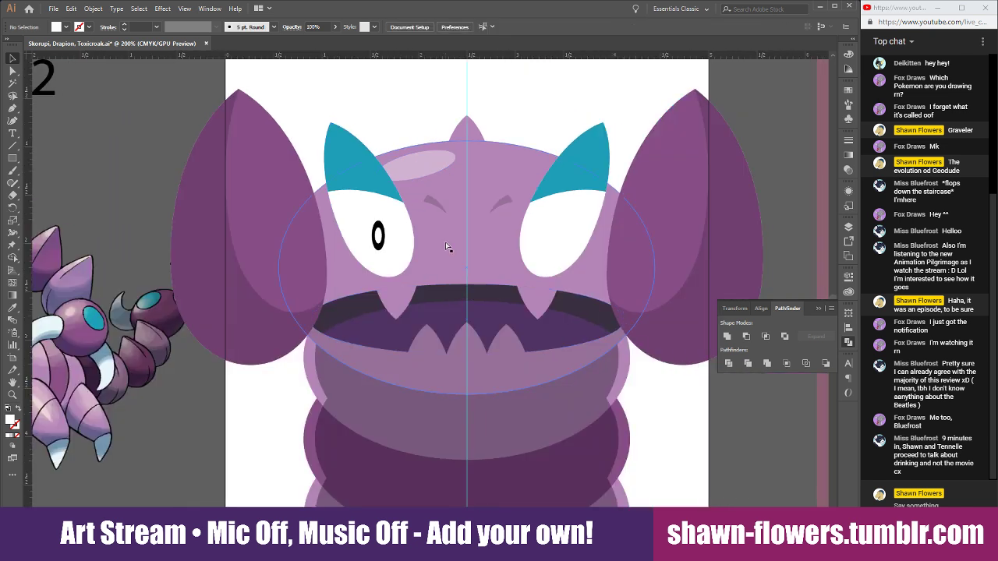
Duplicate the pupil and glint into the right eye, and shift the left pair inward to match its spacing from the centre guide.
scroll(341, 236, up, 1)
click(345, 234)
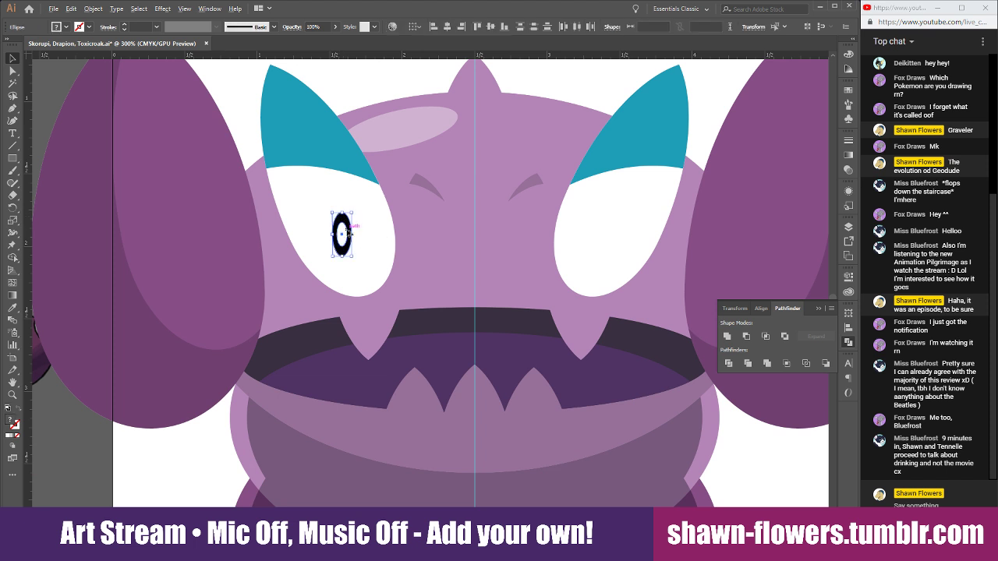
drag(347, 232, 589, 235)
shift+click(355, 232)
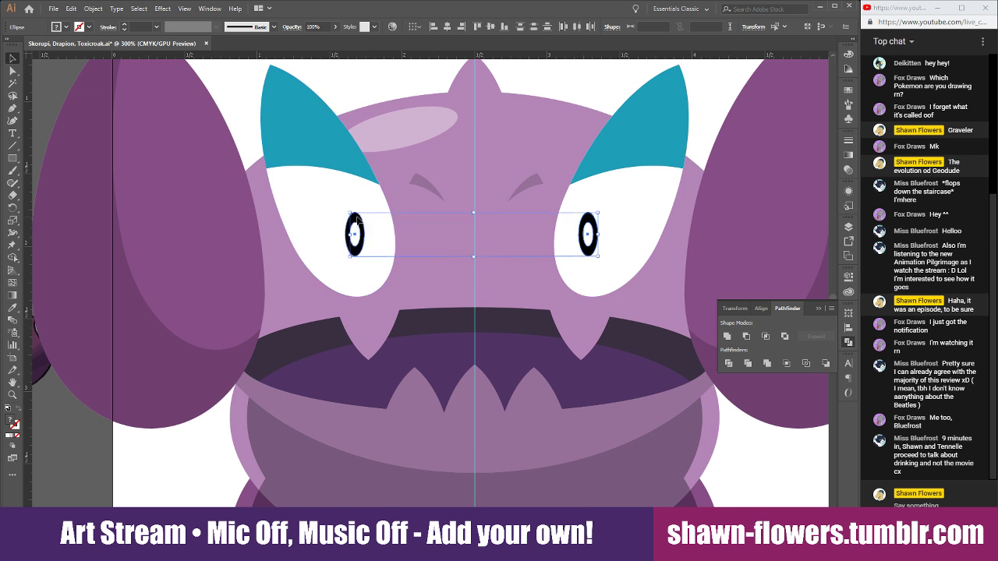
scroll(581, 253, up, 2)
drag(596, 206, 601, 209)
scroll(601, 209, down, 5)
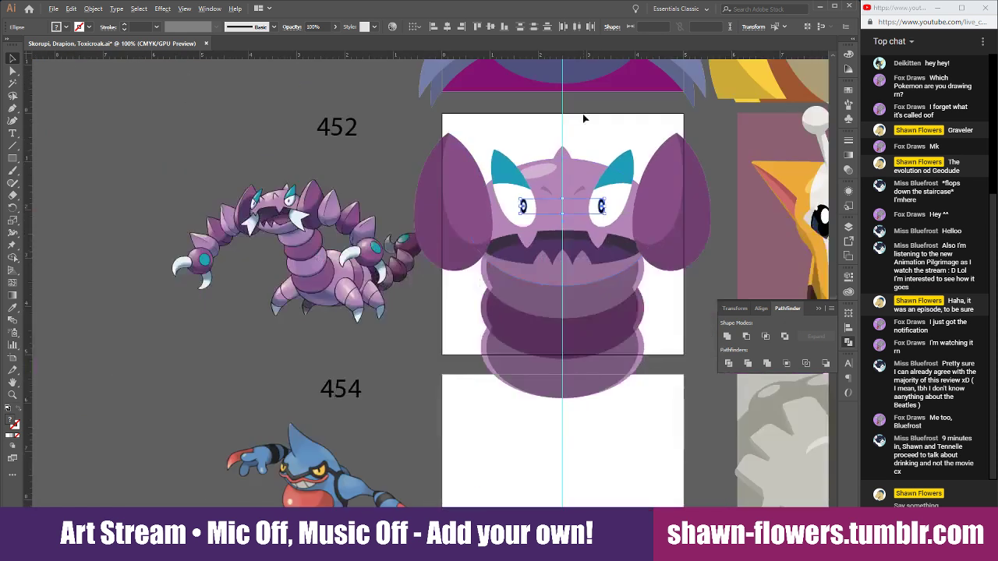
click(599, 143)
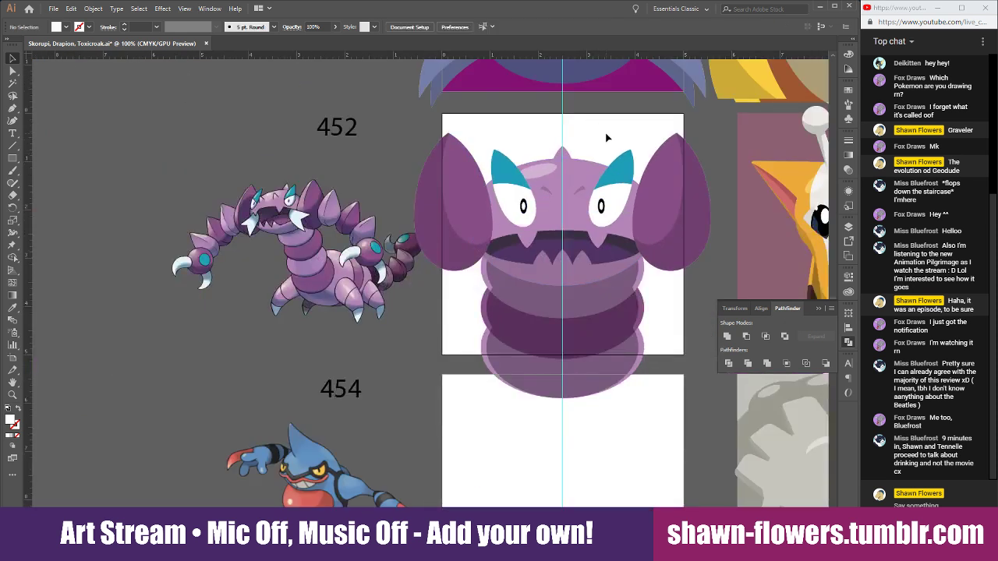
Enlarge the left teal eyelid and reposition it so it overhangs the upper part of the left eye.
scroll(530, 219, up, 3)
scroll(484, 141, down, 3)
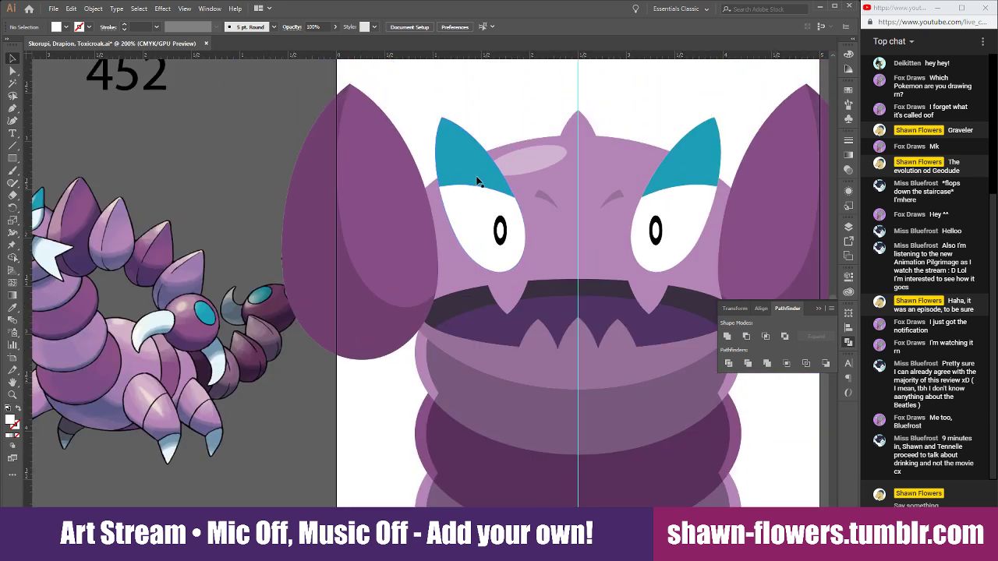
click(477, 168)
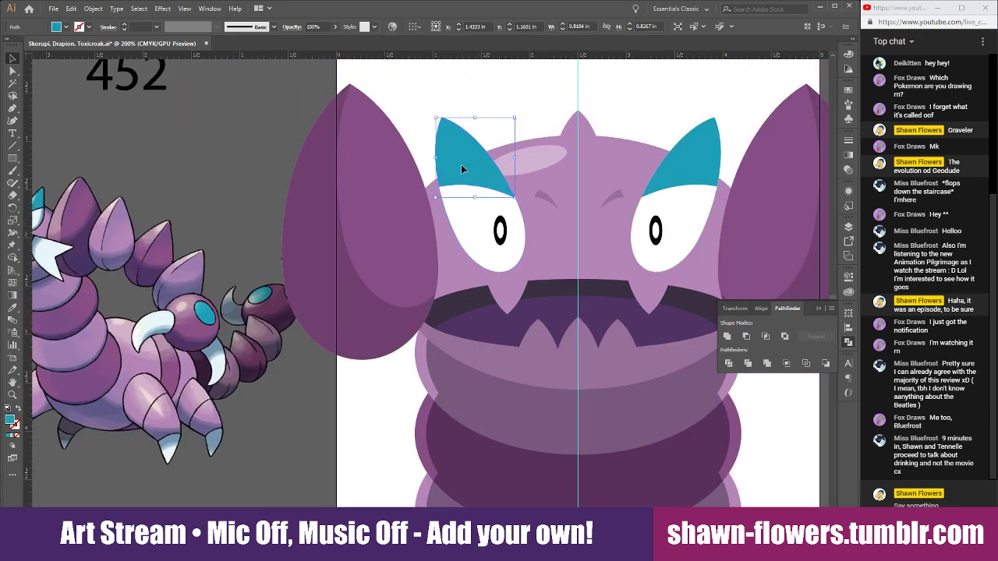
drag(461, 165, 537, 239)
drag(493, 190, 497, 185)
Duplicate the left eye white in place and intersect the copy with the enlarged eyelid to trim it to the eye's outline.
click(466, 241)
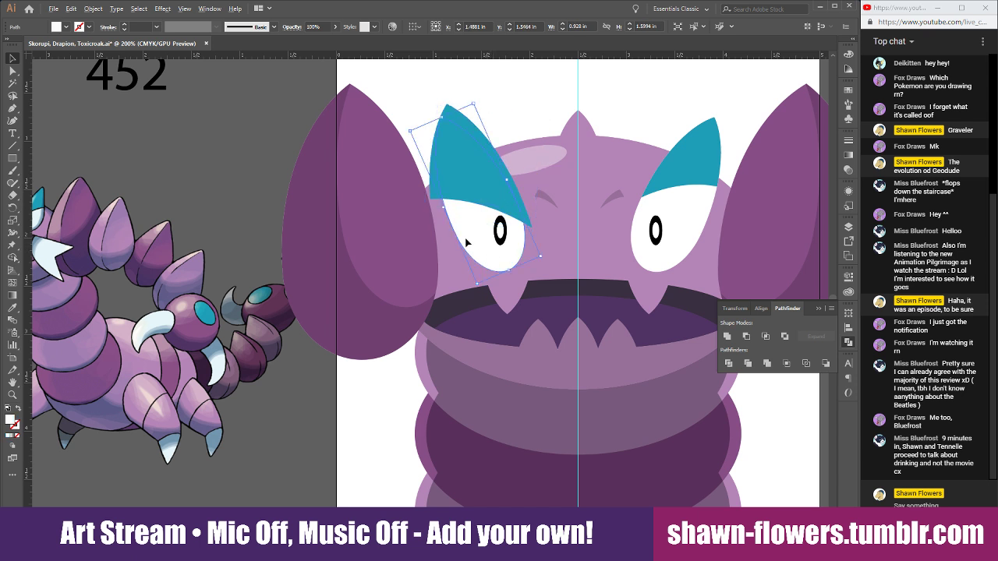
mouse_move(467, 241)
mouse_down()
mouse_move(480, 242)
mouse_move(467, 241)
mouse_up()
shift+click(473, 187)
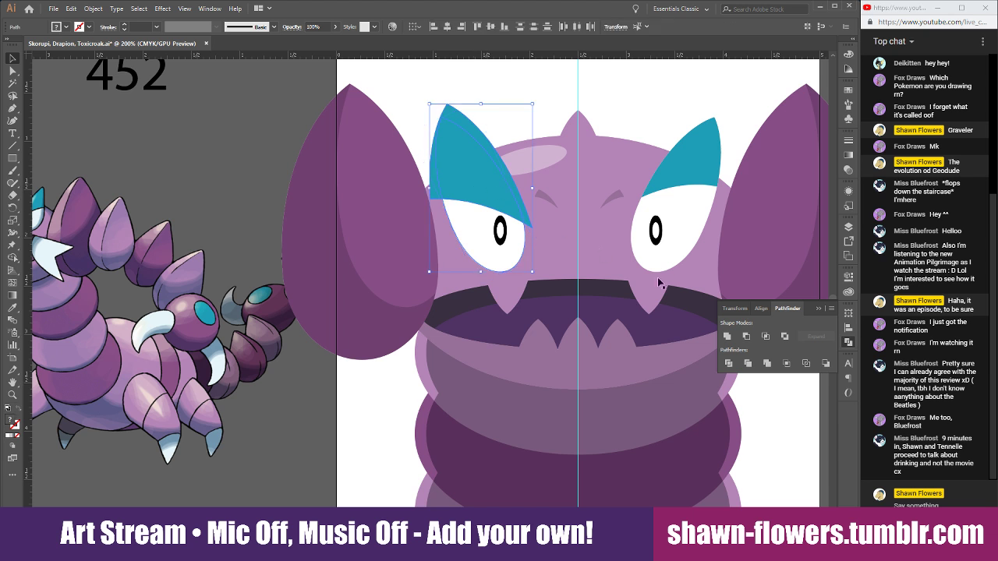
click(761, 339)
click(546, 88)
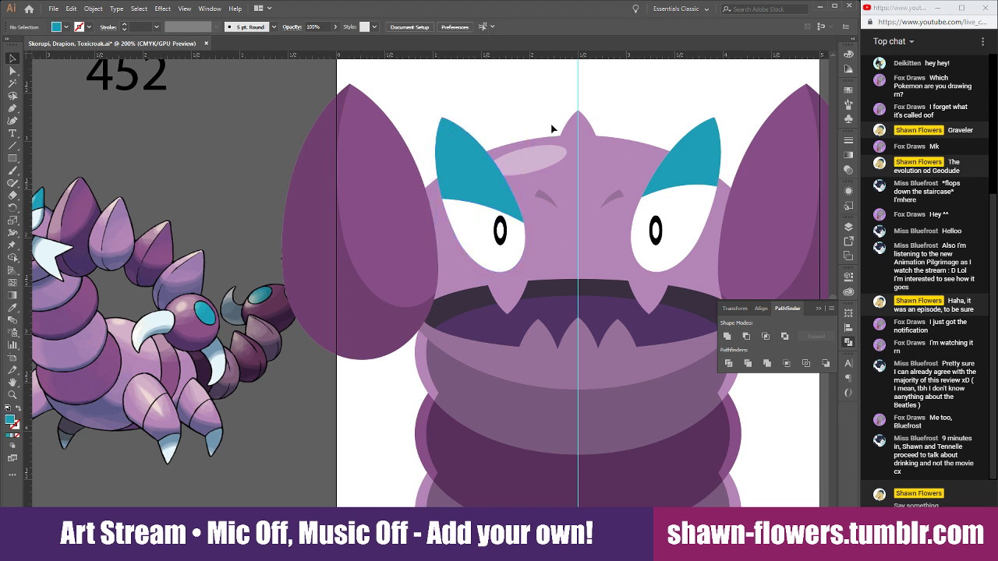
Align the trimmed teal eyelid flush with the left eye's outer edges.
click(453, 175)
drag(453, 175, 458, 153)
click(445, 150)
key(ctrl+z)
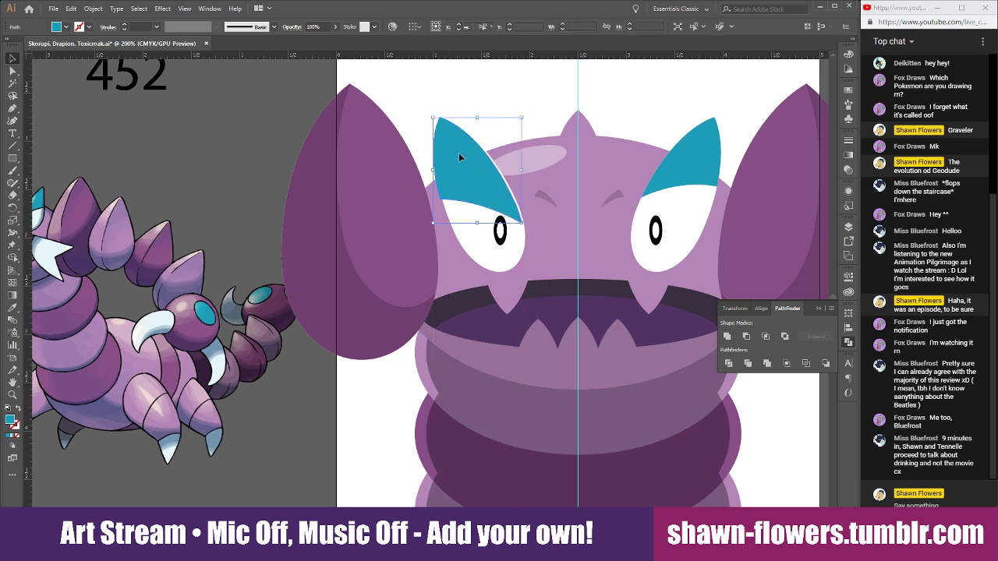
key(ctrl+equal)
key(ctrl+equal)
key(ctrl+equal)
drag(523, 181, 553, 169)
scroll(375, 162, up, 3)
drag(467, 165, 414, 165)
scroll(536, 210, down, 5)
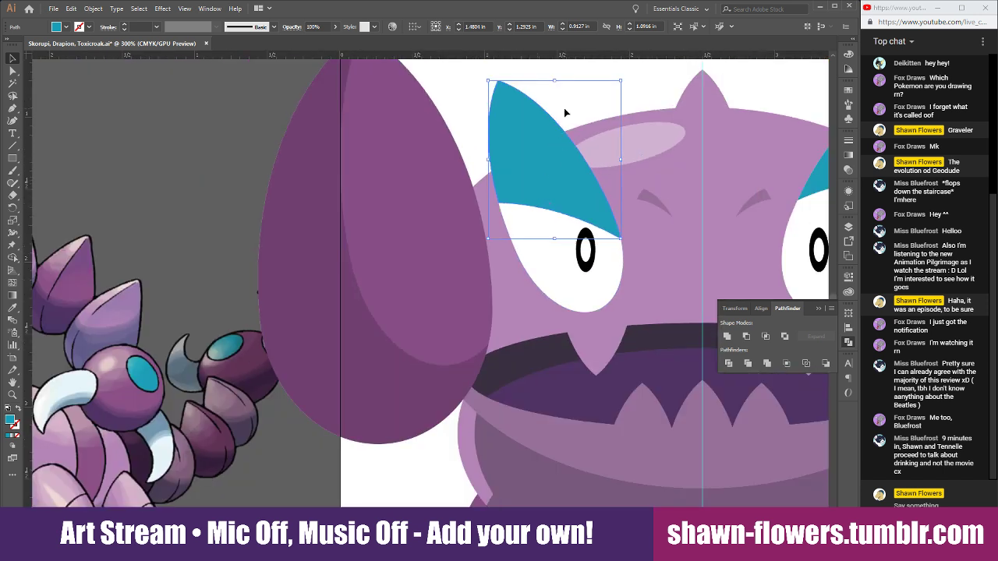
click(566, 111)
Duplicate the left eyelid over the right eye and reflect the copy across the vertical axis.
scroll(551, 227, right, 3)
scroll(549, 226, right, 2)
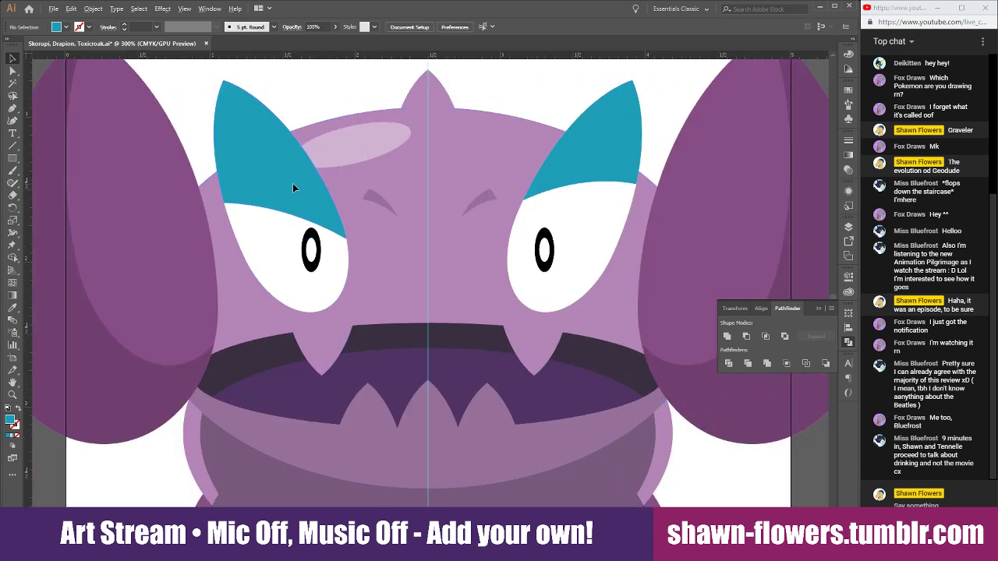
drag(292, 187, 592, 189)
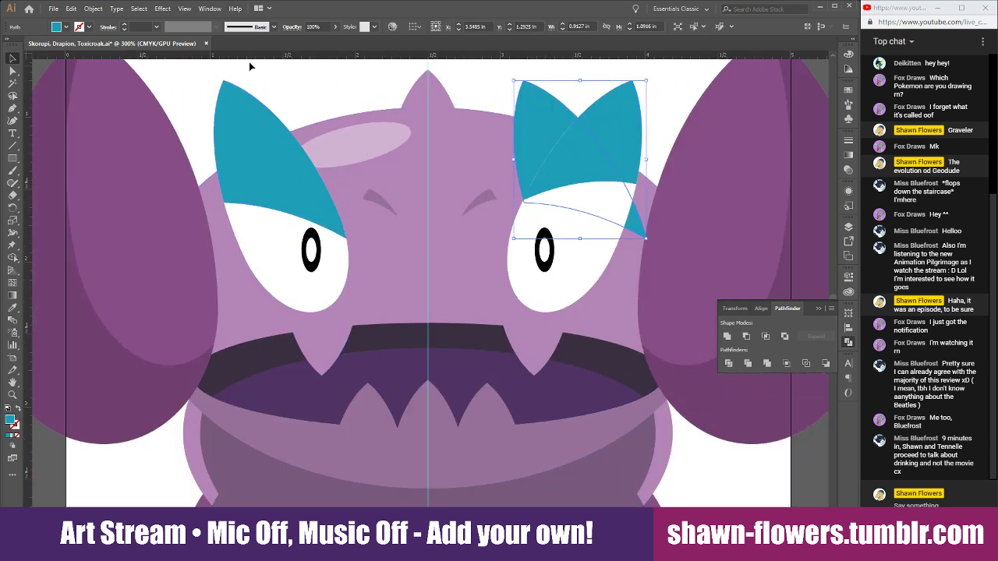
click(95, 9)
mouse_move(109, 17)
click(251, 59)
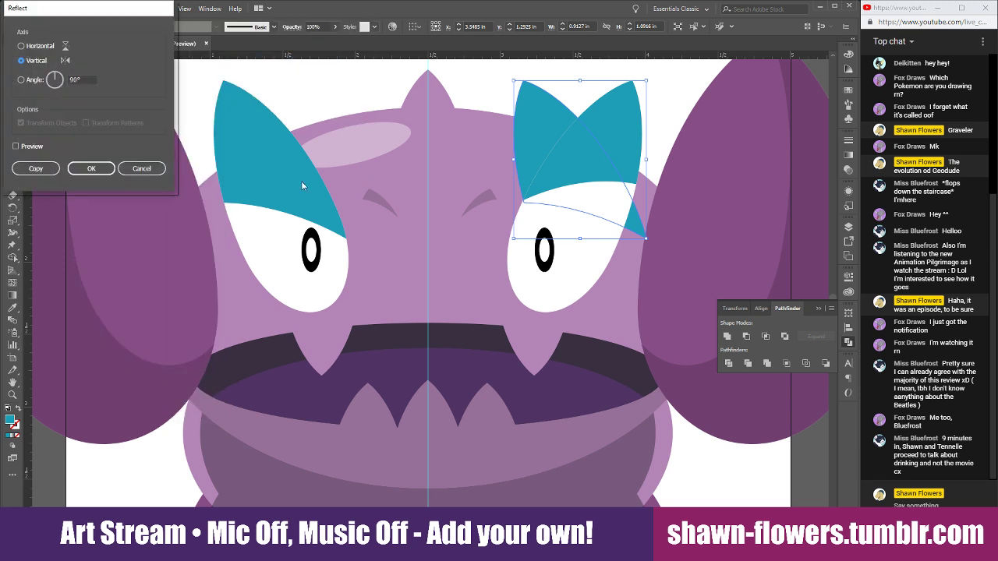
click(86, 168)
Delete the old right eyelid and place the mirrored one in front of the right eye white.
scroll(602, 208, up, 1)
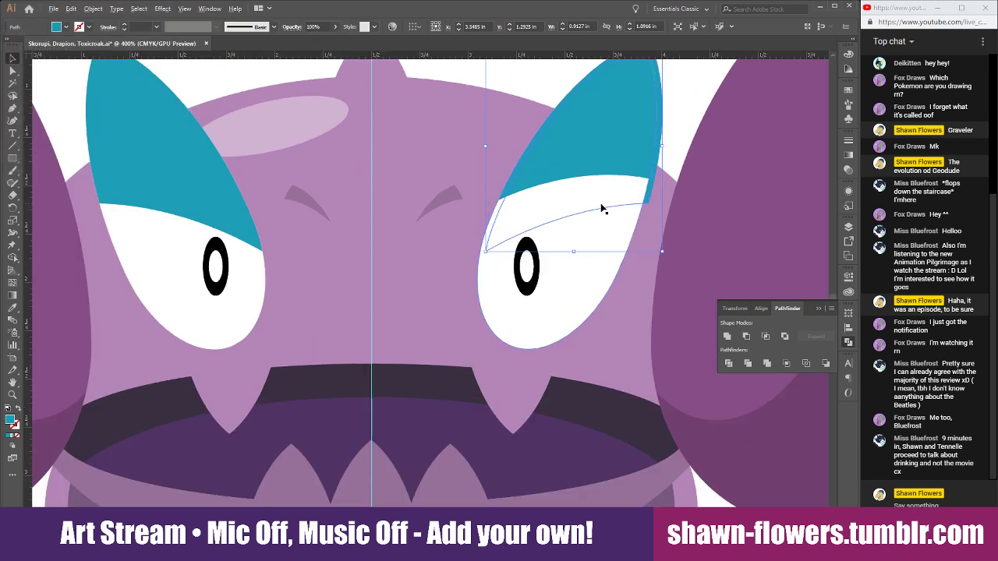
click(618, 141)
key(Delete)
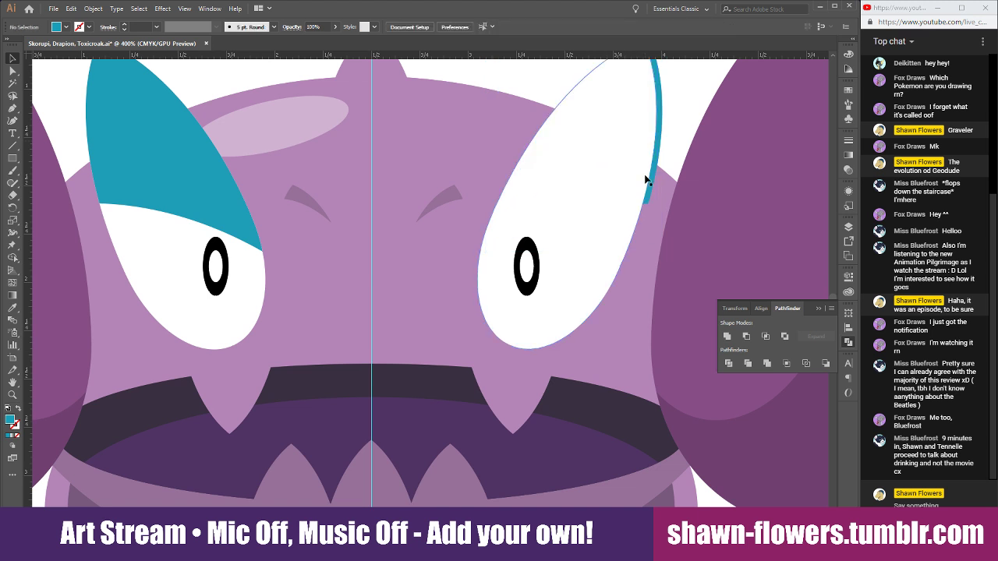
key(ctrl+z)
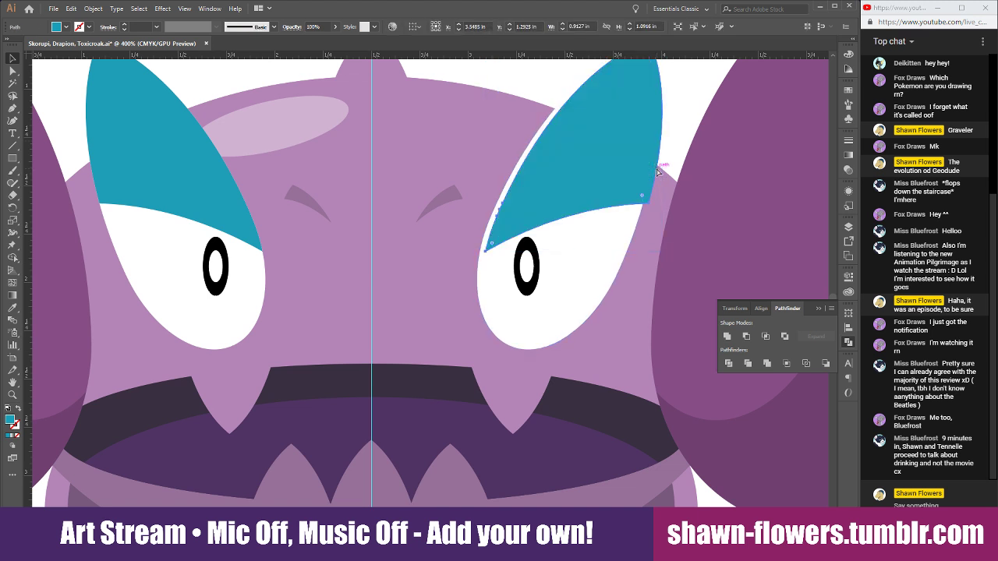
Shift the mirrored eyelid toward the centre guide until it sits flush with the right eye's outline.
scroll(605, 209, up, 3)
drag(574, 190, 547, 188)
scroll(554, 189, down, 5)
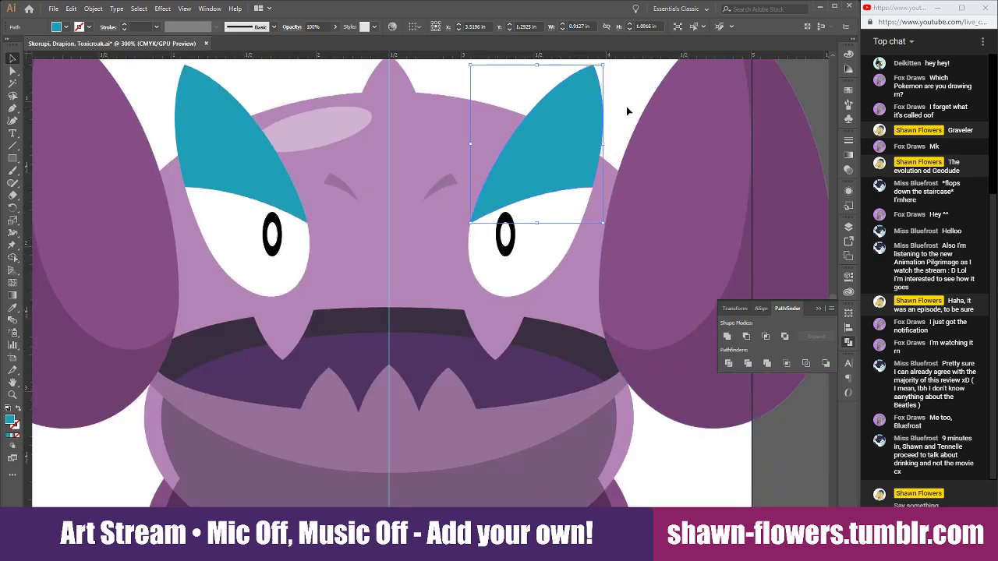
click(626, 111)
Examine the whole portrait, including the face and neck segments, against the reference artwork.
scroll(592, 294, down, 2)
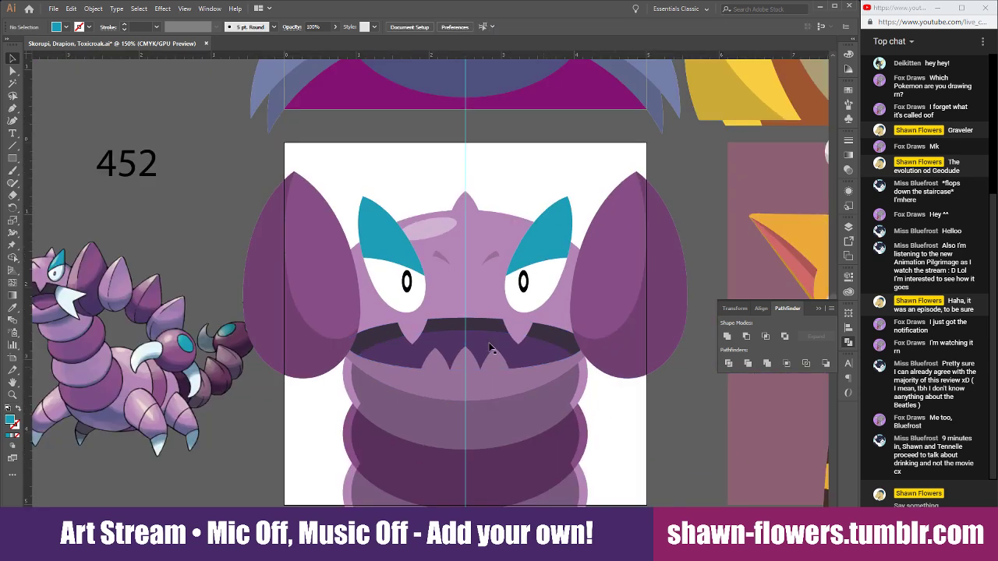
scroll(396, 231, up, 4)
scroll(474, 244, down, 6)
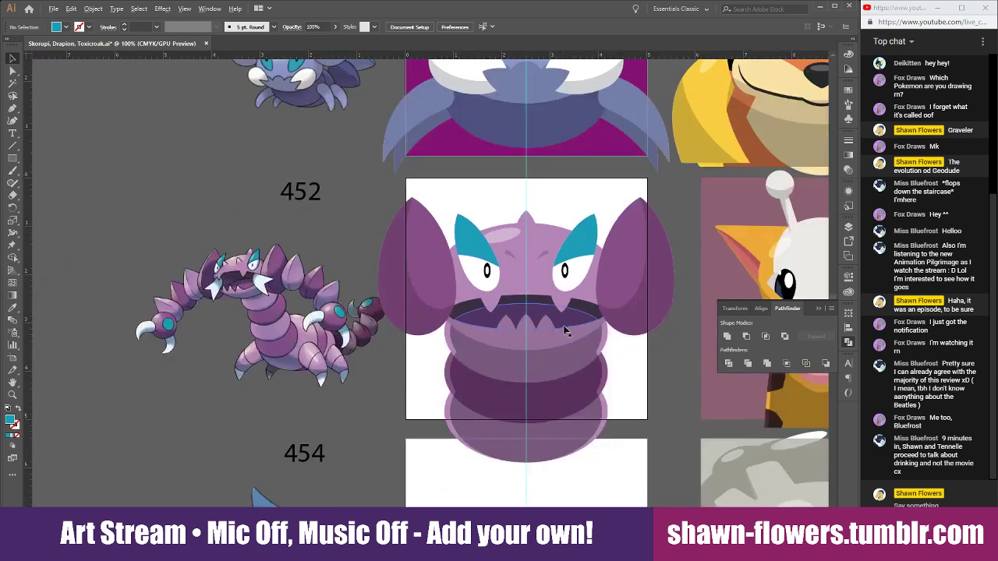
scroll(566, 331, up, 1)
scroll(669, 372, down, 1)
scroll(665, 343, down, 3)
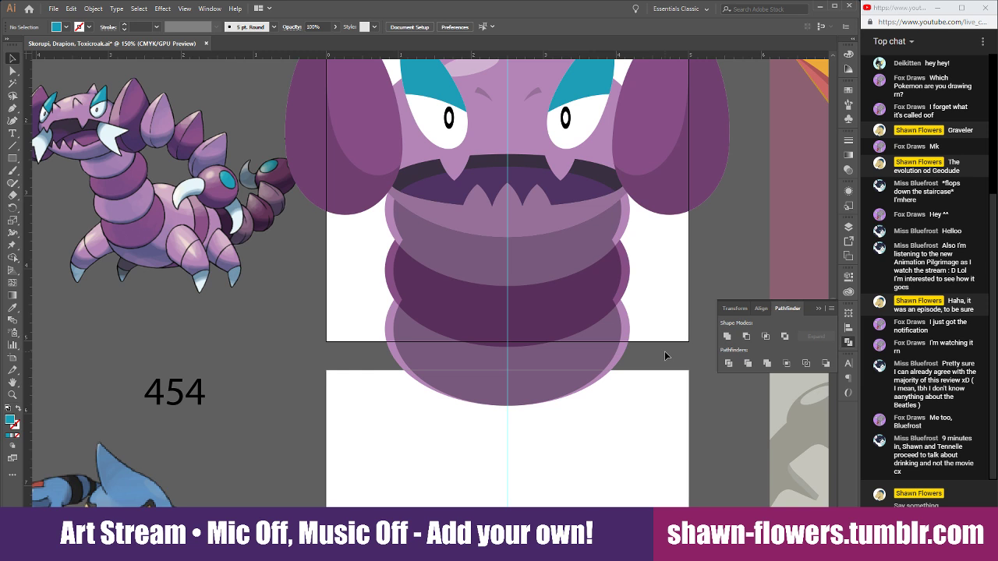
scroll(665, 356, down, 1)
scroll(651, 440, up, 1)
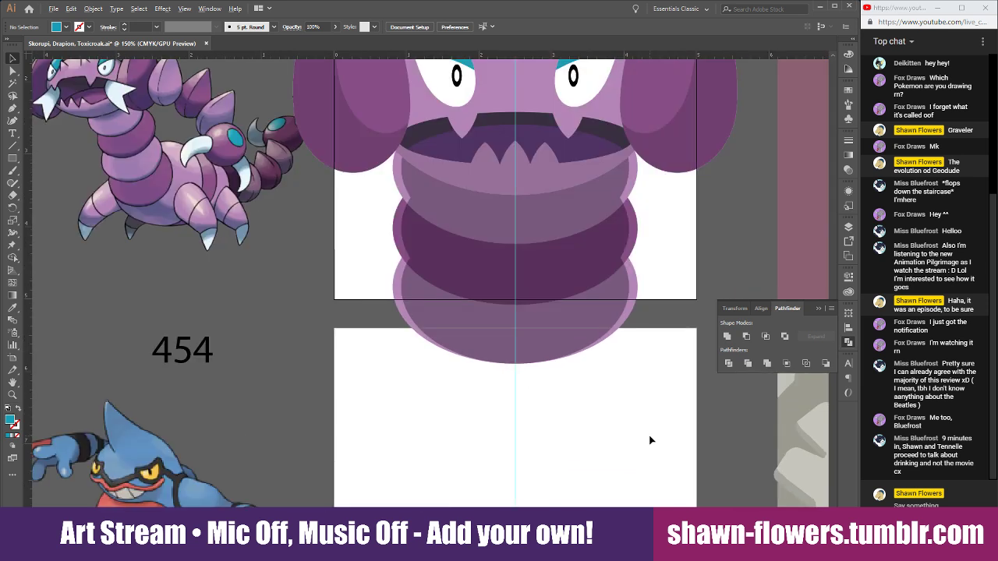
scroll(648, 434, down, 1)
scroll(647, 431, up, 3)
scroll(538, 304, up, 2)
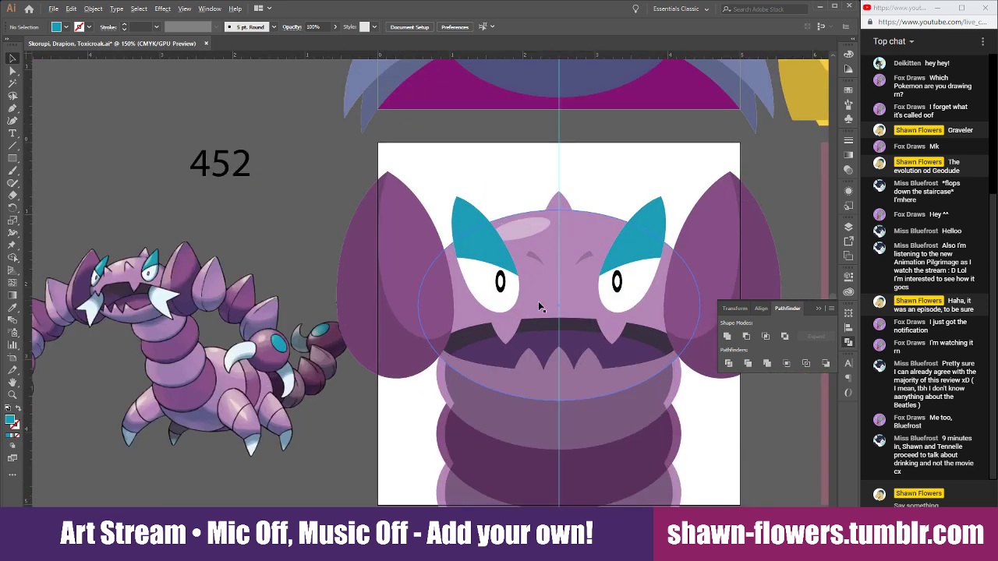
Duplicate the left eye white and offset the copy slightly upward and toward the centre of the face.
scroll(408, 251, up, 2)
click(397, 250)
mouse_move(416, 244)
mouse_down()
mouse_move(406, 232)
mouse_move(402, 242)
mouse_up()
scroll(508, 255, up, 2)
drag(525, 255, 570, 335)
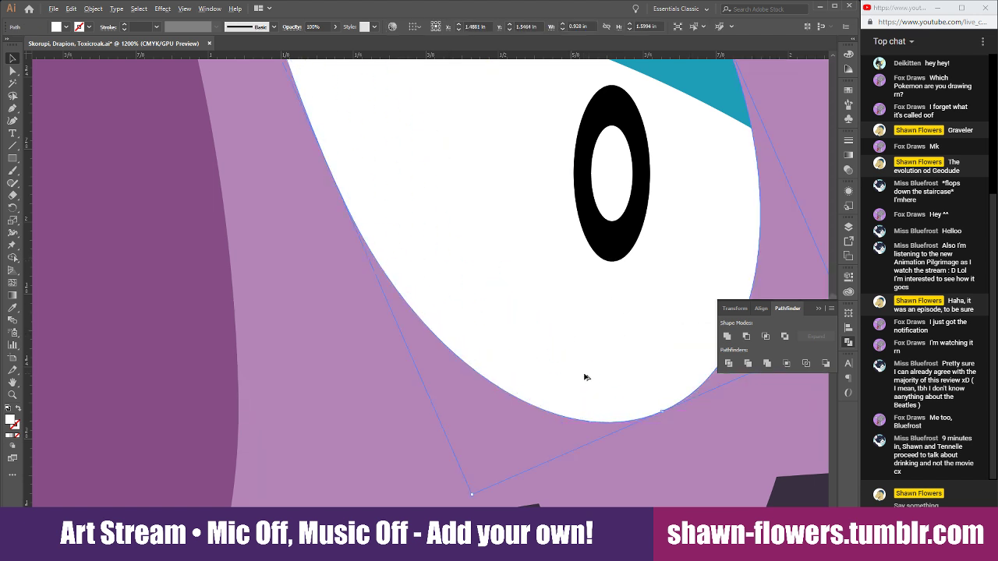
drag(586, 378, 600, 337)
scroll(594, 345, down, 3)
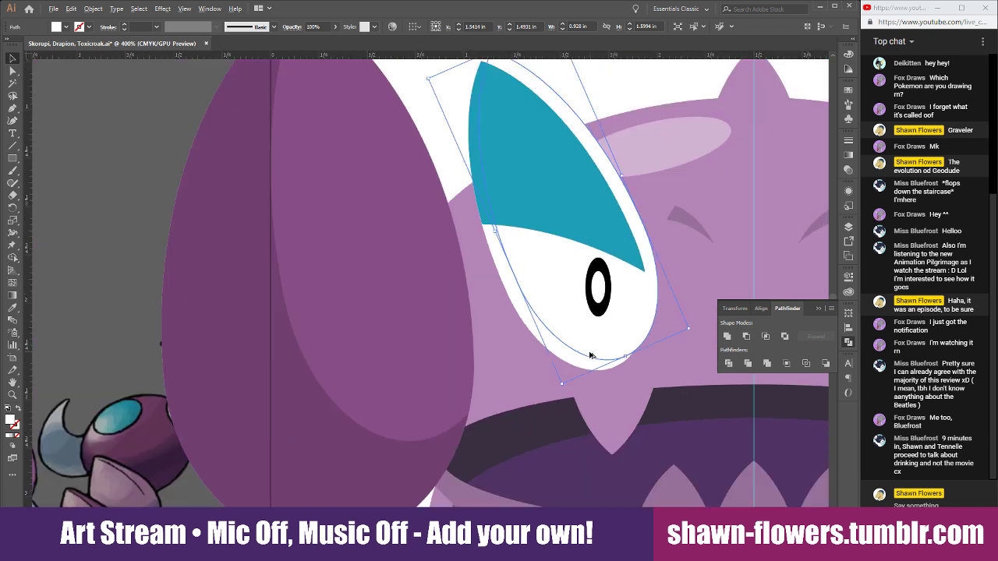
Rotate the offset eye copy slightly counterclockwise to leave a crescent along the eye's outer lower edge.
scroll(657, 361, up, 2)
scroll(639, 369, right, 4)
scroll(630, 367, right, 1)
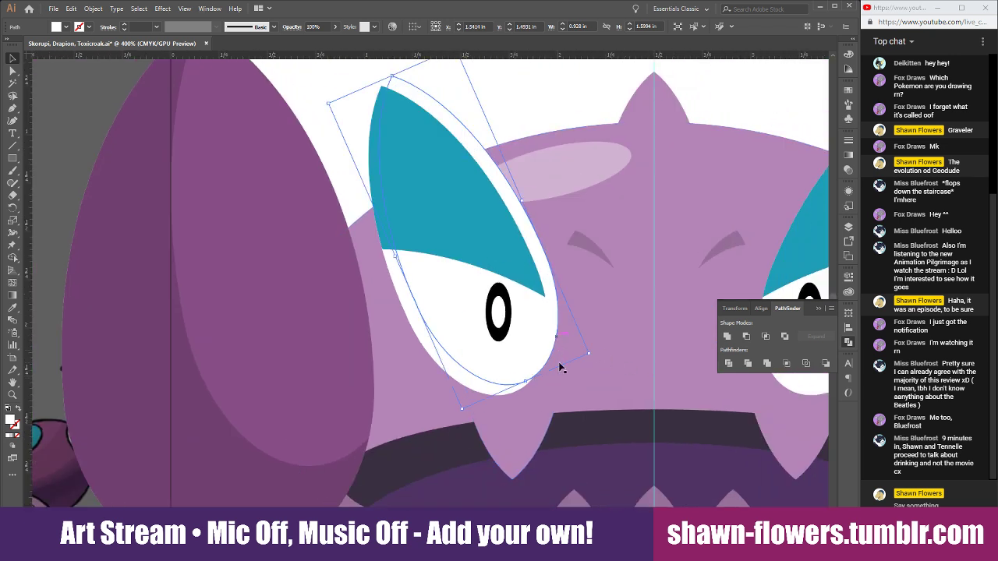
drag(593, 354, 544, 346)
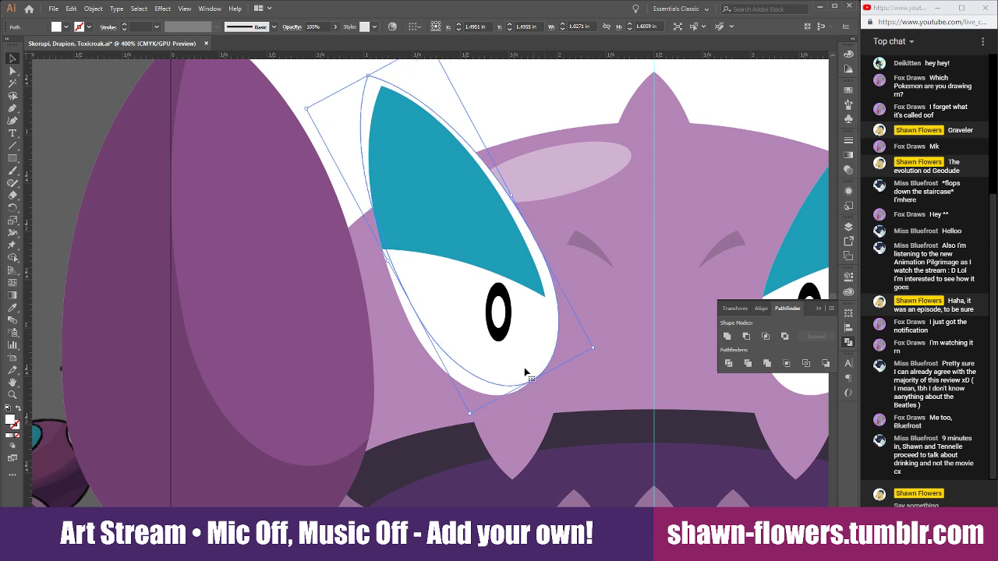
Subtract the rotated copy from the eye duplicate beneath it and give the remaining crescent the ear shadow's appearance.
shift+click(432, 359)
click(746, 336)
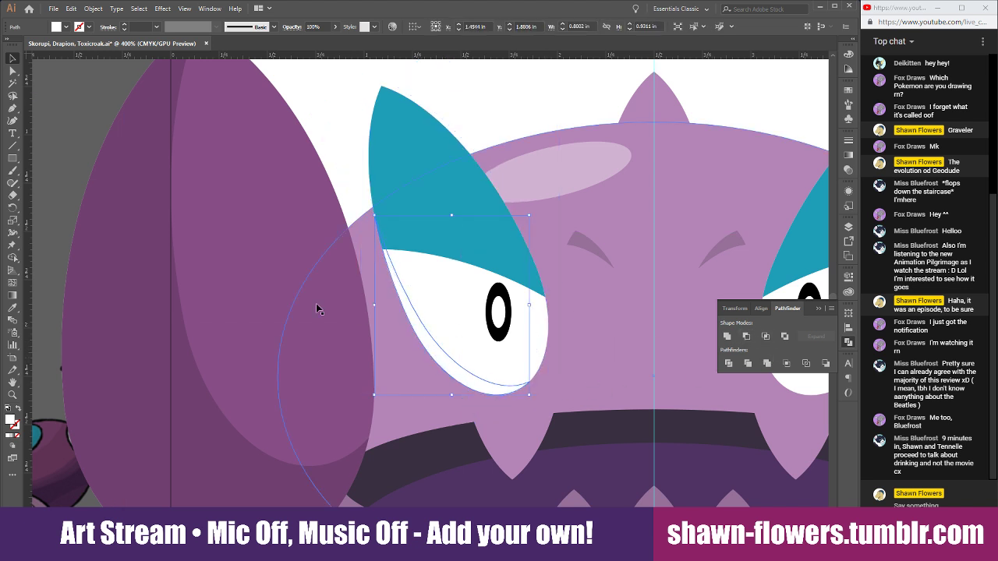
click(13, 309)
click(202, 406)
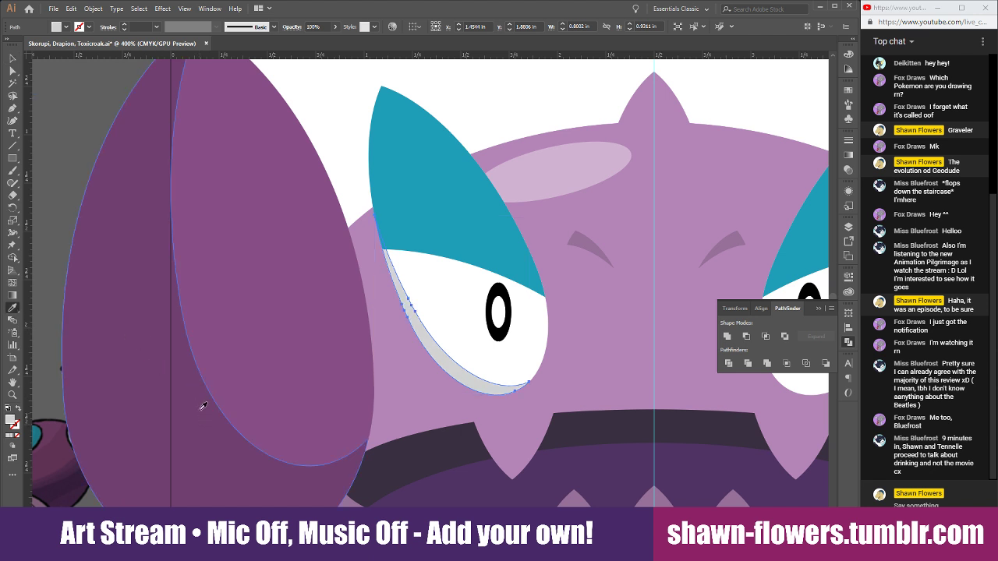
click(12, 60)
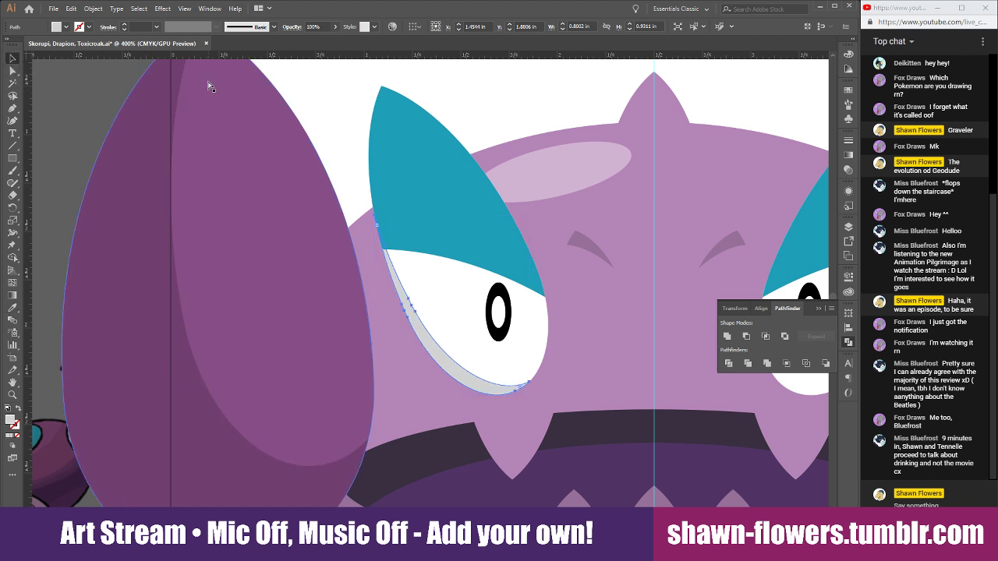
scroll(355, 209, right, 1)
click(439, 94)
Duplicate the shadow crescent onto the right eye and reflect the copy across the vertical axis.
scroll(445, 278, right, 3)
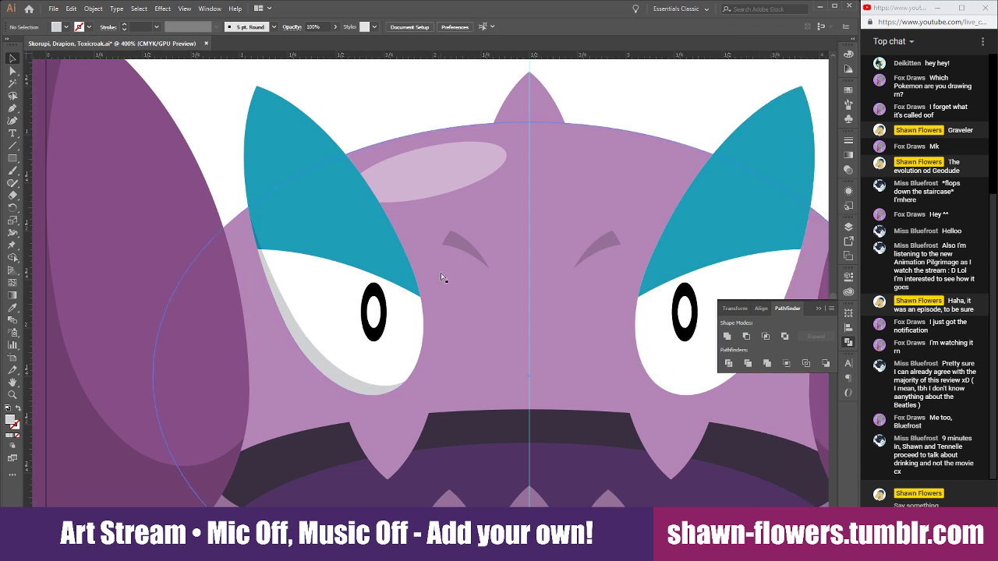
drag(273, 377, 667, 376)
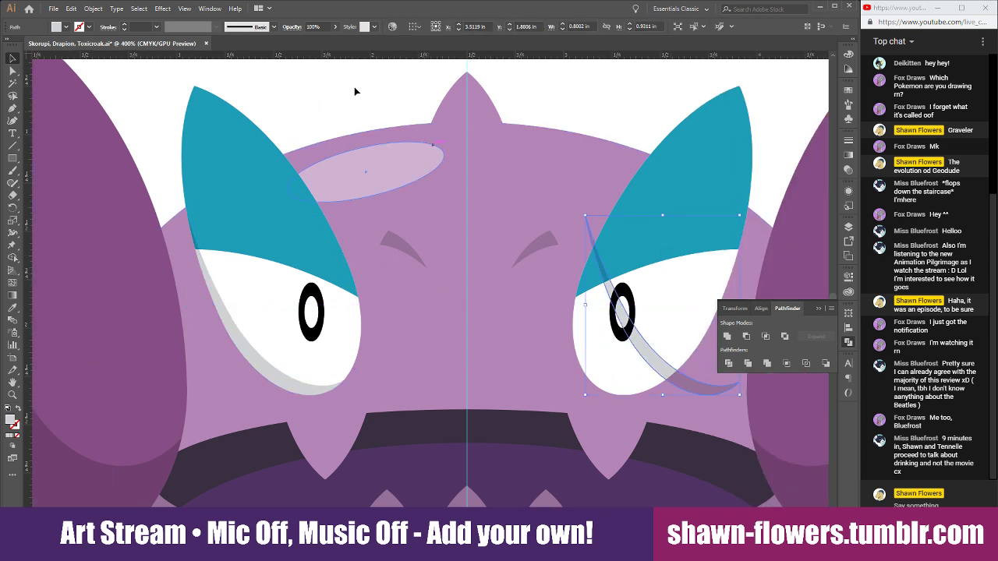
click(103, 11)
mouse_move(117, 18)
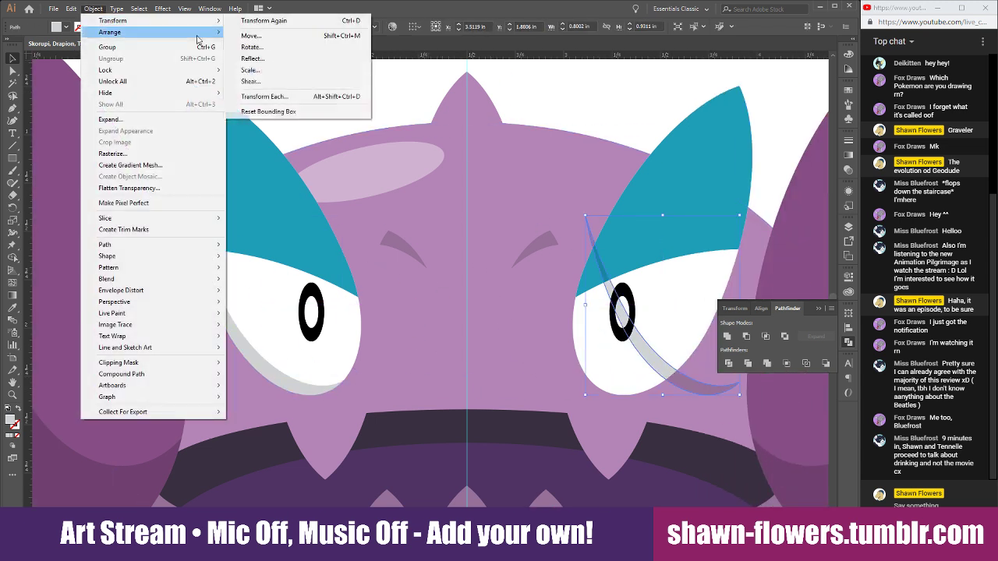
click(261, 62)
click(91, 167)
Move the mirrored shadow crescent outward to the right eye's outer lower edge.
scroll(454, 405, right, 4)
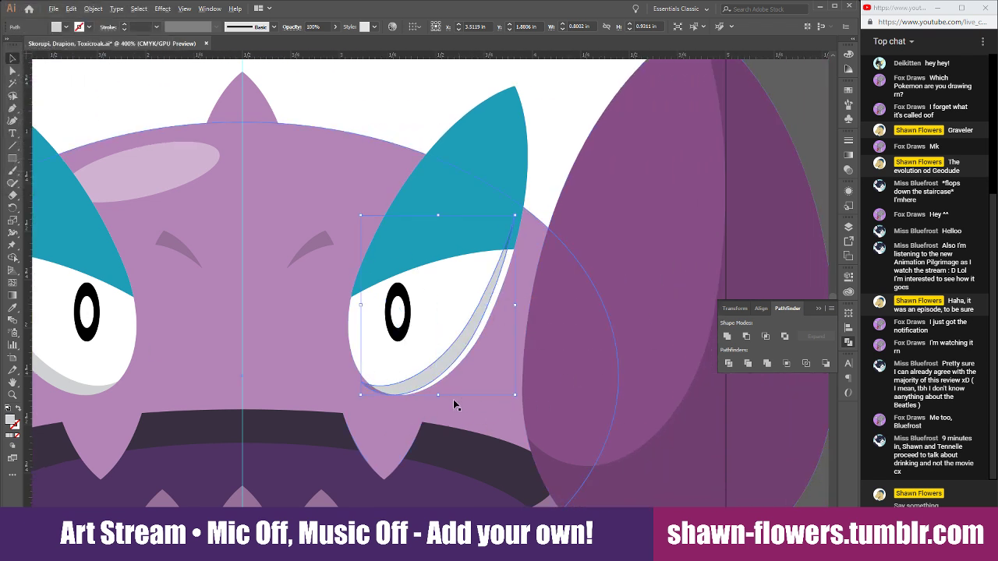
scroll(453, 400, up, 4)
drag(367, 319, 372, 283)
scroll(372, 284, down, 6)
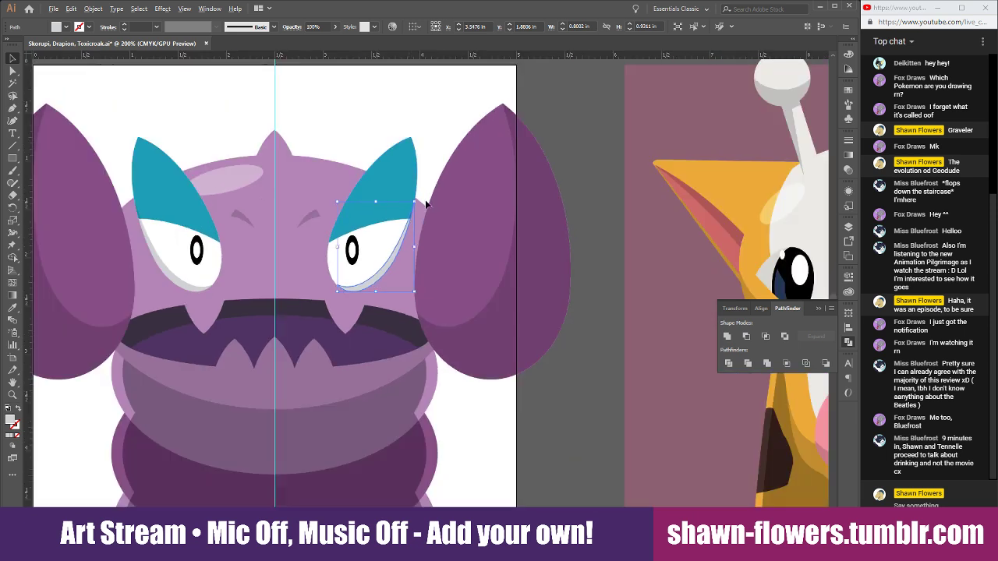
click(423, 111)
Fine-tune the right shadow crescent's position so it follows the eye's outline exactly.
scroll(421, 351, up, 5)
scroll(276, 174, down, 2)
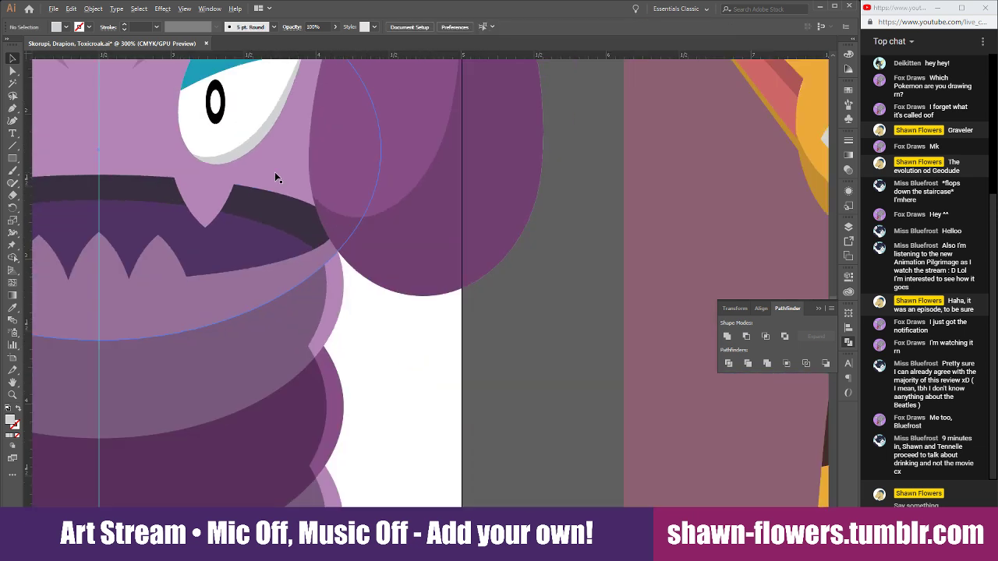
scroll(265, 156, up, 1)
scroll(350, 234, up, 5)
drag(356, 263, 359, 260)
scroll(360, 261, down, 10)
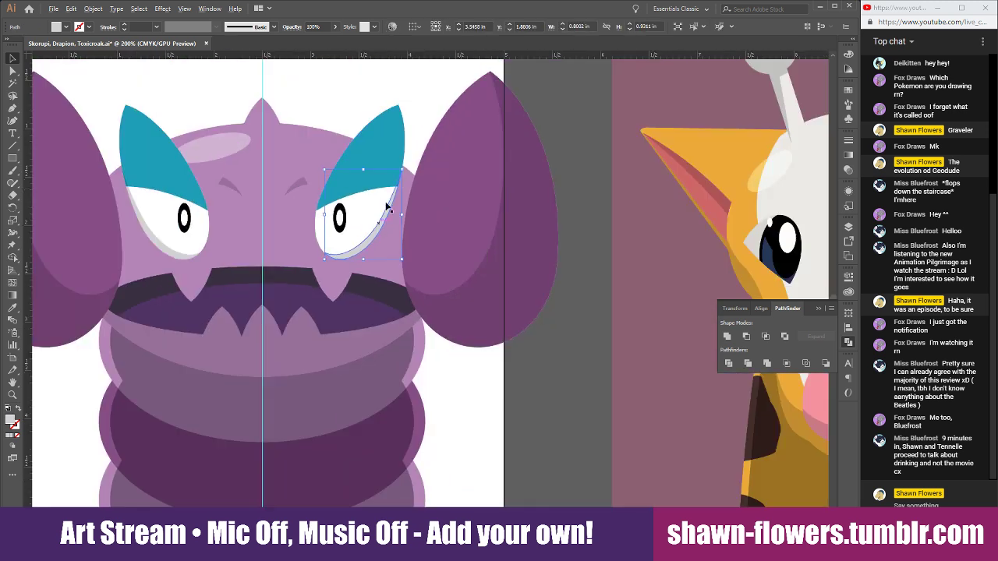
click(349, 107)
scroll(463, 393, down, 1)
scroll(506, 421, left, 3)
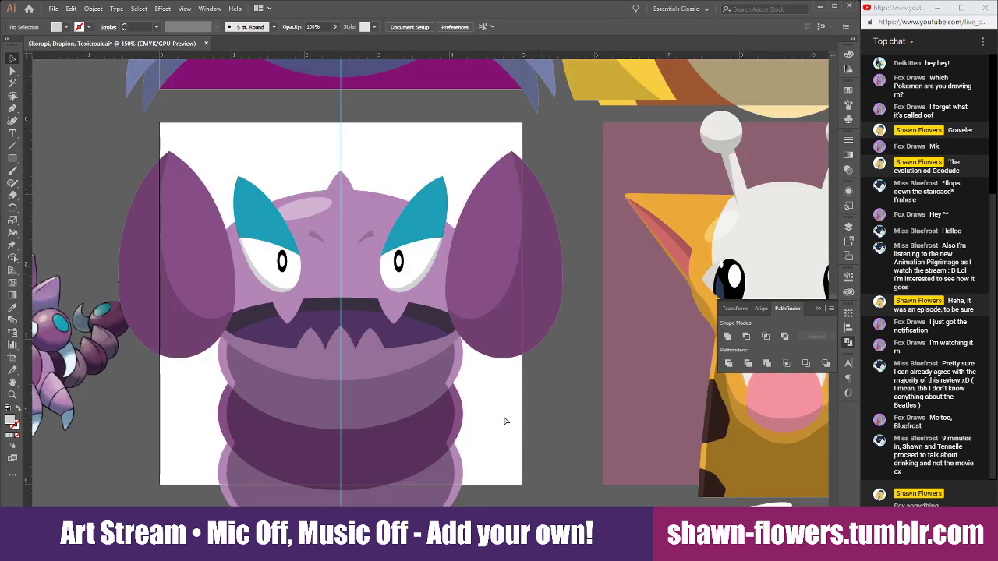
scroll(506, 421, left, 3)
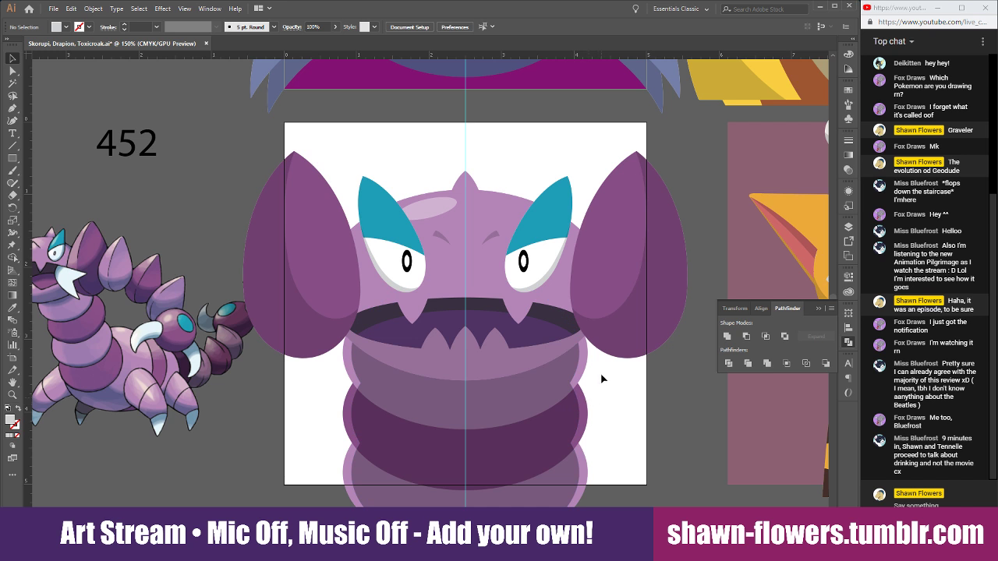
Duplicate the head highlight onto the right teal eyelid, narrowing and rotating it to about 0.64 by 0.09 in along the inner edge.
click(445, 208)
drag(446, 209, 558, 209)
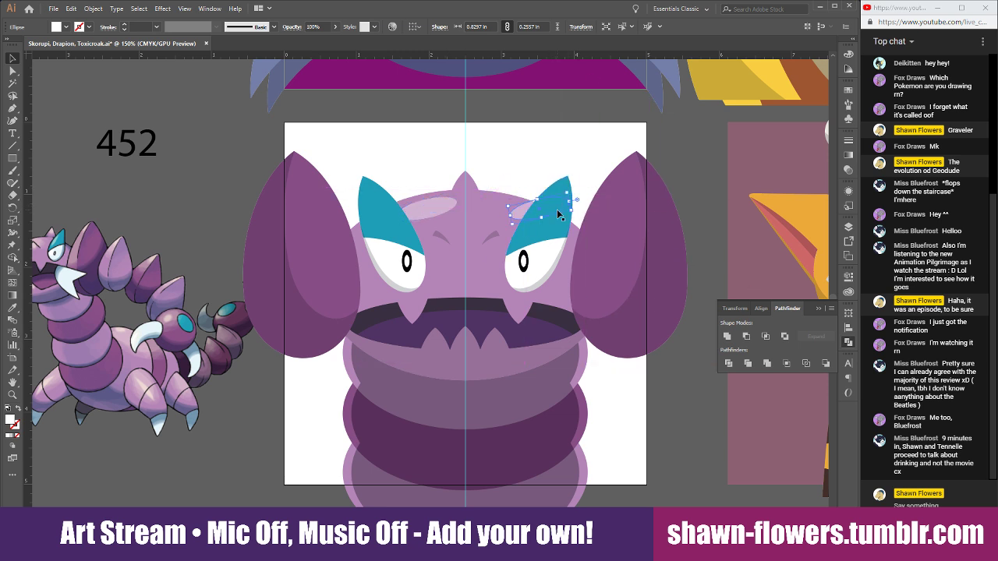
scroll(559, 213, up, 6)
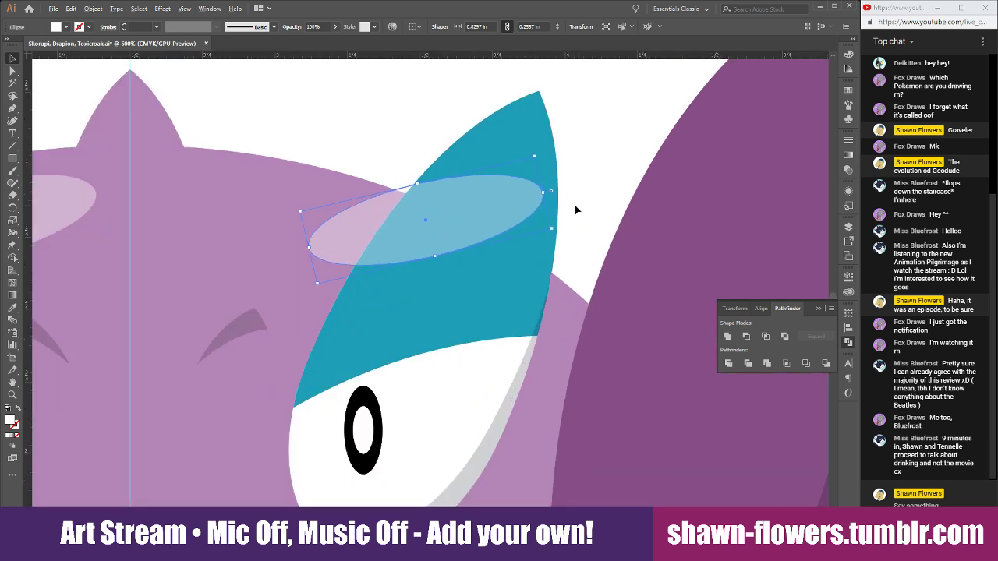
drag(546, 246, 364, 114)
scroll(388, 194, up, 1)
scroll(366, 212, down, 2)
scroll(343, 232, up, 1)
drag(308, 222, 368, 185)
click(289, 130)
scroll(286, 144, down, 4)
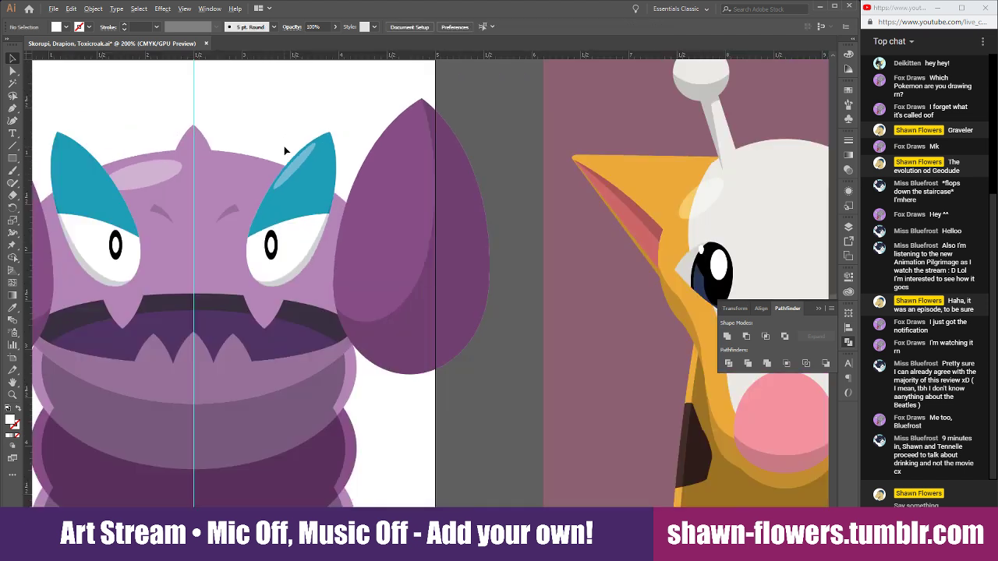
Duplicate the eyelid highlight for the right ear, resizing it to about 0.62 by 0.20 in and angling it along the ear's upper inner edge.
scroll(332, 138, left, 4)
scroll(357, 142, left, 5)
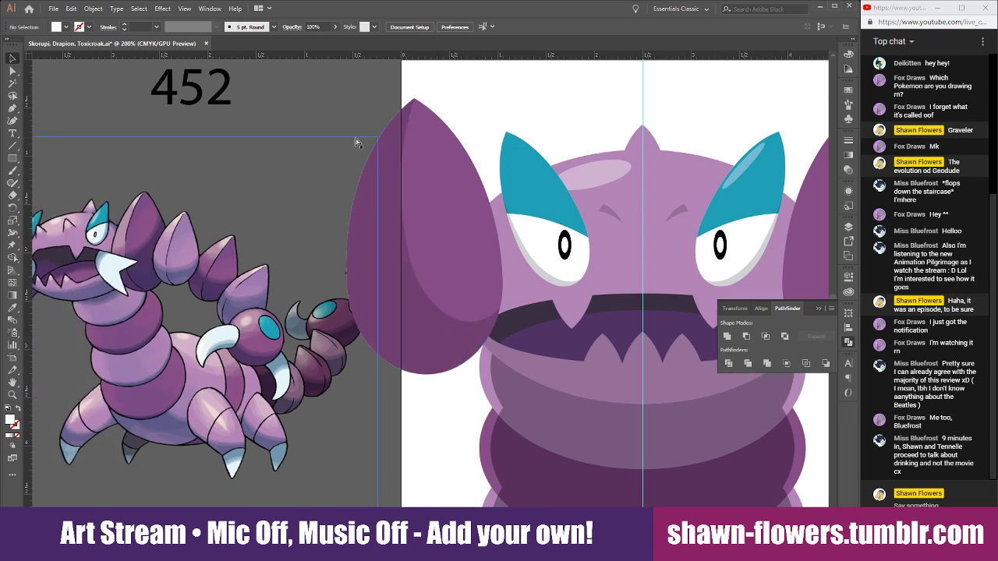
scroll(357, 142, right, 10)
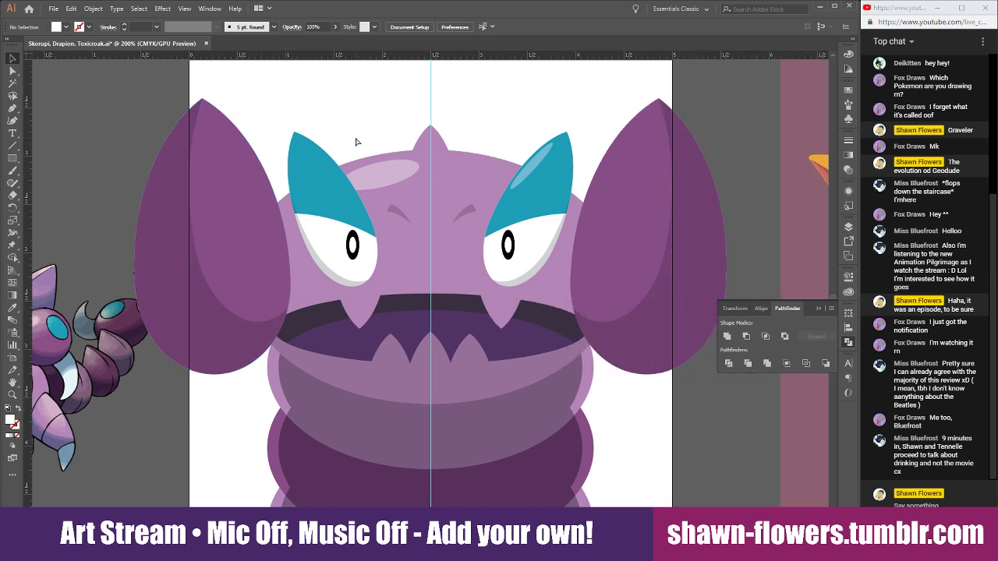
scroll(390, 136, up, 2)
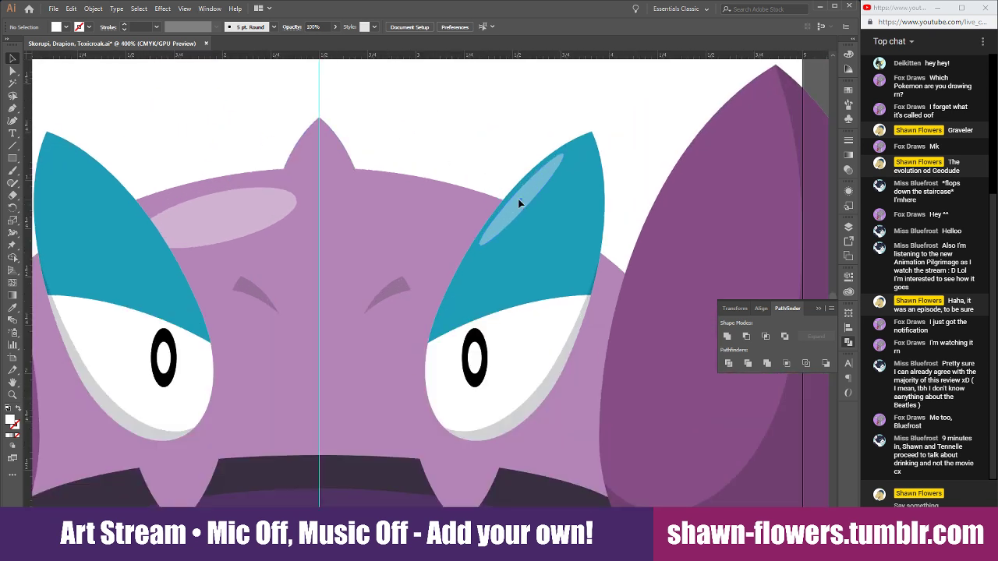
drag(520, 203, 129, 199)
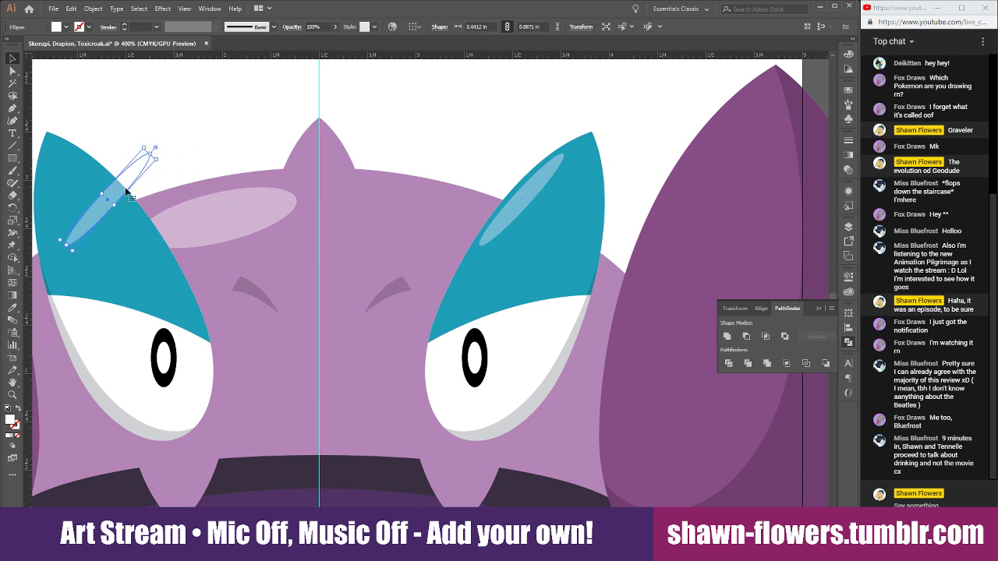
scroll(143, 179, down, 2)
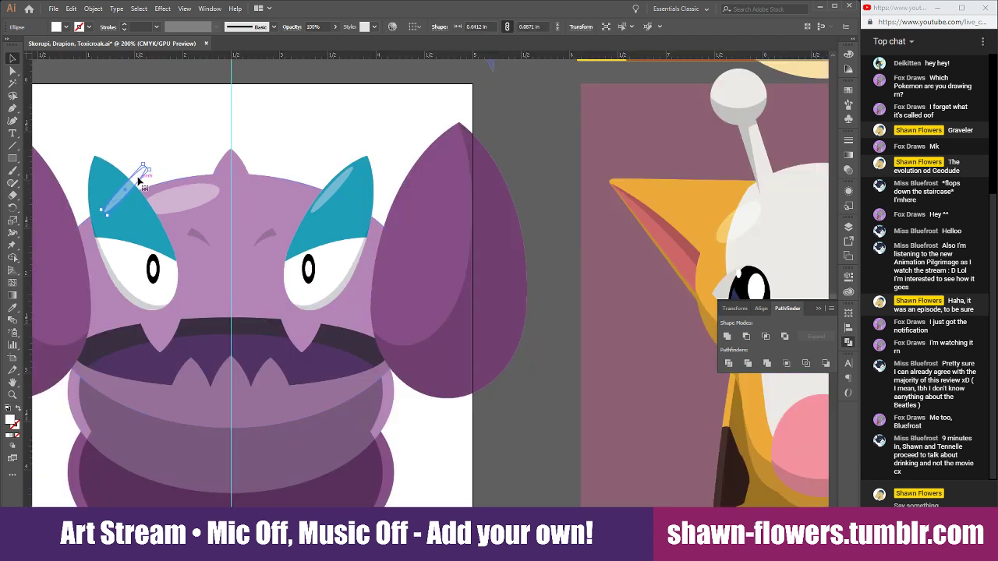
drag(141, 173, 449, 142)
drag(415, 186, 437, 195)
drag(447, 153, 482, 135)
scroll(448, 145, up, 2)
drag(435, 163, 429, 165)
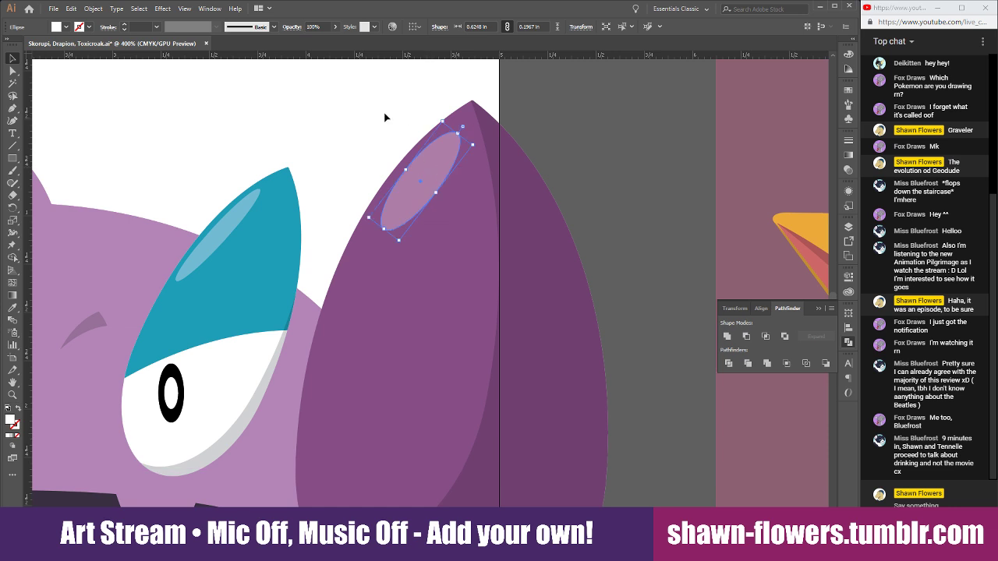
click(361, 117)
Duplicate the right eyelid and ear highlights together toward the left side and reflect the copies across the vertical axis.
scroll(335, 166, down, 2)
scroll(390, 224, left, 2)
scroll(428, 231, left, 2)
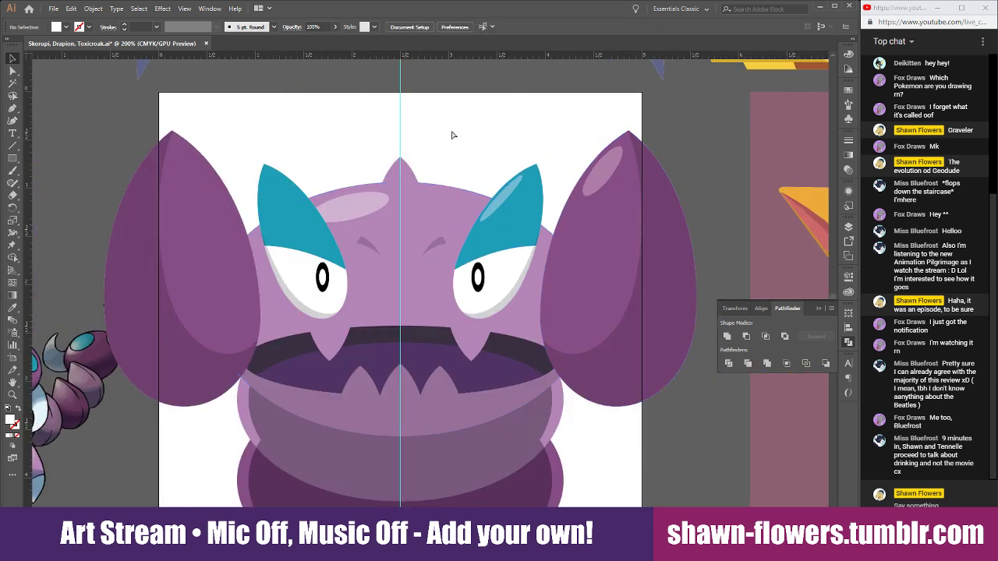
scroll(454, 131, down, 1)
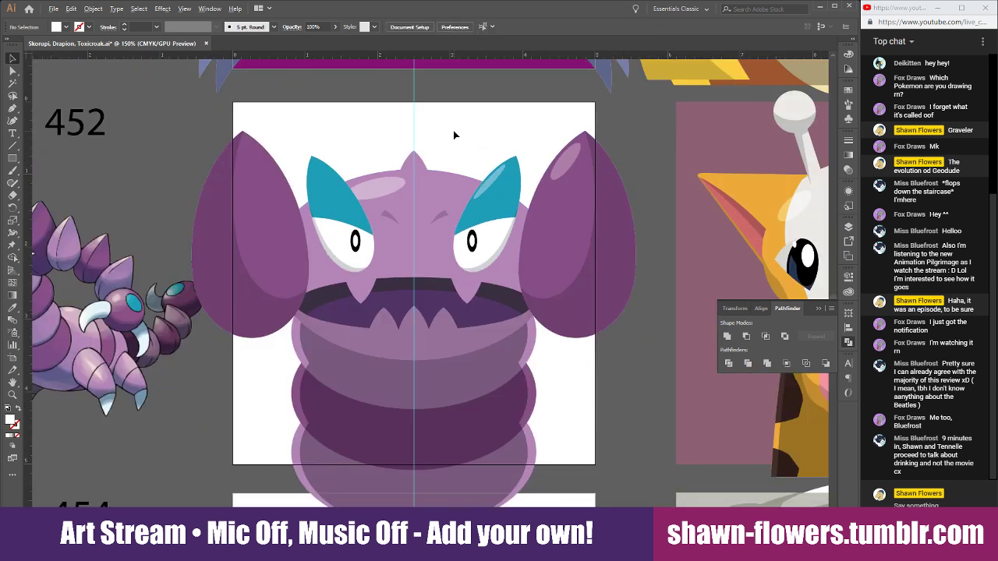
scroll(454, 131, up, 1)
click(508, 195)
click(509, 196)
shift+click(613, 166)
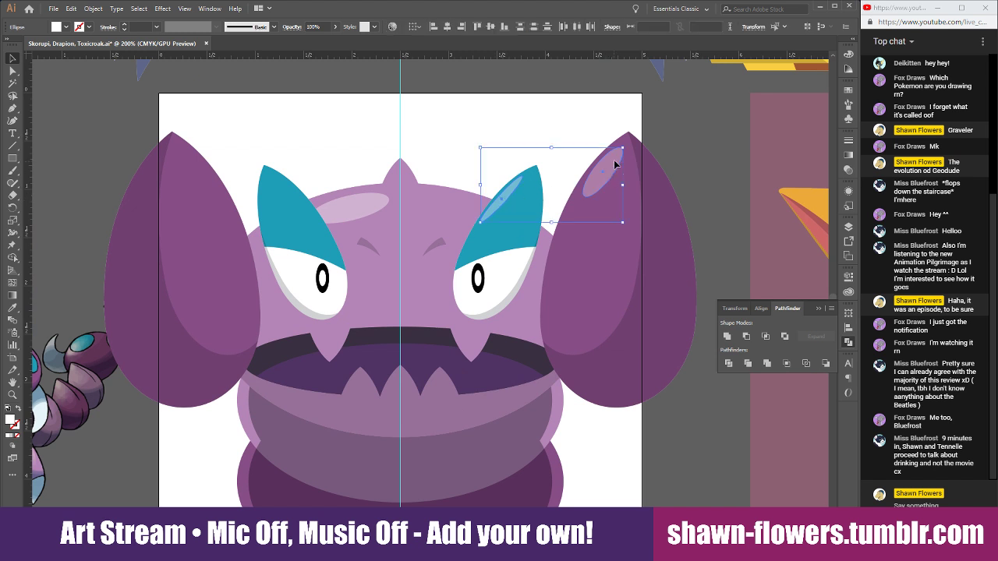
drag(613, 165, 284, 162)
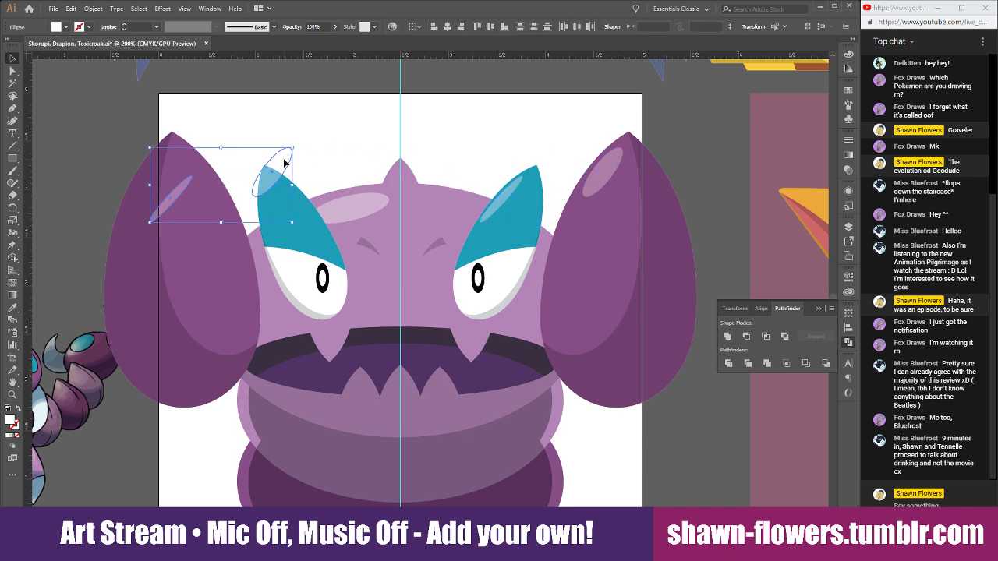
click(93, 9)
mouse_move(108, 24)
click(273, 61)
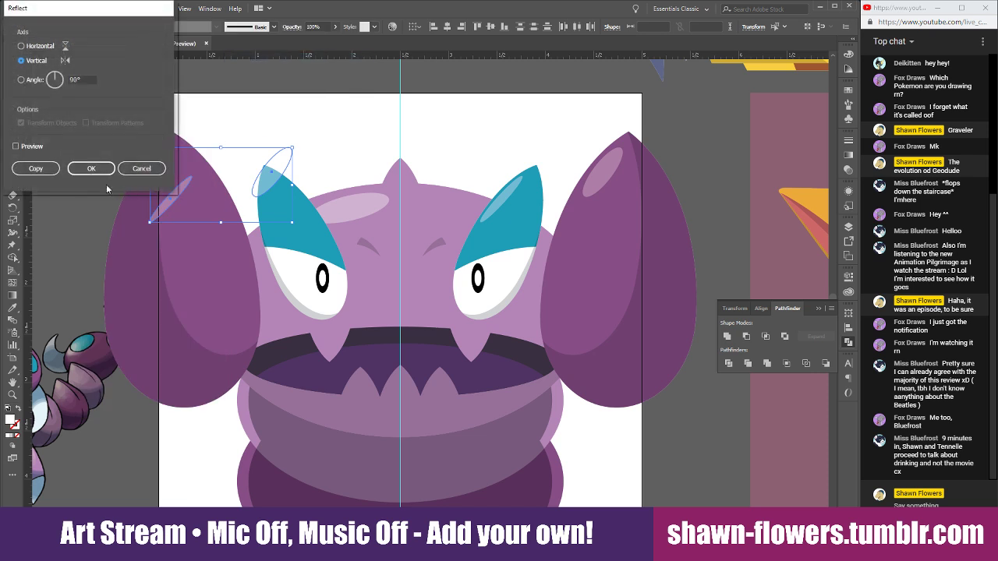
click(91, 168)
Position the mirrored highlights on the left ear and left teal eyelid, matching their placement on the right side.
scroll(270, 175, up, 4)
drag(313, 176, 388, 156)
scroll(456, 223, down, 3)
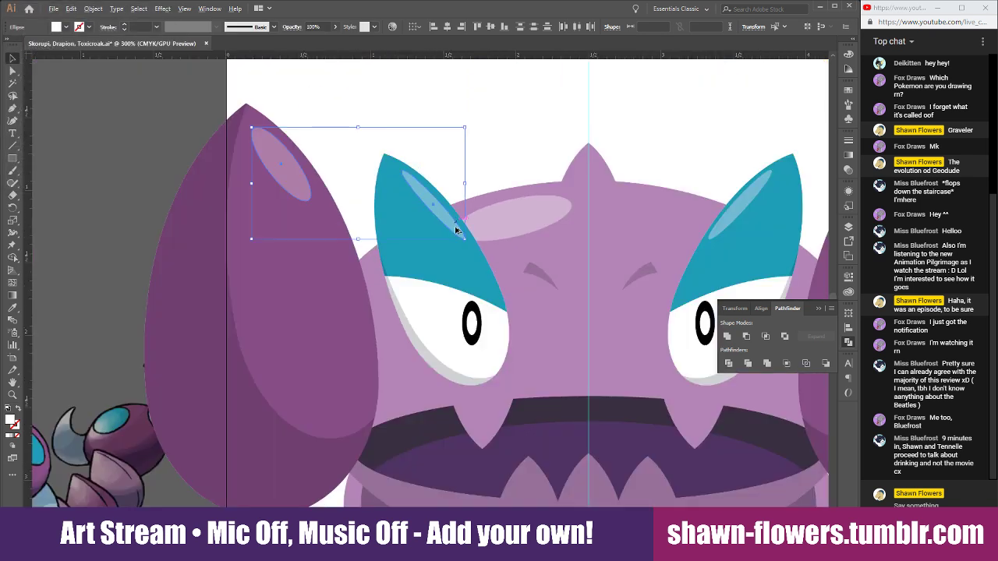
scroll(456, 229, down, 3)
scroll(429, 211, right, 1)
scroll(399, 199, up, 4)
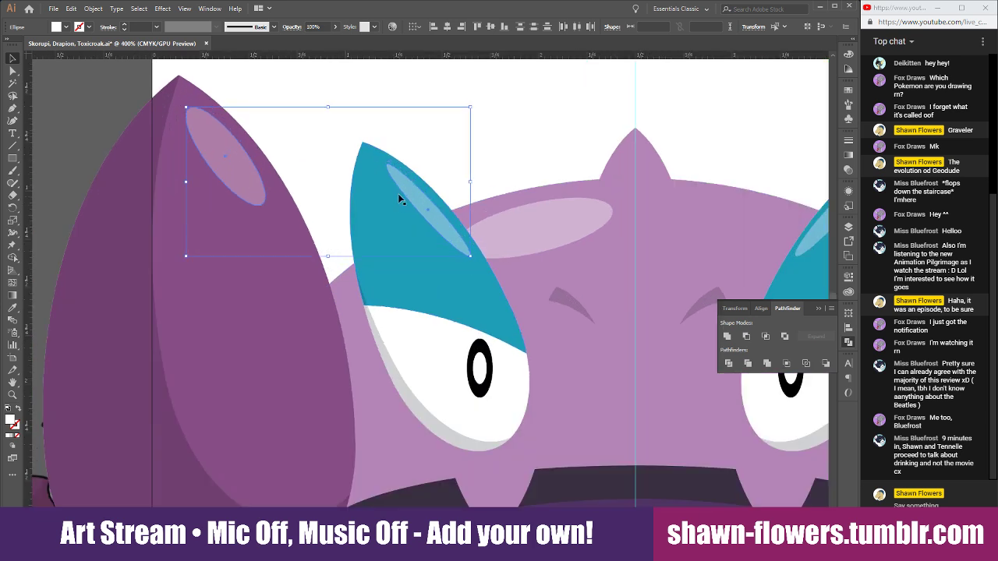
Select all four ear and eyelid highlights and fine-tune their position together.
shift+click(407, 182)
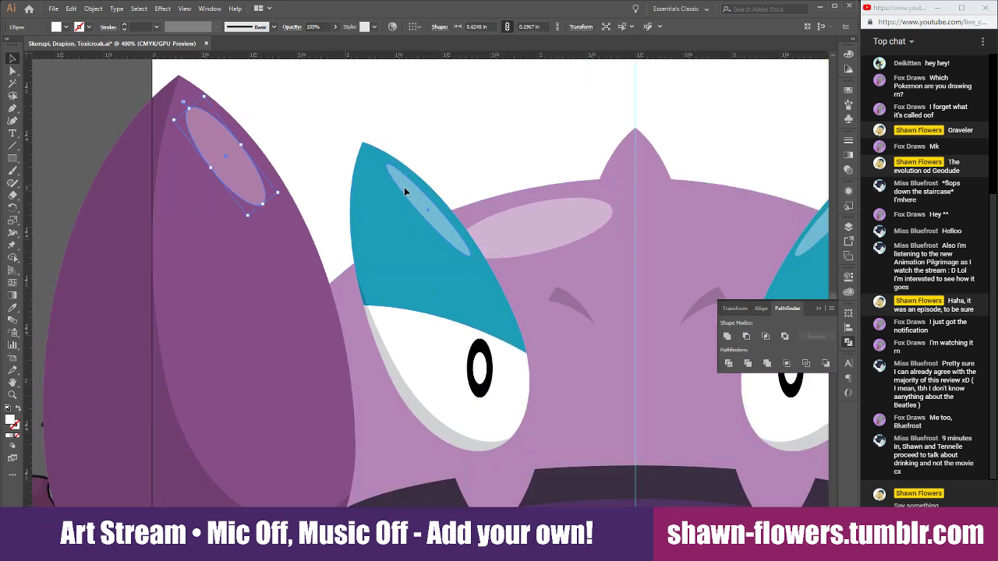
shift+click(404, 187)
scroll(538, 234, down, 2)
scroll(616, 249, right, 2)
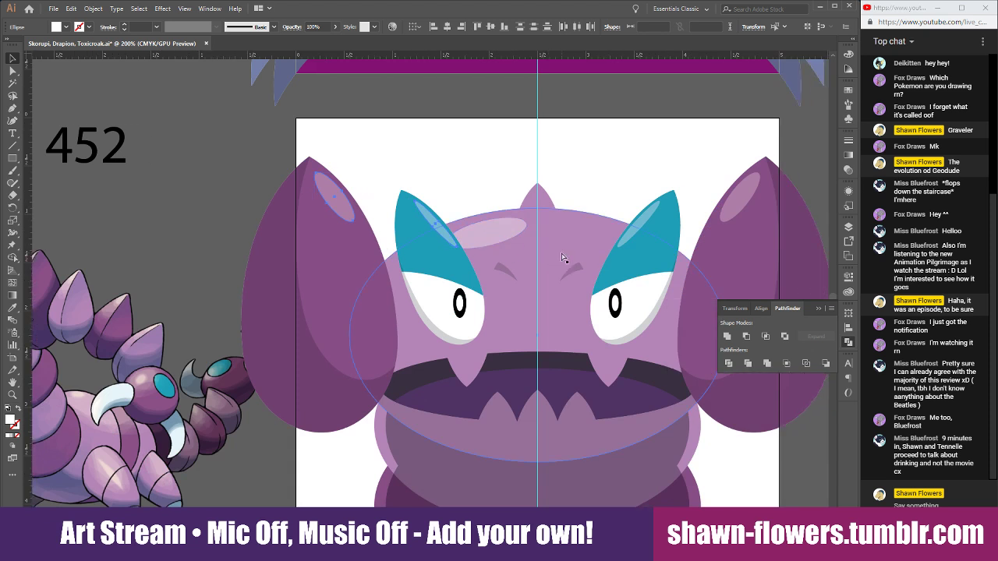
shift+click(599, 230)
shift+click(694, 207)
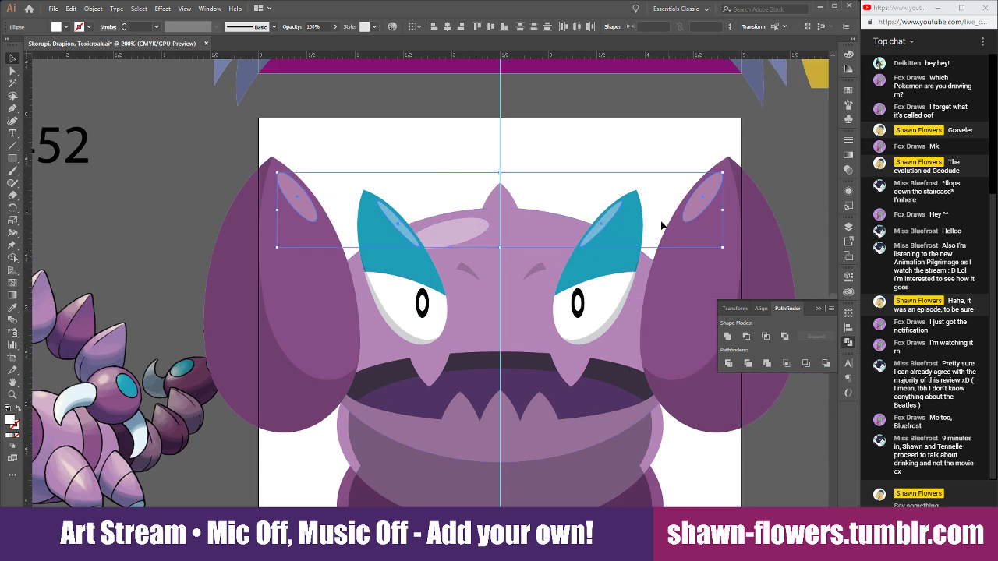
scroll(642, 236, up, 1)
scroll(642, 235, up, 1)
drag(740, 189, 743, 189)
click(468, 163)
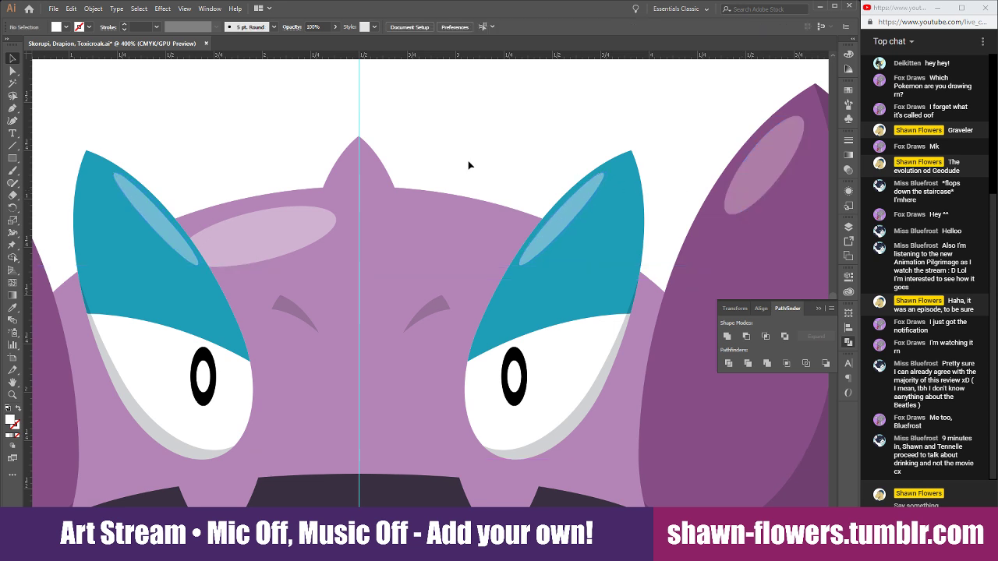
Duplicate the white claw shape from Skorupi's left pincer onto the right side of Drapion's face.
scroll(469, 164, down, 2)
scroll(487, 140, down, 1)
scroll(506, 266, down, 1)
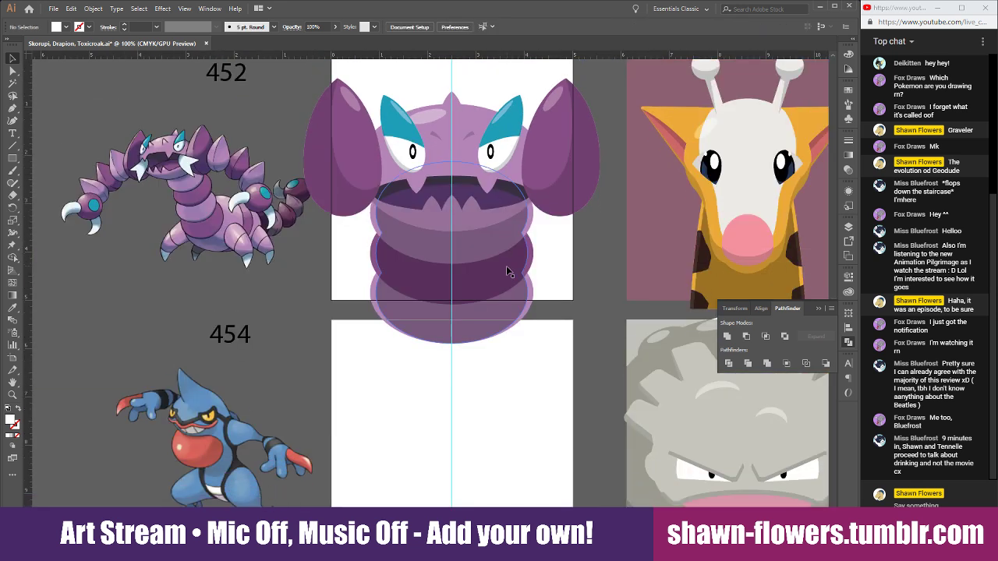
scroll(585, 323, up, 1)
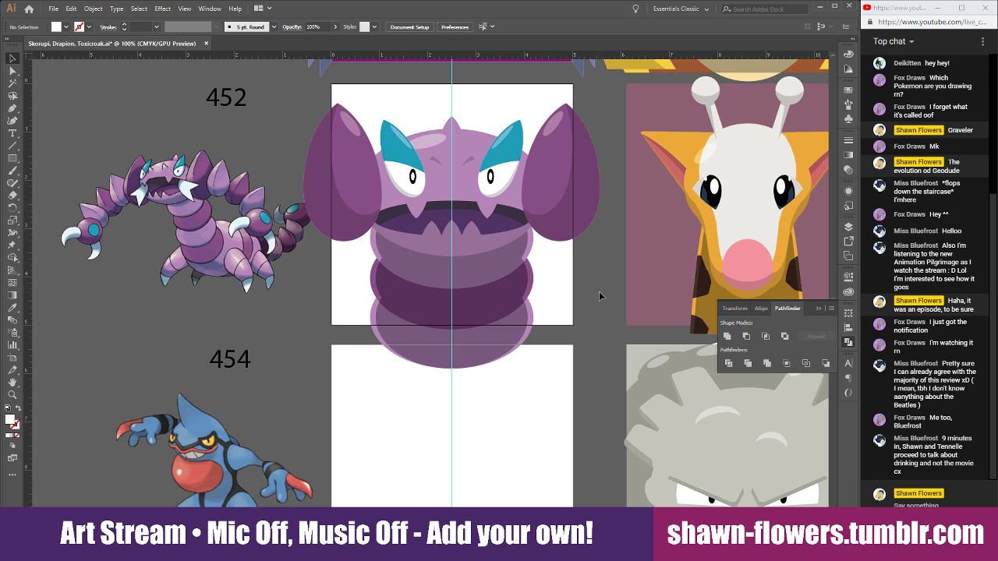
scroll(574, 291, up, 5)
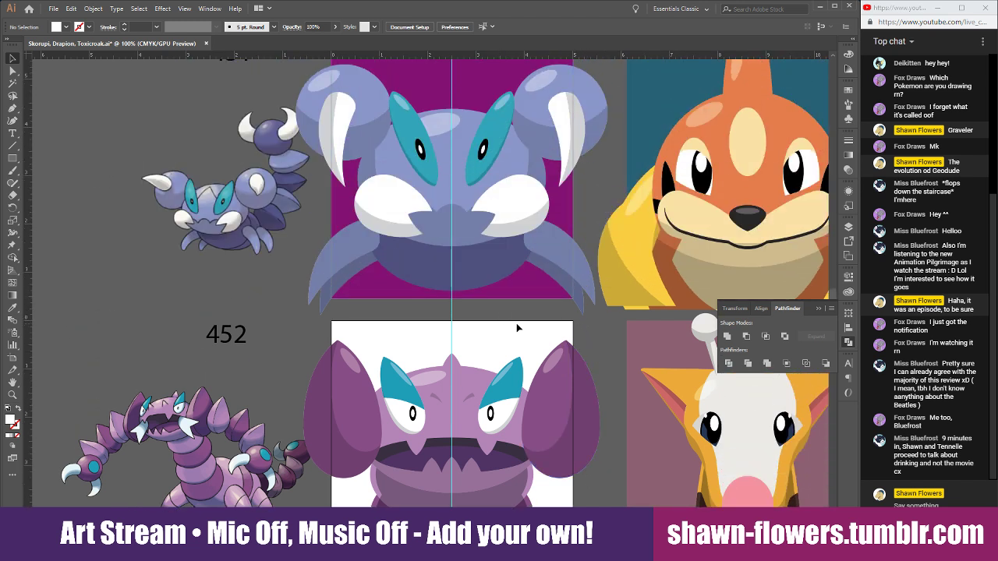
scroll(514, 332, down, 1)
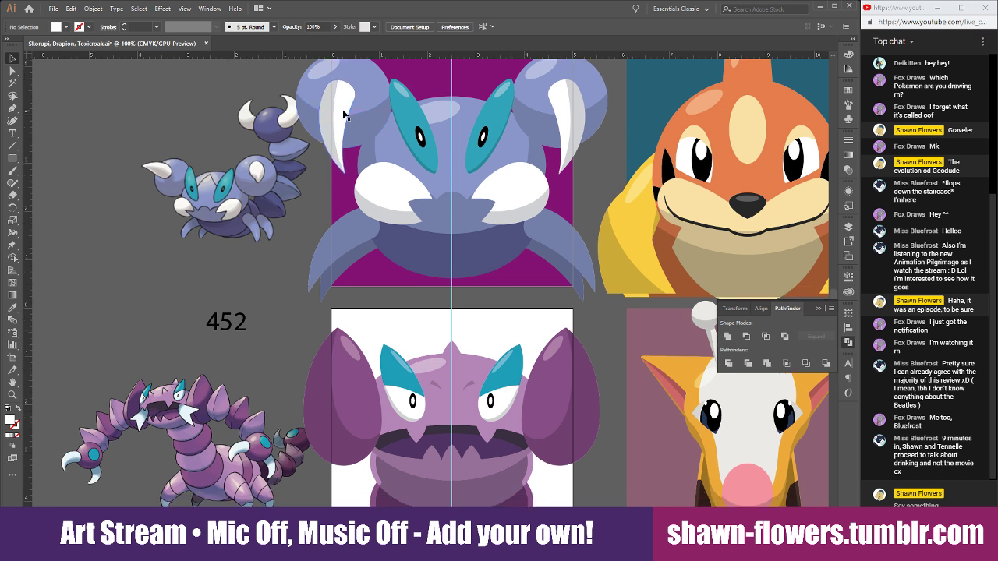
drag(343, 114, 523, 427)
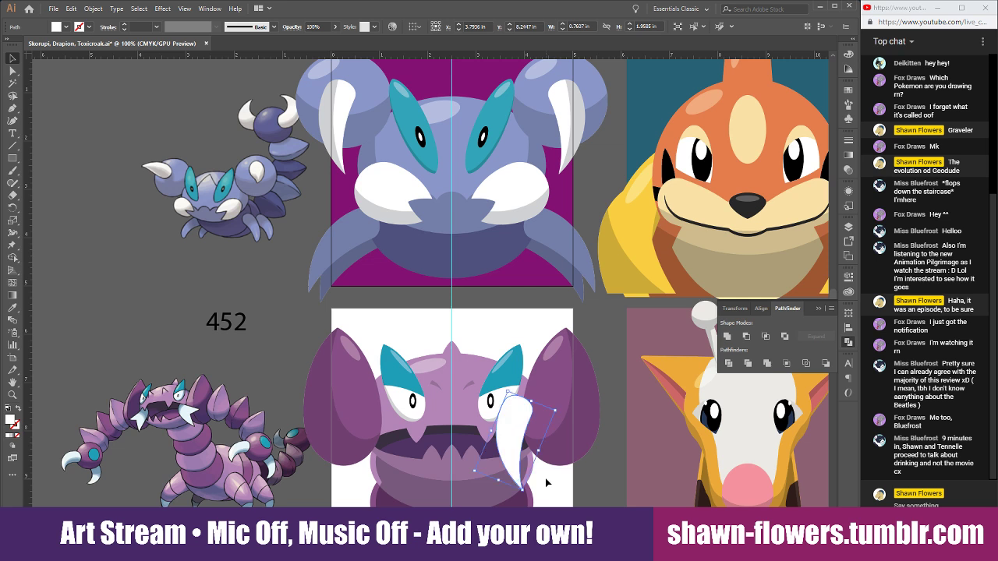
Rotate and shrink the copied claw to about 1.03 by 0.49 in and place it at the right corner of the mouth.
scroll(547, 484, down, 3)
scroll(538, 367, up, 4)
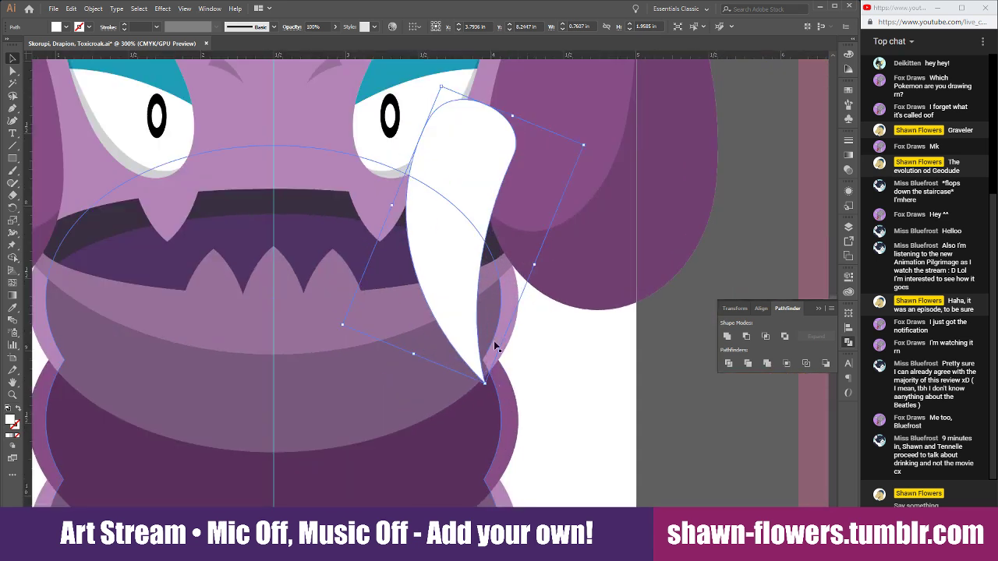
drag(490, 389, 471, 204)
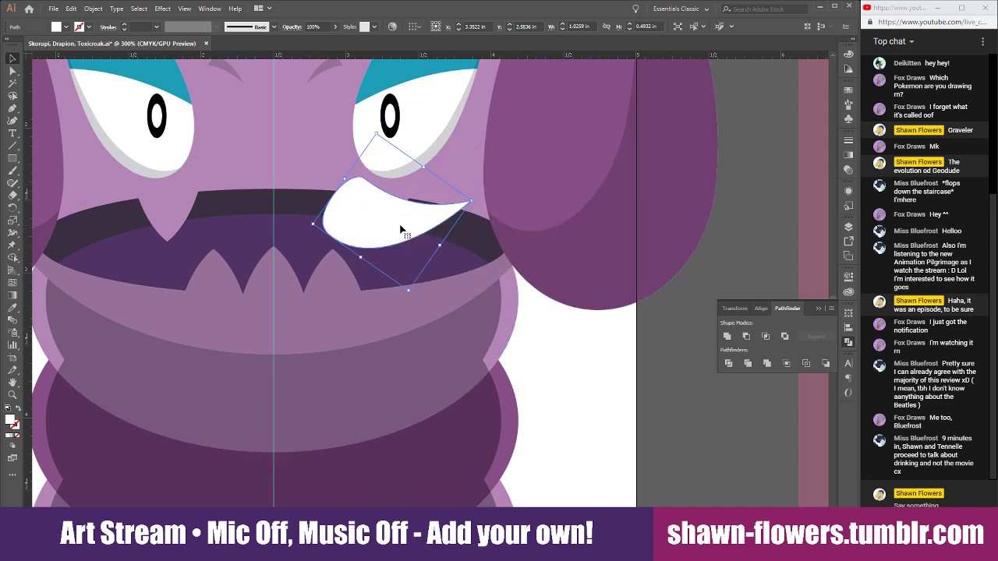
drag(402, 227, 494, 272)
scroll(483, 249, up, 8)
scroll(494, 273, down, 10)
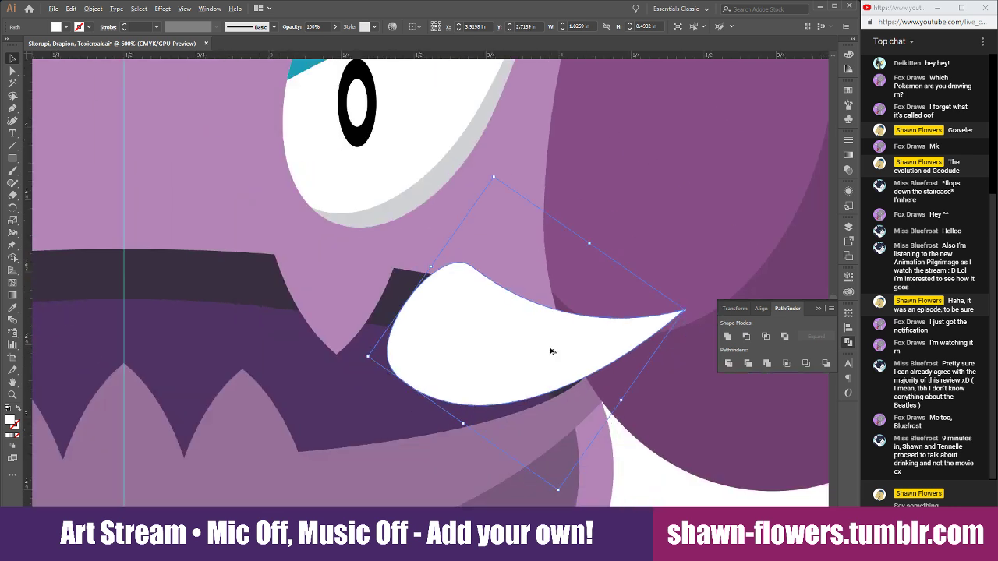
Duplicate the white fang just below the original and reflect the copy across the vertical axis.
drag(568, 365, 571, 395)
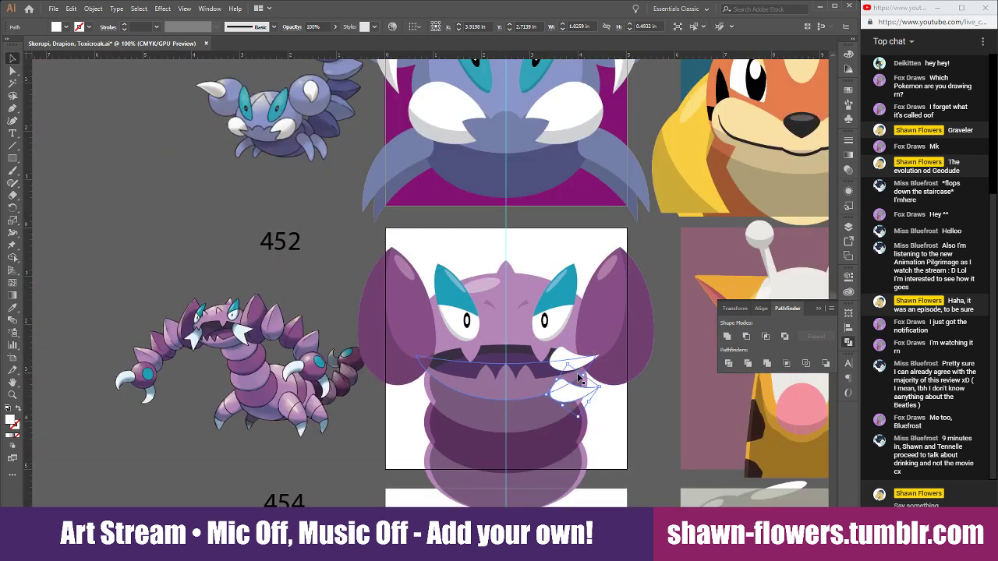
click(96, 9)
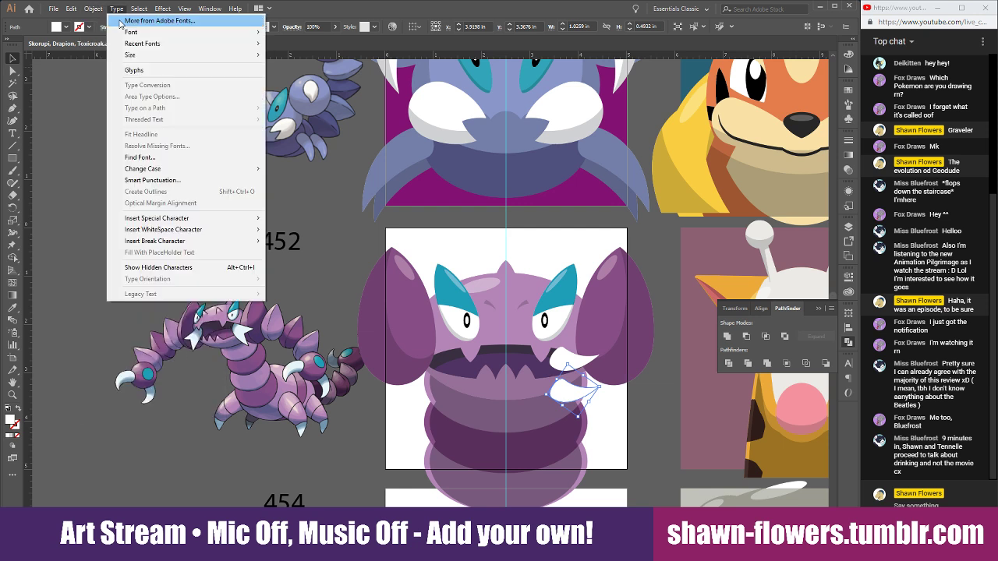
mouse_move(117, 20)
click(251, 58)
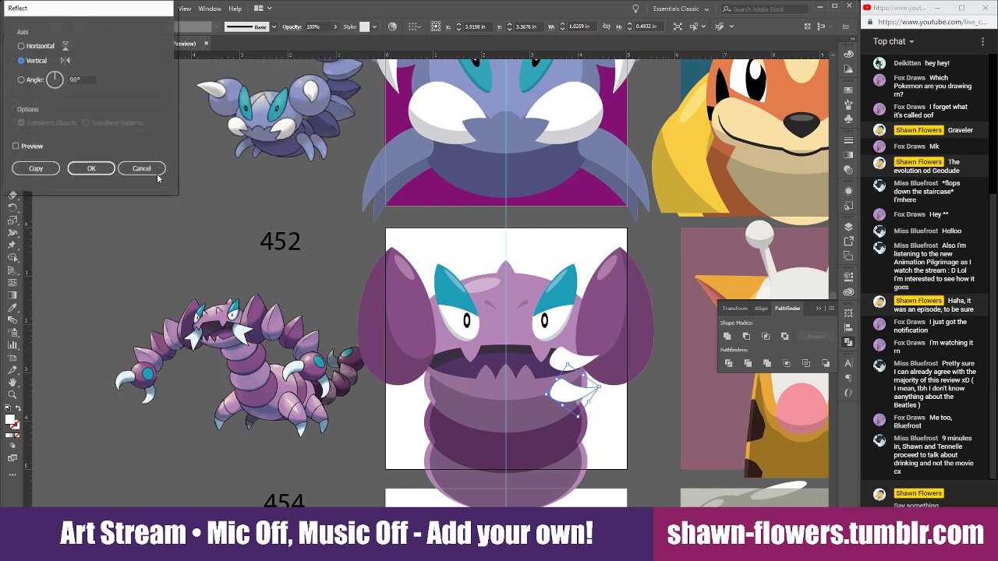
click(85, 168)
Rotate the mirrored fang to point outward, shrink it to about 0.90 by 0.42 in, and overlap it on the original fang.
scroll(655, 468, up, 5)
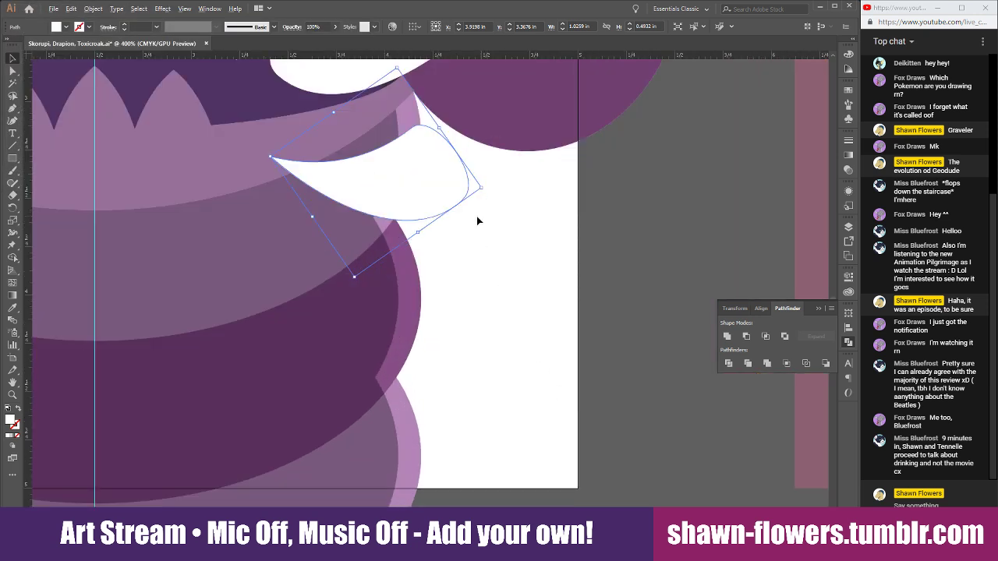
scroll(478, 221, down, 3)
drag(484, 252, 301, 188)
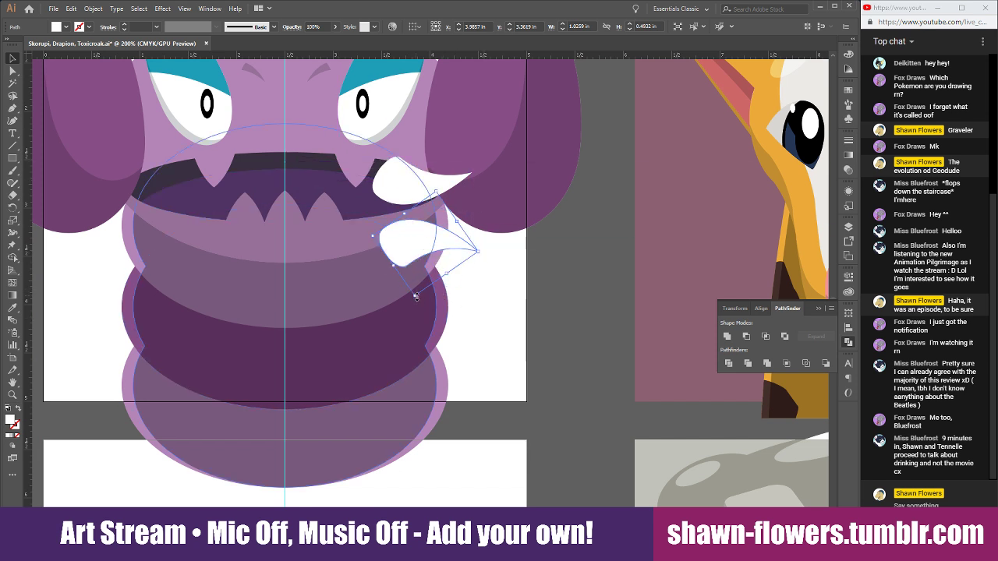
mouse_move(414, 288)
mouse_down()
mouse_move(429, 286)
mouse_move(439, 261)
mouse_move(417, 259)
mouse_move(428, 274)
mouse_up()
scroll(427, 271, up, 2)
drag(387, 218, 371, 140)
scroll(464, 163, up, 3)
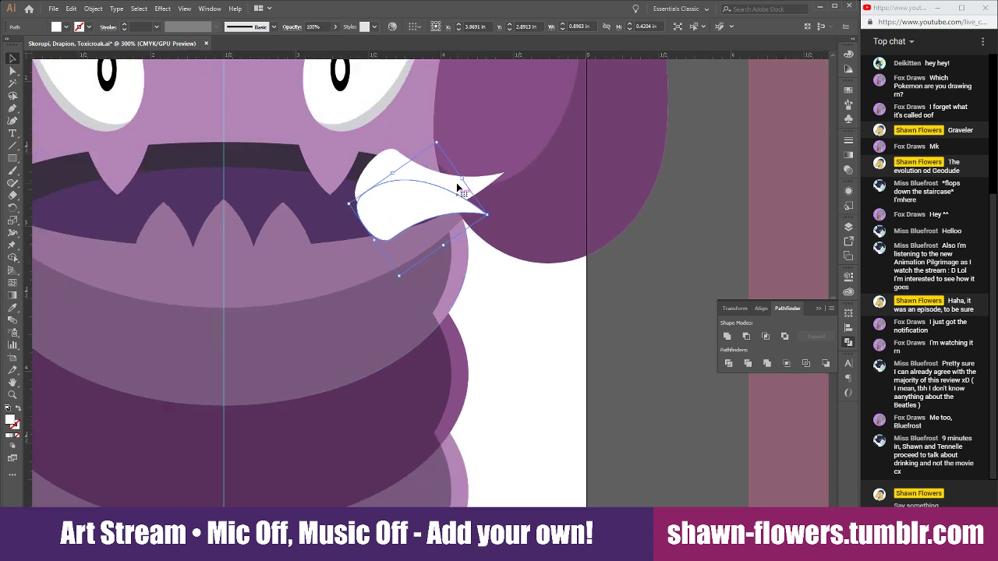
Tilt the overlapping lower fang further downward, reduce it to about 0.88 by 0.40 in, and align its rounded base with the upper fang.
drag(494, 223, 515, 246)
scroll(452, 267, up, 2)
drag(359, 180, 390, 165)
scroll(283, 223, up, 3)
scroll(406, 203, down, 5)
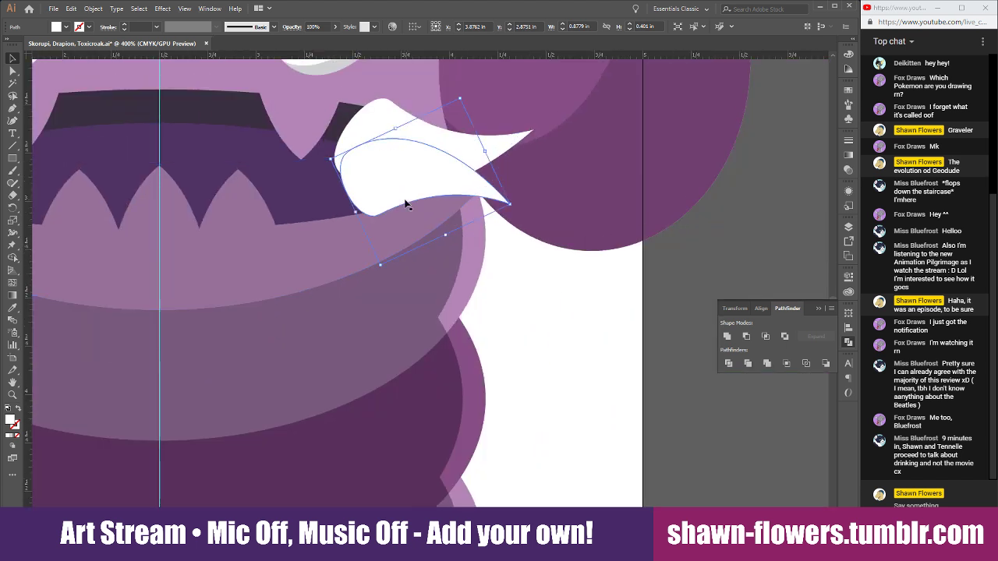
Unite the two overlapping white fangs at the mouth corner into a single forked shape.
scroll(405, 203, up, 2)
shift+click(380, 160)
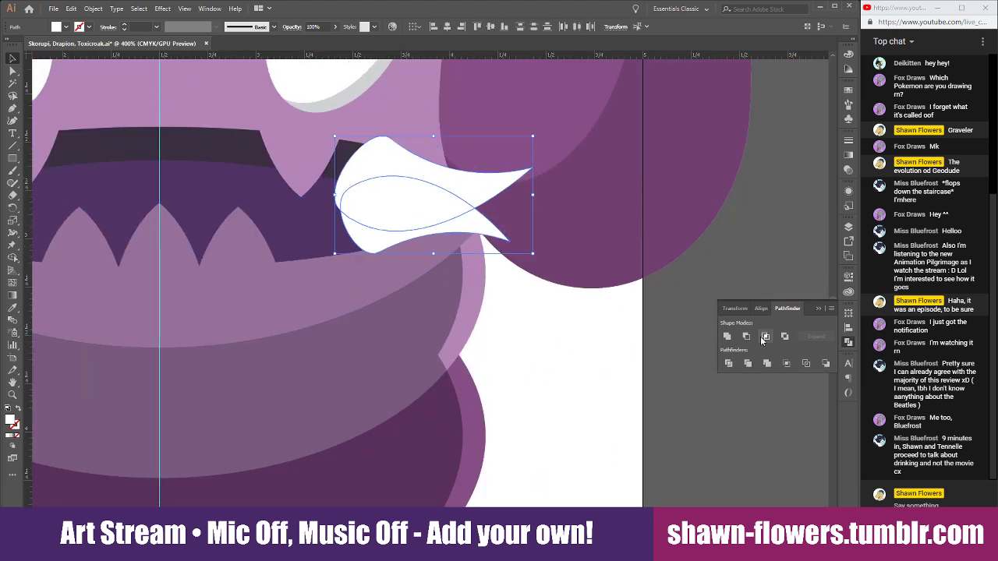
click(727, 337)
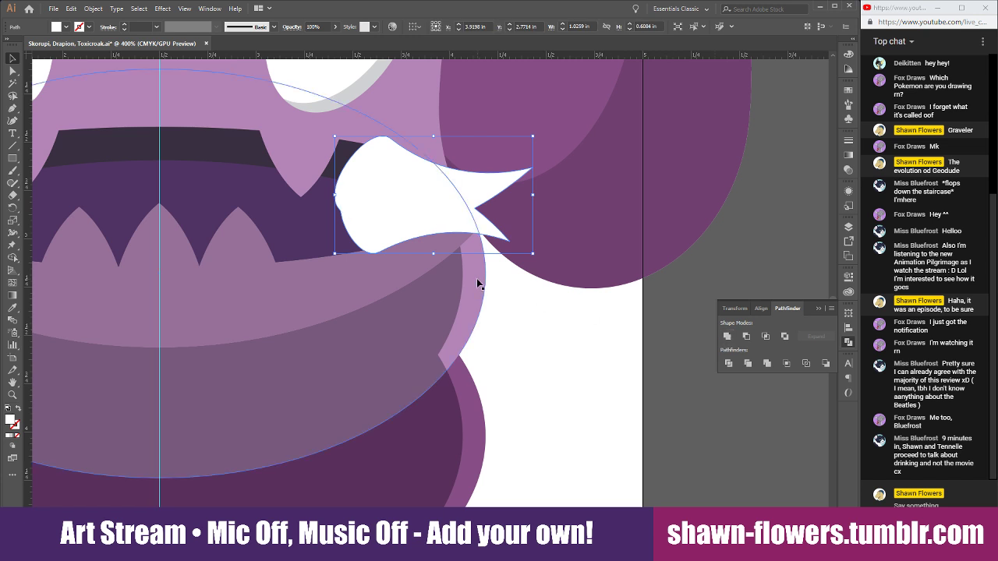
Bring a copy of the mouth ellipse and the forked fang to the front, and merge the fang's overlapping regions with Shape Builder.
click(220, 151)
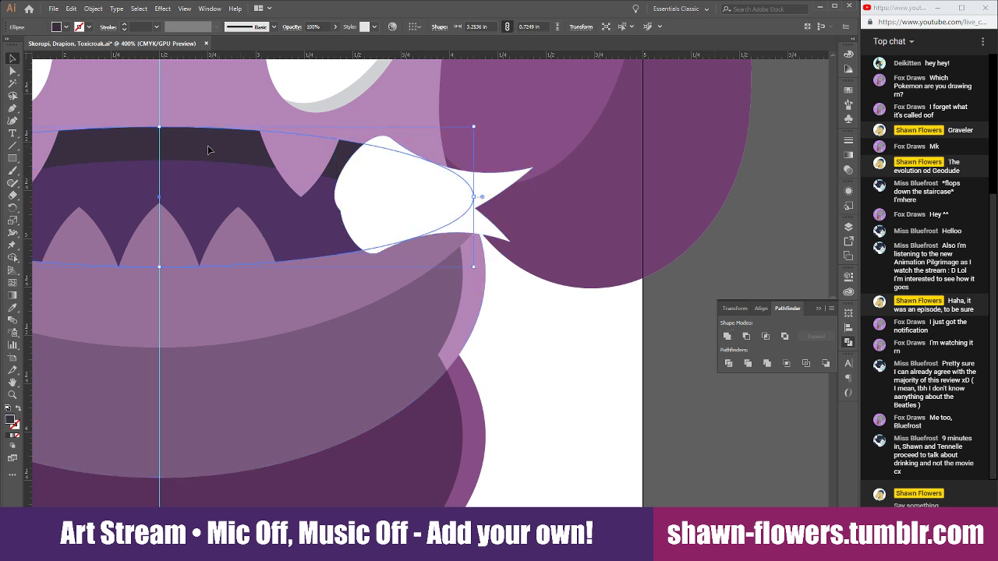
mouse_move(207, 151)
mouse_down()
mouse_move(215, 155)
mouse_move(213, 146)
mouse_up()
shift+click(487, 191)
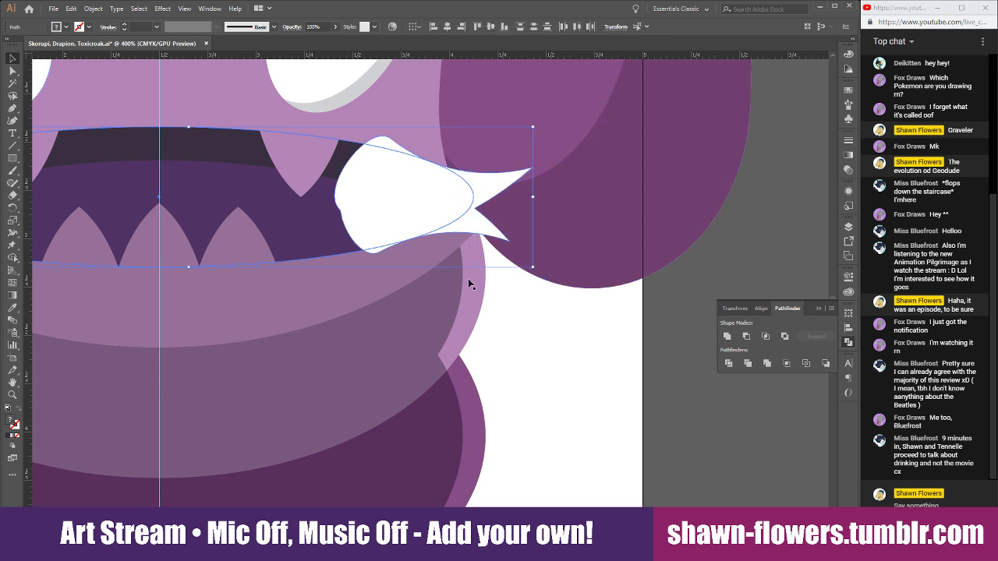
scroll(352, 252, left, 3)
scroll(302, 259, down, 1)
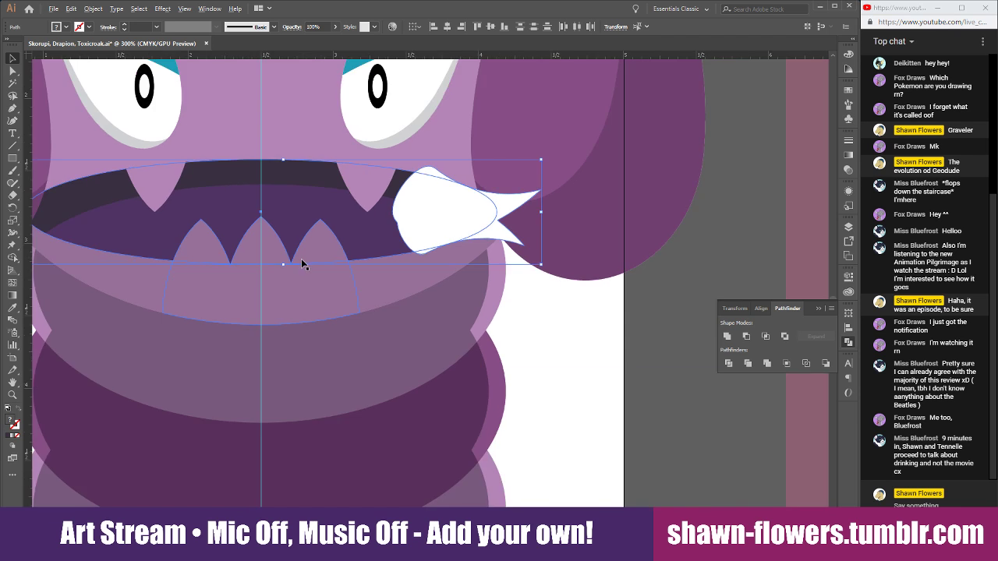
key(ctrl+shift+bracketright)
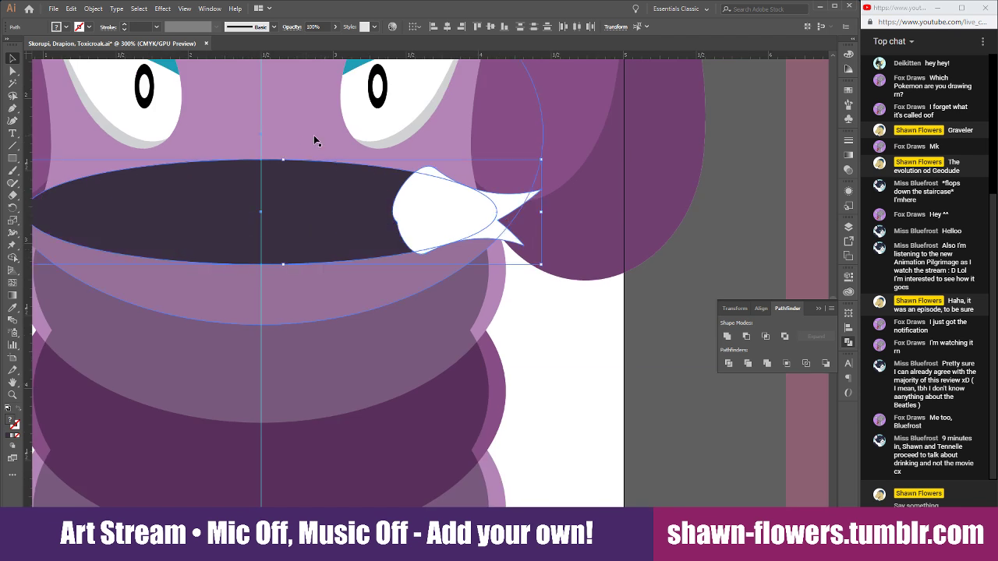
click(11, 259)
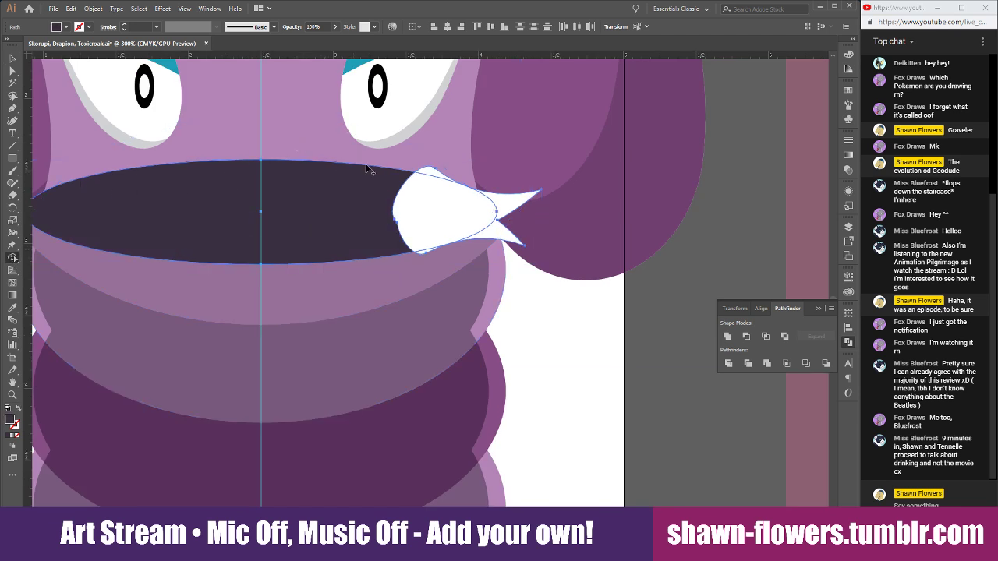
drag(443, 216, 491, 231)
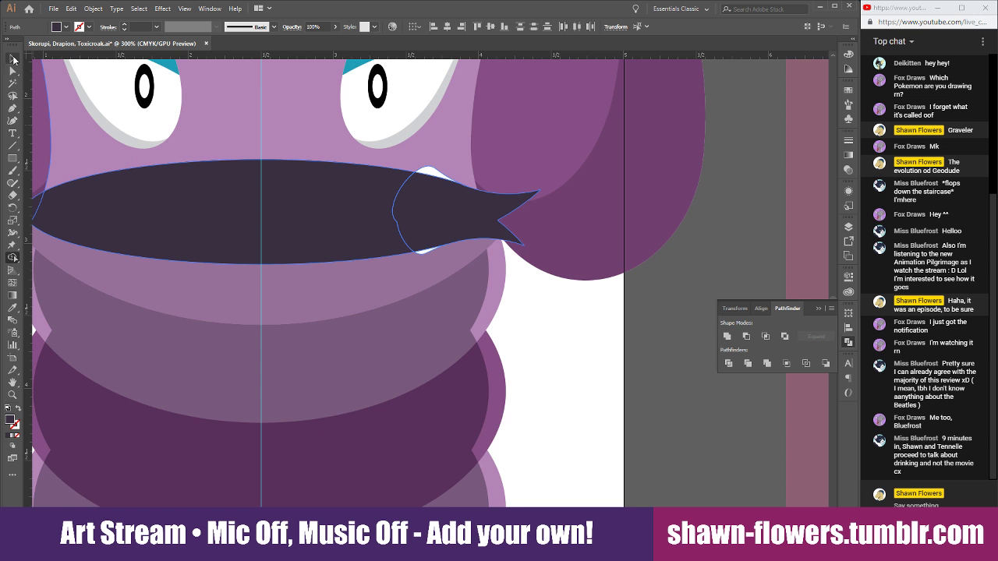
Delete the leftover mouth ellipse piece and the white slivers above and below the merged fang.
click(14, 59)
click(568, 366)
click(331, 234)
key(Delete)
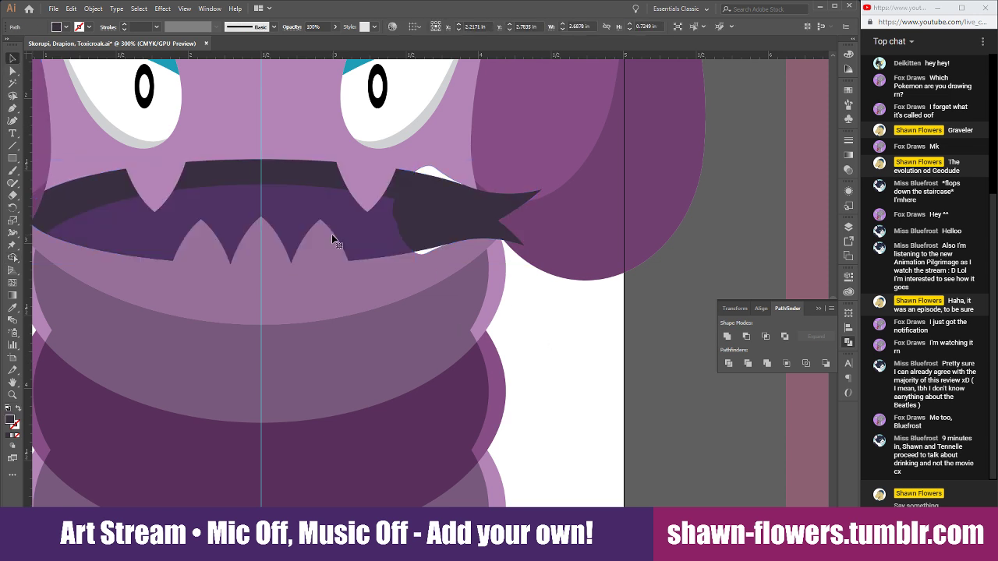
click(436, 171)
key(Delete)
click(428, 252)
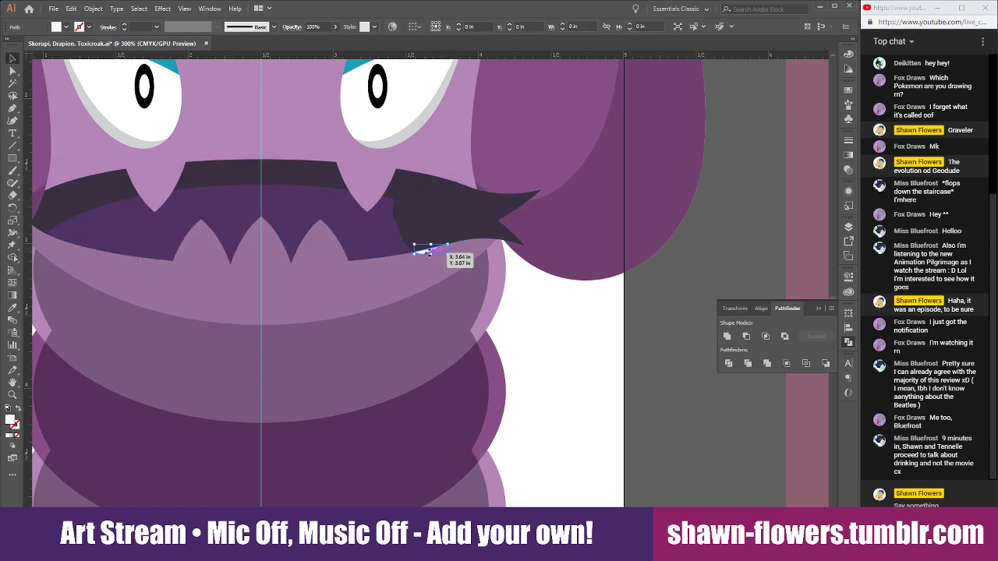
drag(428, 251, 437, 220)
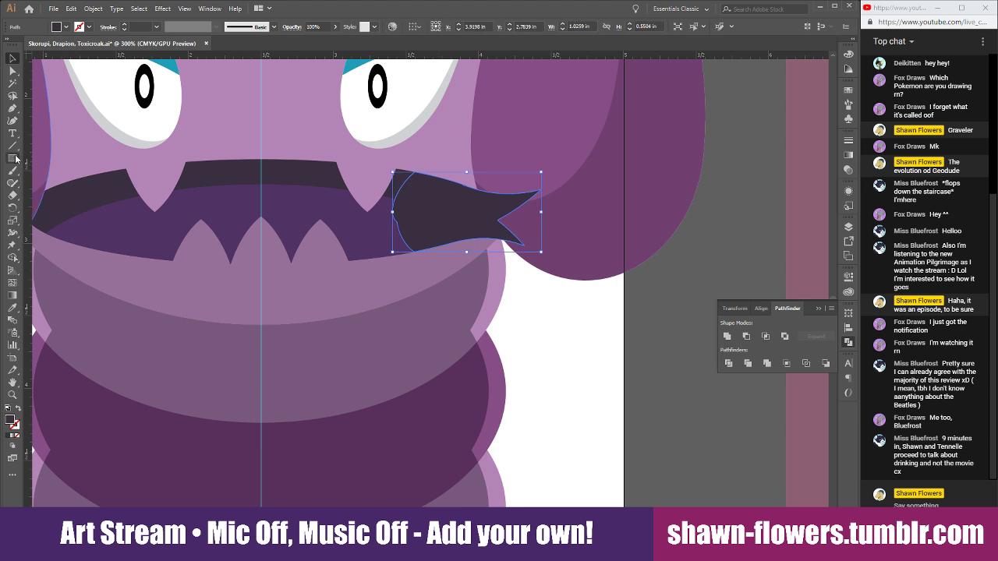
Draw an ellipse about 0.92 by 1.07 in over the fang's outer end and intersect it with the fang to round its base.
drag(15, 158, 39, 182)
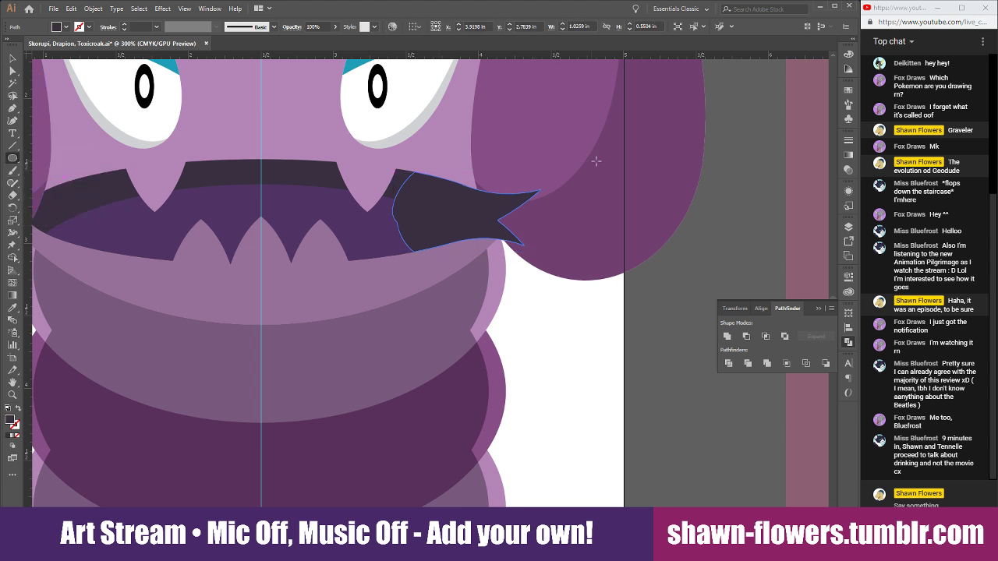
drag(590, 156, 435, 285)
click(13, 57)
drag(503, 219, 495, 210)
drag(584, 210, 561, 223)
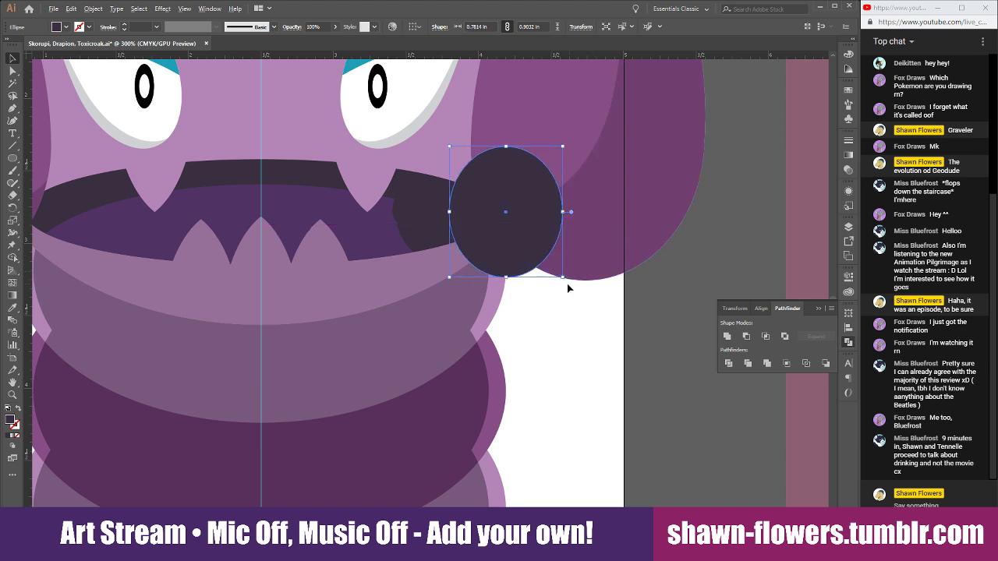
drag(564, 281, 599, 289)
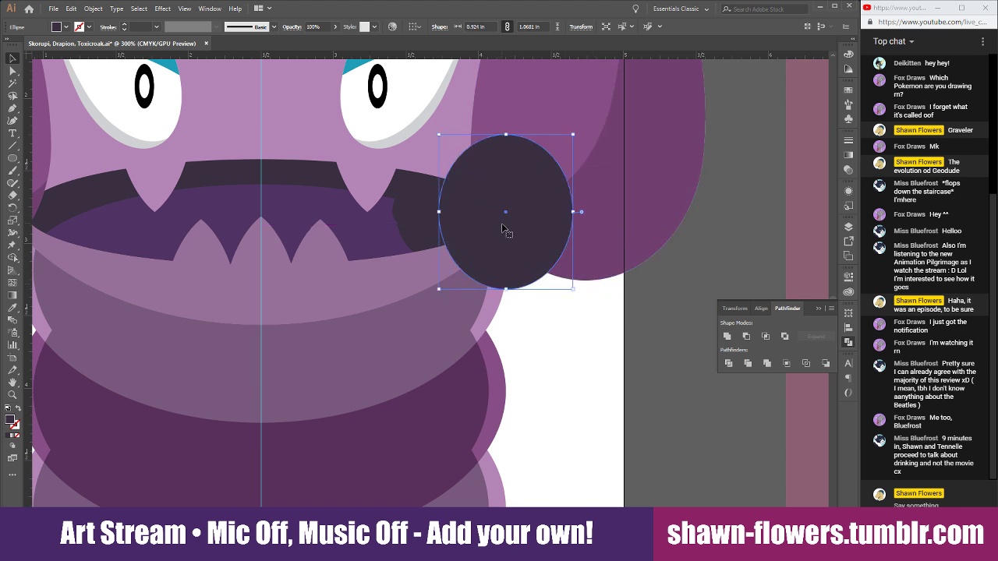
mouse_move(566, 237)
mouse_down()
mouse_move(548, 227)
mouse_move(556, 238)
mouse_up()
shift+click(414, 210)
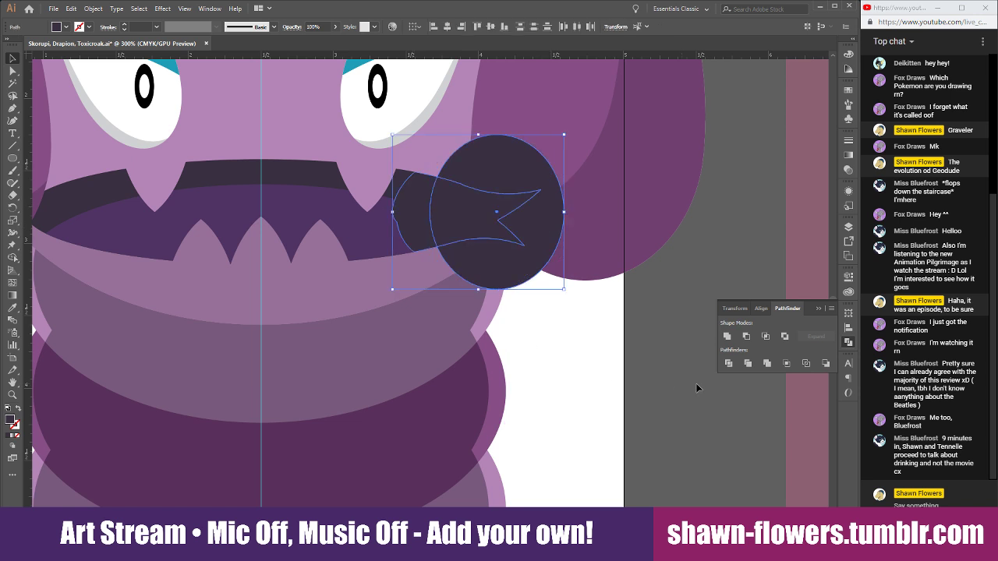
click(766, 336)
Recolour the trimmed fang white by sampling the white of the eye.
scroll(365, 314, down, 1)
scroll(365, 313, down, 1)
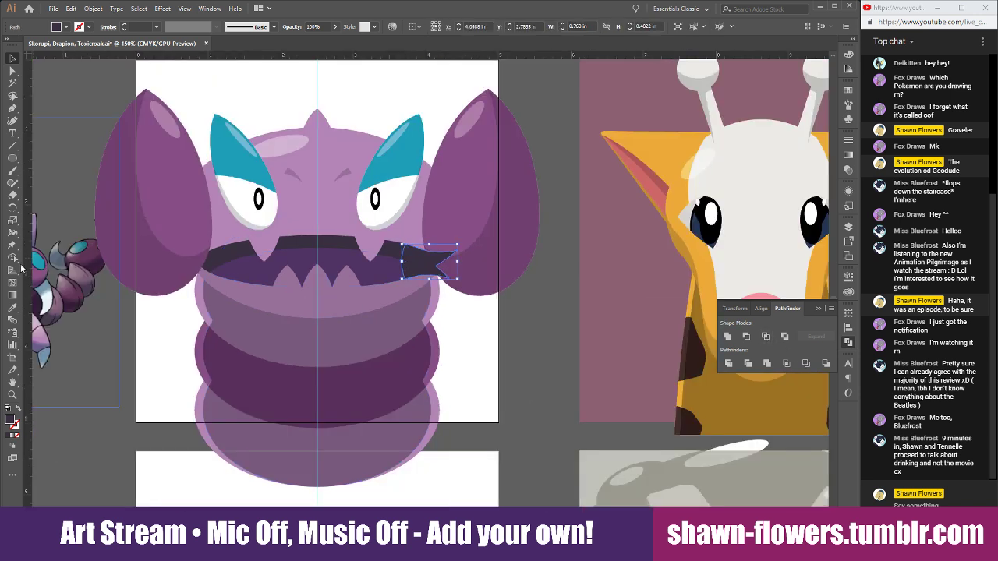
click(12, 308)
click(242, 192)
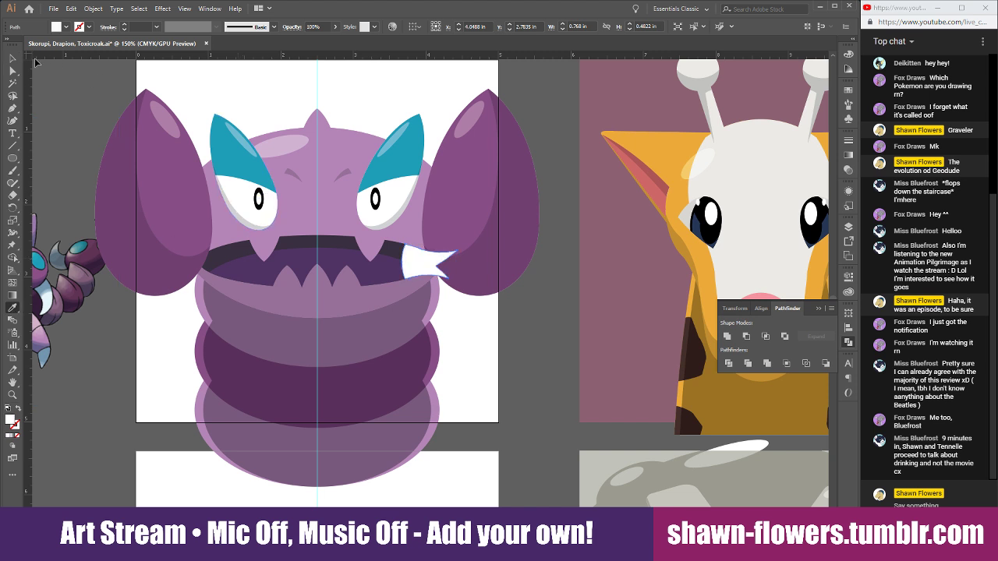
click(11, 60)
click(224, 89)
scroll(492, 371, down, 1)
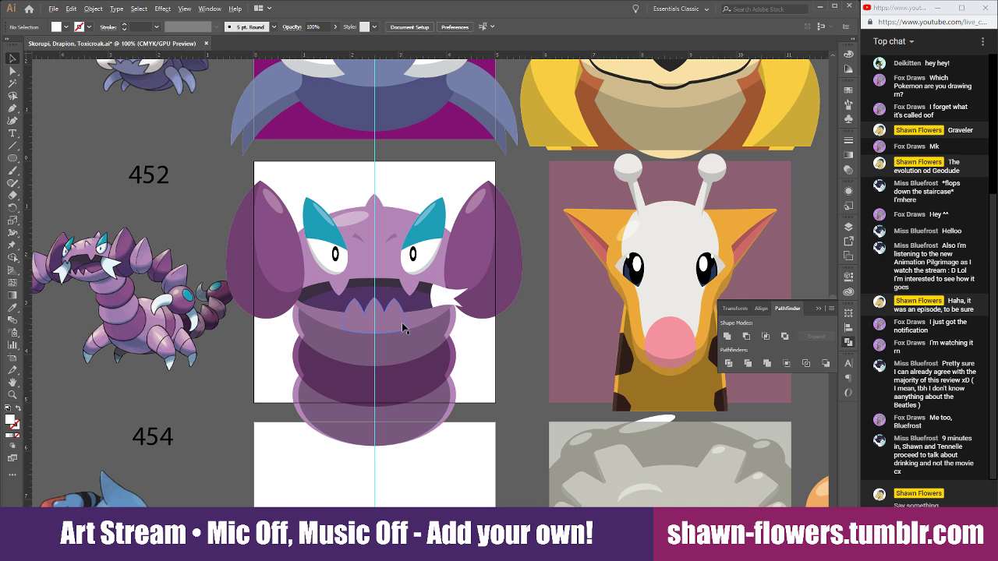
Duplicate the white fang slightly upward, widen the copy to about 0.84 in, and nudge it to leave a lower shadow margin.
scroll(402, 322, up, 4)
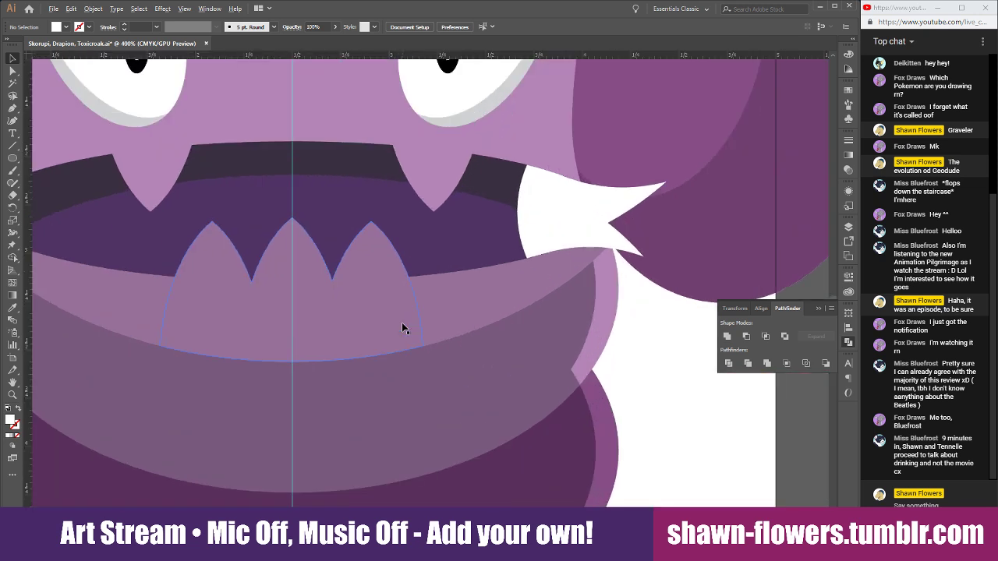
scroll(556, 316, down, 4)
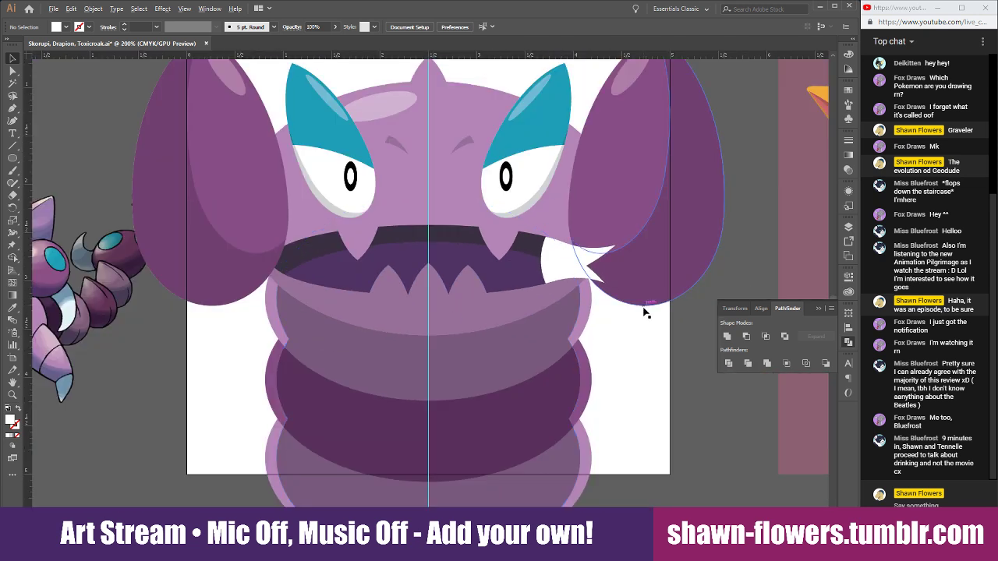
scroll(644, 312, up, 4)
scroll(644, 312, down, 3)
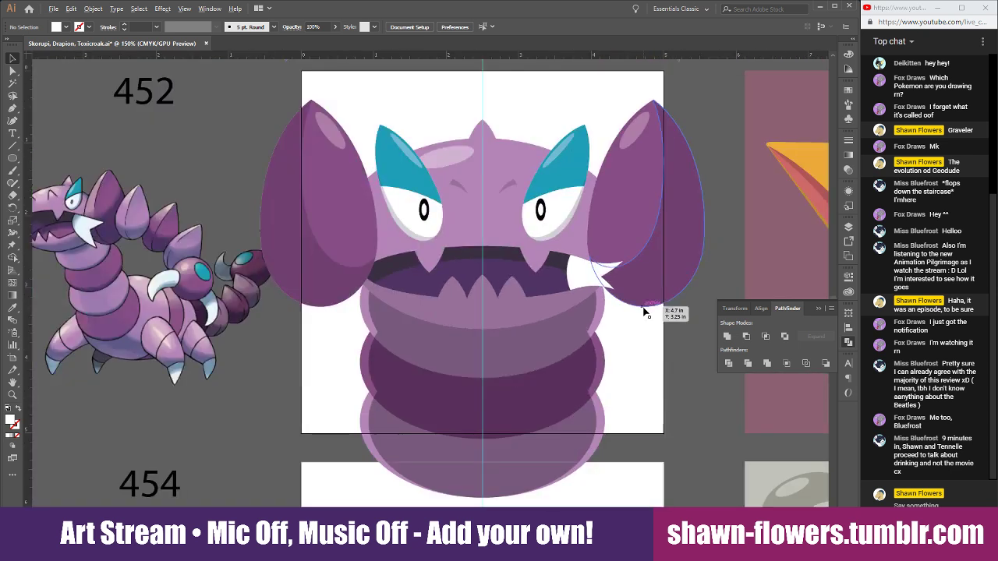
scroll(511, 236, up, 3)
click(512, 254)
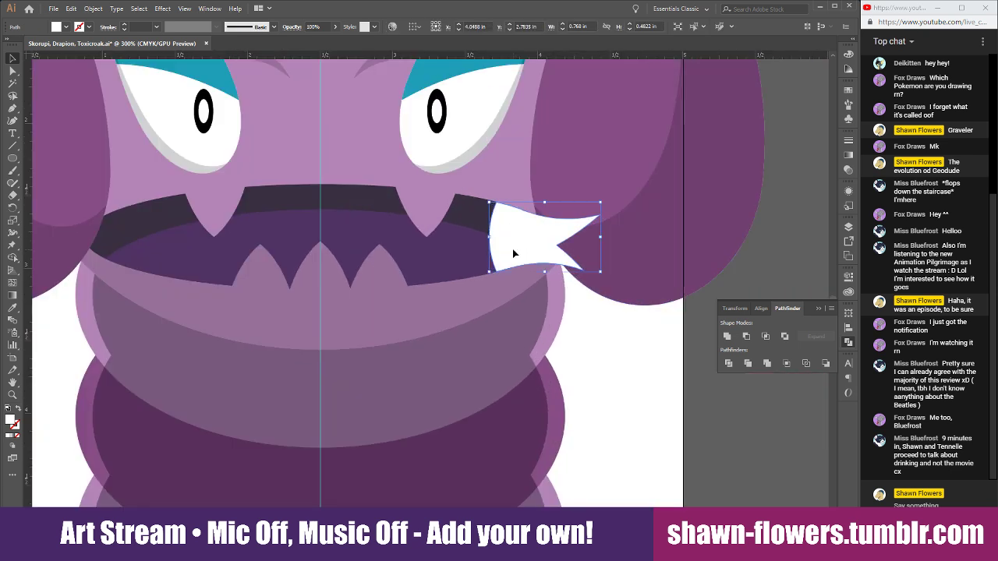
mouse_move(512, 249)
mouse_down()
mouse_move(514, 231)
mouse_move(515, 250)
mouse_up()
scroll(544, 283, up, 3)
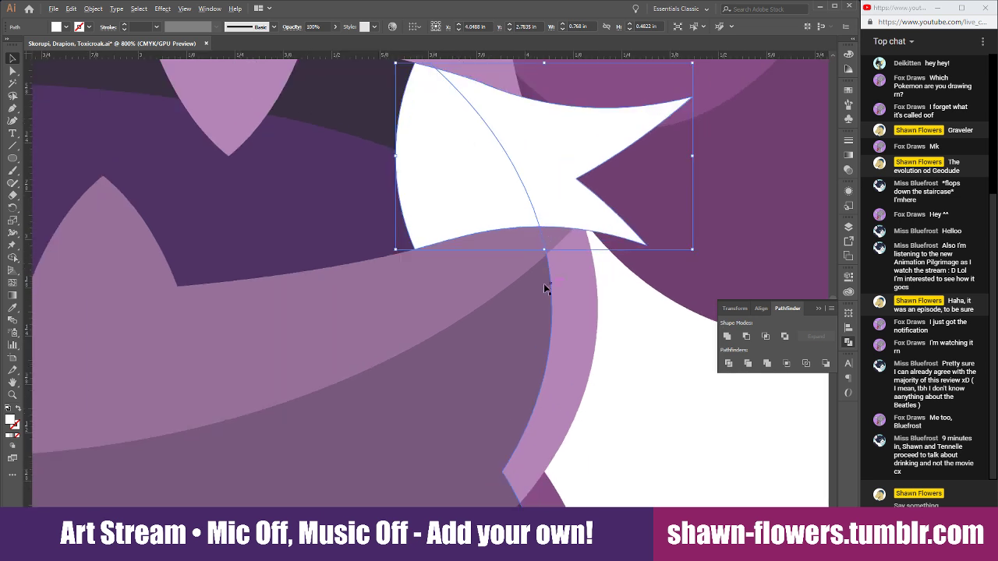
scroll(528, 218, down, 2)
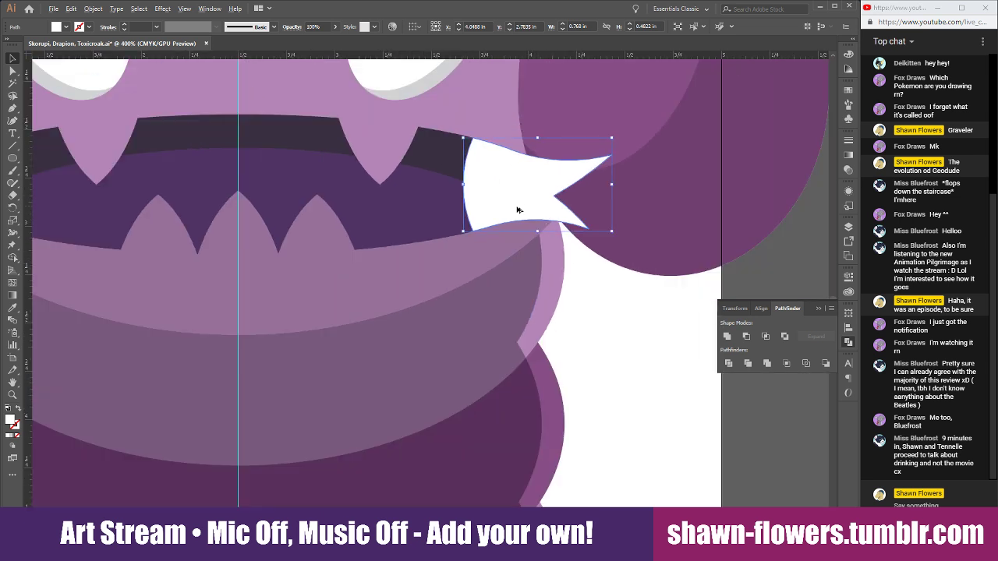
drag(517, 210, 517, 197)
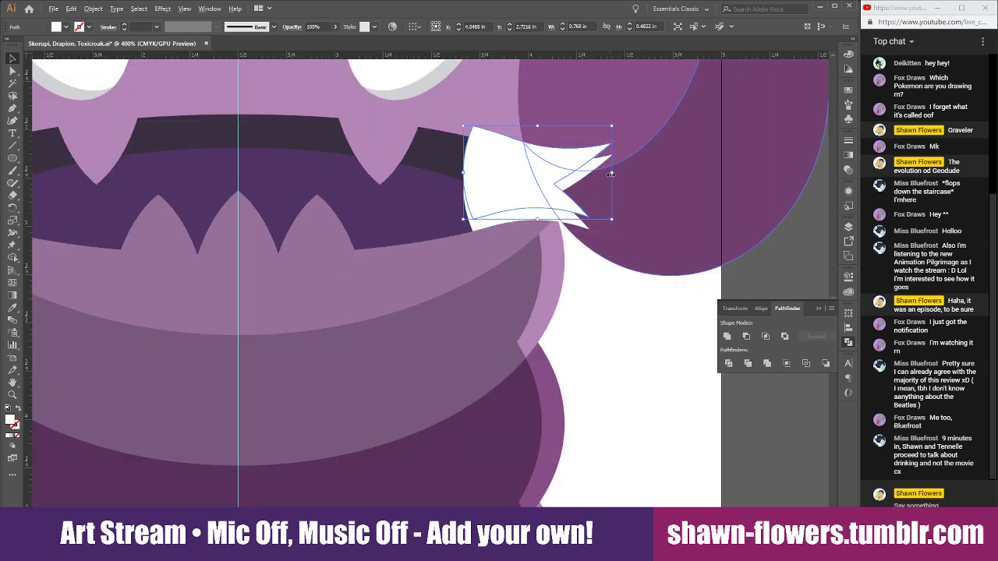
drag(610, 174, 623, 174)
scroll(587, 215, up, 2)
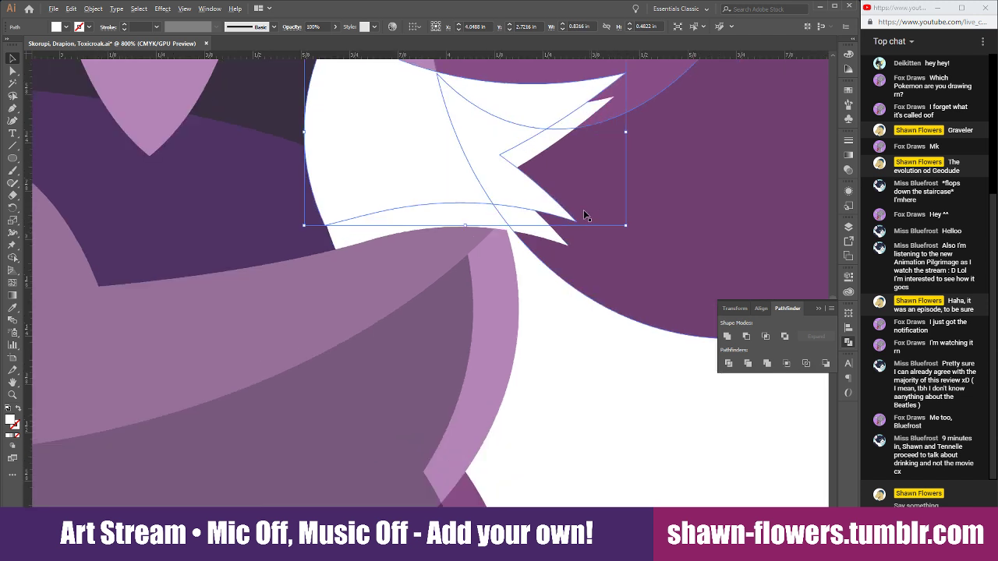
drag(520, 193, 522, 195)
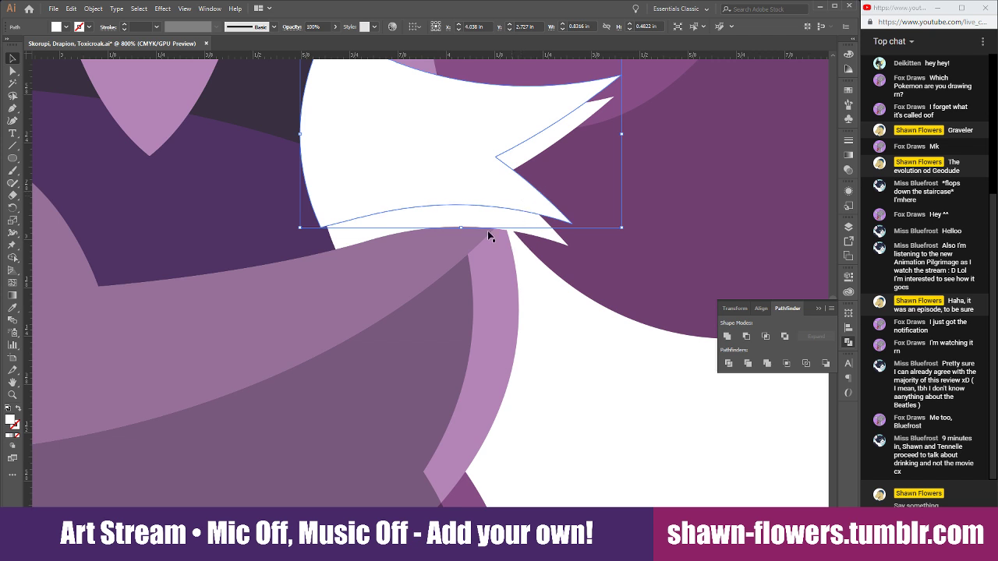
Subtract the shifted copy from the underlying fang duplicate and ungroup the remaining shadow strips.
shift+click(434, 220)
click(746, 336)
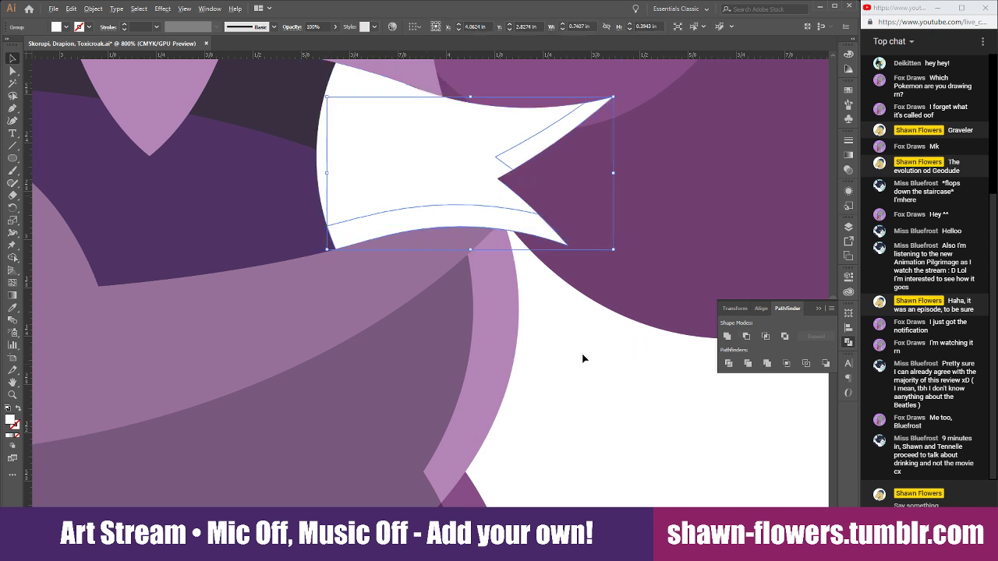
scroll(571, 366, down, 2)
scroll(572, 367, up, 1)
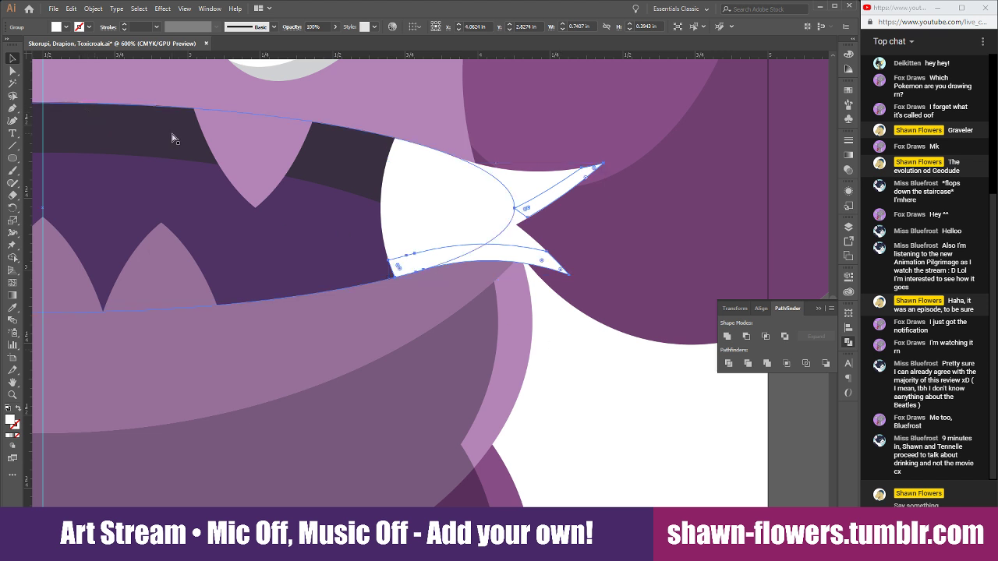
key(ctrl+shift+g)
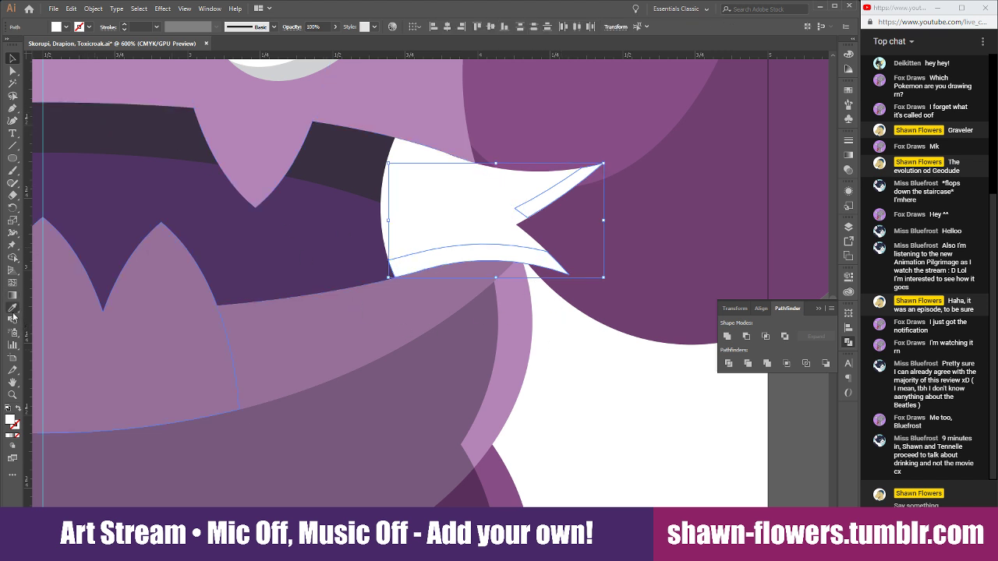
Fill both fang shadow strips with the light grey of the eye shading.
click(12, 312)
key(ctrl+shift+a)
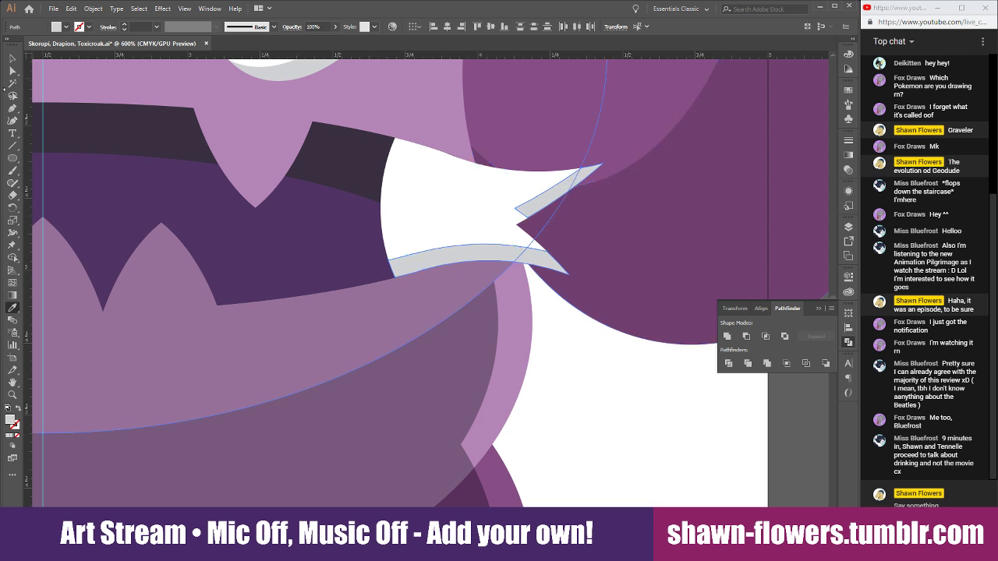
click(12, 58)
click(436, 203)
click(609, 372)
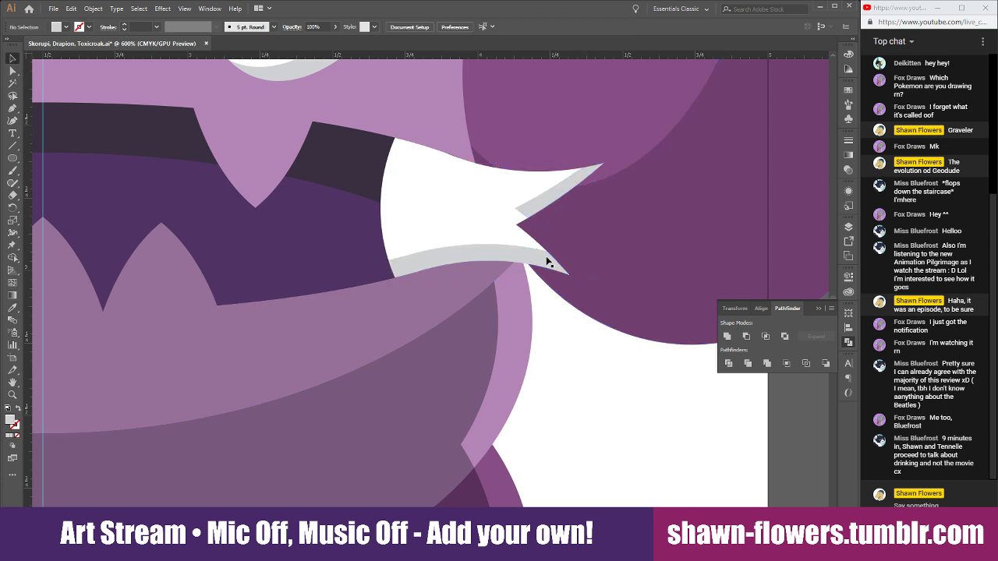
Enlarge the upper grey shadow strip to about 0.46 by 0.26 in, shift it toward the fork, and intersect it with the white fang.
click(539, 209)
scroll(539, 209, up, 2)
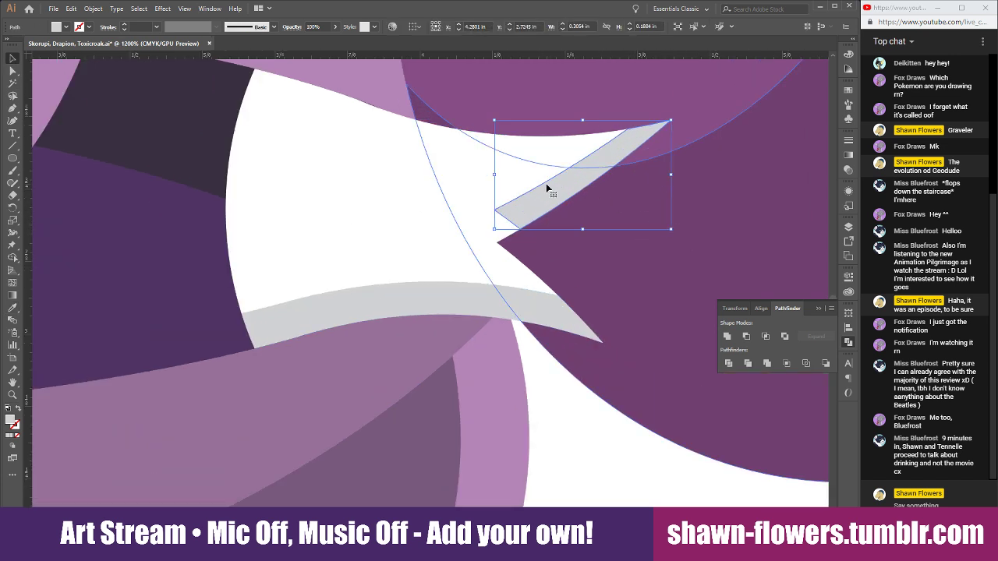
drag(546, 188, 534, 226)
drag(660, 132, 740, 105)
drag(481, 249, 475, 257)
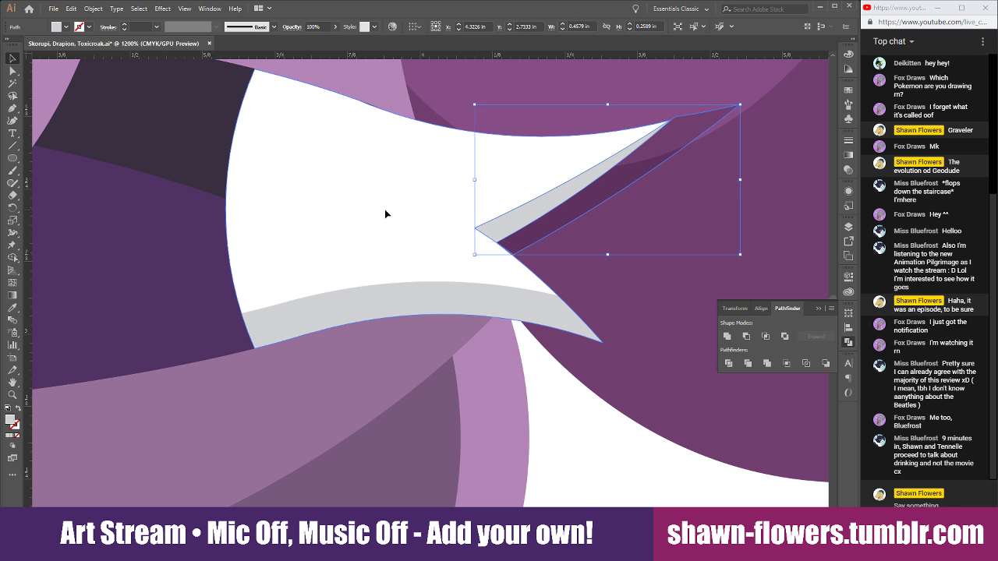
click(766, 337)
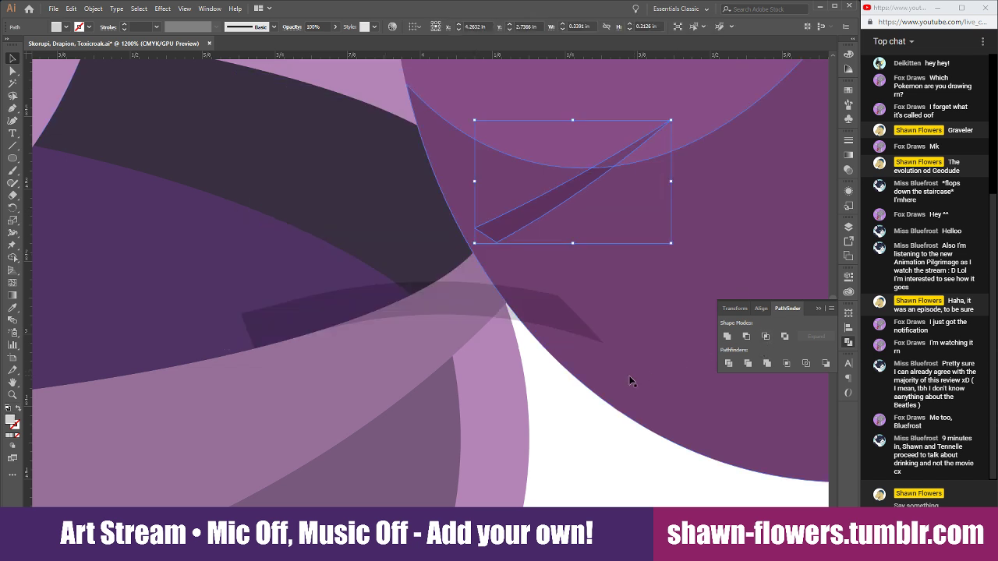
Undo the last intersection, duplicate the white fang in place, and intersect the copy with the upper grey shadow strip.
key(ctrl+z)
click(557, 425)
click(267, 208)
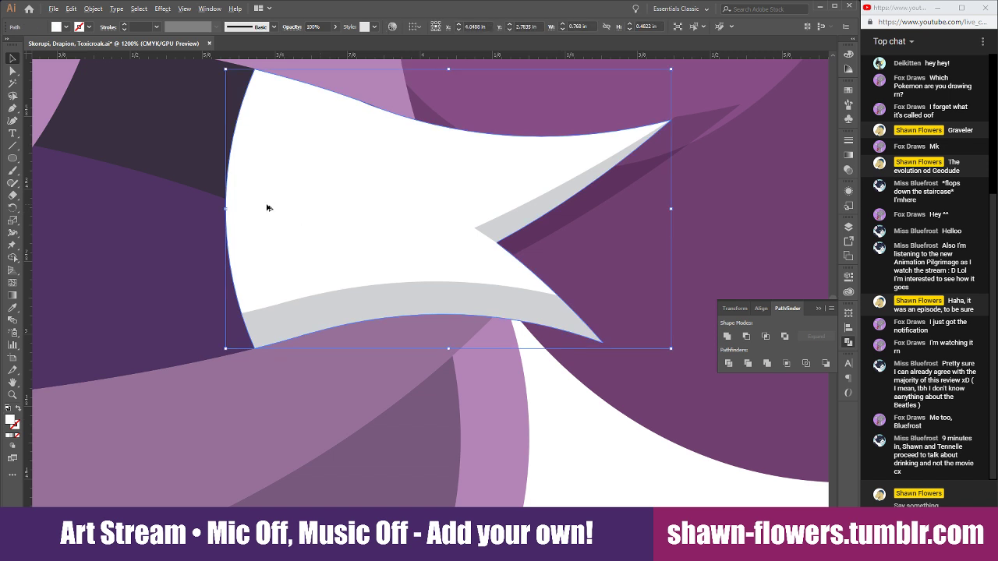
mouse_move(267, 206)
mouse_down()
mouse_move(326, 205)
mouse_move(277, 205)
mouse_up()
shift+click(543, 227)
click(765, 336)
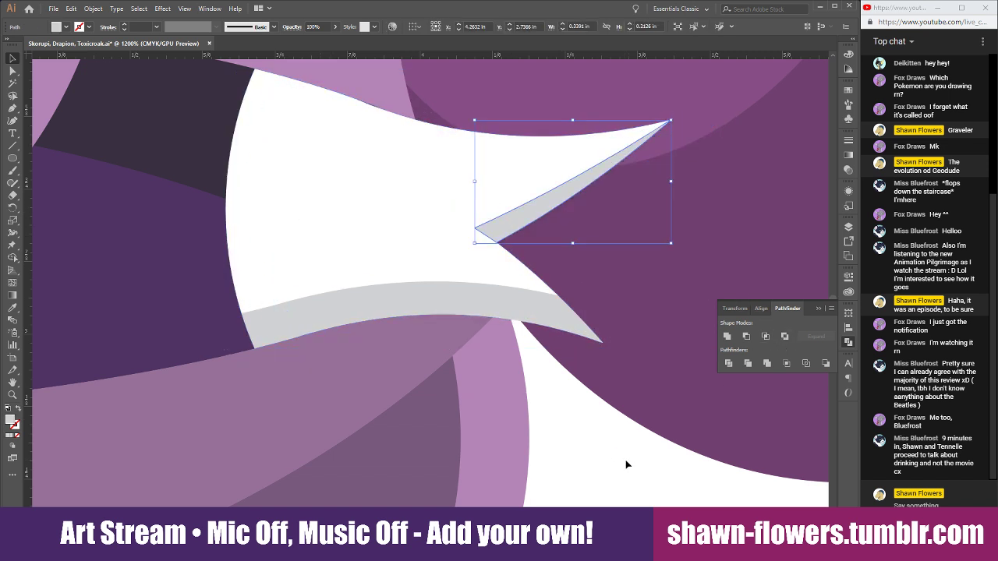
key(ctrl+shift+a)
scroll(595, 437, down, 8)
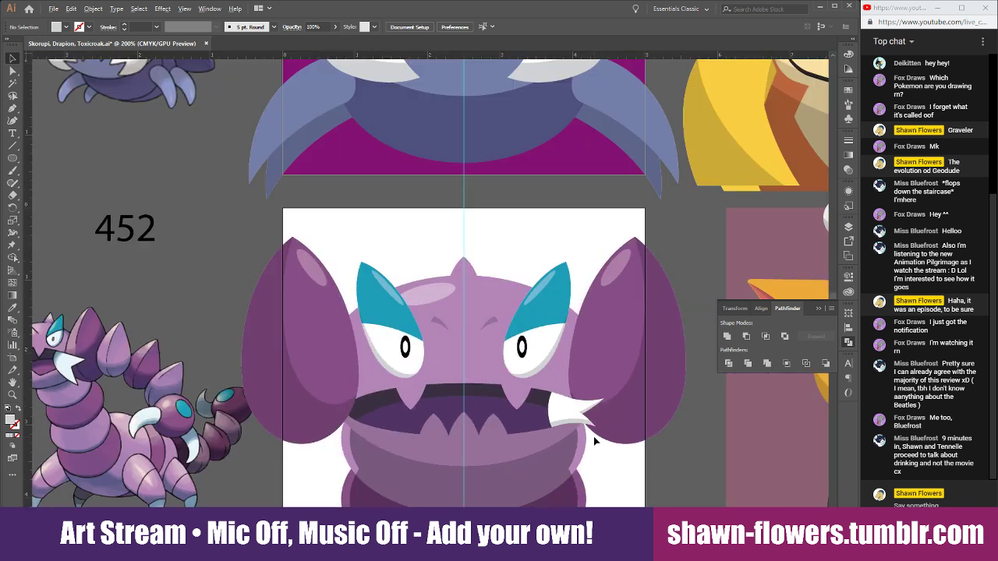
Duplicate the white fang and its two shadow strips to the opposite mouth corner and reflect the copy across the vertical axis.
scroll(529, 460, up, 2)
click(593, 383)
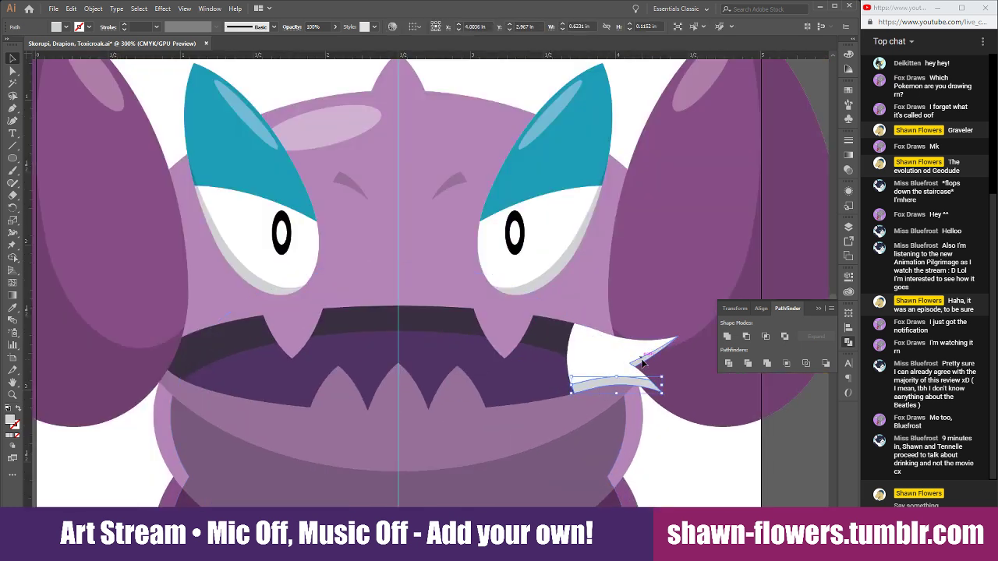
shift+click(601, 351)
drag(601, 351, 166, 352)
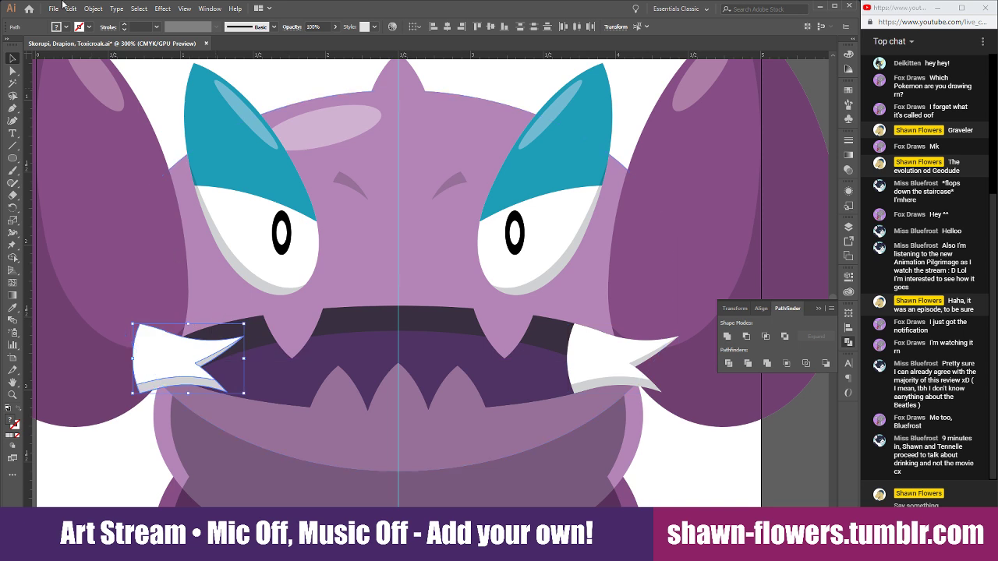
click(94, 10)
mouse_move(121, 21)
click(301, 61)
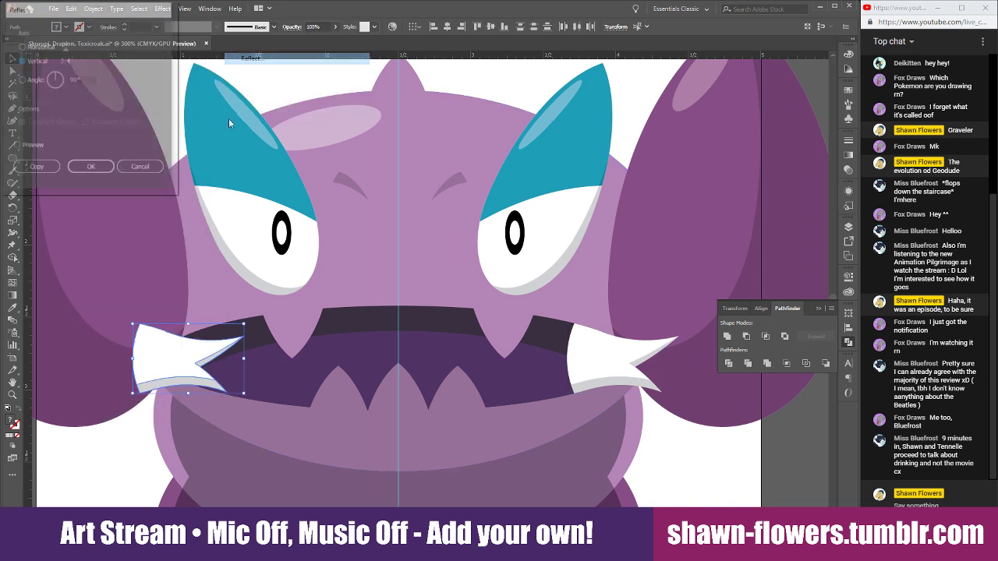
click(91, 168)
Move the mirrored fang outward until its corner meets the upper edge of the mouth opening.
scroll(232, 457, up, 4)
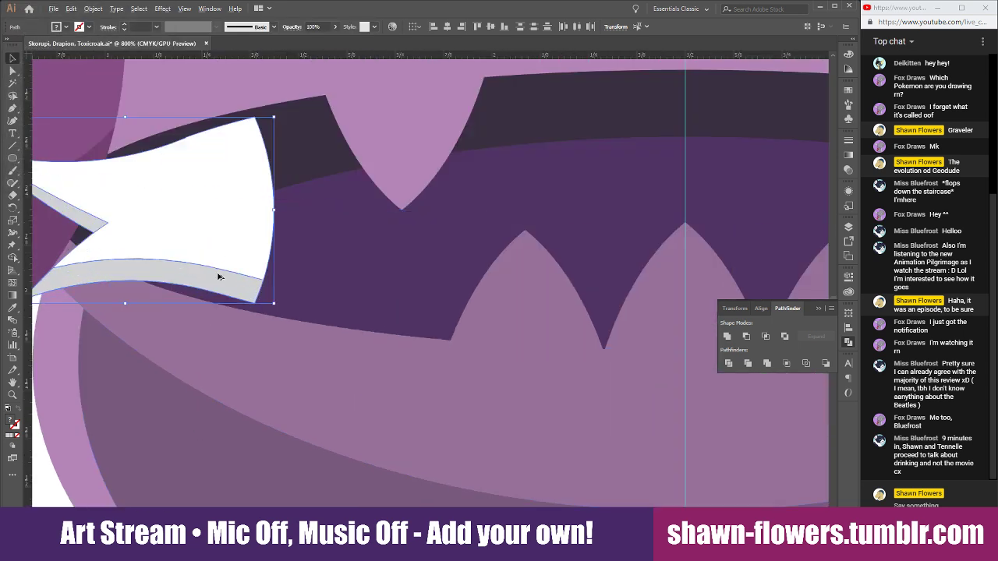
drag(248, 246, 210, 240)
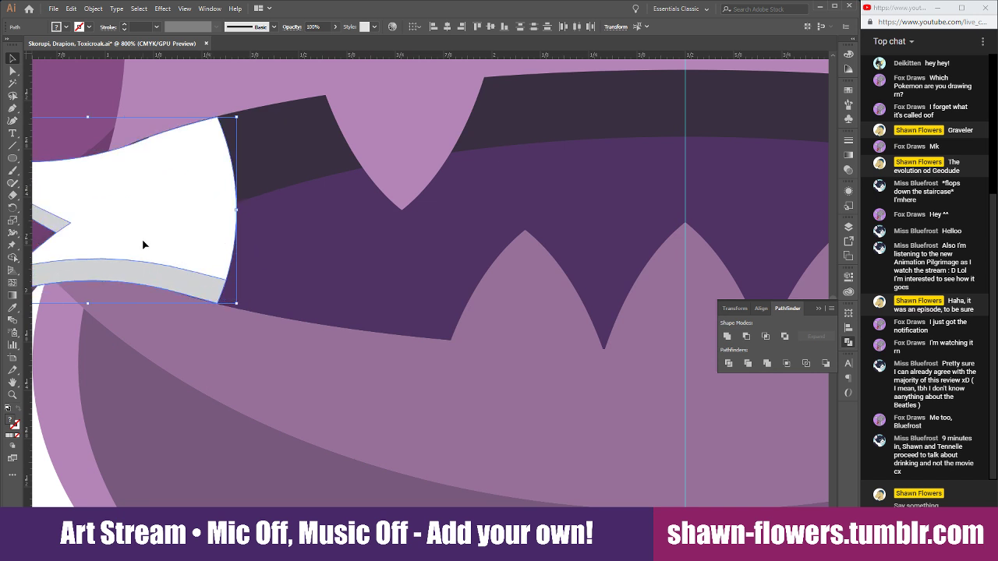
scroll(189, 138, up, 4)
scroll(218, 163, up, 5)
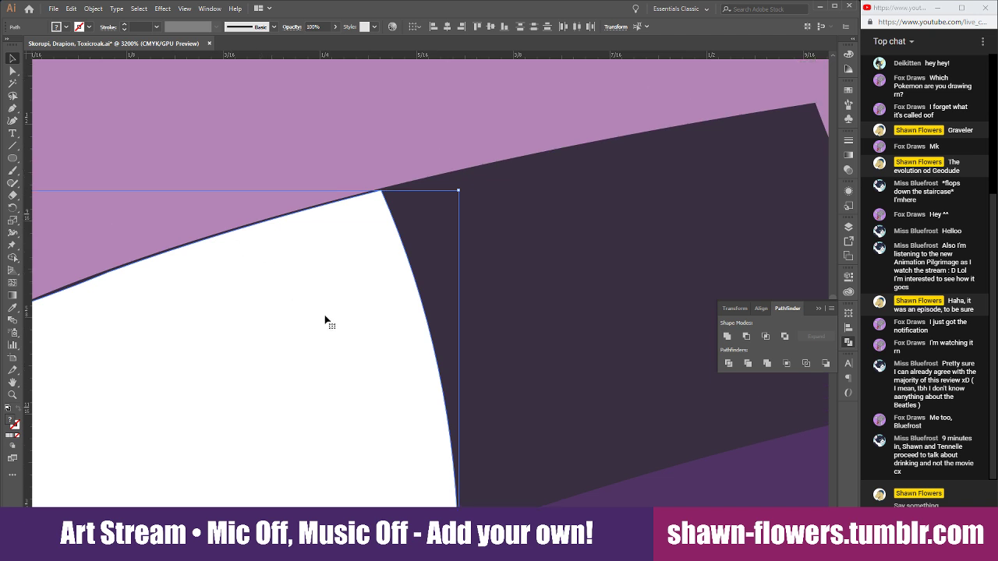
drag(327, 325, 367, 299)
scroll(294, 317, down, 7)
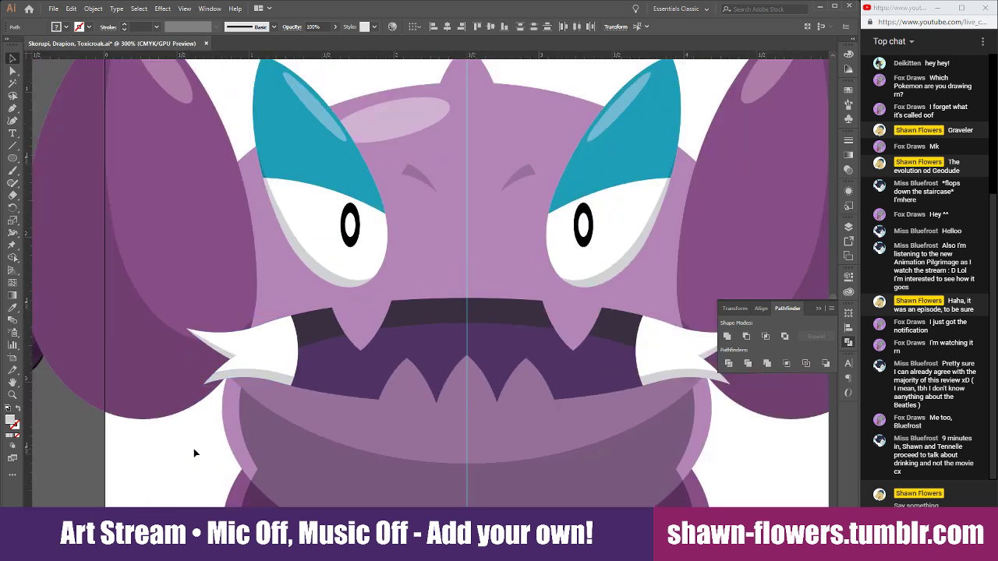
Draw a 5 by 5 in rectangle covering artboard 452 and send it behind all the Drapion artwork.
scroll(193, 446, down, 2)
scroll(199, 444, down, 2)
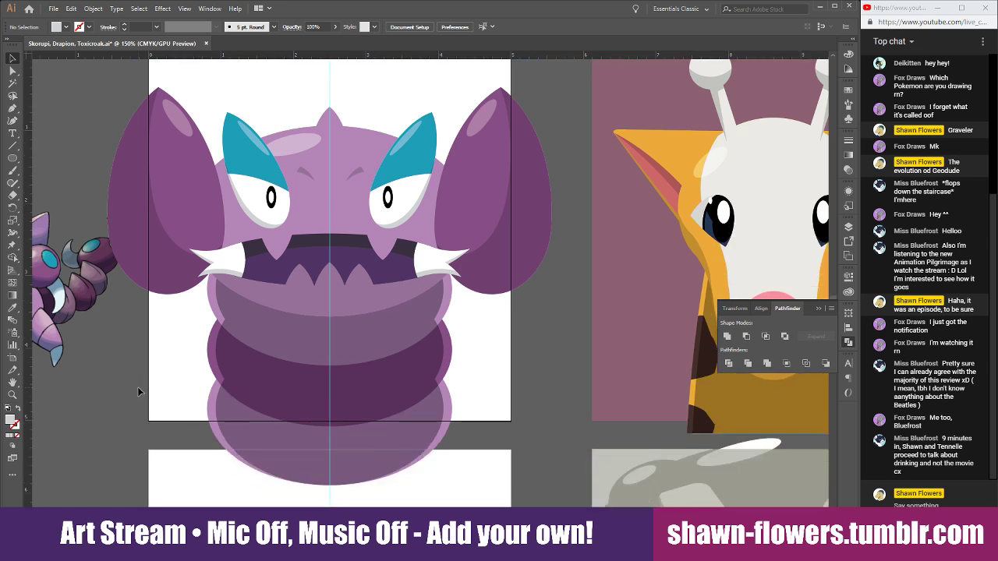
scroll(138, 387, down, 3)
scroll(161, 399, up, 2)
scroll(213, 401, left, 2)
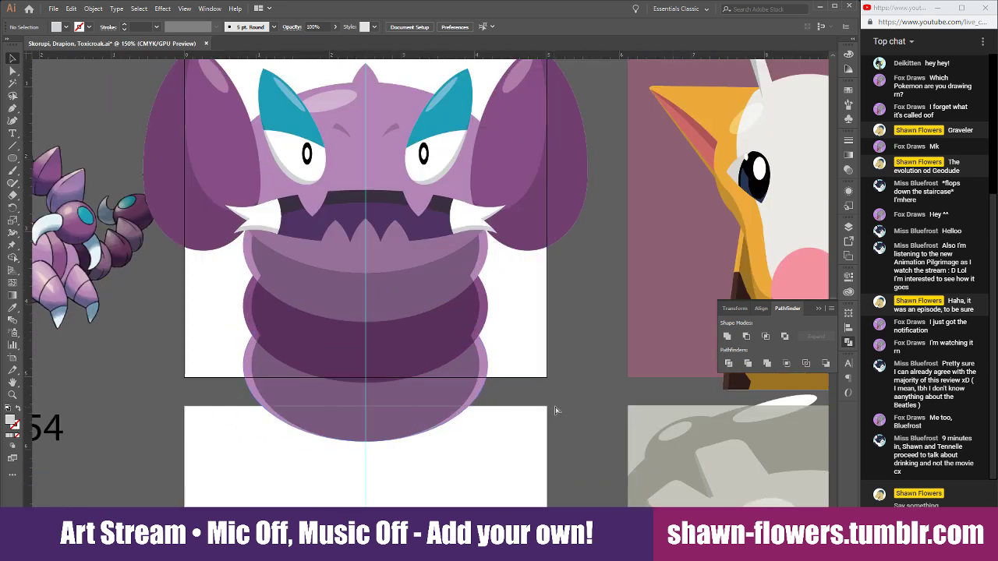
scroll(555, 411, left, 3)
scroll(658, 368, up, 3)
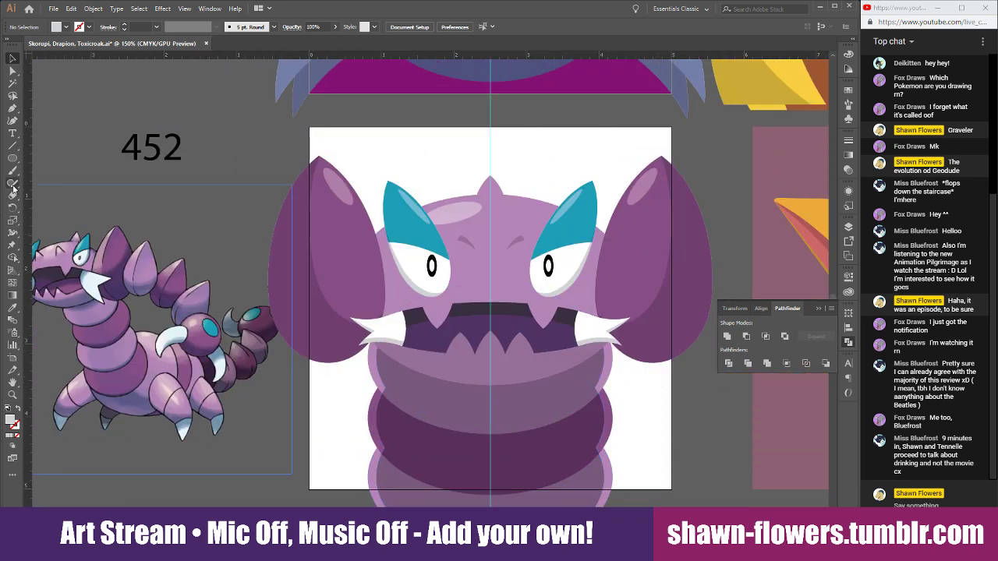
drag(13, 158, 50, 159)
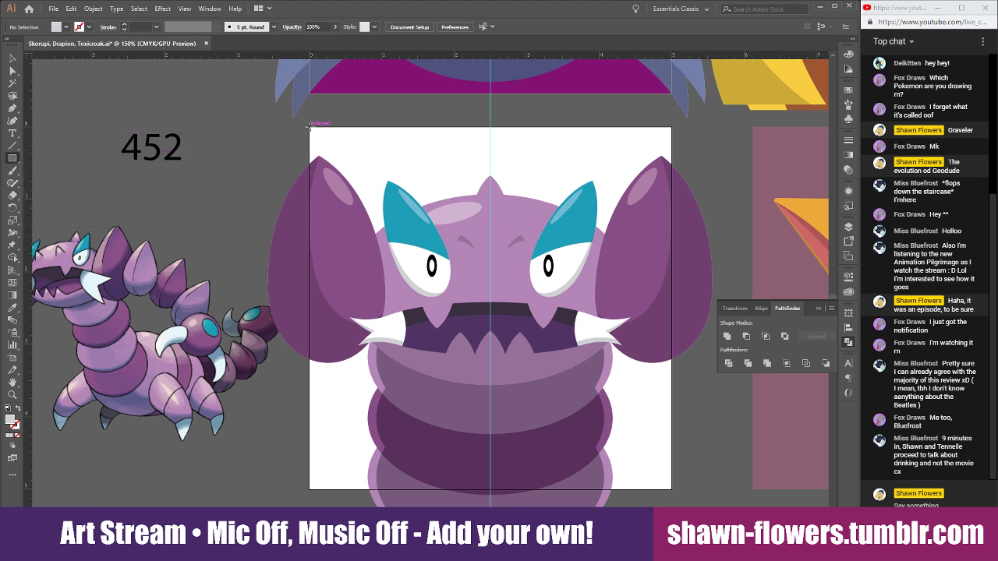
drag(309, 127, 669, 454)
key(ctrl+shift+bracketleft)
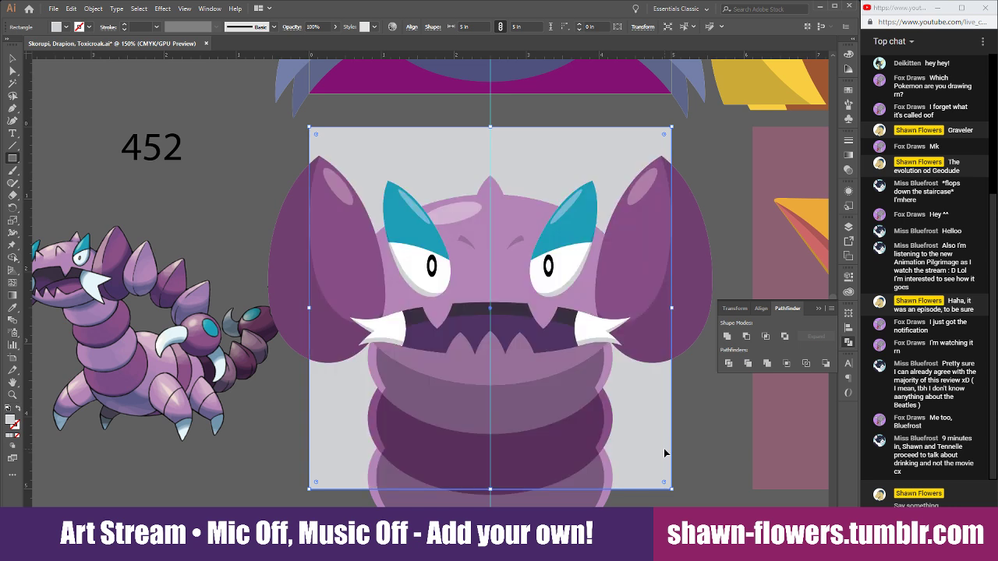
Fill the artboard 452 background square with a dark indigo sampled from the tail in the Skorupi reference image.
key(i)
scroll(378, 238, up, 5)
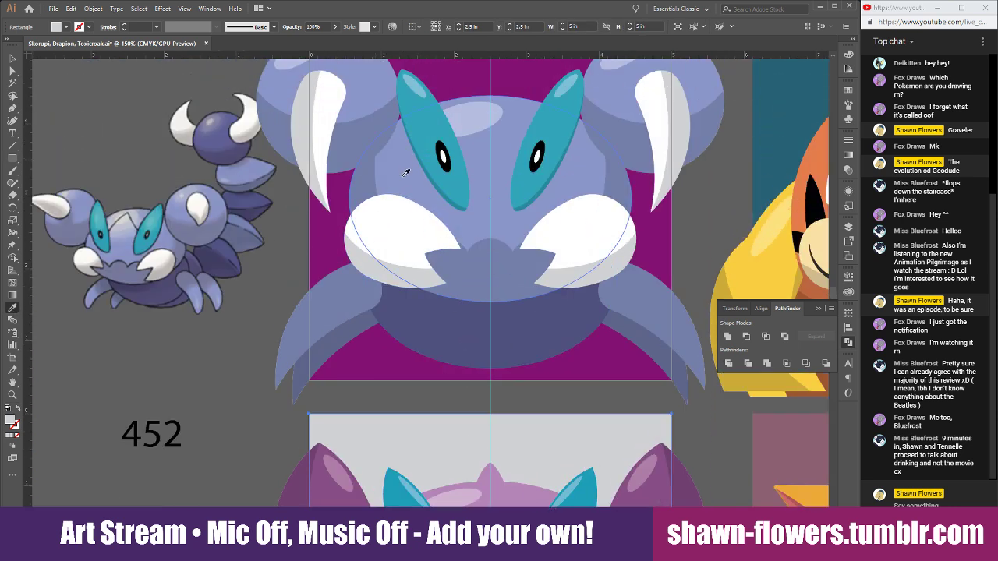
click(468, 257)
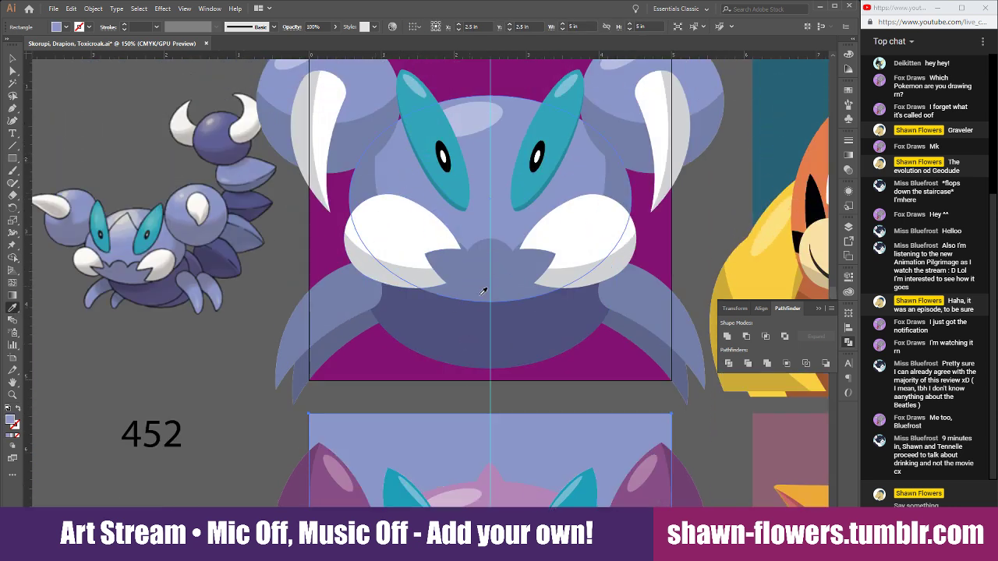
scroll(489, 330, down, 3)
scroll(484, 207, up, 1)
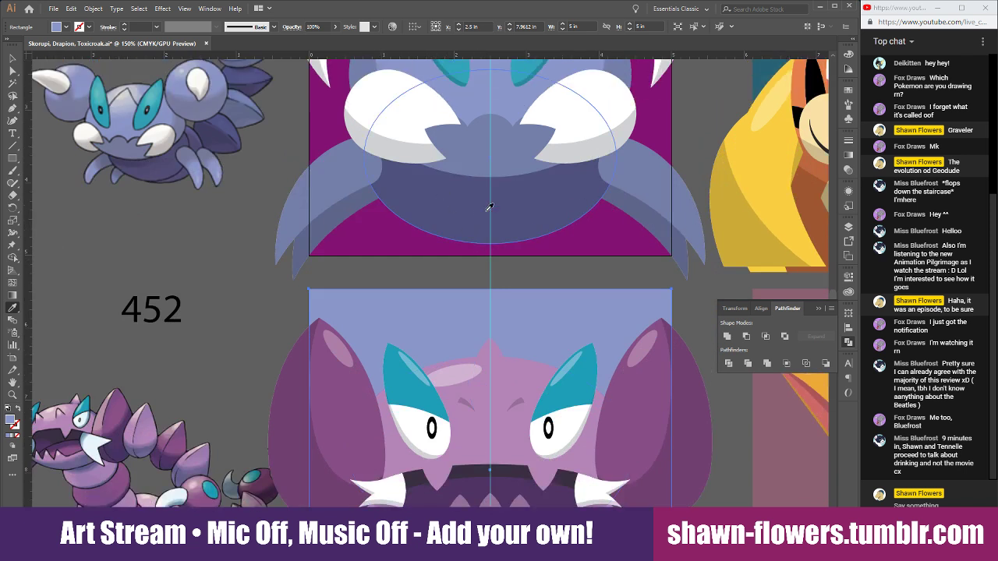
alt+scroll(481, 206, down, 2)
click(304, 153)
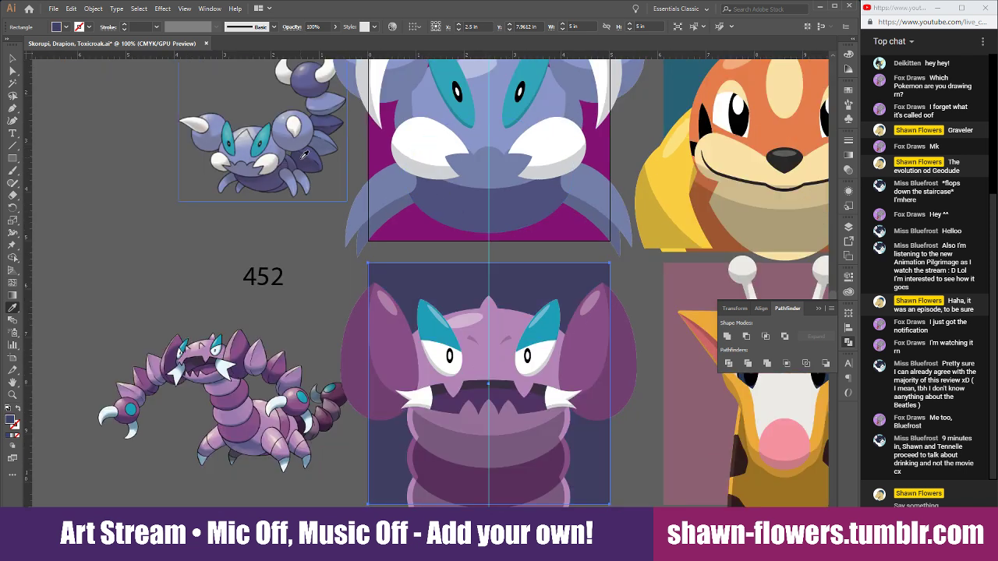
key(v)
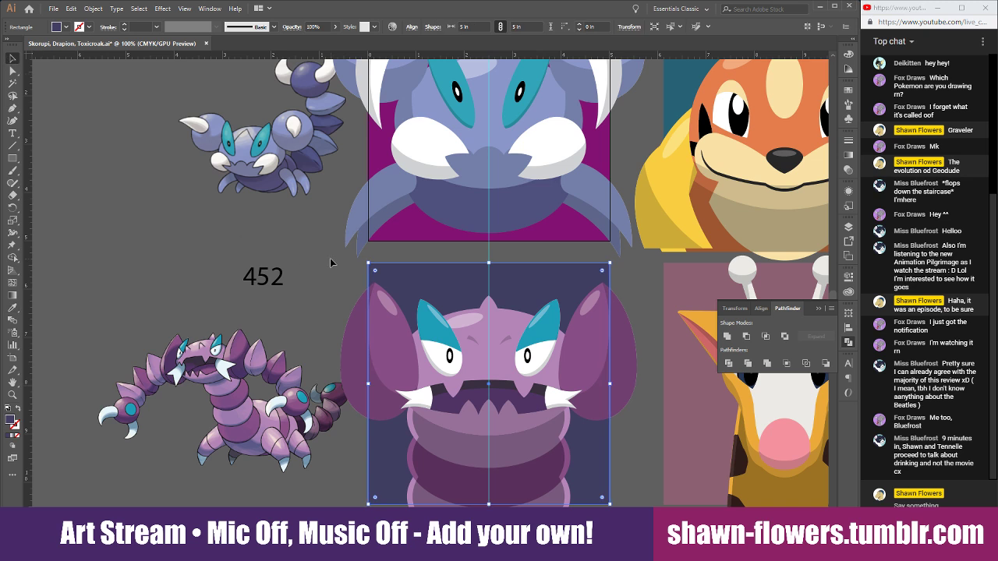
click(330, 264)
Recolour the artboard 451 background square with a dark plum sampled from the tail in the Drapion reference image.
scroll(331, 264, down, 1)
scroll(436, 366, up, 2)
scroll(531, 399, down, 4)
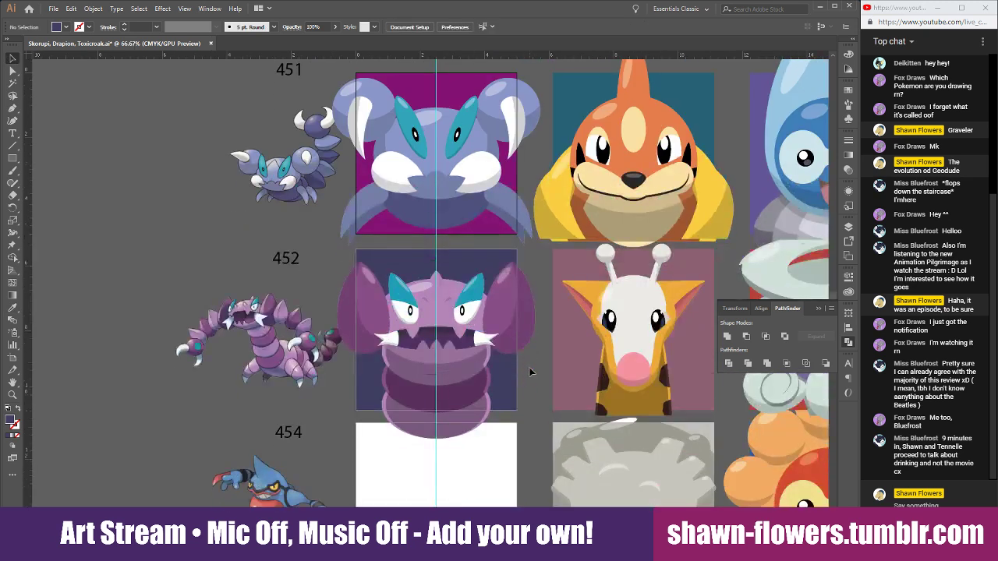
scroll(514, 355, up, 1)
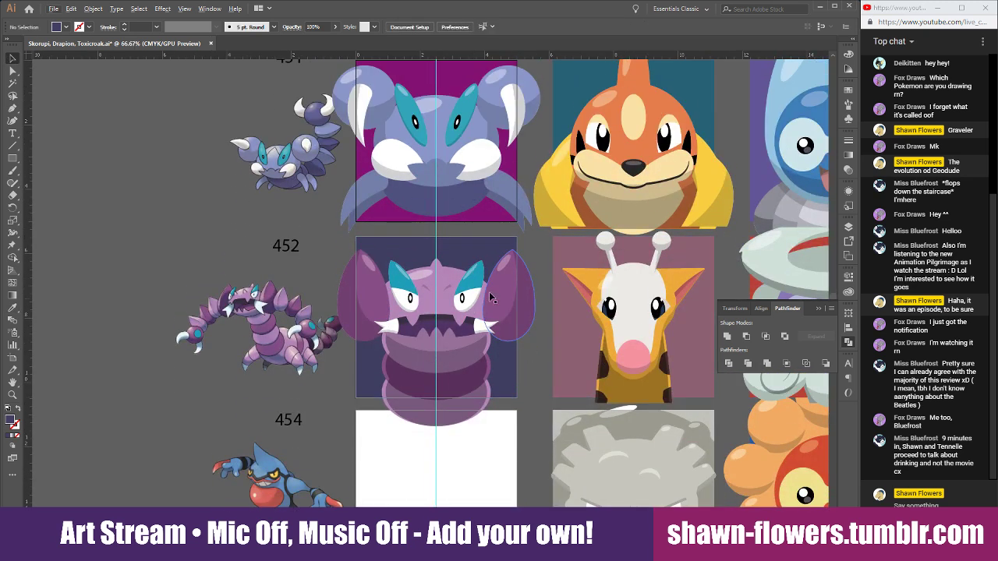
click(487, 218)
click(13, 308)
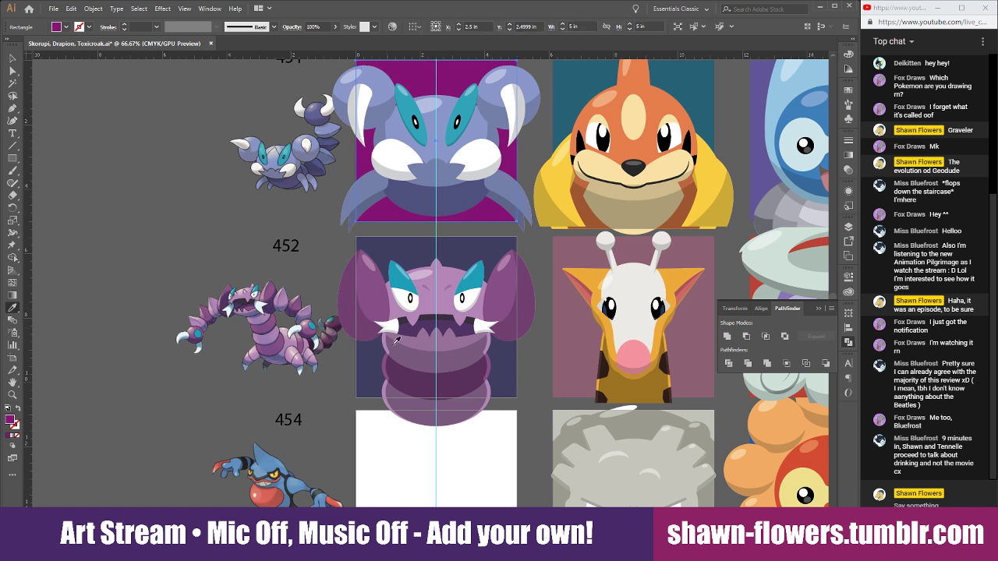
click(273, 307)
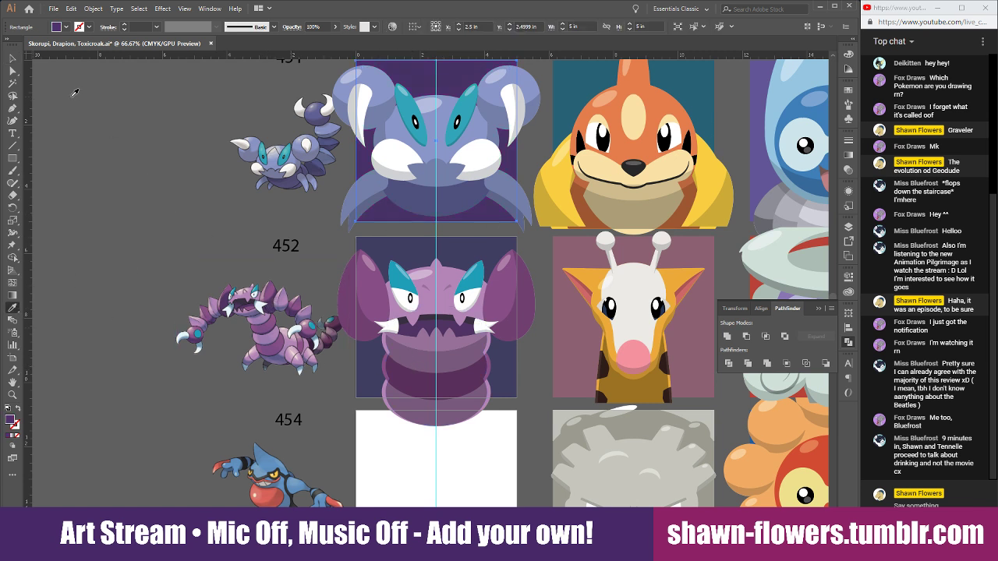
click(273, 288)
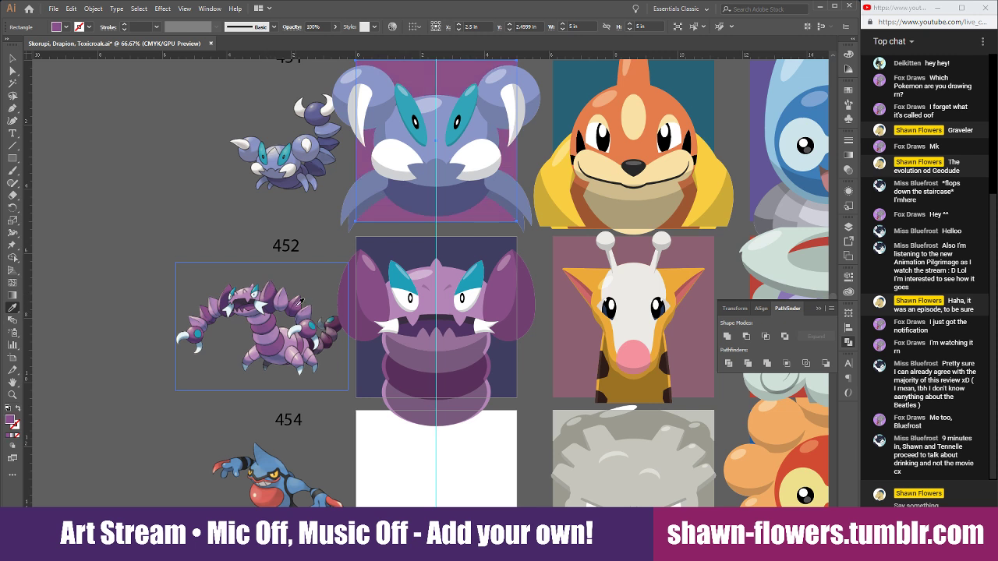
click(298, 309)
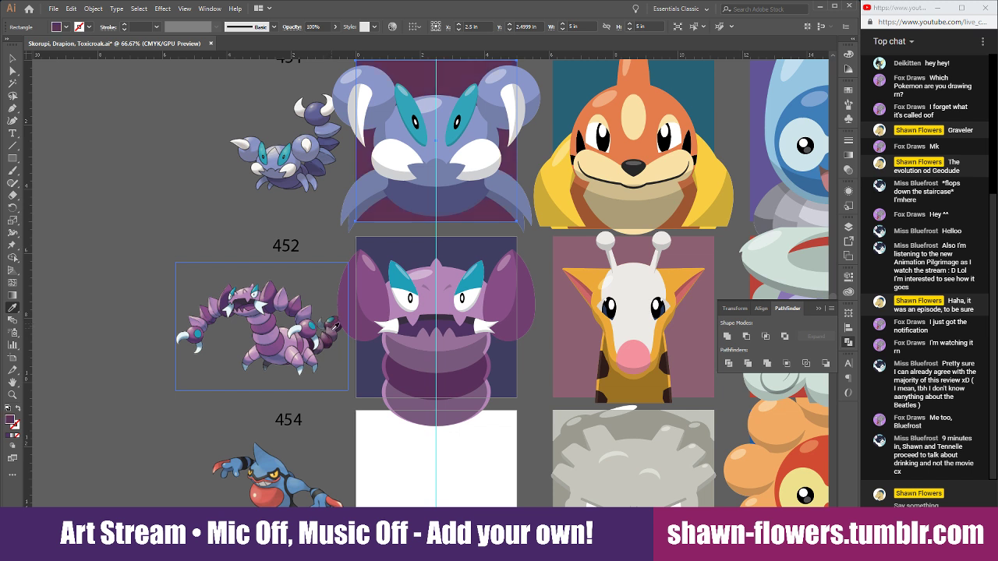
click(330, 333)
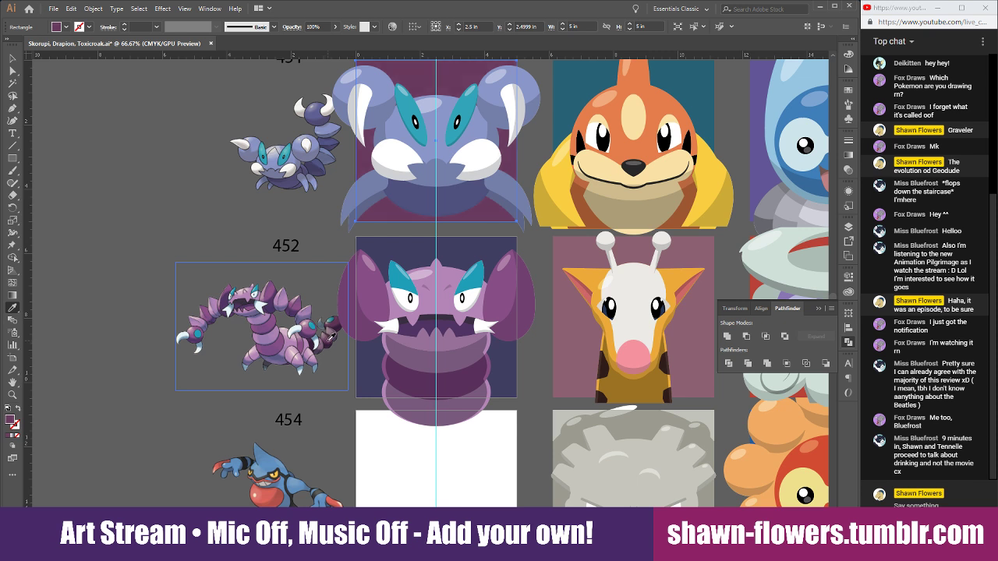
click(12, 59)
click(85, 181)
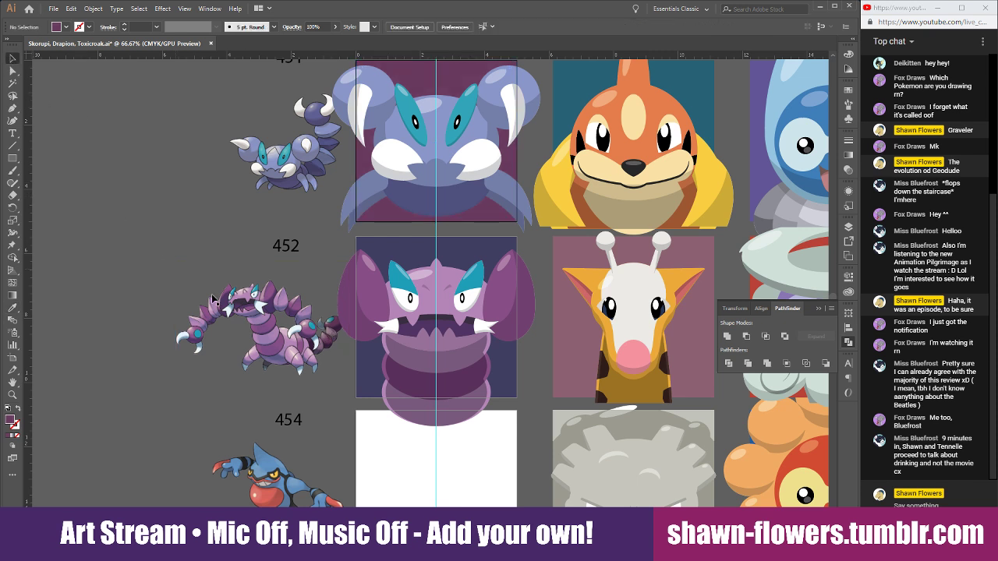
scroll(576, 482, up, 2)
scroll(576, 484, down, 1)
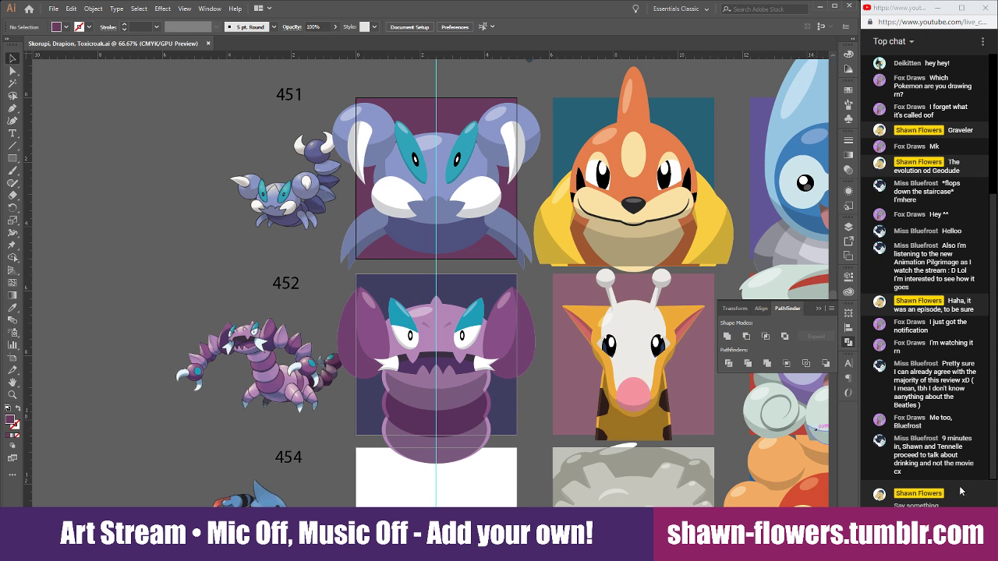
Post the message "Scorpions done!" in the YouTube live chat.
click(914, 506)
text(sl)
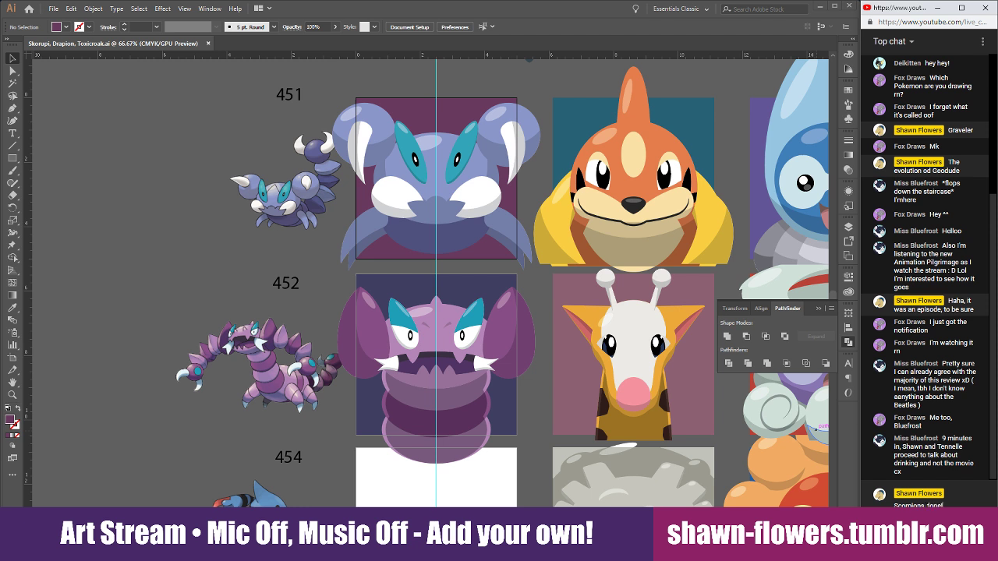
key(Return)
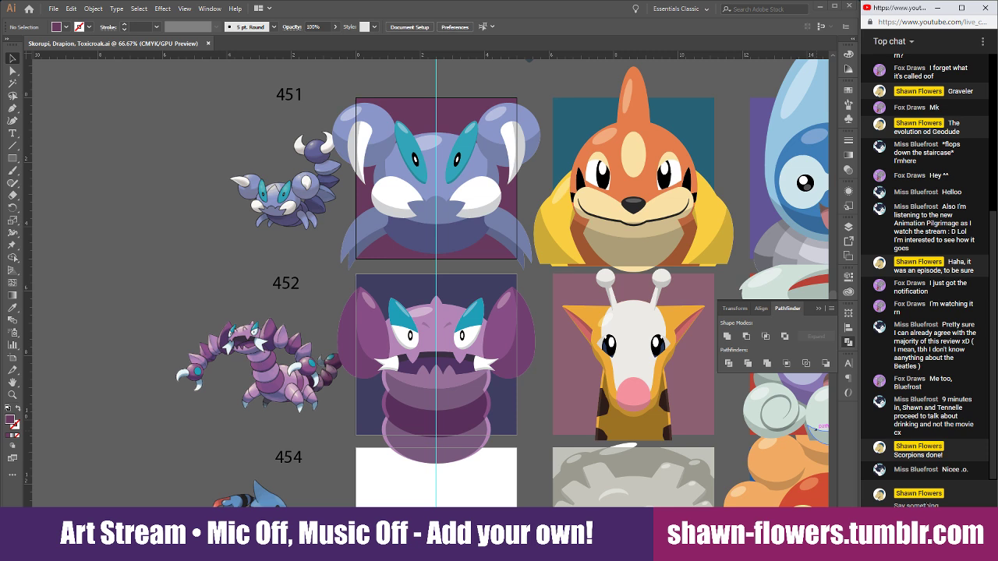
Examine the Toxicroak reference image beside the empty artboard 454.
scroll(440, 325, down, 5)
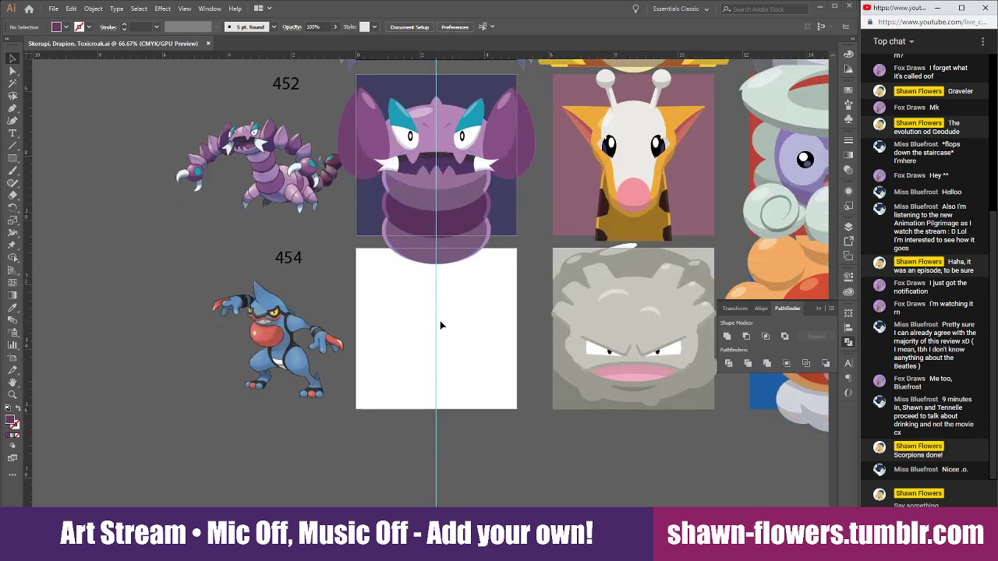
scroll(440, 326, up, 2)
scroll(379, 301, down, 1)
scroll(403, 320, up, 1)
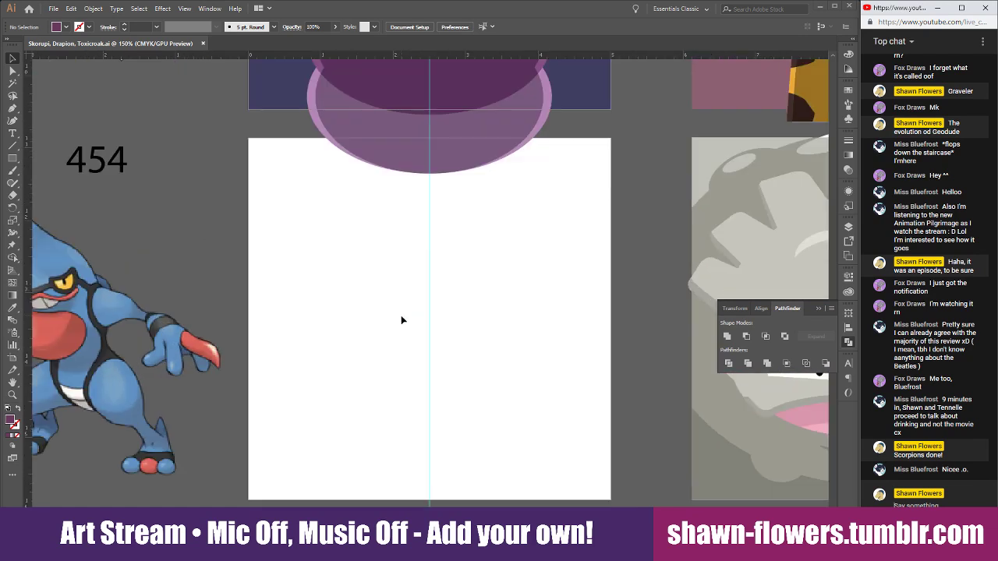
scroll(437, 312, down, 1)
scroll(483, 303, left, 3)
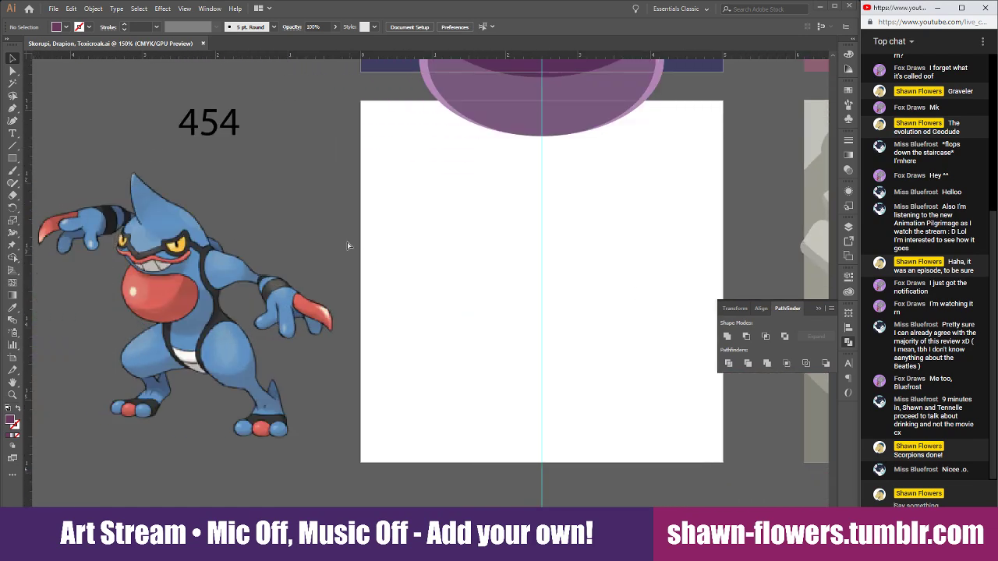
scroll(348, 245, right, 1)
scroll(440, 249, down, 1)
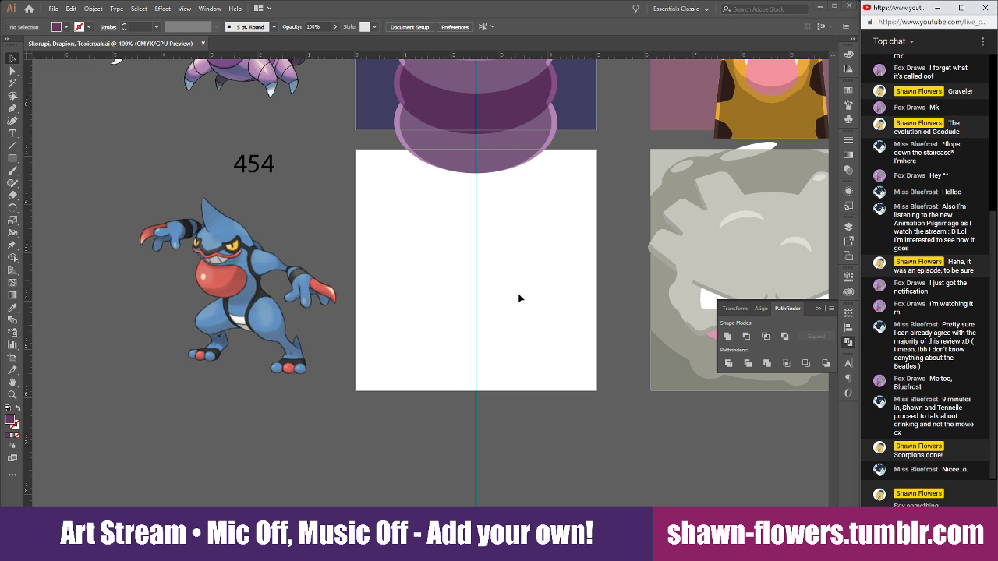
Draw an ellipse about 3.88 by 3.21 in for Toxicroak's head on artboard 454 and centre it on the vertical guide.
scroll(507, 301, up, 1)
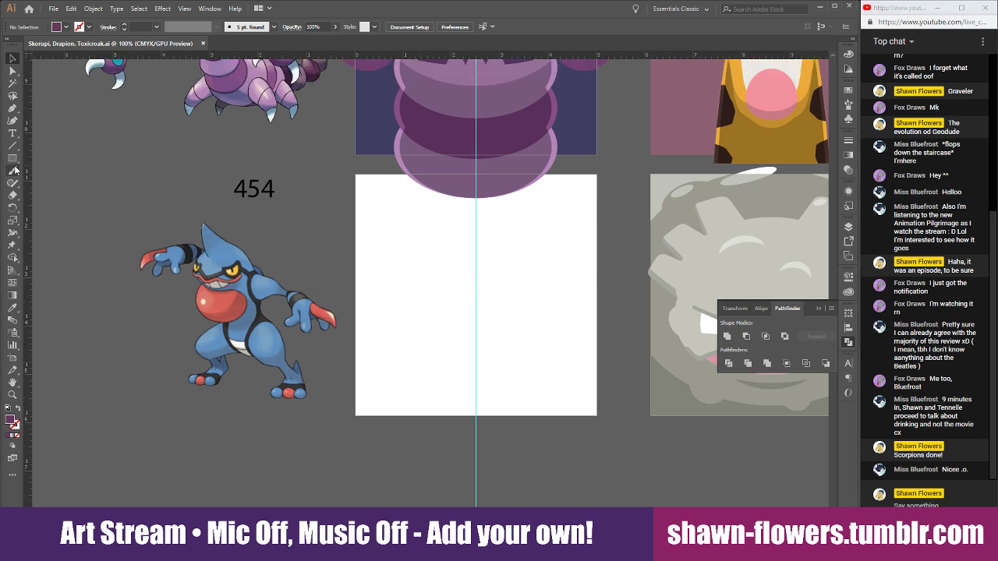
drag(13, 159, 71, 181)
drag(386, 218, 573, 374)
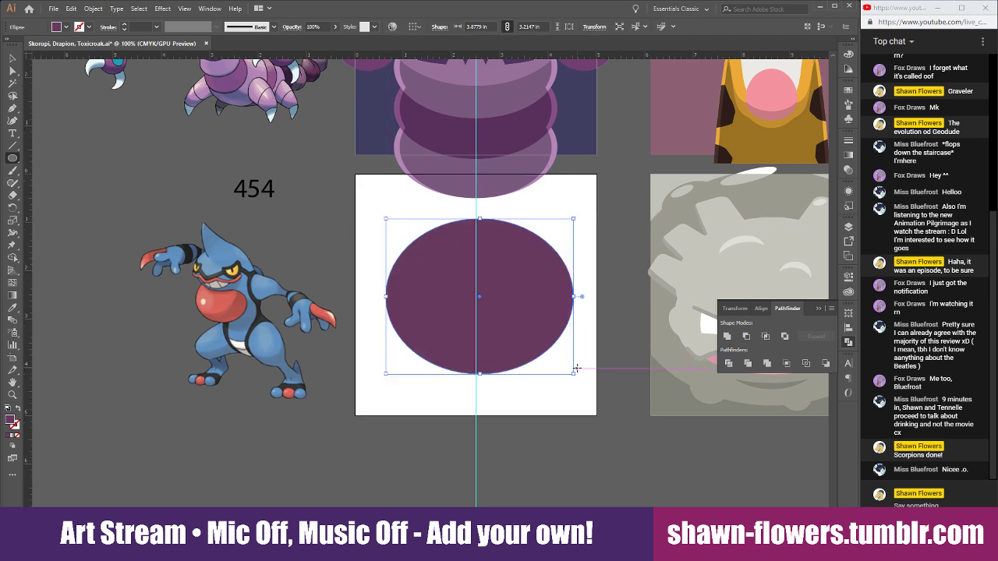
click(12, 58)
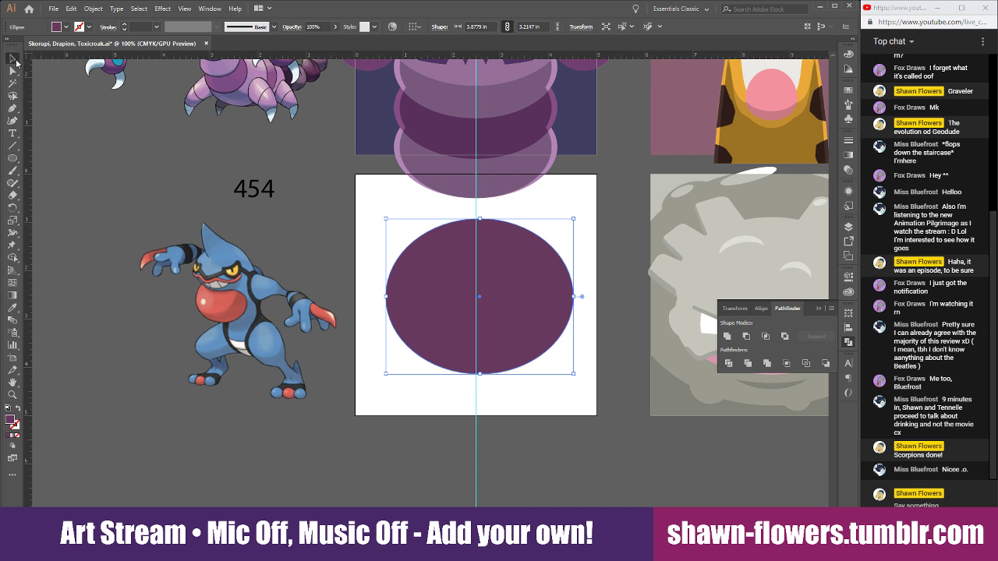
drag(539, 297, 535, 296)
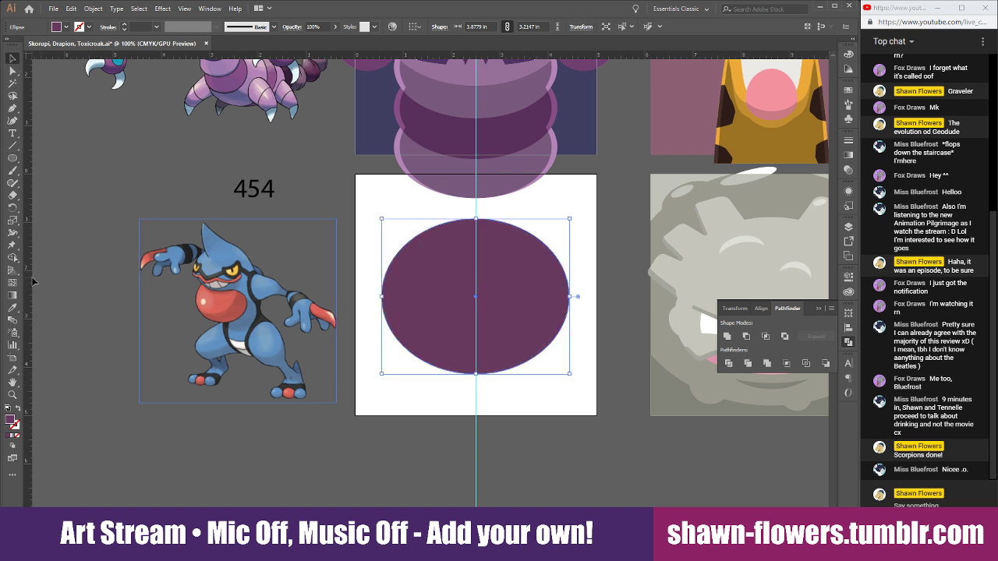
Fill the head ellipse with the light blue sampled from the head in the Toxicroak reference image.
click(12, 307)
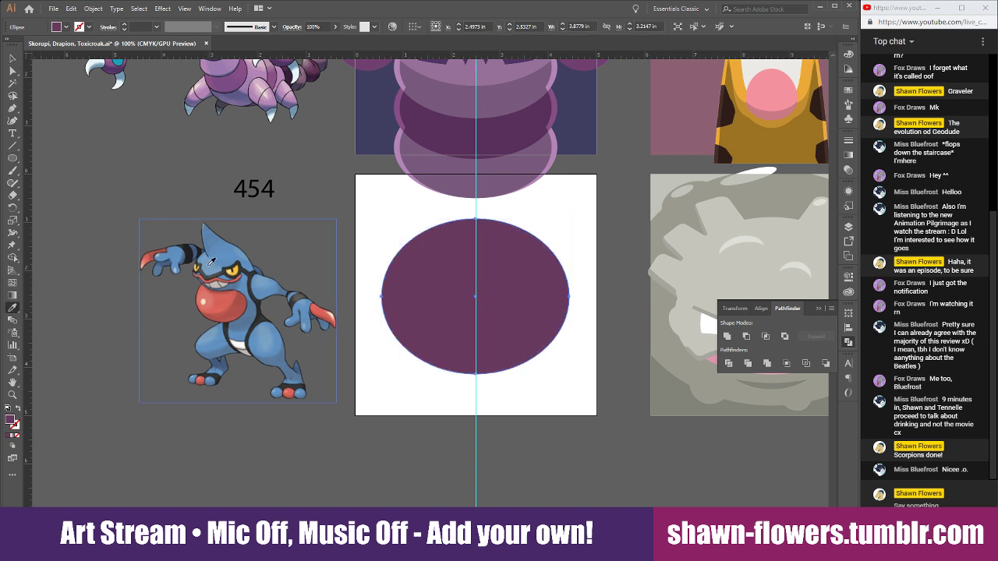
click(209, 260)
click(13, 59)
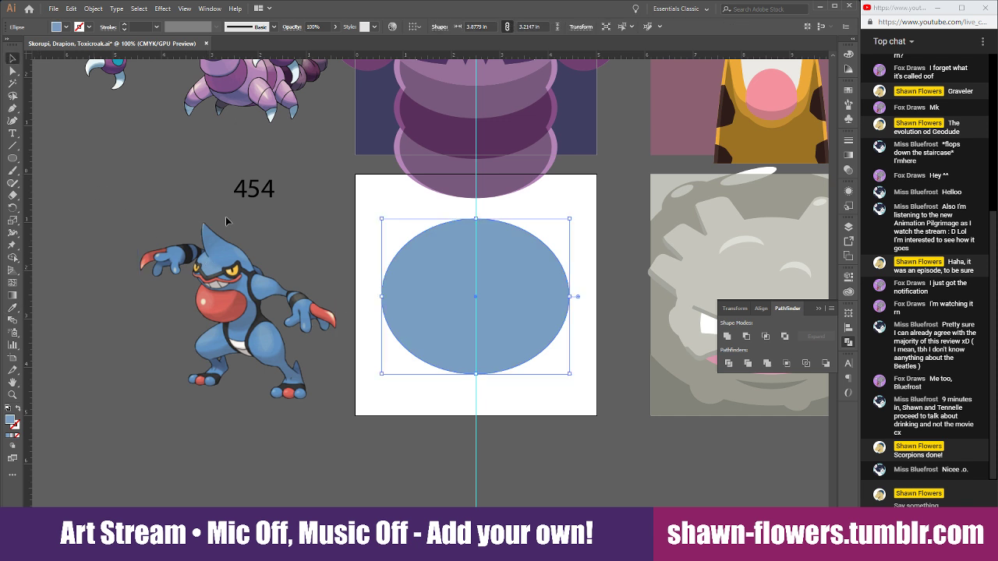
click(617, 451)
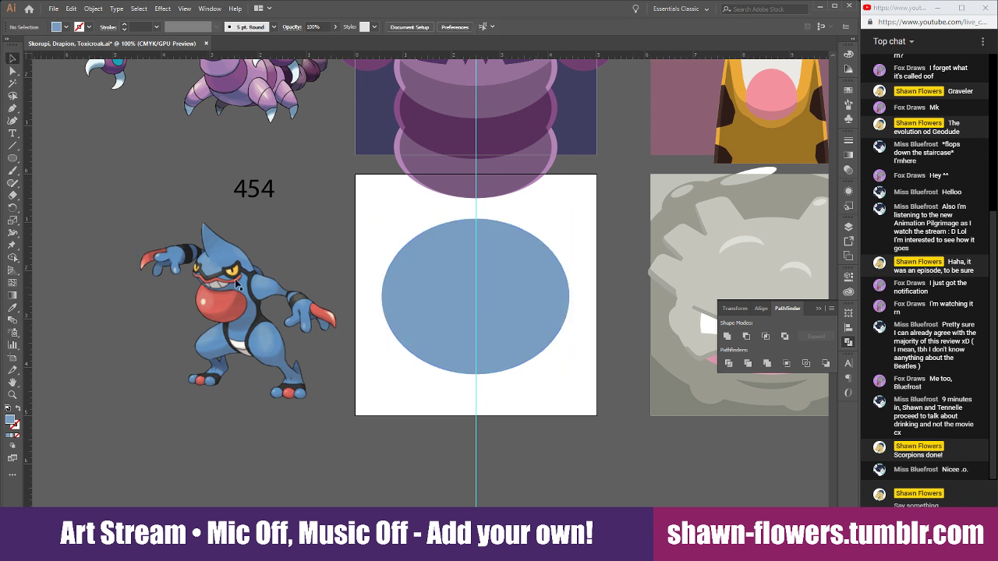
Copy the green teardrop from above the artboards onto Toxicroak's head, turn it point-up, narrow it to about 1.26 in and centre it.
scroll(528, 316, down, 2)
scroll(577, 234, up, 5)
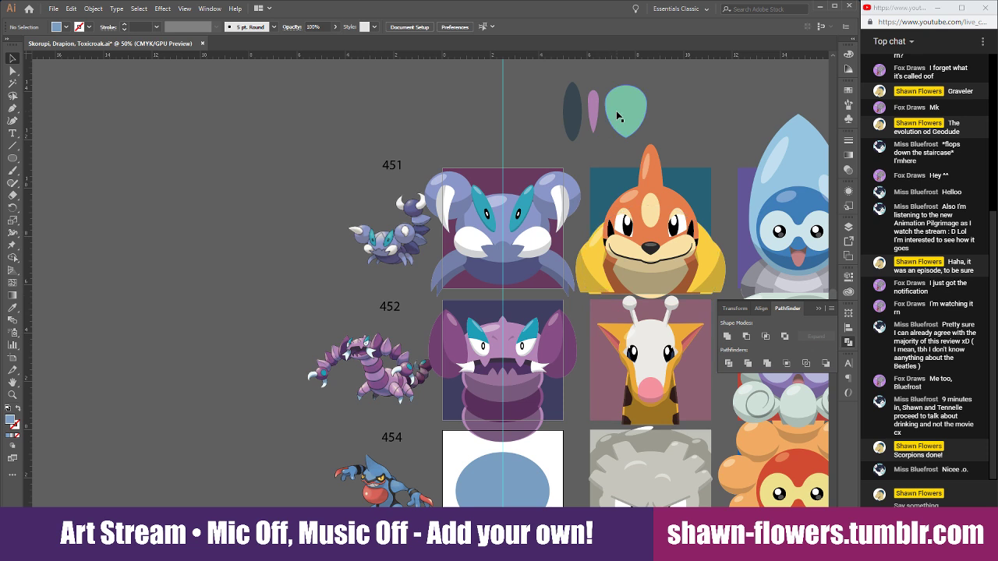
drag(624, 121, 501, 466)
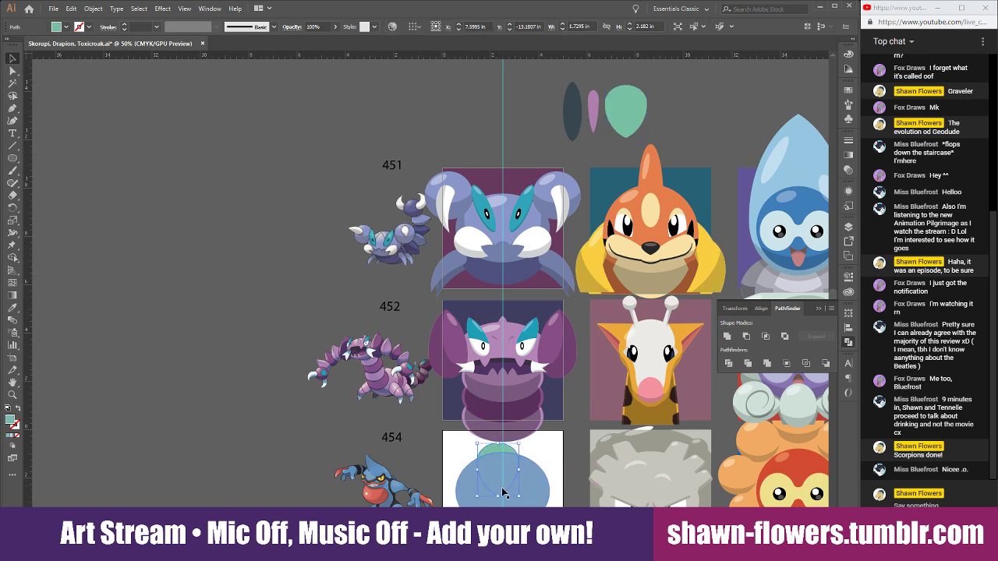
scroll(501, 464, up, 2)
scroll(479, 291, down, 2)
scroll(478, 291, down, 2)
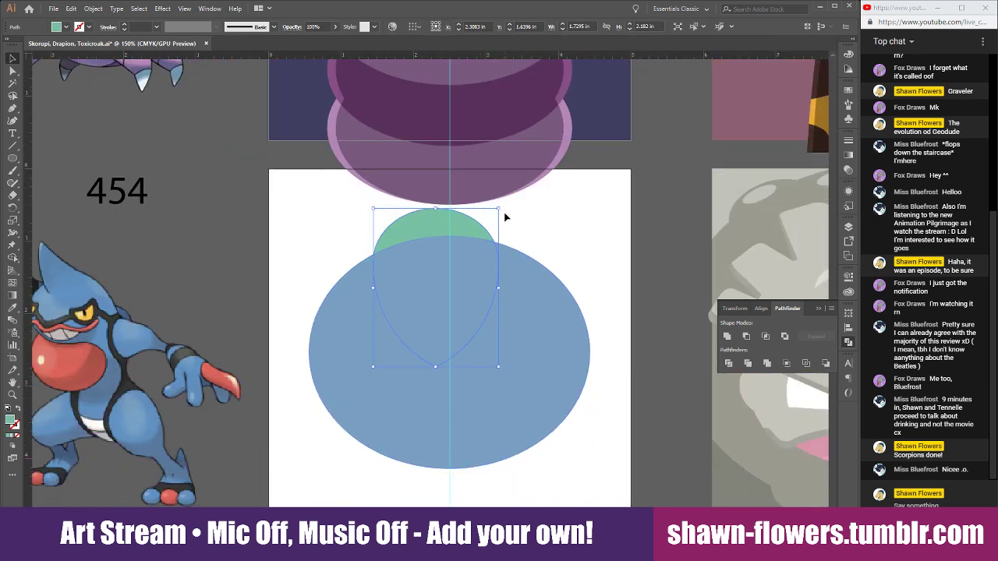
drag(503, 209, 446, 183)
drag(512, 241, 491, 249)
Enlarge the teardrop horn to about 1.45 by 2.67 in, extending its tip above artboard 454.
scroll(490, 262, down, 2)
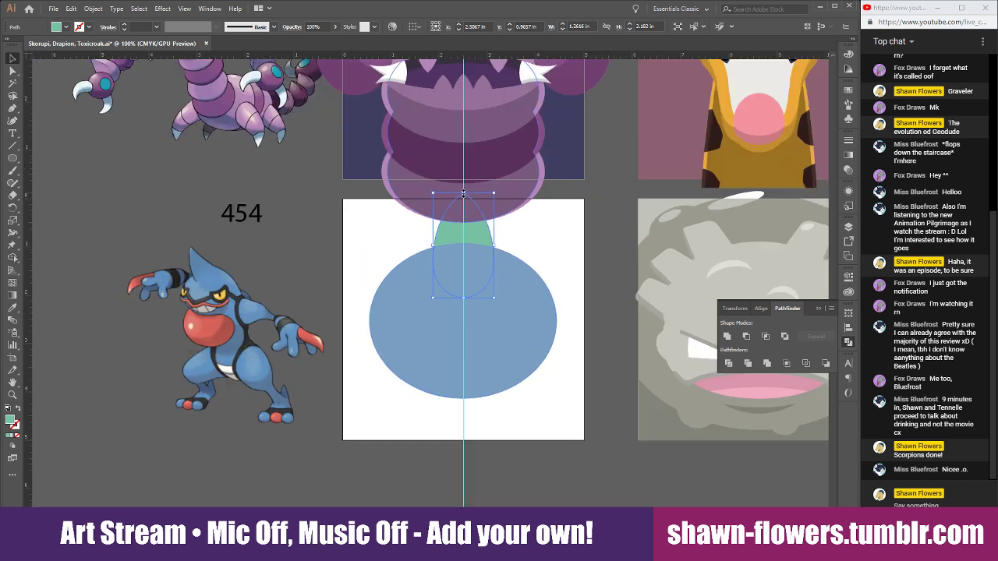
drag(464, 189, 464, 168)
drag(497, 233, 500, 233)
Fill the horn with the head ellipse's blue and bring it to the front of all artwork.
click(15, 310)
click(390, 327)
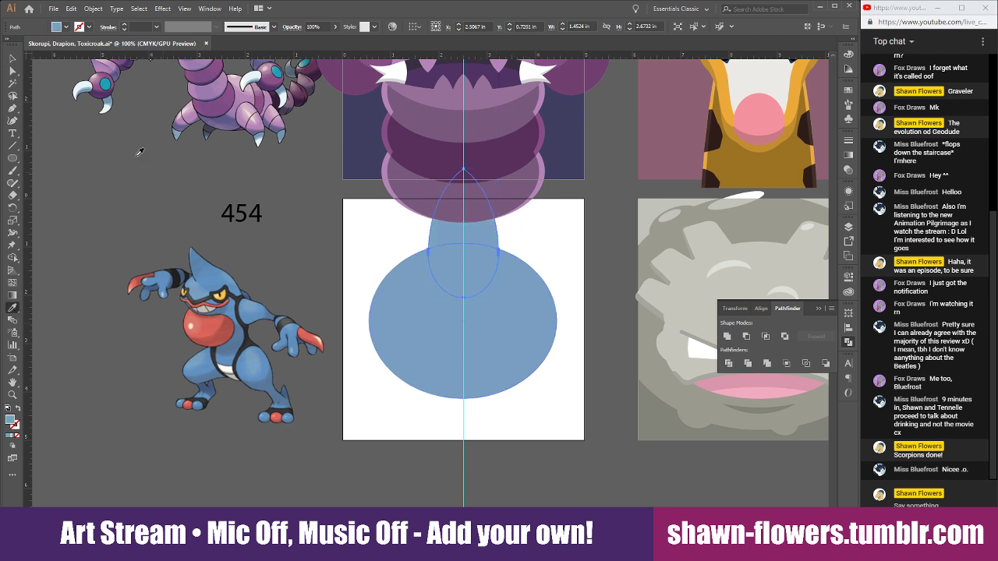
key(v)
key(a)
key(ctrl+shift+bracketright)
key(v)
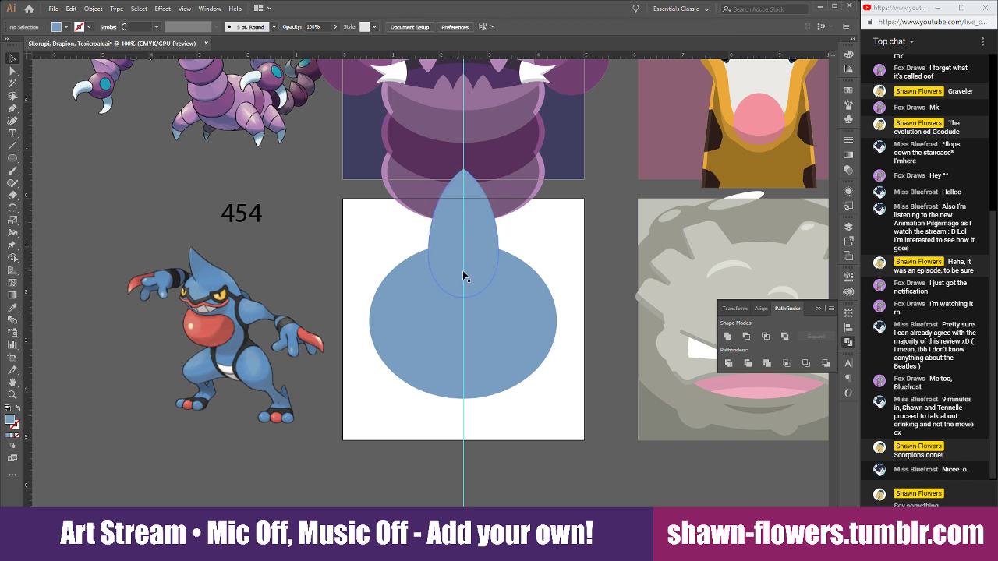
click(588, 248)
Draw a narrow blue ellipse about 0.77 by 2.11 in beside the horn and tilt it clockwise.
scroll(454, 426, up, 1)
scroll(589, 416, left, 3)
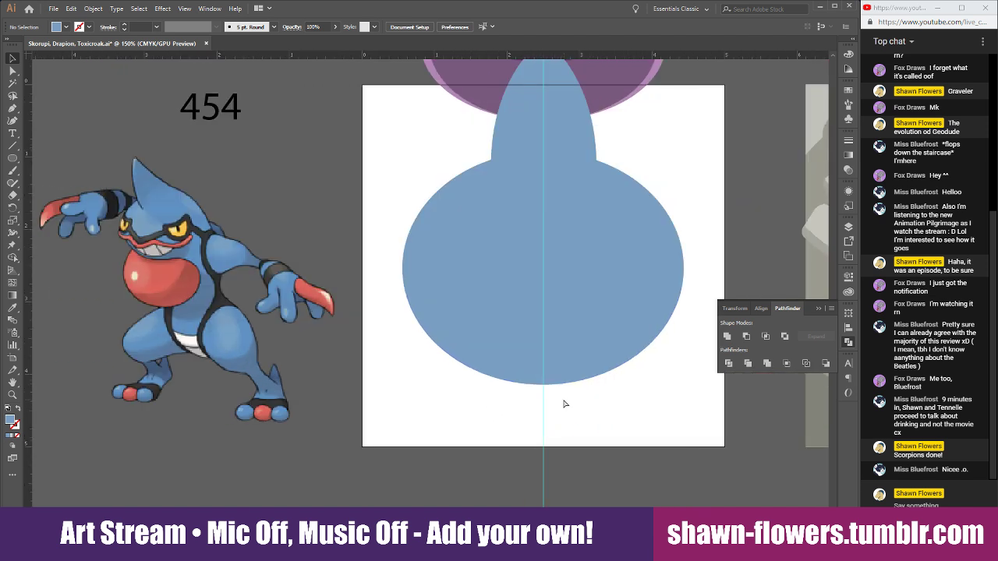
scroll(566, 403, right, 1)
click(13, 158)
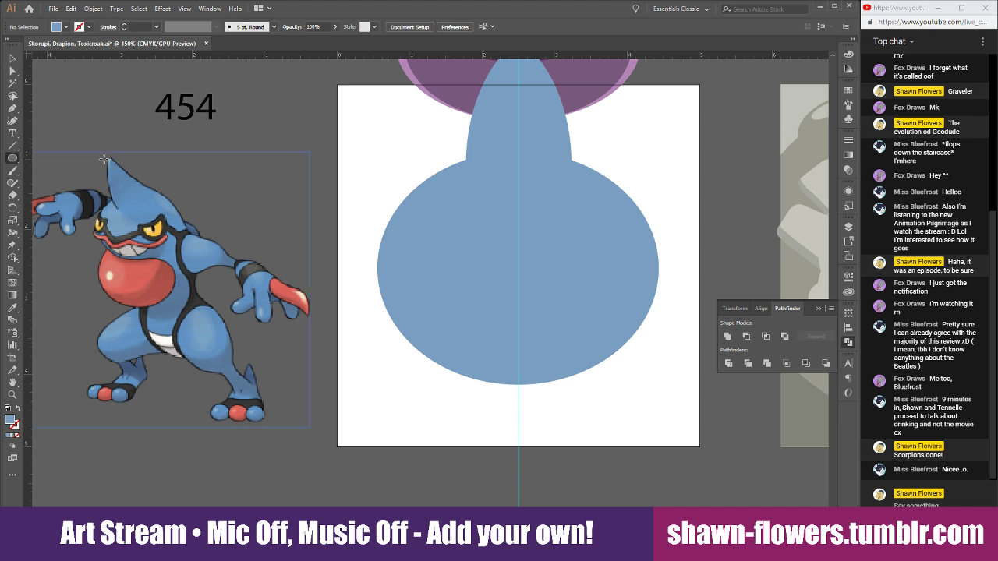
drag(355, 78, 414, 220)
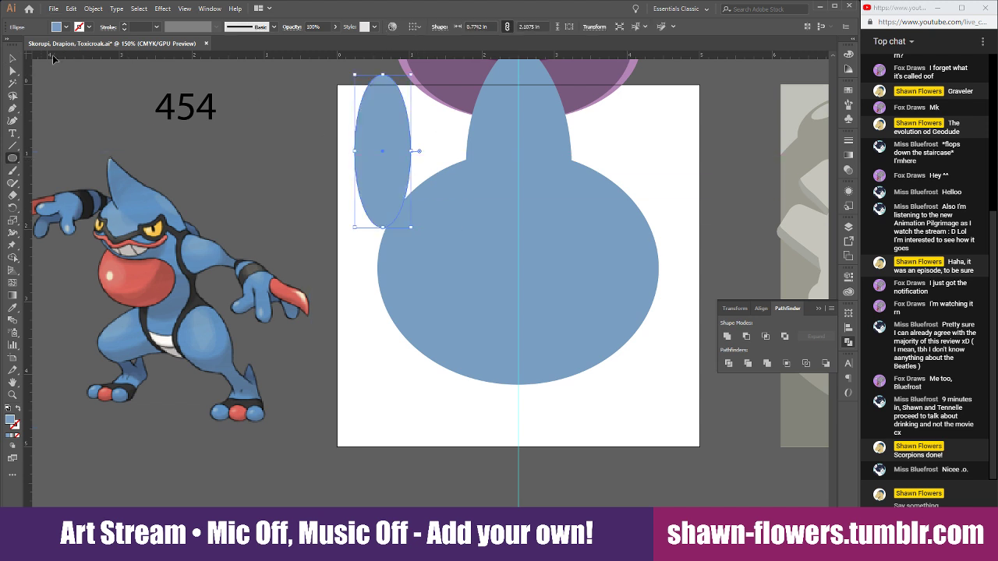
key(v)
scroll(490, 151, up, 1)
scroll(436, 195, up, 1)
scroll(383, 241, up, 2)
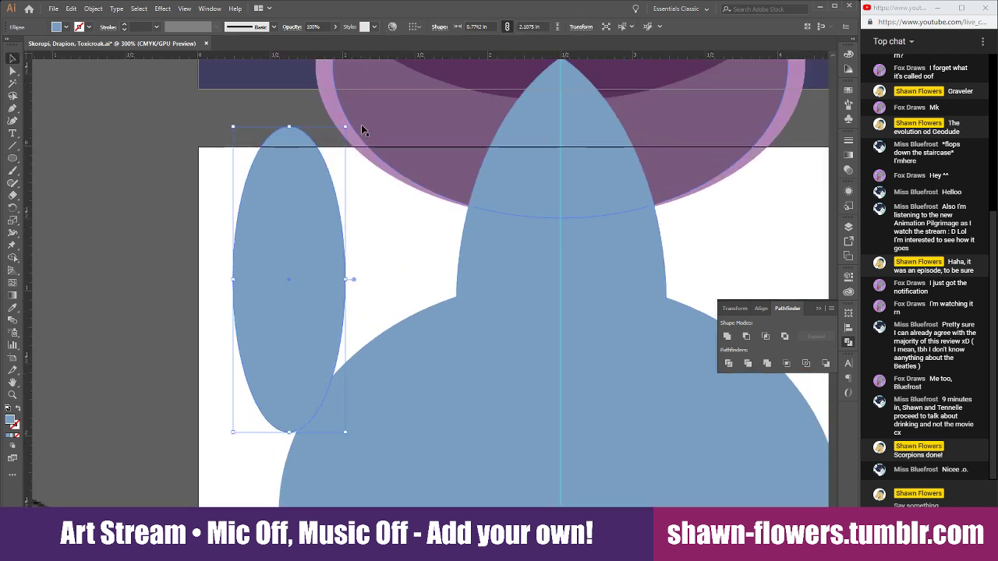
drag(361, 126, 402, 166)
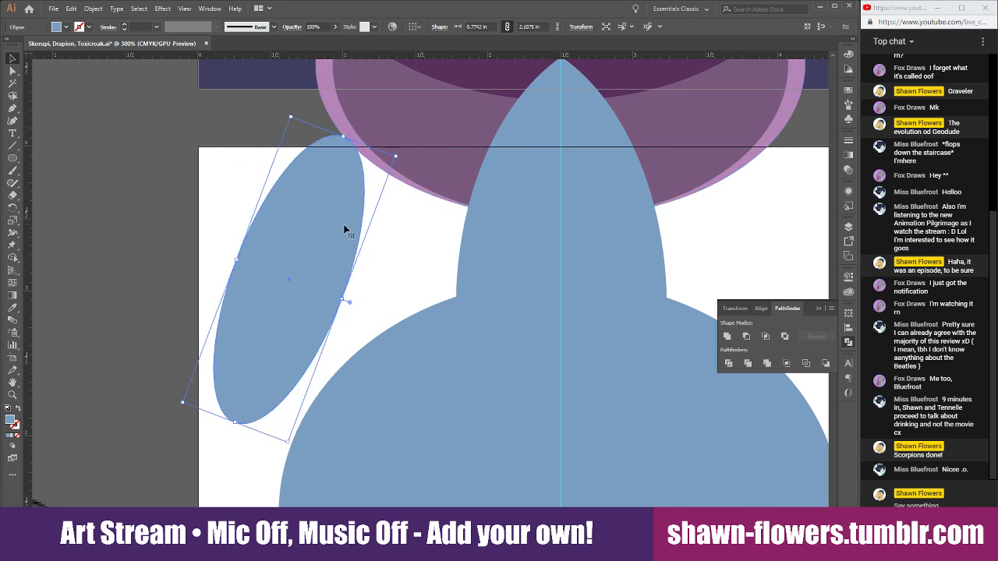
Overlap two copies of the tilted ellipse at the horn's base and subtract one with Minus Front to form a concave flare.
drag(346, 226, 544, 322)
drag(518, 288, 515, 280)
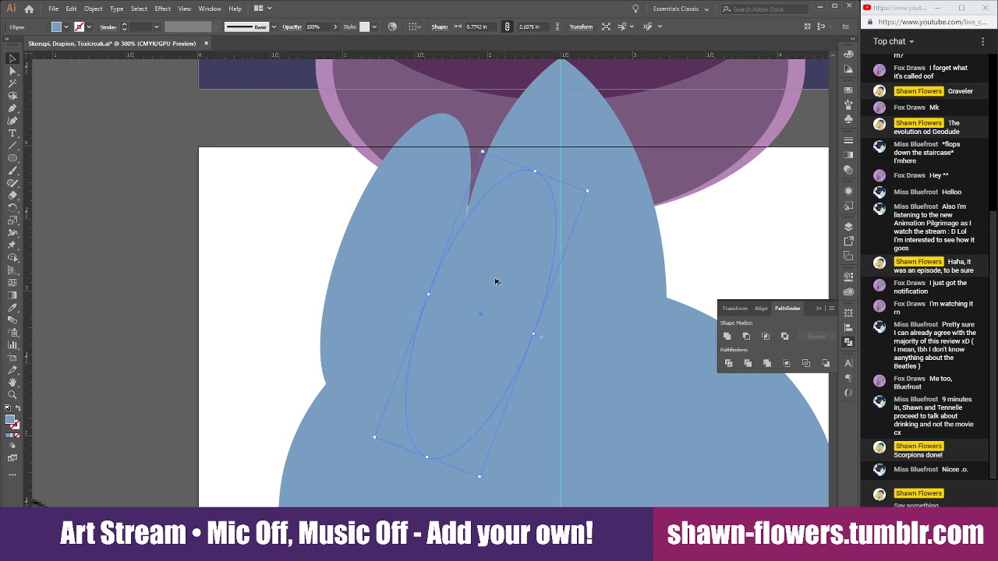
click(412, 267)
shift+click(459, 301)
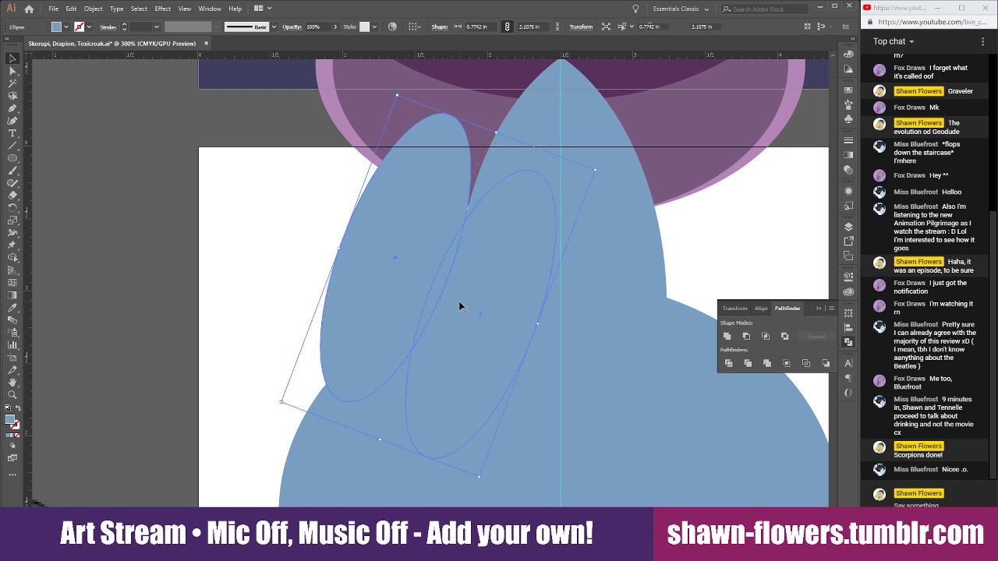
click(745, 337)
click(365, 285)
scroll(365, 286, right, 3)
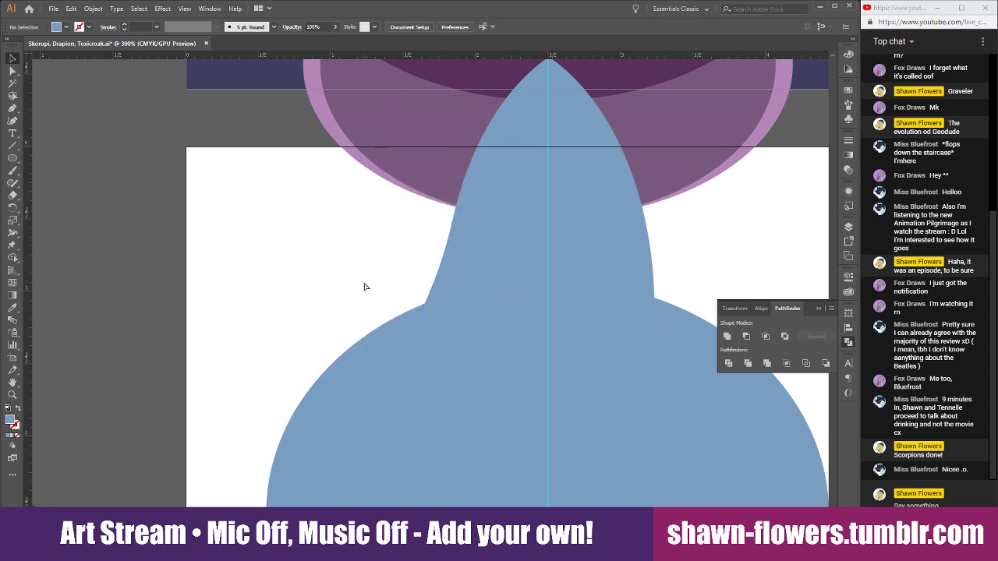
Copy the curved flare piece to the other side of the horn and reflect it vertically.
drag(331, 293, 577, 294)
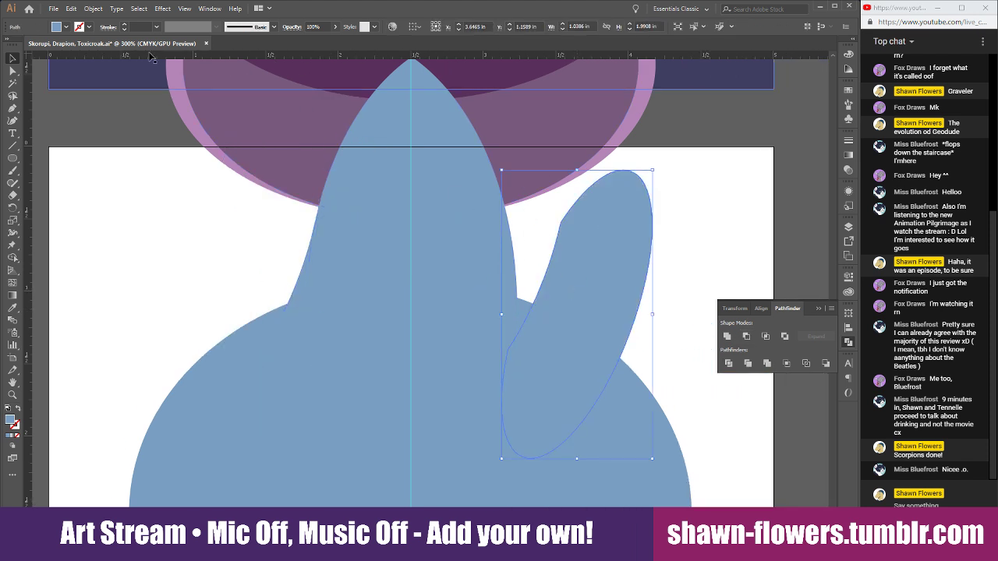
click(93, 8)
mouse_move(109, 17)
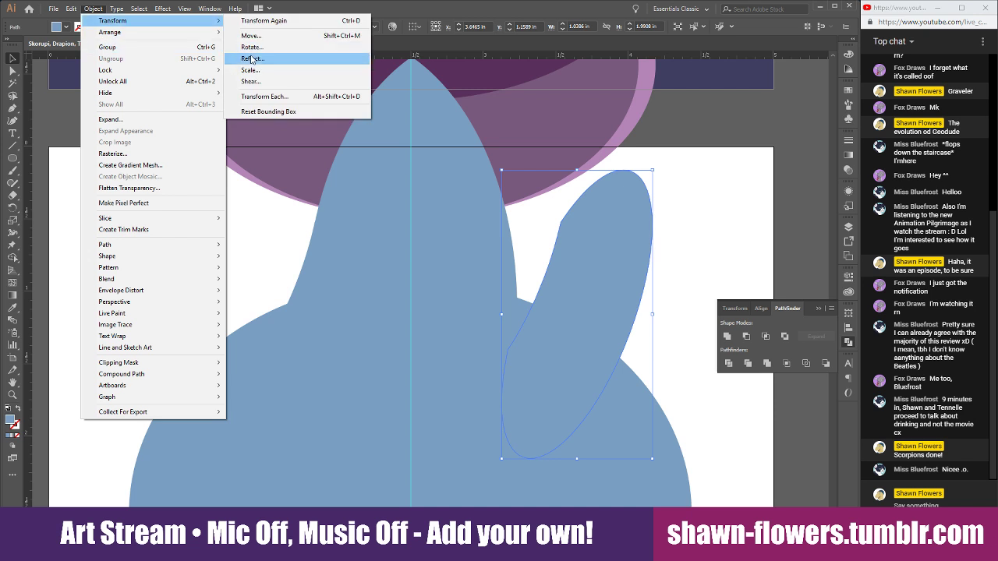
click(252, 59)
click(105, 170)
scroll(657, 377, up, 1)
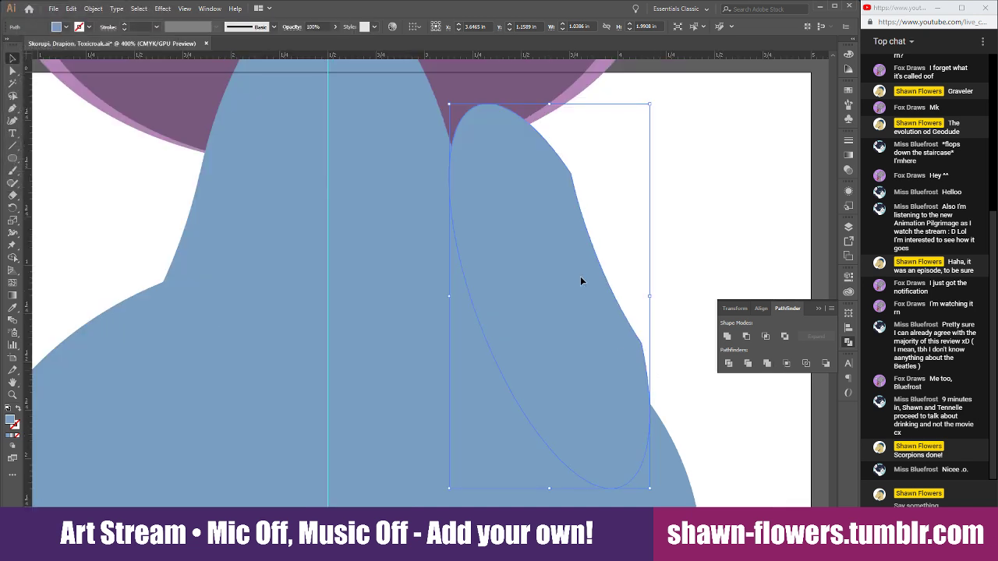
Place the mirrored flare against the horn's opposite edge and adjust the pair around the vertical guide.
drag(580, 281, 473, 253)
shift+click(201, 242)
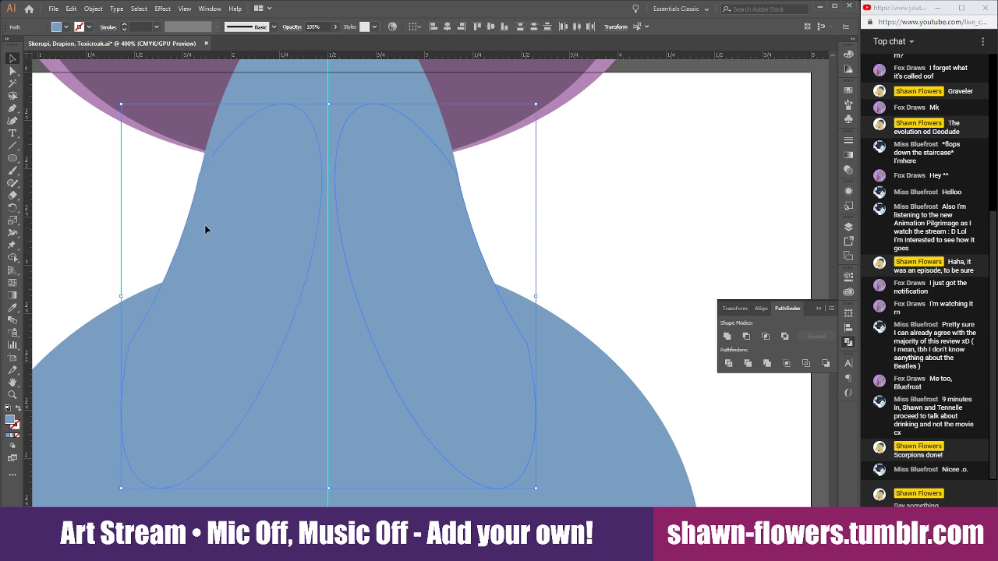
scroll(233, 179, up, 2)
drag(588, 291, 590, 293)
click(779, 222)
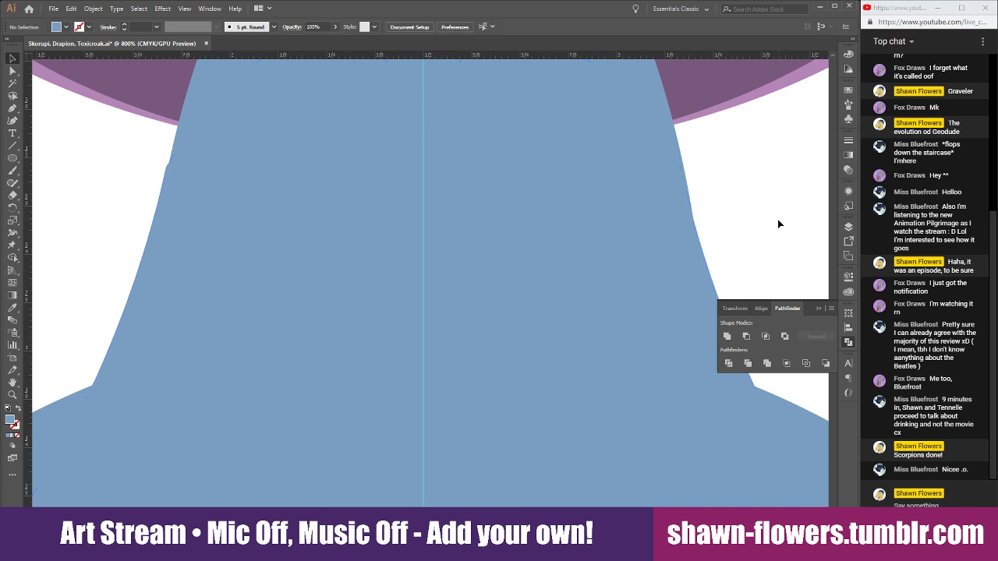
Centre the horn on the vertical guide at X 2.5 in so its edges meet both flare pieces.
click(199, 96)
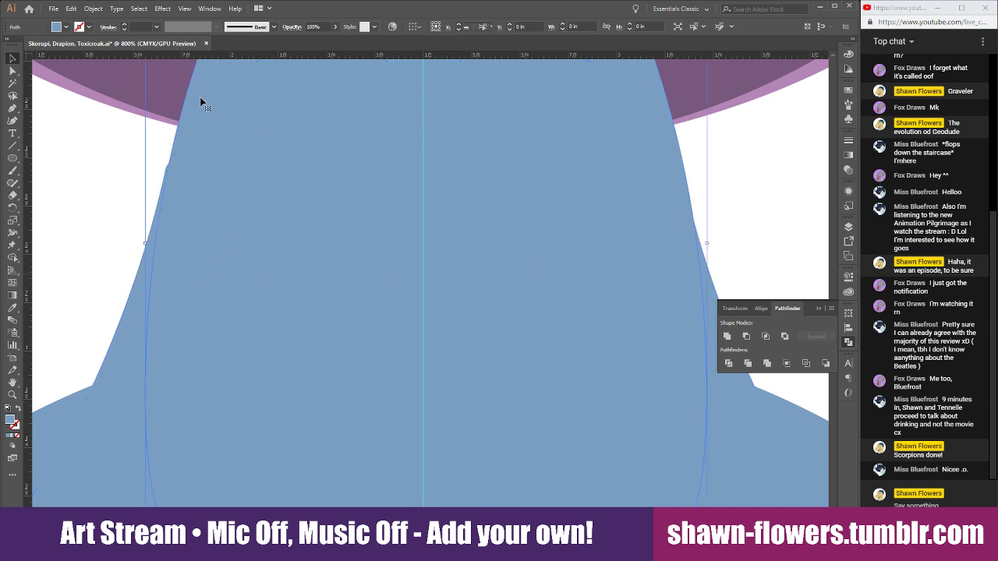
scroll(312, 136, down, 1)
scroll(371, 187, up, 5)
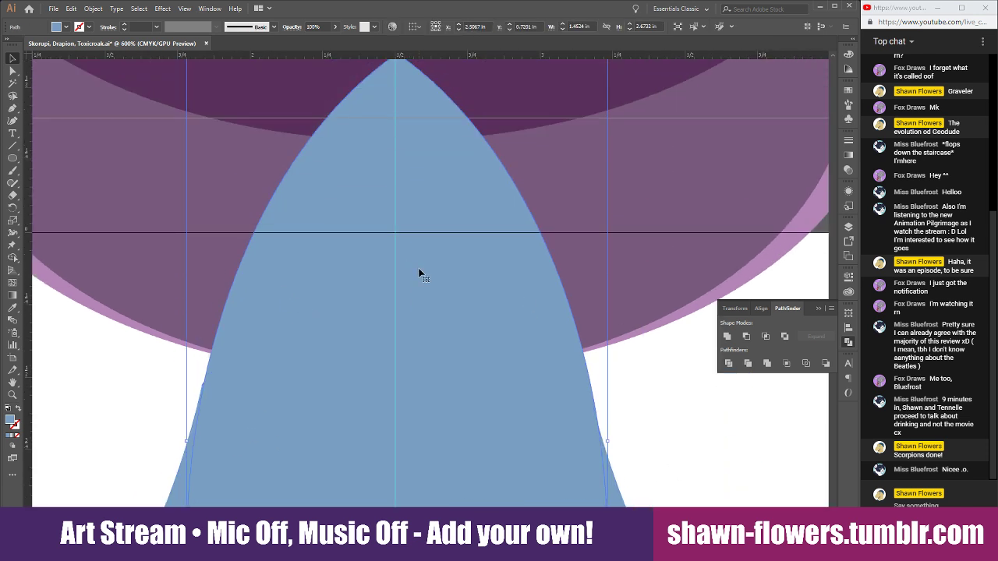
drag(462, 272, 460, 270)
scroll(478, 288, down, 1)
scroll(477, 286, down, 2)
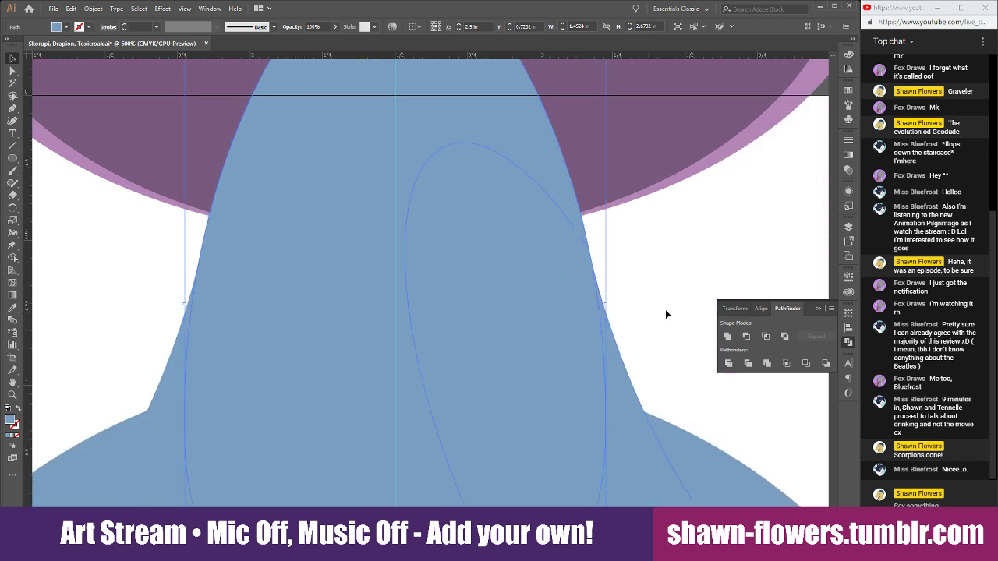
click(666, 311)
click(613, 356)
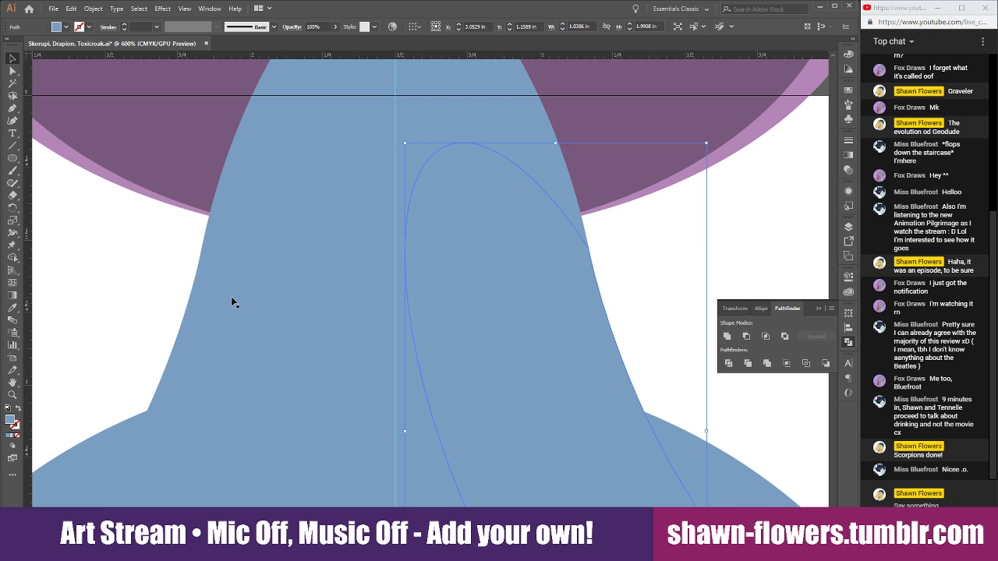
shift+click(200, 321)
click(667, 271)
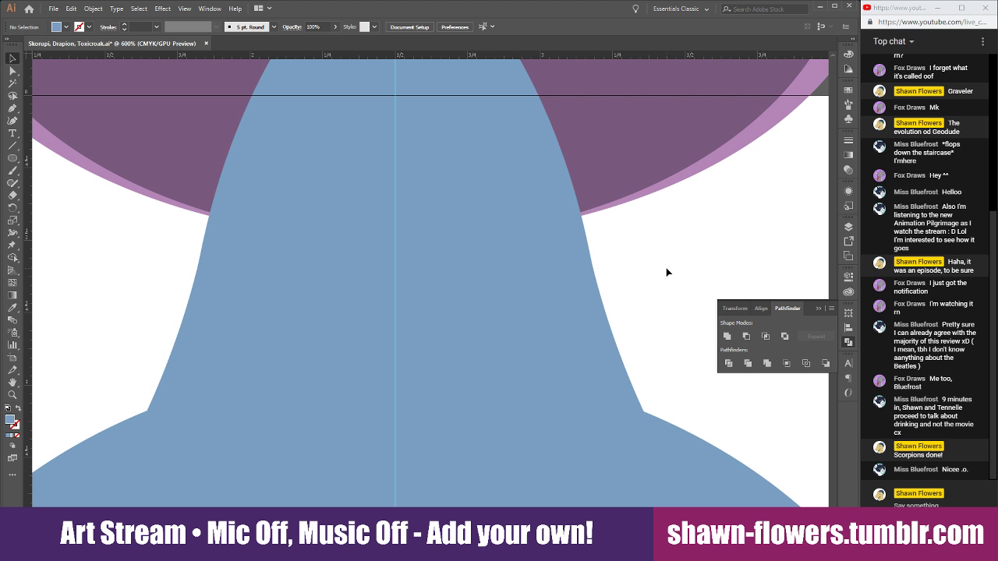
Compare the blue head and horn shapes on artboard 454 with the Toxicroak reference image.
scroll(667, 269, down, 5)
scroll(484, 384, up, 2)
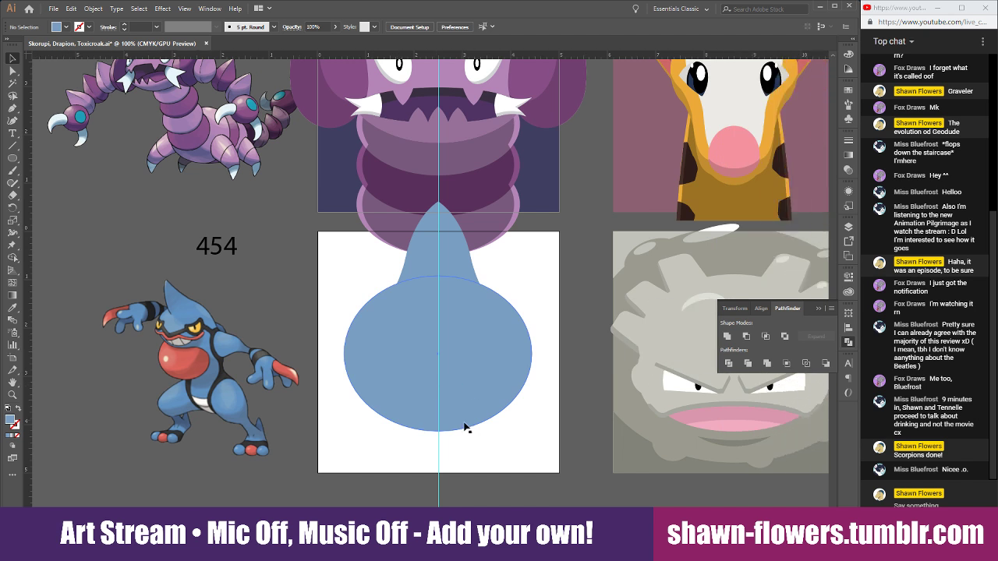
scroll(543, 460, left, 4)
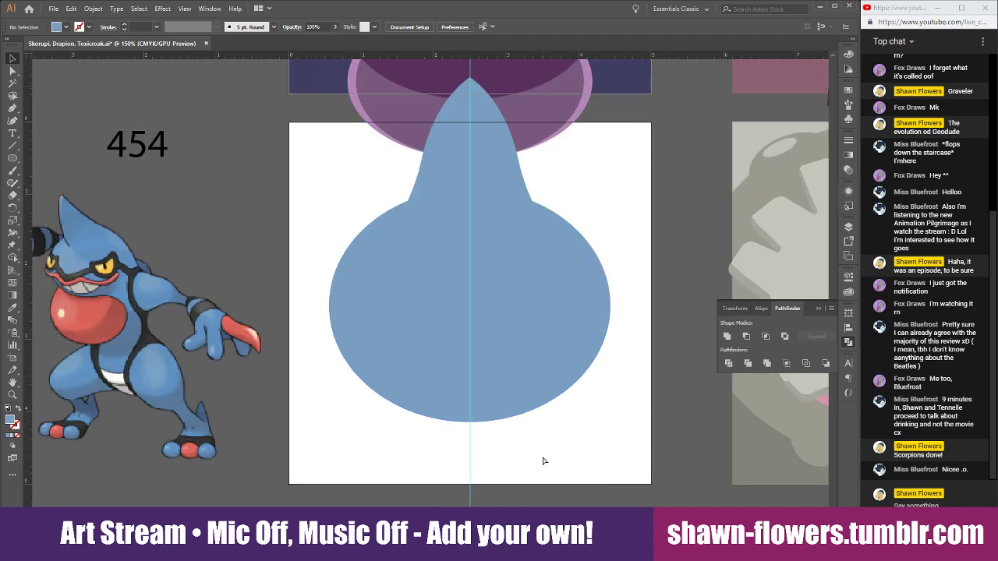
scroll(542, 456, down, 3)
scroll(538, 421, down, 2)
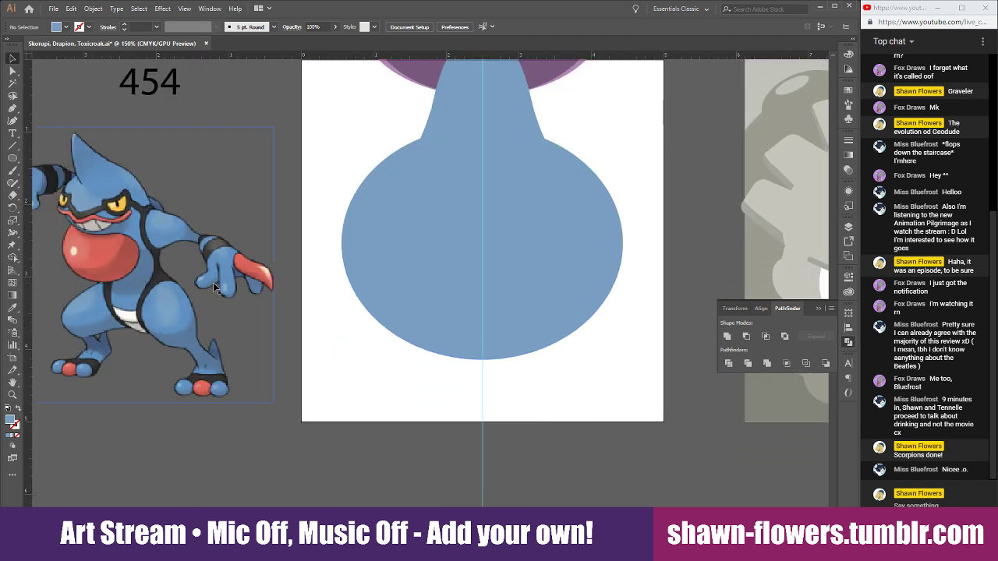
scroll(607, 418, left, 3)
scroll(511, 407, right, 3)
scroll(511, 408, up, 3)
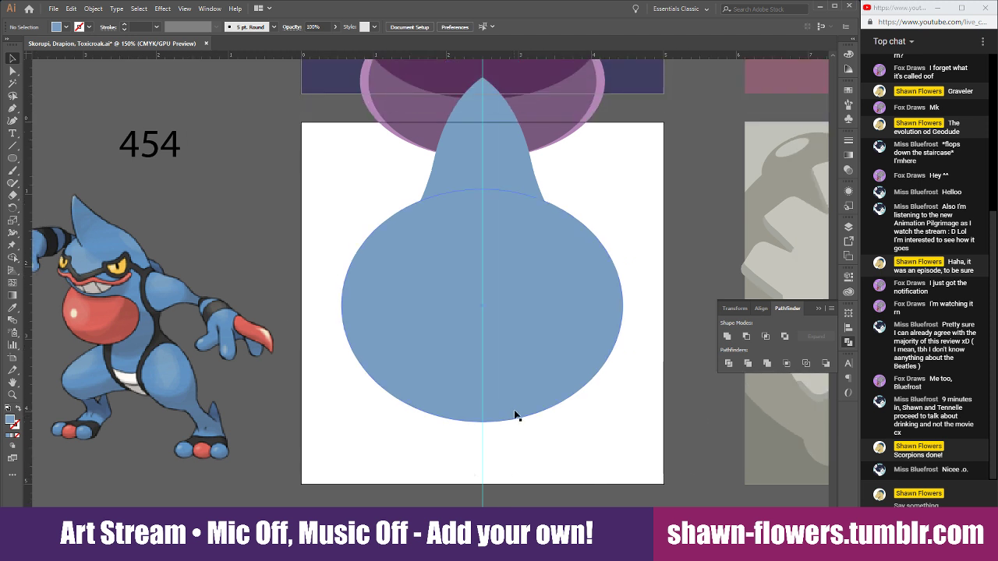
Move the entire blue head and horn slightly upward along the vertical guide on artboard 454.
click(585, 357)
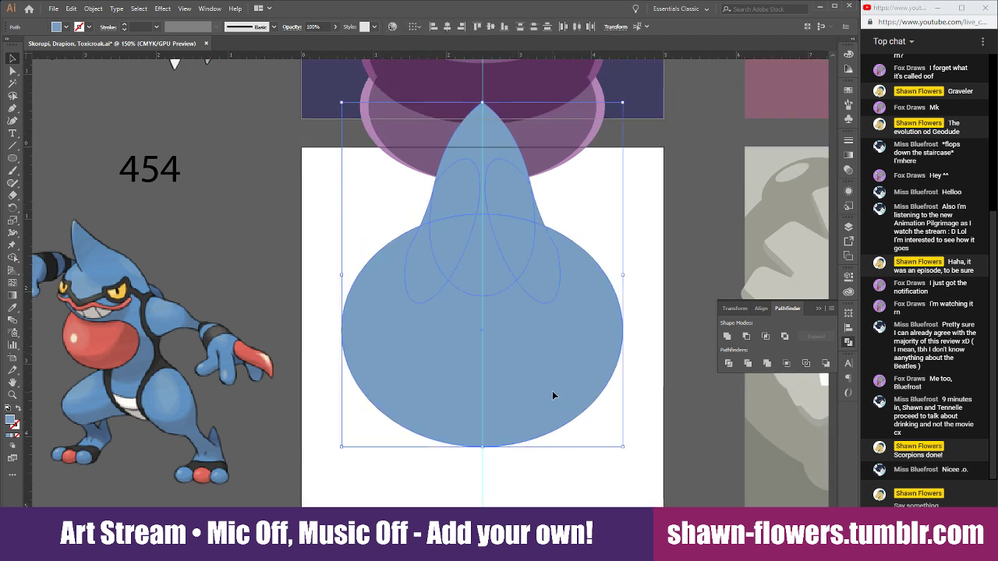
drag(552, 391, 549, 363)
click(605, 461)
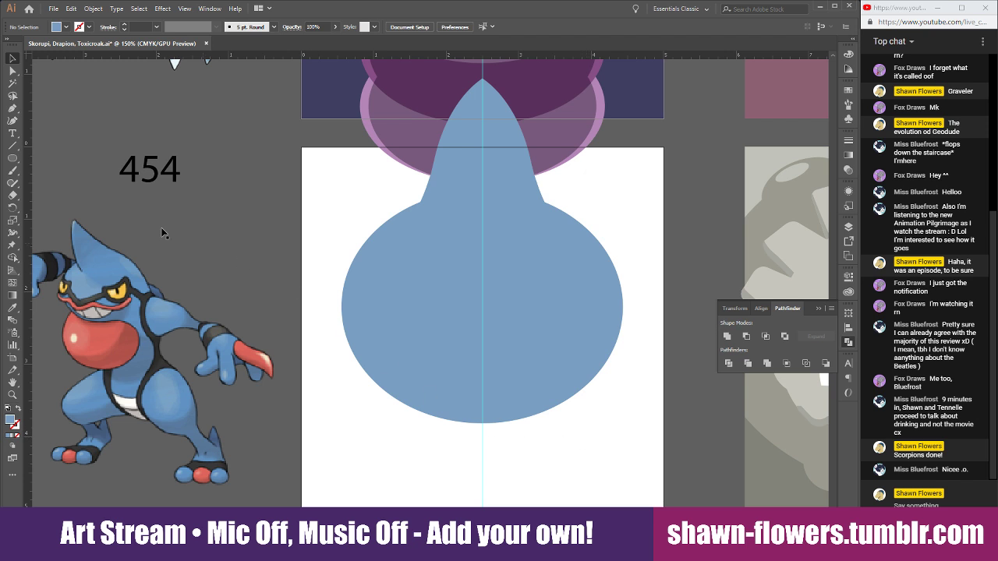
Draw a rectangle about 4.27 × 1.58 in across the gap below Drapion's artboard and duplicate it as a second cutter.
drag(12, 158, 48, 160)
scroll(500, 298, up, 2)
drag(328, 220, 638, 334)
key(v)
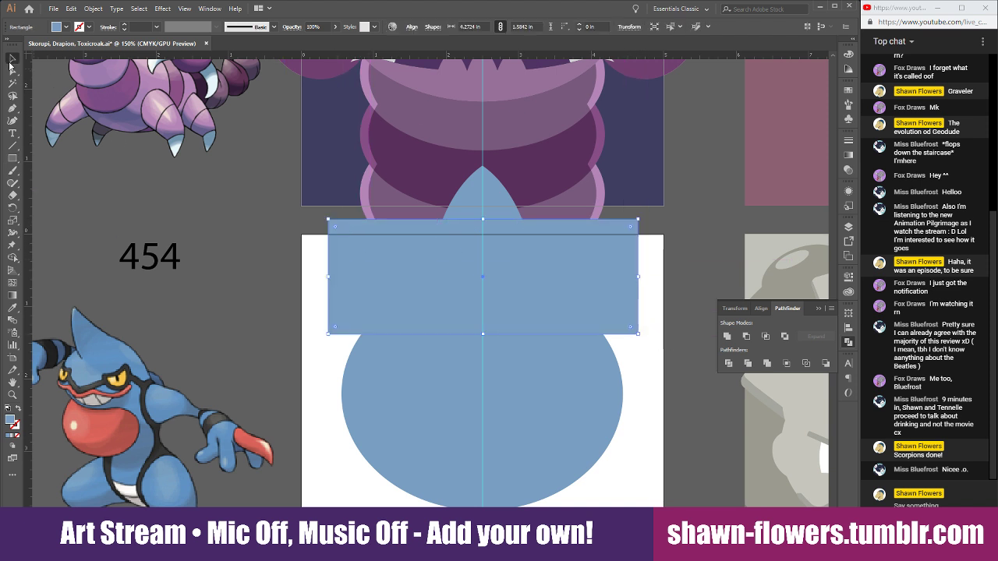
drag(360, 294, 376, 294)
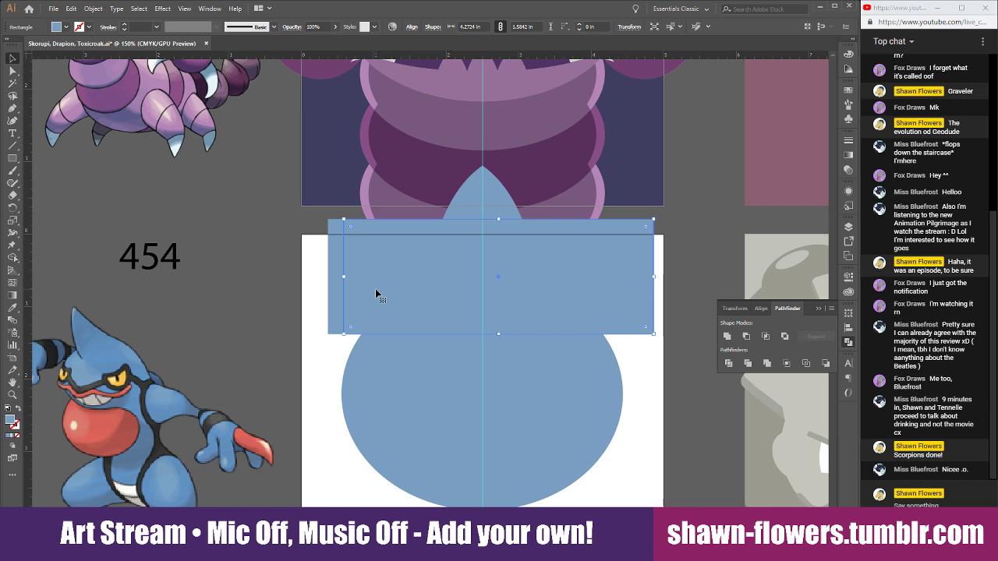
Trim the lower ends of Drapion's body shading and lowest body segment with the two rectangles using Minus Front.
shift+click(387, 209)
click(746, 336)
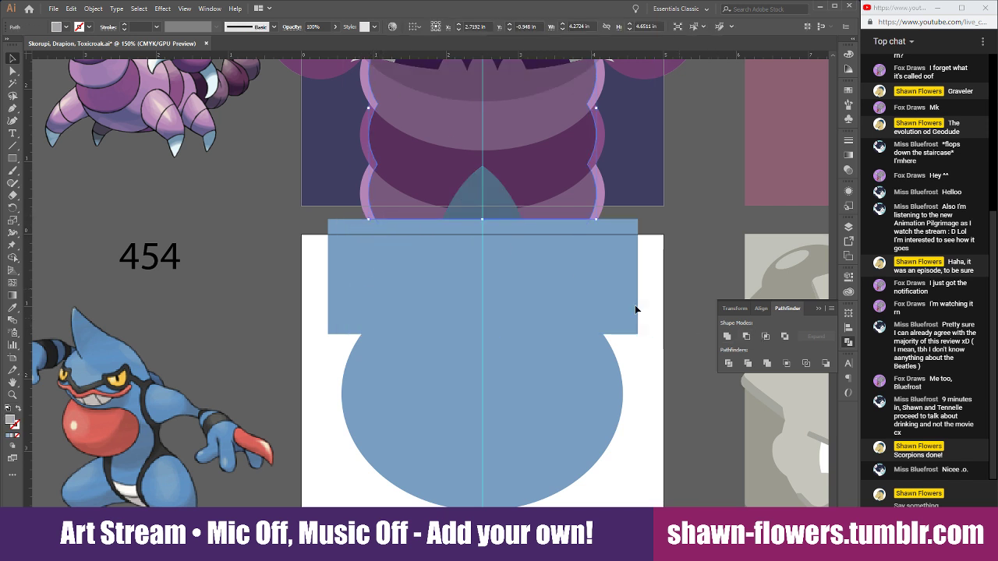
click(365, 220)
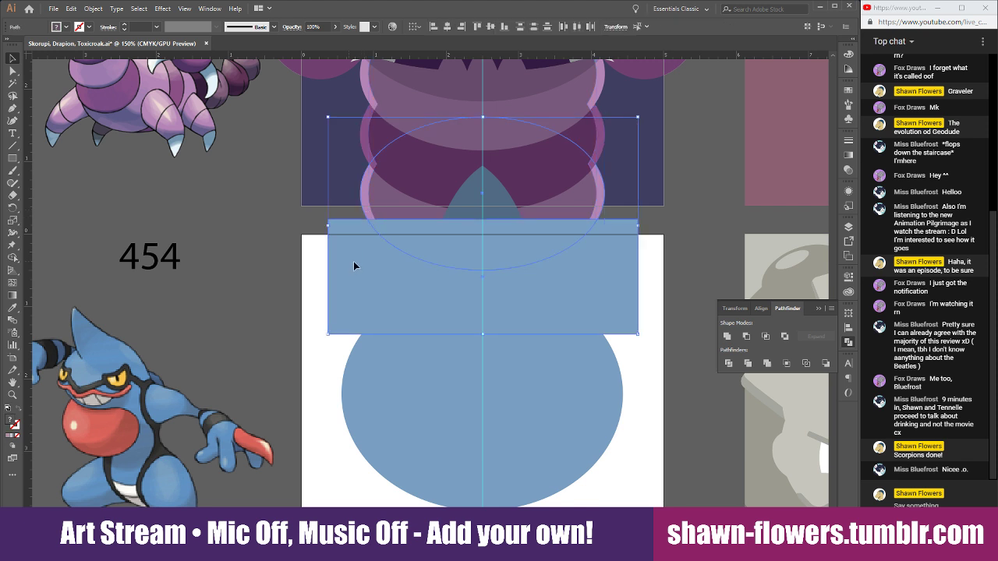
click(740, 333)
click(667, 259)
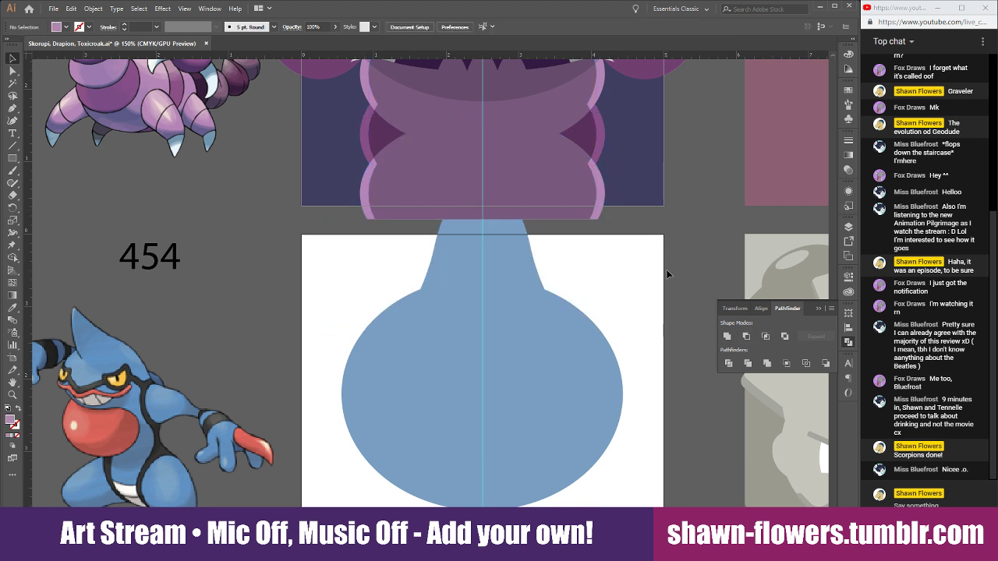
Send Drapion's trimmed lowest body segment to the back, and send the dark blue background square behind it.
scroll(489, 281, up, 2)
scroll(408, 287, up, 1)
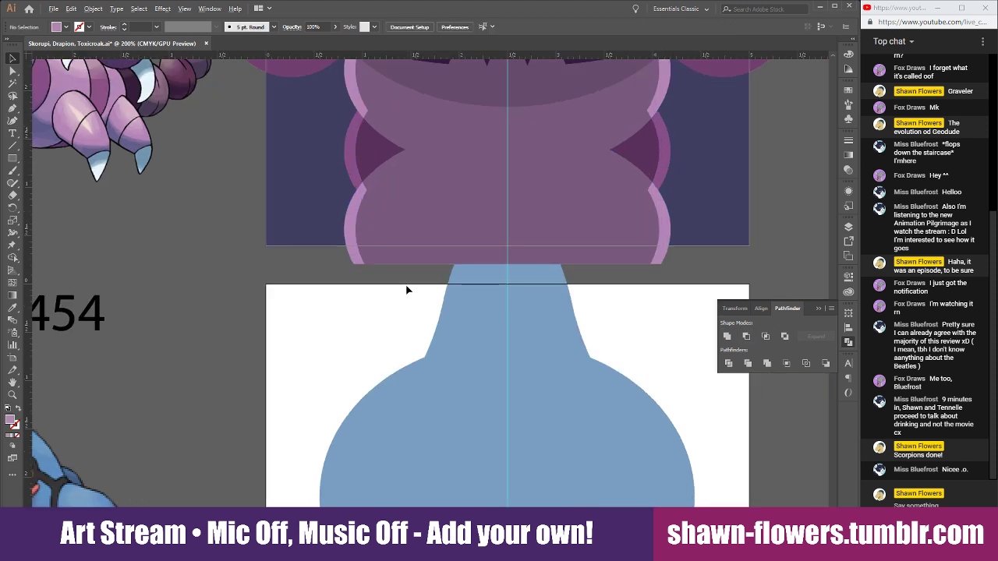
click(356, 260)
key(ctrl+shift+[)
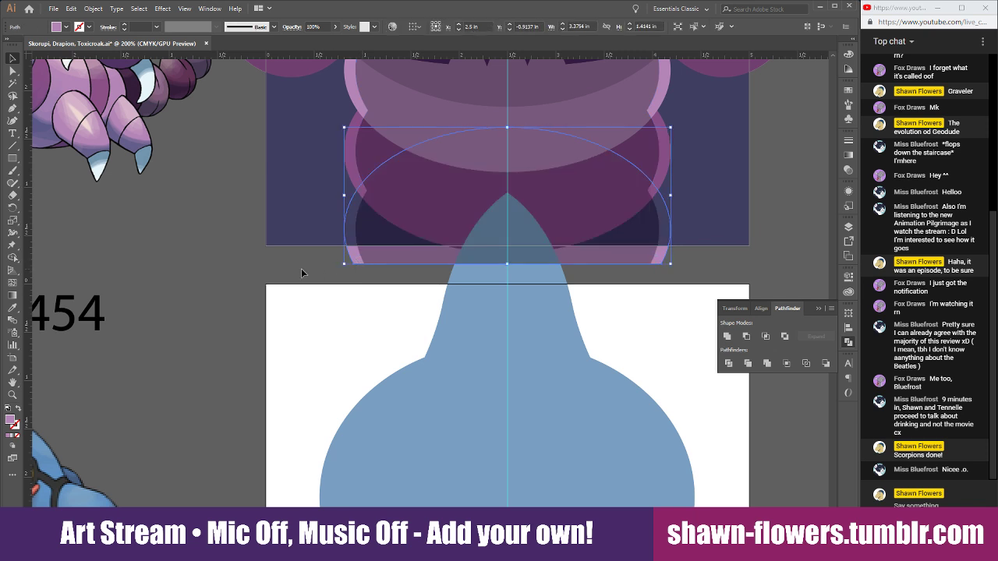
click(301, 269)
scroll(301, 269, up, 2)
click(302, 257)
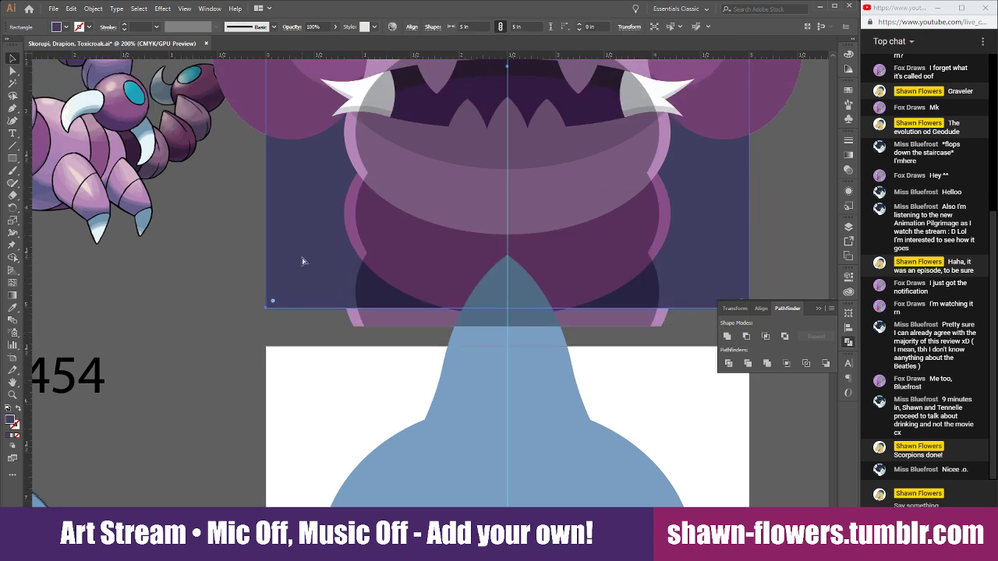
key(ctrl+shift+a)
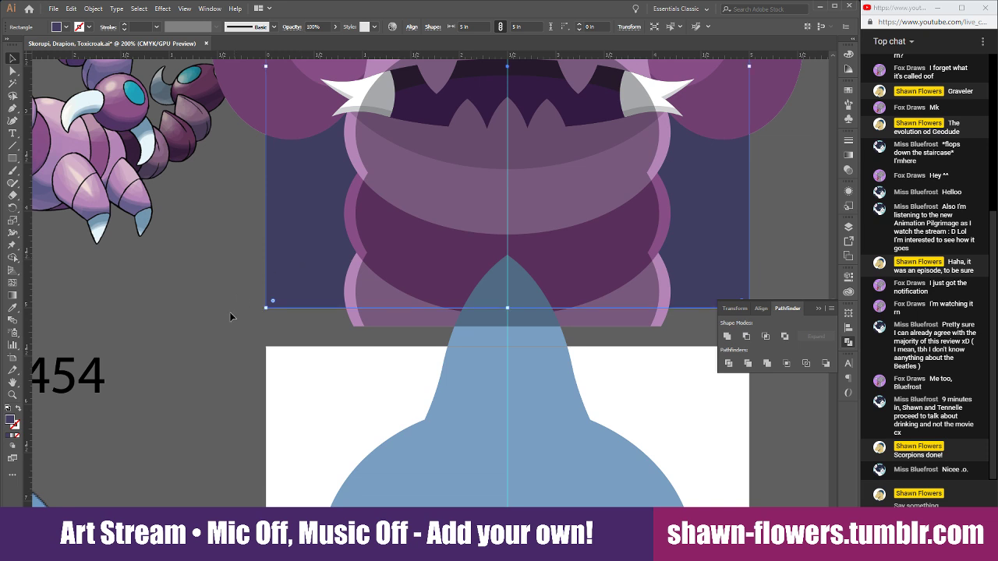
Send Drapion's body shading shape backward until it sits behind the mouth, teeth and white fangs.
scroll(226, 323, down, 1)
scroll(290, 364, up, 2)
scroll(290, 364, up, 4)
scroll(330, 346, down, 7)
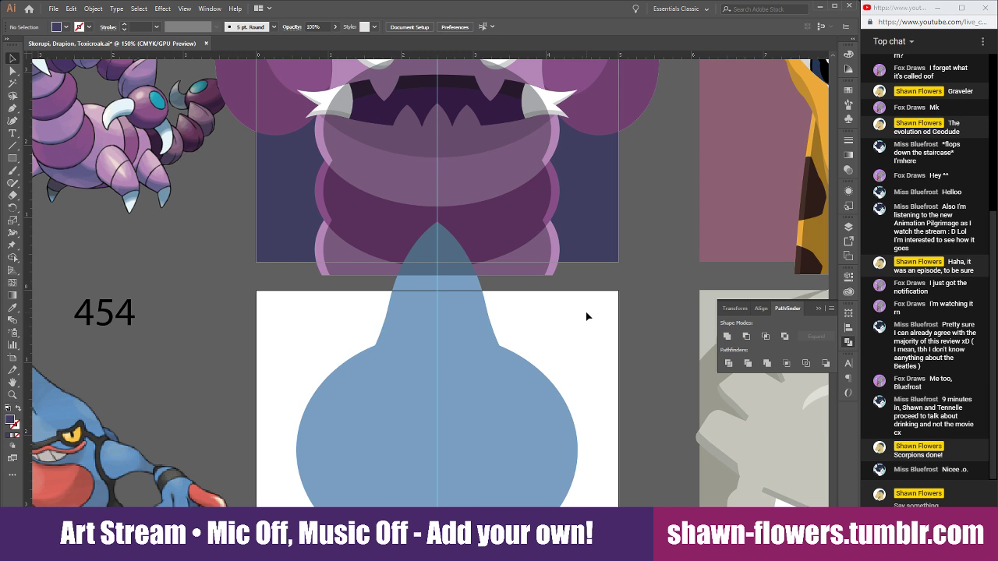
scroll(587, 317, down, 2)
scroll(587, 316, up, 1)
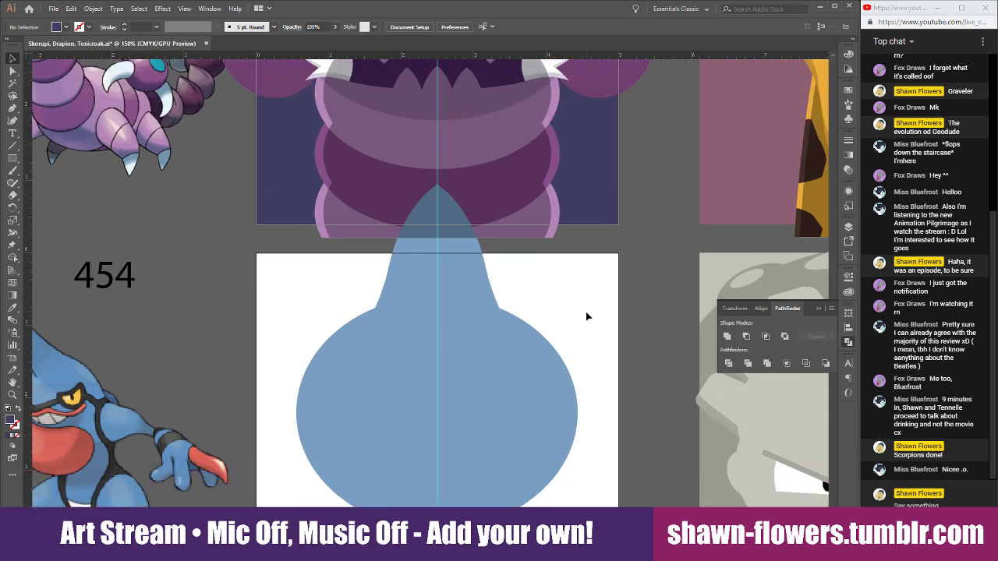
scroll(381, 295, up, 2)
click(426, 290)
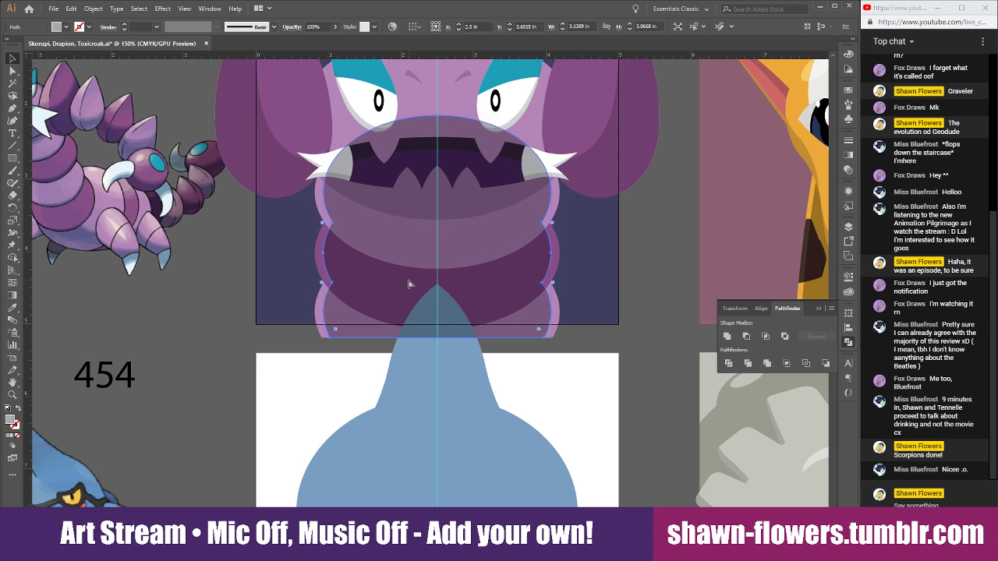
key(ctrl+bracketleft)
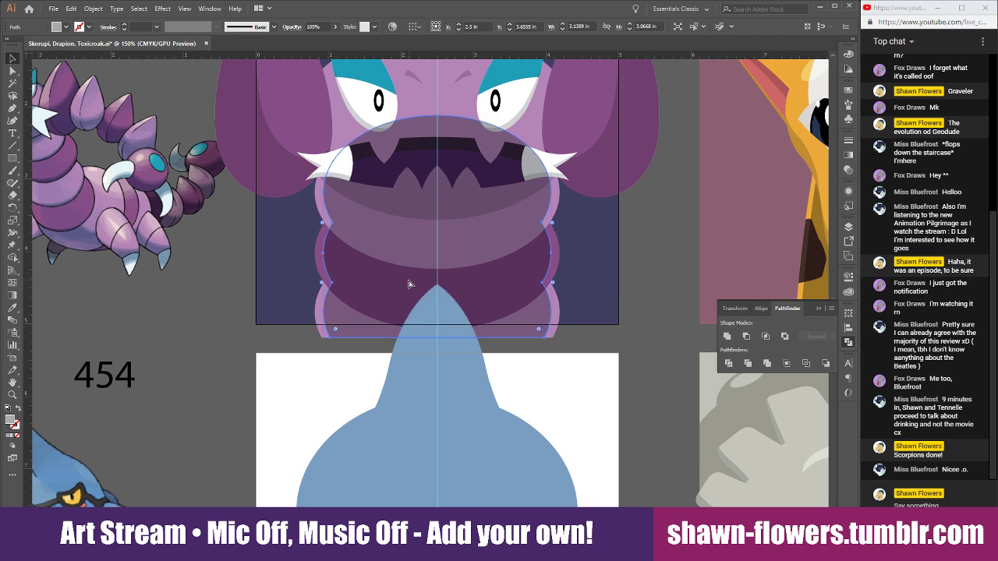
key(ctrl+bracketleft)
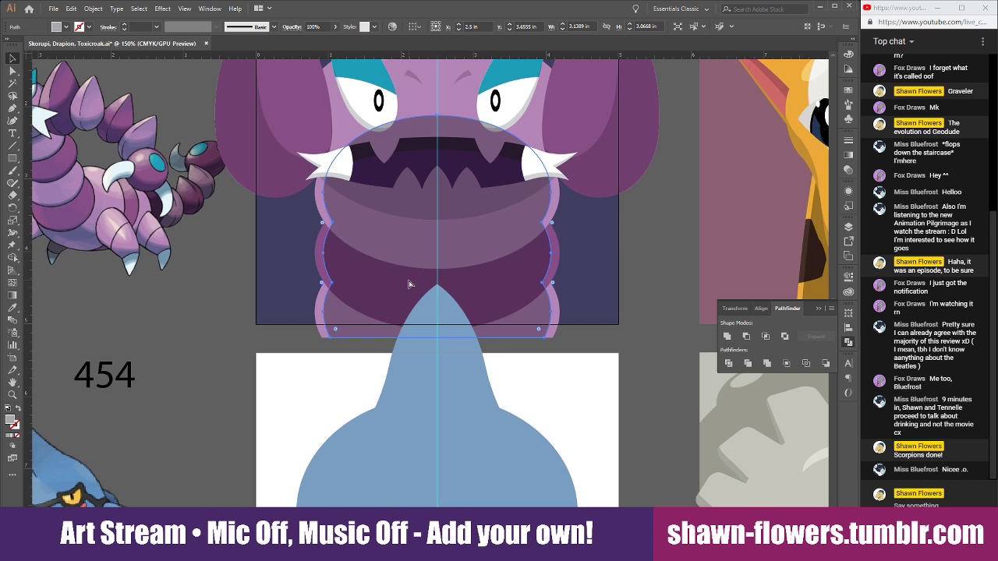
key(ctrl+bracketleft)
key(ctrl+bracketleft)
key(ctrl+bracketleft)
key(ctrl+bracketleft)
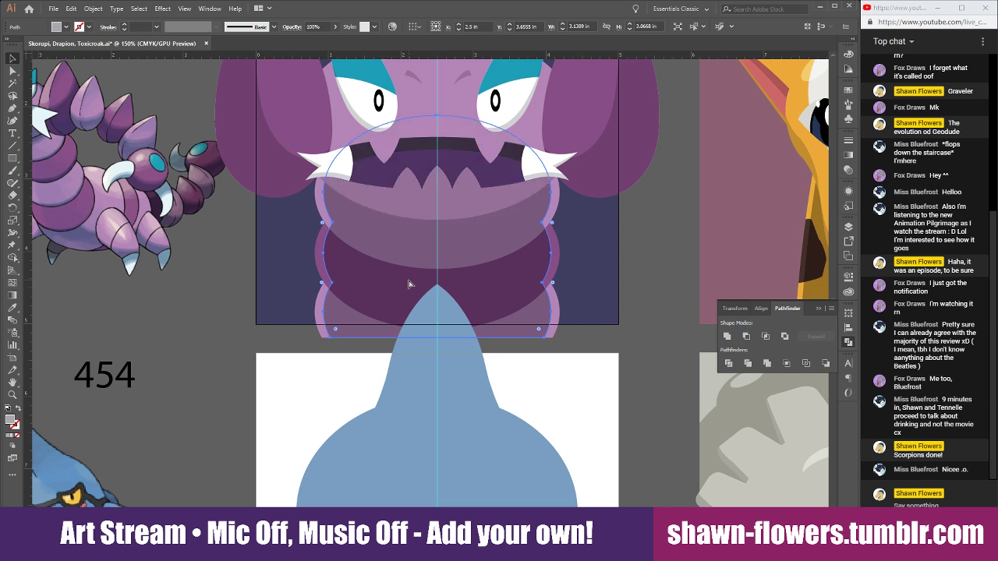
key(v)
click(207, 346)
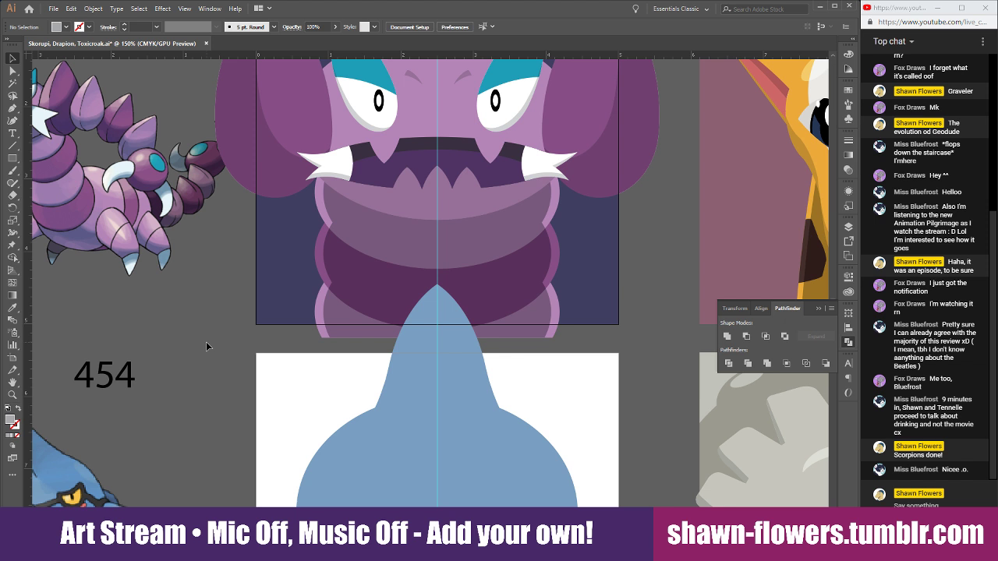
Duplicate Toxicroak's head ellipse downward for the throat pouch and resize the copy to about 3.63 × 2.64 in.
scroll(206, 347, down, 6)
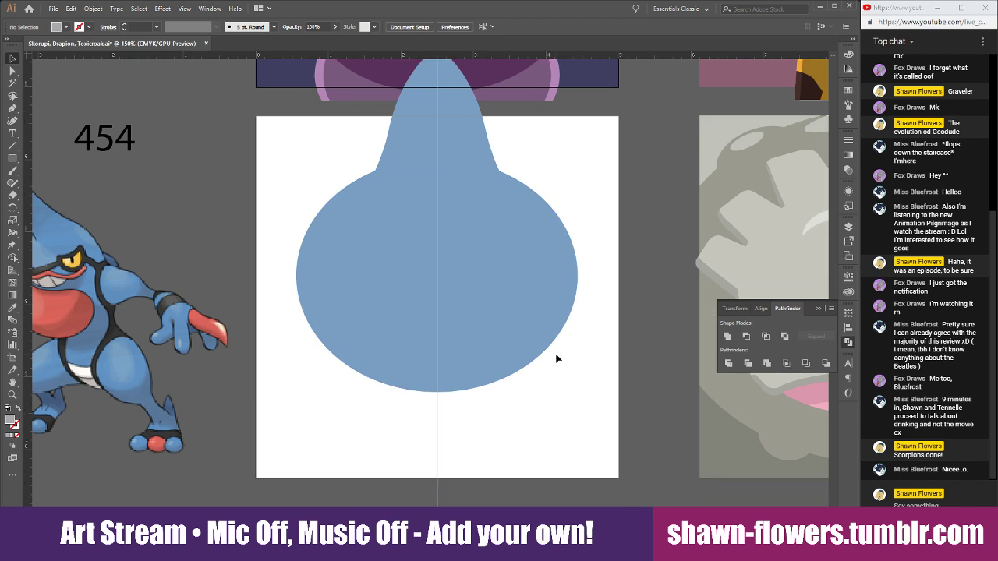
scroll(556, 358, left, 3)
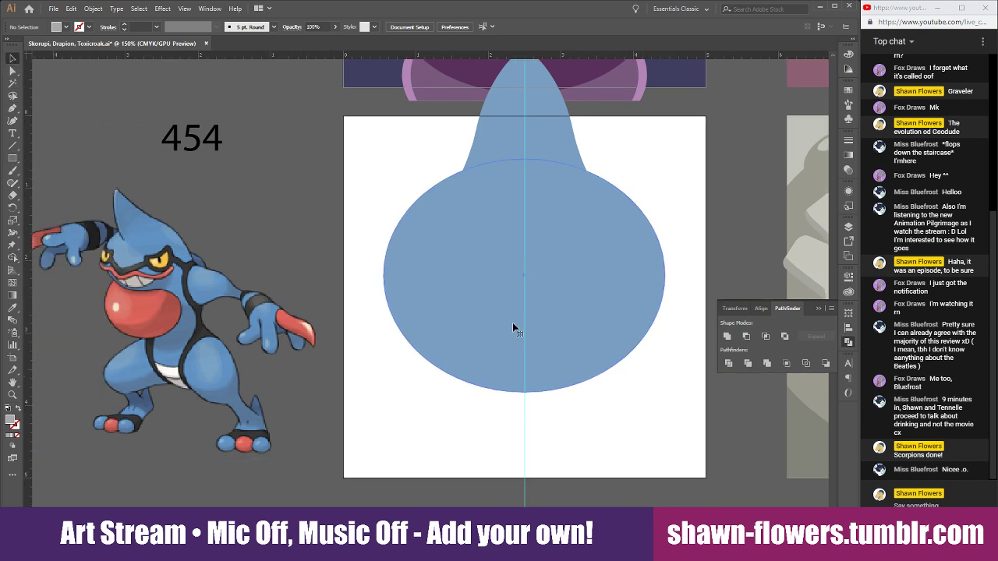
drag(513, 328, 503, 483)
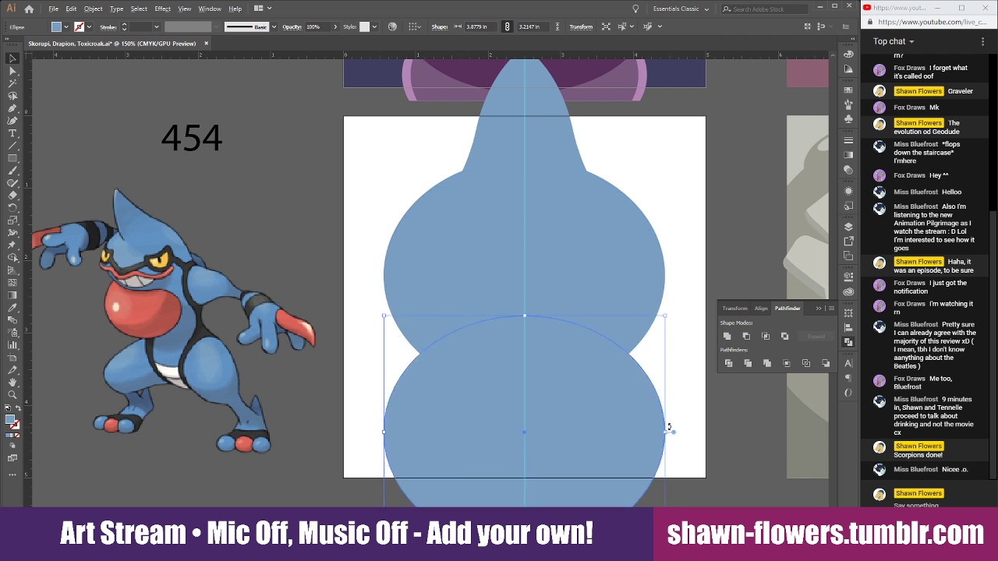
drag(665, 435, 657, 435)
scroll(656, 436, down, 1)
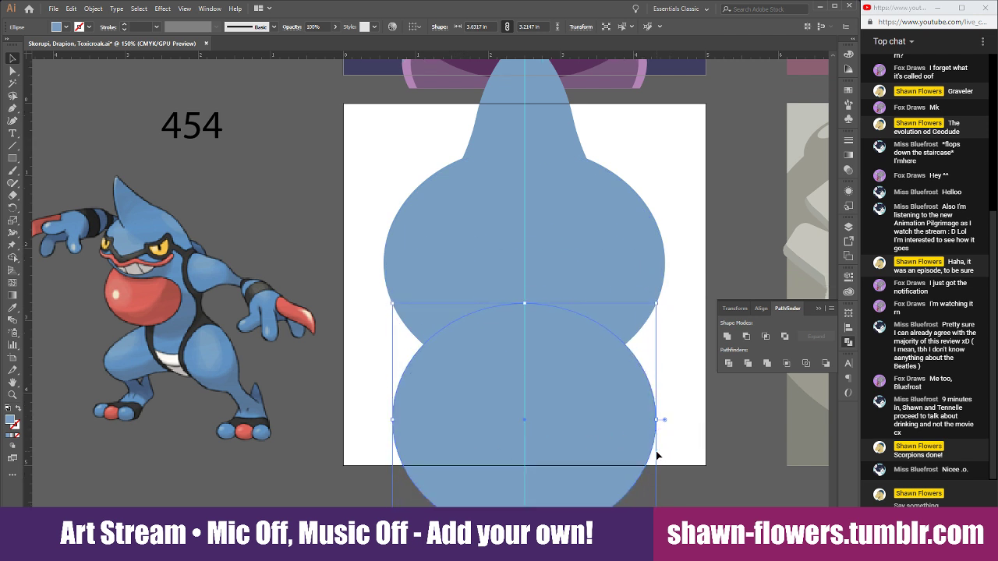
key(ctrl+minus)
key(ctrl+minus)
drag(542, 522, 542, 504)
scroll(601, 499, up, 3)
mouse_move(506, 463)
mouse_down()
mouse_move(507, 446)
mouse_move(507, 455)
mouse_up()
key(ctrl+minus)
key(ctrl+minus)
scroll(593, 402, up, 2)
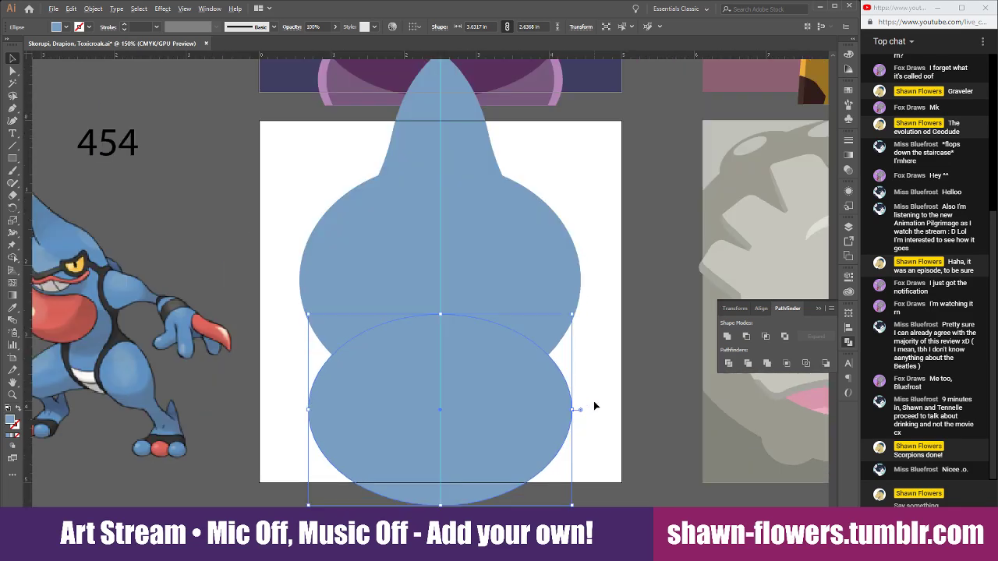
Duplicate the pouch ellipse up over the head, flatten the copy, and position it overlapping the top of the pouch.
scroll(609, 369, left, 1)
click(622, 369)
drag(499, 461, 492, 300)
key(ctrl+minus)
key(ctrl+minus)
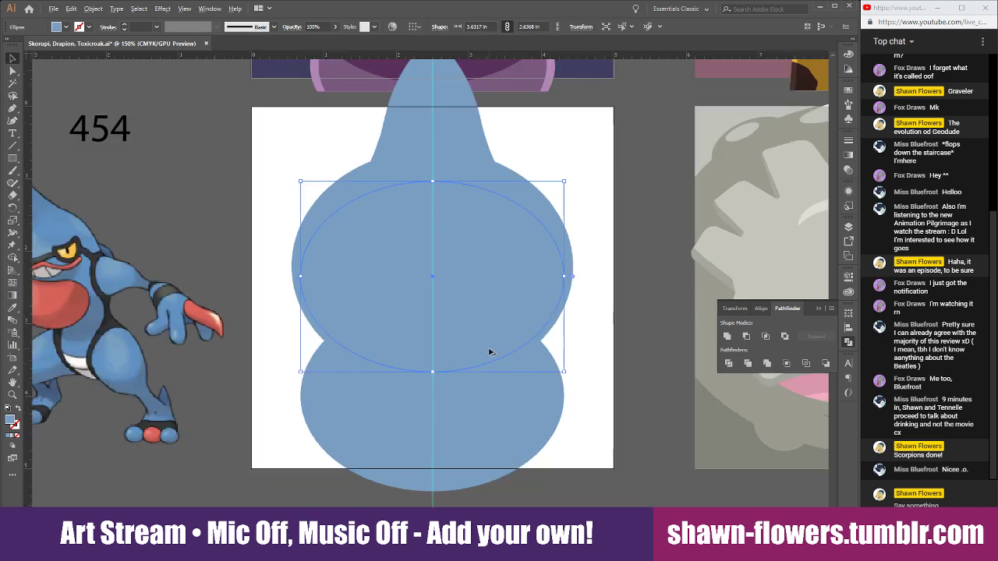
scroll(489, 353, up, 2)
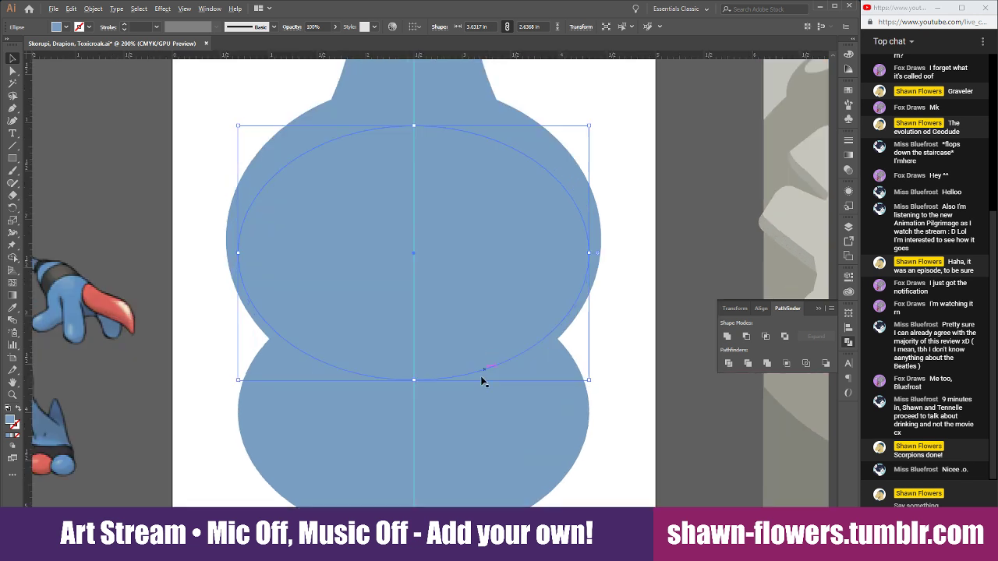
drag(414, 124, 414, 210)
drag(455, 345, 463, 298)
Subtract the flattened ellipse from the throat pouch and fill the pouch with the red sampled from the Toxicroak reference.
shift+click(504, 427)
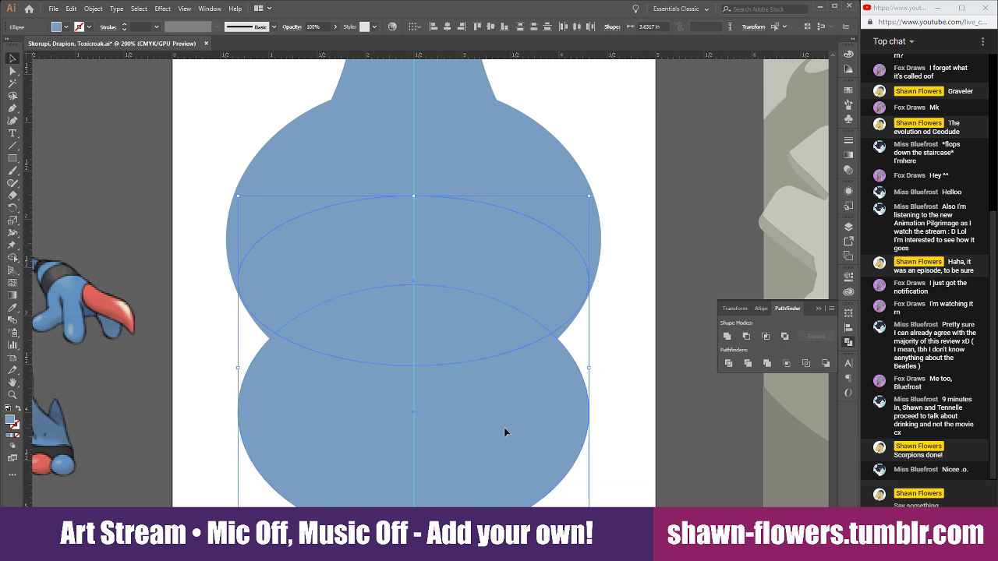
click(747, 363)
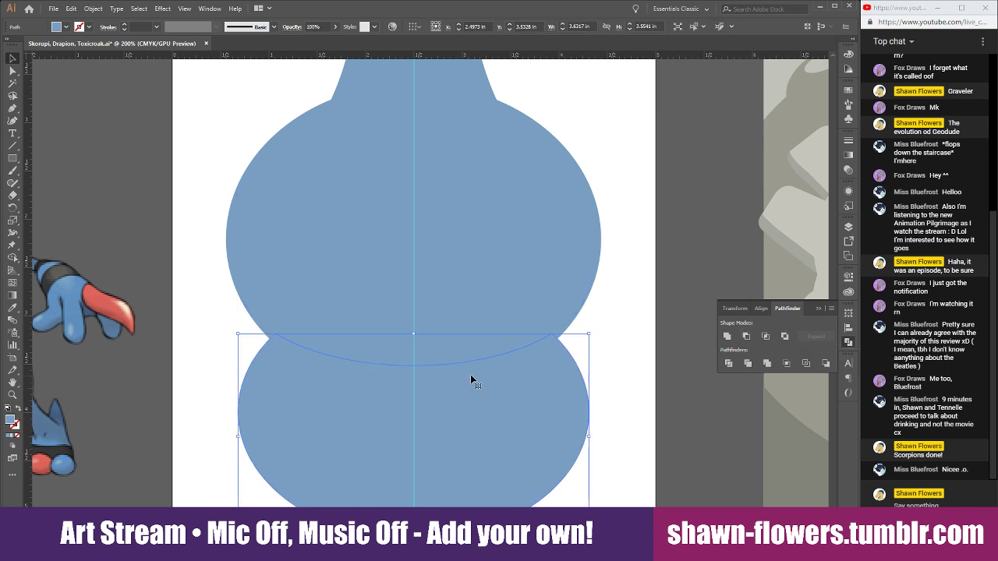
scroll(295, 396, down, 1)
scroll(109, 340, down, 1)
key(i)
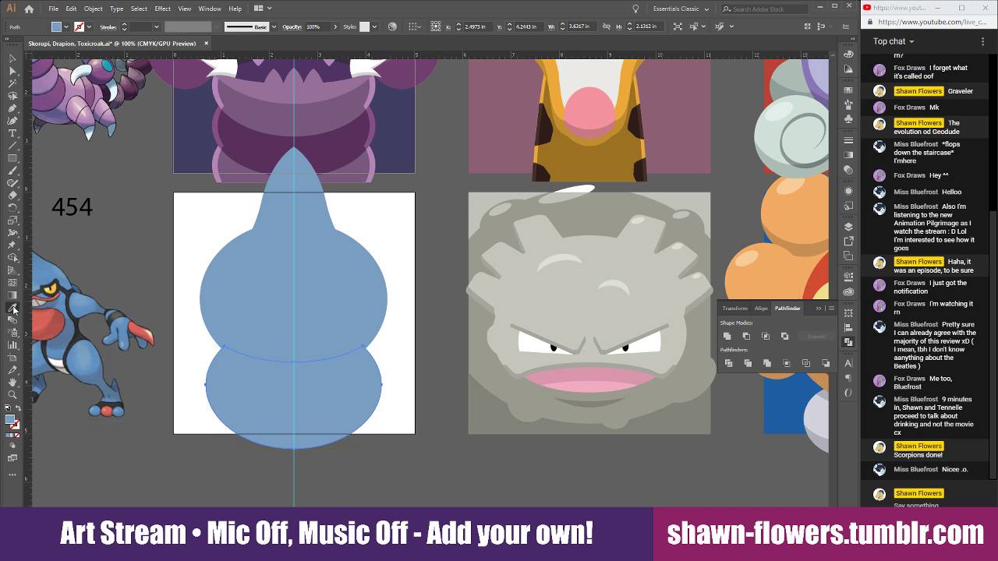
click(46, 314)
key(v)
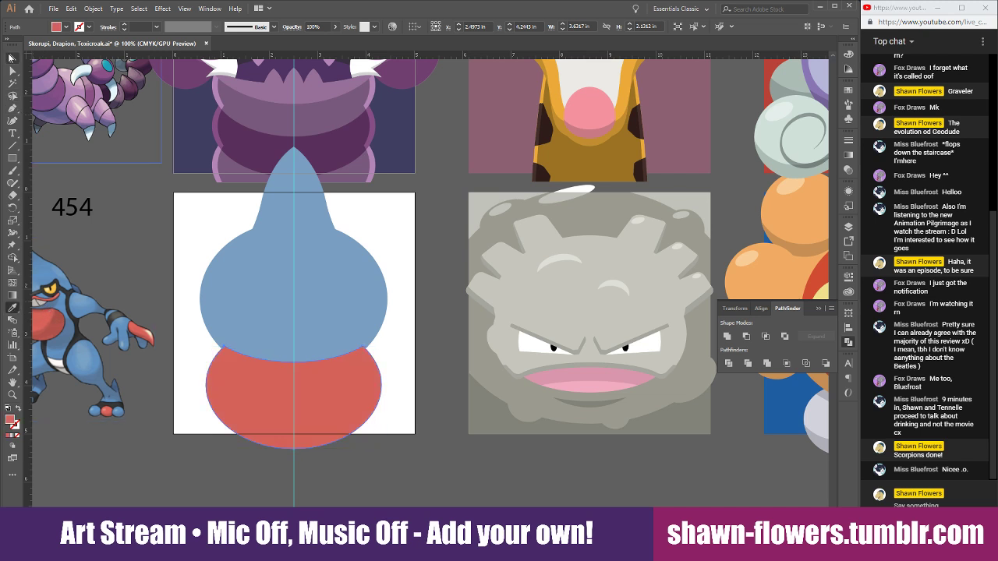
scroll(420, 394, left, 2)
scroll(419, 394, left, 4)
click(364, 360)
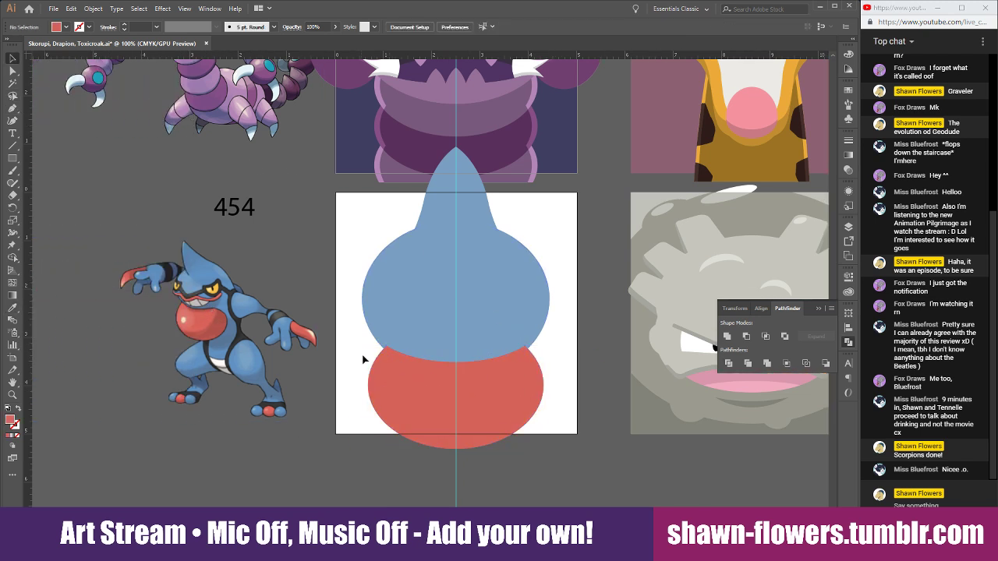
Select the red throat pouch below Toxicroak's head.
scroll(359, 382, up, 2)
scroll(385, 396, right, 2)
click(407, 394)
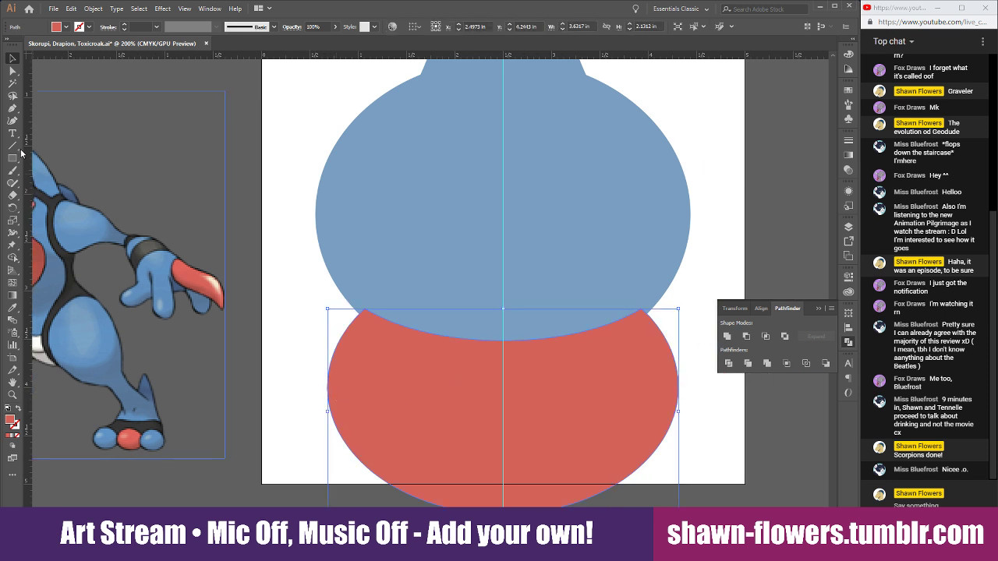
Round the two upper corners of the red throat pouch slightly.
click(14, 71)
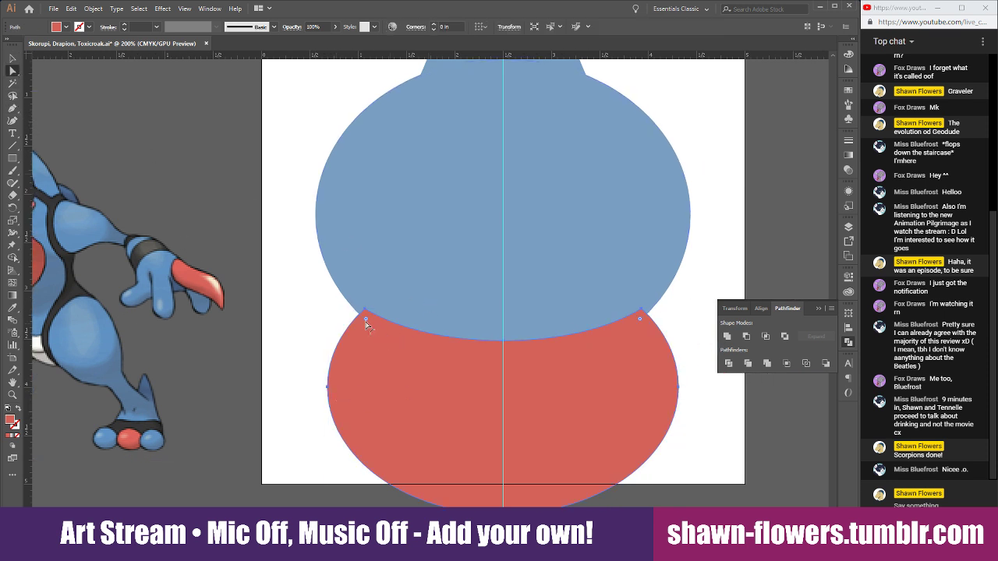
drag(366, 322, 378, 333)
click(13, 57)
click(297, 351)
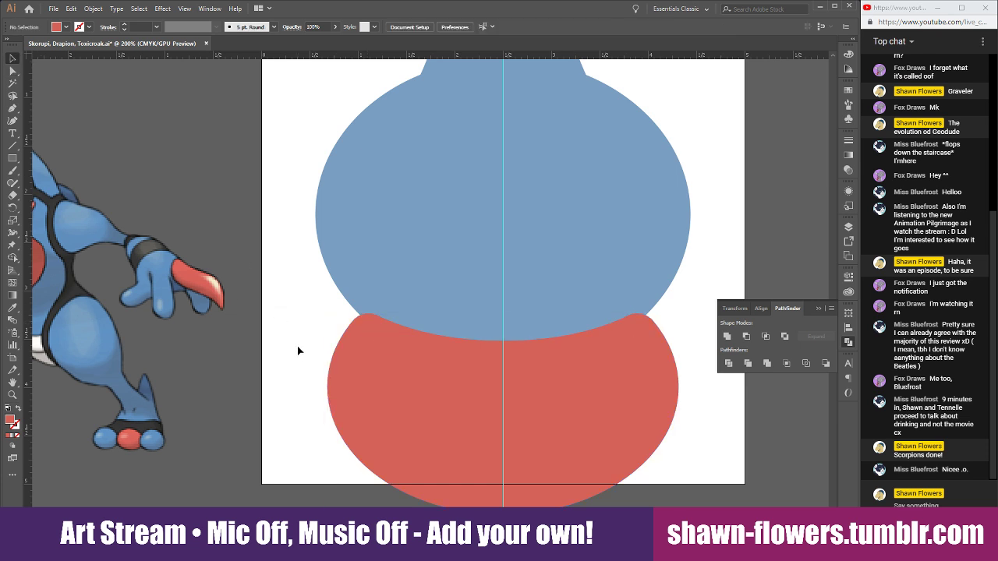
Increase the rounding of the red throat pouch's two upper corners to about 0.53 in.
scroll(316, 389, down, 2)
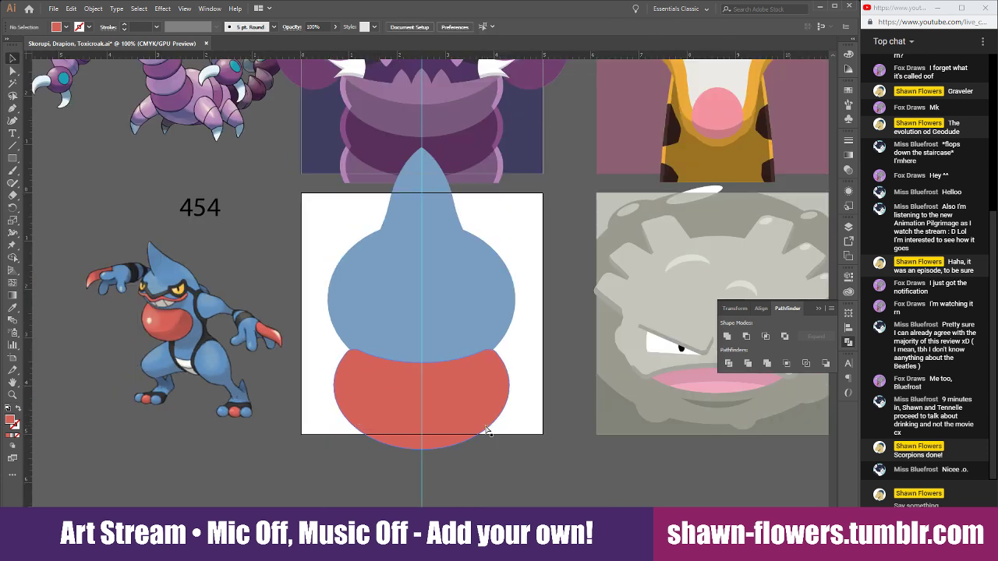
scroll(339, 392, up, 1)
click(401, 393)
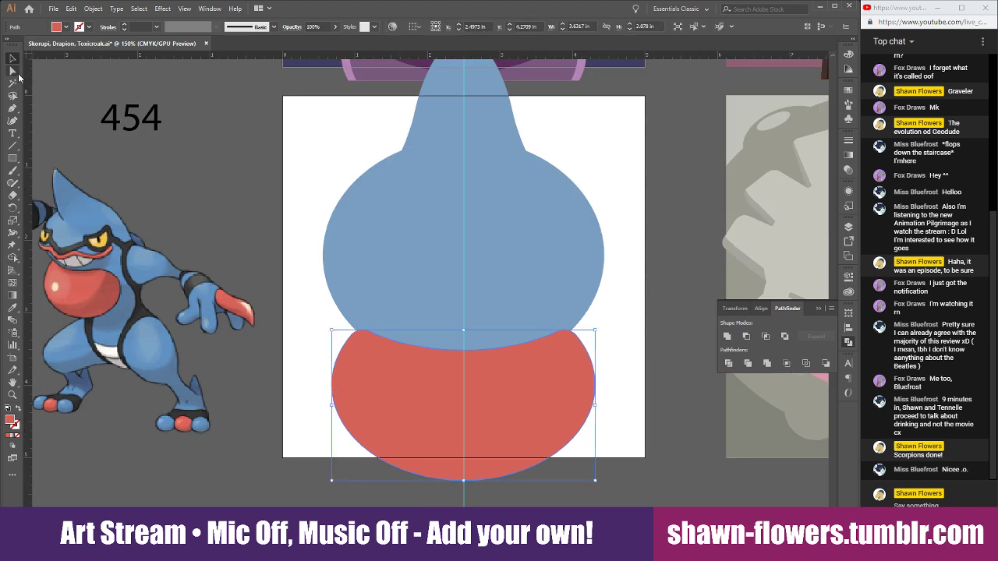
key(a)
drag(365, 345, 380, 375)
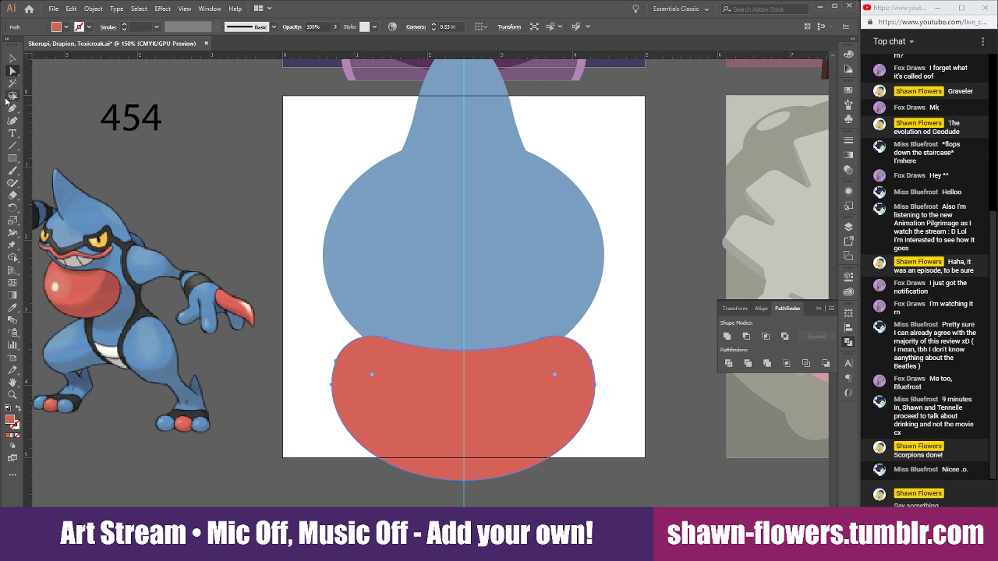
click(12, 59)
click(300, 306)
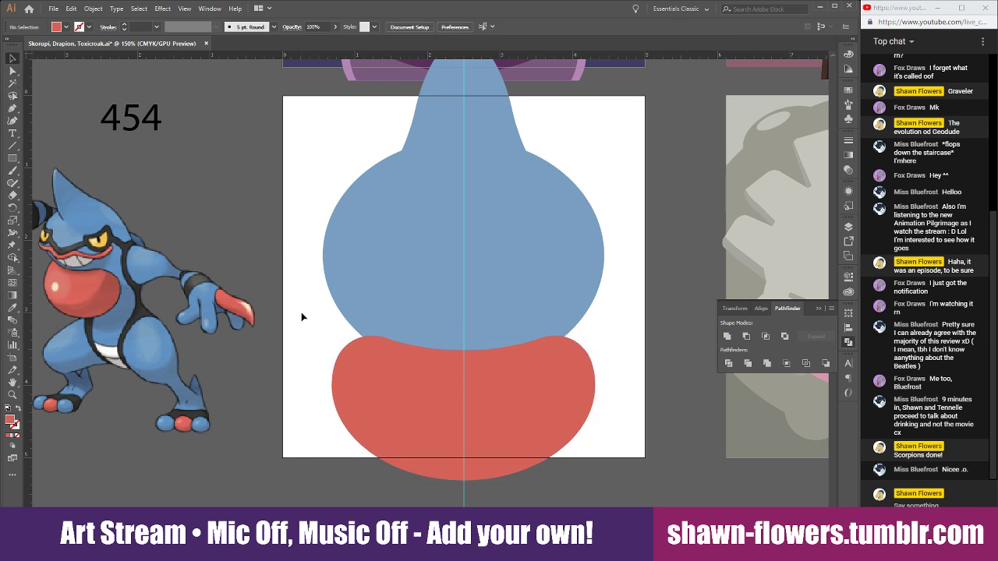
Duplicate the blue horn shape onto the centre of the head and flip it point-down, about 1.45 in wide and 1.53 in high.
scroll(515, 386, left, 4)
scroll(509, 382, right, 3)
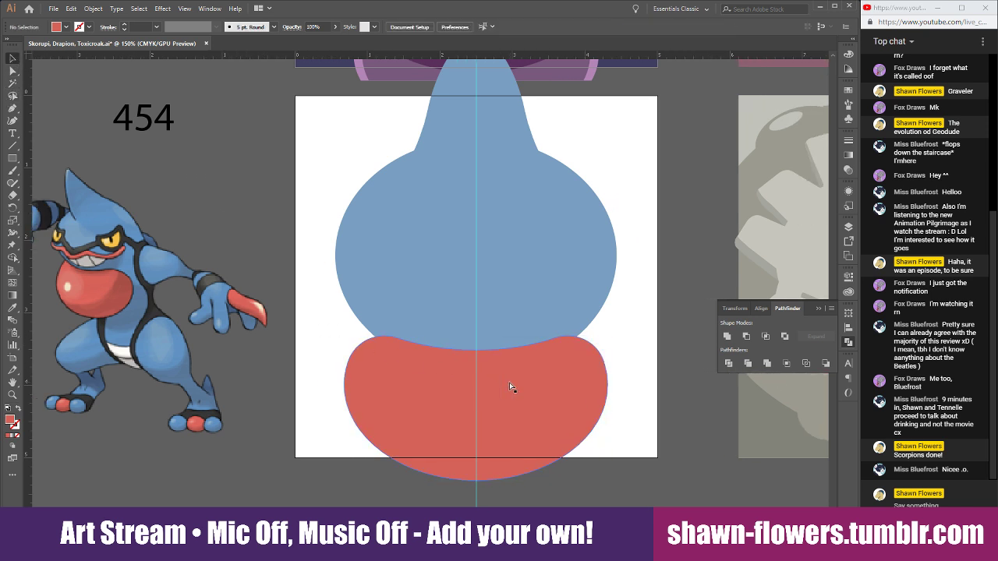
scroll(510, 382, right, 1)
scroll(637, 435, up, 4)
scroll(637, 435, left, 4)
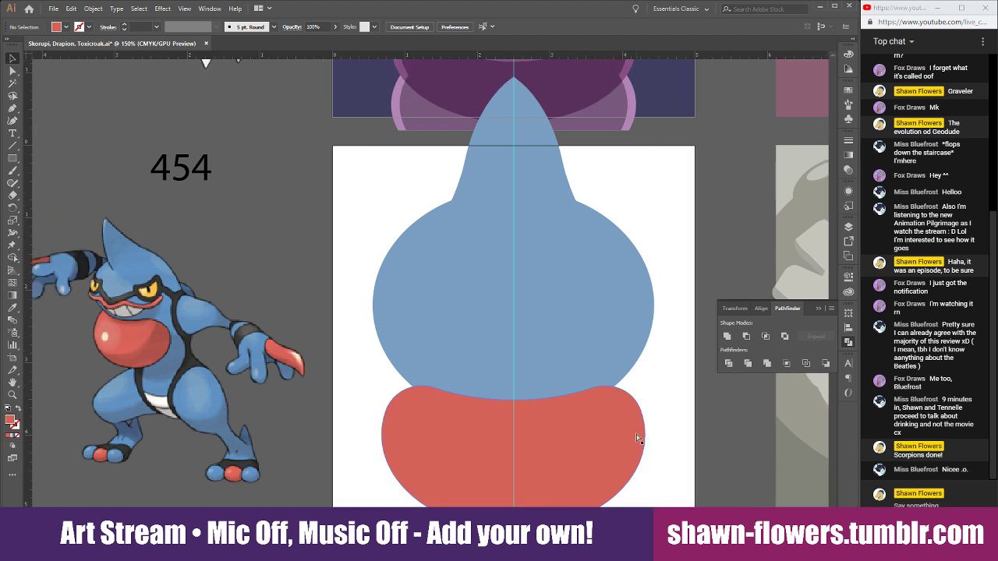
scroll(645, 418, right, 3)
scroll(611, 432, left, 2)
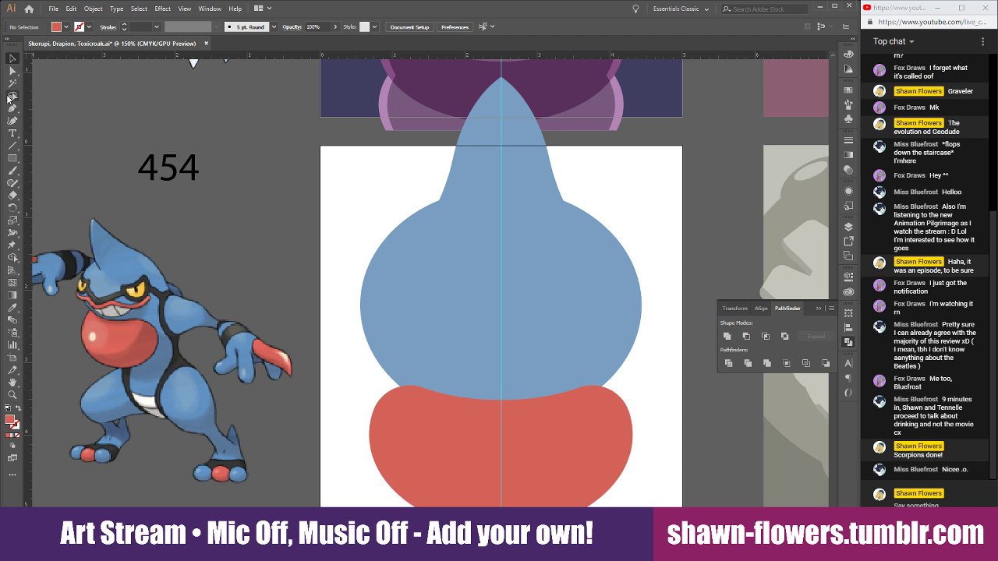
click(13, 158)
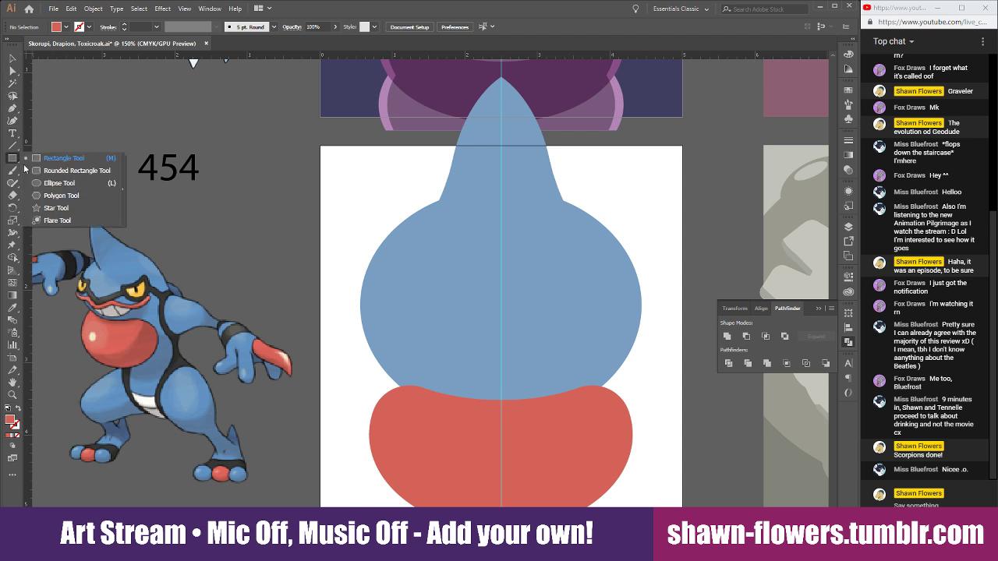
key(v)
drag(514, 114, 534, 238)
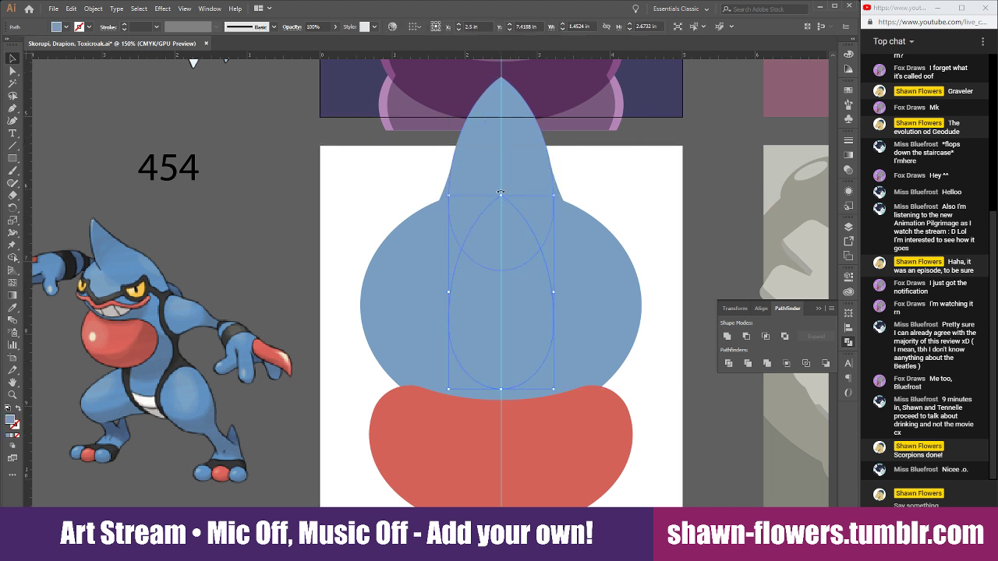
drag(503, 199, 444, 393)
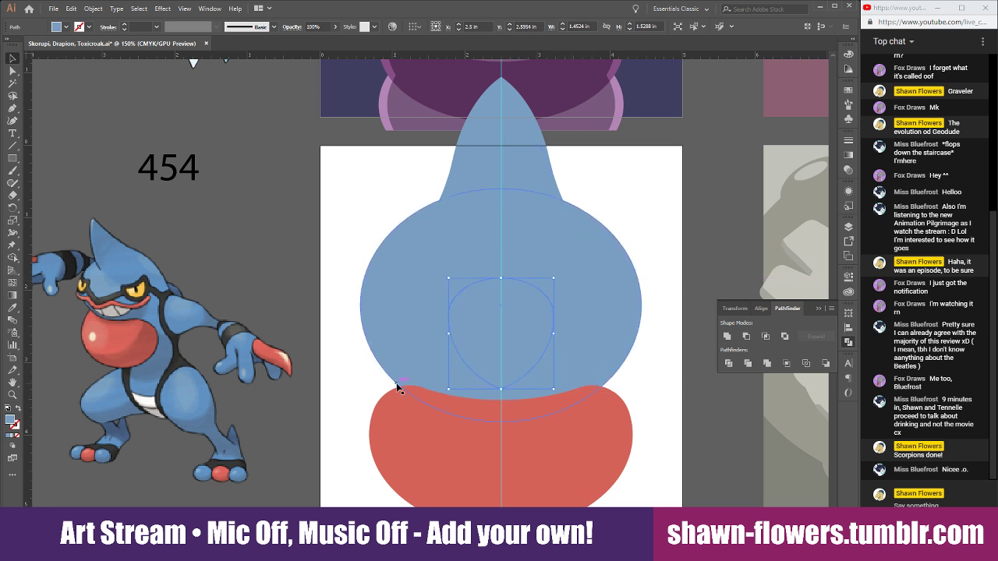
Raise the flipped shape on the guide, widen it symmetrically to about 2.74 in, and fill it with the throat pouch's red.
drag(515, 379, 601, 326)
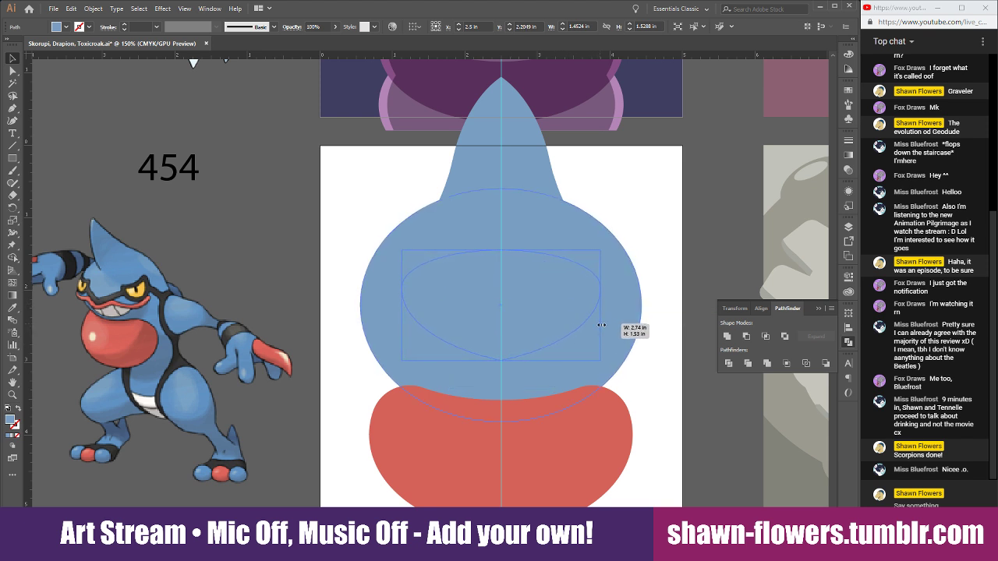
drag(601, 325, 599, 328)
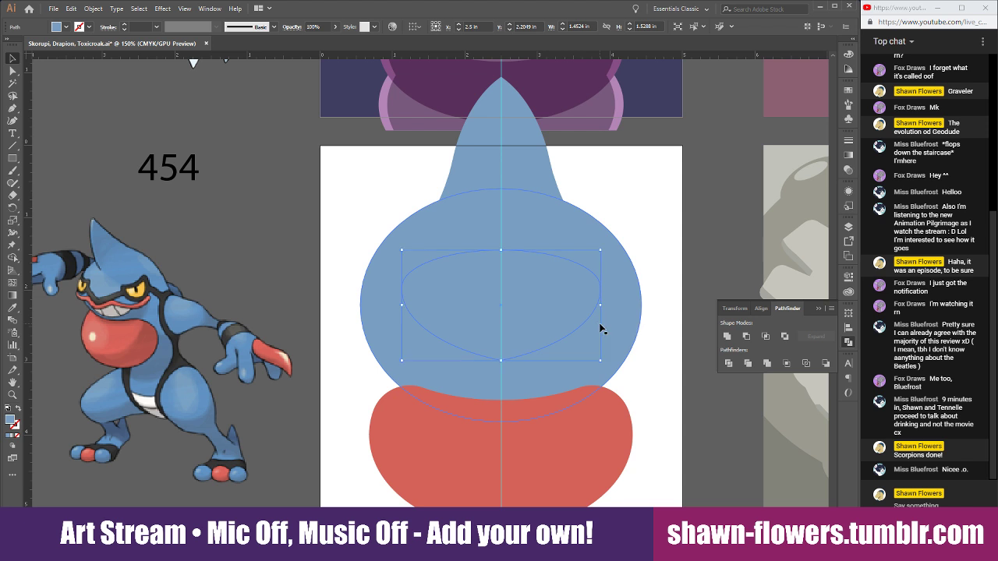
click(14, 308)
click(404, 404)
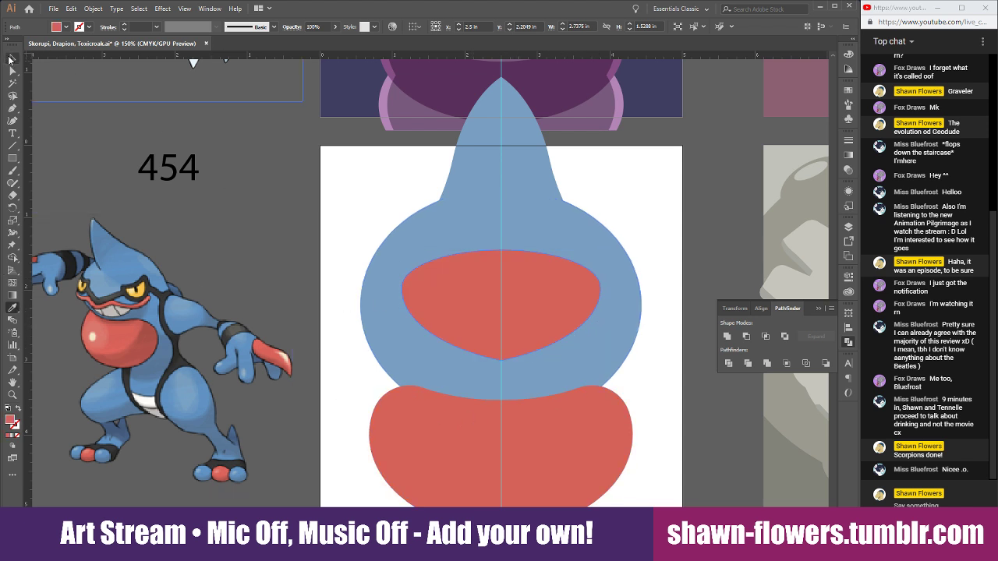
Subtract a slightly raised copy from the red shape with Minus Front, leaving a thin V-shaped lip.
click(11, 59)
drag(542, 329, 532, 334)
shift+click(515, 358)
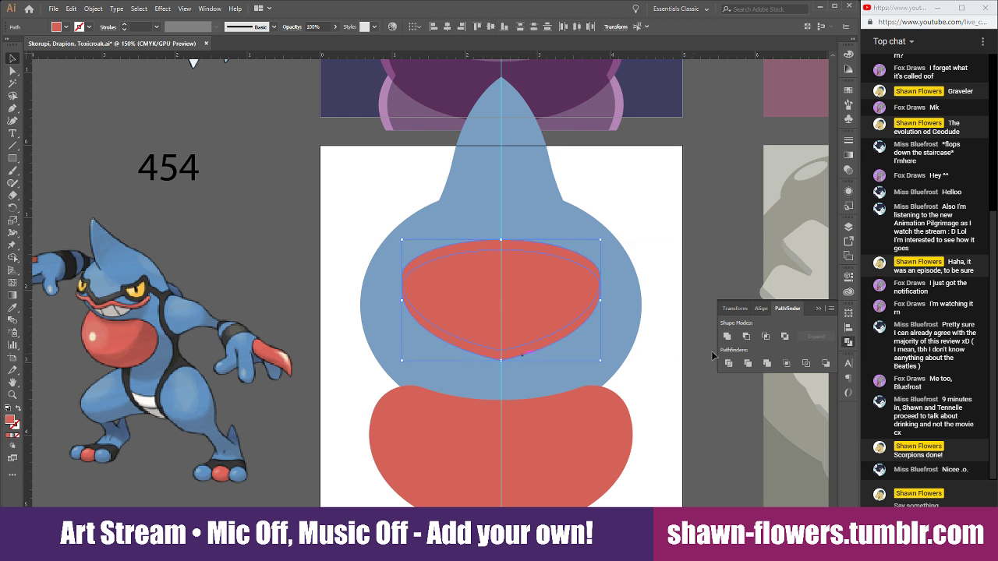
click(746, 338)
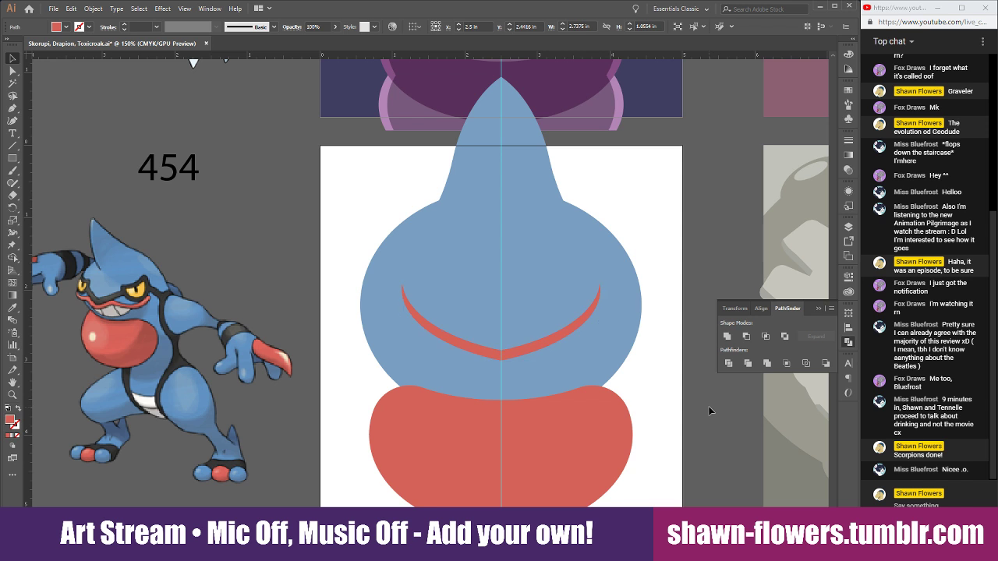
click(710, 411)
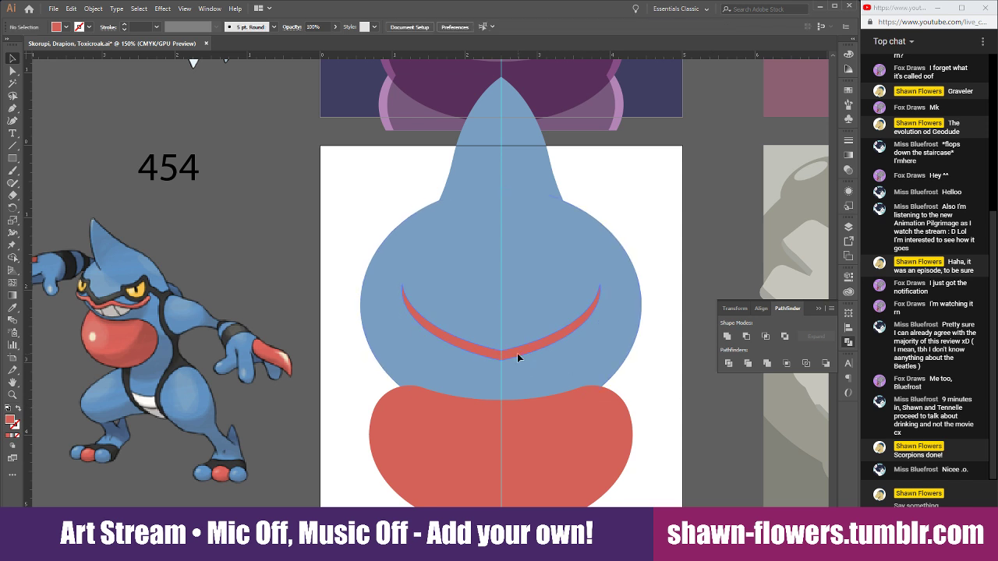
Duplicate the lip above itself, narrow the copy to about 2.23 in, and align its lower tip with the original's inner tip.
drag(517, 353, 521, 327)
mouse_move(598, 297)
mouse_down()
mouse_move(610, 300)
mouse_move(582, 298)
mouse_up()
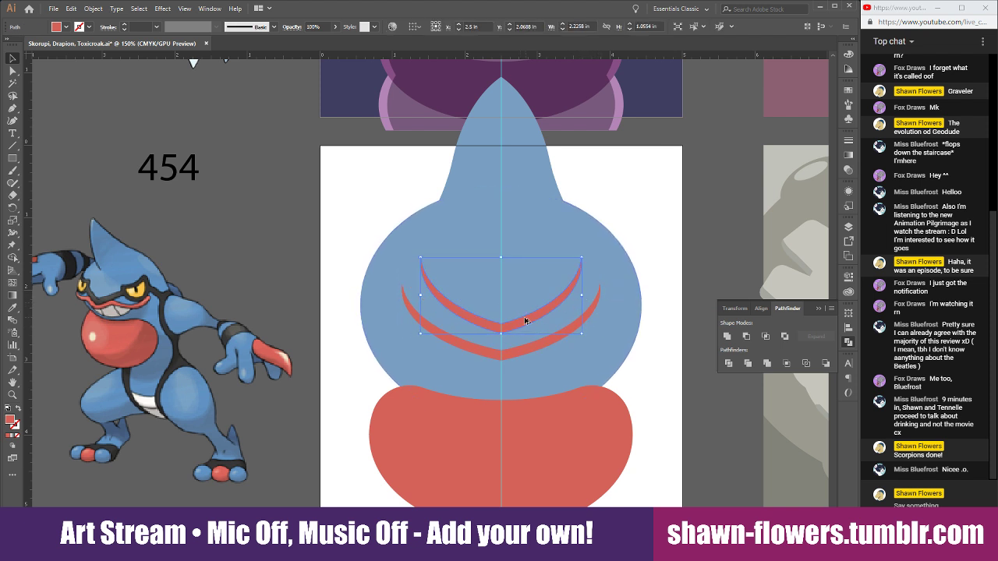
drag(523, 325, 525, 342)
scroll(526, 338, up, 6)
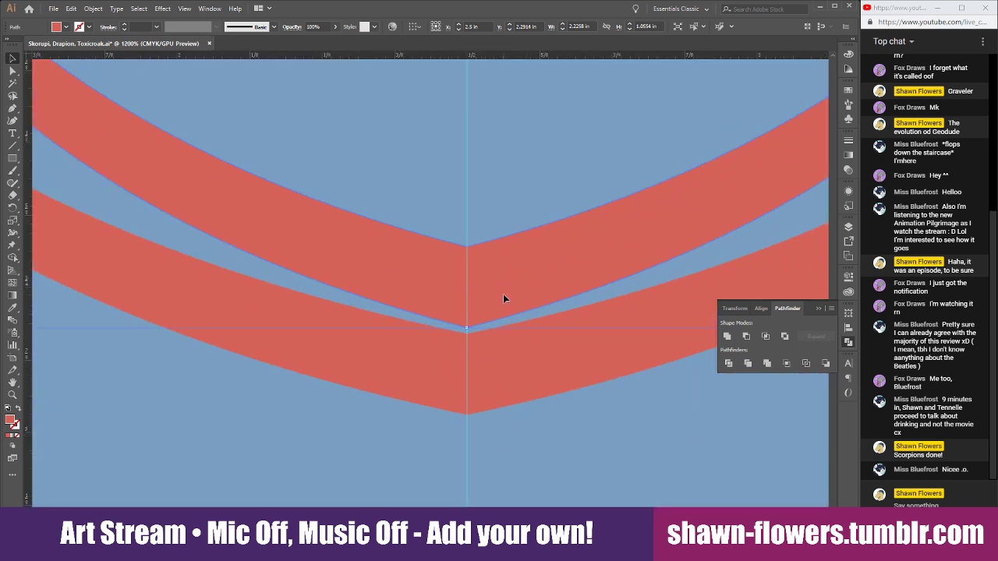
drag(503, 298, 511, 307)
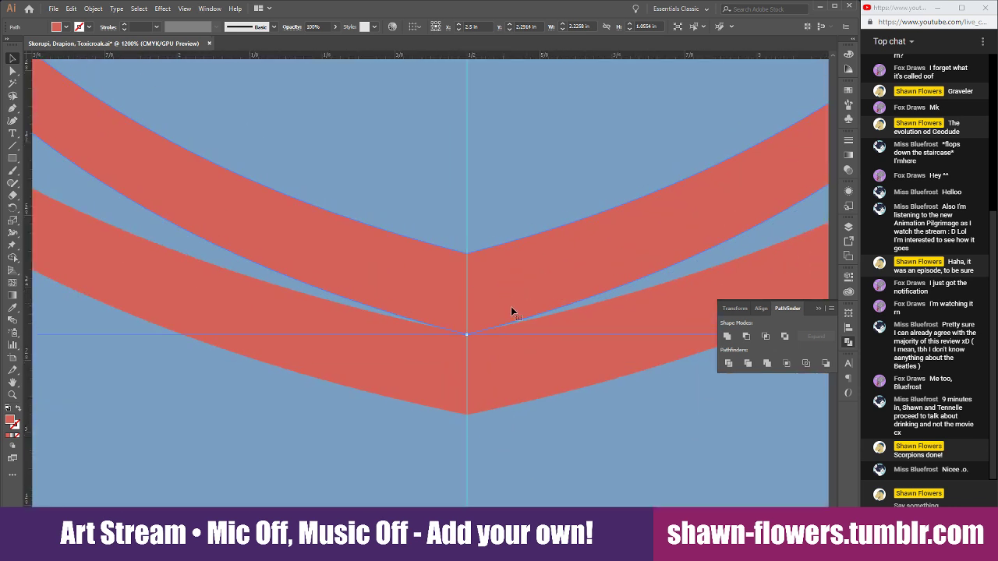
scroll(515, 312, down, 6)
click(729, 417)
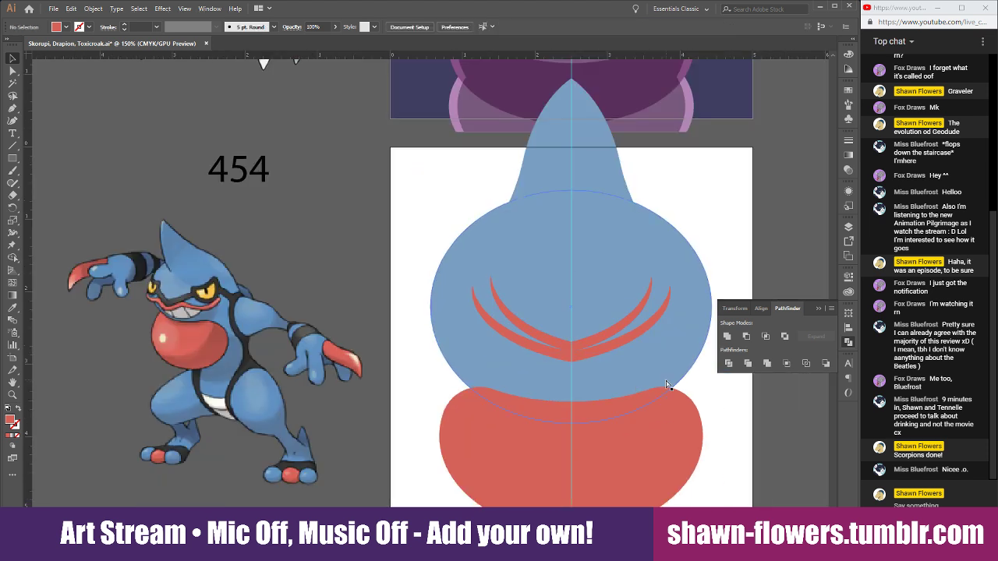
Draw a red ellipse about 1.75 in wide and 0.94 in high over the left half of the mouth.
drag(667, 384, 555, 374)
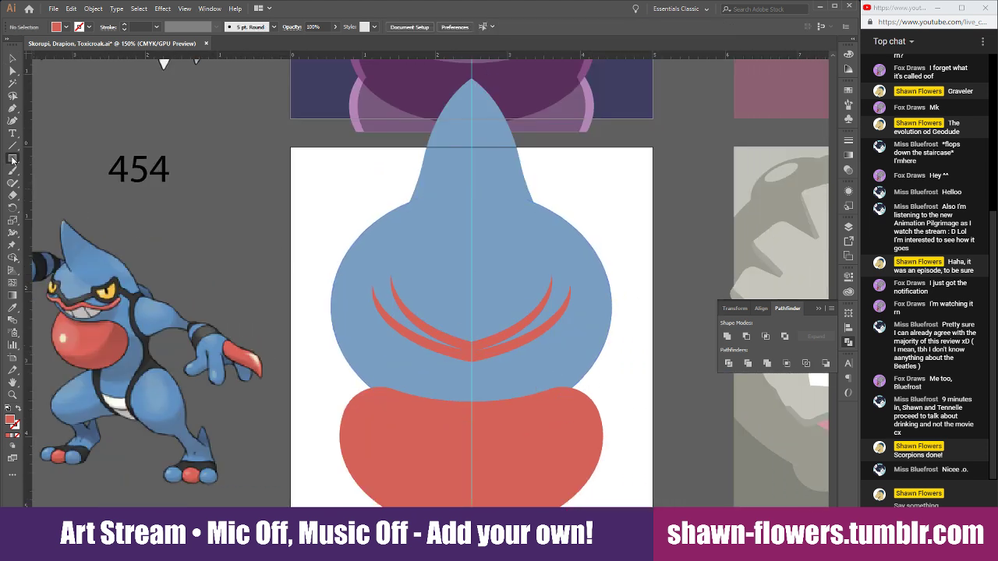
drag(12, 159, 47, 184)
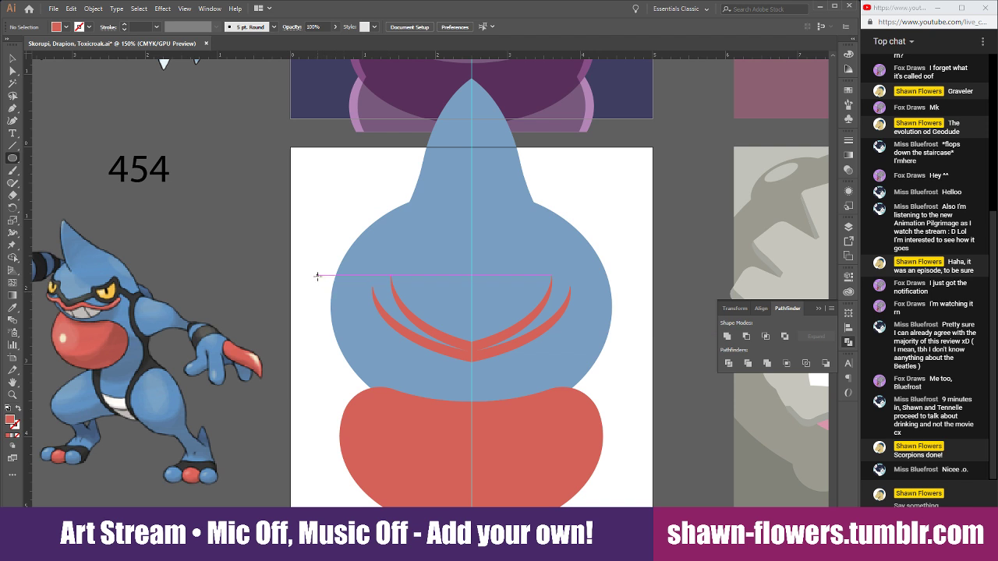
drag(320, 275, 447, 343)
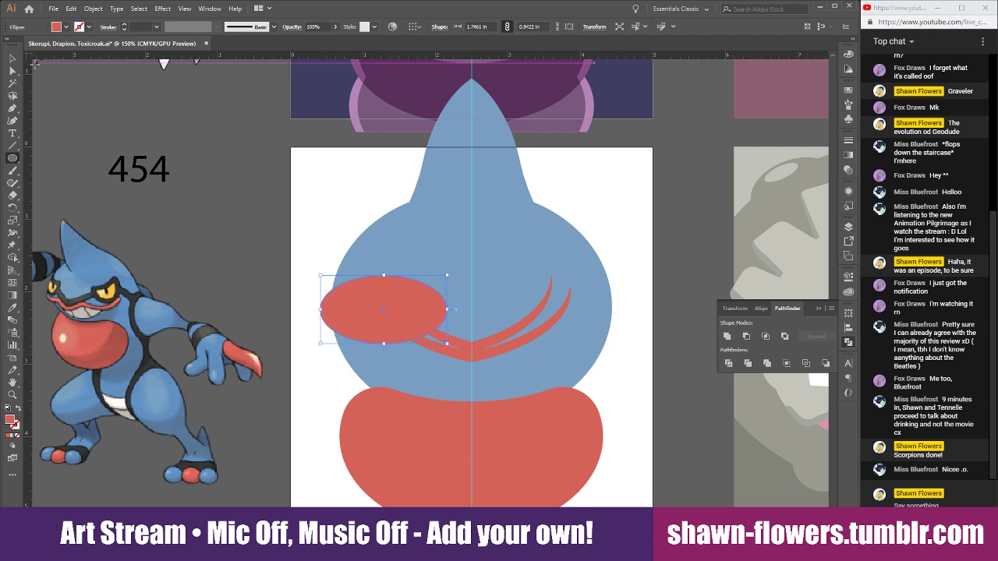
click(12, 58)
Duplicate the ellipse slightly higher, widen the copy to about 1.85 in, and subtract it from the original to leave a crescent.
scroll(358, 337, up, 2)
drag(354, 308, 427, 316)
drag(575, 262, 581, 263)
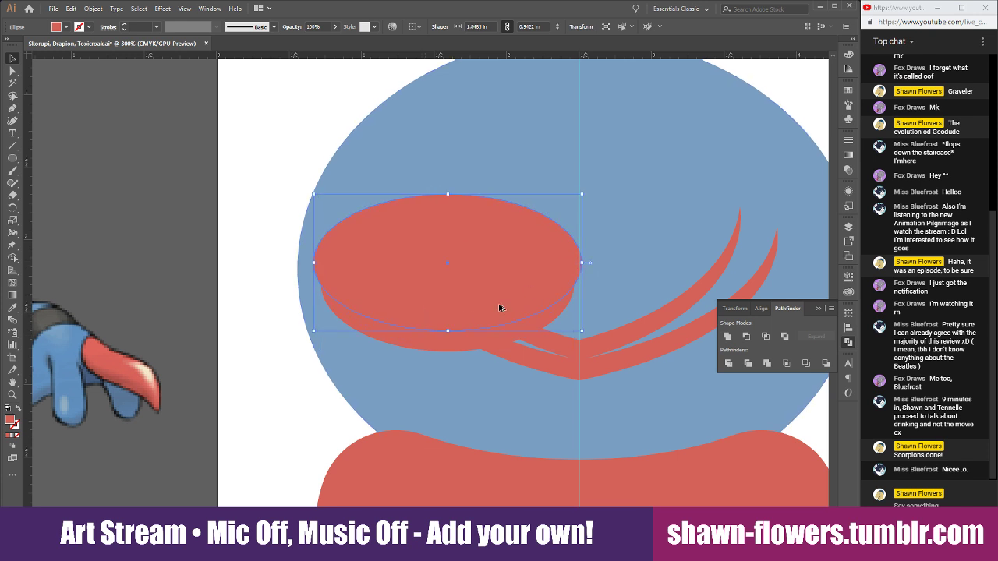
shift+click(440, 343)
click(751, 337)
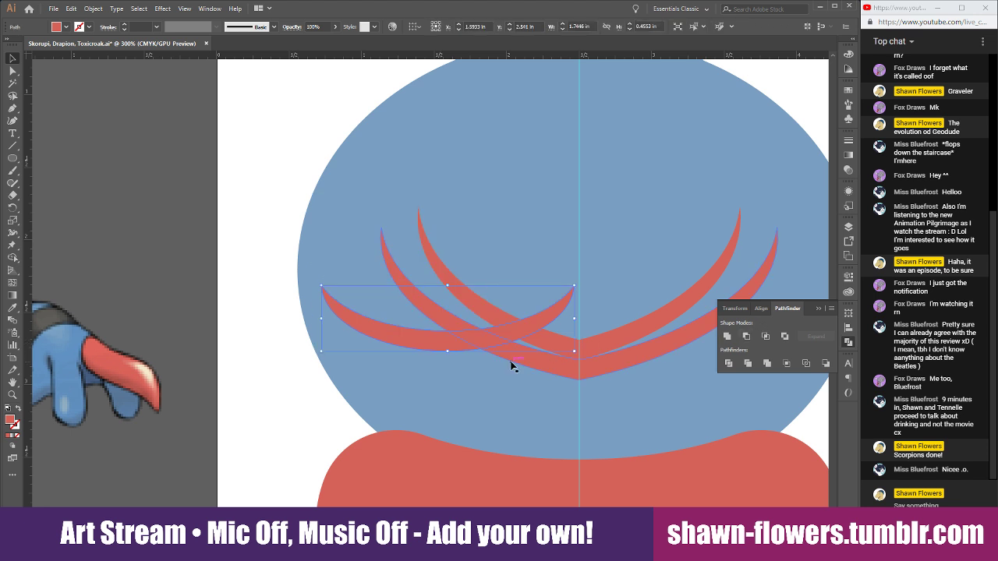
Place a mirrored copy of the crescent on the right half of the mouth and select both crescents.
drag(508, 363, 474, 356)
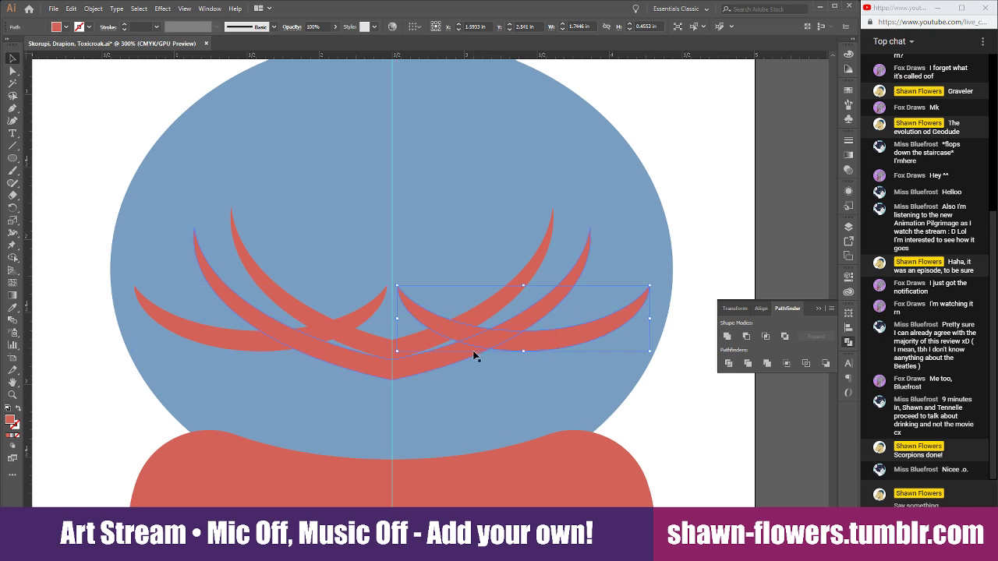
shift+click(261, 349)
scroll(408, 370, up, 1)
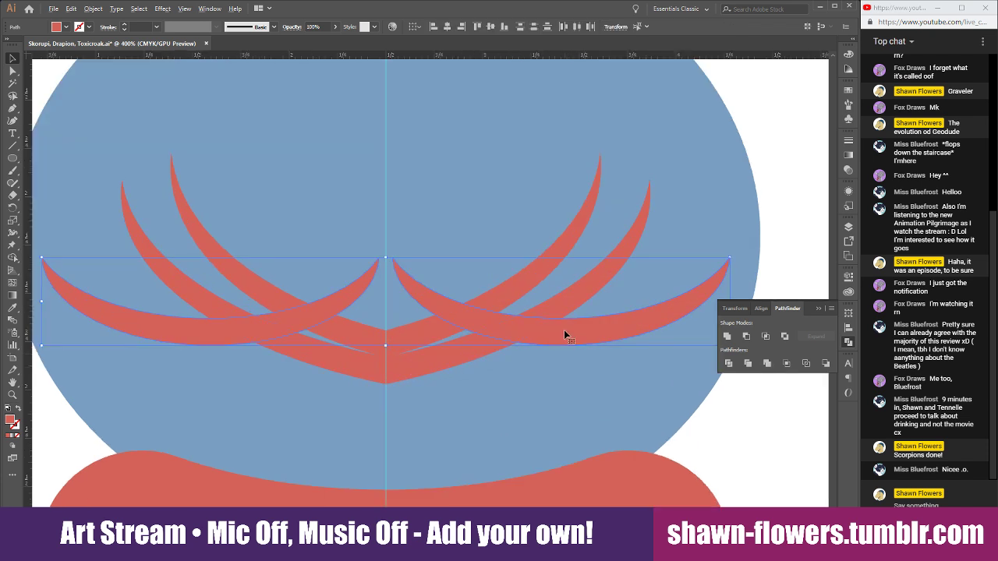
mouse_move(581, 341)
mouse_down()
mouse_move(599, 341)
mouse_move(585, 333)
mouse_up()
Merge the outer parts of both crescents with the lower lip's central V into one shape using the Shape Builder.
shift+click(424, 363)
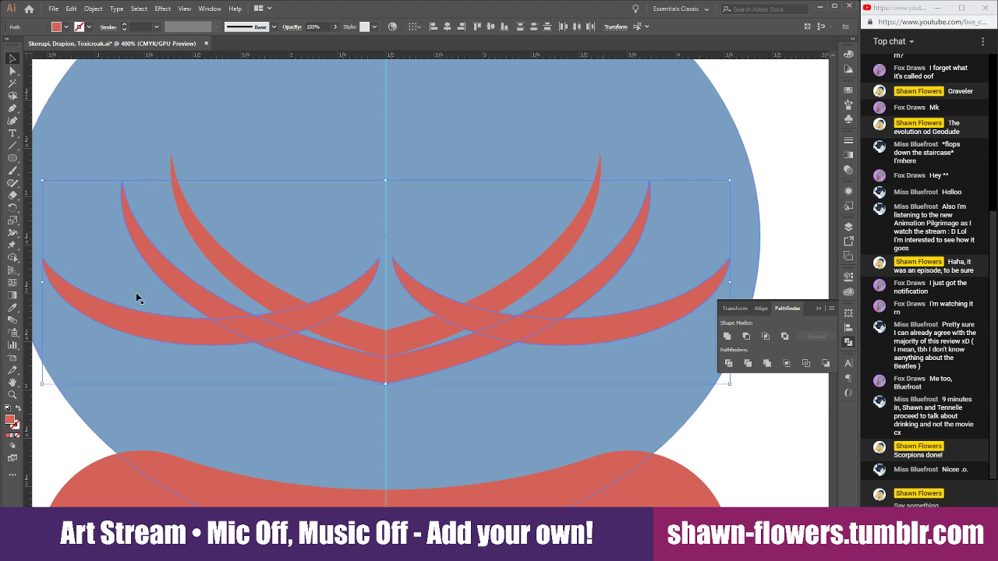
click(12, 259)
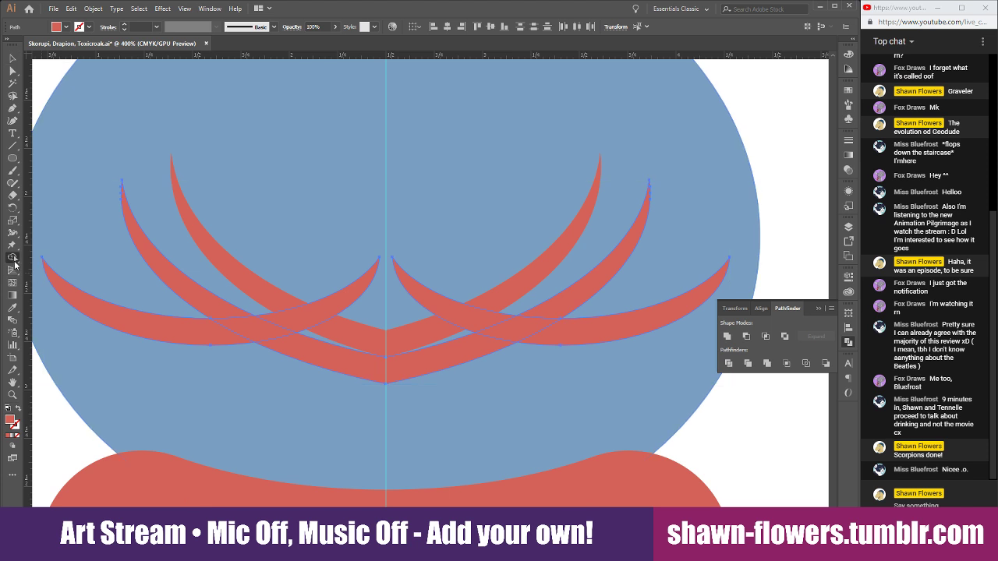
mouse_move(208, 335)
mouse_down()
mouse_move(259, 334)
mouse_move(326, 356)
mouse_up()
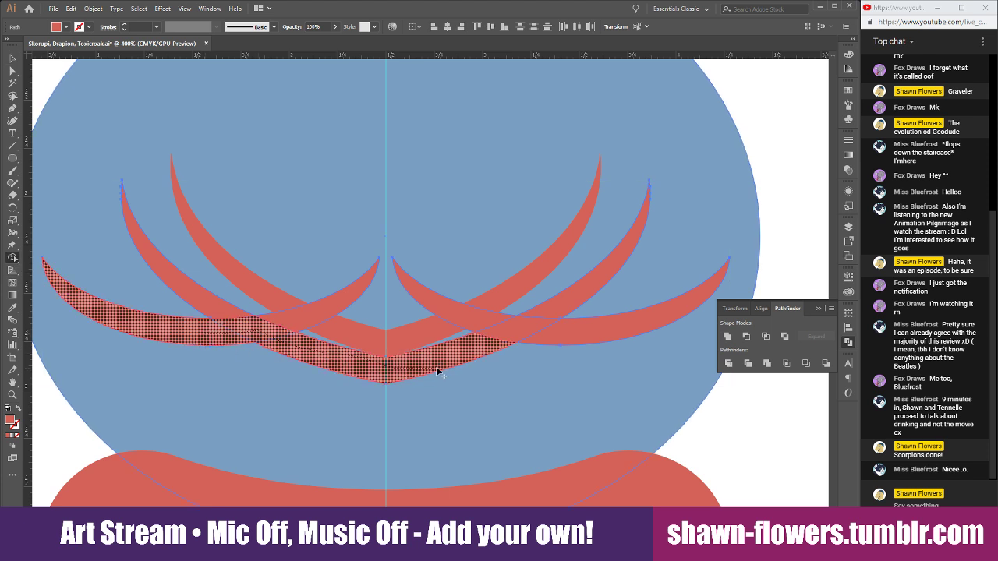
drag(437, 372, 702, 284)
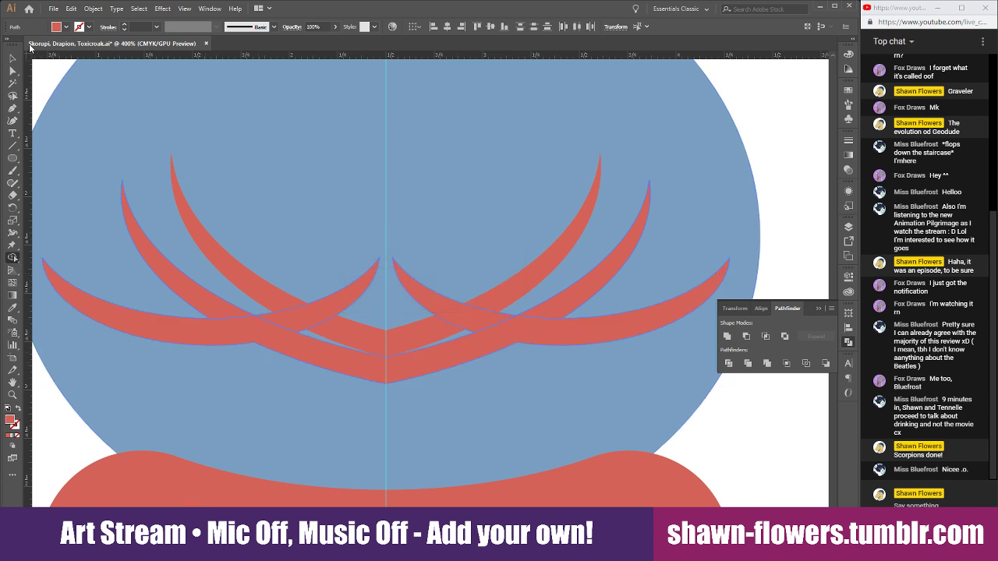
click(12, 57)
click(95, 192)
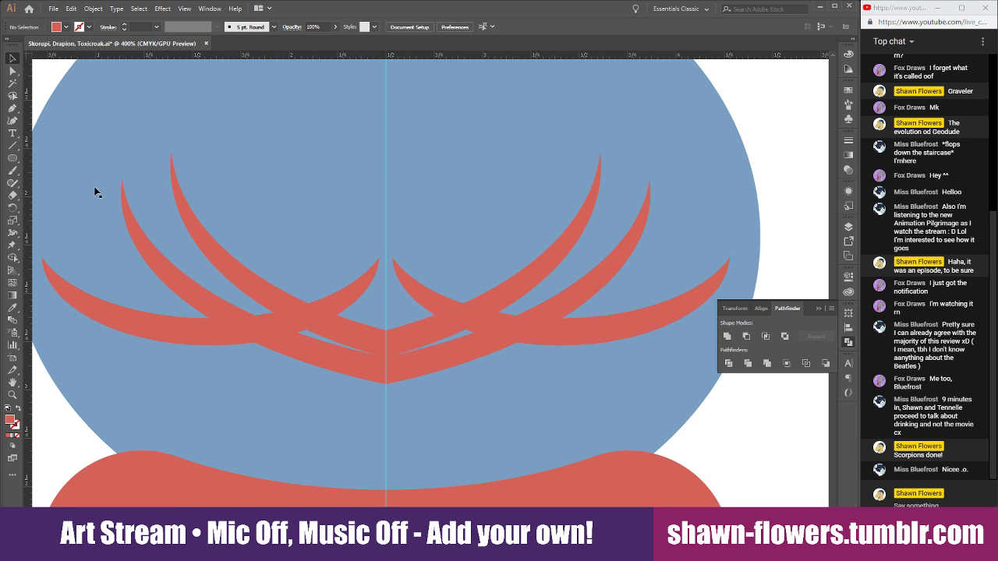
Delete the leftover inner crescent pieces on both halves of the mouth.
click(211, 302)
key(Delete)
click(364, 285)
key(Delete)
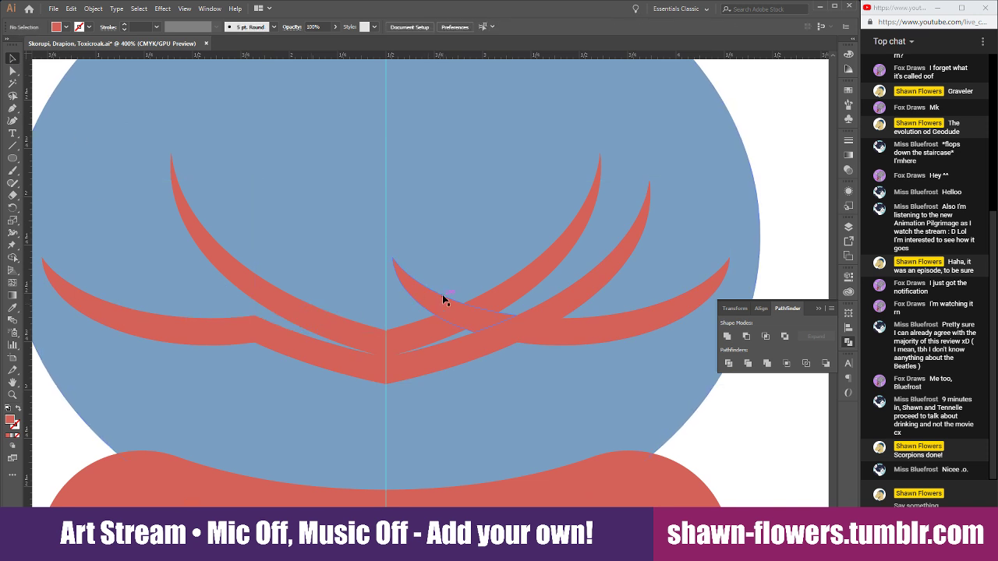
click(442, 294)
key(Delete)
click(596, 289)
key(Delete)
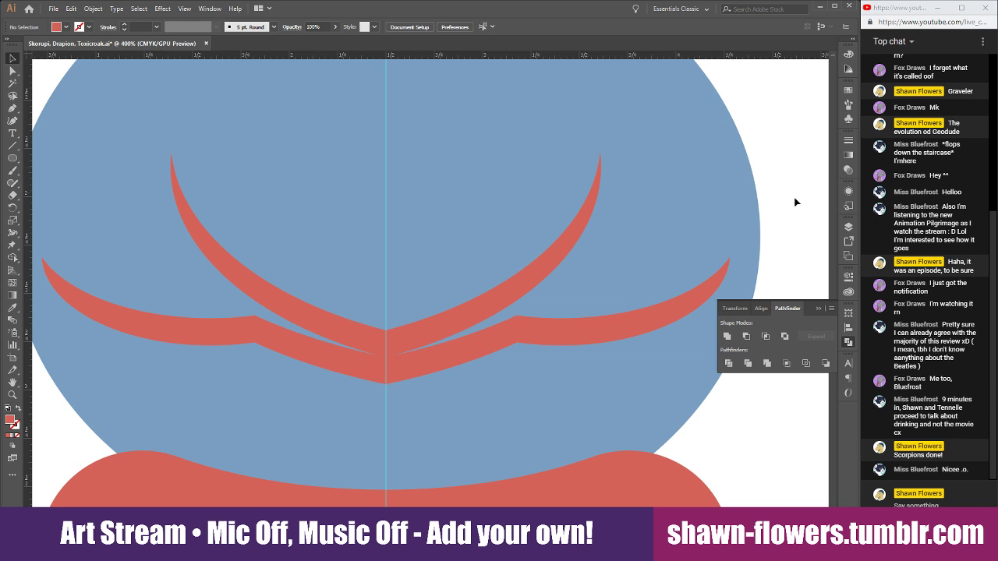
Widen the upper red V-shaped line symmetrically about the centre guide to about 2.77 in.
scroll(749, 249, down, 2)
scroll(564, 375, down, 1)
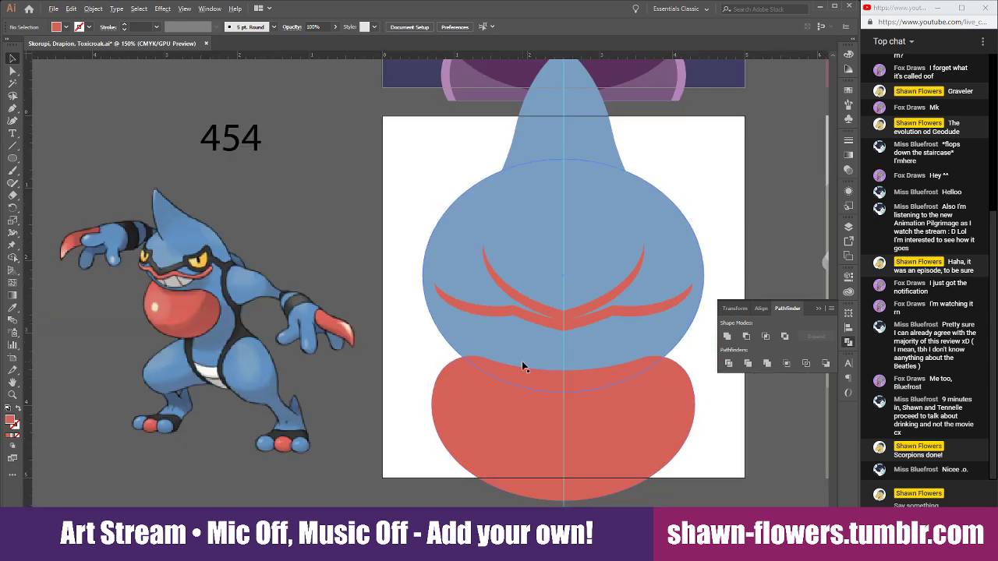
click(605, 295)
scroll(602, 299, up, 3)
drag(709, 255, 764, 262)
scroll(563, 312, down, 3)
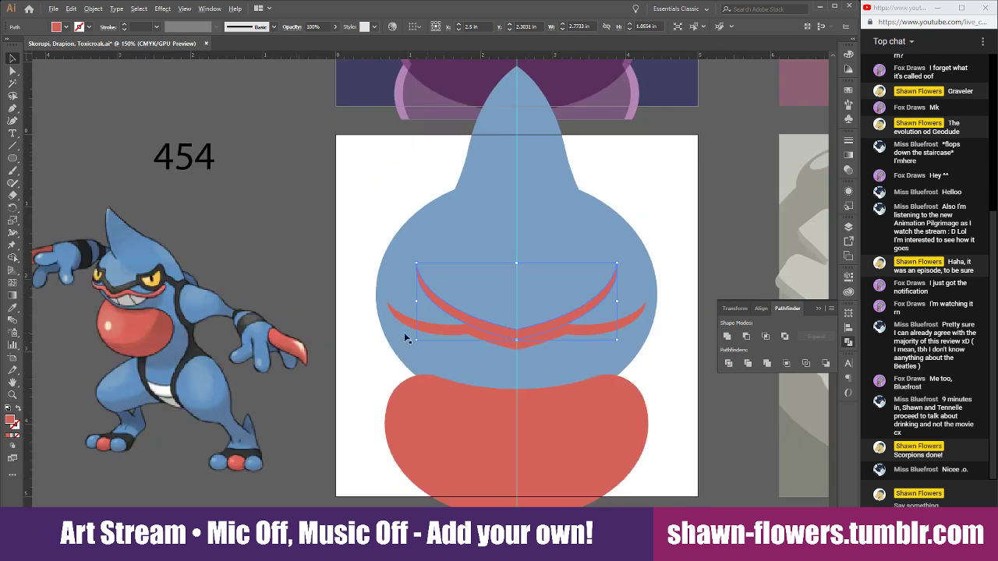
Recolour the upper V-shaped line with the dark marking colour sampled from the Toxicroak reference image.
click(142, 279)
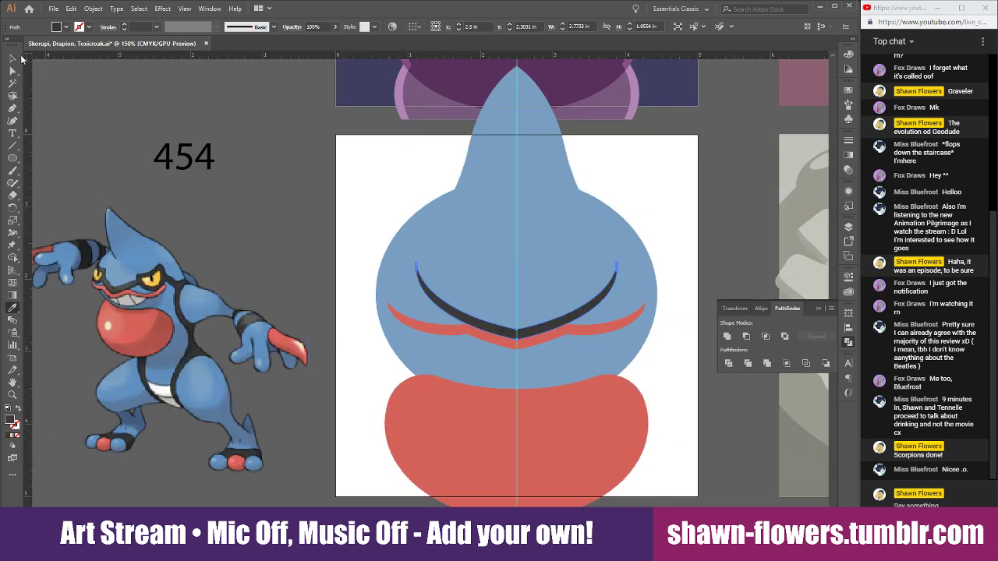
click(13, 59)
click(371, 221)
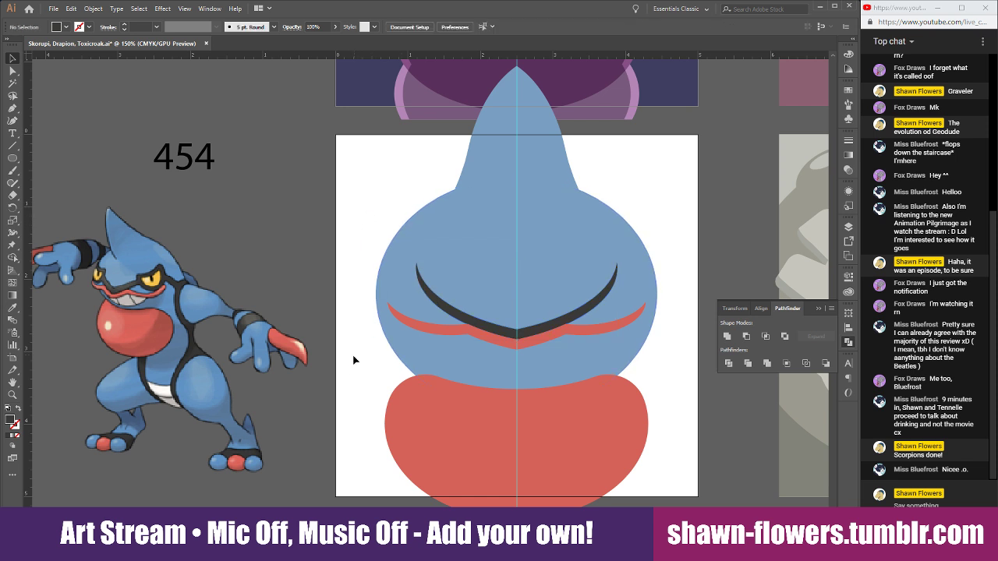
Round the outer tips of the red lip shape with a 0.03 in corner radius.
click(440, 327)
scroll(453, 343, up, 3)
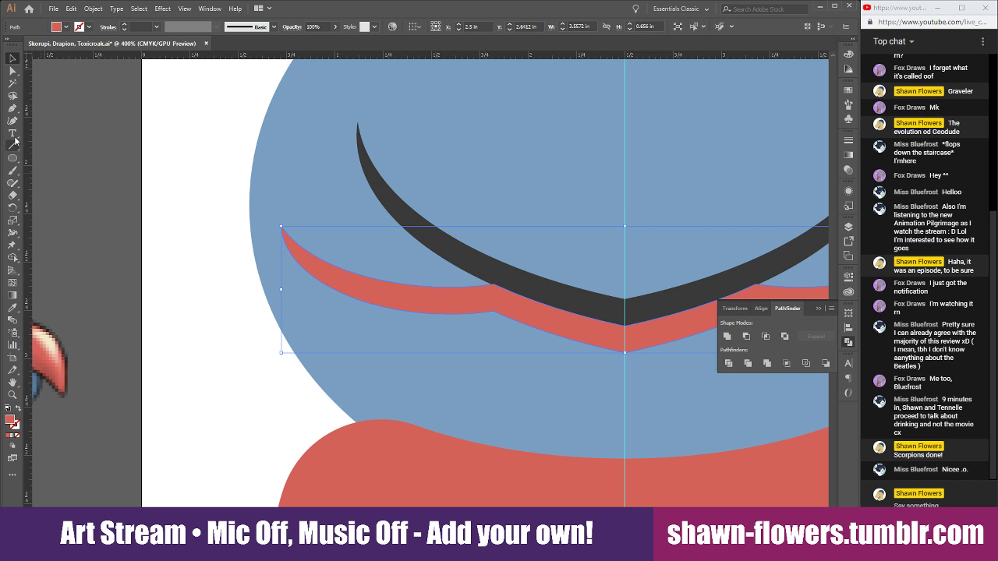
click(14, 71)
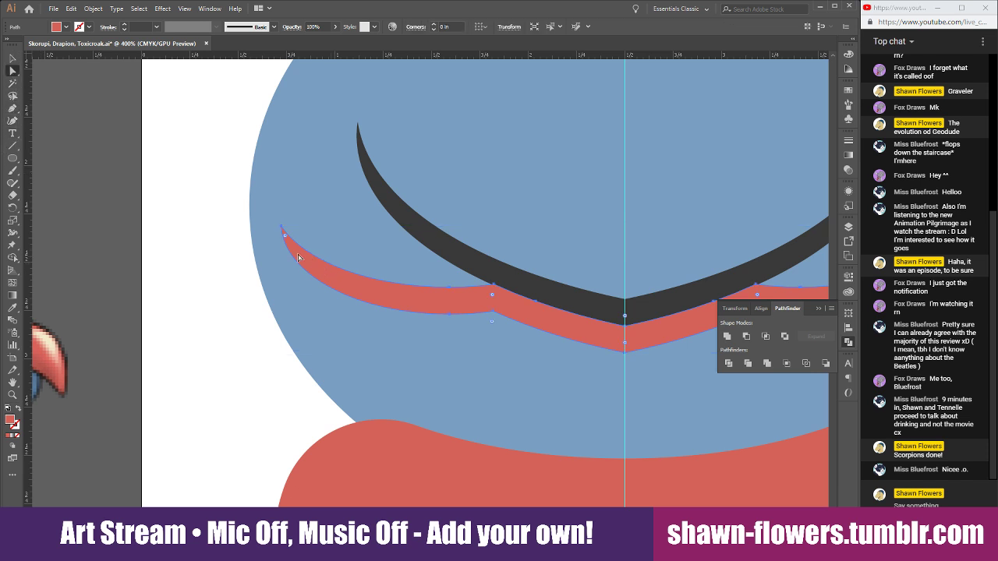
drag(285, 238, 290, 247)
scroll(436, 336, right, 2)
scroll(437, 337, right, 5)
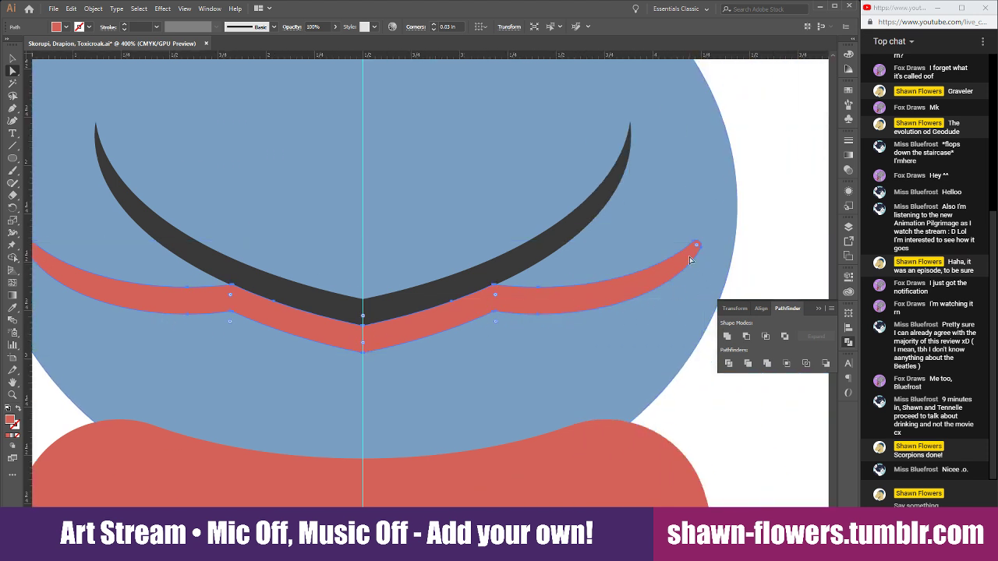
click(13, 58)
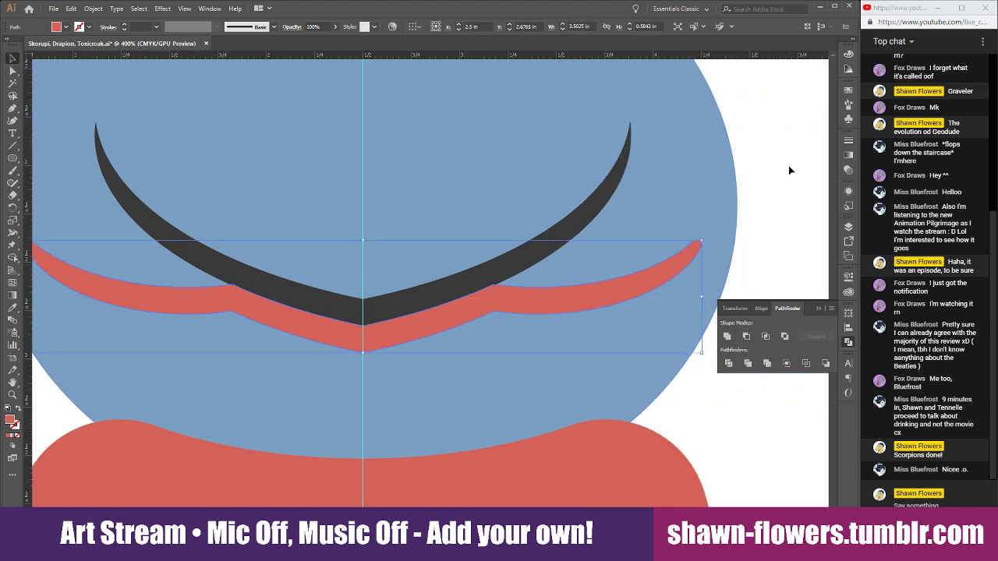
click(787, 166)
Draw a red ellipse about 2.51 in wide and 1.47 in high over the mouth and centre it on the guide.
scroll(787, 166, down, 2)
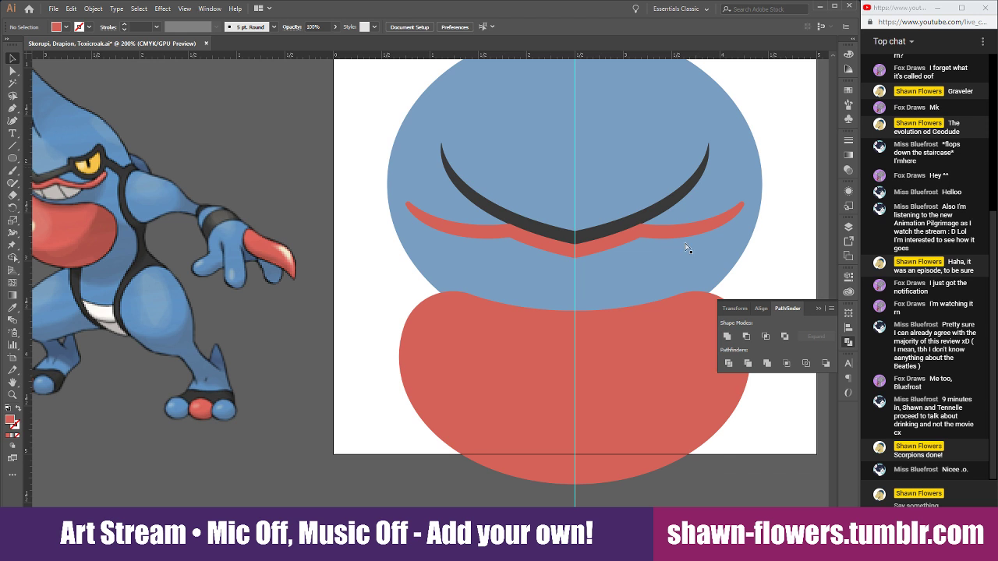
scroll(504, 298, right, 1)
scroll(504, 297, down, 1)
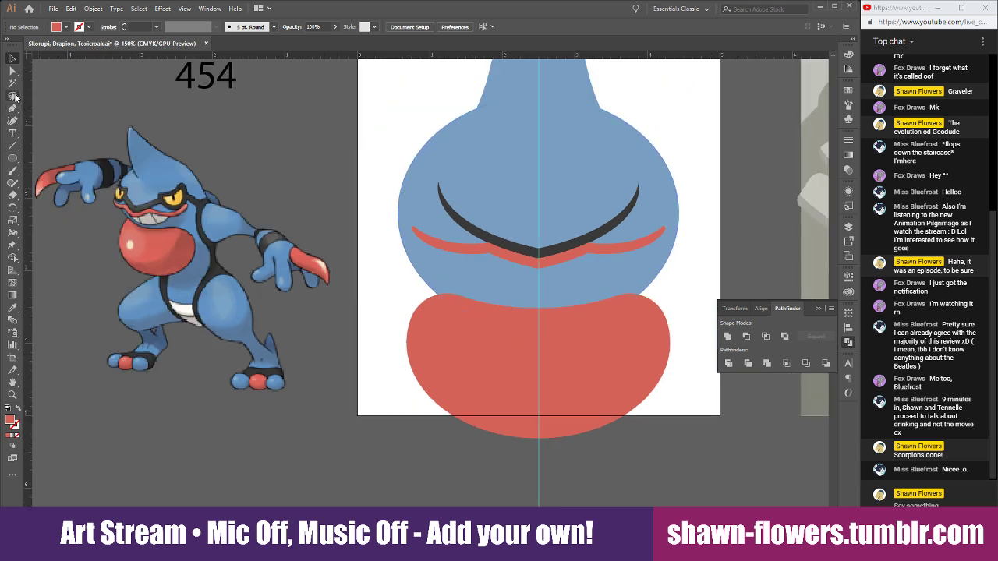
click(13, 159)
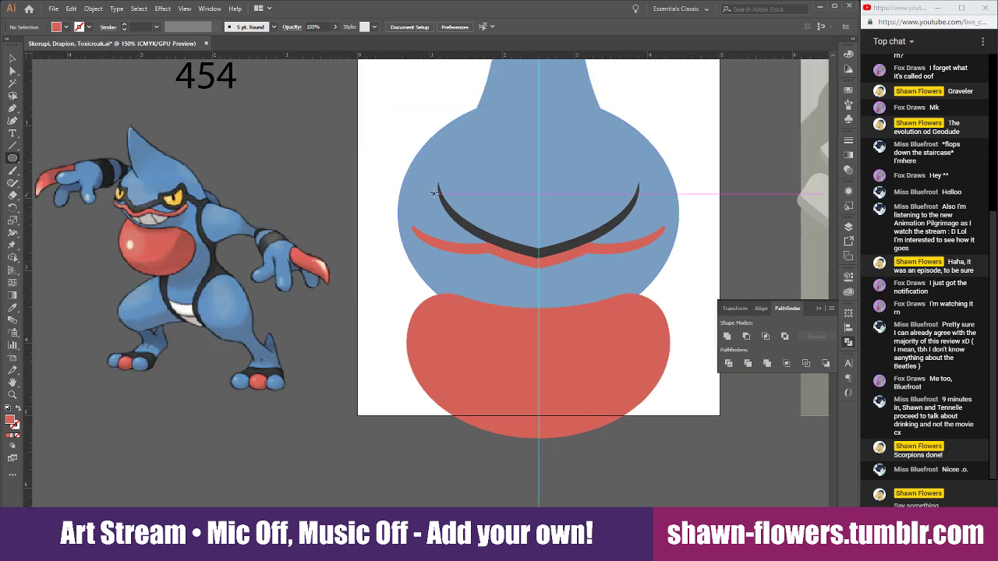
drag(434, 193, 616, 299)
key(v)
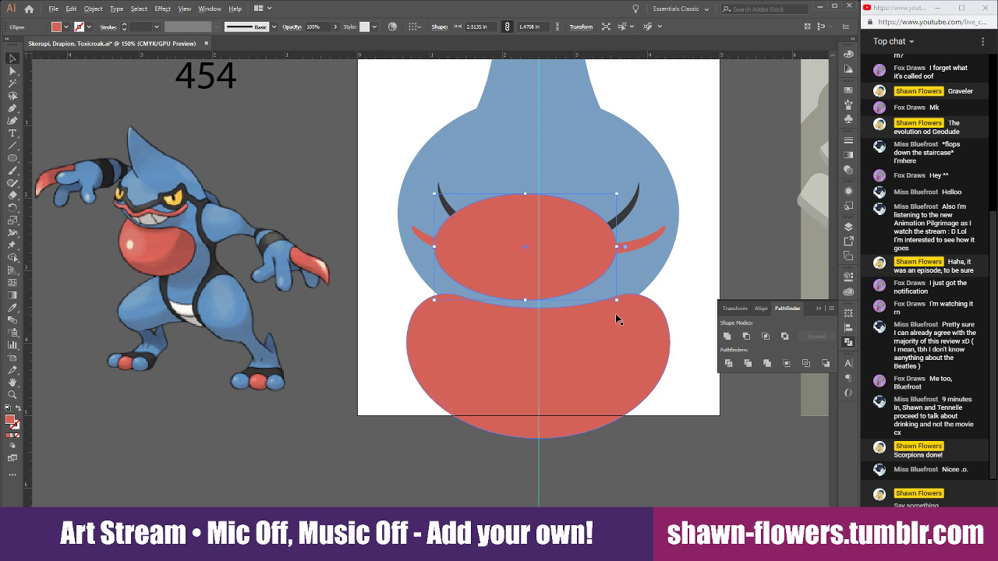
scroll(616, 320, up, 1)
drag(565, 253, 544, 276)
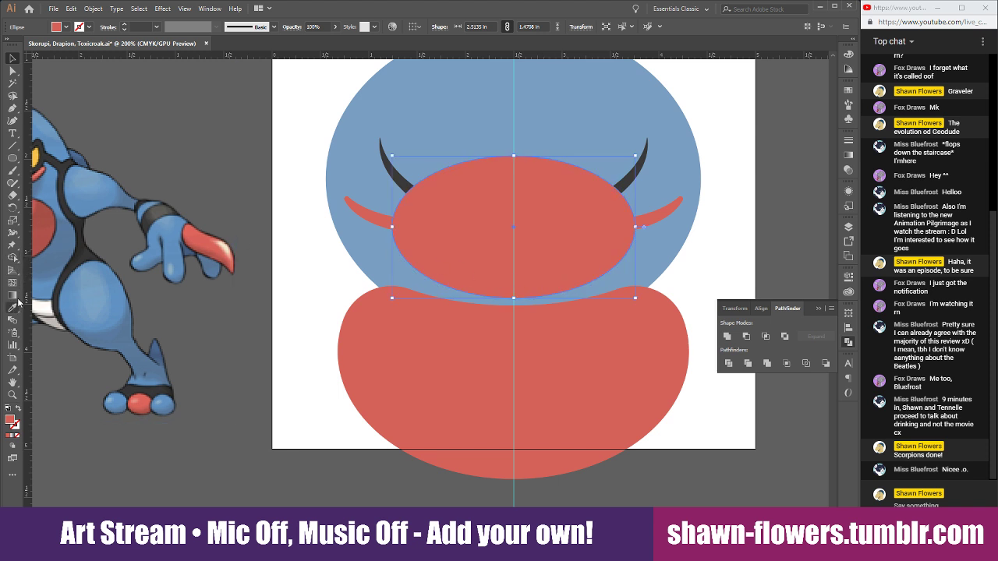
Fill the mouth ellipse with white and arrange it behind the red lip and the dark line.
shift+click(57, 27)
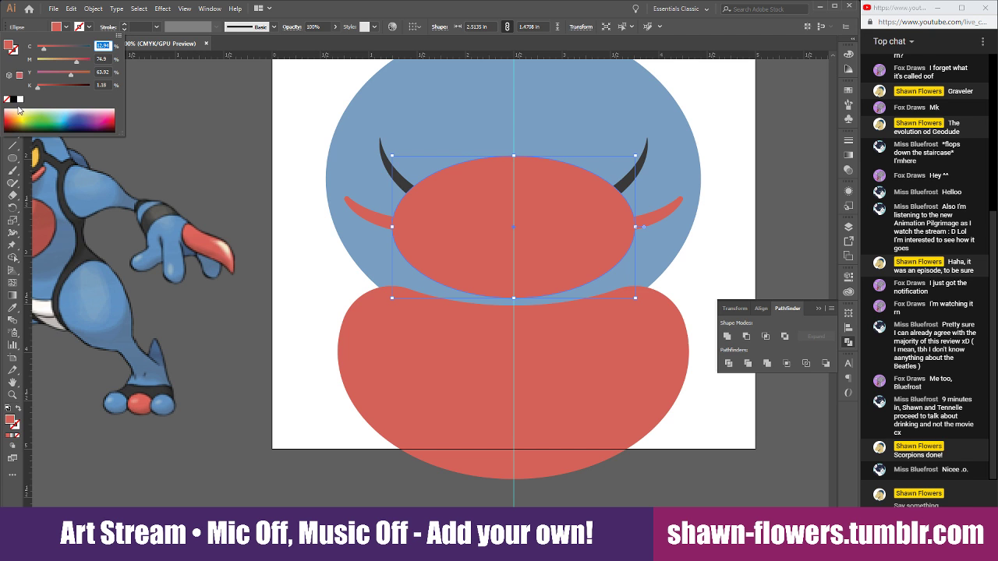
click(21, 99)
click(10, 60)
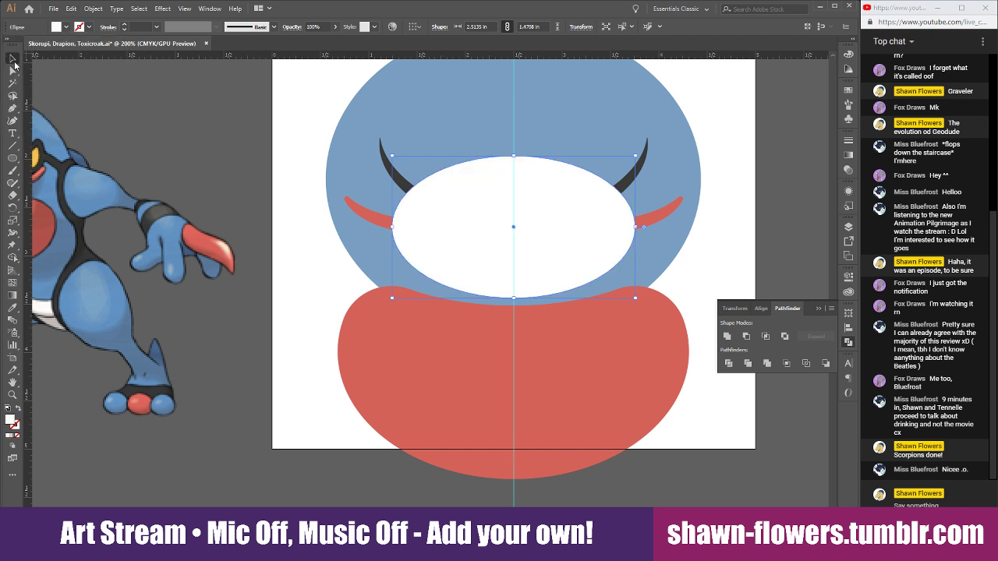
key(ctrl+bracketleft)
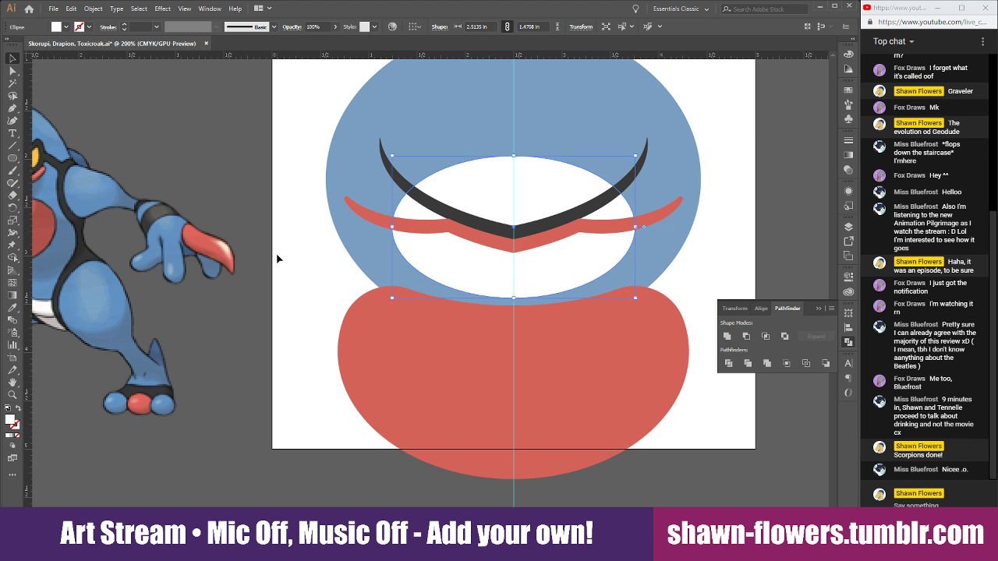
click(277, 259)
Duplicate the red lip exactly over itself and subtract the copy from the white mouth ellipse.
click(357, 208)
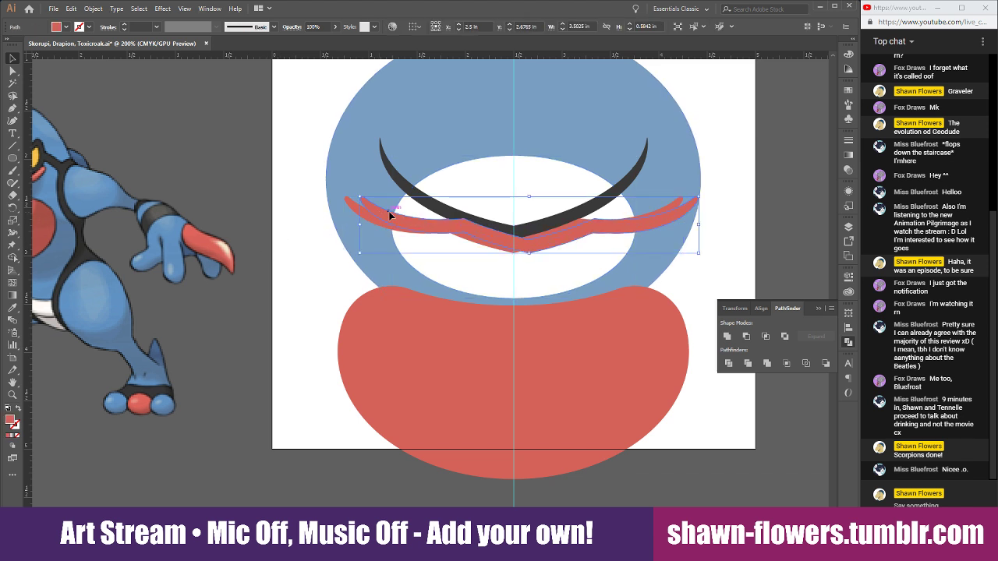
drag(387, 220, 373, 214)
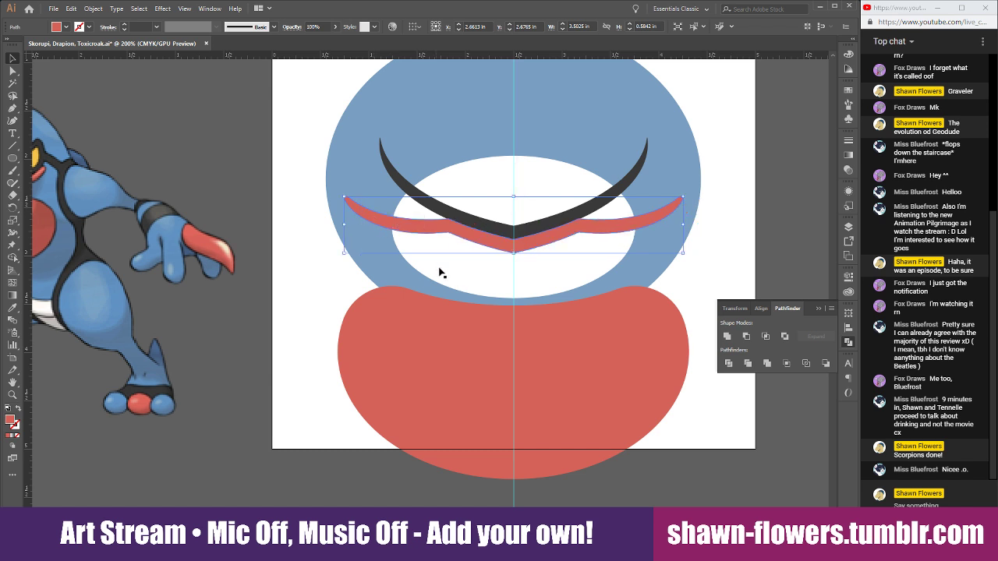
shift+click(440, 273)
click(747, 336)
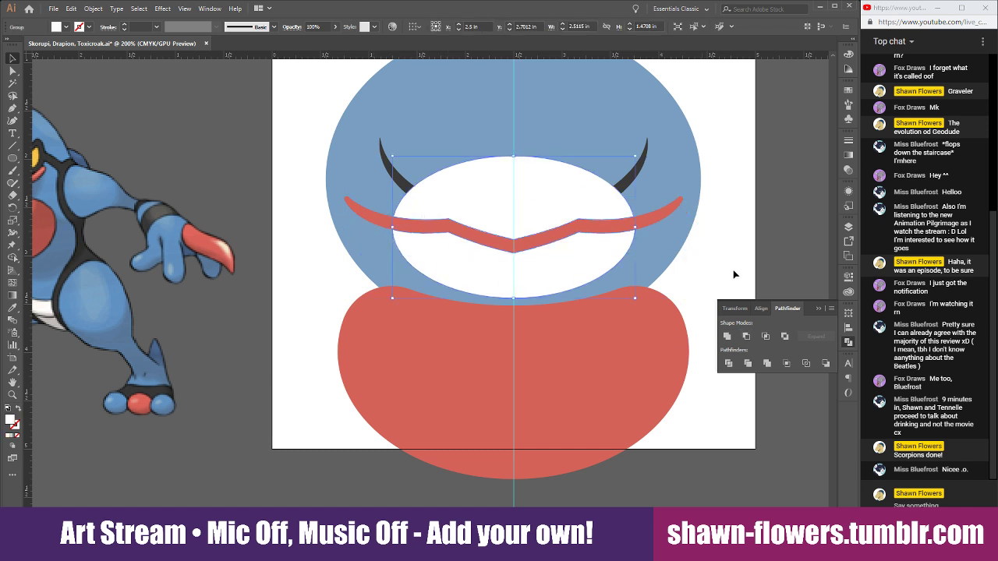
Ungroup the cut white ellipse and delete its piece above the red lip.
key(a)
key(ctrl+shift+g)
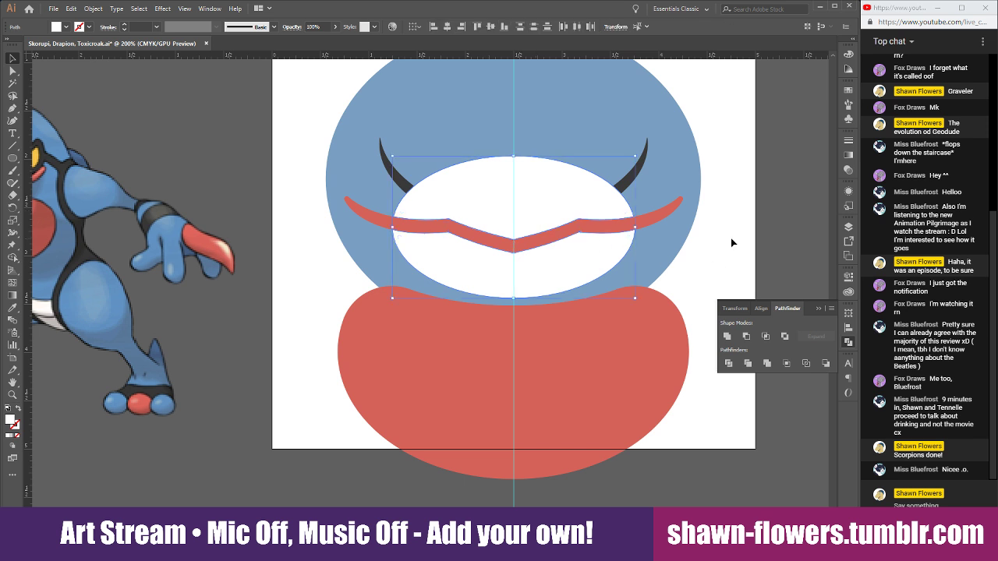
click(731, 238)
click(567, 205)
key(Delete)
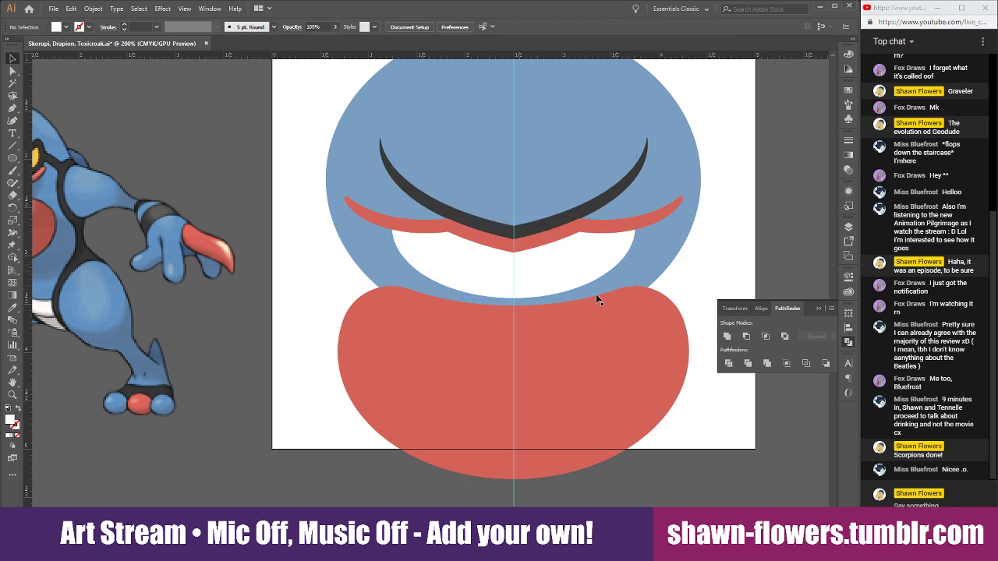
Draw a tall white ellipse about 1.52 in wide and 2.63 in high over the centre of the teeth.
click(546, 272)
scroll(425, 325, left, 3)
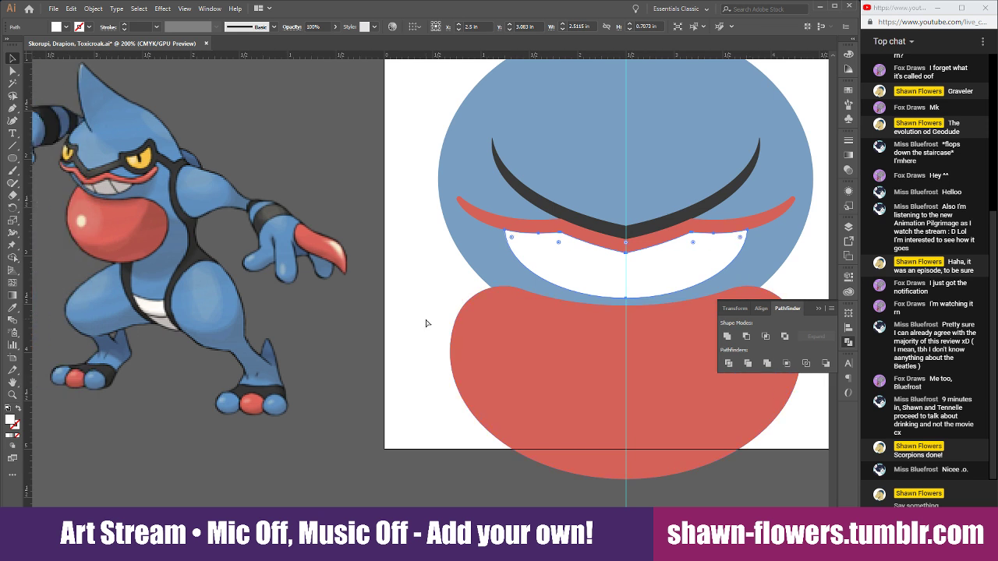
scroll(425, 323, right, 4)
scroll(535, 294, up, 1)
click(693, 259)
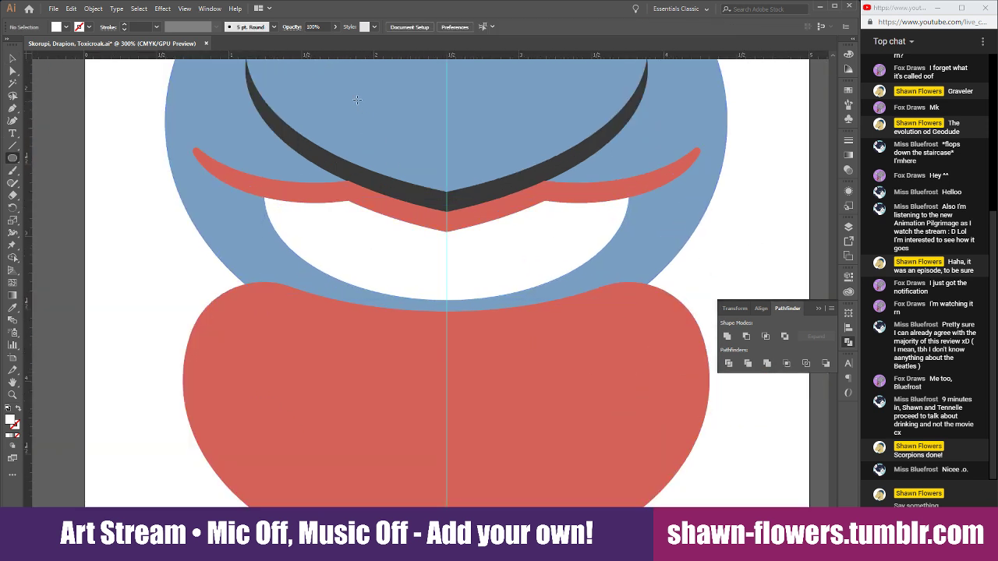
drag(337, 76, 557, 458)
click(10, 57)
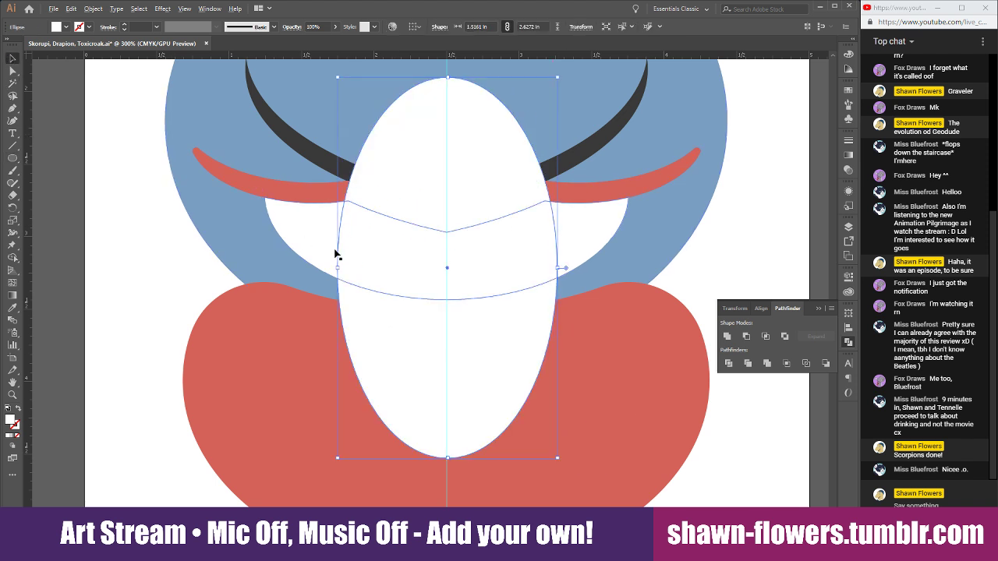
Duplicate the tall ellipse in place, narrow the copy to about 1.44 in, and subtract it to leave a thin oval ring.
mouse_move(390, 262)
mouse_down()
mouse_move(398, 263)
mouse_move(377, 256)
mouse_up()
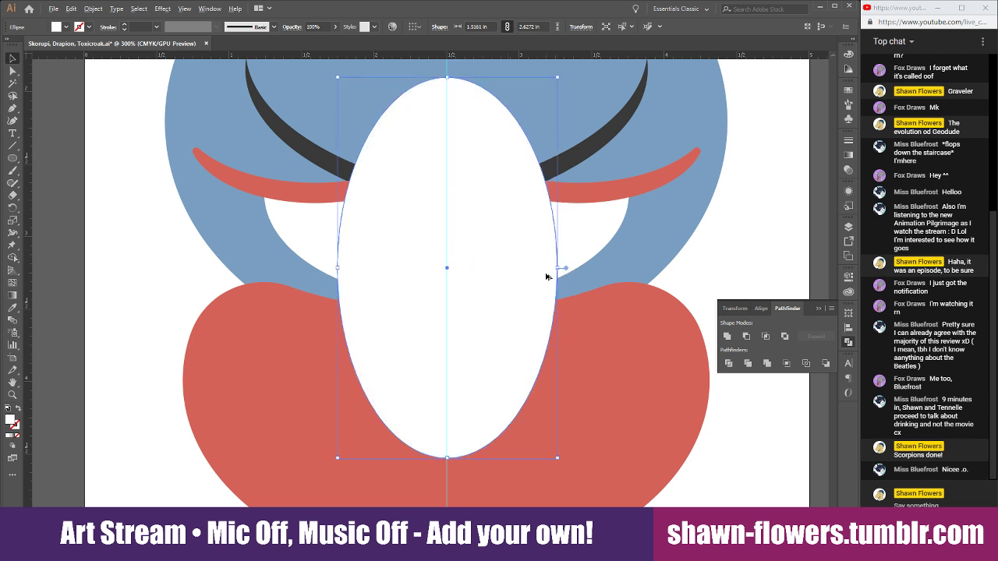
drag(557, 268, 551, 269)
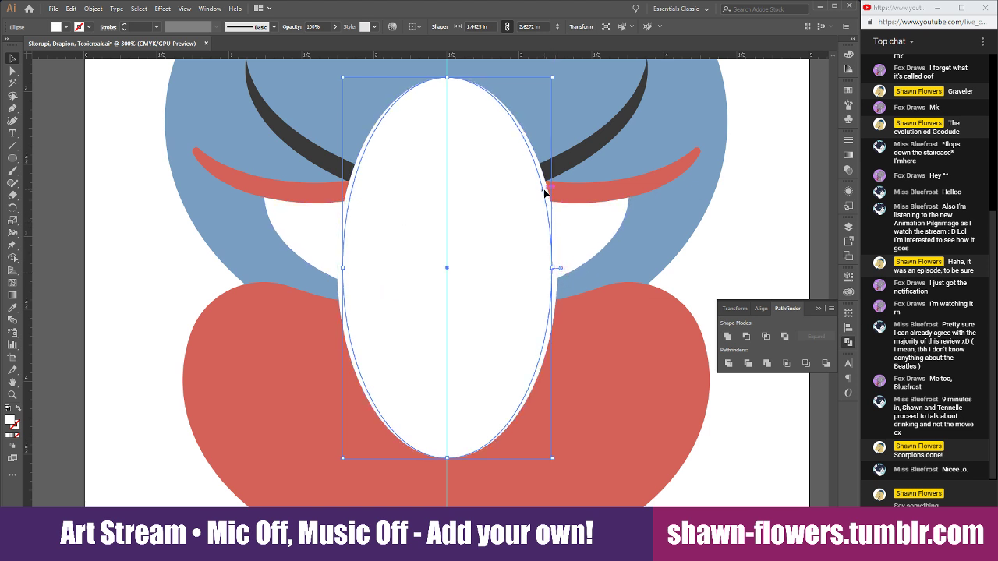
key(ctrl+shift+a)
click(525, 241)
key(v)
shift+click(556, 296)
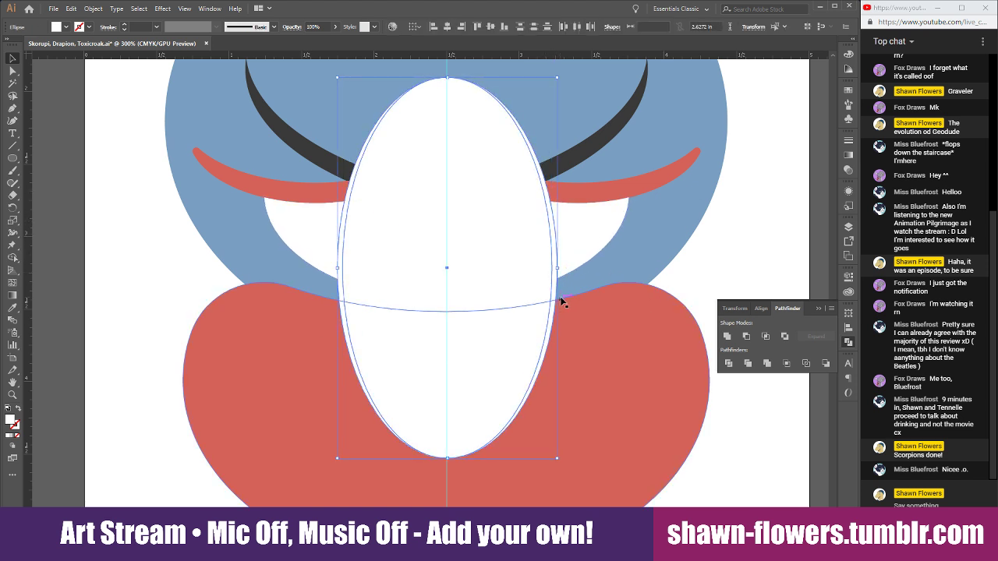
click(746, 337)
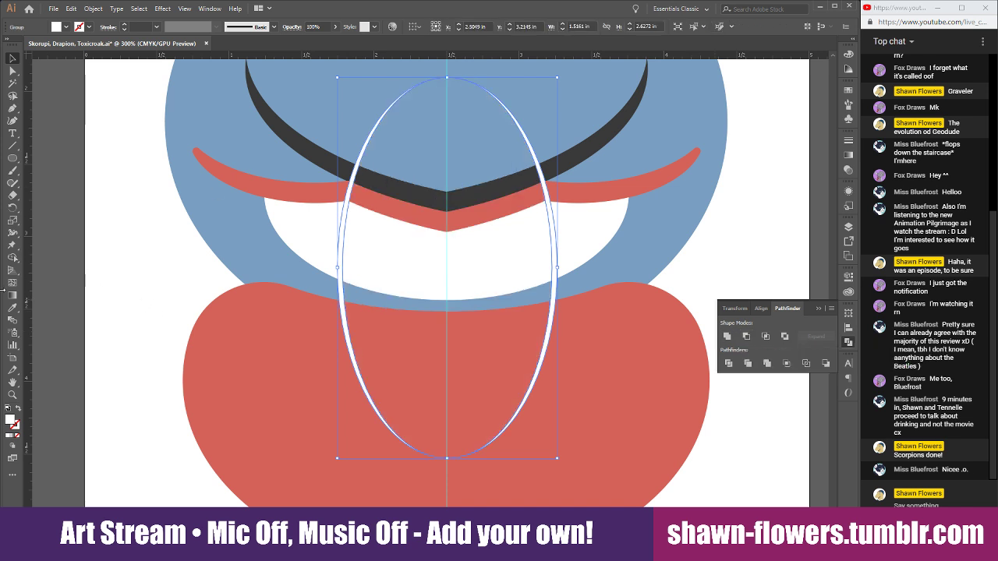
Recolour the thin oval ring with the translucent grey shading sampled from the lower body of portrait 452.
scroll(201, 286, down, 2)
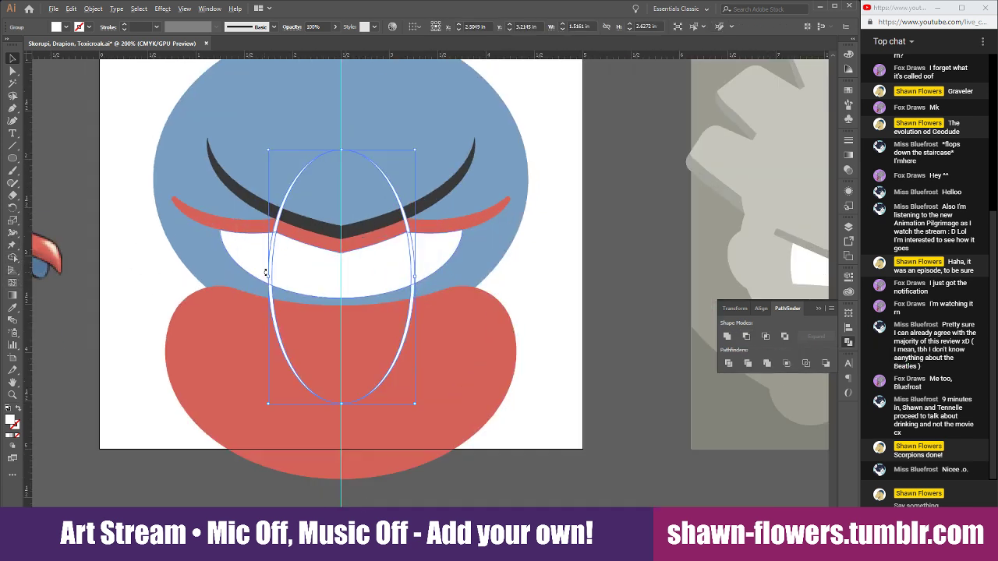
scroll(363, 291, left, 3)
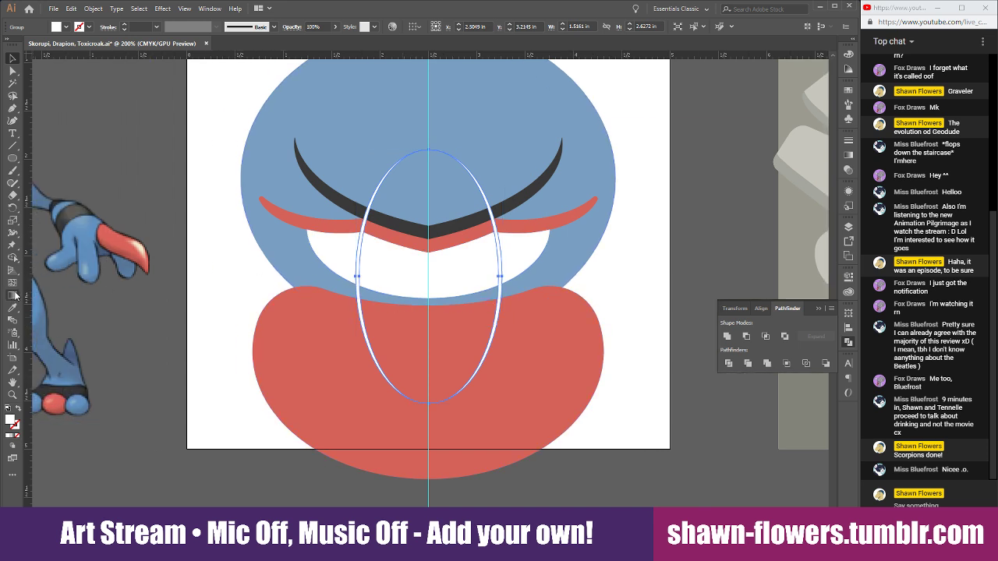
click(12, 310)
scroll(274, 290, down, 3)
scroll(400, 267, up, 5)
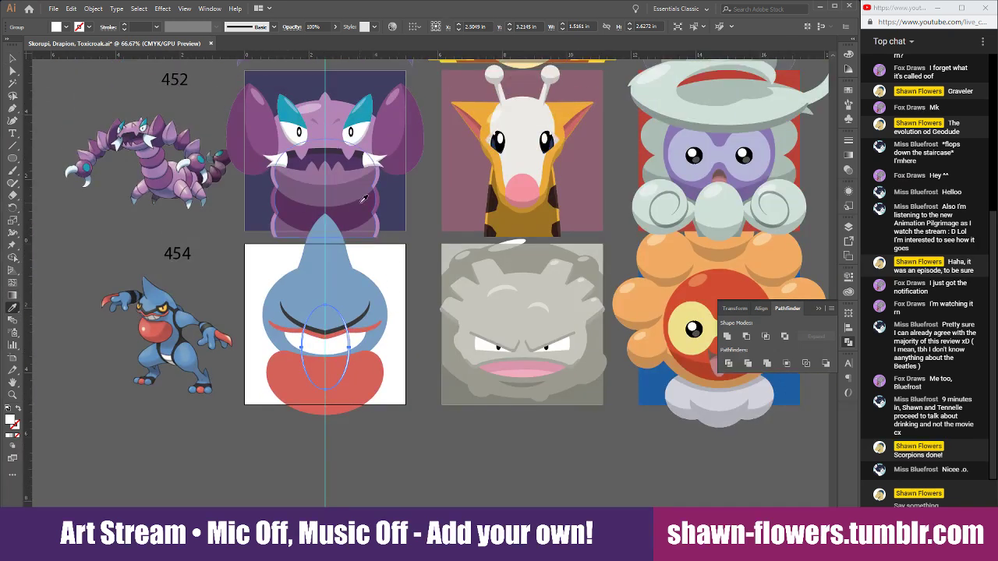
click(360, 203)
click(12, 58)
scroll(349, 373, up, 4)
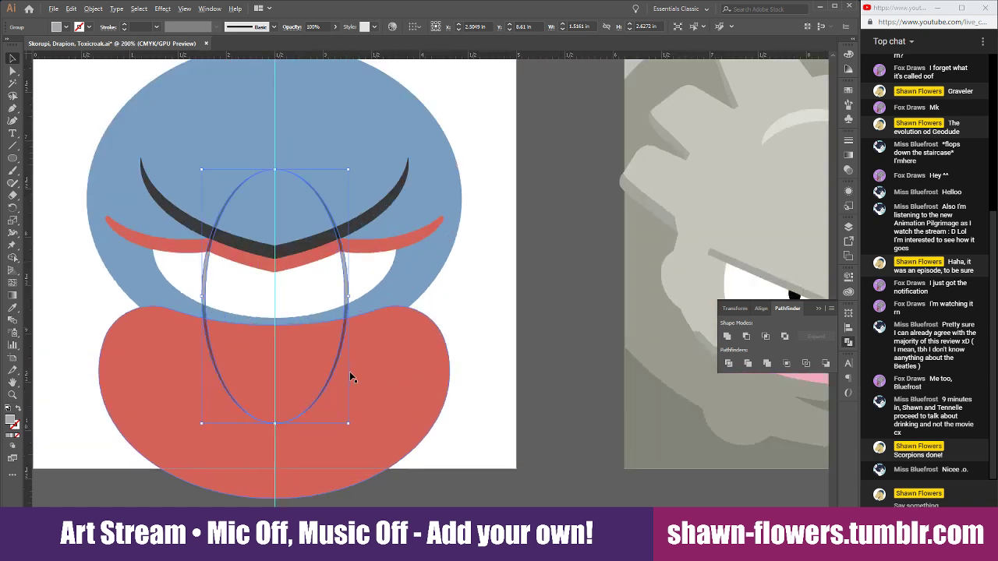
click(556, 273)
scroll(557, 284, left, 3)
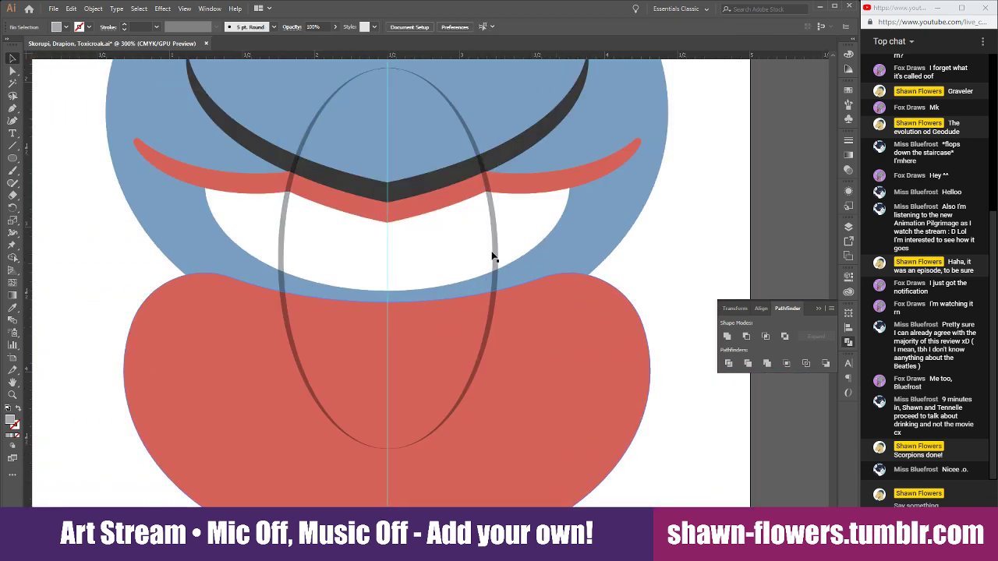
Narrow the translucent oval ring evenly about the centre guide, keeping its height, and ungroup it.
click(495, 253)
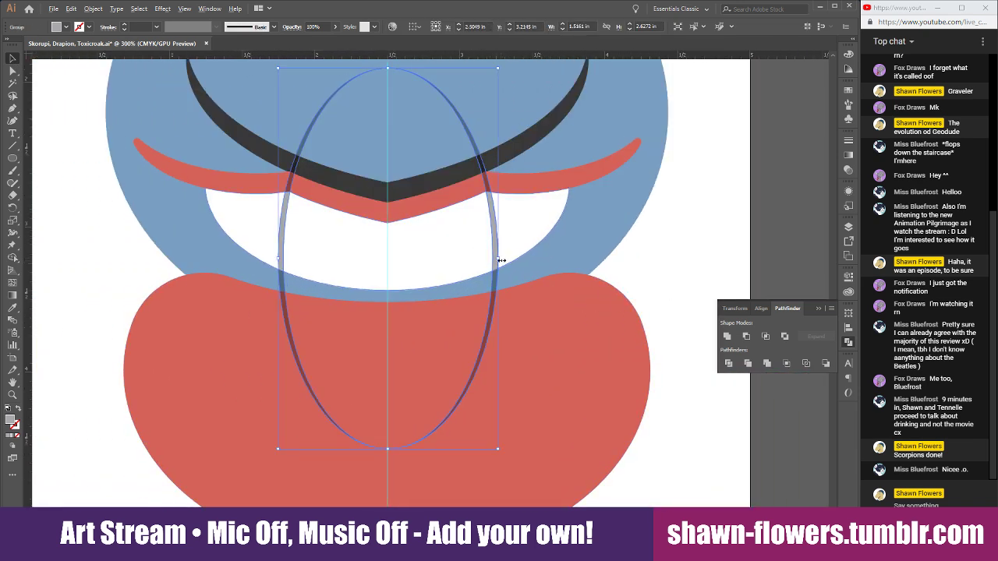
drag(501, 260, 479, 261)
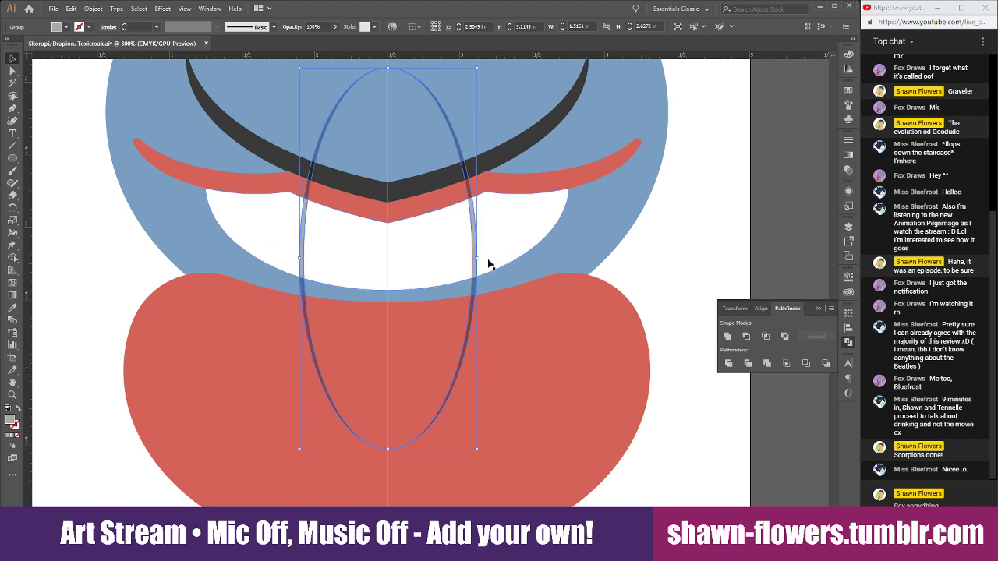
click(684, 254)
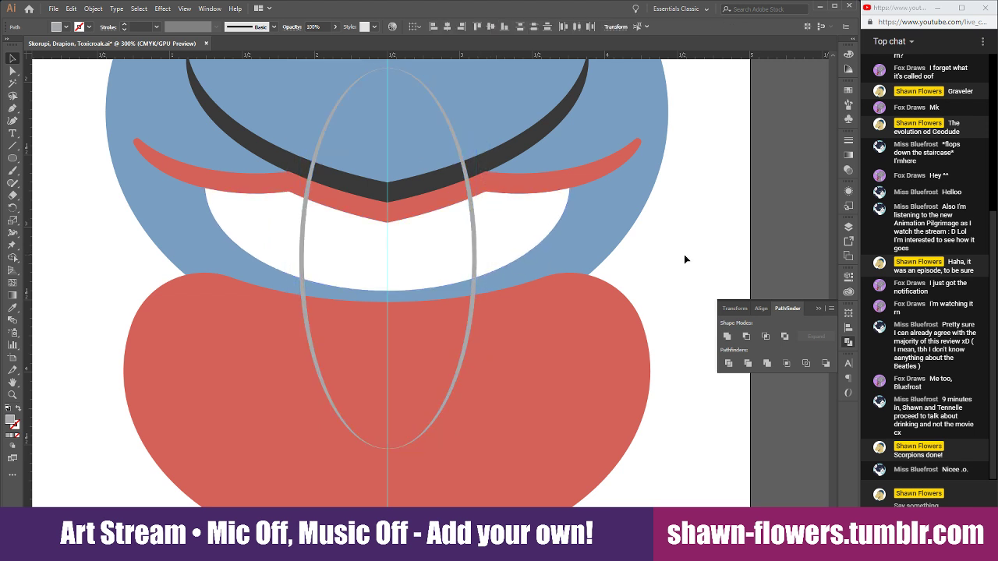
Recolour the narrowed oval ring with the translucent grey shading sampled from portrait 452.
click(471, 244)
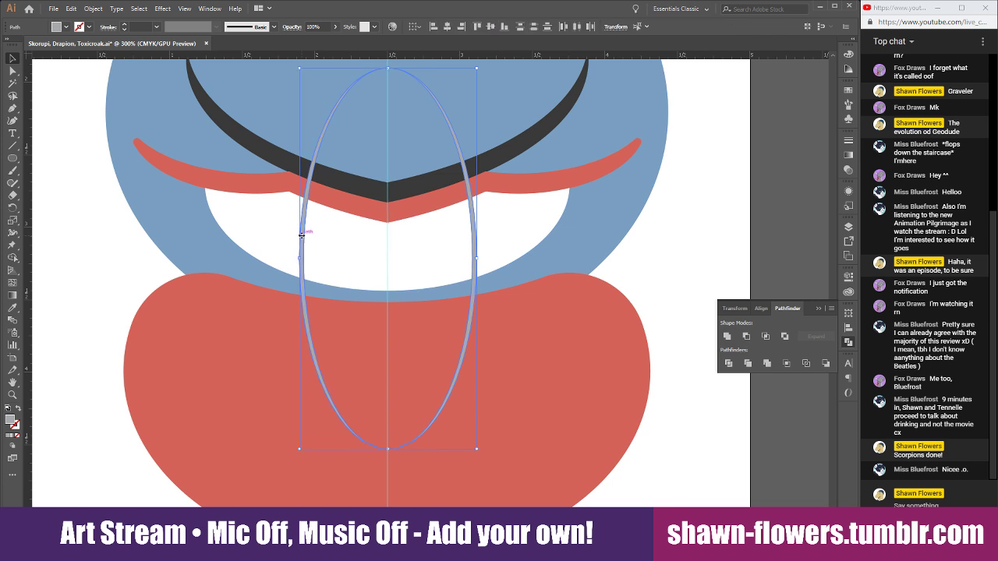
key(ctrl+minus)
click(13, 308)
scroll(264, 124, up, 6)
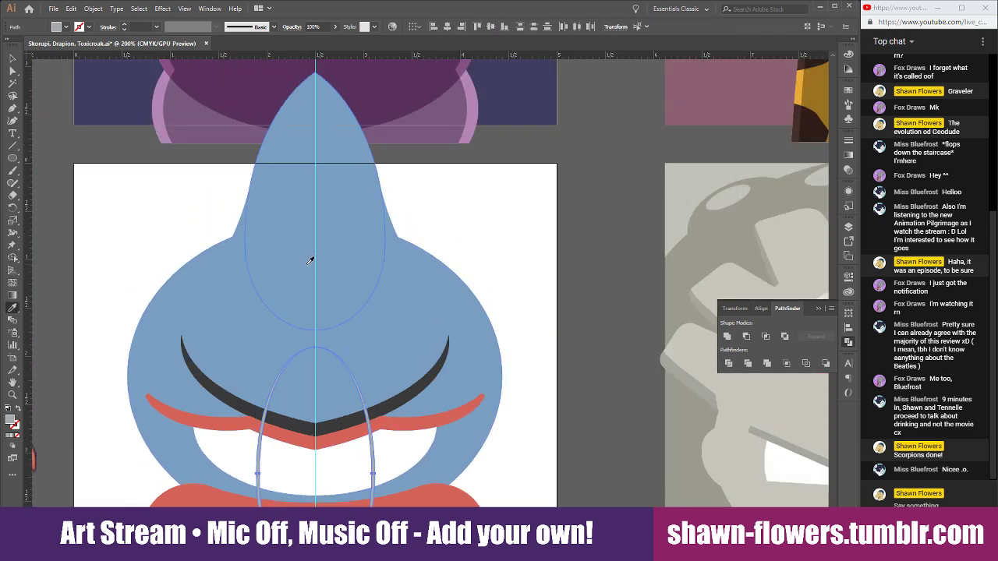
click(13, 59)
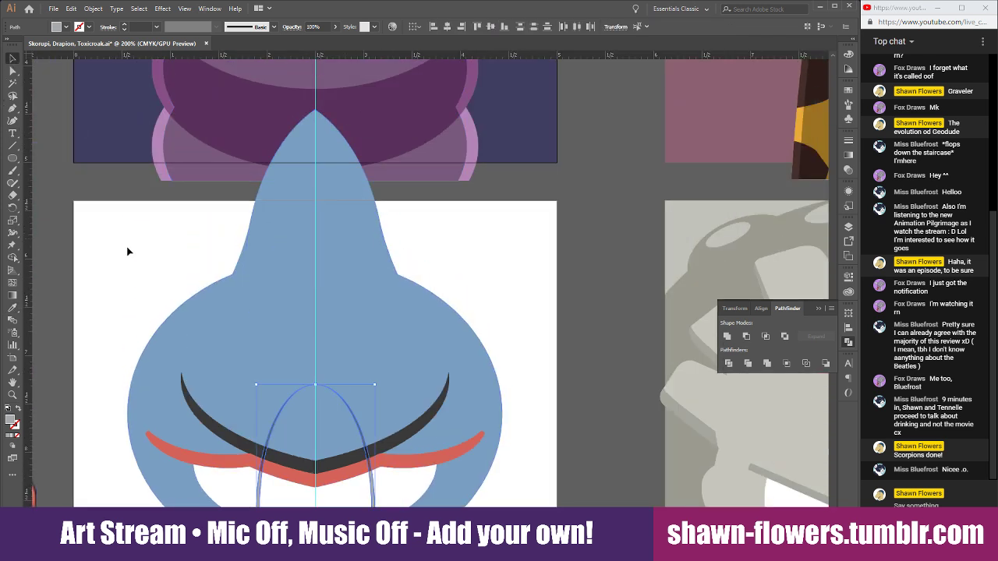
click(127, 250)
Intersect the right half of the oval ring with a copy of the white teeth shape to leave a thin tooth division.
scroll(133, 265, down, 5)
scroll(245, 334, up, 1)
drag(234, 273, 261, 250)
scroll(190, 278, up, 1)
scroll(189, 281, up, 2)
drag(260, 251, 260, 251)
scroll(504, 340, down, 3)
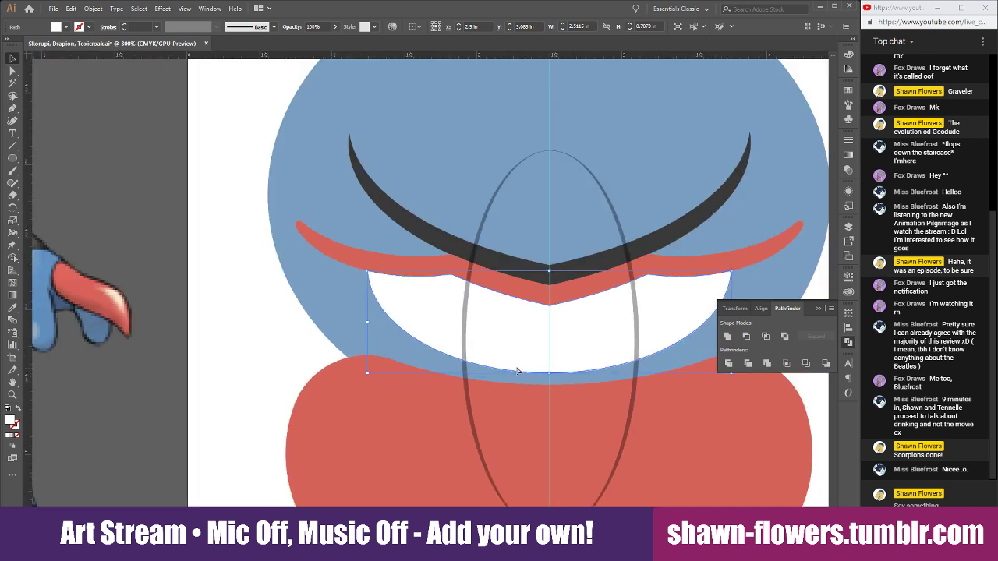
scroll(546, 338, right, 1)
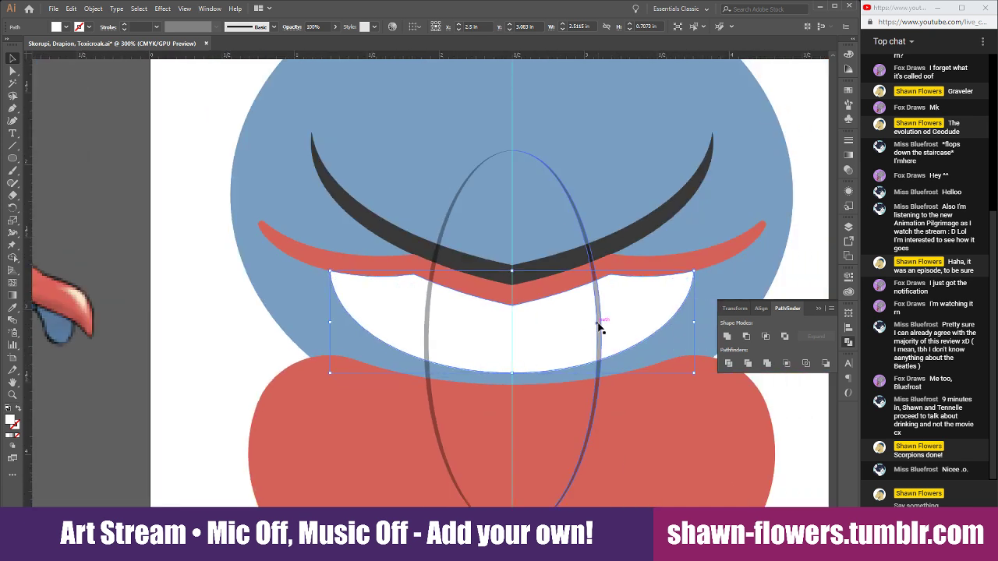
shift+click(598, 324)
click(765, 336)
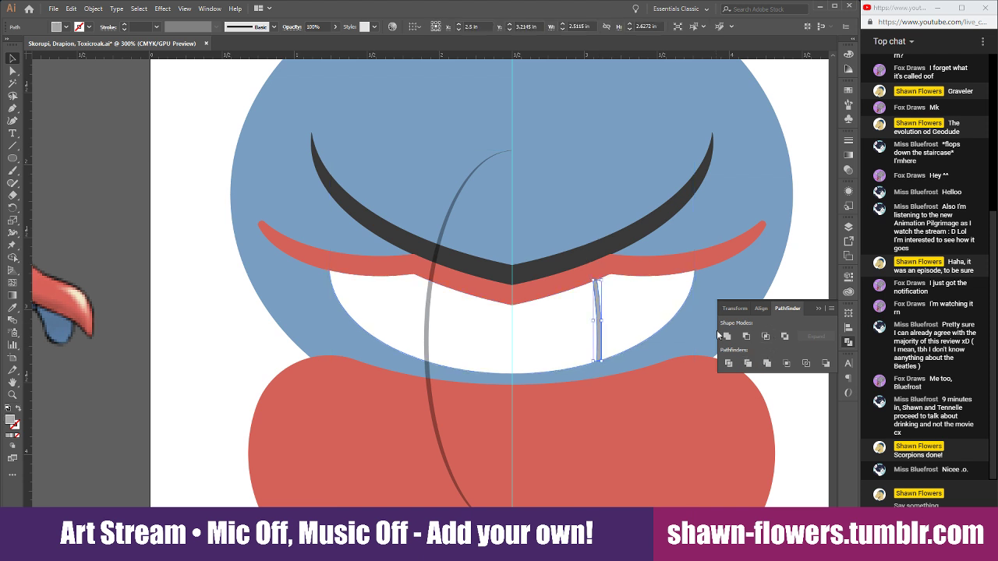
Intersect the left half of the oval ring with another copy of the teeth shape to form the matching tooth division.
click(428, 309)
shift+click(504, 322)
click(765, 336)
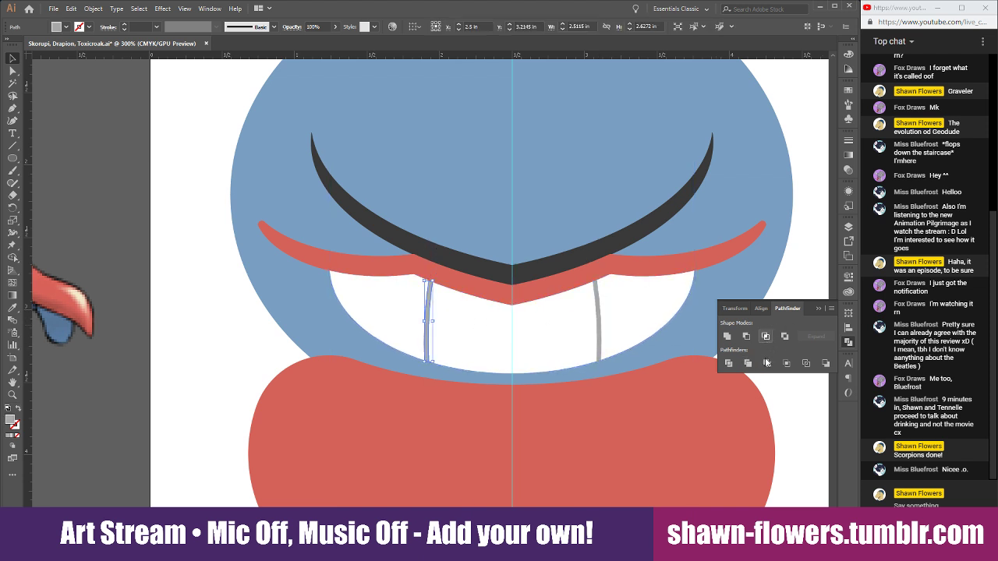
click(806, 437)
Draw a grey circle about 1.03 in across for the left eye, over the outer end of the dark face line.
scroll(741, 434, right, 2)
scroll(620, 404, down, 1)
scroll(624, 414, down, 3)
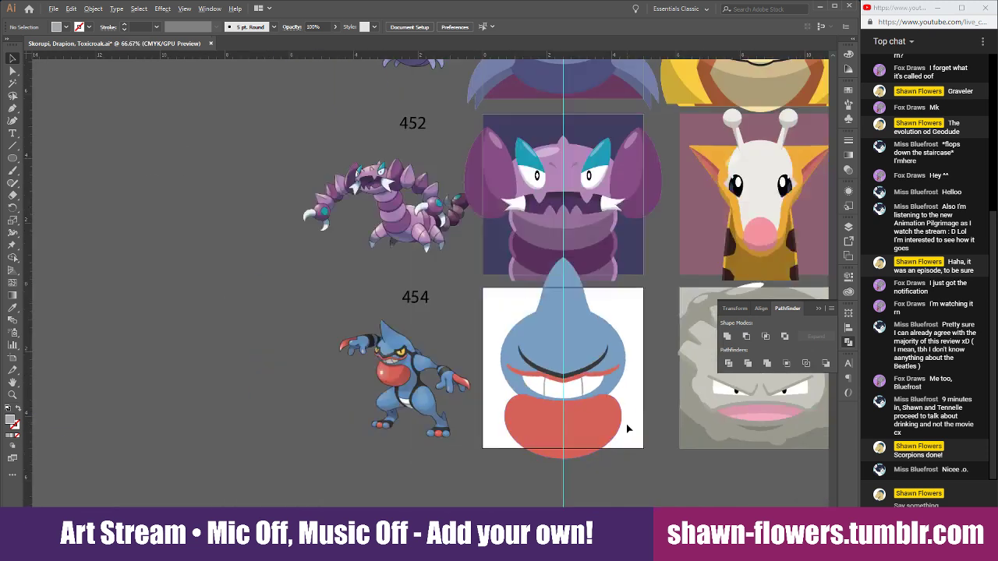
scroll(630, 425, up, 2)
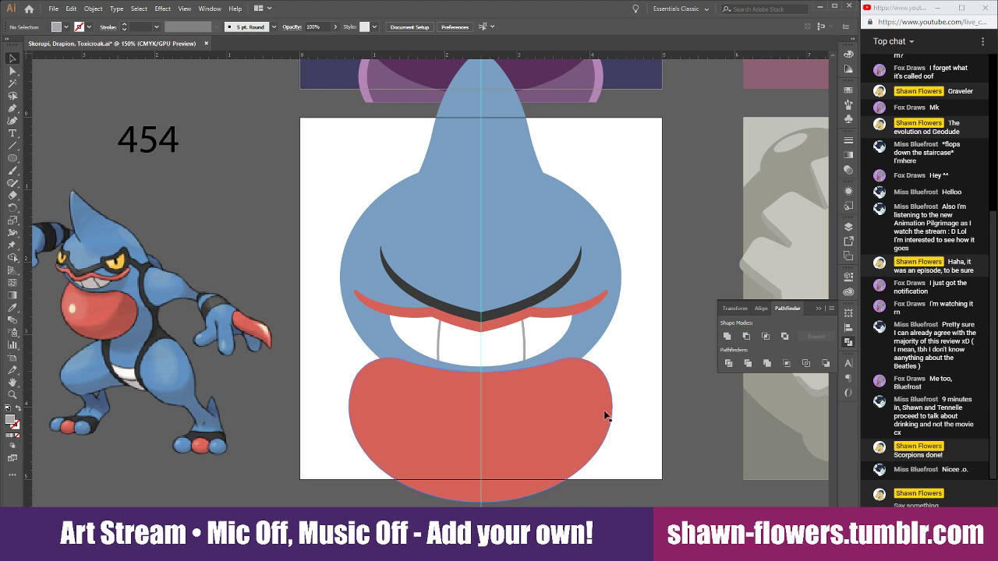
scroll(479, 285, down, 2)
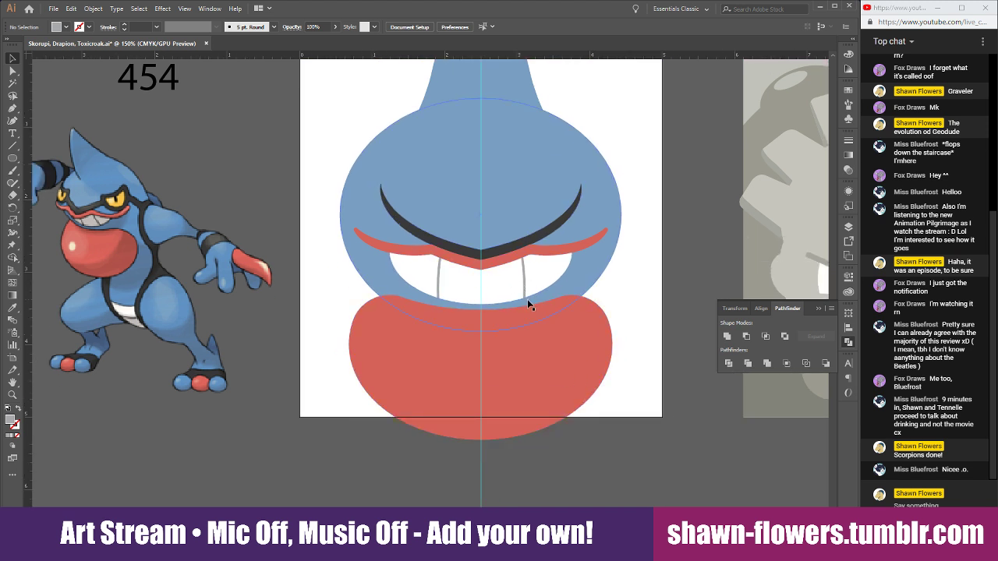
scroll(412, 247, up, 1)
scroll(552, 289, up, 1)
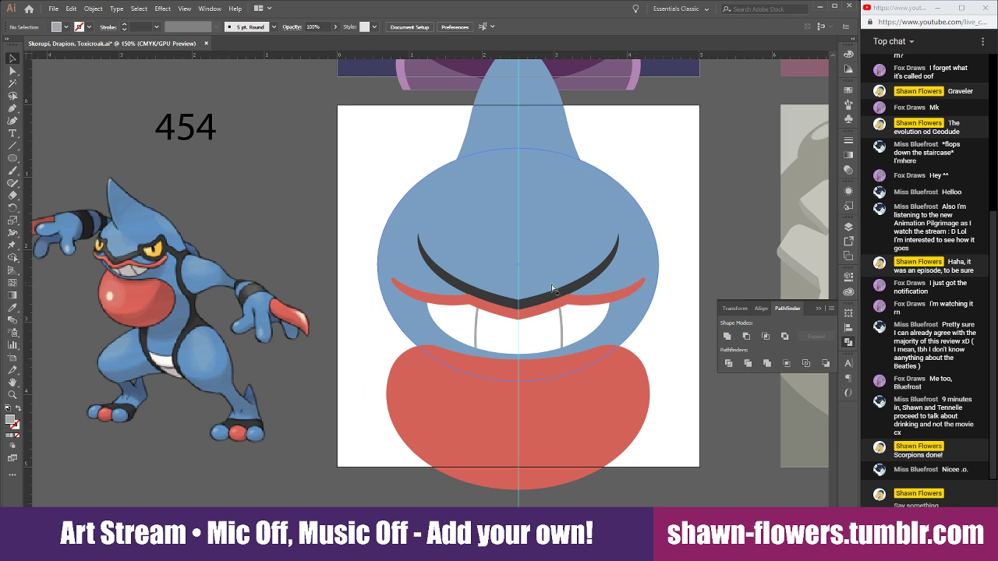
click(13, 158)
drag(391, 204, 467, 277)
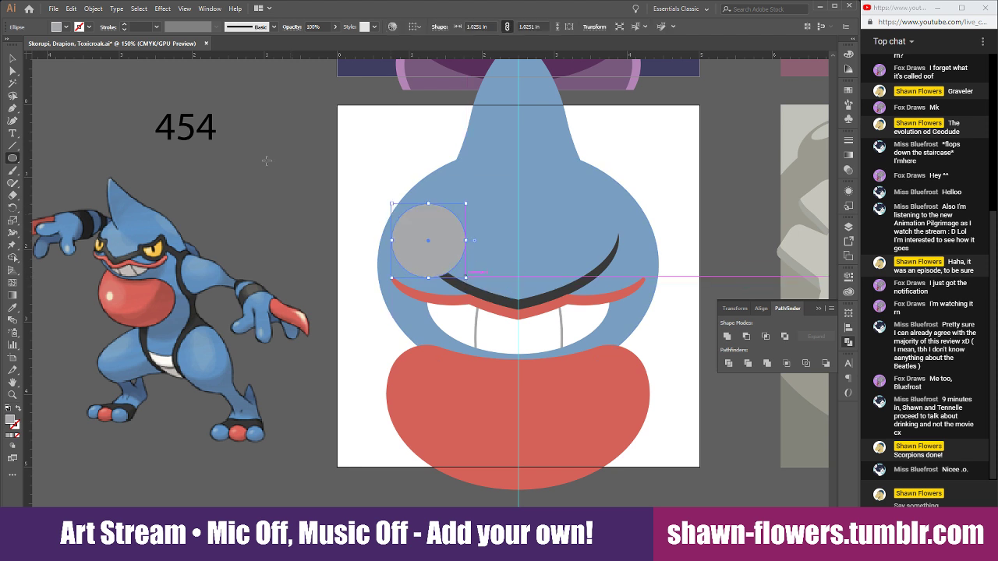
click(10, 59)
Shrink the eye circle to about 0.94 by 0.91 in, tilt it slightly, and seat it just above the red lip.
scroll(470, 289, up, 2)
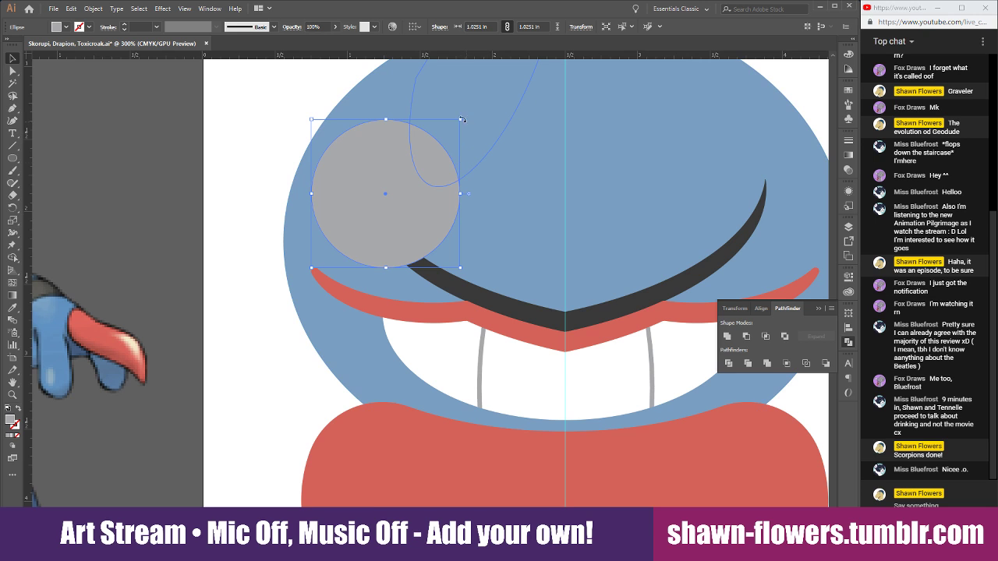
scroll(535, 285, left, 4)
scroll(528, 276, down, 1)
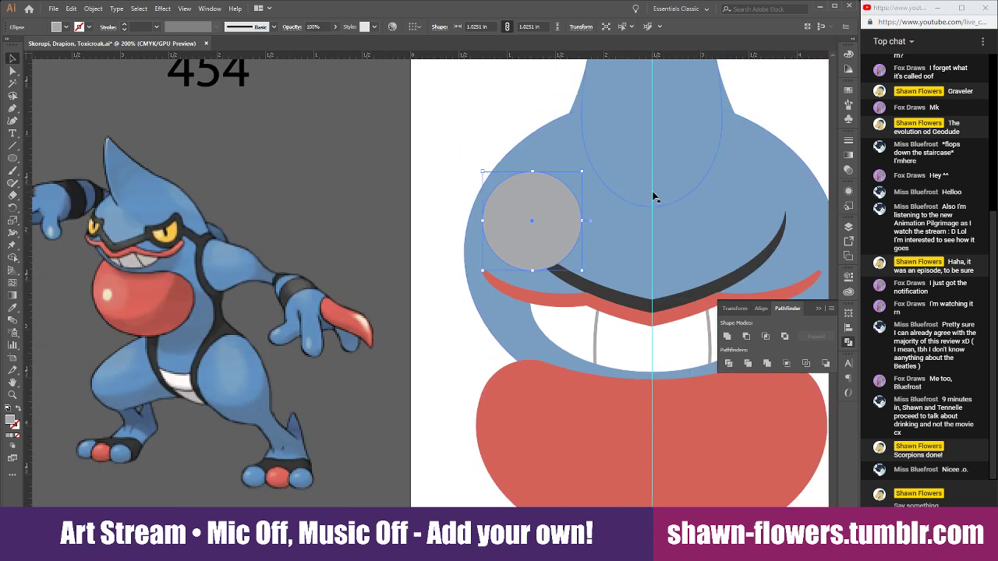
drag(586, 167, 583, 195)
drag(547, 232, 557, 254)
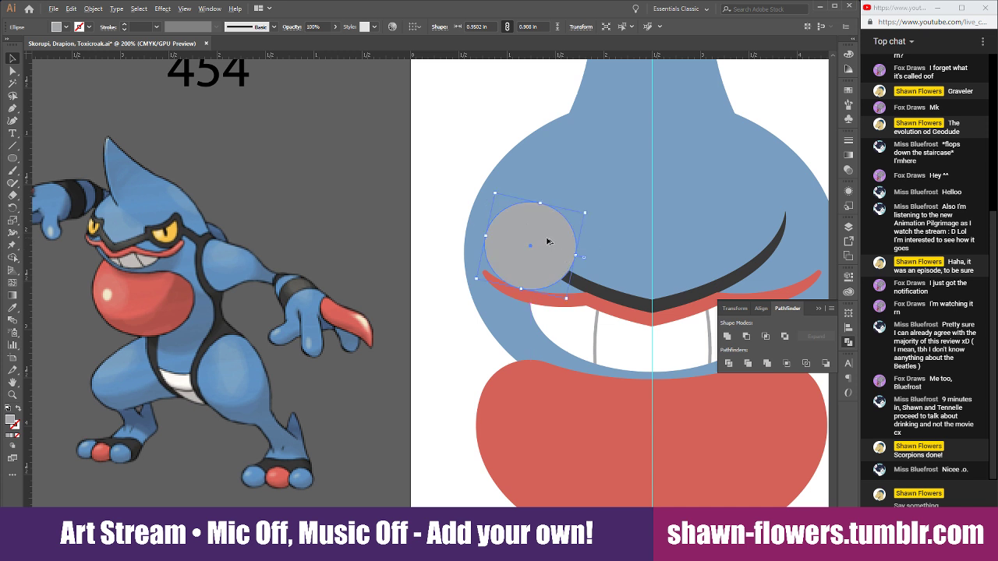
Subtract an overlapping ellipse about 1.29 in wide from the upper right of the eye circle to leave a crescent.
drag(530, 284, 556, 216)
shift+click(529, 273)
click(418, 196)
click(750, 336)
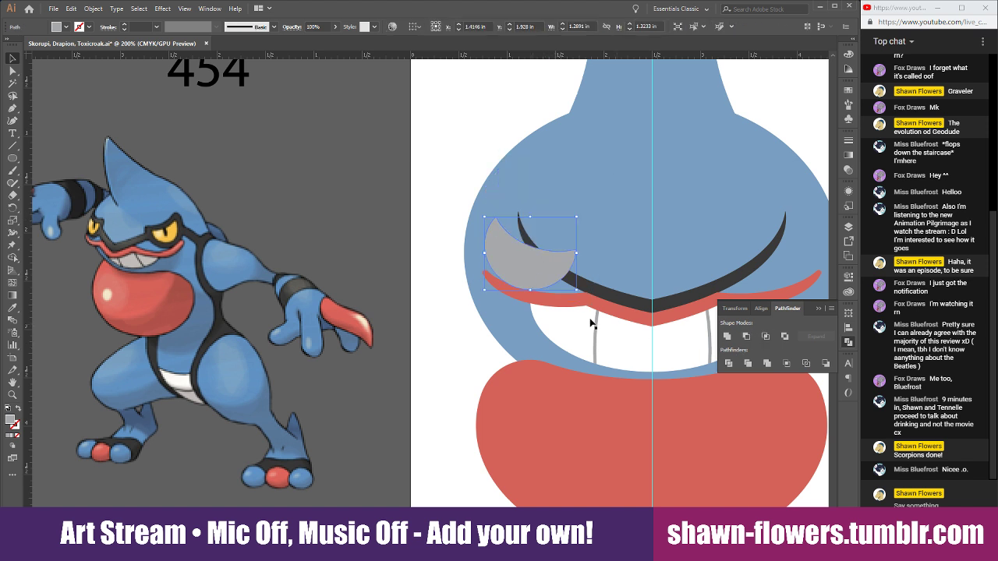
Recolour the crescent eye shape with the charcoal sampled from the dark face line.
click(13, 307)
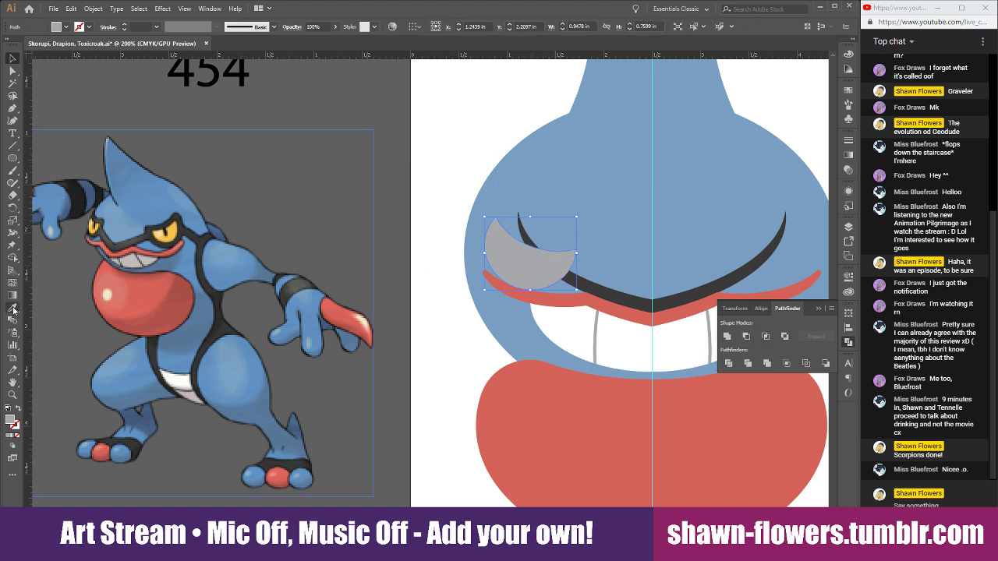
click(580, 281)
click(12, 58)
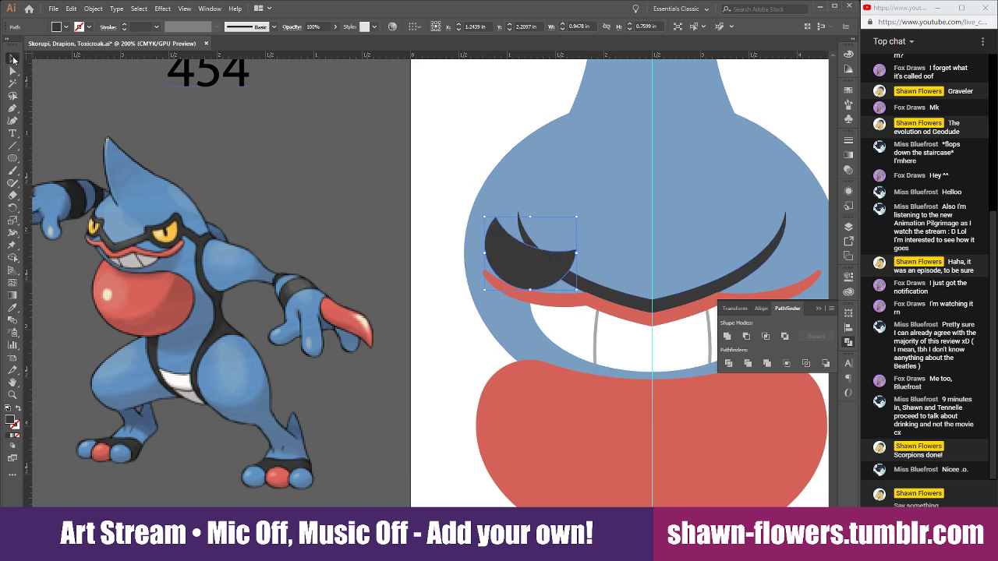
click(461, 154)
Duplicate the charcoal crescent in place and shrink the copy to about 0.77 by 0.54 in inside the original.
scroll(627, 274, up, 2)
click(459, 271)
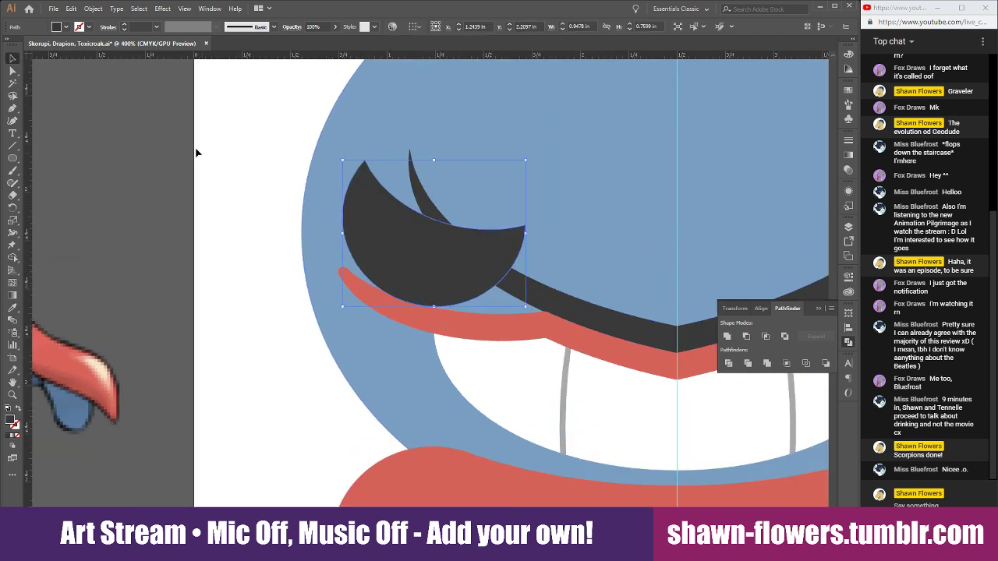
mouse_move(379, 232)
mouse_down()
mouse_move(413, 241)
mouse_move(387, 244)
mouse_up()
drag(526, 160, 517, 203)
drag(446, 262, 422, 258)
drag(473, 233, 505, 272)
drag(446, 263, 446, 274)
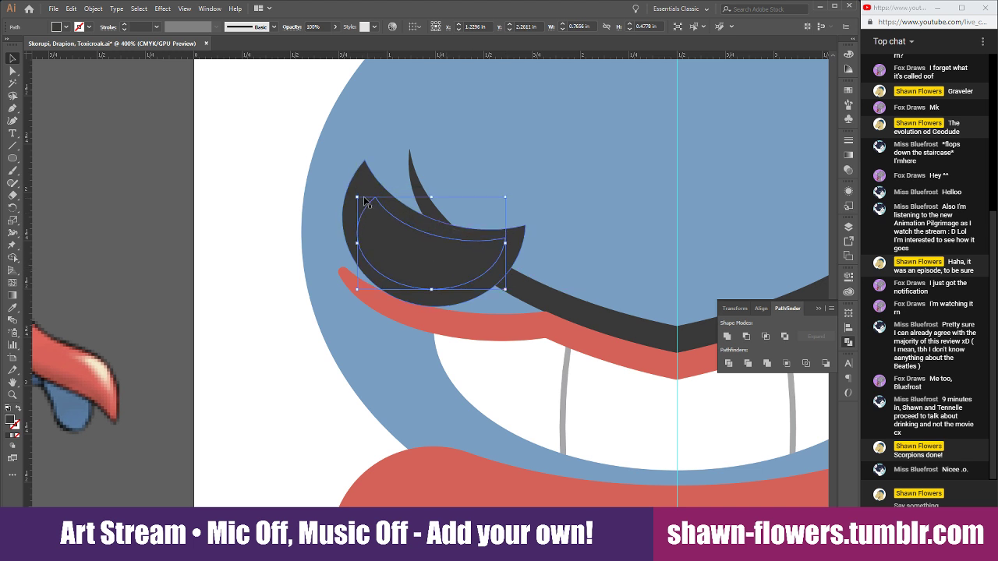
drag(353, 196, 353, 184)
drag(471, 260, 465, 270)
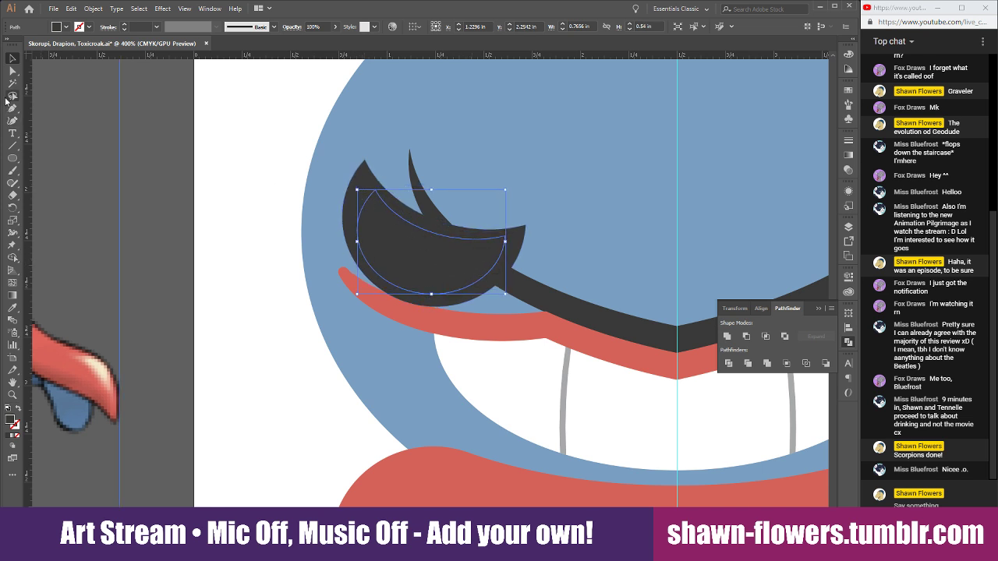
Round the corners of the inner crescent to 0.03 in.
click(13, 71)
drag(373, 202, 377, 221)
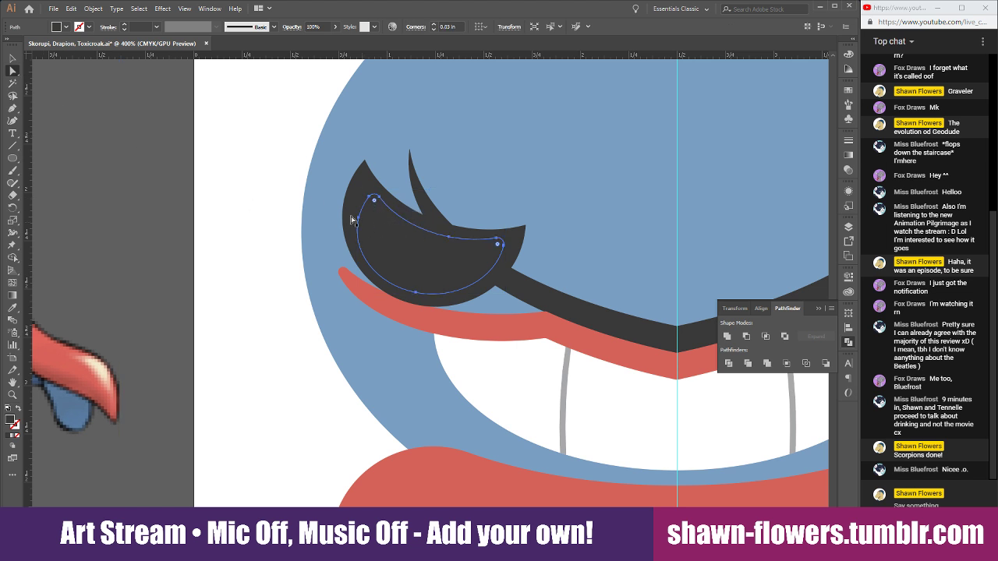
click(12, 59)
click(239, 101)
Round the corners of the outer charcoal crescent to 0.05 in.
click(362, 179)
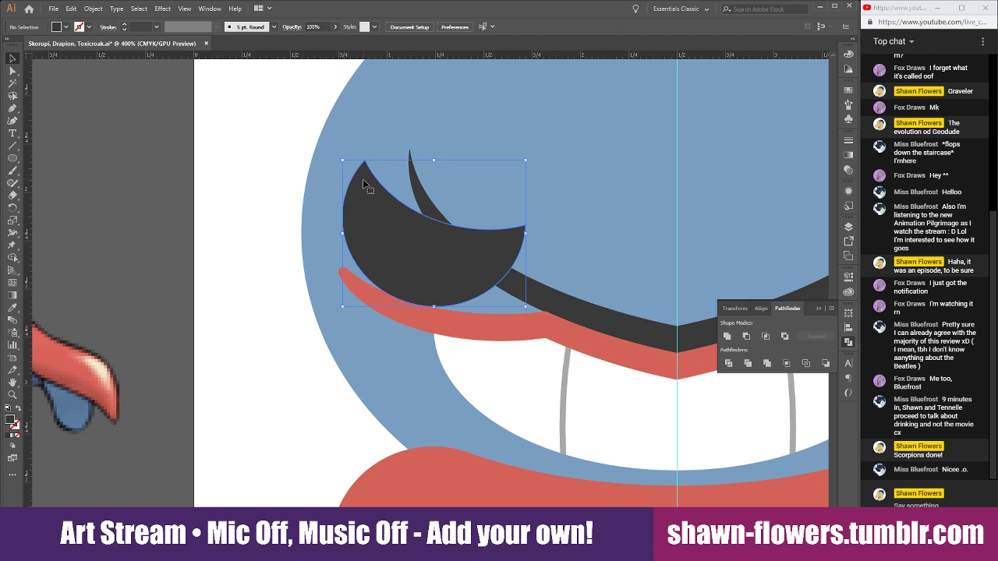
click(13, 71)
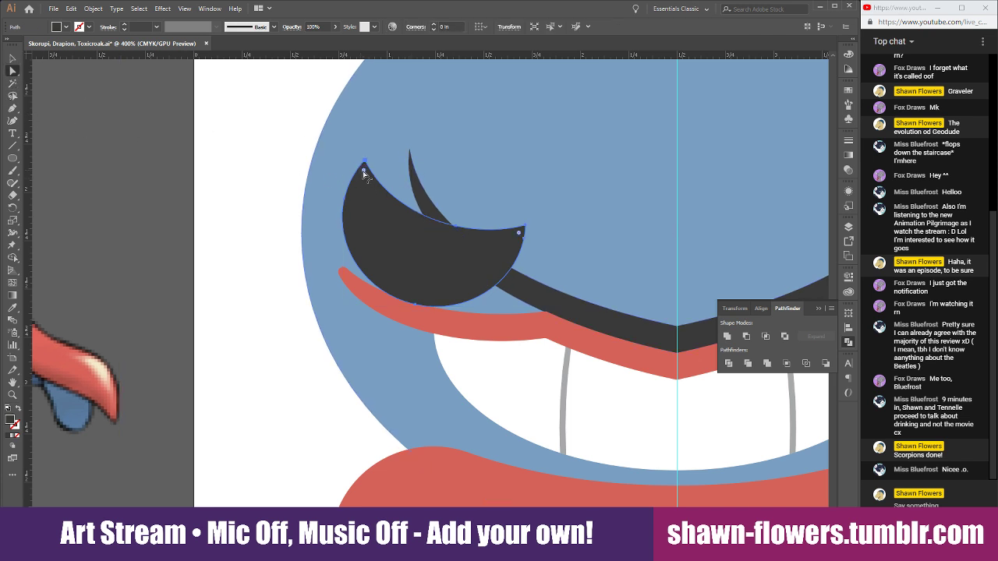
drag(363, 171, 365, 191)
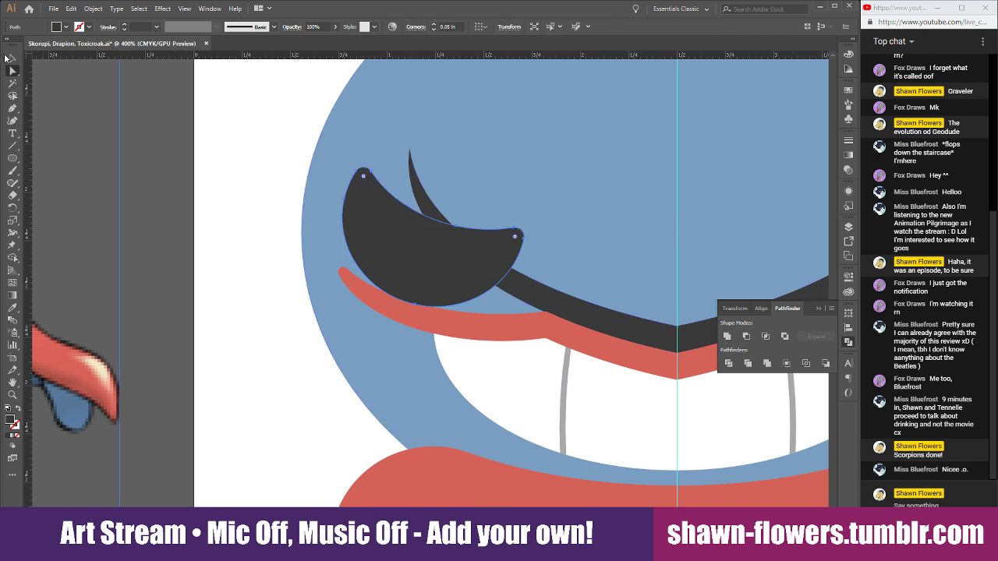
click(7, 58)
Recolour the inner crescent with the yellow sampled from the eye of the Toxicroak reference picture.
scroll(407, 269, down, 2)
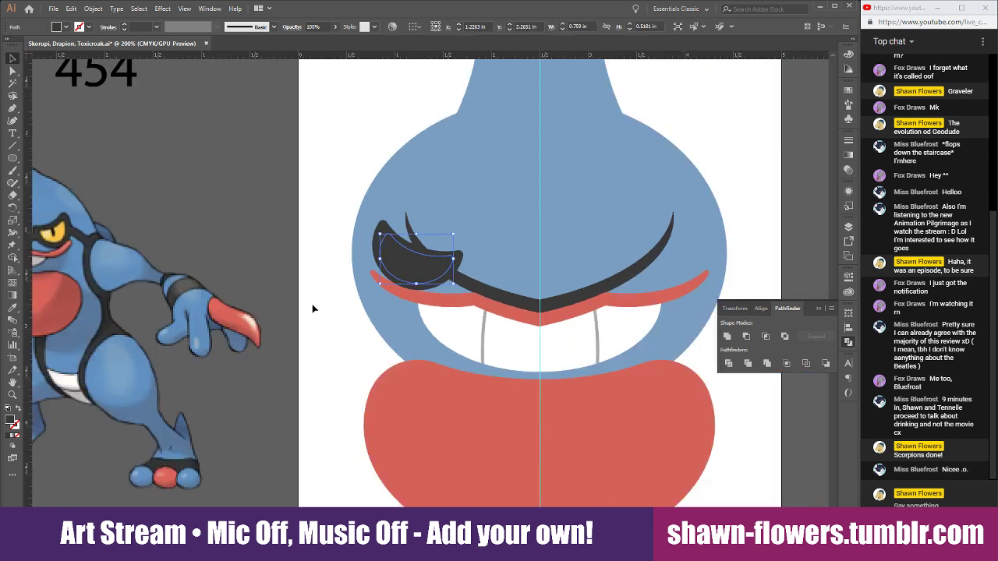
scroll(312, 309, down, 1)
click(12, 309)
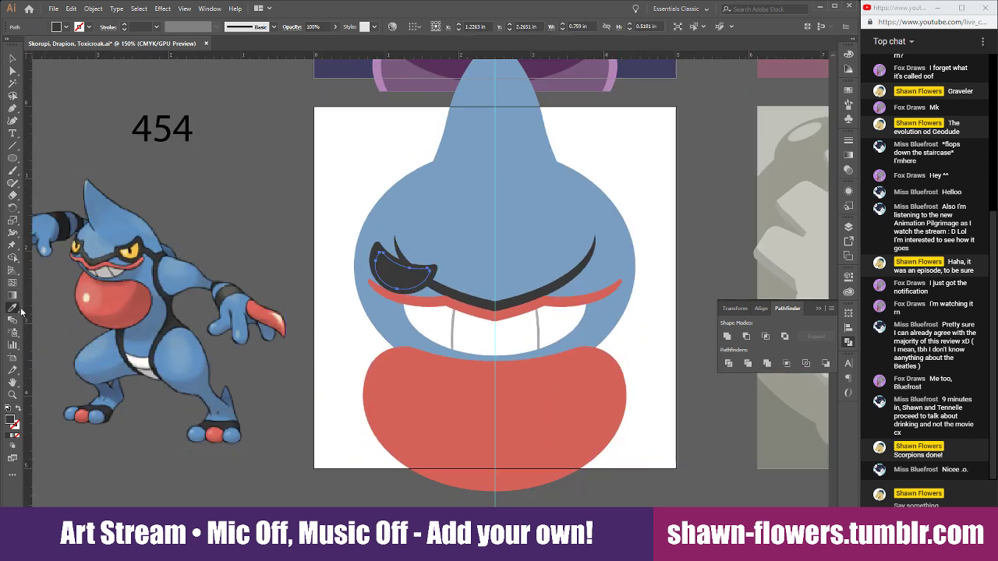
click(138, 245)
click(8, 59)
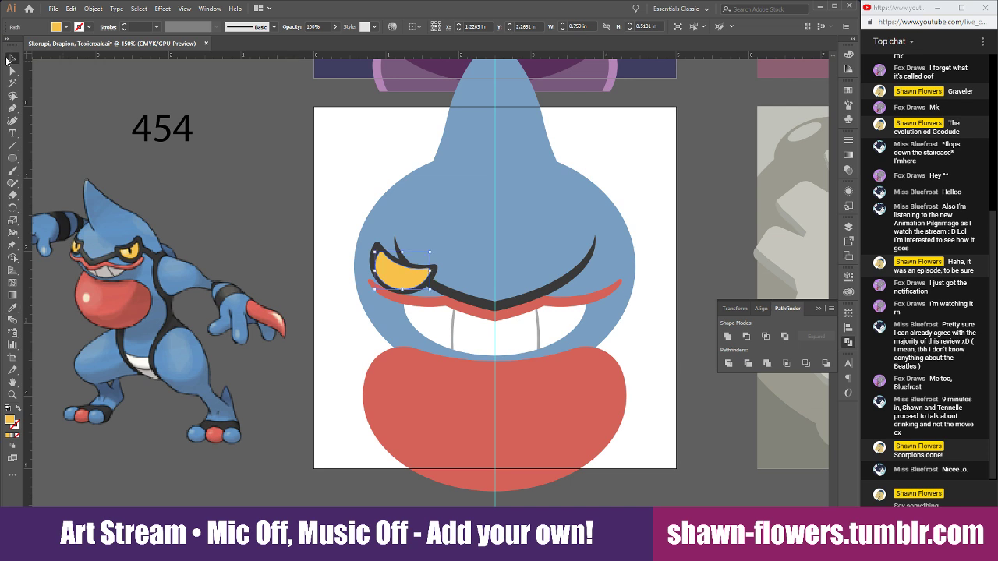
click(348, 186)
Draw a charcoal rectangle about 3.35 in wide and 0.83 in high over the raised ends of the dark face line.
scroll(335, 257, up, 2)
scroll(312, 299, down, 2)
scroll(329, 333, down, 1)
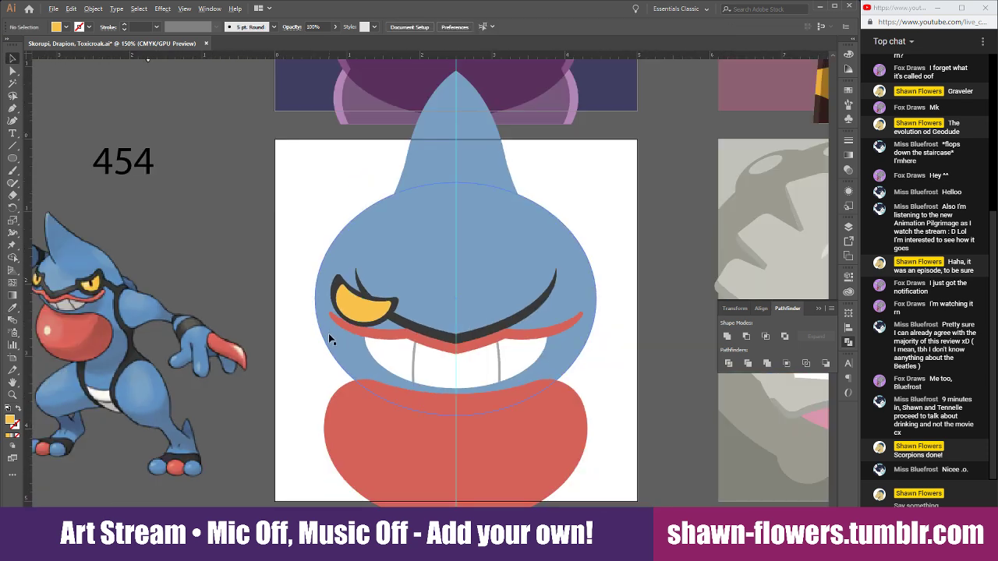
scroll(328, 334, up, 1)
scroll(312, 293, down, 1)
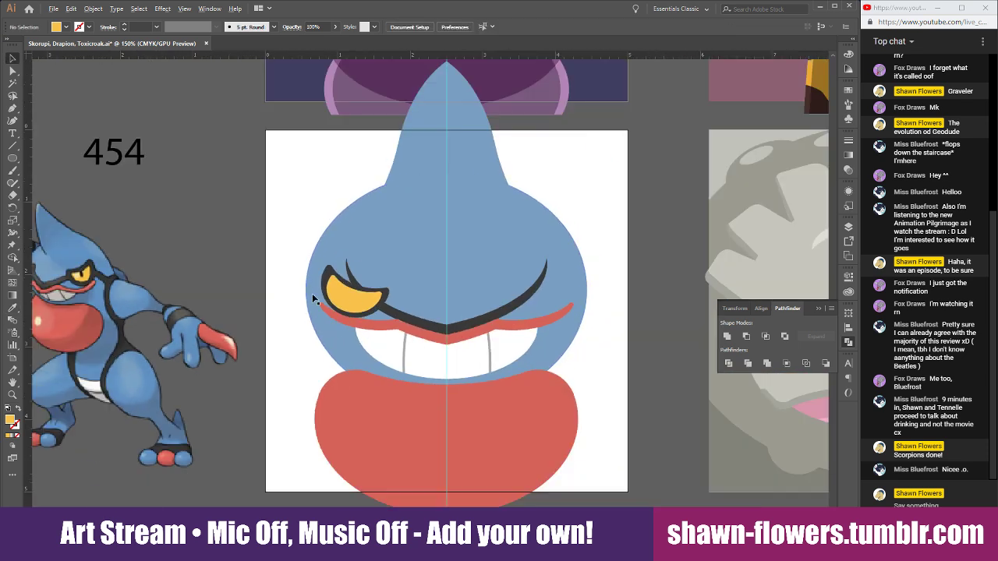
click(396, 322)
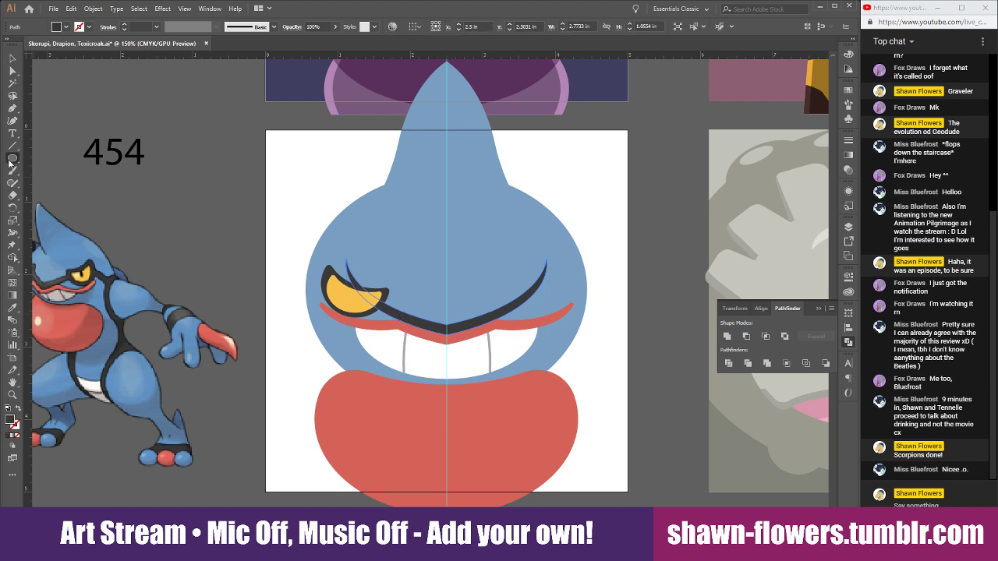
drag(12, 158, 47, 158)
drag(335, 238, 578, 298)
click(12, 59)
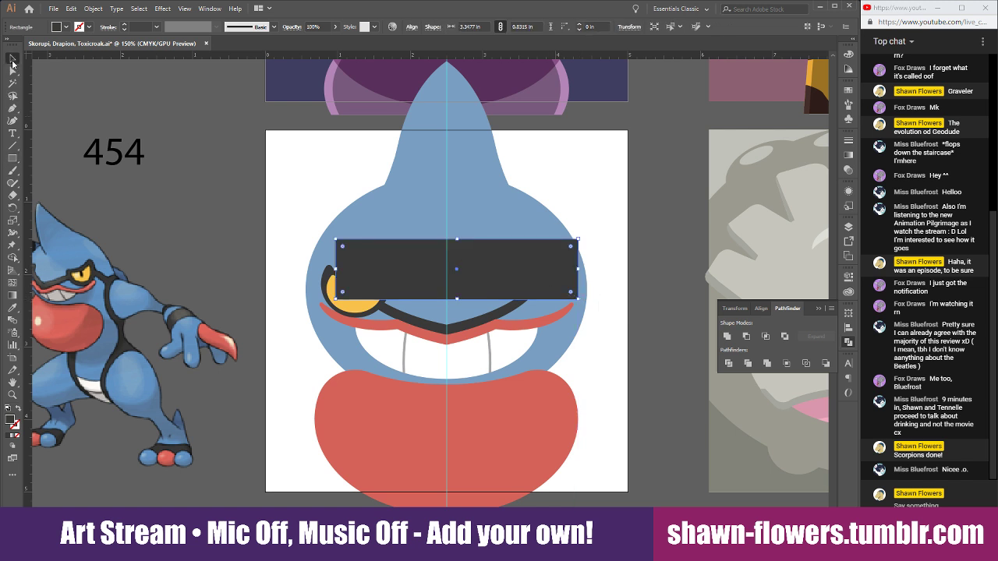
Subtract the charcoal rectangle from the dark face line to cut both raised ends off level.
shift+click(480, 333)
click(746, 337)
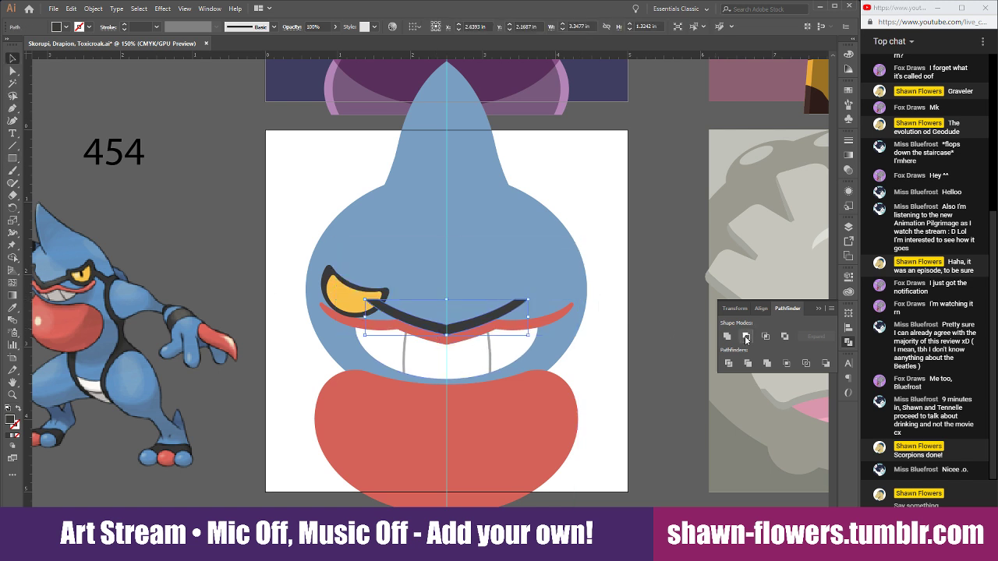
click(615, 278)
Bring the yellow crescent and its charcoal rim in front of the dark face line.
scroll(351, 315, up, 2)
click(340, 283)
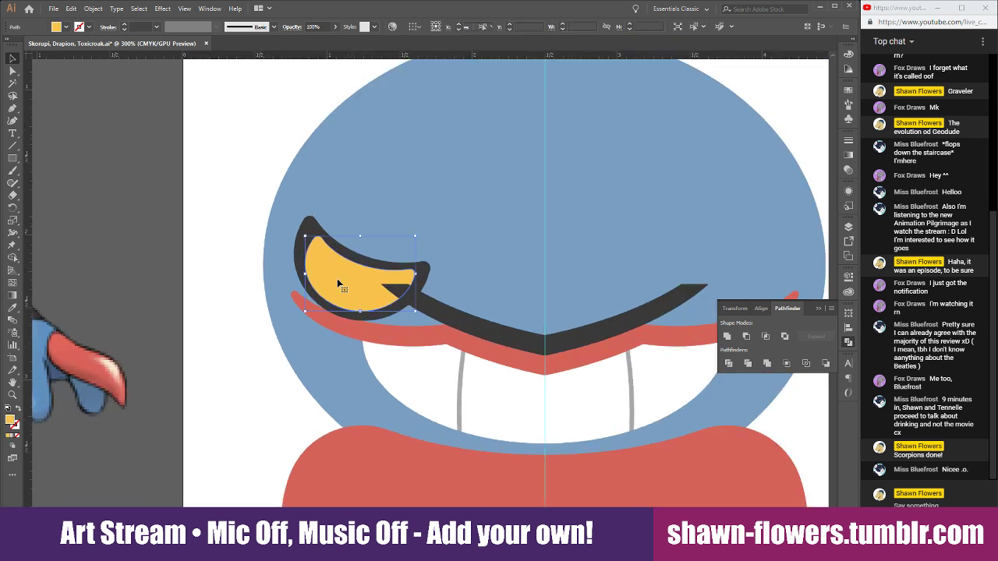
shift+click(308, 226)
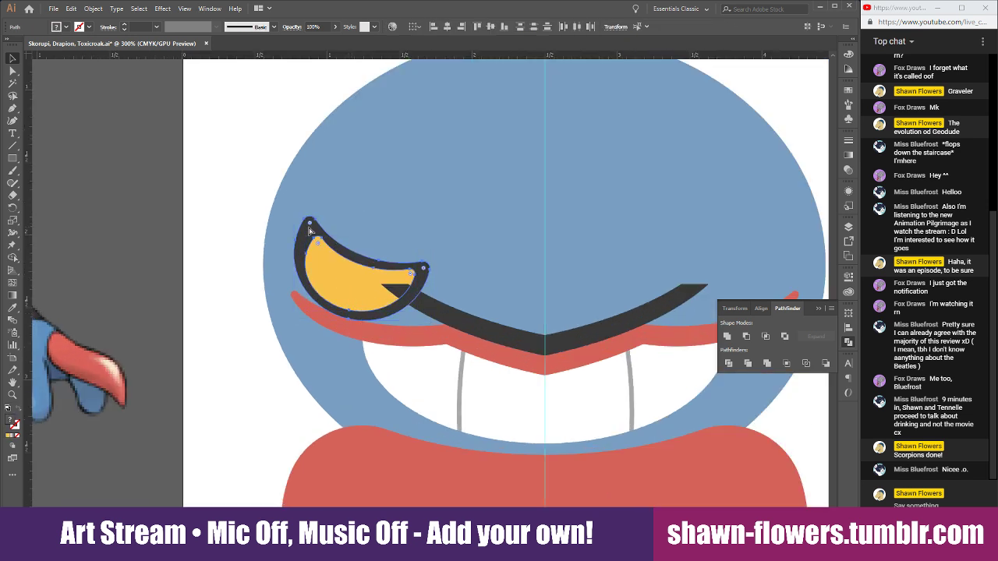
scroll(262, 275, down, 2)
click(221, 314)
Draw an upright ellipse about 0.11 in wide and 0.24 in high in the inner half of the yellow eye as a pupil.
scroll(252, 370, down, 2)
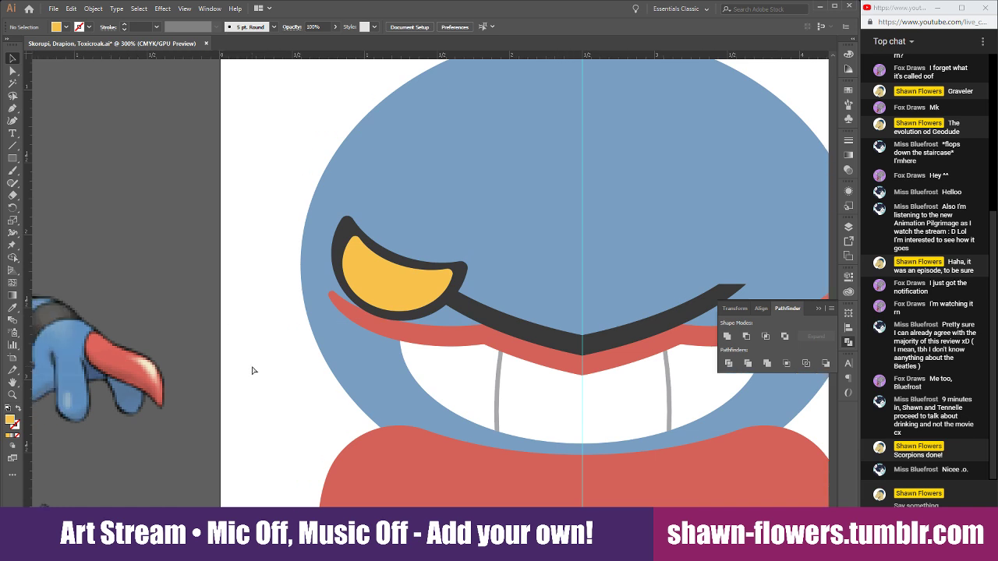
scroll(252, 371, up, 3)
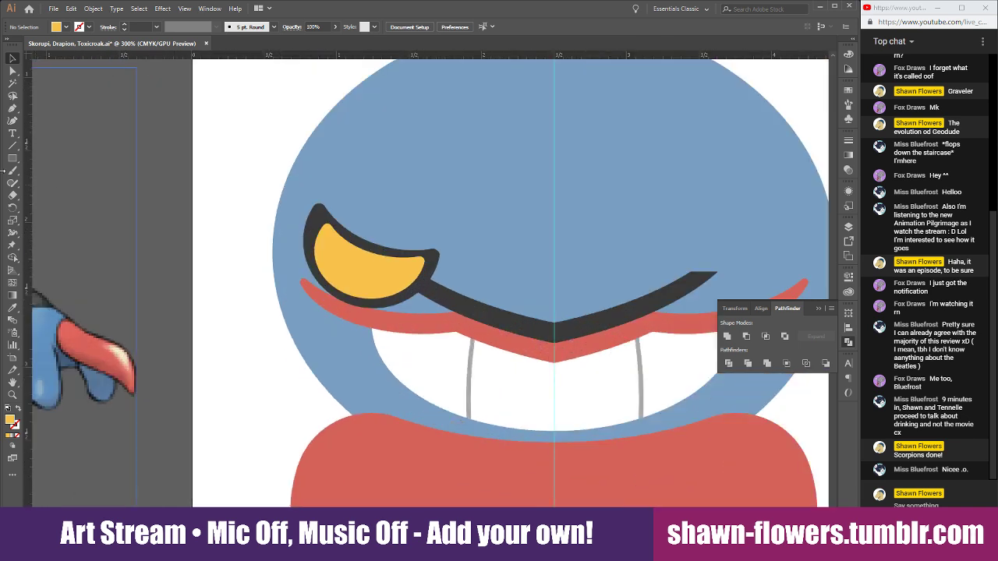
drag(10, 162, 47, 182)
scroll(339, 286, up, 2)
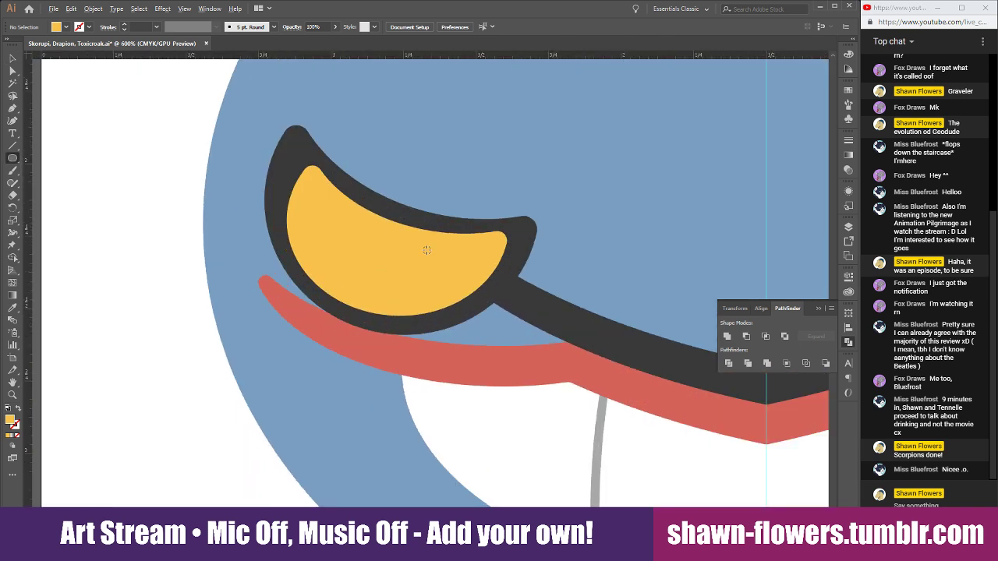
mouse_move(408, 219)
mouse_down()
mouse_move(461, 283)
mouse_move(441, 288)
mouse_up()
Fill the pupil ellipse with black.
shift+click(65, 29)
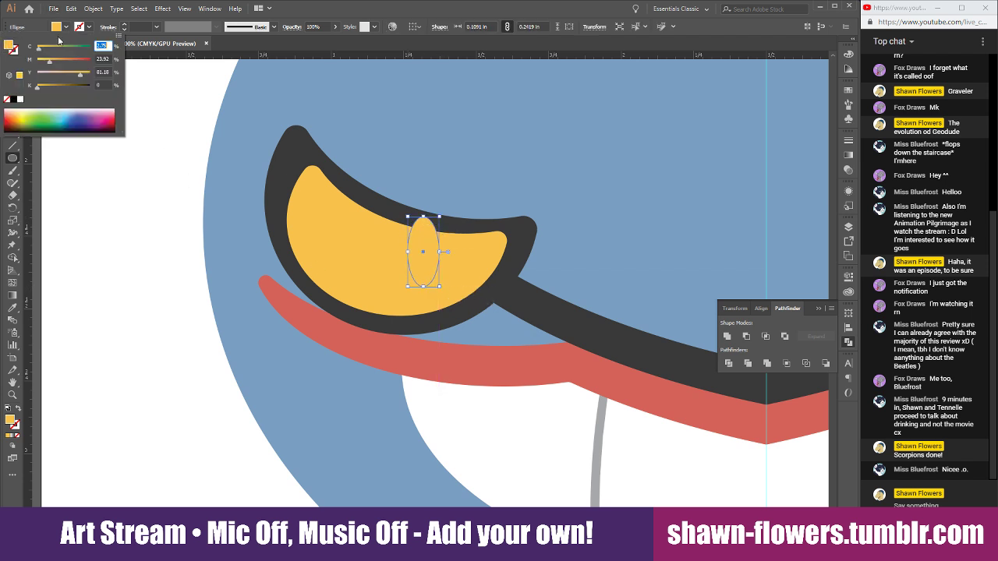
click(13, 100)
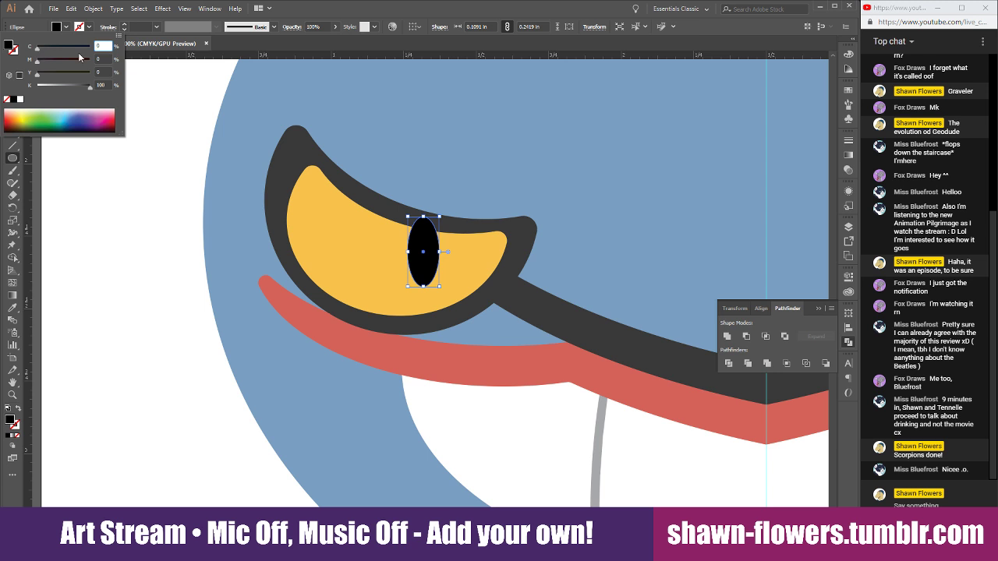
text(100)
key(Return)
click(67, 29)
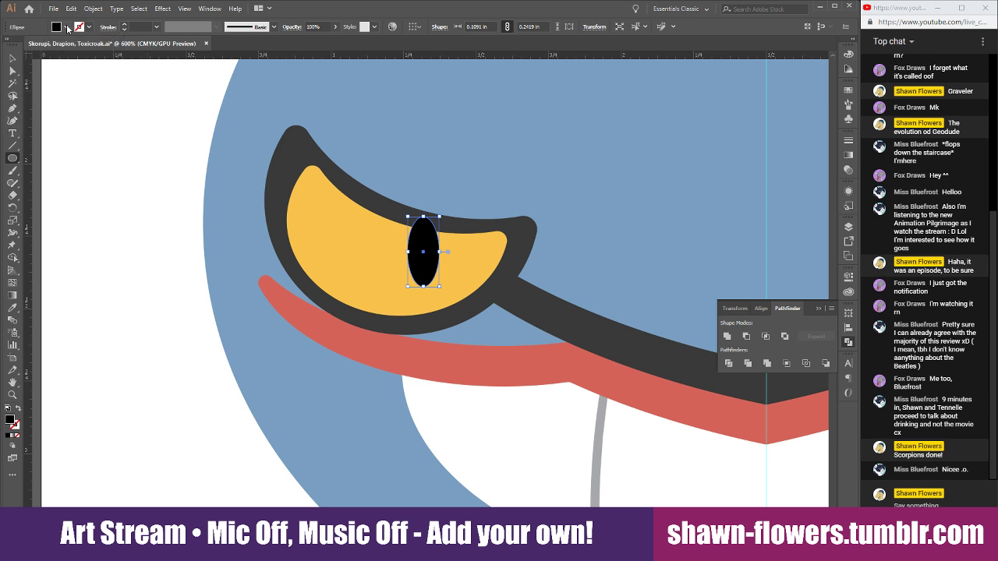
Crop the pupil to the yellow crescent's outline so its upper end follows the eyelid edge.
click(14, 58)
click(140, 101)
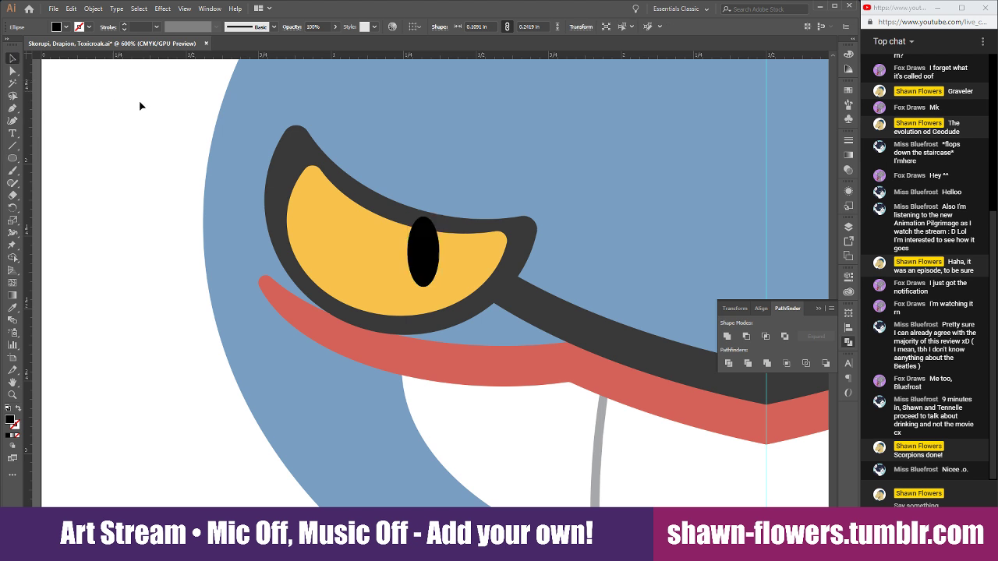
click(361, 251)
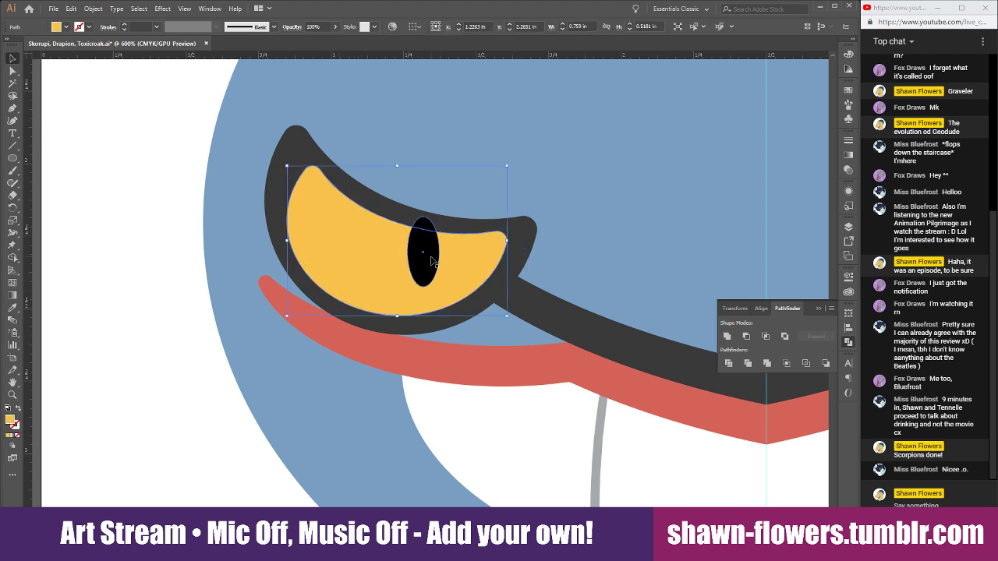
click(185, 416)
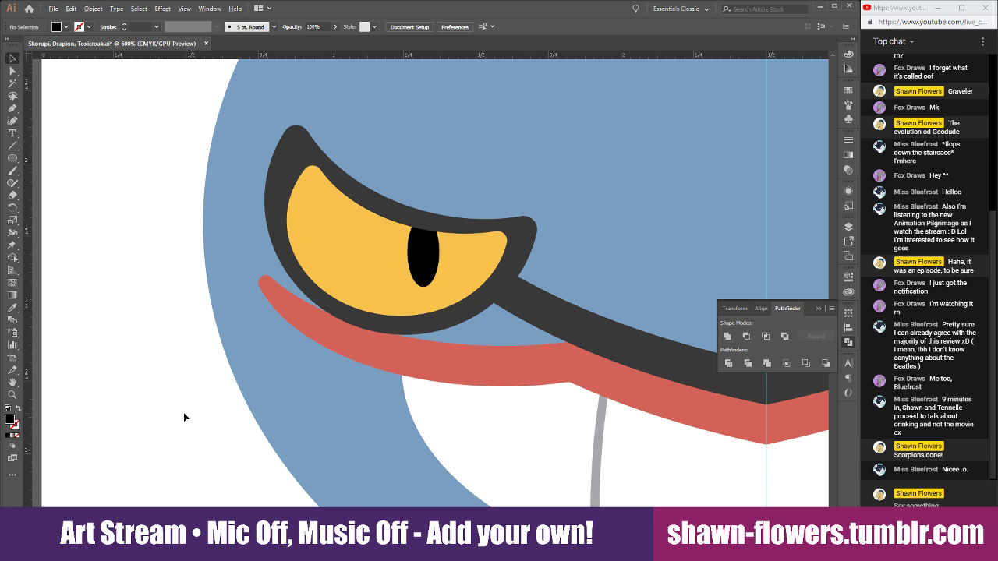
Compare the portrait's eye, face line and head with the Toxicroak reference picture.
scroll(184, 416, down, 4)
scroll(194, 417, down, 3)
drag(422, 434, 436, 396)
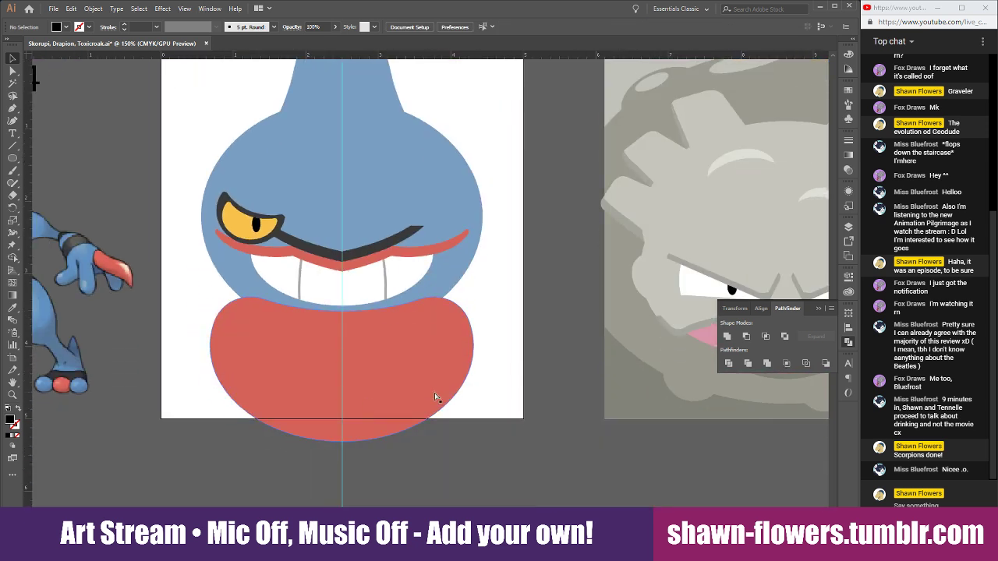
scroll(435, 398, left, 5)
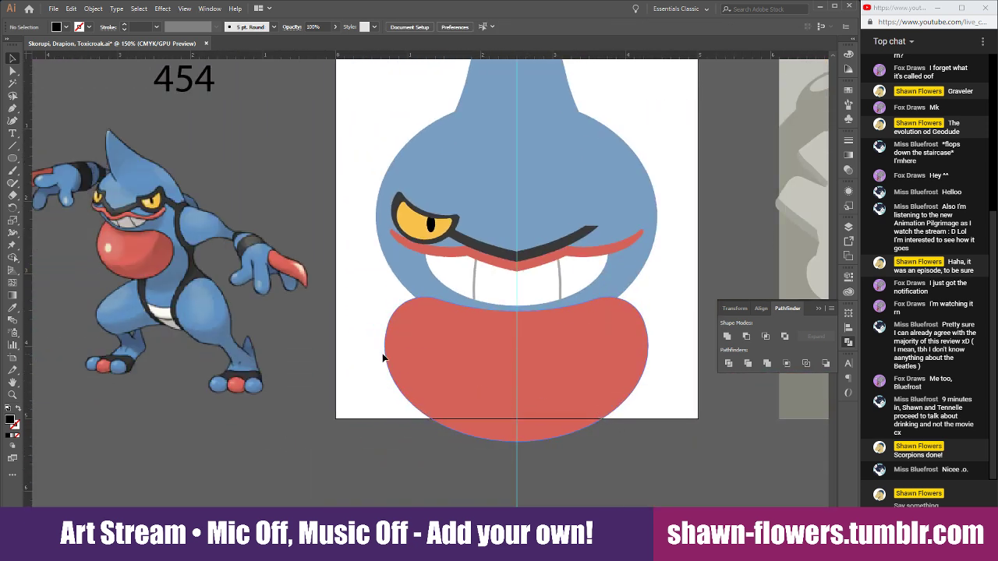
scroll(491, 312, up, 3)
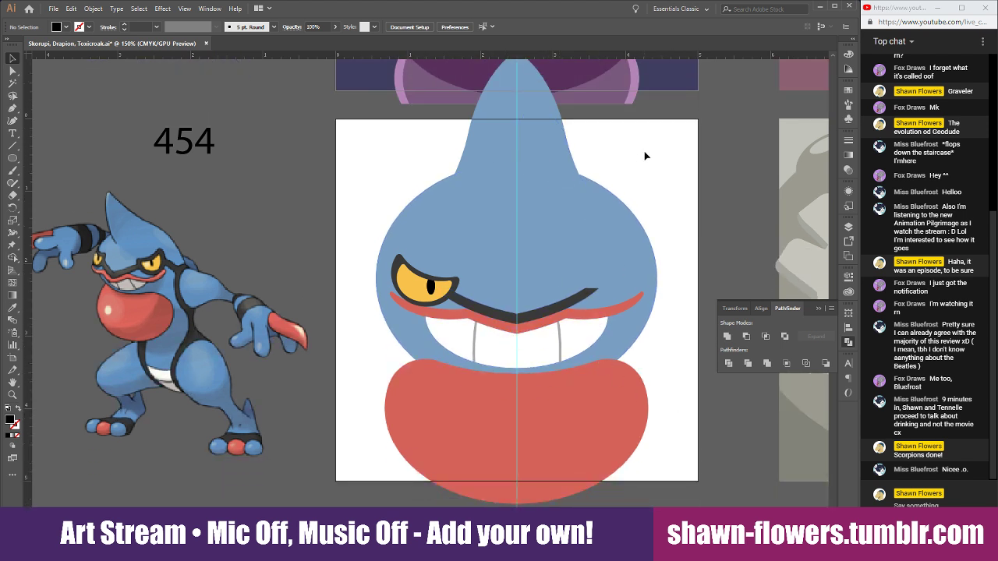
scroll(641, 161, down, 2)
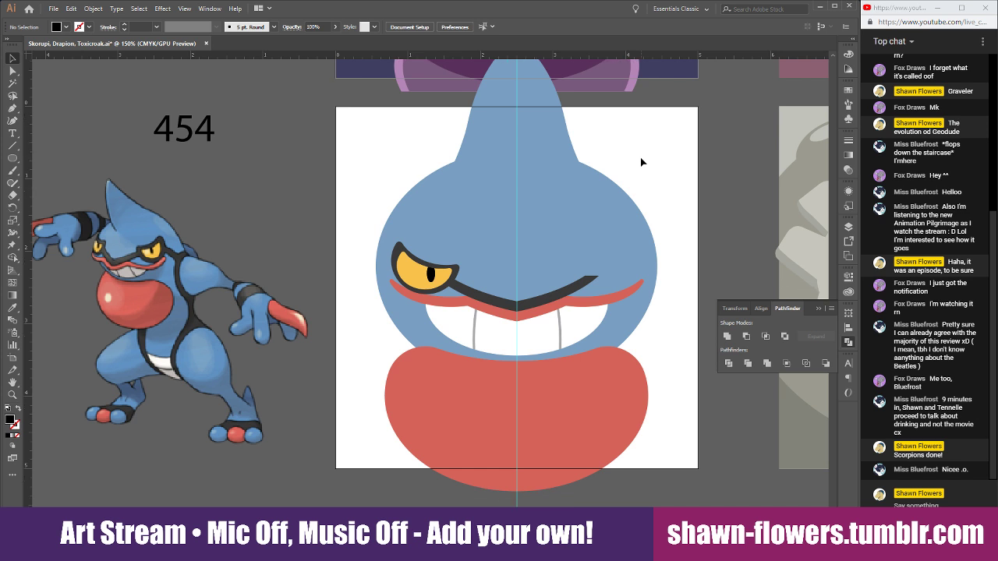
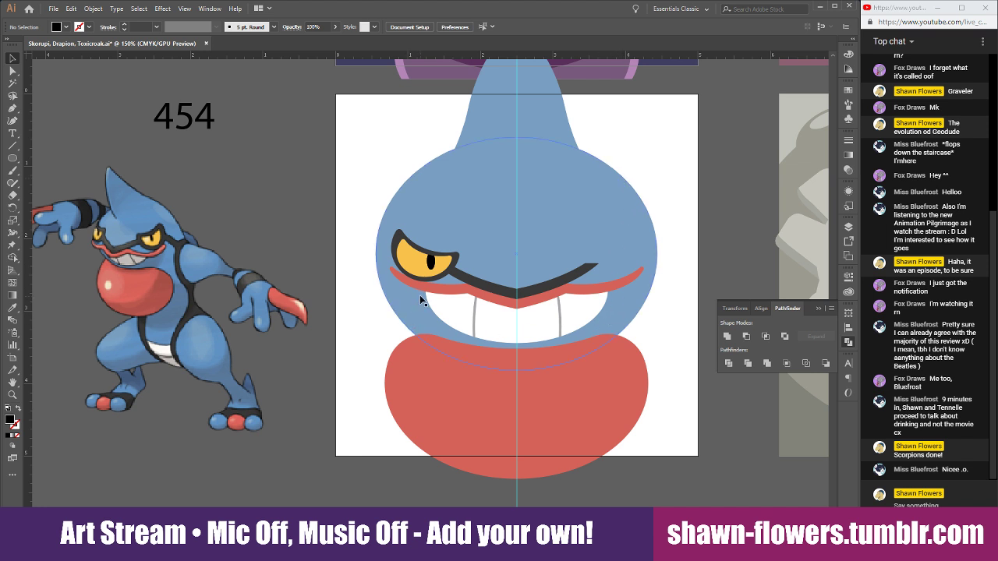
click(418, 315)
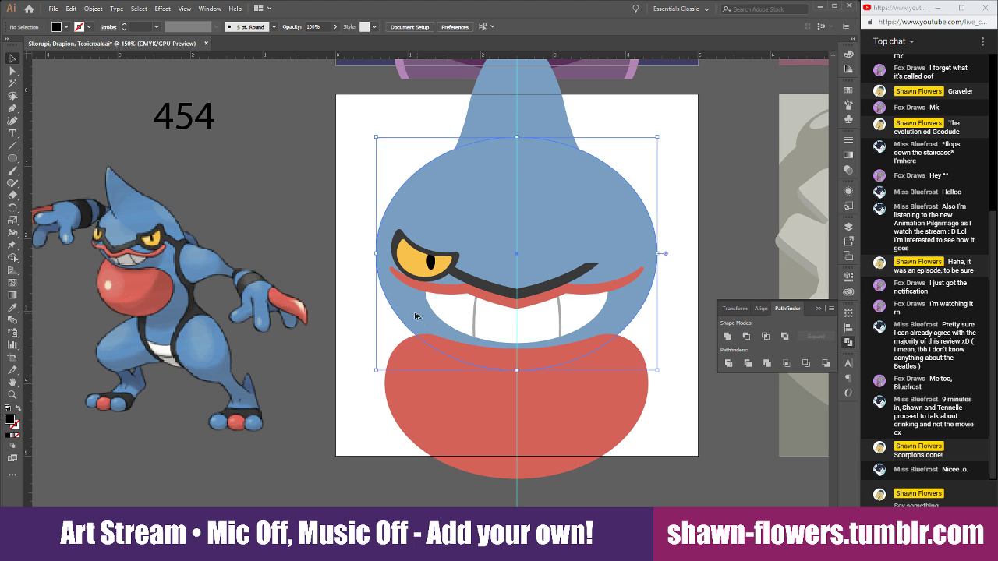
key(ctrl+2)
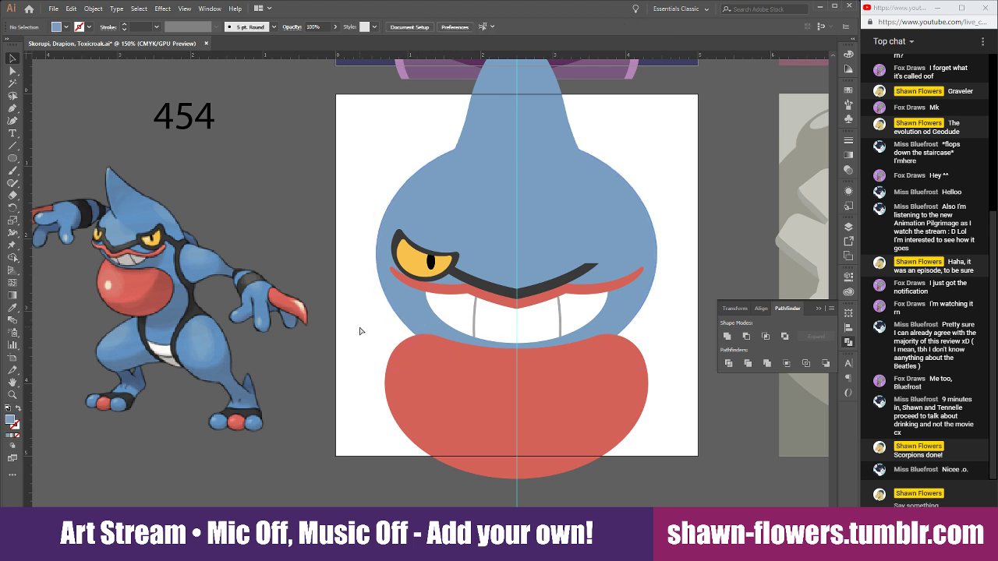
Duplicate the dark face line, rotate the copy, and place it across the outer end of the eye and the head's edge.
scroll(360, 331, left, 2)
scroll(460, 286, up, 3)
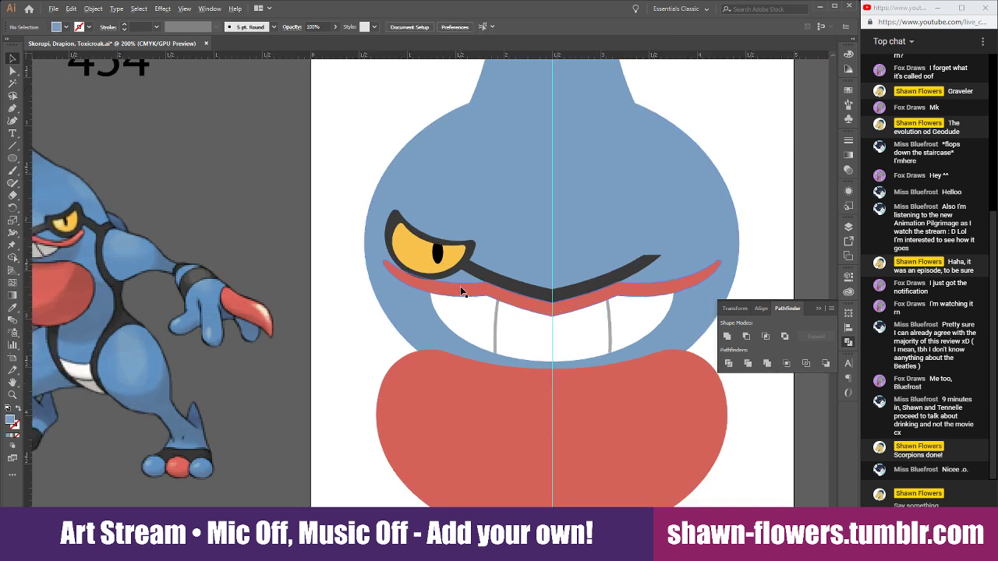
click(532, 280)
drag(534, 283, 288, 282)
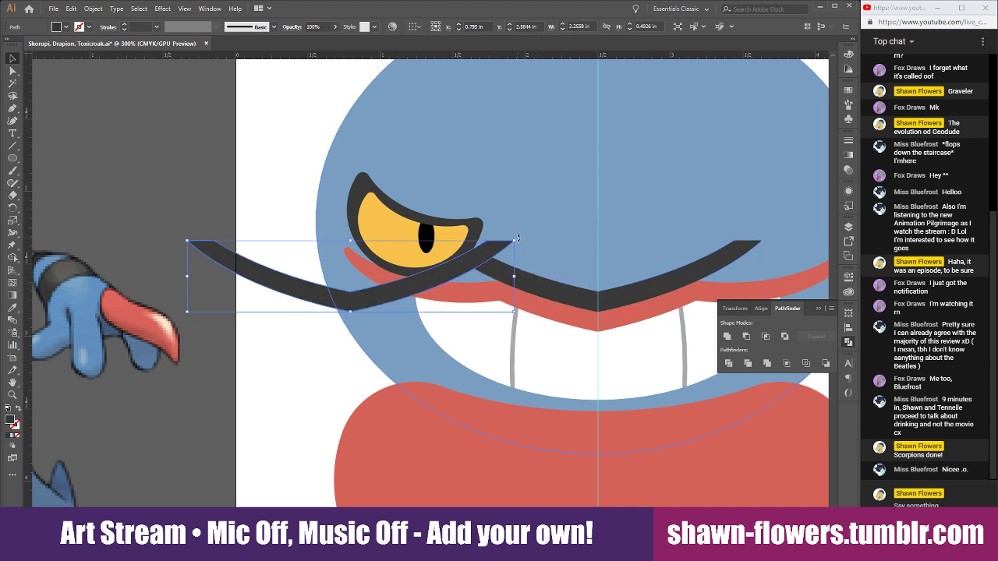
mouse_move(522, 241)
mouse_down()
mouse_move(247, 362)
mouse_move(257, 376)
mouse_up()
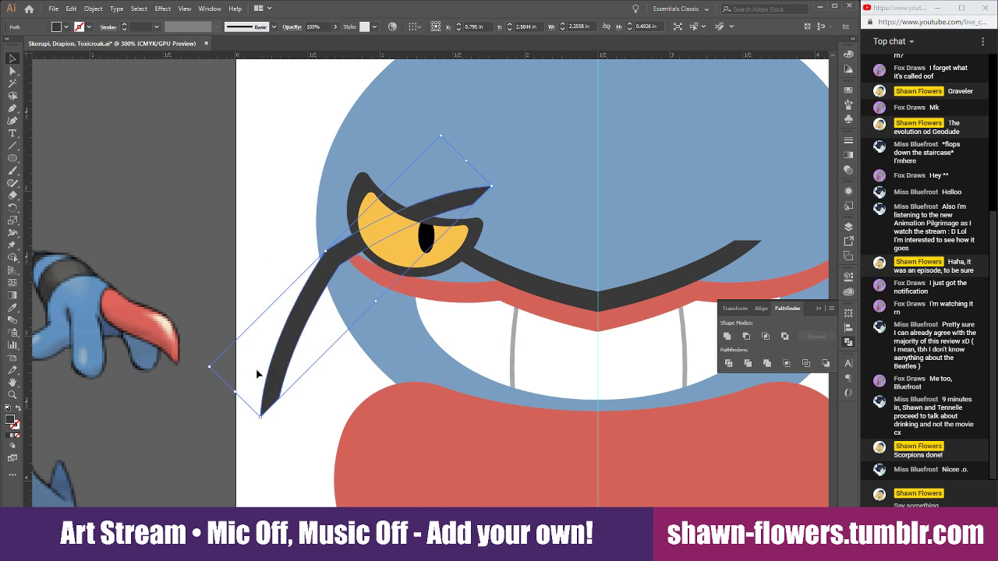
drag(314, 303, 245, 313)
Trim the rotated dark line to the head ellipse so nothing extends past the head's edge.
mouse_move(357, 316)
mouse_down()
mouse_move(394, 321)
mouse_move(357, 320)
mouse_up()
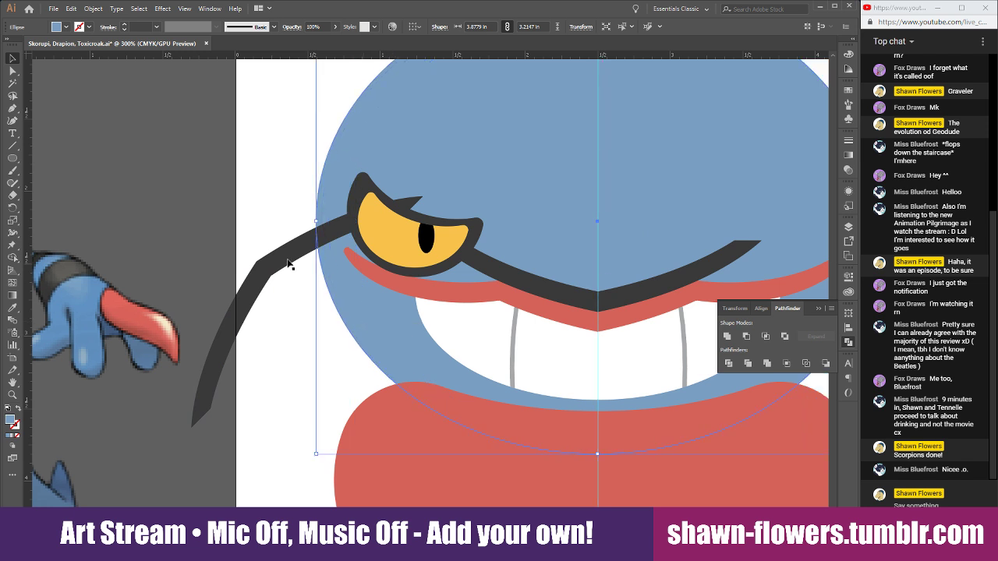
shift+click(286, 259)
click(767, 336)
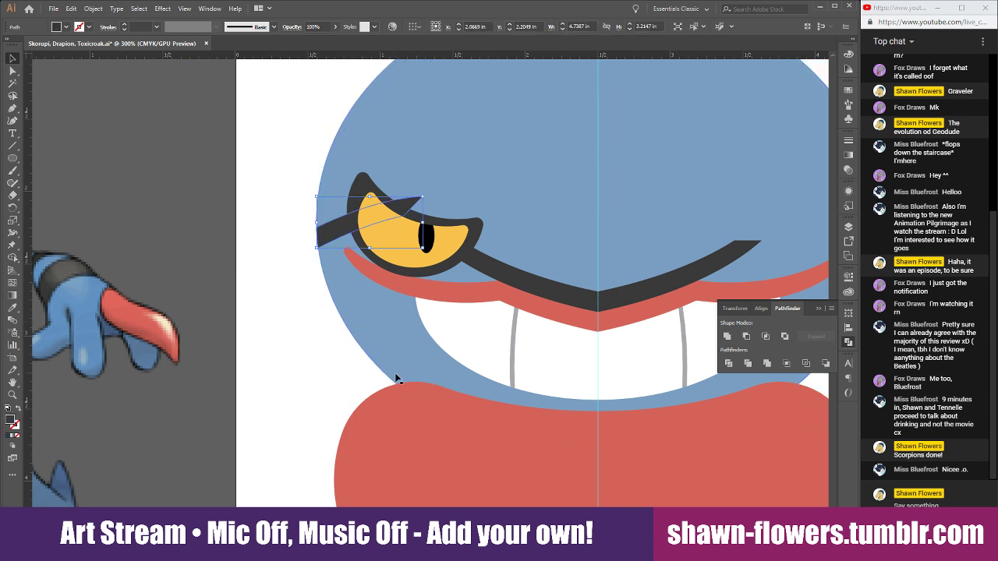
Trim the dark strip's inner end using an ellipse about 0.66 in wide and 0.77 in high, and send the strip behind the eye.
click(12, 159)
drag(372, 130, 469, 240)
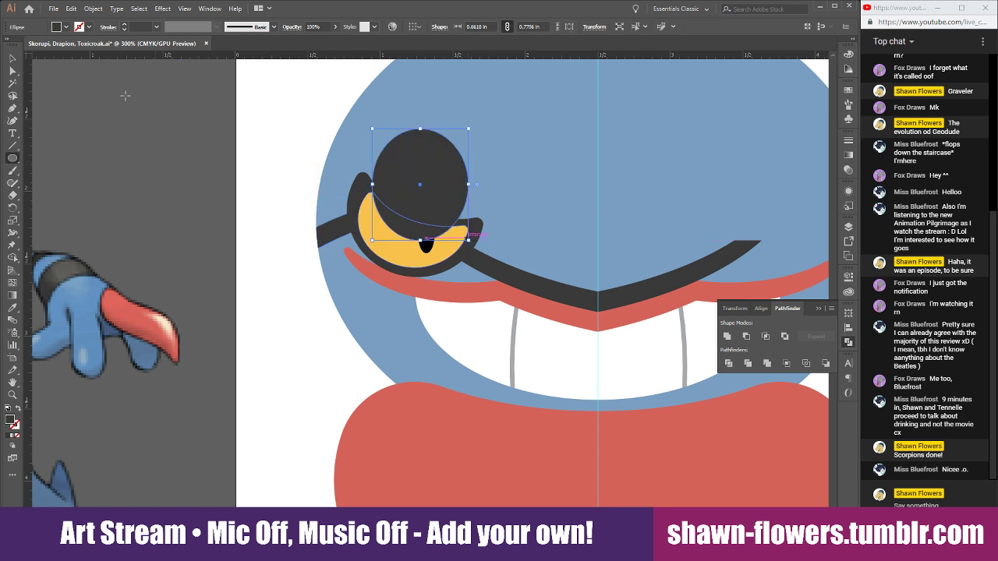
key(v)
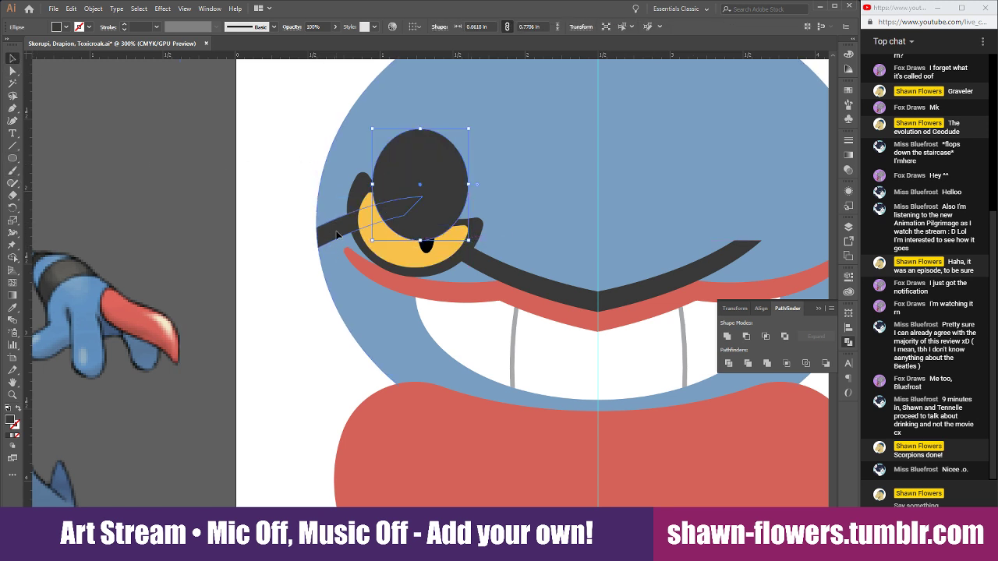
key(ctrl+z)
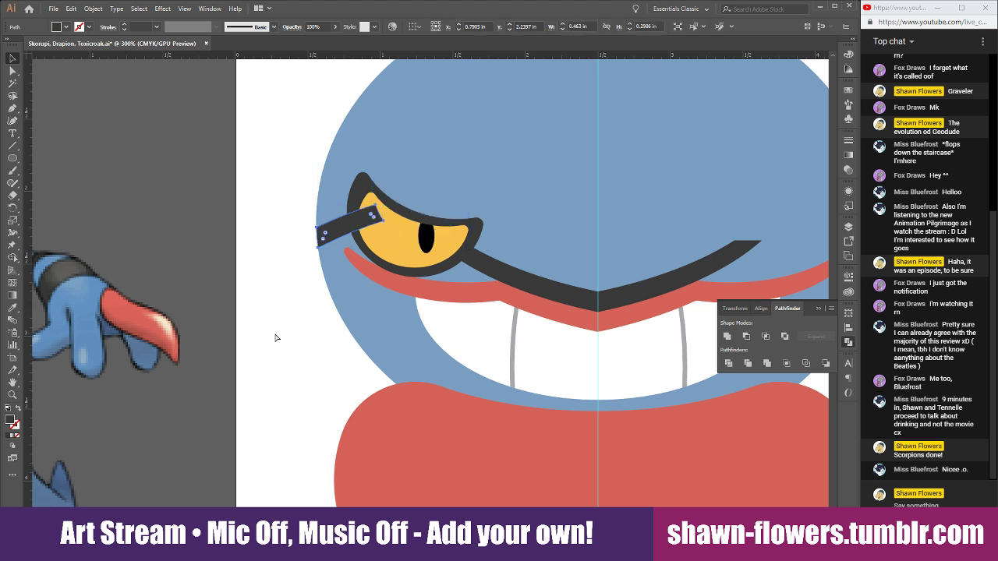
key(ctrl+[)
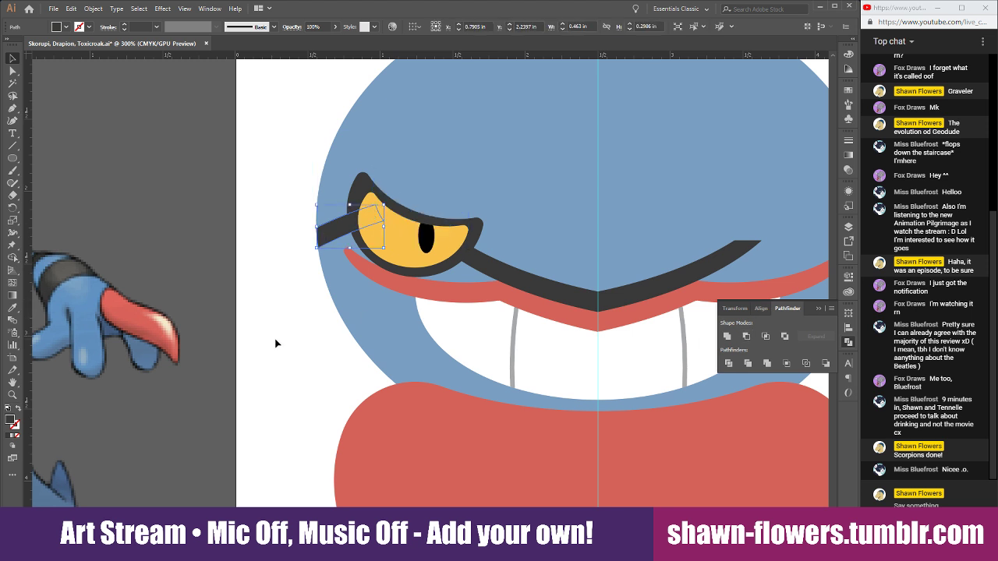
click(274, 337)
Copy the small translucent white highlight ellipse from the top of the grey Graveler artwork onto the yellow eye.
scroll(277, 343, right, 4)
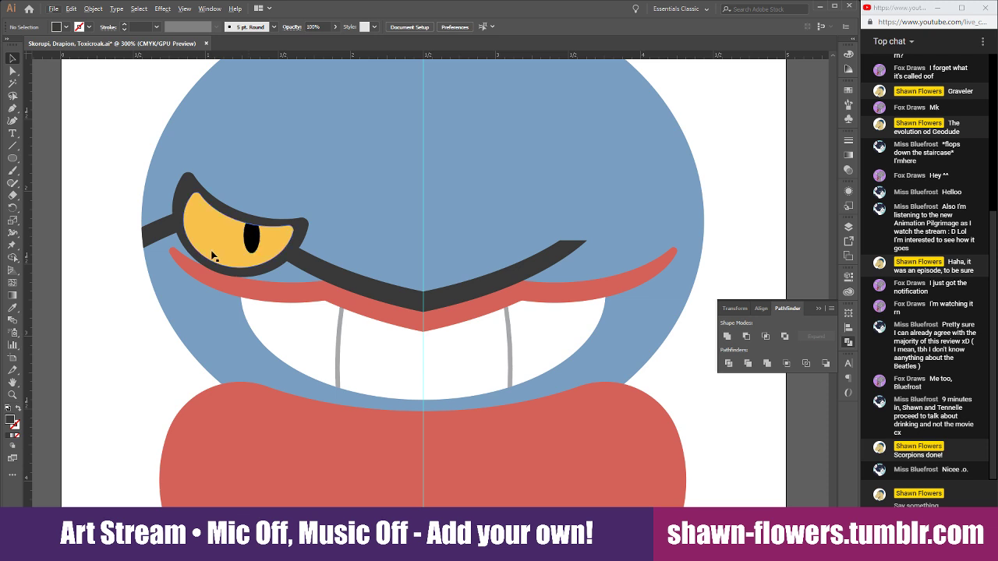
scroll(278, 268, down, 3)
scroll(290, 290, left, 1)
scroll(305, 262, up, 2)
scroll(304, 265, left, 3)
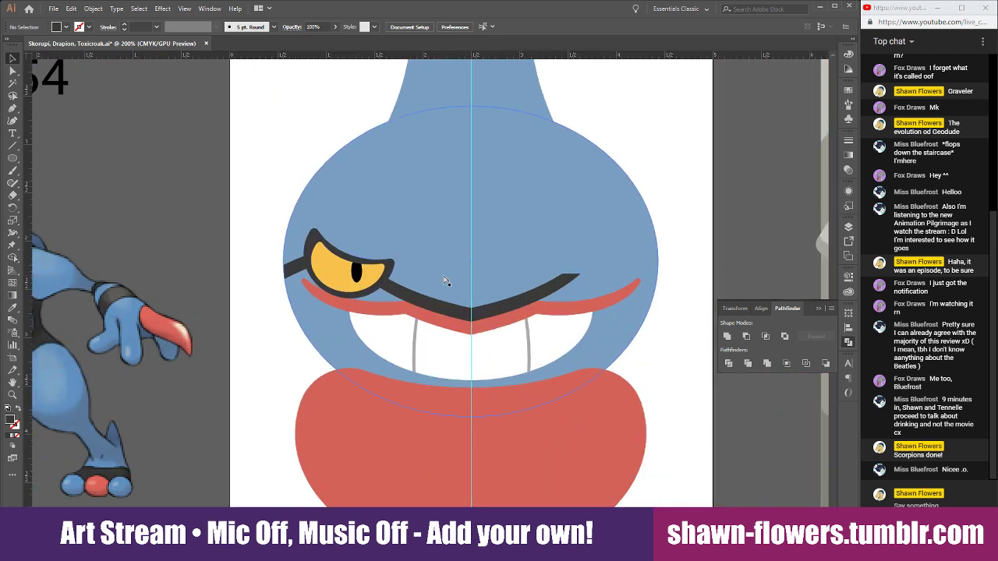
scroll(445, 283, down, 2)
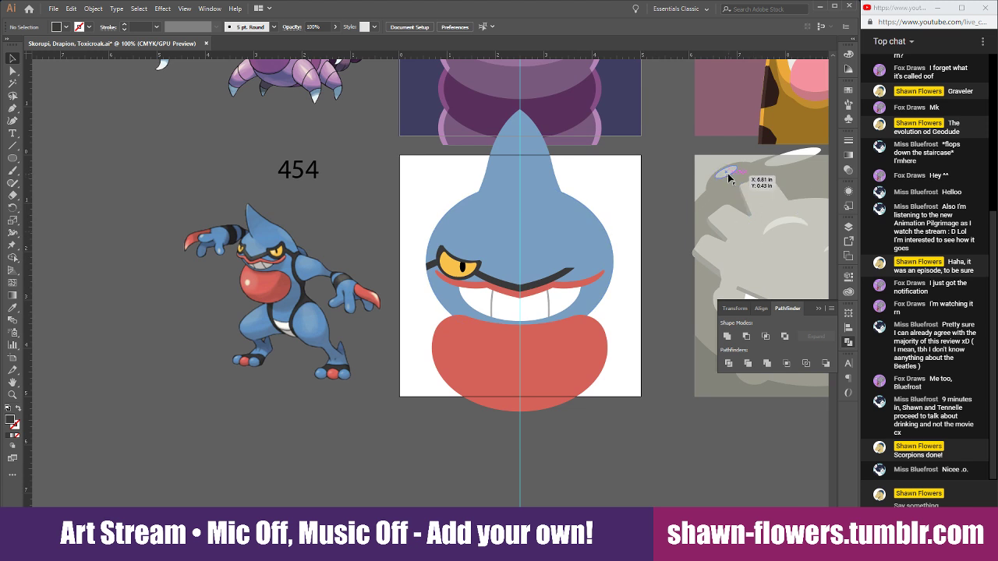
drag(724, 173, 458, 266)
scroll(458, 262, up, 6)
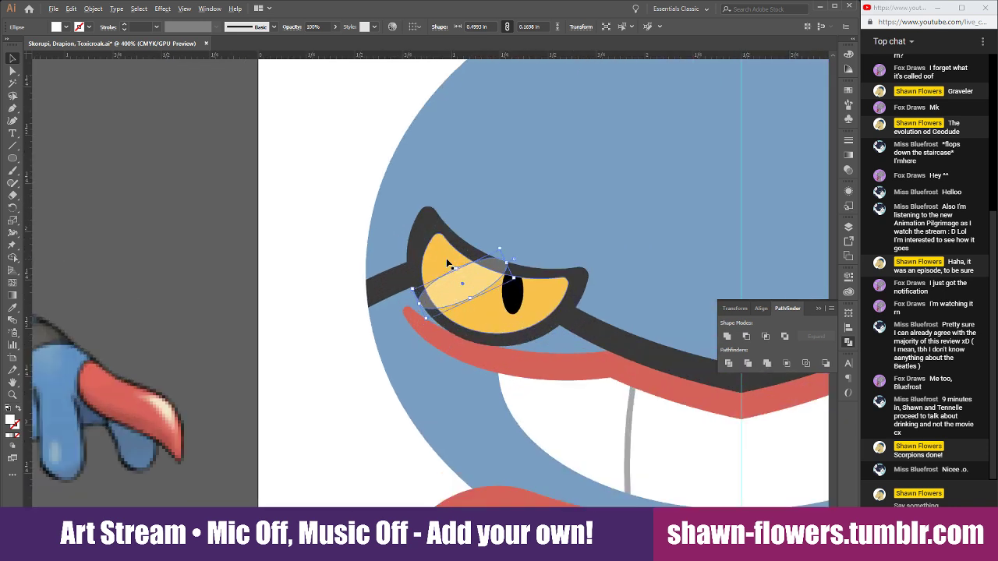
Shrink the highlight ellipse, level it horizontally, and place it in the upper outer part of the yellow eye.
scroll(610, 321, down, 2)
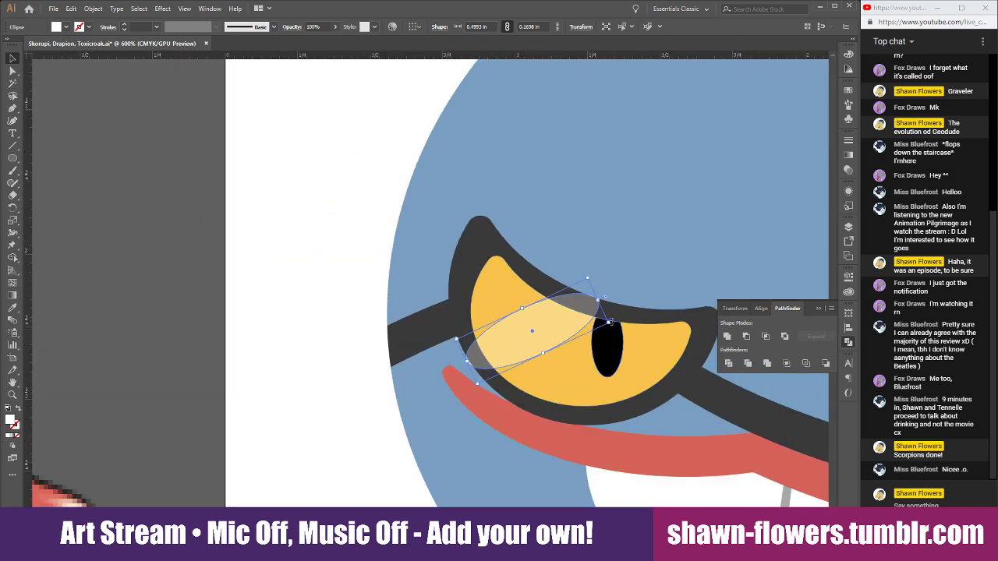
drag(608, 322, 486, 316)
click(299, 278)
Duplicate the finished left eye, with its pupil, highlight, rim and outer dark strip, onto the right side of the face.
scroll(304, 307, right, 3)
scroll(392, 315, up, 3)
scroll(133, 292, down, 3)
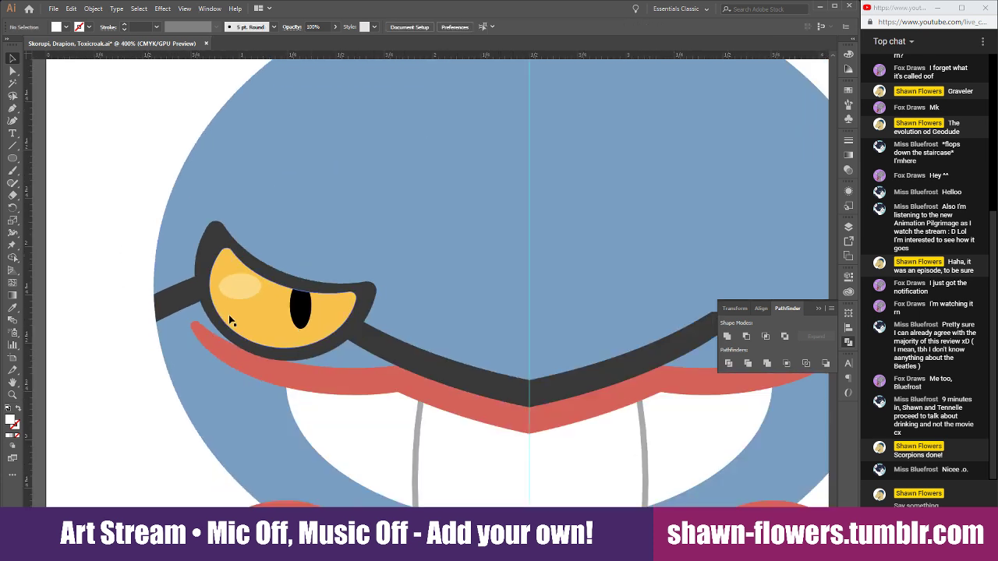
shift+click(299, 306)
shift+click(262, 306)
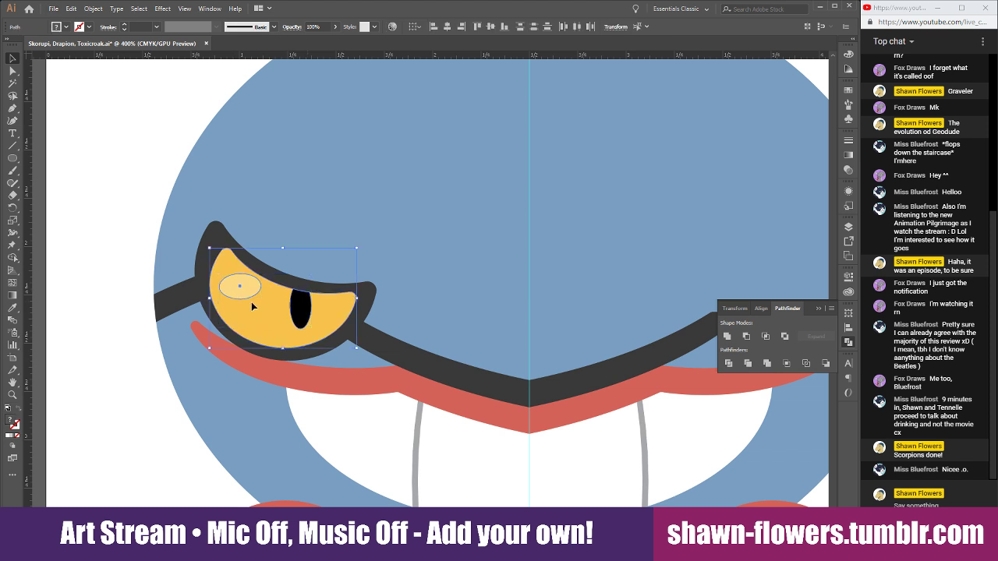
shift+click(204, 277)
click(178, 292)
scroll(156, 351, down, 1)
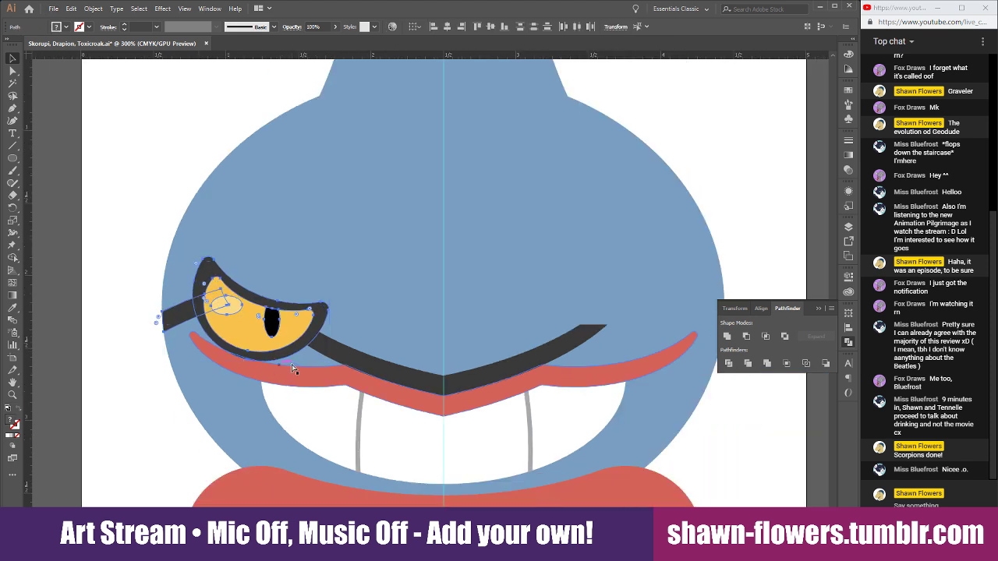
drag(247, 320, 621, 320)
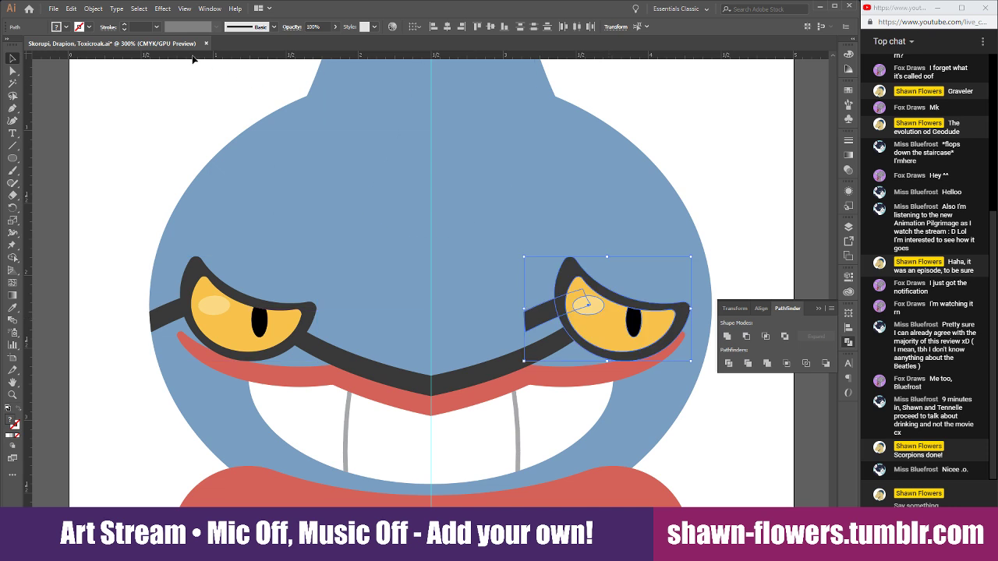
Reflect the copied eye across the vertical axis and align its outer dark strip with the head's right edge.
click(92, 8)
mouse_move(110, 16)
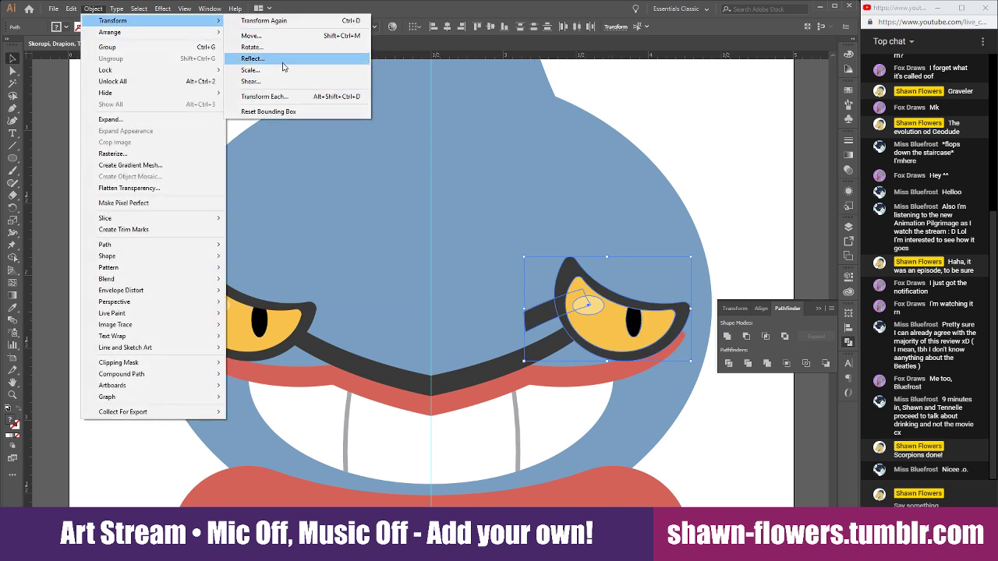
click(249, 69)
click(91, 168)
key(ctrl+plus)
key(ctrl+plus)
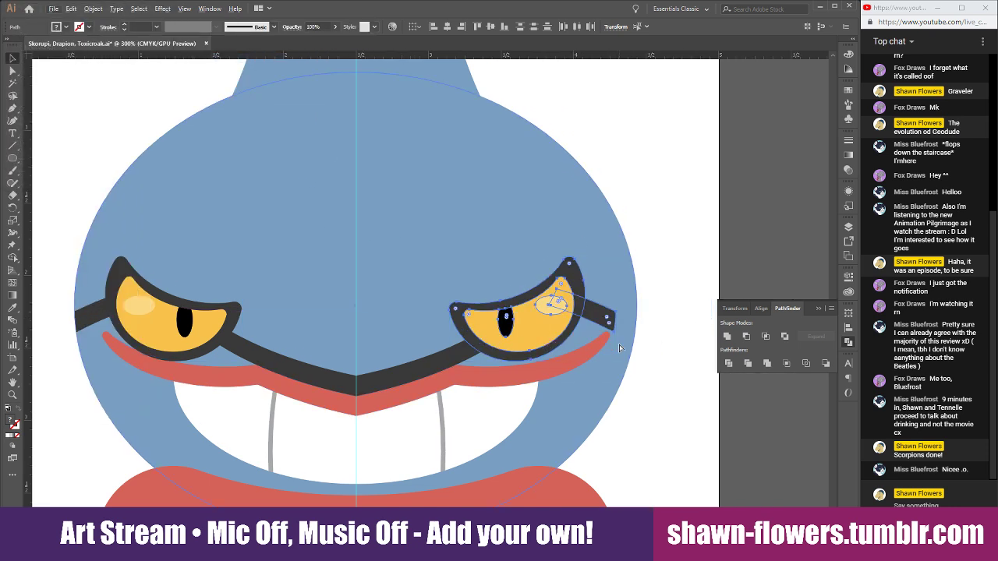
drag(547, 283, 604, 277)
click(765, 235)
key(ctrl+minus)
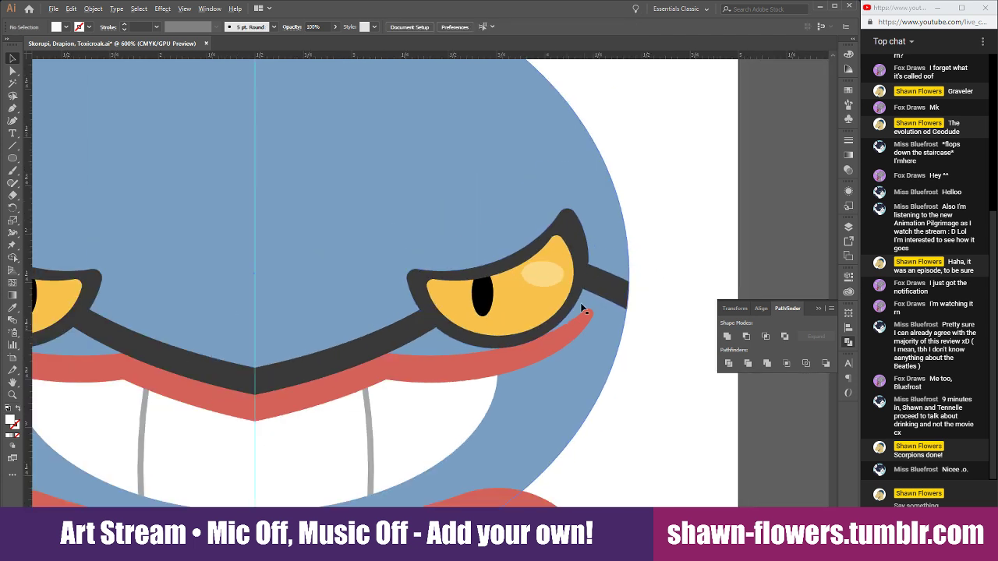
key(ctrl+minus)
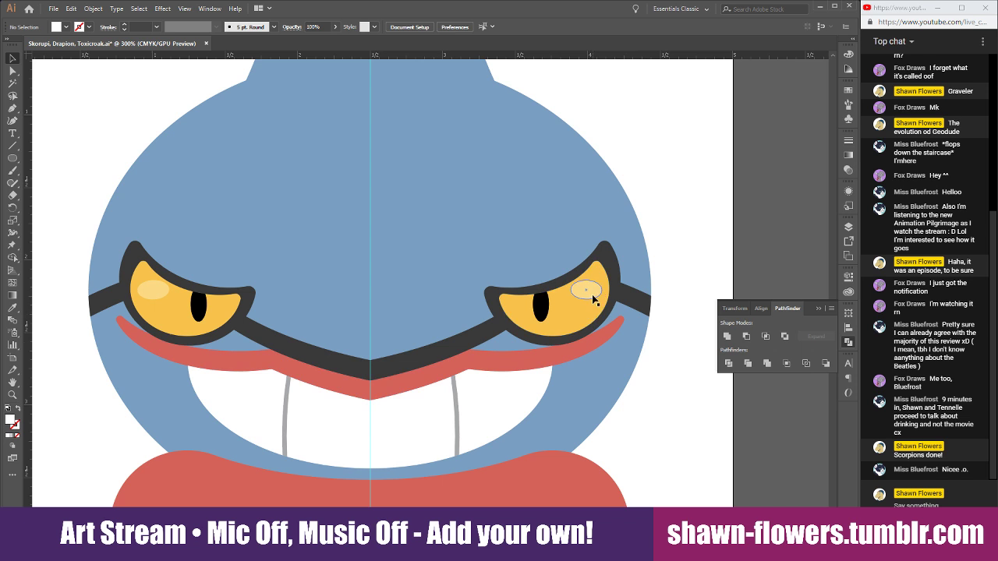
Move the right eye's highlight to the inner side of the yellow area, overlapping the pupil.
drag(597, 290, 532, 314)
click(710, 207)
scroll(711, 207, down, 5)
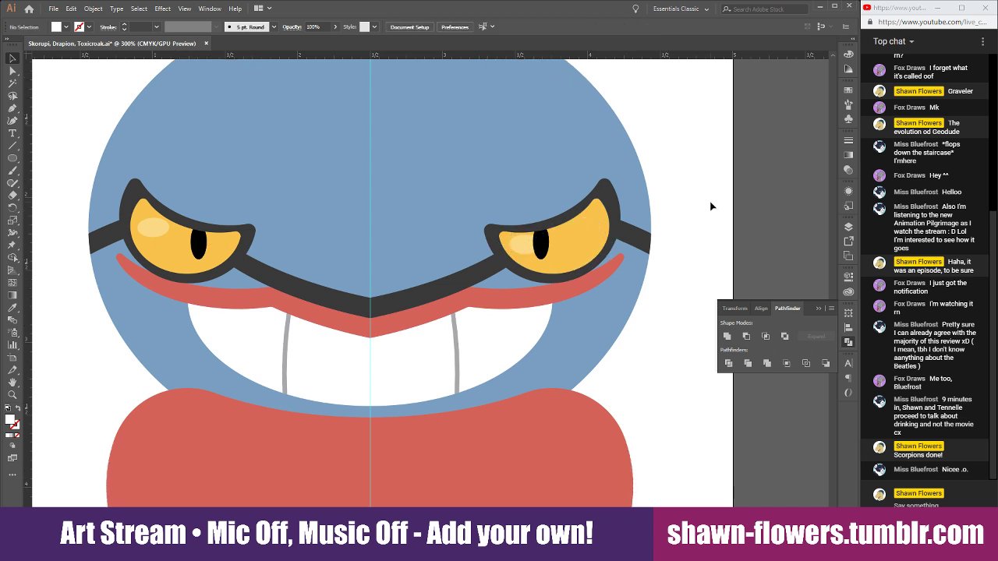
Copy the horn shape and shrink the copy to about 1.3 in wide and 2.26 in high, centred on the guide.
scroll(698, 215, down, 1)
scroll(570, 277, up, 8)
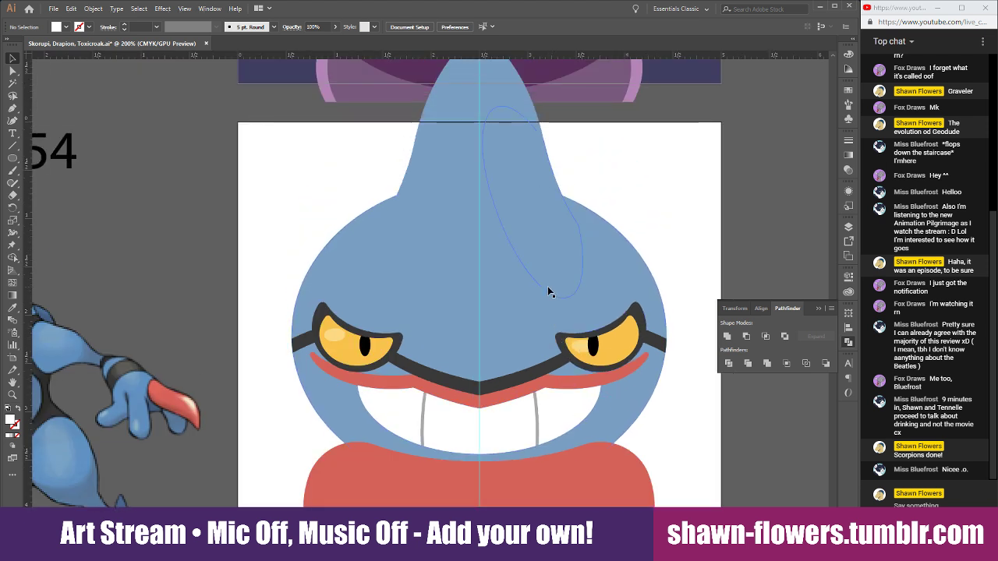
scroll(547, 286, down, 1)
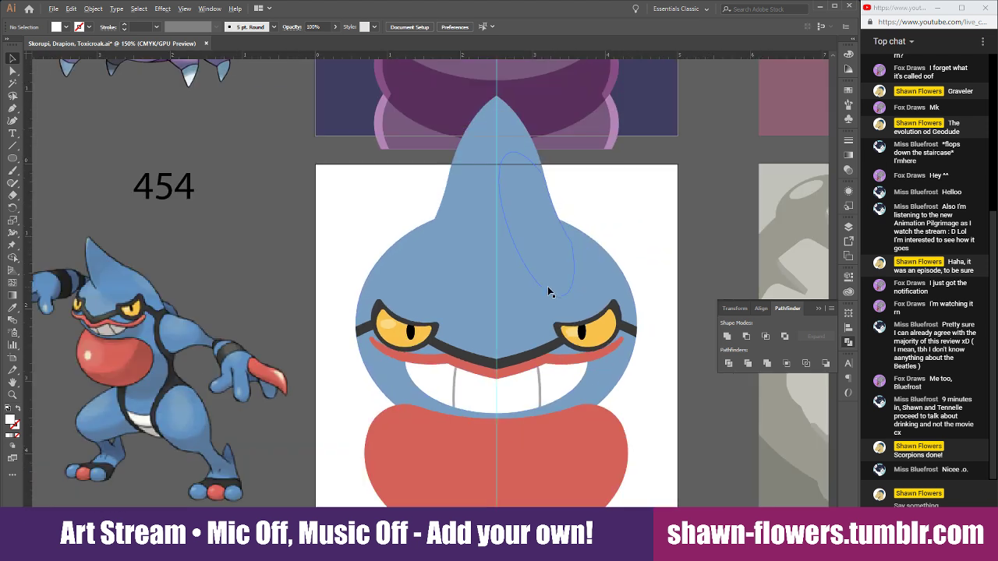
click(510, 132)
drag(507, 148, 553, 196)
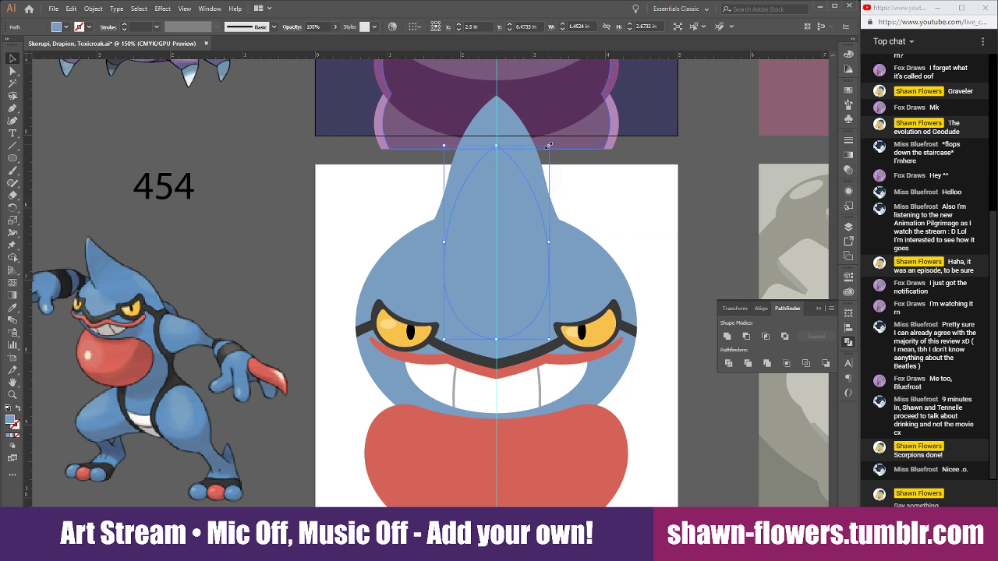
drag(550, 147, 496, 145)
drag(496, 299, 496, 312)
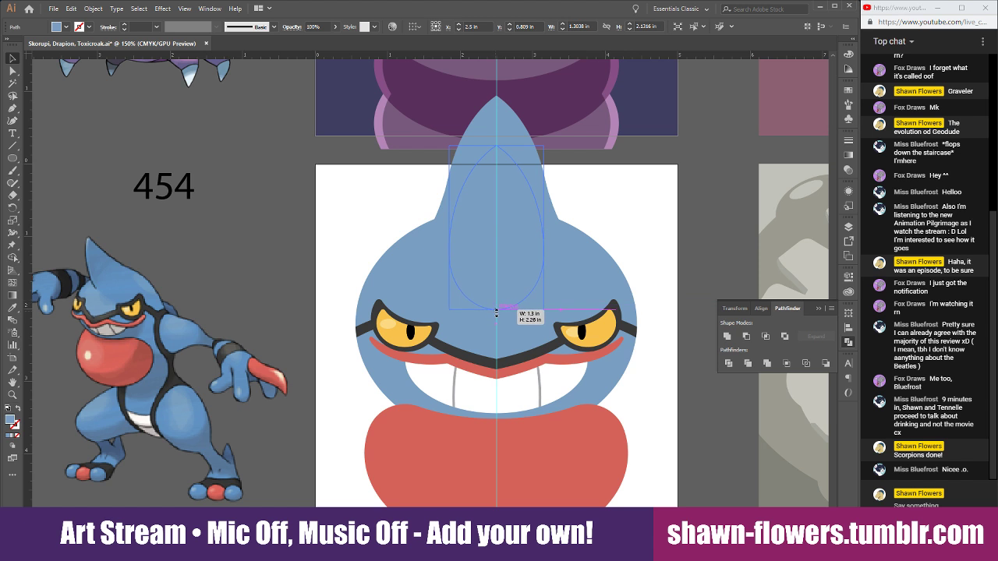
Give the inner horn shape the translucent grey shading sampled from the purple Drapion artwork with the Eyedropper.
click(16, 308)
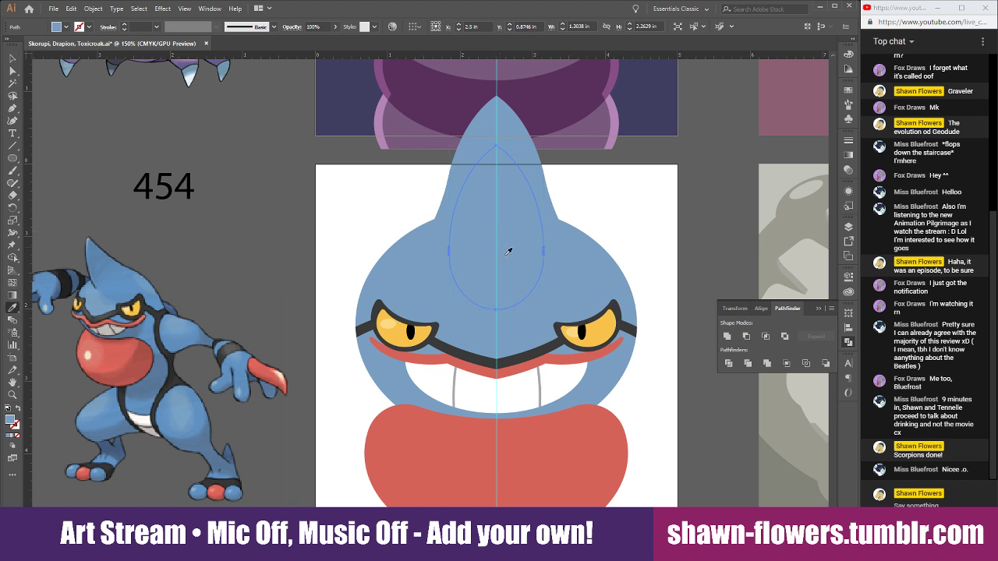
scroll(589, 250, up, 4)
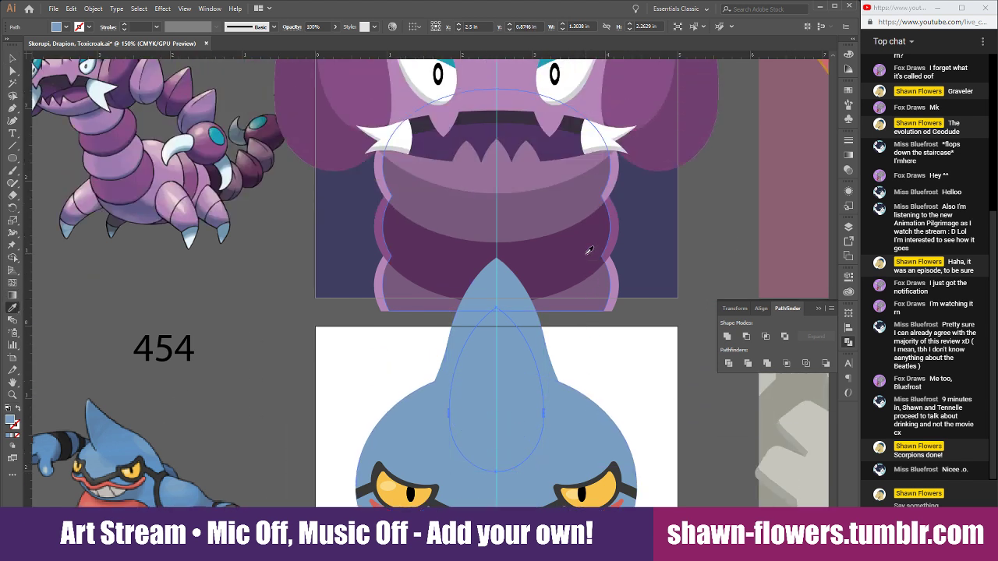
click(344, 139)
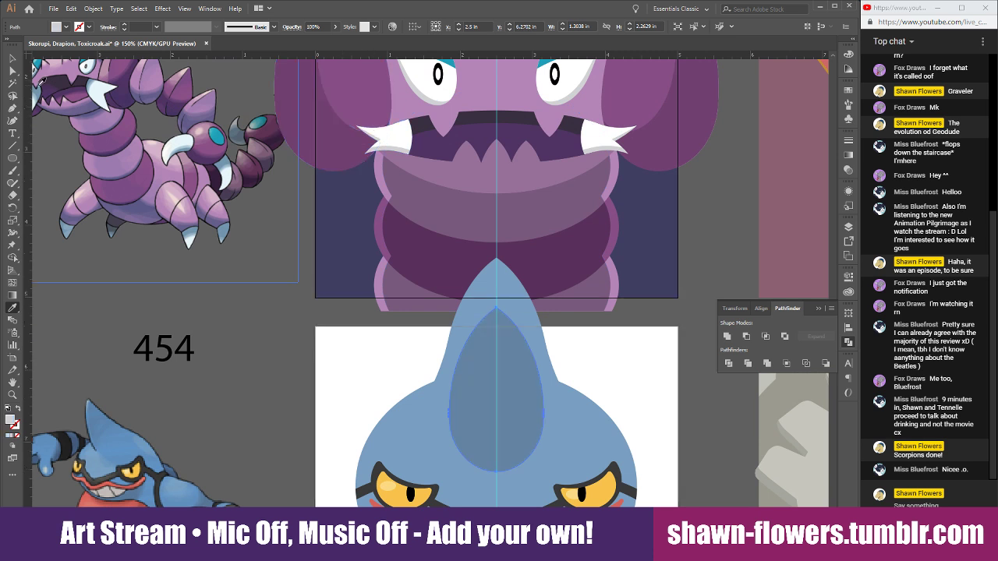
click(10, 58)
click(294, 341)
scroll(665, 181, down, 5)
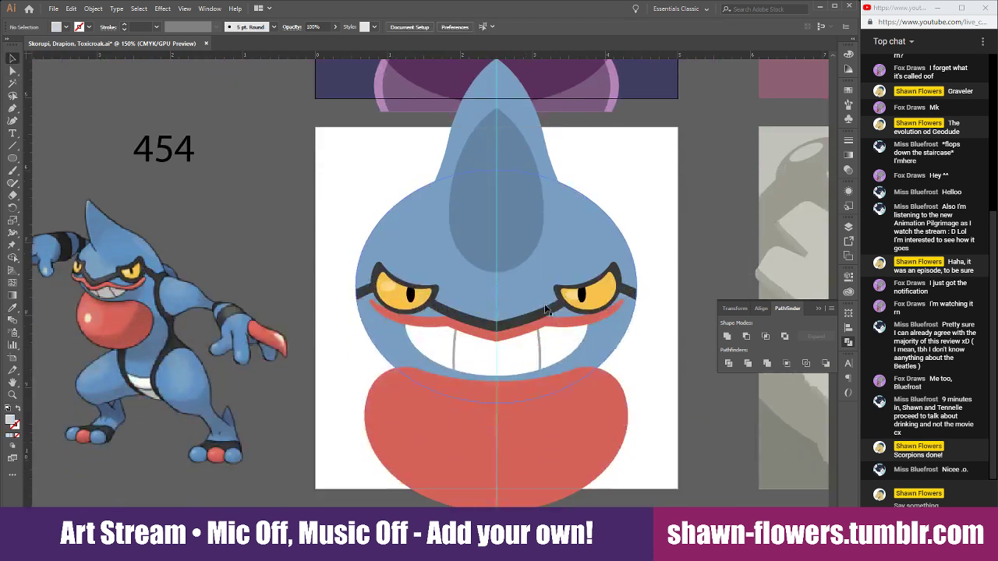
Stretch the horn shading upward to about 2.55 in high and narrow it symmetrically to about 1.11 in wide.
scroll(523, 151, up, 1)
click(497, 134)
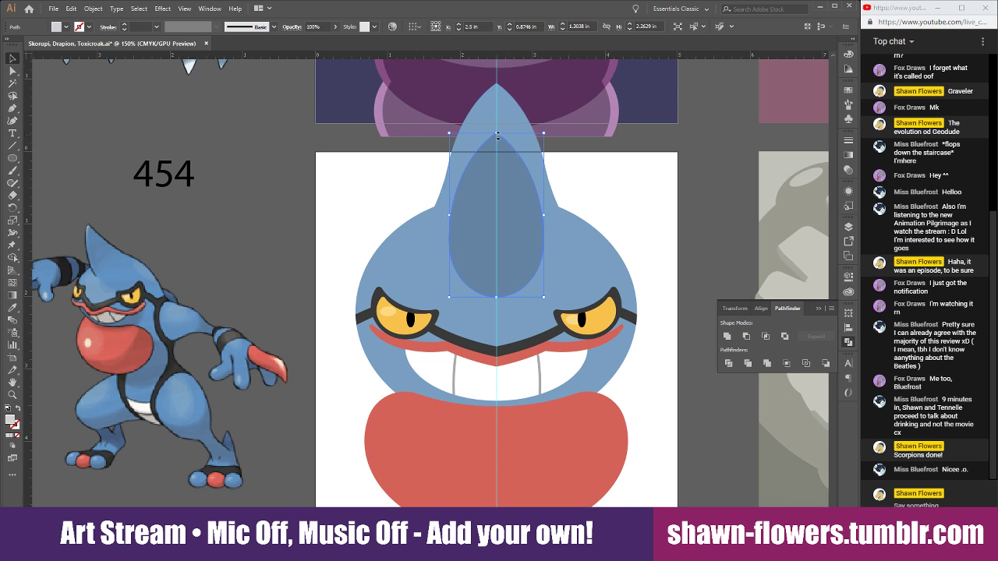
drag(497, 134, 496, 112)
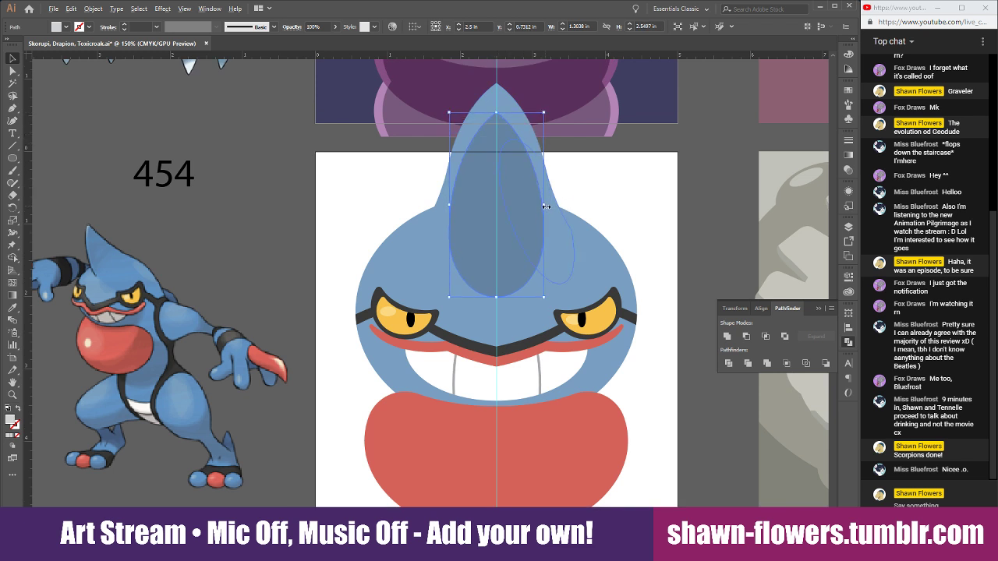
drag(547, 207, 540, 208)
key(ctrl+shift+a)
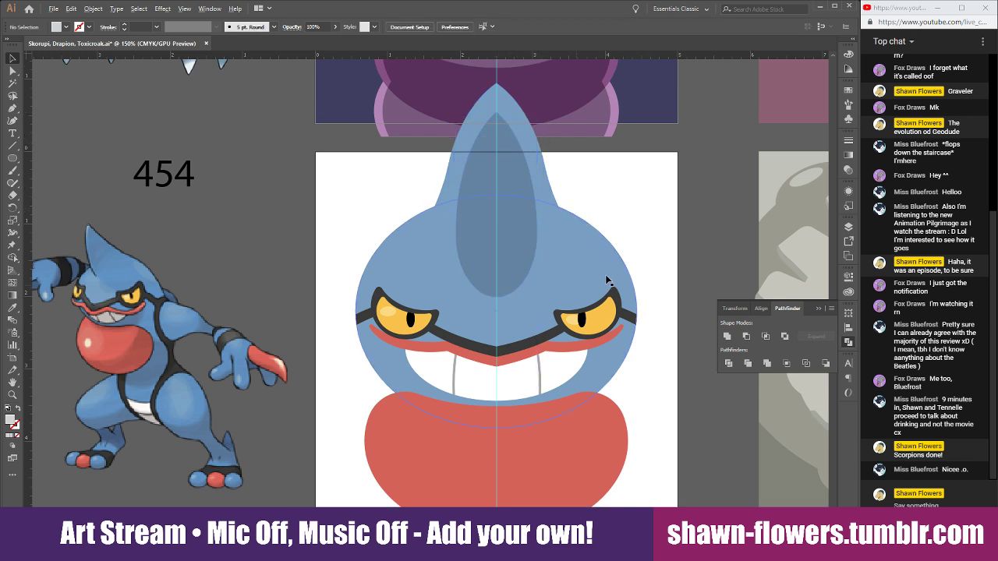
Duplicate the horn shading, shrink the copy to about 1.03 in by 1.27 in at its lower end, and unite both shapes.
click(505, 236)
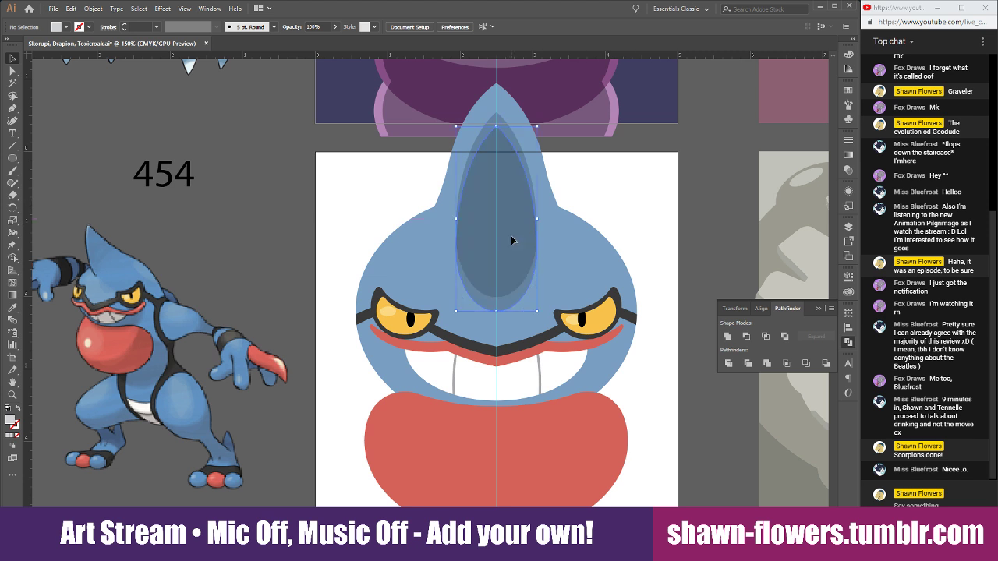
drag(498, 313, 499, 297)
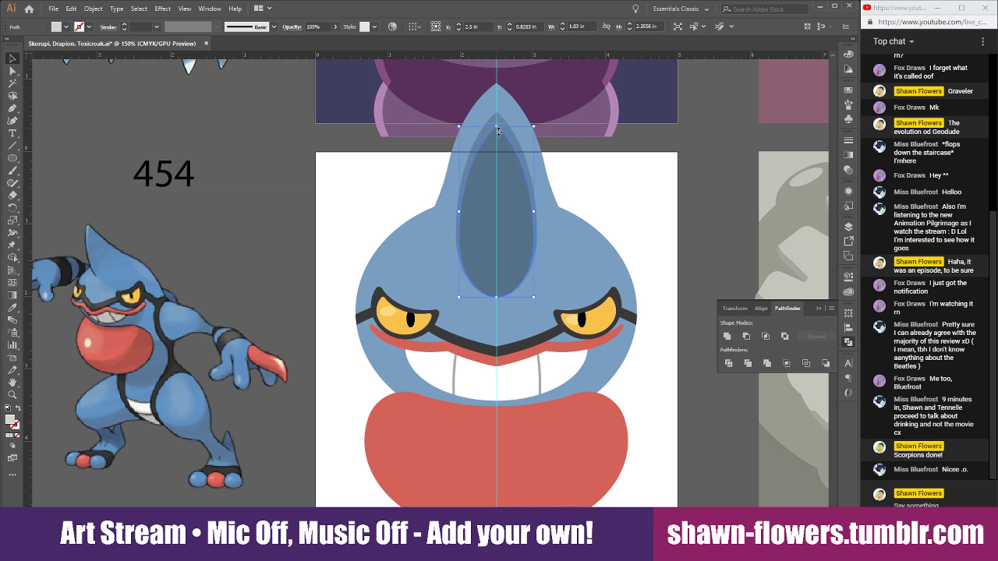
drag(498, 131, 515, 204)
scroll(519, 263, up, 3)
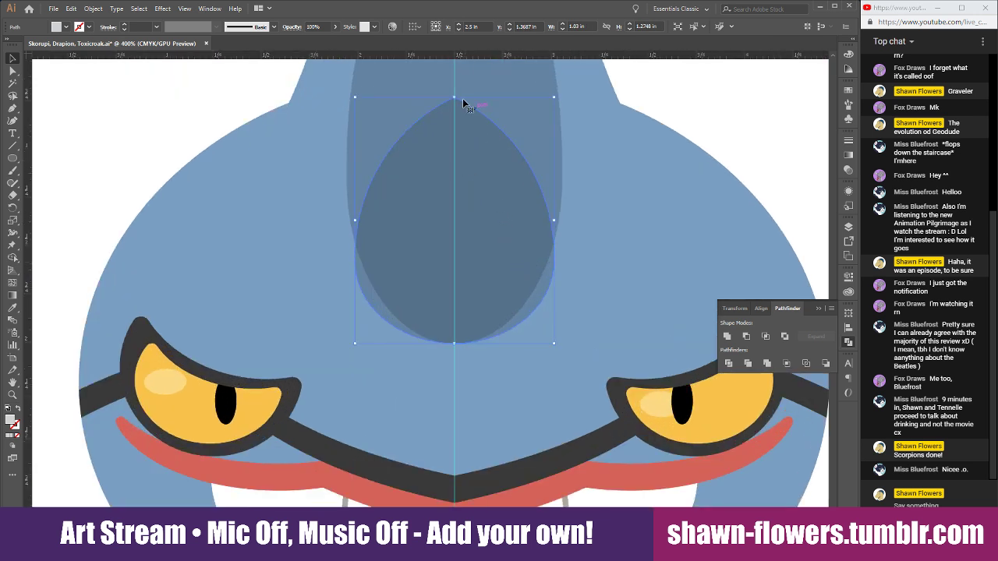
shift+click(370, 139)
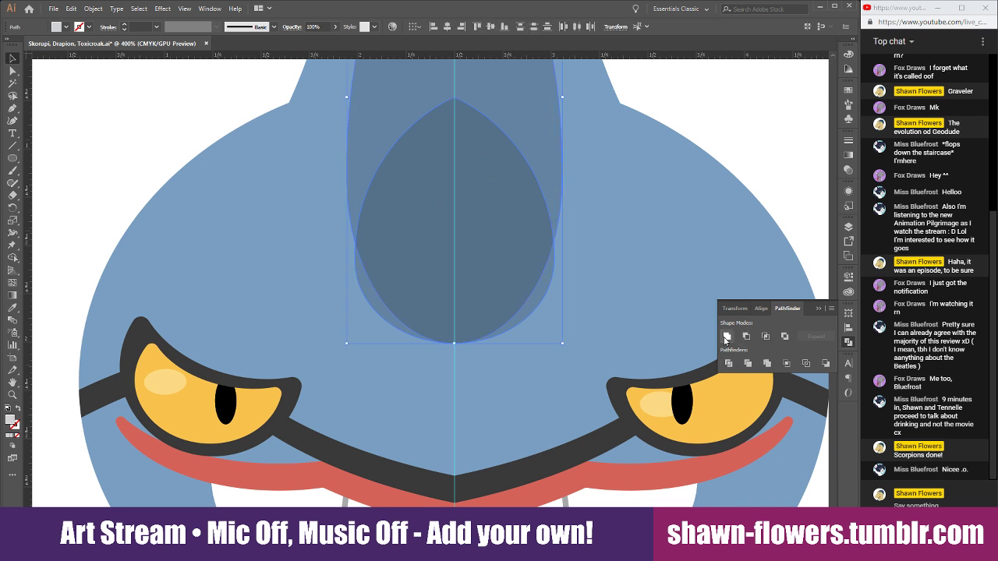
click(727, 337)
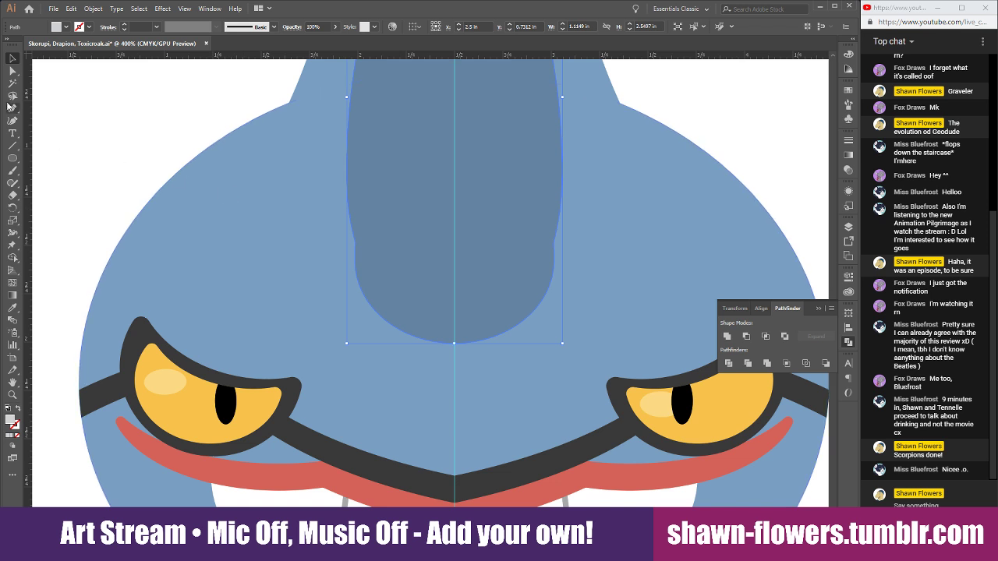
Examine the anchor point at the notch on the left edge of the united horn shading.
click(12, 70)
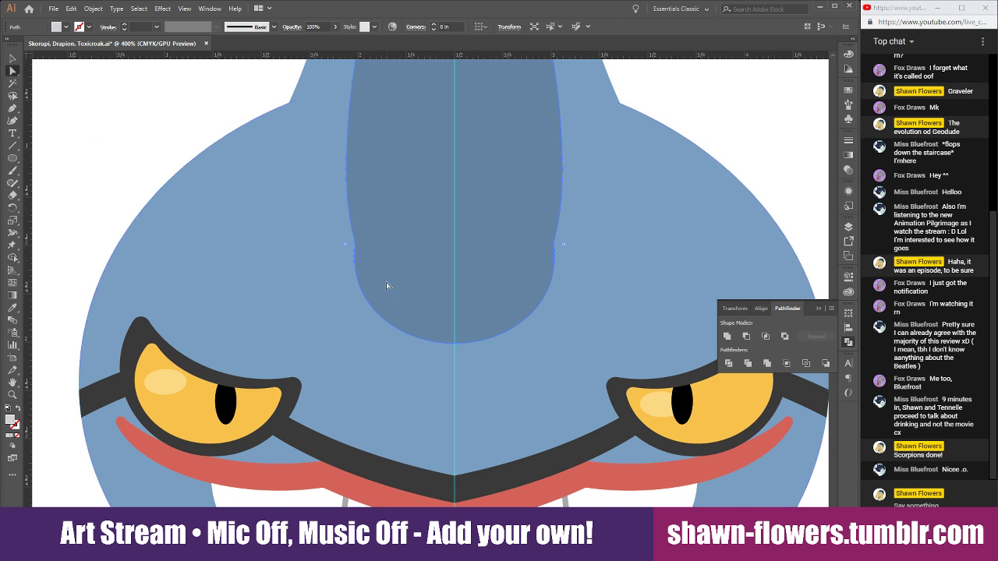
click(357, 247)
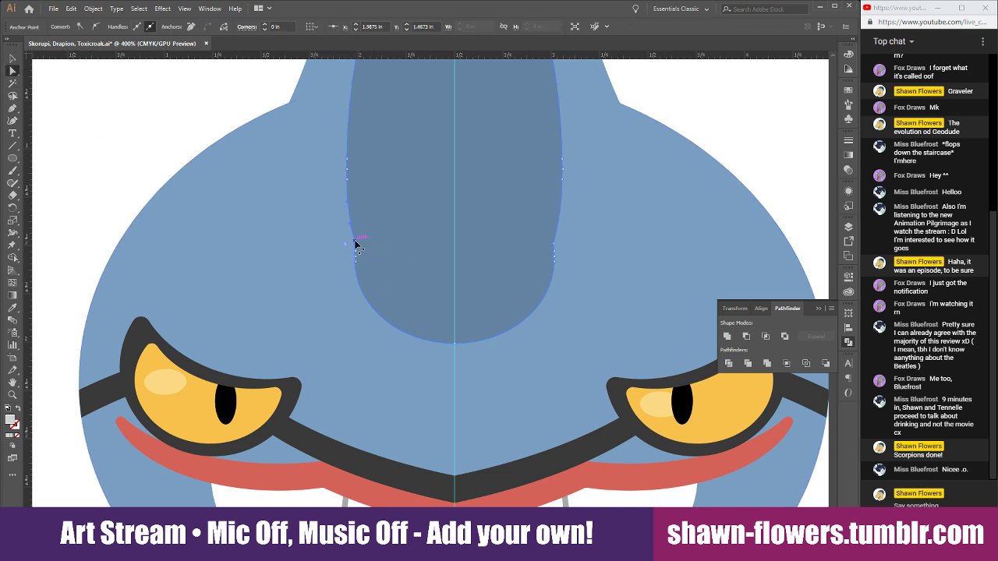
scroll(358, 246, up, 4)
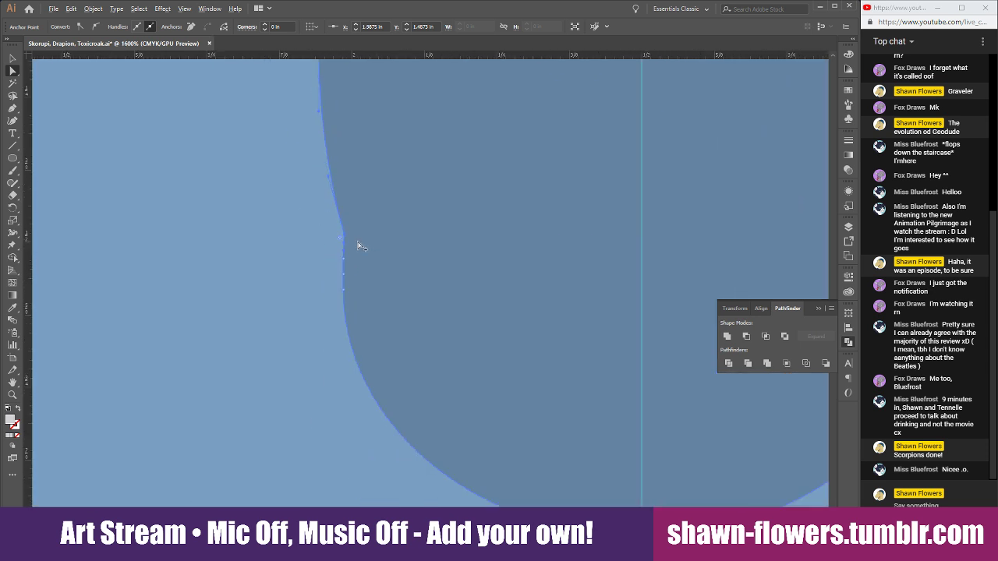
scroll(358, 247, down, 6)
click(598, 179)
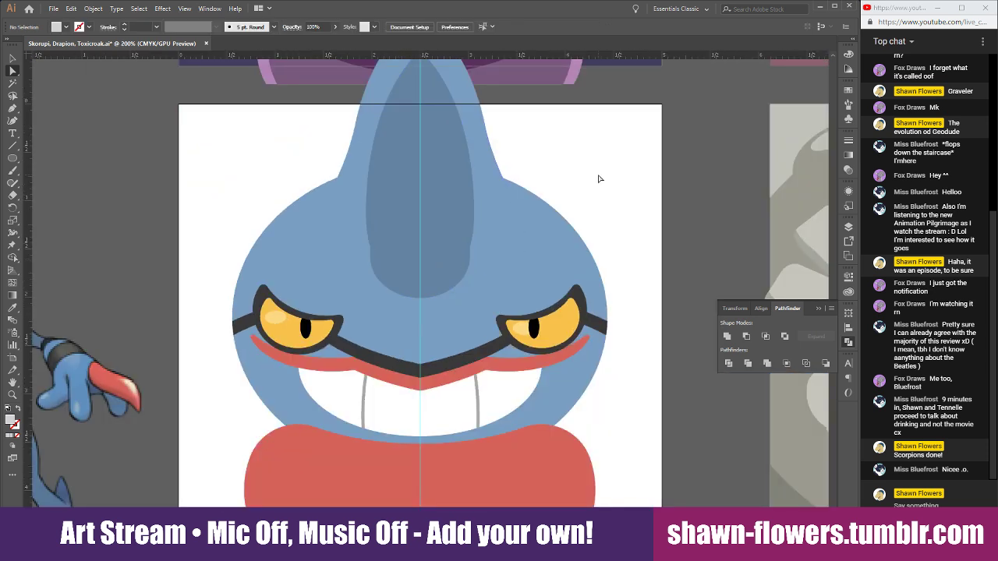
scroll(409, 304, up, 2)
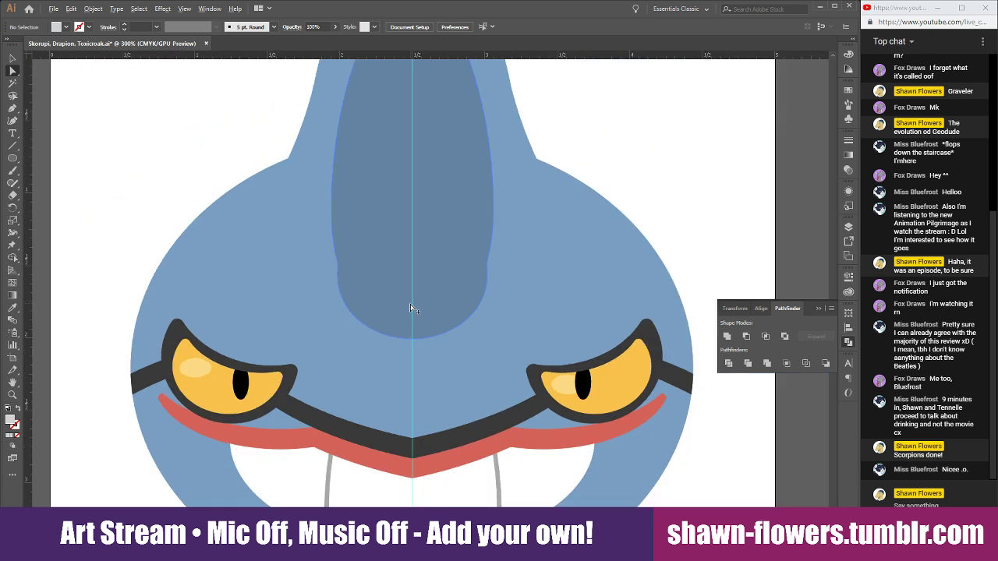
Draw a light grey ellipse about 0.93 in wide and 1.52 in high over the lower part of the horn shading.
click(423, 247)
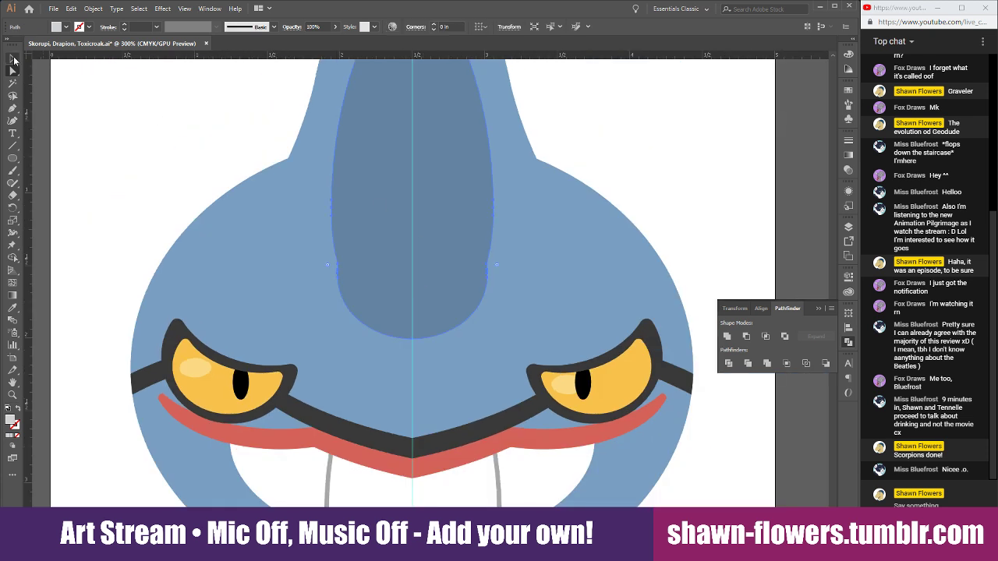
click(14, 58)
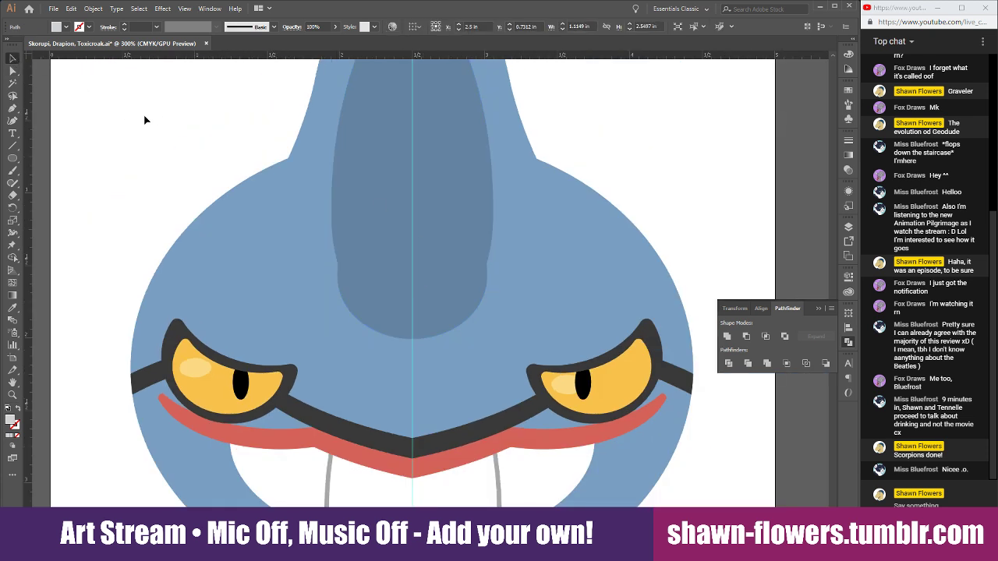
click(13, 158)
drag(341, 175, 474, 393)
click(10, 59)
scroll(401, 275, up, 2)
drag(520, 311, 515, 233)
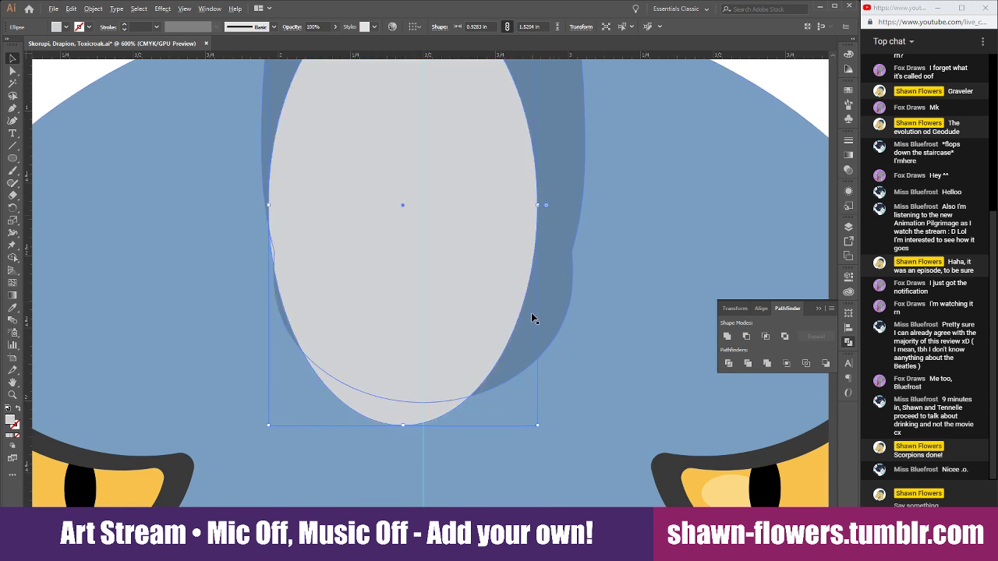
Centre the ellipse on the guide, enlarge it to about 1.08 in wide and 2.1 in high, and shift it upward over the shading.
key(ctrl+minus)
key(ctrl+minus)
drag(505, 309, 510, 278)
drag(480, 367, 479, 450)
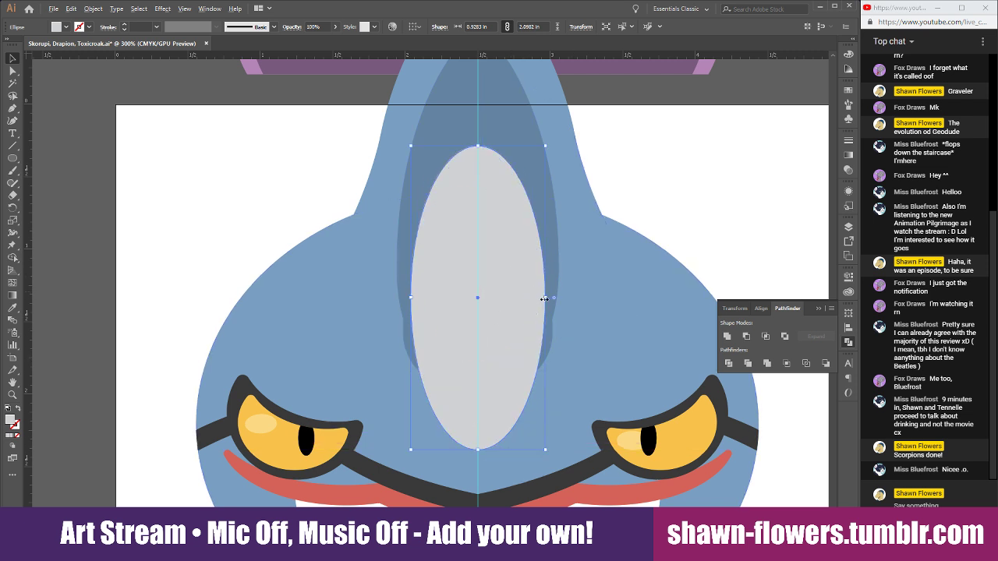
drag(544, 298, 556, 304)
drag(505, 413, 506, 391)
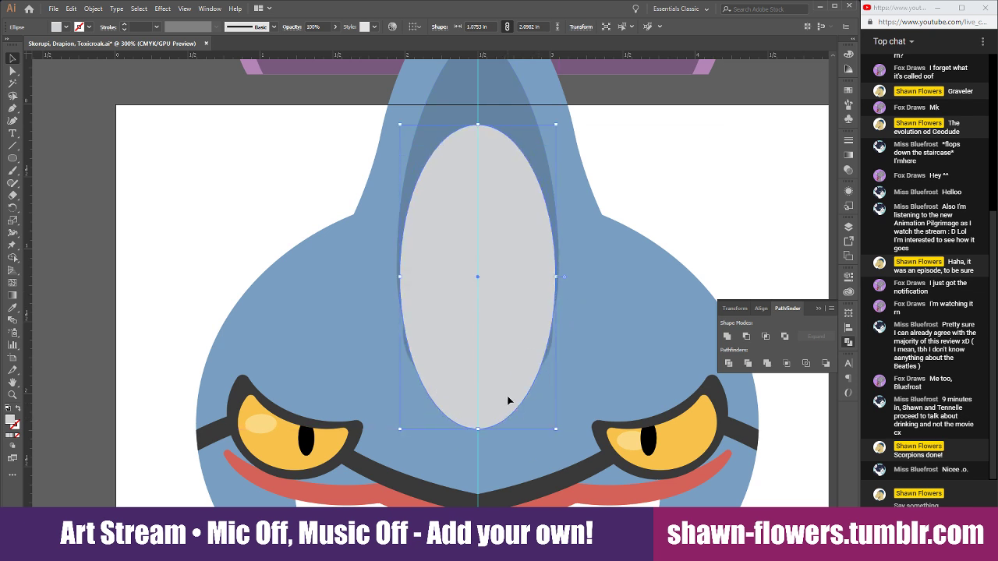
Widen the light grey ellipse to about 1.11 in and merge its overlap with the horn shading using the Shape Builder.
scroll(529, 364, up, 1)
mouse_move(565, 247)
mouse_down()
mouse_move(584, 252)
mouse_move(571, 248)
mouse_up()
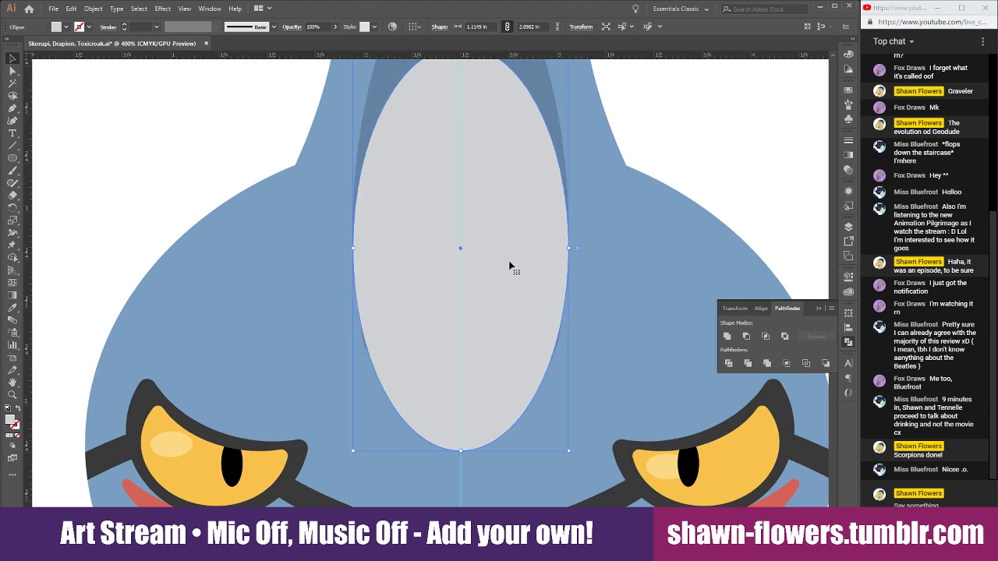
scroll(510, 263, up, 1)
click(384, 131)
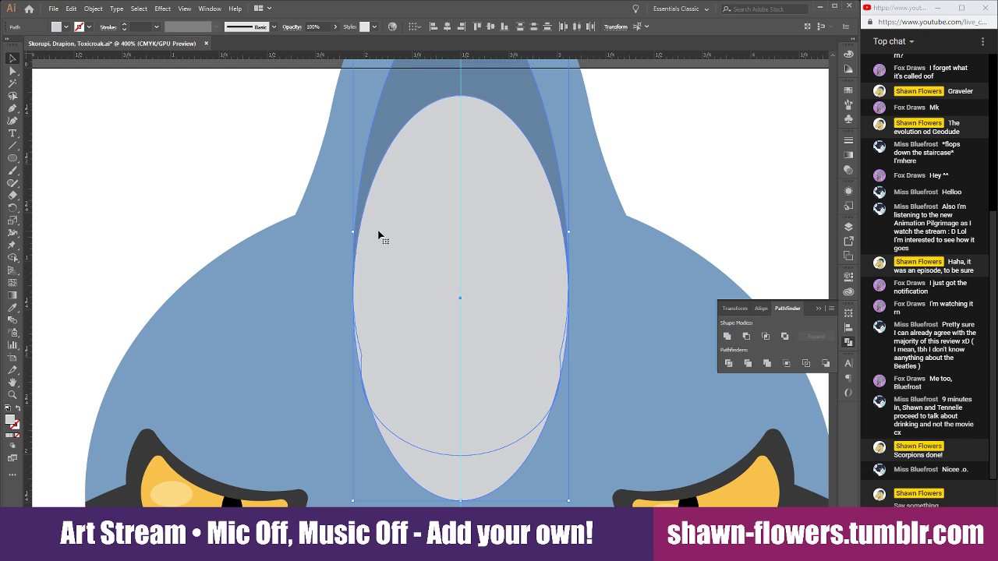
click(12, 258)
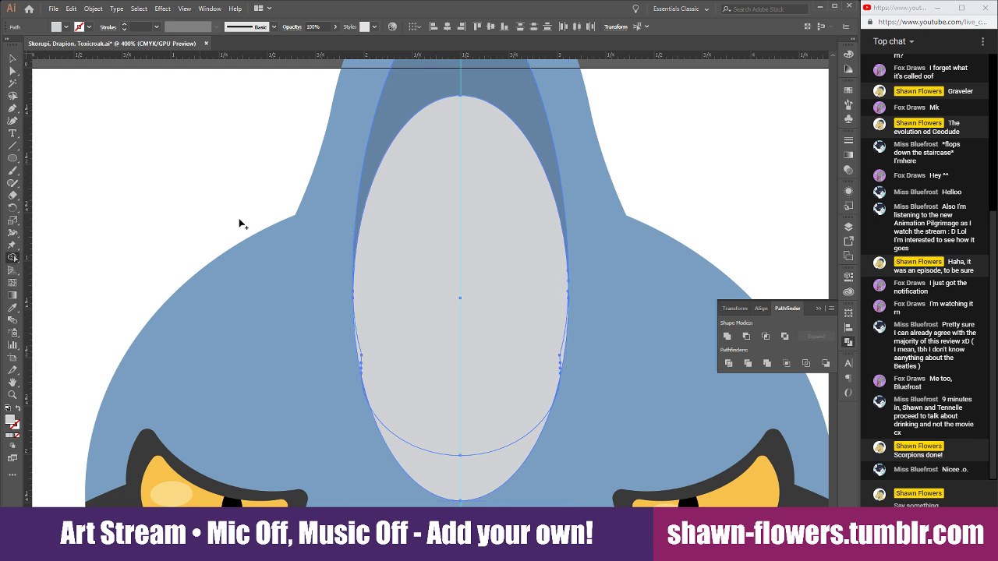
mouse_move(396, 107)
mouse_down()
mouse_move(416, 151)
mouse_move(396, 307)
mouse_move(360, 354)
mouse_move(563, 356)
mouse_up()
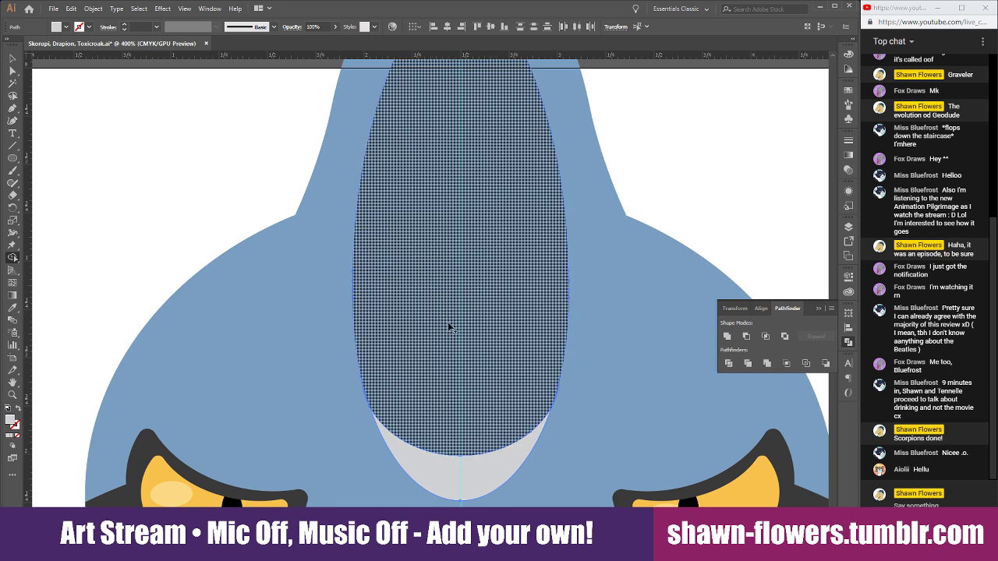
mouse_move(429, 365)
mouse_down()
mouse_move(360, 396)
mouse_move(438, 385)
mouse_move(563, 395)
mouse_up()
Delete the leftover light grey crescent below the horn shading.
click(13, 59)
click(178, 156)
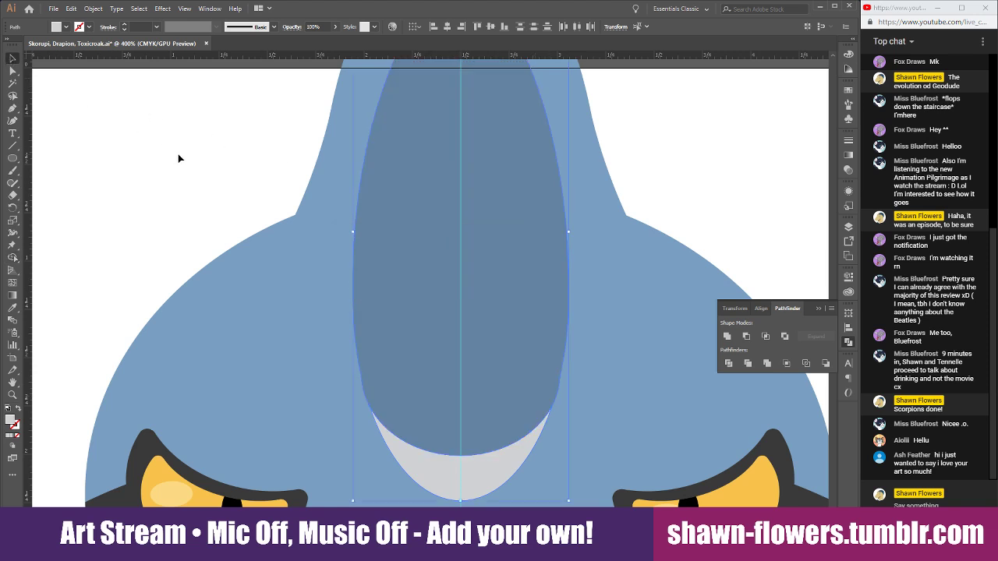
click(468, 475)
key(Delete)
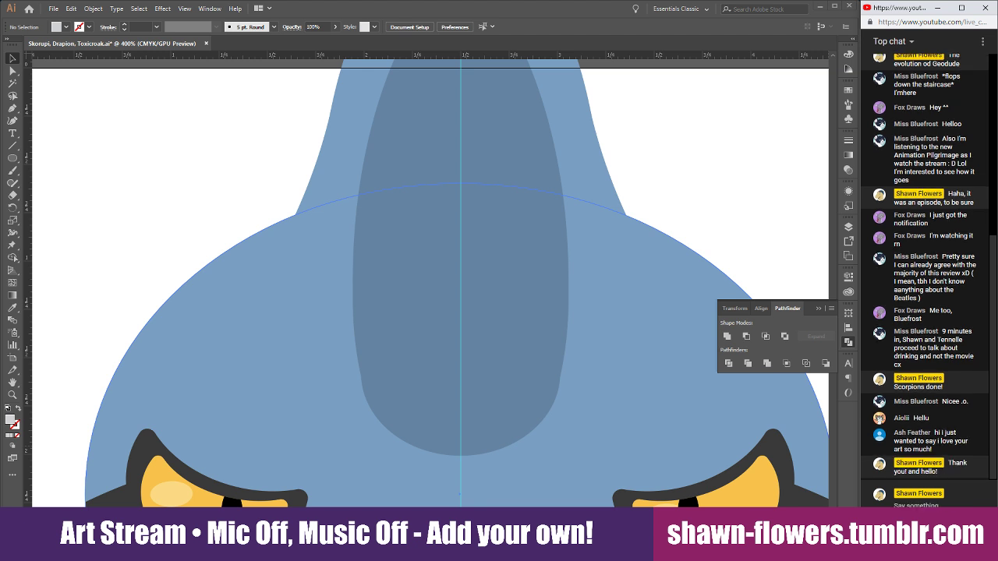
Examine the red throat sac and the whole portrait against the Toxicroak reference picture.
scroll(215, 209, down, 4)
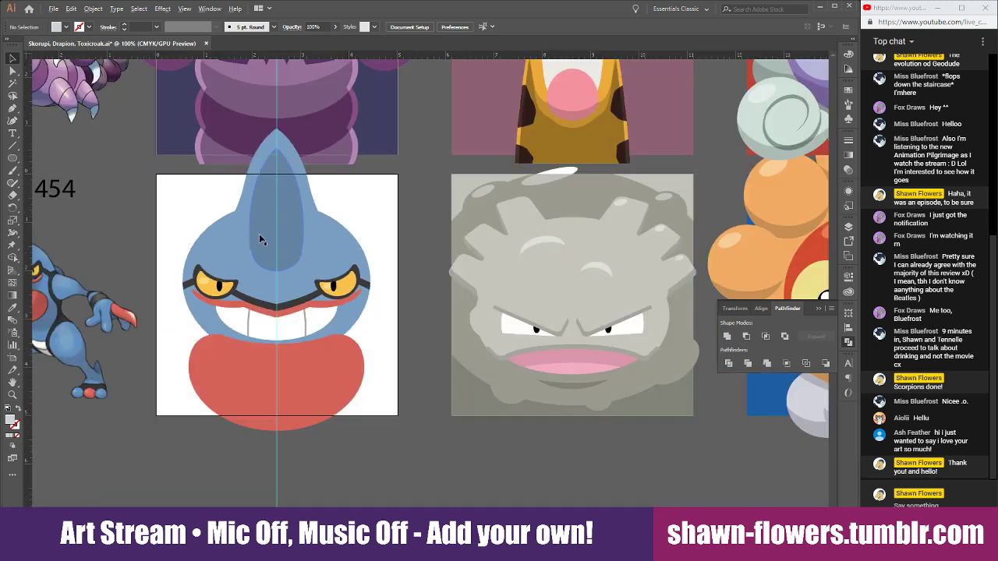
scroll(277, 318, down, 2)
scroll(397, 279, left, 2)
scroll(403, 283, left, 1)
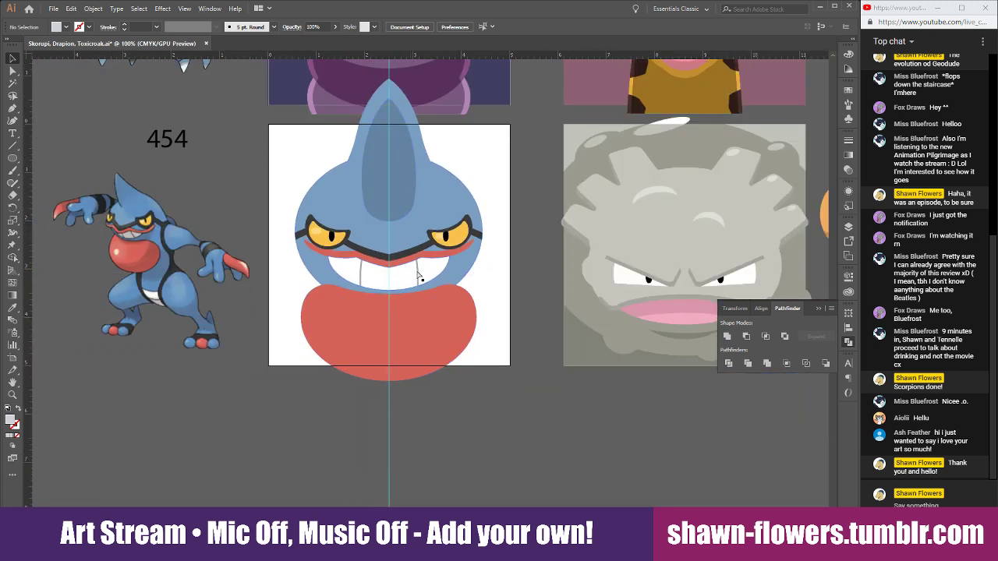
scroll(384, 411, up, 2)
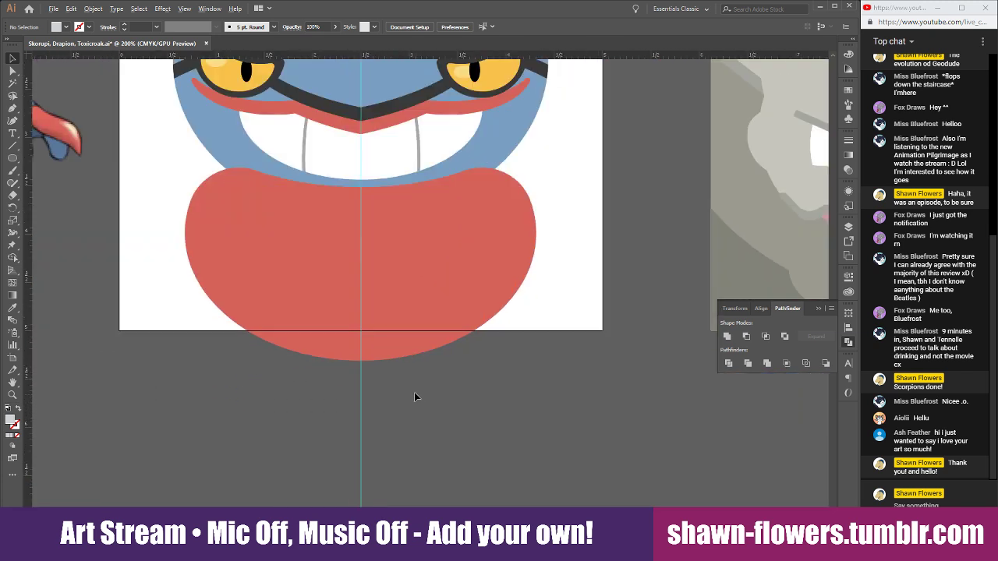
click(315, 262)
scroll(215, 289, down, 1)
scroll(383, 364, left, 2)
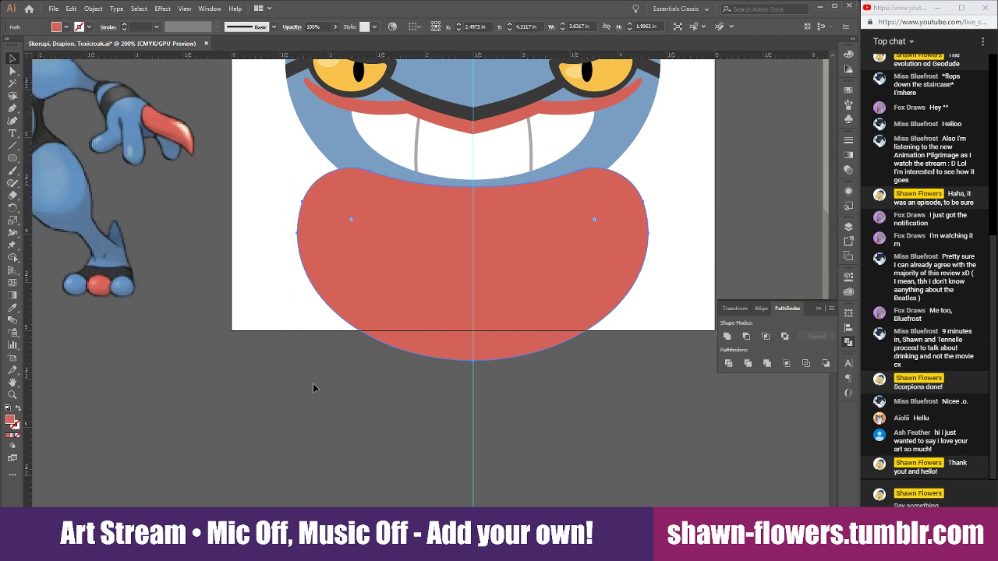
click(313, 383)
scroll(304, 357, down, 1)
scroll(389, 279, up, 1)
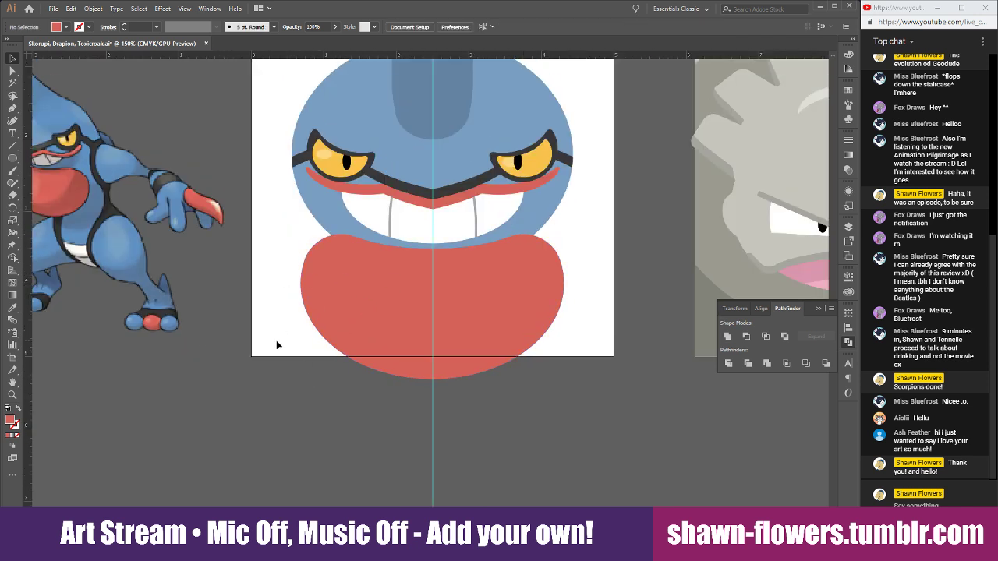
scroll(328, 359, up, 2)
scroll(327, 373, up, 2)
scroll(304, 372, down, 1)
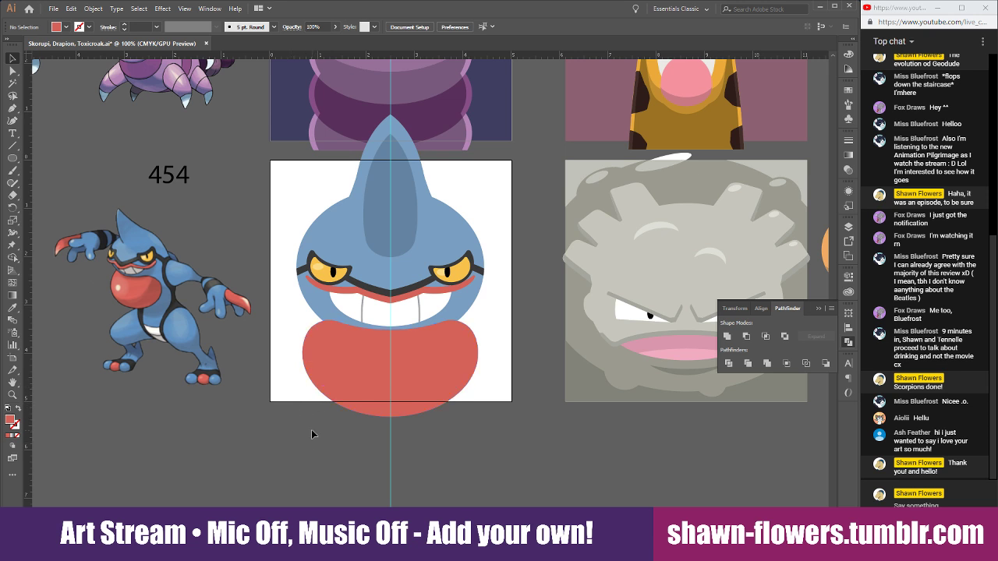
Duplicate the blue head ellipse downward behind the throat sac and enlarge the copy to about 4.52 in by 4.78 in.
click(334, 232)
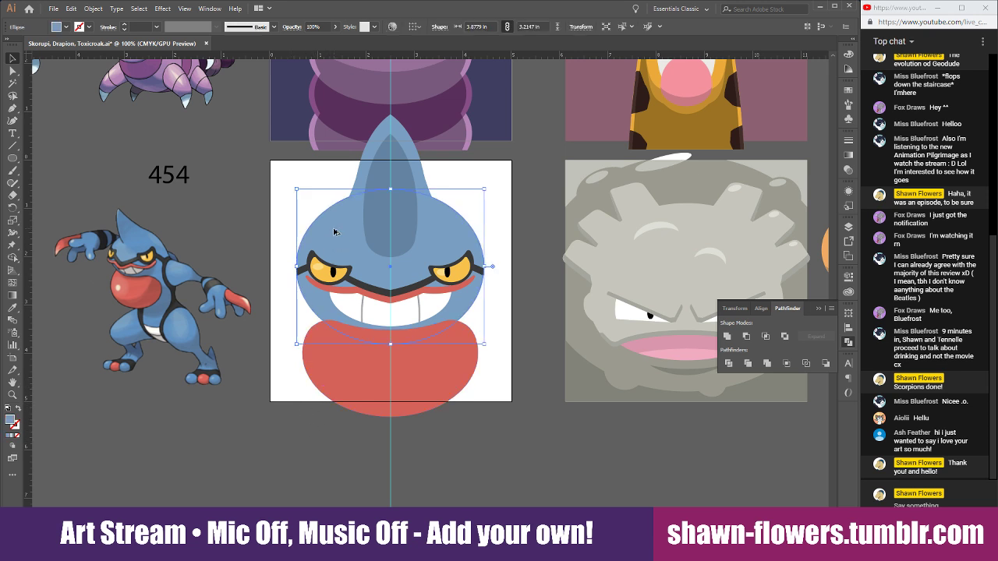
drag(331, 241, 331, 350)
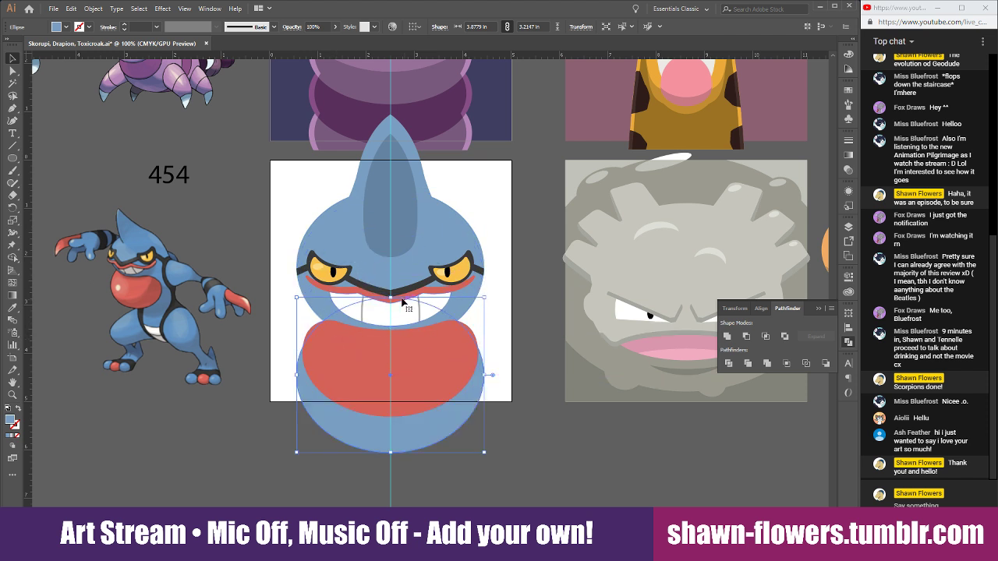
drag(390, 298, 390, 221)
drag(482, 337, 500, 344)
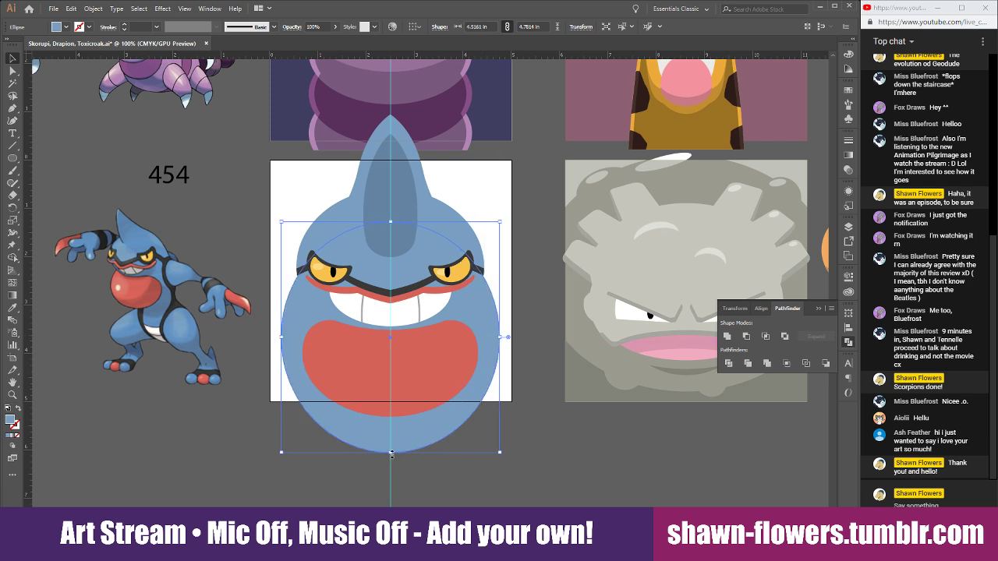
Stretch the copied blue ellipse downward to about 7.31 in high and shift it slightly upward.
drag(392, 455, 421, 541)
scroll(480, 477, up, 1)
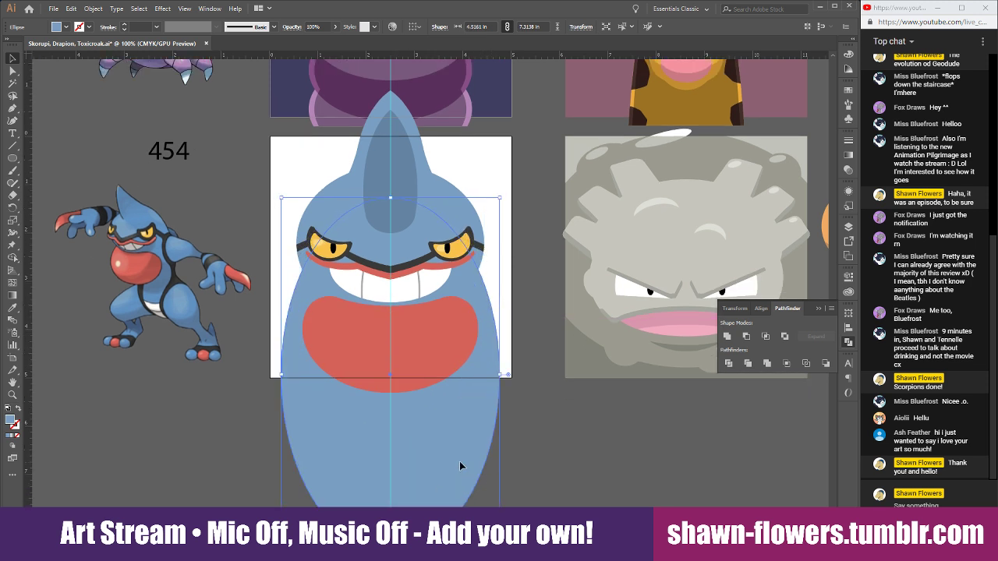
click(596, 467)
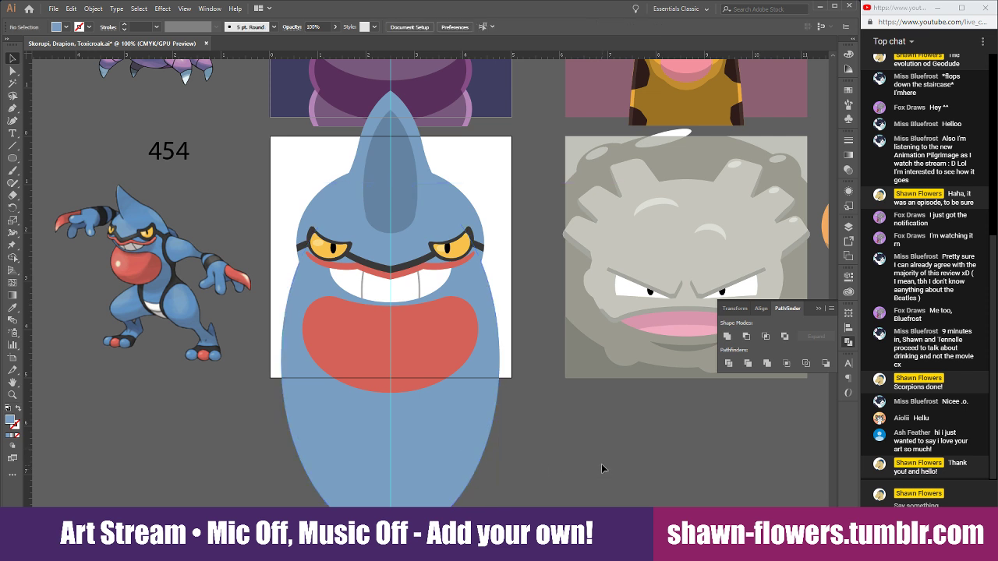
click(453, 426)
click(320, 446)
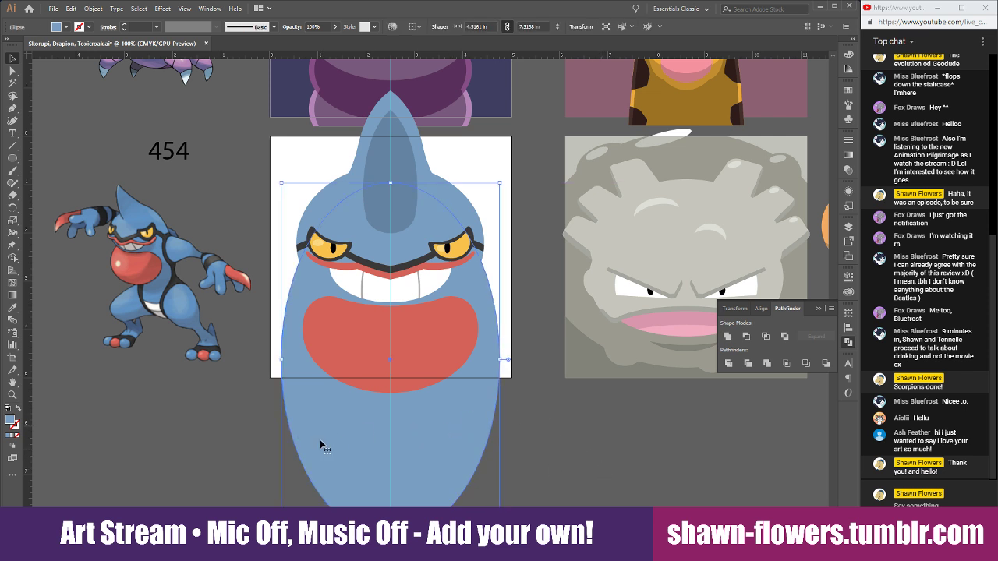
click(251, 458)
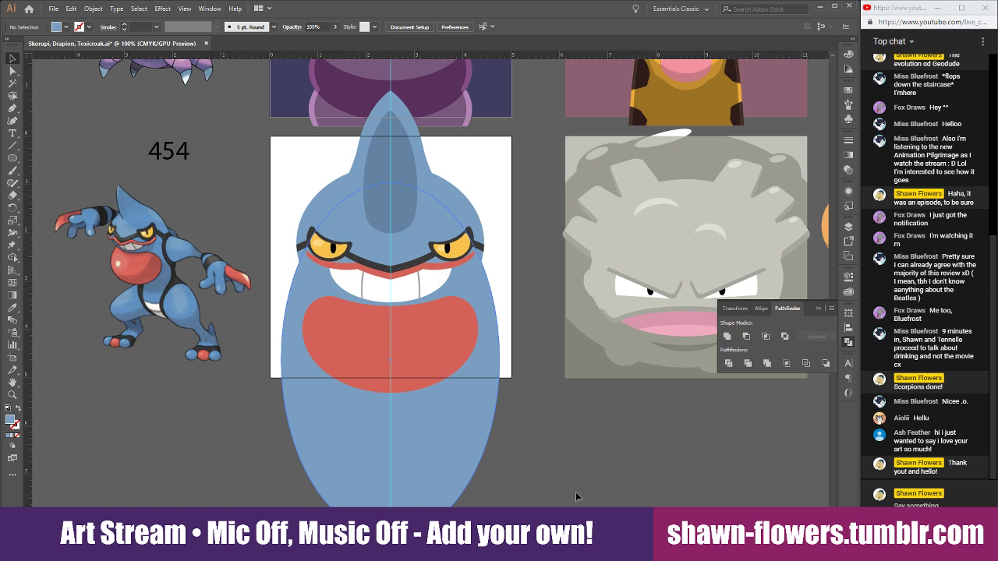
click(403, 495)
scroll(403, 497, down, 1)
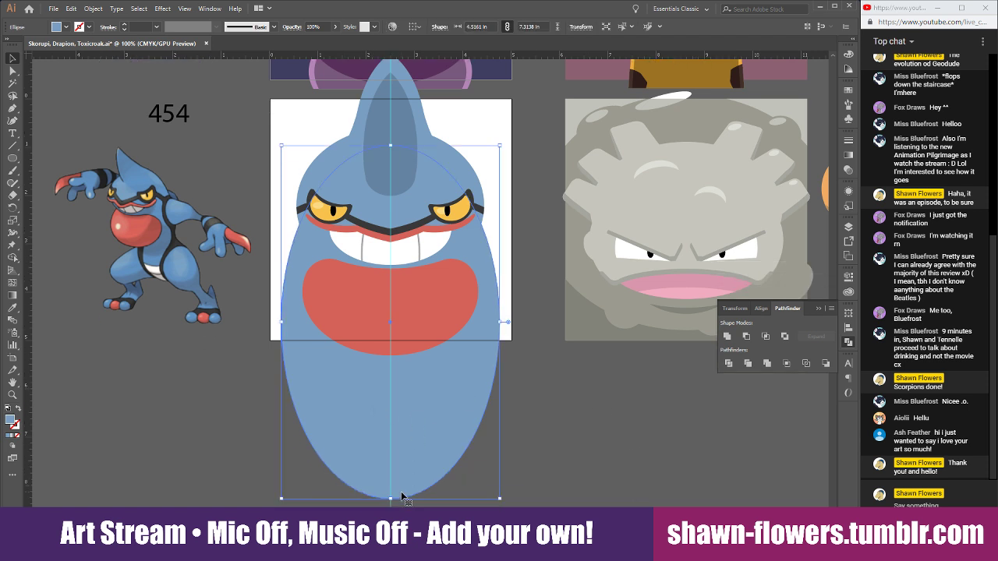
Resize the copied blue ellipse behind the mouth and throat sac to about 4.59 in wide and 3.07 in high.
drag(392, 501, 398, 318)
drag(392, 146, 392, 188)
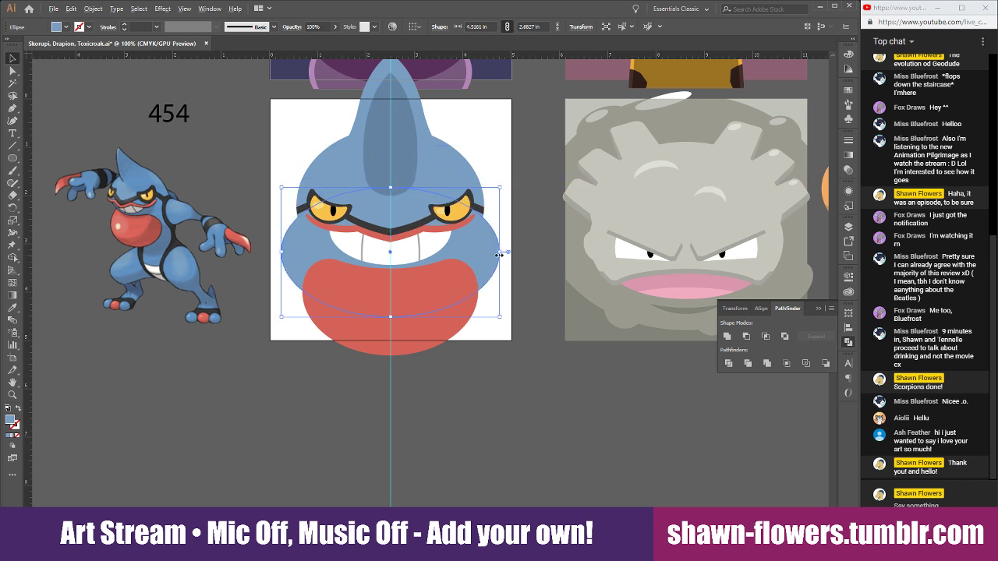
drag(499, 255, 489, 253)
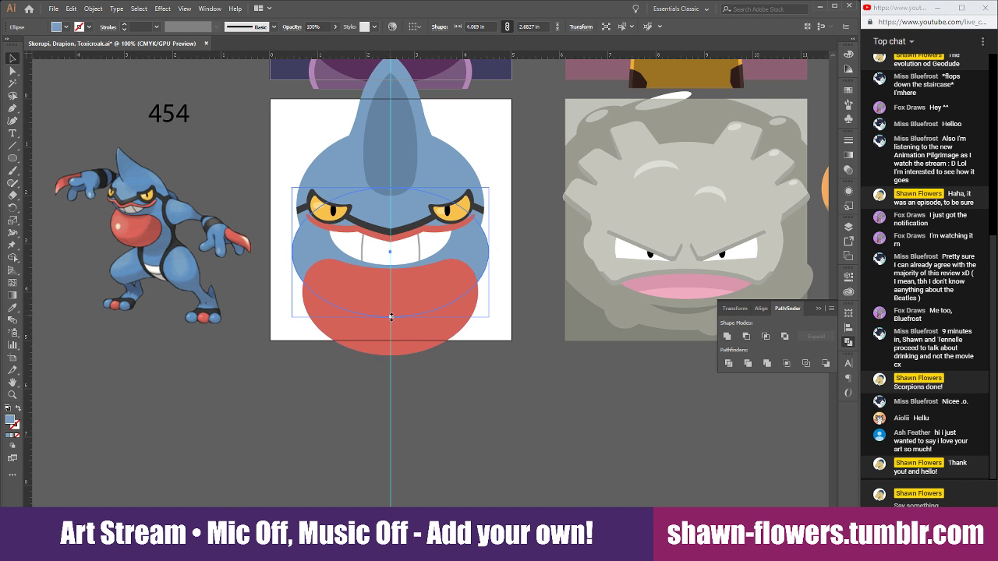
drag(392, 317, 392, 336)
mouse_move(490, 262)
mouse_down()
mouse_move(512, 262)
mouse_move(500, 261)
mouse_up()
click(478, 381)
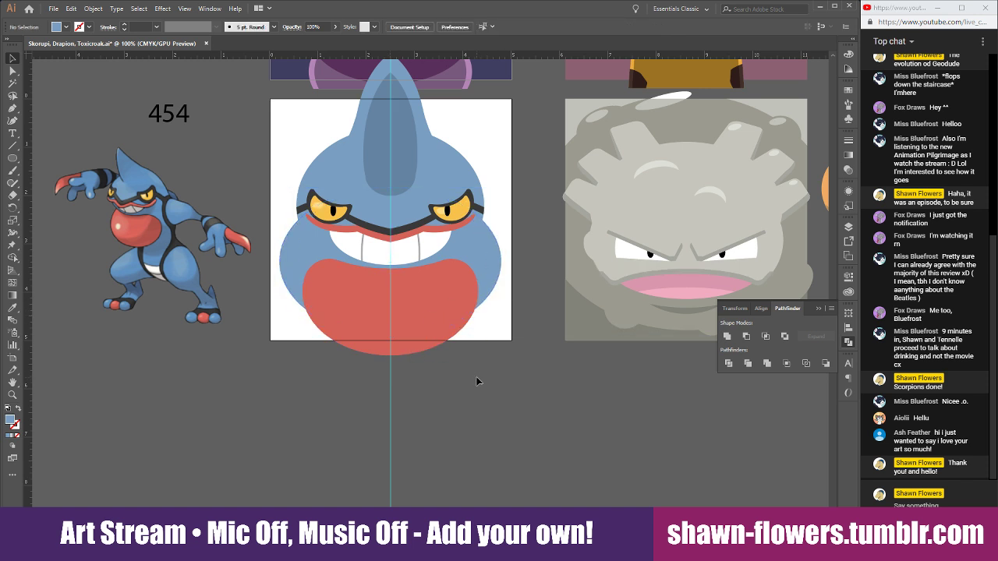
click(300, 271)
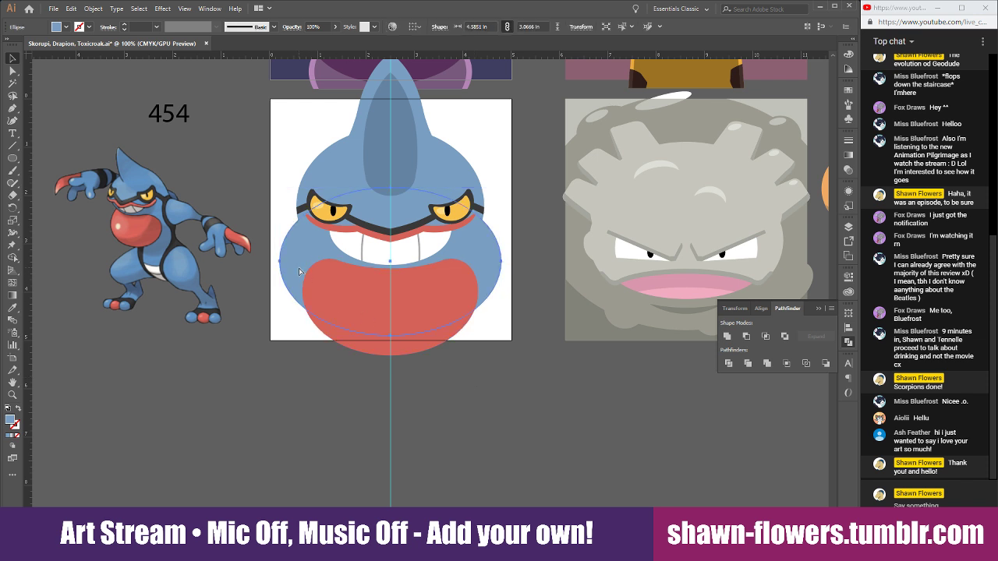
click(331, 429)
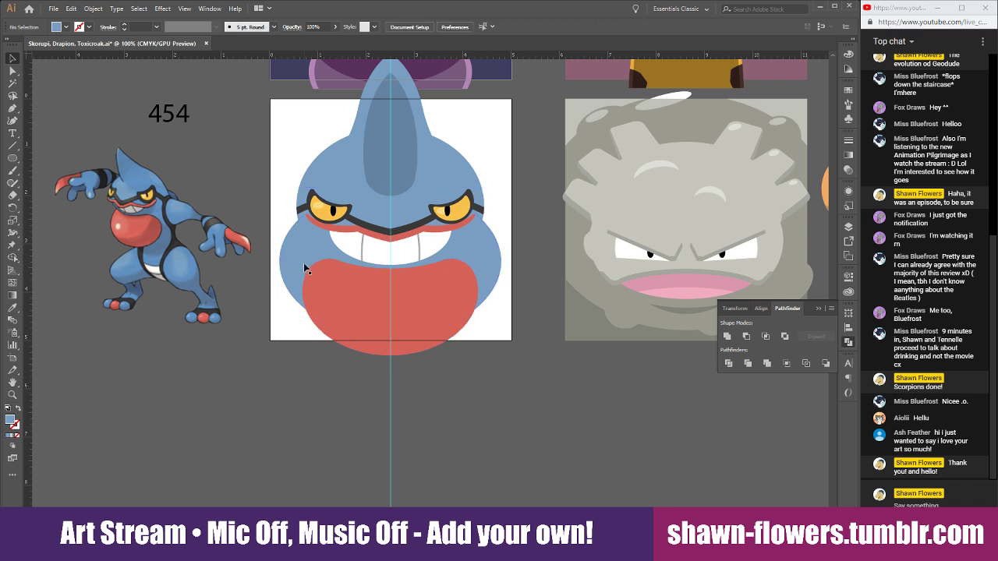
Duplicate the blue jaw ellipse downward as the lower body and widen the copy to about 5.01 in across the artboard.
drag(305, 260, 305, 287)
drag(308, 353, 307, 353)
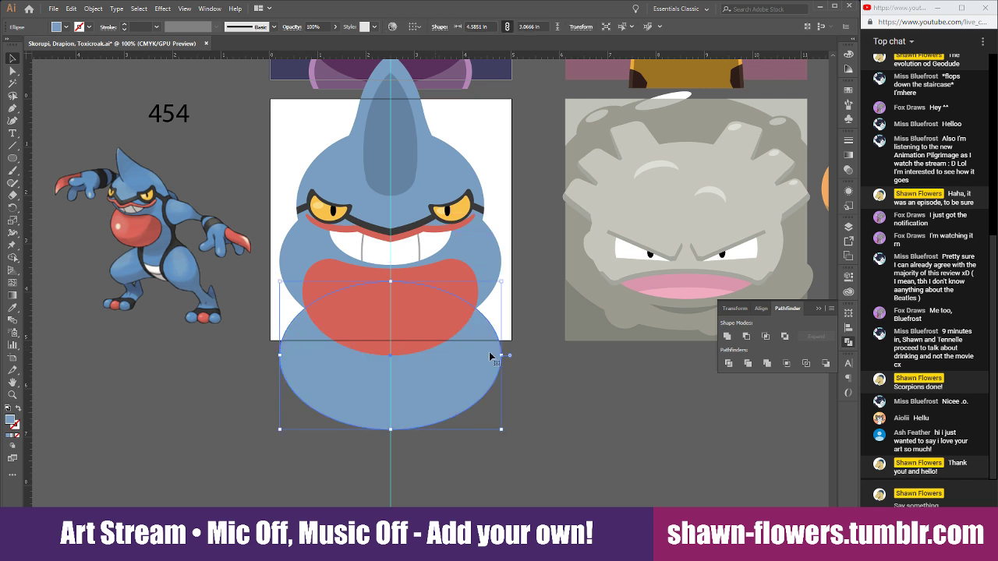
drag(501, 356, 473, 364)
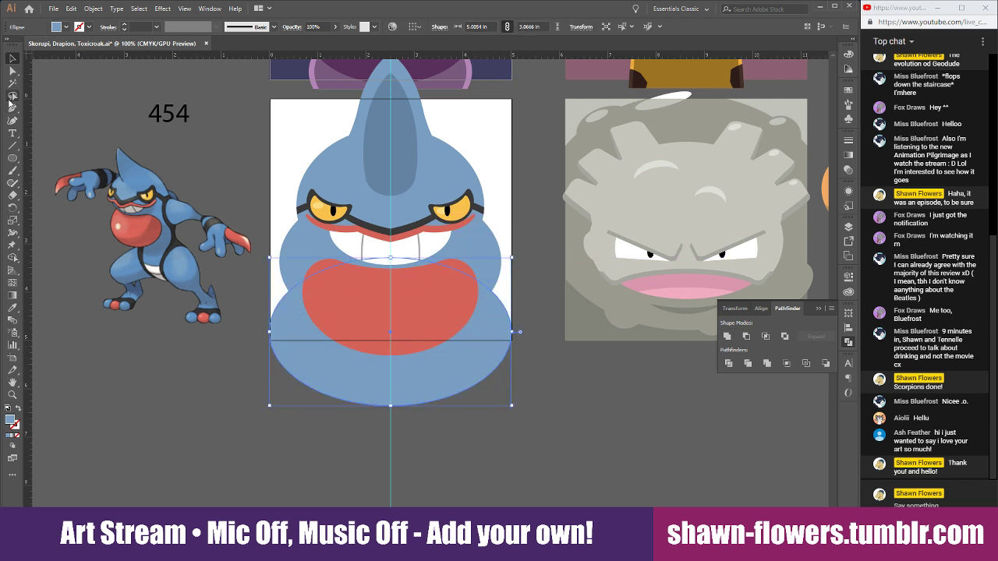
Draw a blue ellipse about 0.91 in by 2.58 in over the lower body's left edge, tilt it slightly, and adjust its position.
click(13, 158)
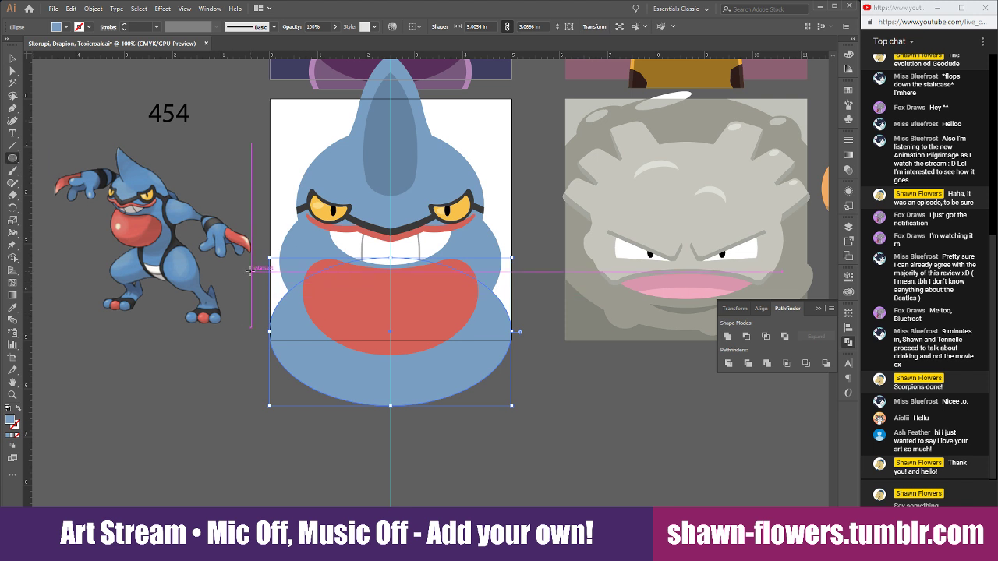
drag(251, 269, 292, 394)
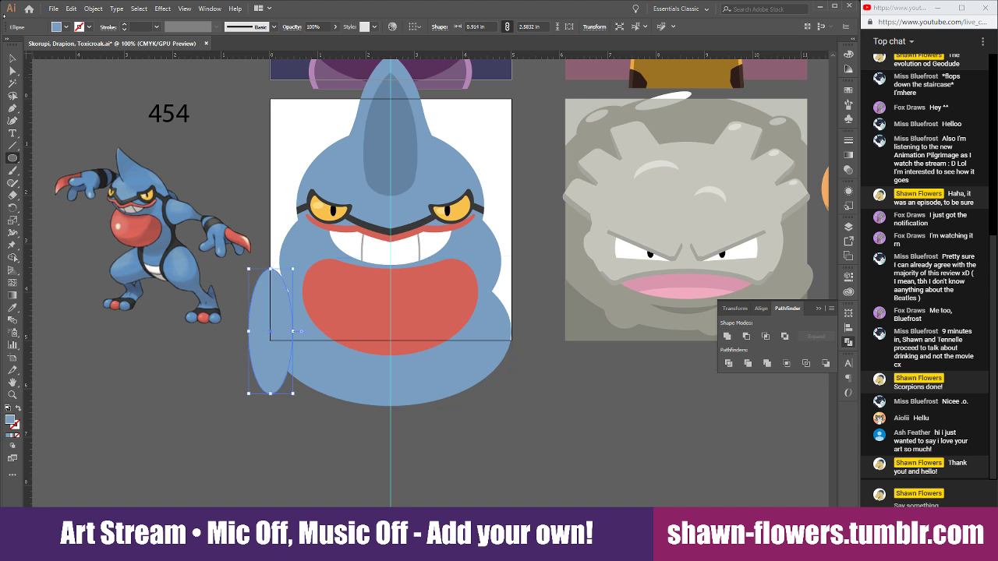
click(15, 57)
scroll(288, 429, up, 2)
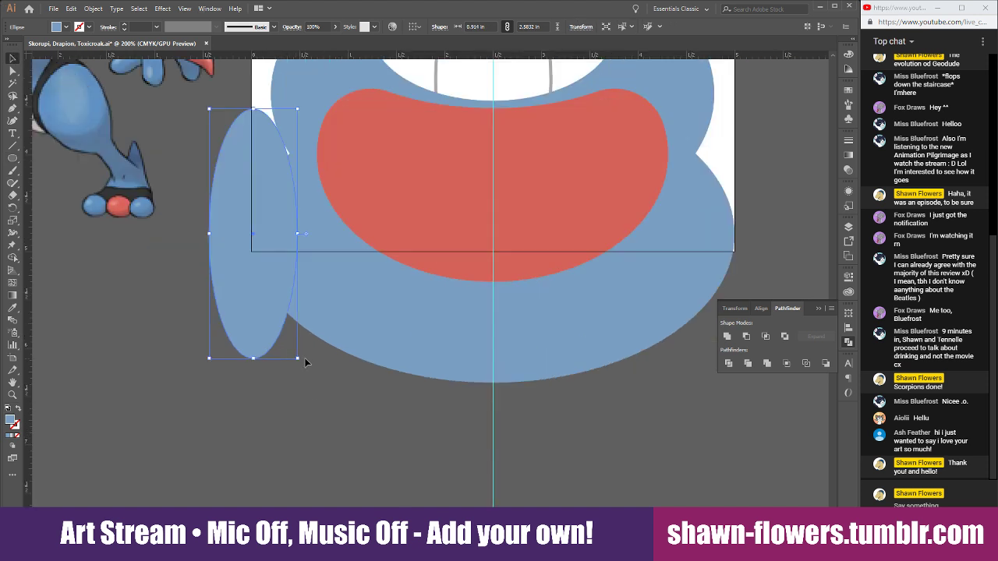
drag(300, 361, 326, 301)
scroll(326, 302, up, 3)
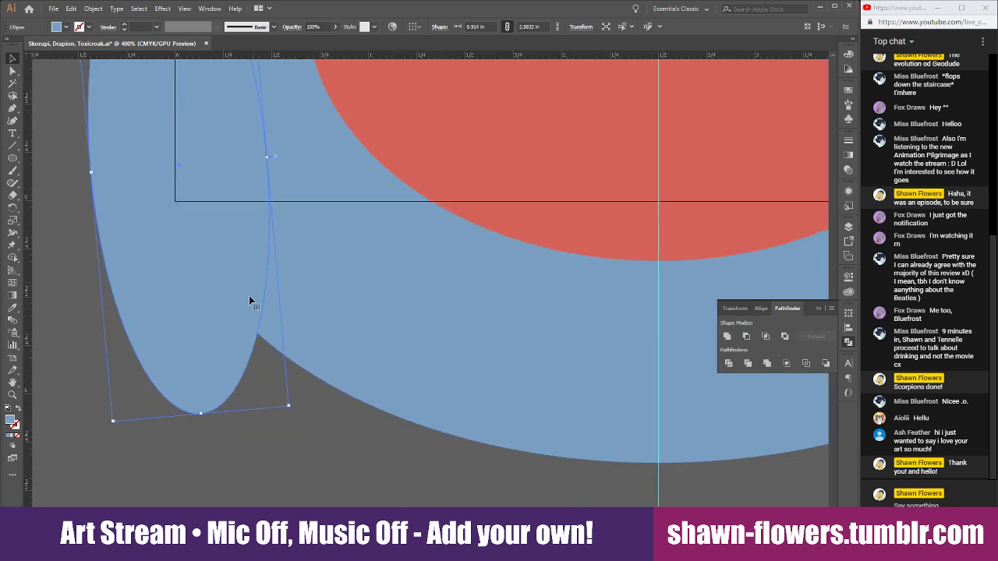
scroll(252, 354, up, 2)
drag(214, 234, 239, 265)
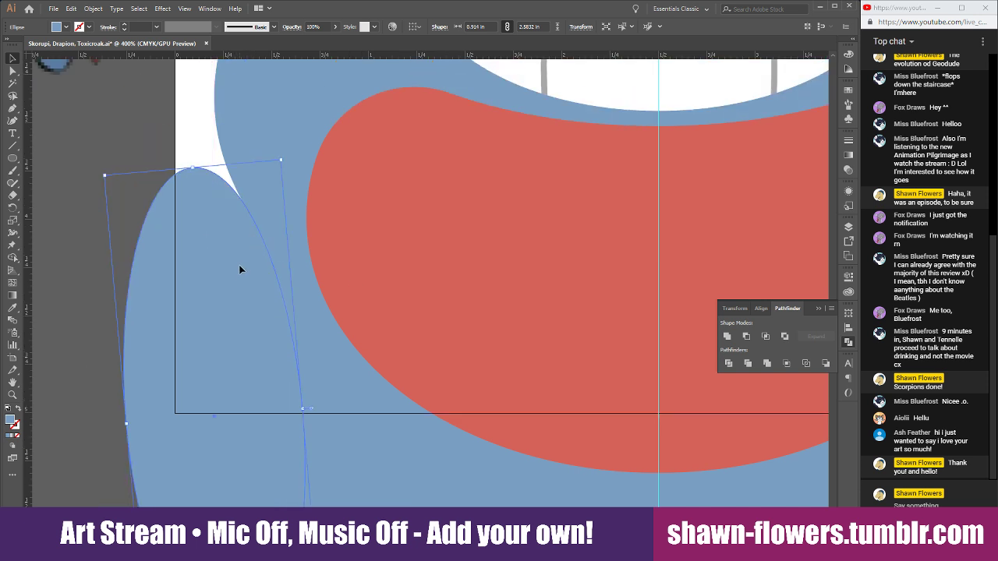
Subtract the tilted ellipse from the lower body shape to carve an inward curve on its left side.
shift+click(349, 403)
click(746, 336)
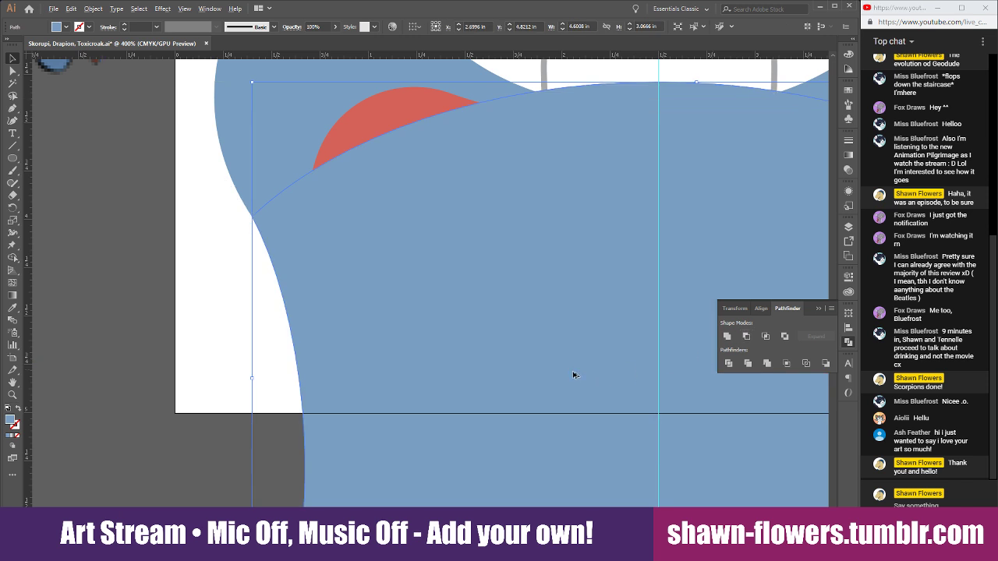
key(ctrl+minus)
key(ctrl+minus)
key(ctrl+minus)
Draw a rectangle about 2.65 in by 3.95 in over the lower body's right part and subtract it, keeping the carved left part.
click(15, 159)
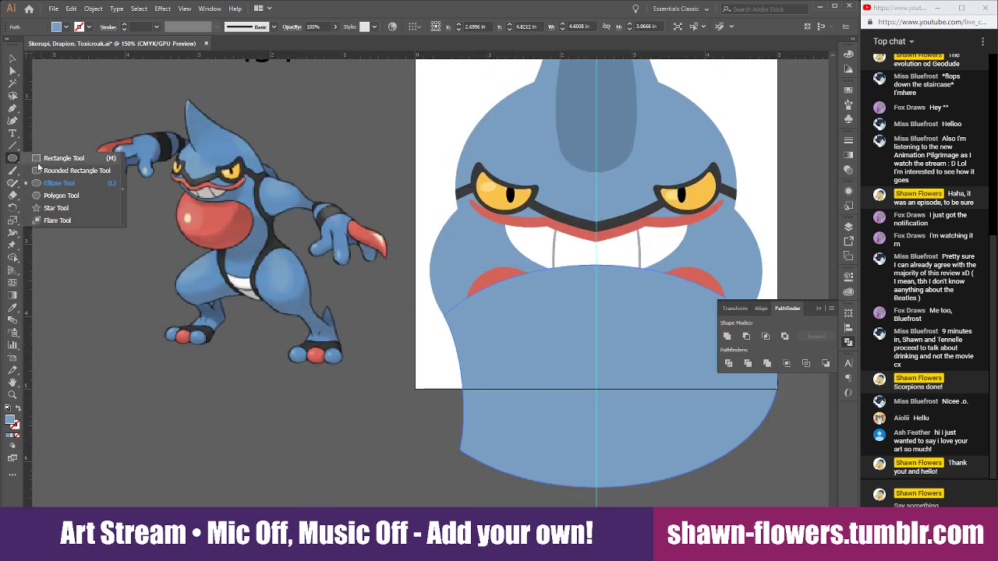
click(64, 157)
scroll(394, 361, right, 6)
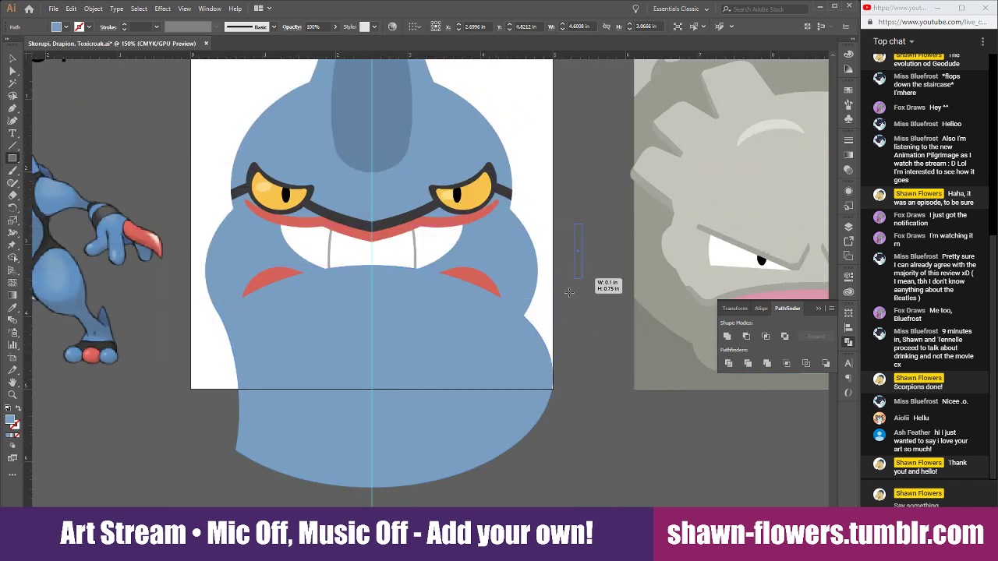
drag(582, 225, 390, 504)
click(11, 56)
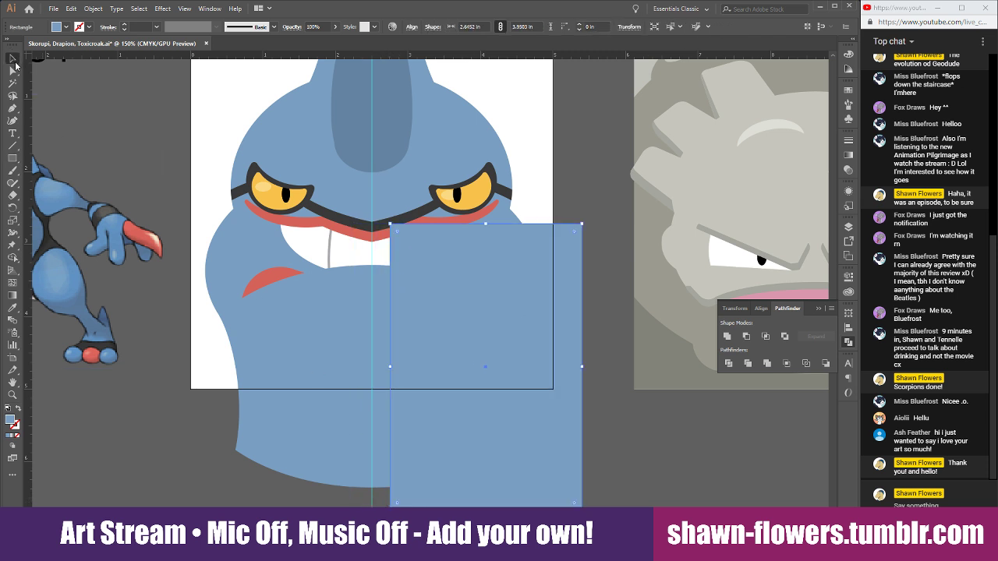
shift+click(282, 418)
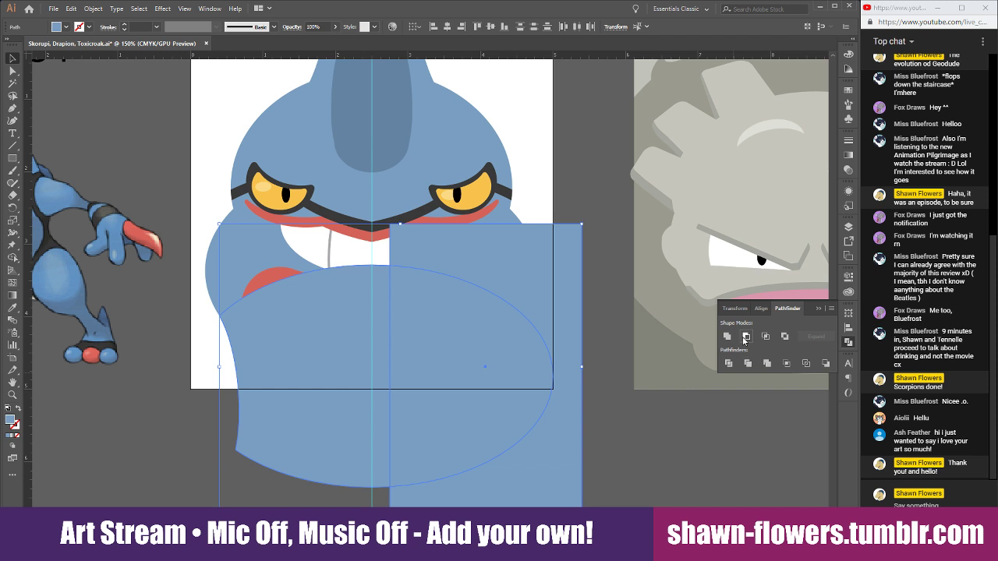
click(746, 336)
Duplicate the carved left body piece to the right and reflect the copy across the vertical axis.
drag(287, 421, 498, 426)
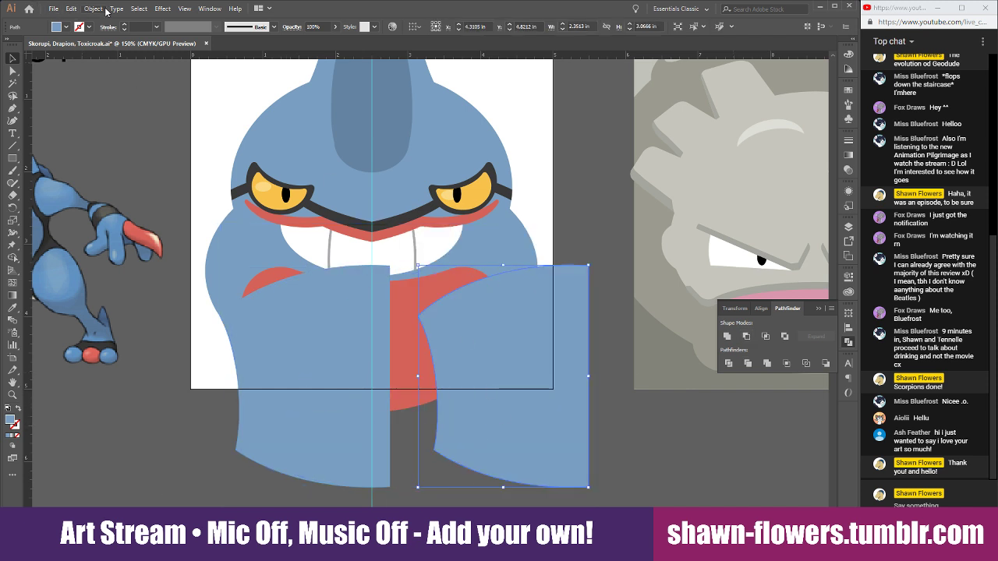
click(100, 10)
mouse_move(117, 14)
click(245, 57)
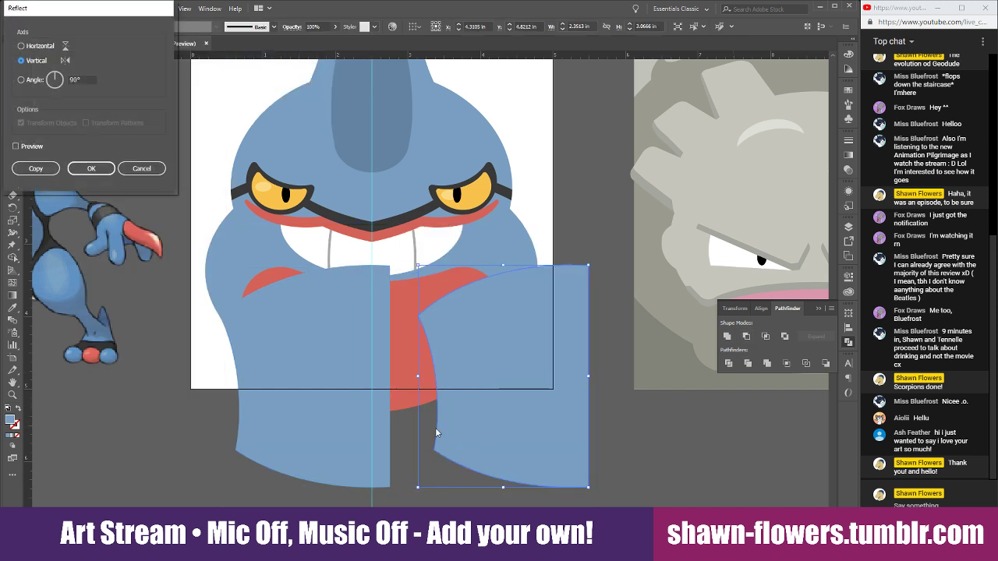
click(94, 171)
Move the mirrored body piece so it overlaps the left piece symmetrically about the vertical centre guide.
scroll(386, 423, up, 1)
drag(532, 422, 440, 415)
scroll(569, 397, up, 3)
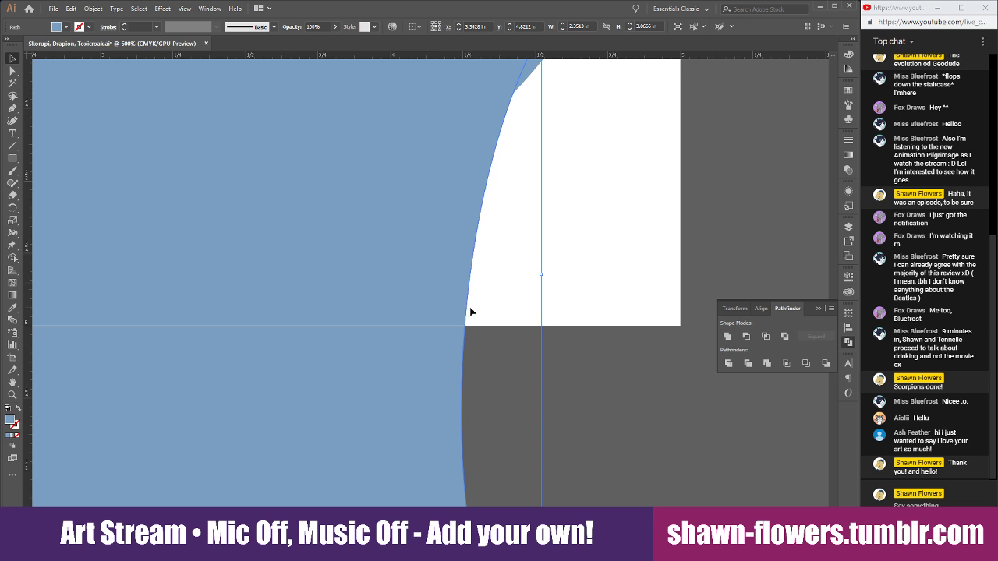
scroll(470, 312, up, 3)
drag(442, 402, 463, 400)
scroll(463, 400, down, 6)
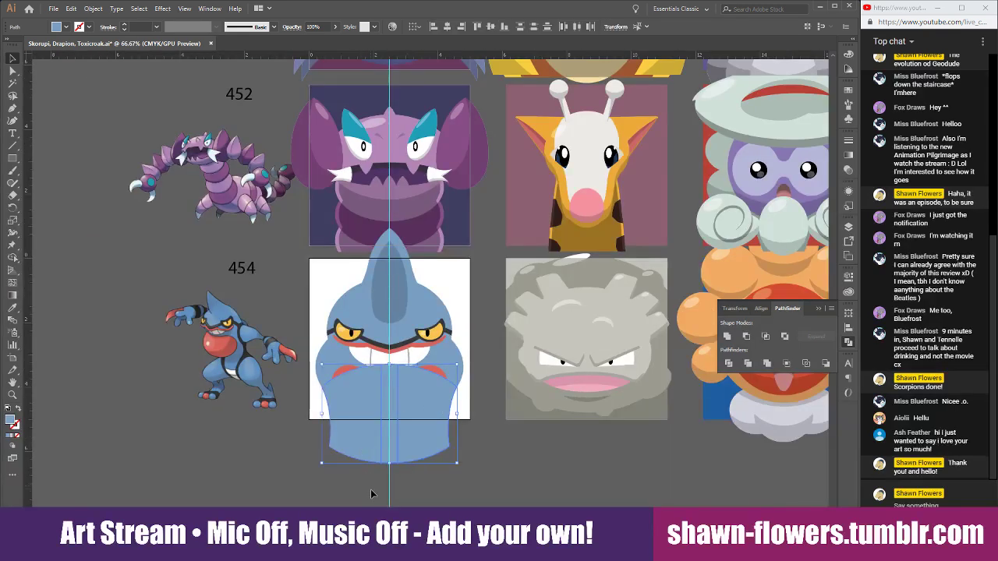
Unite the left and mirrored right body pieces into a single lower body shape.
scroll(373, 485, up, 5)
scroll(523, 400, up, 1)
scroll(468, 304, down, 1)
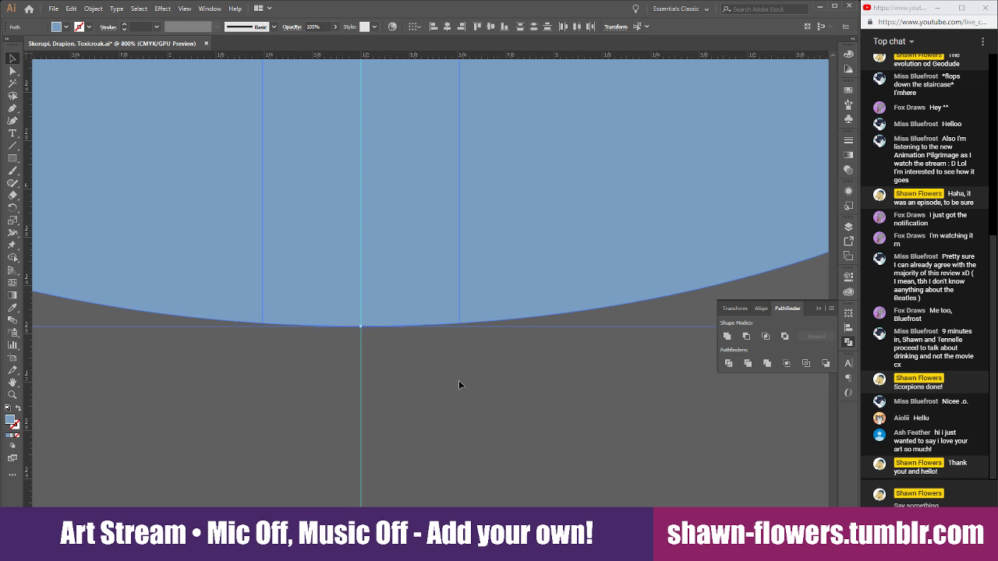
scroll(458, 383, down, 5)
scroll(459, 385, down, 1)
click(731, 337)
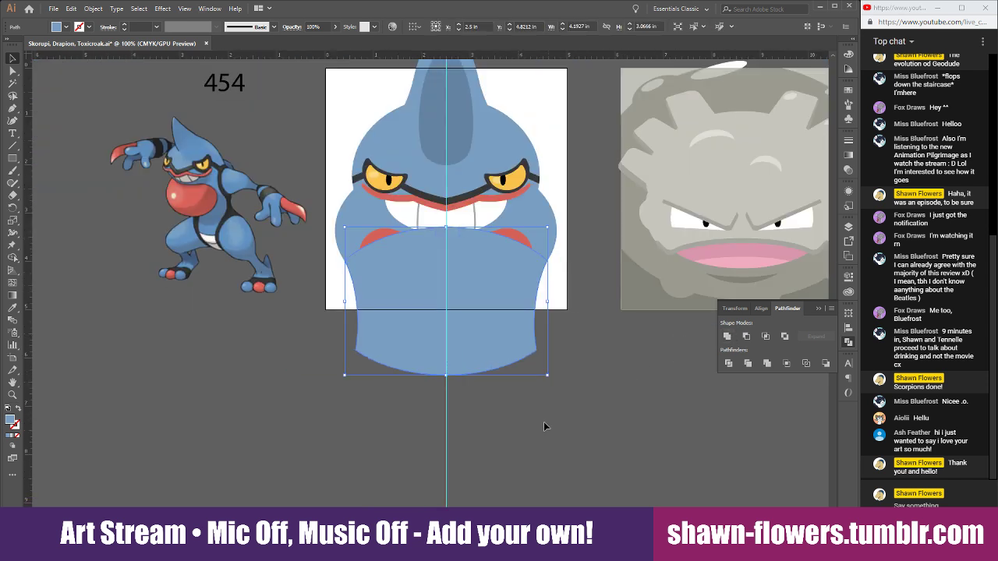
Send the united lower body behind all other parts, and select it together with the blue jaw ellipse.
scroll(434, 386, up, 1)
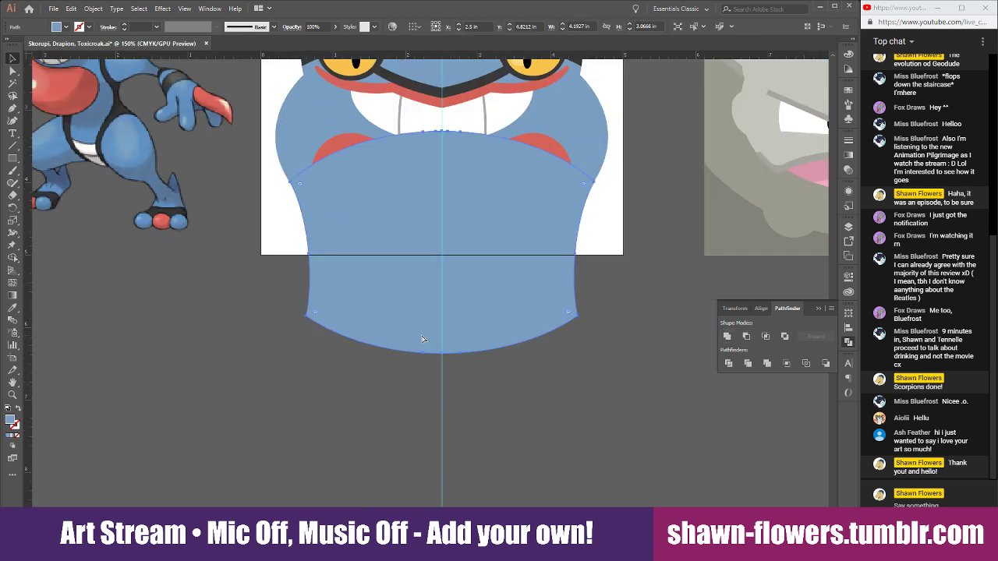
key(ctrl+shift+[)
click(467, 480)
scroll(502, 490, up, 1)
scroll(502, 490, up, 1)
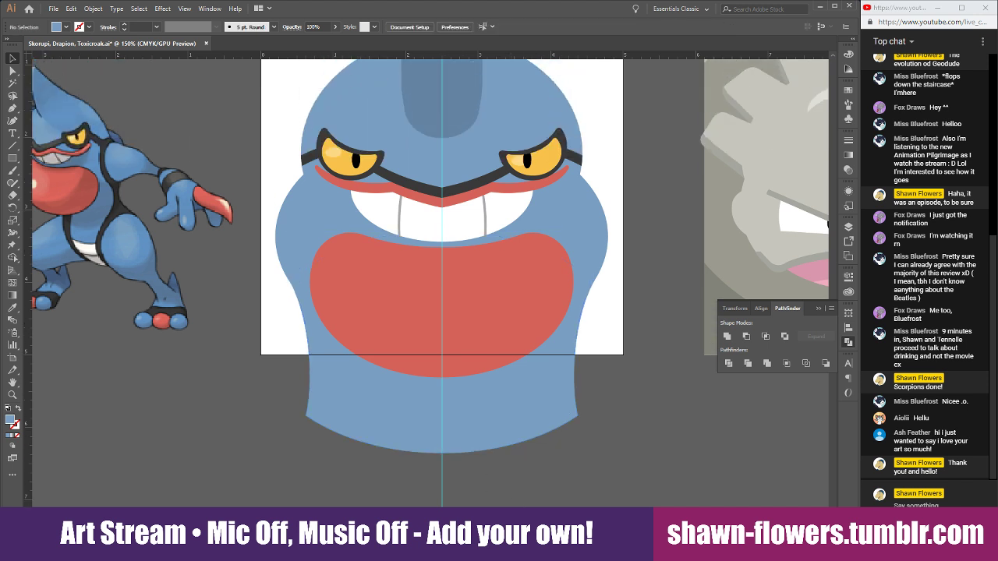
scroll(560, 476, up, 2)
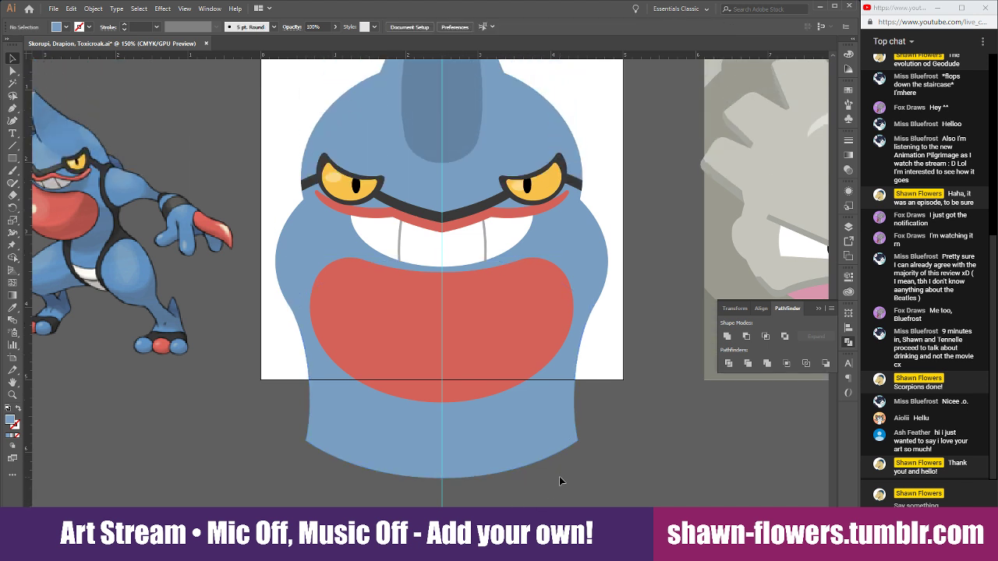
scroll(559, 476, down, 1)
click(373, 399)
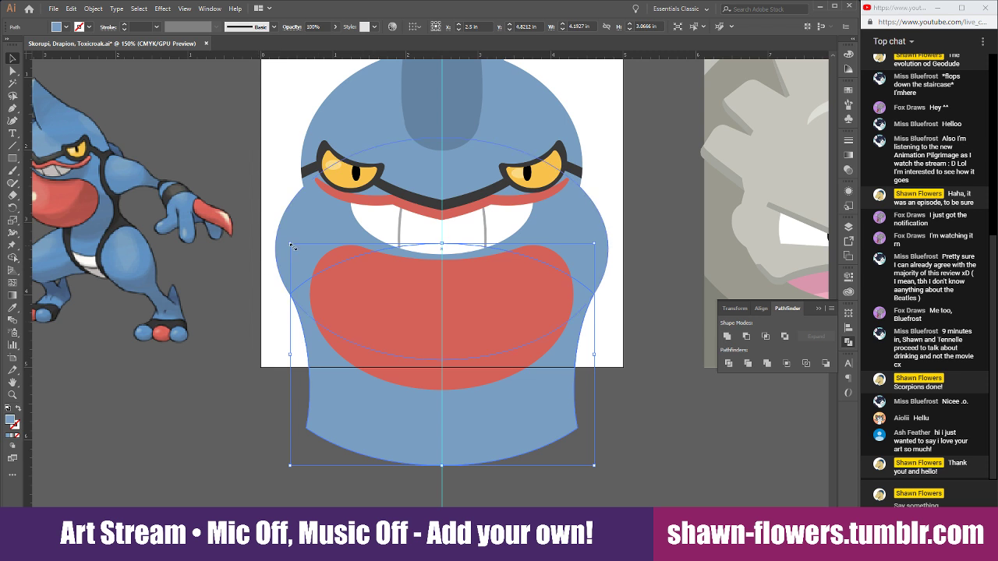
shift+click(300, 263)
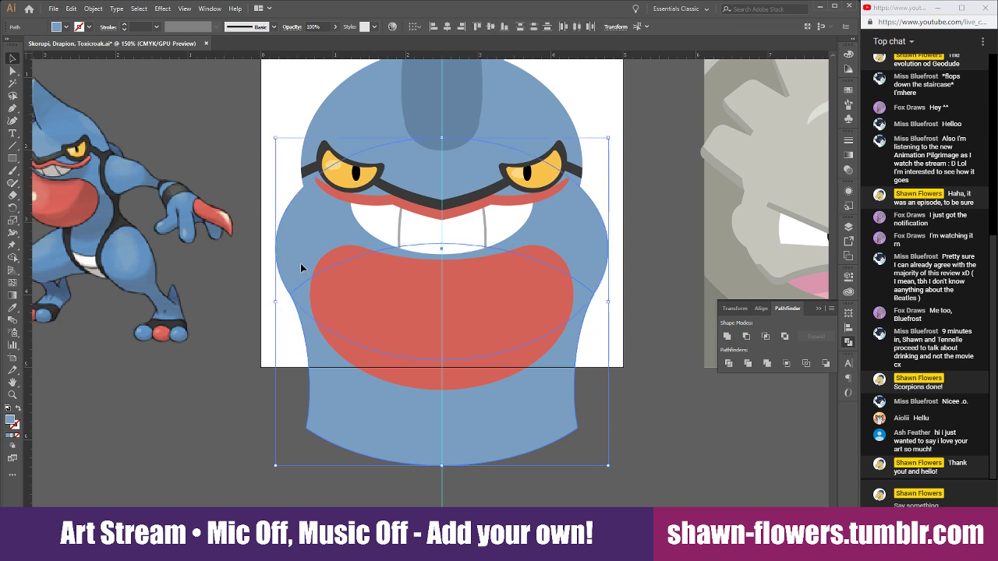
Try to apply the fill sampled from the horn's shadow to the selected jaw and lower body shapes.
click(13, 310)
scroll(584, 308, down, 1)
scroll(539, 246, up, 2)
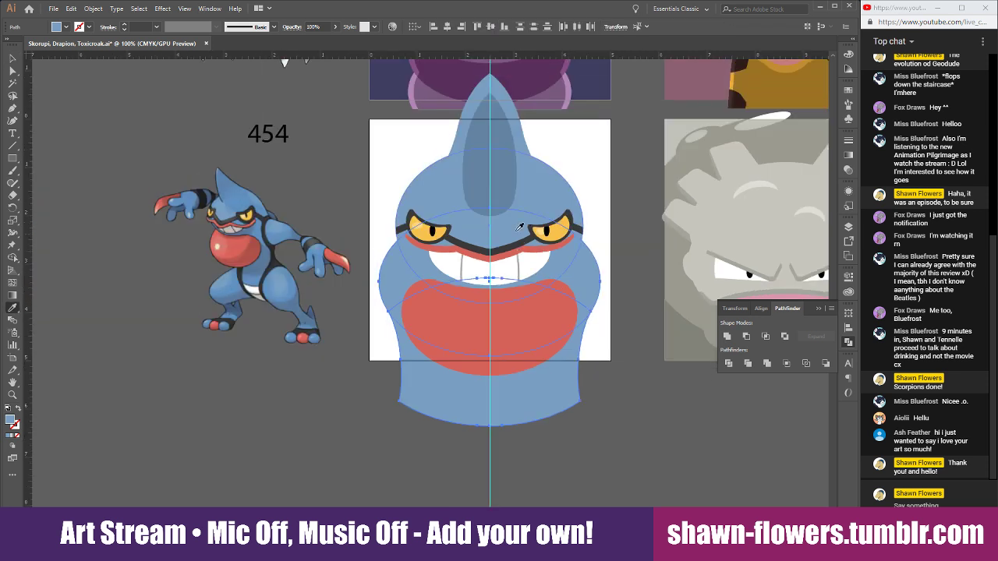
click(493, 189)
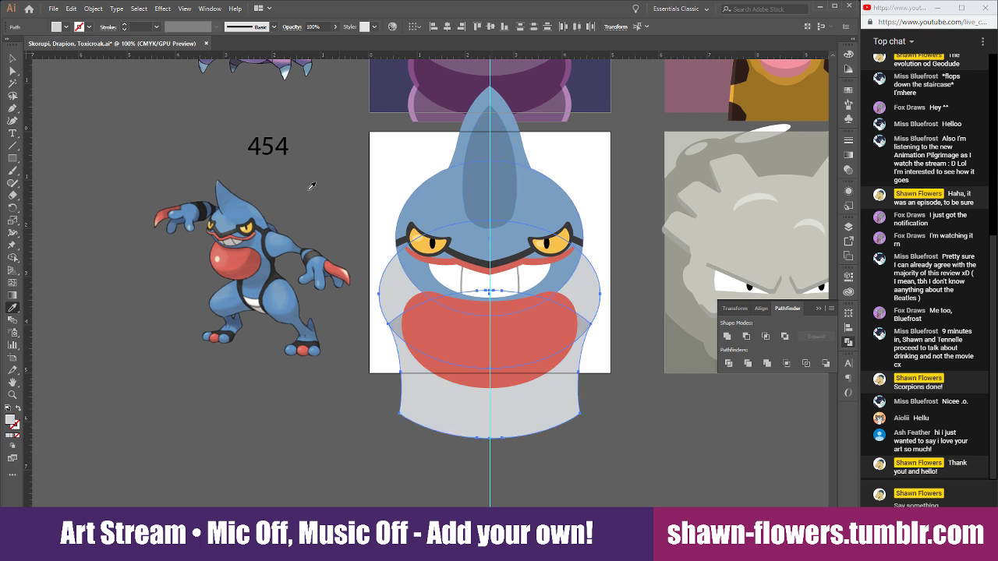
key(ctrl+z)
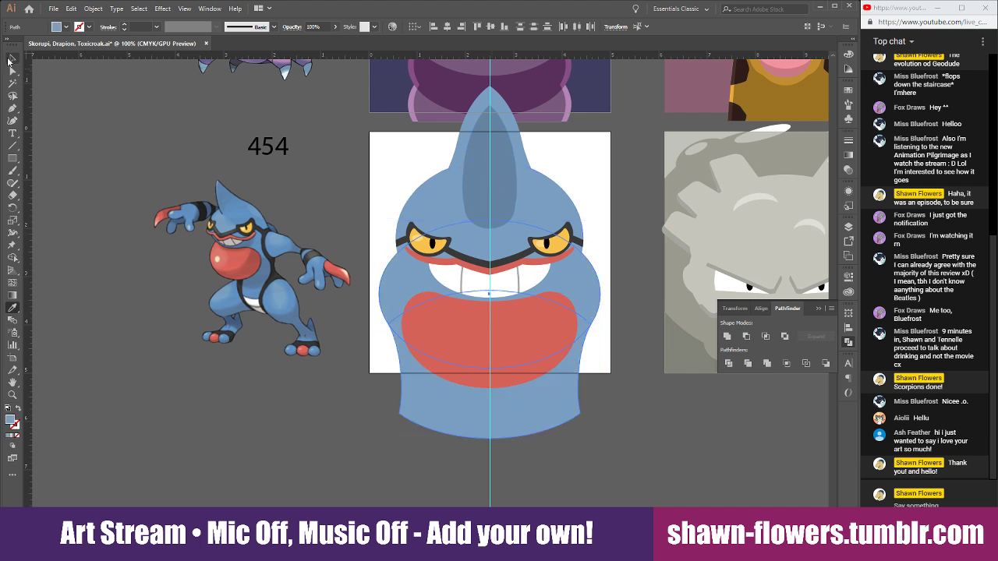
Duplicate the jaw and lower body, align the copies exactly over the originals, and unite the copies into one shape.
click(11, 58)
drag(387, 296, 410, 298)
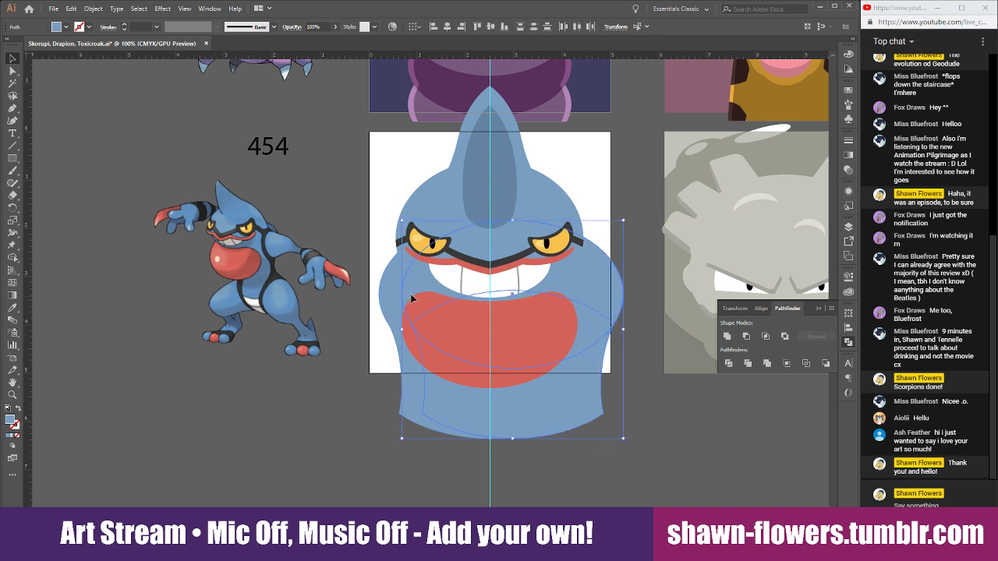
click(415, 289)
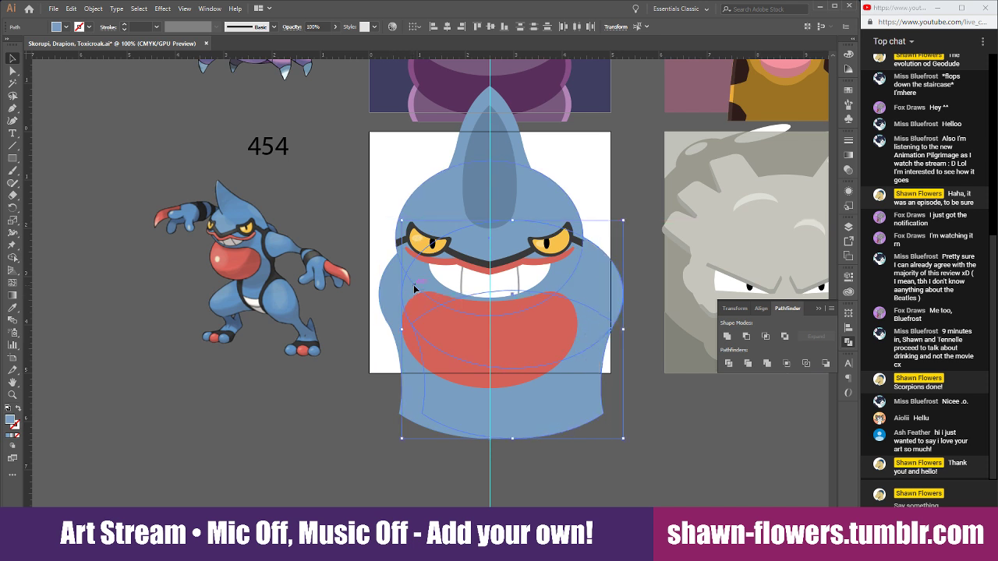
click(620, 310)
click(600, 407)
key(ctrl+equal)
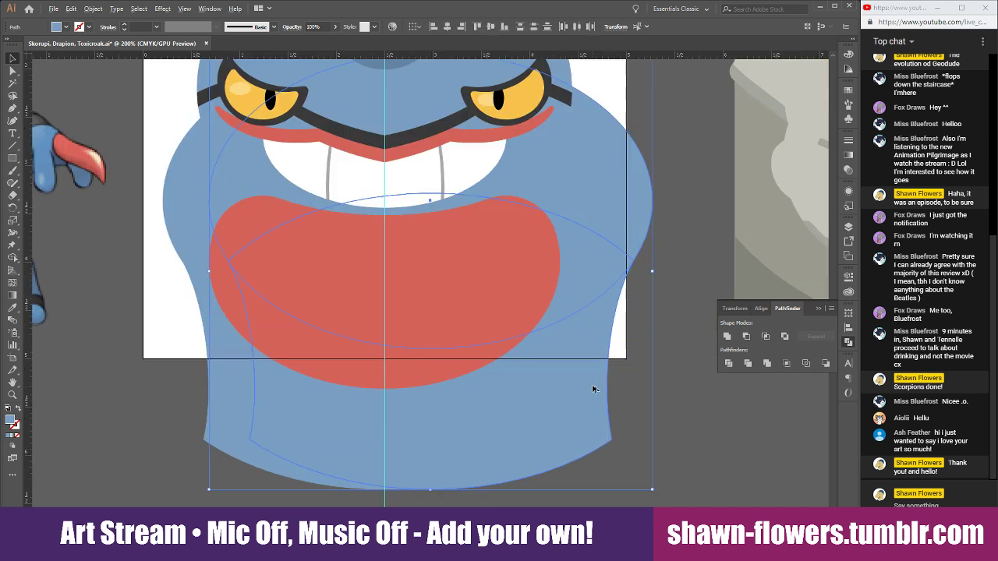
drag(638, 241, 591, 234)
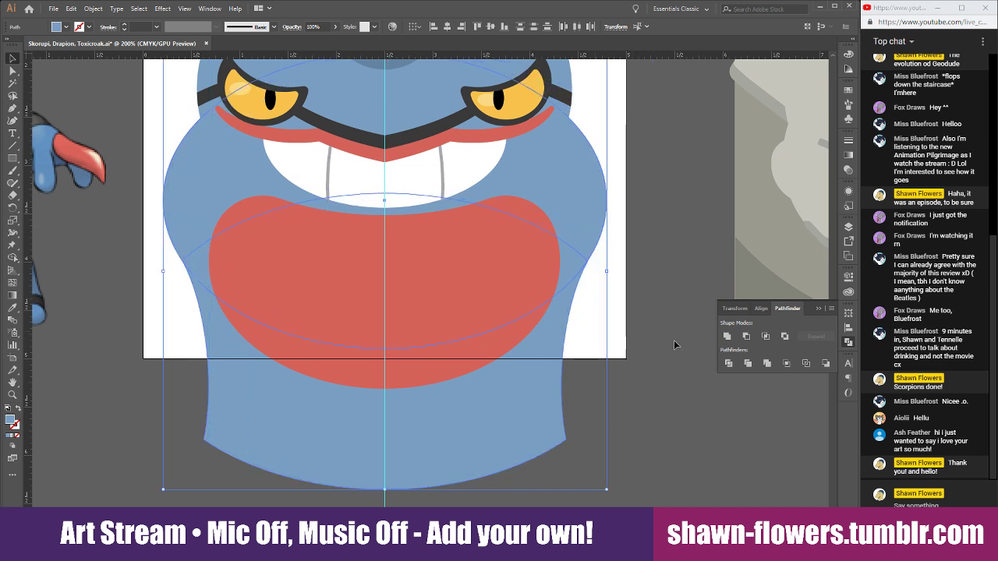
click(728, 337)
Give the united jaw and body copy the shadow fill sampled from the dark shape on the horn.
click(13, 308)
scroll(229, 279, up, 4)
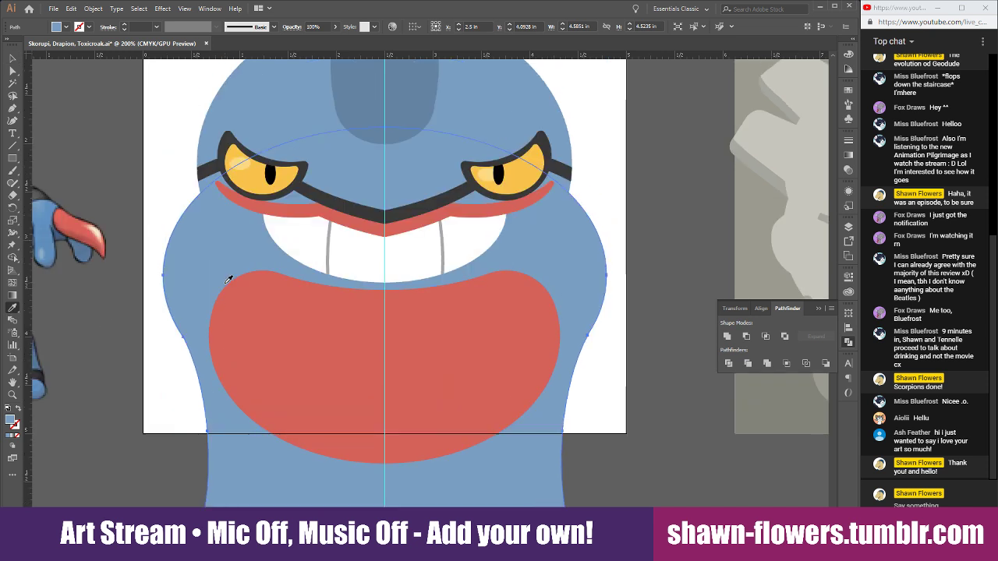
click(374, 134)
key(v)
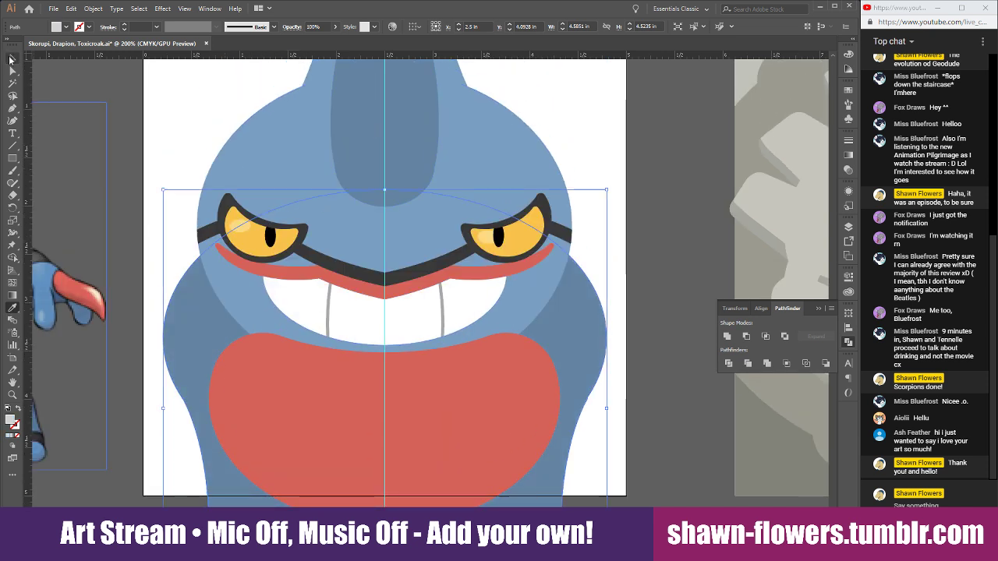
scroll(347, 391, down, 5)
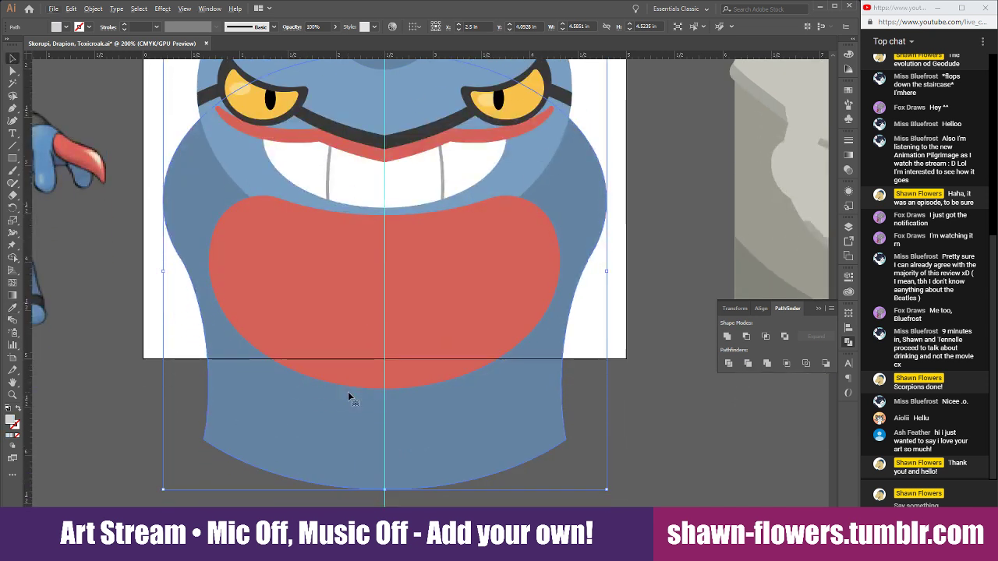
key(ctrl+minus)
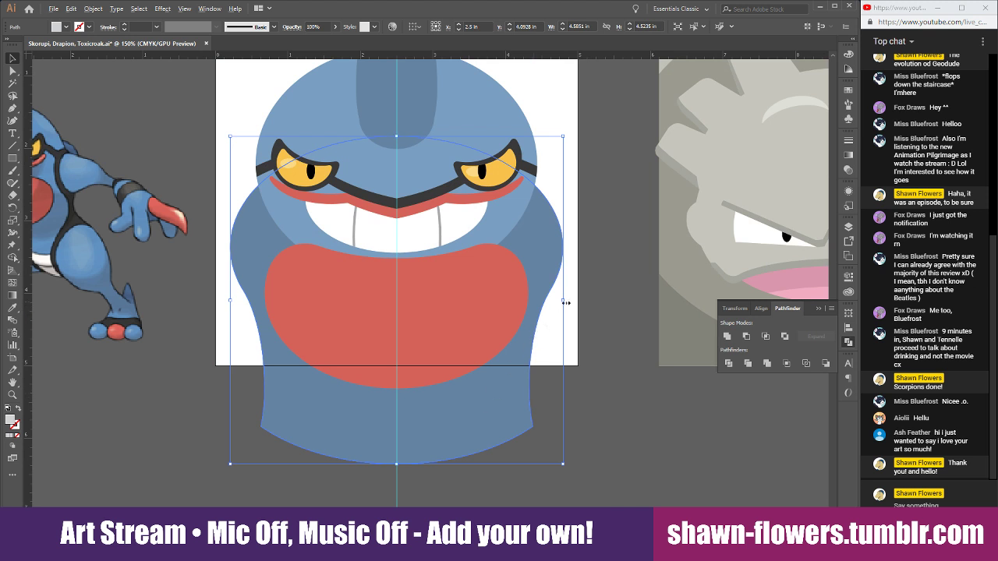
Try narrowing the body shadow shape symmetrically so a lighter blue edge shows on both sides.
drag(565, 302, 552, 306)
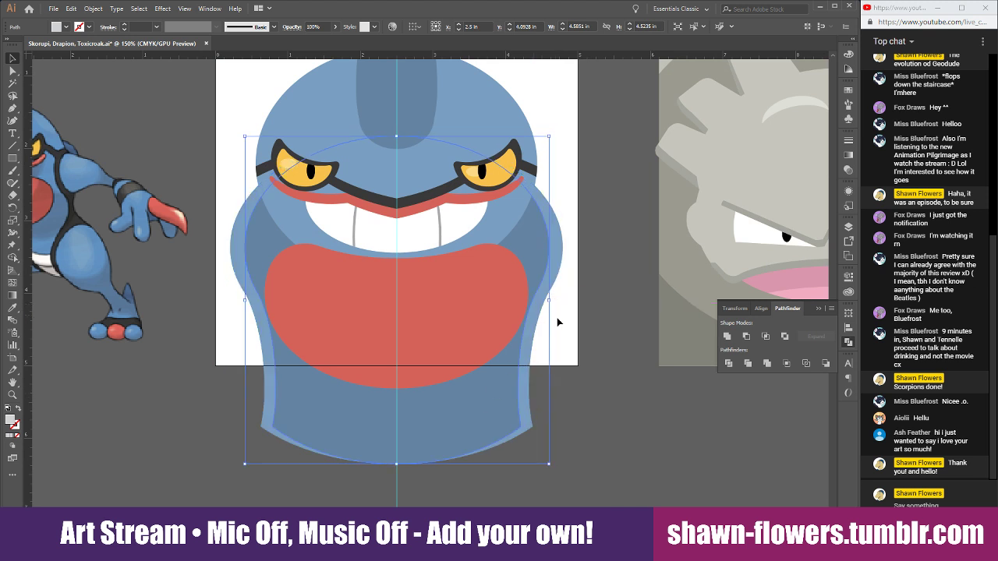
click(611, 439)
scroll(613, 440, up, 1)
scroll(613, 444, left, 3)
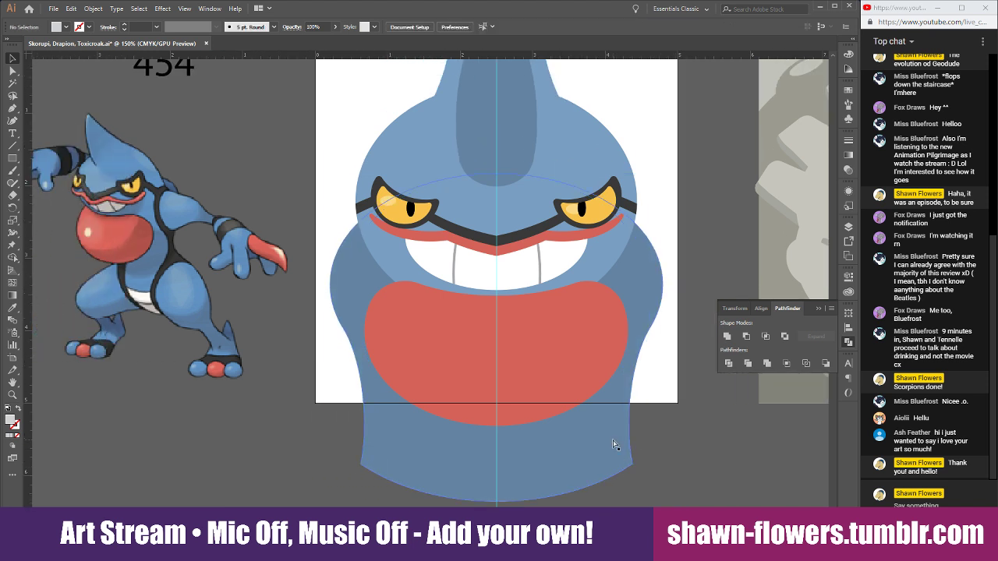
scroll(508, 430, right, 1)
Darken the body shadow shape with the fill sampled from the shading on the Drapion portrait above.
click(393, 448)
key(i)
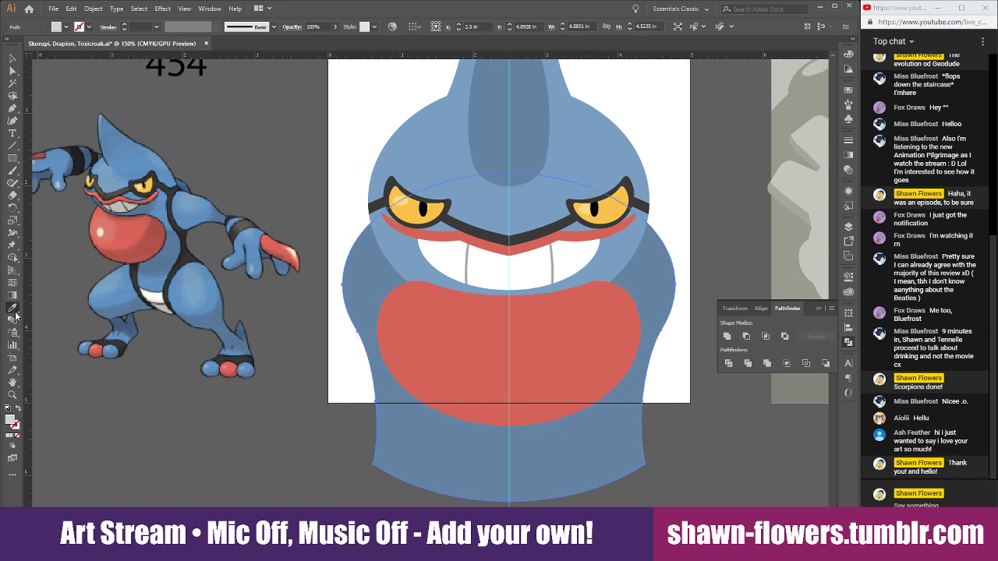
scroll(435, 308, right, 3)
scroll(577, 302, down, 2)
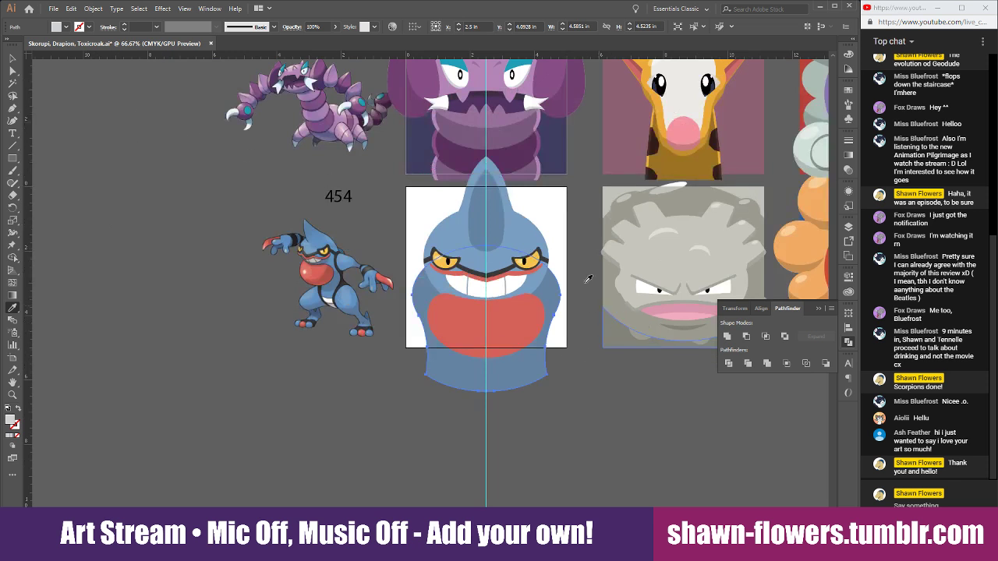
click(469, 137)
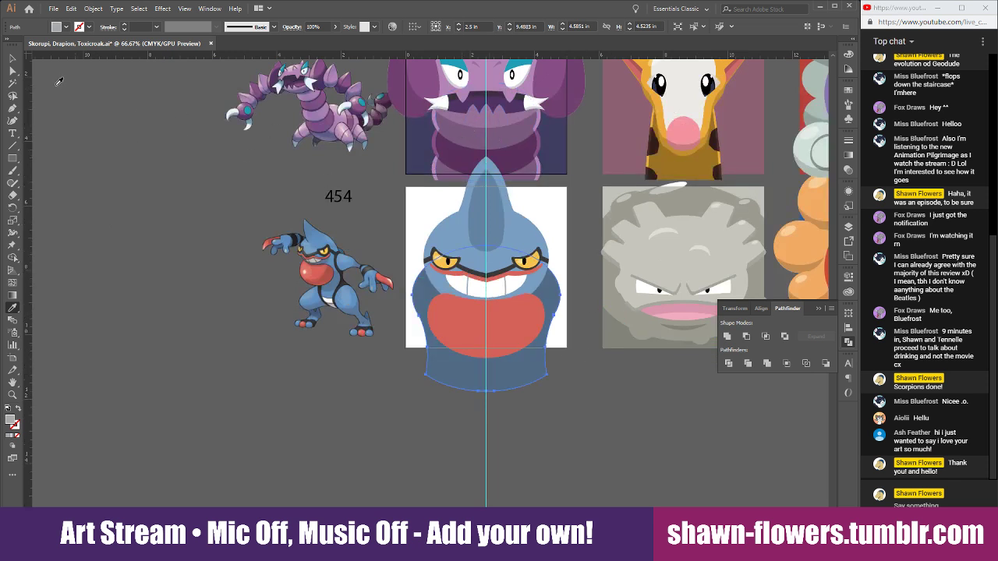
click(7, 59)
Duplicate the red throat sac, resize the copy to about 3.38 in by 1.17 in, and move it near the sac's upper edge.
scroll(464, 413, up, 2)
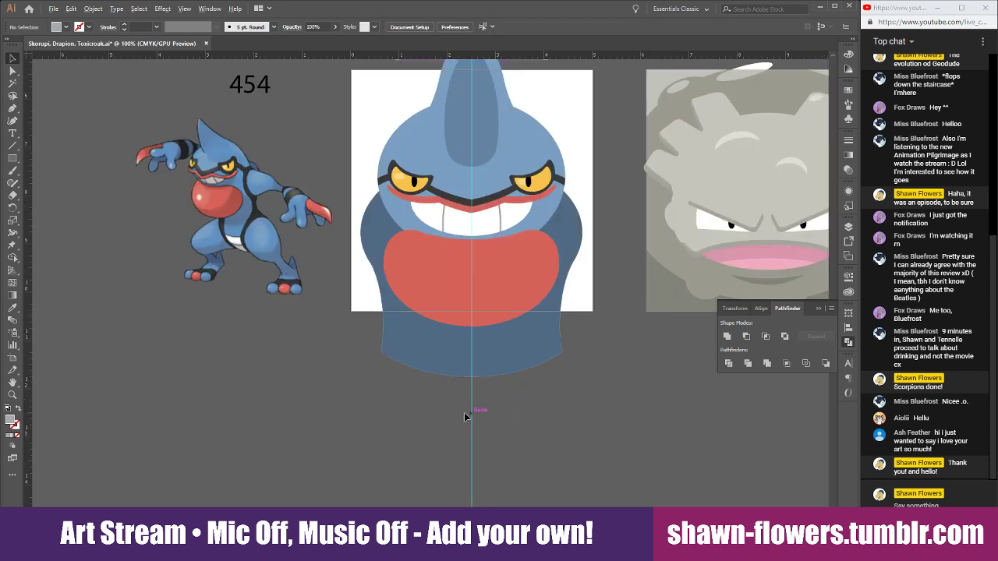
scroll(399, 324, up, 2)
click(399, 308)
mouse_move(400, 308)
mouse_down()
mouse_move(387, 301)
mouse_move(427, 301)
mouse_move(392, 297)
mouse_up()
scroll(555, 355, up, 2)
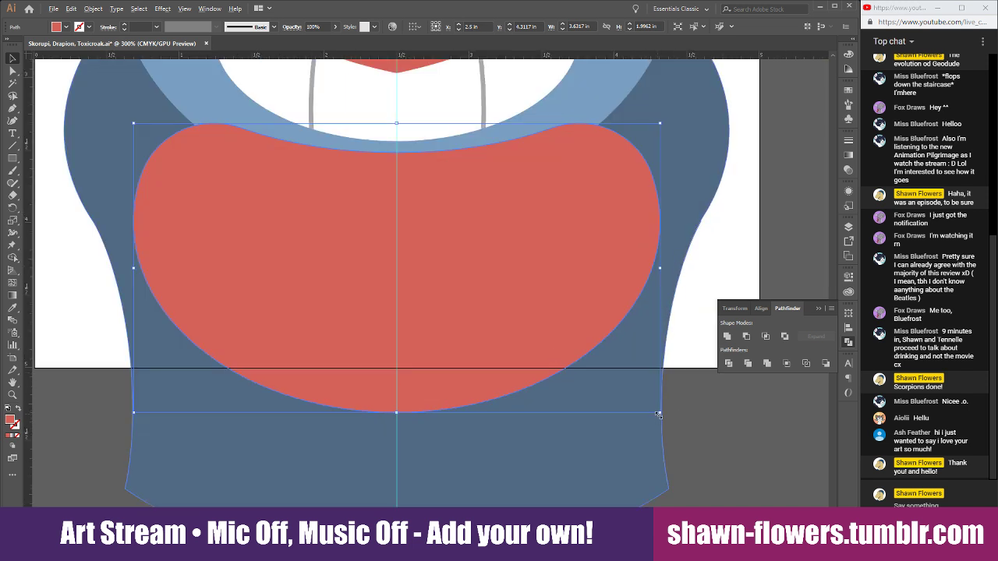
drag(659, 416, 552, 352)
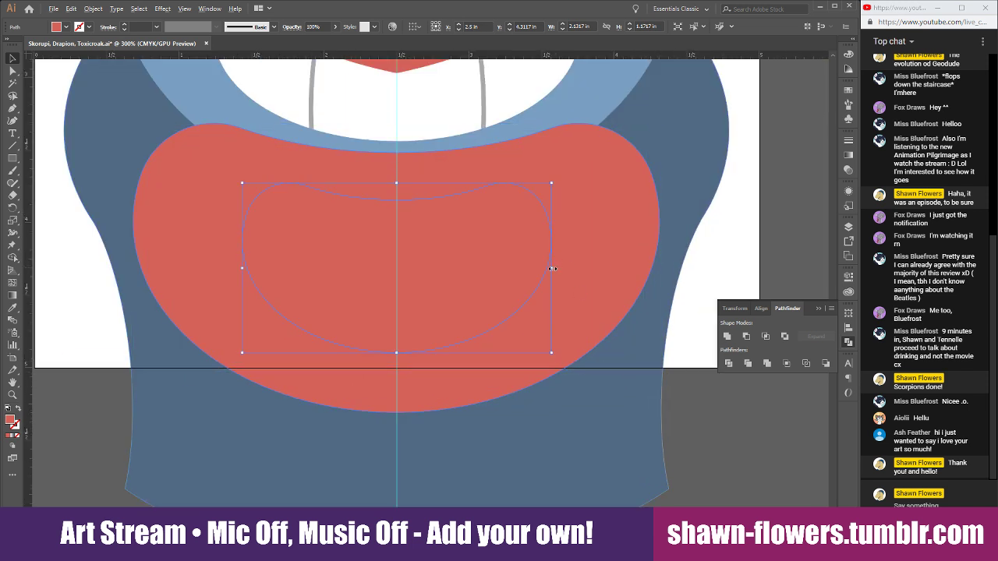
drag(551, 268, 641, 275)
drag(496, 288, 495, 247)
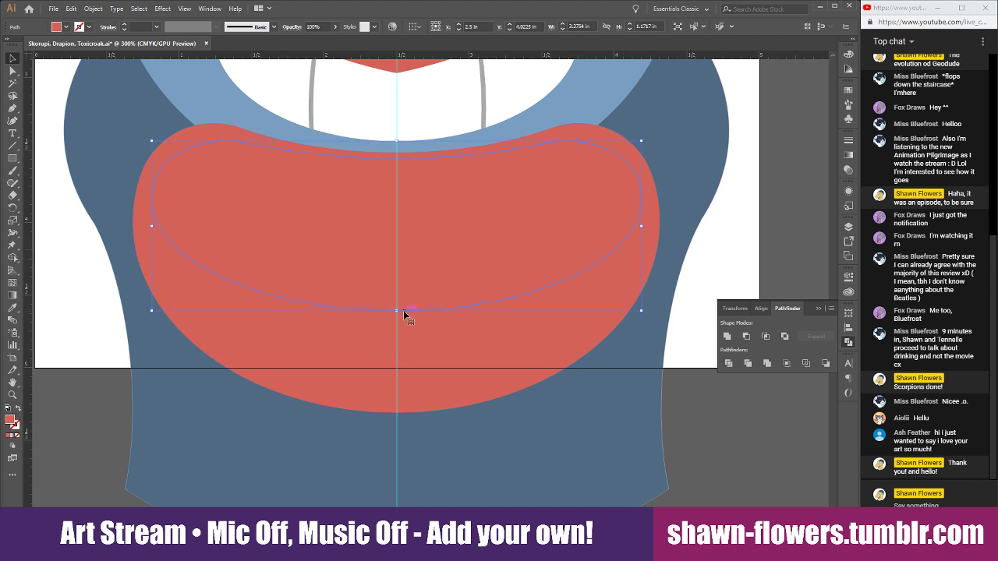
Enlarge the inner throat sac copy to about 1.35 in tall and nearly full sac width, and subtract it from a centred duplicate sac.
drag(405, 314, 399, 338)
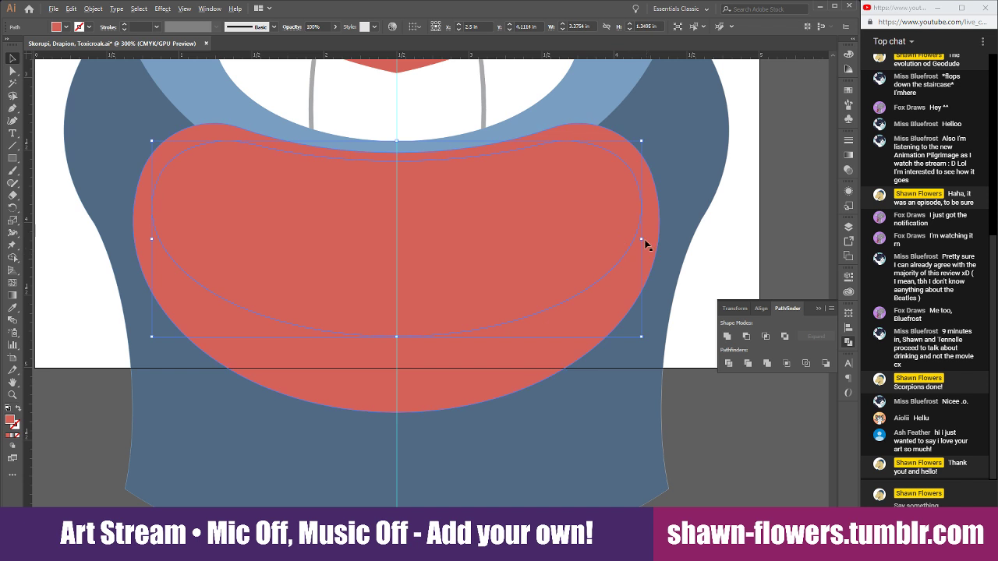
mouse_move(642, 239)
mouse_down()
mouse_move(679, 239)
mouse_move(655, 240)
mouse_up()
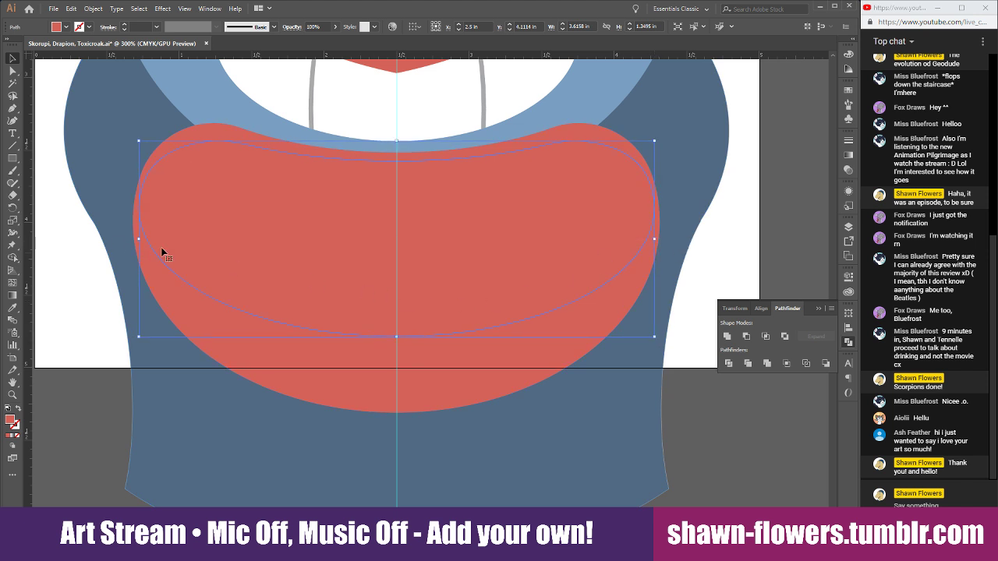
click(261, 357)
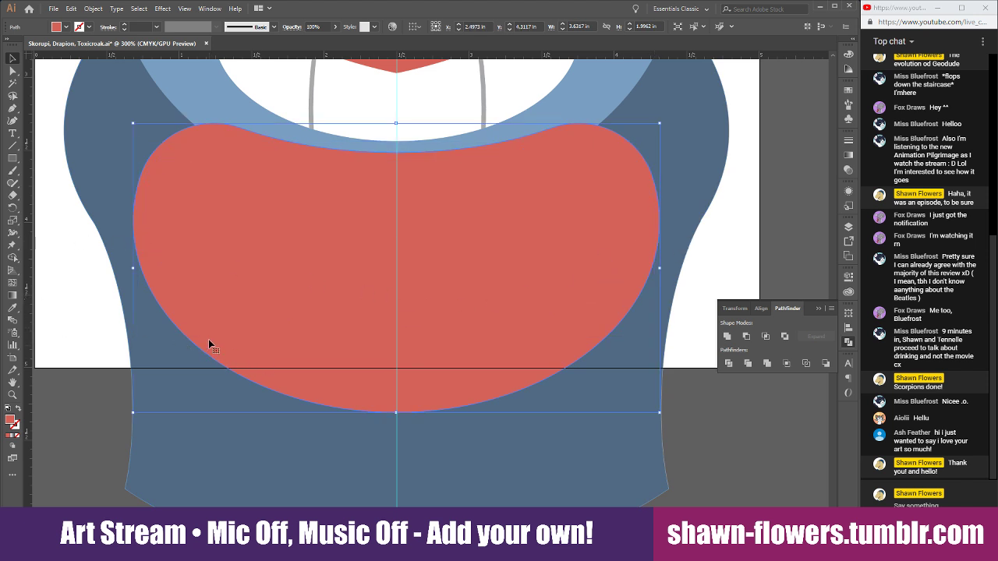
click(266, 225)
click(229, 348)
drag(228, 350, 261, 350)
drag(262, 349, 237, 346)
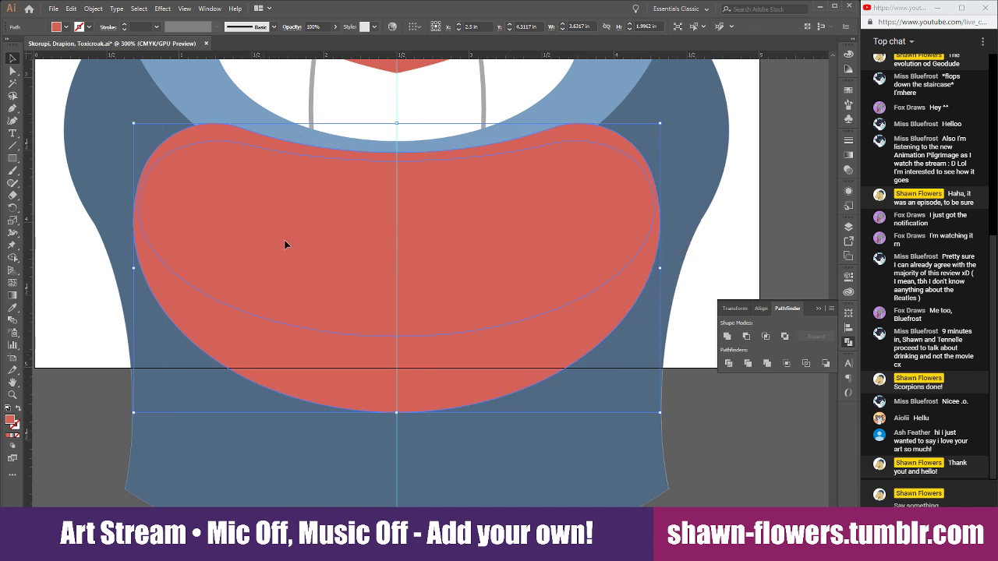
click(747, 336)
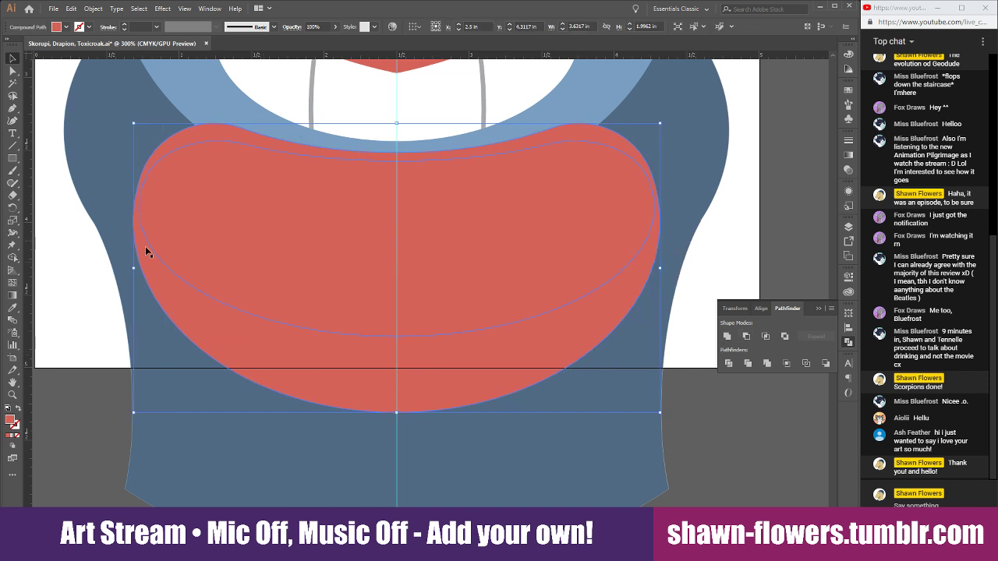
Give the cut-out rim shape on the throat sac the shadow fill sampled from the dark shape on the horn.
click(12, 309)
scroll(278, 232, down, 2)
scroll(426, 205, up, 5)
click(362, 162)
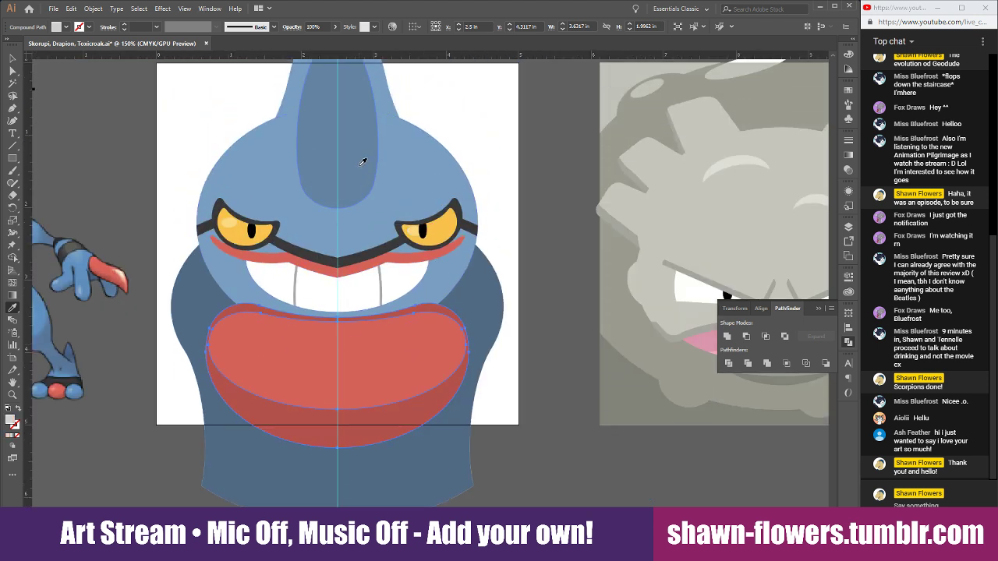
click(13, 60)
click(187, 102)
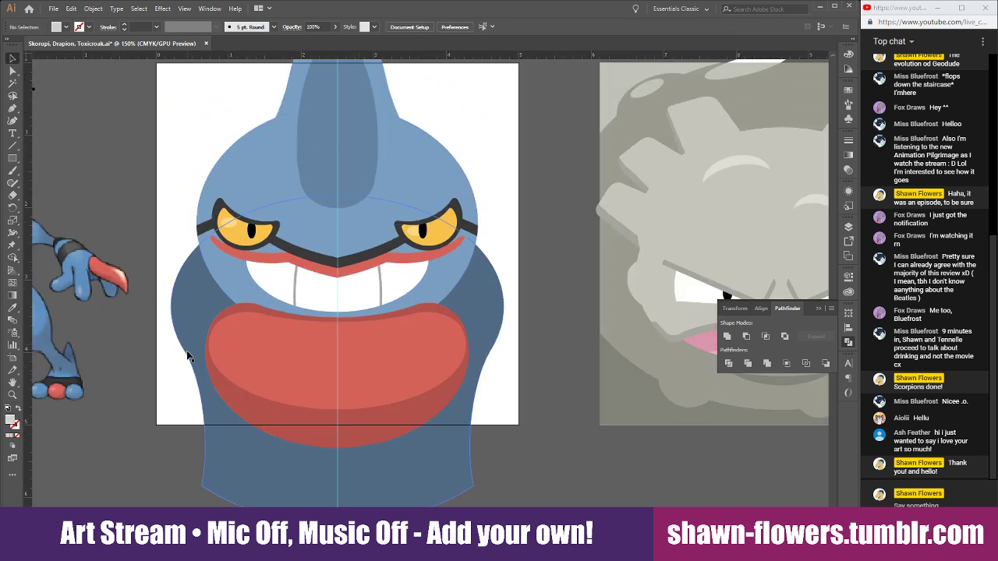
Copy a translucent white highlight ellipse from the Drapion portrait above onto Toxicroak's red throat sac.
scroll(186, 351, down, 1)
scroll(327, 412, left, 2)
scroll(394, 425, up, 1)
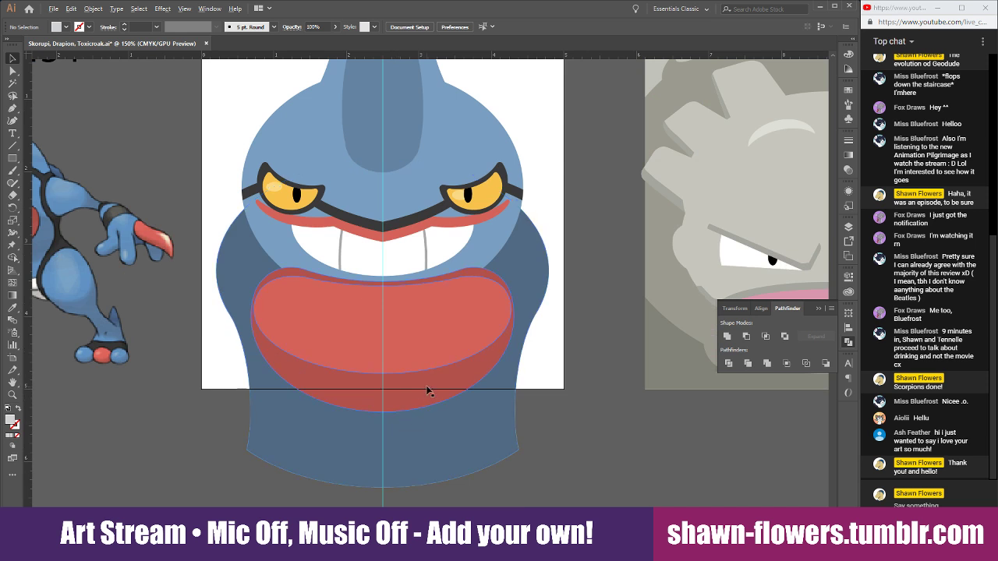
scroll(425, 390, down, 1)
scroll(538, 257, up, 4)
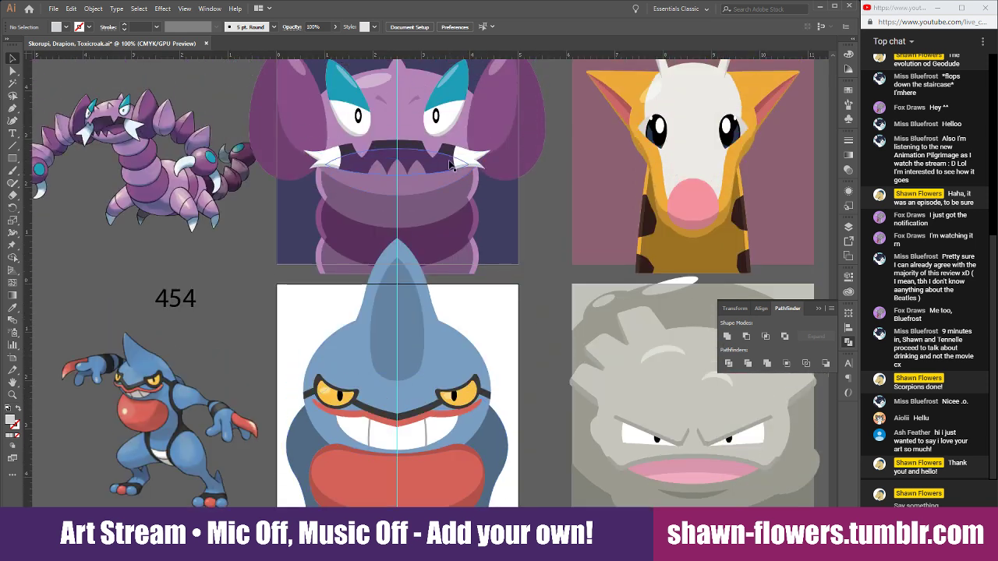
click(385, 107)
drag(385, 104, 375, 495)
scroll(389, 507, up, 1)
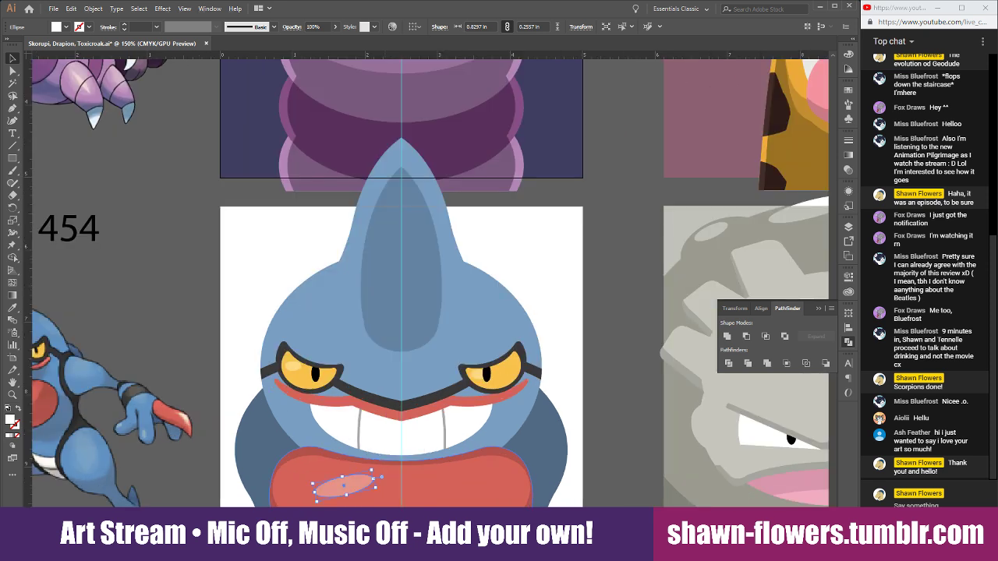
Resize the throat sac highlight to about 0.77 in by 0.38 in and place it near the sac's upper-left curve.
scroll(379, 446, down, 4)
key(ctrl+shift+a)
scroll(340, 419, up, 2)
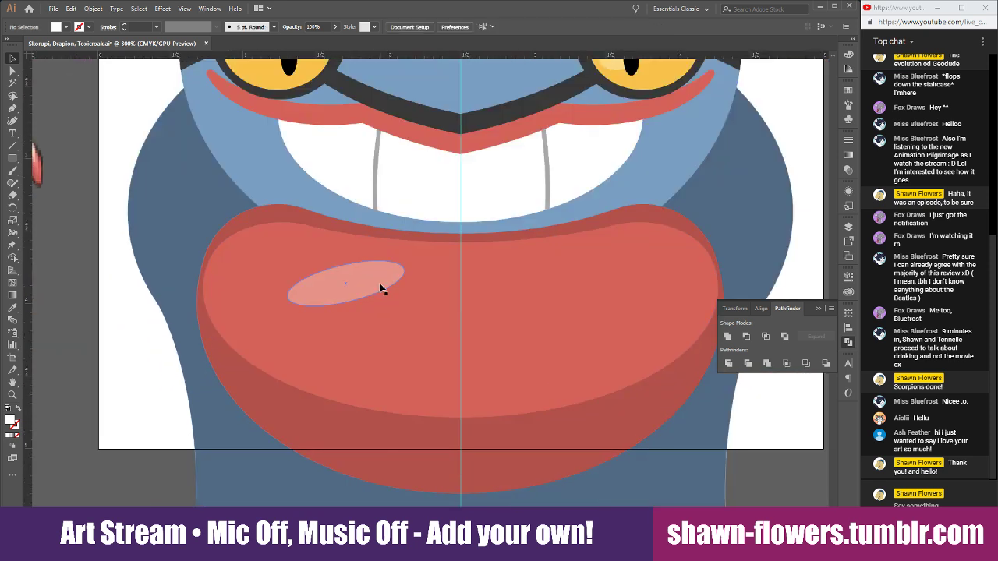
drag(329, 272, 351, 290)
key(ctrl+shift+a)
scroll(125, 390, right, 2)
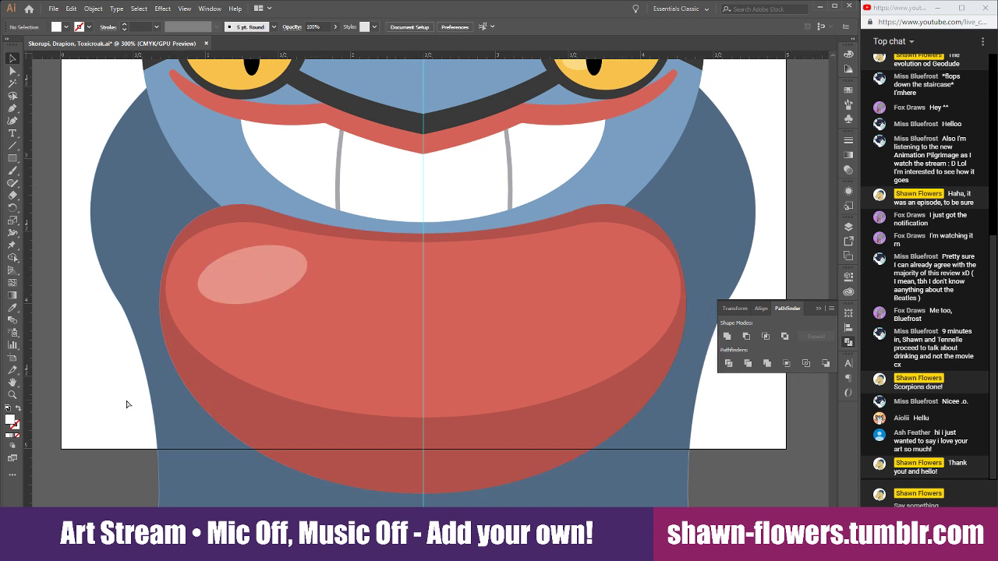
Duplicate the body shadow shape twice, narrow the front copy symmetrically, and subtract it from the other copy to leave edge bands.
scroll(205, 387, down, 2)
scroll(340, 405, up, 3)
scroll(537, 403, left, 5)
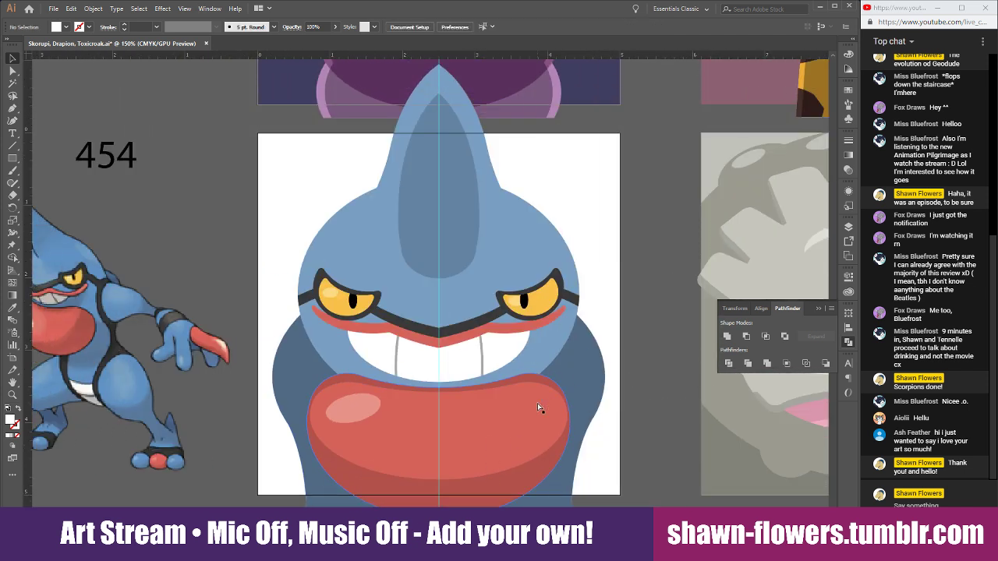
scroll(537, 403, right, 1)
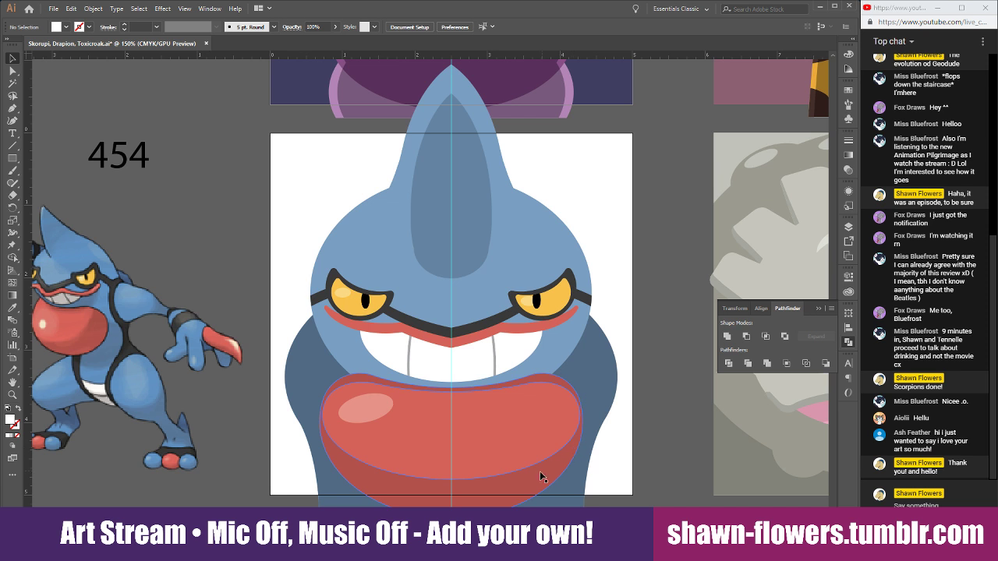
scroll(530, 436, down, 1)
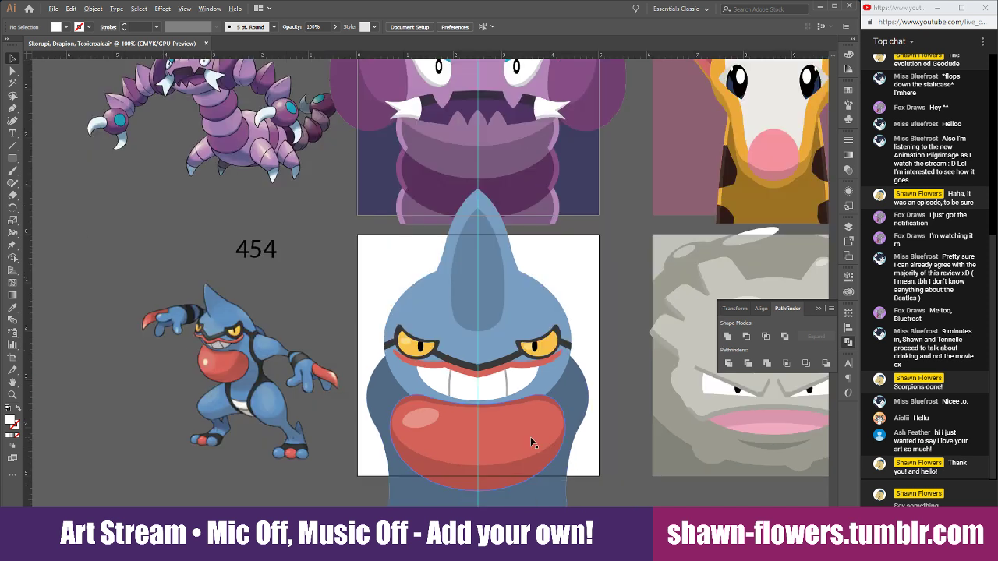
scroll(531, 460, up, 1)
mouse_move(303, 366)
mouse_down()
mouse_move(323, 367)
mouse_move(314, 375)
mouse_up()
scroll(403, 423, down, 4)
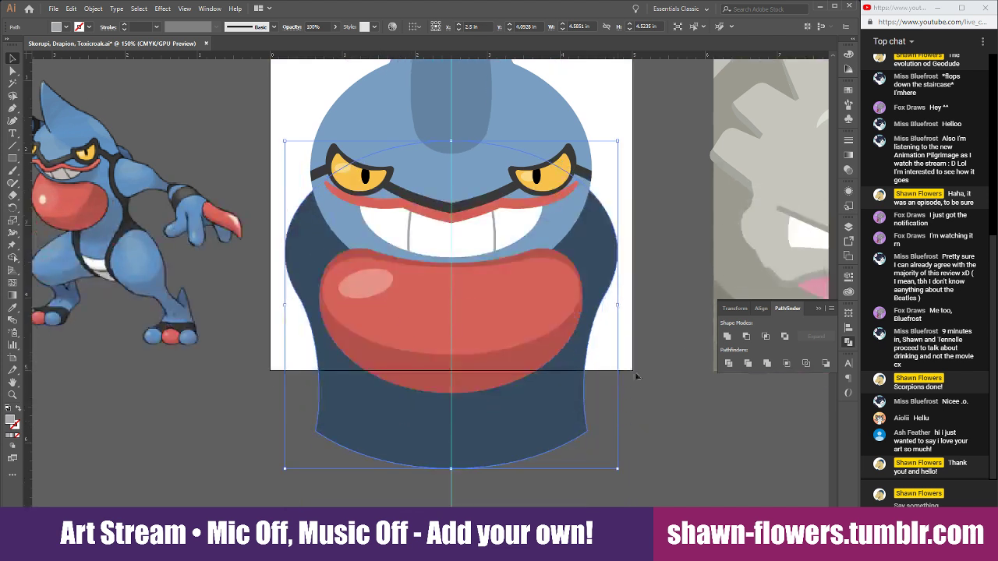
drag(339, 419, 355, 417)
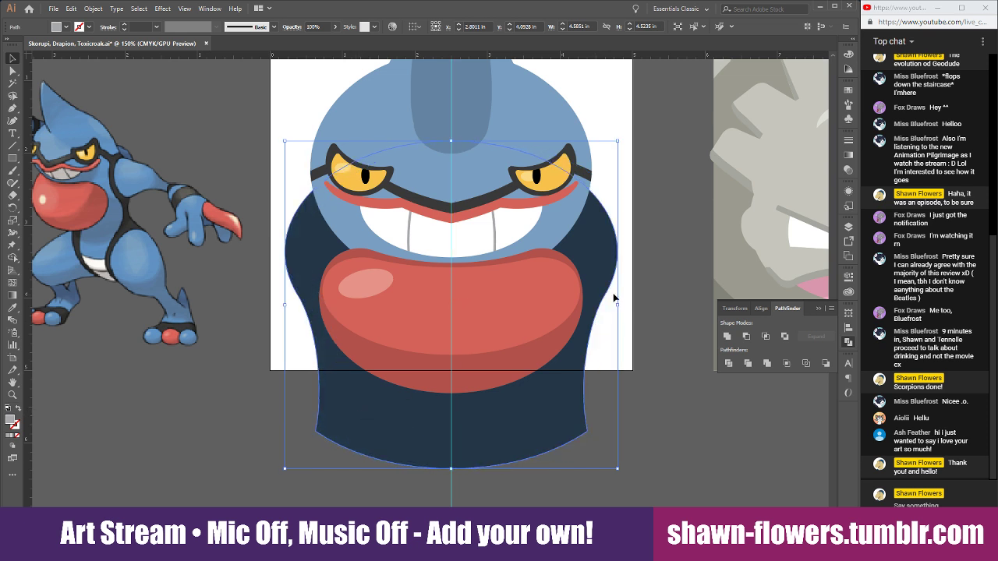
drag(620, 306, 607, 307)
shift+click(615, 255)
click(746, 336)
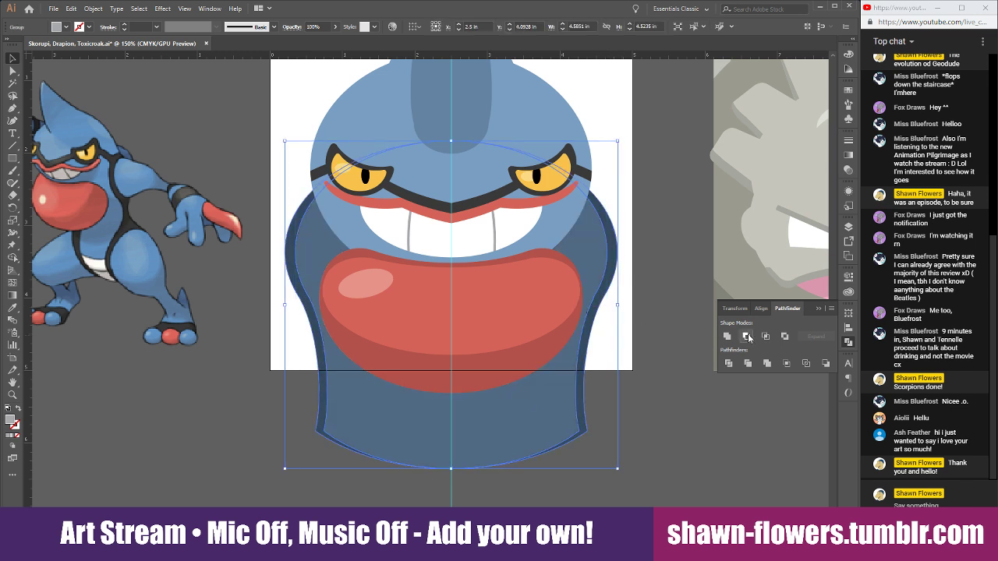
Give the body edge bands the dark fill sampled from the black band across the eyes.
click(13, 308)
click(306, 172)
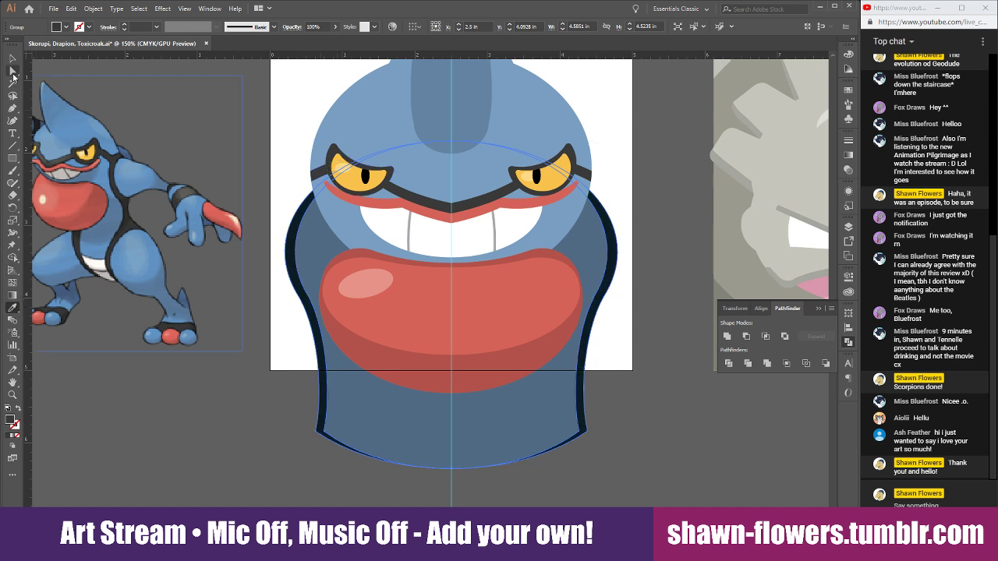
click(13, 59)
click(288, 85)
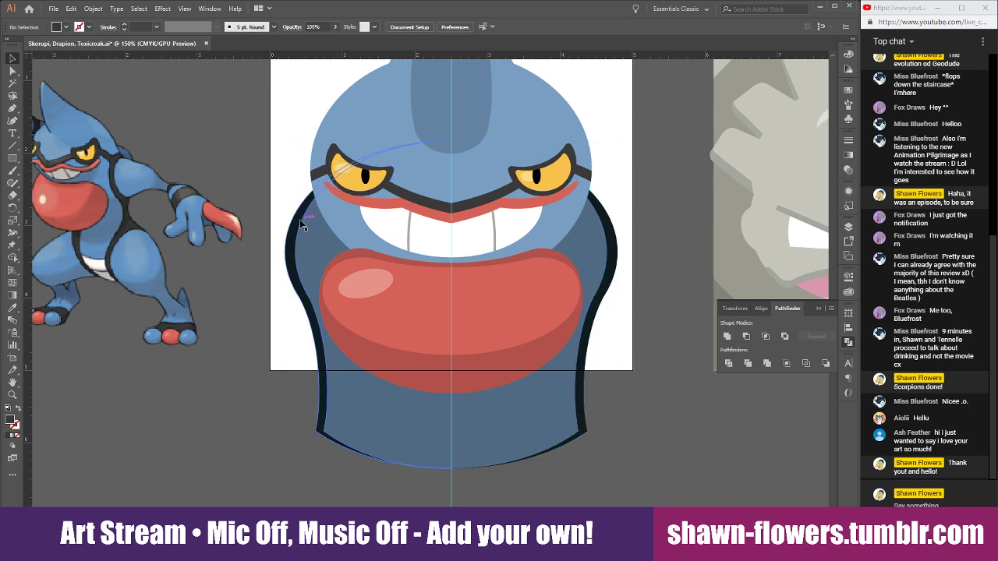
Try sending the dark body edge bands backward in the stacking order.
click(302, 225)
key(ctrl+[)
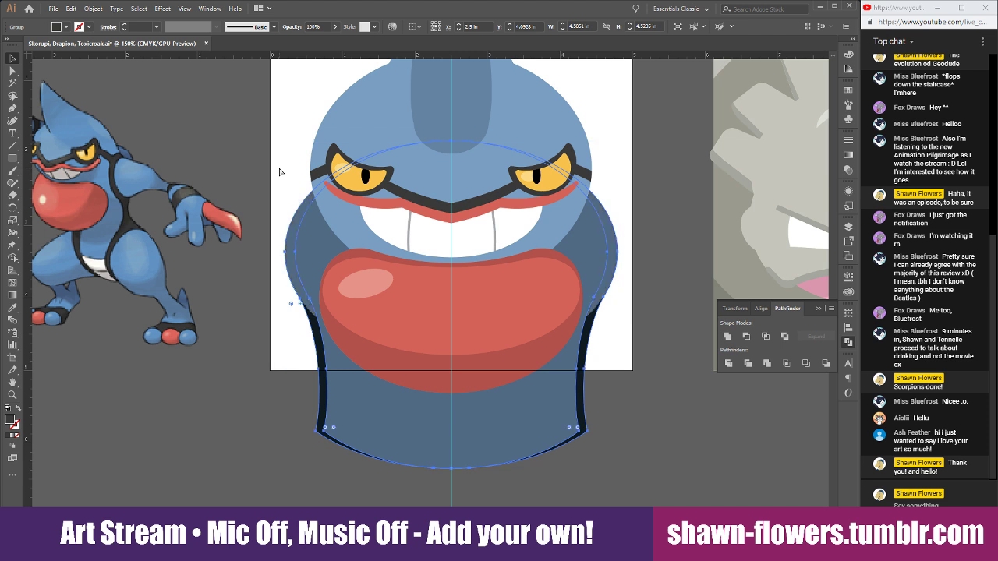
key(ctrl+[)
key(ctrl+])
key(ctrl+])
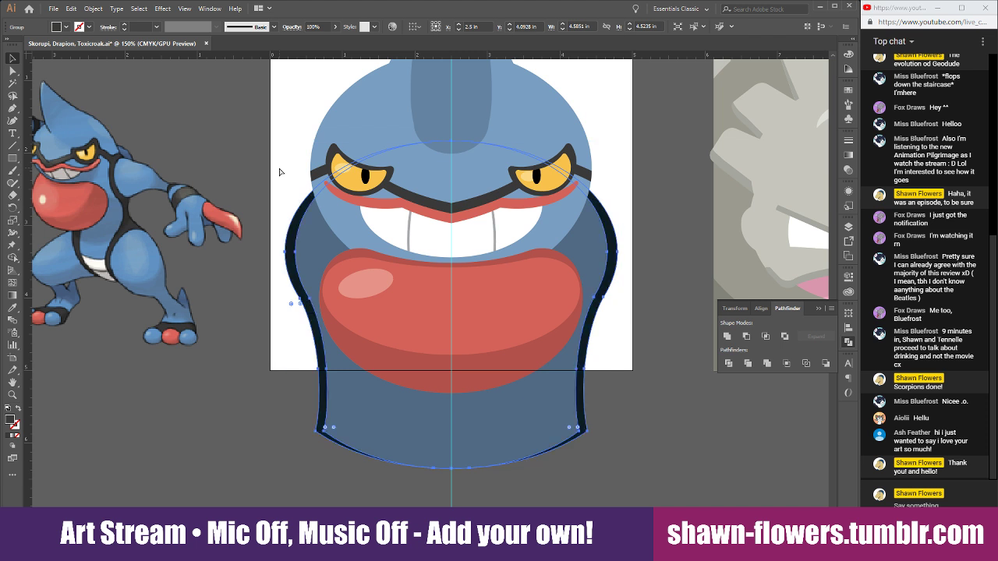
click(297, 101)
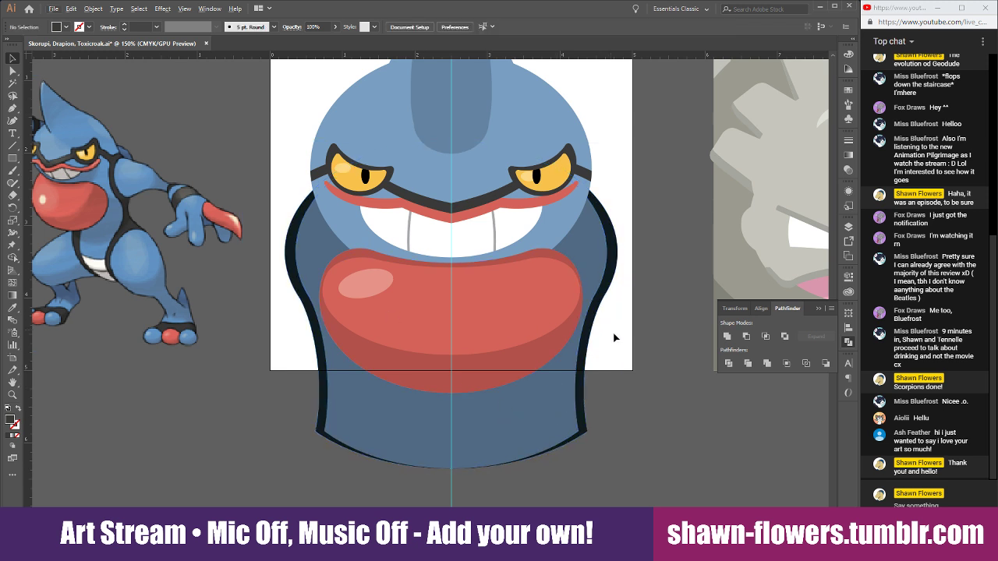
Copy the throat sac highlight to the head beside the horn, tilt it along the head's curve, and flatten it to about 0.28 in.
scroll(626, 379, up, 3)
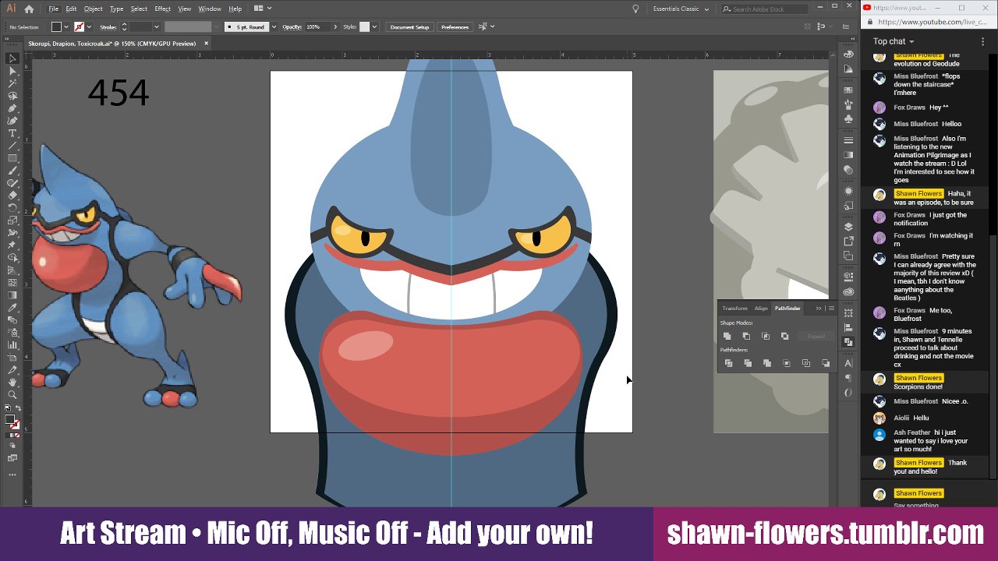
scroll(627, 380, down, 1)
scroll(627, 380, up, 3)
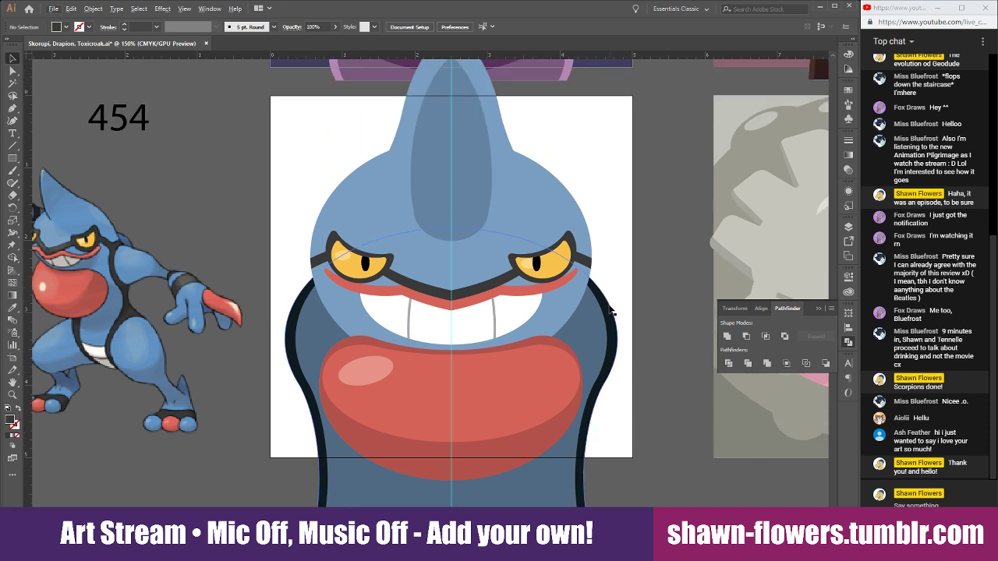
drag(388, 334, 392, 177)
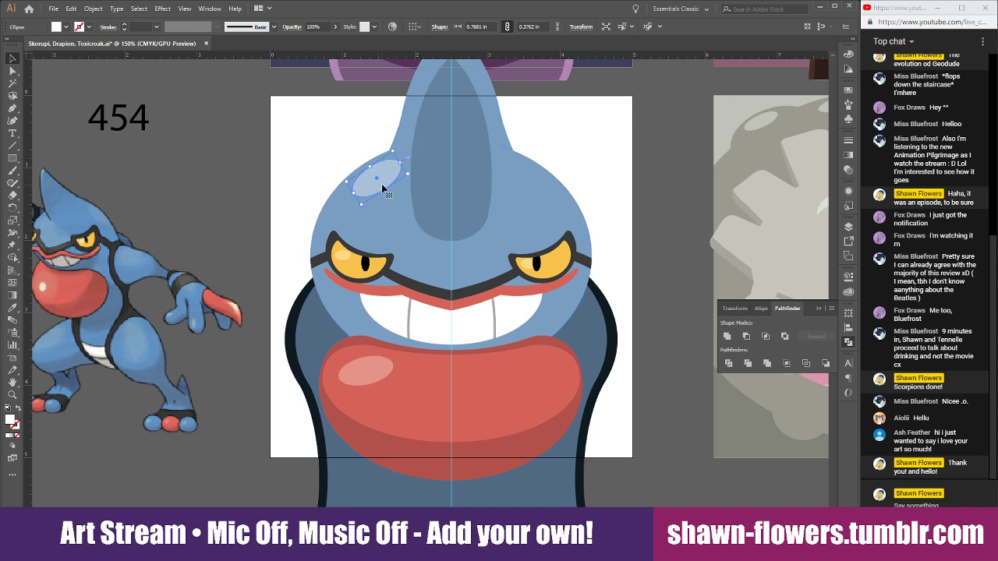
drag(384, 189, 386, 187)
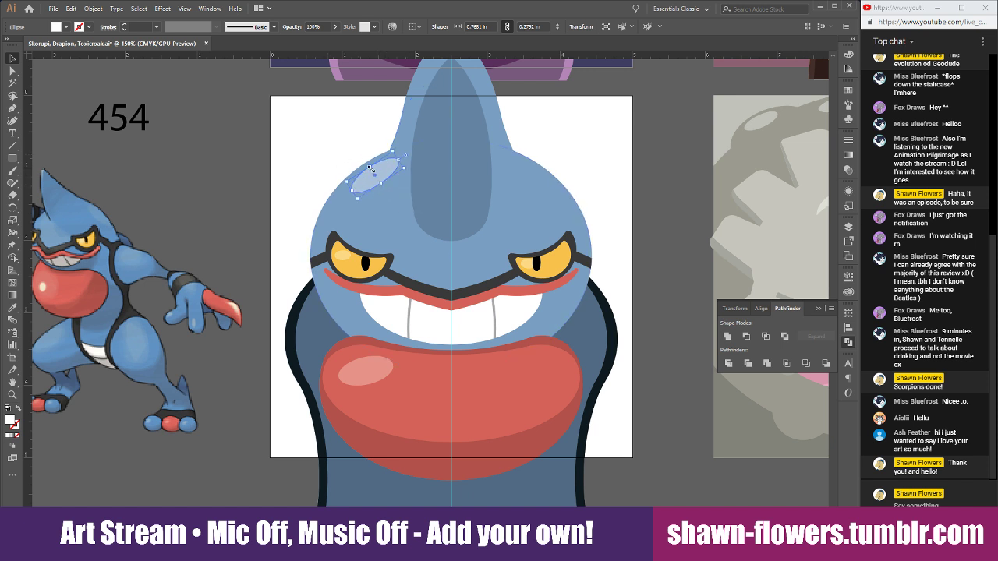
click(355, 158)
click(382, 170)
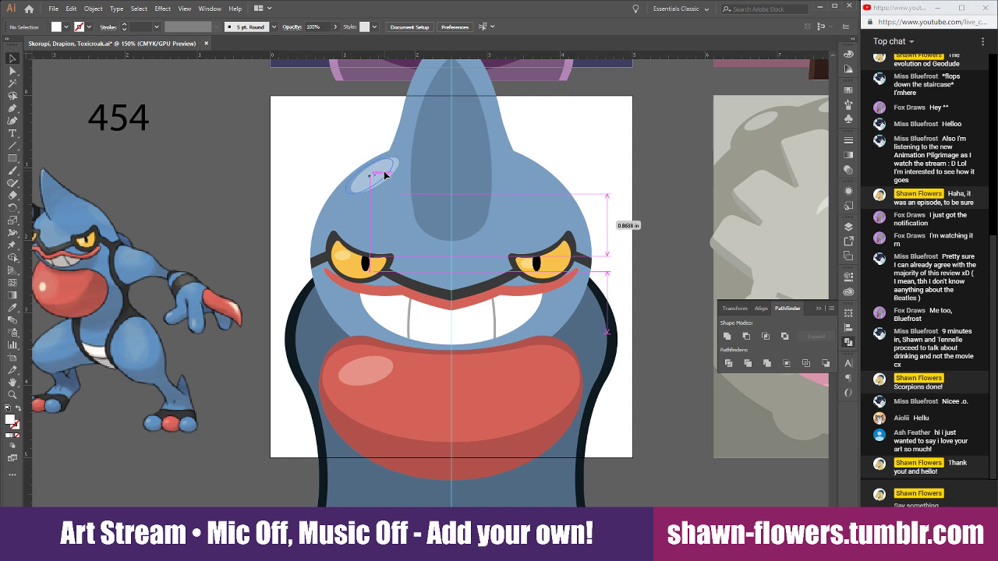
click(372, 134)
Subtract an enlarged, widened copy of the head ellipse from a head duplicate to leave a crescent along the lower jaw.
scroll(300, 156, down, 2)
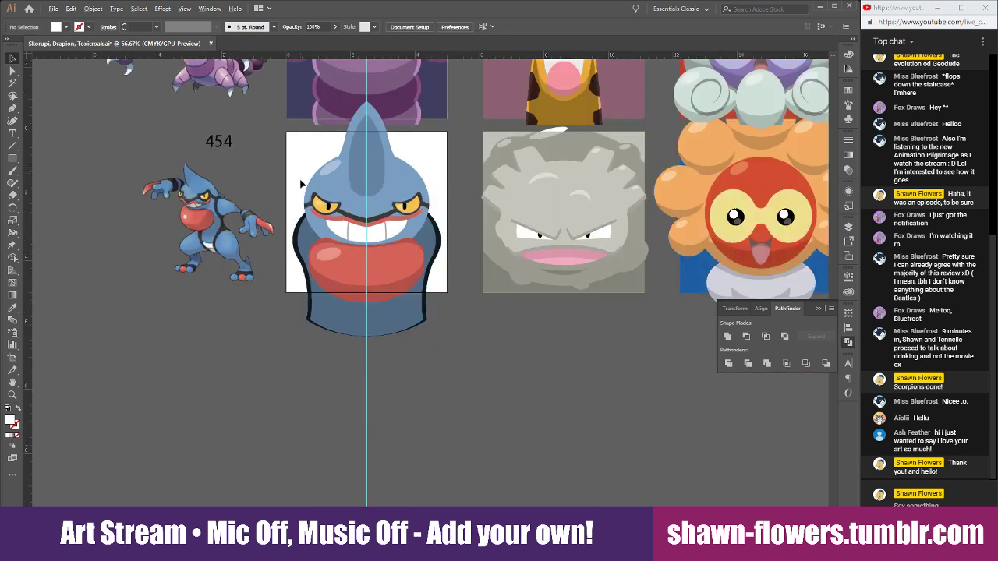
scroll(310, 206, up, 1)
scroll(413, 408, up, 1)
scroll(311, 380, up, 1)
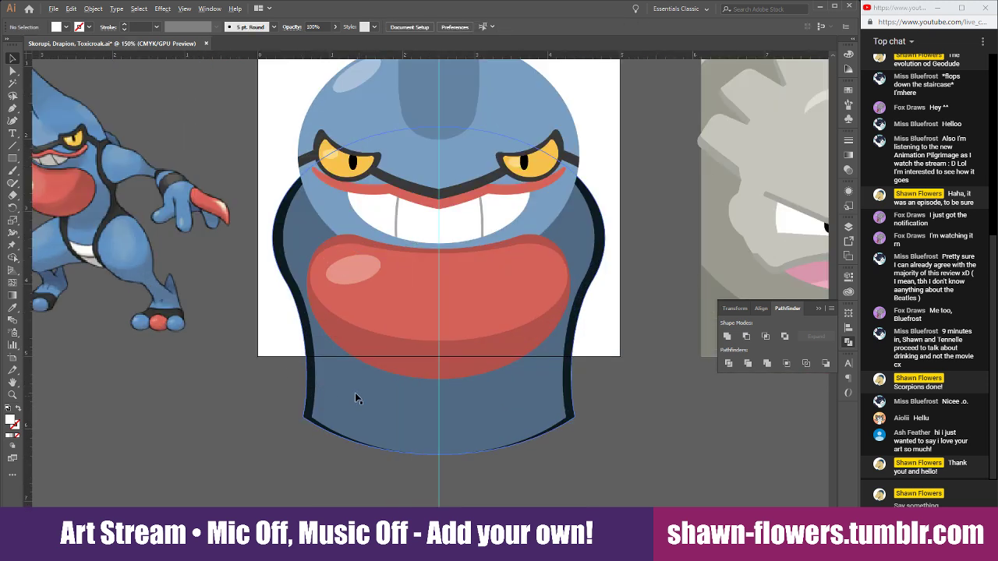
scroll(284, 366, down, 3)
scroll(258, 370, up, 3)
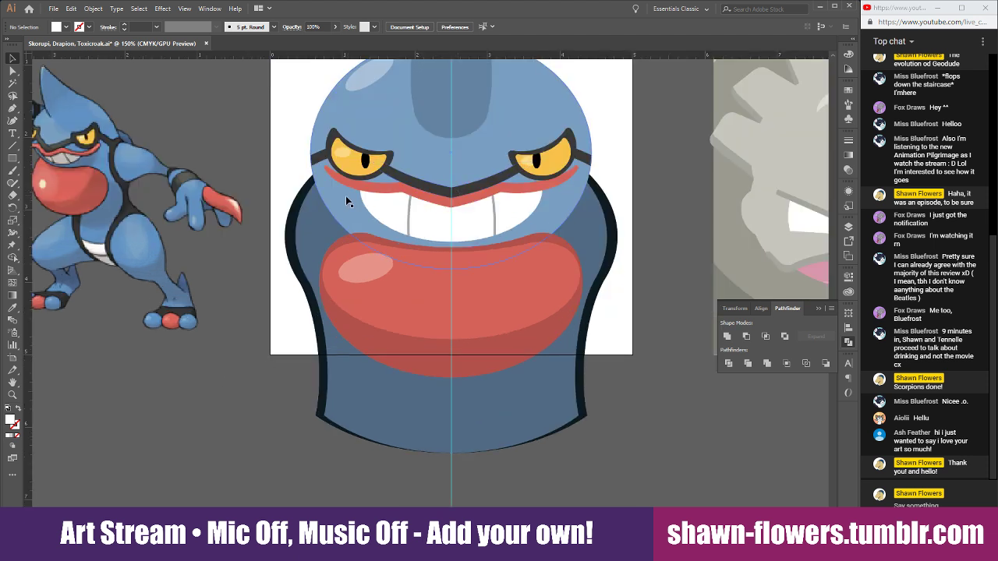
drag(345, 204, 373, 160)
key(ctrl+minus)
drag(527, 166, 548, 169)
shift+click(360, 248)
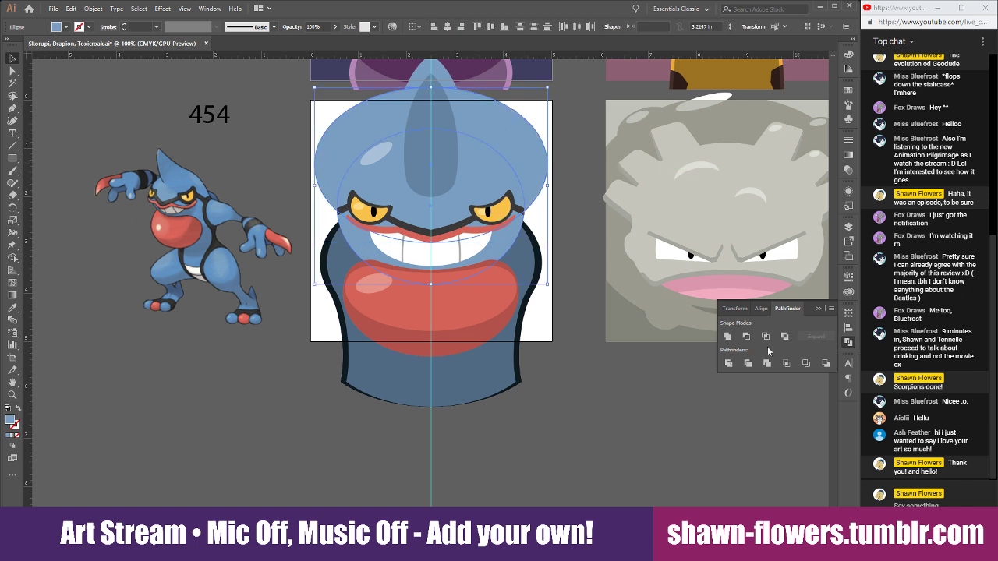
click(727, 336)
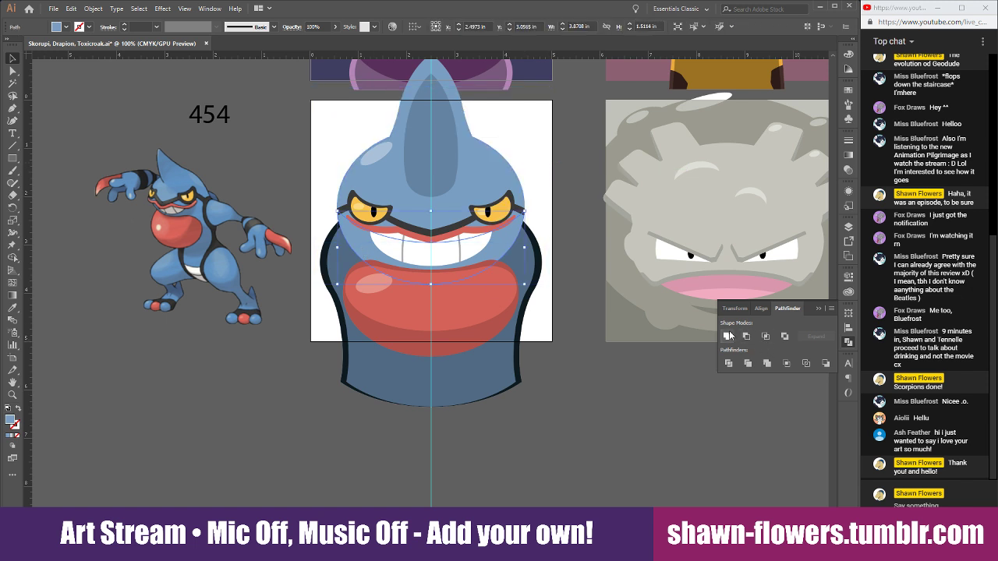
Give the lower jaw crescent the translucent shadow fill sampled from the dark shape on the horn.
click(16, 309)
click(438, 158)
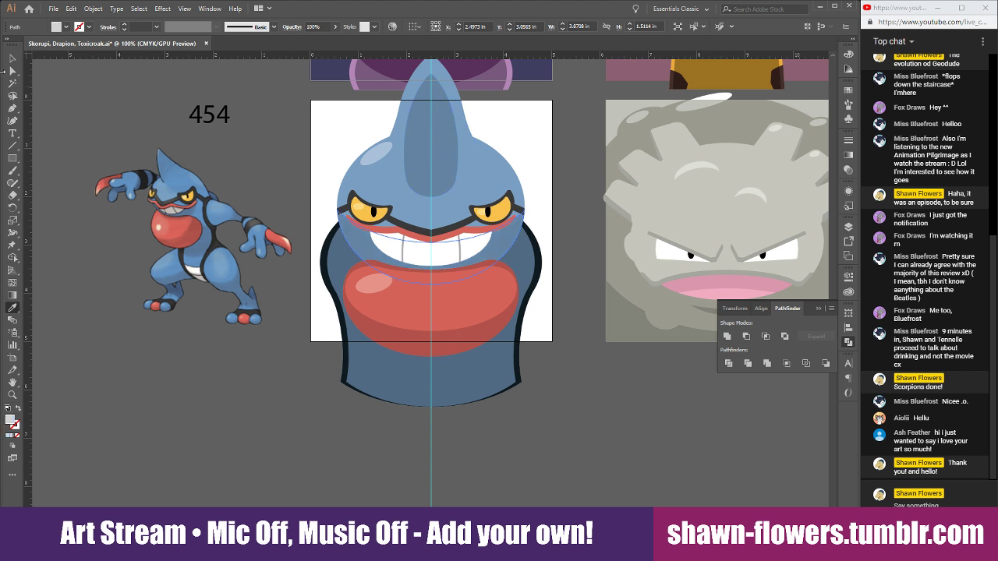
click(12, 59)
click(323, 122)
scroll(552, 421, up, 1)
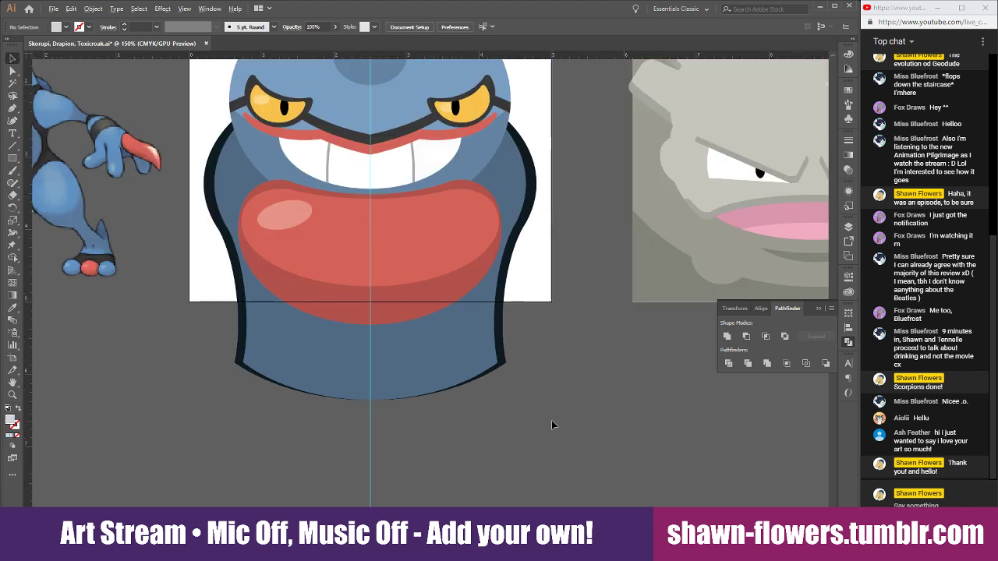
Try sending both dark outer eye straps backward together in the stacking order, and undo it.
scroll(252, 128, up, 4)
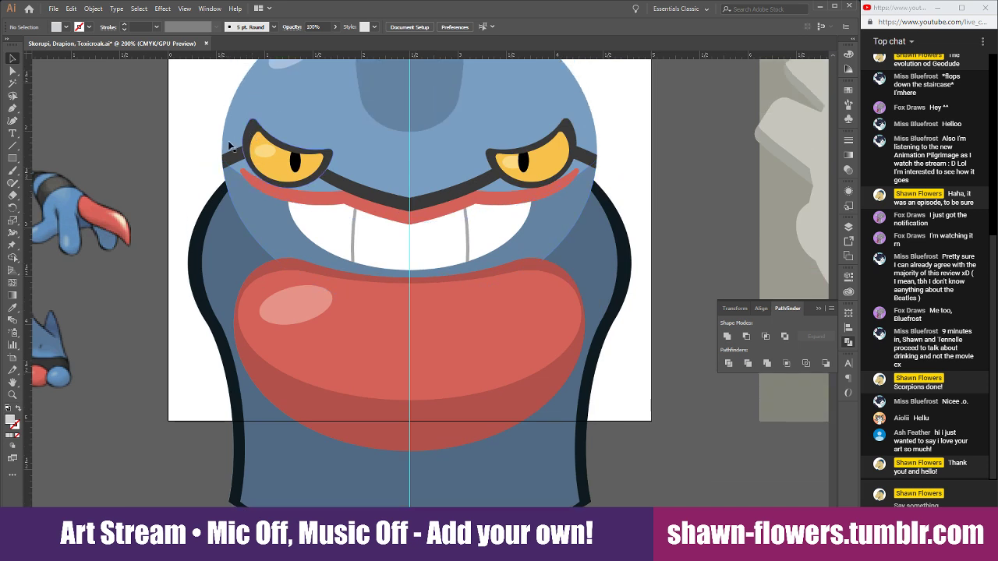
scroll(192, 210, up, 1)
scroll(189, 209, down, 5)
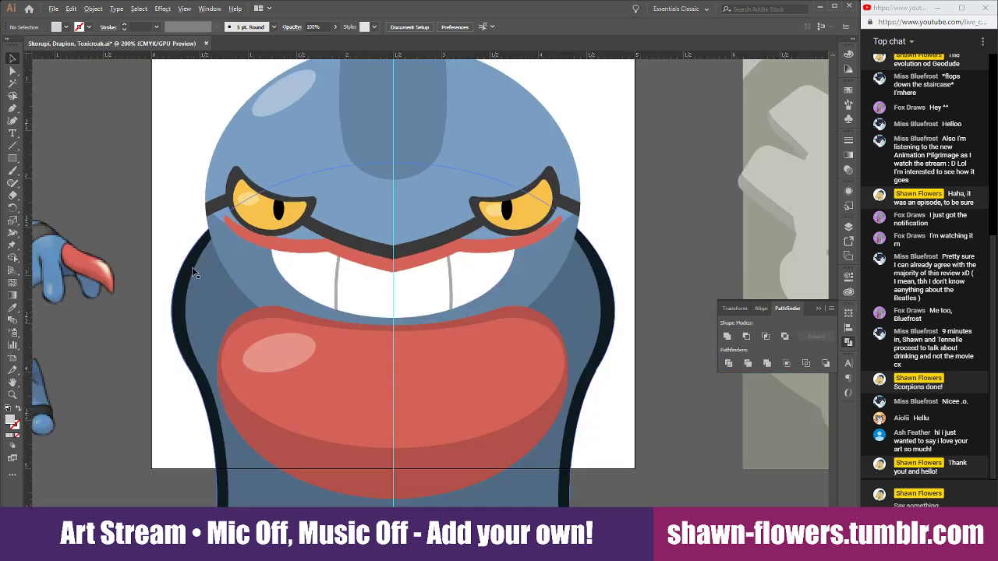
click(223, 199)
shift+click(569, 203)
shift+click(569, 204)
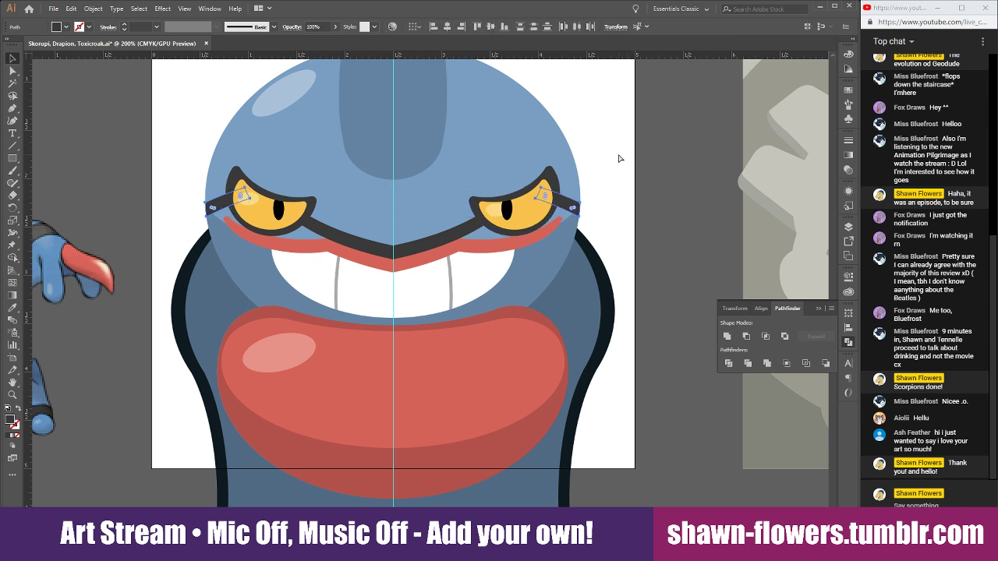
key(ctrl+[)
key(ctrl+z)
Send the dark strap at the outer corner of the right-hand eye one level backward.
click(619, 159)
click(571, 209)
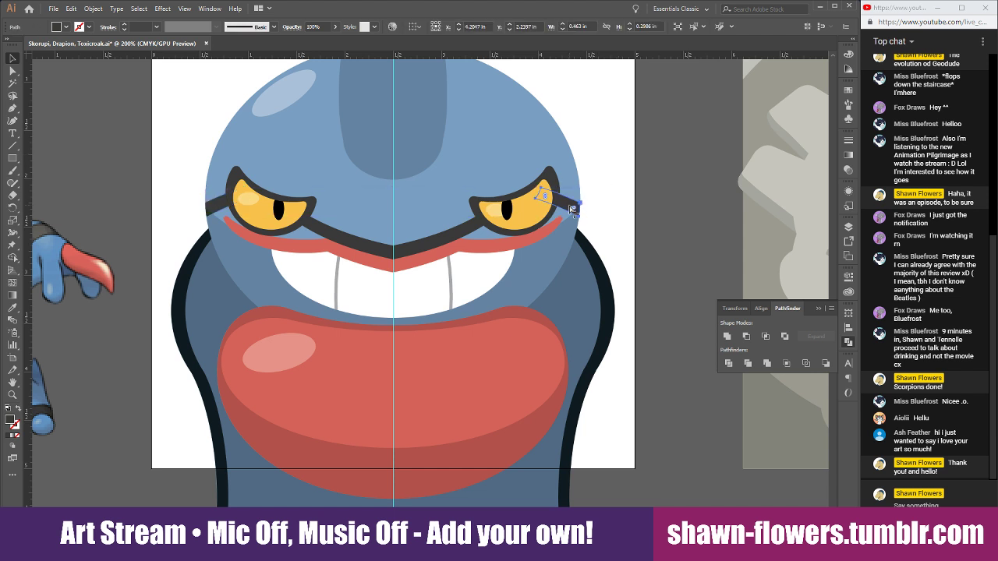
key(ctrl+[)
click(604, 173)
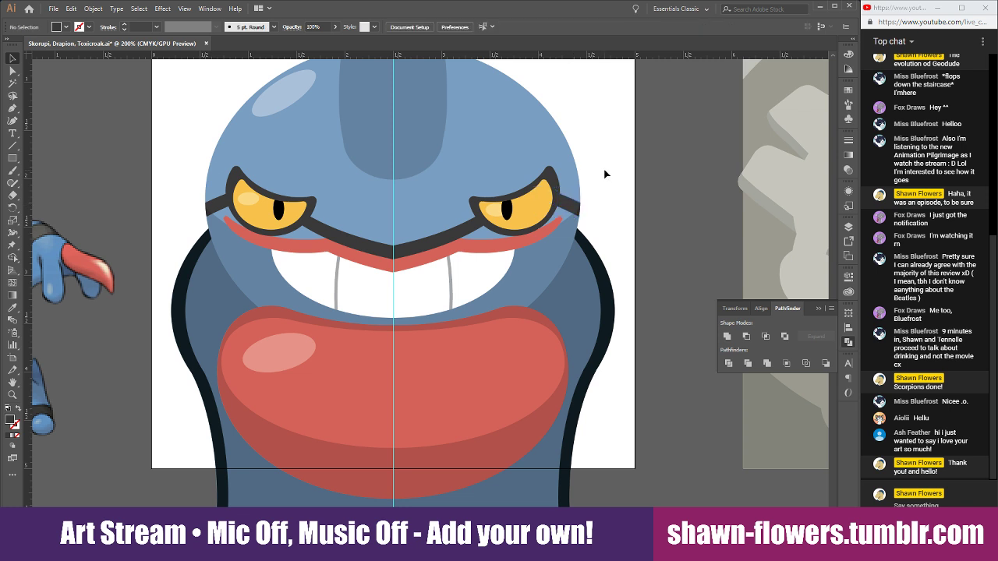
scroll(606, 248, up, 2)
scroll(587, 241, down, 4)
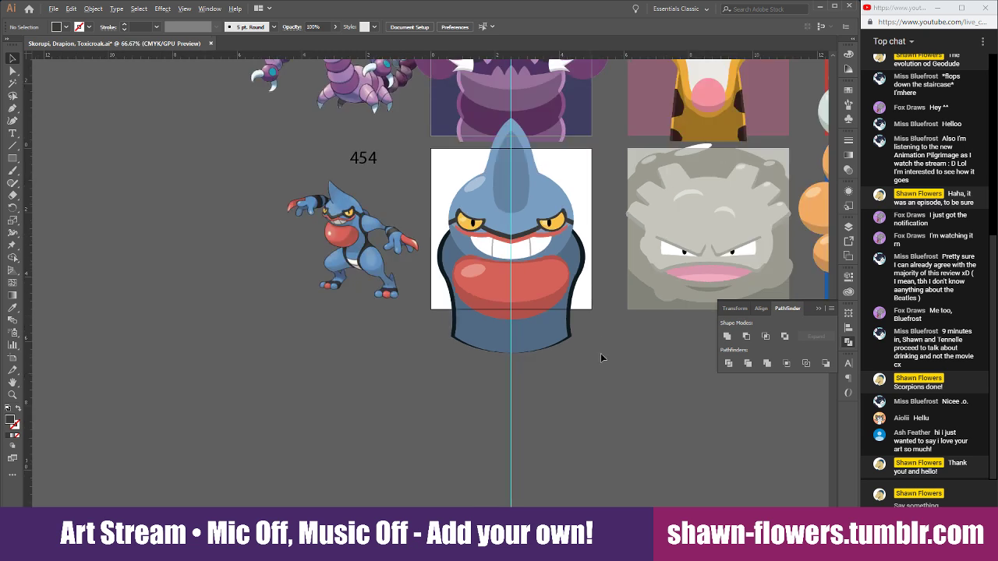
scroll(552, 387, up, 3)
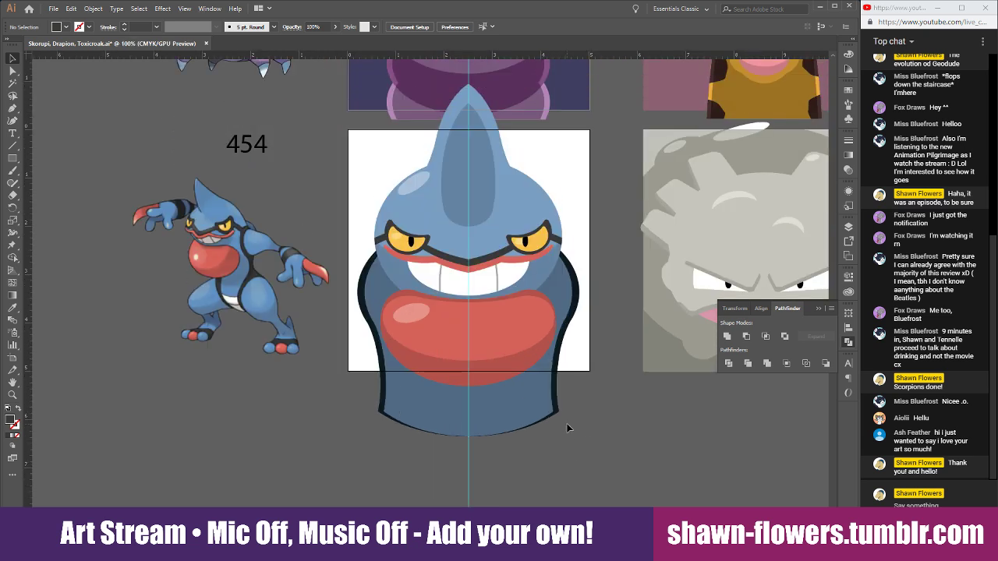
scroll(451, 285, up, 3)
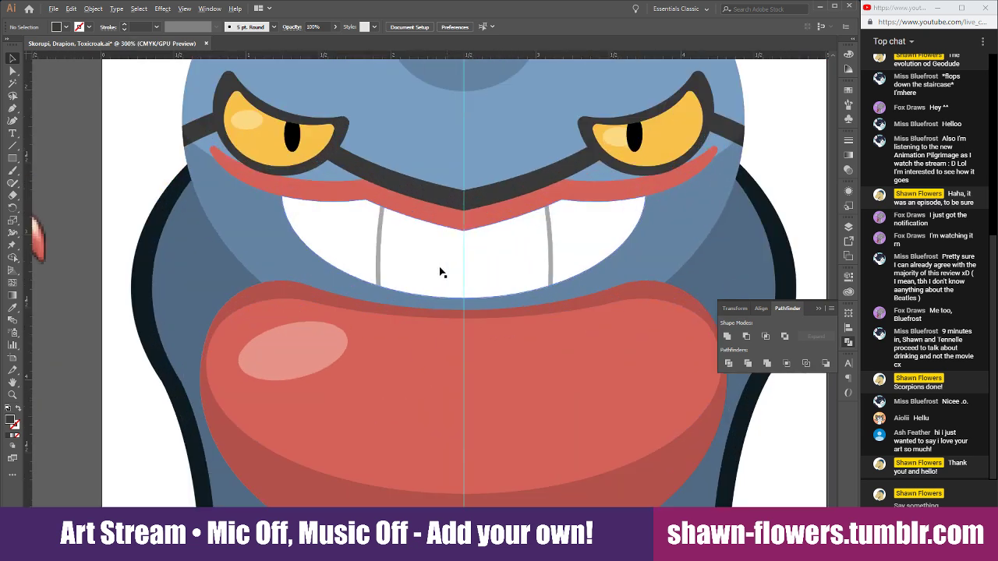
Duplicate the teeth shape in place and give the copy the translucent shadow fill sampled from the jaw crescent.
click(338, 232)
drag(356, 229, 343, 233)
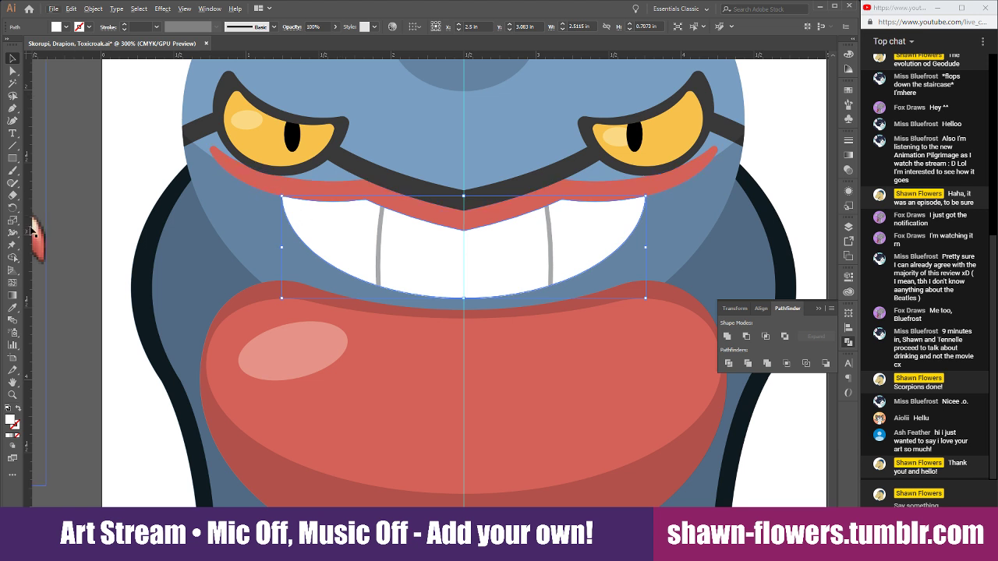
click(12, 307)
click(261, 214)
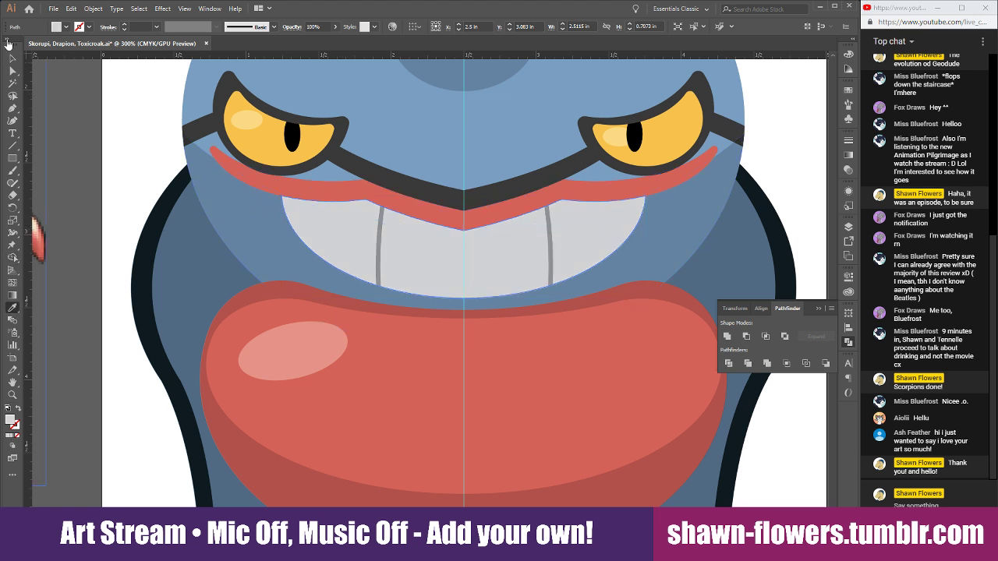
click(12, 59)
click(135, 95)
Examine the shaded teeth against the rest of the portrait and the reference artwork.
scroll(148, 141, down, 2)
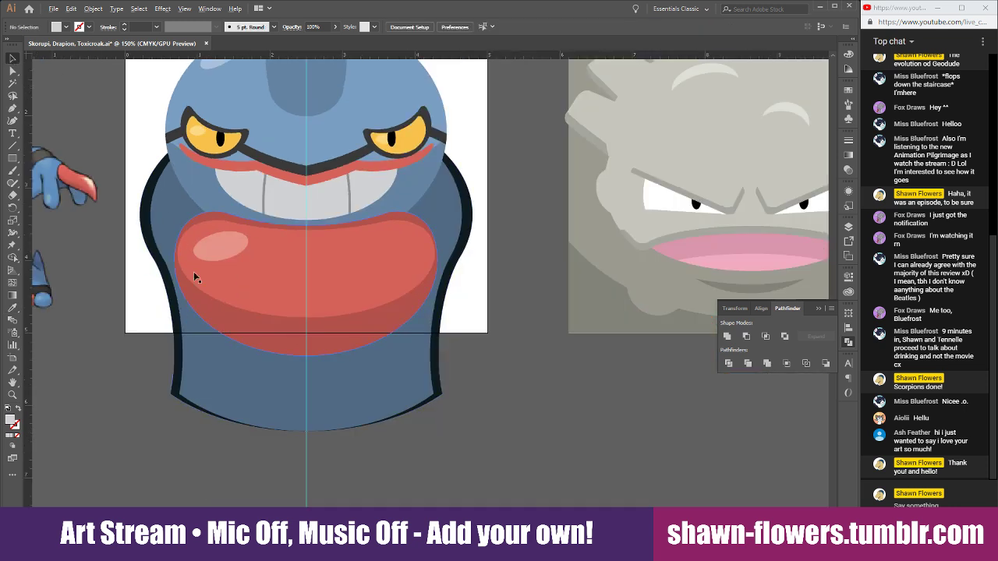
scroll(193, 271, up, 3)
scroll(546, 358, down, 1)
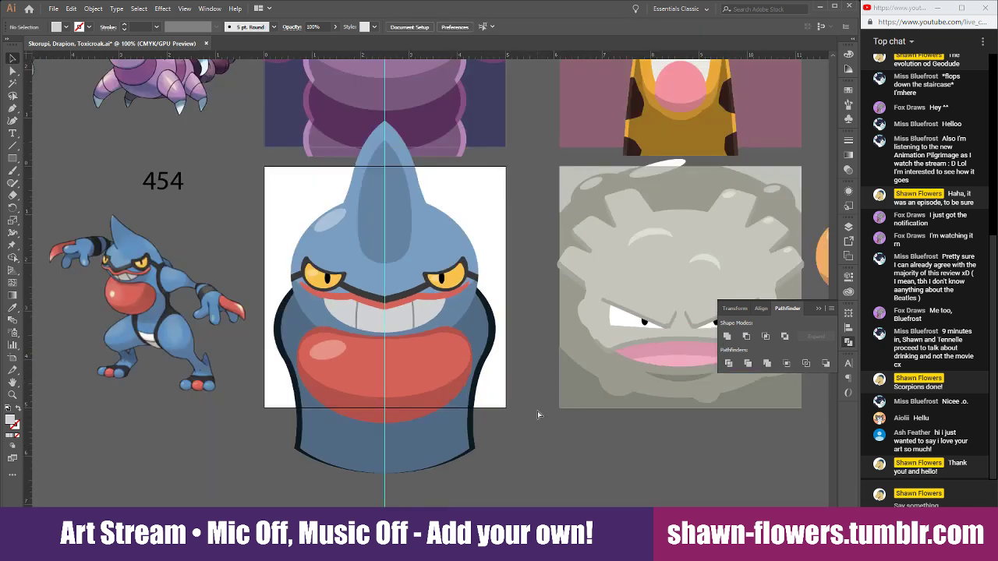
scroll(537, 415, left, 1)
scroll(416, 359, up, 3)
scroll(286, 307, down, 2)
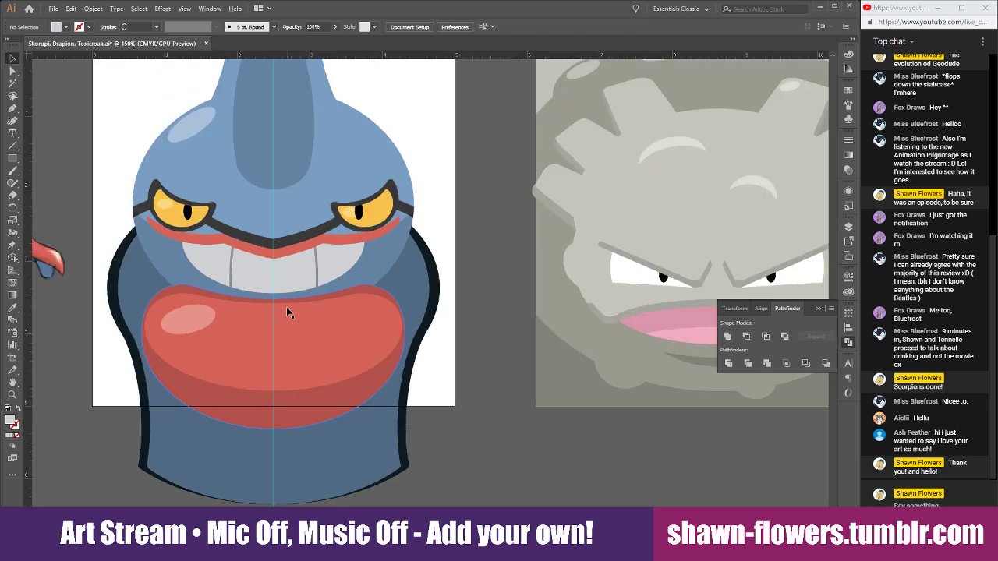
scroll(257, 302, down, 1)
scroll(373, 311, left, 1)
scroll(373, 311, up, 3)
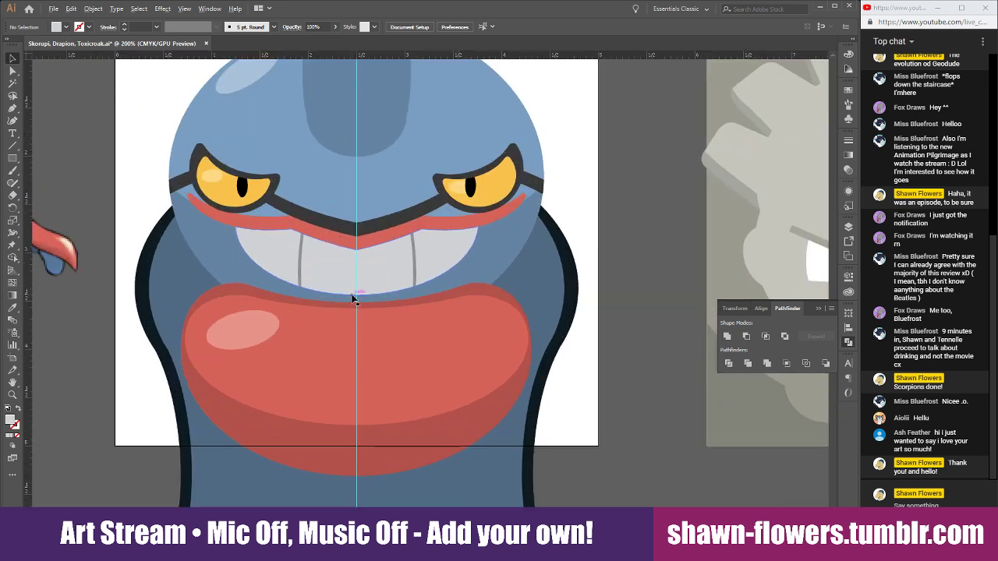
Shrink the teeth shadow copy from its upper edge to about 0.61 in tall, and delete it.
click(319, 242)
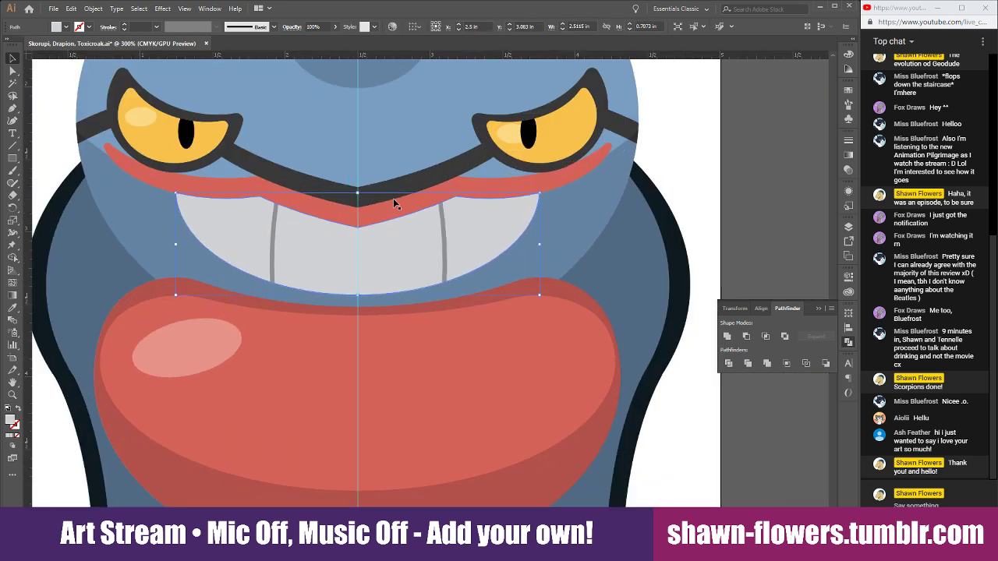
drag(357, 193, 357, 206)
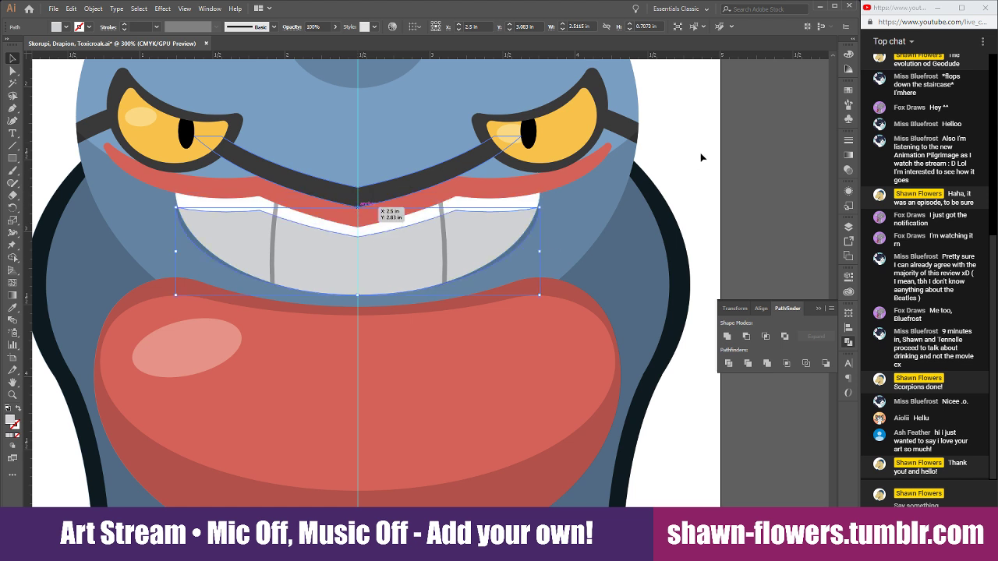
click(697, 147)
click(402, 263)
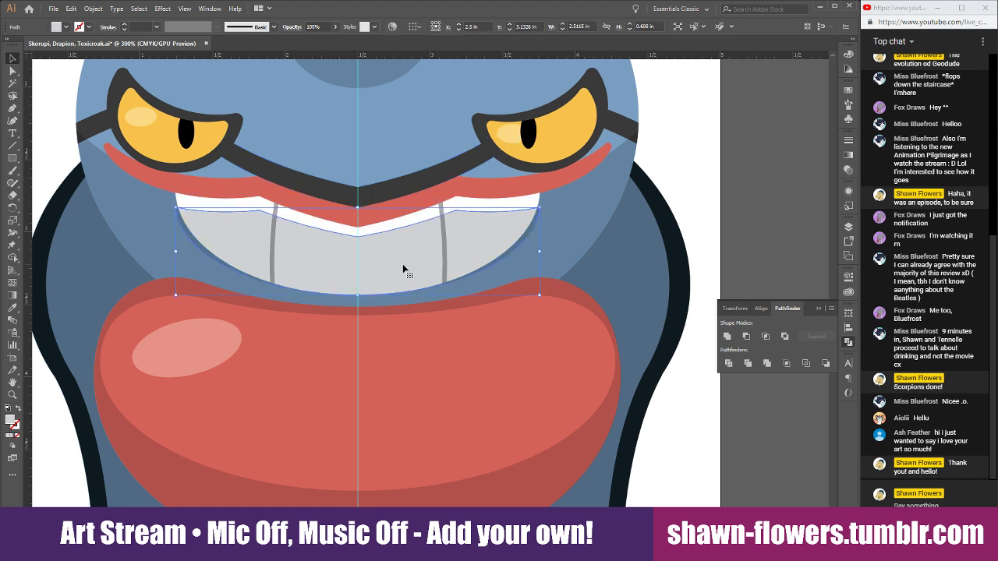
key(Delete)
scroll(697, 162, down, 1)
scroll(684, 176, up, 1)
scroll(686, 413, down, 1)
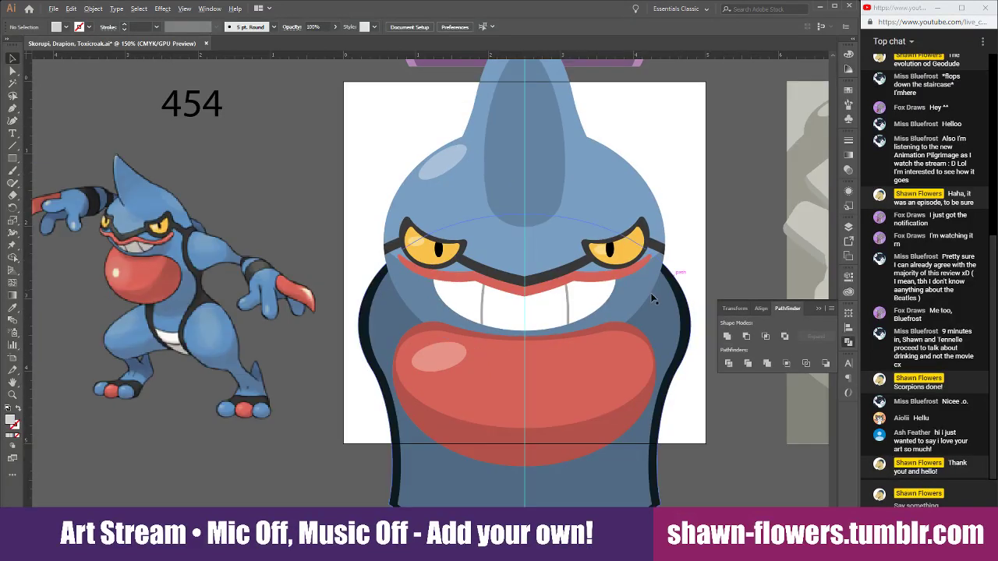
Bring the green teardrop shape from the spare shapes above the artboards down beside the Toxicroak portrait.
click(16, 163)
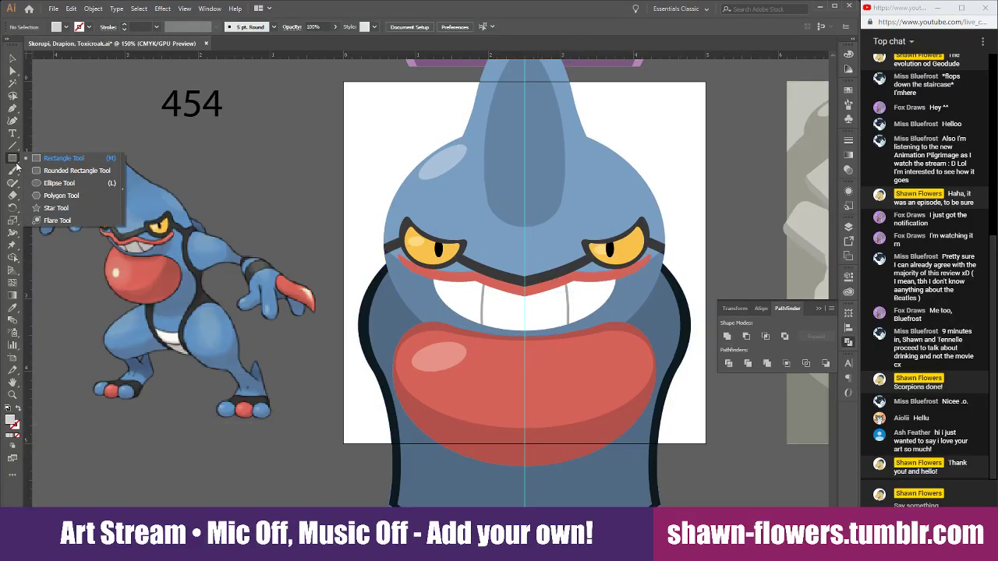
key(v)
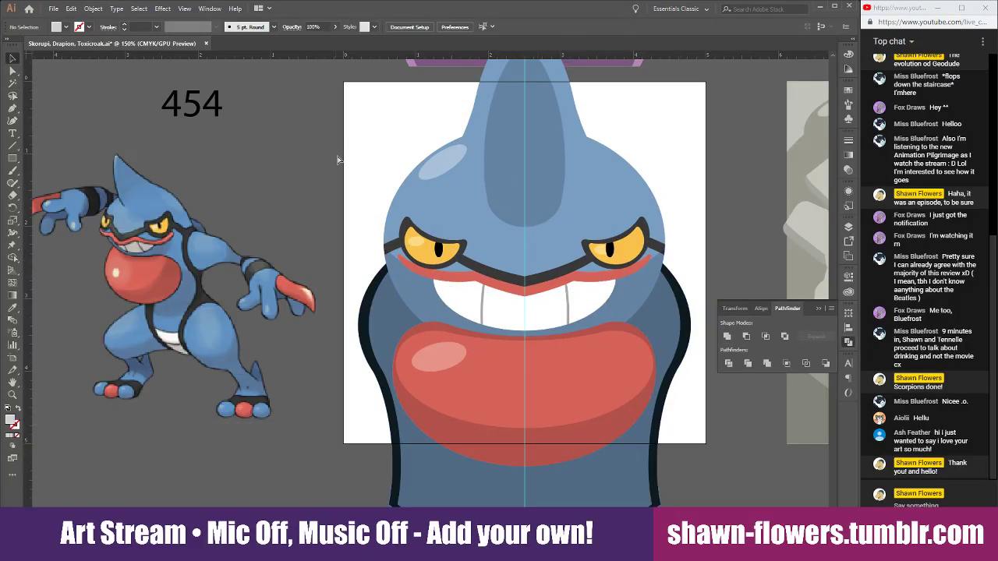
scroll(337, 160, right, 2)
scroll(440, 189, down, 1)
scroll(572, 257, up, 5)
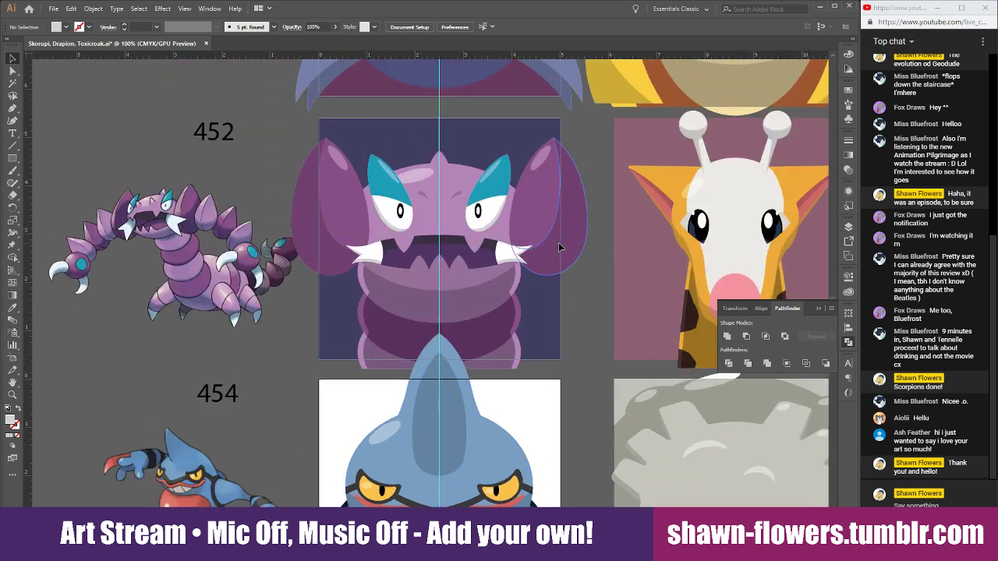
scroll(558, 243, down, 2)
scroll(616, 195, up, 4)
click(629, 131)
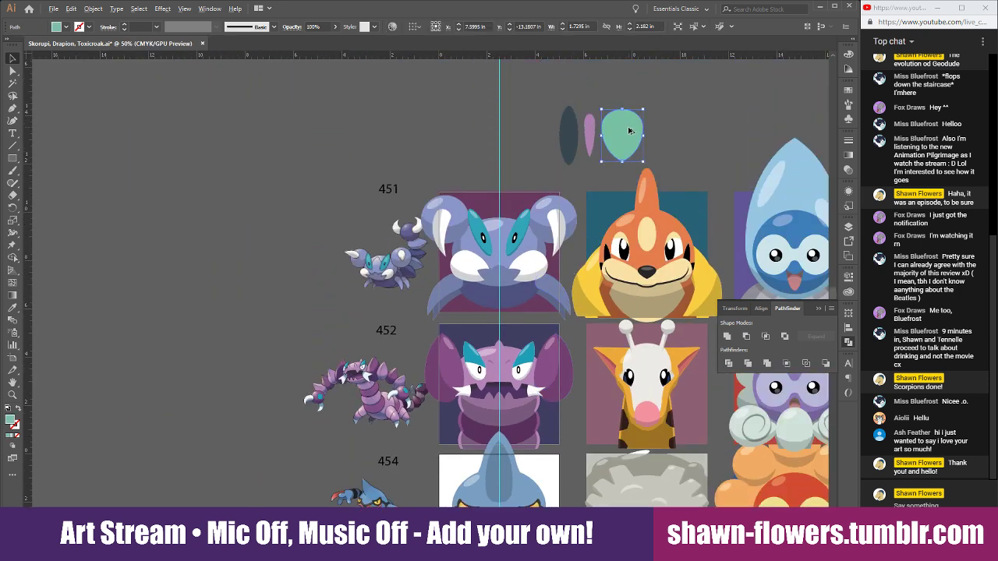
drag(629, 130, 434, 503)
scroll(467, 421, down, 4)
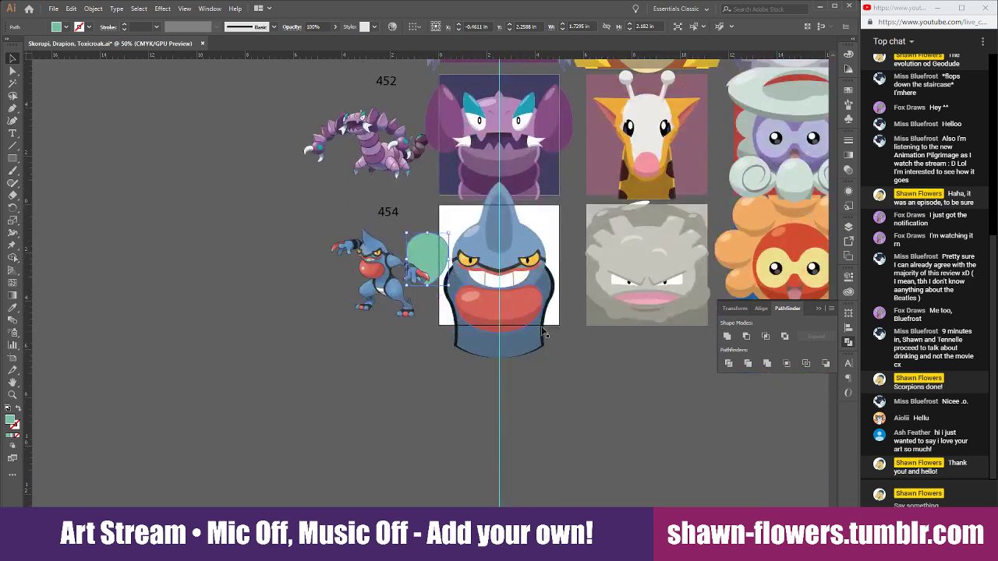
Turn the green teardrop onto its side against the body's left side, tip outward, and resize it to about 2.28 by 1.48 in.
scroll(468, 315, up, 3)
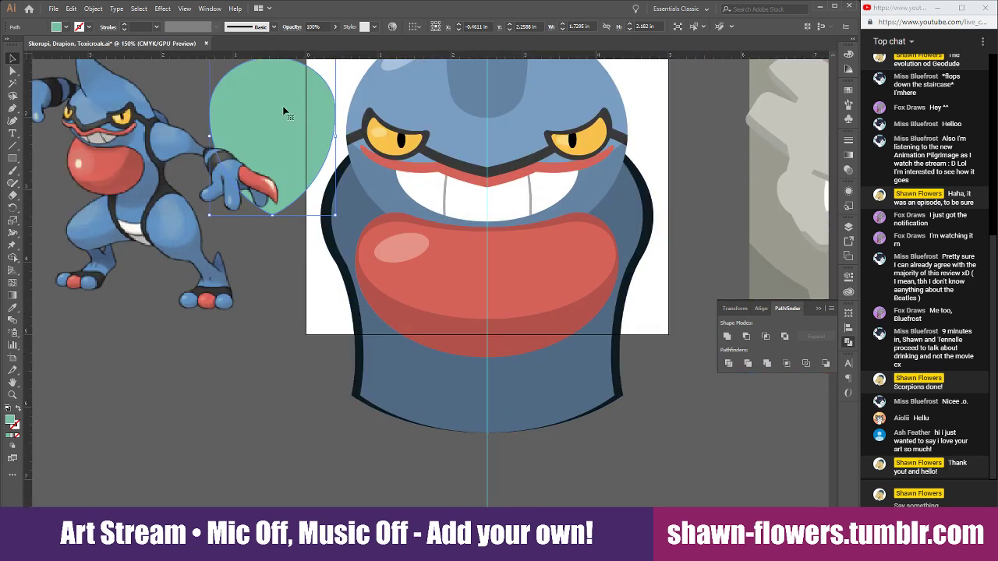
drag(284, 112, 328, 222)
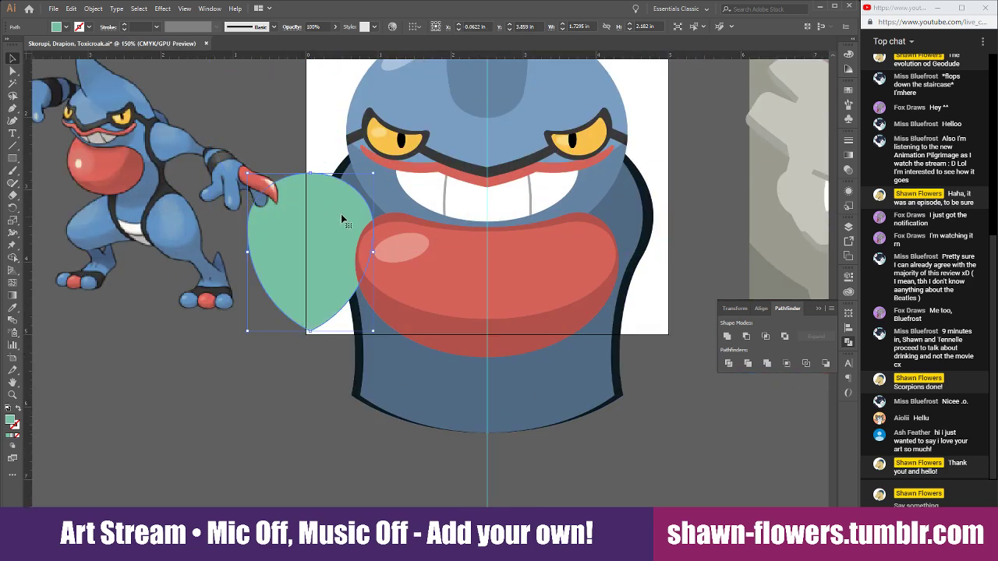
drag(375, 171, 379, 260)
drag(307, 225, 338, 205)
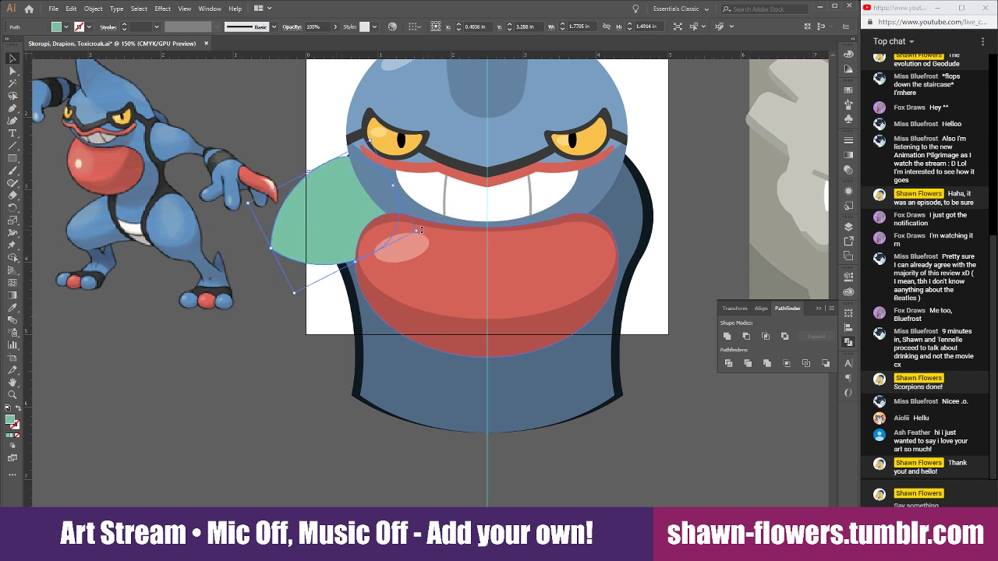
drag(421, 230, 430, 270)
drag(314, 216, 301, 209)
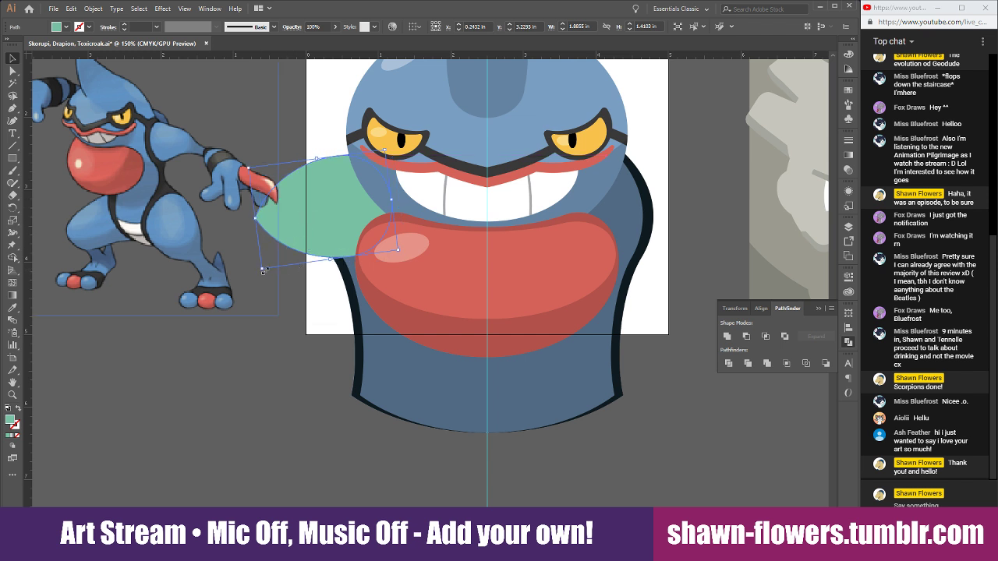
drag(264, 270, 233, 276)
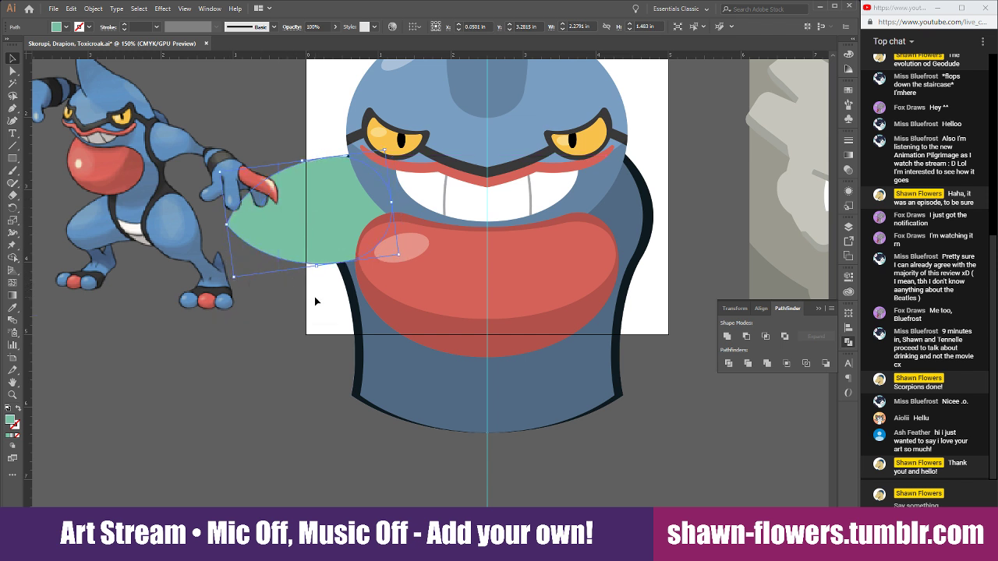
Send the green teardrop behind the body and its dark edge, and nudge it slightly toward the body.
key(ctrl+bracketleft)
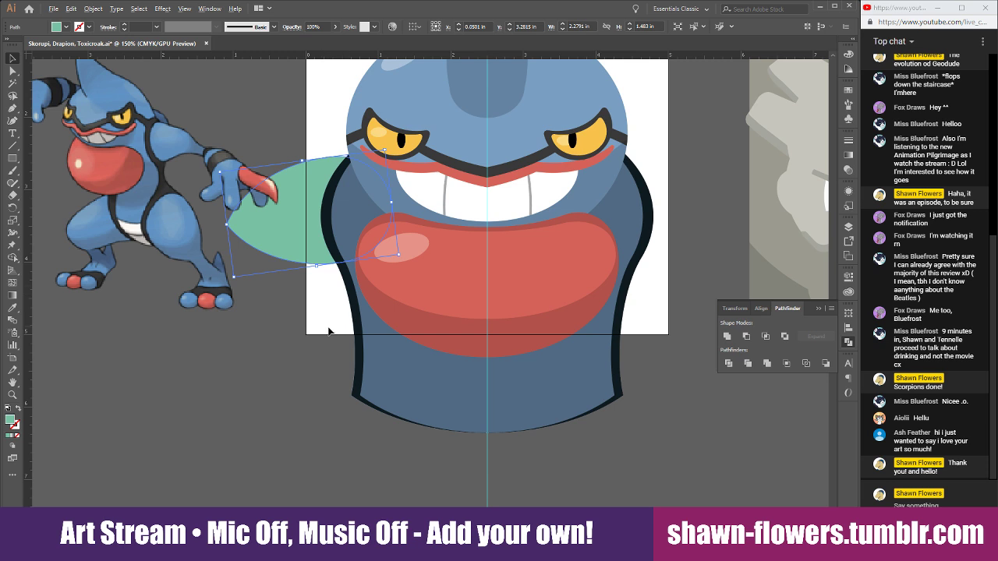
scroll(329, 328, up, 2)
scroll(320, 317, up, 4)
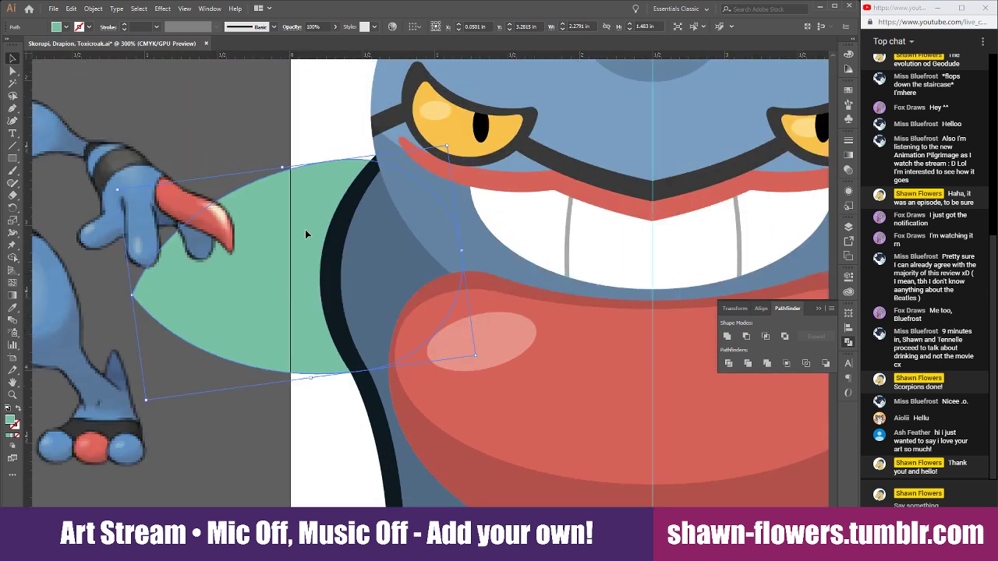
drag(306, 232, 309, 230)
click(325, 418)
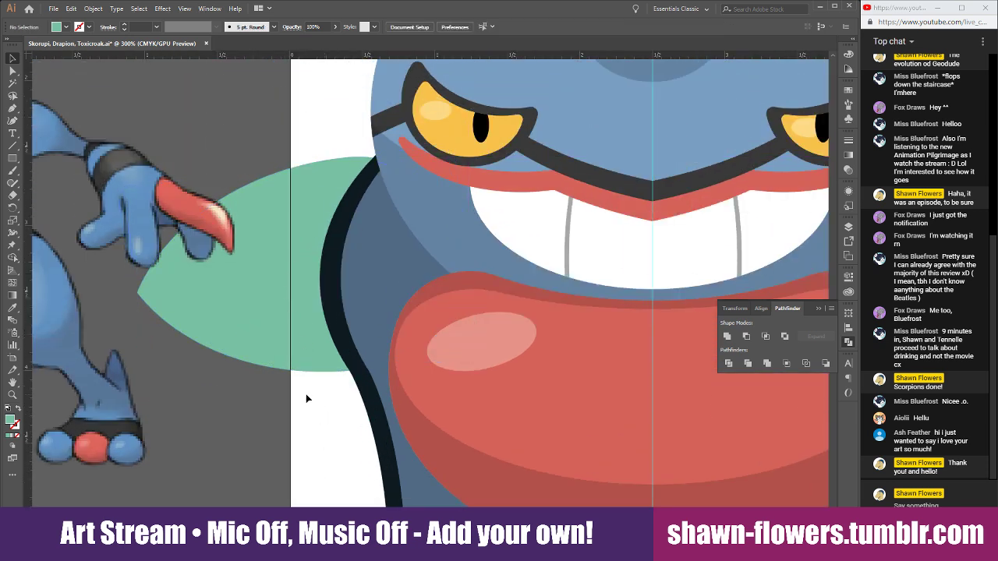
Fill the teardrop arm shape with the blue sampled from the head.
scroll(306, 394, down, 3)
click(295, 296)
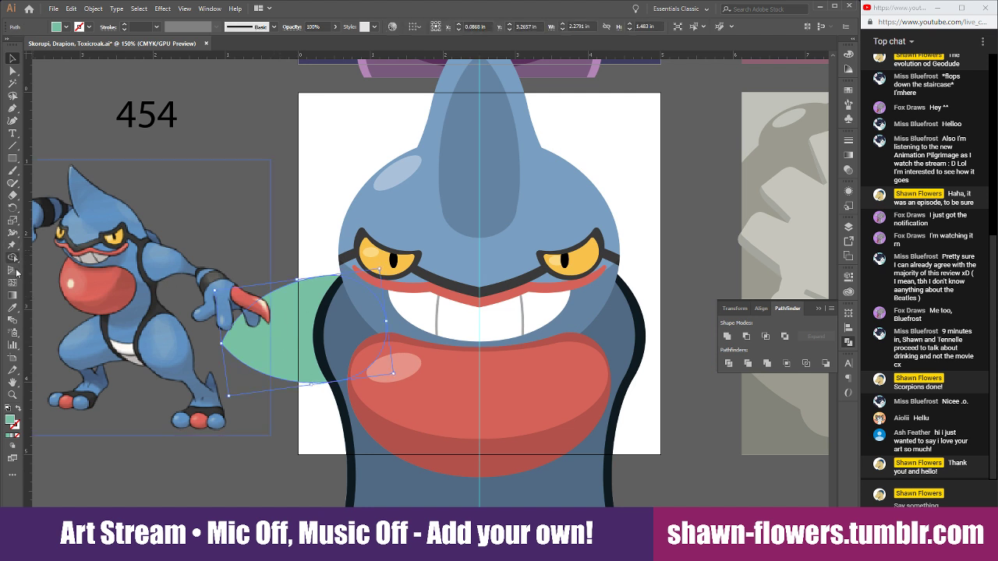
click(12, 309)
click(388, 215)
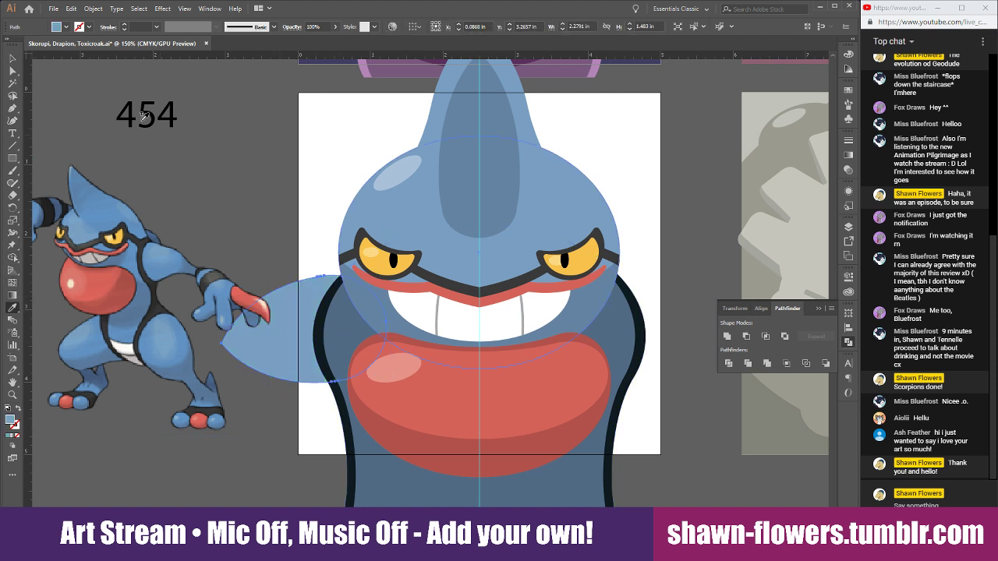
click(12, 58)
click(330, 164)
scroll(226, 224, right, 2)
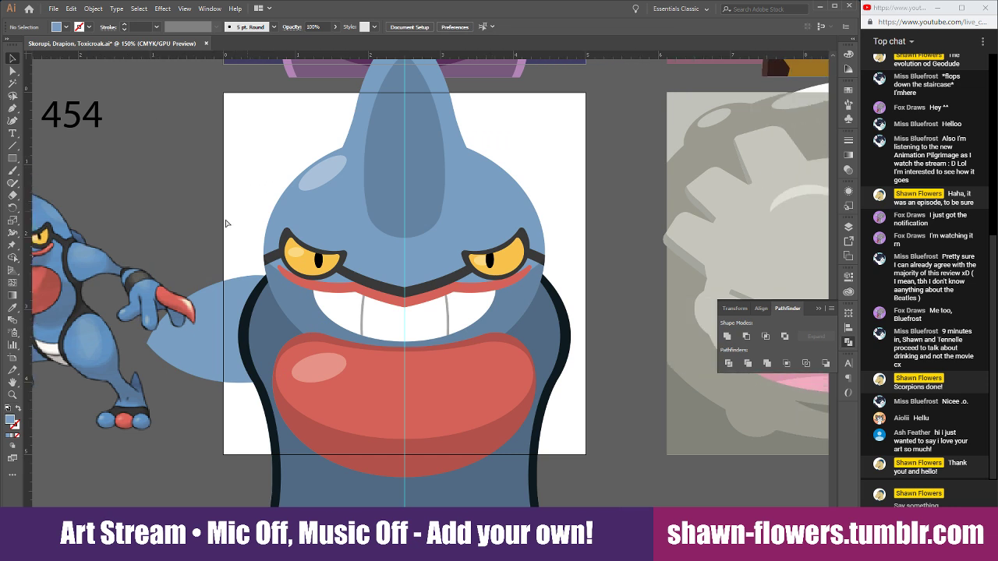
scroll(226, 224, down, 3)
scroll(274, 294, down, 1)
click(205, 209)
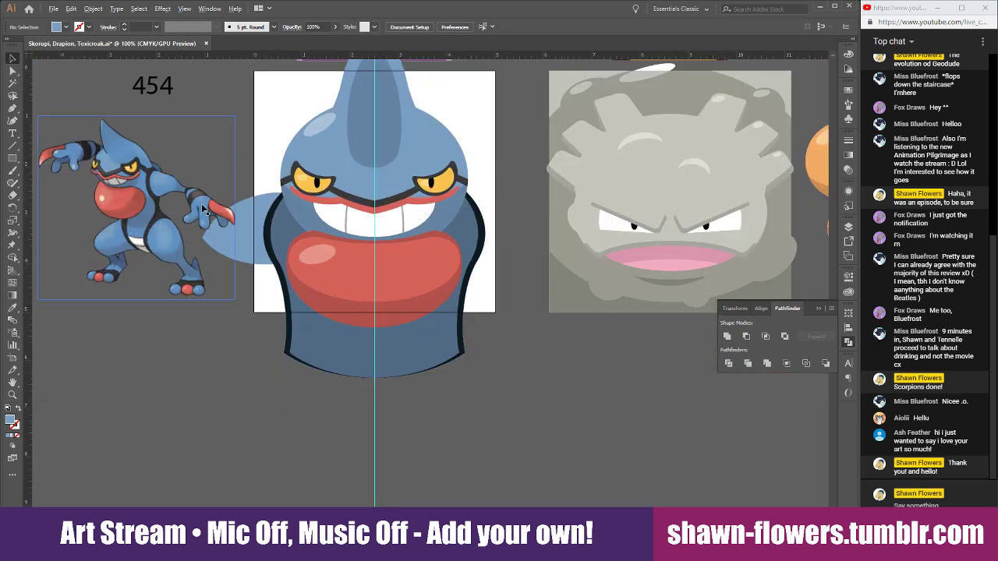
Duplicate the blue teardrop arm exactly over itself and fill the copy with the darker blue sampled from the body's shading.
scroll(203, 209, up, 3)
click(336, 316)
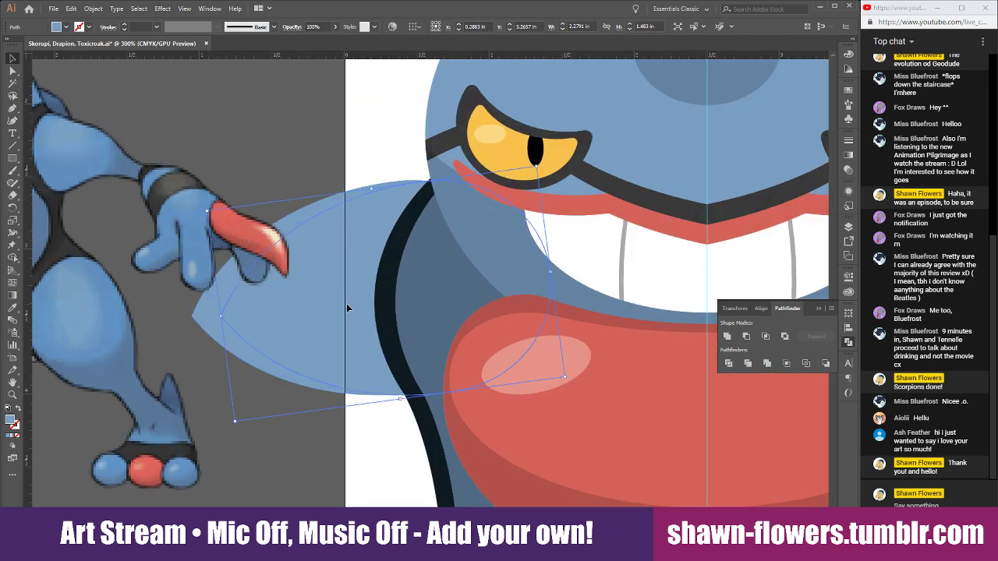
drag(348, 308, 319, 308)
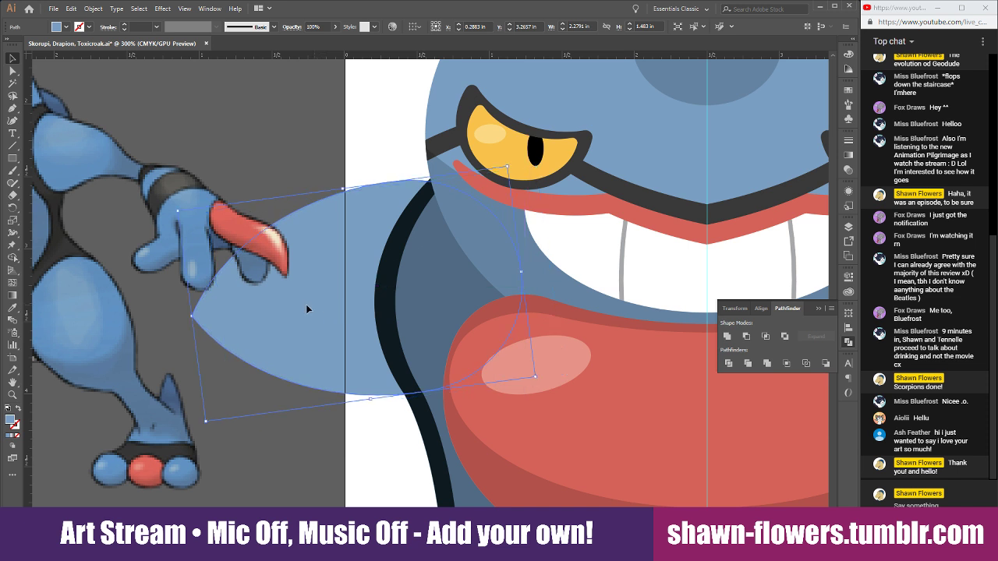
click(14, 308)
click(445, 274)
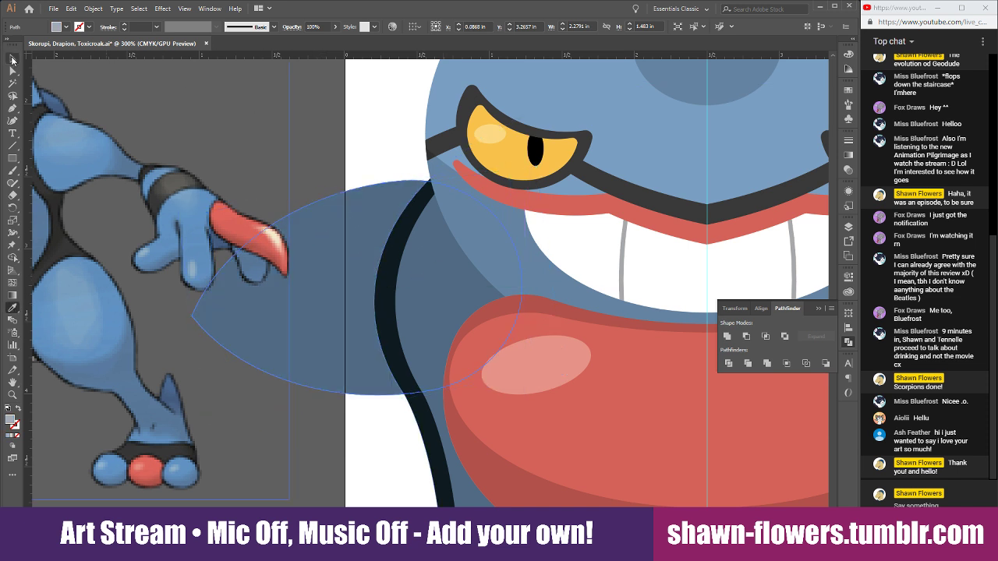
Cut the upper part out of the darker arm copy with an offset duplicate, leaving the shading along the arm's lower side.
click(12, 59)
drag(351, 350, 276, 189)
drag(345, 127, 361, 114)
click(360, 337)
click(746, 336)
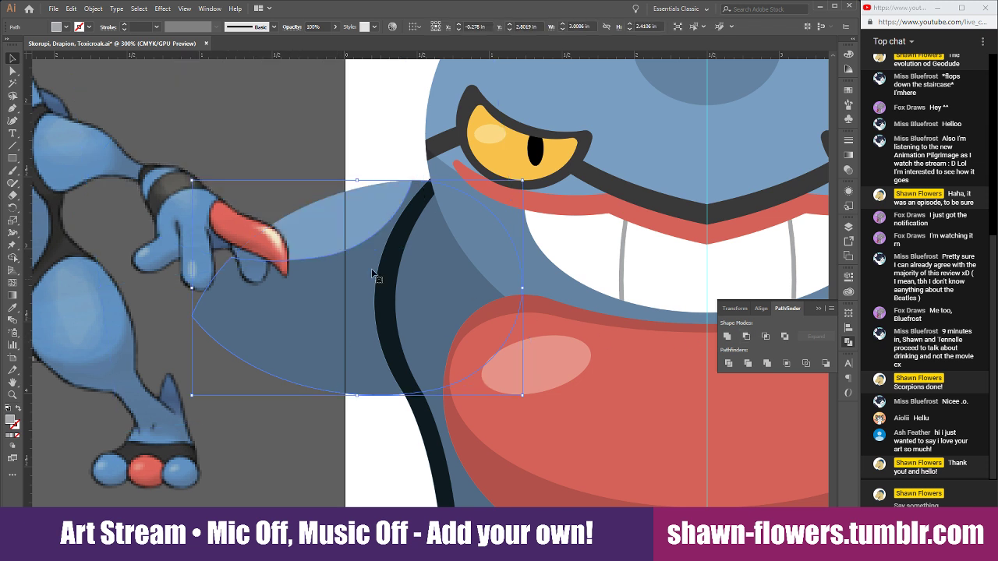
click(374, 146)
scroll(374, 146, down, 2)
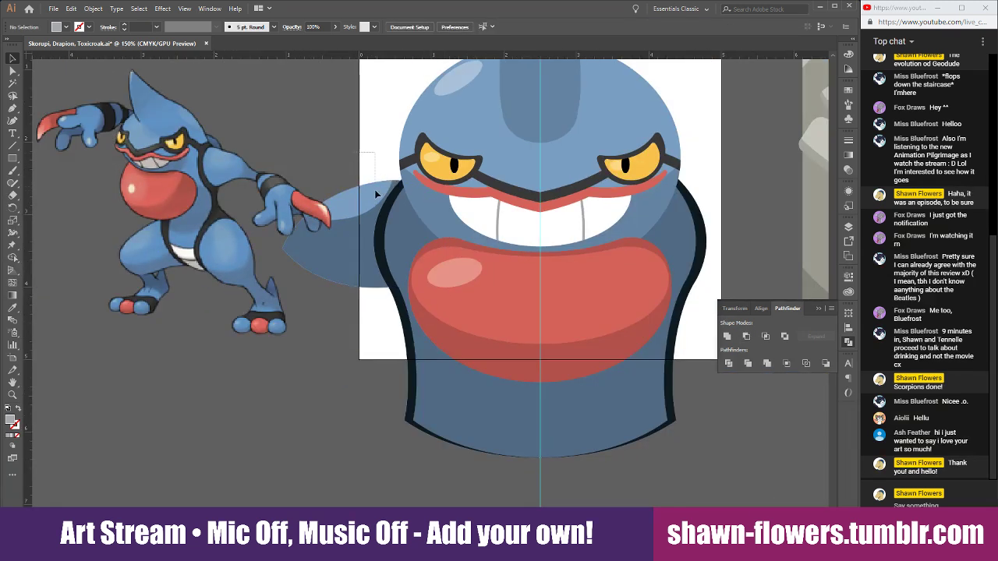
Copy the shaded arm's two shapes across to the body's right side and reflect them about the vertical axis.
drag(366, 236, 734, 237)
click(92, 8)
mouse_move(117, 21)
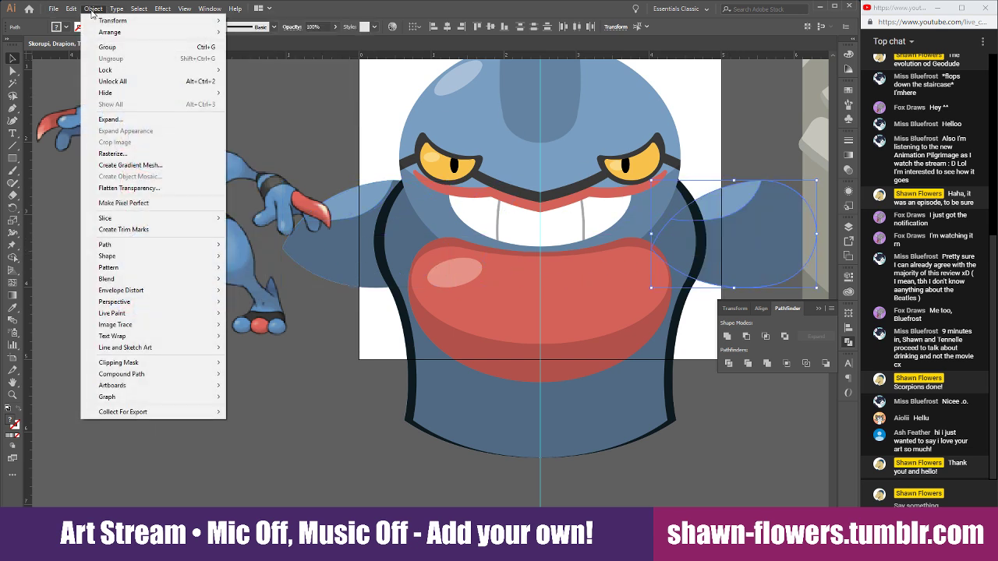
click(252, 59)
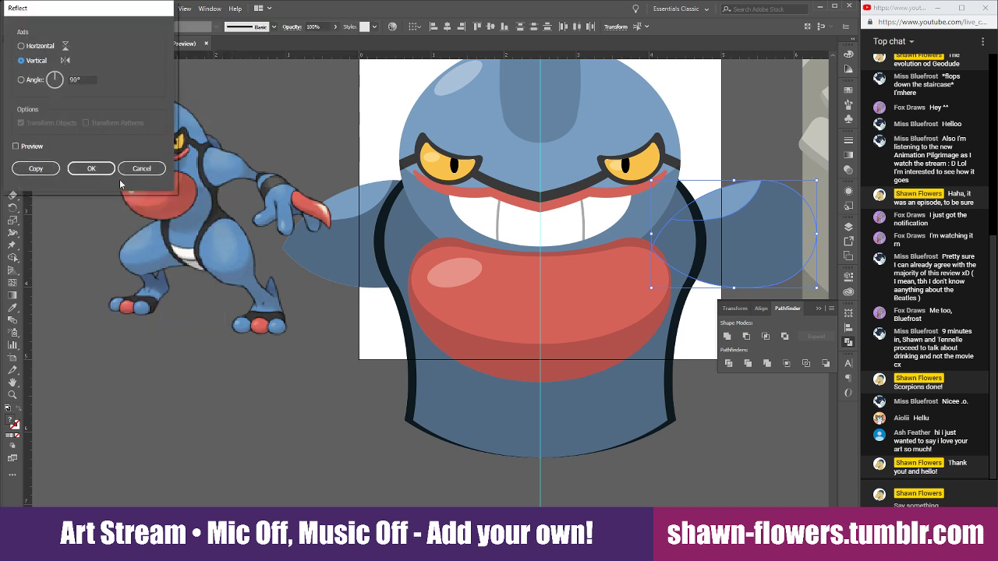
click(85, 170)
Shift the mirrored arm inward against the body so both arms sit symmetrically about the centre guide.
scroll(567, 260, right, 1)
scroll(567, 260, right, 1)
scroll(624, 234, up, 1)
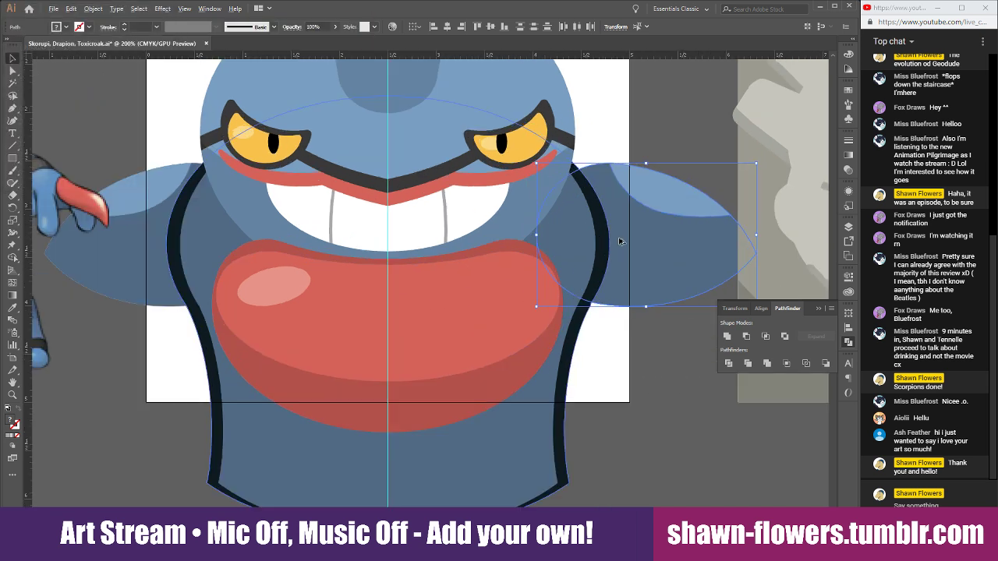
drag(688, 243, 639, 244)
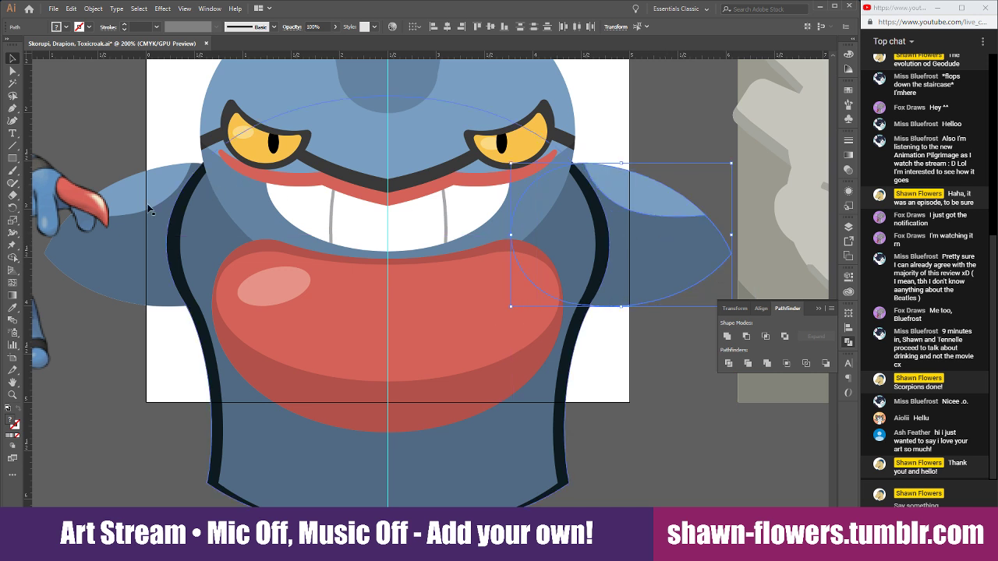
shift+click(160, 241)
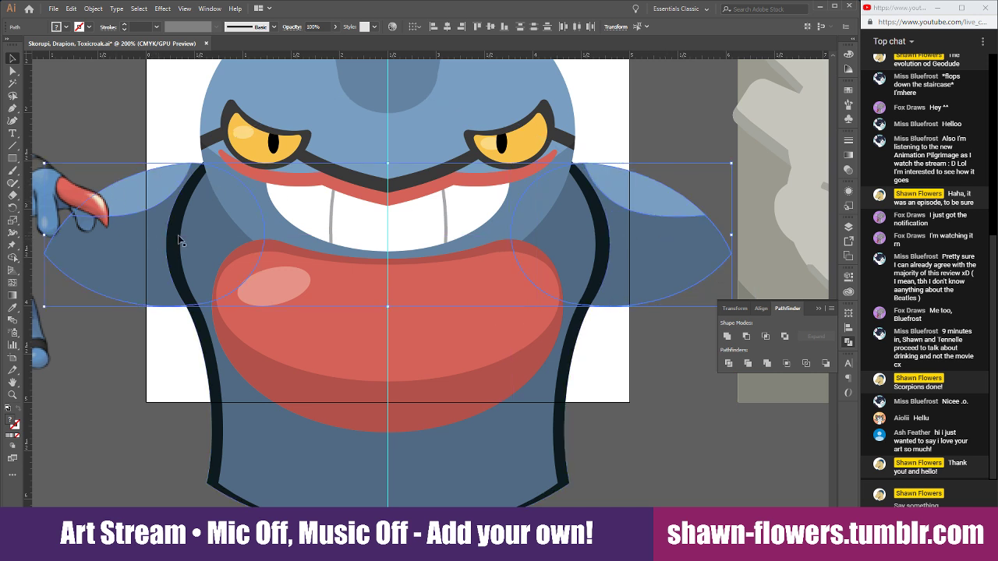
scroll(424, 216, up, 1)
scroll(538, 224, down, 2)
click(626, 127)
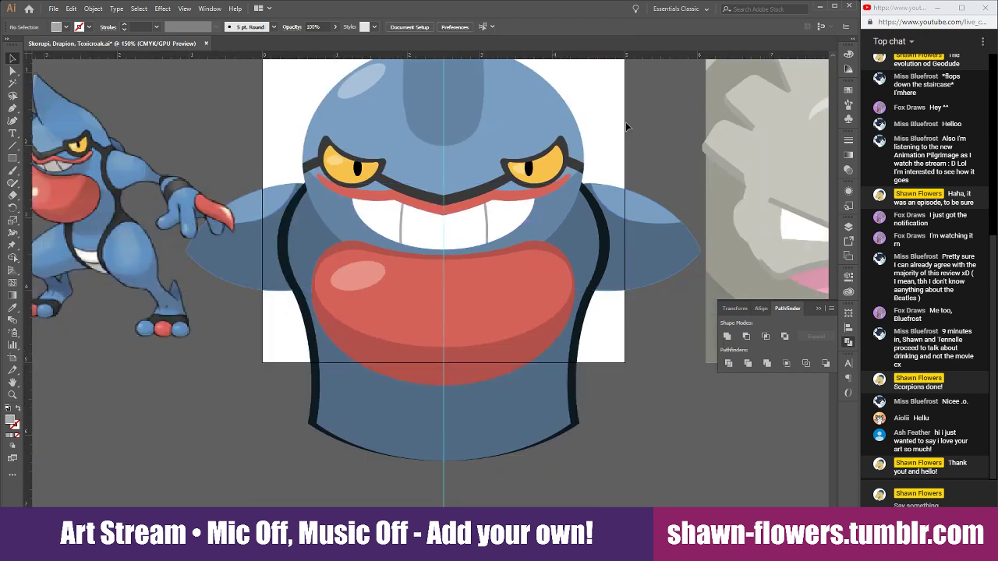
Draw a 5 by 5 in background square covering the Toxicroak artboard and send it to the back.
scroll(622, 326, down, 1)
scroll(625, 349, up, 3)
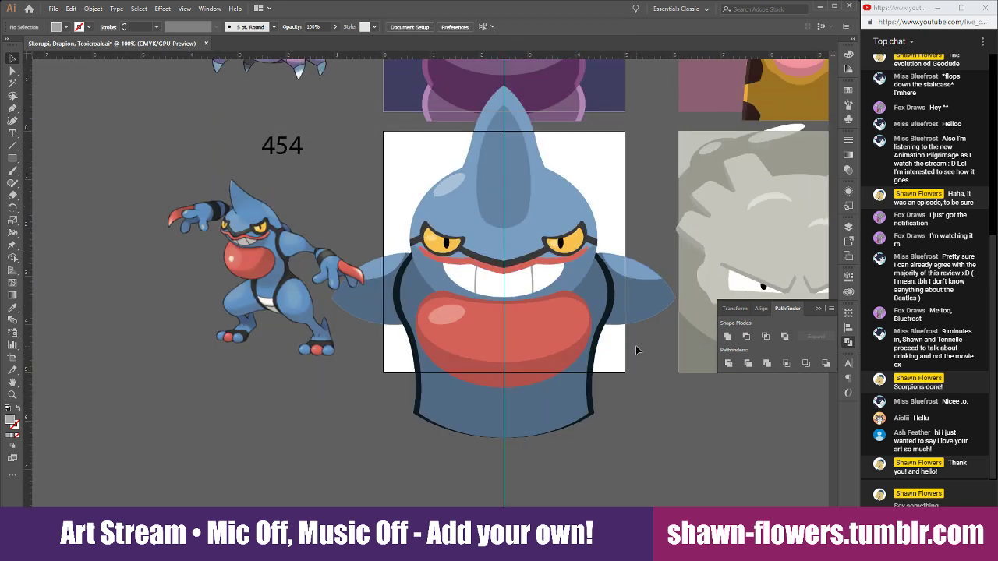
scroll(636, 328, right, 2)
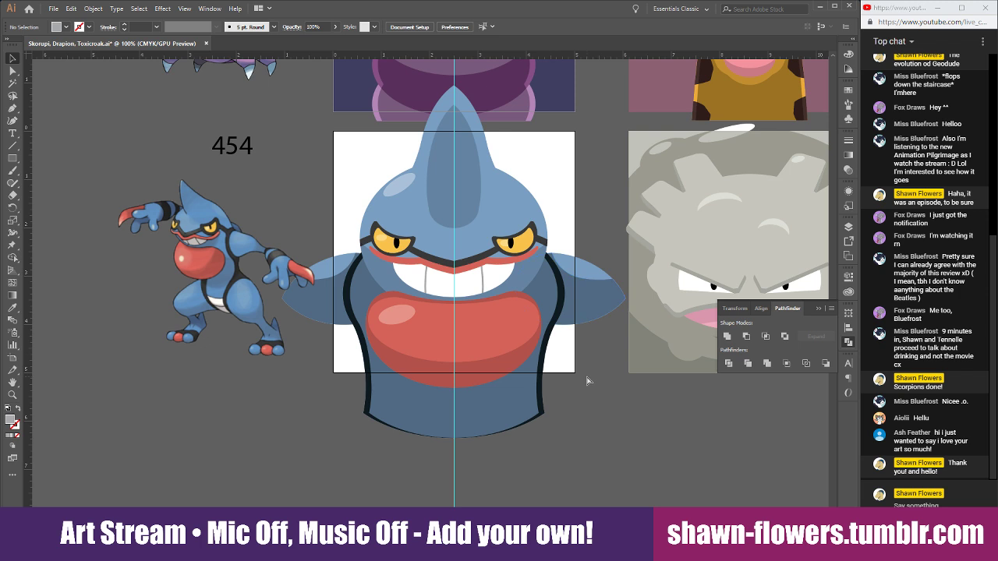
scroll(560, 355, up, 1)
scroll(560, 355, down, 1)
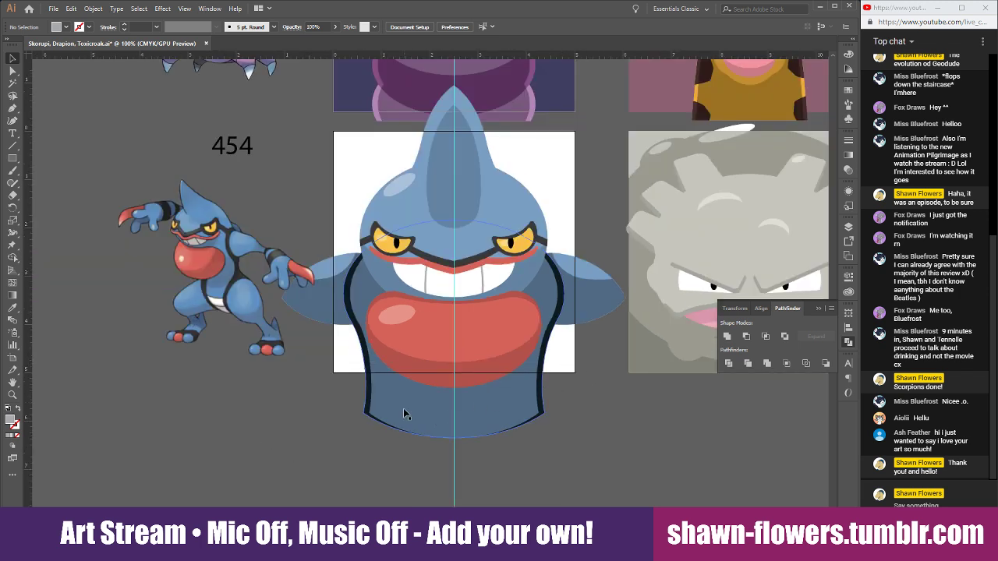
scroll(538, 430, up, 1)
scroll(366, 385, up, 2)
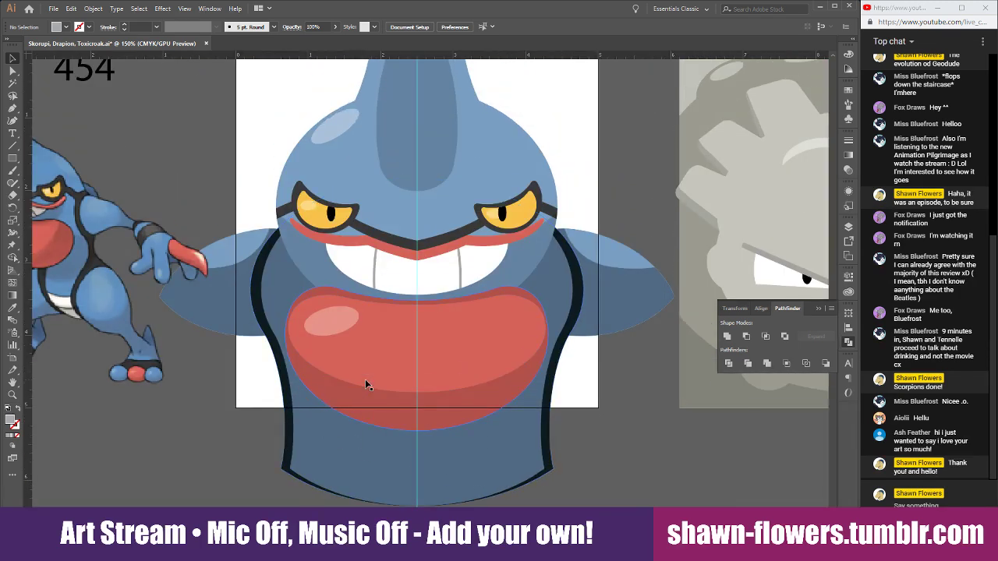
scroll(326, 379, down, 1)
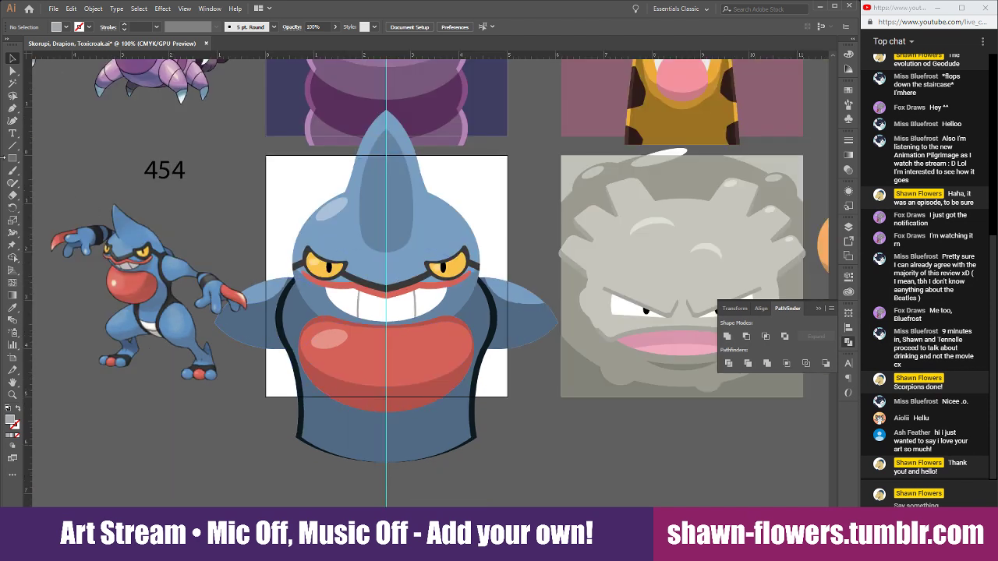
click(18, 158)
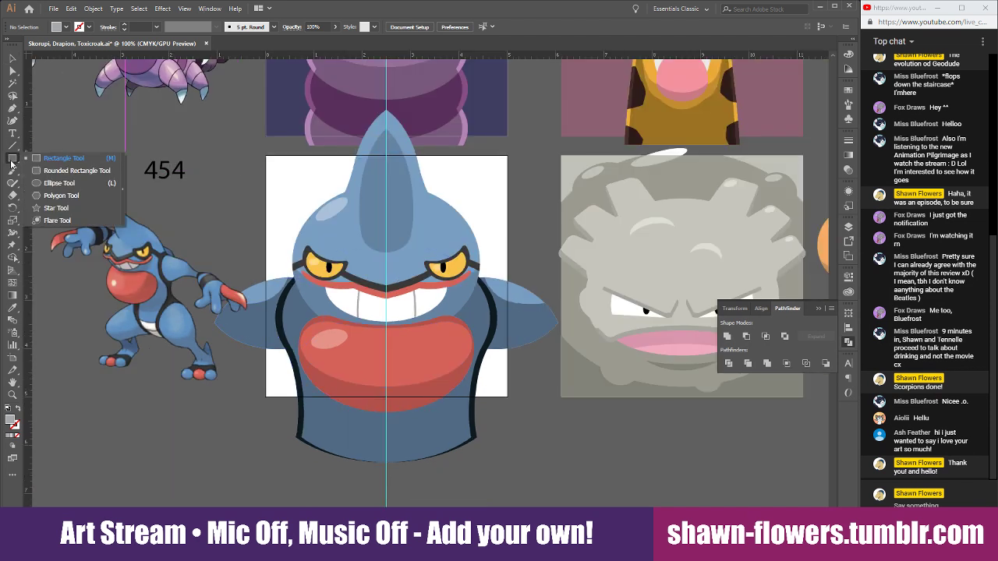
drag(265, 155, 508, 396)
key(ctrl+shift+bracketleft)
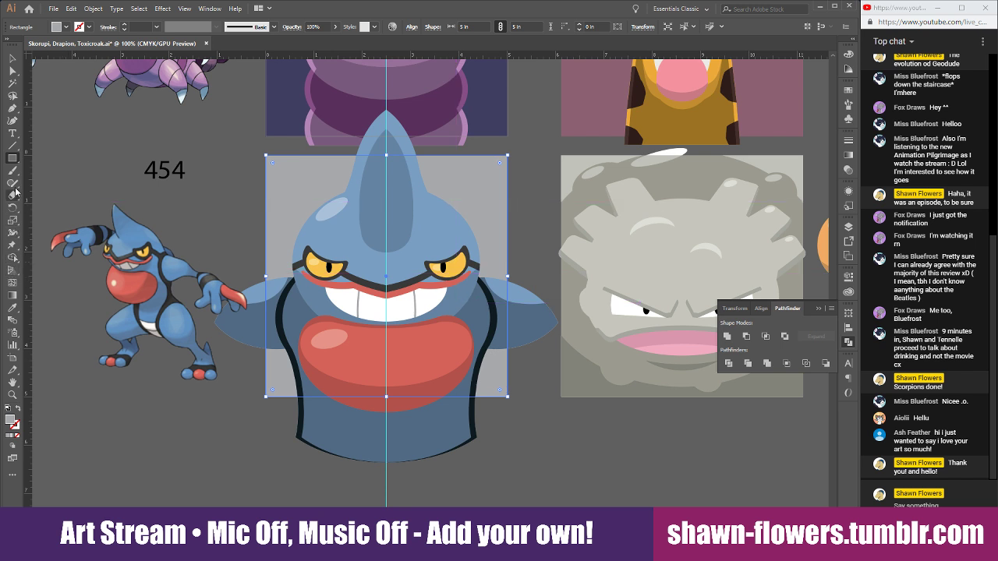
Fill the background square with the red sampled from the reference's throat sac and dull it by raising its cyan.
click(13, 309)
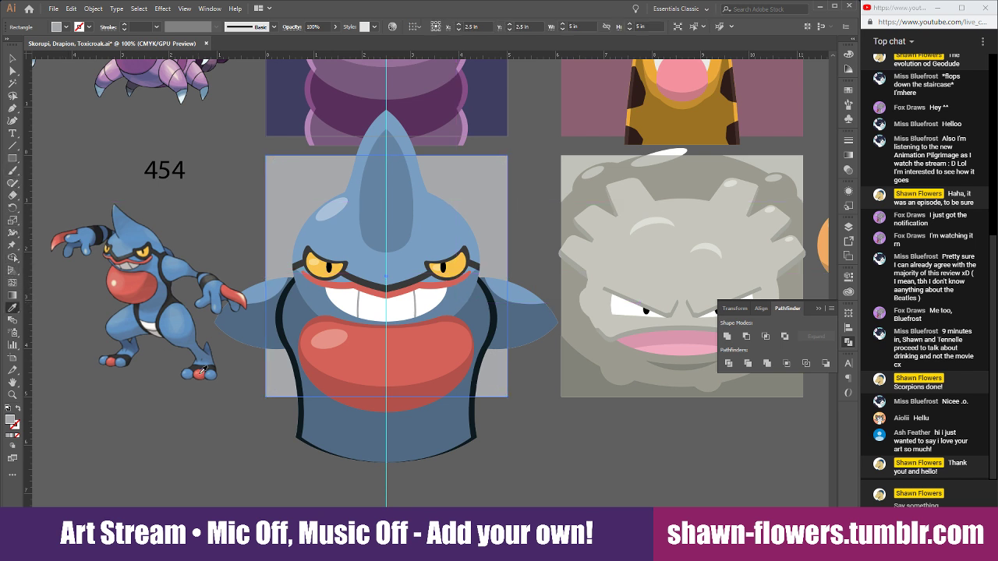
click(153, 287)
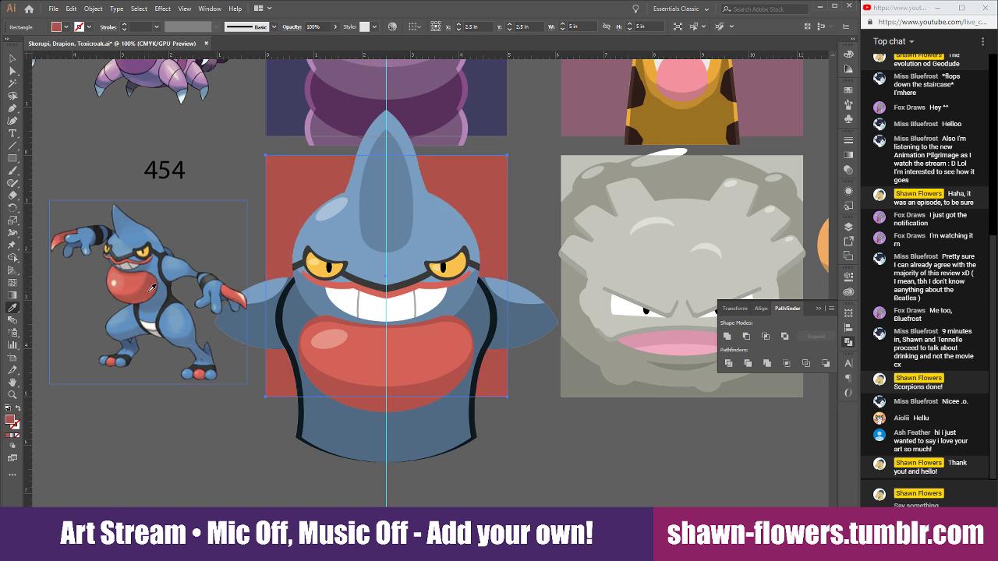
key(ctrl)
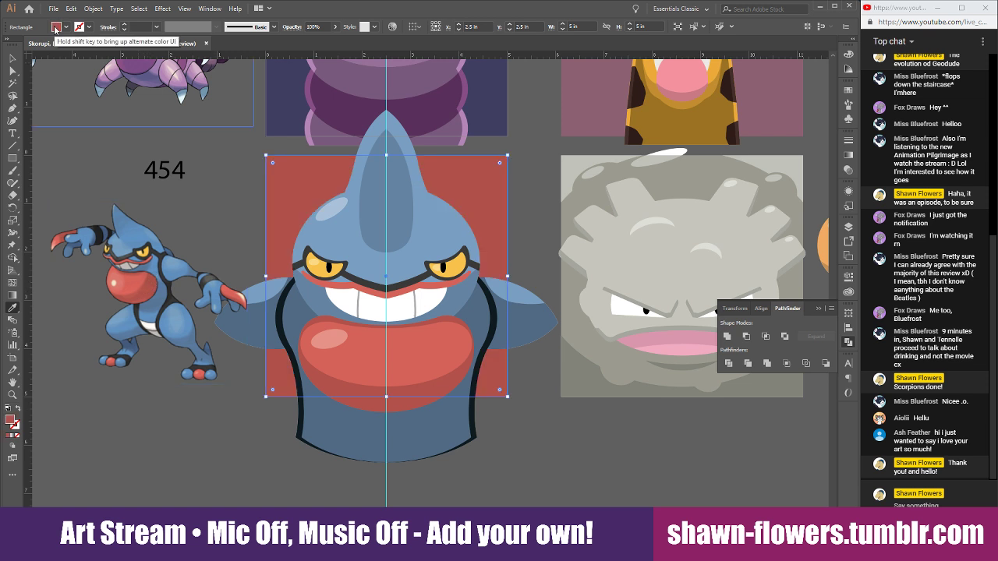
shift+click(54, 29)
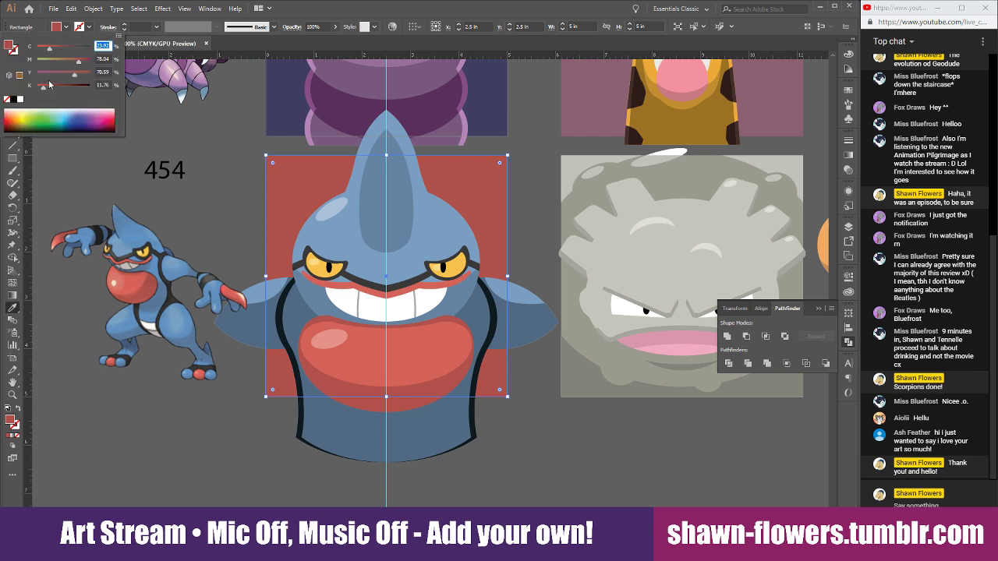
drag(54, 52, 60, 50)
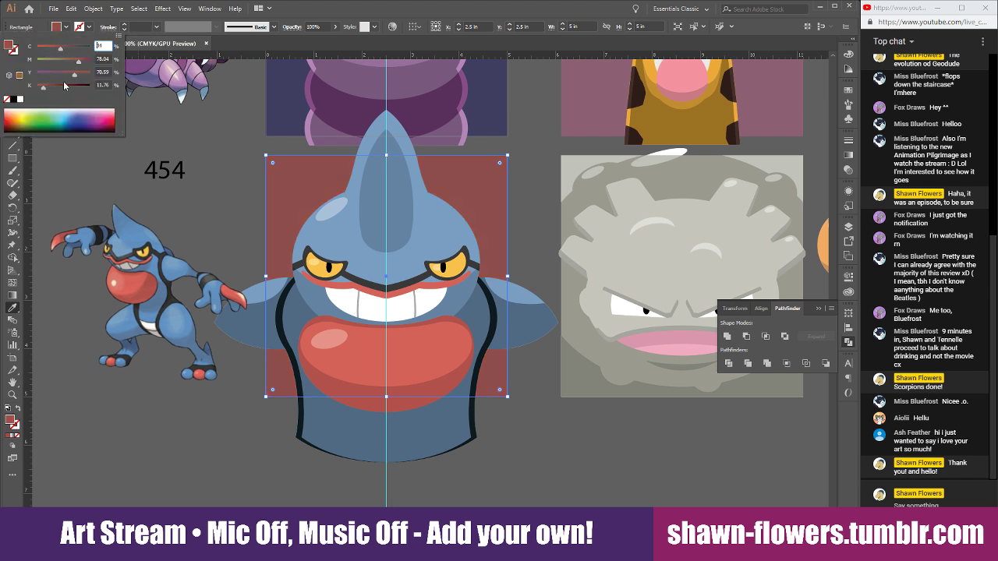
Darken the background square's fill to deep red 661F1F and deselect the square.
double_click(9, 49)
click(248, 141)
drag(249, 141, 261, 148)
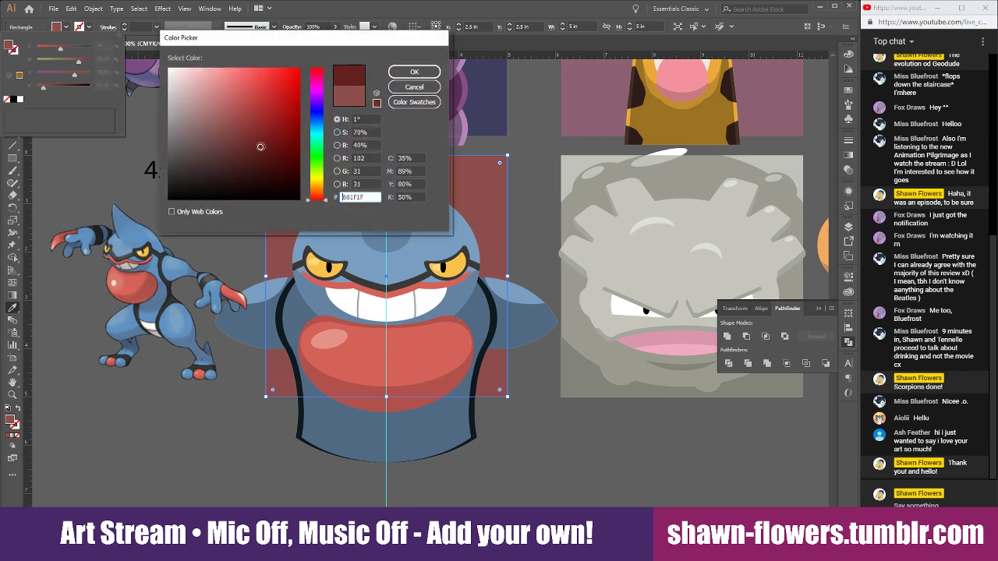
click(414, 72)
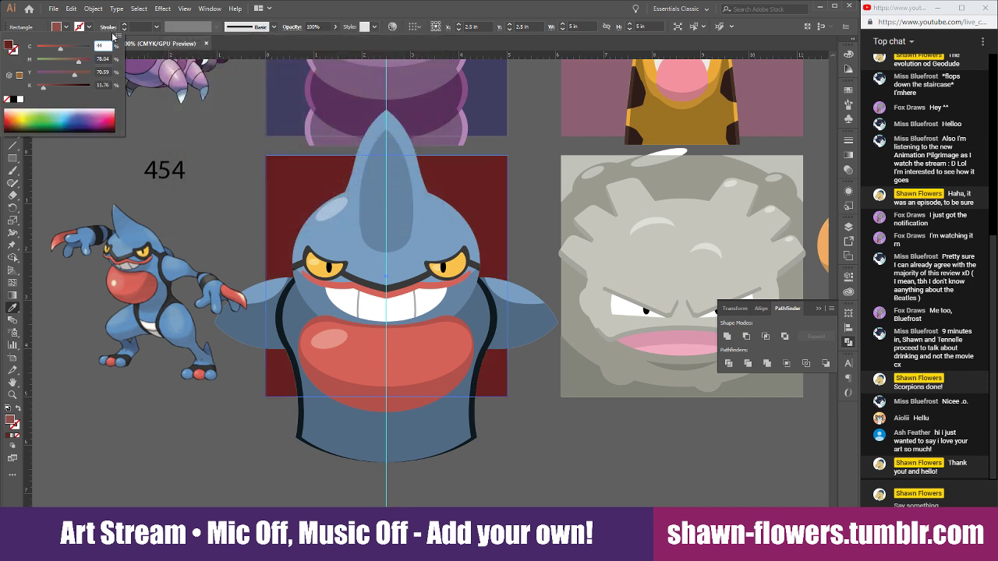
click(14, 57)
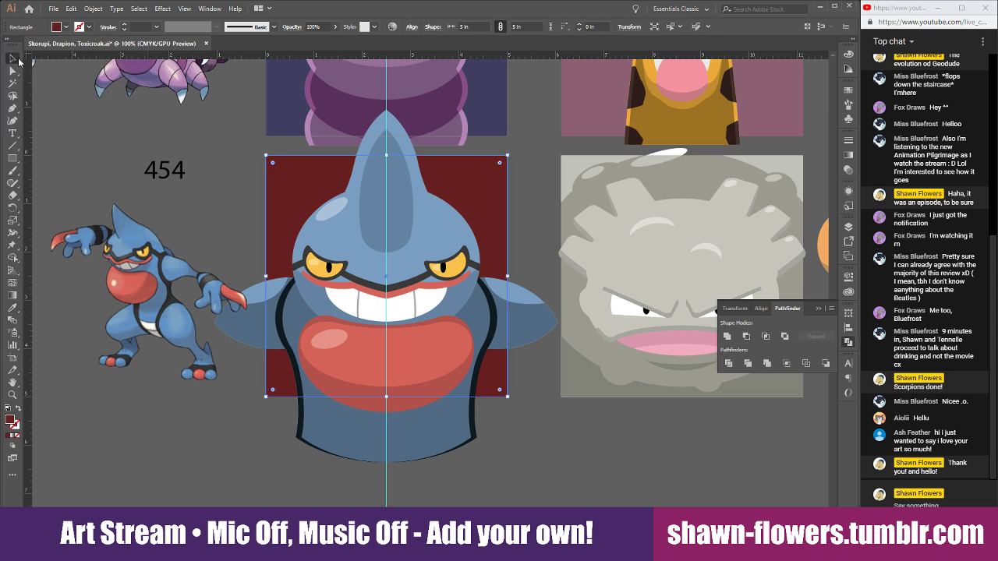
click(260, 184)
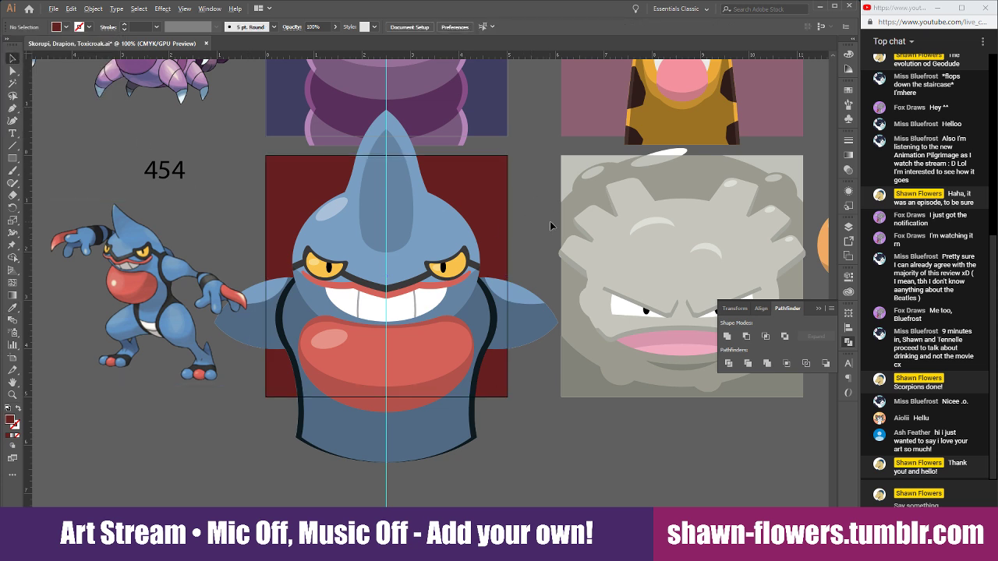
Check the whole Toxicroak portrait against its dark red background and the reference, and save the document.
scroll(551, 224, down, 2)
scroll(521, 321, up, 2)
scroll(582, 410, up, 2)
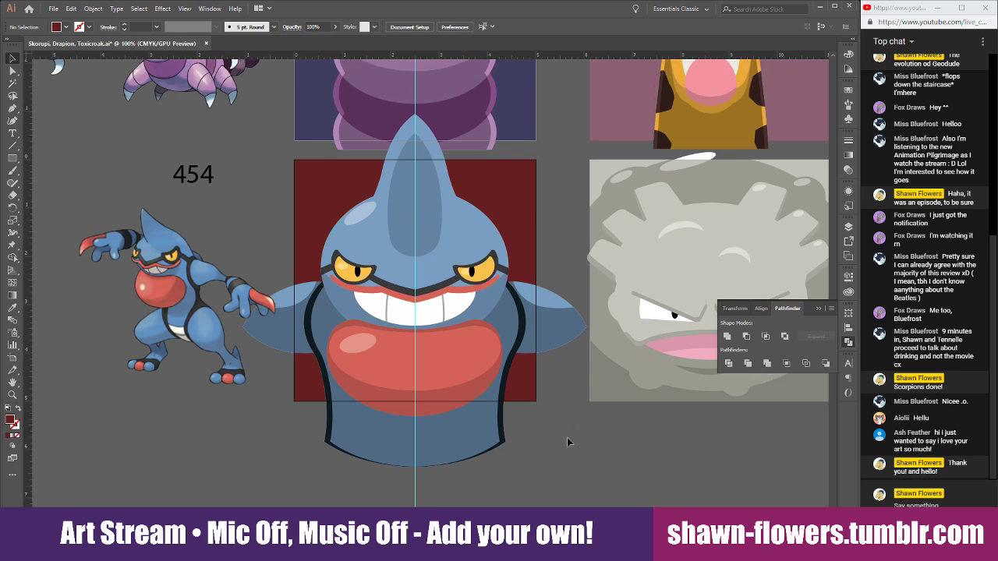
scroll(564, 442, up, 1)
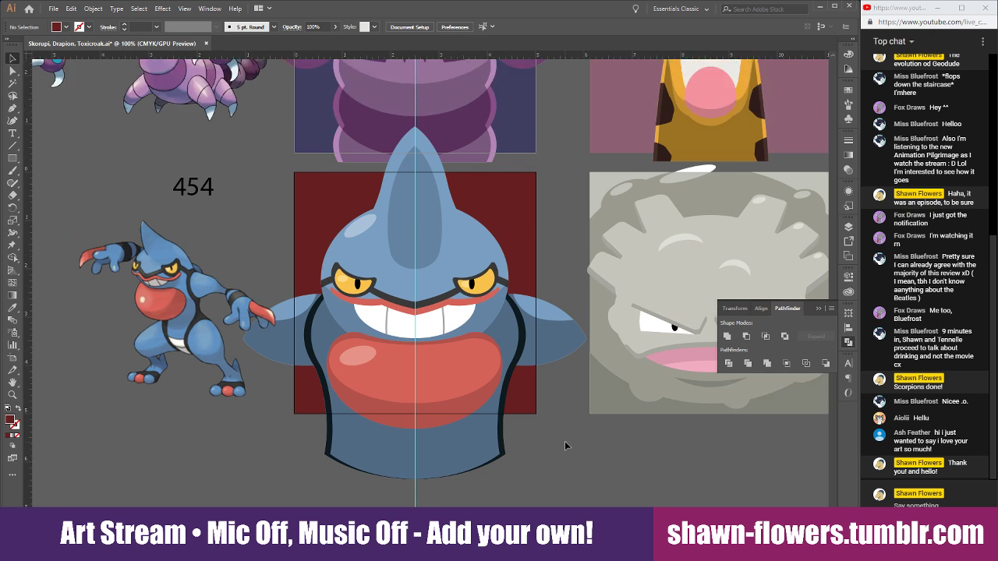
scroll(573, 449, down, 2)
scroll(580, 452, up, 1)
scroll(577, 437, up, 1)
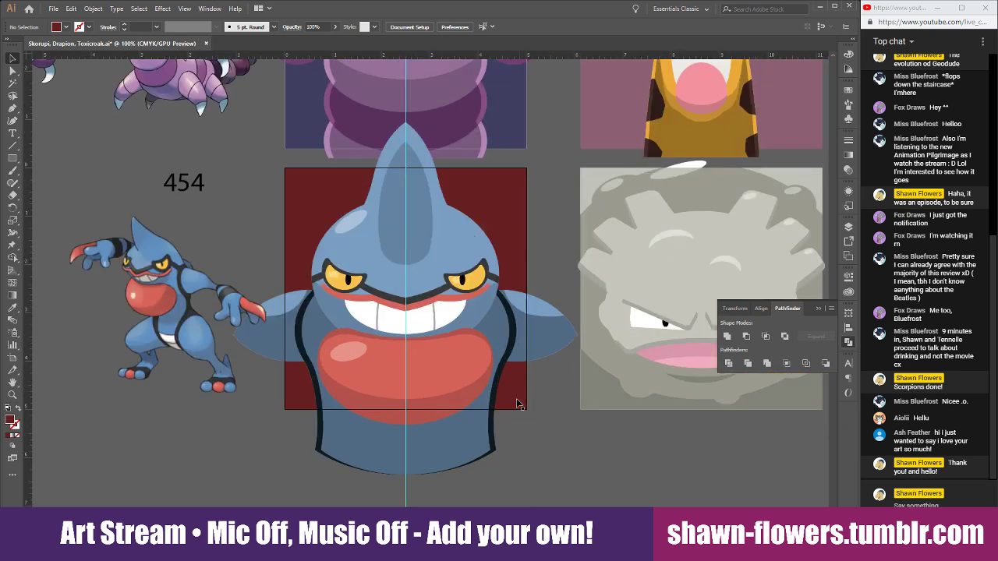
scroll(561, 403, down, 1)
scroll(553, 402, up, 1)
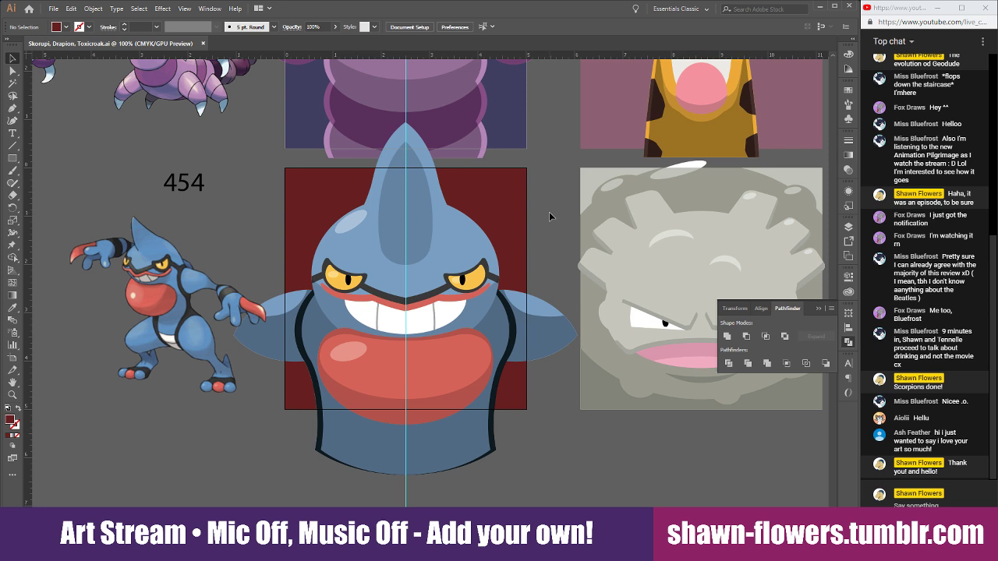
Compare the Toxicroak portrait with the Skorupi, Drapion and other neighbouring portraits in the grid.
scroll(549, 216, up, 10)
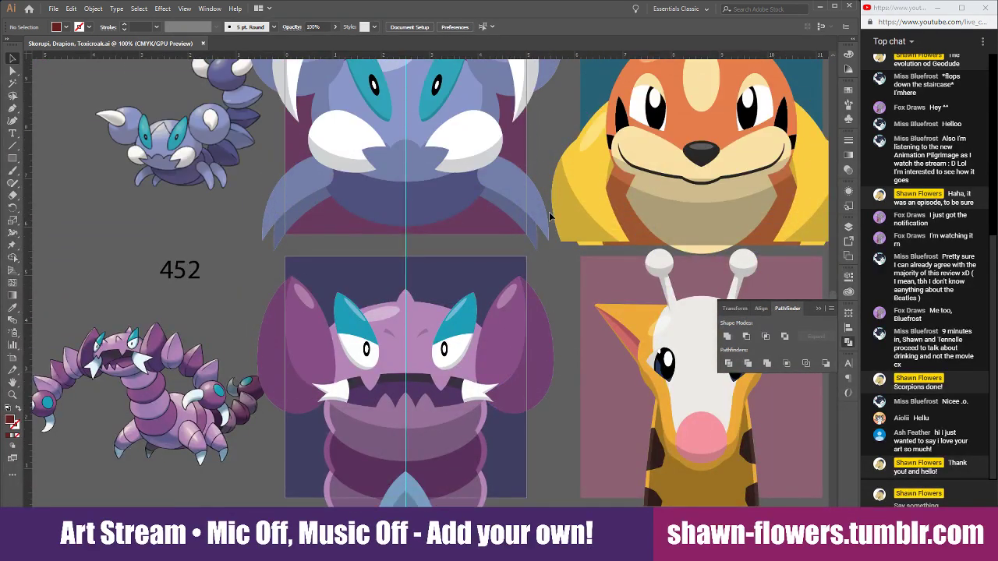
scroll(549, 216, down, 5)
scroll(549, 216, down, 2)
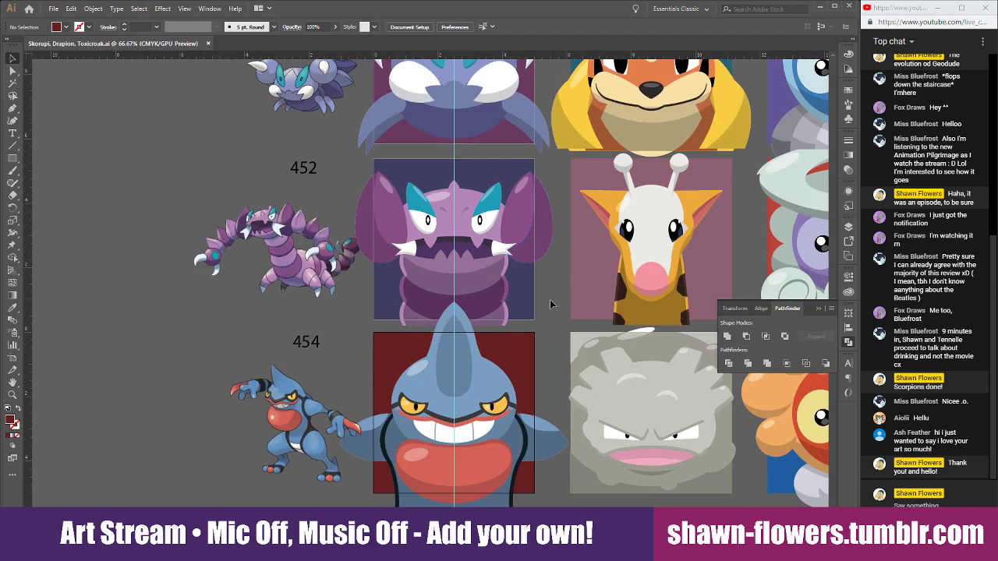
scroll(557, 321, up, 1)
scroll(557, 322, down, 1)
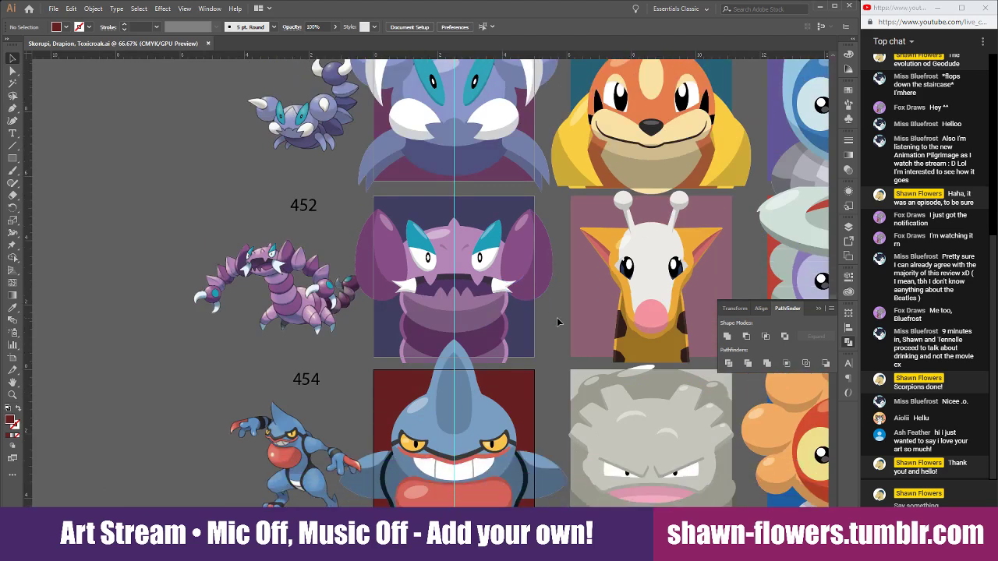
scroll(556, 318, down, 2)
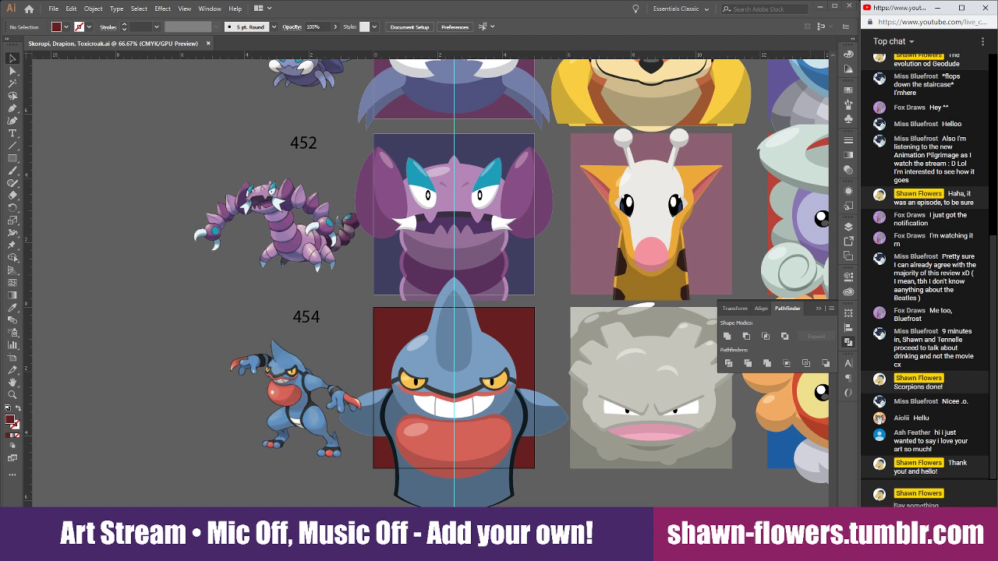
Post the message "Poison Pals are complete!" in the stream chat.
text(Pl)
text(ison)
text( Pals are)
text( complete)
text(!)
key(Return)
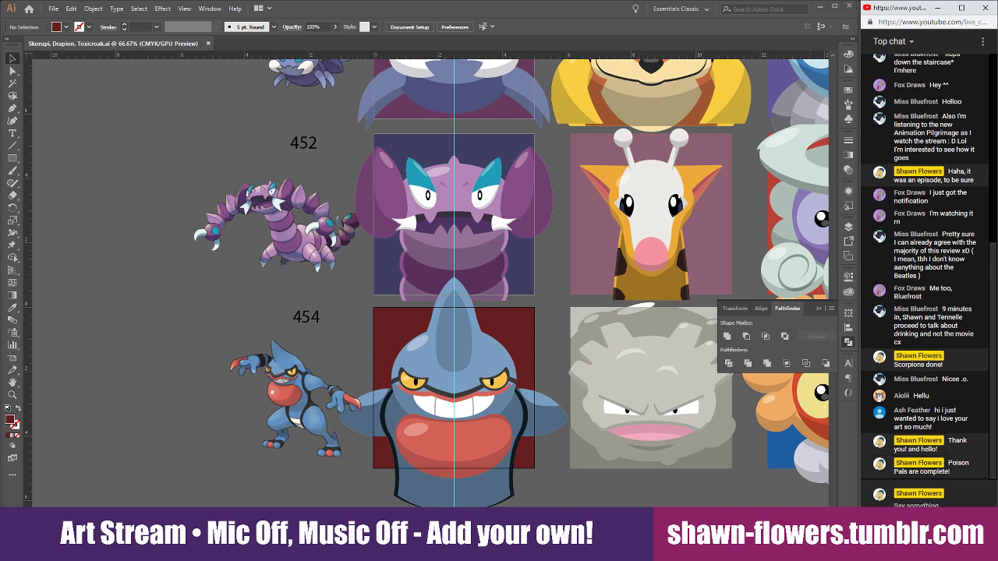
Switch to the Pokemon Cells List spreadsheet and fill the Skorupi, Drapion and Toxicroak cells with the light orange of the entries above them.
click(252, 357)
key(ctrl+shift+a)
mouse_move(269, 545)
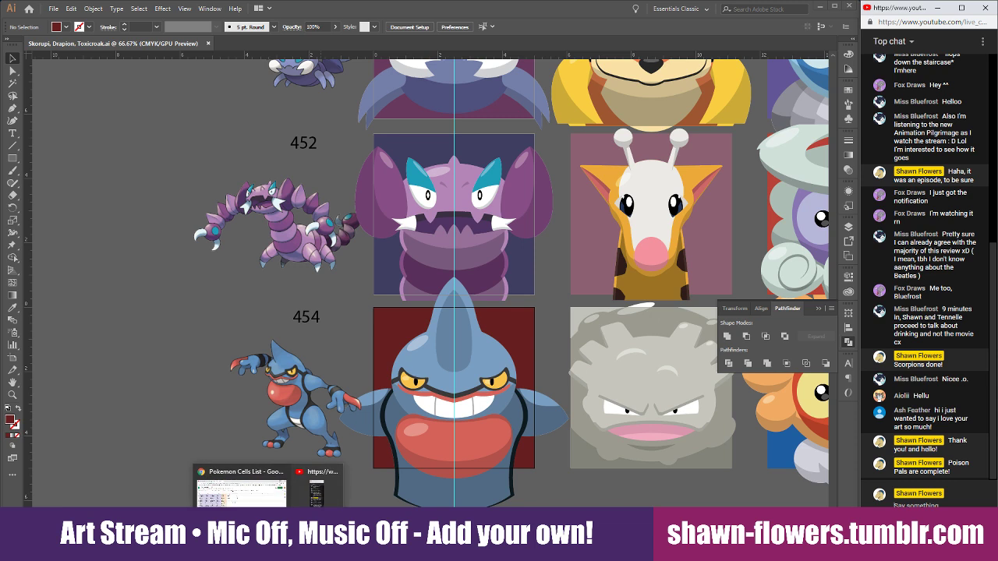
click(260, 490)
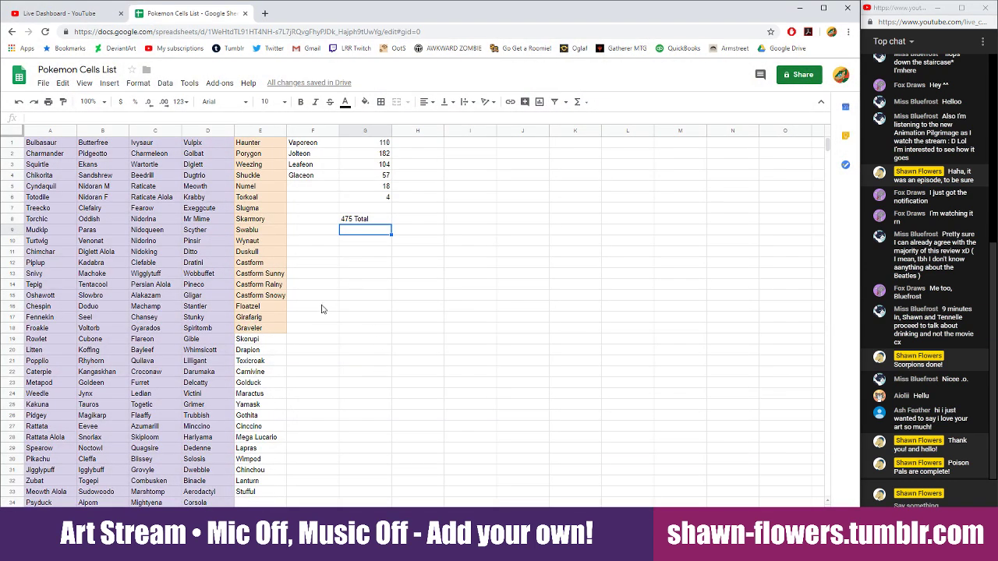
scroll(312, 308, down, 3)
drag(256, 265, 273, 285)
click(366, 102)
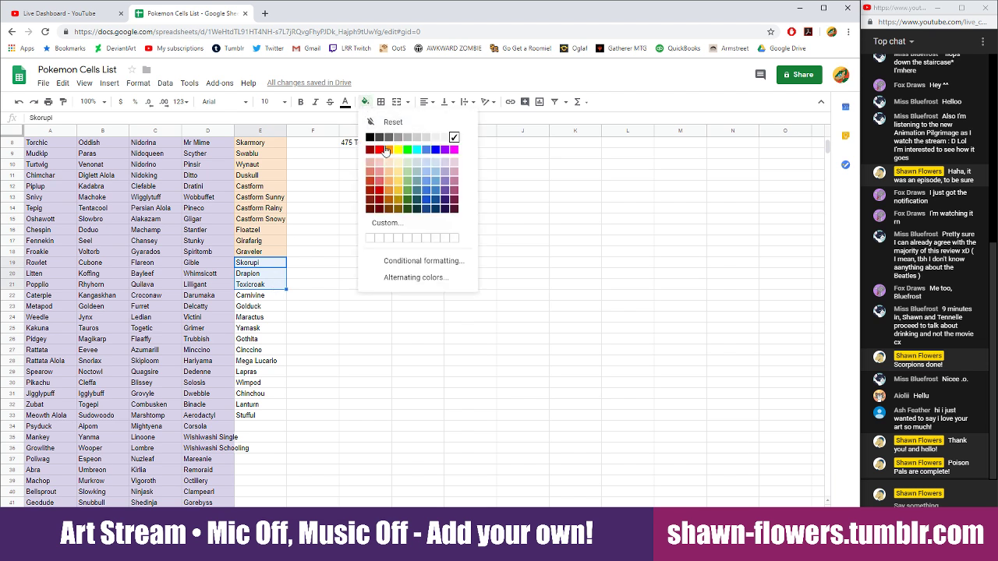
click(394, 167)
click(322, 332)
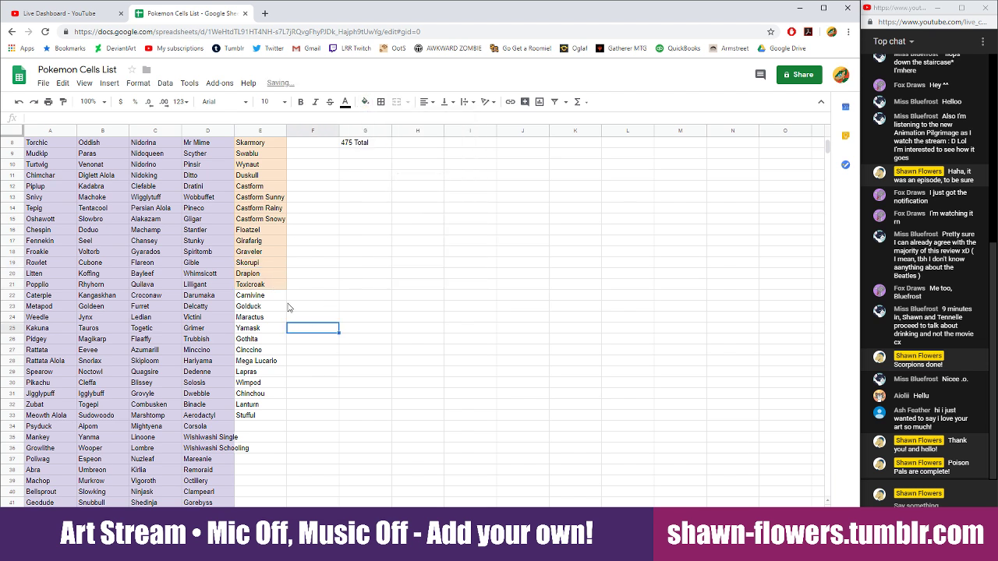
Update the count for the orange column in cell G5 to 21, matching Toxicroak's row.
click(275, 299)
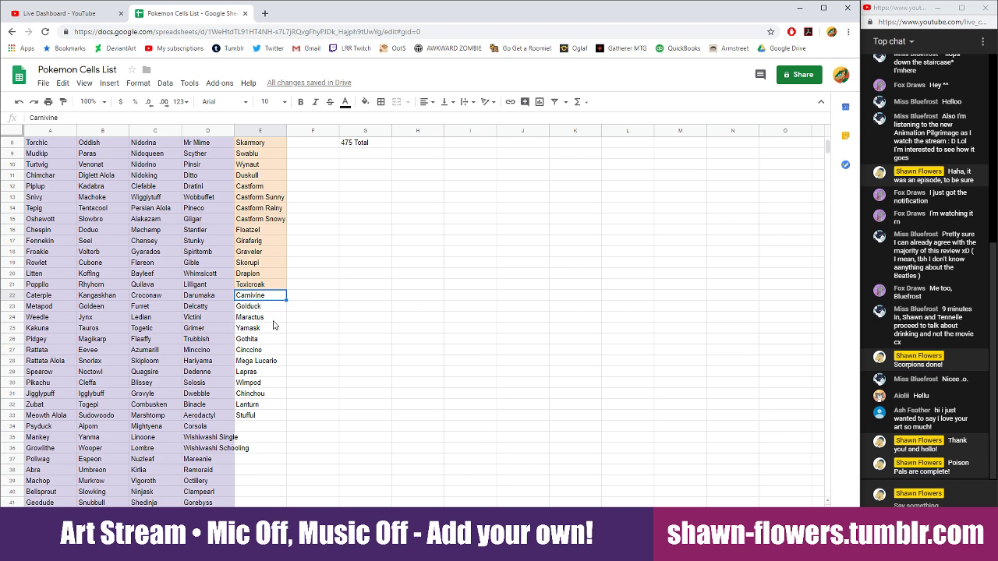
scroll(347, 333, up, 2)
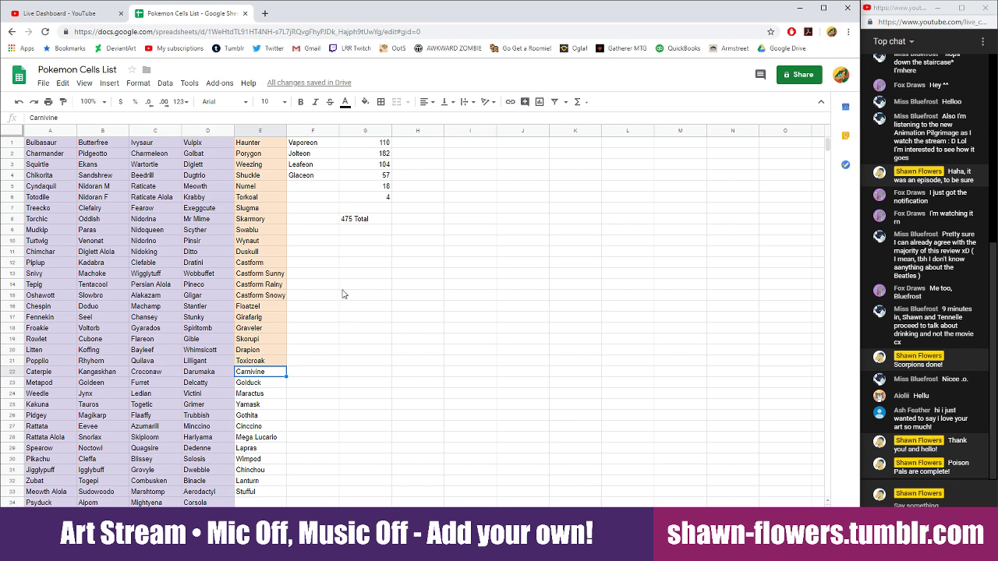
click(381, 187)
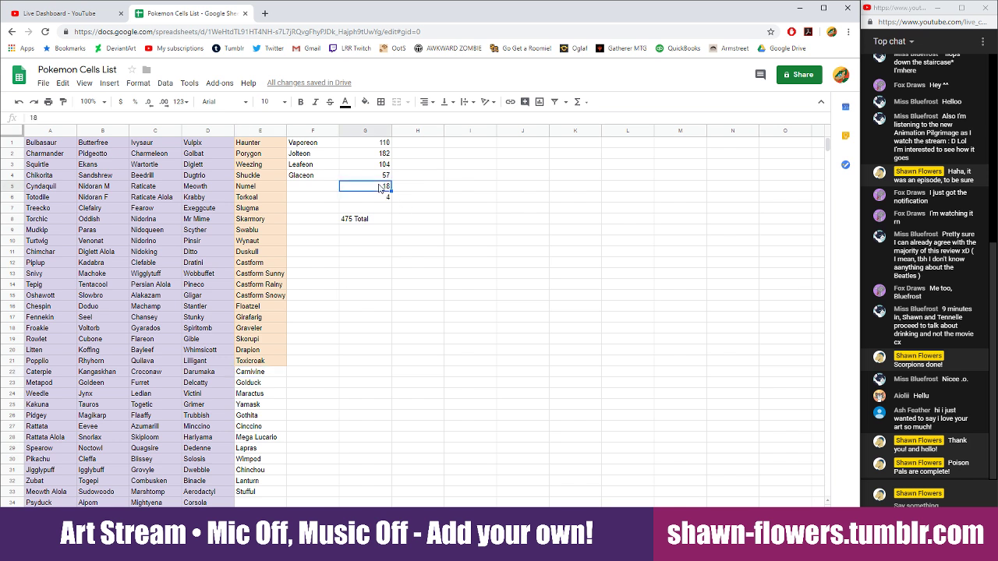
click(272, 363)
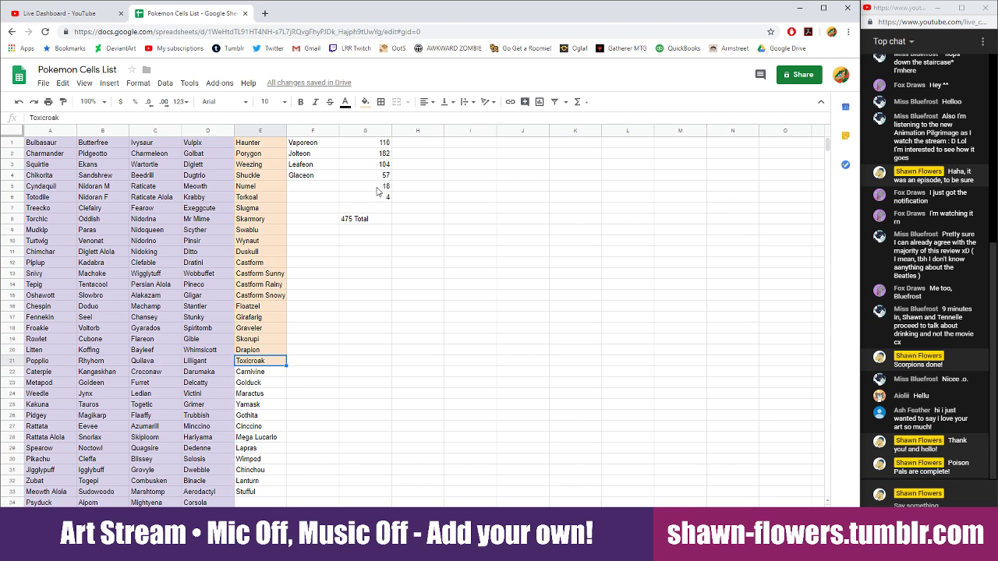
mouse_move(379, 192)
mouse_down()
mouse_move(412, 192)
mouse_move(382, 191)
mouse_up()
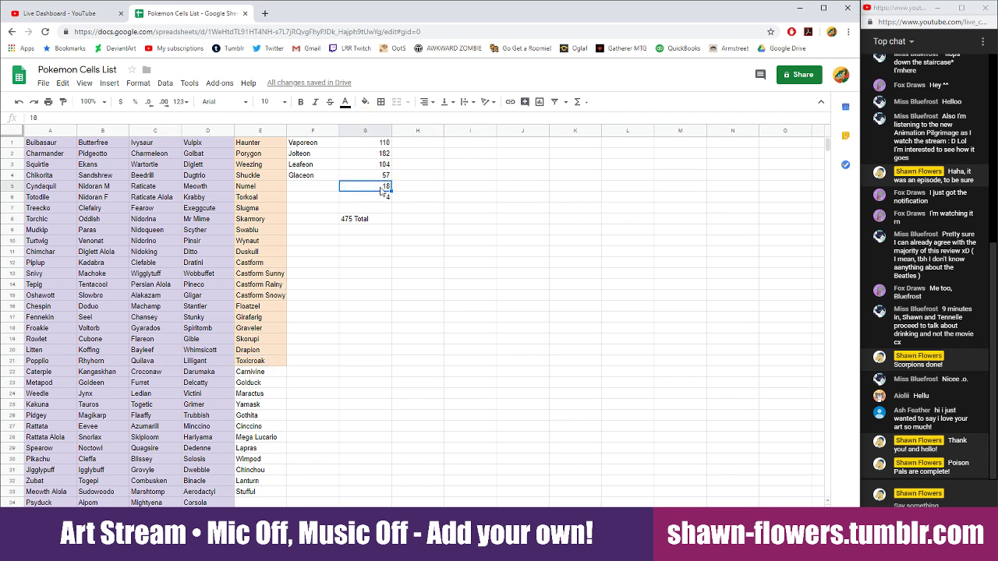
text(21)
Change the total in cell G8 to read "478 Total".
click(350, 225)
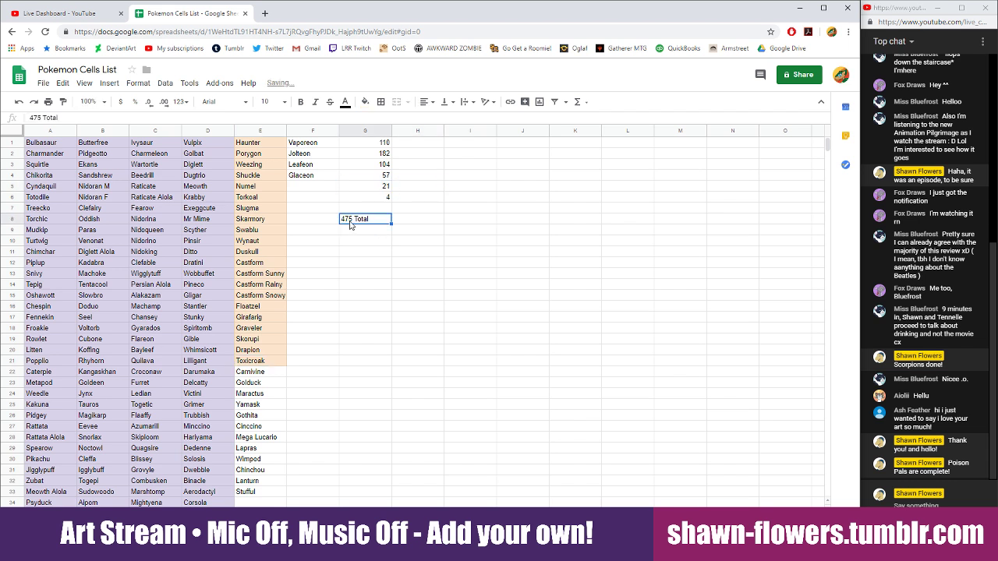
double_click(350, 220)
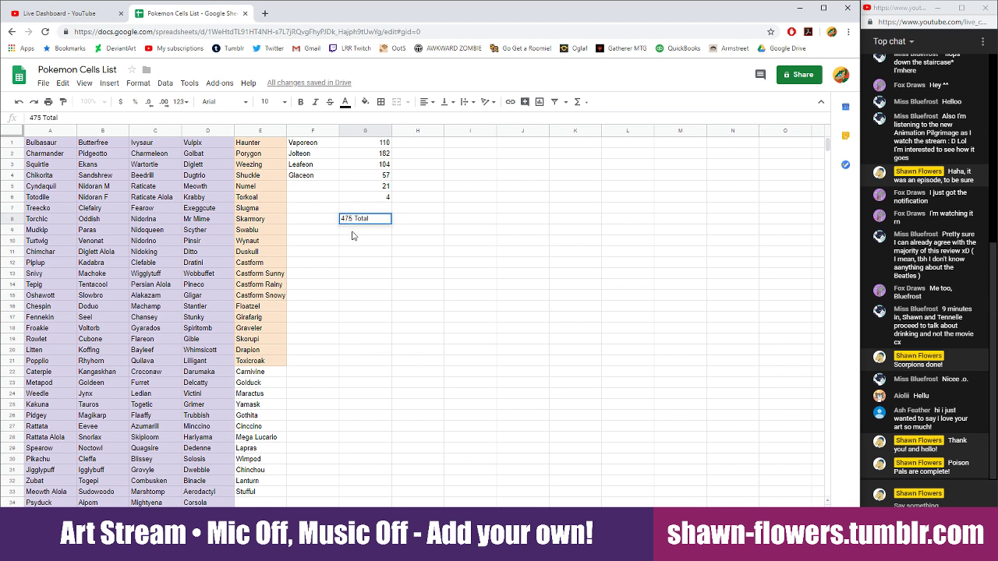
key(BackSpace)
text(8)
key(Return)
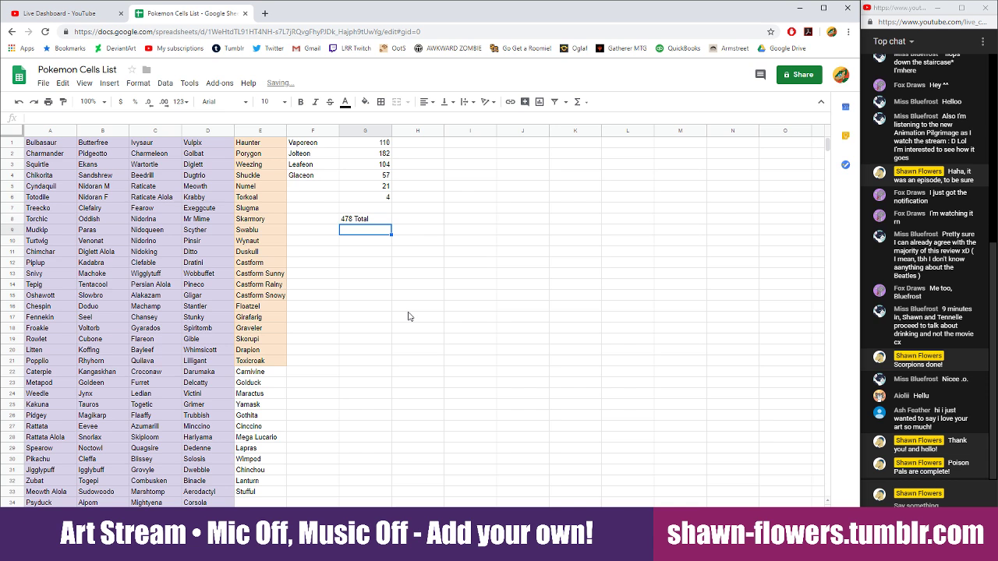
Switch back to Illustrator and review the Skorupi, Drapion and Toxicroak portraits alongside the rest of the grid.
click(799, 9)
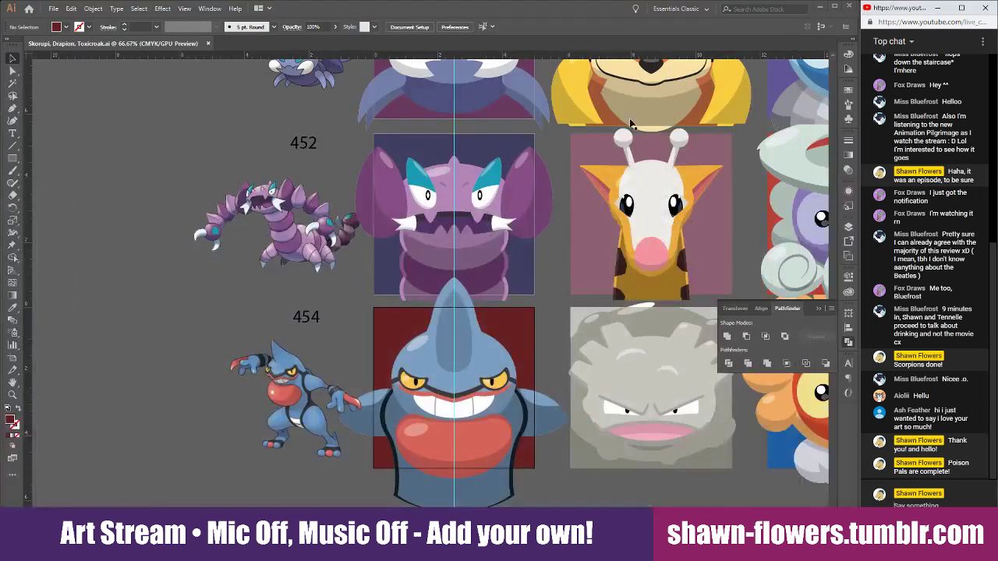
scroll(574, 329, up, 3)
scroll(575, 334, right, 1)
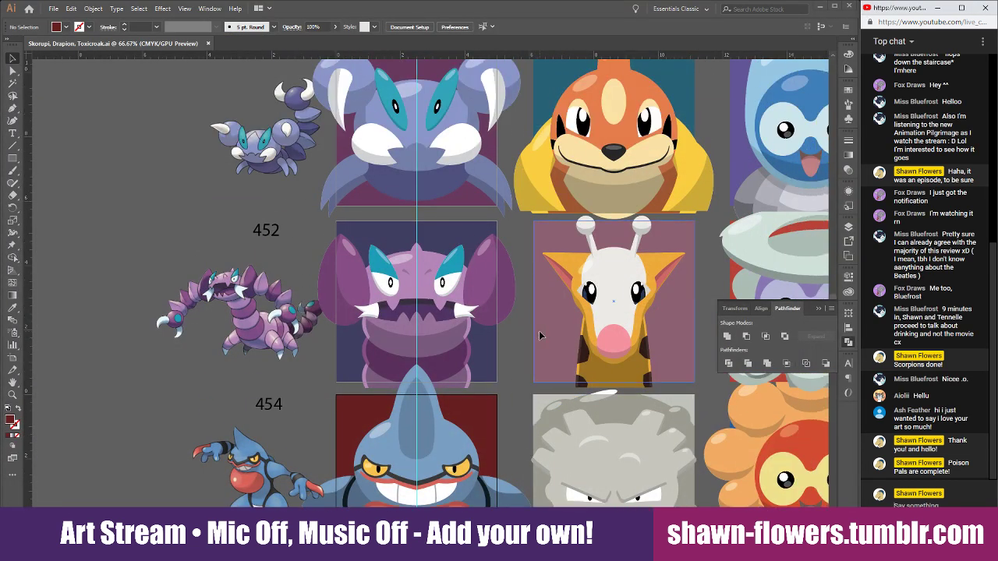
scroll(540, 336, right, 2)
scroll(474, 351, down, 1)
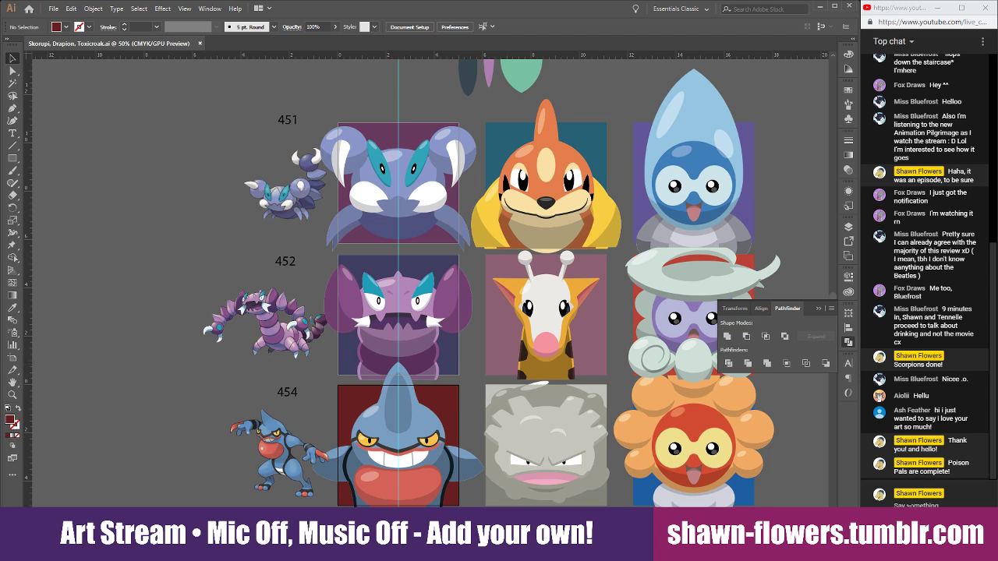
Post the message "I believe this'll be it for today" in the stream chat.
text(I bel)
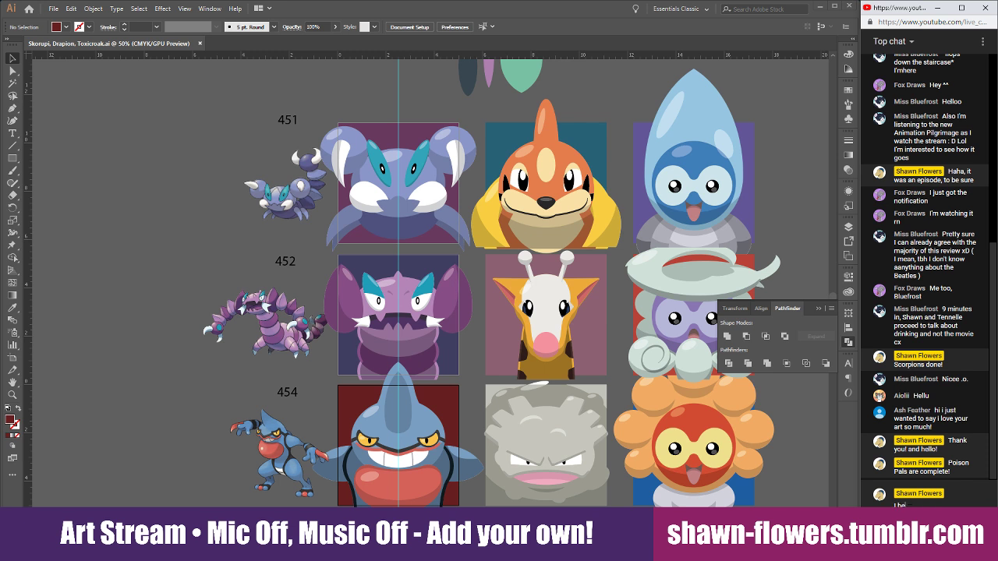
text(ieve this'll be it for today)
key(Return)
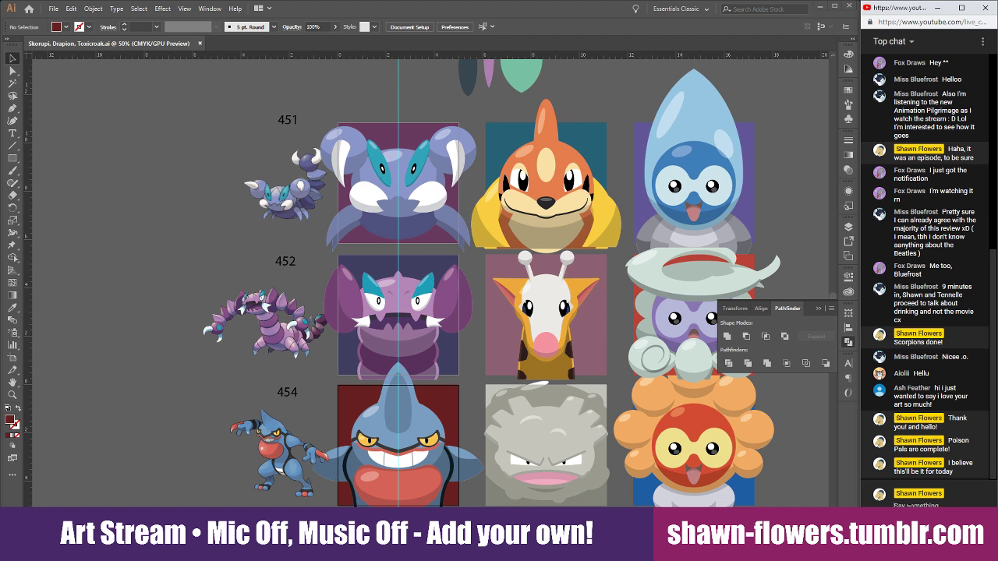
Post the chat messages "I've still got some other stuff to do today :)" and "ugh, weird emoji".
text(I've si)
text(ill got some other stuff to)
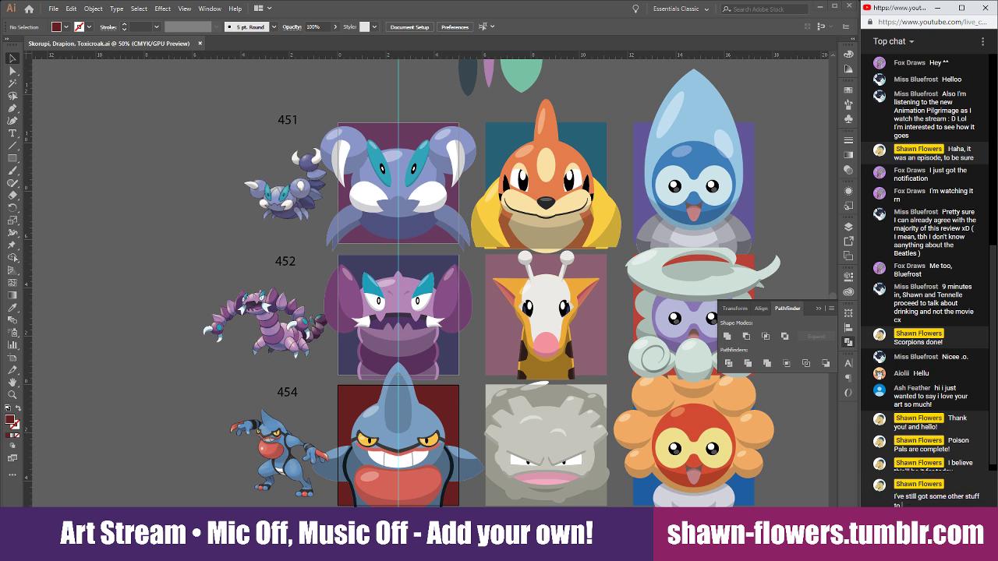
text( do today:))
key(Return)
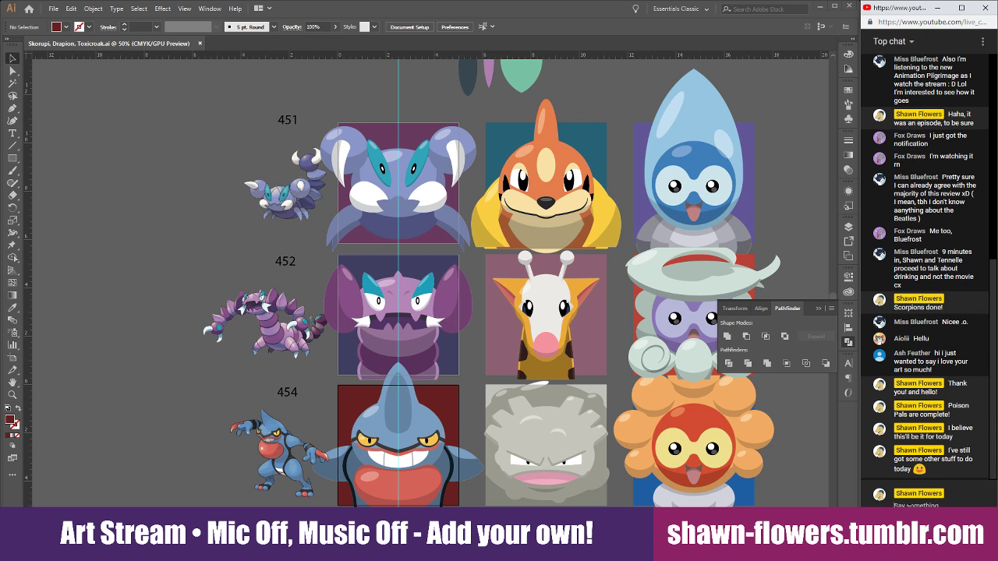
text(ugh, weird! emoji)
key(Return)
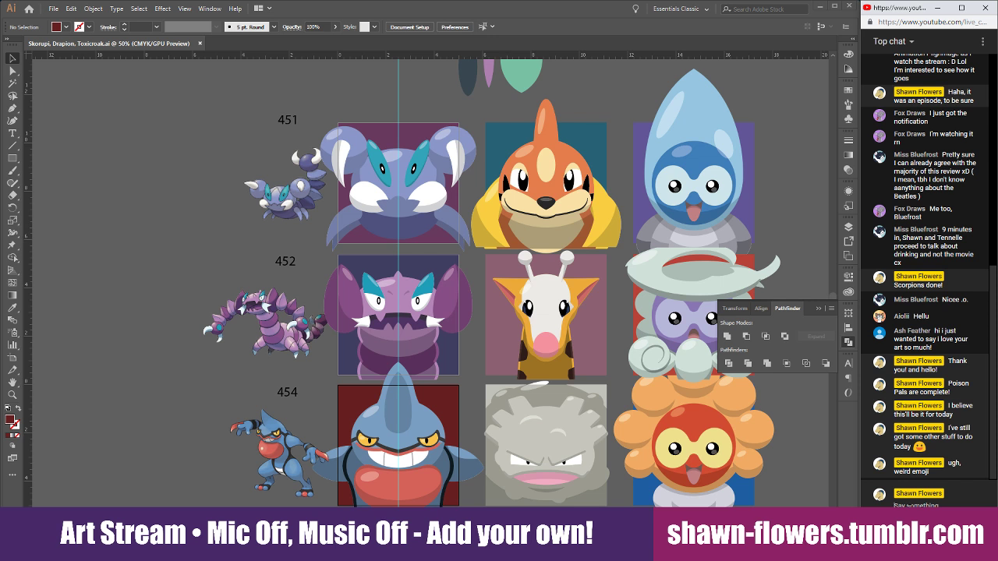
Thank the viewers in the stream chat with "either way, thank you all for joining me!".
text(either way!)
text(thank you! all for lol)
text(ning me)
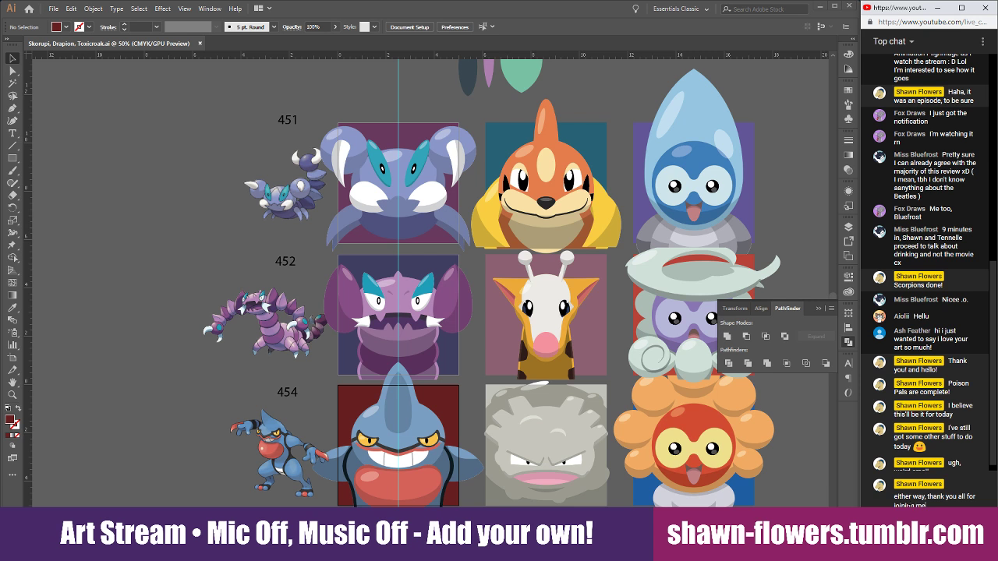
text(!)
key(Return)
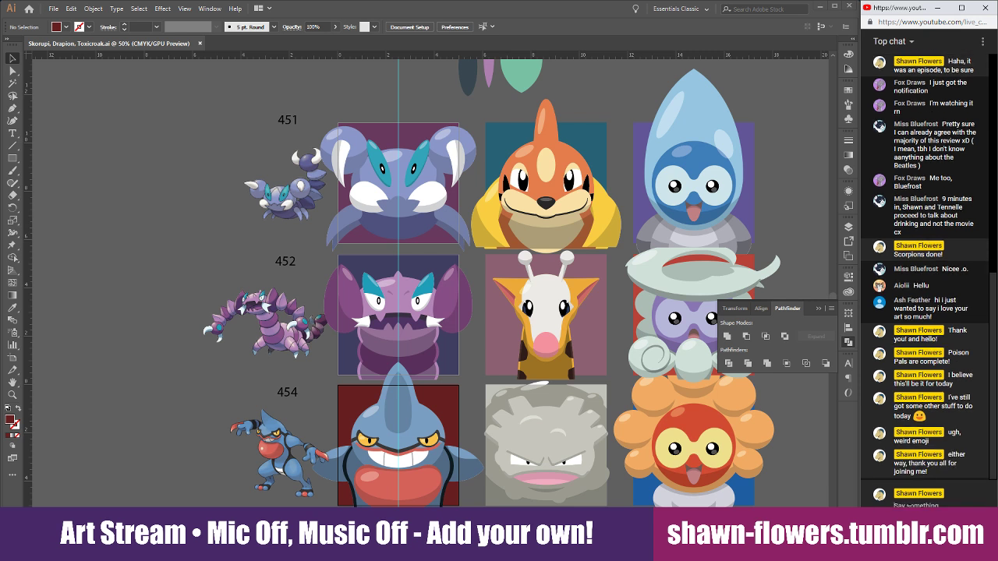
Announce in the stream chat "I'll be posting these to twitter & tumblr in a bit".
text(I)
text('ll beoff!)
text(ng)
text( these to tw)
text(itt)
text(er & tu)
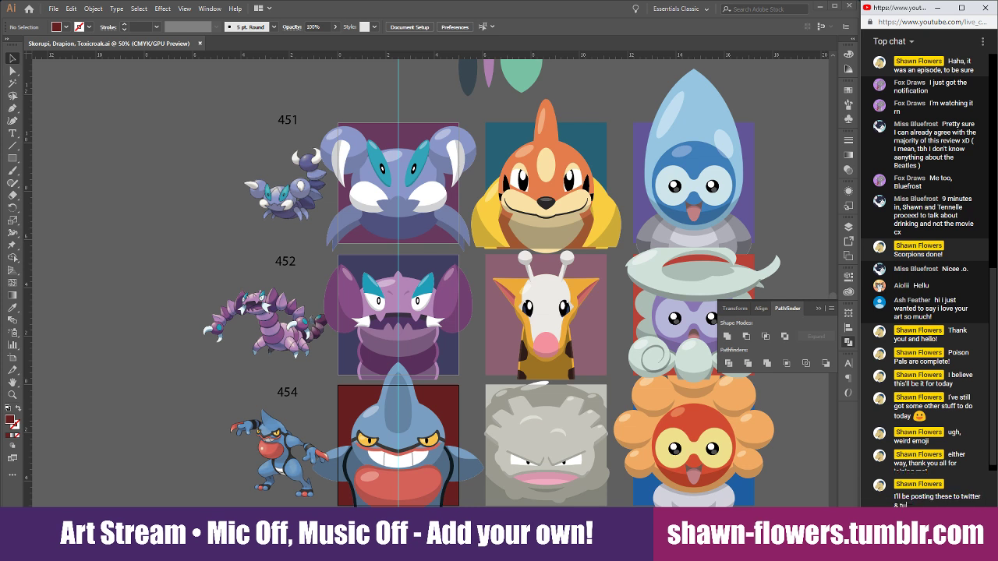
text(mblr in a bit!)
key(Return)
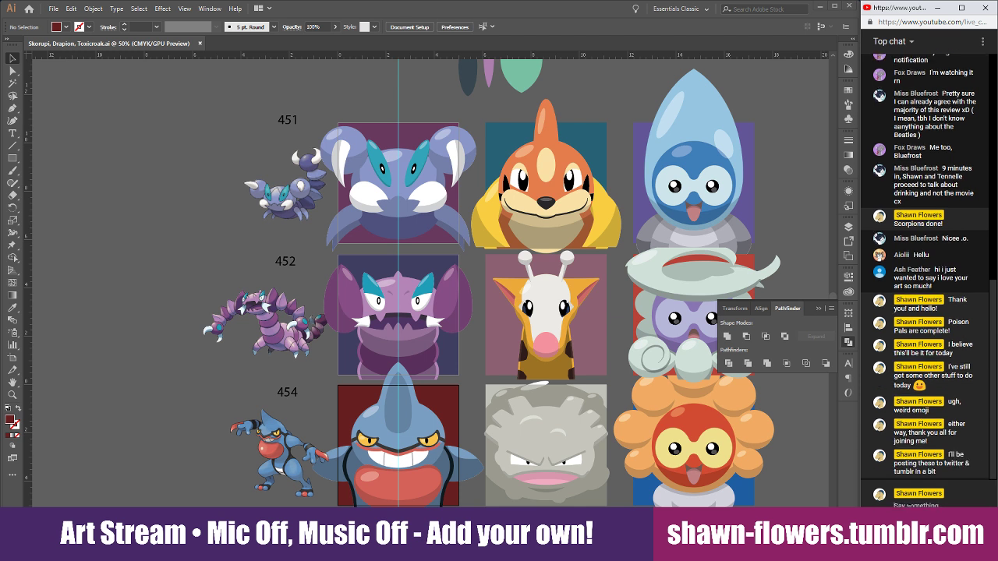